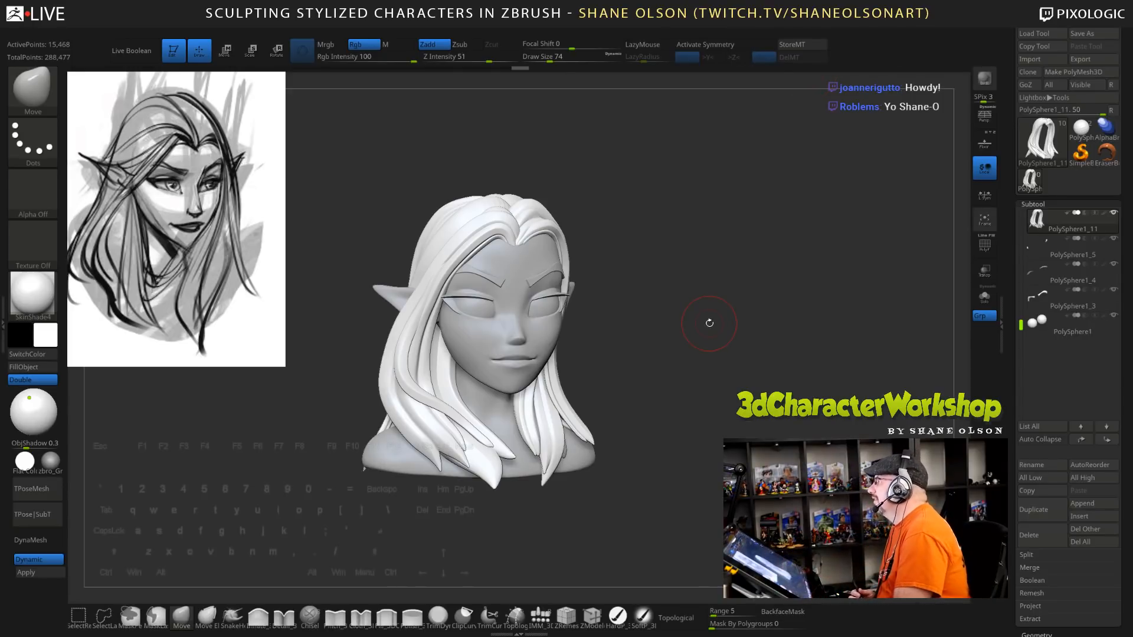
# Enlarge the Move brush's draw size to 174 and reshape the hair around the crown of the elf bust
pyautogui.keyDown('alt'); pyautogui.moveTo(714, 307); pyautogui.dragTo(738, 318); pyautogui.keyUp('alt')
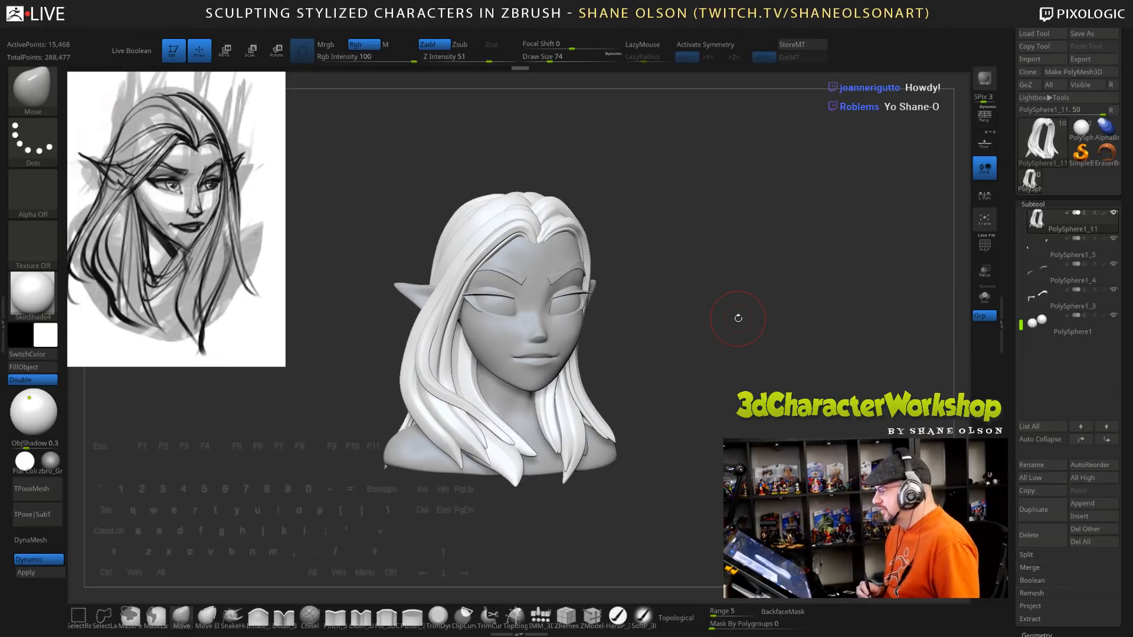
pyautogui.moveTo(722, 346); pyautogui.dragTo(762, 427)
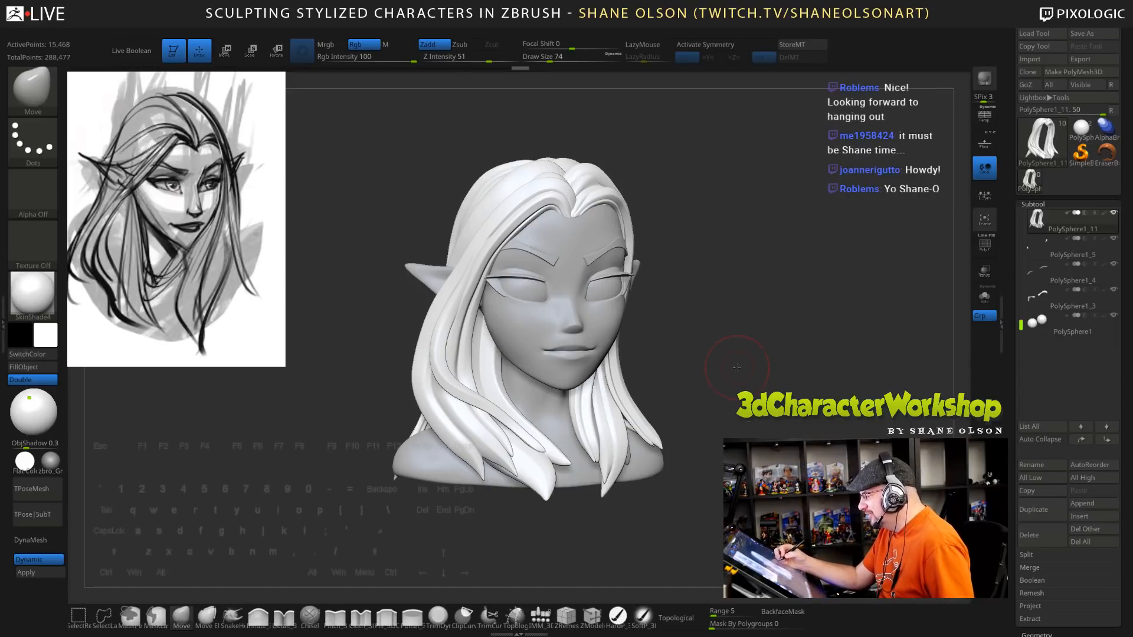
pyautogui.moveTo(737, 367)
pyautogui.mouseDown()
pyautogui.moveTo(729, 307)
pyautogui.moveTo(728, 364)
pyautogui.moveTo(749, 354)
pyautogui.moveTo(736, 278)
pyautogui.moveTo(761, 273)
pyautogui.mouseUp()
pyautogui.press('s')
pyautogui.press('s')
pyautogui.moveTo(498, 167); pyautogui.dragTo(504, 165)
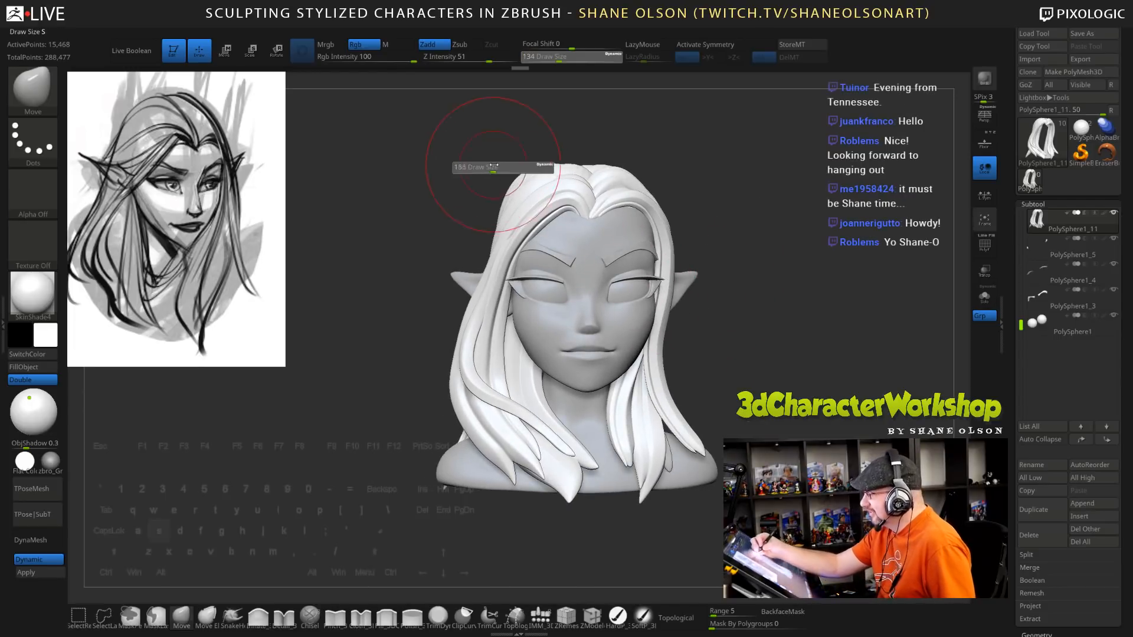
pyautogui.moveTo(540, 204); pyautogui.dragTo(514, 249)
pyautogui.moveTo(798, 379)
pyautogui.mouseDown()
pyautogui.moveTo(806, 383)
pyautogui.moveTo(766, 423)
pyautogui.moveTo(755, 322)
pyautogui.moveTo(772, 371)
pyautogui.mouseUp()
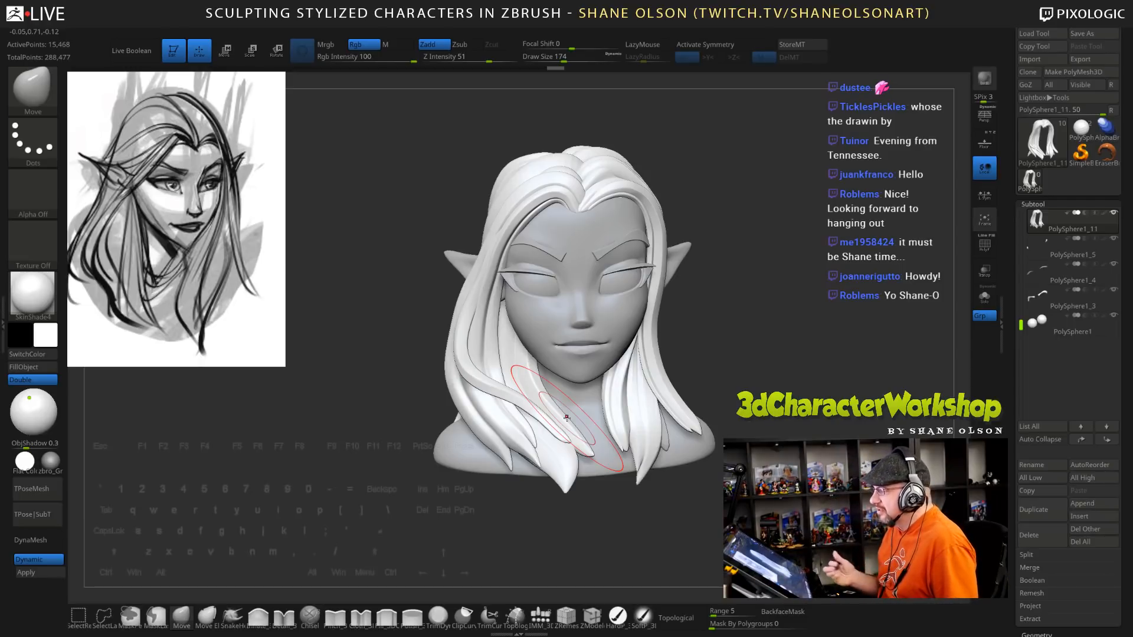
# Make the head the active subtool and reshape its pointed ears symmetrically with the Move brush at draw size 134
pyautogui.moveTo(770, 355)
pyautogui.mouseDown()
pyautogui.moveTo(754, 365)
pyautogui.moveTo(764, 363)
pyautogui.moveTo(687, 351)
pyautogui.mouseUp()
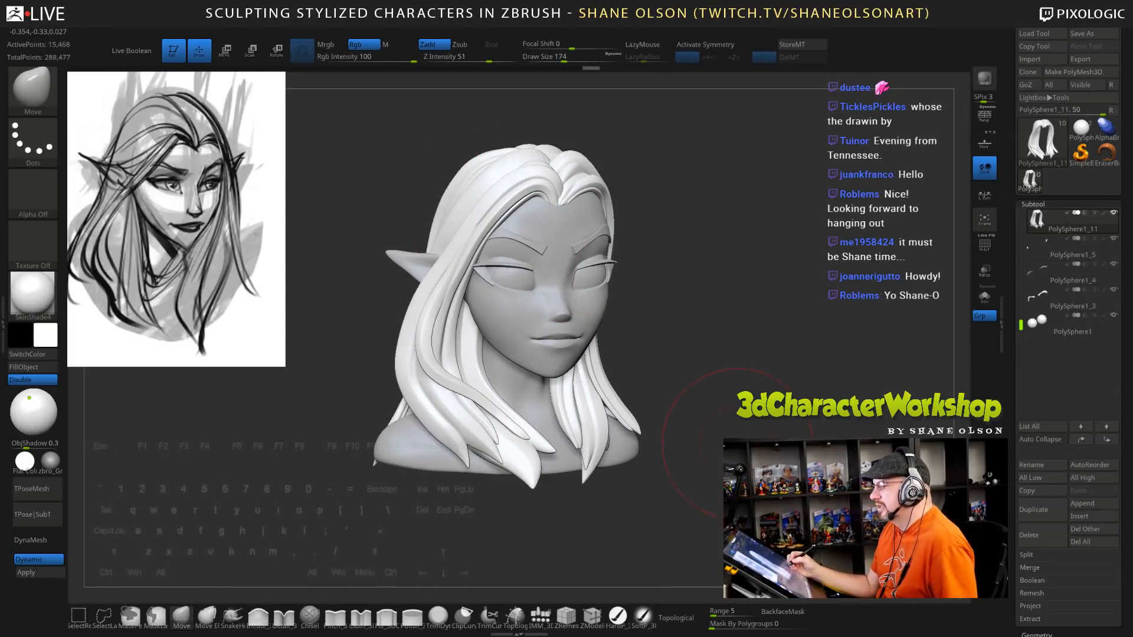
pyautogui.moveTo(720, 430)
pyautogui.mouseDown()
pyautogui.moveTo(763, 424)
pyautogui.moveTo(749, 446)
pyautogui.moveTo(743, 437)
pyautogui.mouseUp()
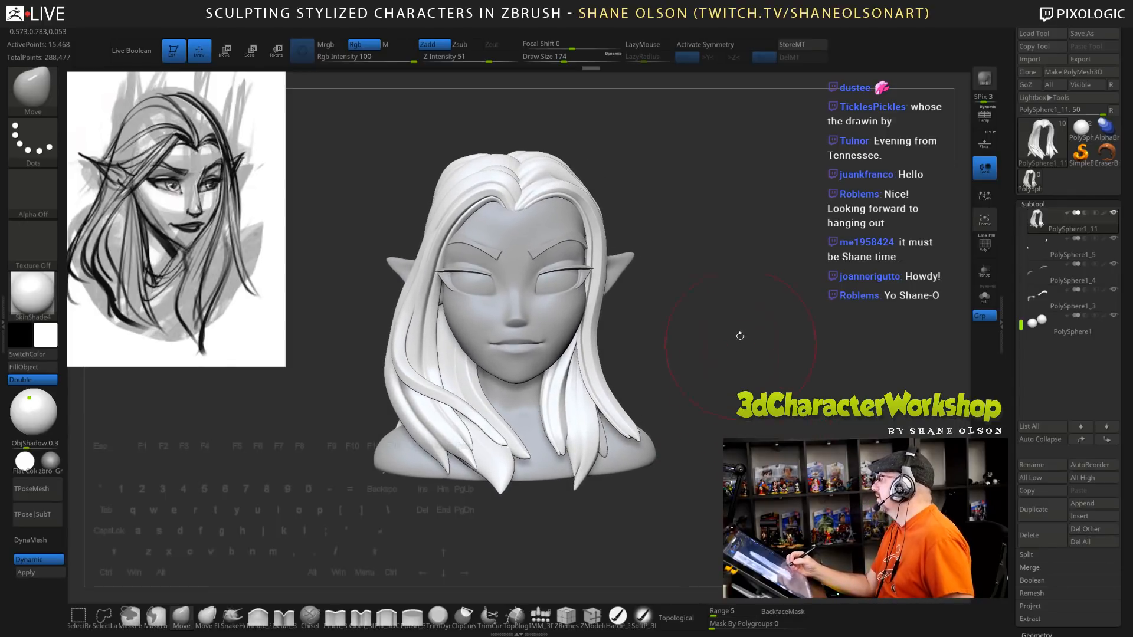
pyautogui.moveTo(729, 314); pyautogui.dragTo(734, 299)
pyautogui.keyDown('alt'); pyautogui.click(645, 263); pyautogui.keyUp('alt')
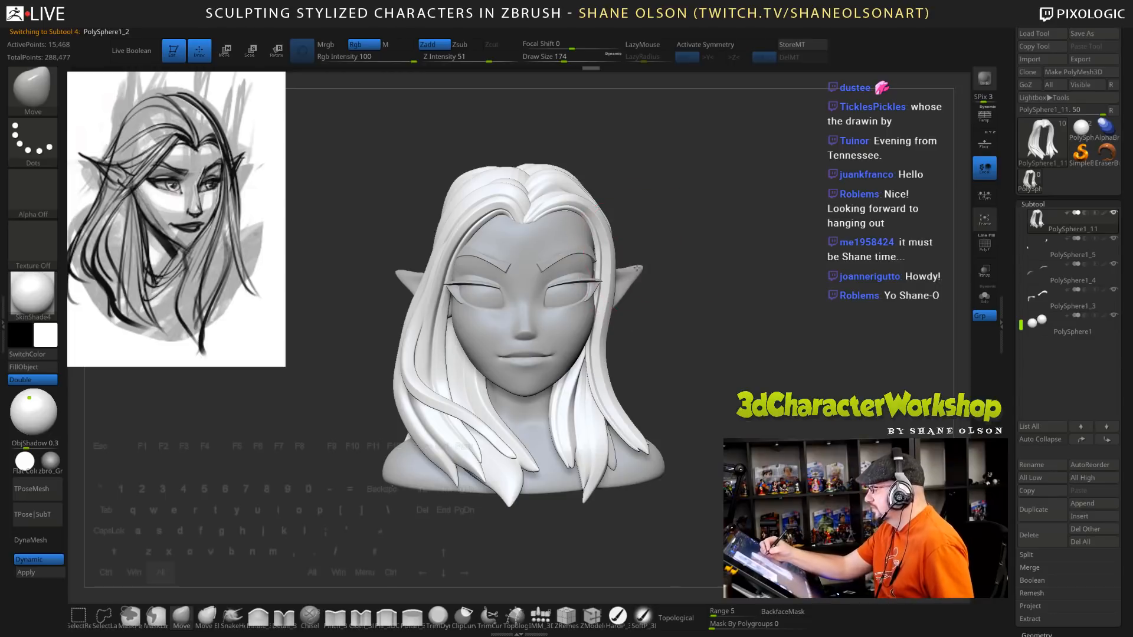
pyautogui.press('s')
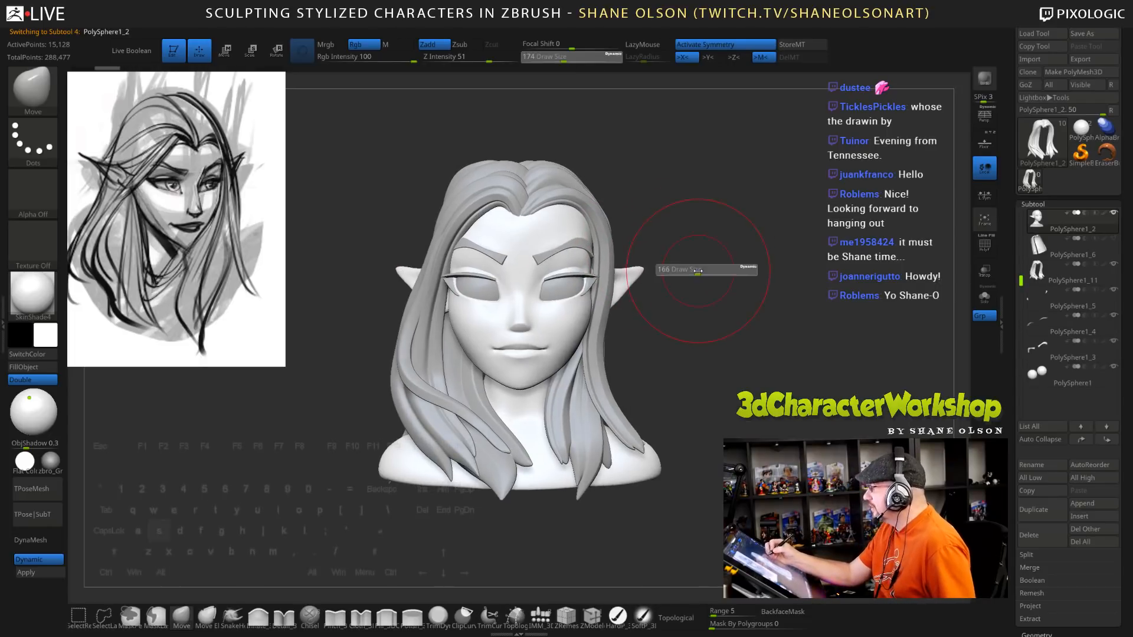
pyautogui.moveTo(694, 272)
pyautogui.mouseDown()
pyautogui.moveTo(649, 268)
pyautogui.moveTo(673, 260)
pyautogui.mouseUp()
pyautogui.moveTo(721, 361)
pyautogui.mouseDown()
pyautogui.moveTo(761, 351)
pyautogui.moveTo(742, 378)
pyautogui.moveTo(749, 372)
pyautogui.moveTo(661, 353)
pyautogui.moveTo(713, 356)
pyautogui.moveTo(735, 375)
pyautogui.mouseUp()
pyautogui.moveTo(476, 339); pyautogui.dragTo(467, 339)
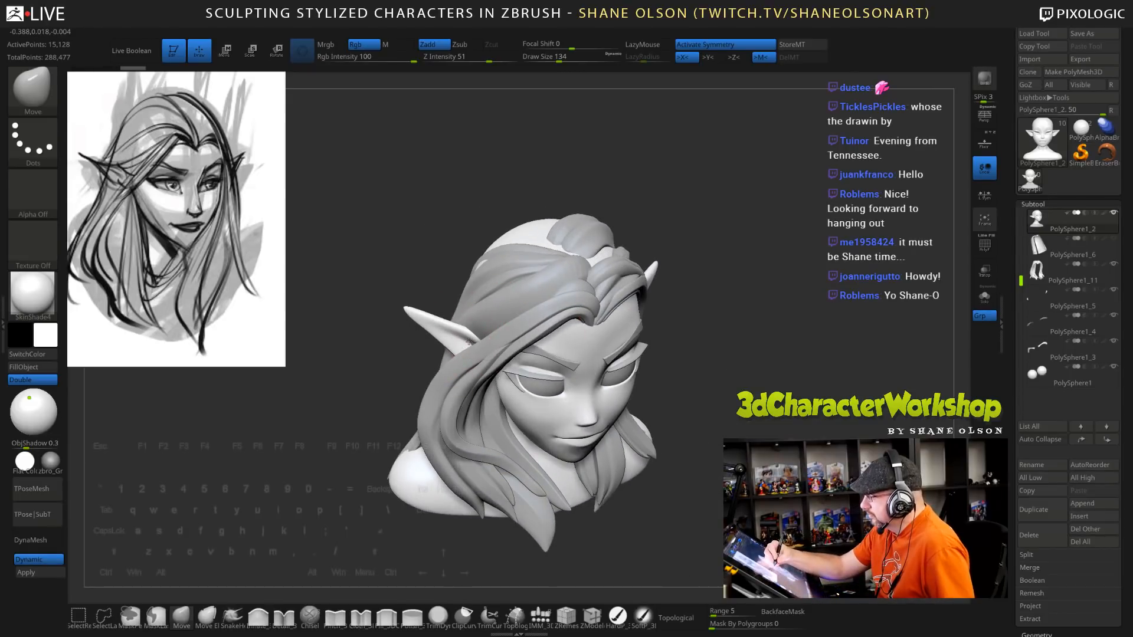
pyautogui.moveTo(732, 375)
pyautogui.mouseDown()
pyautogui.moveTo(814, 407)
pyautogui.moveTo(788, 402)
pyautogui.moveTo(714, 340)
pyautogui.moveTo(723, 331)
pyautogui.moveTo(703, 308)
pyautogui.moveTo(758, 316)
pyautogui.moveTo(742, 310)
pyautogui.mouseUp()
pyautogui.moveTo(789, 438); pyautogui.dragTo(779, 453)
# Reduce the Move brush's draw size to 114 and check the head from the front and three-quarter view
pyautogui.press('s')
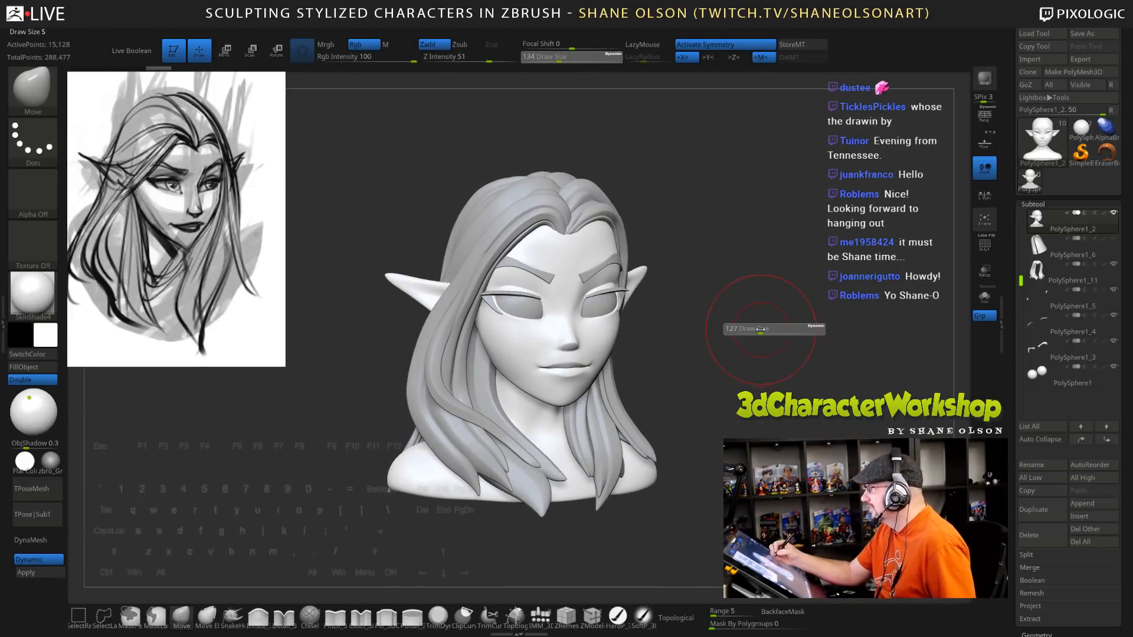
pyautogui.click(758, 331)
pyautogui.keyDown('alt'); pyautogui.moveTo(756, 367); pyautogui.dragTo(745, 360); pyautogui.keyUp('alt')
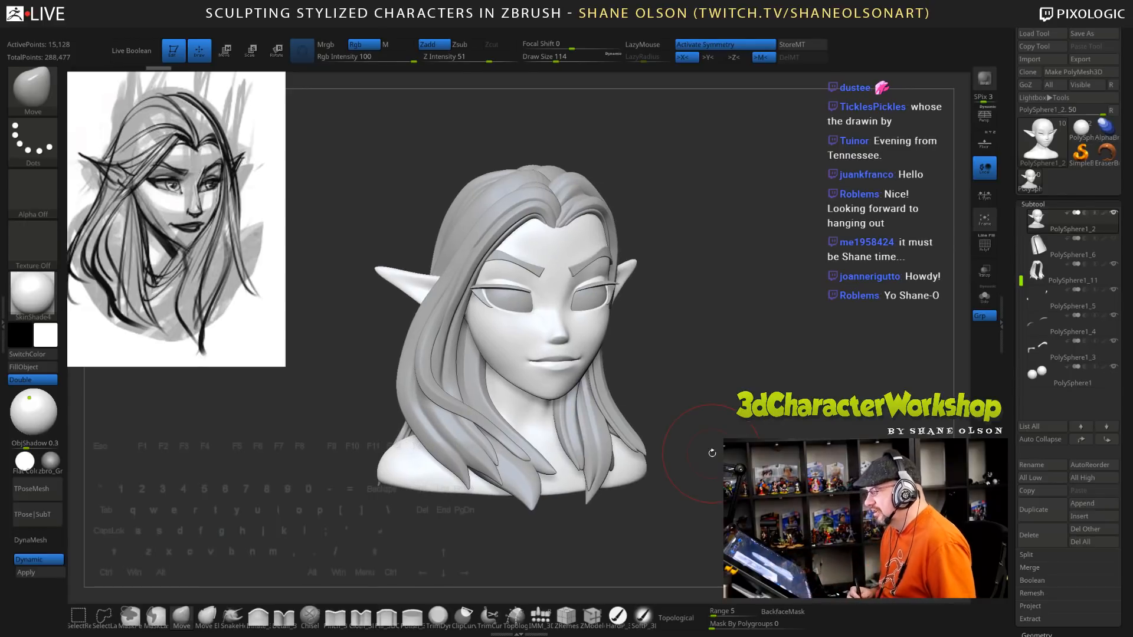
pyautogui.moveTo(712, 452)
pyautogui.mouseDown()
pyautogui.moveTo(729, 434)
pyautogui.moveTo(740, 487)
pyautogui.mouseUp()
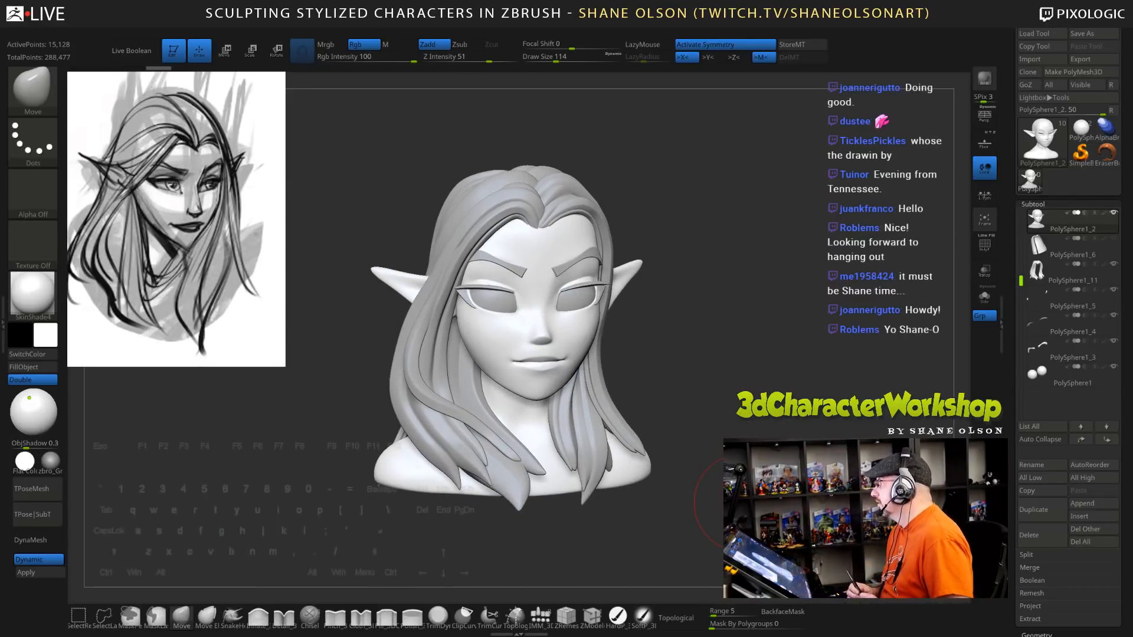
pyautogui.moveTo(764, 404); pyautogui.dragTo(756, 432)
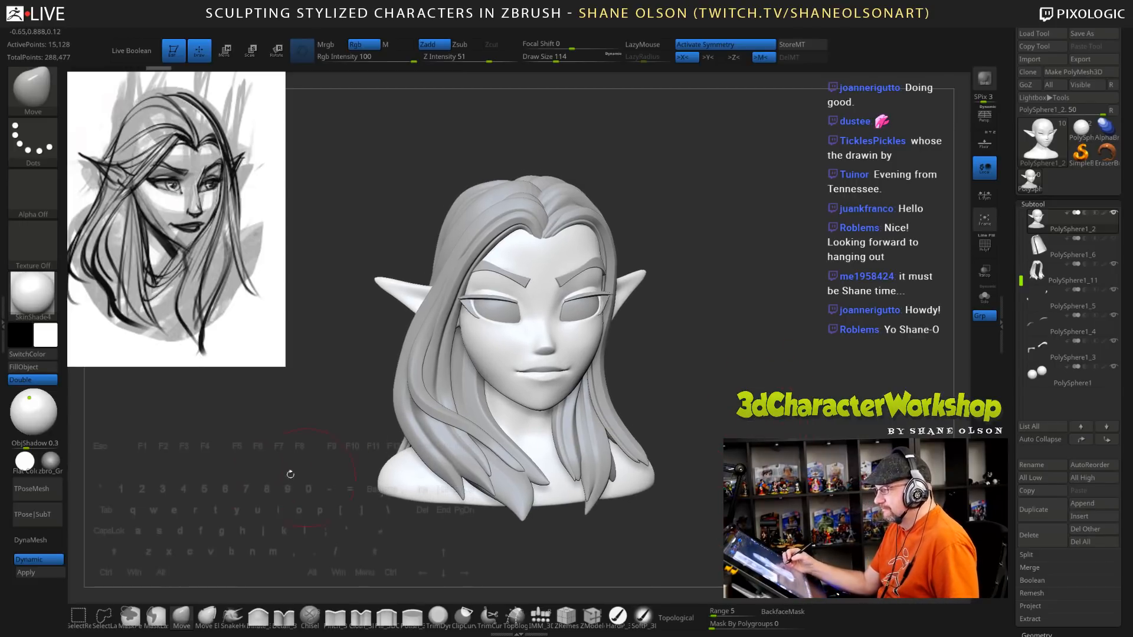
# Set the main colour to a light beige skin tone with an orange hue
pyautogui.click(45, 334)
pyautogui.click(94, 236)
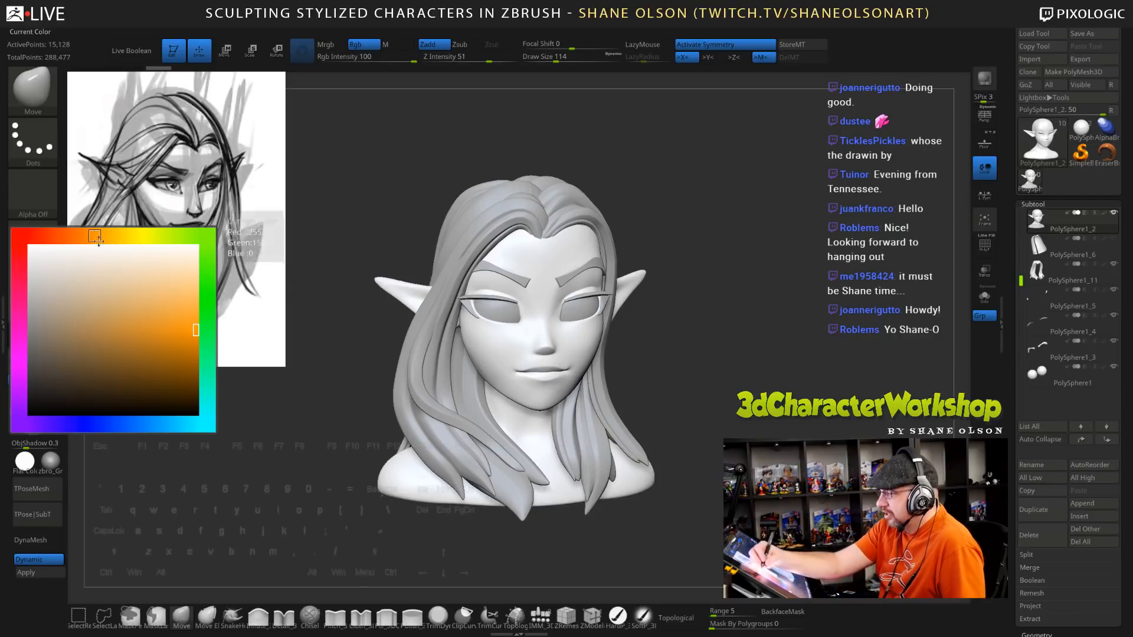
pyautogui.click(85, 279)
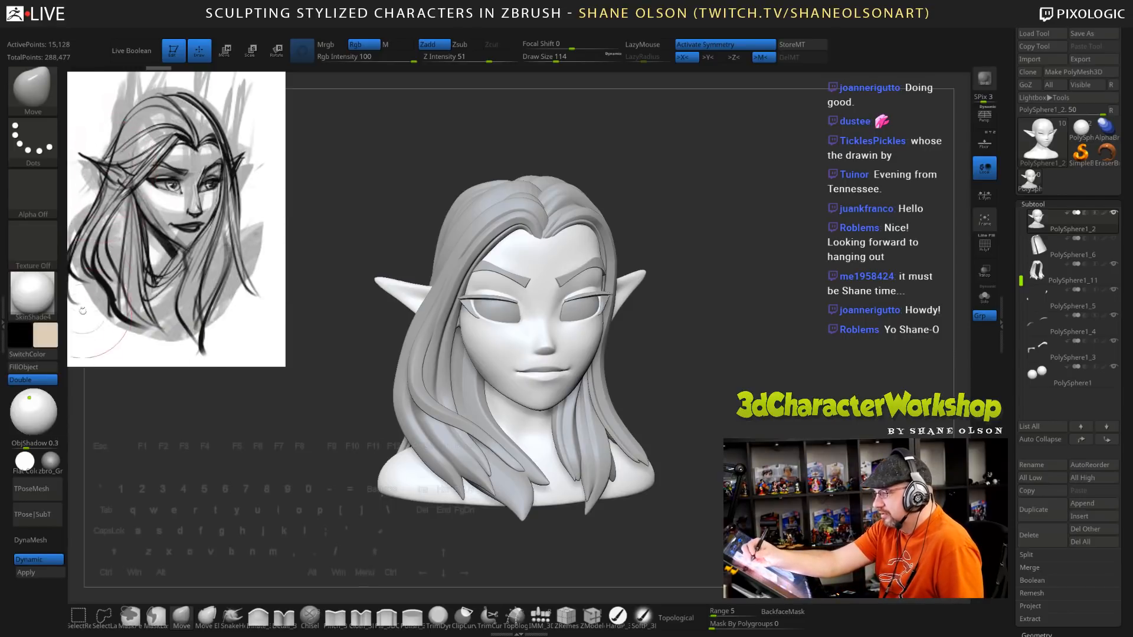
pyautogui.click(45, 335)
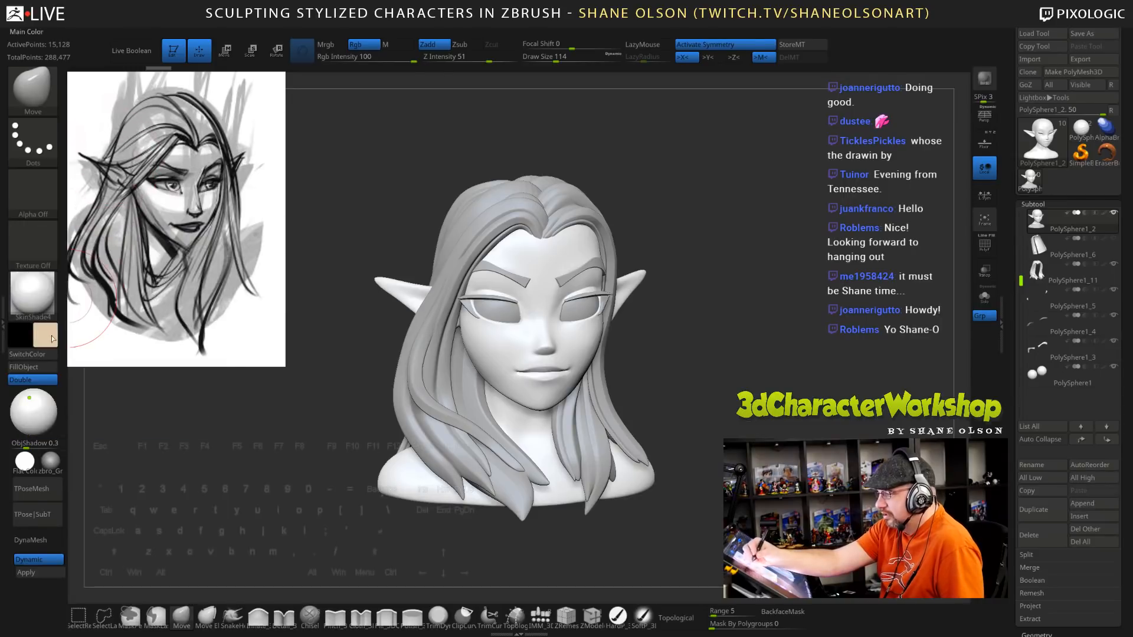
pyautogui.click(45, 335)
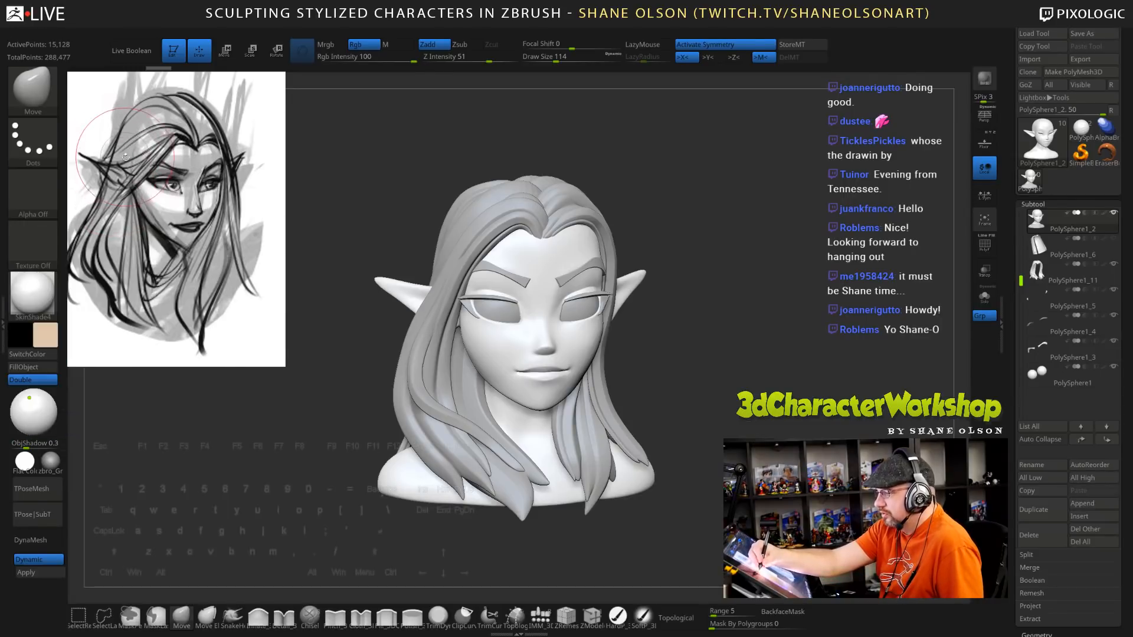
pyautogui.click(45, 334)
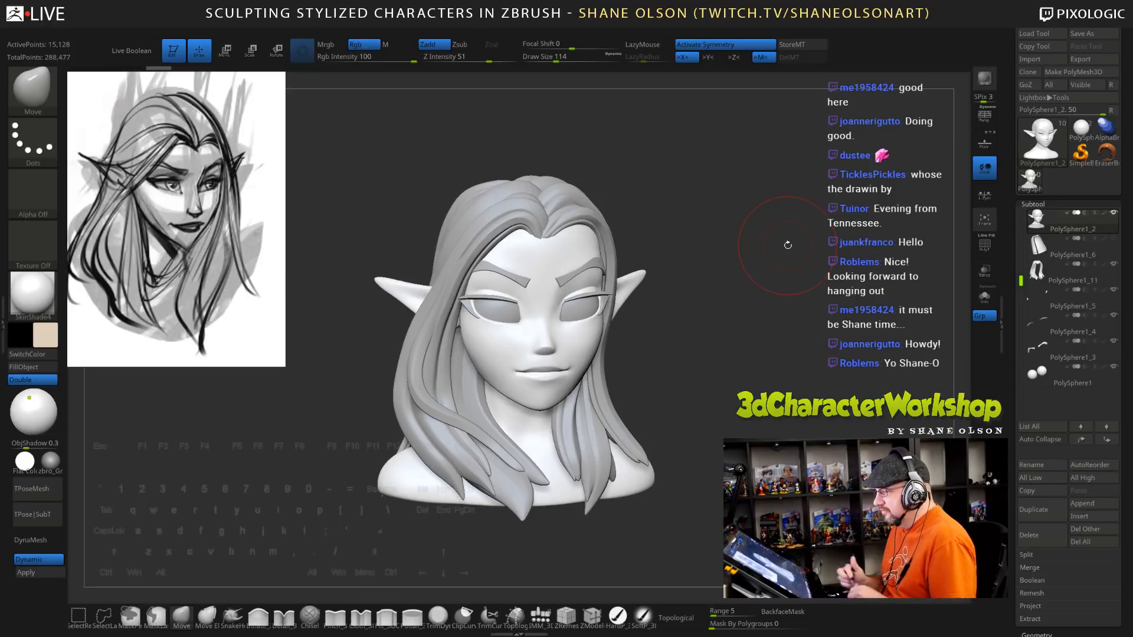
pyautogui.keyDown('alt'); pyautogui.moveTo(733, 391); pyautogui.dragTo(735, 377); pyautogui.keyUp('alt')
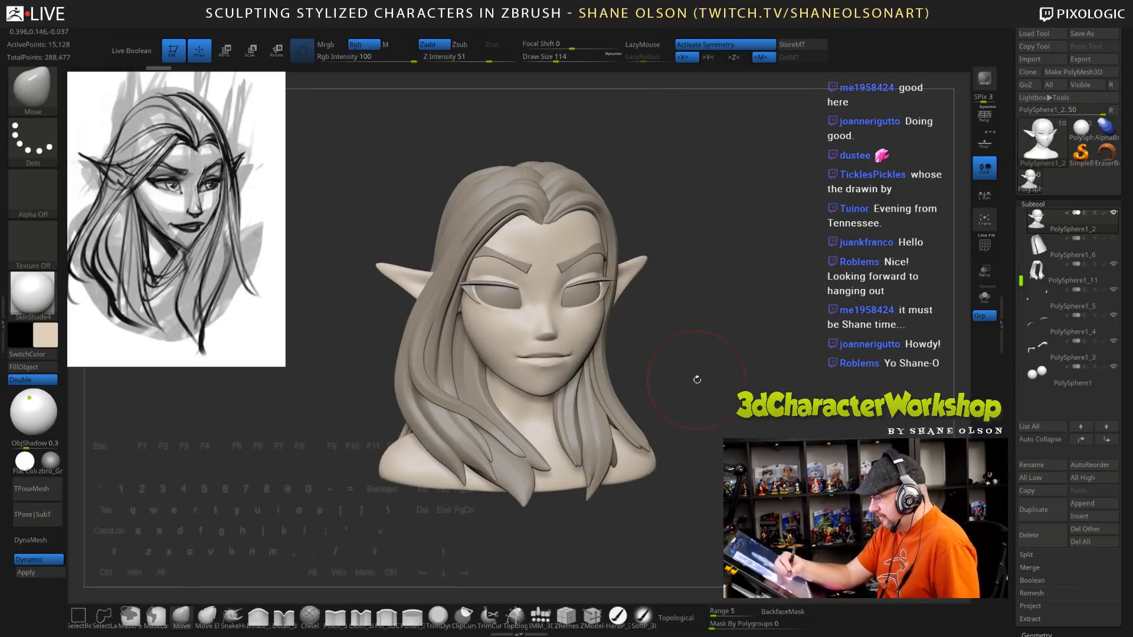
# Fill the head with the beige skin colour and switch to the HardP paint brush at draw size 65
pyautogui.click(617, 617)
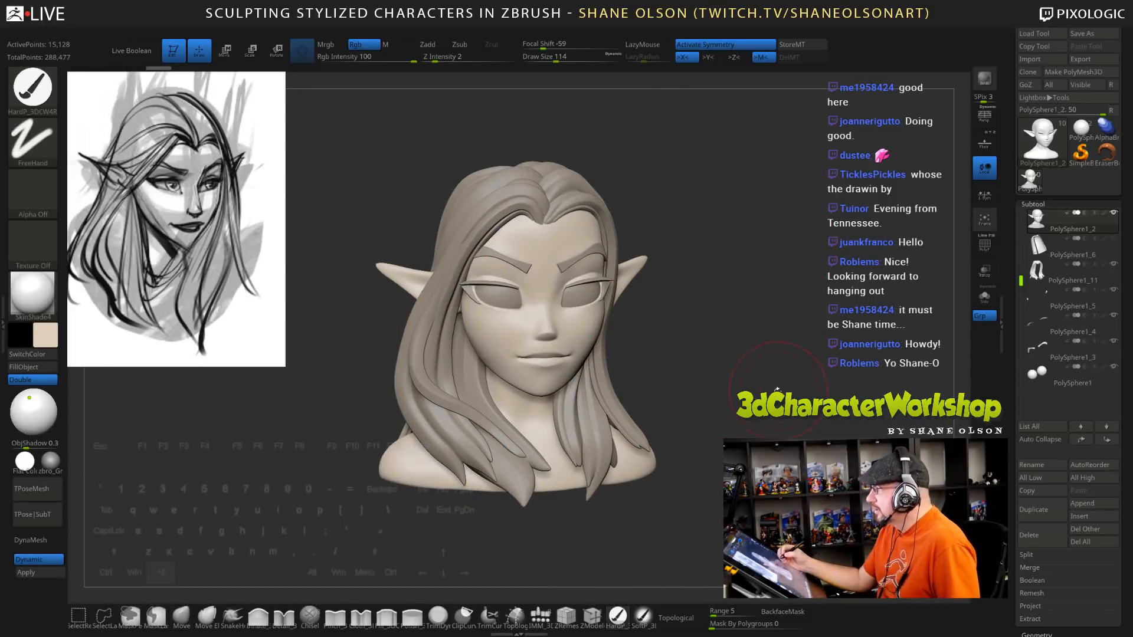
pyautogui.moveTo(777, 390)
pyautogui.mouseDown()
pyautogui.moveTo(780, 424)
pyautogui.moveTo(750, 424)
pyautogui.moveTo(776, 436)
pyautogui.moveTo(805, 425)
pyautogui.moveTo(767, 430)
pyautogui.mouseUp()
pyautogui.press('s')
pyautogui.click(773, 420)
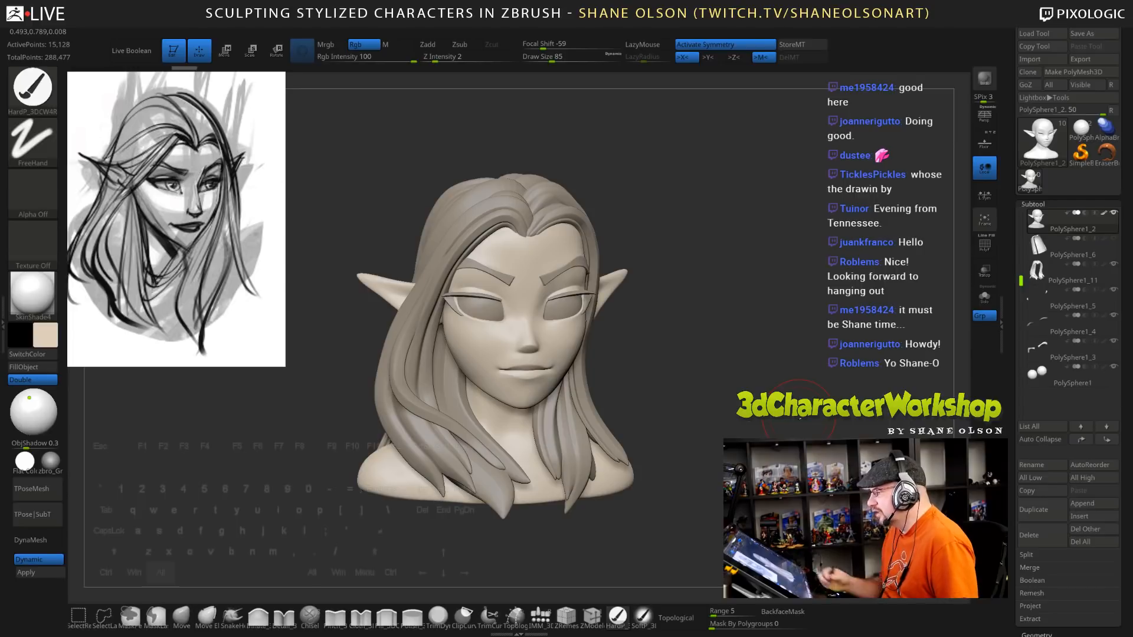
pyautogui.keyDown('alt'); pyautogui.moveTo(800, 418); pyautogui.dragTo(809, 409); pyautogui.keyUp('alt')
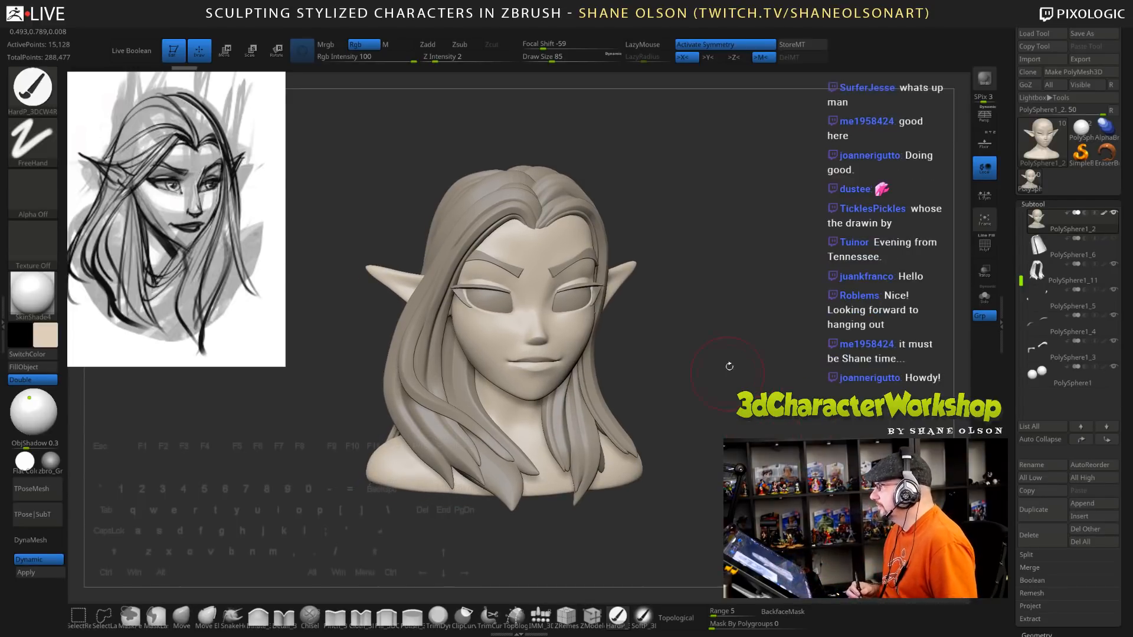
pyautogui.moveTo(728, 367)
pyautogui.keyDown('alt'); pyautogui.mouseDown()
pyautogui.moveTo(718, 339)
pyautogui.moveTo(729, 358)
pyautogui.mouseUp(); pyautogui.keyUp('alt')
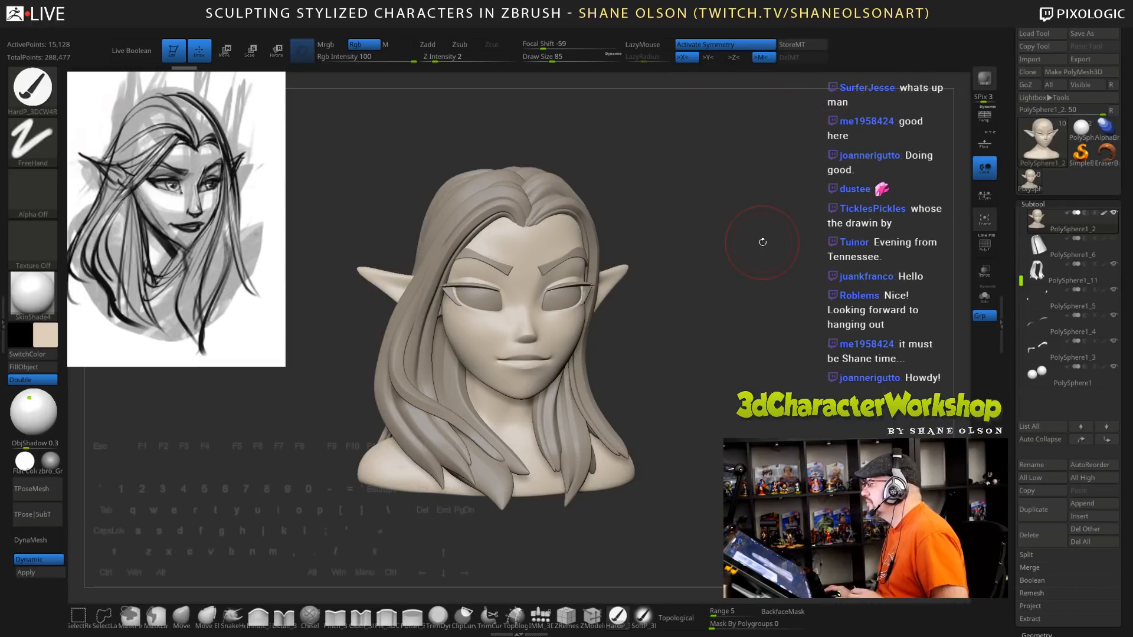
pyautogui.moveTo(709, 359)
pyautogui.mouseDown()
pyautogui.moveTo(727, 358)
pyautogui.moveTo(718, 382)
pyautogui.moveTo(759, 347)
pyautogui.moveTo(693, 363)
pyautogui.moveTo(797, 380)
pyautogui.moveTo(796, 397)
pyautogui.moveTo(748, 358)
pyautogui.mouseUp()
pyautogui.press('s')
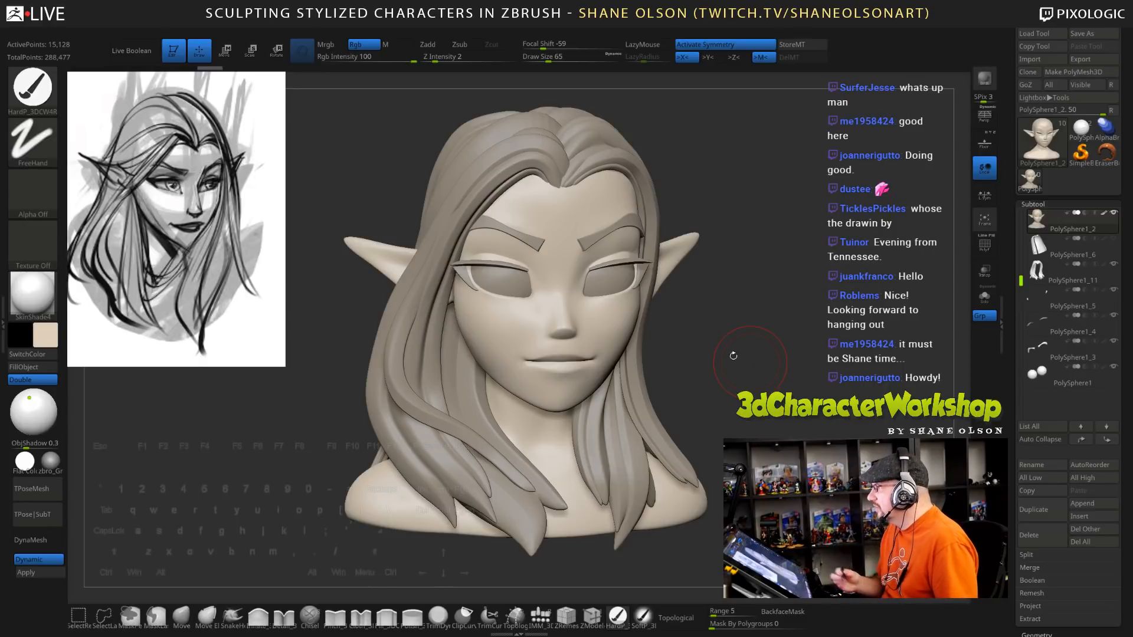
# Adjust the main colour to a slightly warmer beige and recolour the head's skin with it
pyautogui.moveTo(732, 356); pyautogui.dragTo(679, 360)
pyautogui.click(51, 338)
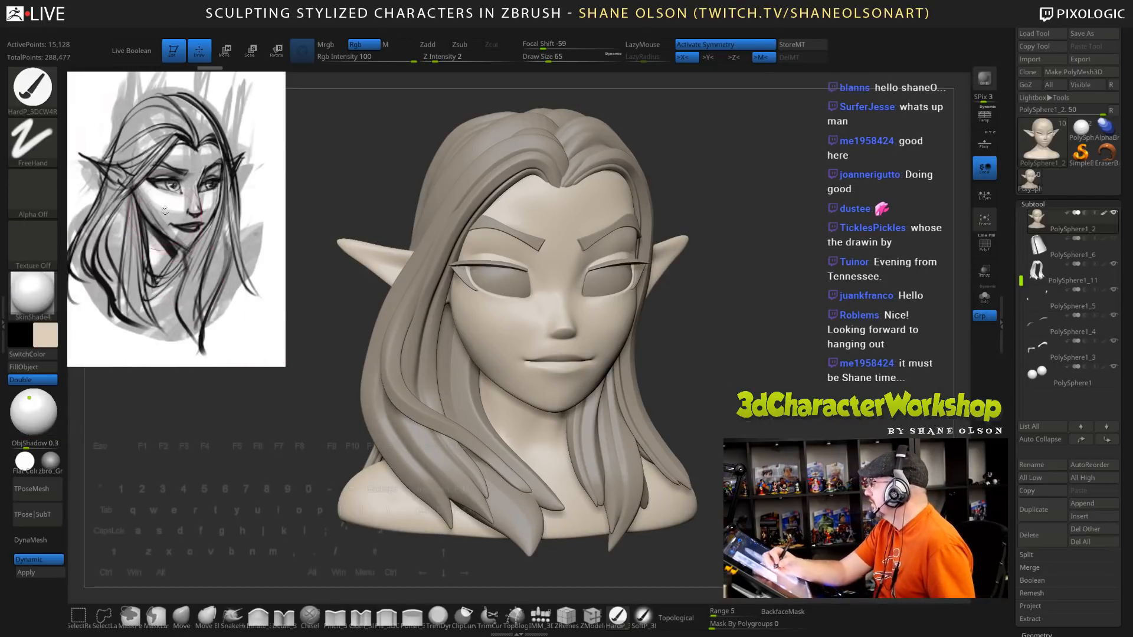
pyautogui.click(46, 335)
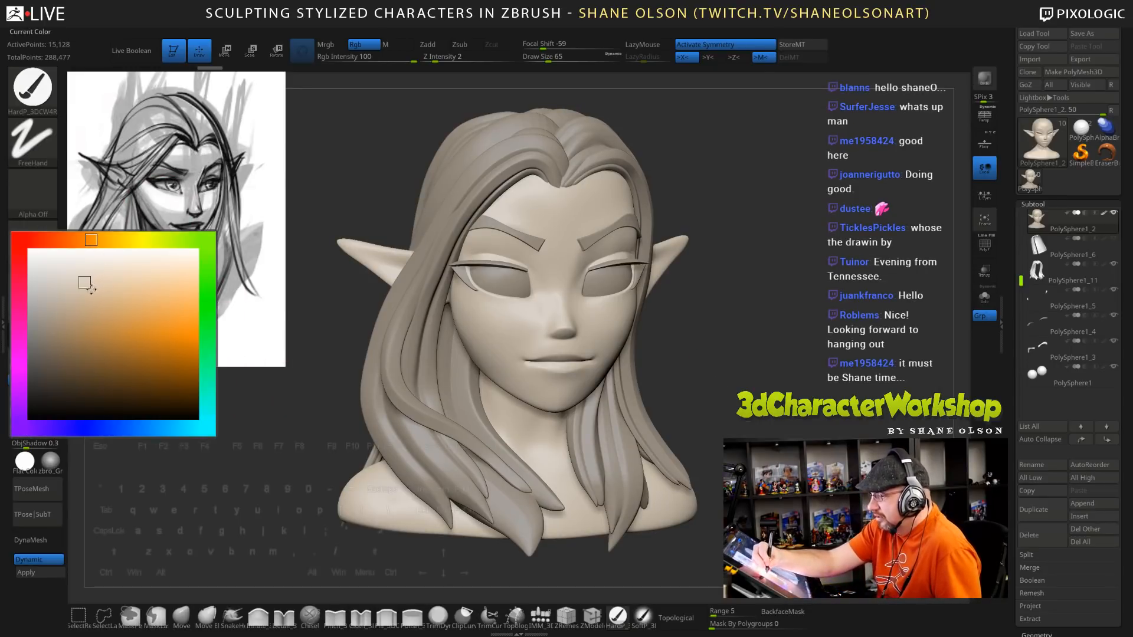
pyautogui.click(90, 288)
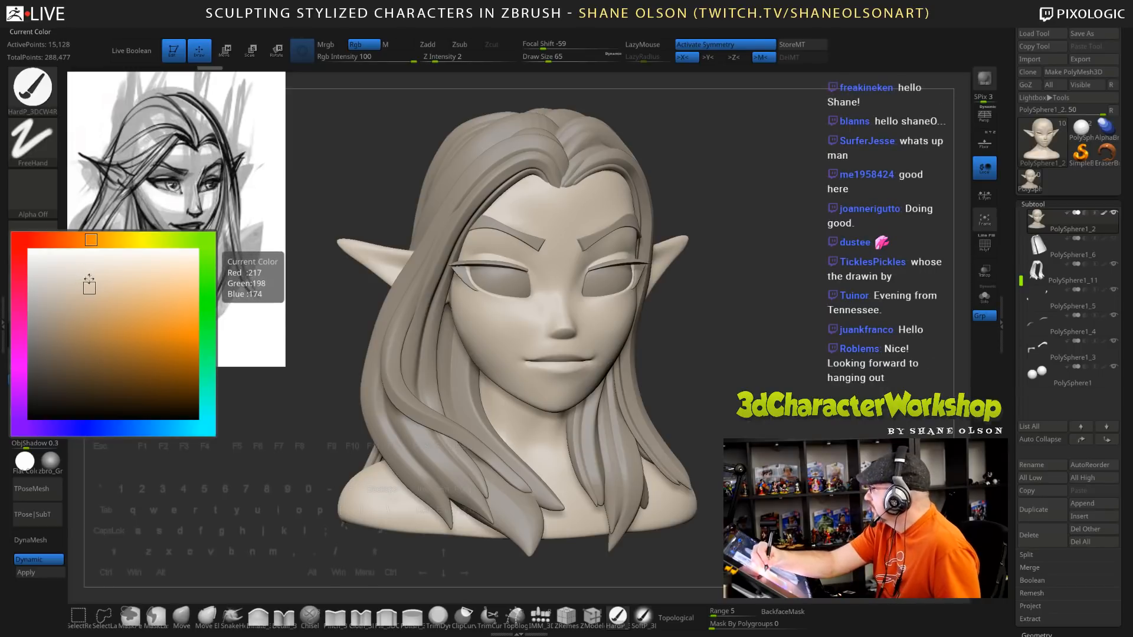
pyautogui.click(53, 324)
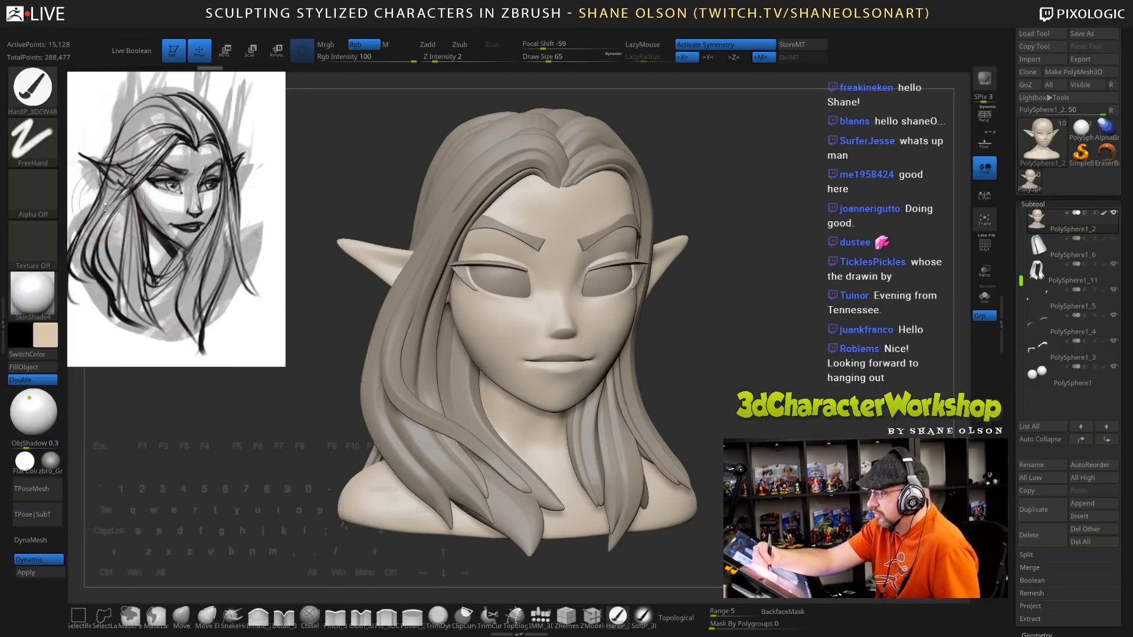
pyautogui.click(52, 329)
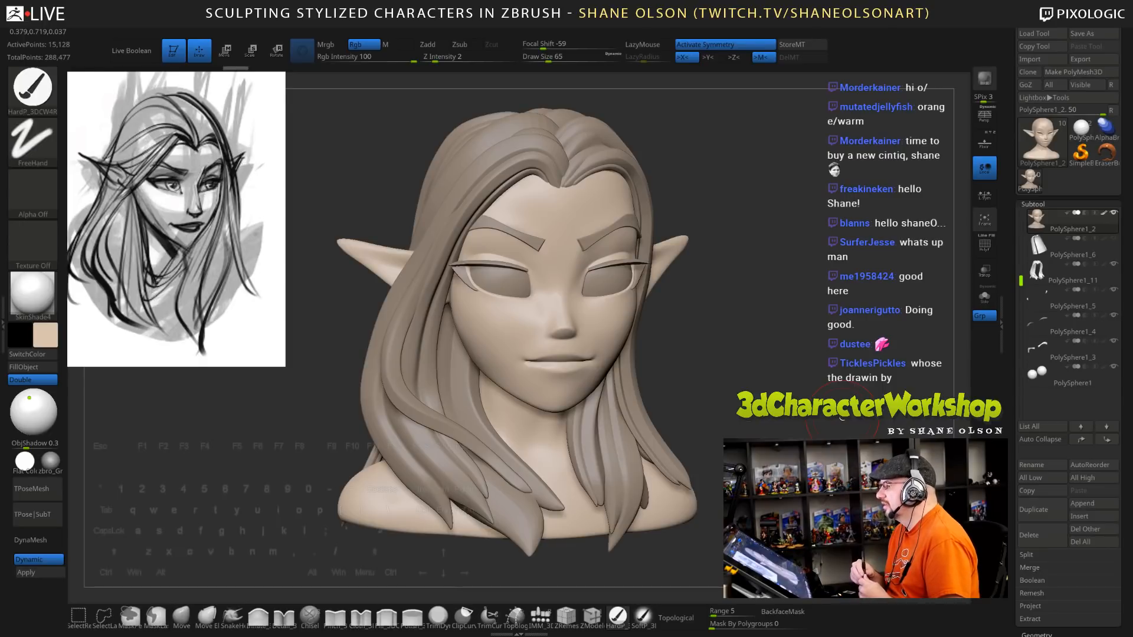
pyautogui.moveTo(758, 369); pyautogui.dragTo(767, 401)
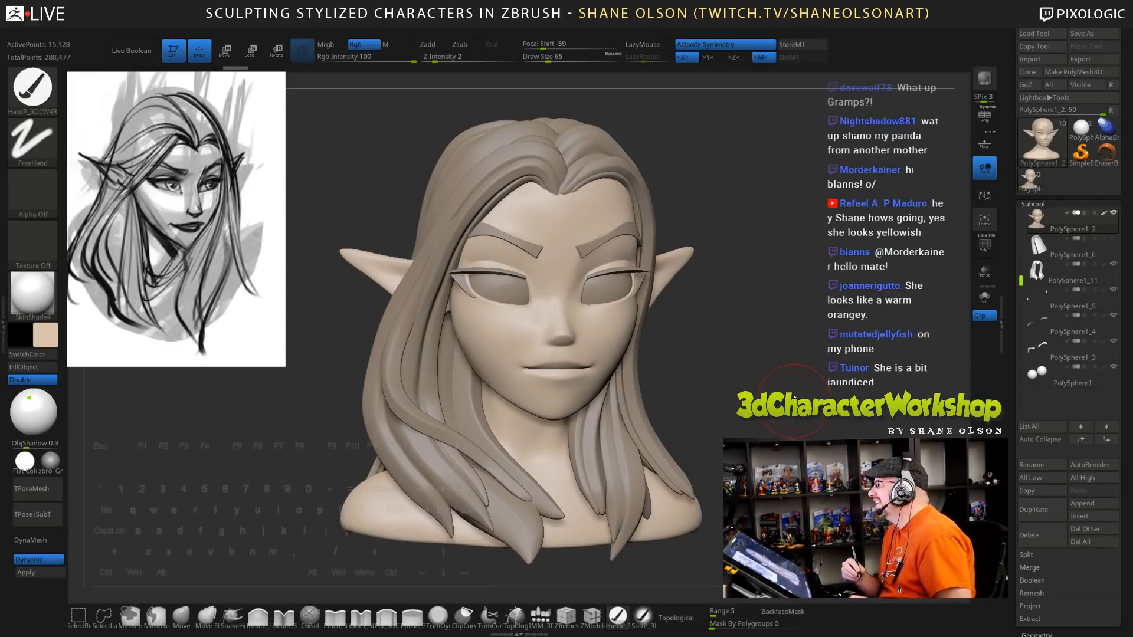
pyautogui.moveTo(792, 398); pyautogui.dragTo(804, 427)
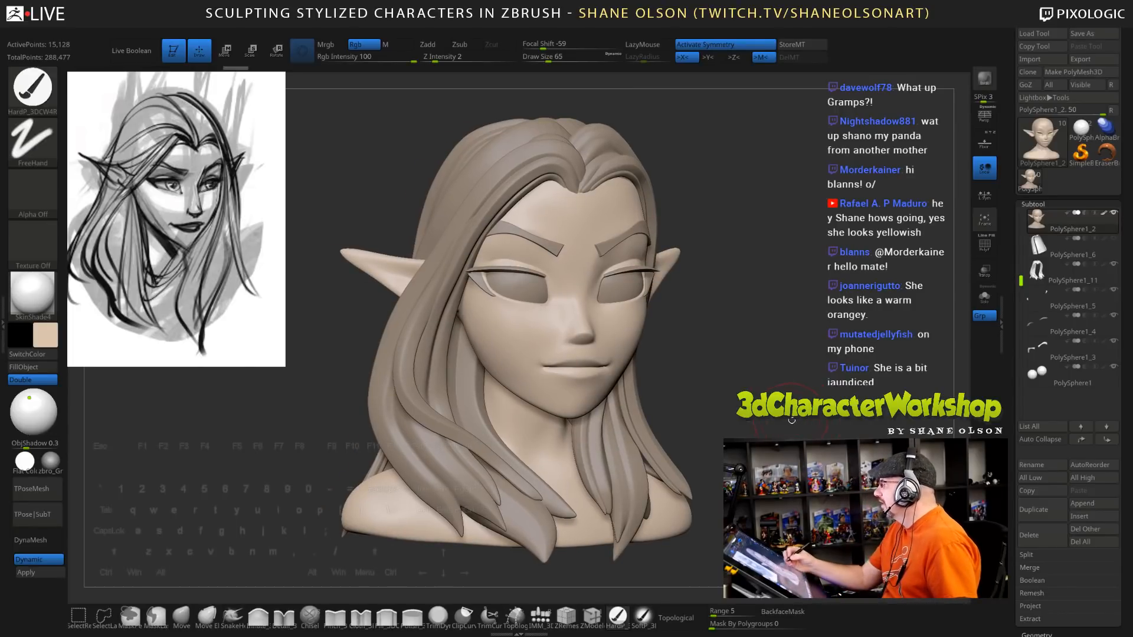
pyautogui.moveTo(804, 427)
pyautogui.mouseDown()
pyautogui.moveTo(774, 391)
pyautogui.moveTo(763, 424)
pyautogui.mouseUp()
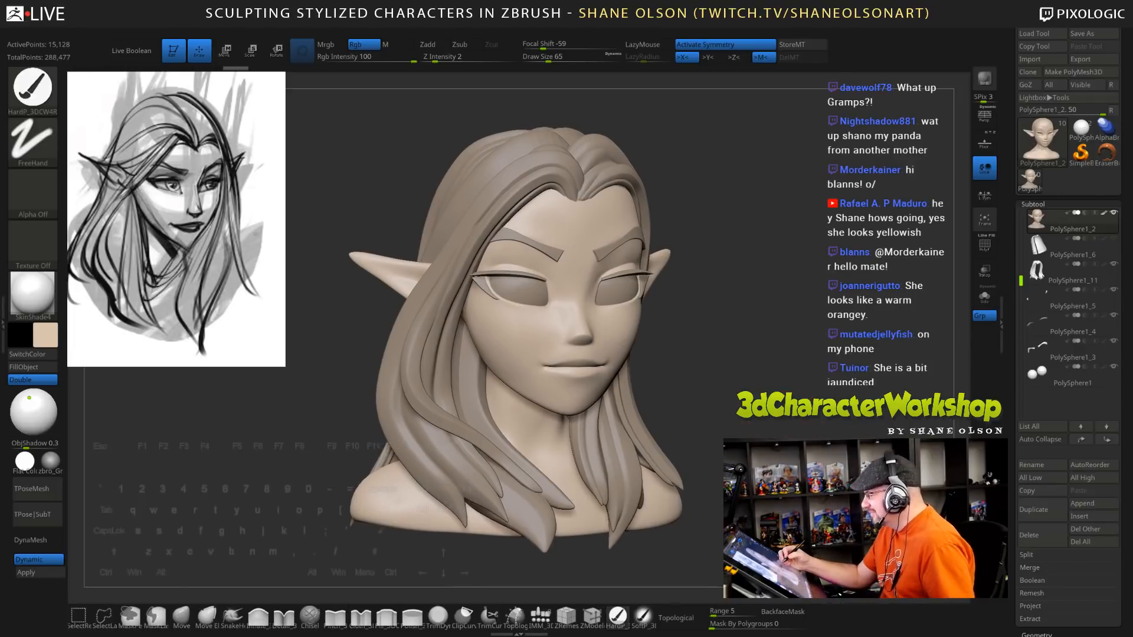
pyautogui.press('space')
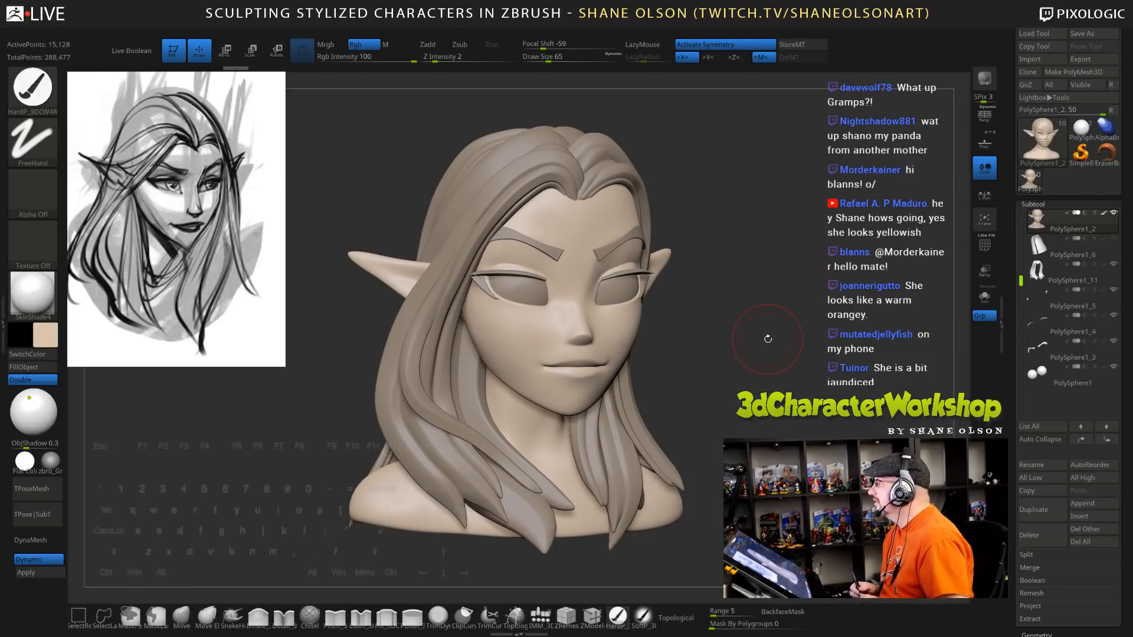
pyautogui.moveTo(774, 328)
pyautogui.mouseDown()
pyautogui.moveTo(762, 323)
pyautogui.moveTo(768, 330)
pyautogui.mouseUp()
pyautogui.press('space')
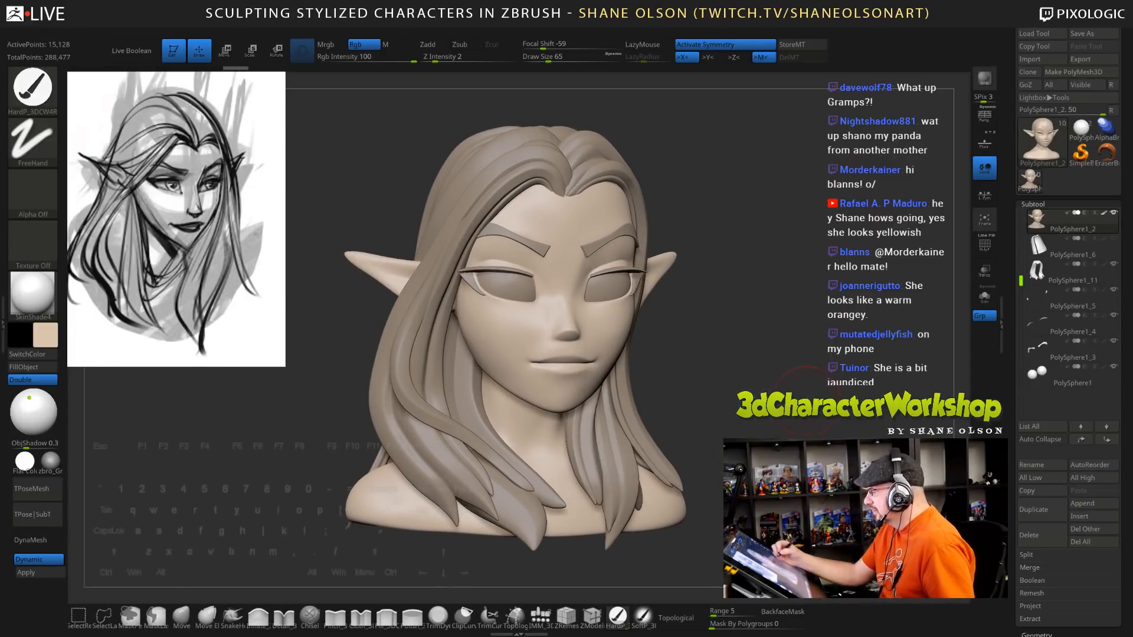
pyautogui.moveTo(818, 418); pyautogui.dragTo(816, 423)
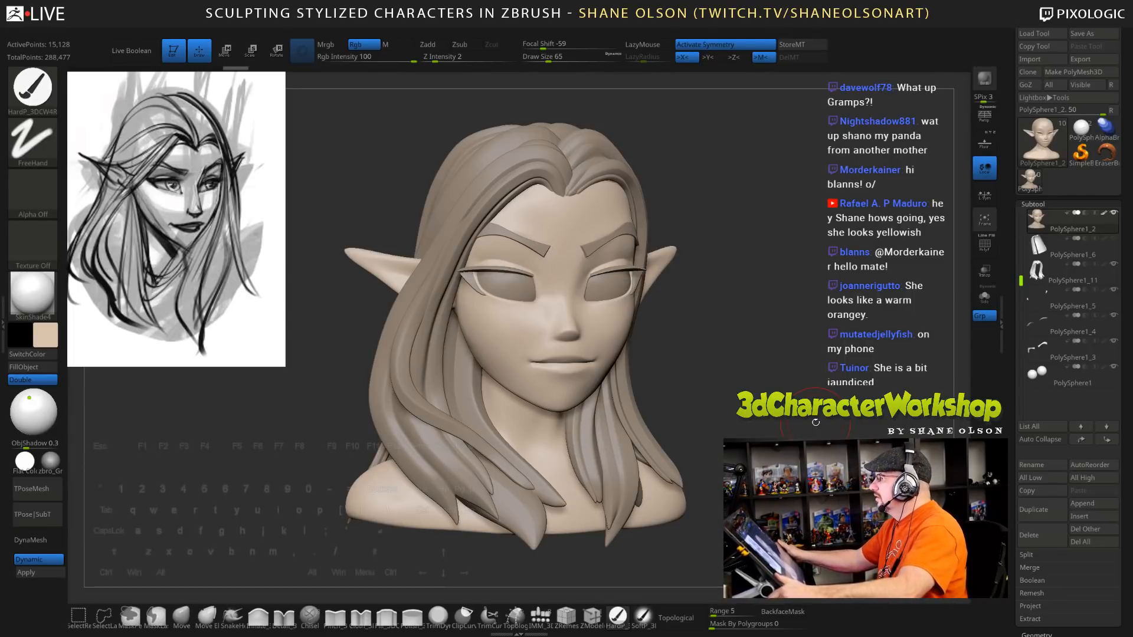
# Shift the main colour to a pinker beige and refill the head's skin with it
pyautogui.moveTo(738, 323); pyautogui.dragTo(734, 334)
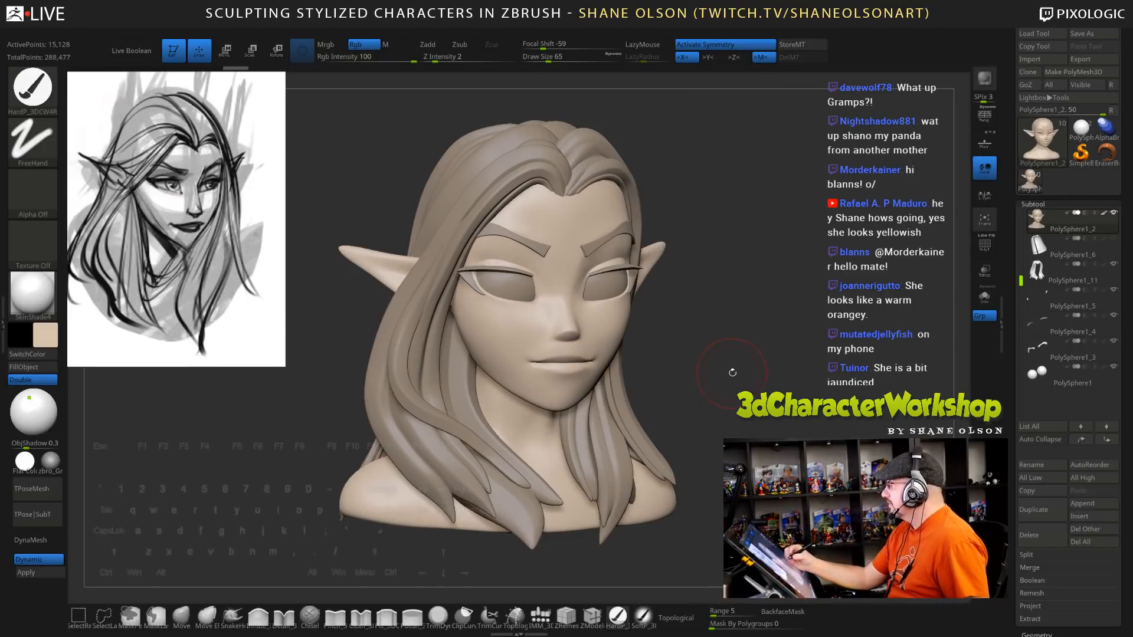
pyautogui.moveTo(746, 381); pyautogui.dragTo(679, 383)
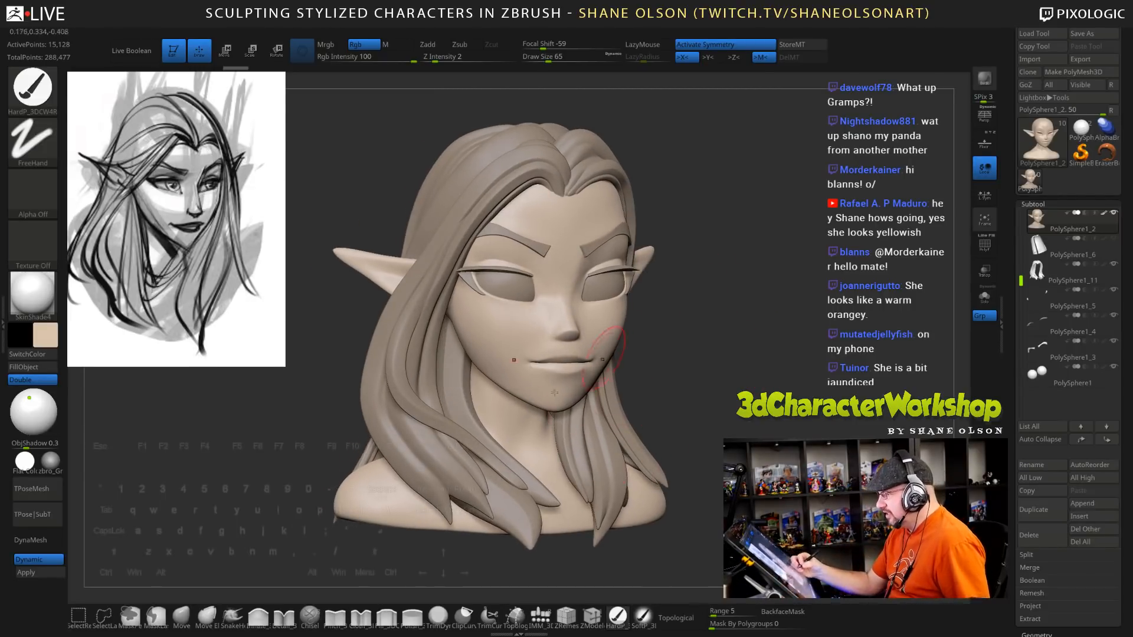
pyautogui.click(53, 340)
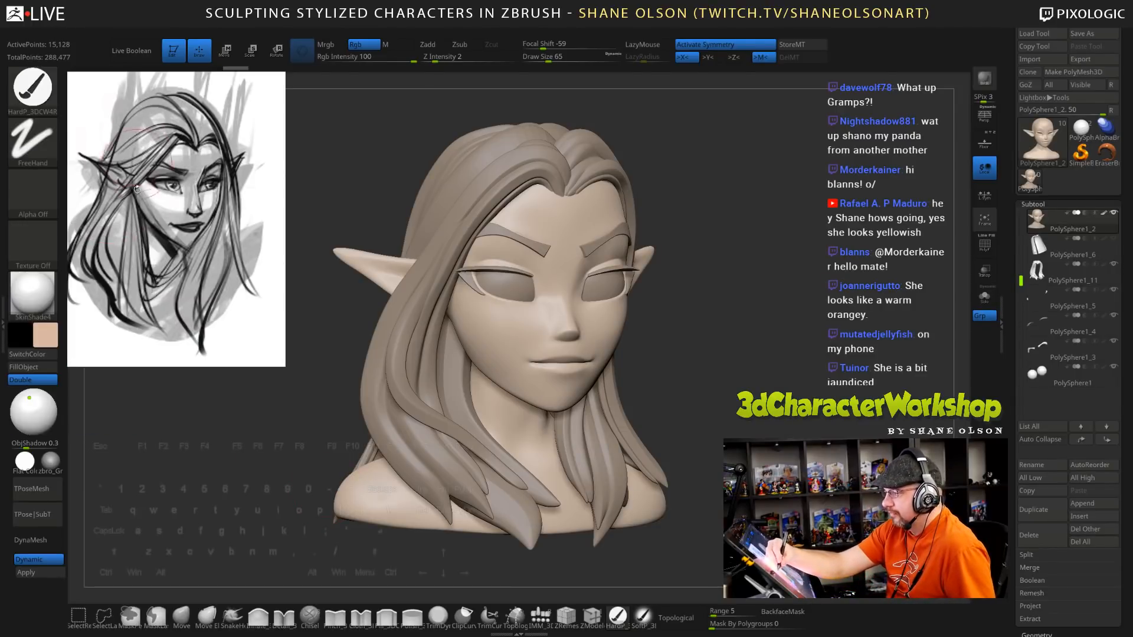
pyautogui.click(97, 289)
pyautogui.click(41, 367)
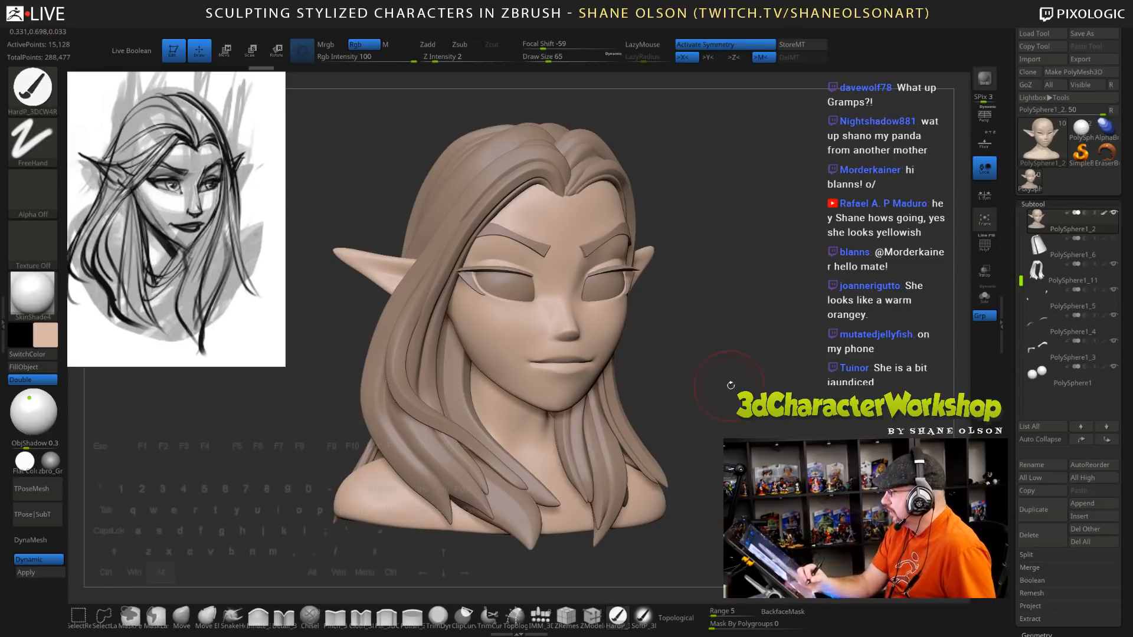
pyautogui.moveTo(733, 388)
pyautogui.keyDown('alt'); pyautogui.mouseDown()
pyautogui.moveTo(770, 398)
pyautogui.moveTo(774, 427)
pyautogui.mouseUp(); pyautogui.keyUp('alt')
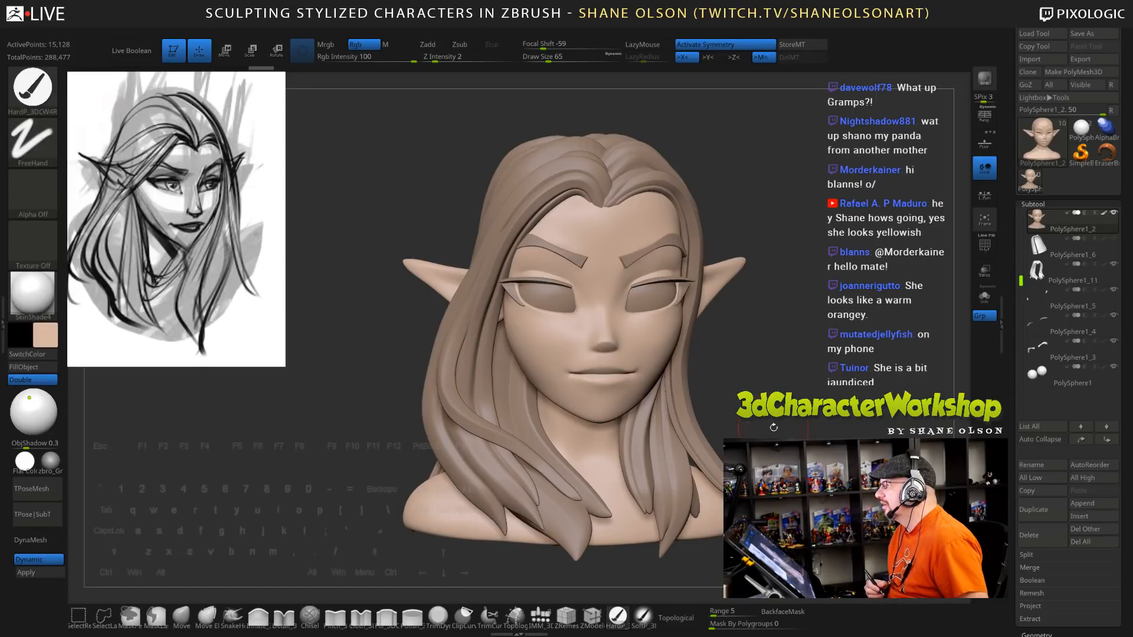
pyautogui.moveTo(783, 340)
pyautogui.mouseDown()
pyautogui.moveTo(749, 360)
pyautogui.moveTo(735, 351)
pyautogui.moveTo(717, 377)
pyautogui.moveTo(724, 388)
pyautogui.mouseUp()
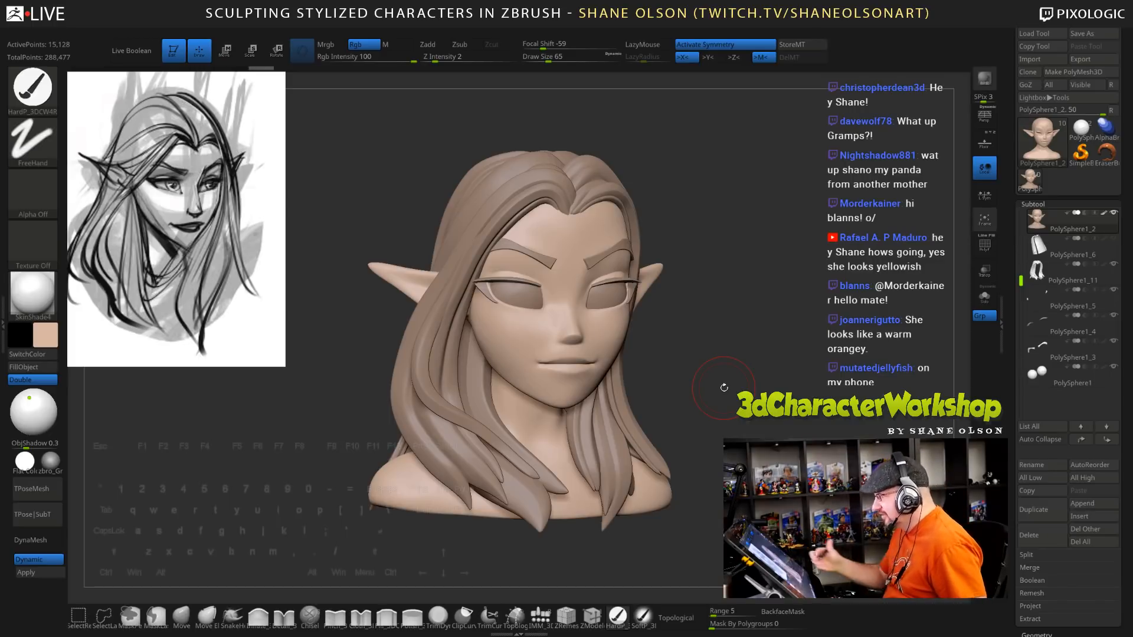
pyautogui.moveTo(700, 304); pyautogui.dragTo(718, 299)
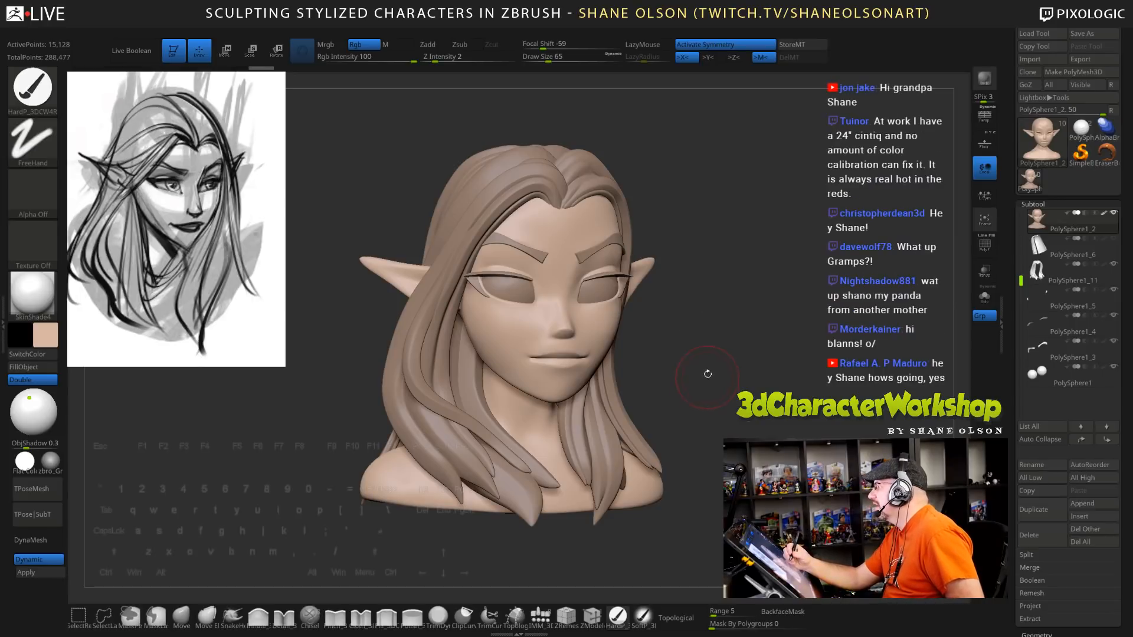
pyautogui.moveTo(711, 372); pyautogui.dragTo(712, 379)
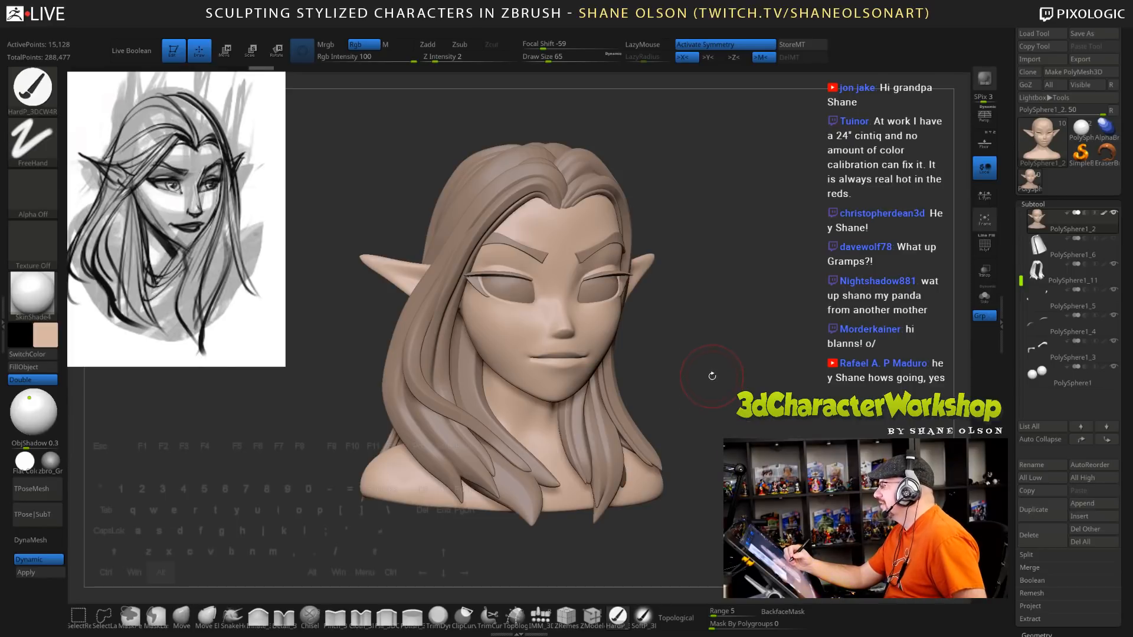
pyautogui.moveTo(712, 376)
pyautogui.mouseDown()
pyautogui.moveTo(684, 311)
pyautogui.moveTo(716, 405)
pyautogui.mouseUp()
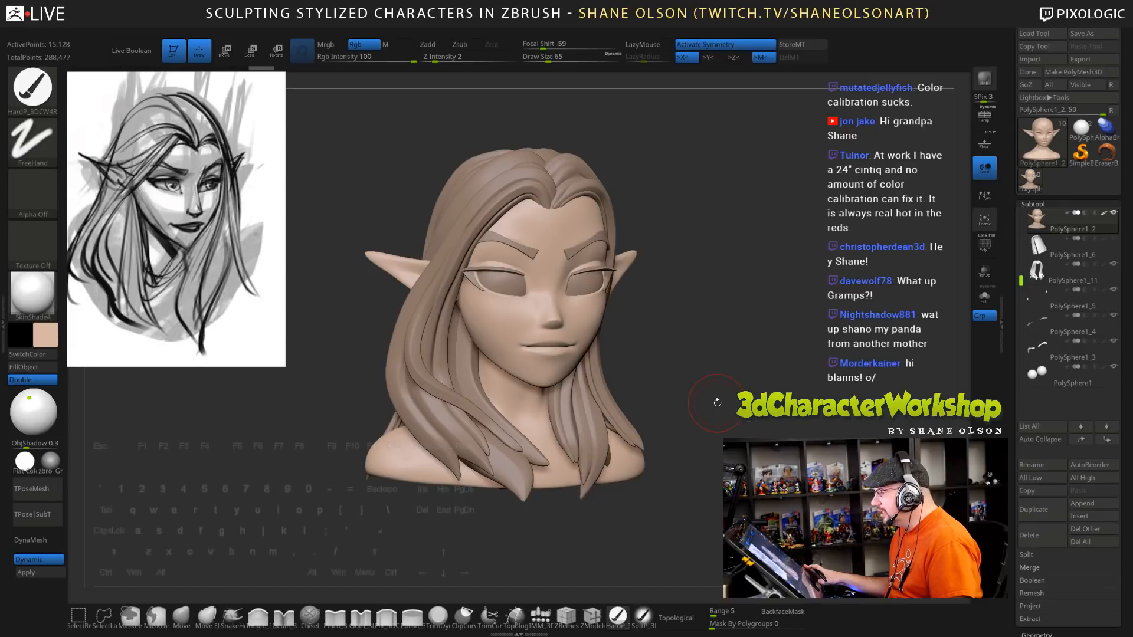
pyautogui.moveTo(721, 347)
pyautogui.mouseDown()
pyautogui.moveTo(632, 348)
pyautogui.moveTo(731, 339)
pyautogui.mouseUp()
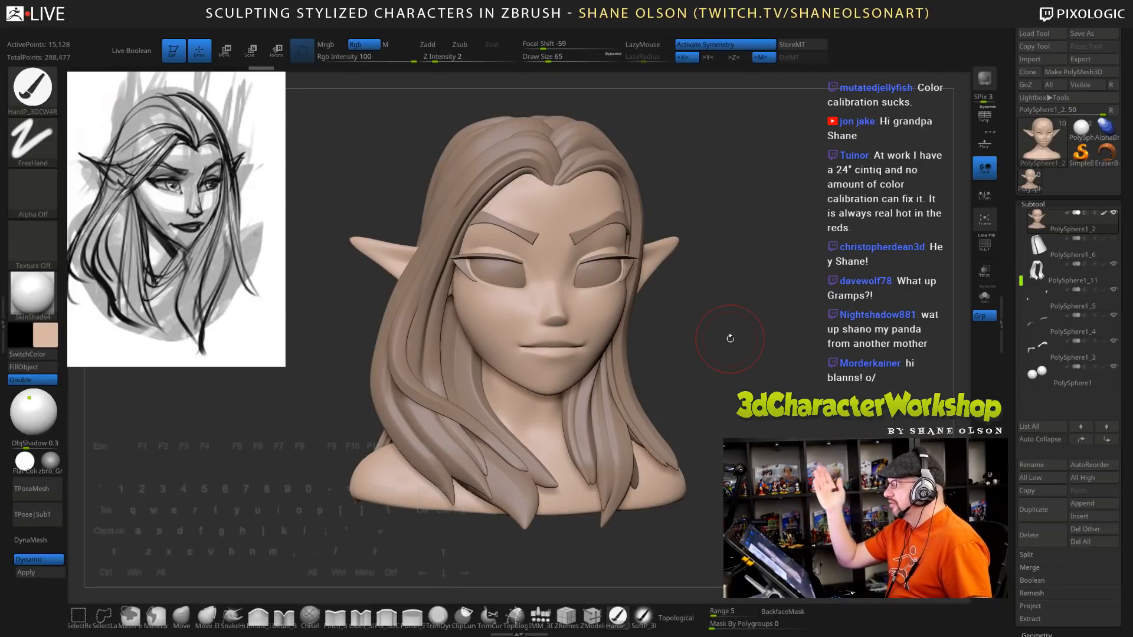
pyautogui.keyDown('alt'); pyautogui.moveTo(742, 366); pyautogui.dragTo(728, 315); pyautogui.keyUp('alt')
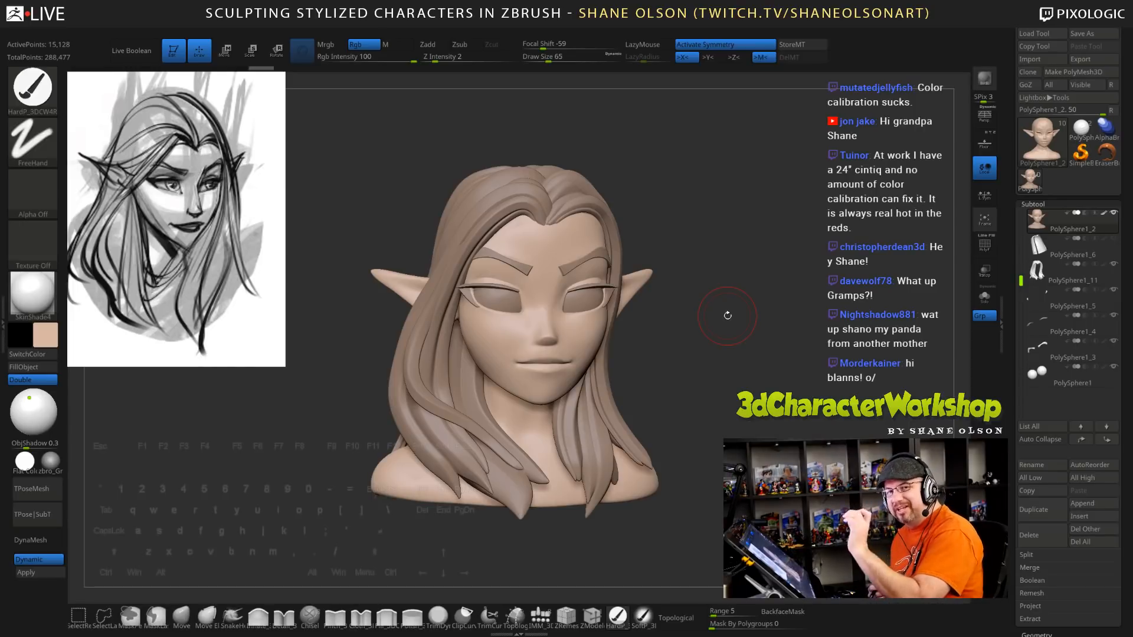
pyautogui.moveTo(727, 315)
pyautogui.mouseDown()
pyautogui.moveTo(752, 331)
pyautogui.moveTo(709, 206)
pyautogui.moveTo(703, 229)
pyautogui.moveTo(732, 225)
pyautogui.mouseUp()
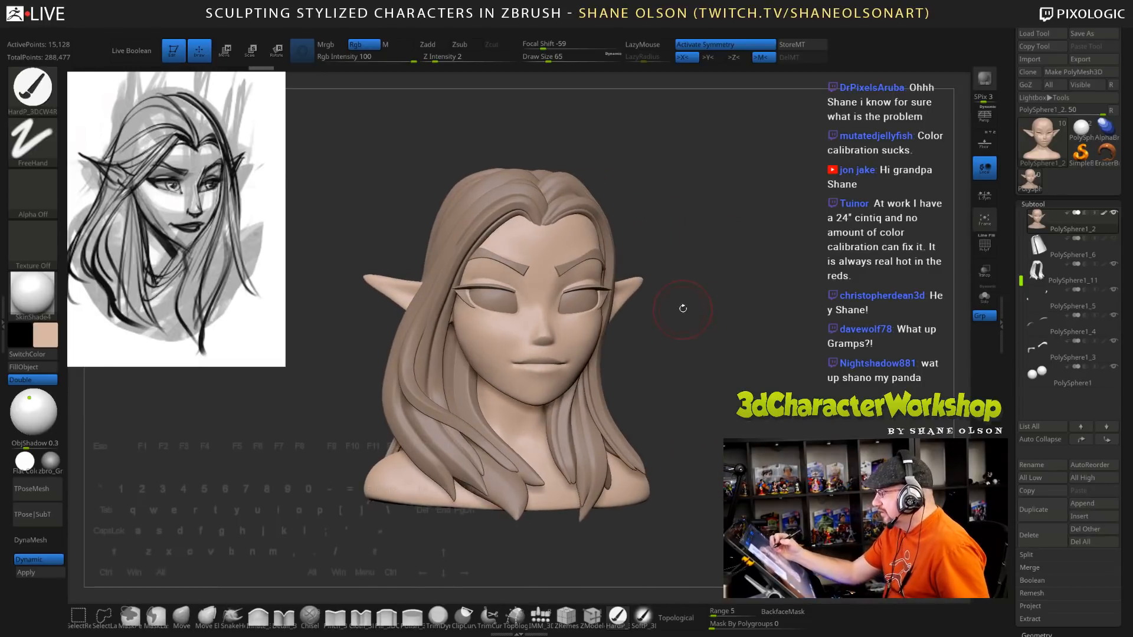
pyautogui.moveTo(676, 291)
pyautogui.mouseDown()
pyautogui.moveTo(718, 315)
pyautogui.moveTo(735, 342)
pyautogui.moveTo(712, 222)
pyautogui.moveTo(738, 347)
pyautogui.mouseUp()
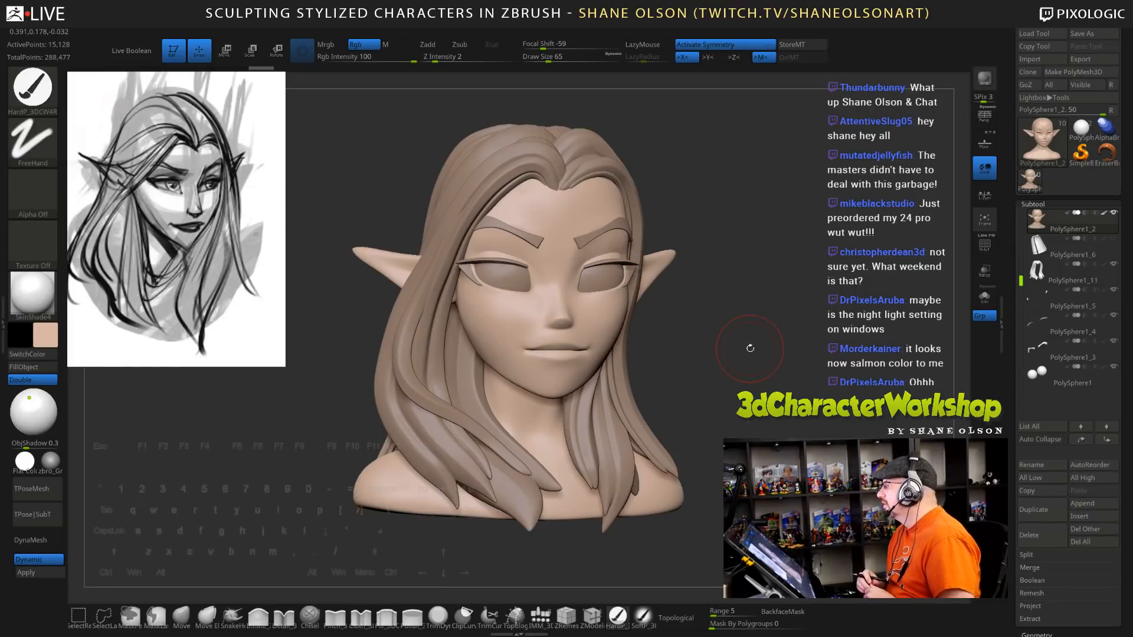
pyautogui.moveTo(735, 301)
pyautogui.mouseDown()
pyautogui.moveTo(734, 269)
pyautogui.moveTo(743, 298)
pyautogui.moveTo(746, 286)
pyautogui.moveTo(734, 310)
pyautogui.moveTo(738, 300)
pyautogui.mouseUp()
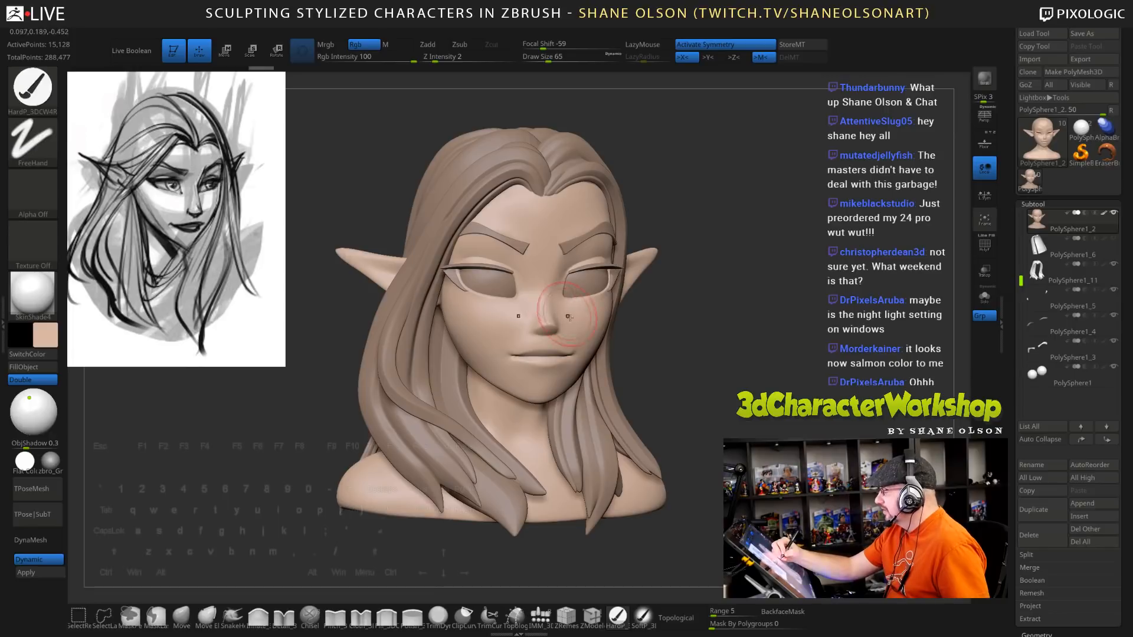
# Make the main colour slightly less saturated, shift its hue a little toward red, and refill the head's skin with it
pyautogui.click(56, 342)
pyautogui.click(45, 336)
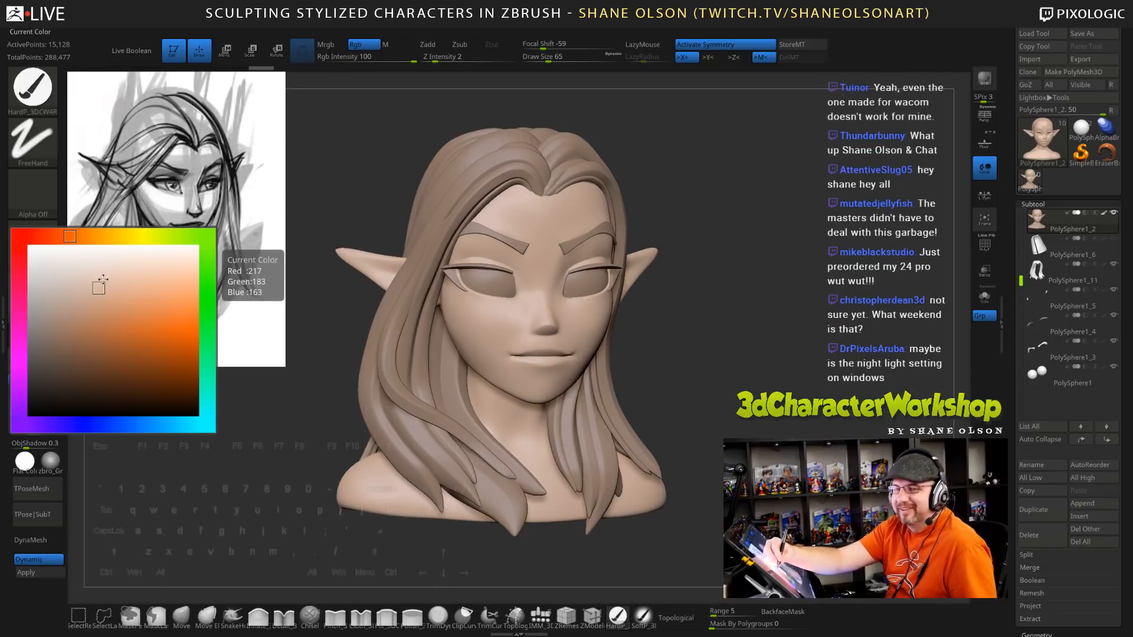
pyautogui.click(87, 287)
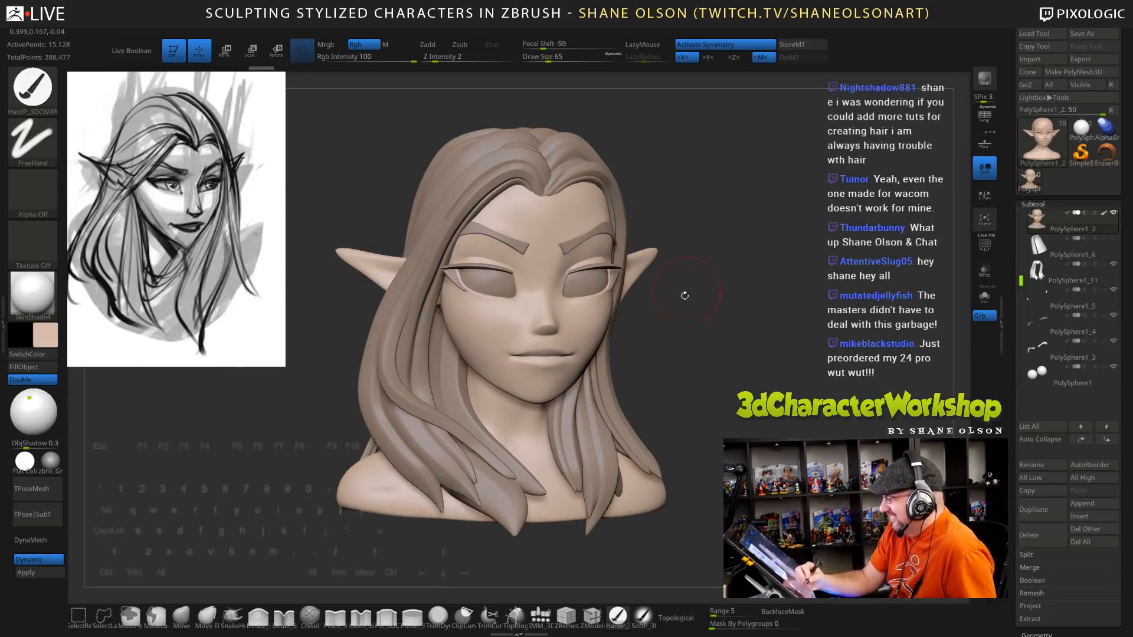
pyautogui.click(51, 336)
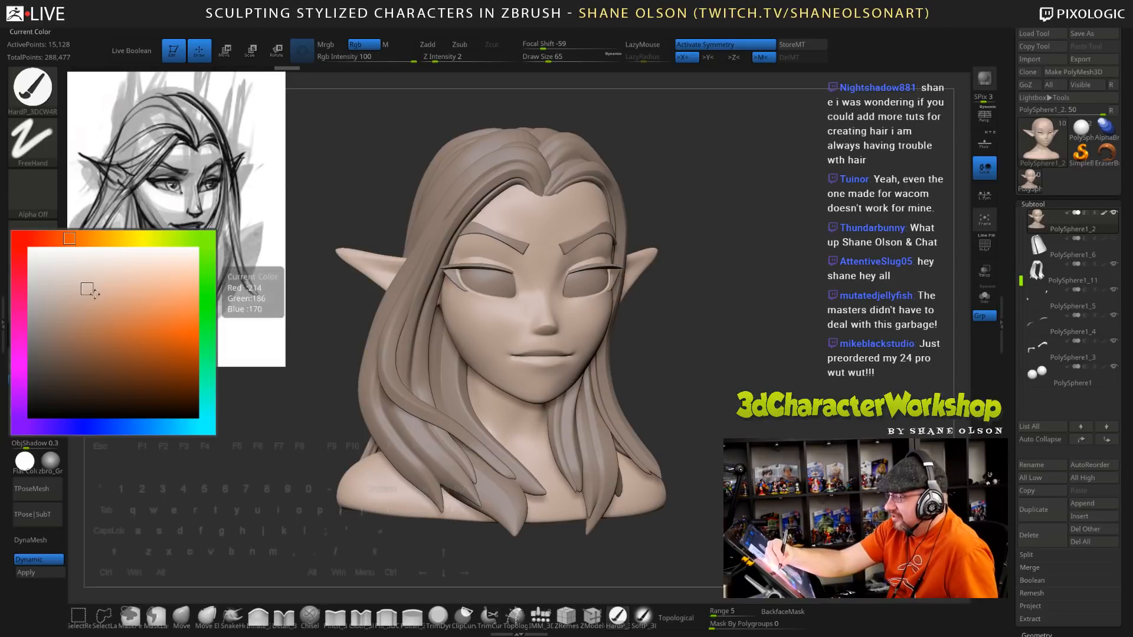
pyautogui.click(65, 237)
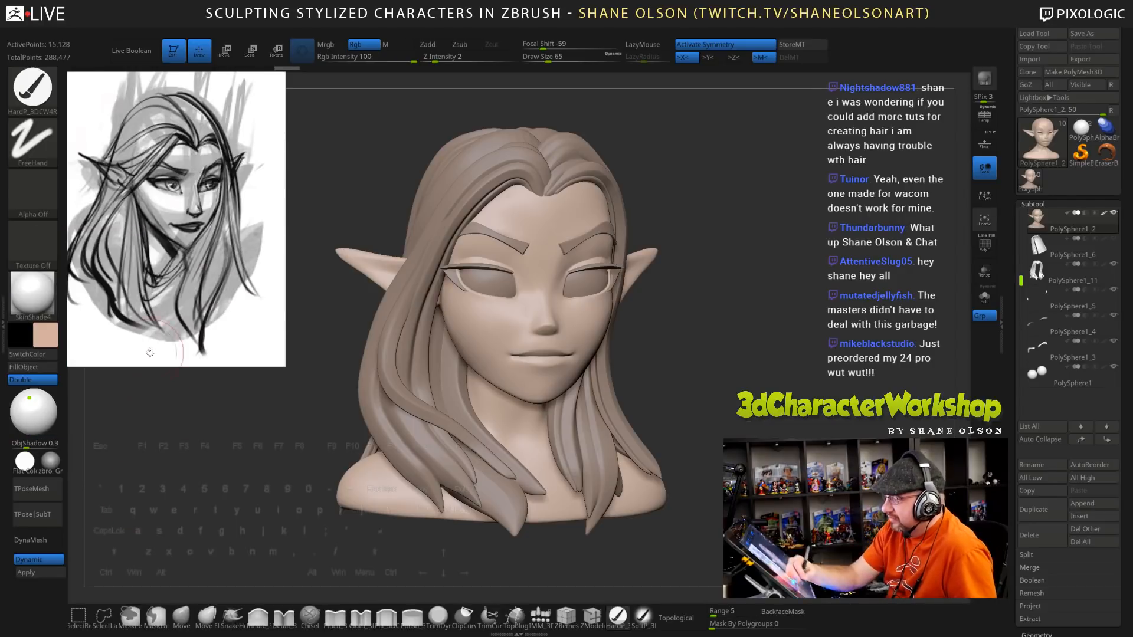
pyautogui.click(46, 368)
pyautogui.moveTo(725, 381)
pyautogui.keyDown('alt'); pyautogui.mouseDown()
pyautogui.moveTo(753, 377)
pyautogui.moveTo(748, 358)
pyautogui.mouseUp(); pyautogui.keyUp('alt')
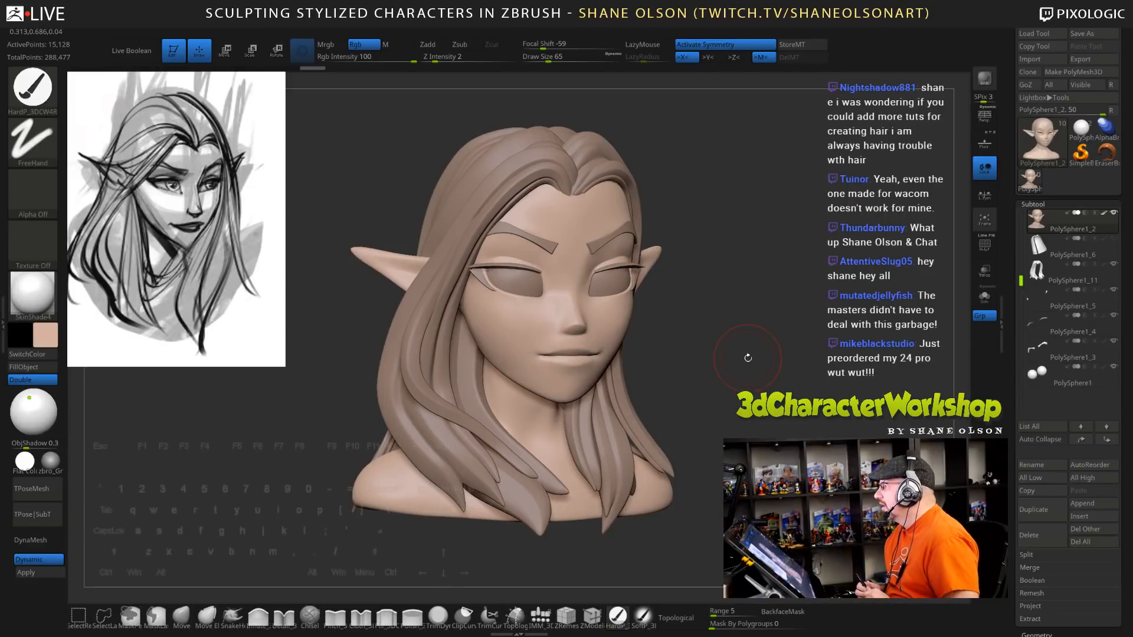
pyautogui.moveTo(738, 336); pyautogui.dragTo(734, 367)
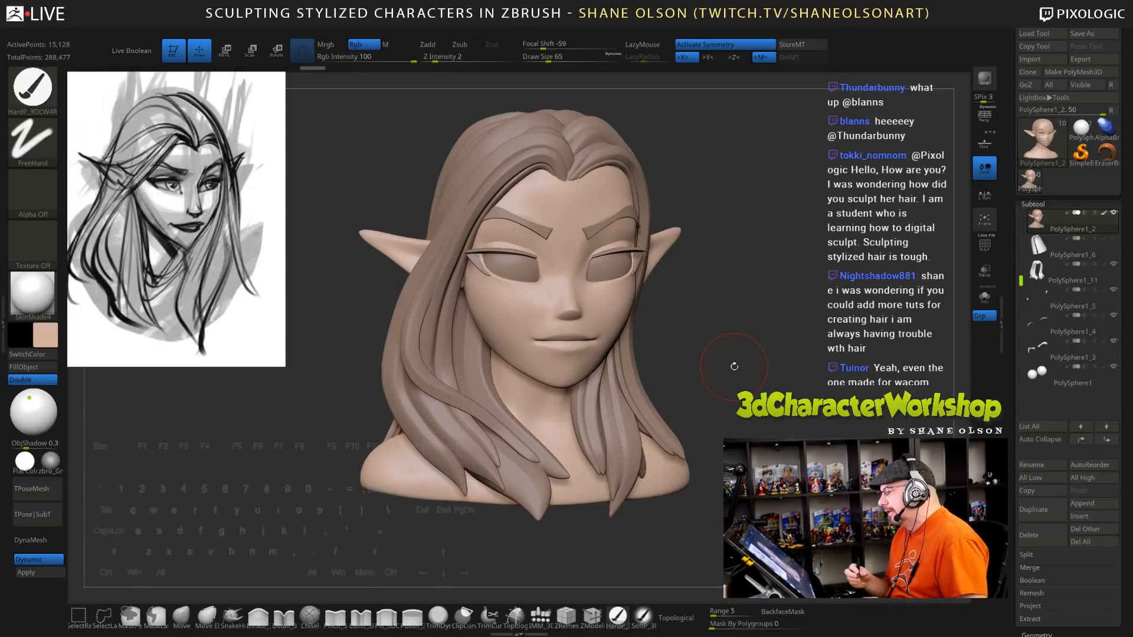
pyautogui.moveTo(735, 366)
pyautogui.mouseDown()
pyautogui.moveTo(760, 333)
pyautogui.moveTo(754, 300)
pyautogui.mouseUp()
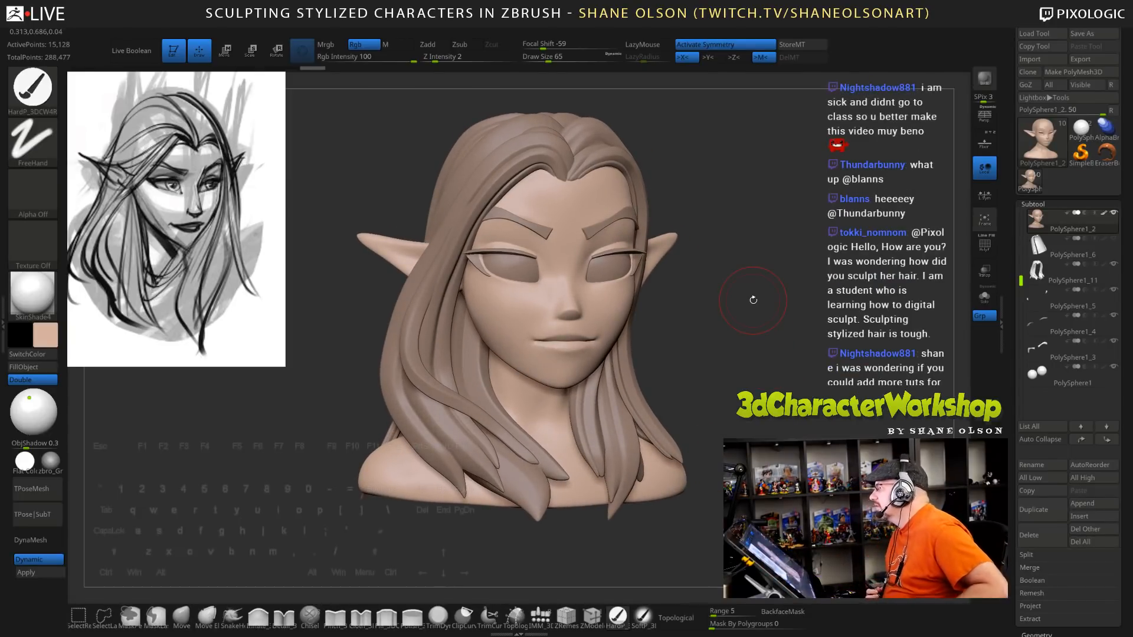
pyautogui.moveTo(774, 308); pyautogui.dragTo(726, 265)
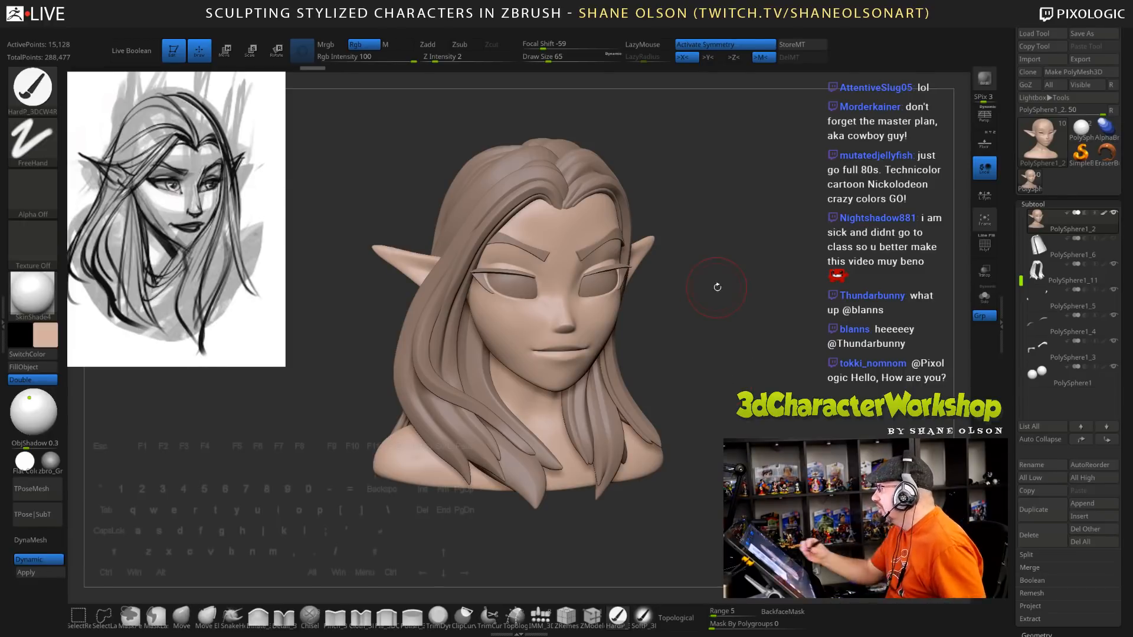
pyautogui.moveTo(723, 314); pyautogui.dragTo(726, 289)
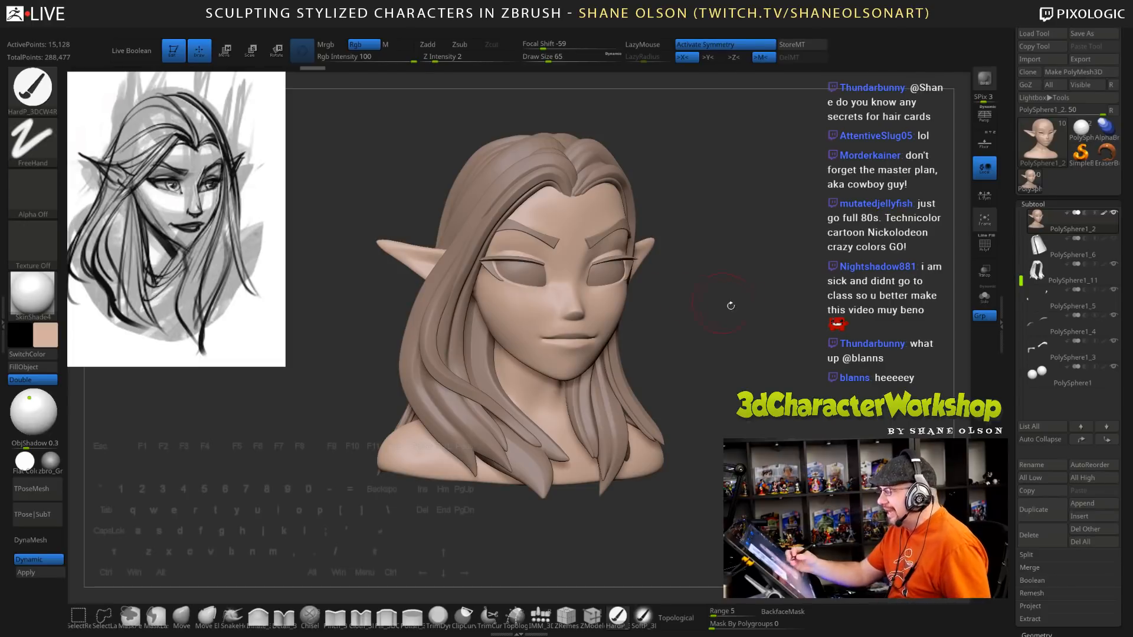
pyautogui.moveTo(734, 327); pyautogui.dragTo(735, 329)
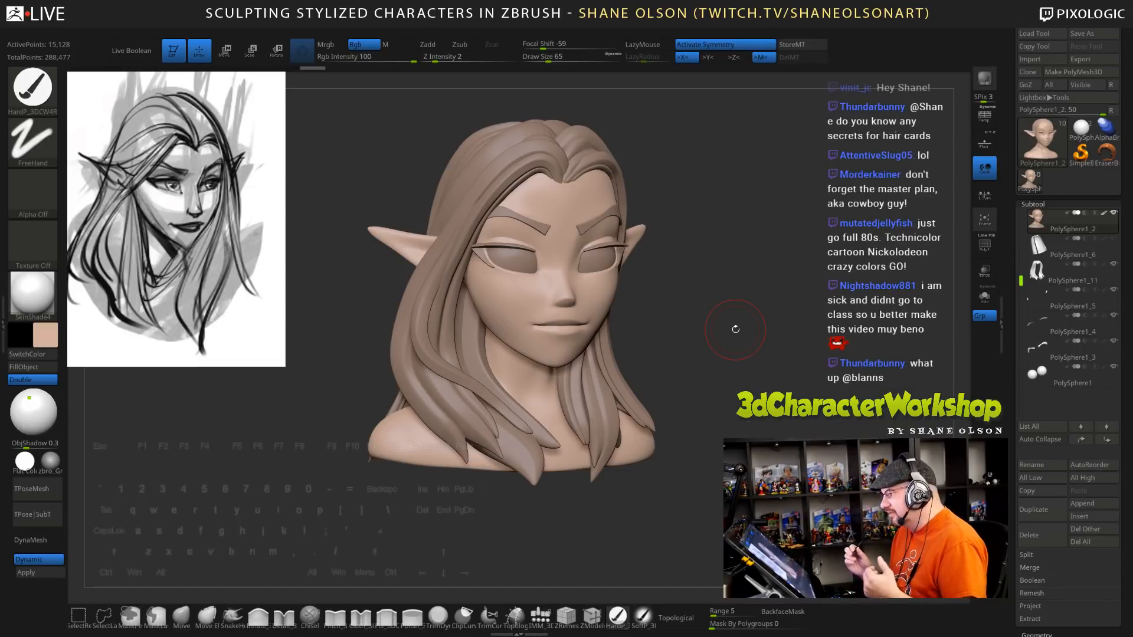
# Make the loose hair subtool active and isolate the long front strand that curves down beside the face
pyautogui.moveTo(758, 383)
pyautogui.mouseDown()
pyautogui.moveTo(738, 378)
pyautogui.moveTo(743, 360)
pyautogui.moveTo(754, 388)
pyautogui.mouseUp()
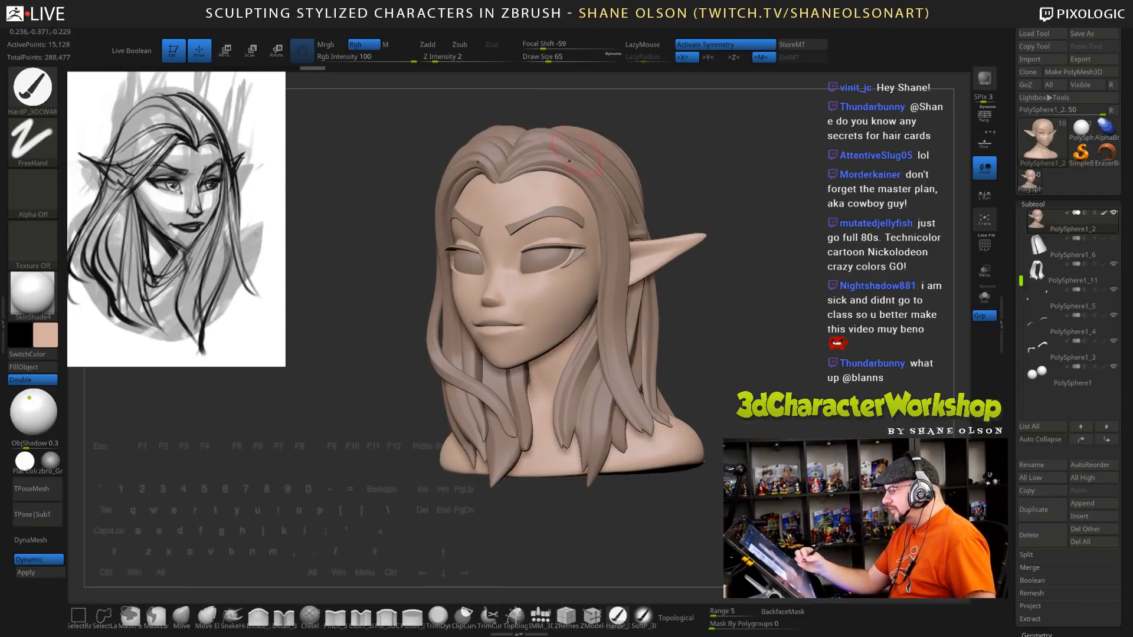
pyautogui.keyDown('alt'); pyautogui.moveTo(791, 406); pyautogui.dragTo(740, 408); pyautogui.keyUp('alt')
pyautogui.moveTo(742, 407)
pyautogui.mouseDown()
pyautogui.moveTo(736, 428)
pyautogui.moveTo(764, 432)
pyautogui.mouseUp()
pyautogui.keyDown('alt'); pyautogui.click(506, 429); pyautogui.keyUp('alt')
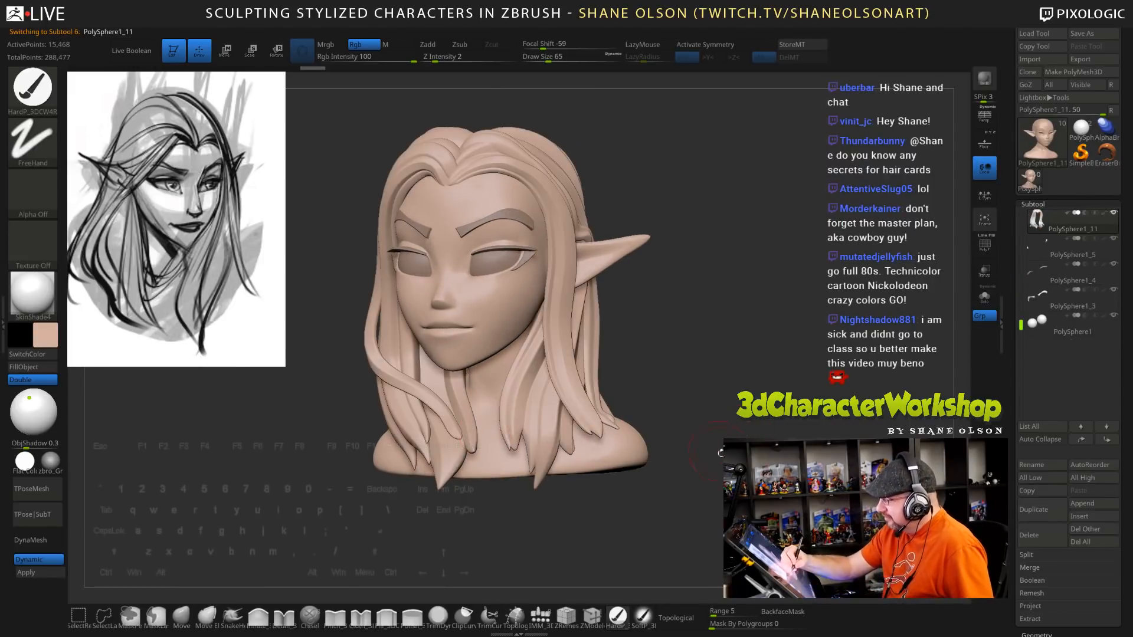
pyautogui.keyDown('ctrl'); pyautogui.keyDown('shift'); pyautogui.click(445, 413); pyautogui.keyUp('shift'); pyautogui.keyUp('ctrl')
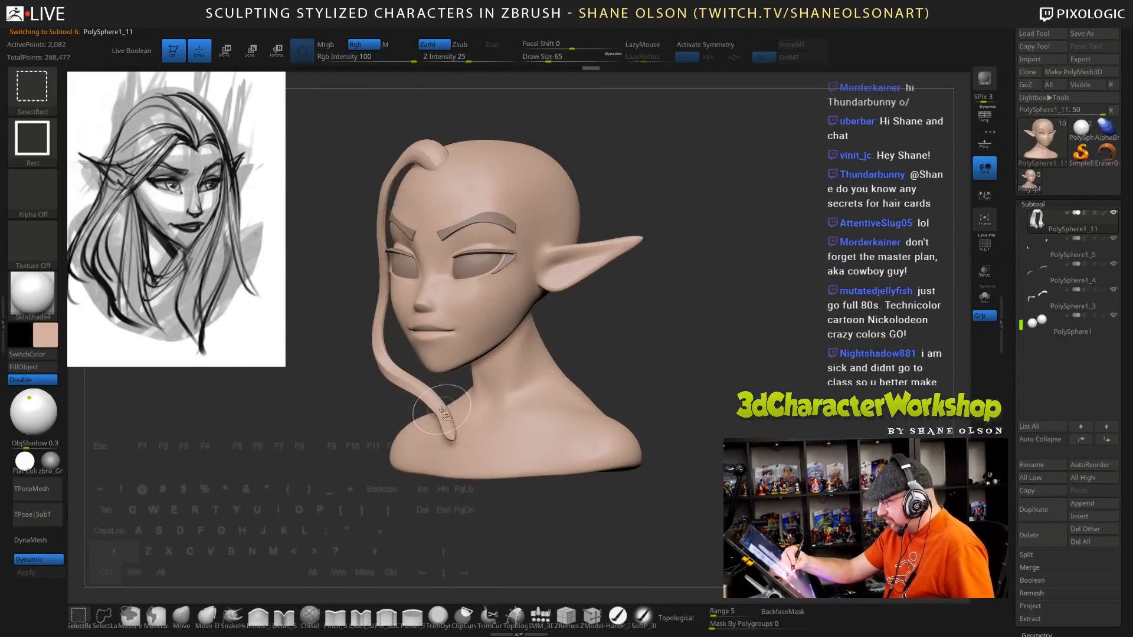
# Undo the smoothing stroke on the strand's tip and set the Smooth brush's Z Intensity to 13
pyautogui.keyDown('shift'); pyautogui.moveTo(450, 422); pyautogui.dragTo(455, 432); pyautogui.keyUp('shift')
pyautogui.hotkey('ctrl', 'z')
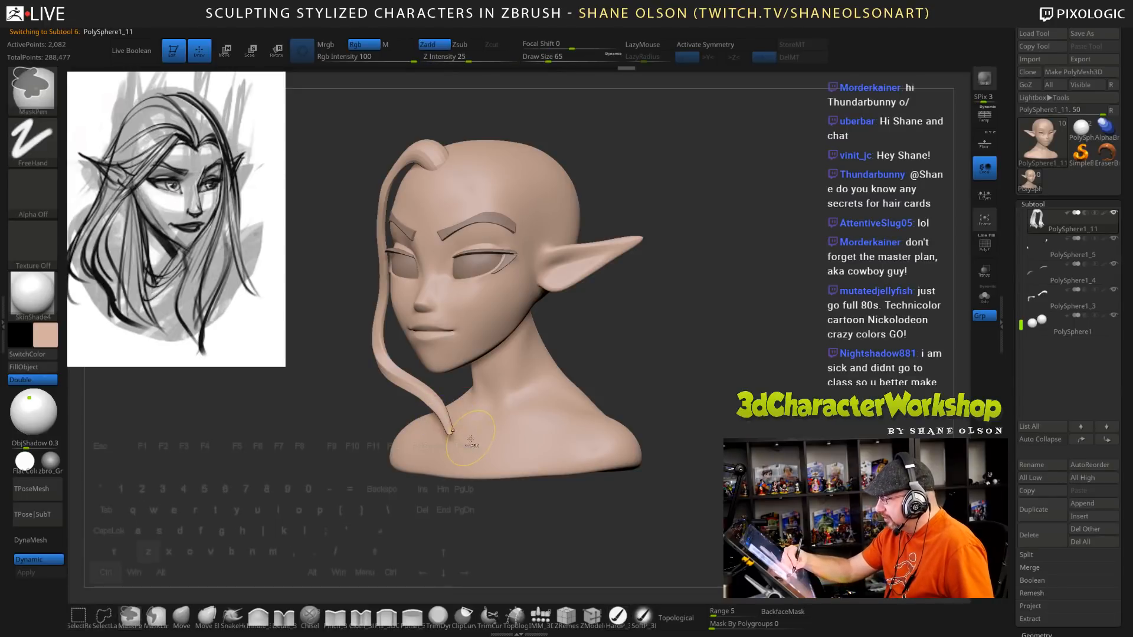
pyautogui.press('shift')
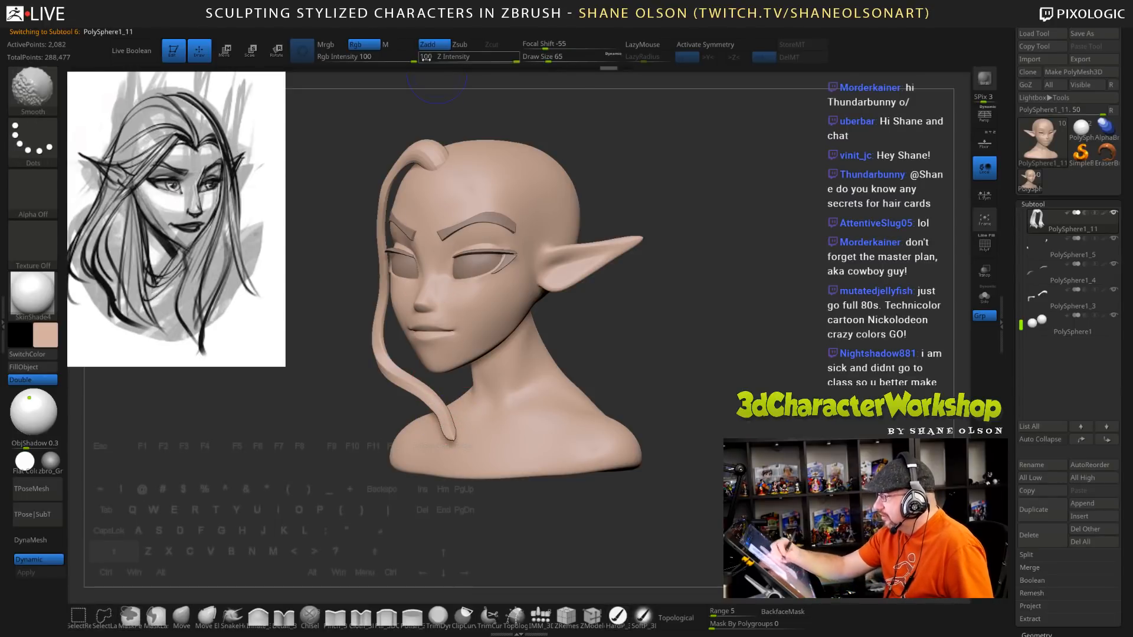
pyautogui.click(485, 65)
pyautogui.write('13')
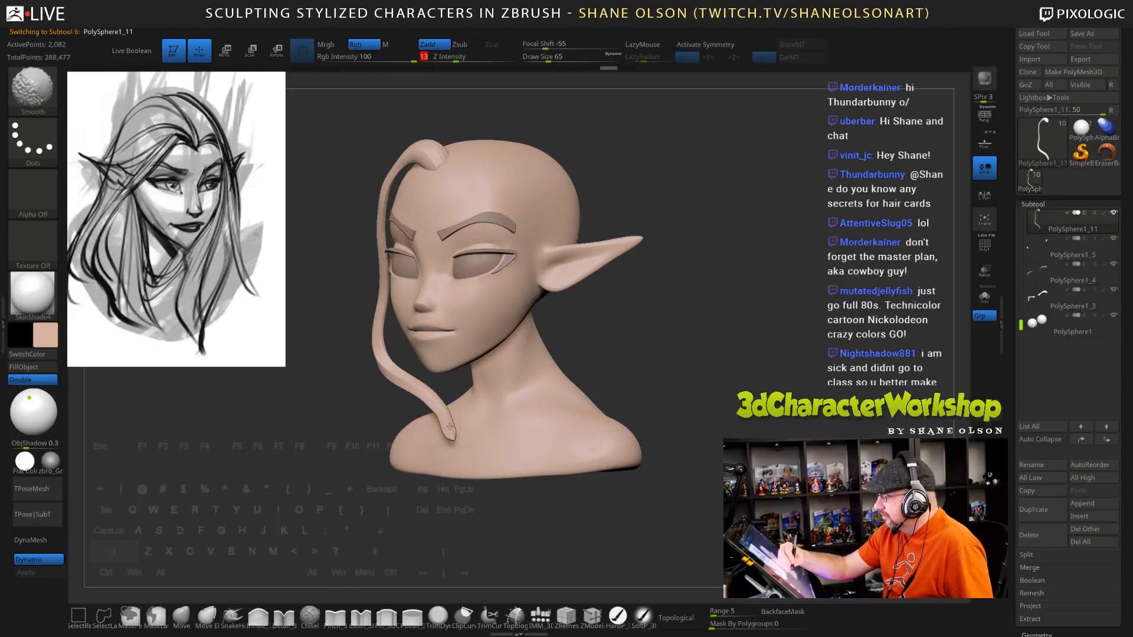
pyautogui.press('Return')
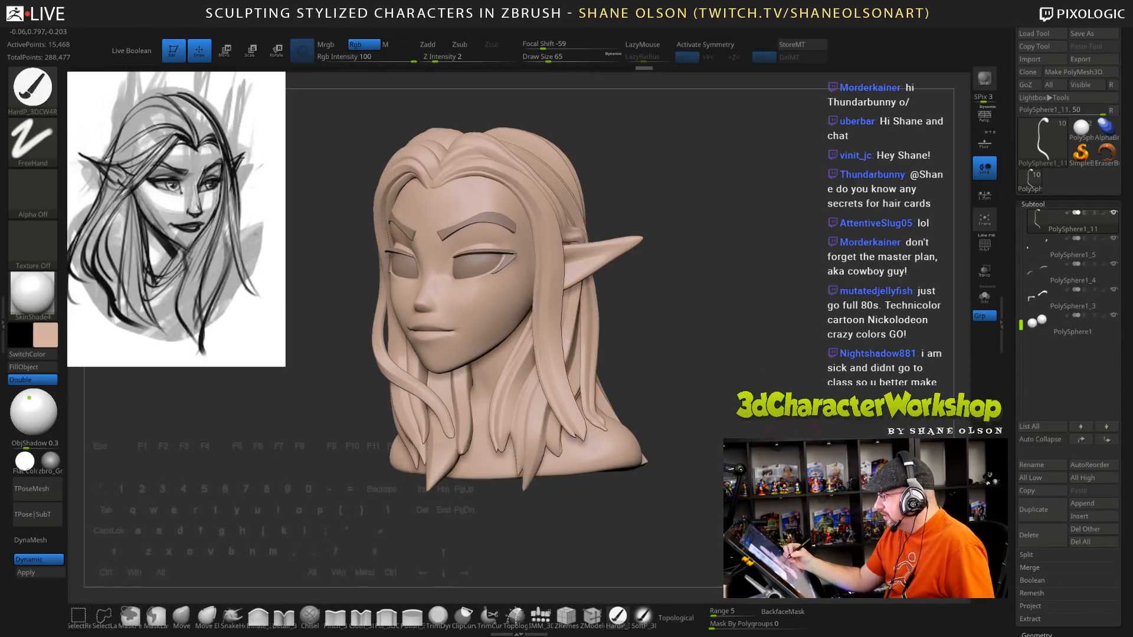
# Gently smooth the isolated front strand's lower tip and show the rest of the hair again
pyautogui.moveTo(413, 454)
pyautogui.mouseDown()
pyautogui.moveTo(487, 457)
pyautogui.moveTo(481, 496)
pyautogui.moveTo(383, 487)
pyautogui.moveTo(487, 458)
pyautogui.mouseUp()
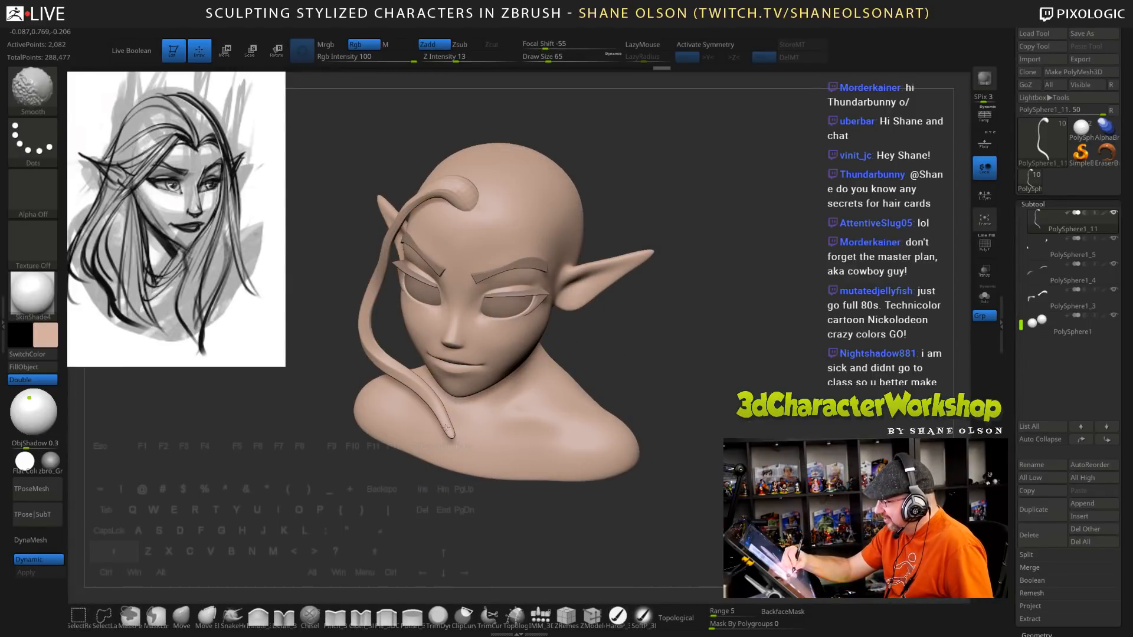
pyautogui.keyDown('ctrl'); pyautogui.moveTo(463, 418); pyautogui.dragTo(450, 427, button='right'); pyautogui.keyUp('ctrl')
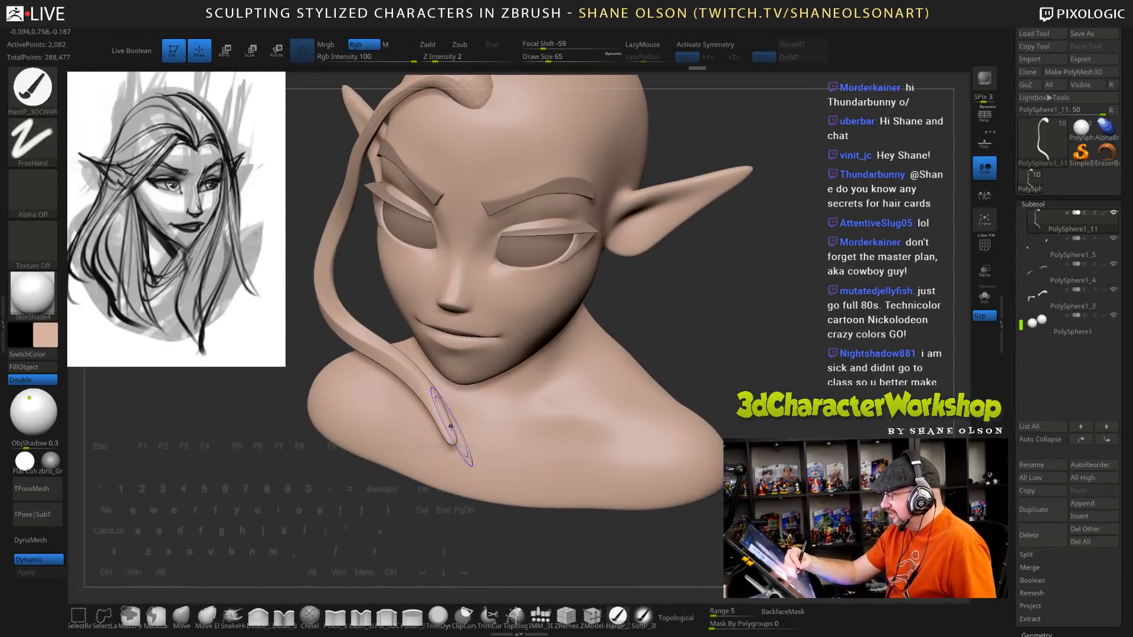
pyautogui.press('shift')
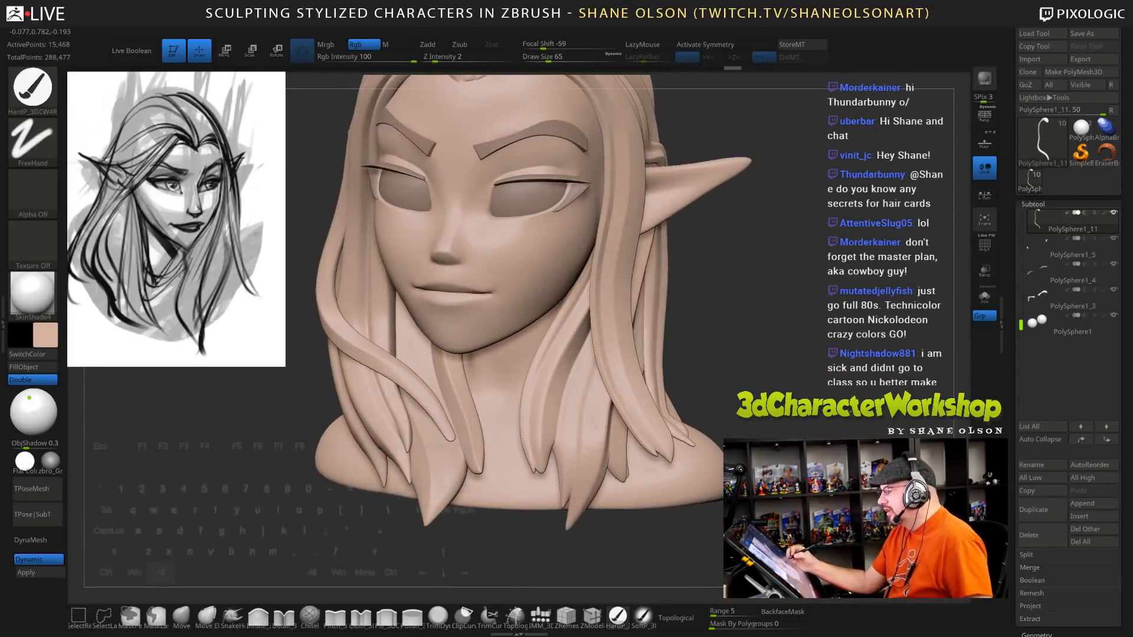
pyautogui.keyDown('alt'); pyautogui.moveTo(822, 413); pyautogui.dragTo(770, 386); pyautogui.keyUp('alt')
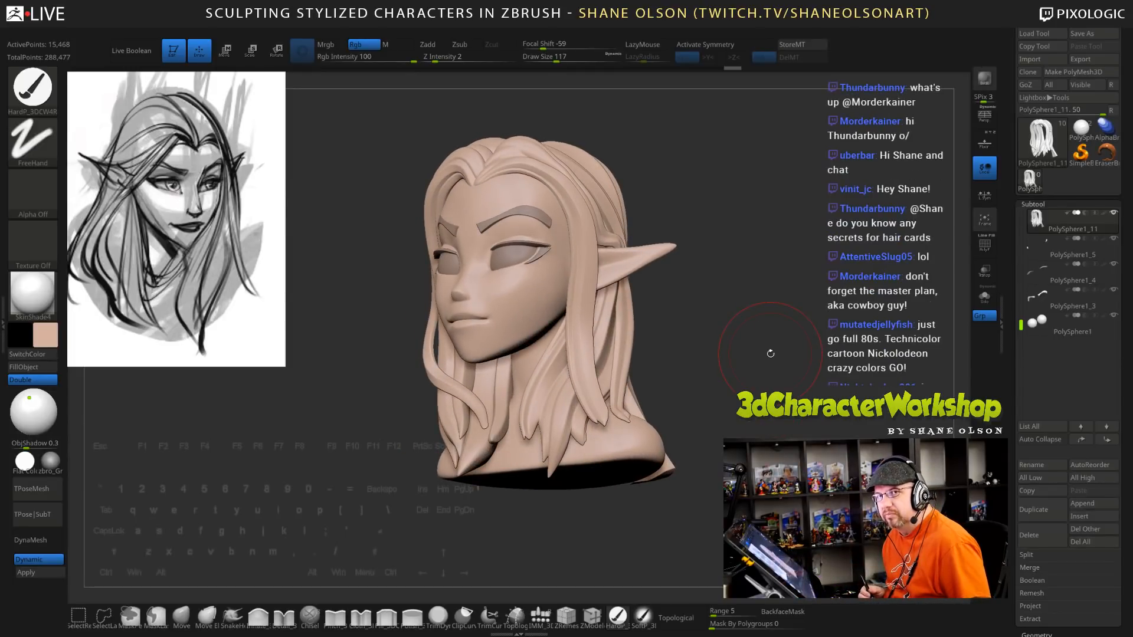
# Switch to the makkon_haircurves_03 insert mesh brush for adding hair strands
pyautogui.keyDown('alt'); pyautogui.moveTo(705, 347); pyautogui.dragTo(723, 390); pyautogui.keyUp('alt')
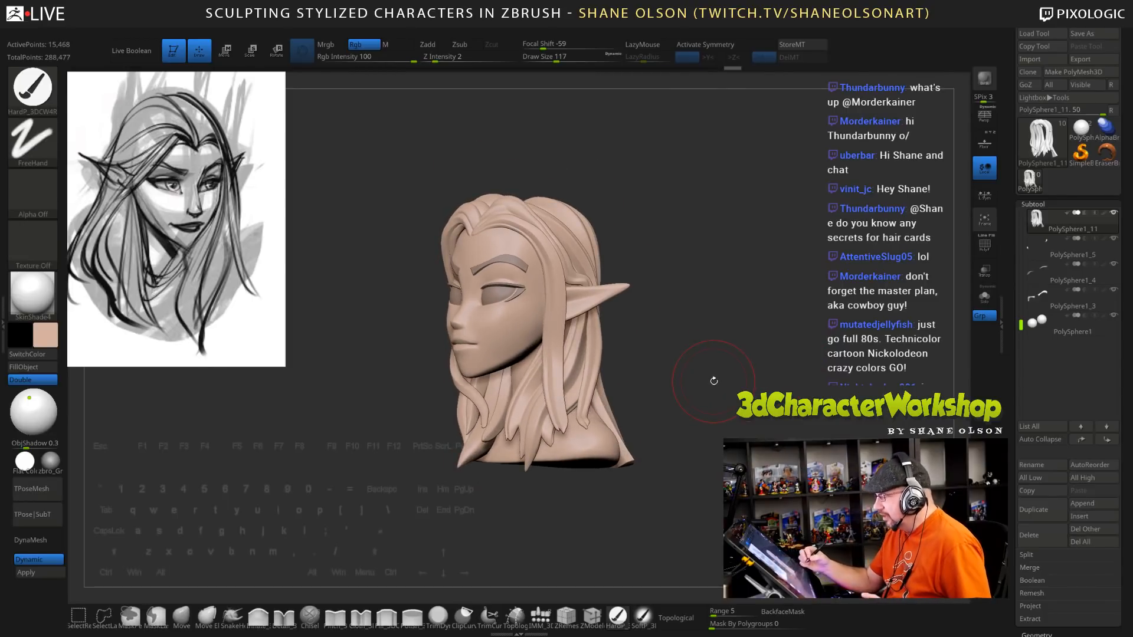
pyautogui.press('b')
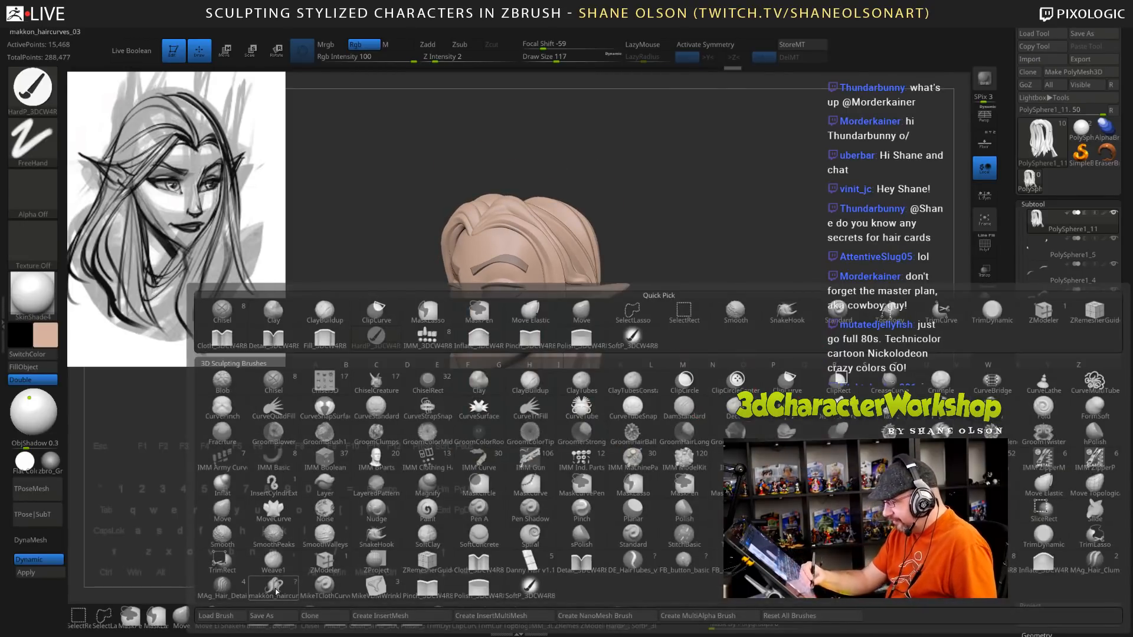
pyautogui.moveTo(276, 590)
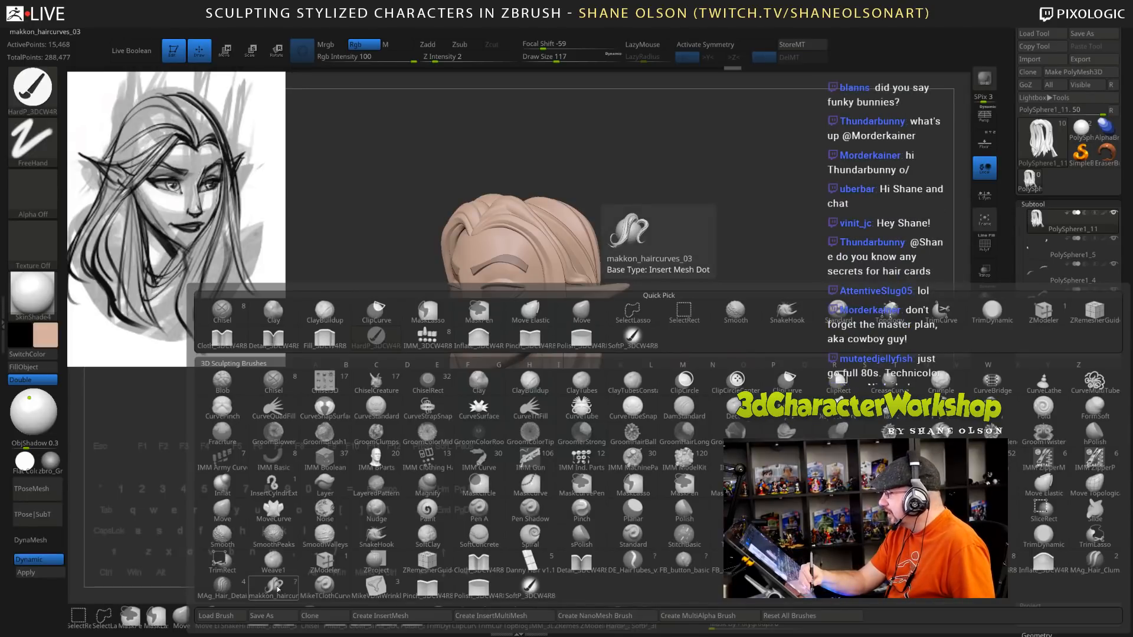
pyautogui.click(275, 587)
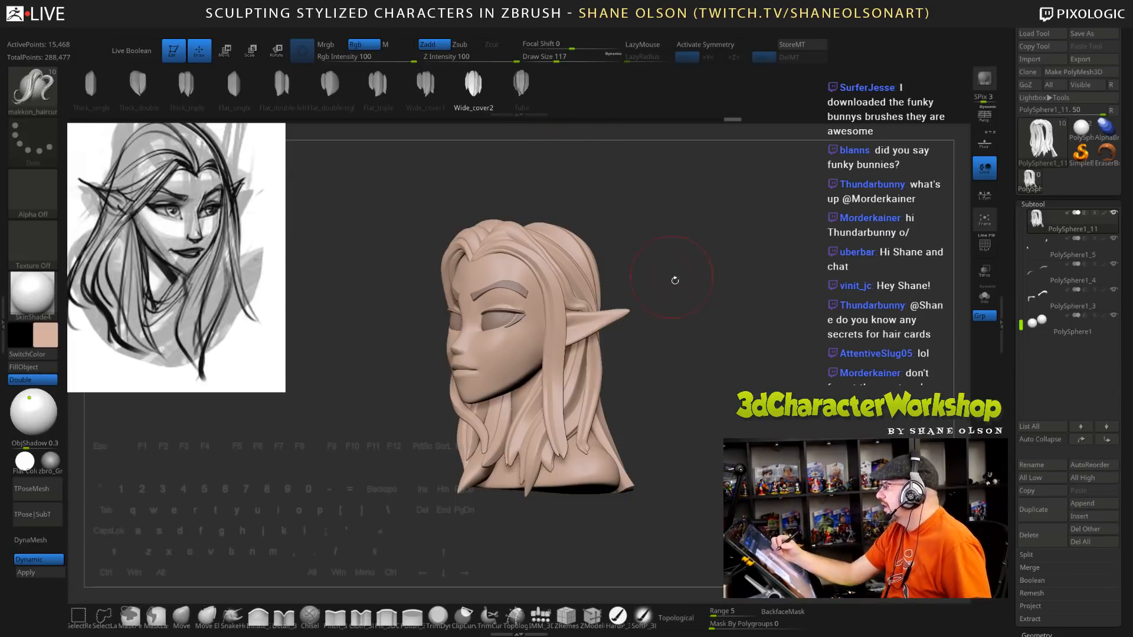
# Set the hair brush's insert mesh to Wide_cover1 for covering the bare back of the head
pyautogui.moveTo(707, 288); pyautogui.dragTo(663, 264)
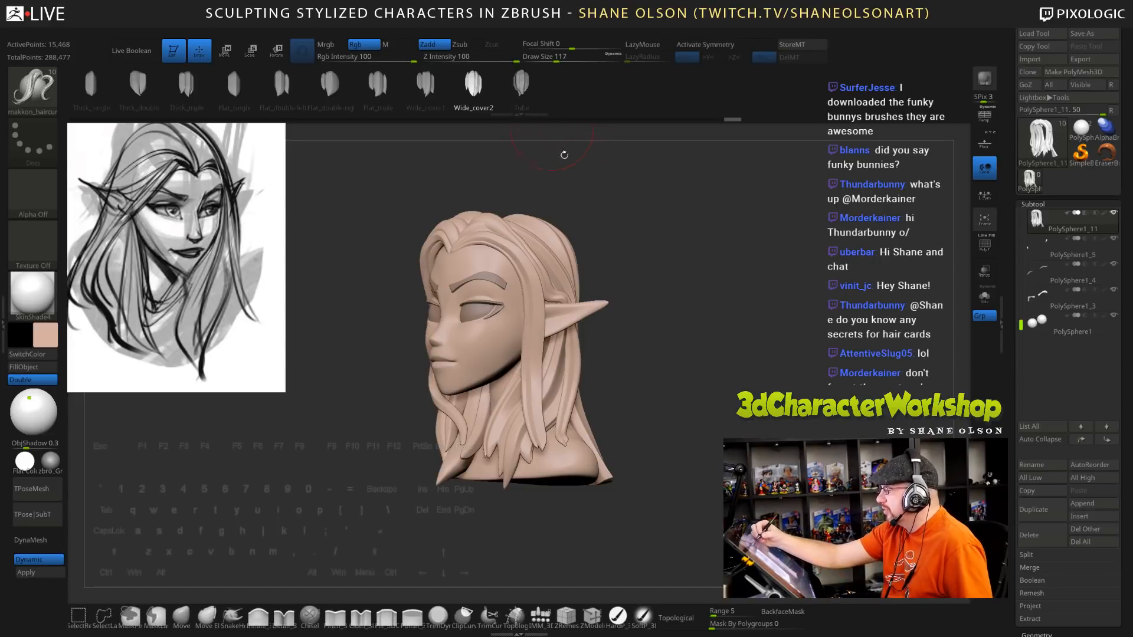
pyautogui.moveTo(727, 320); pyautogui.dragTo(476, 457)
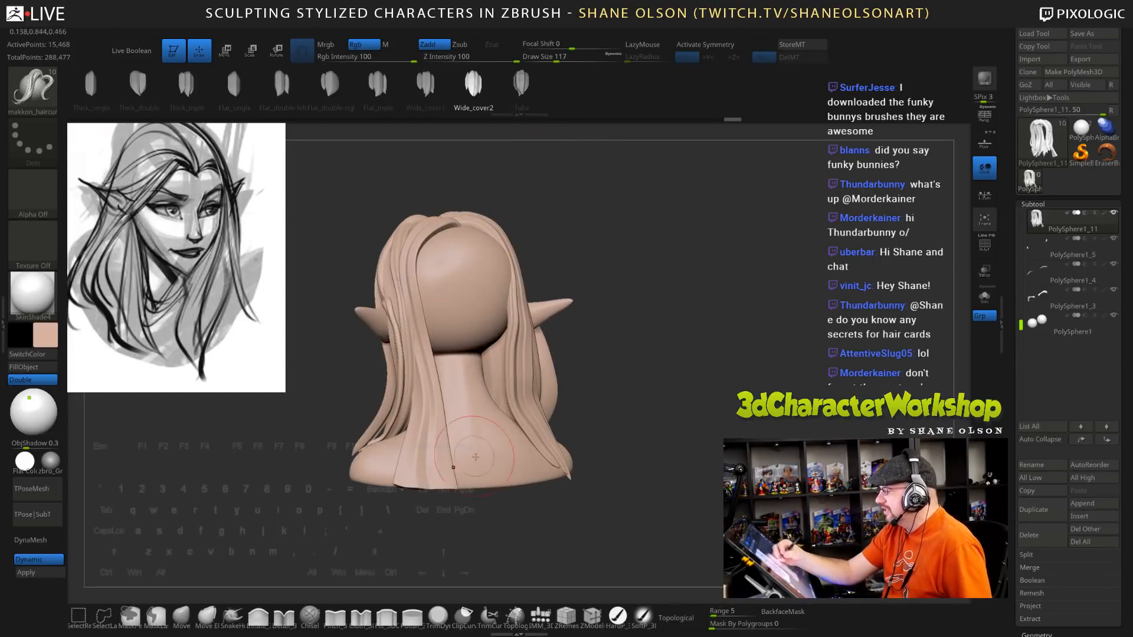
pyautogui.moveTo(658, 348)
pyautogui.mouseDown()
pyautogui.moveTo(753, 361)
pyautogui.moveTo(755, 413)
pyautogui.moveTo(561, 271)
pyautogui.moveTo(398, 127)
pyautogui.mouseUp()
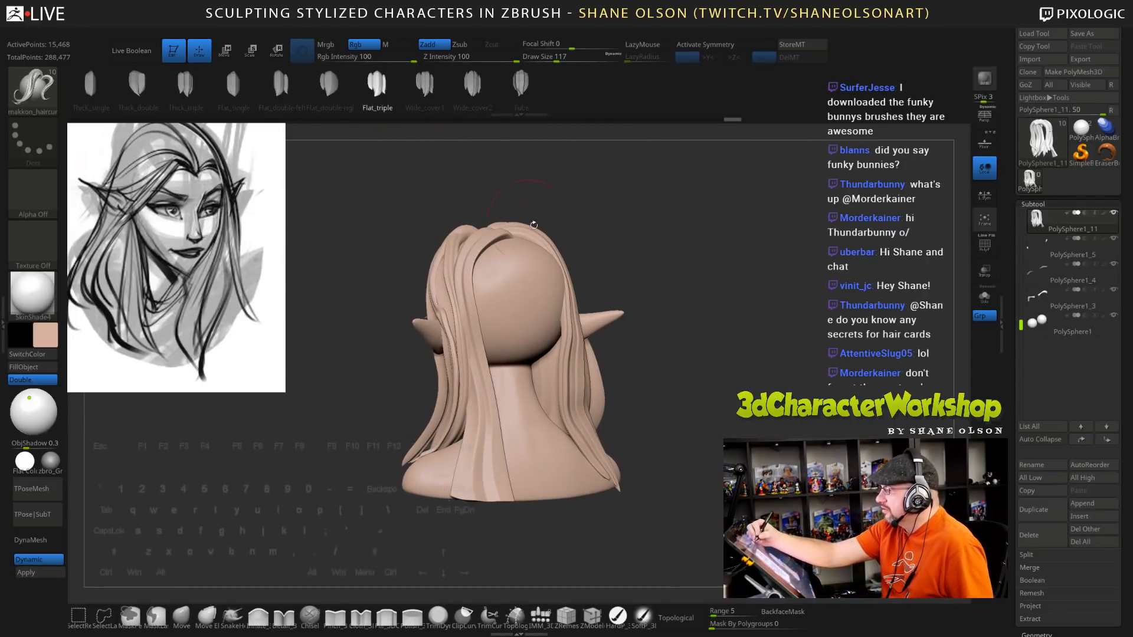
pyautogui.moveTo(698, 368); pyautogui.dragTo(598, 321)
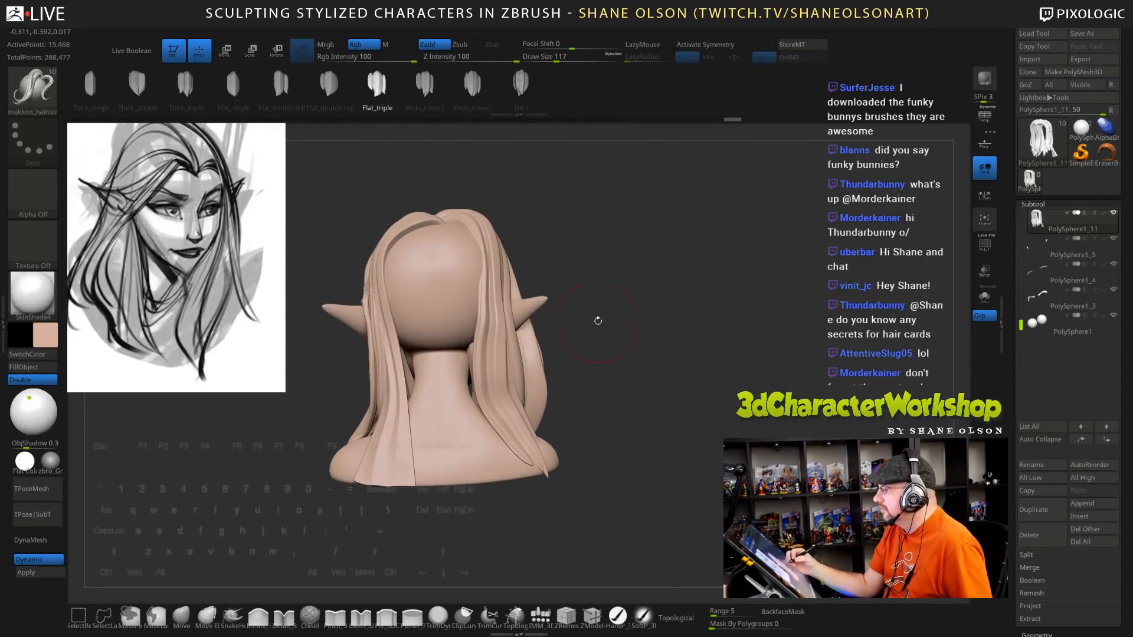
pyautogui.click(425, 82)
pyautogui.moveTo(587, 254); pyautogui.dragTo(655, 299)
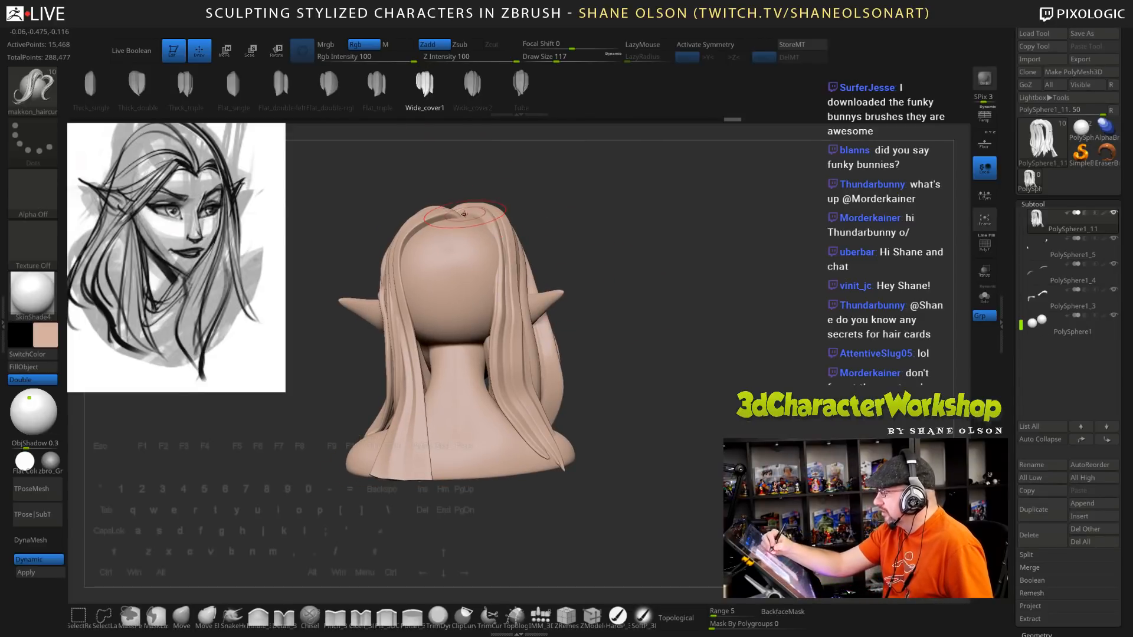
# Try a Wide_cover1 strand at Draw Size 12 from the crown's parting down the back hair, and undo it
pyautogui.press('s')
pyautogui.moveTo(475, 213); pyautogui.dragTo(467, 214)
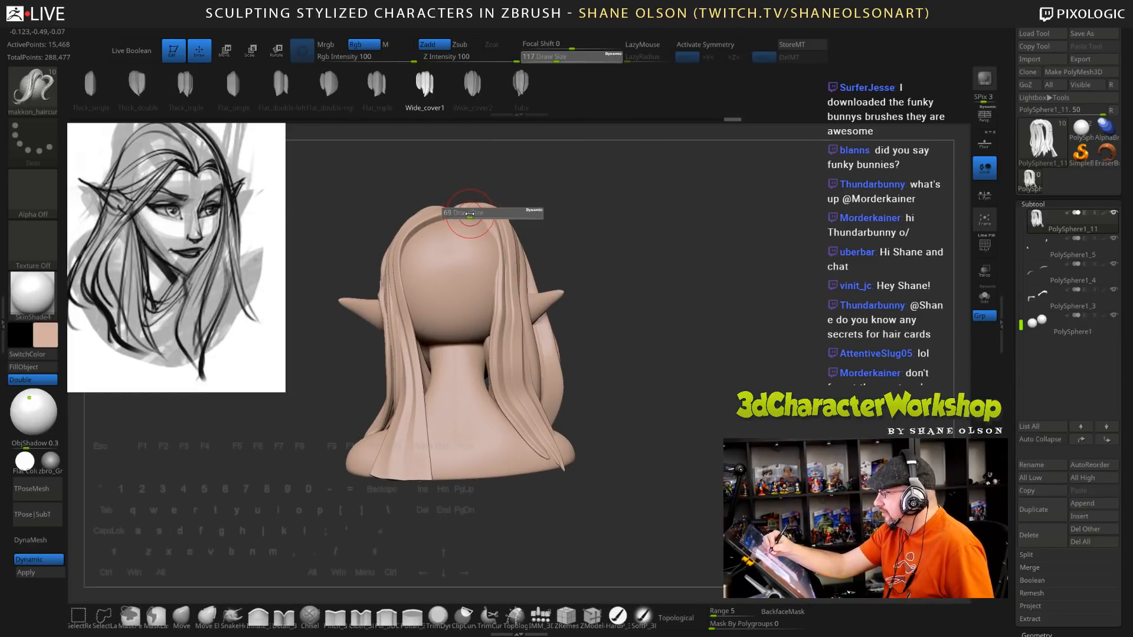
pyautogui.moveTo(635, 287)
pyautogui.mouseDown()
pyautogui.moveTo(716, 342)
pyautogui.moveTo(626, 375)
pyautogui.mouseUp()
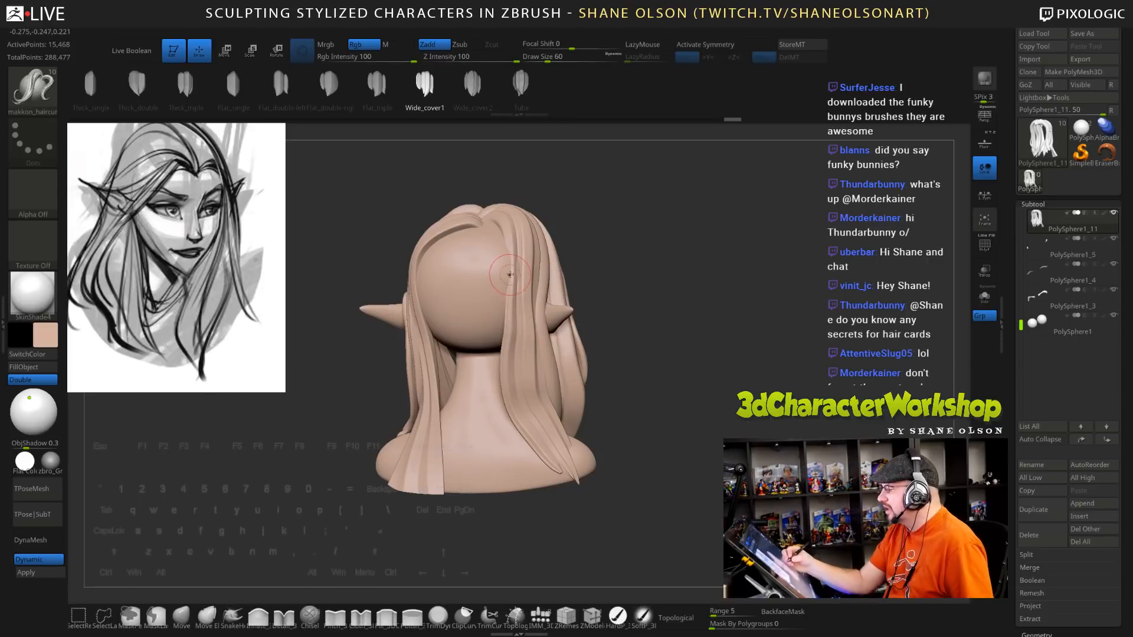
pyautogui.press('s')
pyautogui.moveTo(532, 378); pyautogui.dragTo(522, 377)
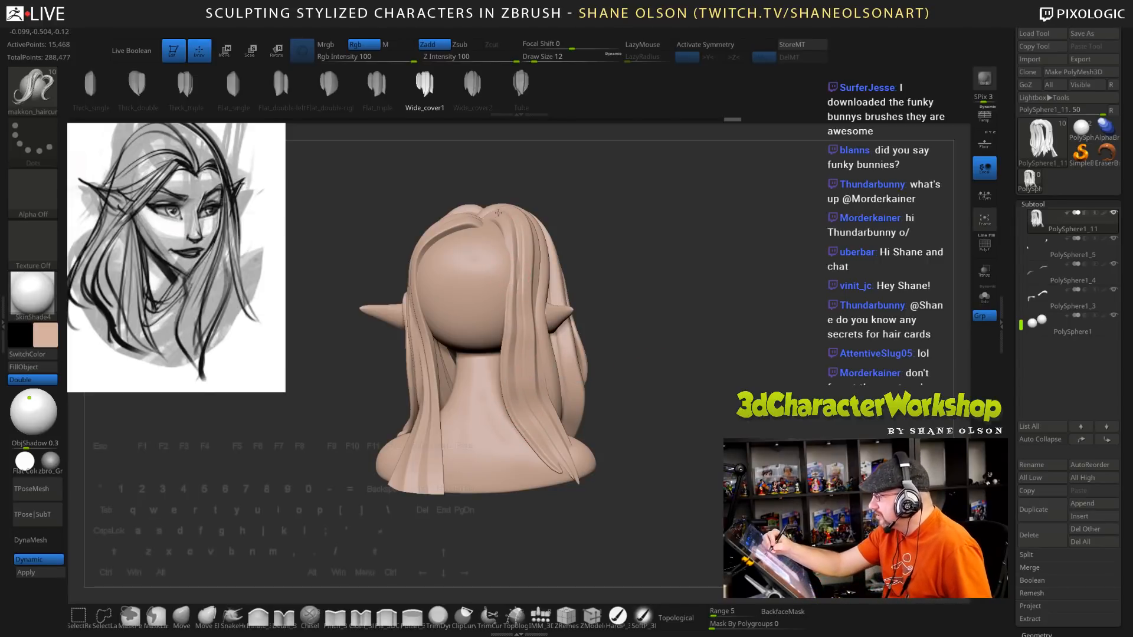
pyautogui.moveTo(496, 211)
pyautogui.mouseDown()
pyautogui.moveTo(522, 277)
pyautogui.moveTo(528, 402)
pyautogui.moveTo(555, 445)
pyautogui.mouseUp()
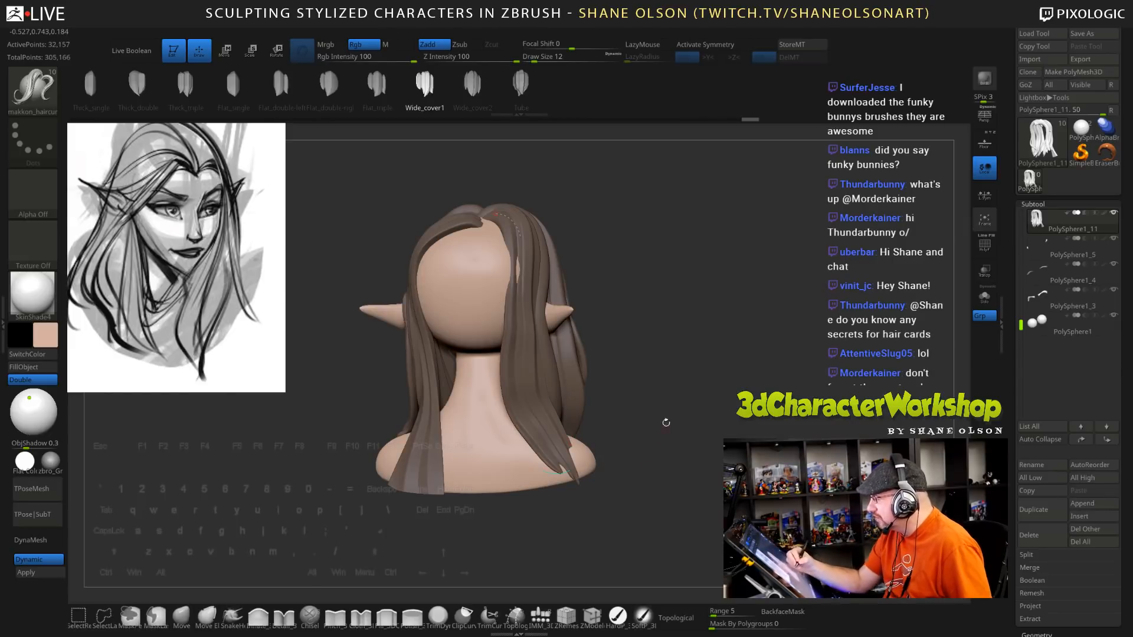
pyautogui.keyDown('alt'); pyautogui.moveTo(652, 323); pyautogui.dragTo(639, 370); pyautogui.keyUp('alt')
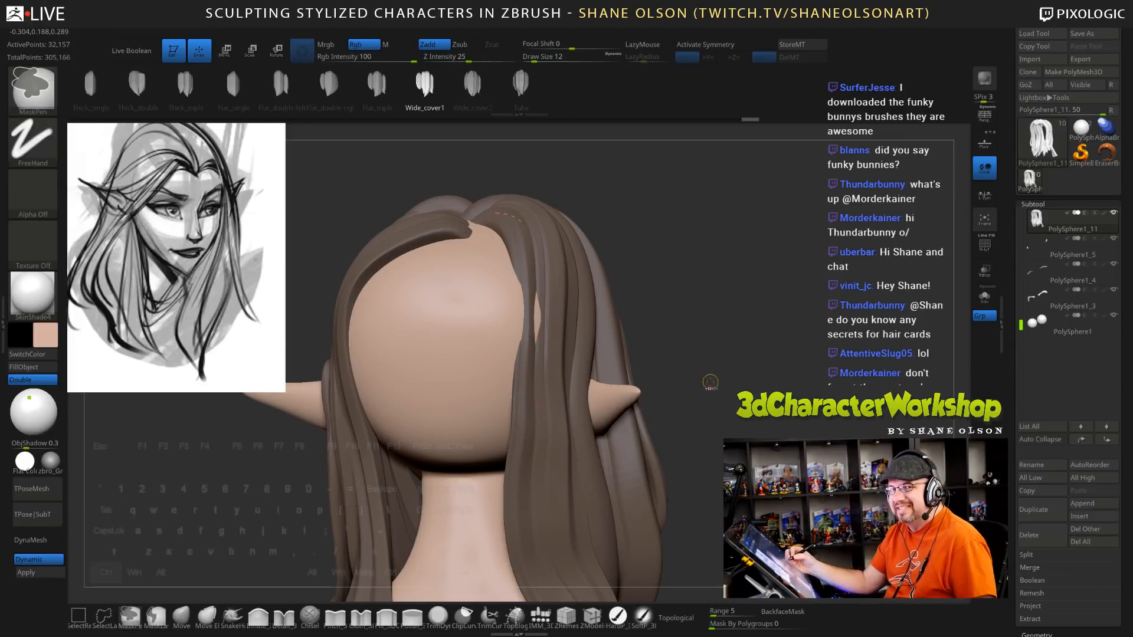
pyautogui.hotkey('ctrl', 'z')
# Try a Wide_cover1 strand at Draw Size 53 from the crown down the back hair to the shoulder, and undo it
pyautogui.moveTo(705, 394); pyautogui.dragTo(701, 291)
pyautogui.press('s')
pyautogui.moveTo(480, 152)
pyautogui.mouseDown()
pyautogui.moveTo(506, 170)
pyautogui.moveTo(544, 535)
pyautogui.moveTo(573, 573)
pyautogui.mouseUp()
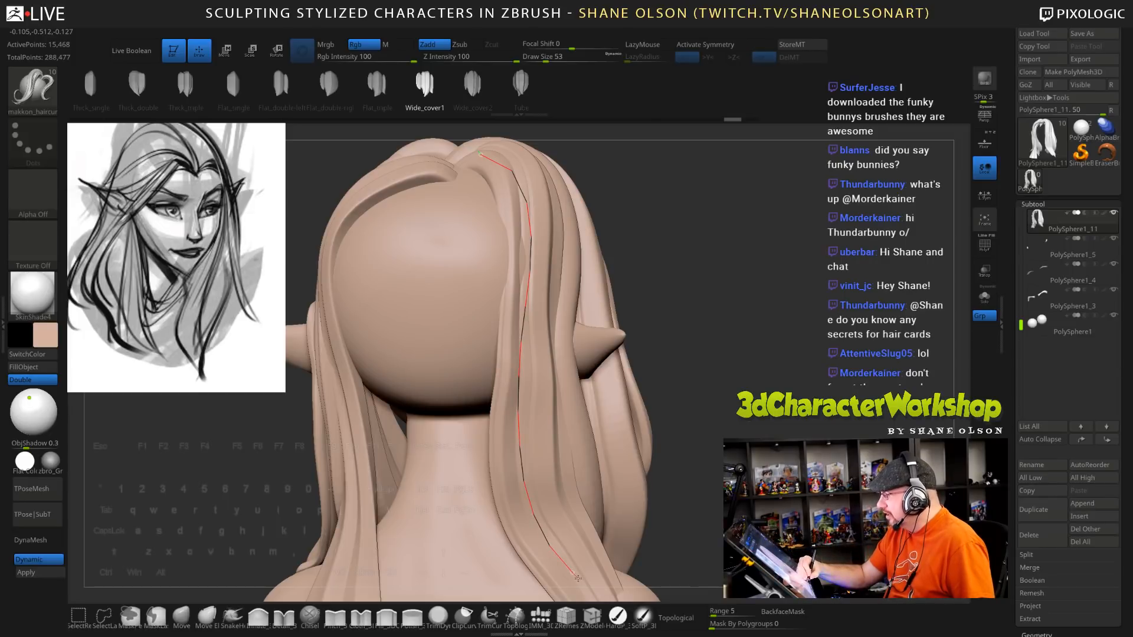
pyautogui.moveTo(577, 579); pyautogui.dragTo(578, 582)
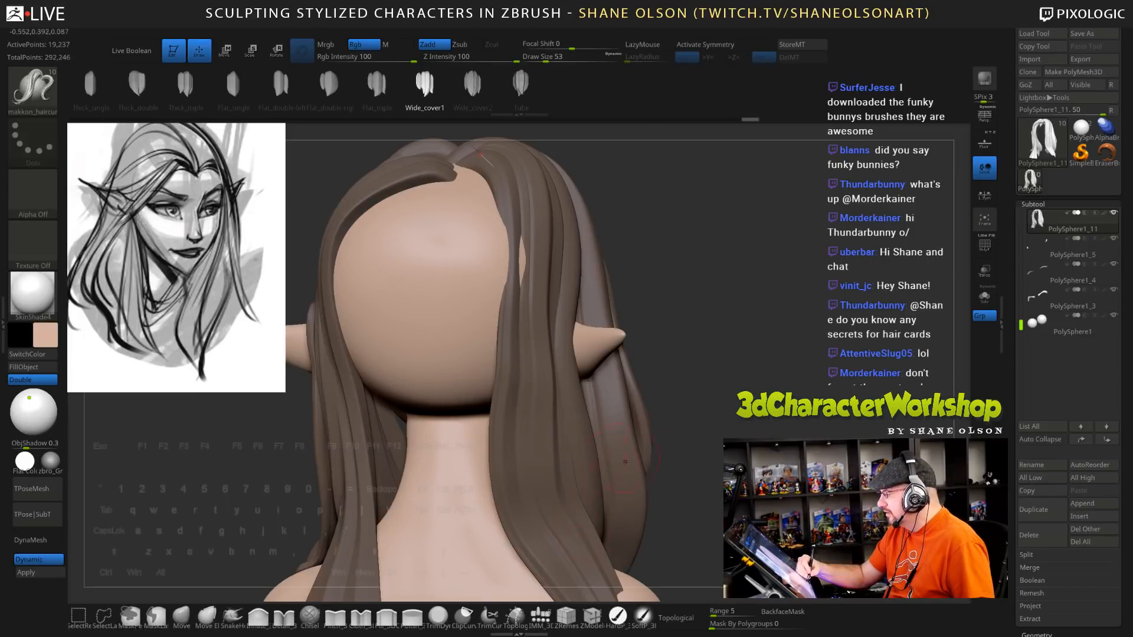
pyautogui.keyDown('alt'); pyautogui.moveTo(697, 378); pyautogui.dragTo(697, 416); pyautogui.keyUp('alt')
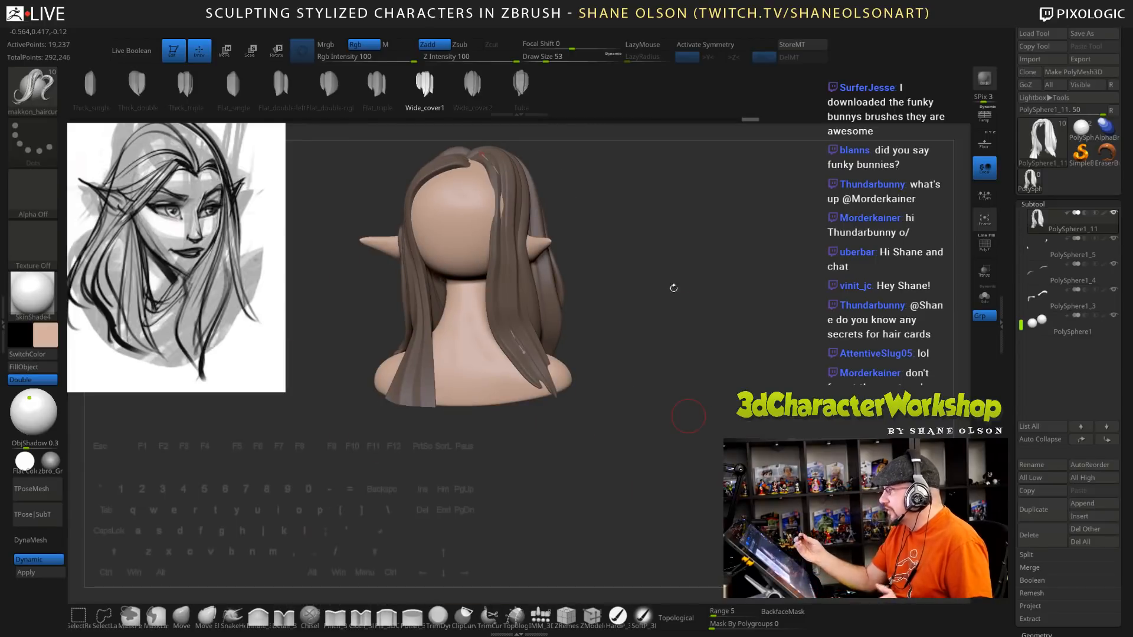
pyautogui.hotkey('ctrl', 'z')
# Try a Wide_cover1 strand at Draw Size 38 down the back hair, and raise the Draw Size to 102
pyautogui.keyDown('alt'); pyautogui.moveTo(663, 291); pyautogui.dragTo(676, 327); pyautogui.keyUp('alt')
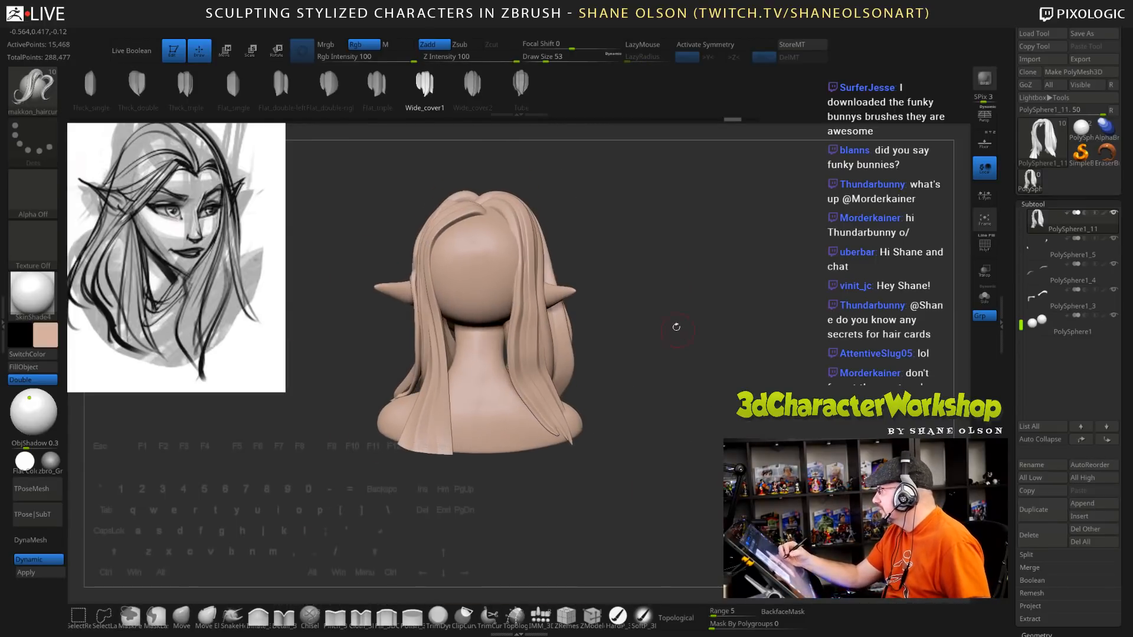
pyautogui.keyDown('alt'); pyautogui.moveTo(626, 285); pyautogui.dragTo(641, 298); pyautogui.keyUp('alt')
pyautogui.press('s')
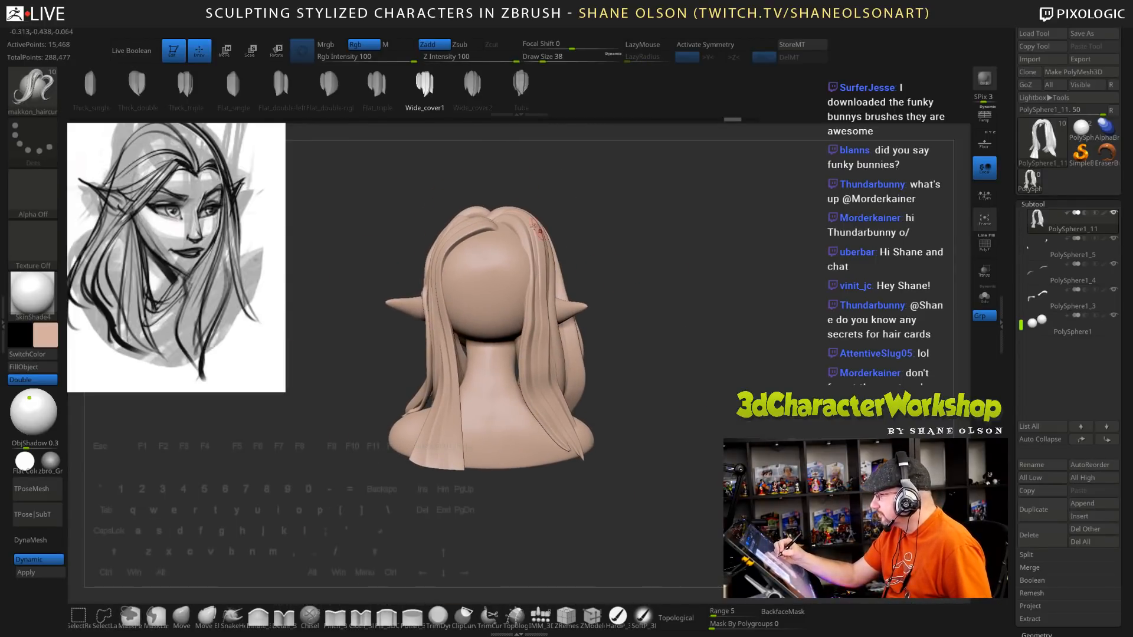
pyautogui.moveTo(505, 218); pyautogui.dragTo(523, 223)
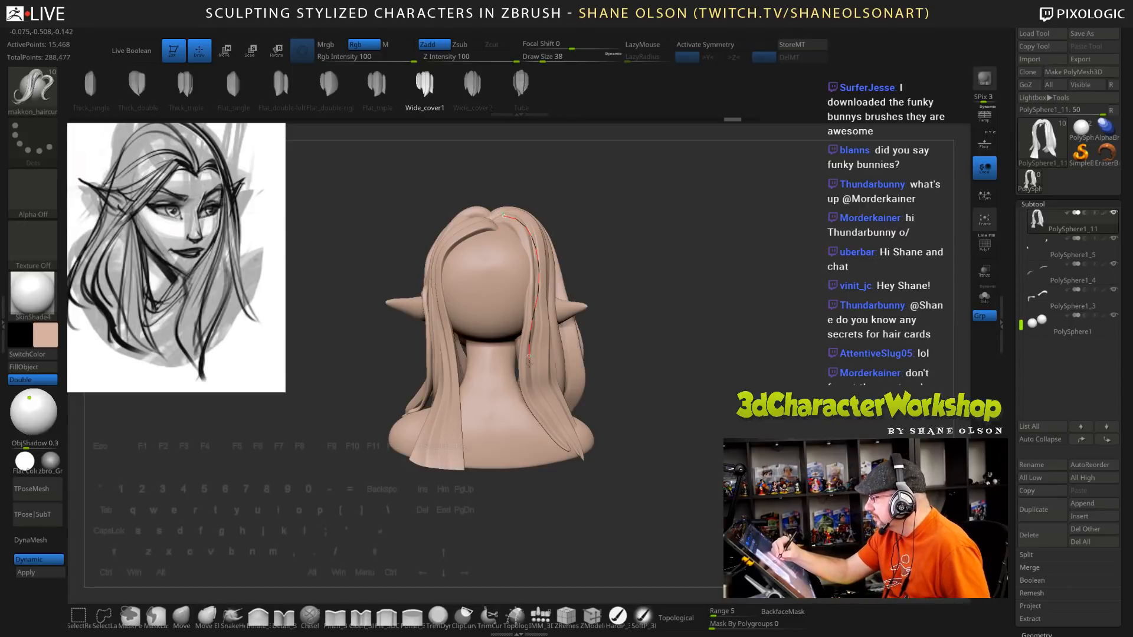
pyautogui.moveTo(530, 359); pyautogui.dragTo(548, 438)
pyautogui.moveTo(685, 451)
pyautogui.mouseDown()
pyautogui.moveTo(664, 460)
pyautogui.moveTo(667, 432)
pyautogui.moveTo(655, 428)
pyautogui.moveTo(700, 513)
pyautogui.moveTo(719, 506)
pyautogui.moveTo(709, 338)
pyautogui.moveTo(678, 279)
pyautogui.moveTo(683, 295)
pyautogui.mouseUp()
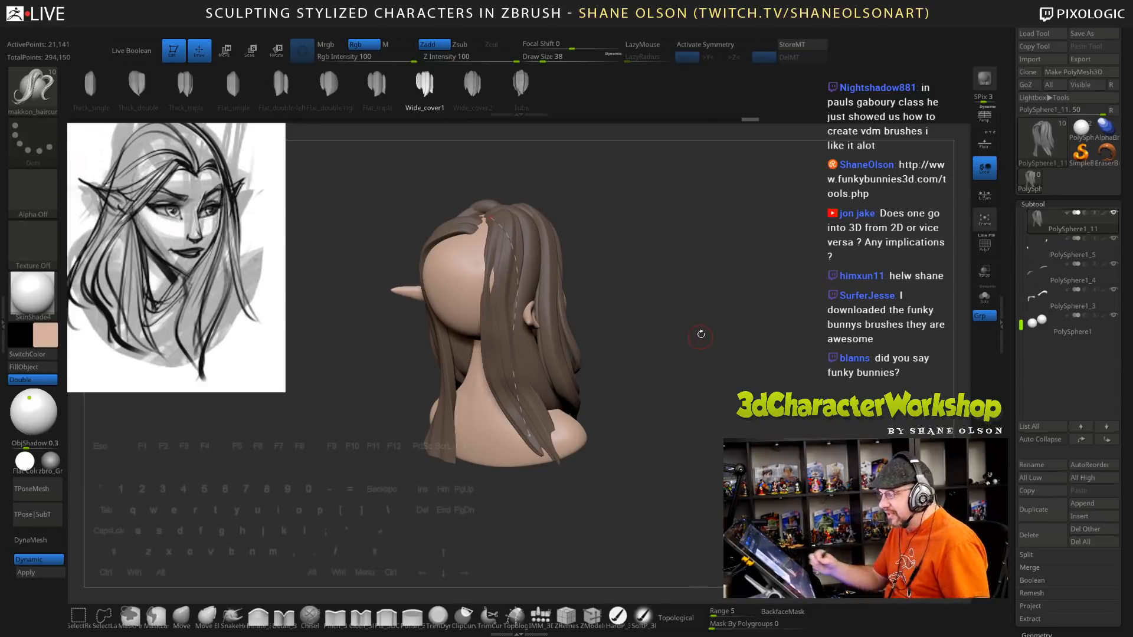
pyautogui.moveTo(698, 329); pyautogui.dragTo(661, 284)
pyautogui.press('s')
pyautogui.moveTo(530, 436)
pyautogui.mouseDown()
pyautogui.moveTo(510, 455)
pyautogui.moveTo(518, 515)
pyautogui.moveTo(590, 580)
pyautogui.moveTo(557, 537)
pyautogui.moveTo(524, 413)
pyautogui.moveTo(548, 277)
pyautogui.moveTo(700, 458)
pyautogui.moveTo(801, 436)
pyautogui.moveTo(826, 463)
pyautogui.mouseUp()
pyautogui.moveTo(834, 384); pyautogui.dragTo(738, 293)
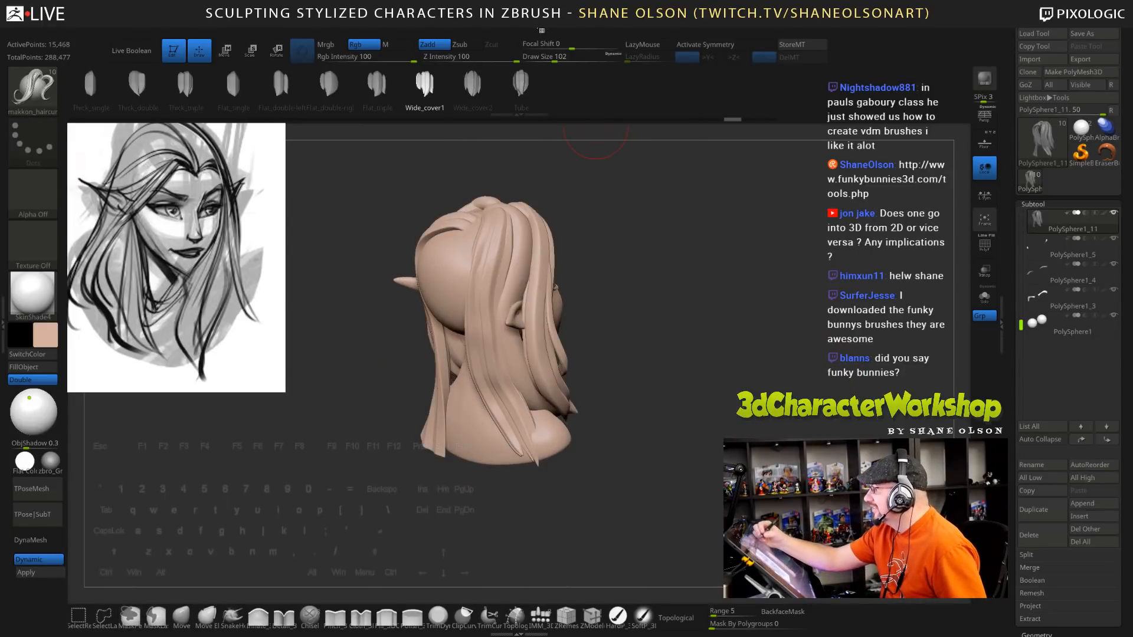
# Reshape the brush's Size falloff curve under Curve Modifiers to start at about 0.54 and end at about 0.25
pyautogui.click(509, 30)
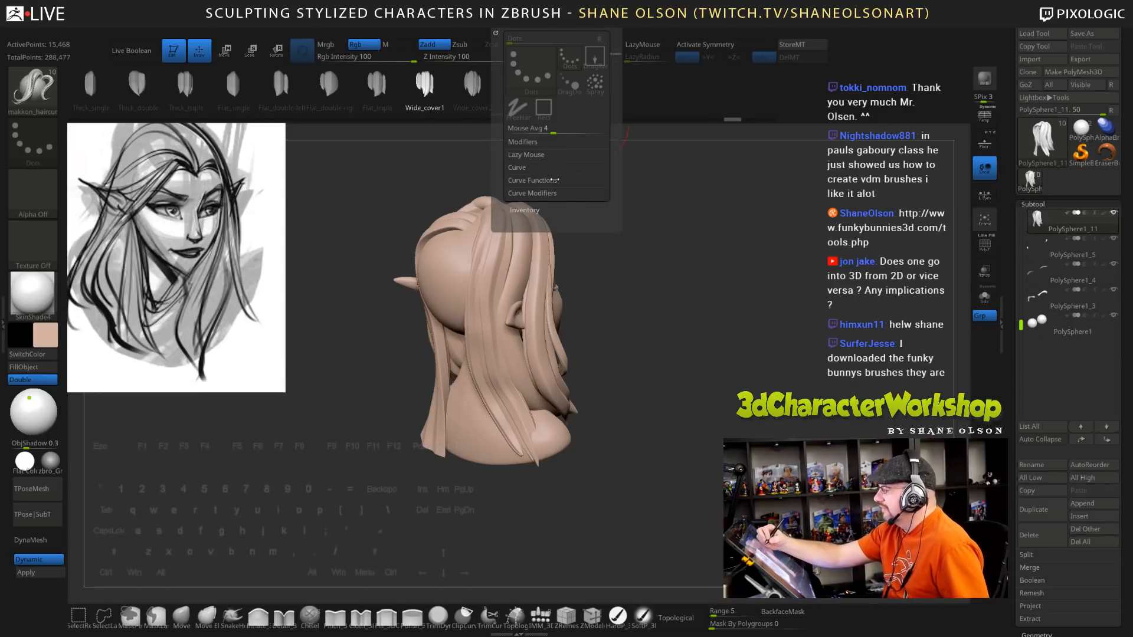
pyautogui.click(553, 180)
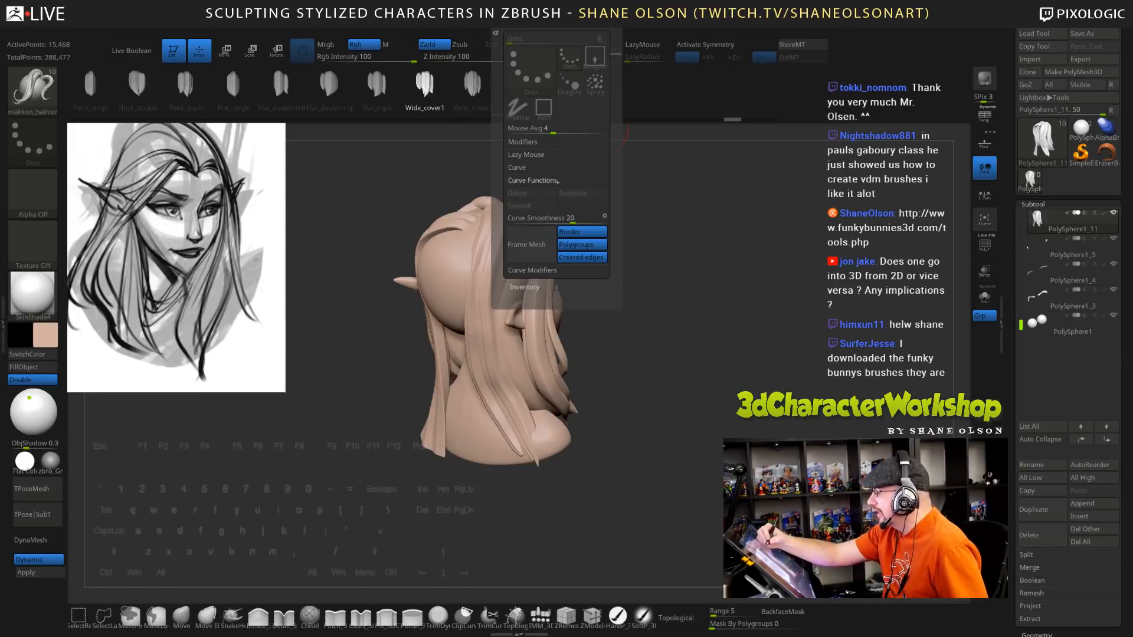
pyautogui.click(543, 180)
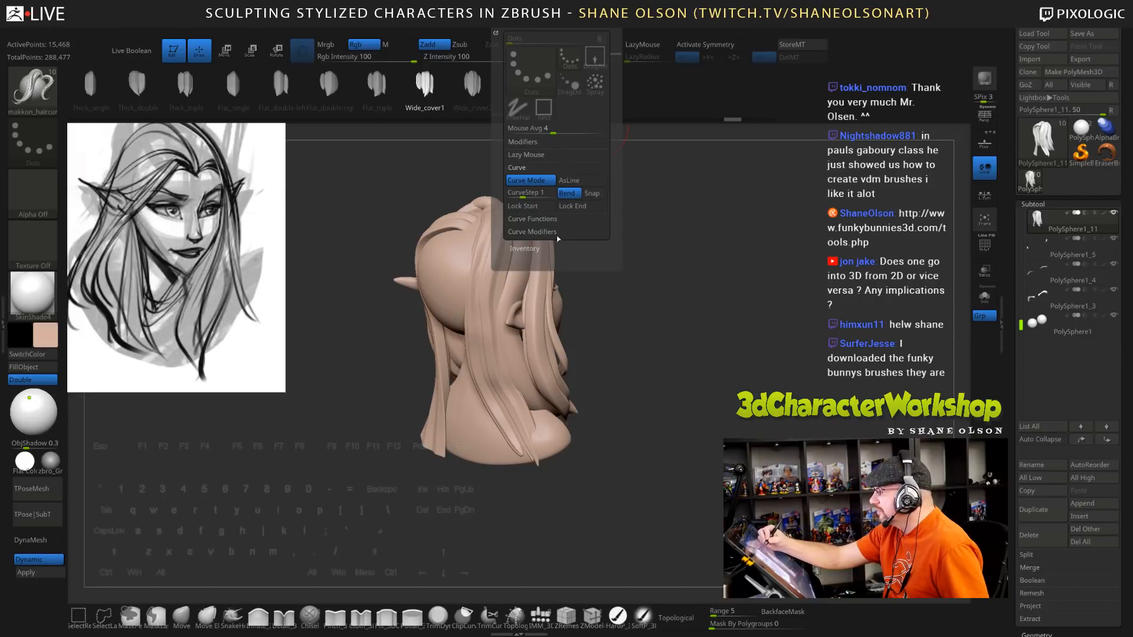
pyautogui.click(548, 193)
pyautogui.click(527, 219)
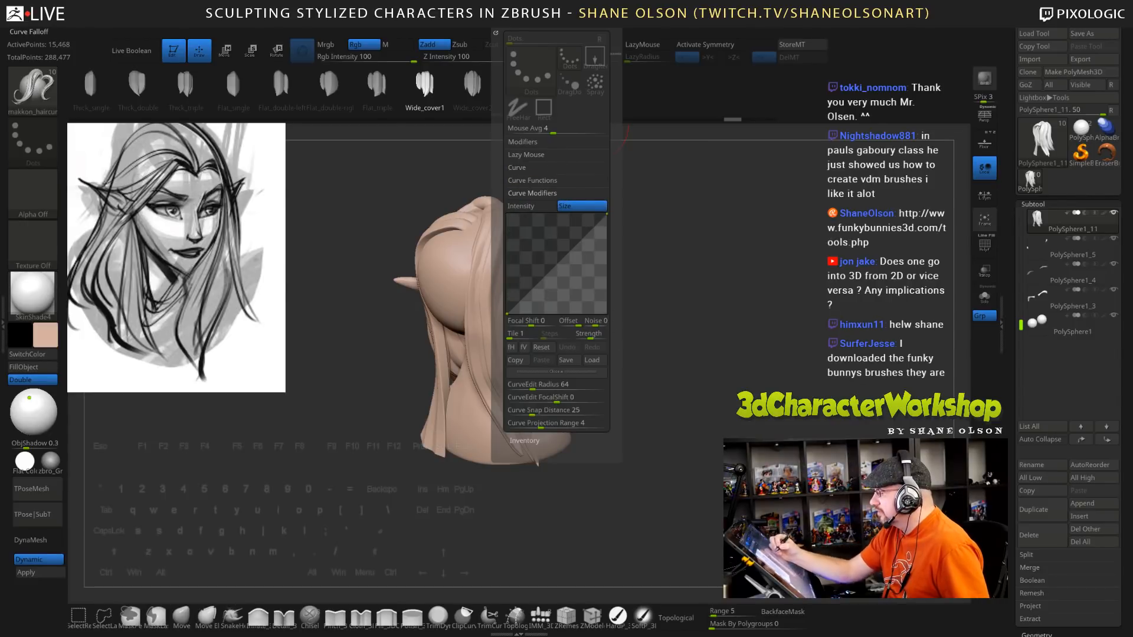
pyautogui.moveTo(507, 311); pyautogui.dragTo(506, 260)
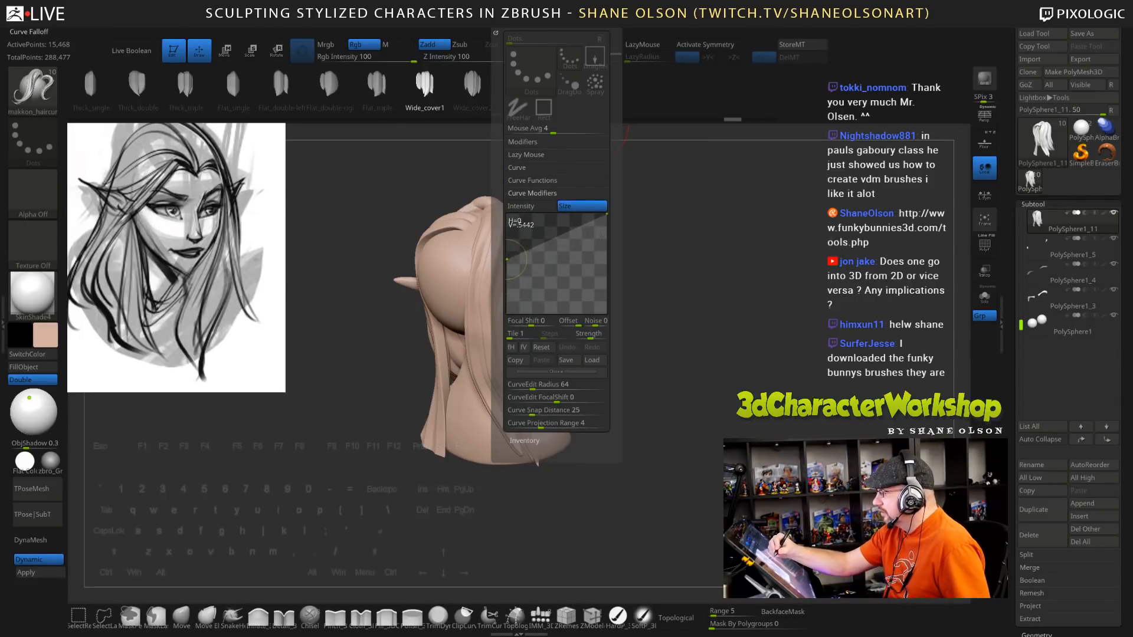
pyautogui.moveTo(606, 216); pyautogui.dragTo(607, 291)
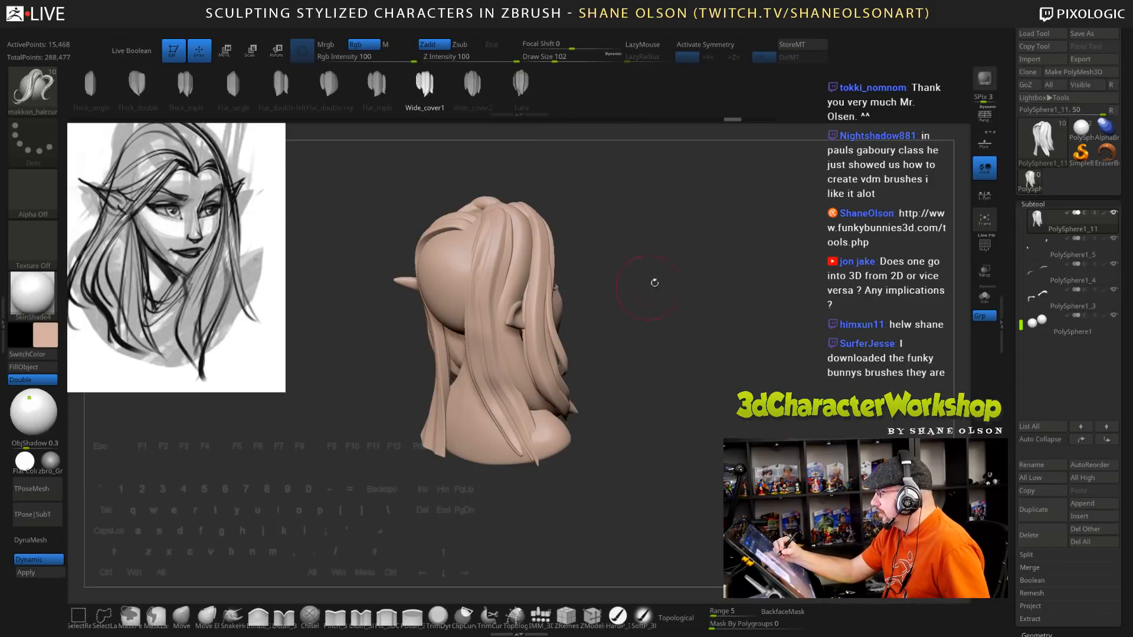
# Try the reshaped falloff on a strand at Draw Size 65 from the crown down behind the ear, and undo it
pyautogui.moveTo(515, 240); pyautogui.dragTo(540, 241, button='right')
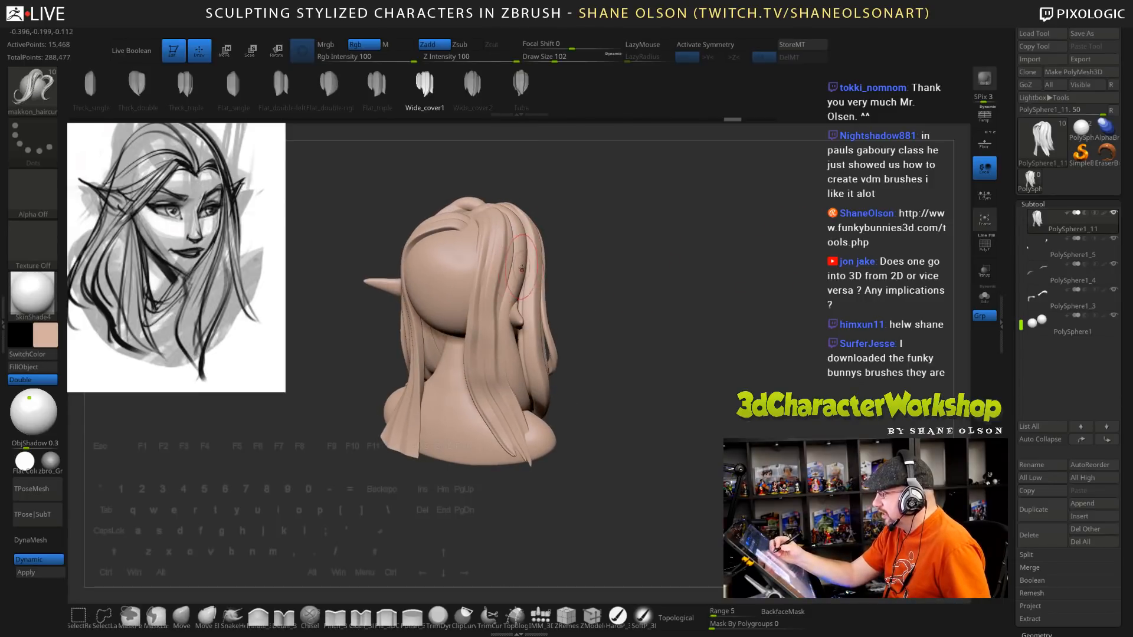
pyautogui.press('s')
pyautogui.moveTo(504, 233)
pyautogui.mouseDown()
pyautogui.moveTo(496, 301)
pyautogui.moveTo(526, 444)
pyautogui.mouseUp()
pyautogui.moveTo(722, 396)
pyautogui.mouseDown()
pyautogui.moveTo(723, 379)
pyautogui.moveTo(712, 401)
pyautogui.mouseUp()
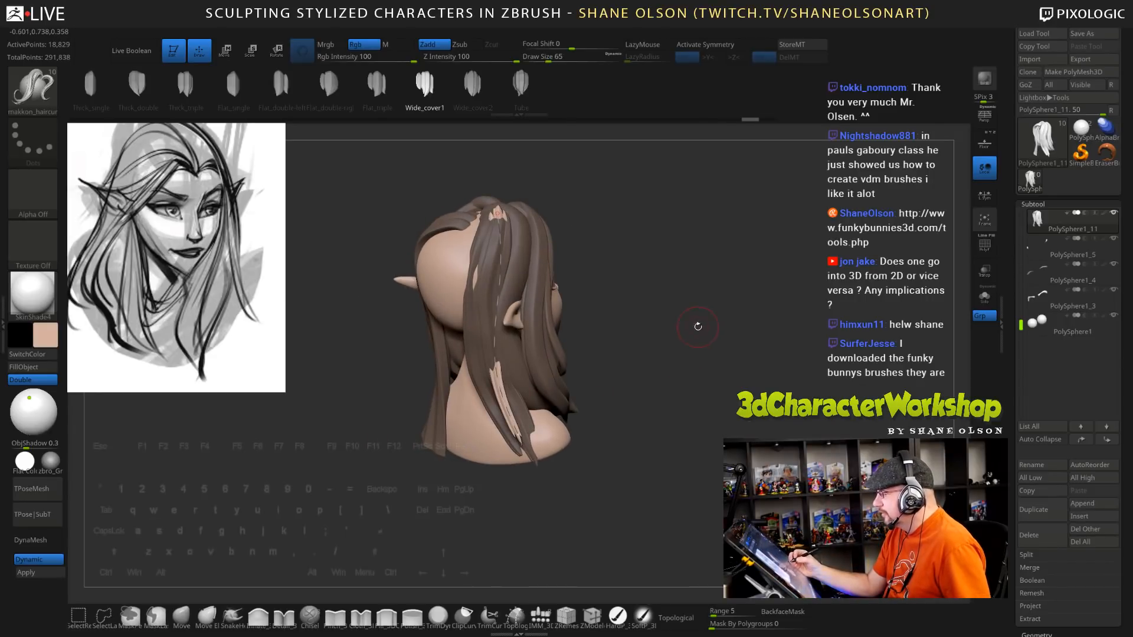
pyautogui.hotkey('ctrl', 'z')
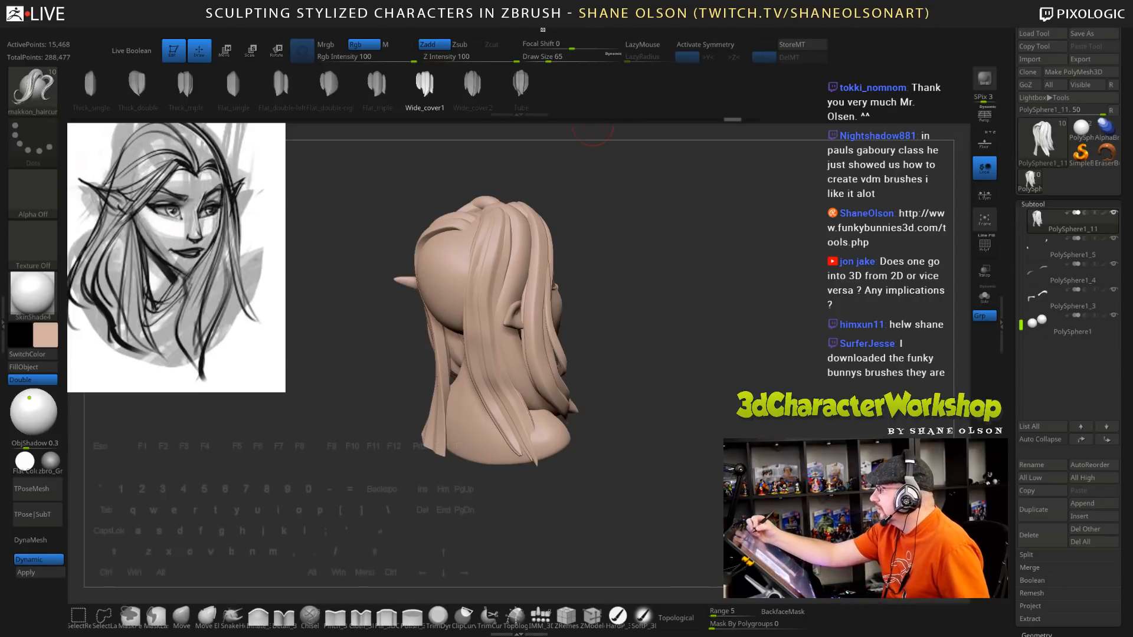
# Lay a Wide_cover1 strand from the crown down behind the ear and widen it by setting the Draw Size to 170
pyautogui.moveTo(506, 29)
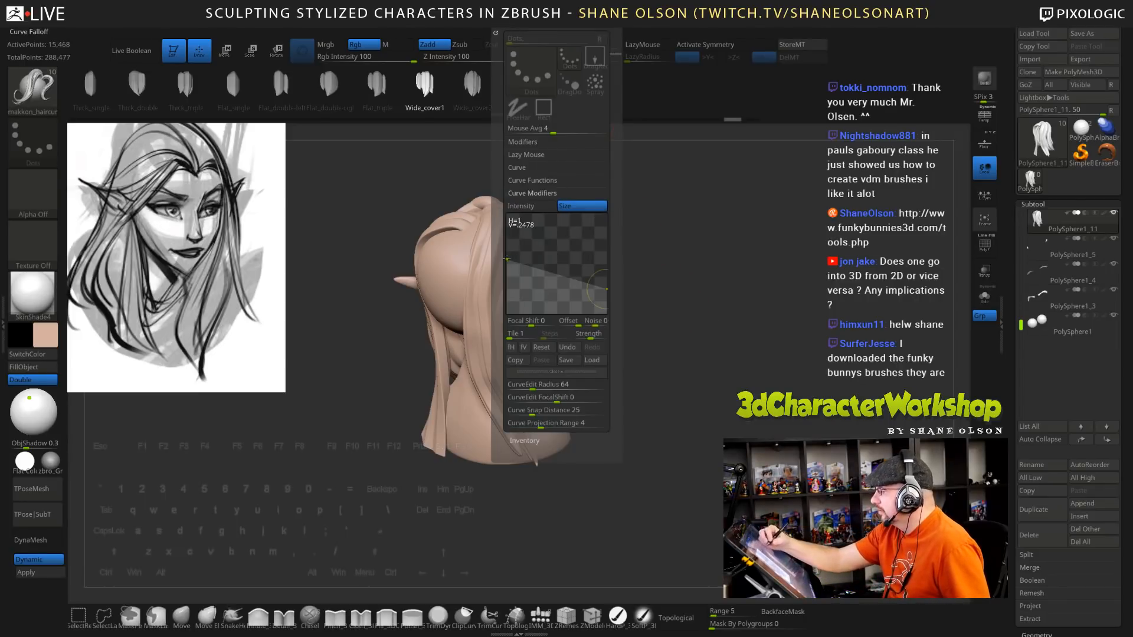
pyautogui.moveTo(508, 267)
pyautogui.mouseDown()
pyautogui.moveTo(507, 219)
pyautogui.moveTo(495, 315)
pyautogui.moveTo(525, 440)
pyautogui.mouseUp()
pyautogui.moveTo(699, 460); pyautogui.dragTo(692, 408)
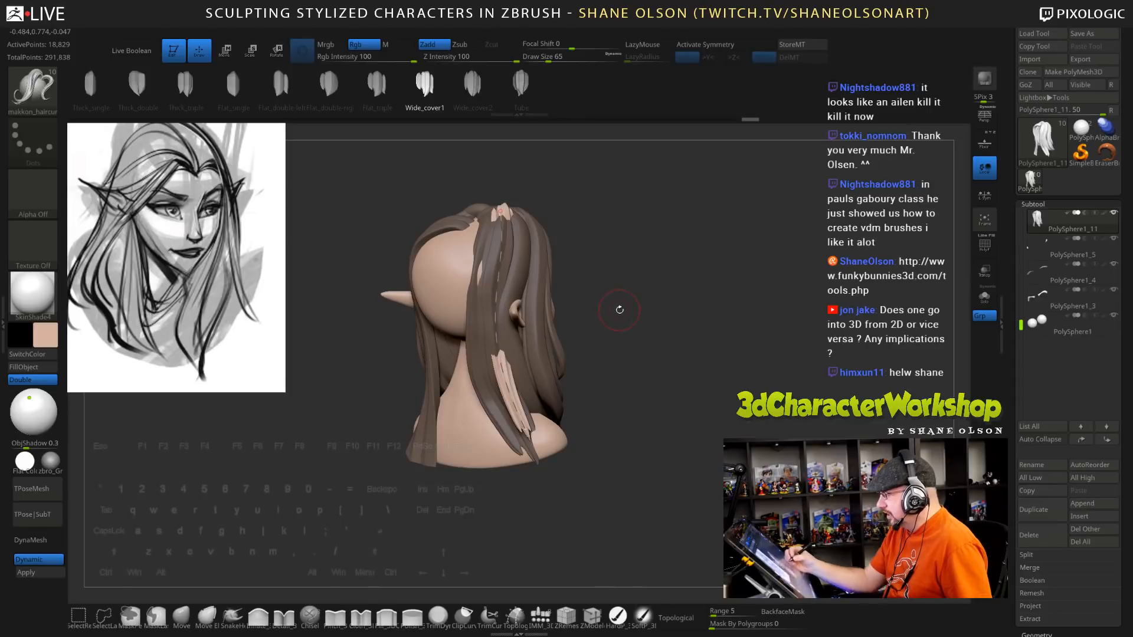
pyautogui.write('s170')
pyautogui.press('Return')
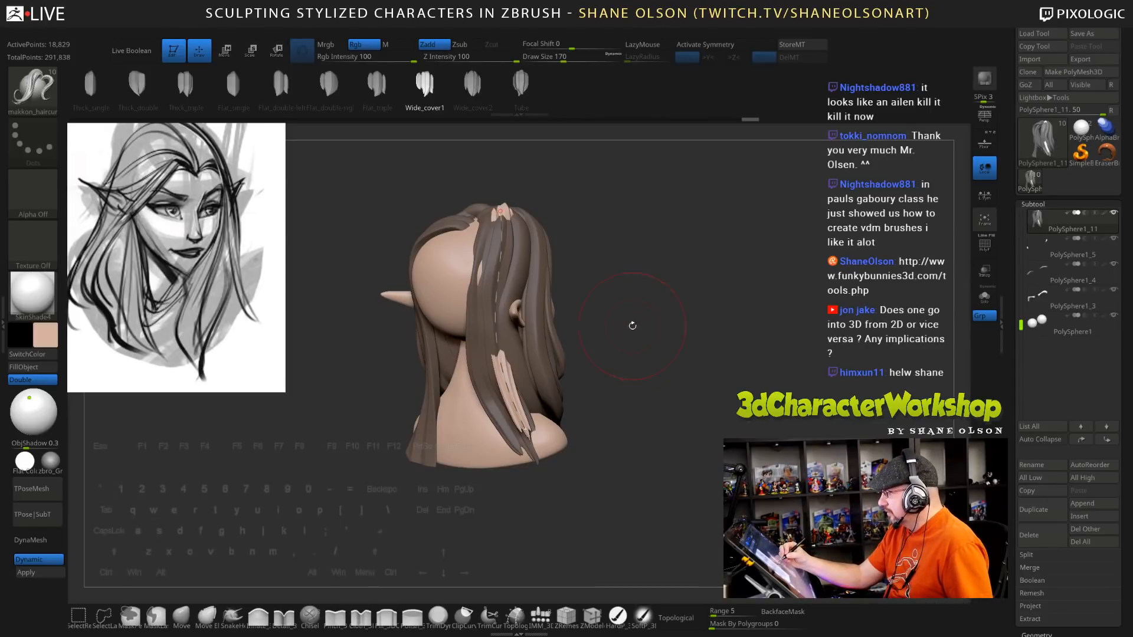
pyautogui.moveTo(710, 410); pyautogui.dragTo(685, 305)
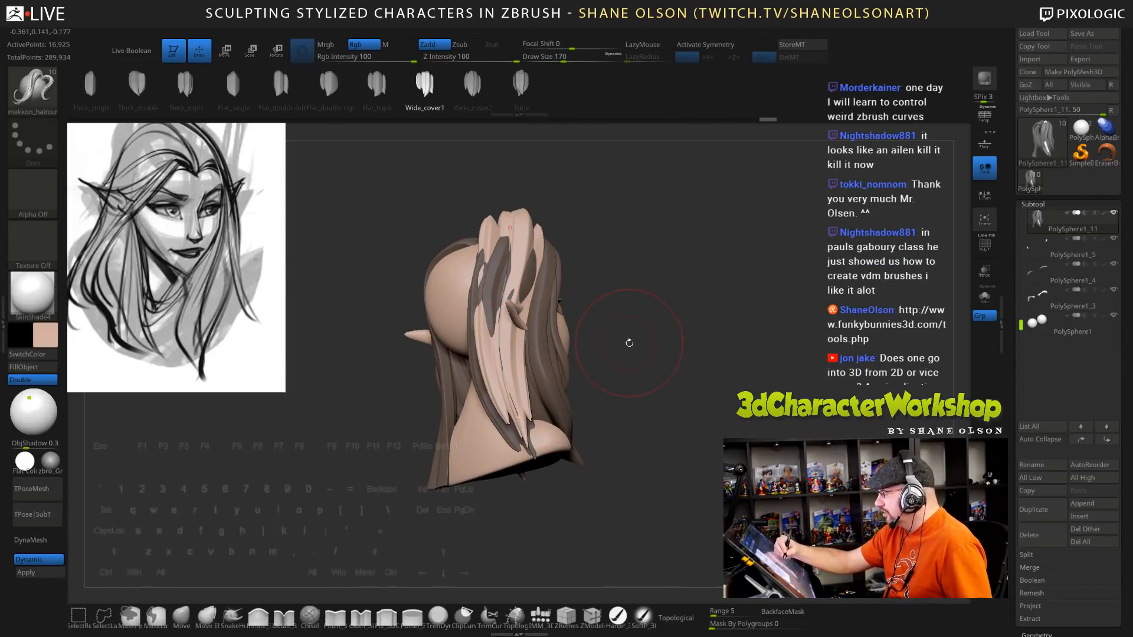
# Try the strand behind the ear at Draw Size 224, undo that, and resize it at Draw Size 159
pyautogui.press('s')
pyautogui.moveTo(629, 343); pyautogui.dragTo(635, 346)
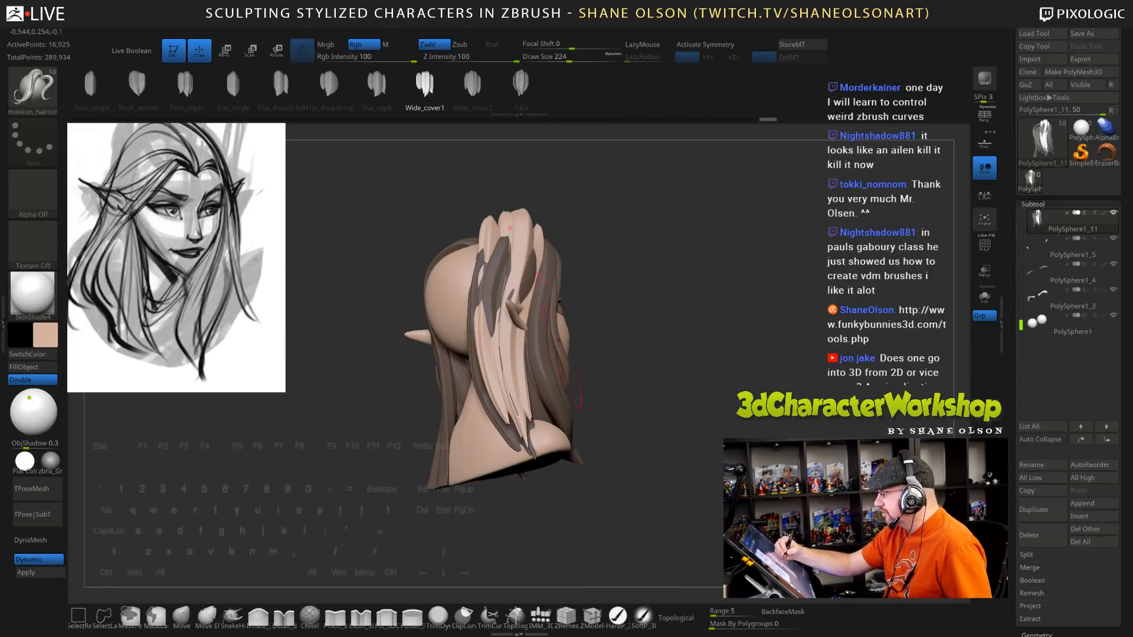
pyautogui.click(510, 391)
pyautogui.moveTo(686, 408)
pyautogui.mouseDown()
pyautogui.moveTo(725, 415)
pyautogui.moveTo(698, 416)
pyautogui.mouseUp()
pyautogui.hotkey('ctrl', 'z')
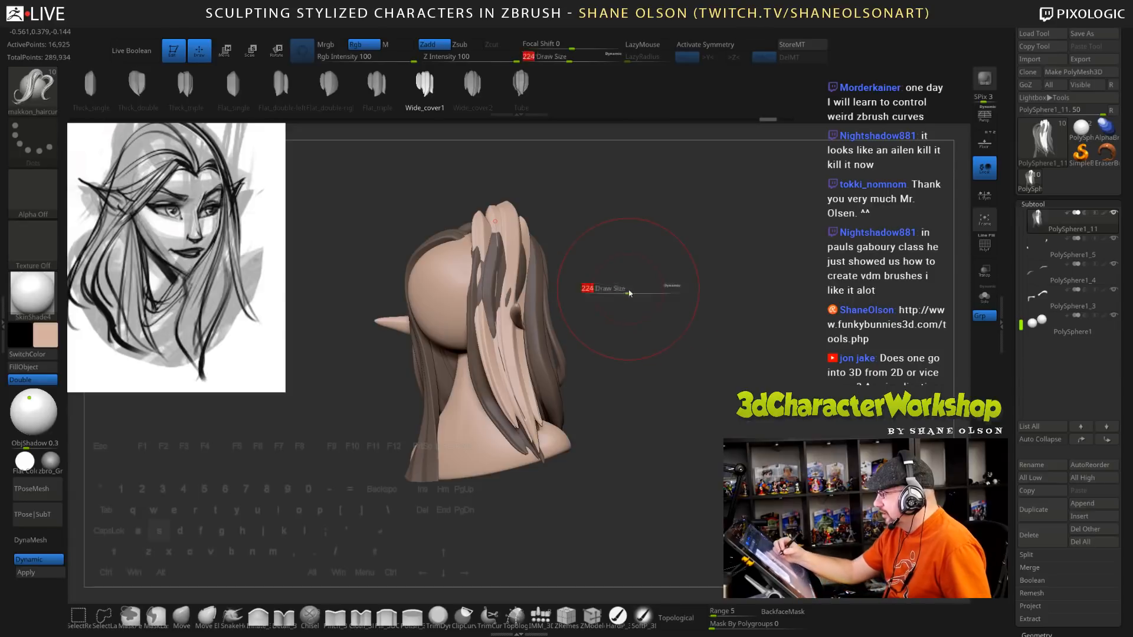
pyautogui.click(503, 359)
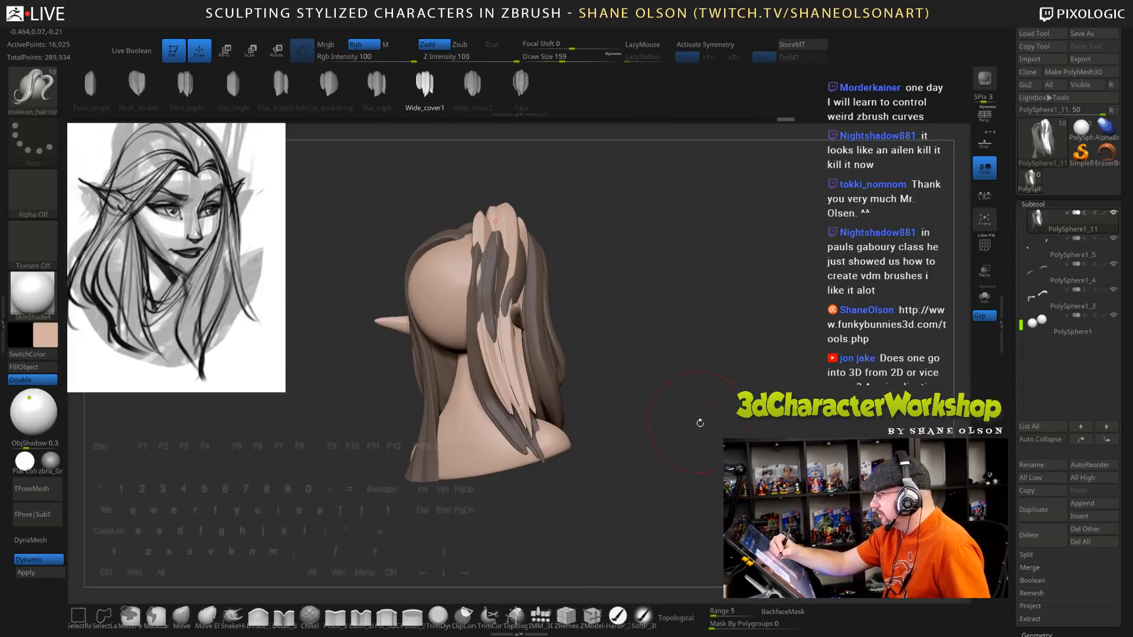
# Rotate and move the Wide_cover1 strand from behind the ear to hang down the bare back of the head
pyautogui.moveTo(701, 422)
pyautogui.mouseDown()
pyautogui.moveTo(687, 429)
pyautogui.moveTo(680, 475)
pyautogui.moveTo(753, 378)
pyautogui.mouseUp()
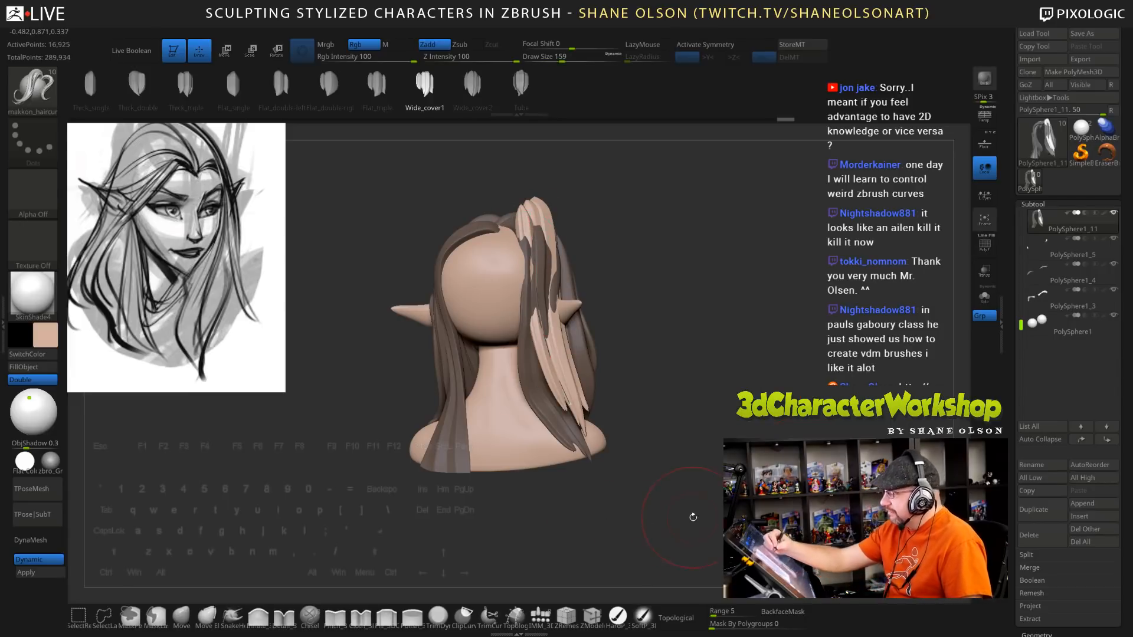
pyautogui.moveTo(702, 435)
pyautogui.mouseDown()
pyautogui.moveTo(673, 437)
pyautogui.moveTo(697, 443)
pyautogui.mouseUp()
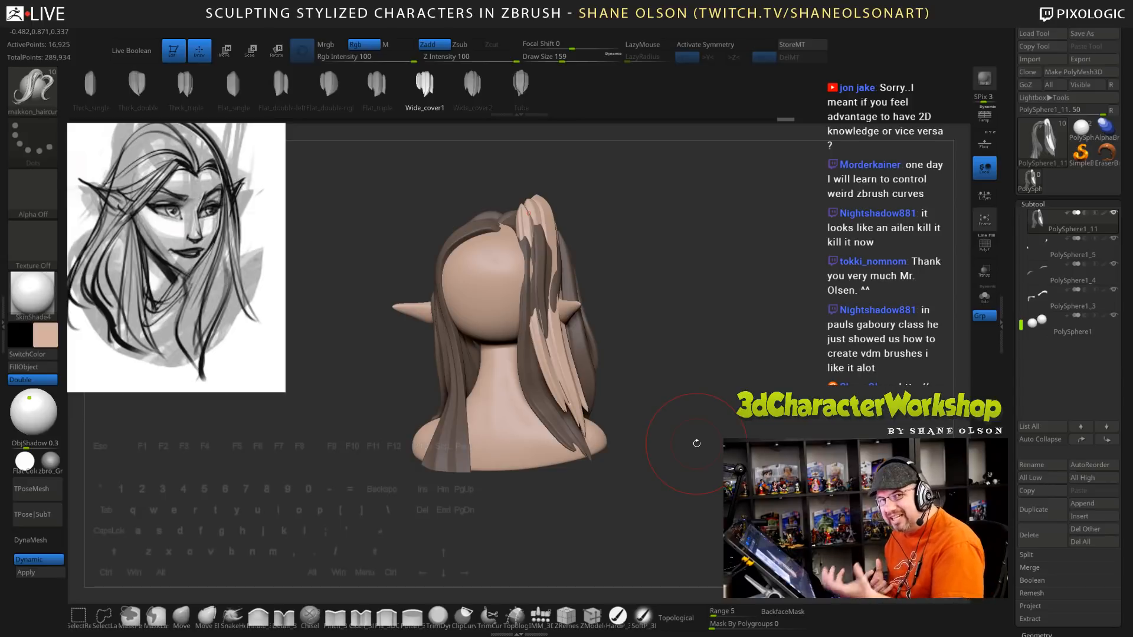
pyautogui.moveTo(706, 310); pyautogui.dragTo(692, 312)
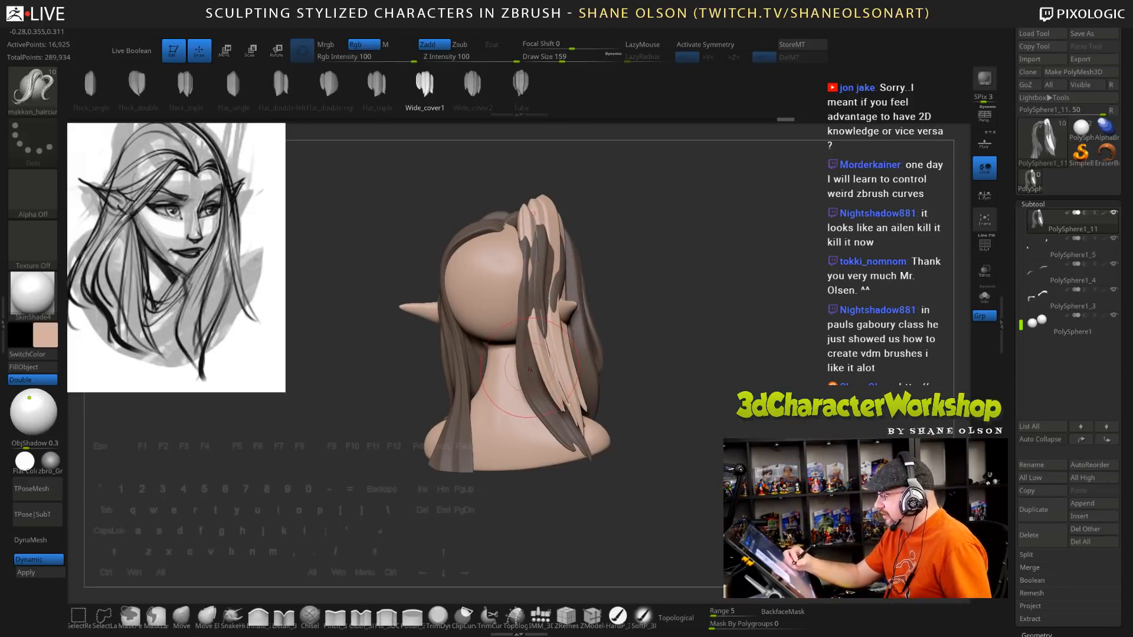
pyautogui.moveTo(691, 505); pyautogui.dragTo(707, 460)
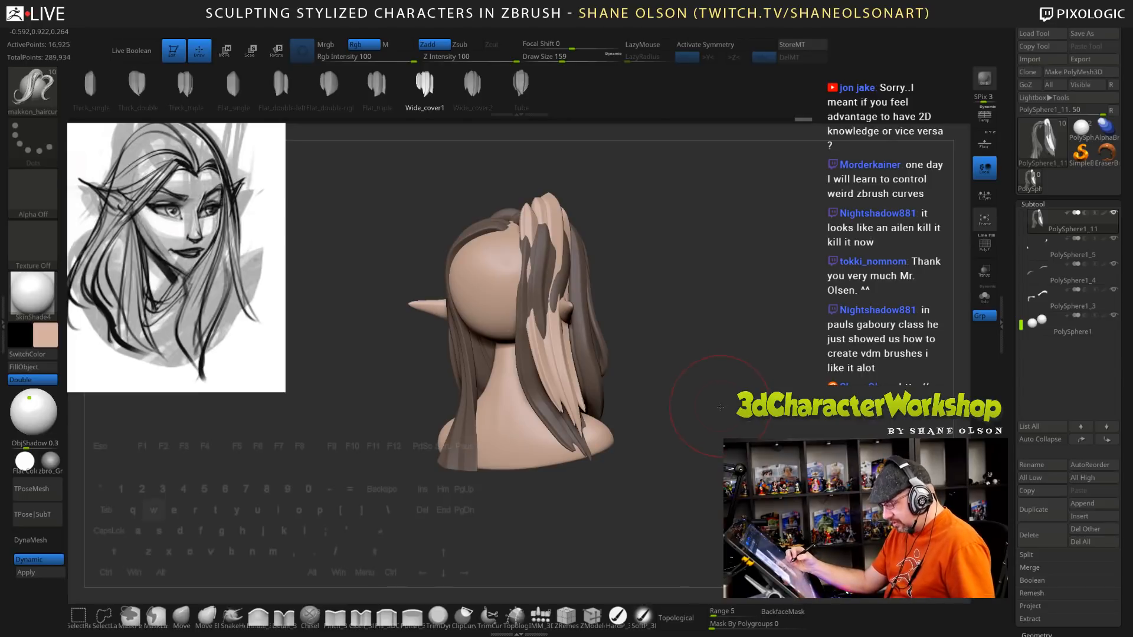
pyautogui.press('w')
pyautogui.moveTo(717, 407); pyautogui.dragTo(709, 500)
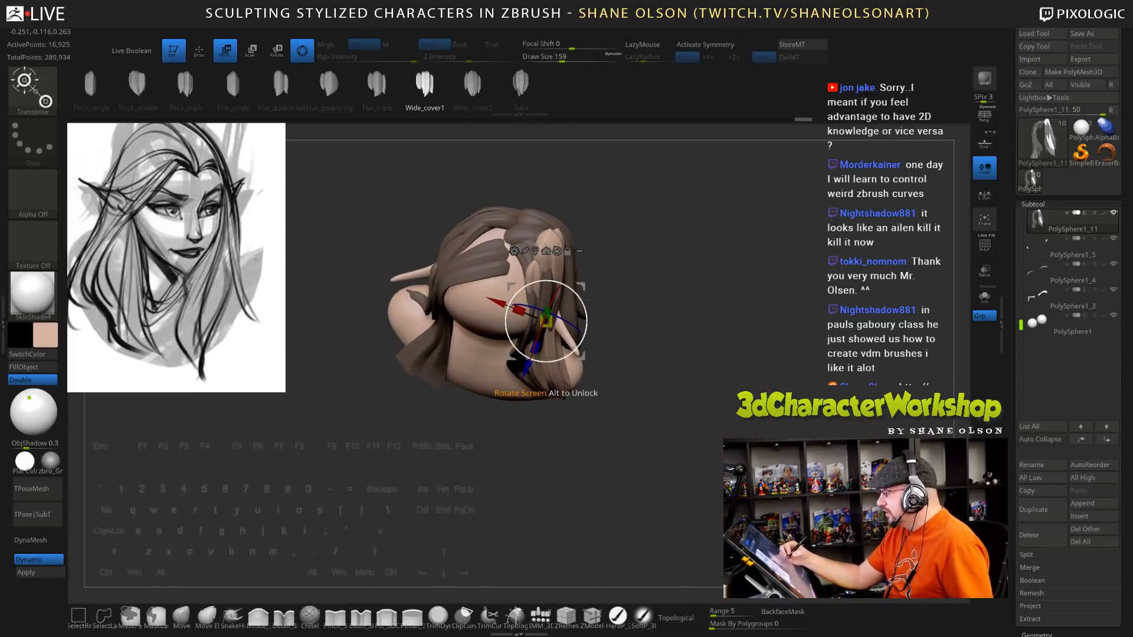
pyautogui.moveTo(584, 301); pyautogui.dragTo(520, 307)
pyautogui.moveTo(697, 484); pyautogui.dragTo(708, 408)
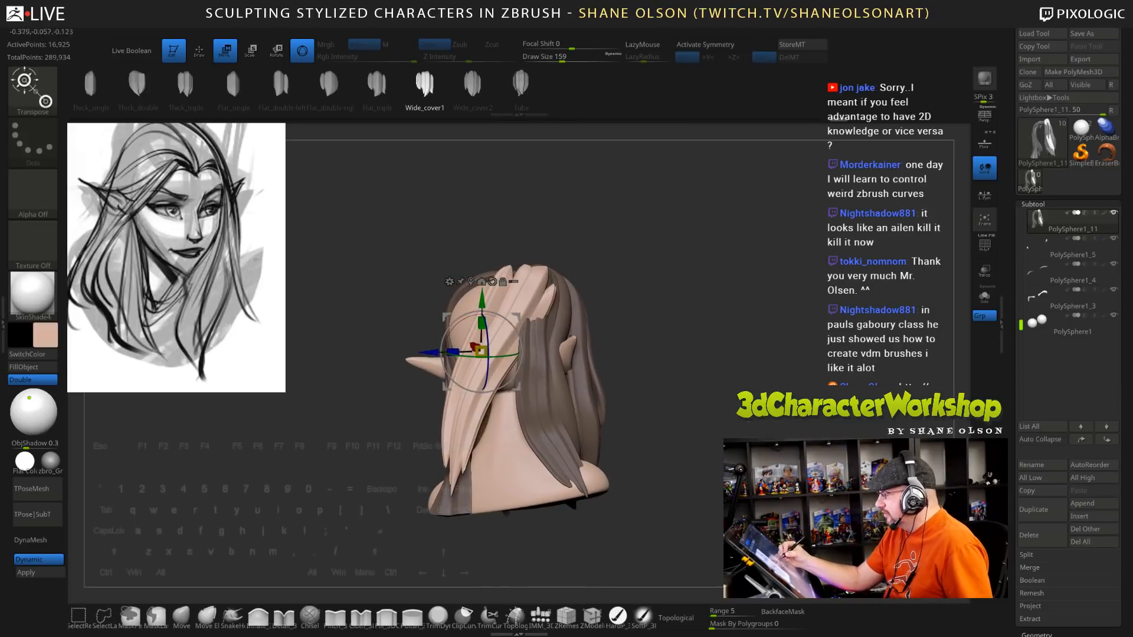
pyautogui.moveTo(443, 365); pyautogui.dragTo(479, 416)
pyautogui.moveTo(773, 392); pyautogui.dragTo(670, 387)
pyautogui.moveTo(512, 322); pyautogui.dragTo(515, 319)
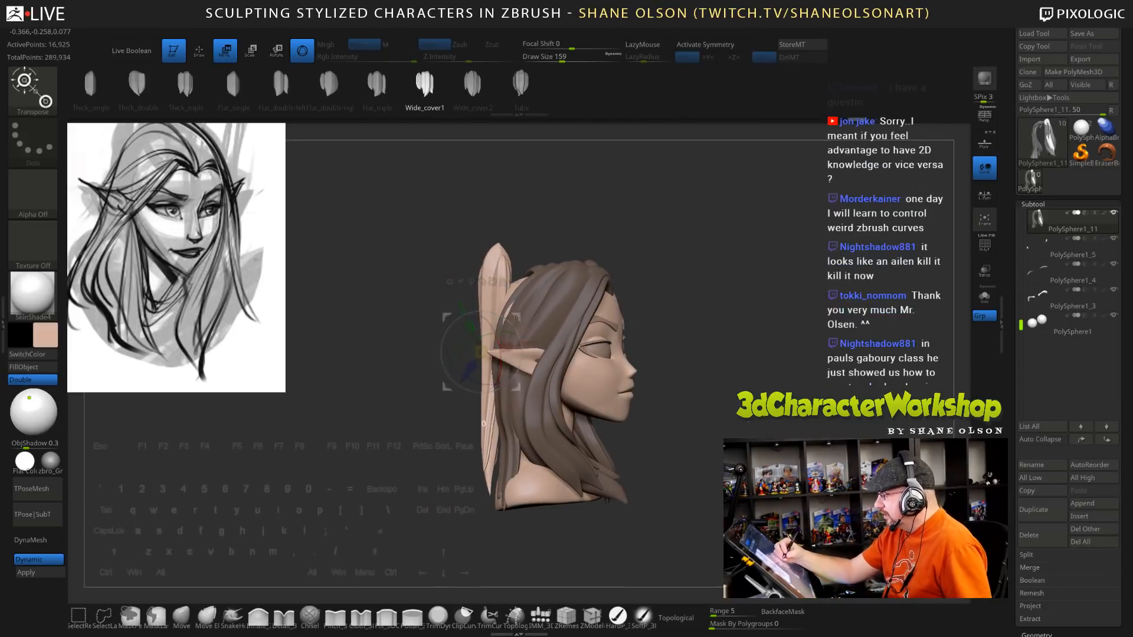
# Pull the top of the back strand forward over the crown using SnakeHook at Draw Size 255
pyautogui.click(233, 617)
pyautogui.keyDown('alt'); pyautogui.moveTo(387, 434); pyautogui.dragTo(405, 403); pyautogui.keyUp('alt')
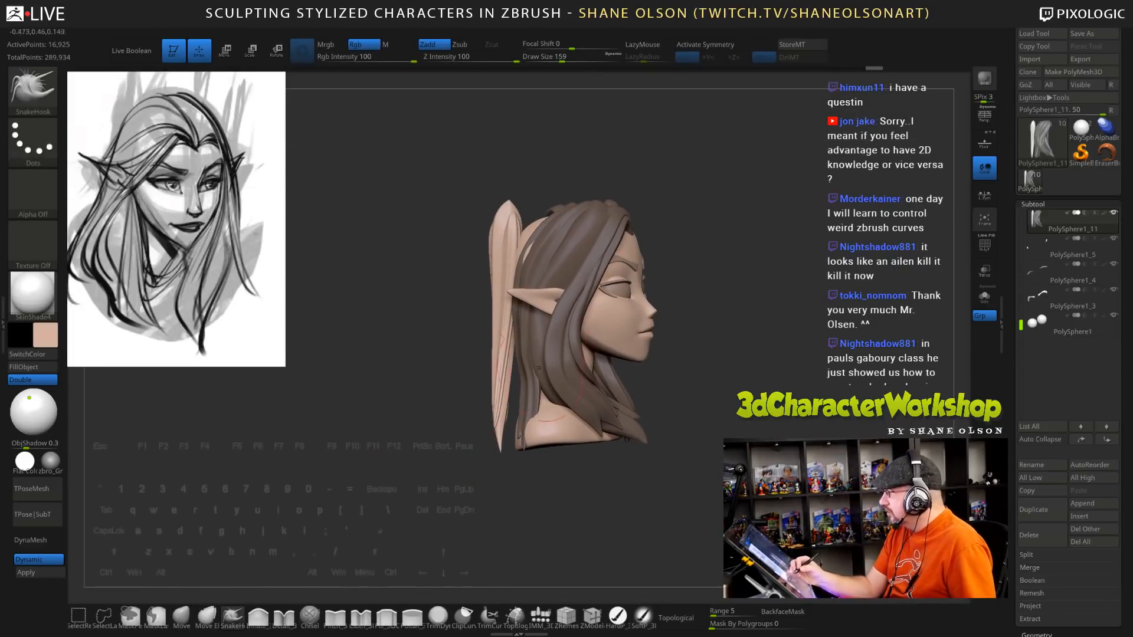
pyautogui.press('s')
pyautogui.moveTo(759, 317); pyautogui.dragTo(765, 317)
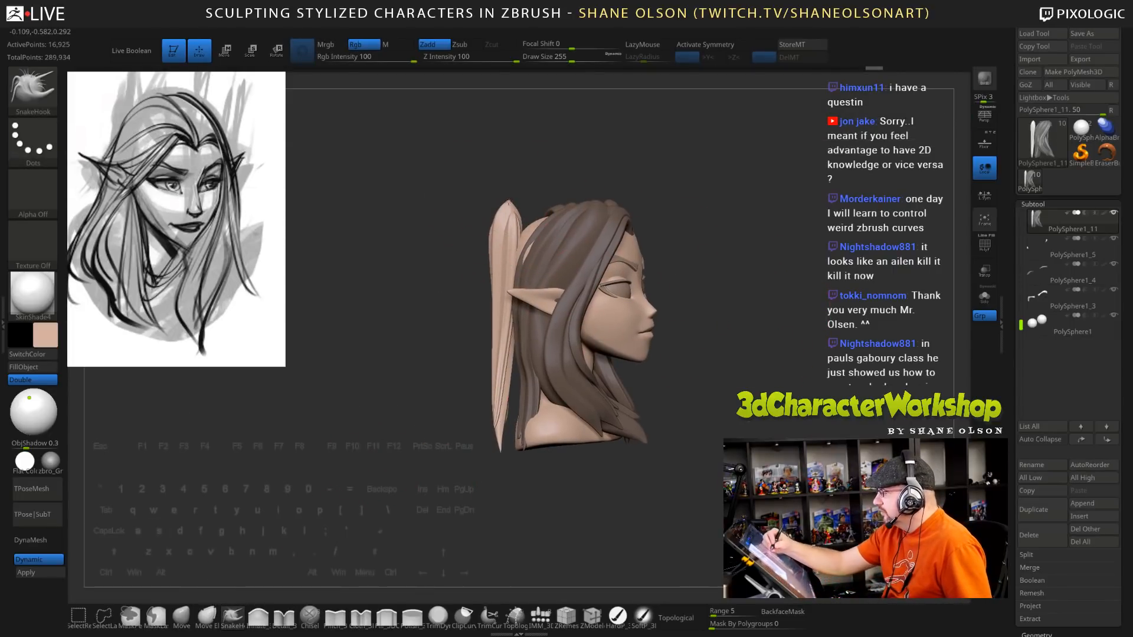
pyautogui.moveTo(509, 203); pyautogui.dragTo(510, 201)
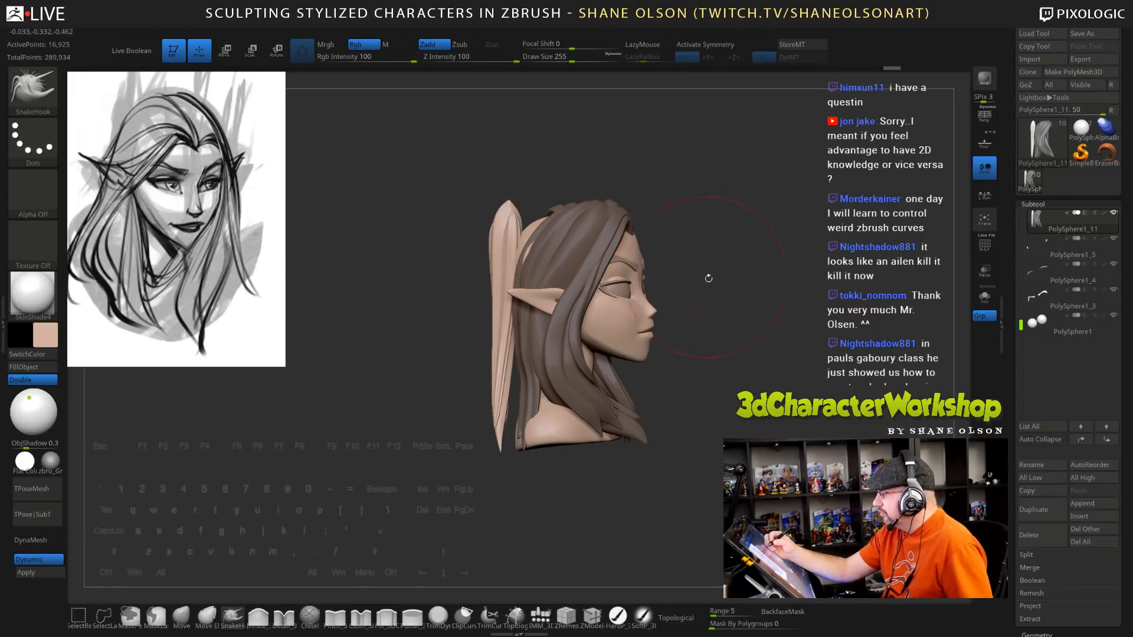
pyautogui.moveTo(708, 278); pyautogui.dragTo(591, 248)
pyautogui.moveTo(501, 243); pyautogui.dragTo(570, 197)
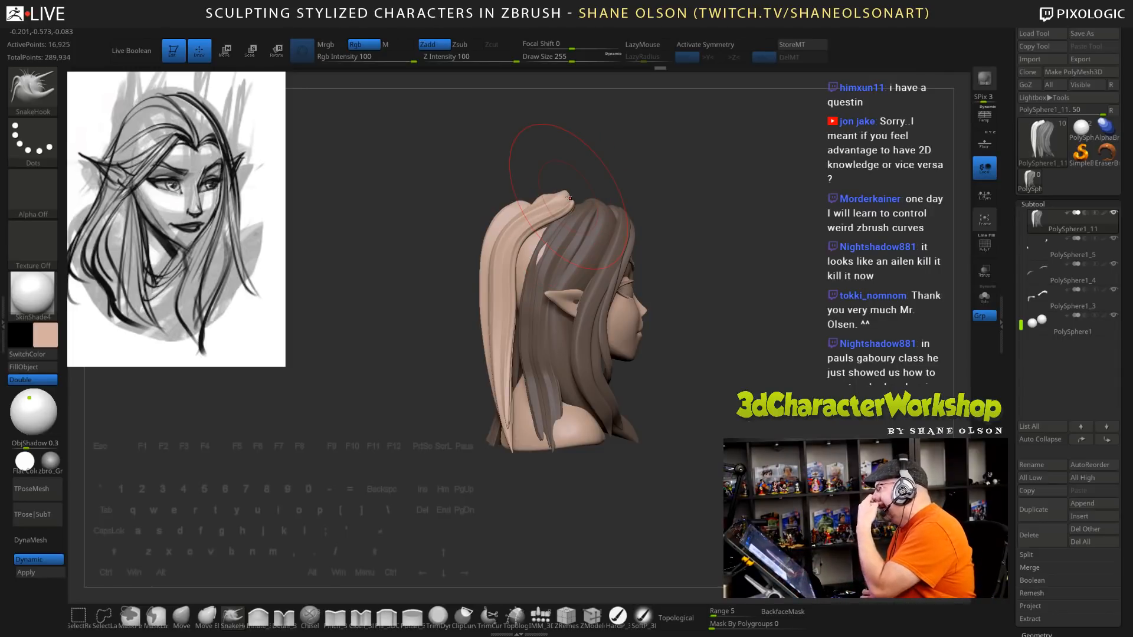
# Draw the upper back strand inward so it follows the curve of the skull, and extend its root across the crown
pyautogui.moveTo(743, 313); pyautogui.dragTo(759, 324)
pyautogui.moveTo(735, 263); pyautogui.dragTo(698, 257)
pyautogui.moveTo(487, 237); pyautogui.dragTo(501, 236)
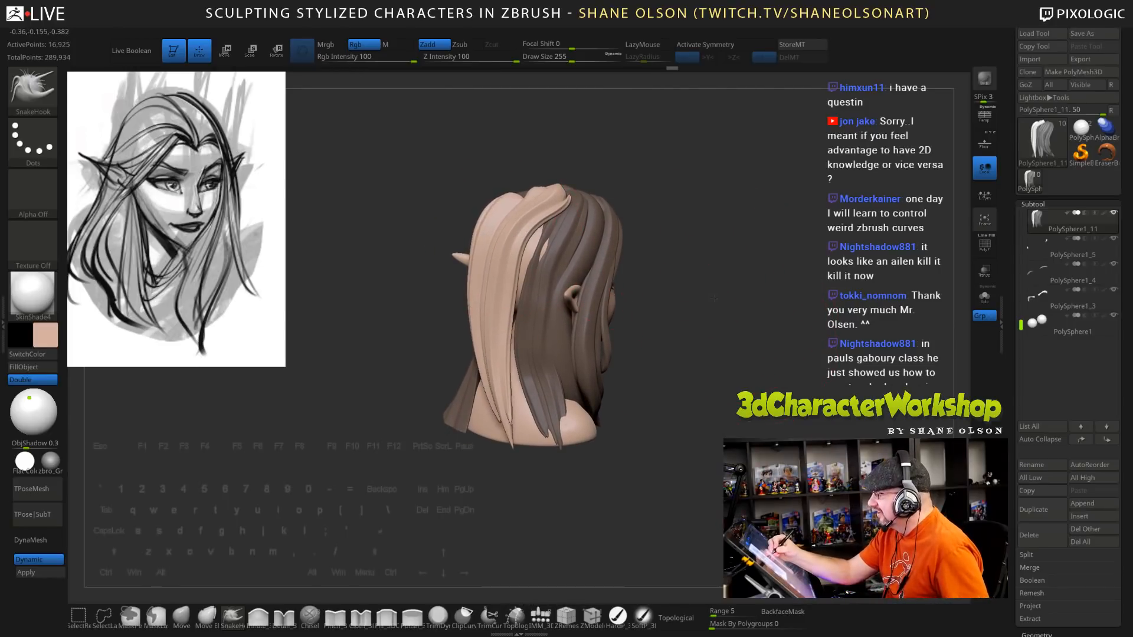
pyautogui.moveTo(691, 260); pyautogui.dragTo(729, 264)
pyautogui.moveTo(491, 249); pyautogui.dragTo(536, 243)
pyautogui.moveTo(494, 200)
pyautogui.mouseDown()
pyautogui.moveTo(523, 233)
pyautogui.moveTo(519, 378)
pyautogui.moveTo(514, 206)
pyautogui.mouseUp()
pyautogui.moveTo(620, 342)
pyautogui.mouseDown()
pyautogui.moveTo(508, 352)
pyautogui.moveTo(508, 361)
pyautogui.moveTo(565, 349)
pyautogui.moveTo(487, 348)
pyautogui.mouseUp()
pyautogui.moveTo(543, 195); pyautogui.dragTo(563, 182)
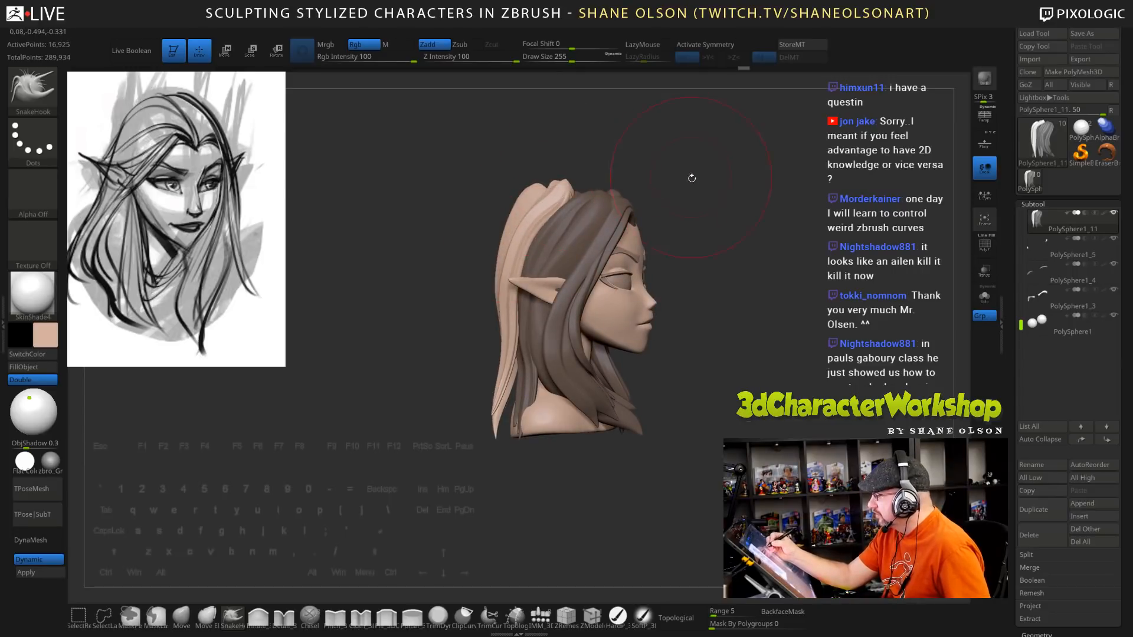
# Tuck the root of the back strand down against the crown hair using SnakeHook at Draw Size 166
pyautogui.moveTo(688, 175); pyautogui.dragTo(704, 298)
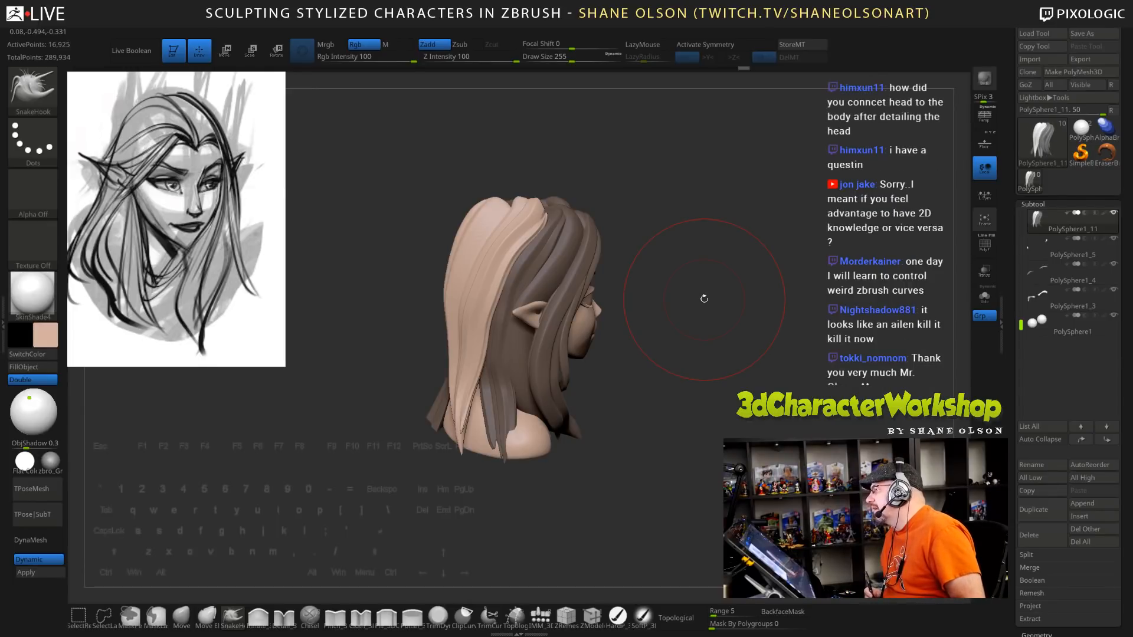
pyautogui.moveTo(750, 336); pyautogui.dragTo(697, 335)
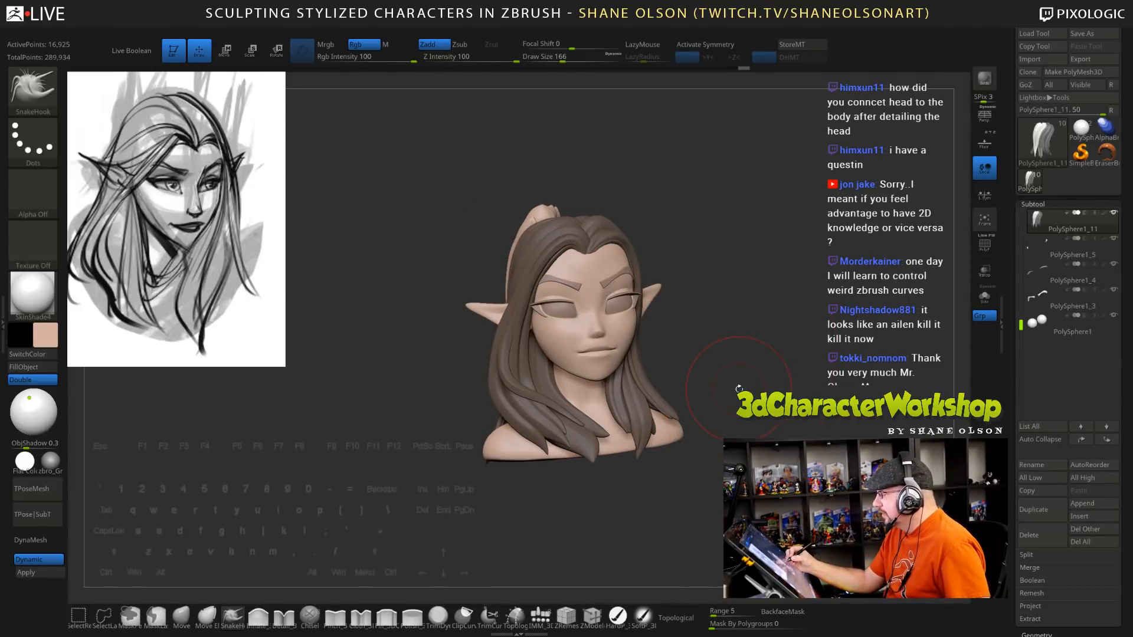
pyautogui.moveTo(662, 213); pyautogui.dragTo(639, 213)
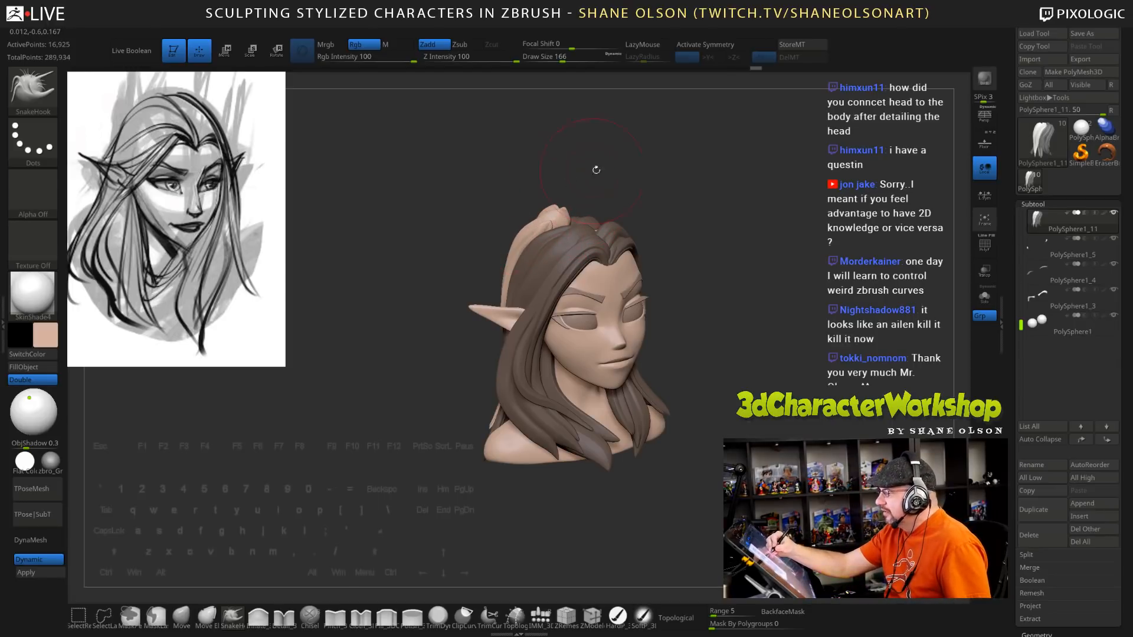
pyautogui.moveTo(660, 208)
pyautogui.mouseDown()
pyautogui.moveTo(647, 200)
pyautogui.moveTo(719, 209)
pyautogui.moveTo(655, 222)
pyautogui.moveTo(625, 211)
pyautogui.mouseUp()
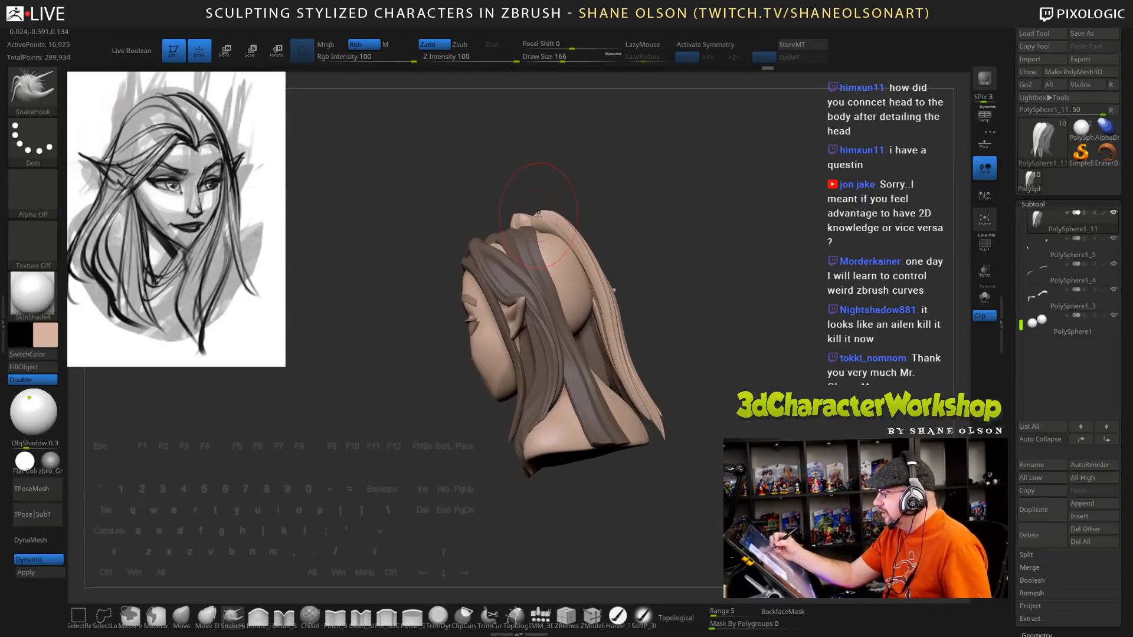
pyautogui.moveTo(518, 214); pyautogui.dragTo(520, 226)
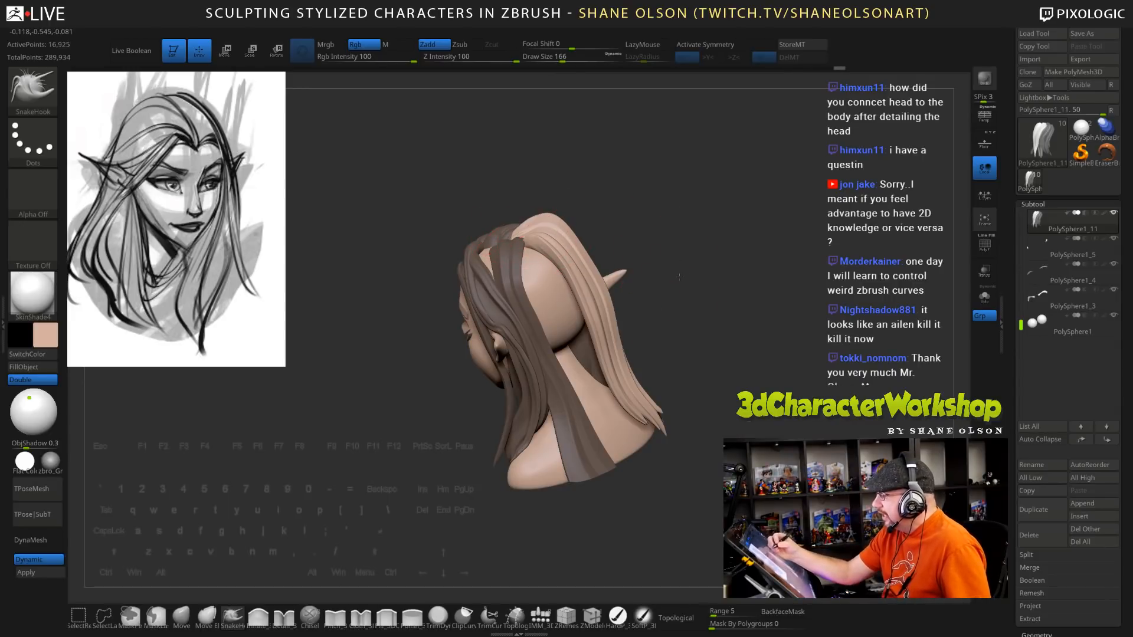
pyautogui.moveTo(679, 277); pyautogui.dragTo(652, 255)
pyautogui.moveTo(544, 213); pyautogui.dragTo(541, 219)
pyautogui.moveTo(661, 236)
pyautogui.mouseDown()
pyautogui.moveTo(543, 227)
pyautogui.moveTo(505, 240)
pyautogui.moveTo(501, 253)
pyautogui.mouseUp()
pyautogui.moveTo(730, 365)
pyautogui.mouseDown()
pyautogui.moveTo(708, 362)
pyautogui.moveTo(705, 384)
pyautogui.mouseUp()
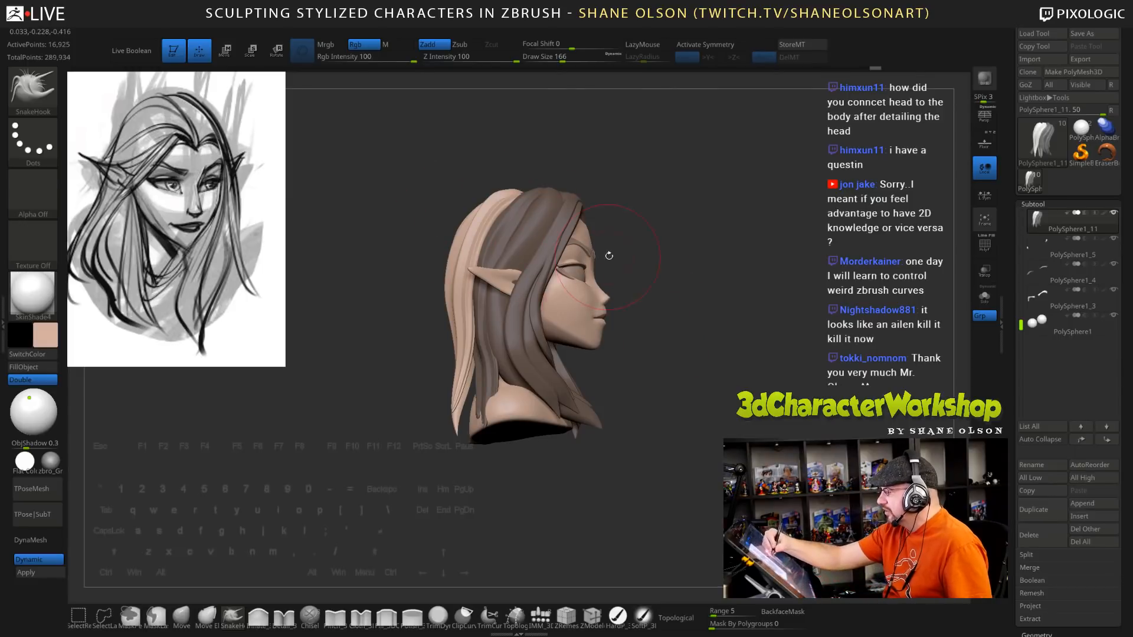
# Lower the strand's root and reshape its upper back contour with SnakeHook at Draw Size 228
pyautogui.moveTo(640, 272); pyautogui.dragTo(636, 279)
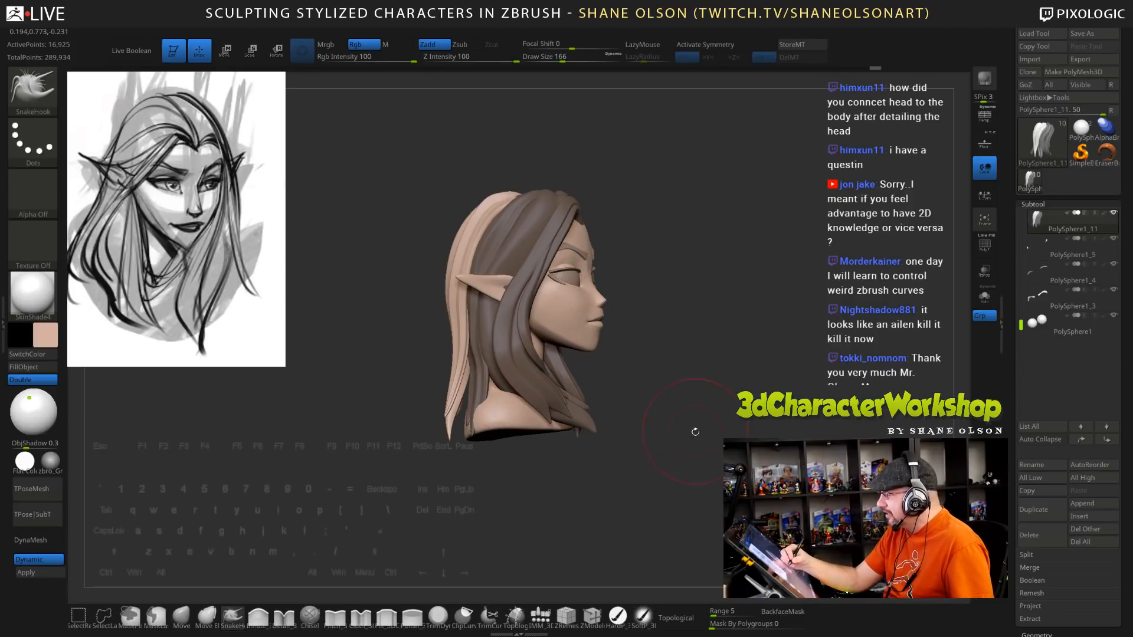
pyautogui.moveTo(695, 430)
pyautogui.mouseDown()
pyautogui.moveTo(670, 437)
pyautogui.moveTo(676, 424)
pyautogui.moveTo(700, 441)
pyautogui.mouseUp()
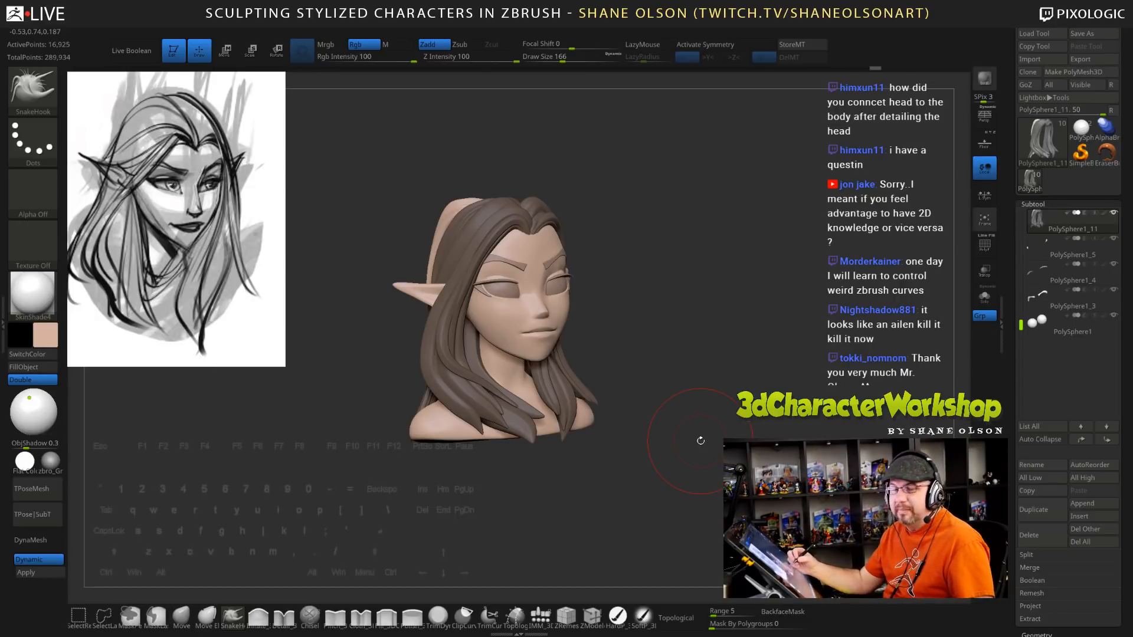
pyautogui.moveTo(670, 328); pyautogui.dragTo(689, 308)
pyautogui.moveTo(499, 202); pyautogui.dragTo(496, 212)
pyautogui.moveTo(647, 249); pyautogui.dragTo(664, 236)
pyautogui.press('s')
pyautogui.moveTo(456, 223); pyautogui.dragTo(472, 272)
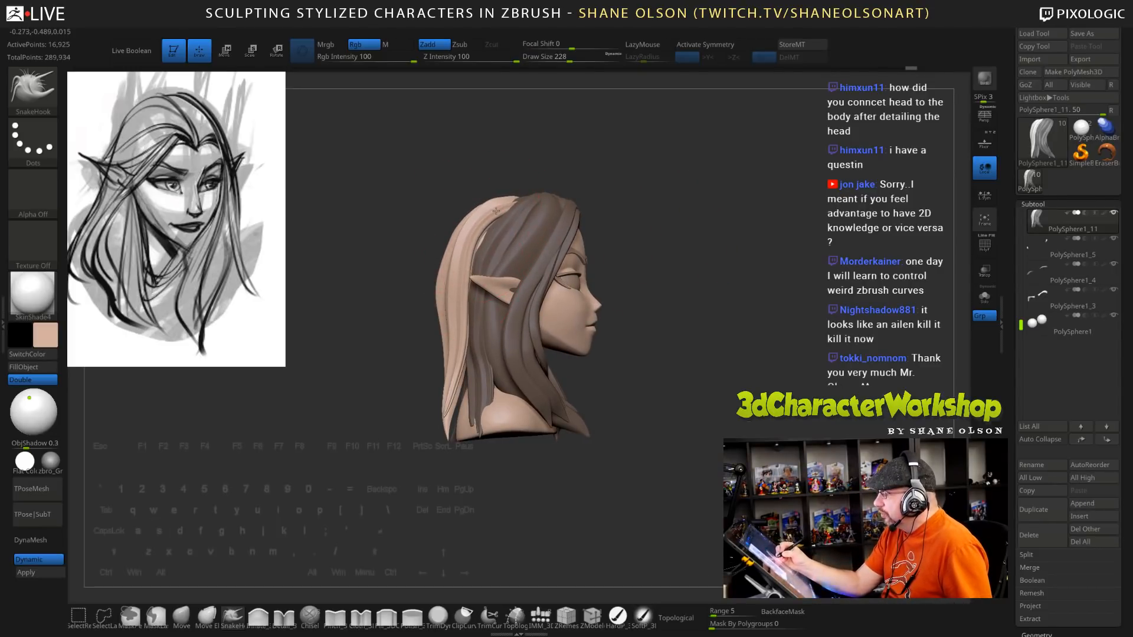
# Adjust the strand's root at the parting and pull its upper side toward the hair above the ear
pyautogui.moveTo(665, 280); pyautogui.dragTo(644, 268)
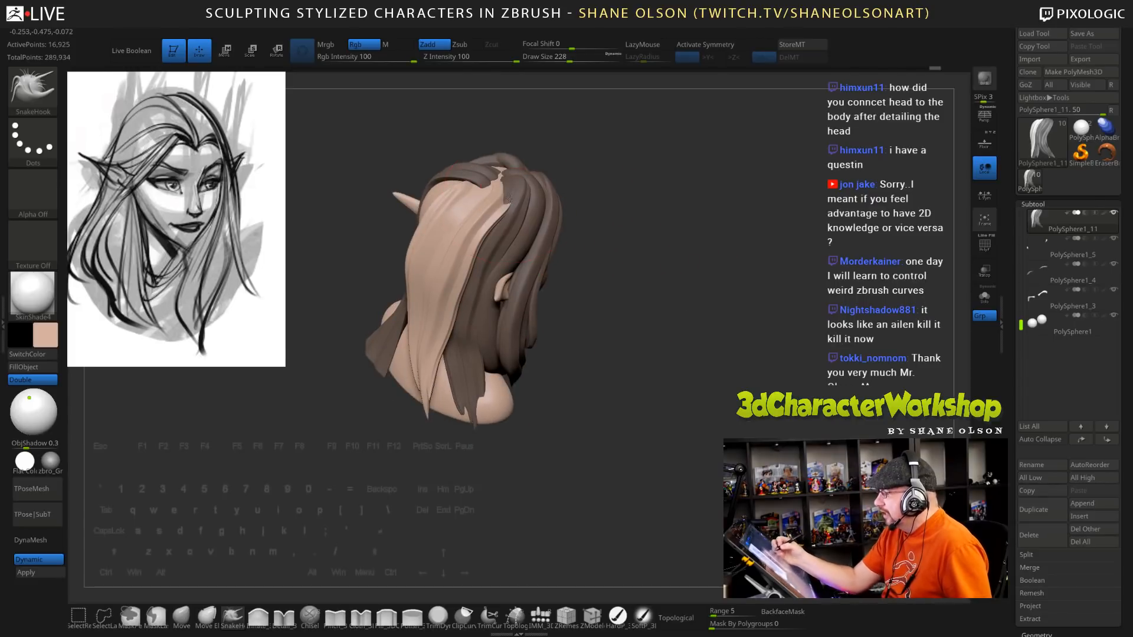
pyautogui.moveTo(510, 200); pyautogui.dragTo(509, 187)
pyautogui.moveTo(632, 278); pyautogui.dragTo(490, 177)
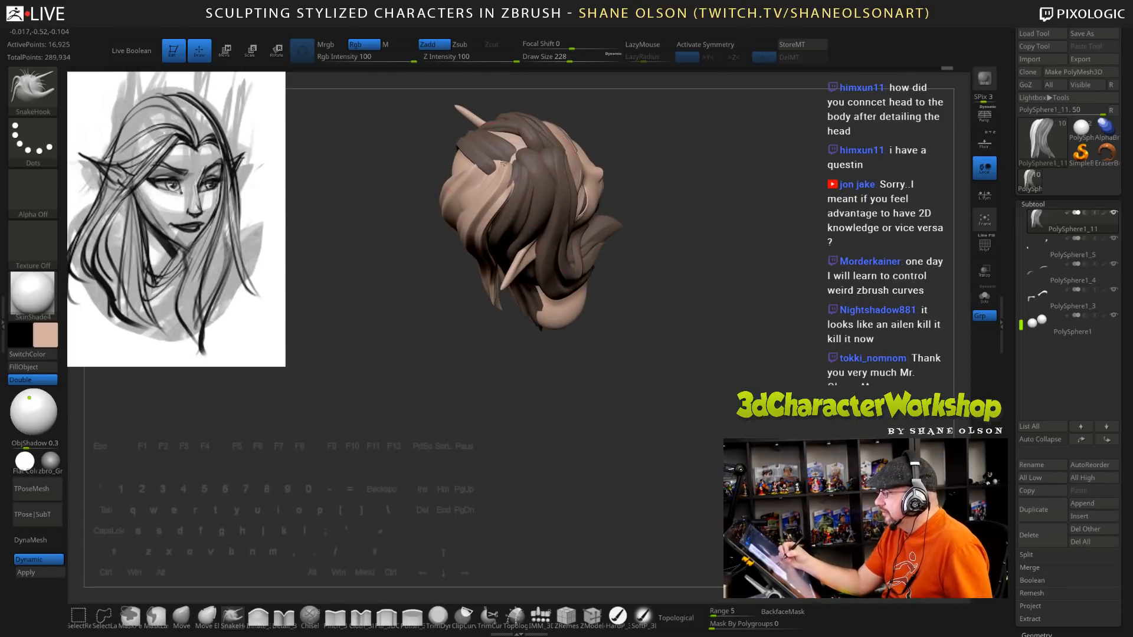
pyautogui.moveTo(670, 286); pyautogui.dragTo(583, 221)
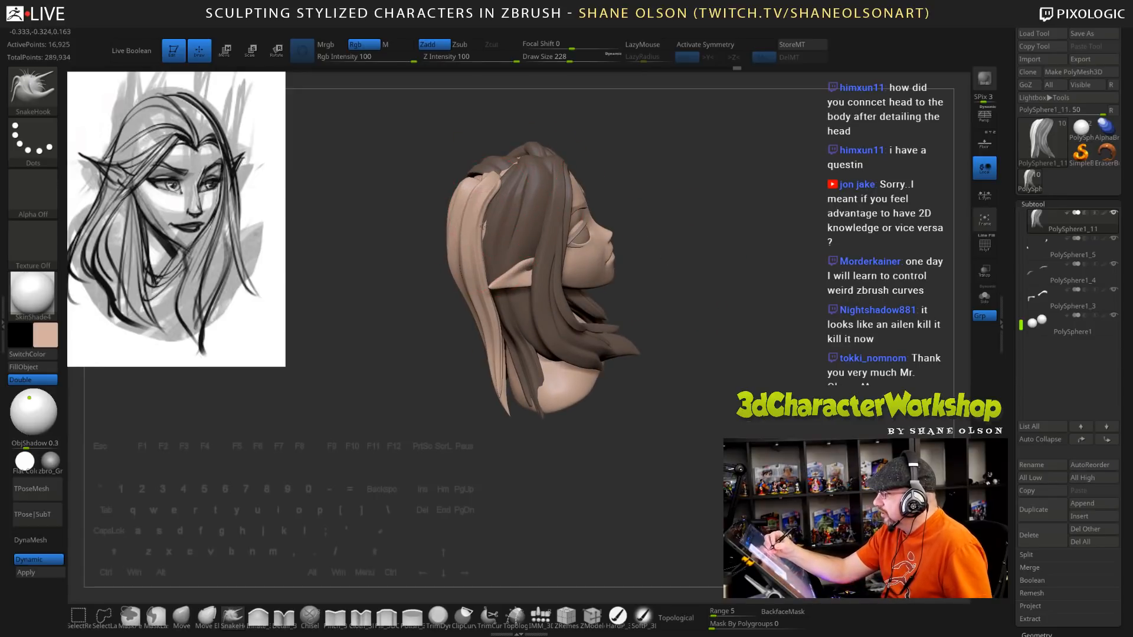
pyautogui.moveTo(483, 227); pyautogui.dragTo(489, 231)
pyautogui.moveTo(407, 242); pyautogui.dragTo(525, 231)
pyautogui.moveTo(631, 245); pyautogui.dragTo(450, 231)
# Refine the strand's contour with SnakeHook, varying the Draw Size between 174, 232 and 170, and pull its upper edge toward the side hair
pyautogui.press('s')
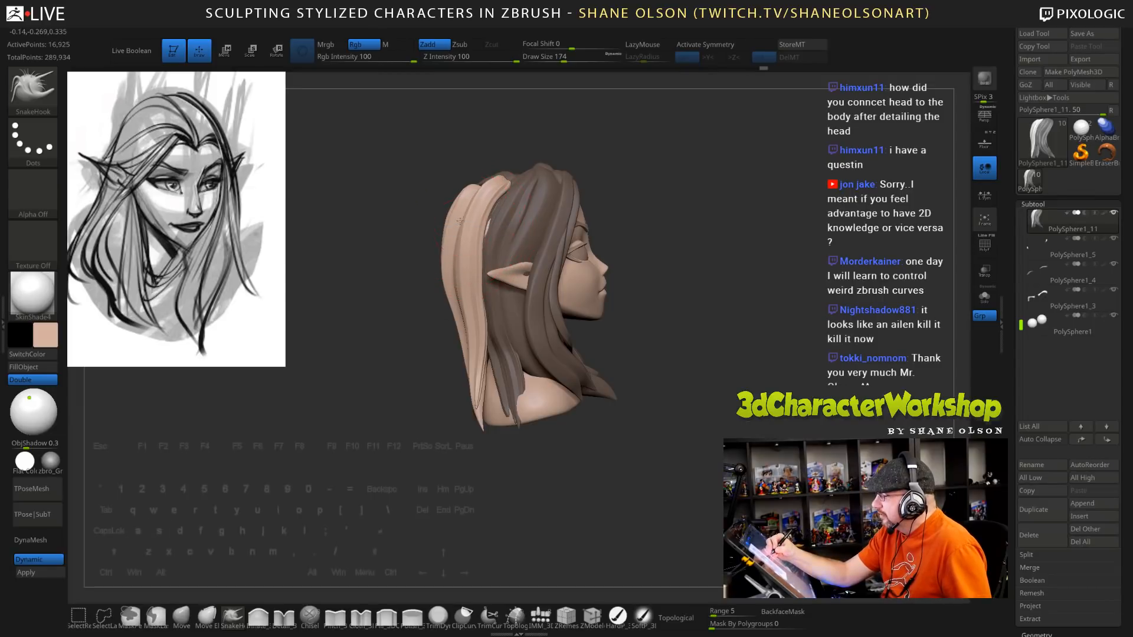
pyautogui.press('s')
pyautogui.moveTo(469, 302); pyautogui.dragTo(476, 300)
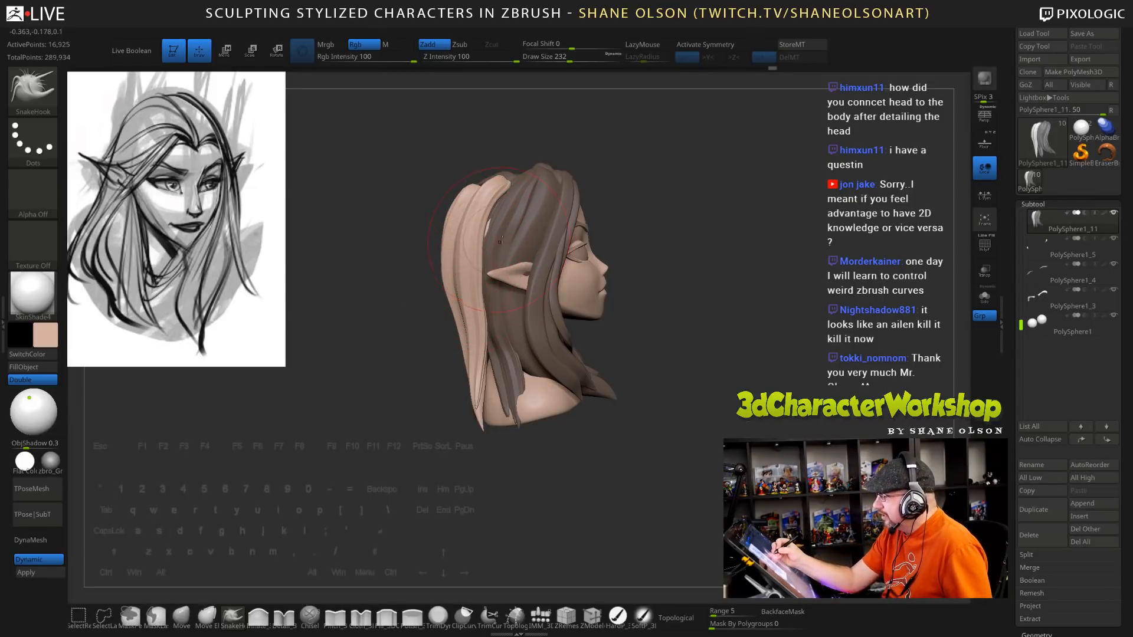
pyautogui.moveTo(500, 241); pyautogui.dragTo(490, 227, button='right')
pyautogui.press('s')
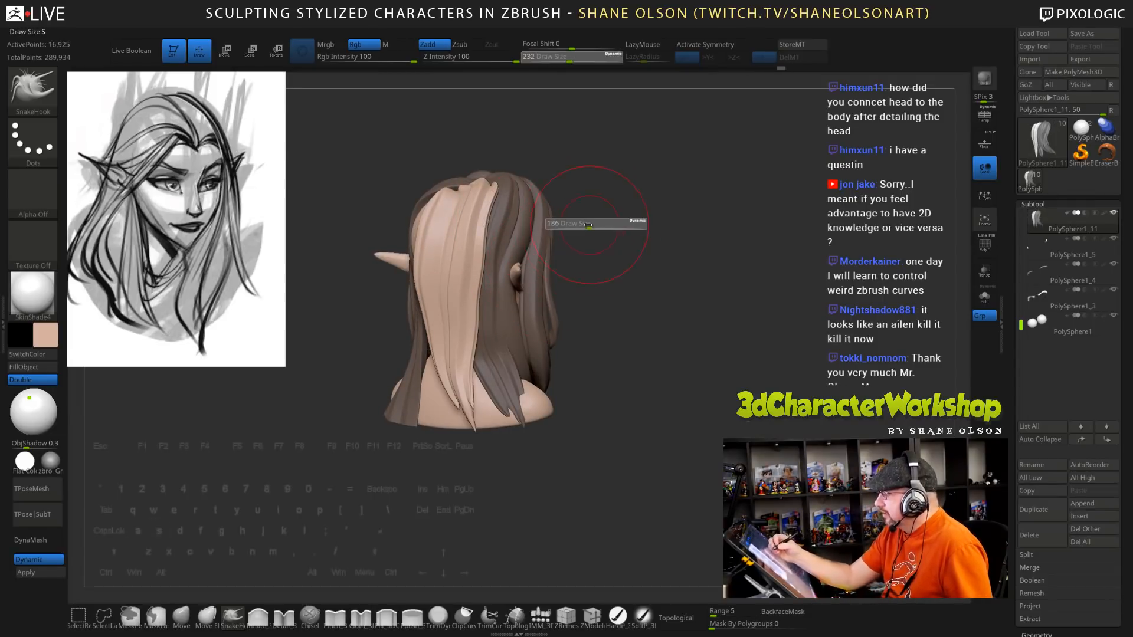
pyautogui.moveTo(595, 223); pyautogui.dragTo(588, 224)
pyautogui.moveTo(472, 216); pyautogui.dragTo(489, 216)
pyautogui.moveTo(655, 308)
pyautogui.mouseDown()
pyautogui.moveTo(662, 324)
pyautogui.moveTo(484, 304)
pyautogui.mouseUp()
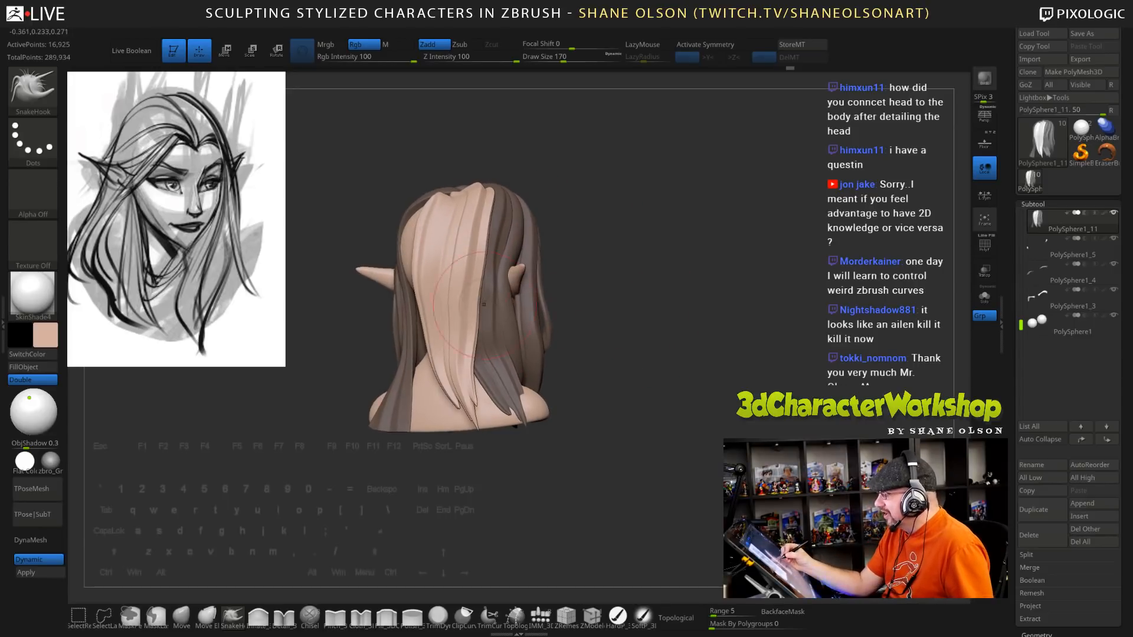
# Reshape the lower length and tips of the back hair strand with SnakeHook at Draw Size 224, spreading them sideways over the upper back
pyautogui.moveTo(654, 371); pyautogui.dragTo(636, 375)
pyautogui.press('s')
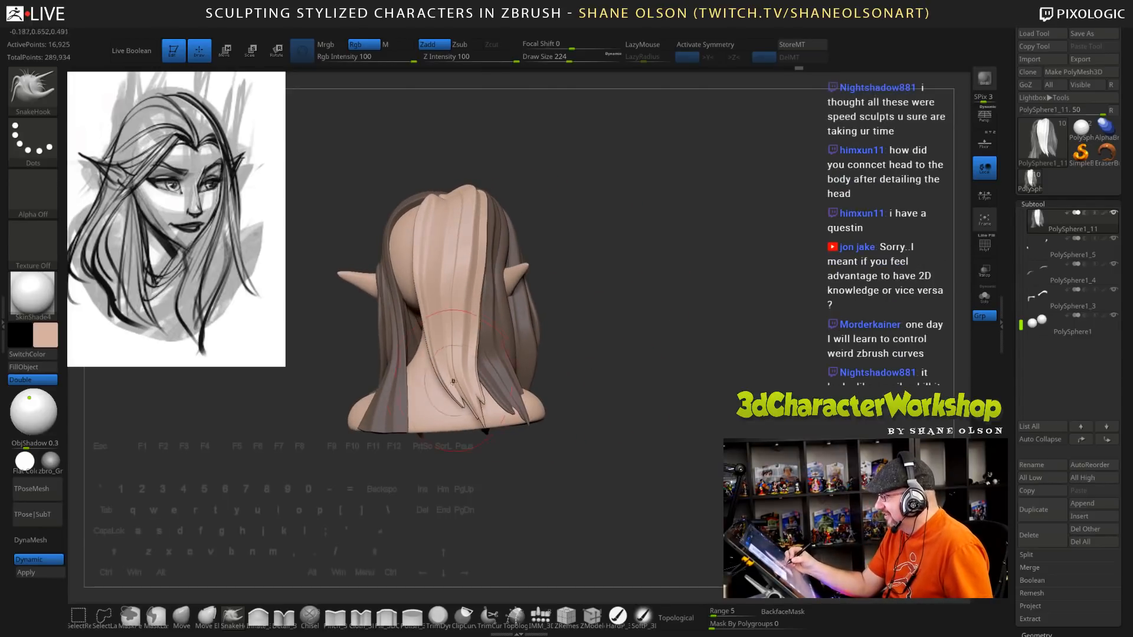
pyautogui.moveTo(456, 395); pyautogui.dragTo(452, 407)
pyautogui.moveTo(635, 399)
pyautogui.keyDown('alt'); pyautogui.mouseDown()
pyautogui.moveTo(639, 413)
pyautogui.moveTo(671, 413)
pyautogui.moveTo(631, 364)
pyautogui.mouseUp(); pyautogui.keyUp('alt')
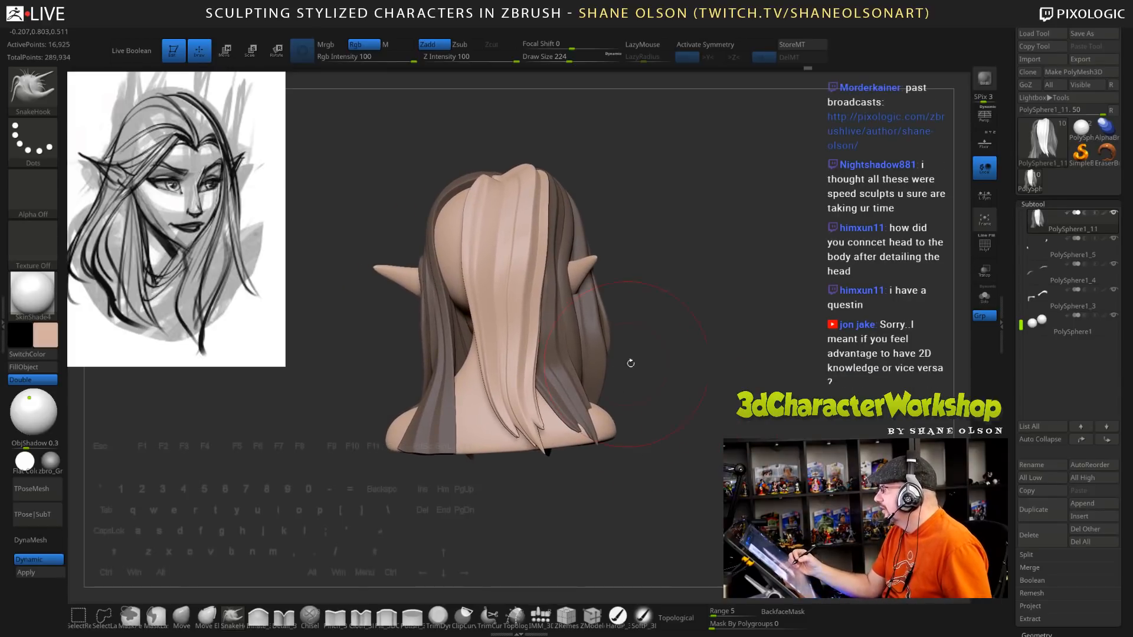
pyautogui.moveTo(707, 404); pyautogui.dragTo(625, 389)
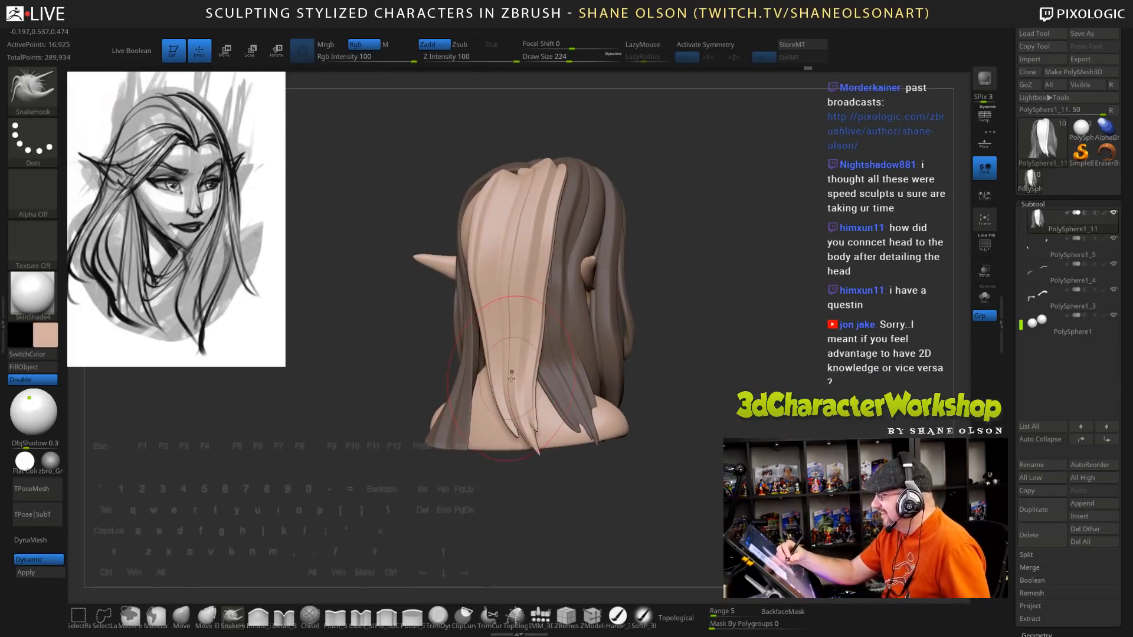
pyautogui.moveTo(528, 388); pyautogui.dragTo(537, 390)
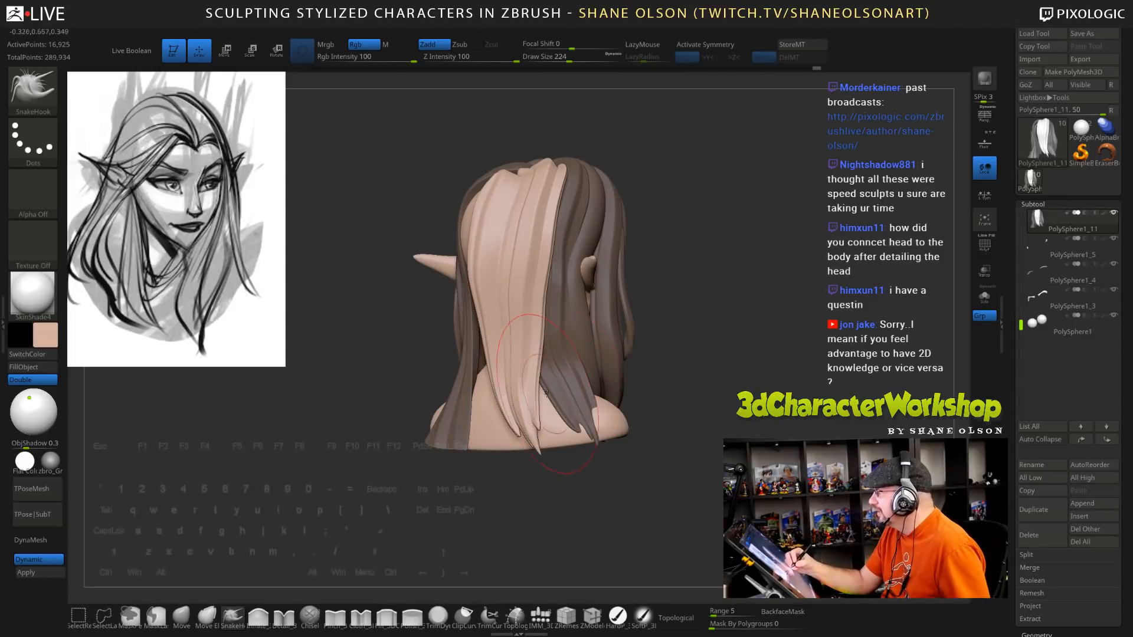
pyautogui.moveTo(664, 401); pyautogui.dragTo(703, 415)
pyautogui.moveTo(534, 411); pyautogui.dragTo(559, 418)
pyautogui.moveTo(512, 375); pyautogui.dragTo(504, 378)
pyautogui.moveTo(494, 320); pyautogui.dragTo(486, 322)
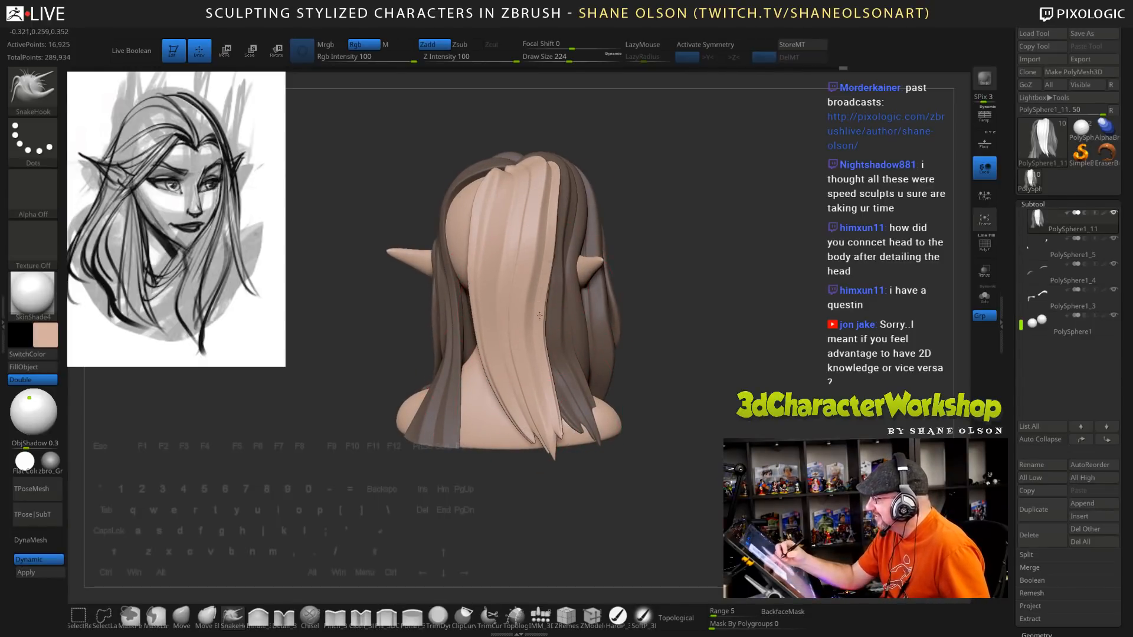
# Adjust the strand's side profile, hanging tips and upper edge in side and back views with SnakeHook at Draw Size 224
pyautogui.moveTo(653, 370); pyautogui.dragTo(472, 307)
pyautogui.moveTo(555, 367); pyautogui.dragTo(561, 366)
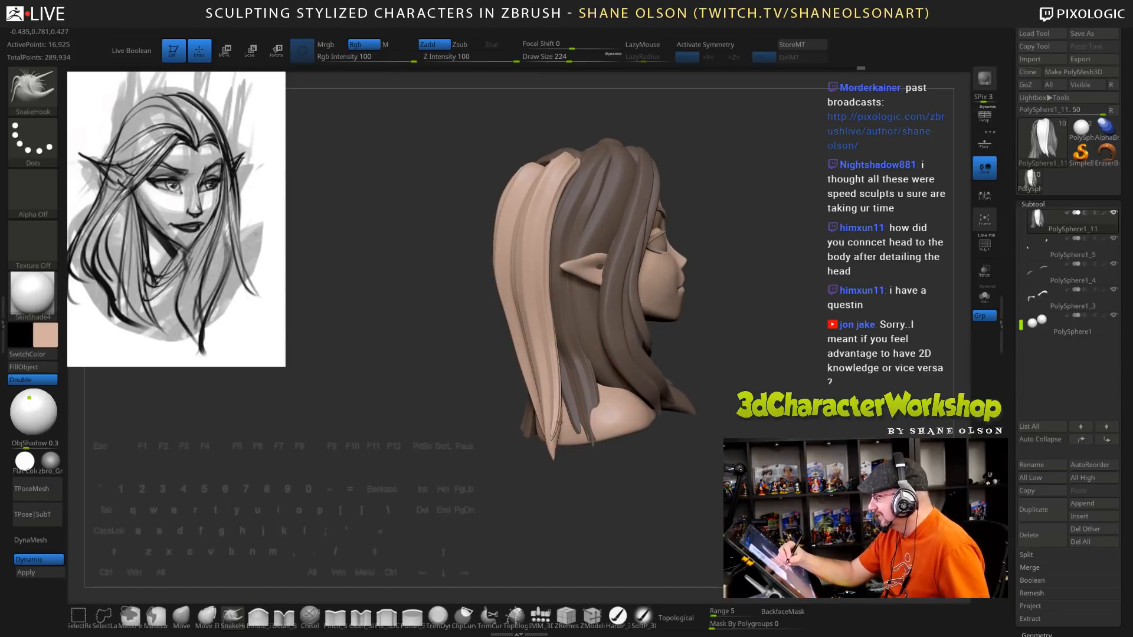
pyautogui.moveTo(548, 416); pyautogui.dragTo(553, 417)
pyautogui.moveTo(504, 288); pyautogui.dragTo(503, 288)
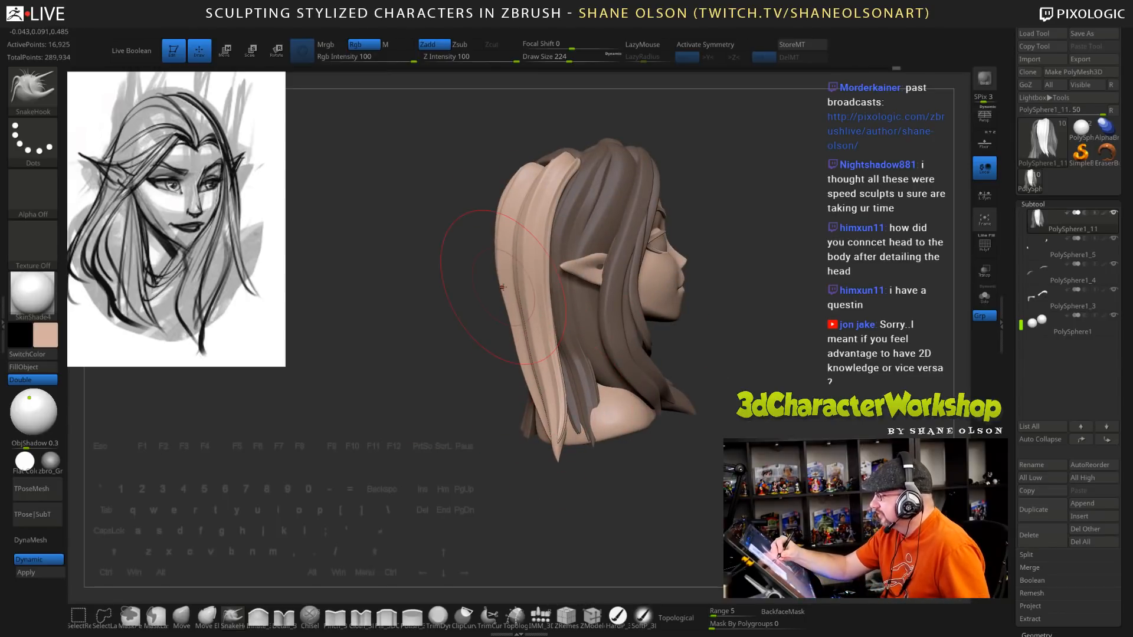
pyautogui.moveTo(710, 374); pyautogui.dragTo(684, 368)
pyautogui.moveTo(510, 342); pyautogui.dragTo(513, 343)
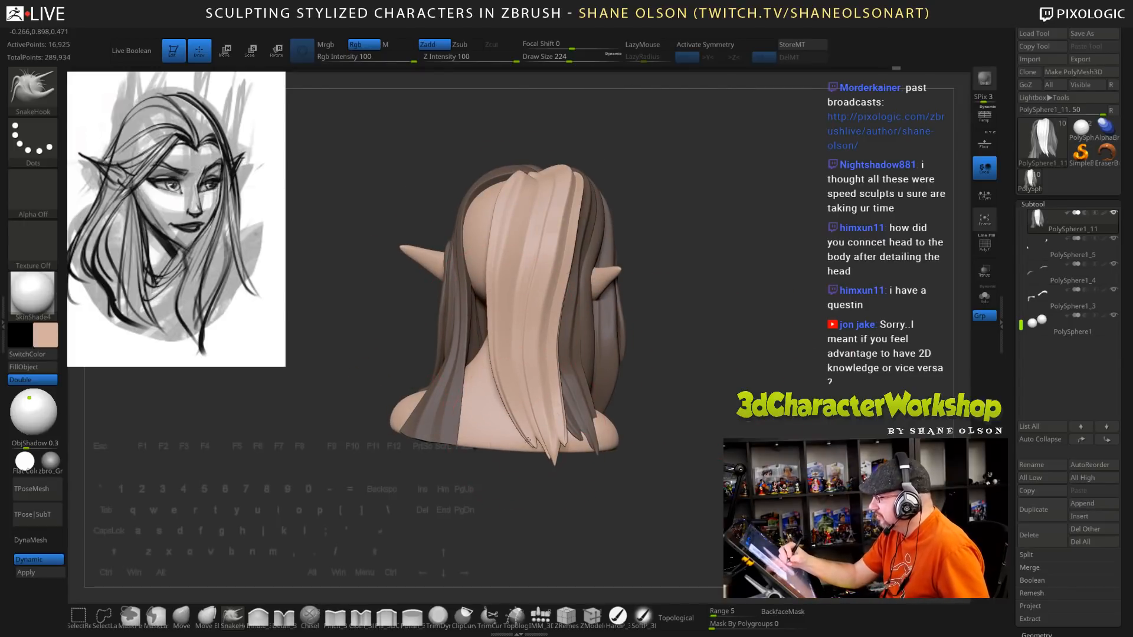
pyautogui.moveTo(529, 441); pyautogui.dragTo(523, 440)
pyautogui.moveTo(510, 226); pyautogui.dragTo(515, 223)
# Refine the strand's outer edge and its root on the crown with SnakeHook at Draw Size 162
pyautogui.moveTo(519, 109)
pyautogui.mouseDown()
pyautogui.moveTo(545, 172)
pyautogui.moveTo(561, 155)
pyautogui.mouseUp()
pyautogui.moveTo(694, 147)
pyautogui.mouseDown()
pyautogui.moveTo(702, 254)
pyautogui.moveTo(582, 154)
pyautogui.moveTo(580, 172)
pyautogui.mouseUp()
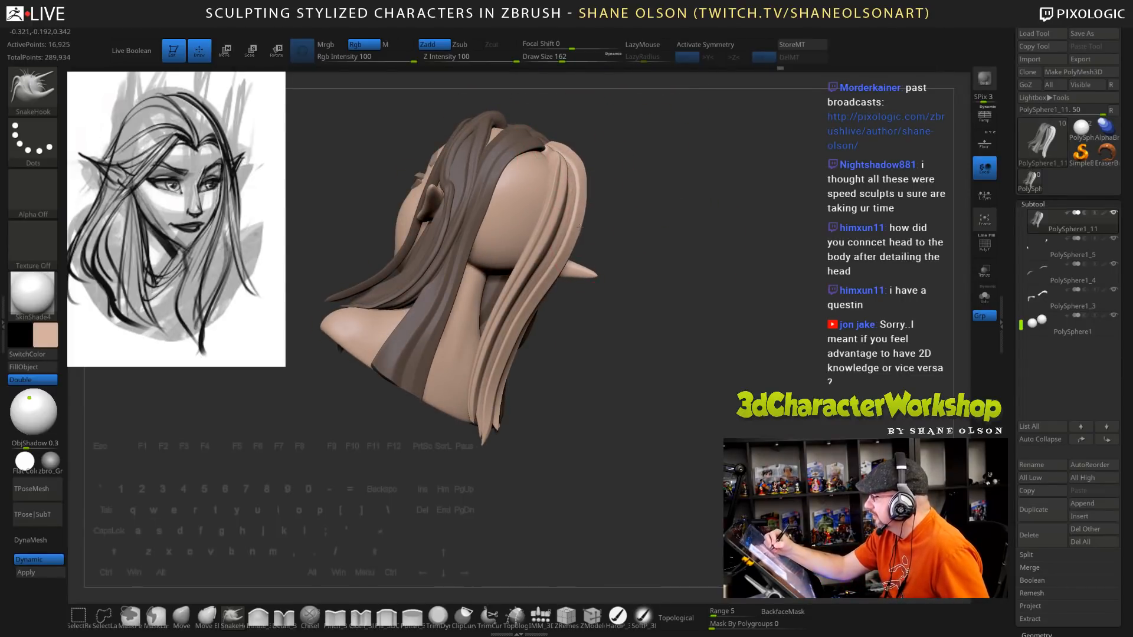
pyautogui.moveTo(671, 386)
pyautogui.mouseDown()
pyautogui.moveTo(608, 384)
pyautogui.moveTo(603, 369)
pyautogui.mouseUp()
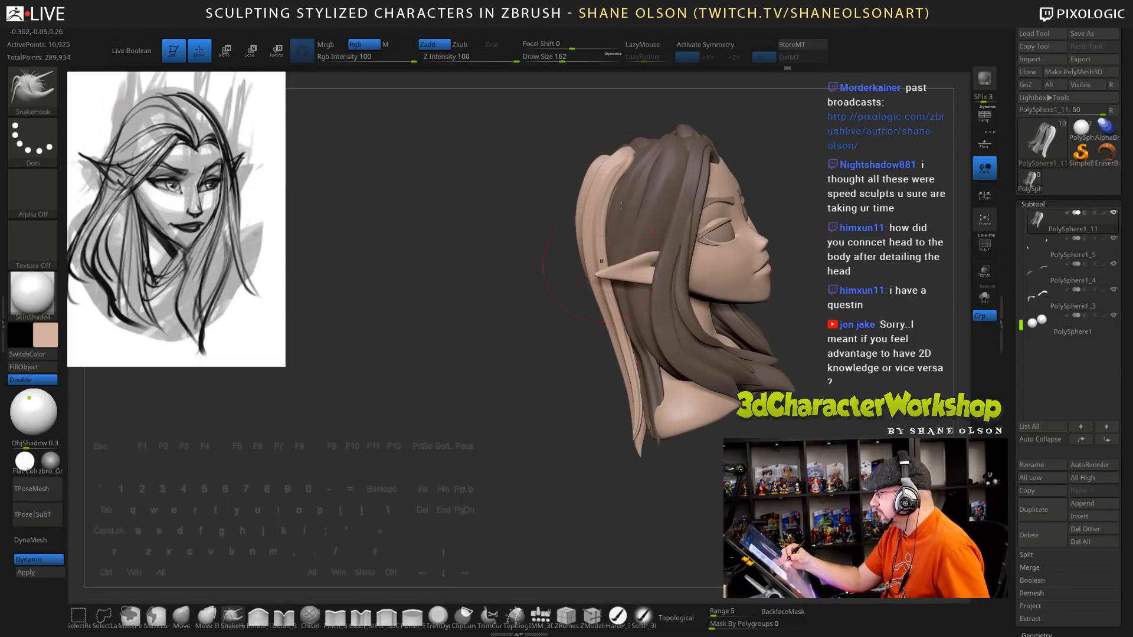
pyautogui.moveTo(650, 181)
pyautogui.mouseDown()
pyautogui.moveTo(637, 115)
pyautogui.moveTo(650, 109)
pyautogui.mouseUp()
pyautogui.moveTo(666, 68); pyautogui.dragTo(665, 95, button='right')
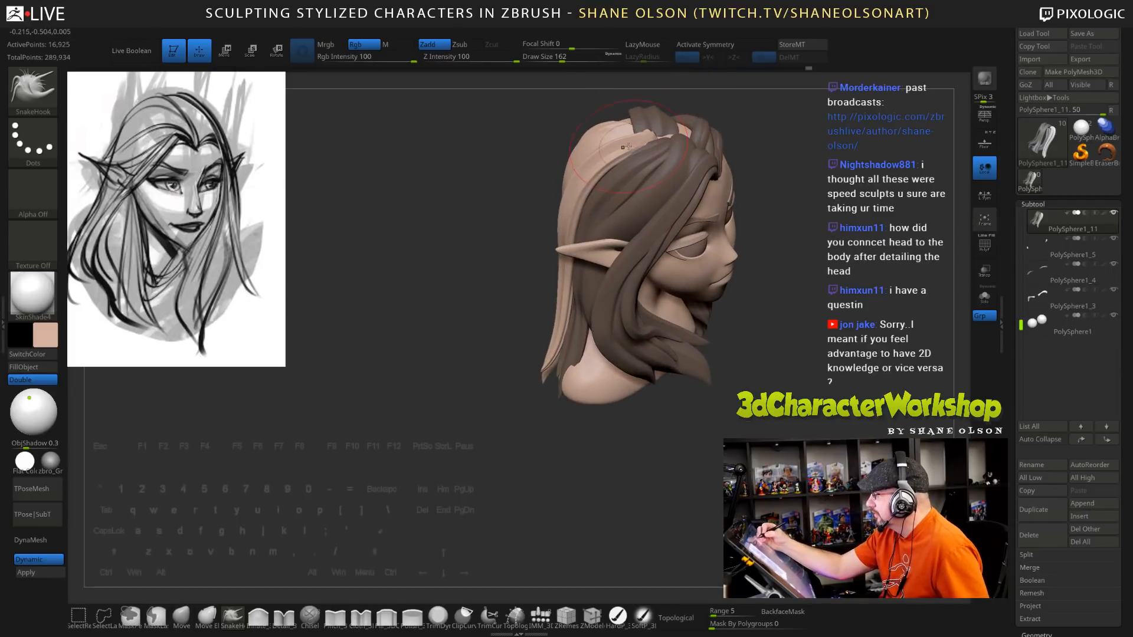
pyautogui.moveTo(627, 148); pyautogui.dragTo(619, 130)
# Fit the strand's upper curve to the crown and push its lower back inward with SnakeHook at Draw Size 219
pyautogui.press('s')
pyautogui.moveTo(569, 177); pyautogui.dragTo(584, 178)
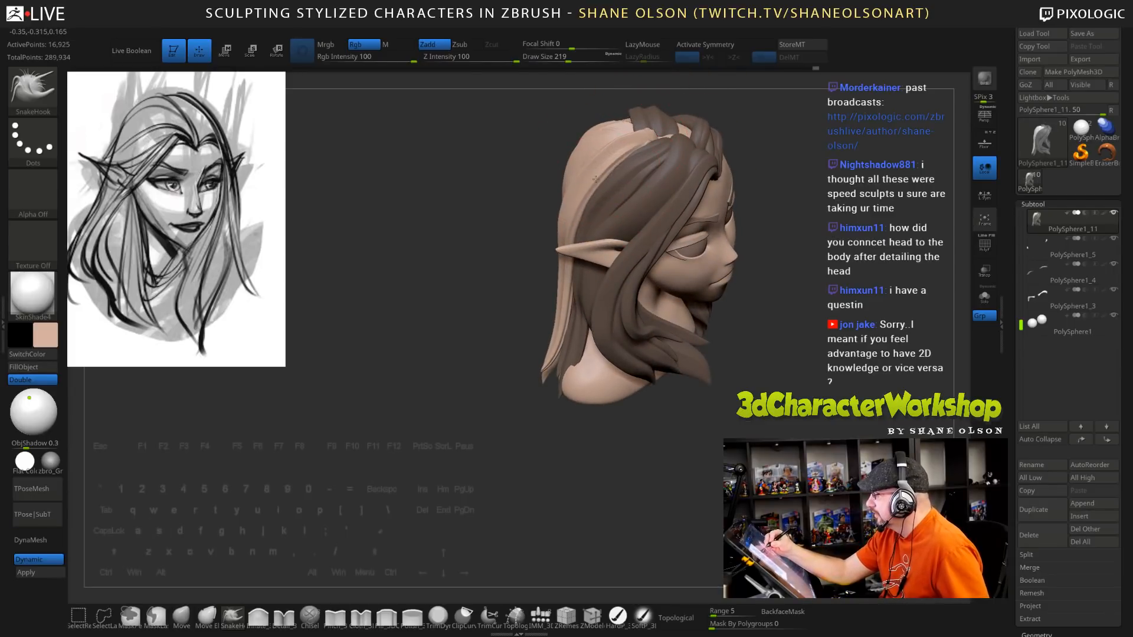
pyautogui.moveTo(586, 179); pyautogui.dragTo(631, 162, button='right')
pyautogui.moveTo(632, 161); pyautogui.dragTo(651, 182)
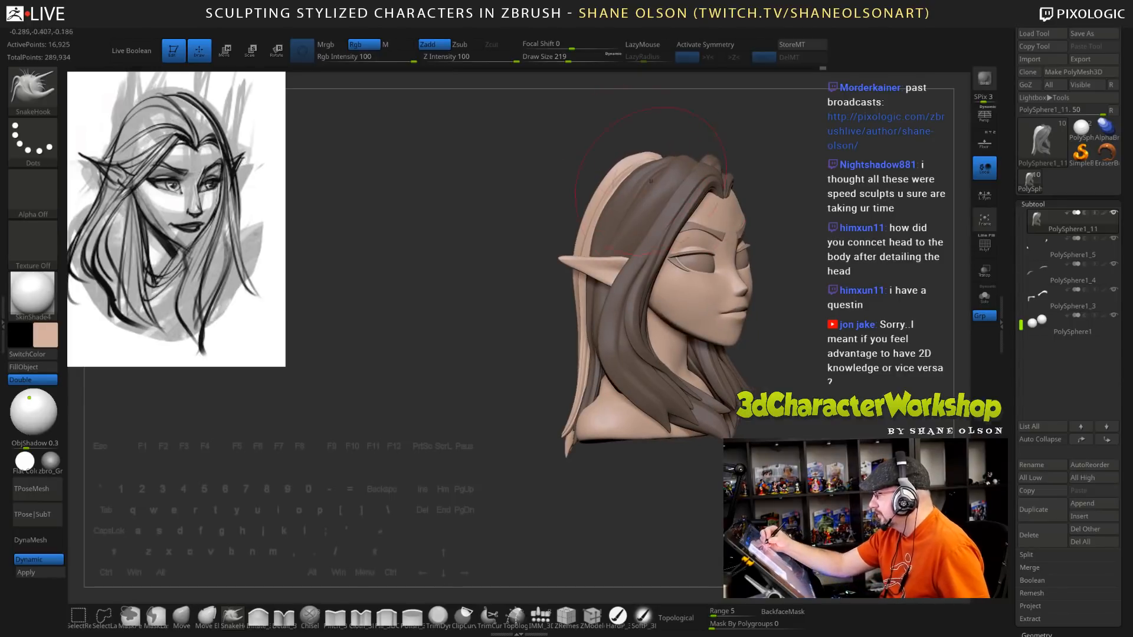
pyautogui.keyDown('alt'); pyautogui.moveTo(814, 431); pyautogui.dragTo(773, 447); pyautogui.keyUp('alt')
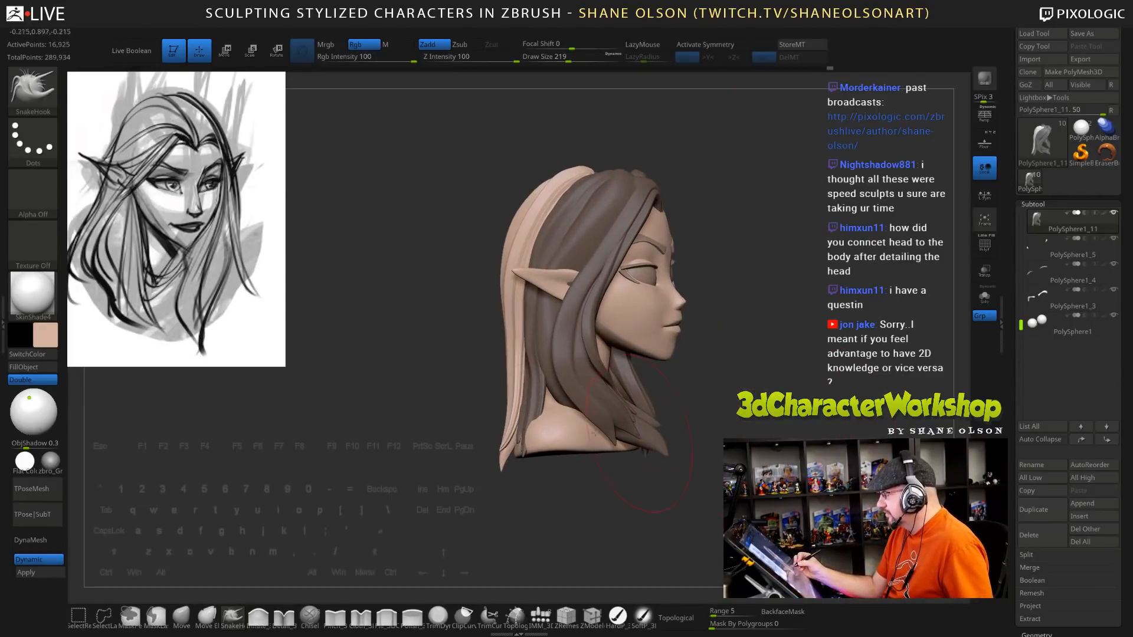
pyautogui.moveTo(515, 378); pyautogui.dragTo(528, 380)
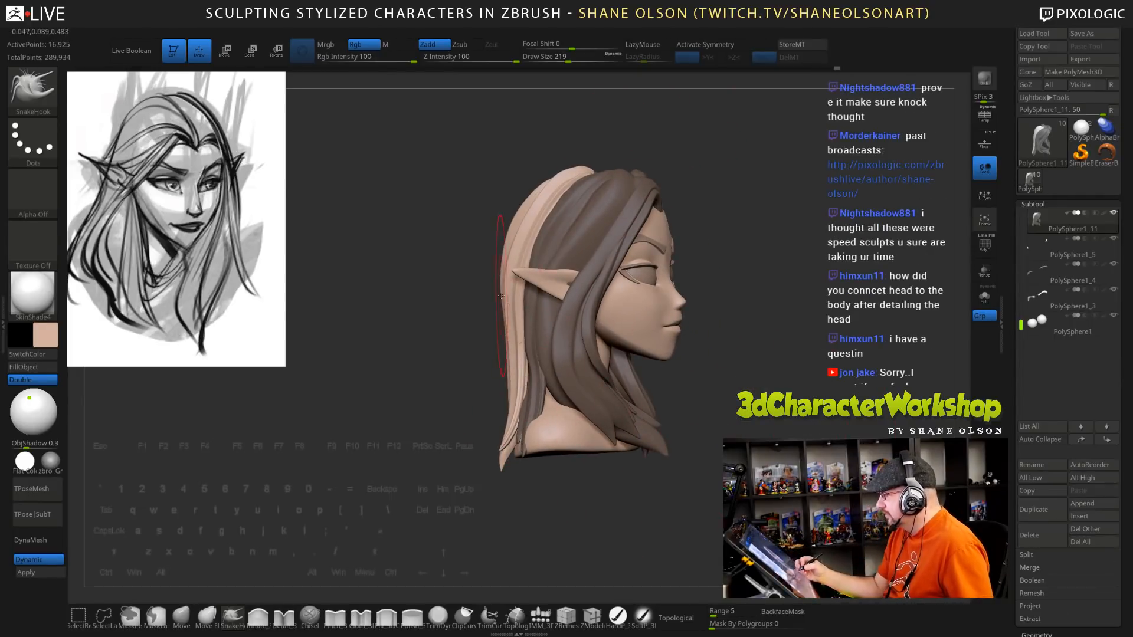
# Pull the strand's back contour in at Draw Size 265 and shift its lower length backward at Draw Size 198
pyautogui.press('s')
pyautogui.moveTo(501, 296); pyautogui.dragTo(513, 282)
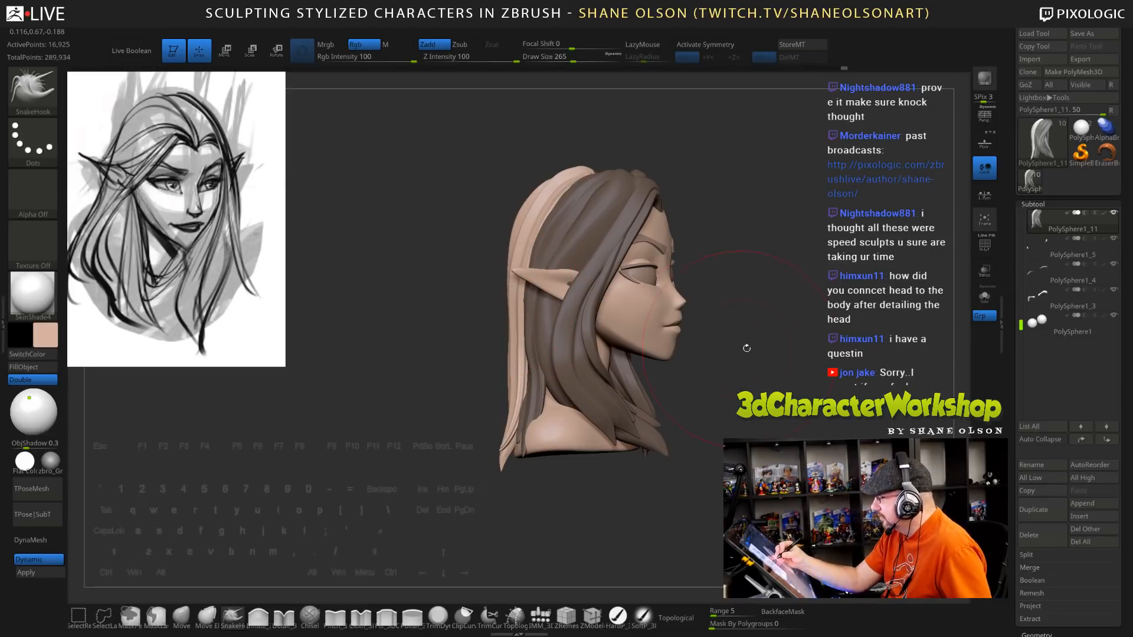
pyautogui.moveTo(746, 349); pyautogui.dragTo(765, 359)
pyautogui.moveTo(505, 284); pyautogui.dragTo(509, 286)
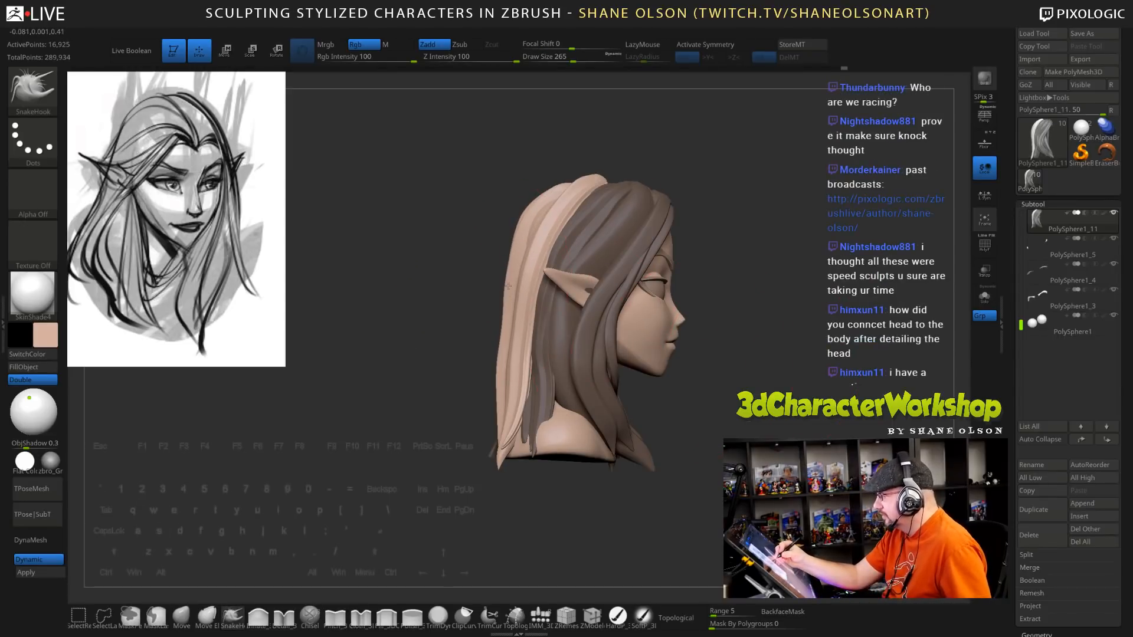
pyautogui.press('s')
pyautogui.moveTo(508, 371); pyautogui.dragTo(490, 370)
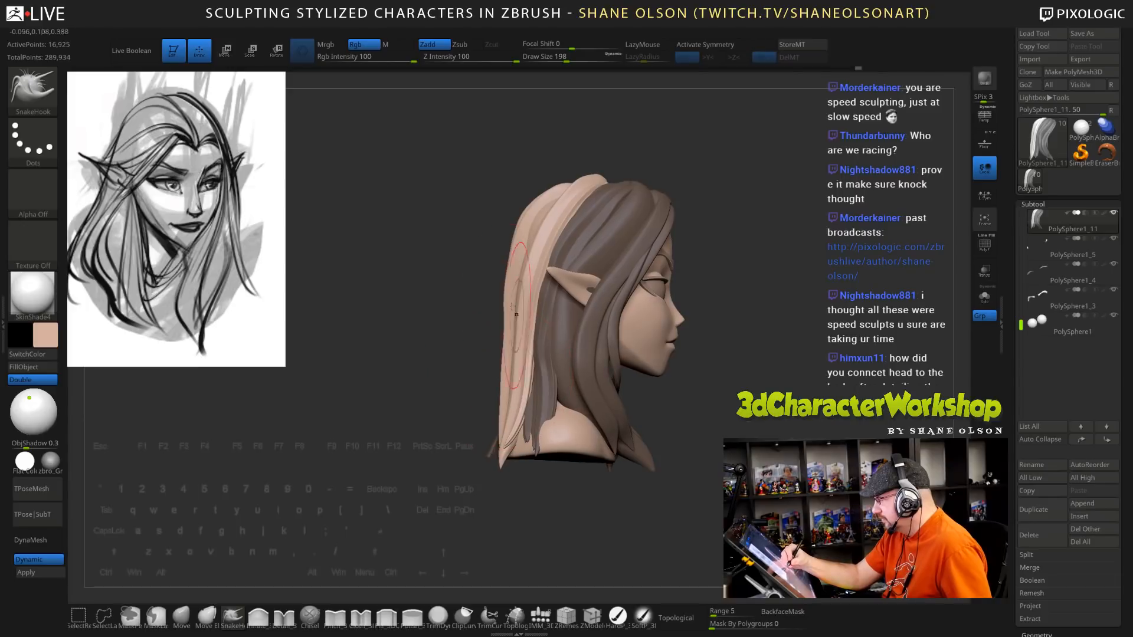
# Clear the mask from the surrounding hair and turn on Topological auto masking for the brush
pyautogui.moveTo(739, 376); pyautogui.dragTo(770, 393)
pyautogui.keyDown('alt'); pyautogui.moveTo(762, 384); pyautogui.dragTo(765, 388); pyautogui.keyUp('alt')
pyautogui.keyDown('alt'); pyautogui.moveTo(746, 323); pyautogui.dragTo(750, 339); pyautogui.keyUp('alt')
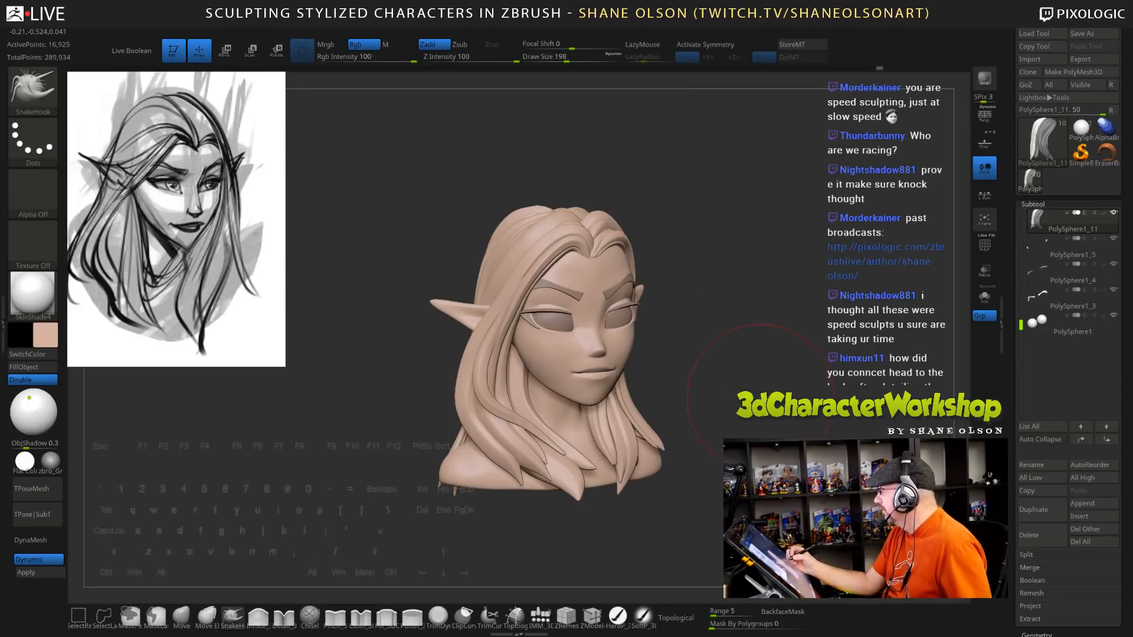
pyautogui.moveTo(761, 394)
pyautogui.mouseDown()
pyautogui.moveTo(698, 393)
pyautogui.moveTo(734, 423)
pyautogui.mouseUp()
pyautogui.click(679, 618)
pyautogui.keyDown('alt'); pyautogui.moveTo(731, 369); pyautogui.dragTo(747, 363); pyautogui.keyUp('alt')
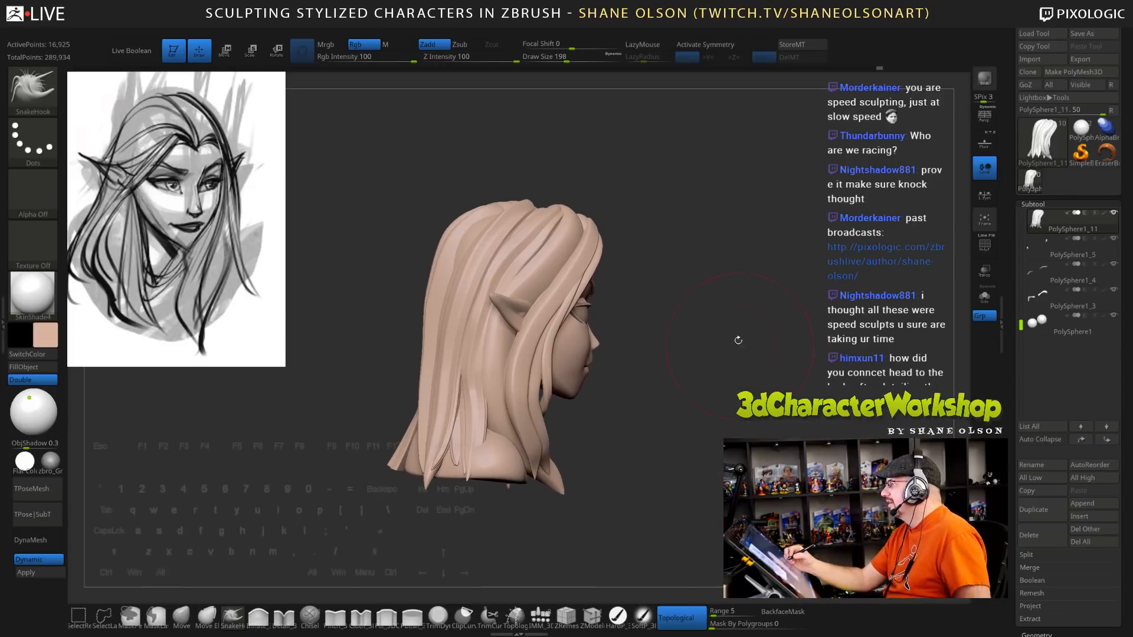
# Shape the hair silhouette over the crown and upper back of the head with SnakeHook at Draw Size 151
pyautogui.press('s')
pyautogui.moveTo(719, 286); pyautogui.dragTo(713, 289)
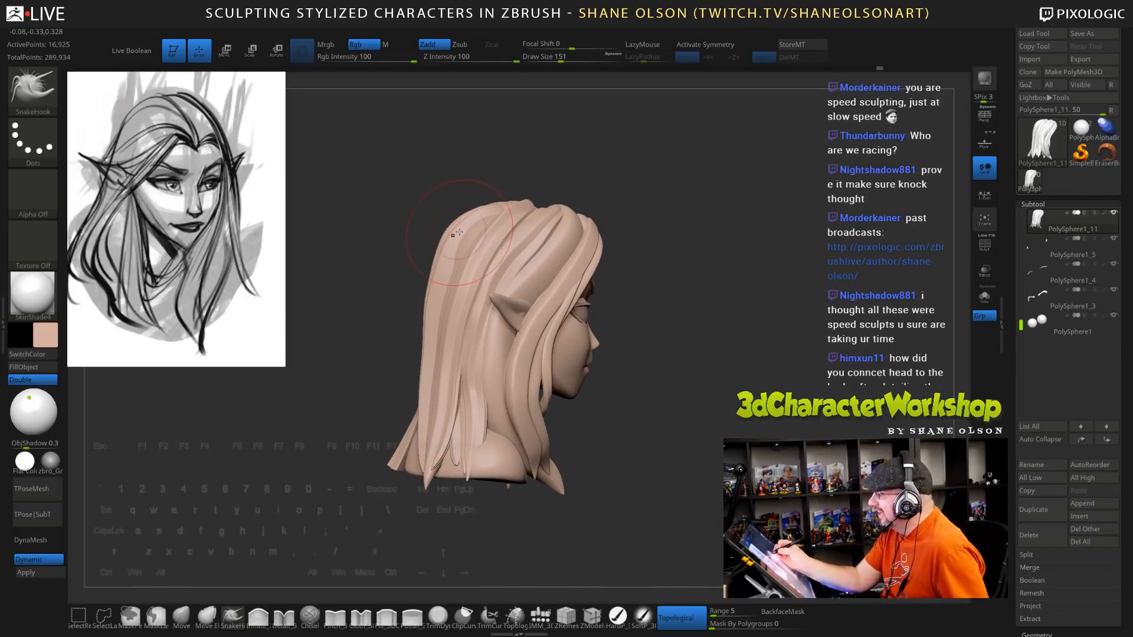
pyautogui.moveTo(531, 183); pyautogui.dragTo(472, 192)
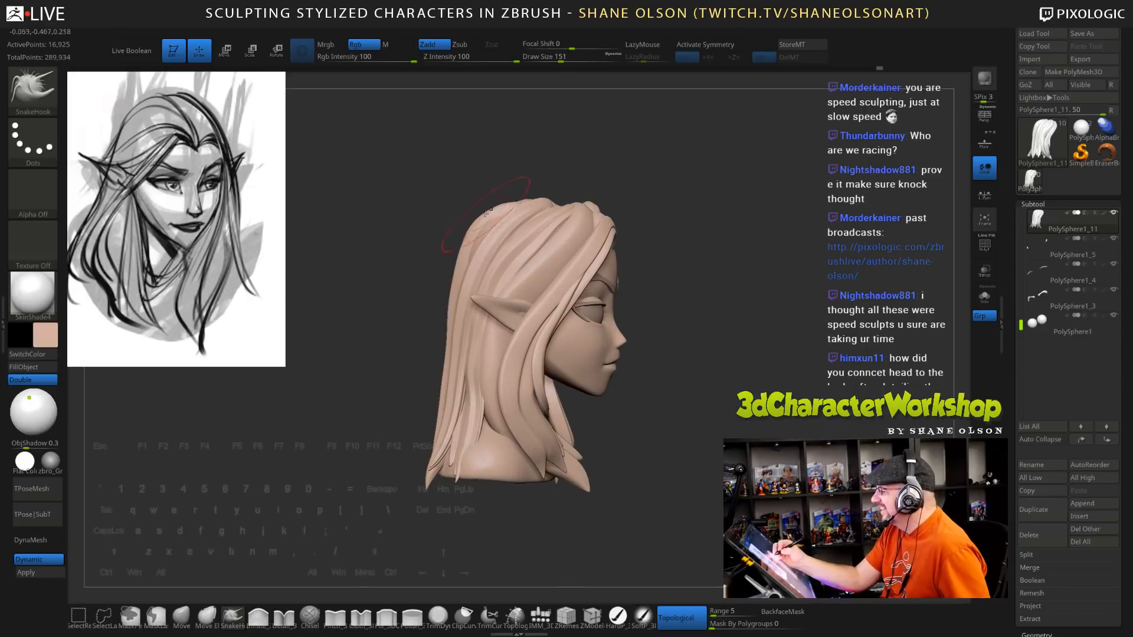
pyautogui.moveTo(413, 272); pyautogui.dragTo(536, 224)
pyautogui.moveTo(600, 261); pyautogui.dragTo(485, 222)
pyautogui.moveTo(514, 175); pyautogui.dragTo(494, 190)
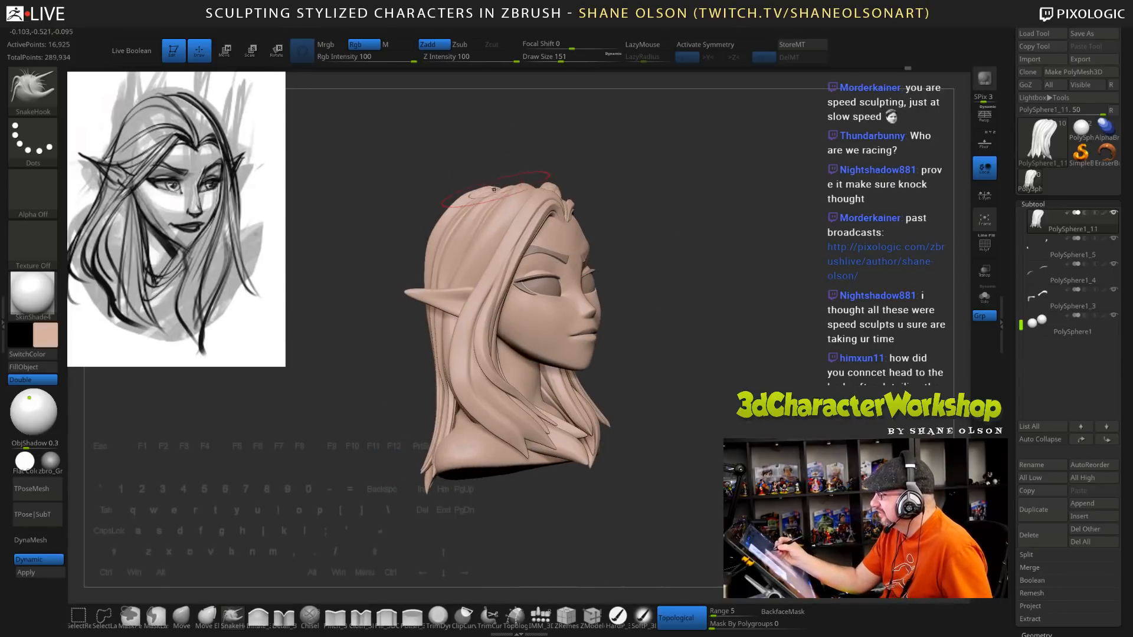
pyautogui.moveTo(483, 193)
pyautogui.mouseDown(button='right')
pyautogui.moveTo(469, 216)
pyautogui.moveTo(531, 218)
pyautogui.moveTo(602, 269)
pyautogui.moveTo(692, 375)
pyautogui.moveTo(704, 430)
pyautogui.moveTo(751, 324)
pyautogui.moveTo(731, 384)
pyautogui.mouseUp(button='right')
# Examine the bust's face and hair silhouette from front and three-quarter views against the reference sketch
pyautogui.press('shift')
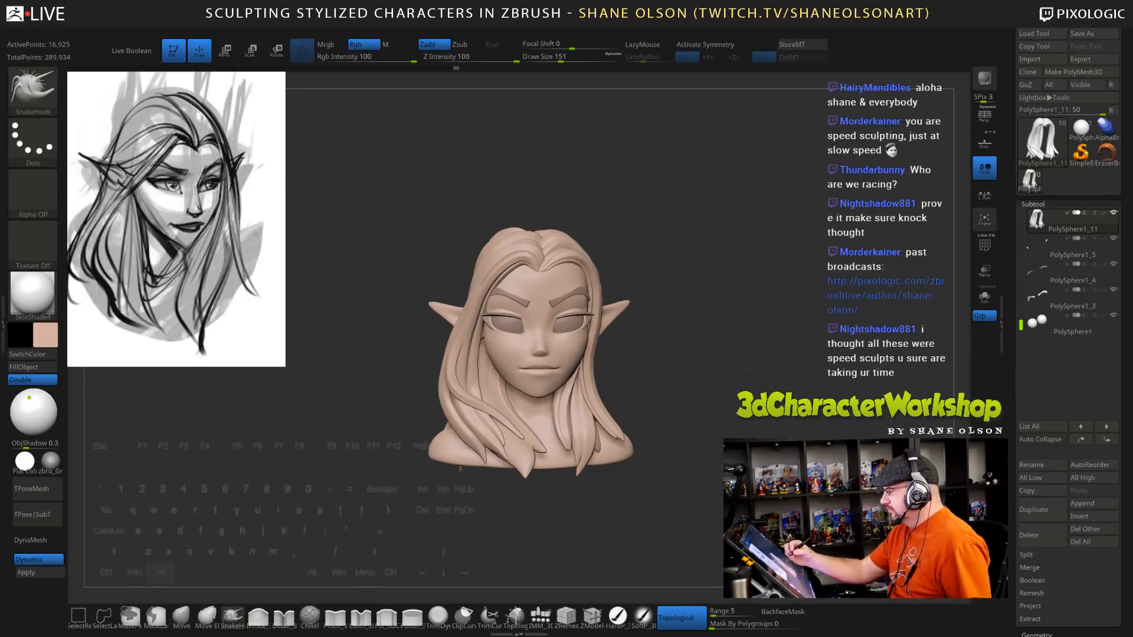
pyautogui.moveTo(747, 368)
pyautogui.keyDown('alt'); pyautogui.mouseDown()
pyautogui.moveTo(758, 325)
pyautogui.moveTo(780, 376)
pyautogui.mouseUp(); pyautogui.keyUp('alt')
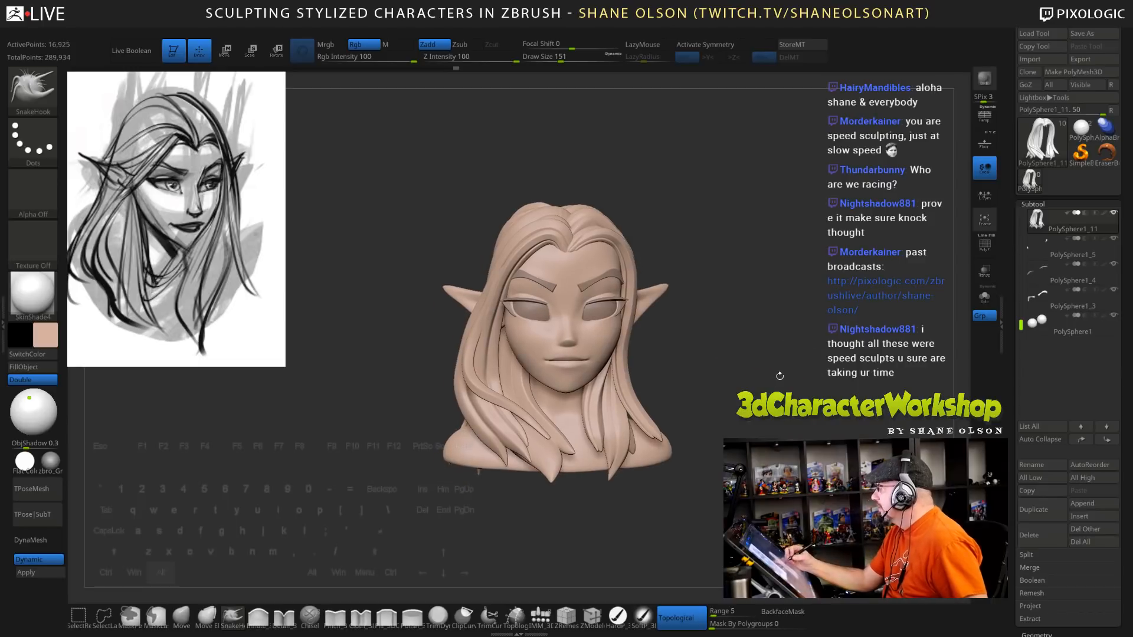
pyautogui.moveTo(693, 344)
pyautogui.mouseDown()
pyautogui.moveTo(724, 414)
pyautogui.moveTo(718, 348)
pyautogui.moveTo(650, 248)
pyautogui.mouseUp()
pyautogui.moveTo(718, 273); pyautogui.dragTo(716, 270)
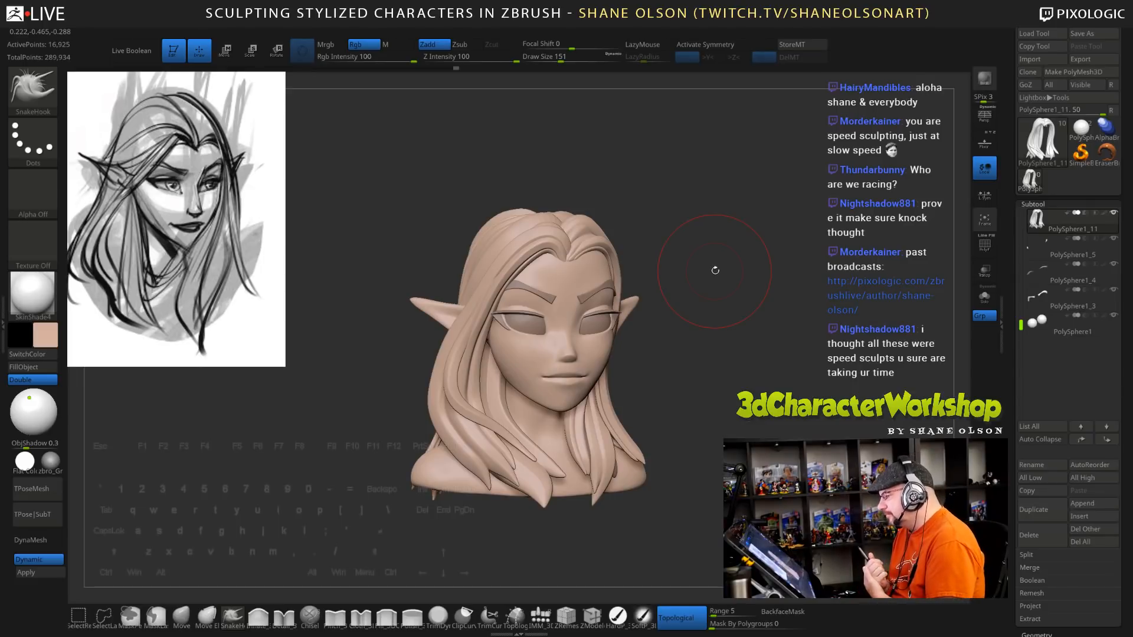
pyautogui.moveTo(695, 356)
pyautogui.mouseDown()
pyautogui.moveTo(709, 453)
pyautogui.moveTo(756, 419)
pyautogui.moveTo(778, 432)
pyautogui.moveTo(740, 446)
pyautogui.moveTo(737, 407)
pyautogui.moveTo(746, 423)
pyautogui.moveTo(728, 424)
pyautogui.mouseUp()
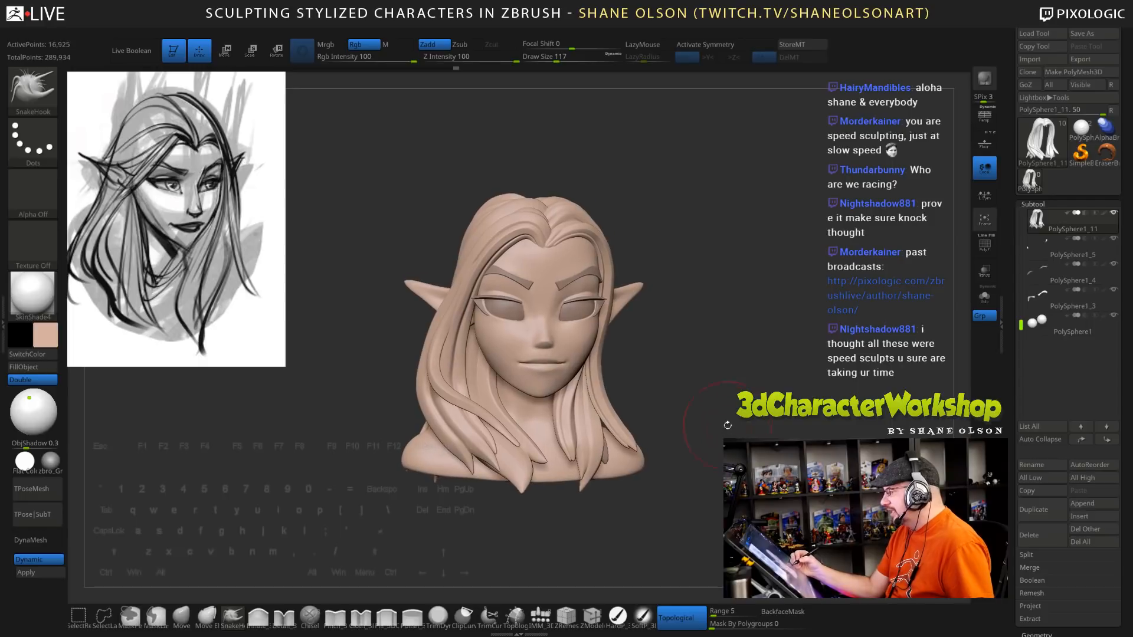
pyautogui.moveTo(725, 377)
pyautogui.mouseDown()
pyautogui.moveTo(732, 357)
pyautogui.moveTo(721, 409)
pyautogui.mouseUp()
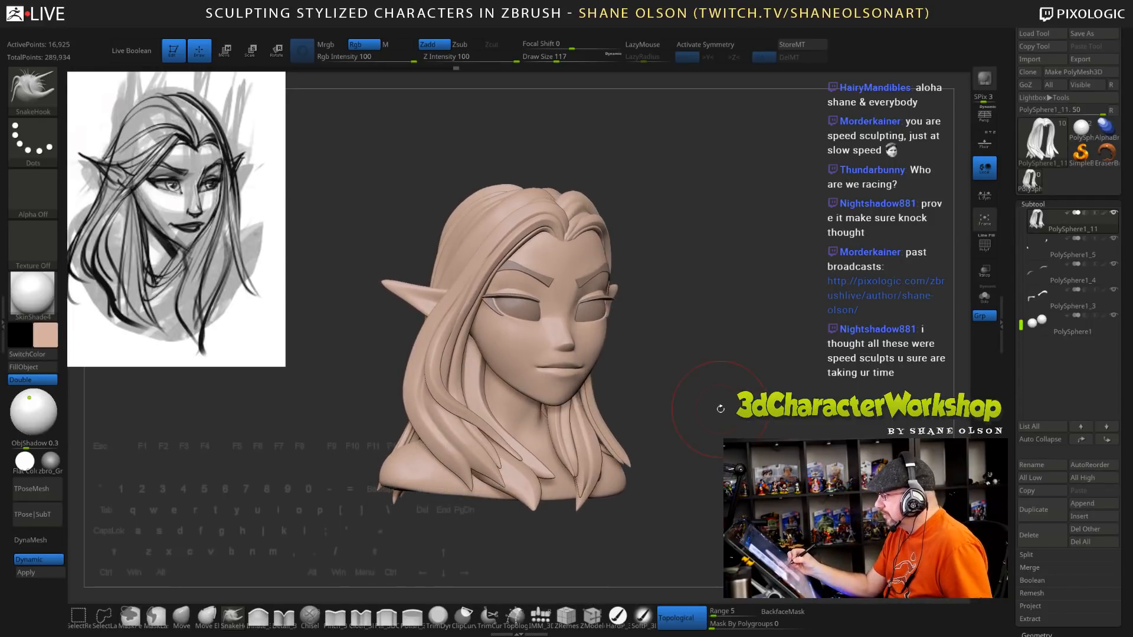
pyautogui.moveTo(723, 458); pyautogui.dragTo(730, 475)
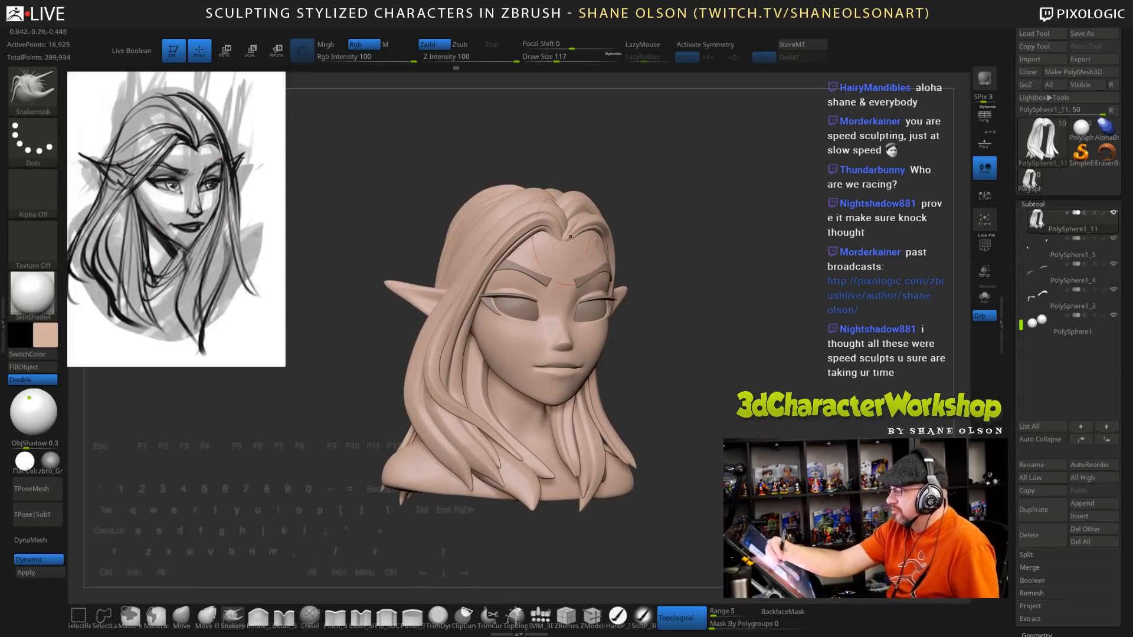
pyautogui.moveTo(752, 352); pyautogui.dragTo(758, 391)
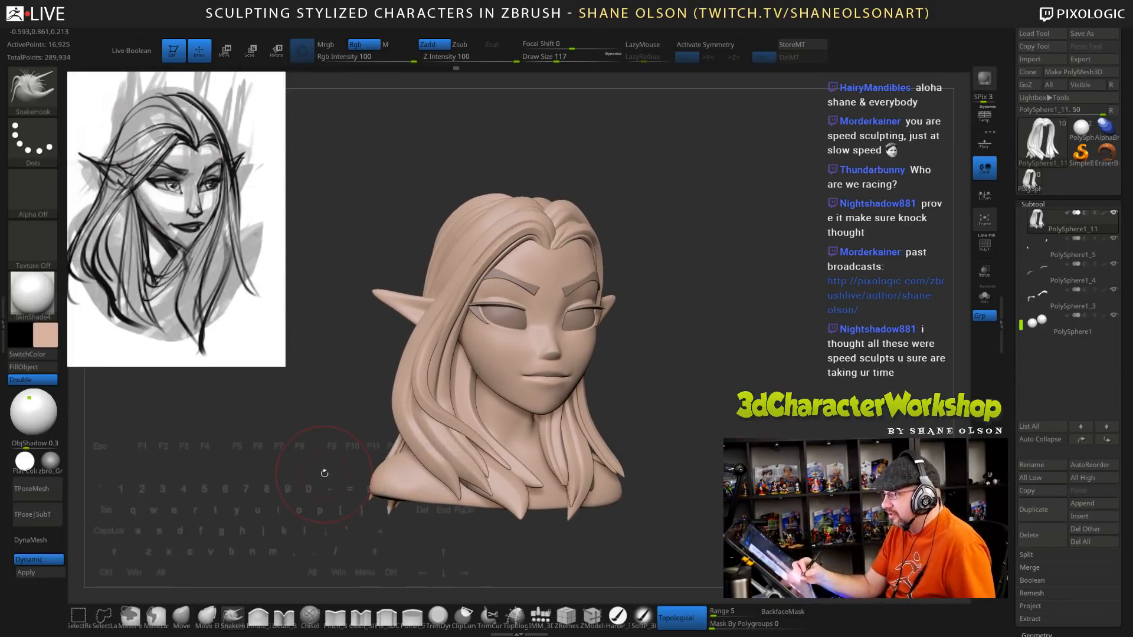
pyautogui.moveTo(325, 471); pyautogui.dragTo(290, 472)
# Set the current colour to a muted orange-brown for painting the hair
pyautogui.click(45, 336)
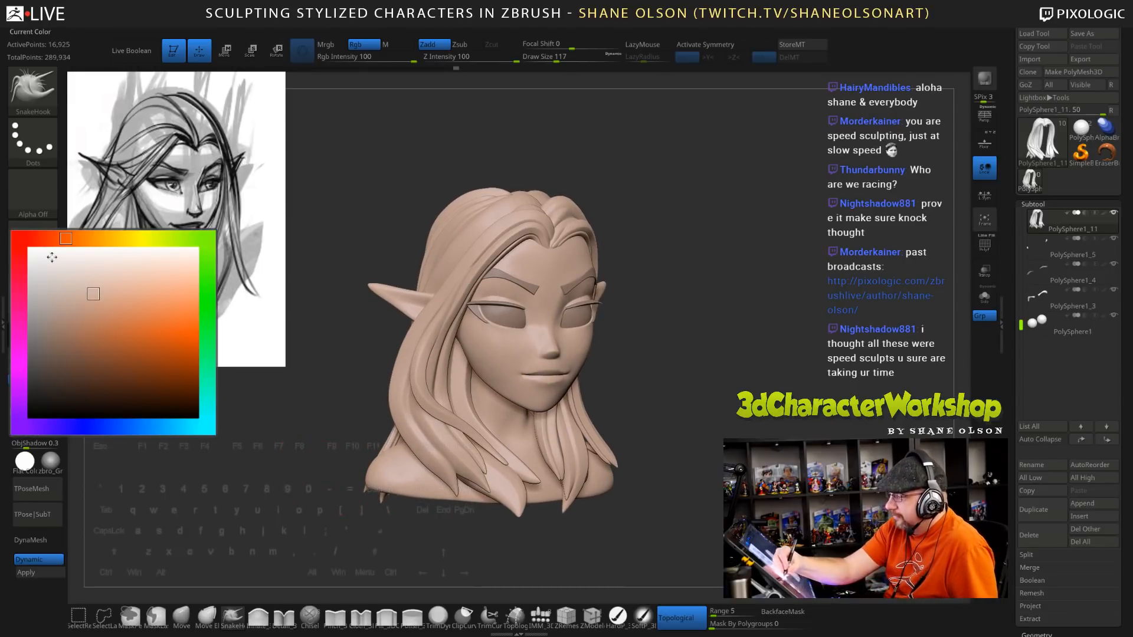
pyautogui.click(111, 312)
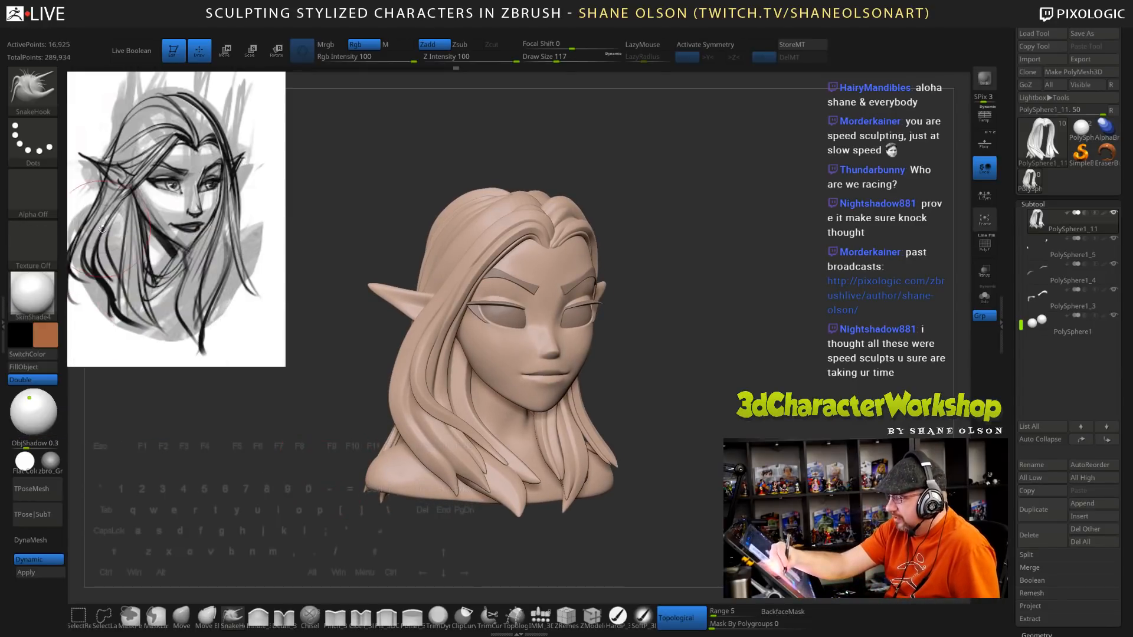
pyautogui.click(46, 334)
pyautogui.click(102, 355)
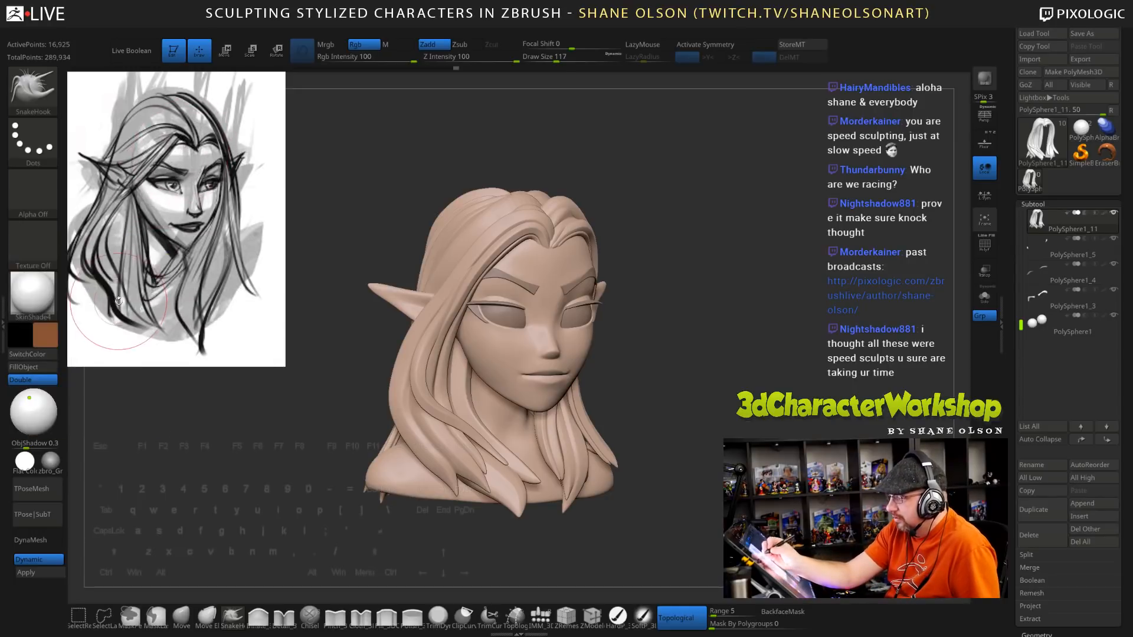
pyautogui.click(45, 335)
pyautogui.click(91, 341)
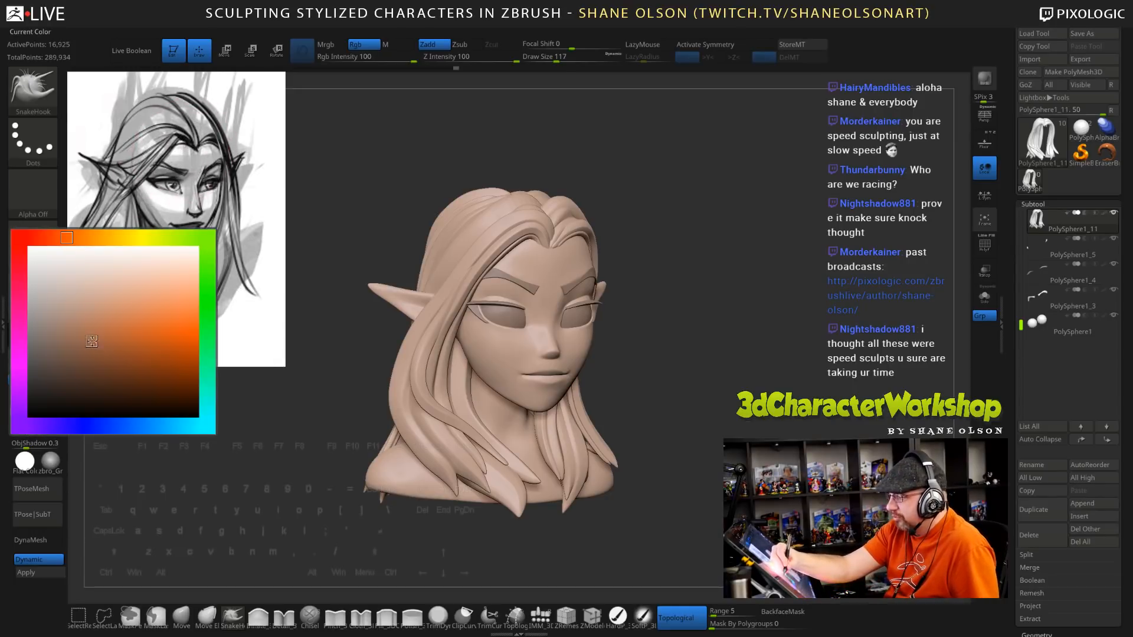
pyautogui.click(73, 237)
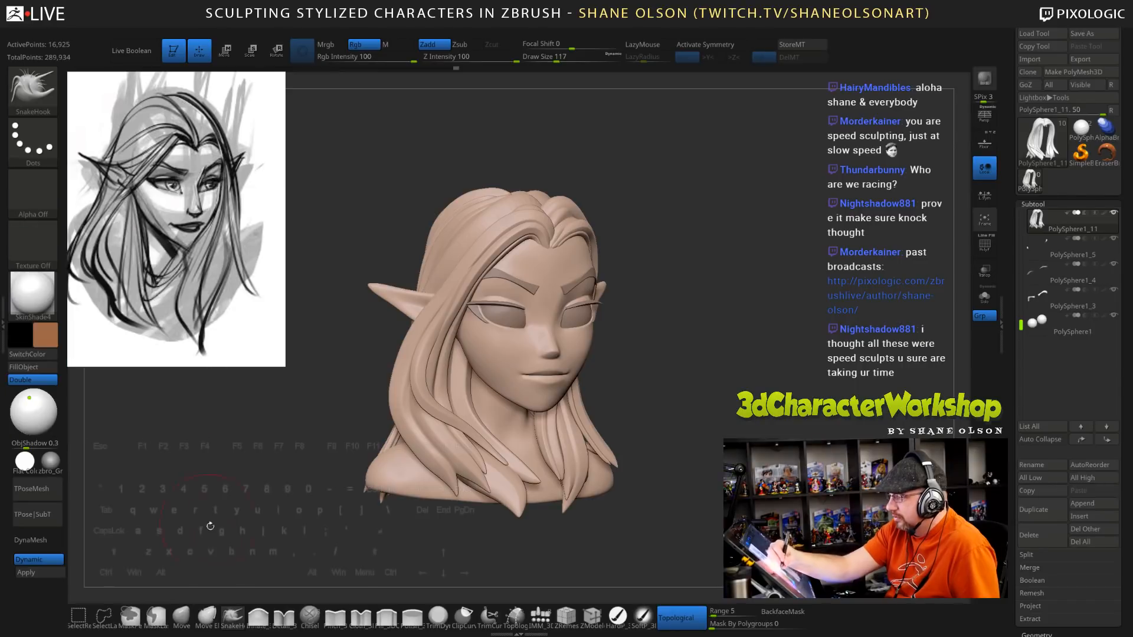
# Fill the hair with the muted orange-brown colour
pyautogui.click(47, 334)
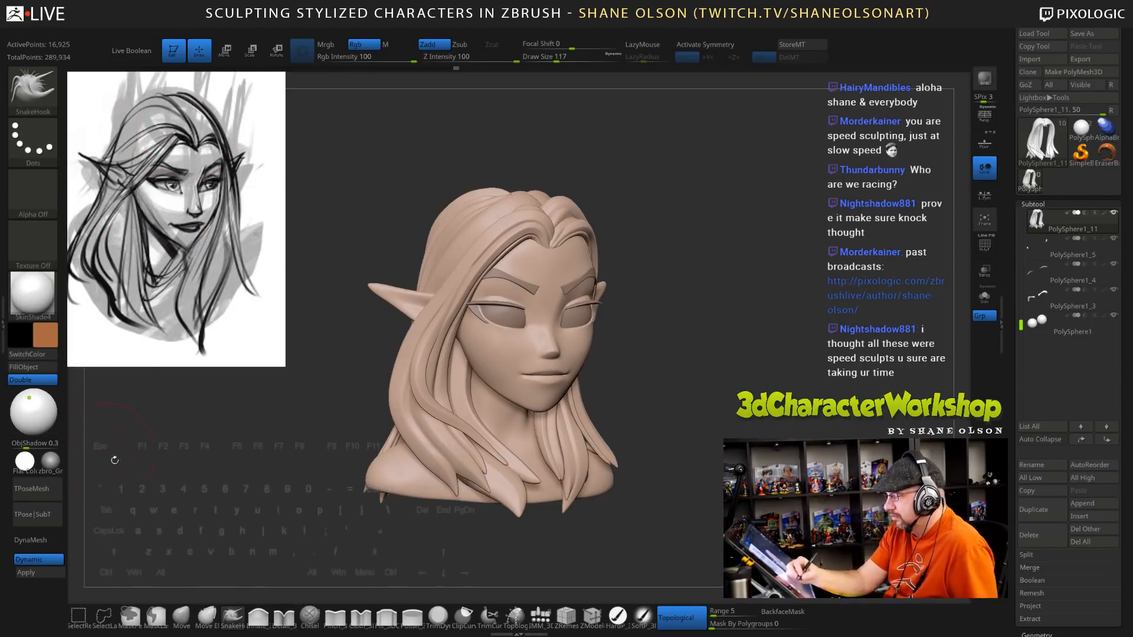
pyautogui.click(45, 368)
pyautogui.moveTo(679, 421)
pyautogui.mouseDown()
pyautogui.moveTo(643, 425)
pyautogui.moveTo(736, 417)
pyautogui.moveTo(745, 387)
pyautogui.moveTo(717, 396)
pyautogui.moveTo(729, 406)
pyautogui.mouseUp()
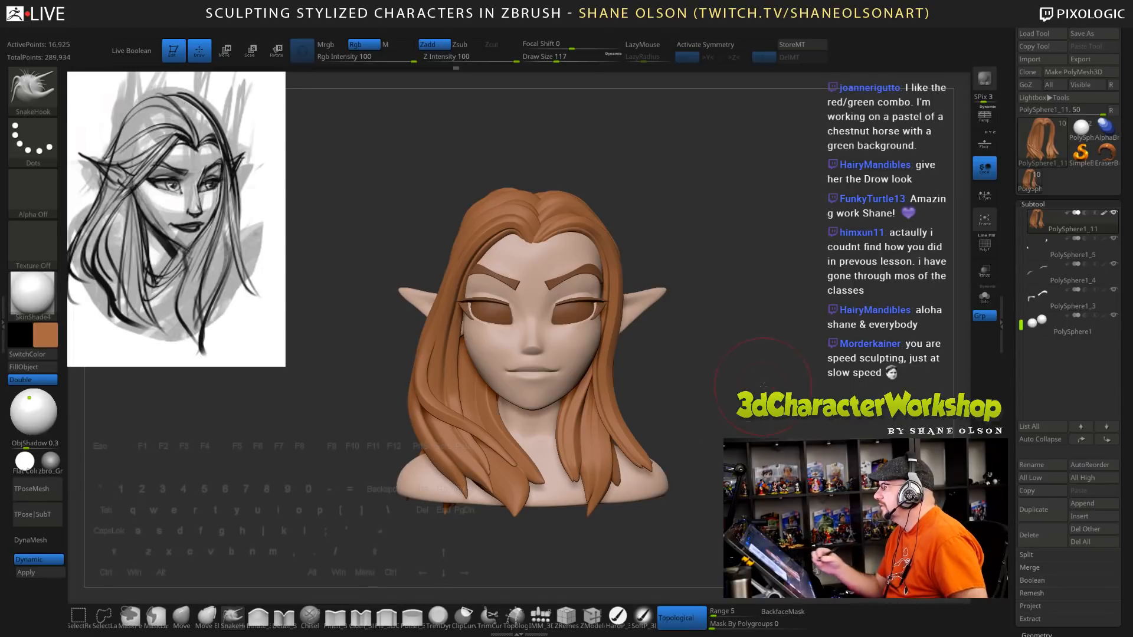
# Examine the coloured hair from front and three-quarter views against the reference sketch
pyautogui.moveTo(763, 387)
pyautogui.mouseDown()
pyautogui.moveTo(748, 341)
pyautogui.moveTo(763, 366)
pyautogui.moveTo(775, 361)
pyautogui.mouseUp()
pyautogui.press('s')
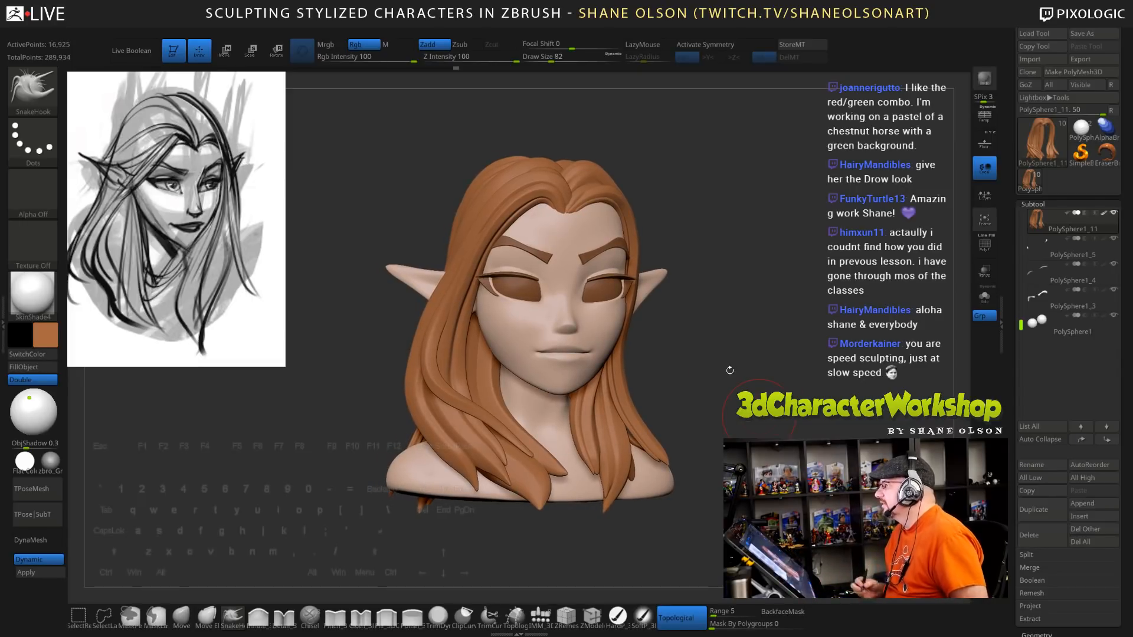
pyautogui.moveTo(730, 370); pyautogui.dragTo(730, 355)
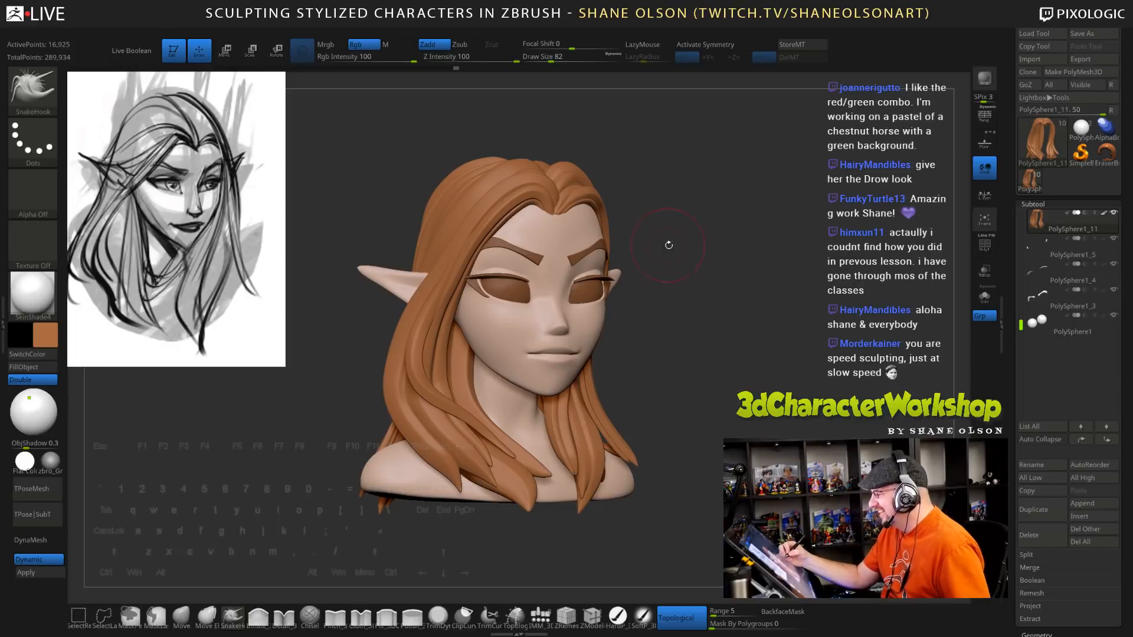
pyautogui.moveTo(718, 298)
pyautogui.mouseDown()
pyautogui.moveTo(730, 351)
pyautogui.moveTo(715, 353)
pyautogui.moveTo(735, 384)
pyautogui.moveTo(723, 396)
pyautogui.mouseUp()
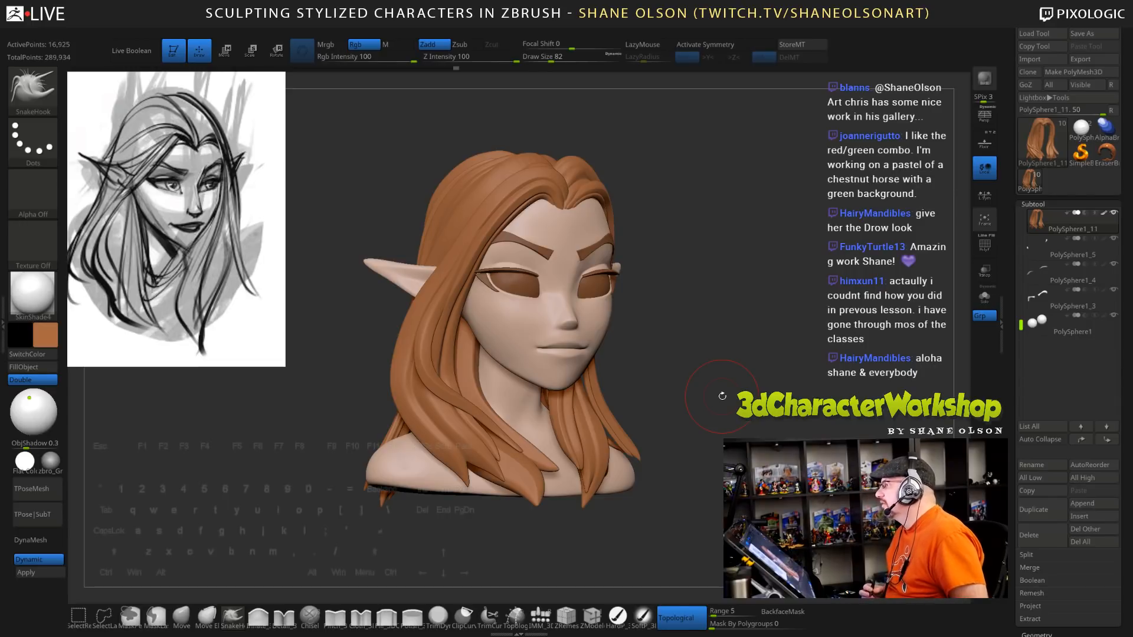
pyautogui.moveTo(732, 335)
pyautogui.mouseDown()
pyautogui.moveTo(736, 321)
pyautogui.moveTo(747, 390)
pyautogui.mouseUp()
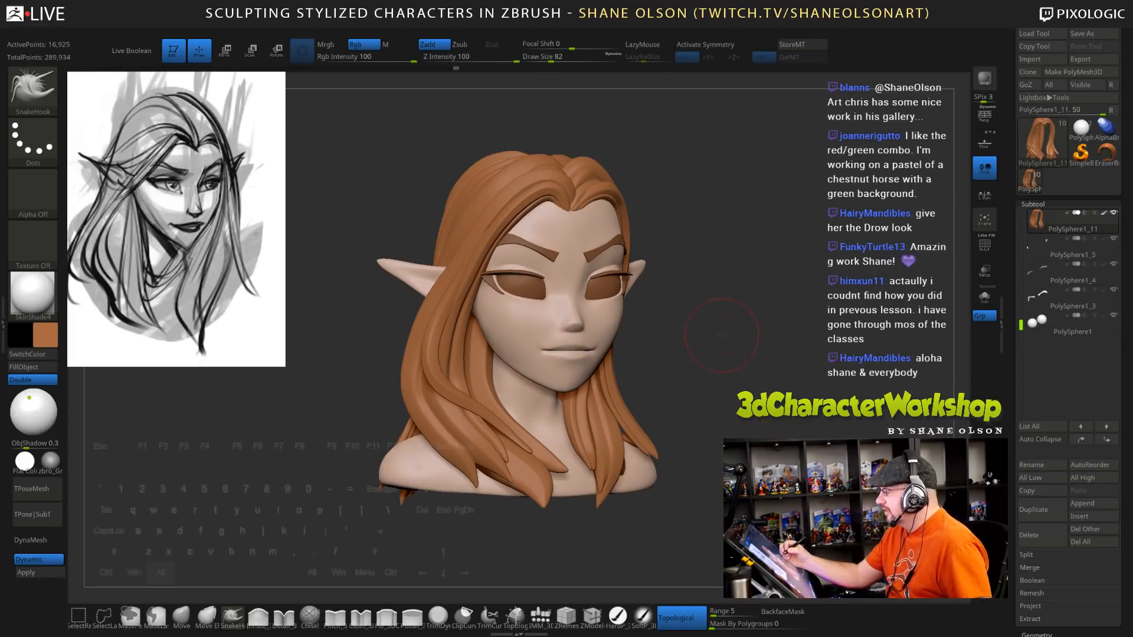
pyautogui.moveTo(745, 437); pyautogui.dragTo(721, 348)
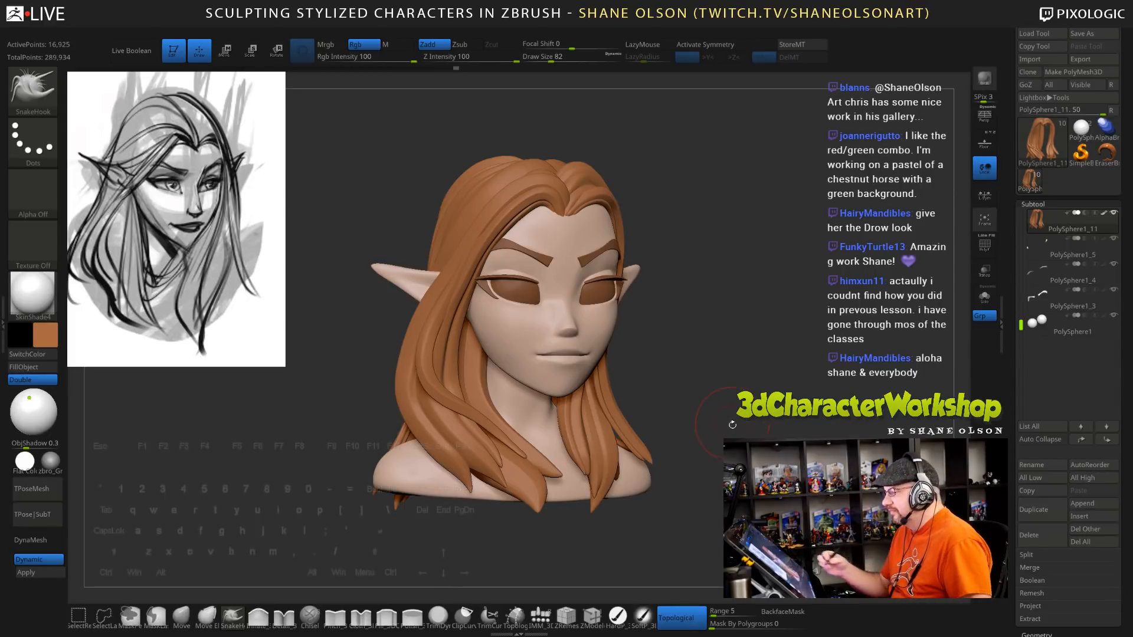
pyautogui.moveTo(732, 424); pyautogui.dragTo(685, 416)
pyautogui.moveTo(726, 331); pyautogui.dragTo(738, 378)
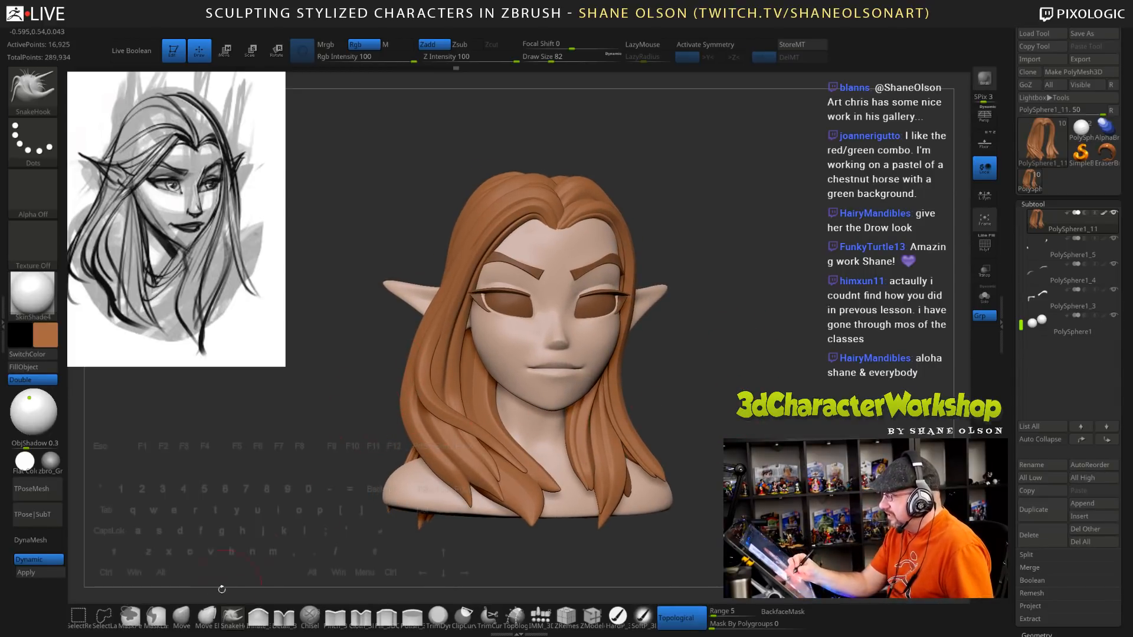
# Reshape the hair outline beside the elf's left cheek with the Move brush at Draw Size 162
pyautogui.click(181, 617)
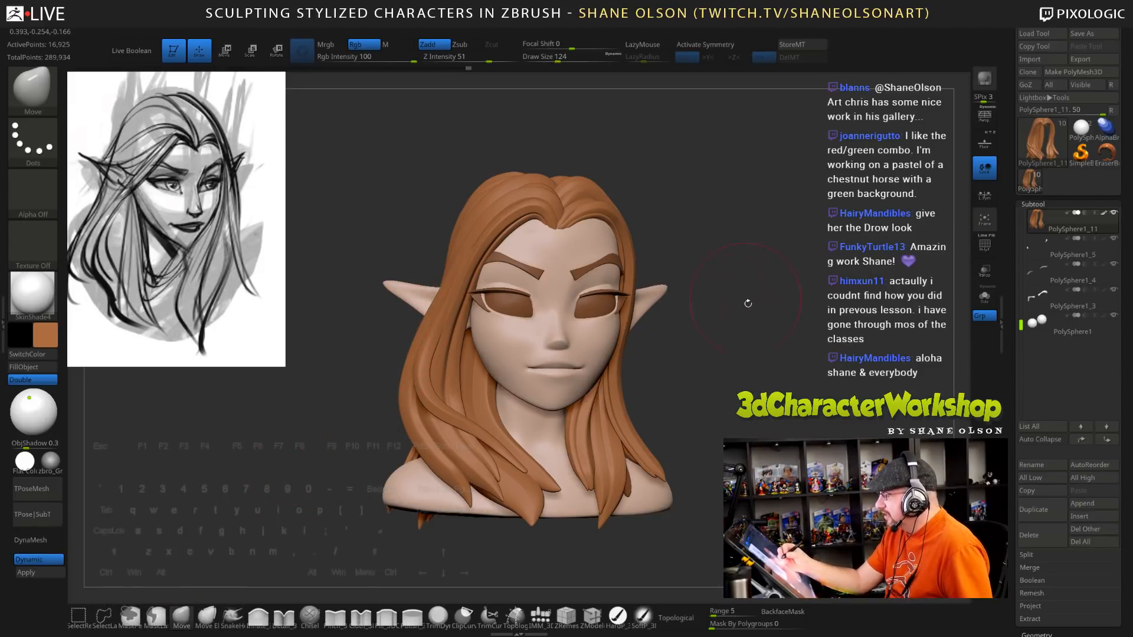
pyautogui.moveTo(762, 340)
pyautogui.mouseDown()
pyautogui.moveTo(727, 369)
pyautogui.moveTo(737, 377)
pyautogui.mouseUp()
pyautogui.press('s')
pyautogui.click(725, 341)
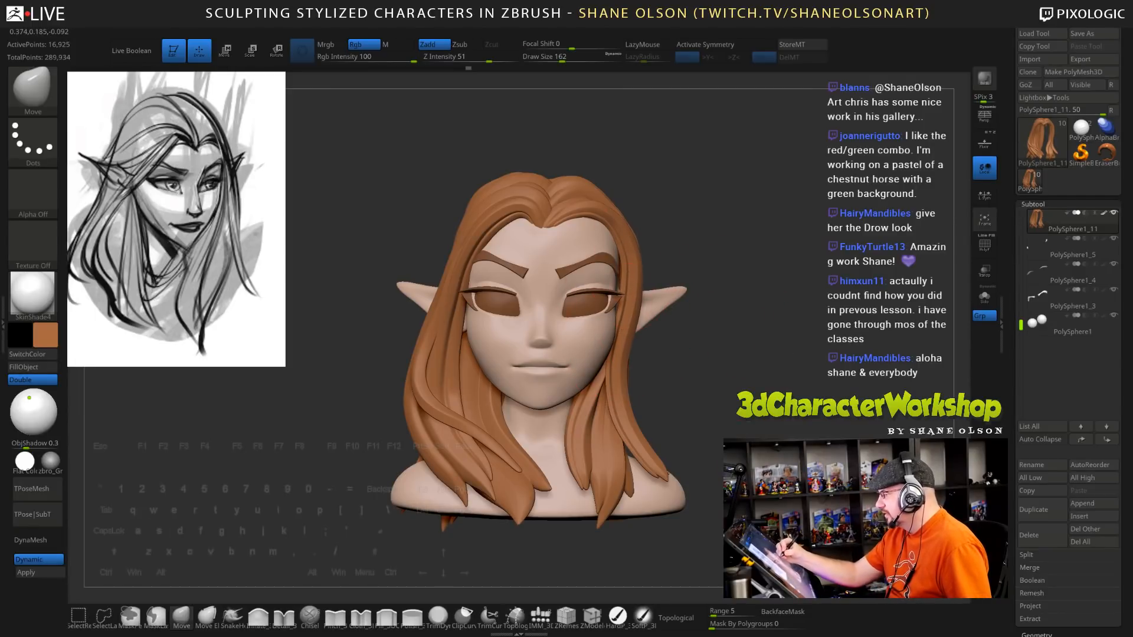
pyautogui.moveTo(632, 330); pyautogui.dragTo(625, 334)
pyautogui.keyDown('shift'); pyautogui.moveTo(741, 428); pyautogui.dragTo(755, 444); pyautogui.keyUp('shift')
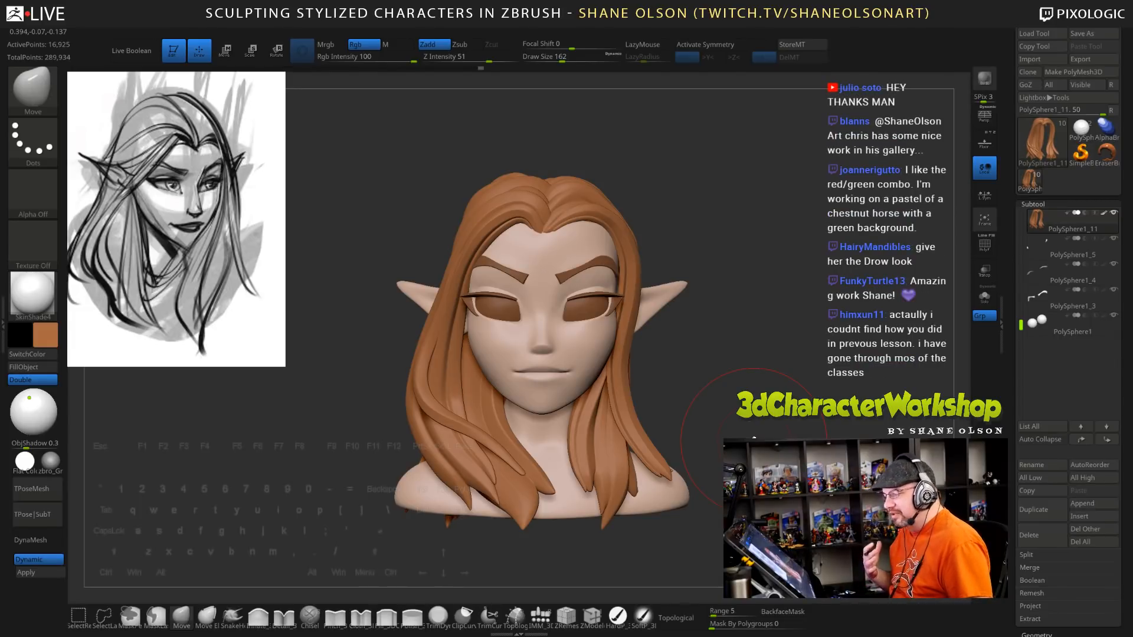
# Nudge the long hair strands on the elf's right side with the Move brush at Draw Size 206
pyautogui.press('s')
pyautogui.moveTo(696, 371); pyautogui.dragTo(700, 372)
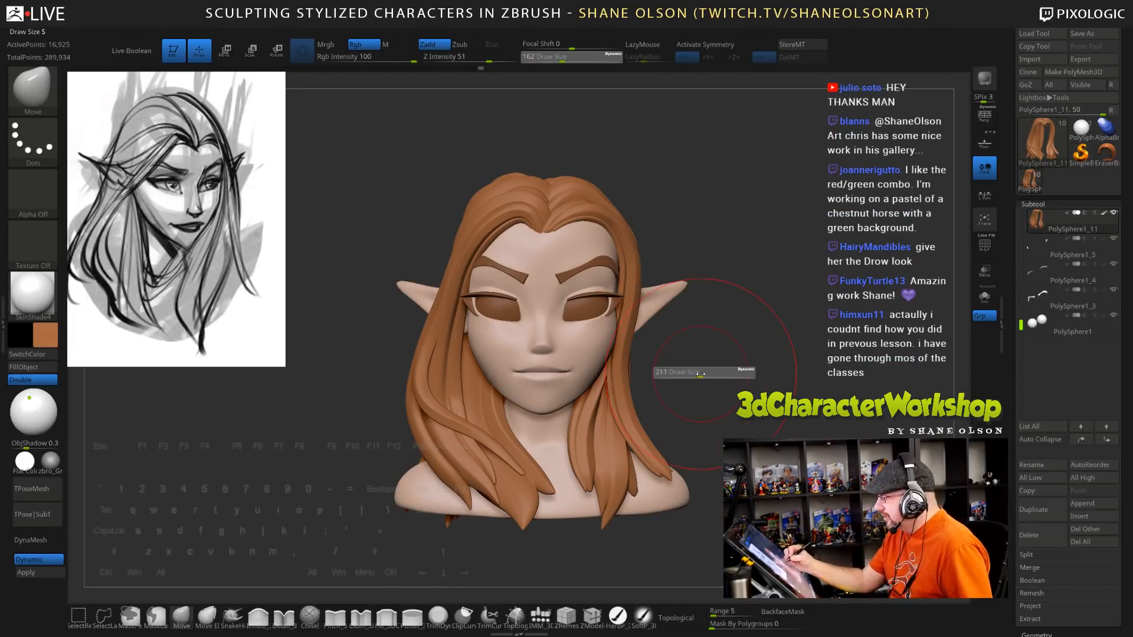
pyautogui.moveTo(458, 388); pyautogui.dragTo(464, 388)
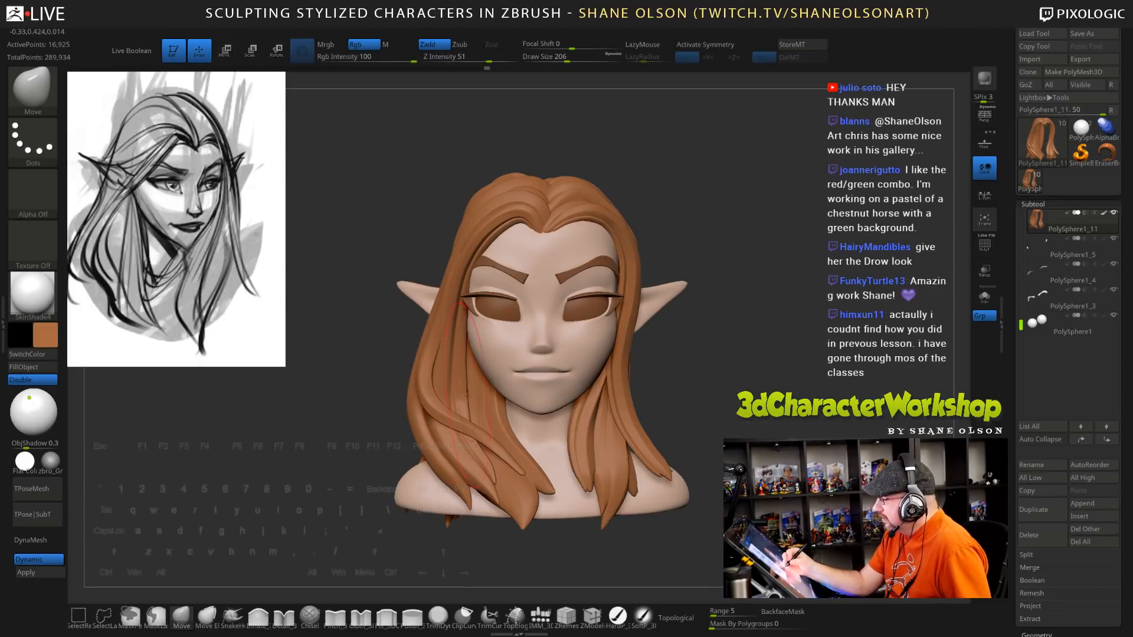
pyautogui.moveTo(709, 354)
pyautogui.mouseDown()
pyautogui.moveTo(767, 354)
pyautogui.moveTo(708, 354)
pyautogui.moveTo(737, 354)
pyautogui.moveTo(762, 396)
pyautogui.moveTo(826, 404)
pyautogui.moveTo(781, 406)
pyautogui.moveTo(831, 416)
pyautogui.moveTo(768, 435)
pyautogui.moveTo(717, 424)
pyautogui.moveTo(720, 339)
pyautogui.mouseUp()
pyautogui.press('s')
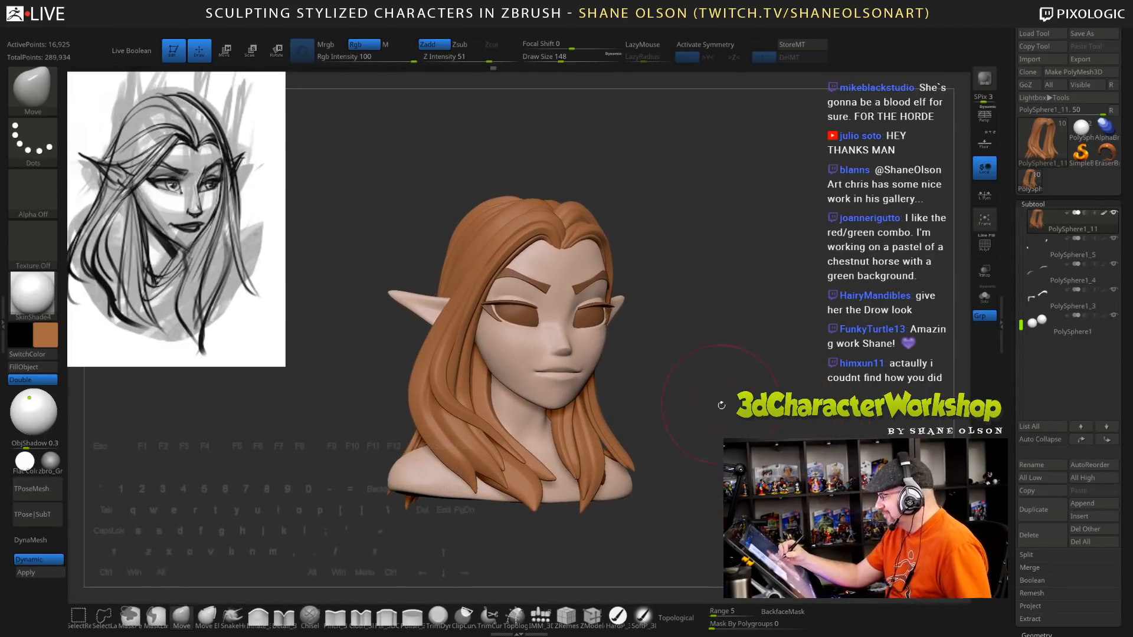
# Select the eyebrows subtool and fill it with a darker brown than the hair
pyautogui.moveTo(721, 405)
pyautogui.mouseDown()
pyautogui.moveTo(756, 413)
pyautogui.moveTo(738, 425)
pyautogui.moveTo(750, 433)
pyautogui.moveTo(590, 464)
pyautogui.mouseUp()
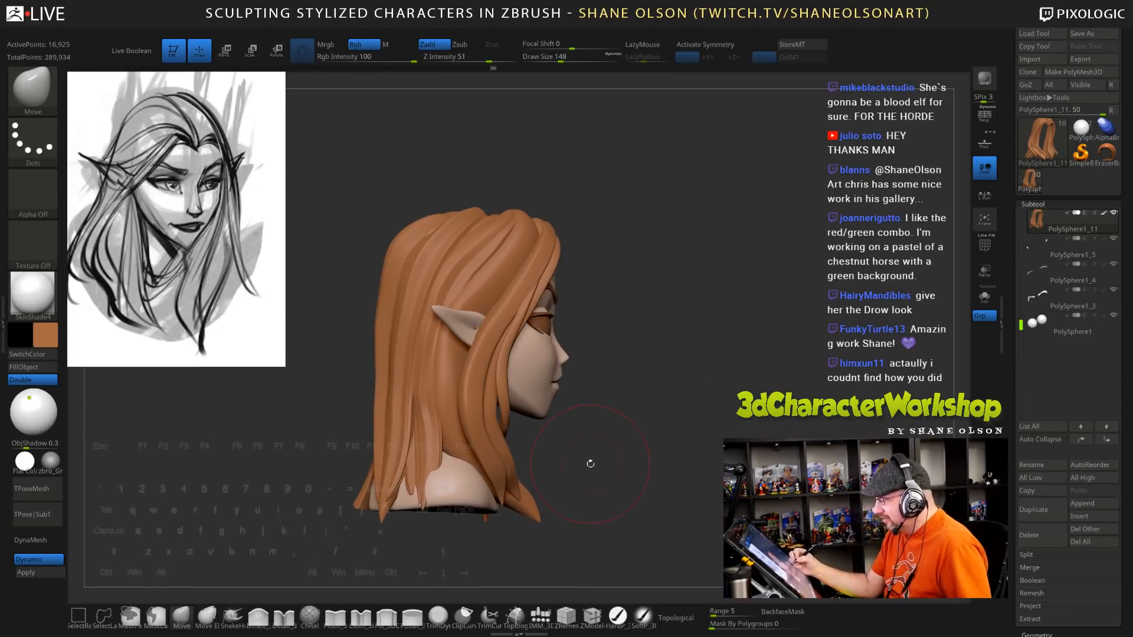
pyautogui.moveTo(676, 472); pyautogui.dragTo(696, 496)
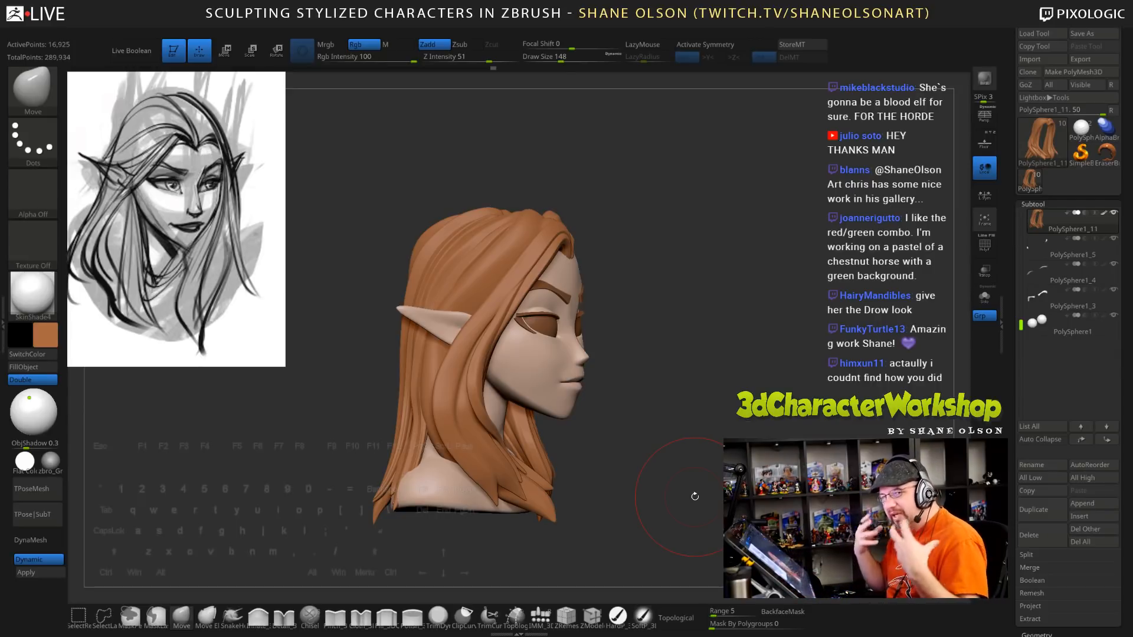
pyautogui.moveTo(758, 431)
pyautogui.mouseDown()
pyautogui.moveTo(722, 340)
pyautogui.moveTo(717, 362)
pyautogui.moveTo(703, 348)
pyautogui.mouseUp()
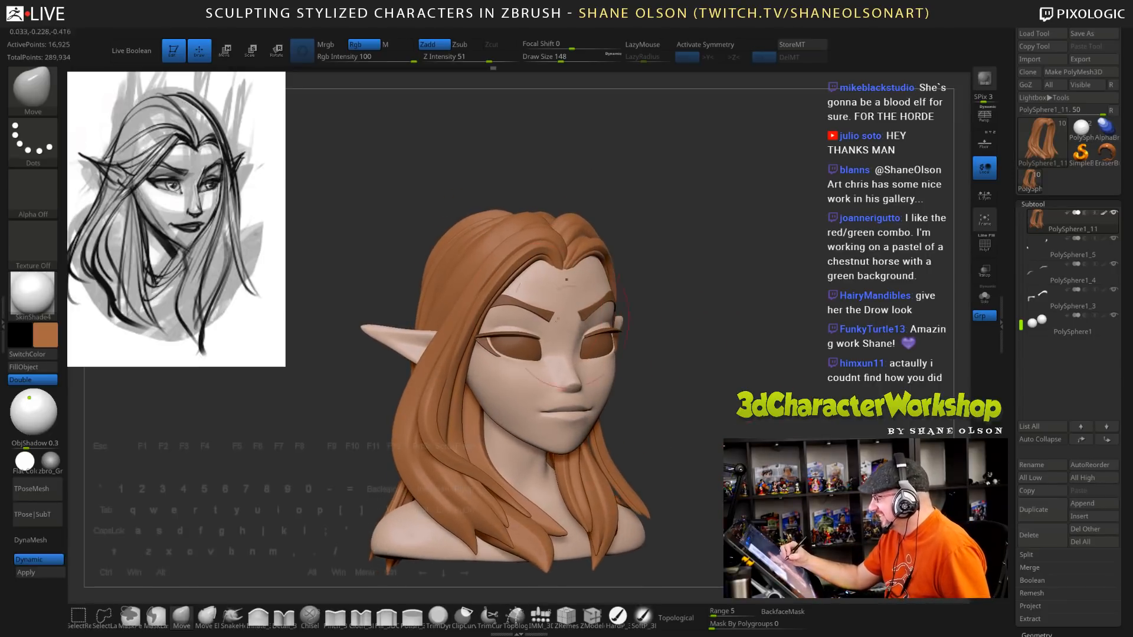
pyautogui.keyDown('alt'); pyautogui.click(666, 318); pyautogui.keyUp('alt')
pyautogui.moveTo(723, 407); pyautogui.dragTo(689, 402)
pyautogui.click(46, 335)
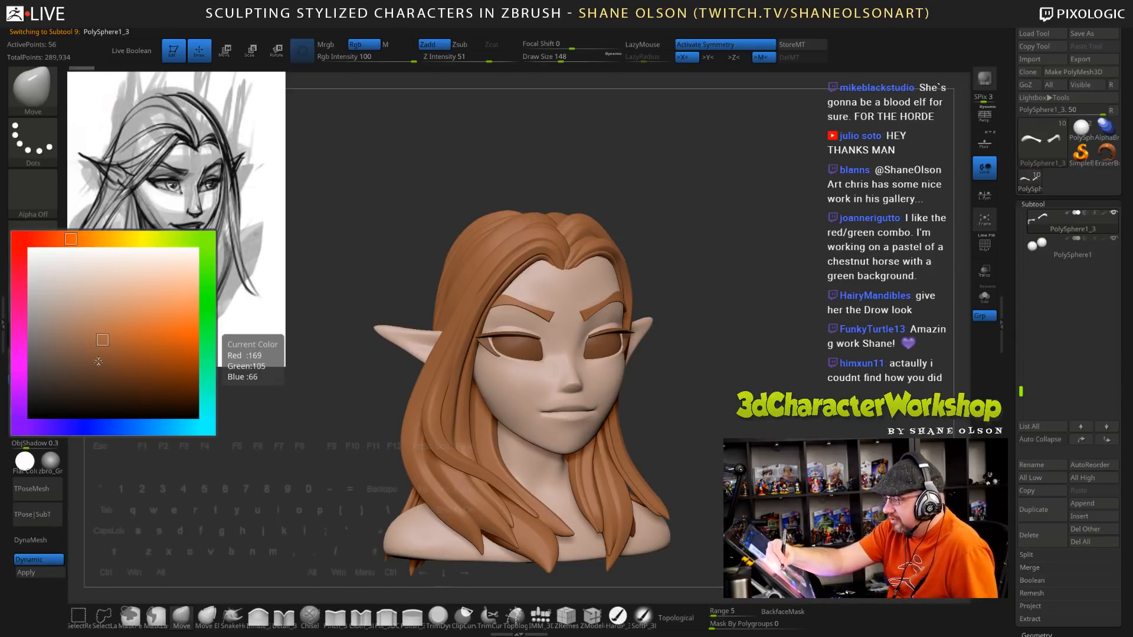
pyautogui.click(45, 367)
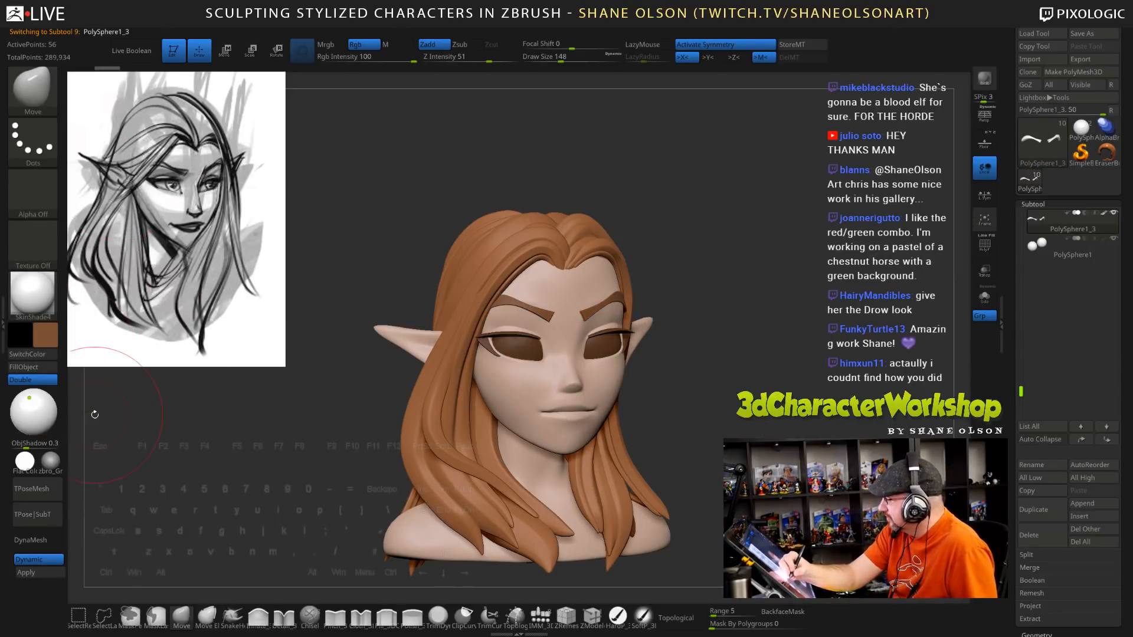
# Select the two eyelash subtools in turn and fill them with the same dark brown as the eyebrows
pyautogui.press('s')
pyautogui.moveTo(711, 401)
pyautogui.mouseDown()
pyautogui.moveTo(687, 403)
pyautogui.moveTo(704, 408)
pyautogui.mouseUp()
pyautogui.moveTo(696, 406); pyautogui.dragTo(745, 405)
pyautogui.keyDown('alt'); pyautogui.click(490, 347); pyautogui.keyUp('alt')
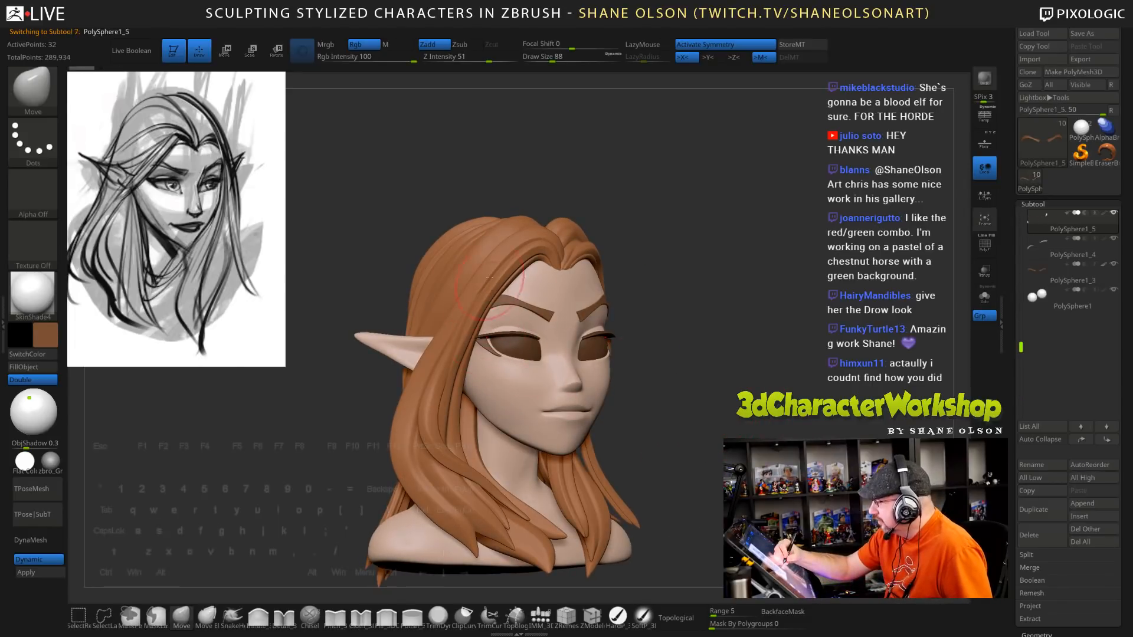
pyautogui.click(33, 368)
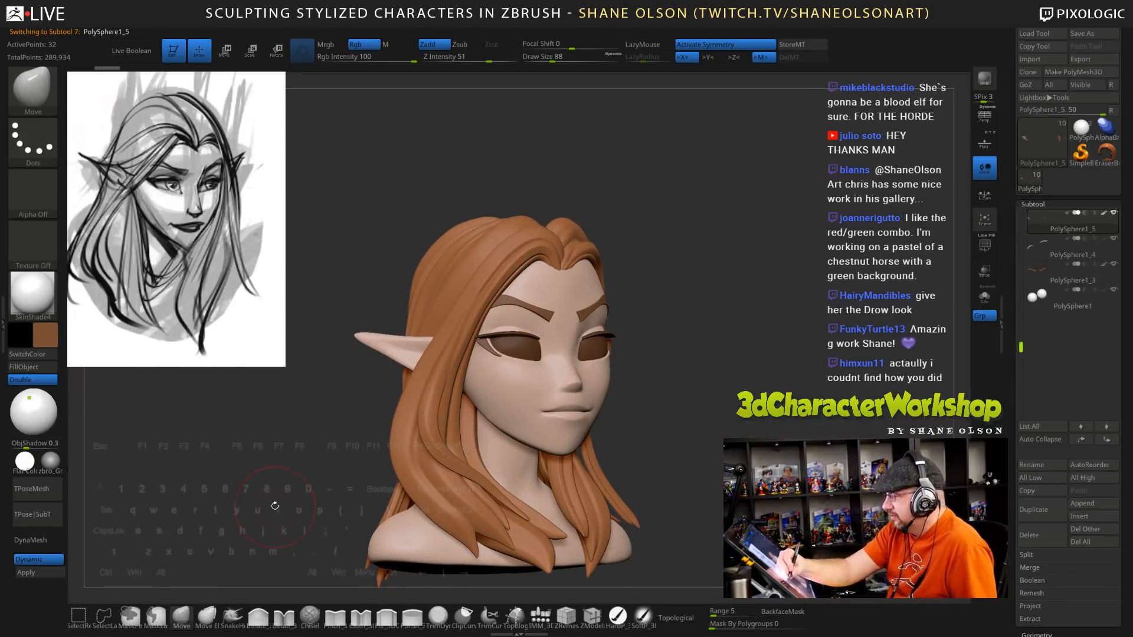
pyautogui.moveTo(275, 507); pyautogui.dragTo(532, 342)
pyautogui.press('Down')
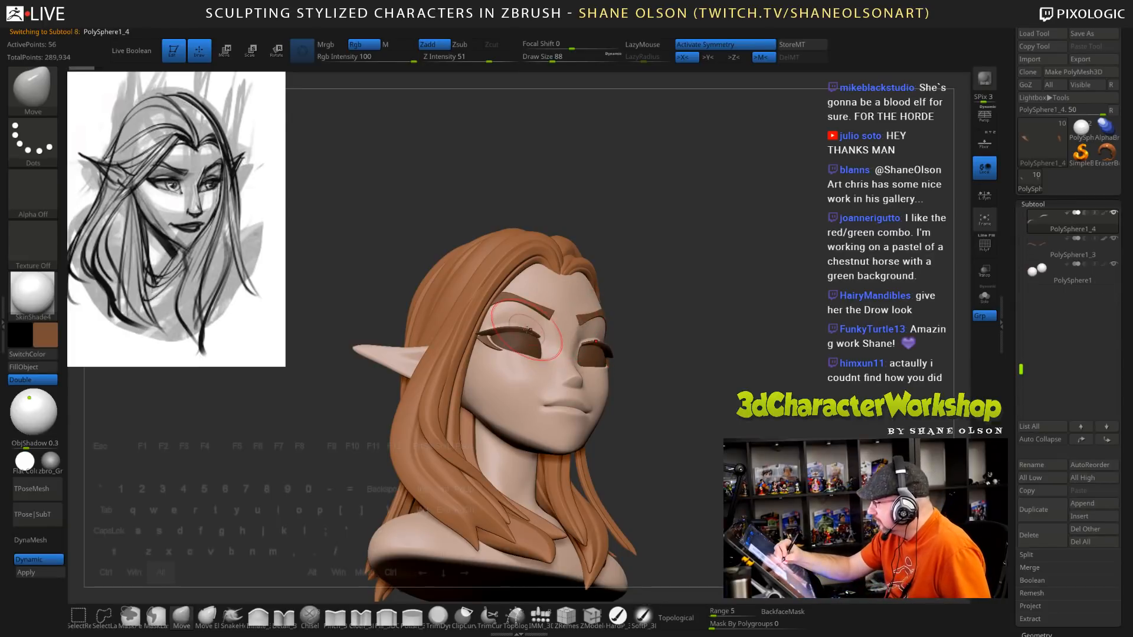
pyautogui.moveTo(388, 478)
pyautogui.mouseDown()
pyautogui.moveTo(775, 425)
pyautogui.moveTo(762, 430)
pyautogui.moveTo(788, 435)
pyautogui.mouseUp()
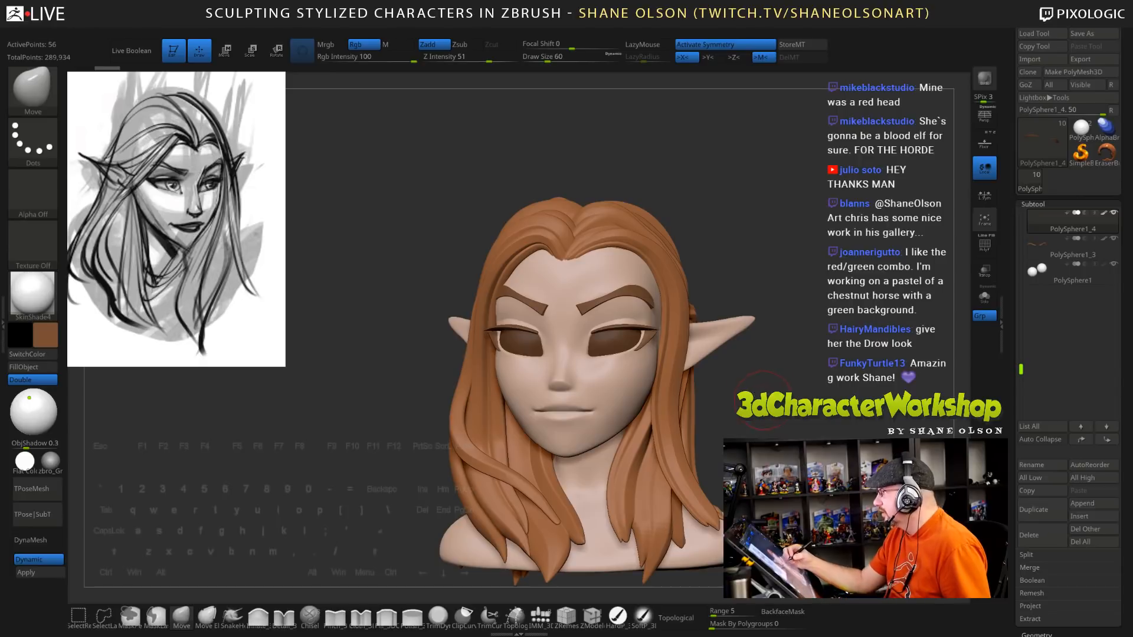
pyautogui.moveTo(765, 388); pyautogui.dragTo(698, 372)
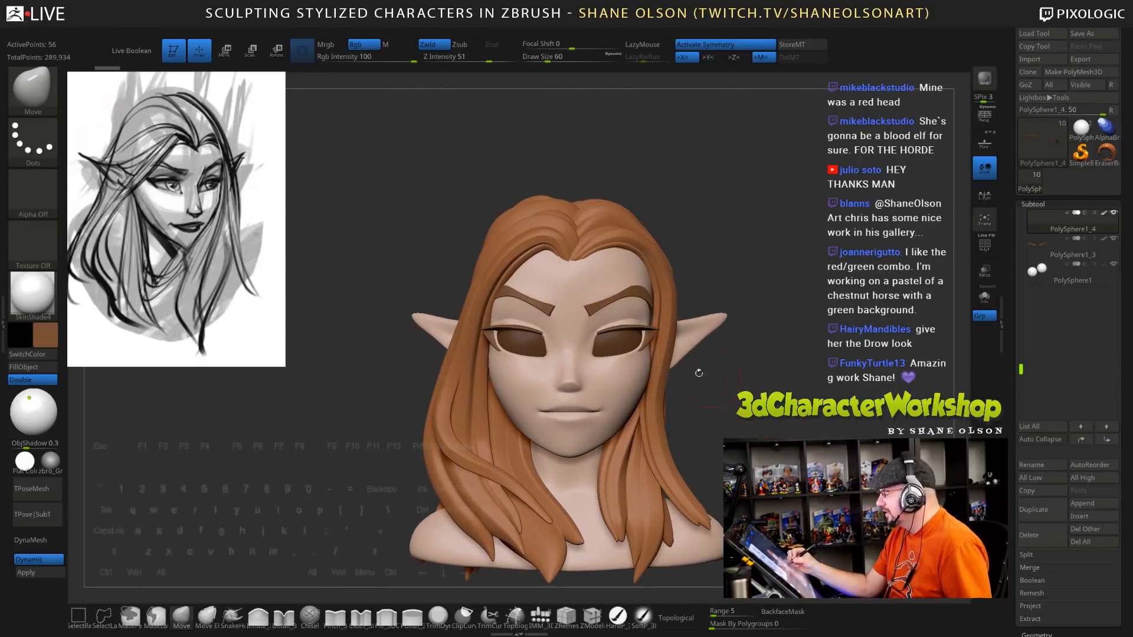
# Select the eyeballs subtool and fill it with a pale, slightly warm off-white
pyautogui.keyDown('alt'); pyautogui.click(612, 382); pyautogui.keyUp('alt')
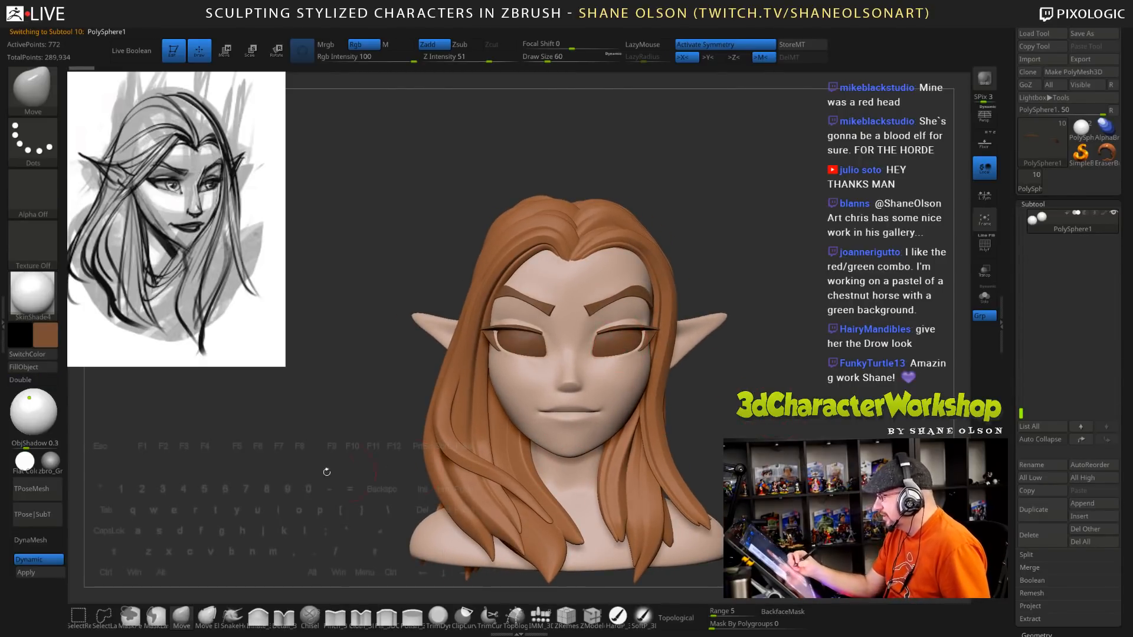
pyautogui.click(45, 335)
pyautogui.click(67, 278)
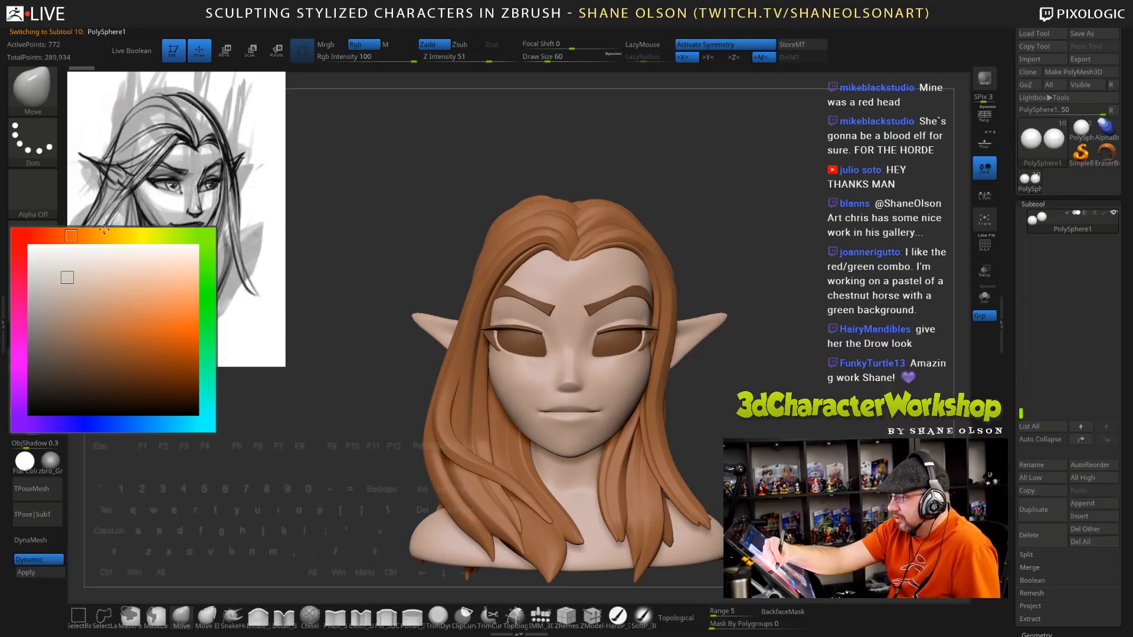
pyautogui.moveTo(79, 236); pyautogui.dragTo(100, 236)
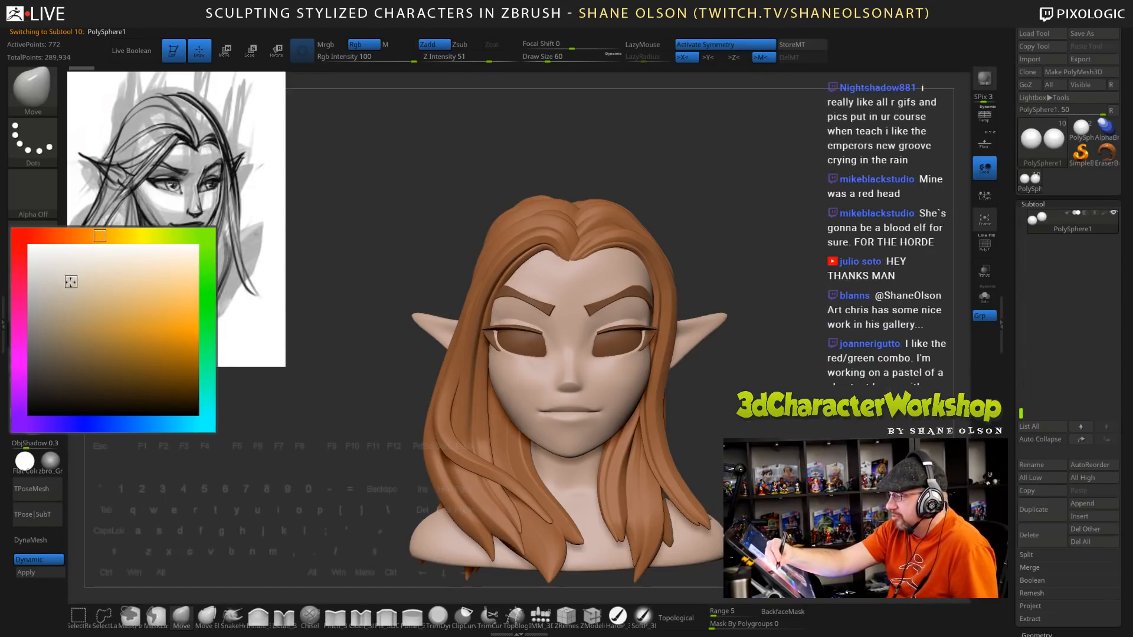
pyautogui.click(43, 367)
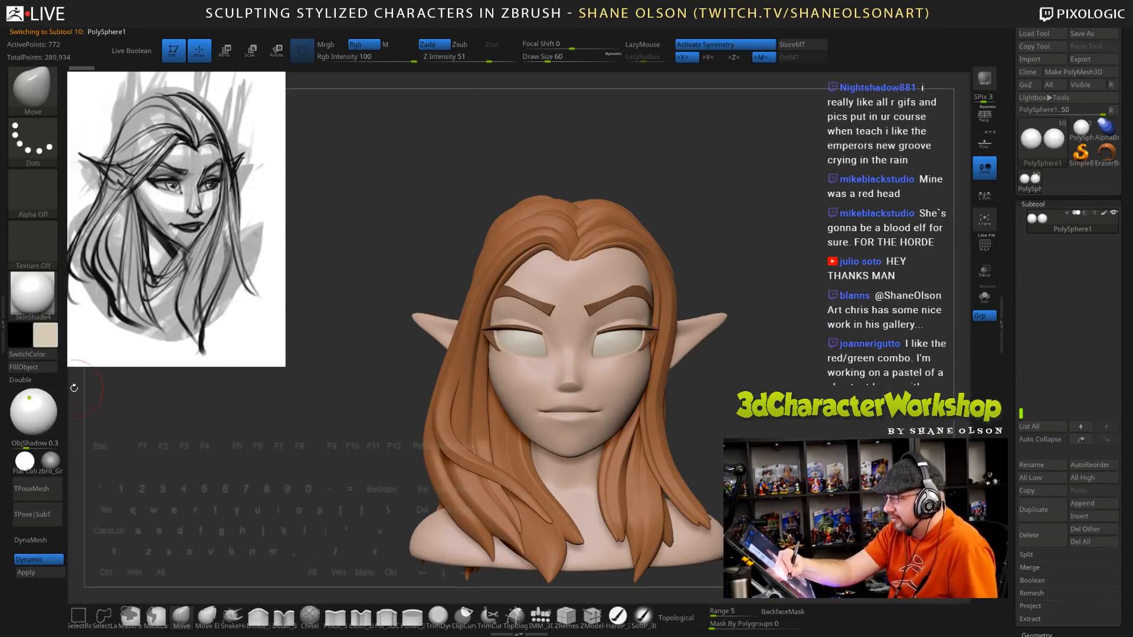
pyautogui.moveTo(220, 489); pyautogui.dragTo(226, 496)
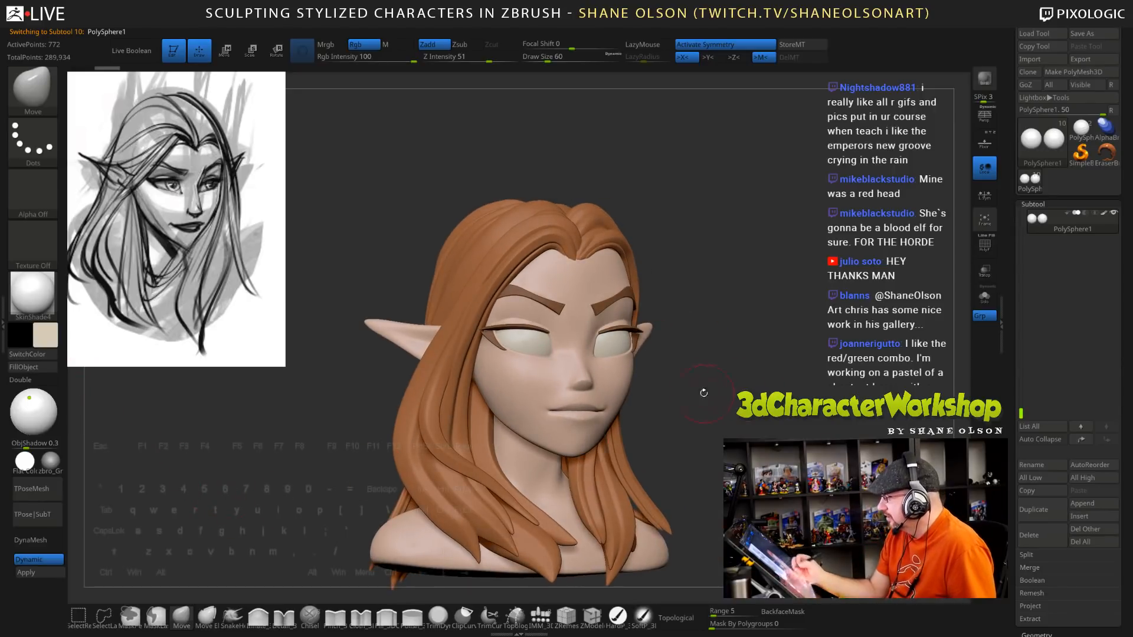
pyautogui.click(45, 335)
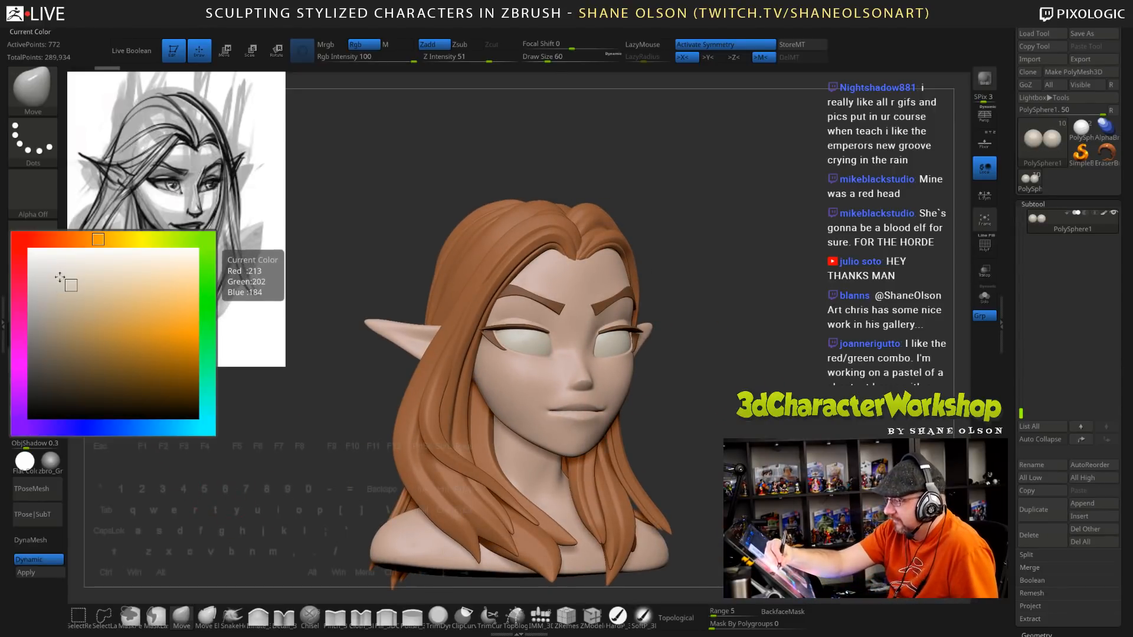
pyautogui.click(67, 283)
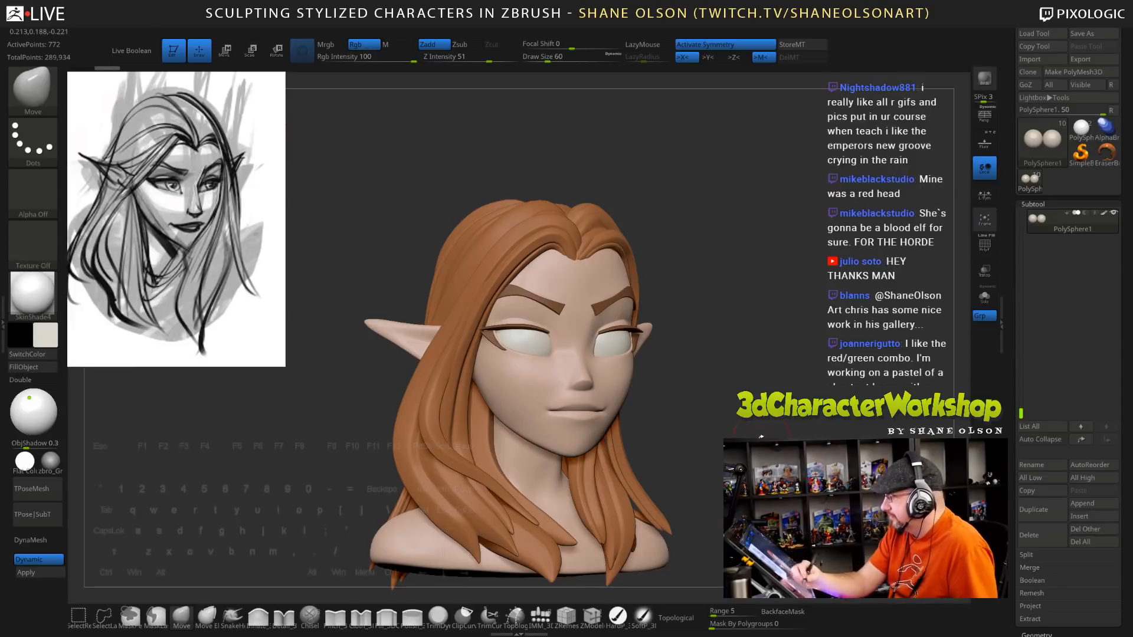
pyautogui.moveTo(248, 455); pyautogui.dragTo(177, 457)
# Examine the bust's hair, brow and eye colours from three-quarter views against the reference sketch
pyautogui.moveTo(720, 432)
pyautogui.mouseDown()
pyautogui.moveTo(773, 435)
pyautogui.moveTo(750, 415)
pyautogui.moveTo(774, 445)
pyautogui.moveTo(729, 444)
pyautogui.moveTo(734, 408)
pyautogui.mouseUp()
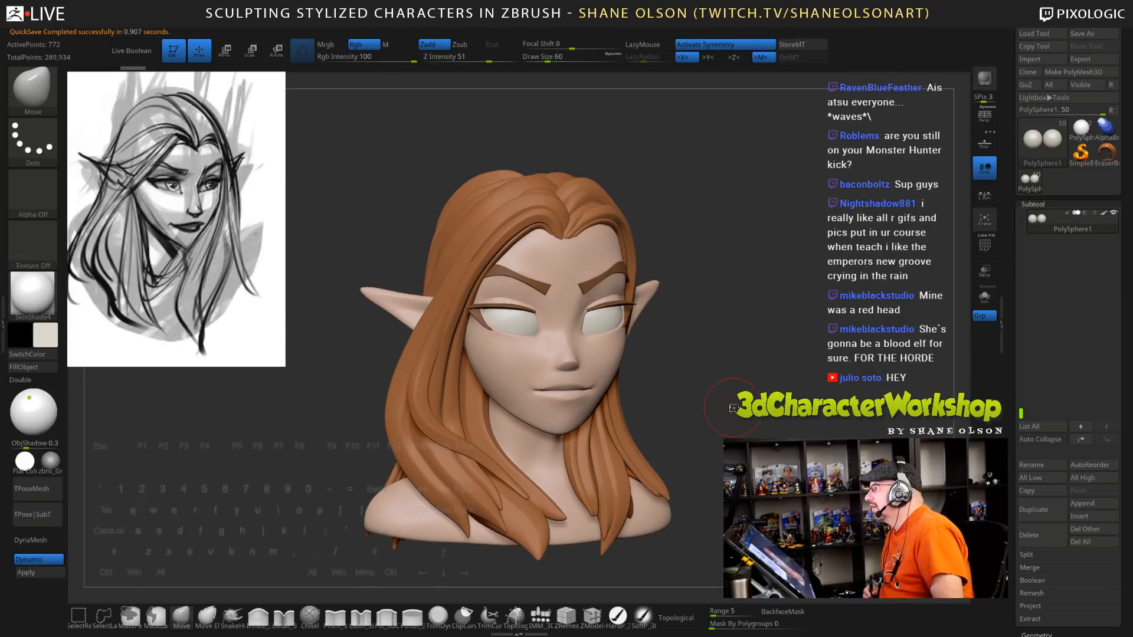
pyautogui.moveTo(782, 353)
pyautogui.mouseDown()
pyautogui.moveTo(743, 326)
pyautogui.moveTo(744, 365)
pyautogui.moveTo(756, 357)
pyautogui.mouseUp()
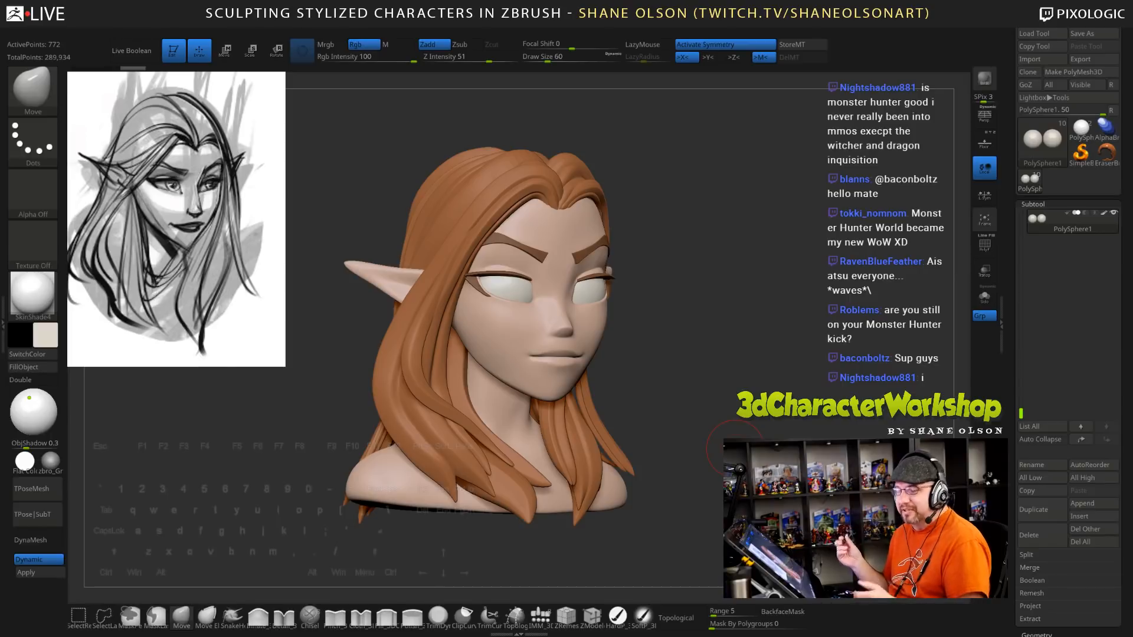
pyautogui.moveTo(735, 448); pyautogui.dragTo(745, 434)
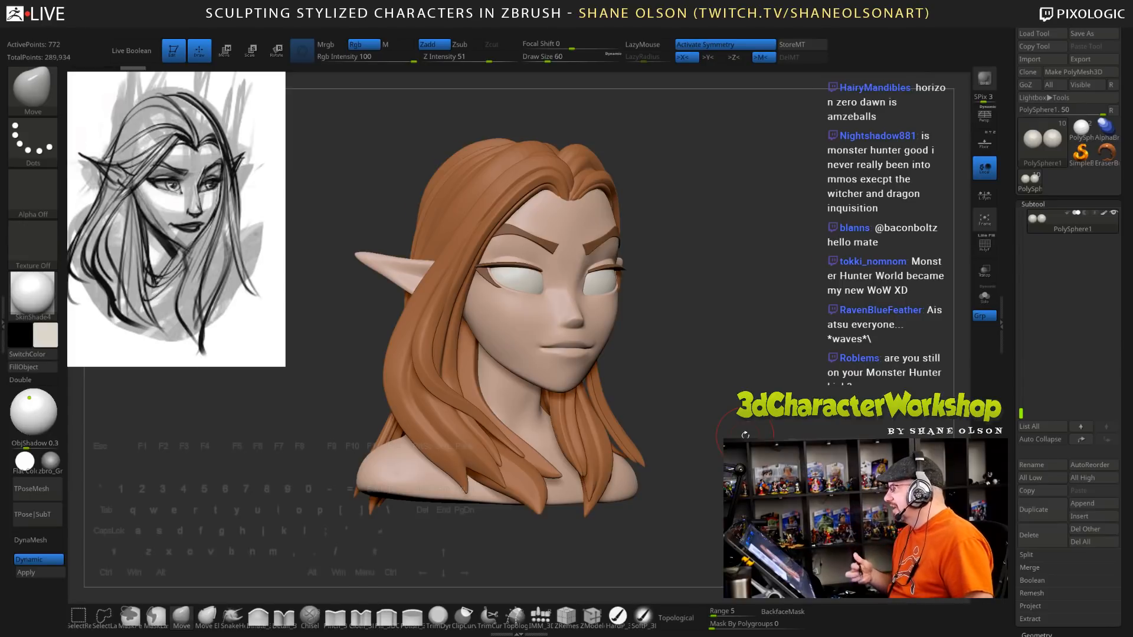
pyautogui.moveTo(734, 370)
pyautogui.mouseDown()
pyautogui.moveTo(693, 294)
pyautogui.moveTo(725, 339)
pyautogui.moveTo(711, 296)
pyautogui.moveTo(720, 354)
pyautogui.mouseUp()
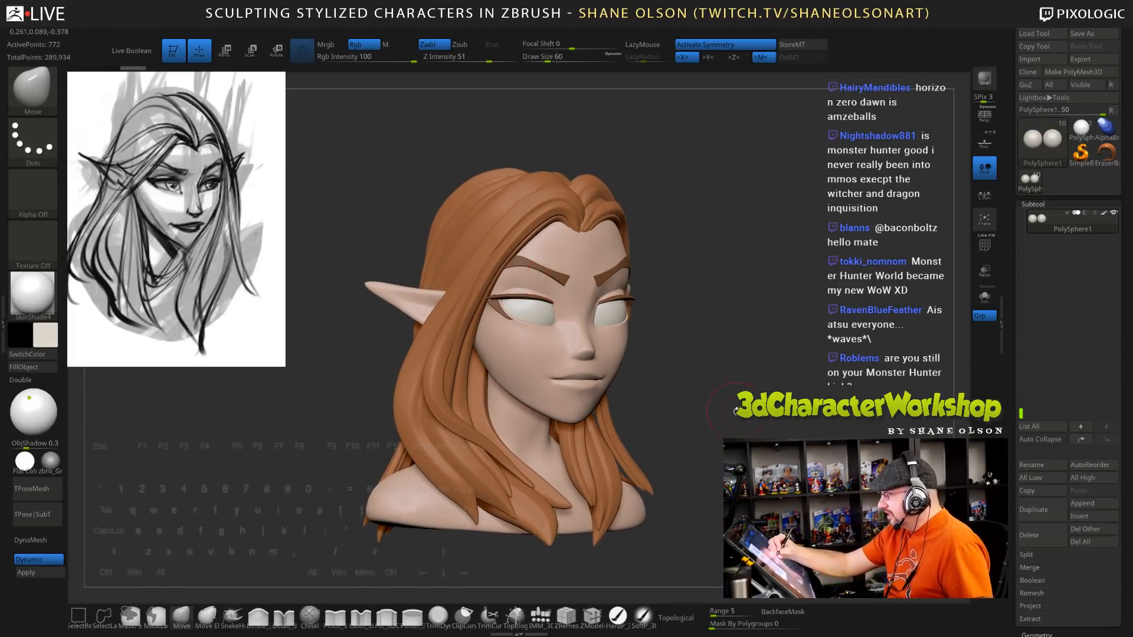
# Choose the soft paint brush, make the hair the active subtool and set the draw size to 124
pyautogui.moveTo(736, 410); pyautogui.dragTo(679, 354)
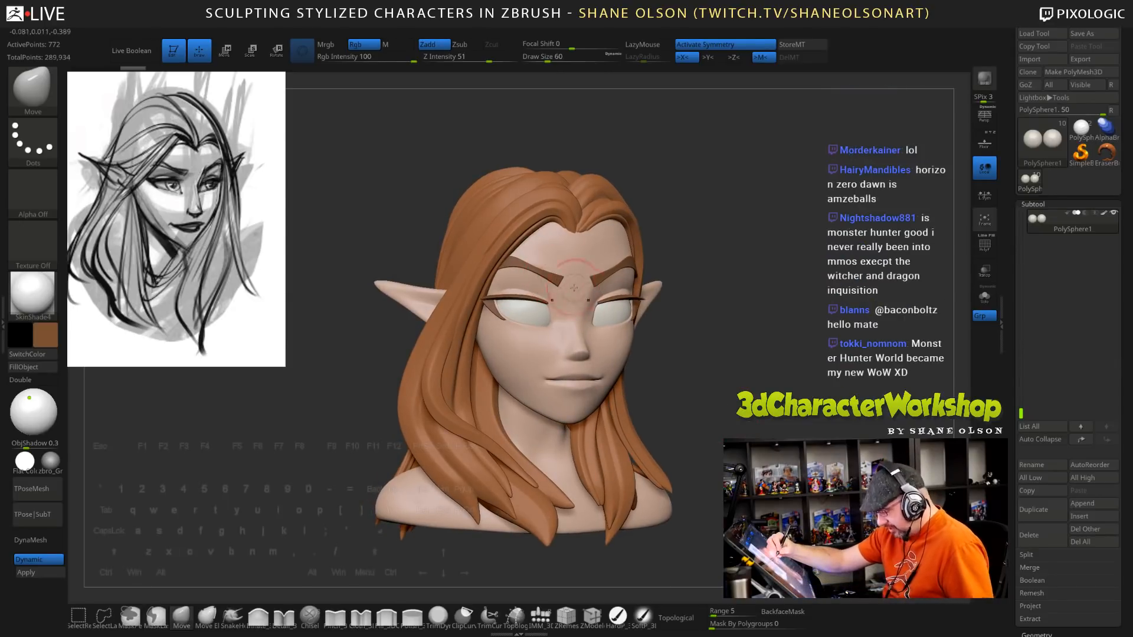
pyautogui.moveTo(769, 407)
pyautogui.keyDown('alt'); pyautogui.mouseDown()
pyautogui.moveTo(766, 433)
pyautogui.moveTo(760, 424)
pyautogui.mouseUp(); pyautogui.keyUp('alt')
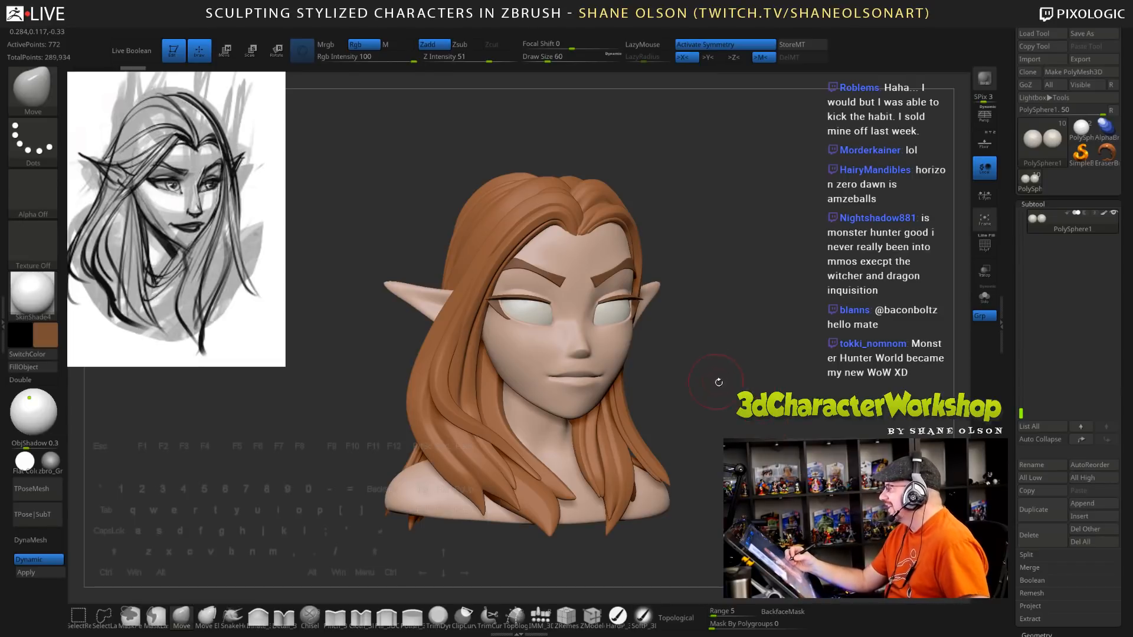
pyautogui.keyDown('alt'); pyautogui.moveTo(751, 388); pyautogui.dragTo(757, 378); pyautogui.keyUp('alt')
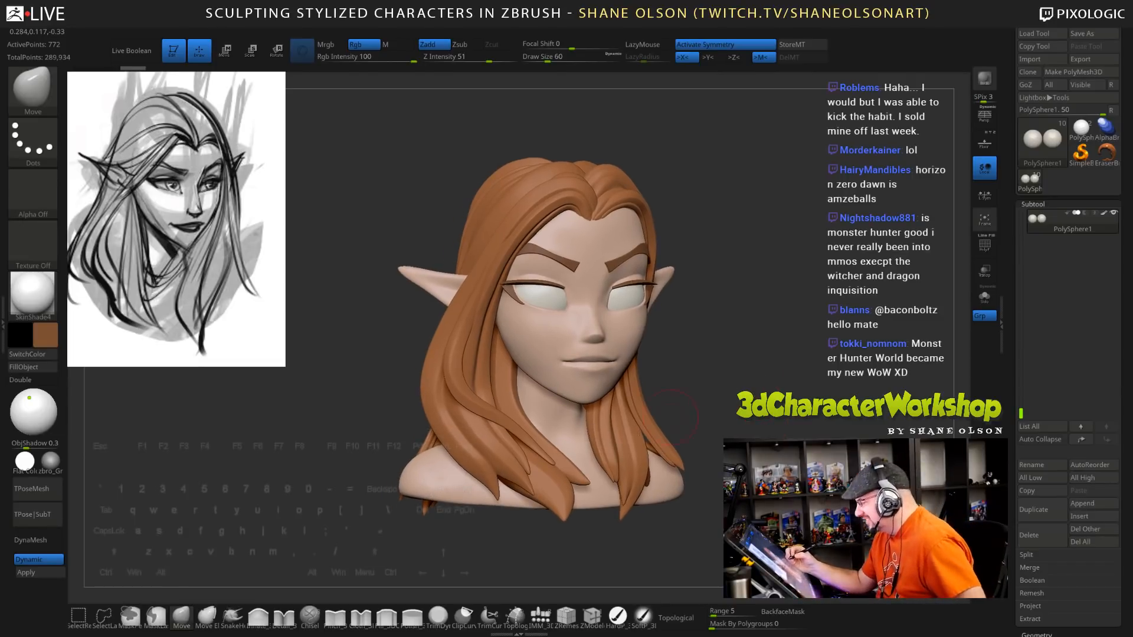
pyautogui.click(643, 617)
pyautogui.keyDown('alt'); pyautogui.click(514, 403); pyautogui.keyUp('alt')
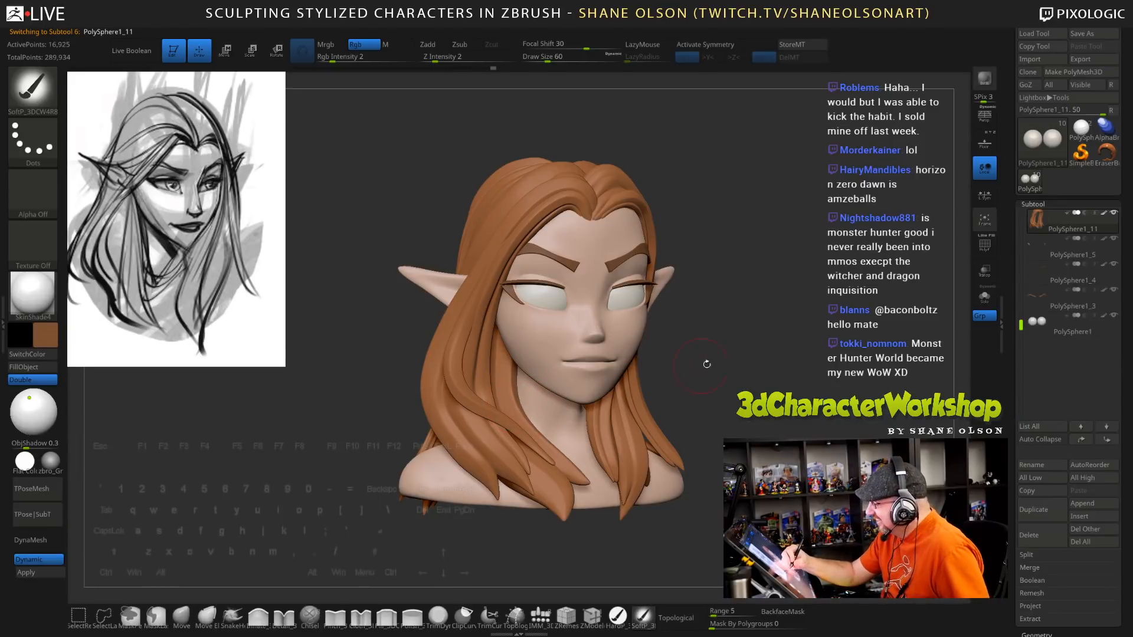
pyautogui.press('s')
pyautogui.moveTo(728, 367); pyautogui.dragTo(736, 367)
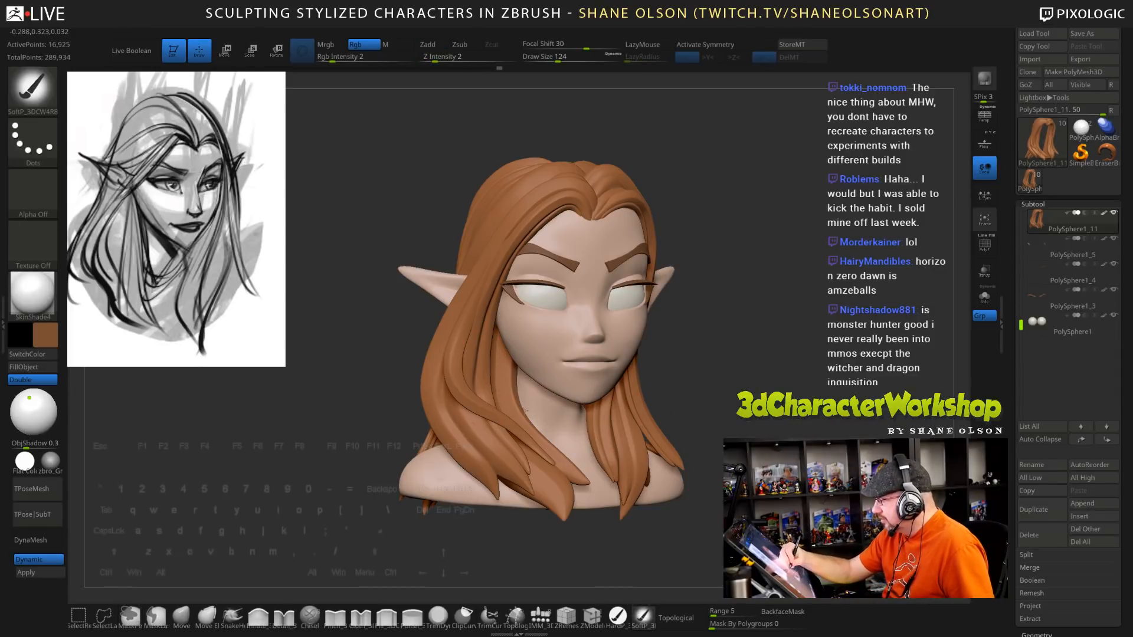
pyautogui.press('space')
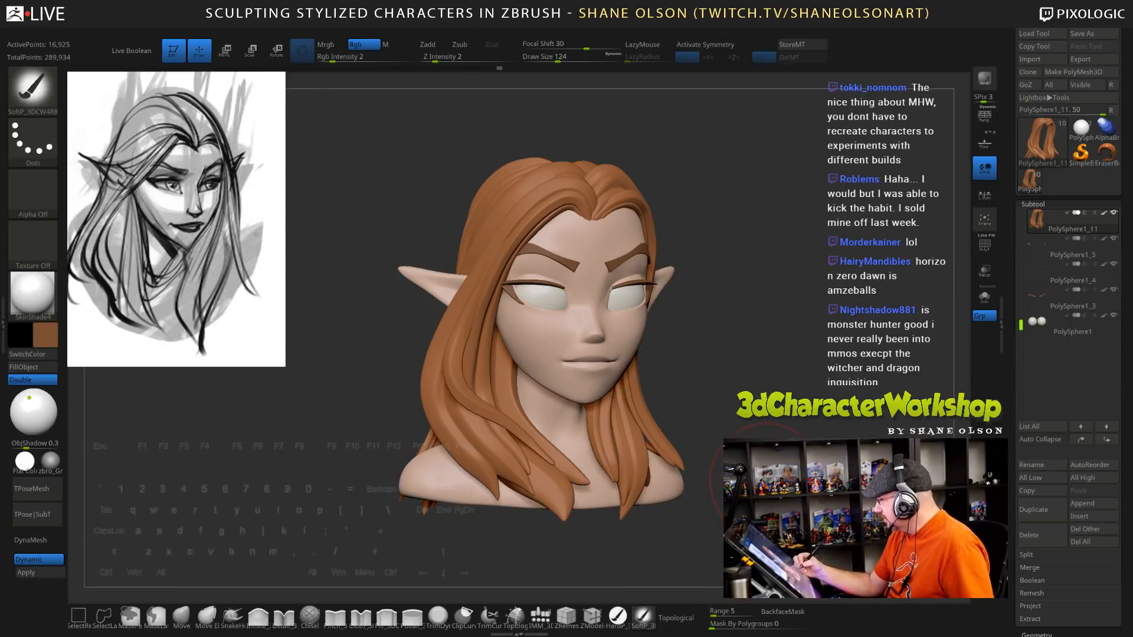
pyautogui.keyDown('alt'); pyautogui.moveTo(767, 481); pyautogui.dragTo(755, 437); pyautogui.keyUp('alt')
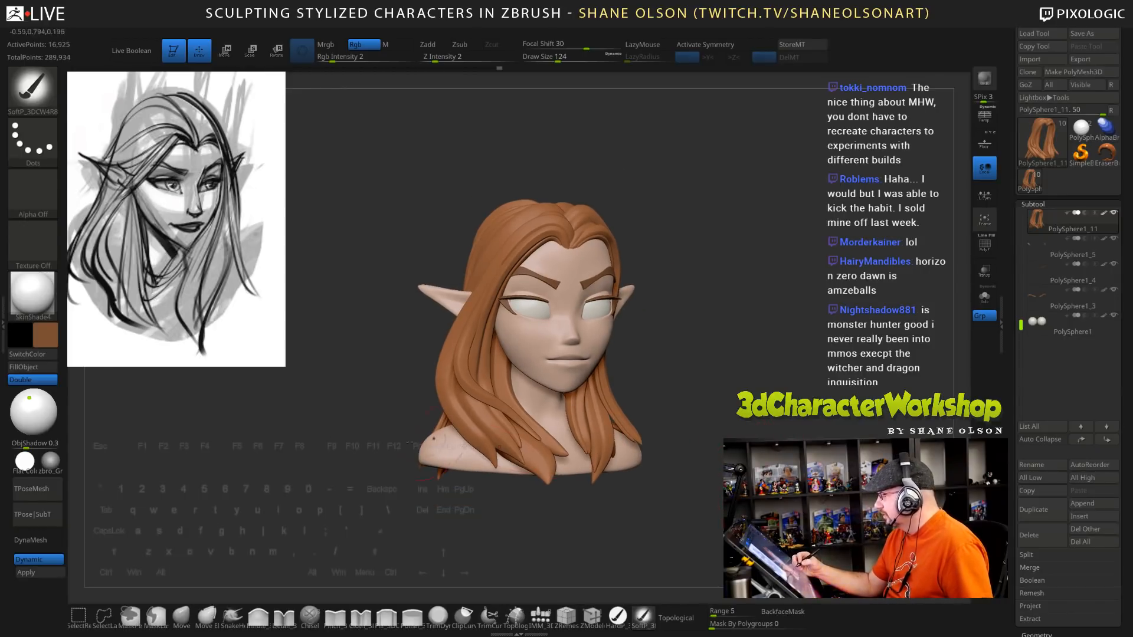
# Set the paint colour to a bright pink and switch to the hard paint brush
pyautogui.click(47, 338)
pyautogui.click(19, 329)
pyautogui.click(172, 330)
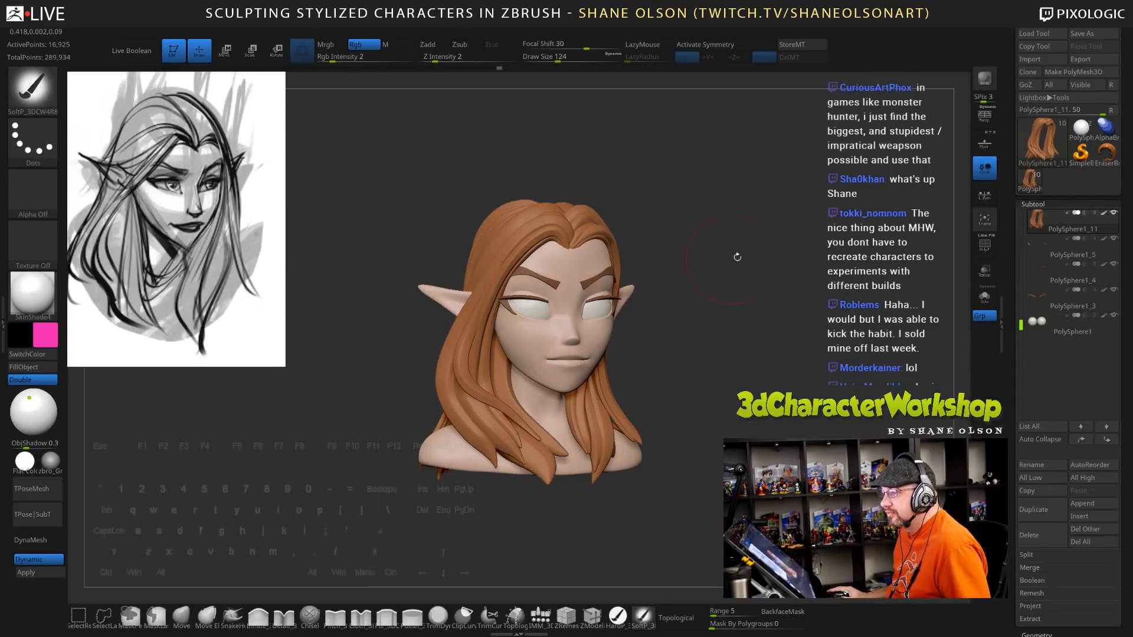
pyautogui.click(618, 617)
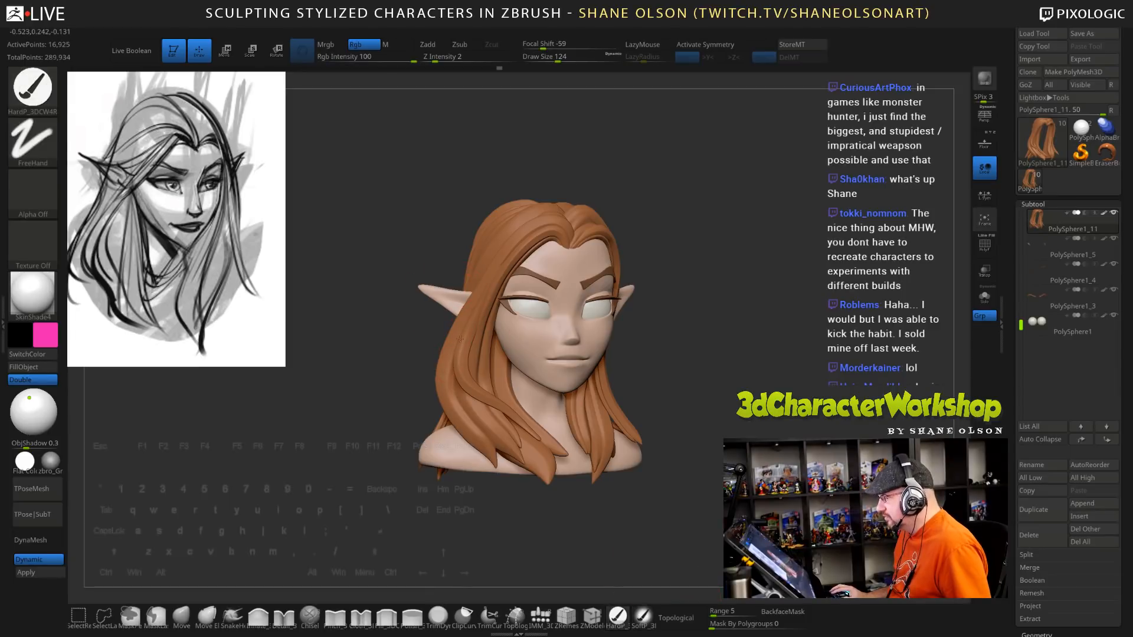
# Fill the whole hair subtool with the bright pink
pyautogui.moveTo(698, 263); pyautogui.dragTo(745, 232)
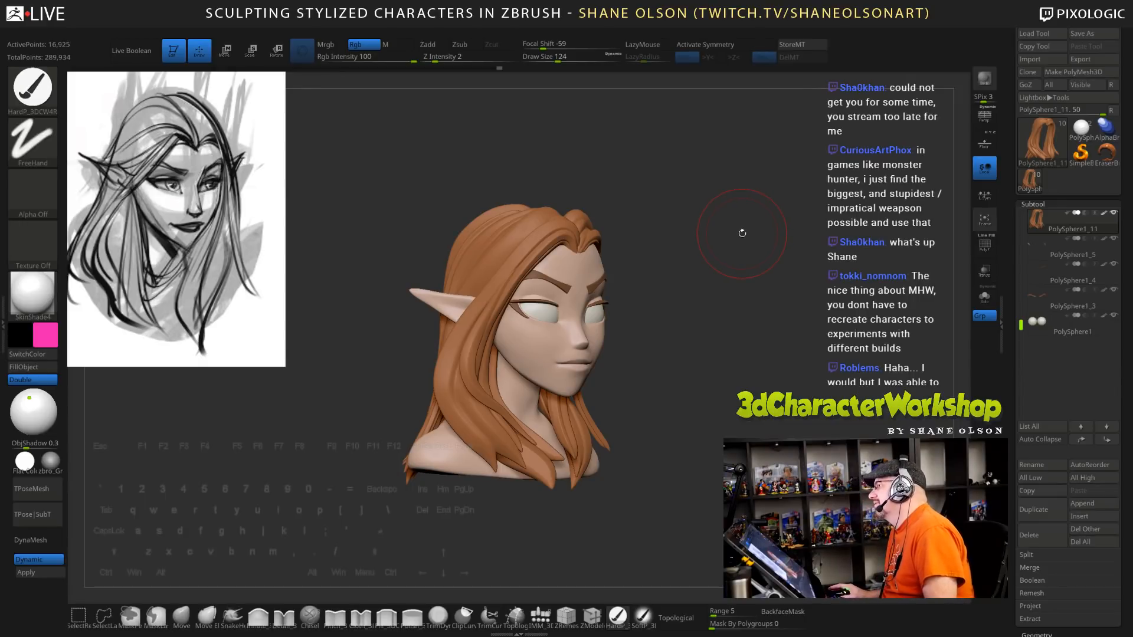
pyautogui.moveTo(742, 233); pyautogui.dragTo(746, 230)
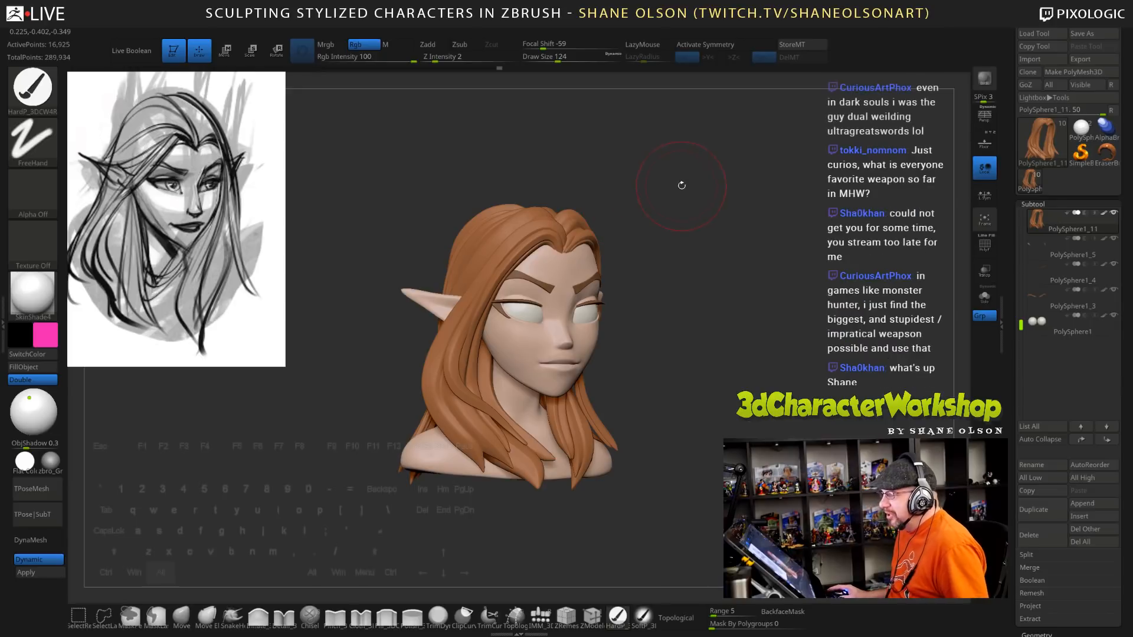
pyautogui.moveTo(683, 182); pyautogui.dragTo(700, 214)
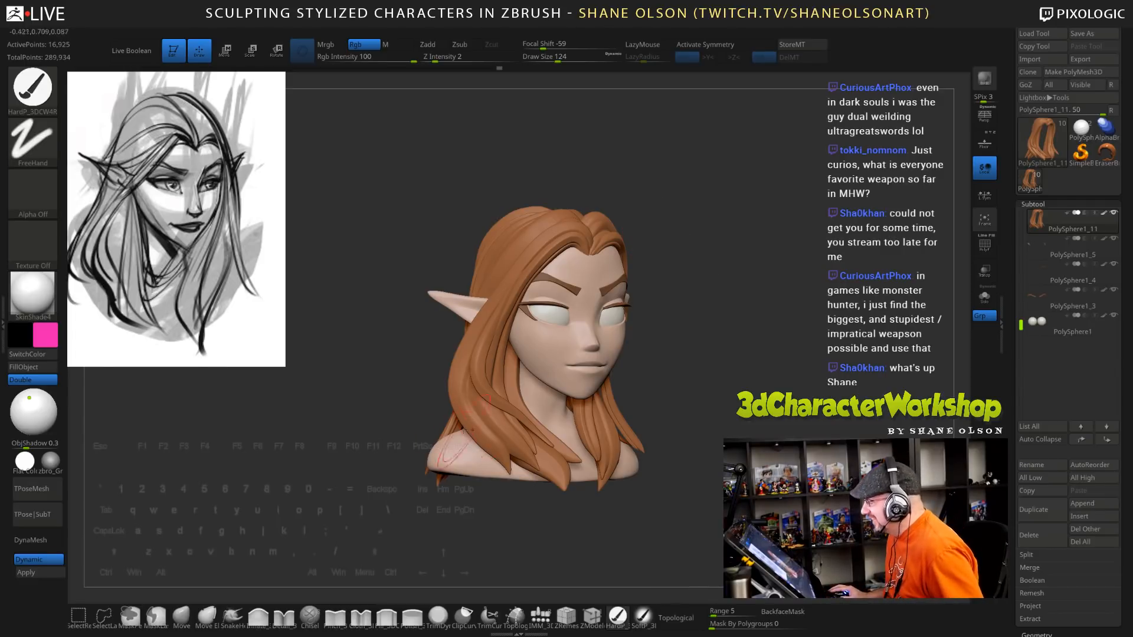
pyautogui.moveTo(709, 298); pyautogui.dragTo(709, 291)
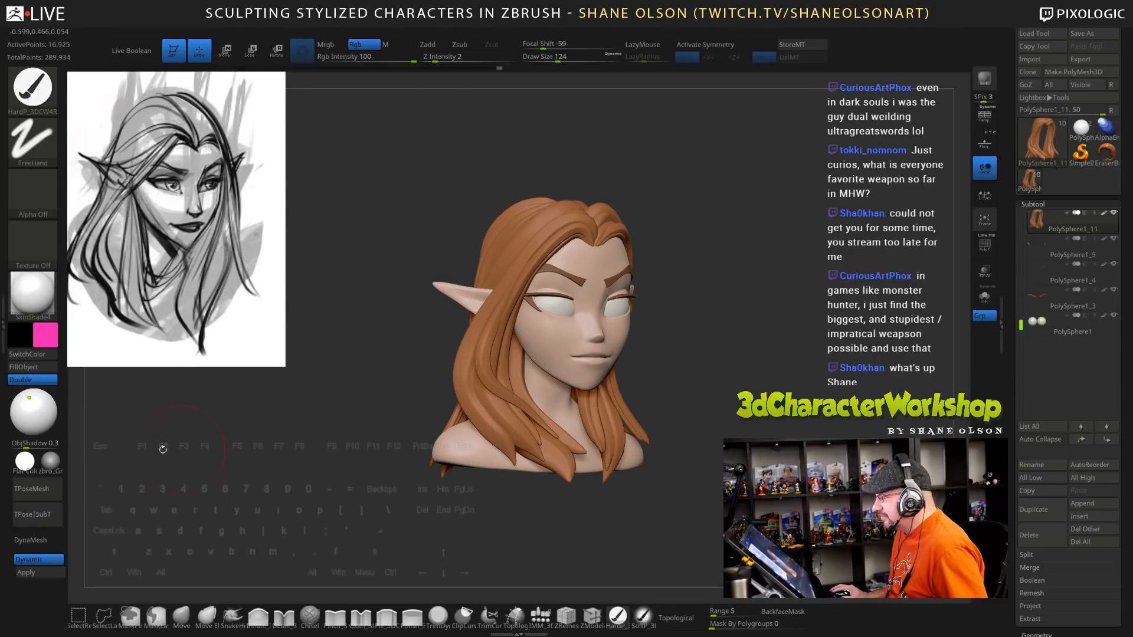
pyautogui.click(43, 368)
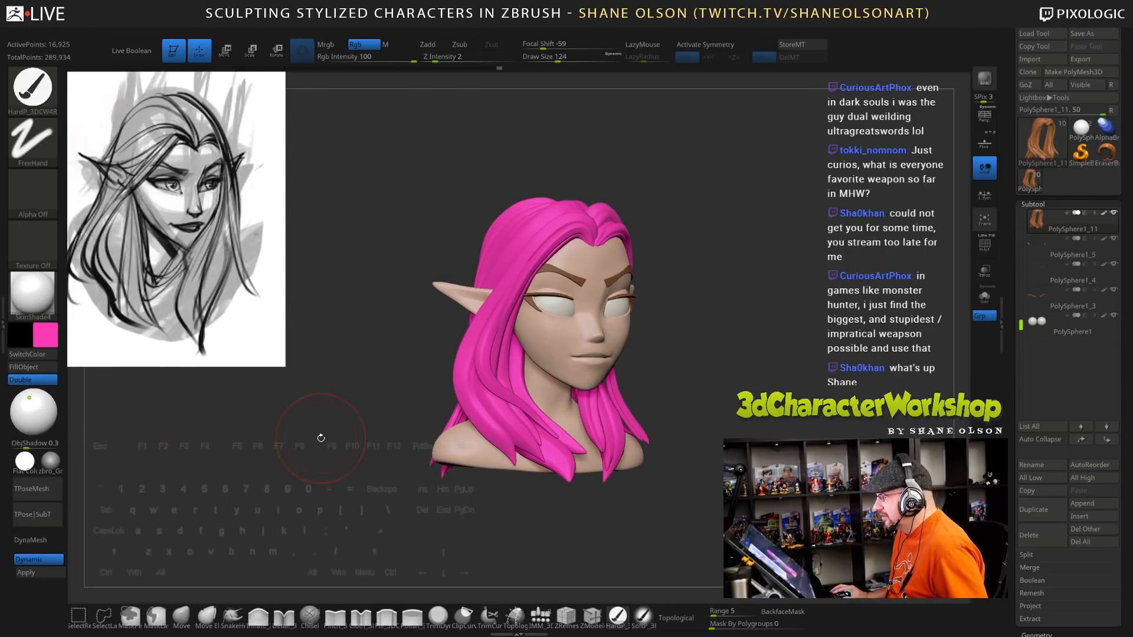
pyautogui.moveTo(317, 439); pyautogui.dragTo(324, 372)
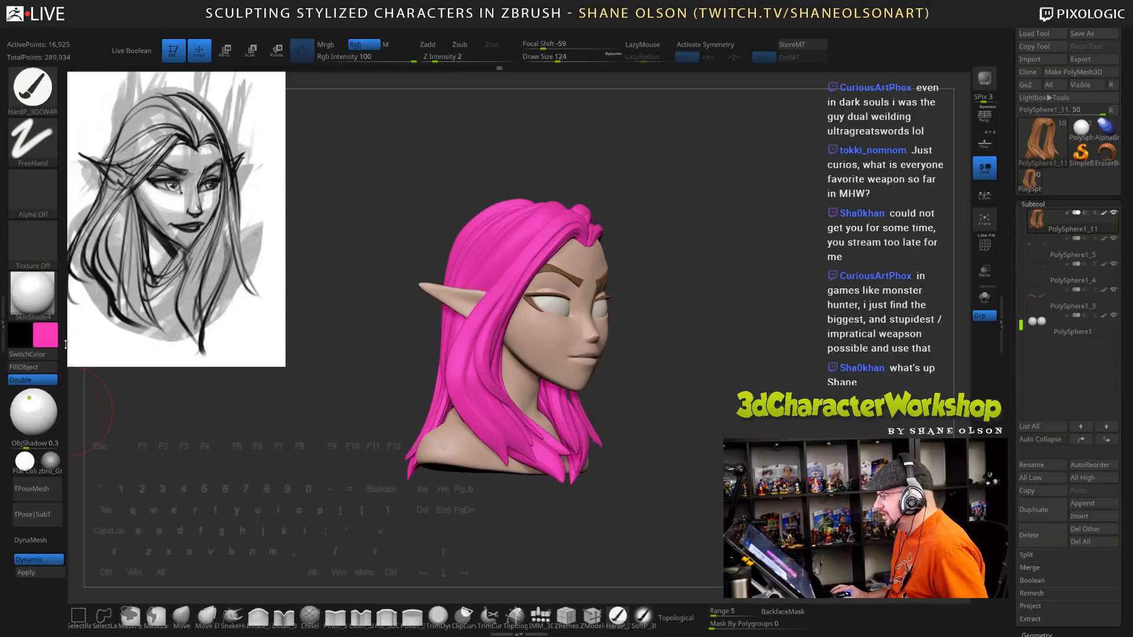
pyautogui.moveTo(717, 264); pyautogui.dragTo(704, 261)
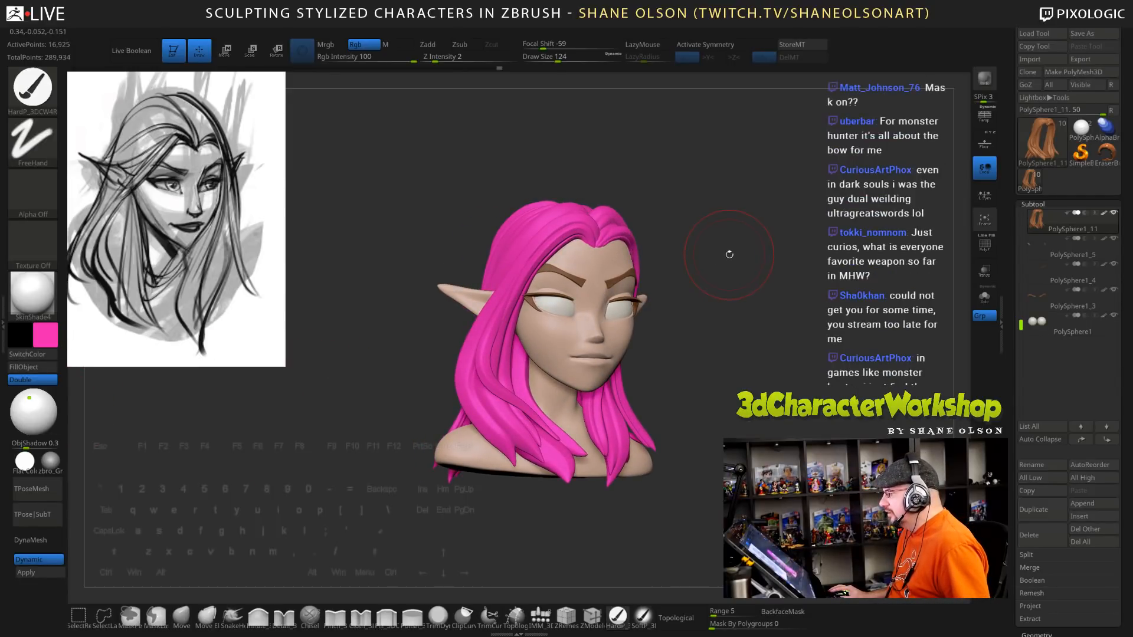
# Set the paint colour to a vivid blue-violet and hide the reference sketch
pyautogui.click(45, 343)
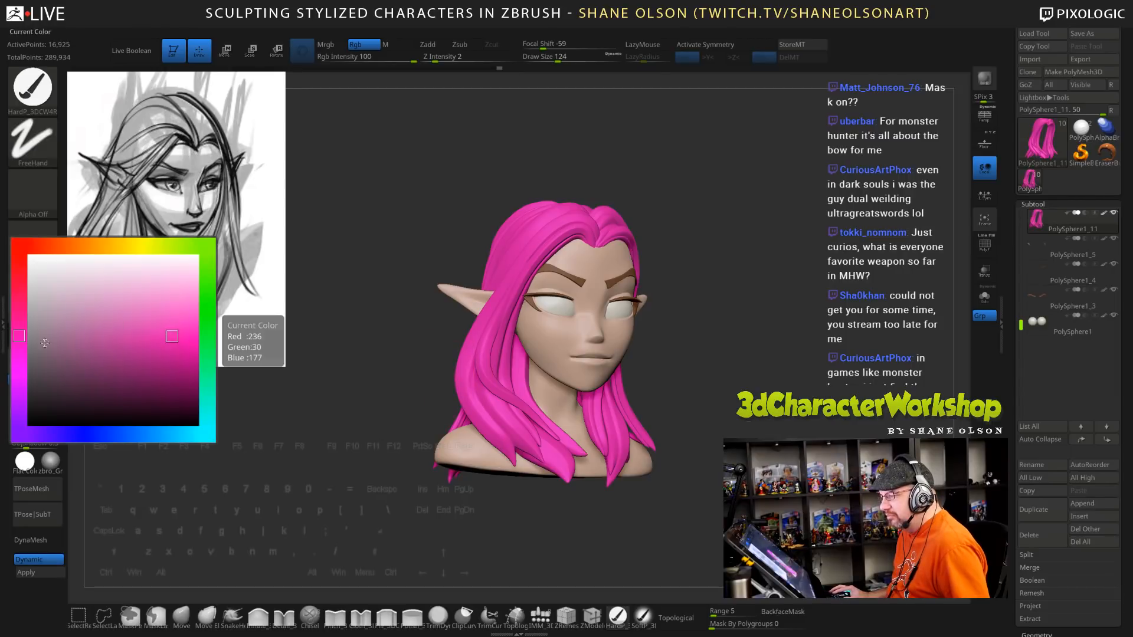
pyautogui.click(48, 436)
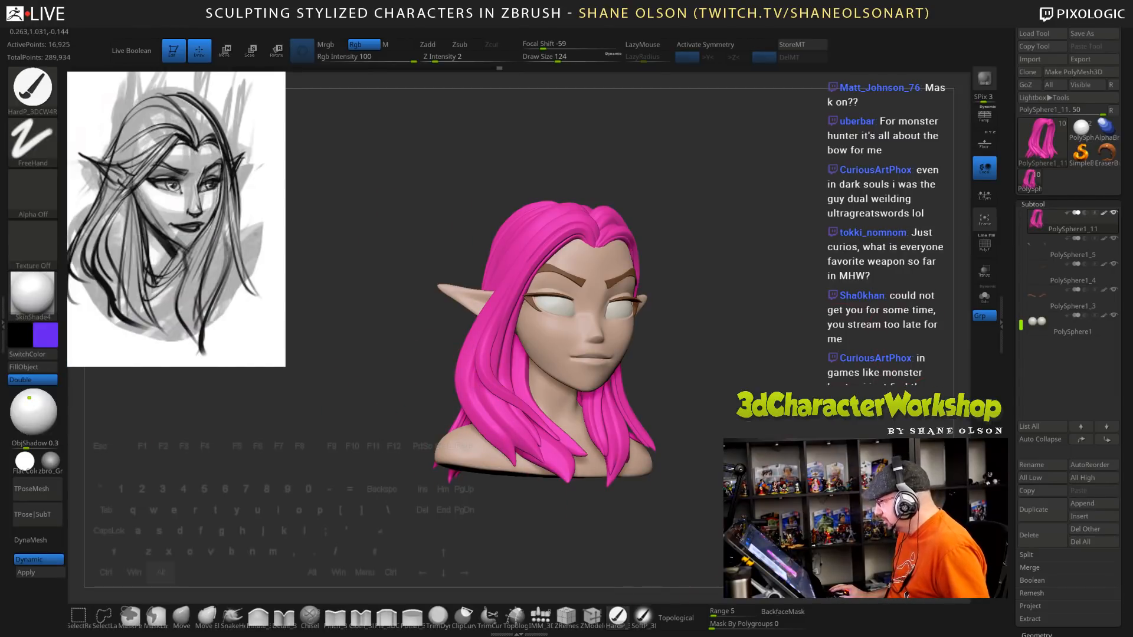
pyautogui.moveTo(829, 344); pyautogui.dragTo(816, 342)
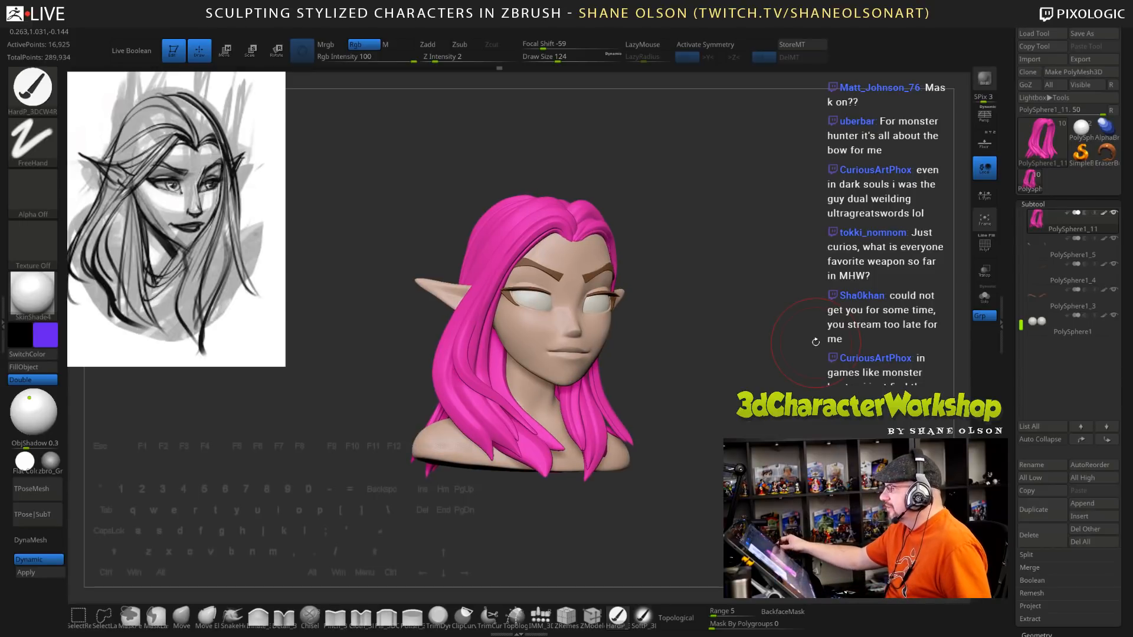
pyautogui.press('2')
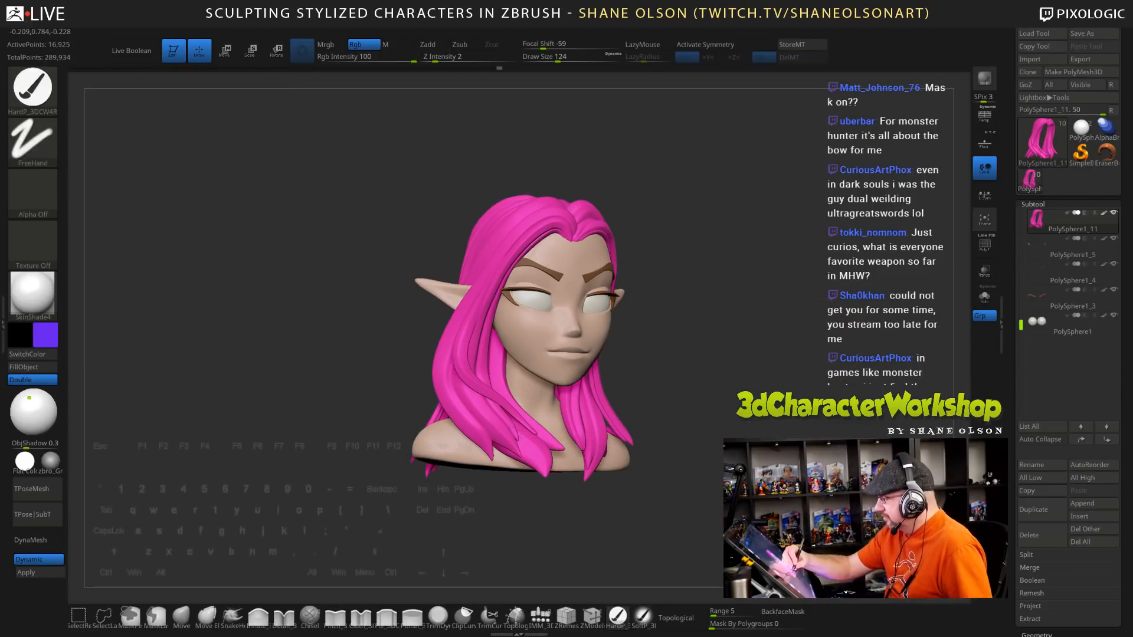
pyautogui.moveTo(708, 366)
pyautogui.mouseDown()
pyautogui.moveTo(694, 366)
pyautogui.moveTo(745, 367)
pyautogui.moveTo(731, 443)
pyautogui.moveTo(711, 447)
pyautogui.mouseUp()
pyautogui.keyDown('ctrl'); pyautogui.moveTo(684, 280); pyautogui.dragTo(767, 454); pyautogui.keyUp('ctrl')
pyautogui.keyDown('alt'); pyautogui.moveTo(723, 383); pyautogui.dragTo(704, 372); pyautogui.keyUp('alt')
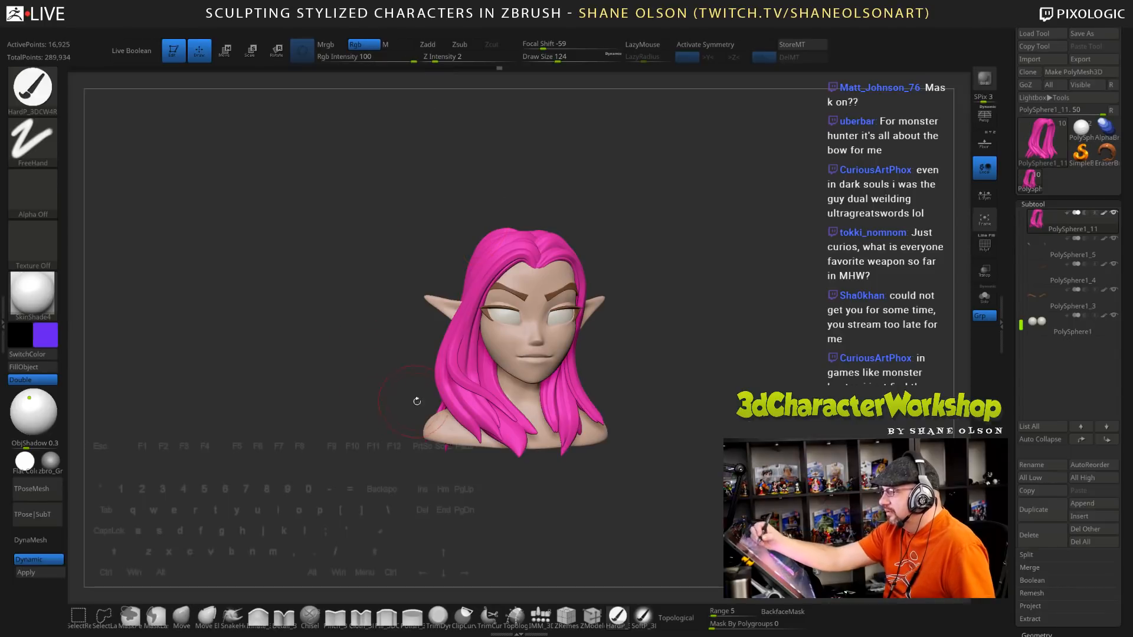
pyautogui.moveTo(691, 417); pyautogui.dragTo(702, 431)
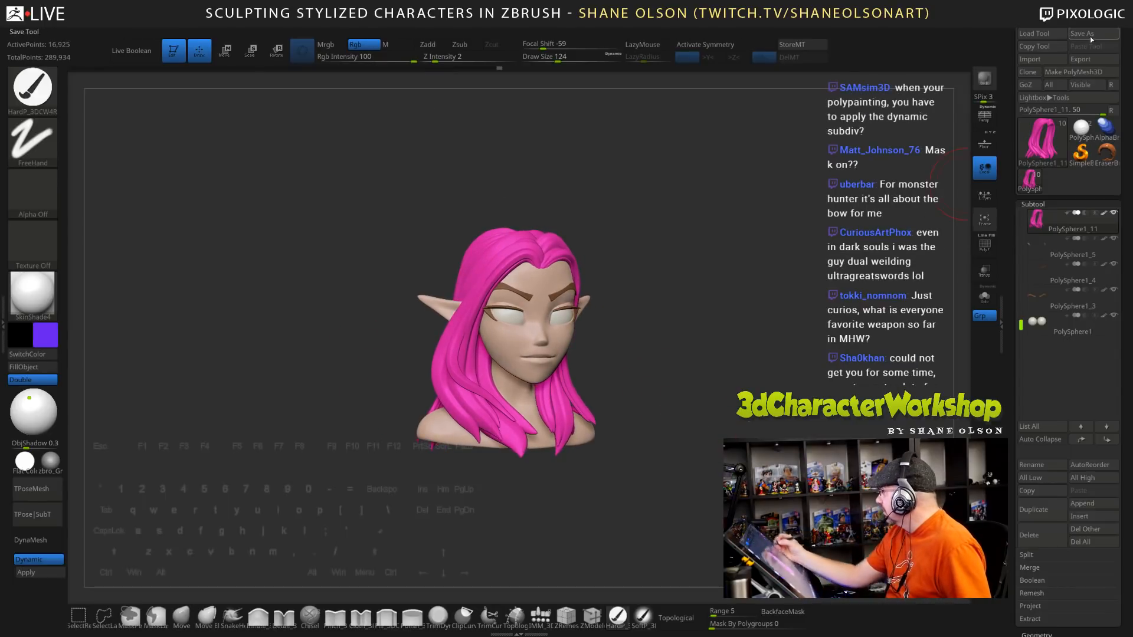
# Save the tool in the Twitch folder as JoshHead05, replacing the existing file
pyautogui.click(1088, 36)
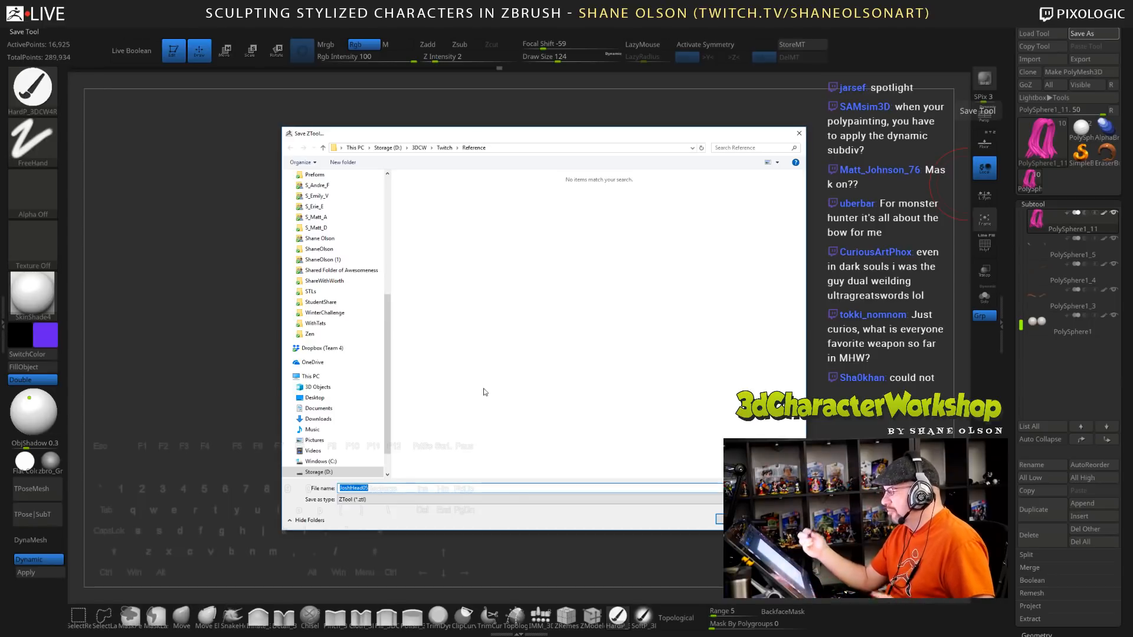
pyautogui.click(445, 148)
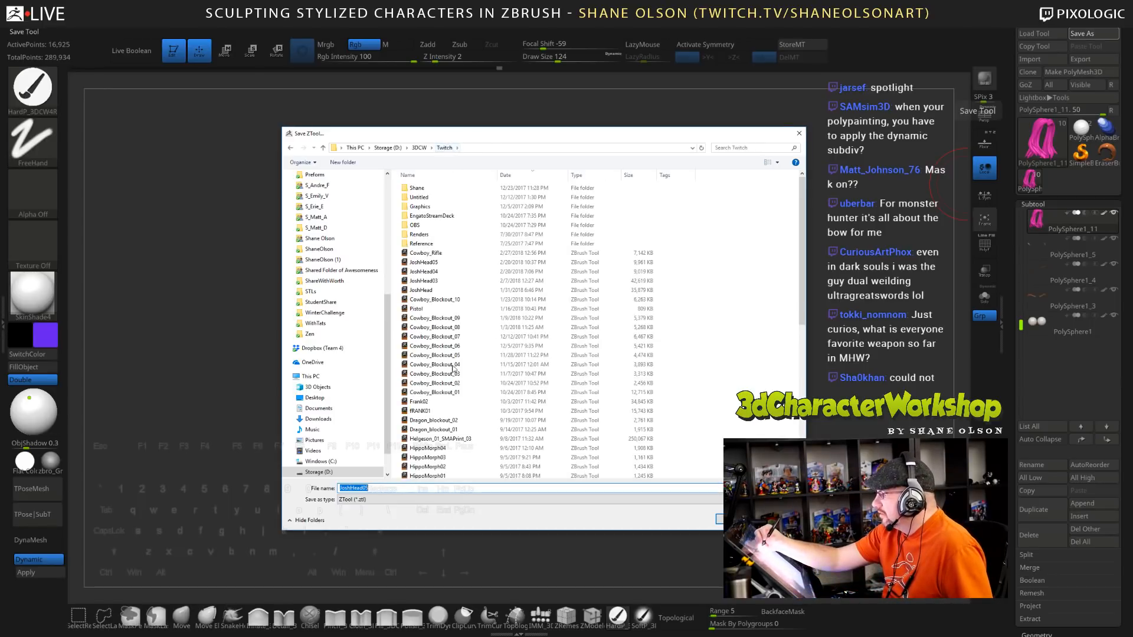
pyautogui.click(395, 490)
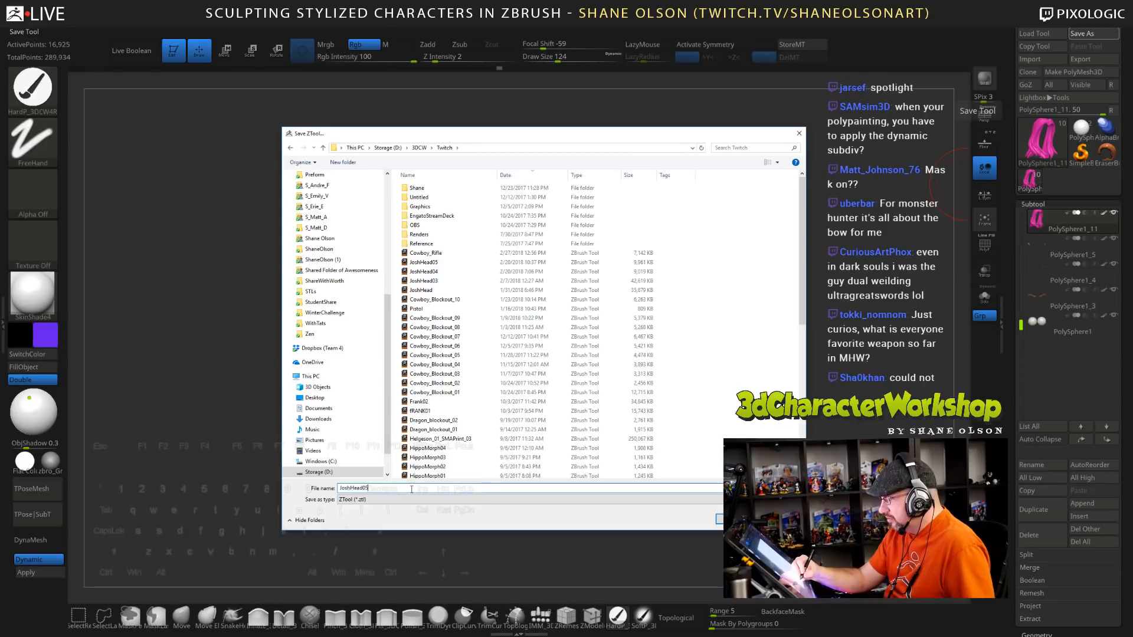
pyautogui.click(719, 519)
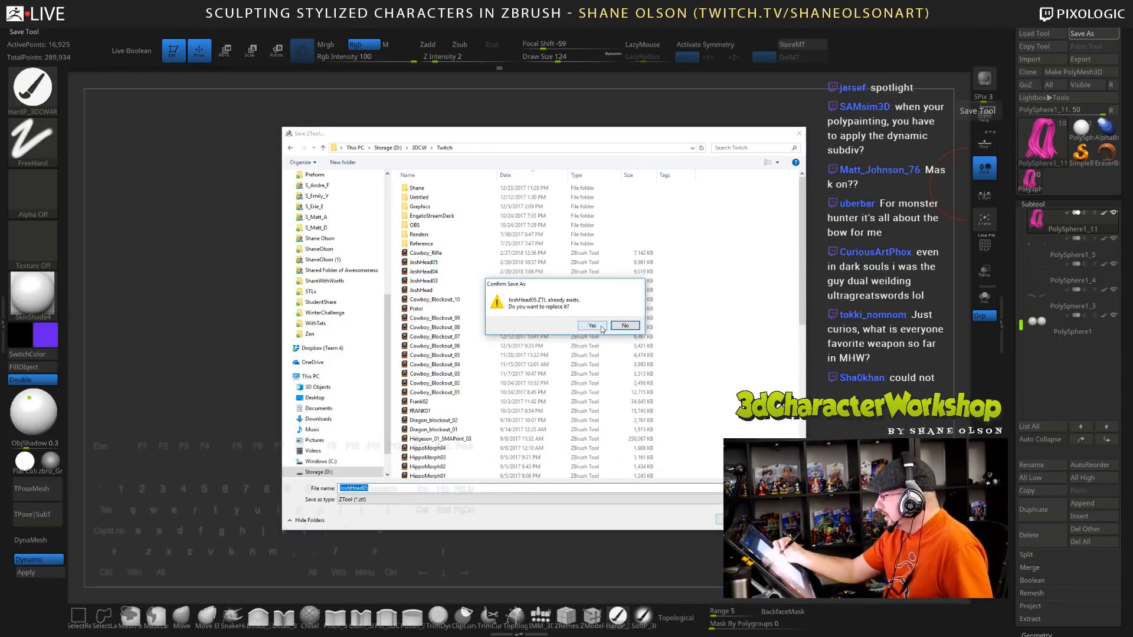
pyautogui.click(611, 323)
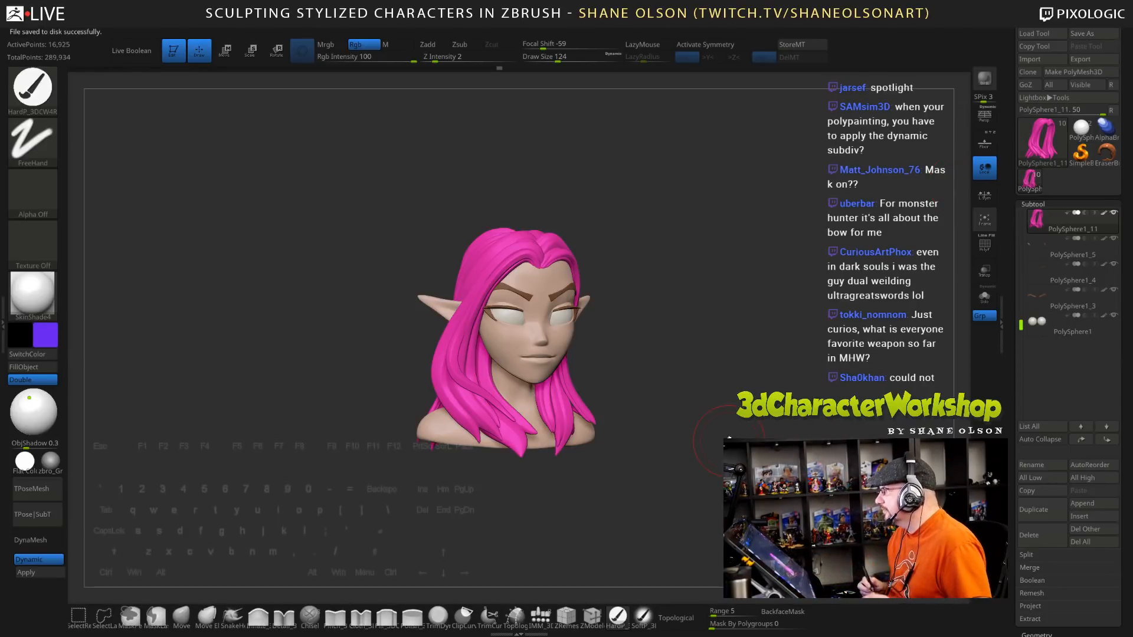
# Display the hair subtool's polyframe and examine its mesh density and polygroups from the front and three-quarter views
pyautogui.moveTo(700, 307)
pyautogui.mouseDown()
pyautogui.moveTo(700, 344)
pyautogui.moveTo(483, 476)
pyautogui.mouseUp()
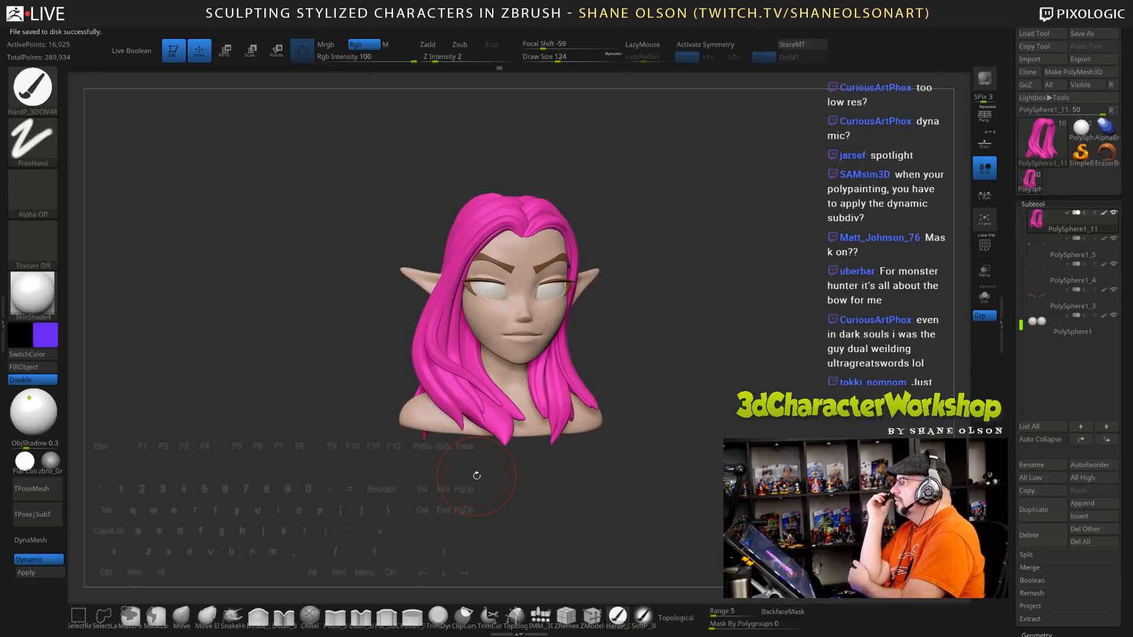
pyautogui.moveTo(650, 370); pyautogui.dragTo(628, 406)
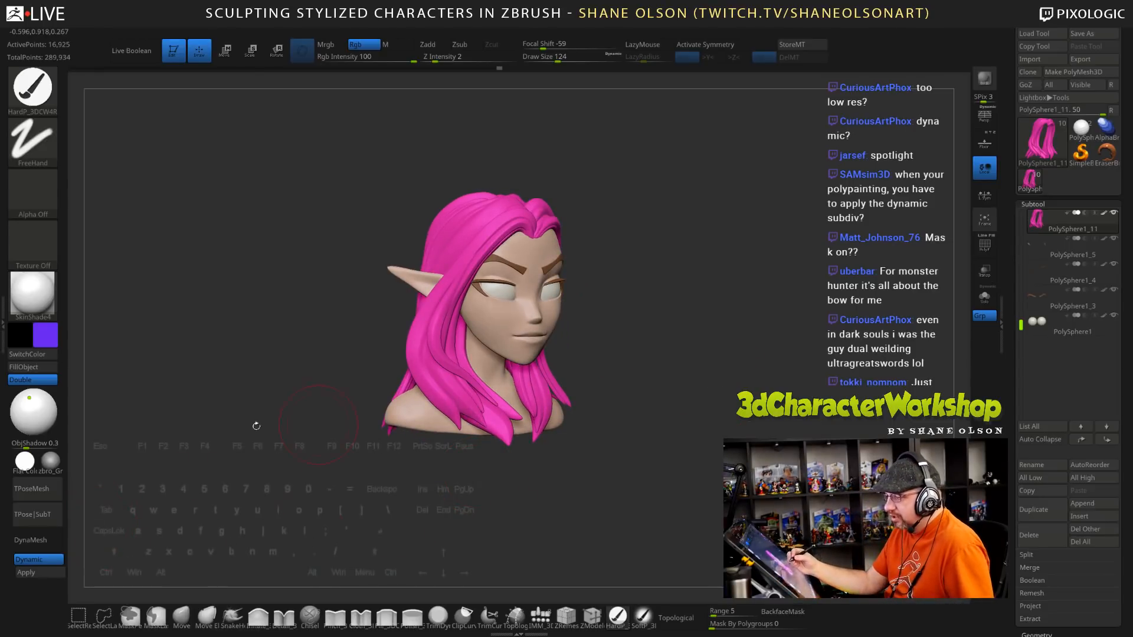
pyautogui.hotkey('shift', 'f')
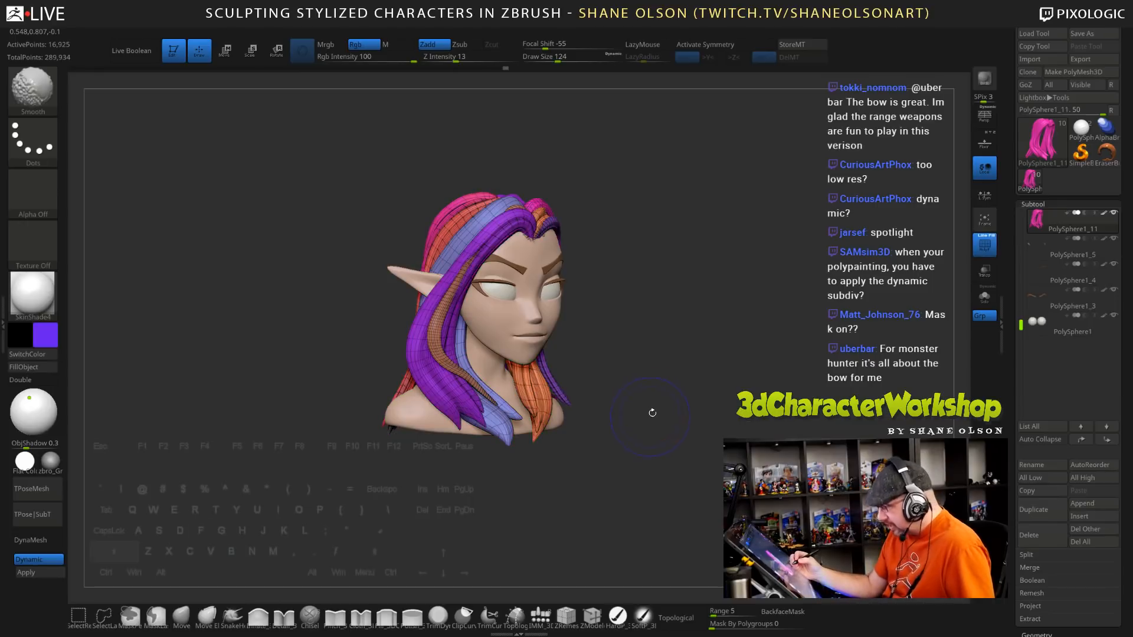
pyautogui.moveTo(660, 388)
pyautogui.mouseDown()
pyautogui.moveTo(678, 413)
pyautogui.moveTo(666, 426)
pyautogui.moveTo(695, 474)
pyautogui.mouseUp()
pyautogui.moveTo(734, 383); pyautogui.dragTo(746, 390)
pyautogui.moveTo(1060, 229)
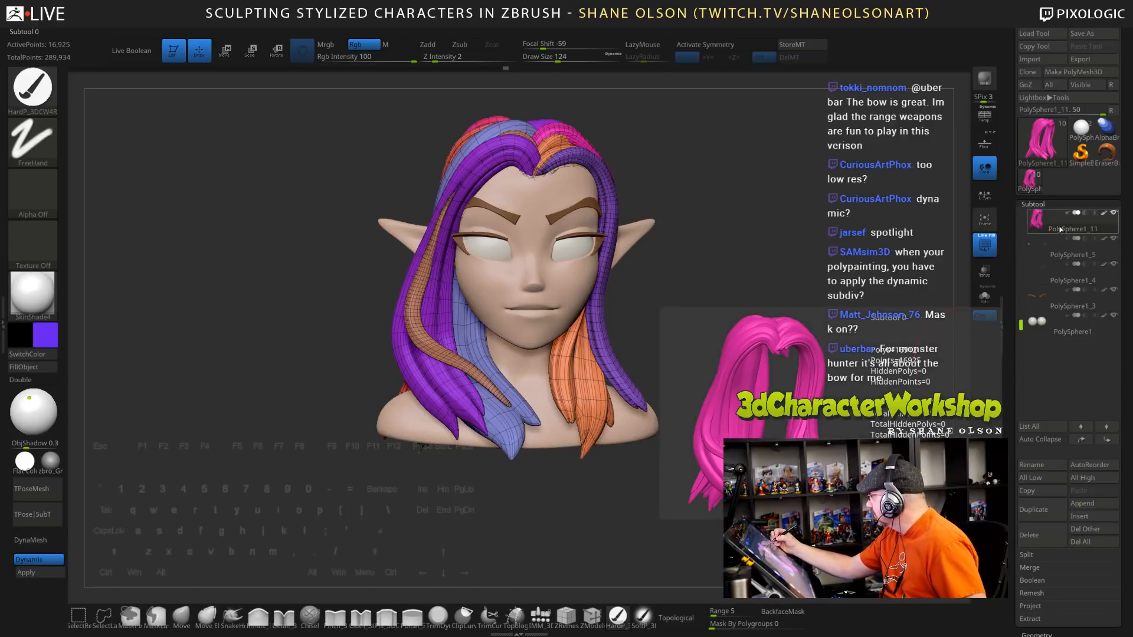
pyautogui.scroll(-2, 1060, 229)
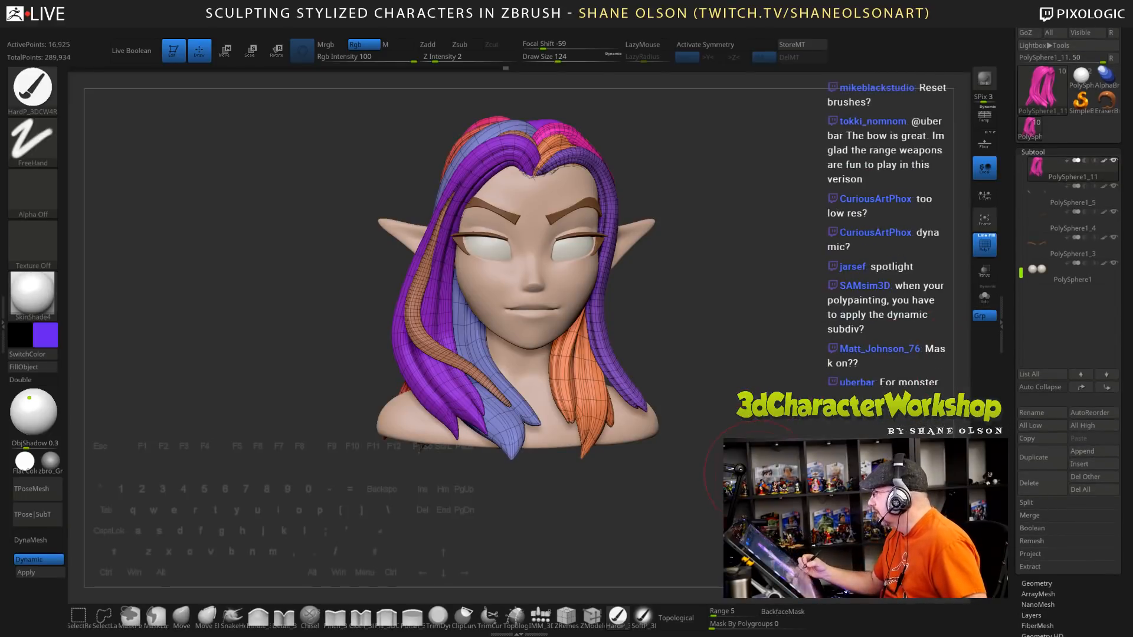
pyautogui.moveTo(421, 447); pyautogui.dragTo(387, 454)
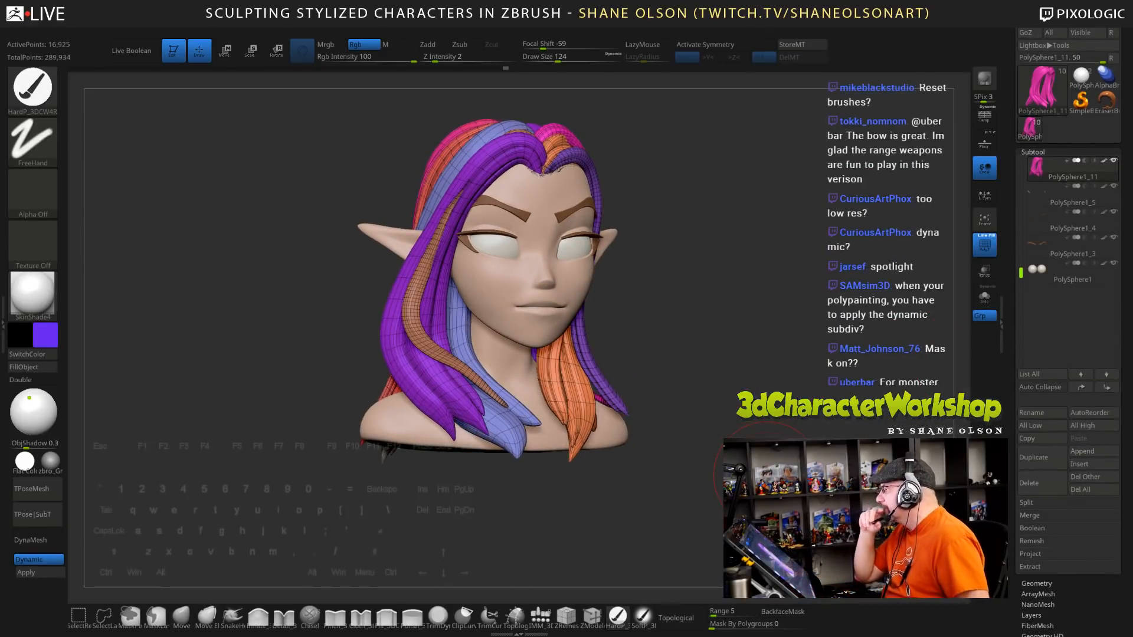
pyautogui.keyDown('alt'); pyautogui.moveTo(711, 372); pyautogui.dragTo(716, 394); pyautogui.keyUp('alt')
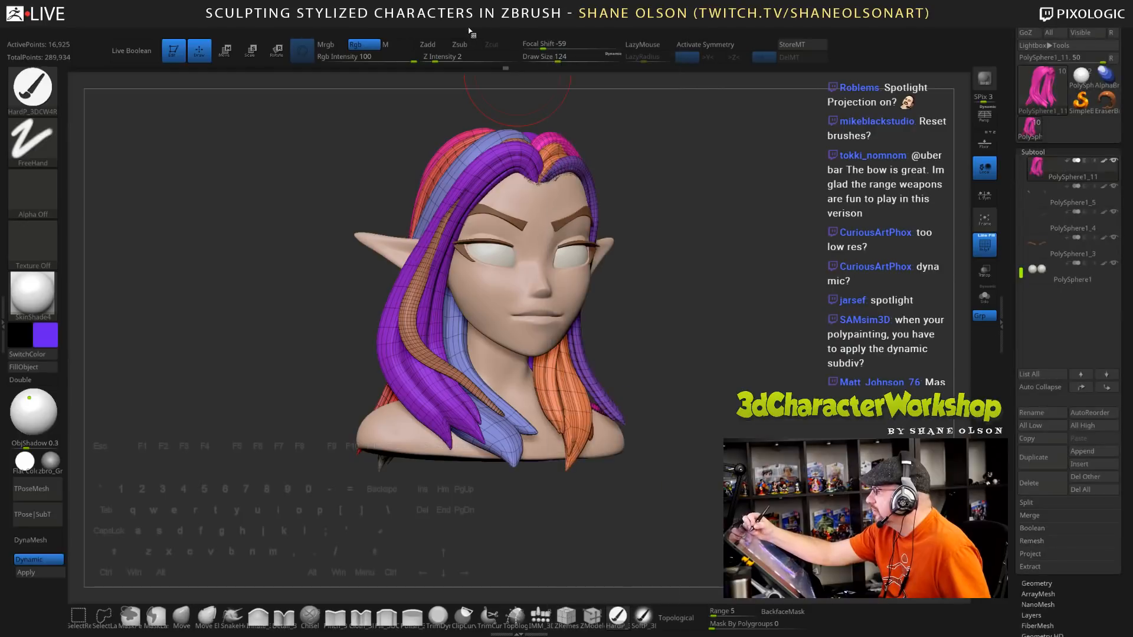
# Look through the preferences and stroke options for a brush reset, and reset all brushes to their defaults
pyautogui.click(427, 28)
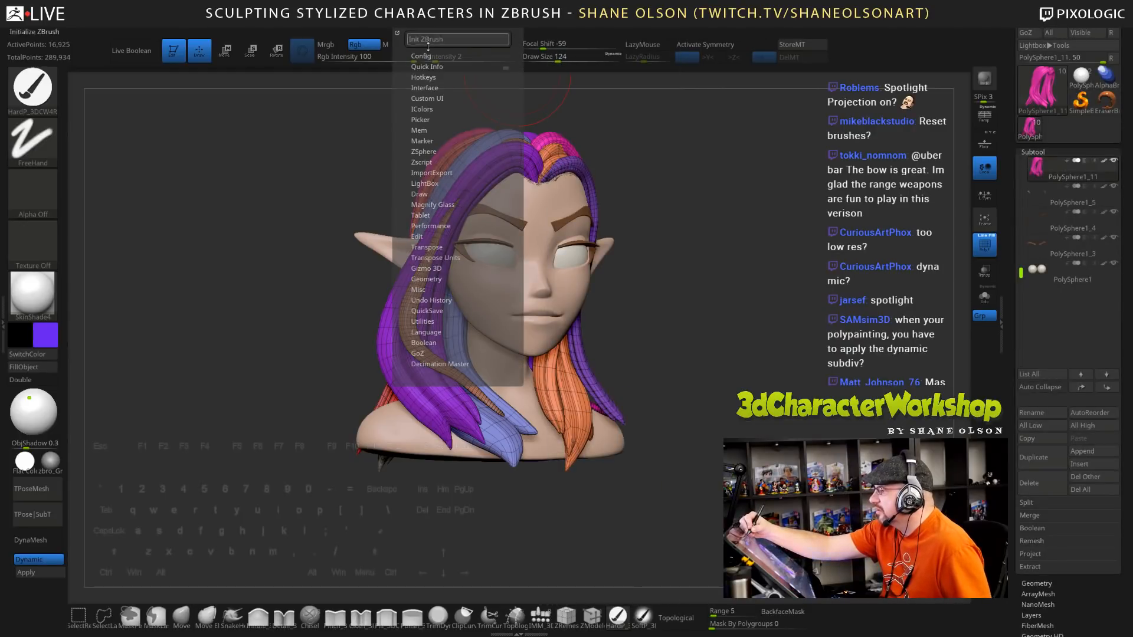
pyautogui.click(421, 55)
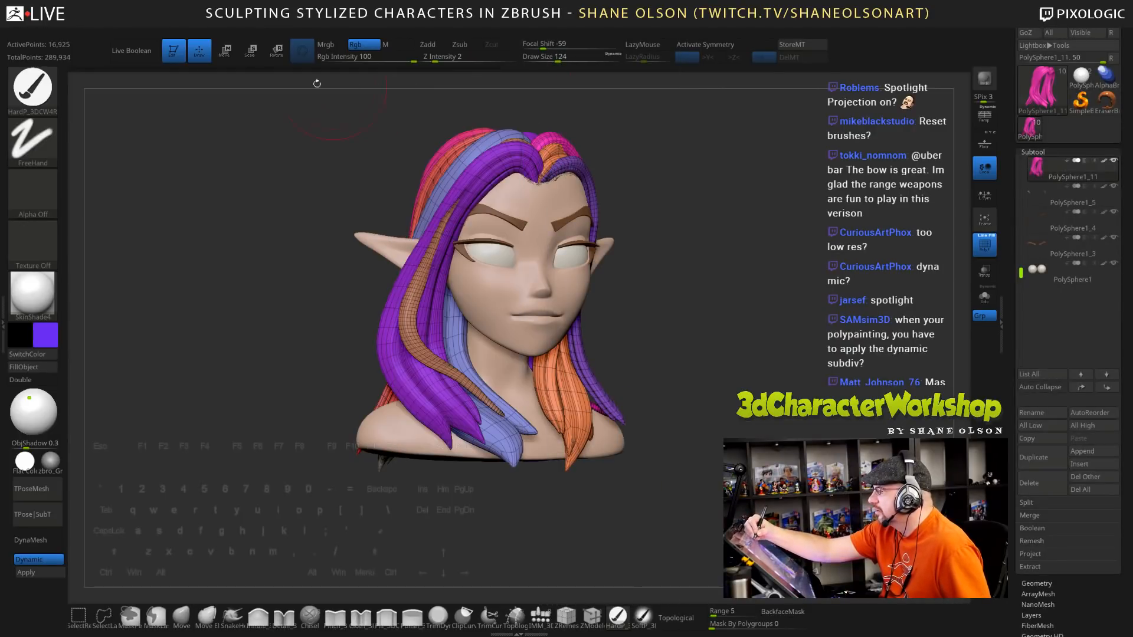
pyautogui.click(70, 30)
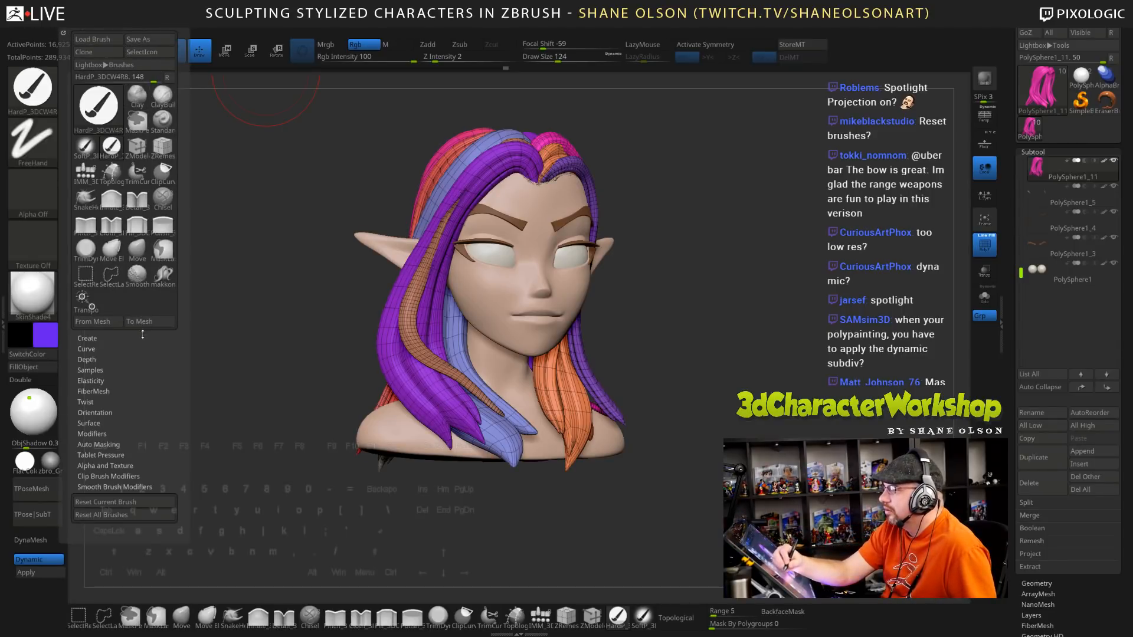
pyautogui.click(513, 24)
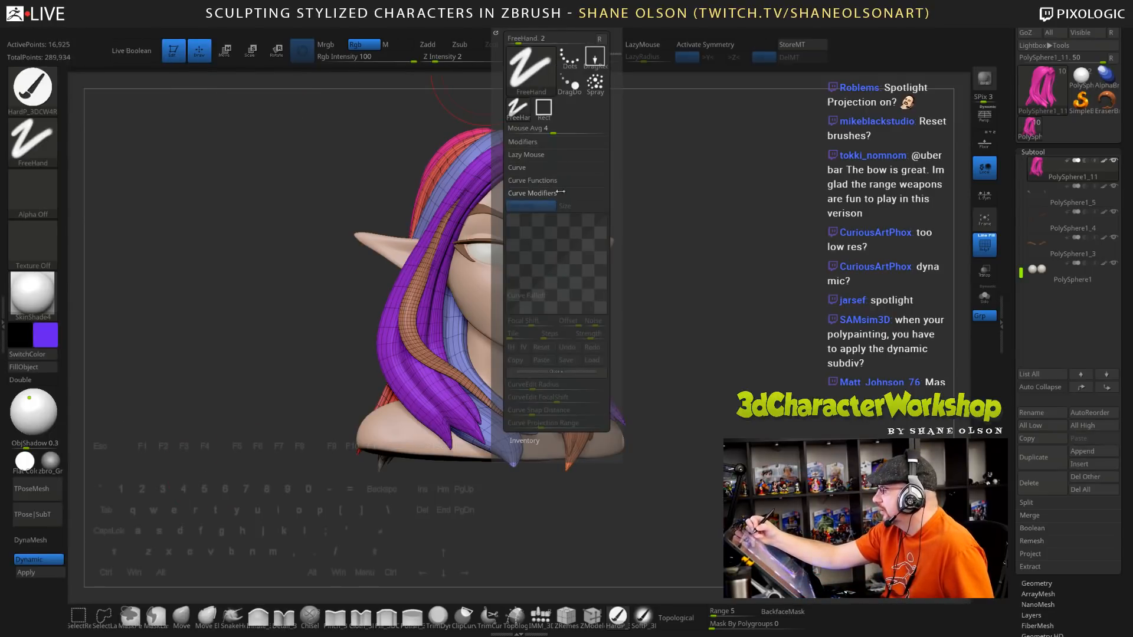
pyautogui.click(411, 25)
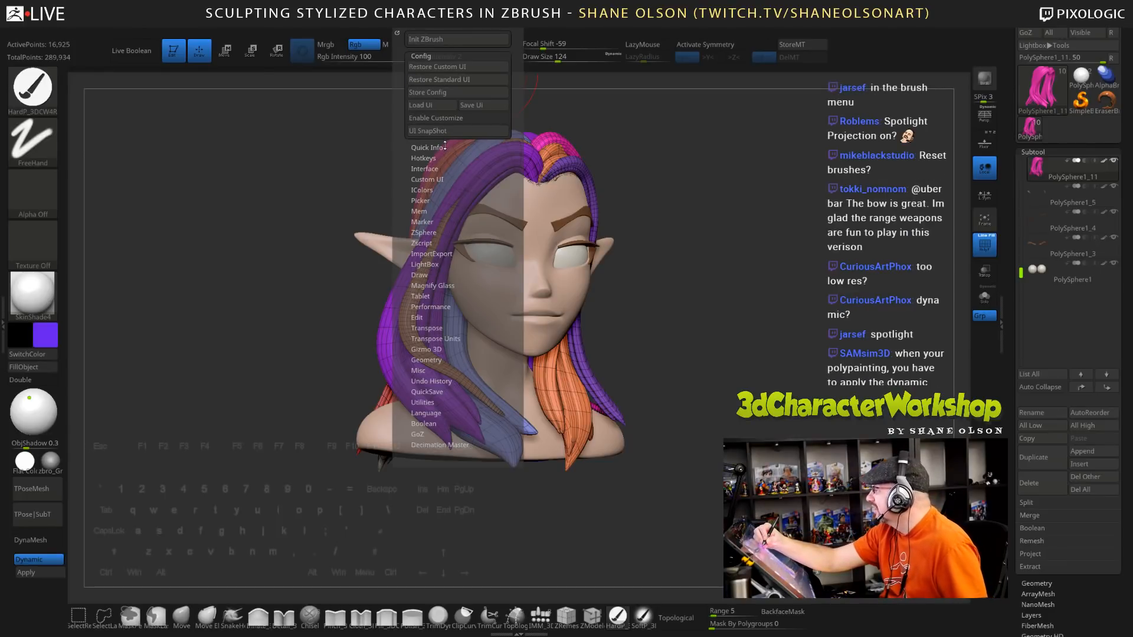
pyautogui.click(82, 25)
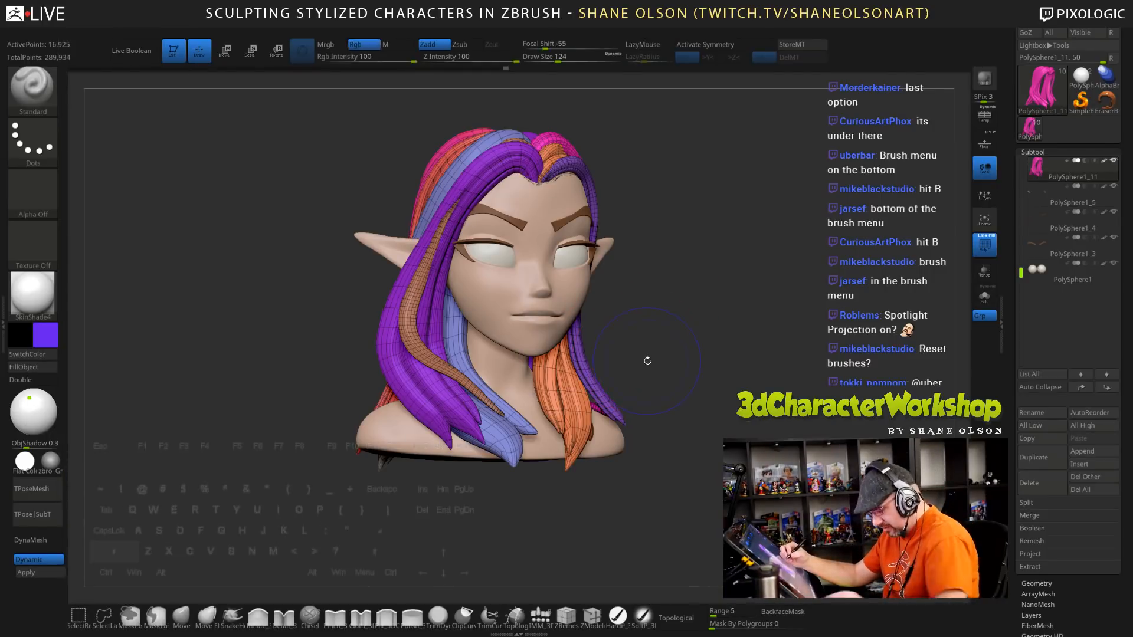
# Hide the hair's polyframe and activate the HardP_3DCW4R8 paint brush again
pyautogui.hotkey('shift', 'f')
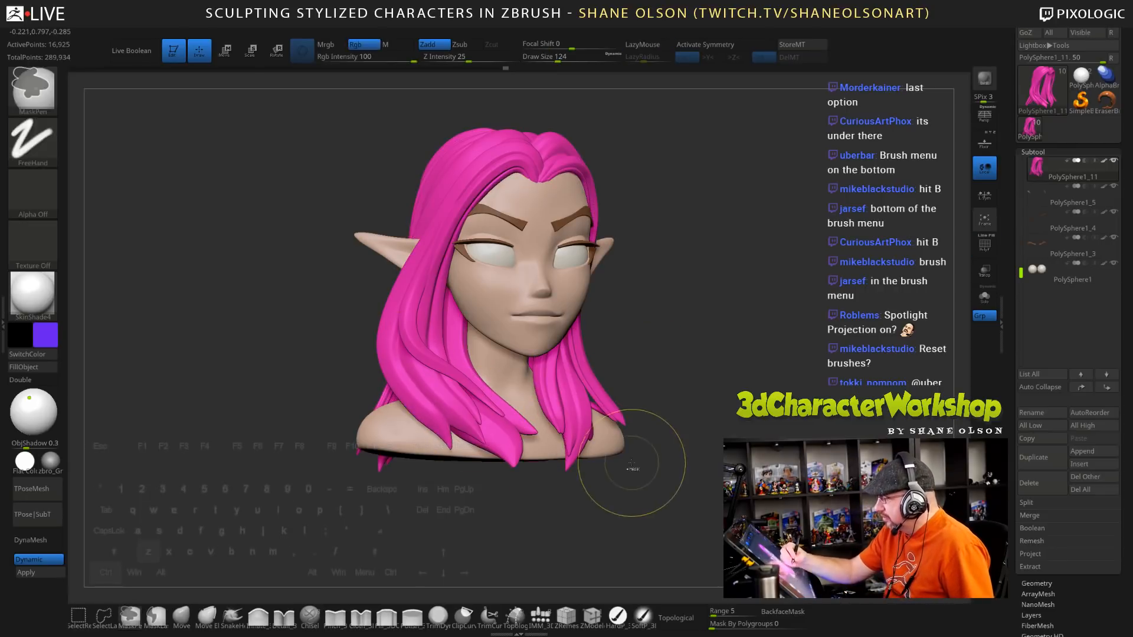
pyautogui.click(618, 615)
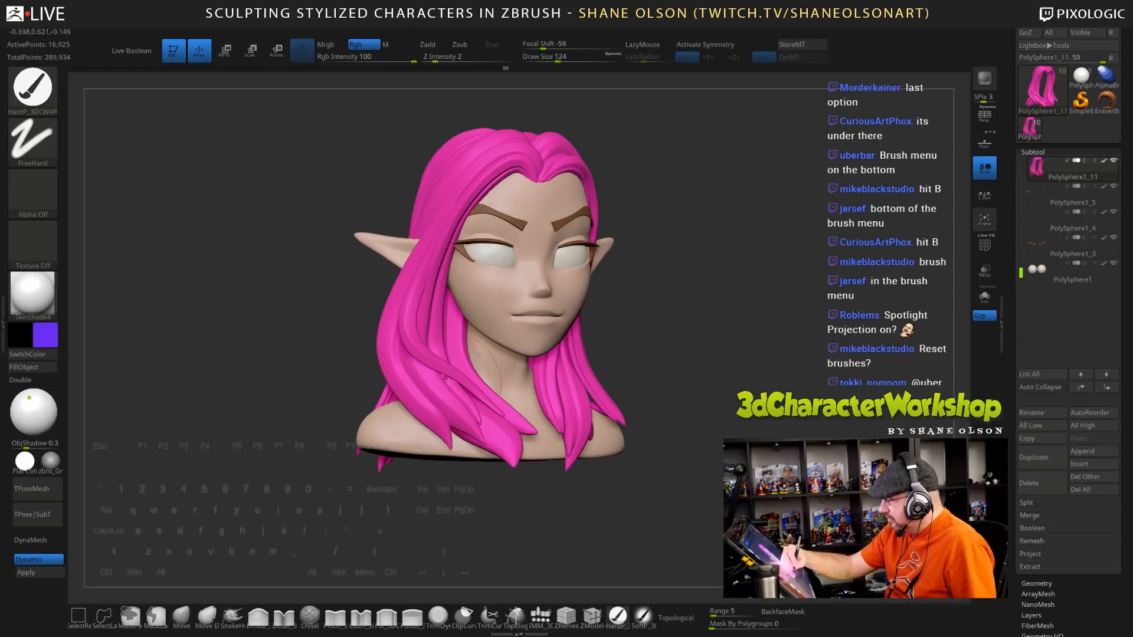
pyautogui.moveTo(720, 405)
pyautogui.mouseDown()
pyautogui.moveTo(698, 418)
pyautogui.moveTo(717, 423)
pyautogui.mouseUp()
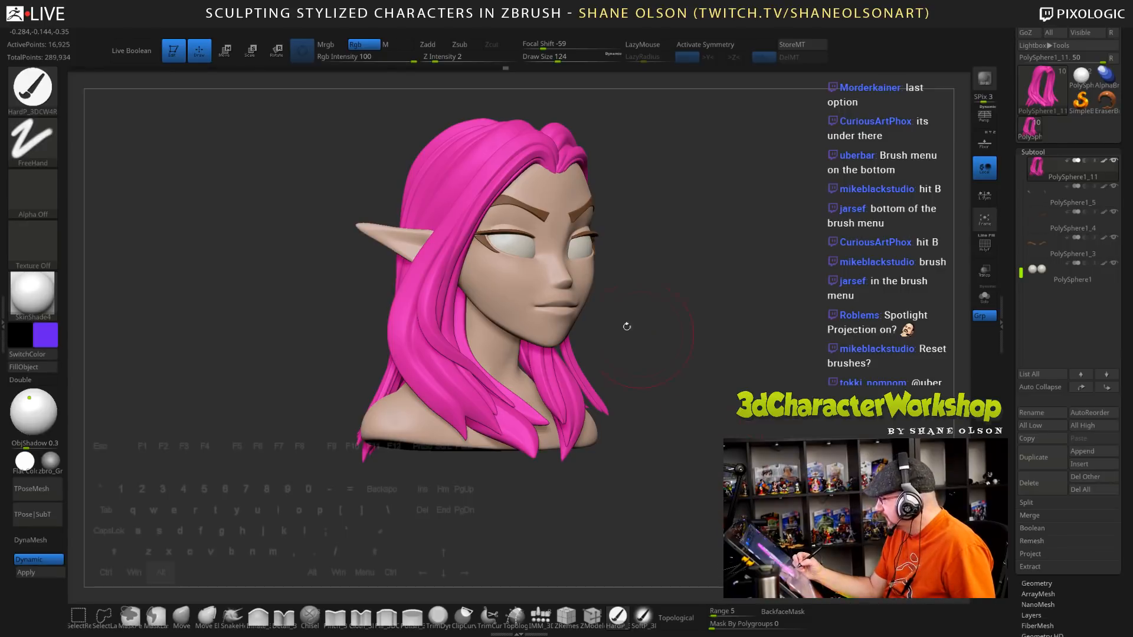
# Test-paint a blue-violet stroke on the cheek of the head subtool at draw size 62, and undo it
pyautogui.keyDown('alt'); pyautogui.click(549, 288); pyautogui.keyUp('alt')
pyautogui.moveTo(547, 286); pyautogui.dragTo(551, 294)
pyautogui.hotkey('ctrl', 'z')
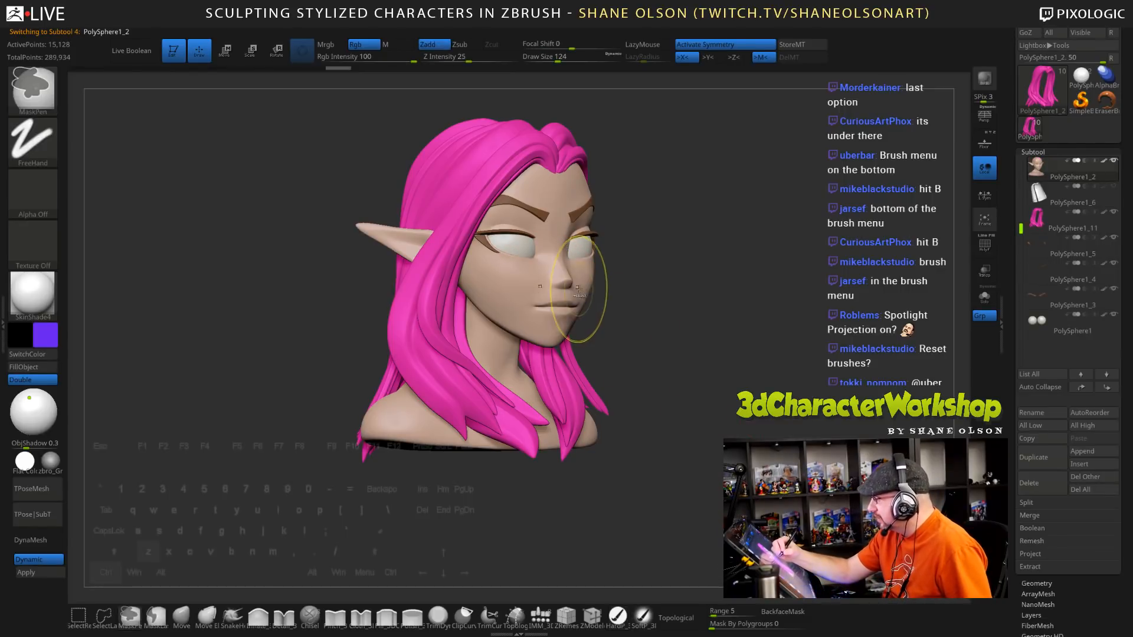
pyautogui.press('s')
pyautogui.moveTo(615, 319); pyautogui.dragTo(604, 318)
pyautogui.moveTo(507, 292); pyautogui.dragTo(535, 315)
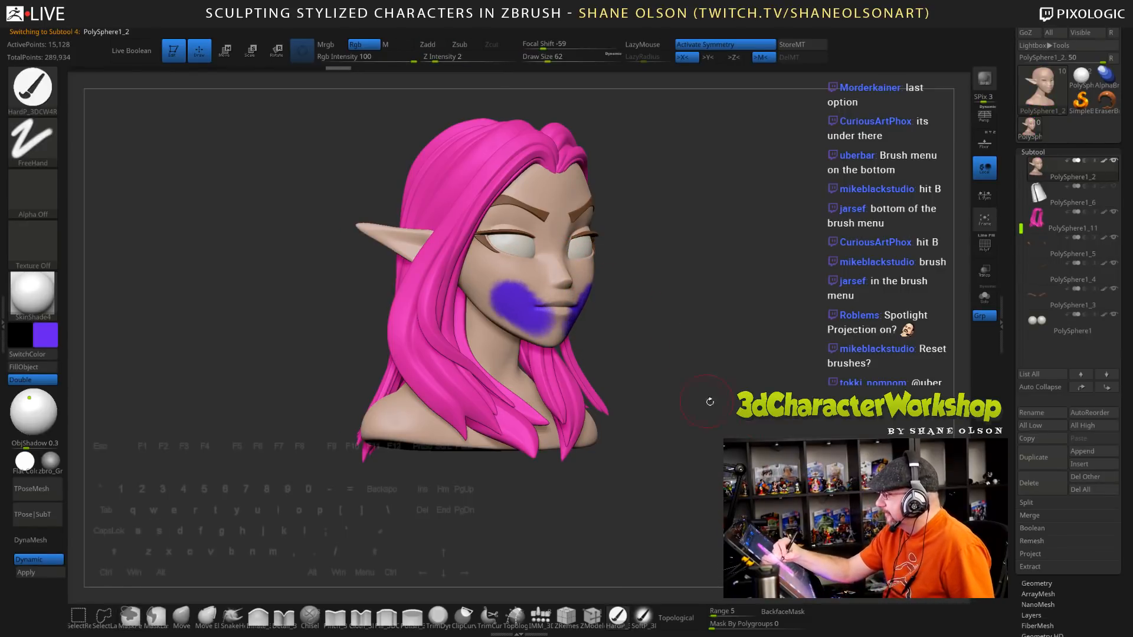
pyautogui.hotkey('ctrl', 'z')
# Make the hair the active subtool and set its texture map to Texture Off
pyautogui.moveTo(735, 424)
pyautogui.mouseDown()
pyautogui.moveTo(636, 427)
pyautogui.moveTo(620, 456)
pyautogui.mouseUp()
pyautogui.keyDown('alt'); pyautogui.click(481, 394); pyautogui.keyUp('alt')
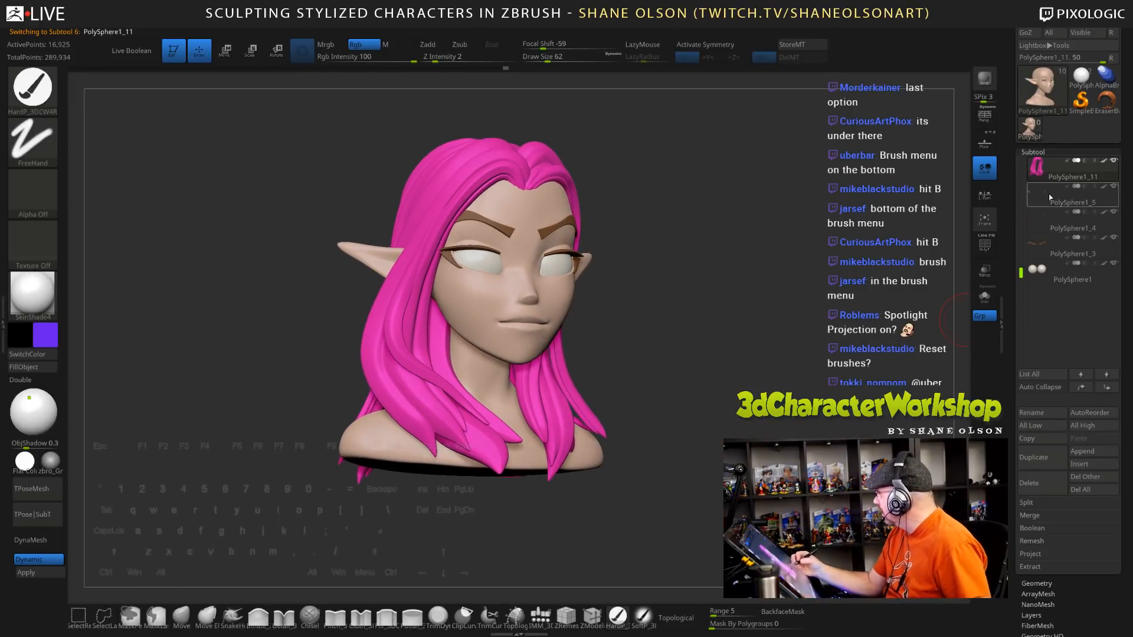
pyautogui.scroll(-5, 1013, 373)
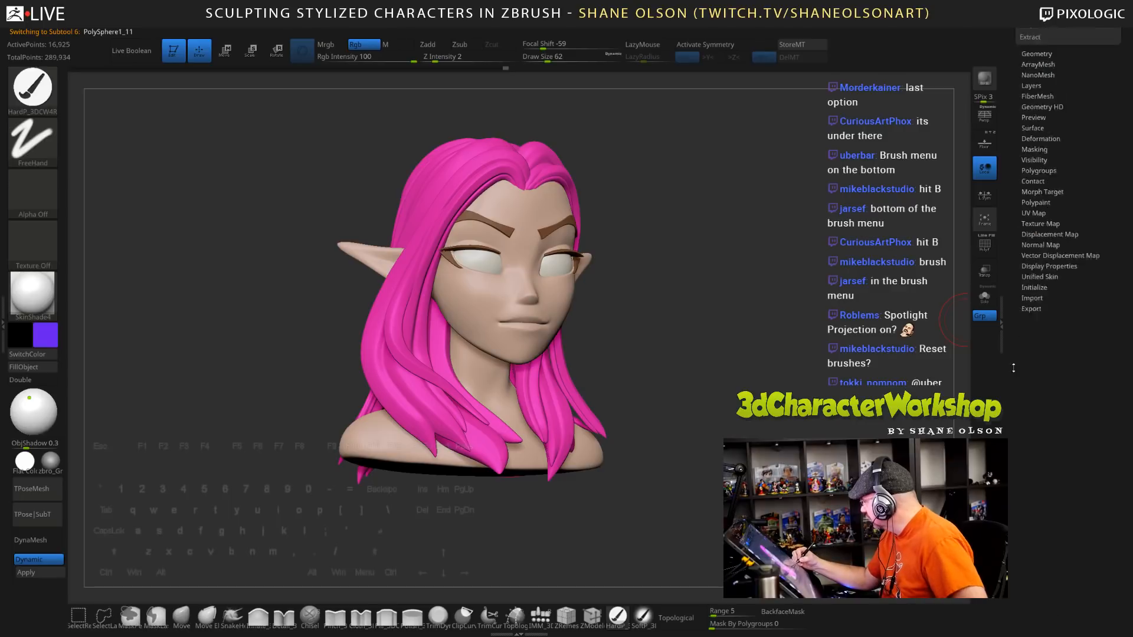
pyautogui.click(1038, 300)
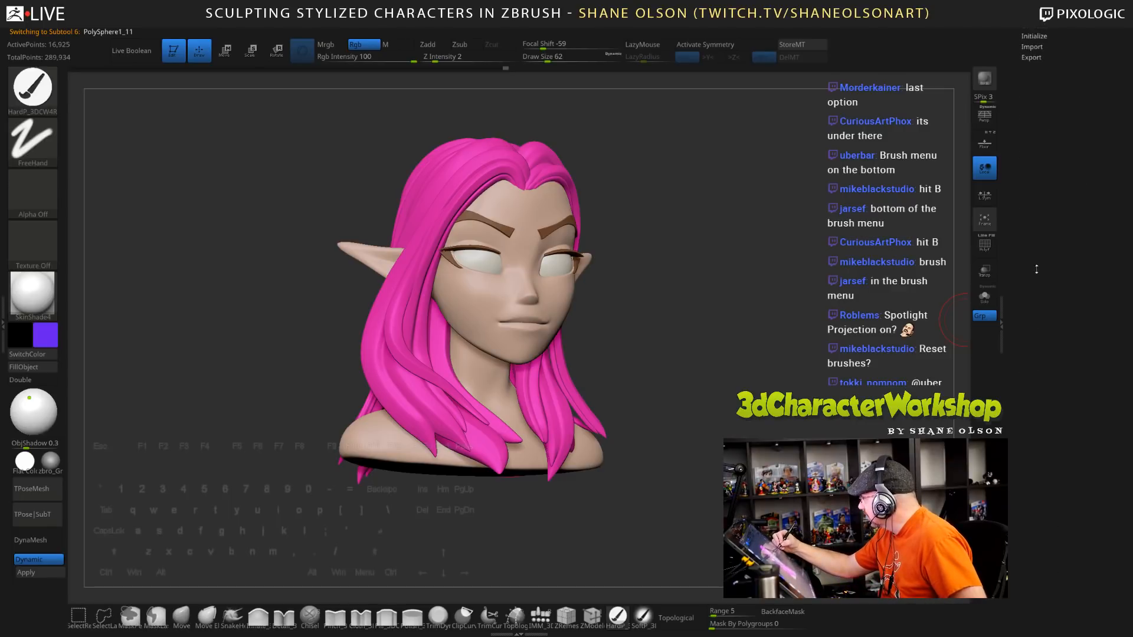
pyautogui.click(1092, 389)
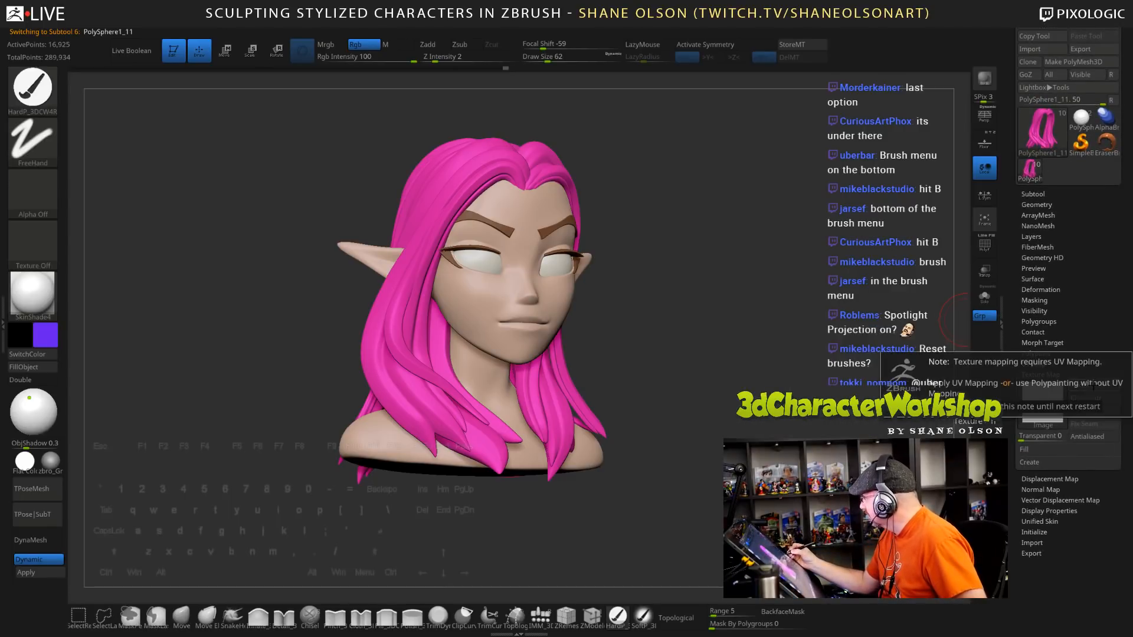
pyautogui.click(1098, 388)
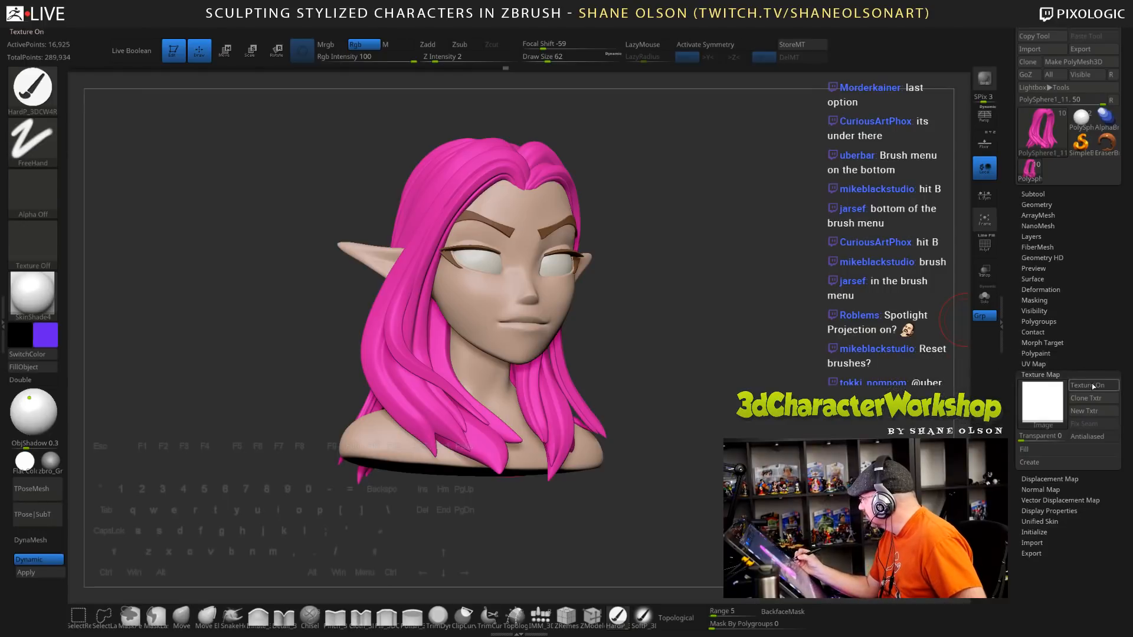
pyautogui.click(1044, 407)
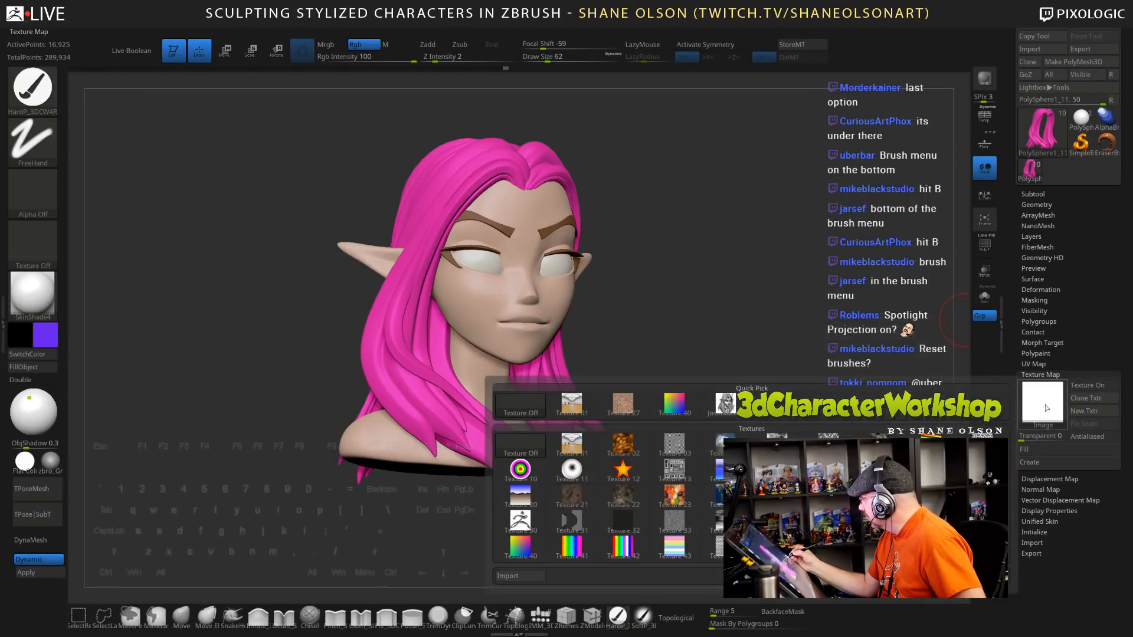
pyautogui.click(527, 410)
# Test the paint brush with a blue-violet stroke on a lower hair strand, and undo the stroke
pyautogui.moveTo(429, 375); pyautogui.dragTo(456, 421)
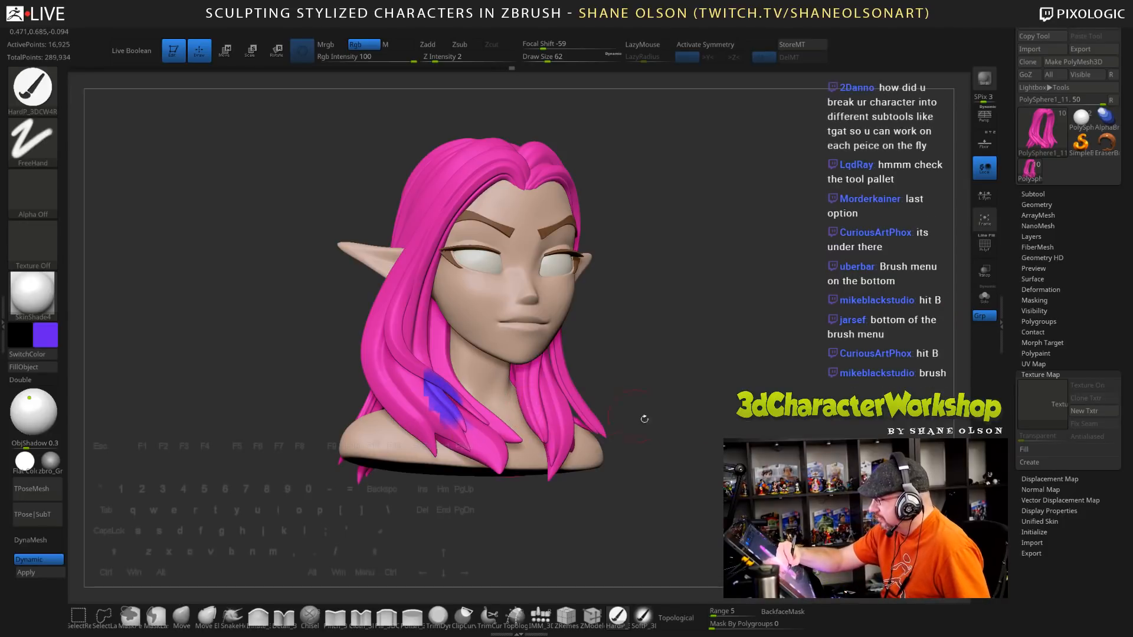
pyautogui.moveTo(644, 419); pyautogui.dragTo(723, 490)
pyautogui.hotkey('ctrl', 'z')
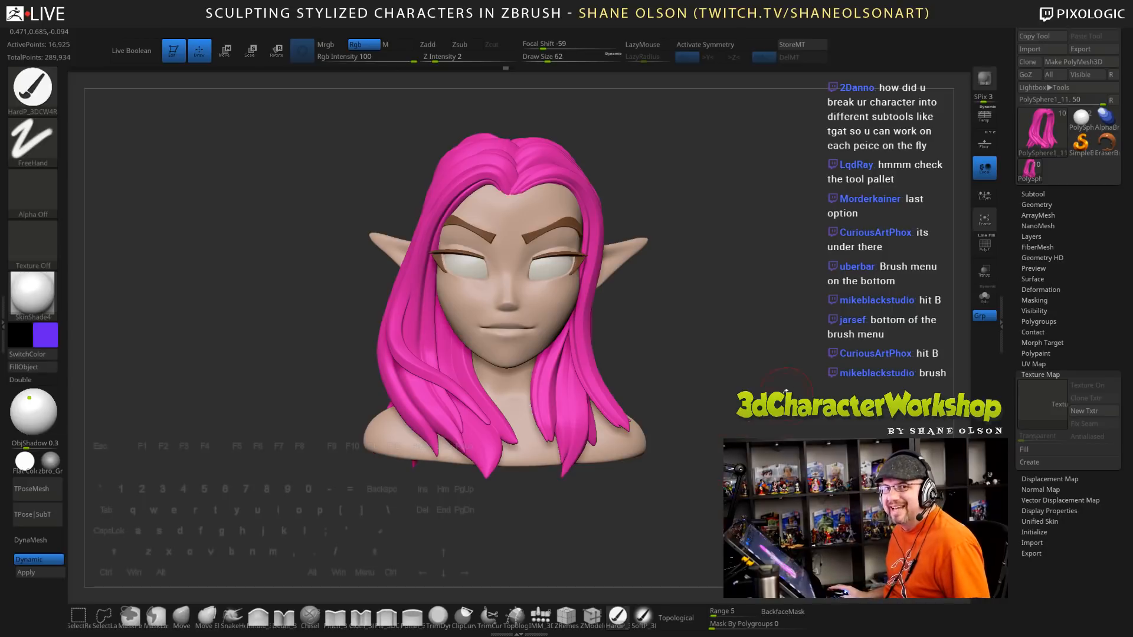
pyautogui.moveTo(786, 391); pyautogui.dragTo(688, 289)
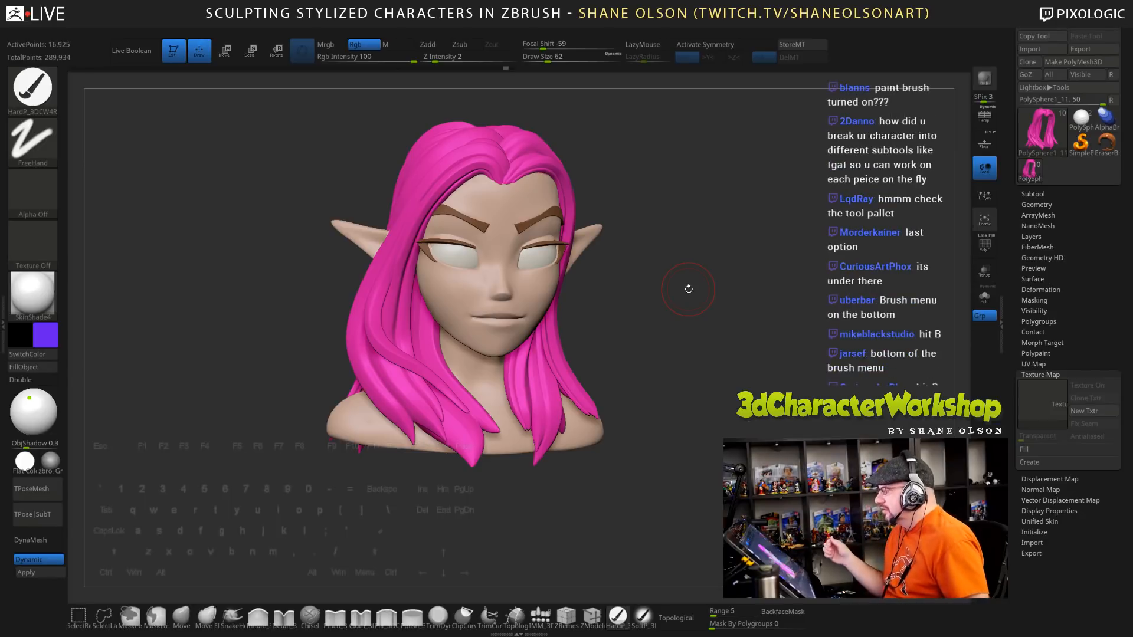
# Display the subtool list and briefly show the hair's polyframe to examine its mesh and polygroups from the front
pyautogui.click(1033, 194)
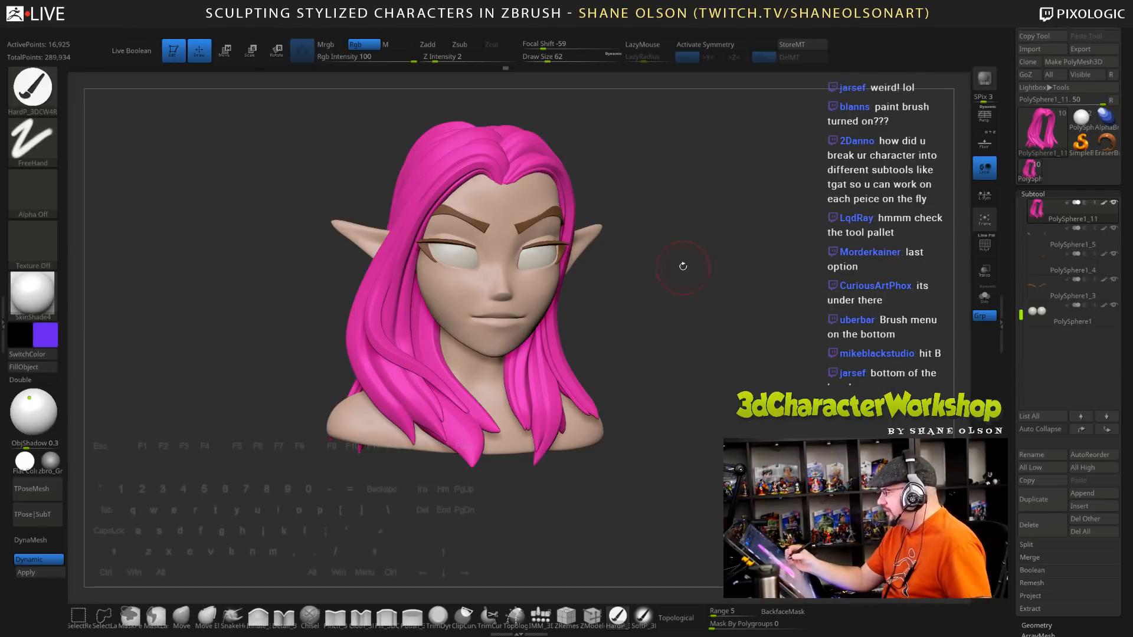
pyautogui.press('space')
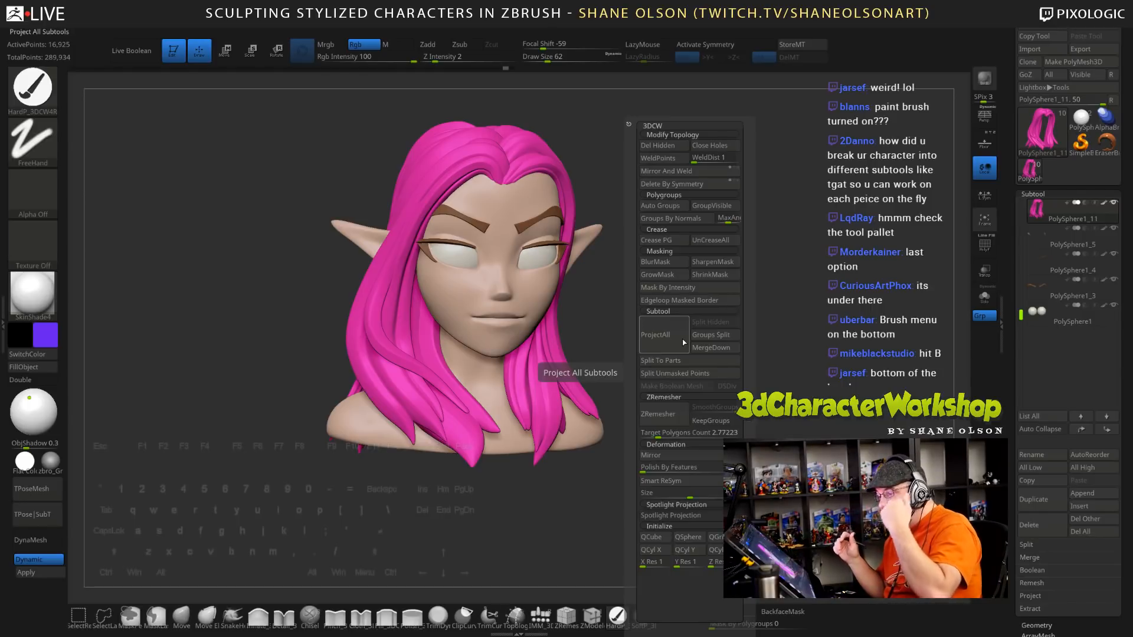
pyautogui.hotkey('shift', 'f')
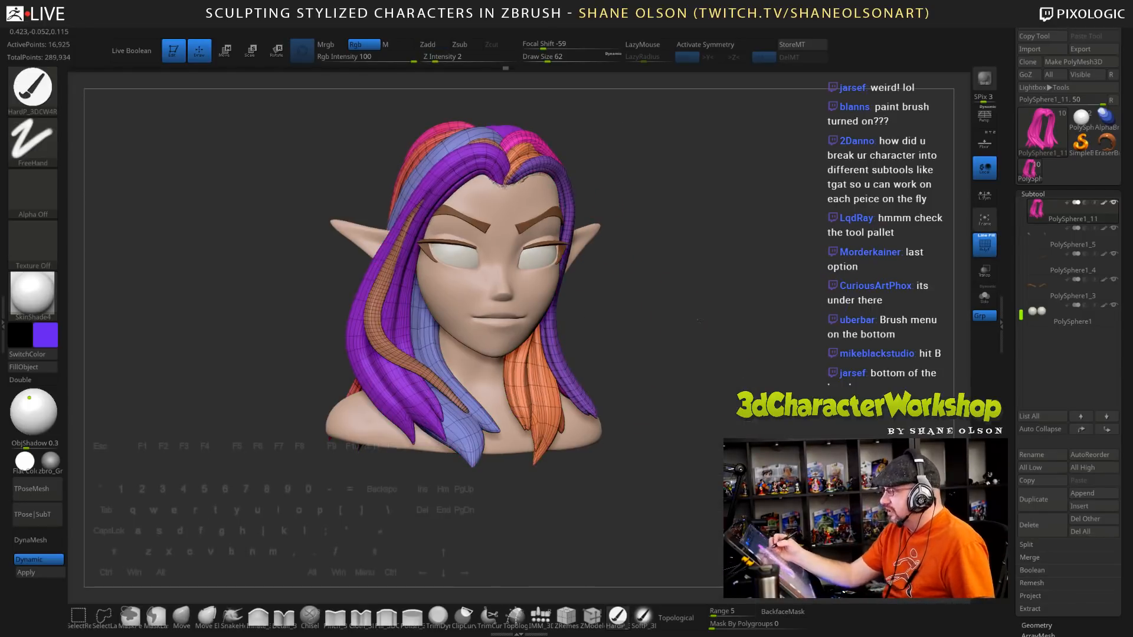
pyautogui.moveTo(699, 320)
pyautogui.mouseDown()
pyautogui.moveTo(761, 323)
pyautogui.moveTo(659, 327)
pyautogui.mouseUp()
pyautogui.moveTo(680, 322); pyautogui.dragTo(681, 322)
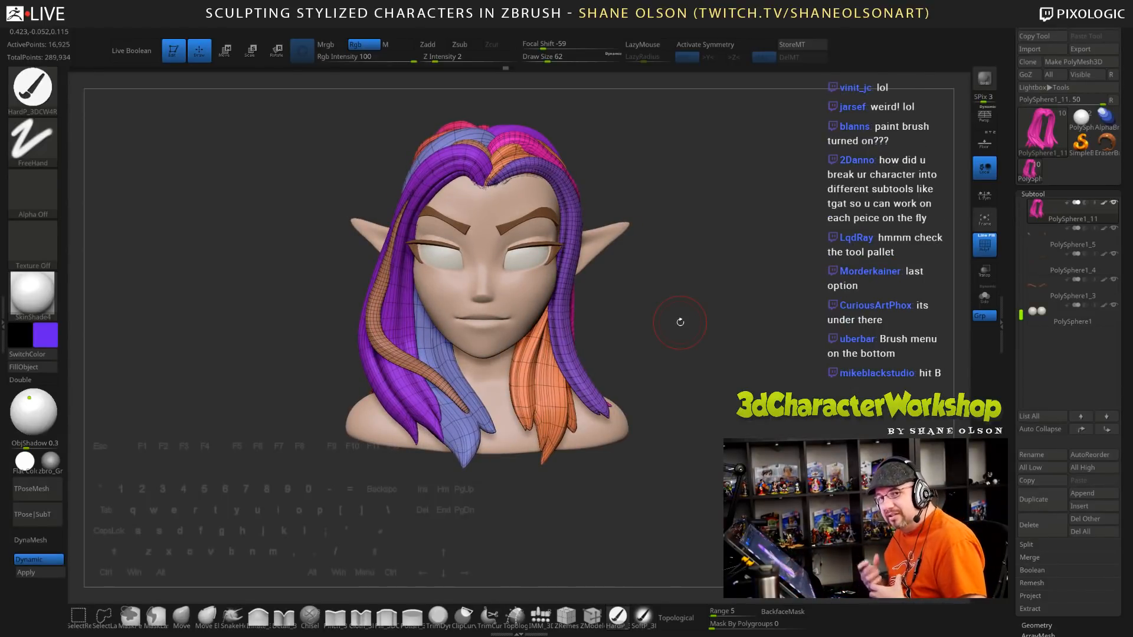
pyautogui.hotkey('shift', 'f')
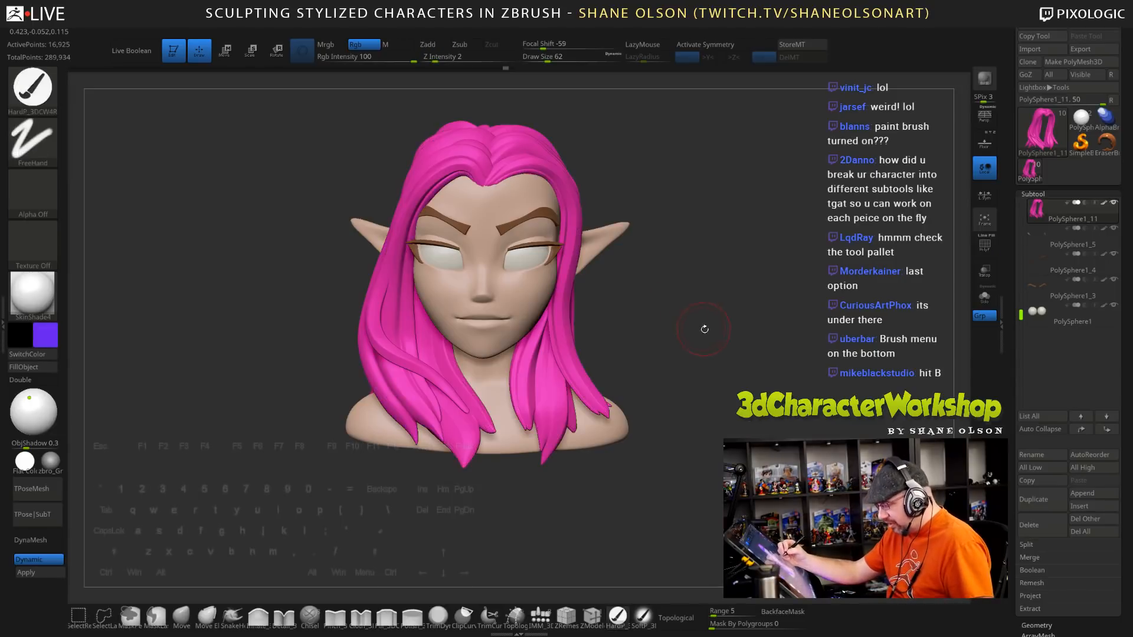
# Paint a soft blue-violet fade over the lower strands on the character's right side with the SoftP brush at draw size 130
pyautogui.moveTo(703, 329)
pyautogui.mouseDown()
pyautogui.moveTo(731, 368)
pyautogui.moveTo(681, 359)
pyautogui.moveTo(686, 417)
pyautogui.mouseUp()
pyautogui.click(642, 616)
pyautogui.press('s')
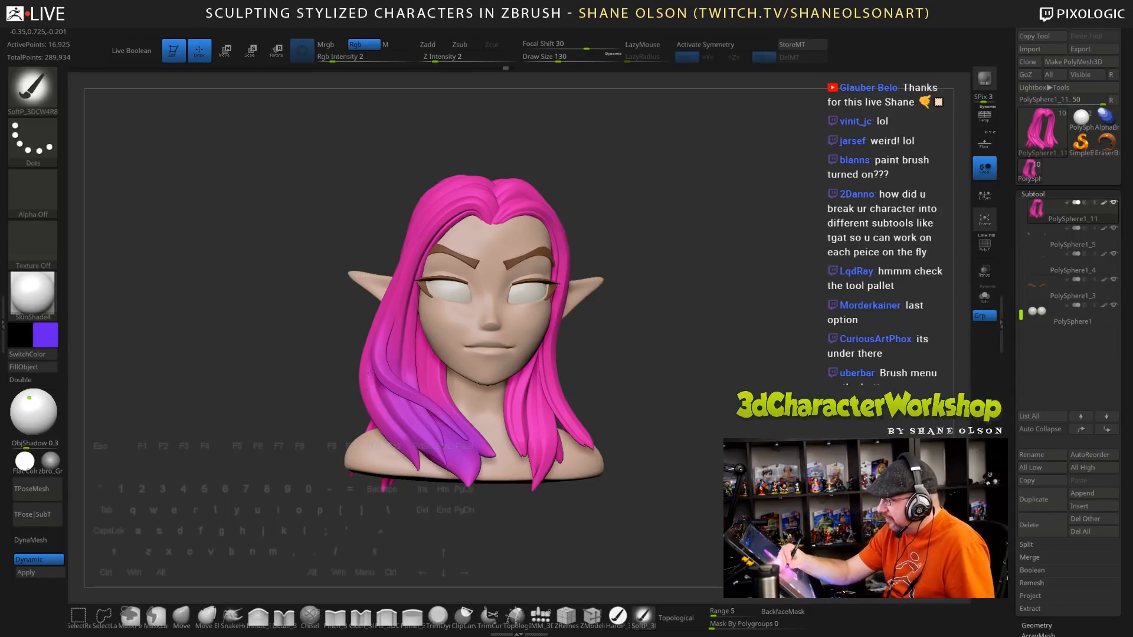
pyautogui.moveTo(416, 408); pyautogui.dragTo(411, 390)
pyautogui.moveTo(409, 387)
pyautogui.mouseDown(button='right')
pyautogui.moveTo(436, 393)
pyautogui.moveTo(375, 356)
pyautogui.mouseUp(button='right')
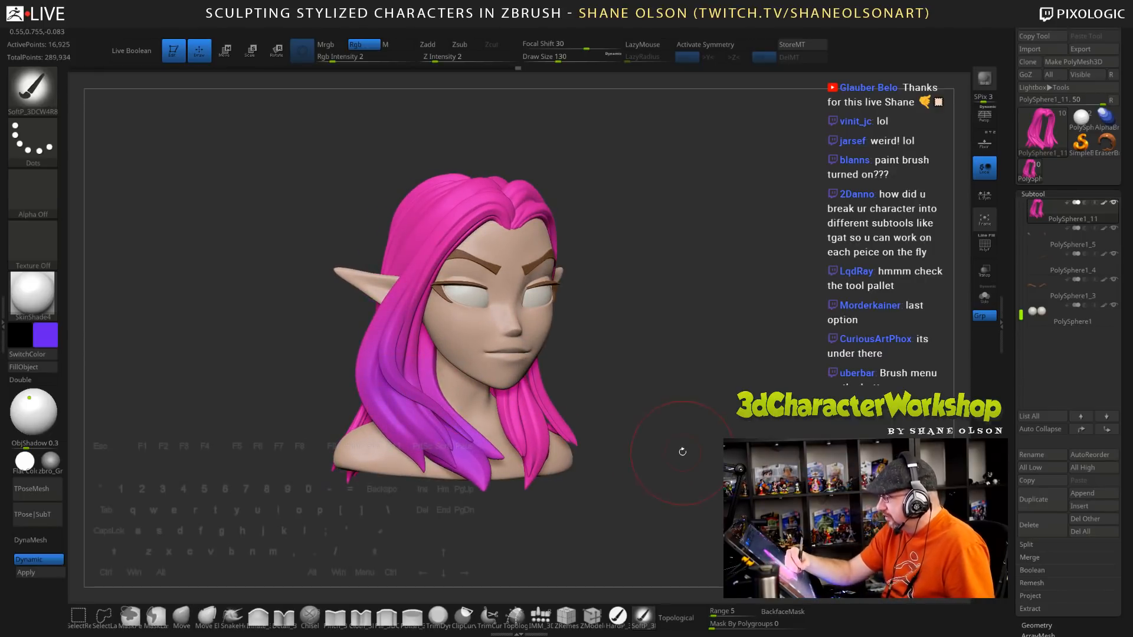
# Paint the same soft violet fade over the lower front strands on the character's left side
pyautogui.moveTo(678, 451); pyautogui.dragTo(670, 421, button='right')
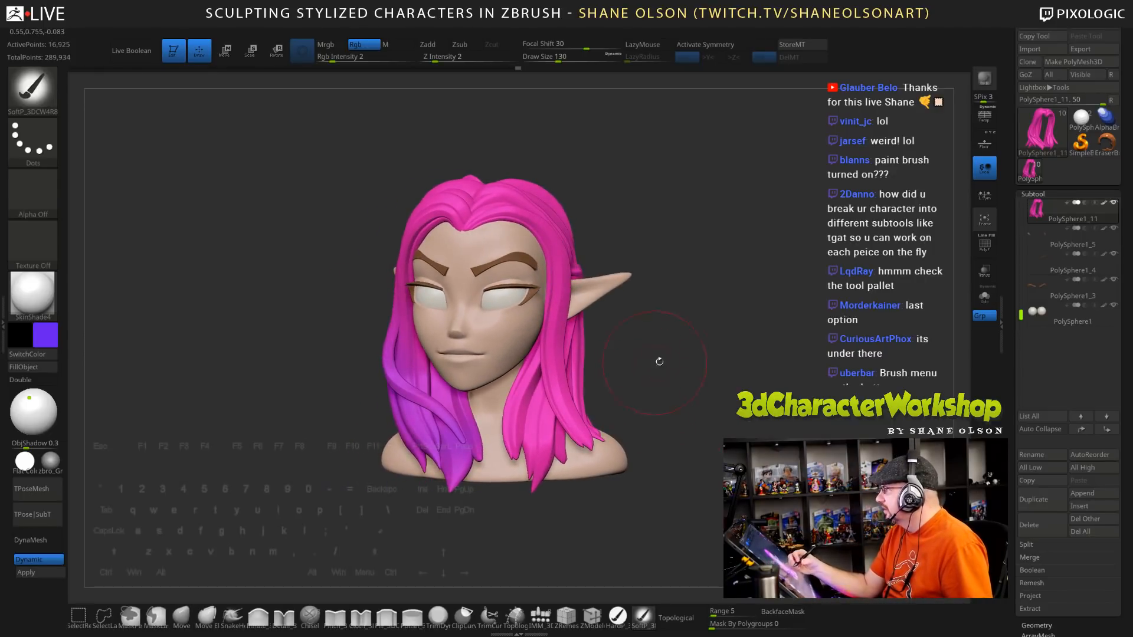
pyautogui.moveTo(659, 361); pyautogui.dragTo(618, 377, button='right')
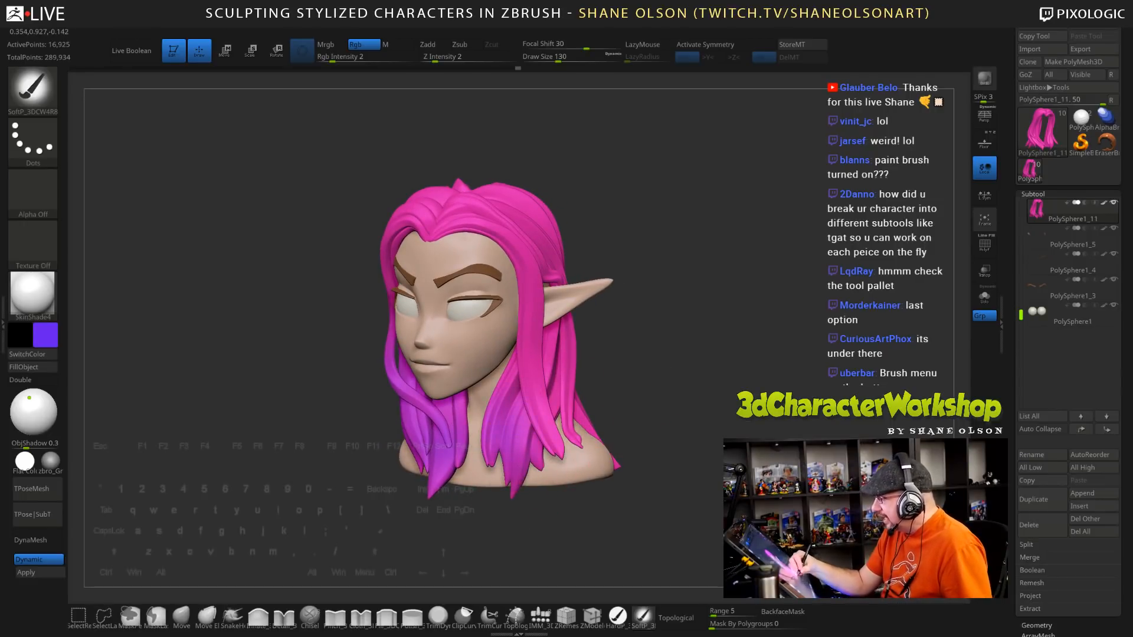
pyautogui.moveTo(690, 403)
pyautogui.keyDown('alt'); pyautogui.mouseDown(button='right')
pyautogui.moveTo(663, 413)
pyautogui.moveTo(678, 403)
pyautogui.moveTo(673, 413)
pyautogui.mouseUp(button='right'); pyautogui.keyUp('alt')
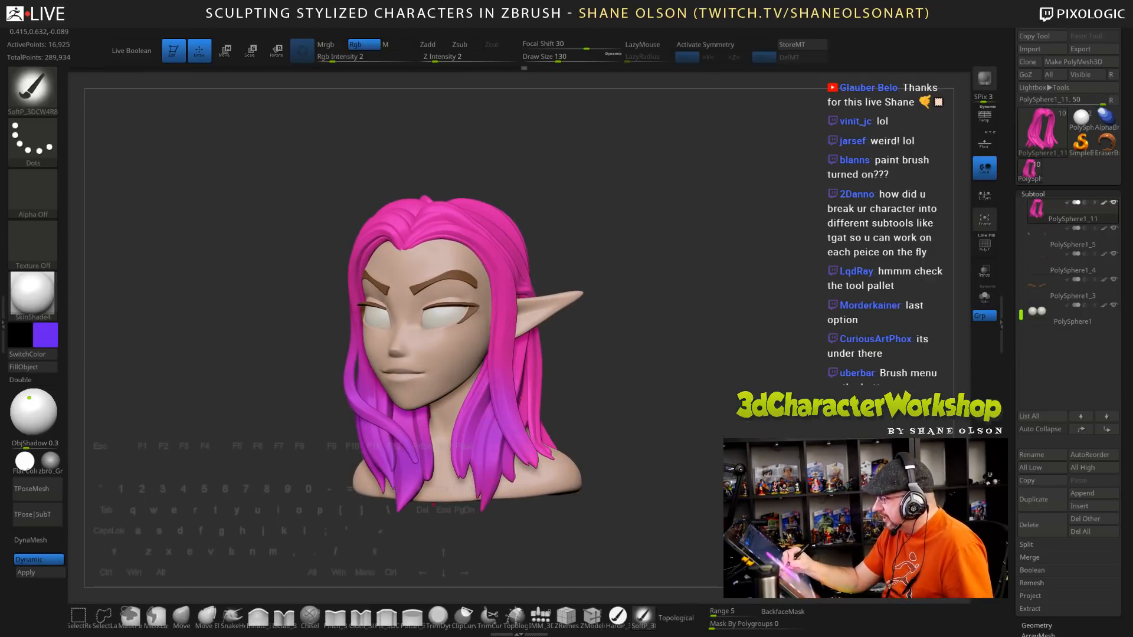
pyautogui.moveTo(661, 412); pyautogui.dragTo(607, 420)
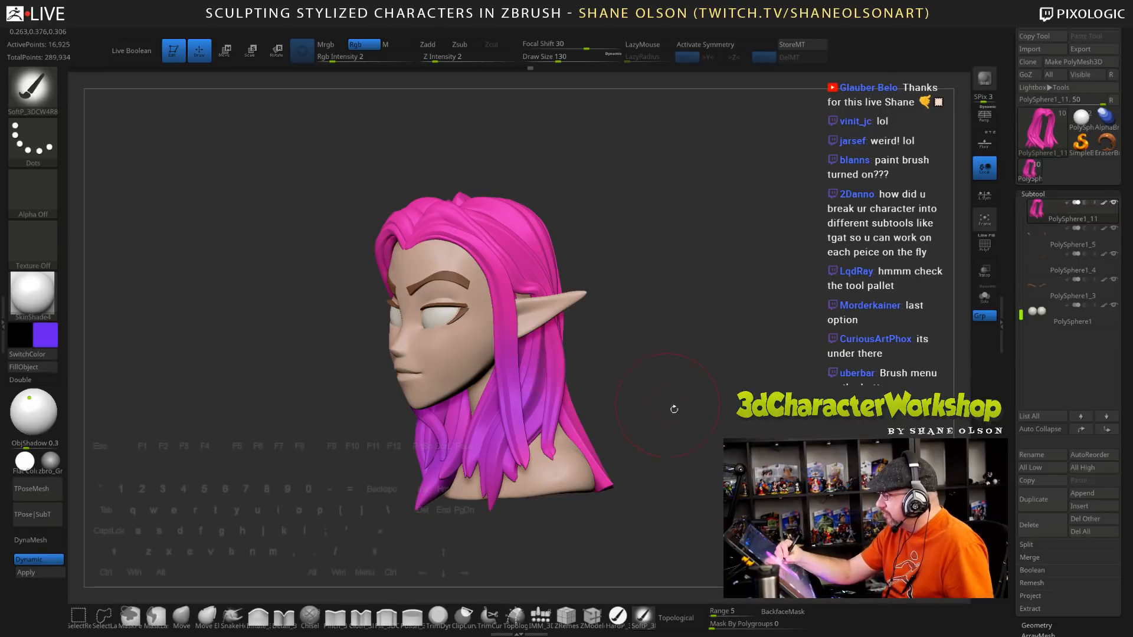
# Extend the violet fade to the strands below and behind the left ear, and strengthen it on the front strands
pyautogui.moveTo(673, 408); pyautogui.dragTo(628, 281)
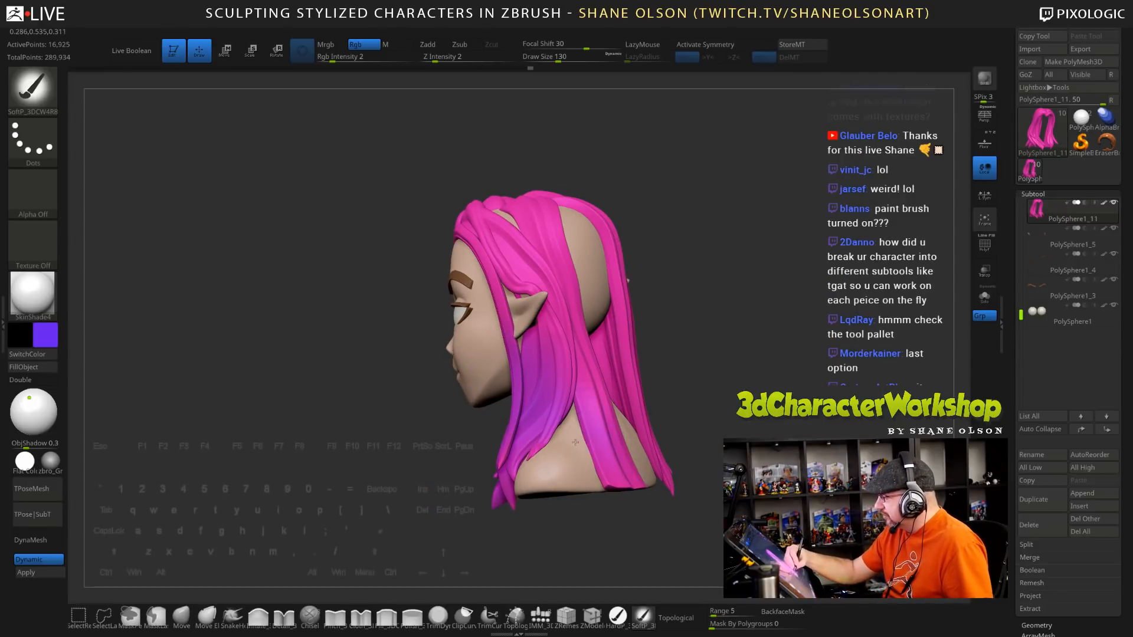
pyautogui.moveTo(673, 413); pyautogui.dragTo(768, 416)
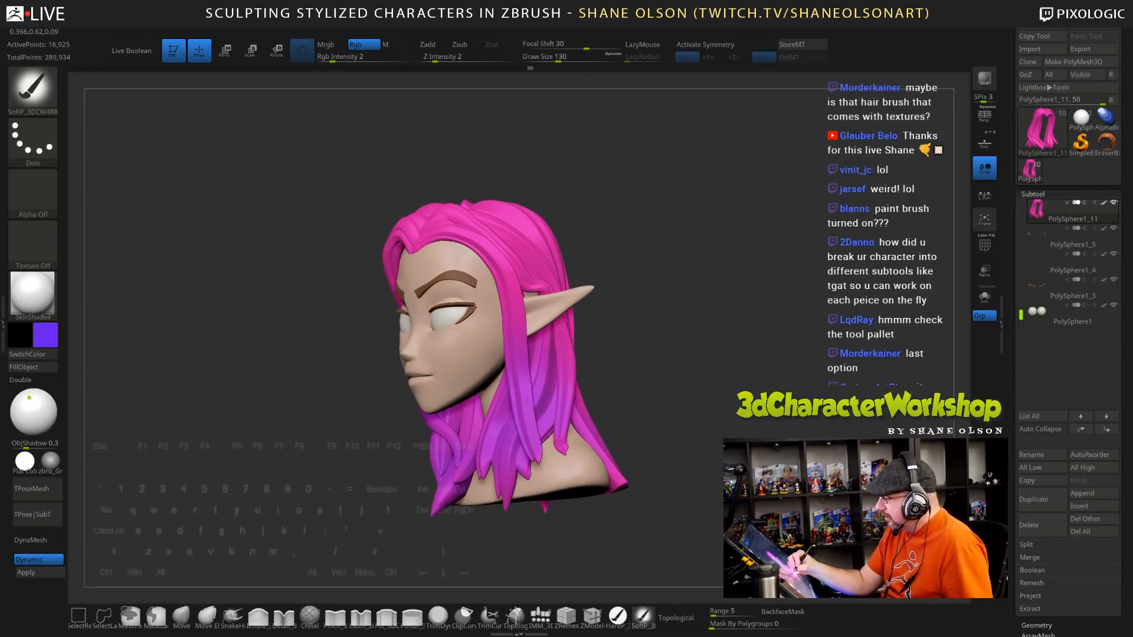
pyautogui.moveTo(608, 407); pyautogui.dragTo(639, 423)
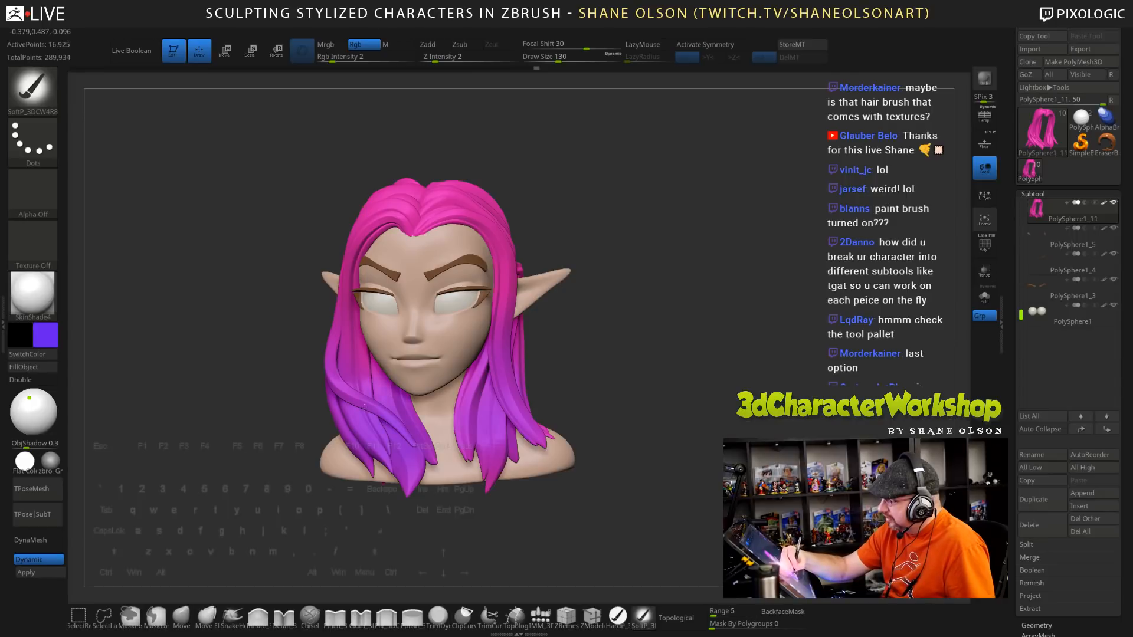
pyautogui.moveTo(614, 449); pyautogui.dragTo(635, 444)
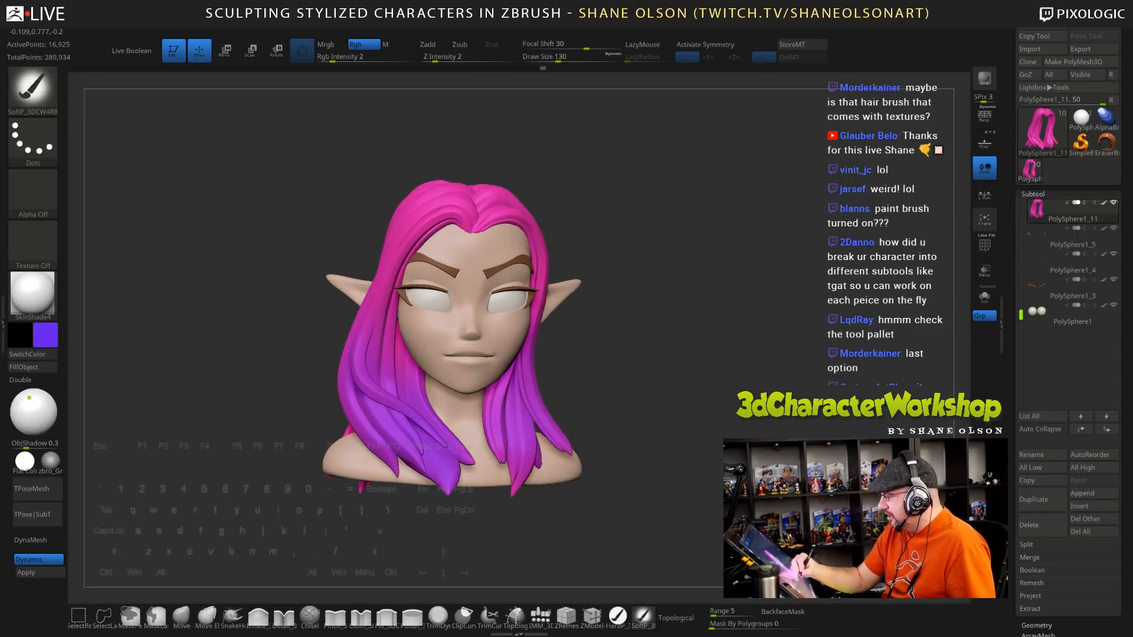
pyautogui.moveTo(613, 406); pyautogui.dragTo(622, 382)
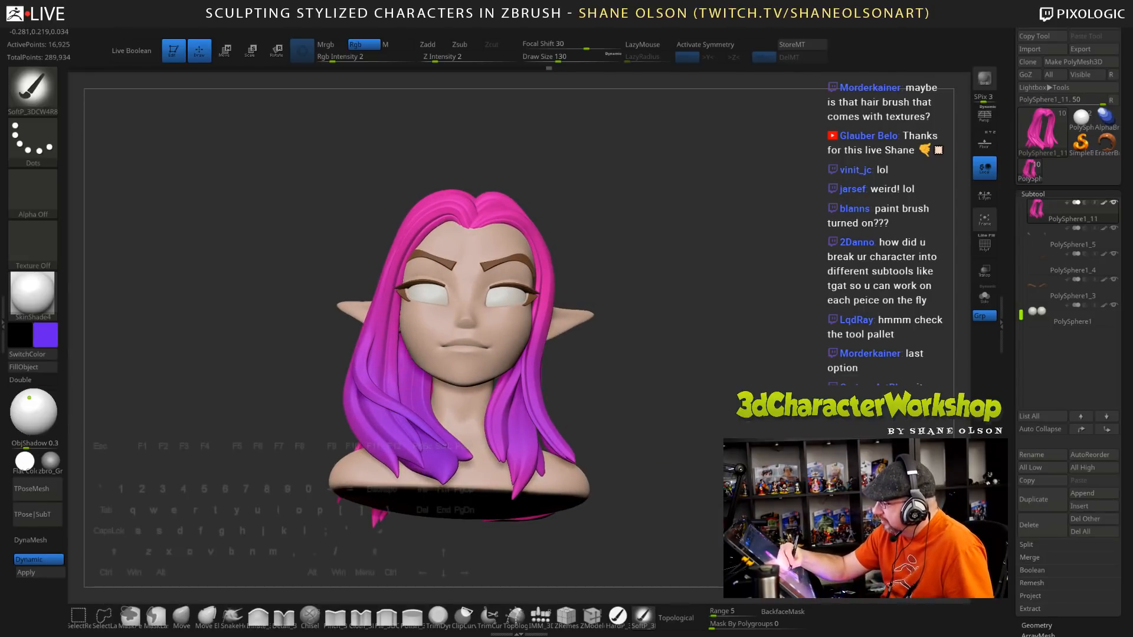
pyautogui.moveTo(672, 442); pyautogui.dragTo(674, 441)
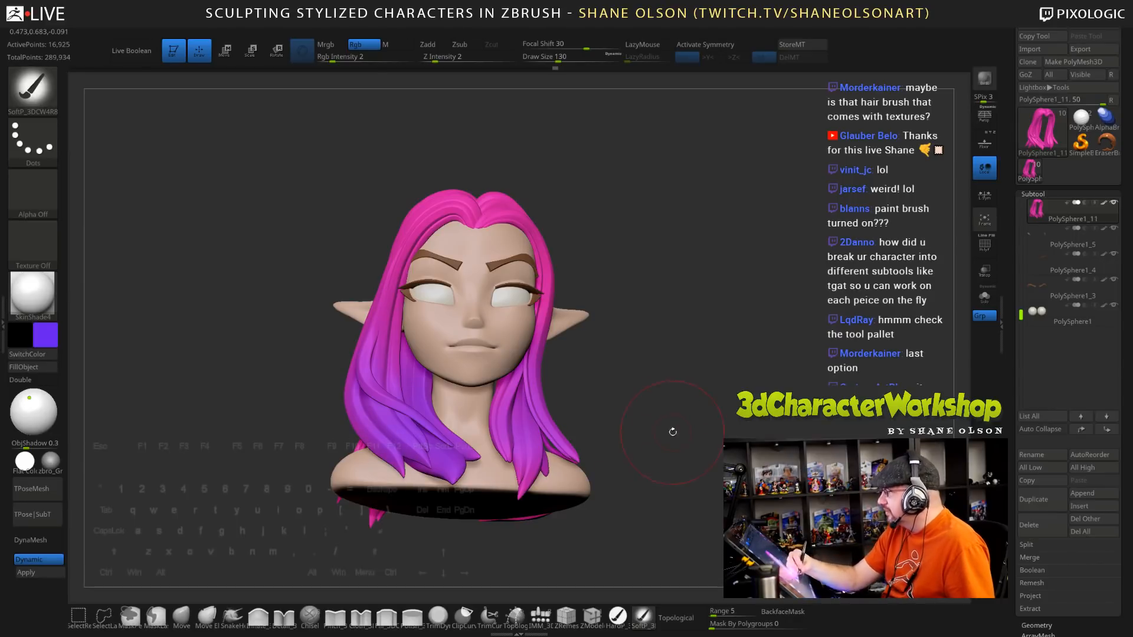
pyautogui.moveTo(673, 432)
pyautogui.mouseDown()
pyautogui.moveTo(694, 444)
pyautogui.moveTo(682, 416)
pyautogui.mouseUp()
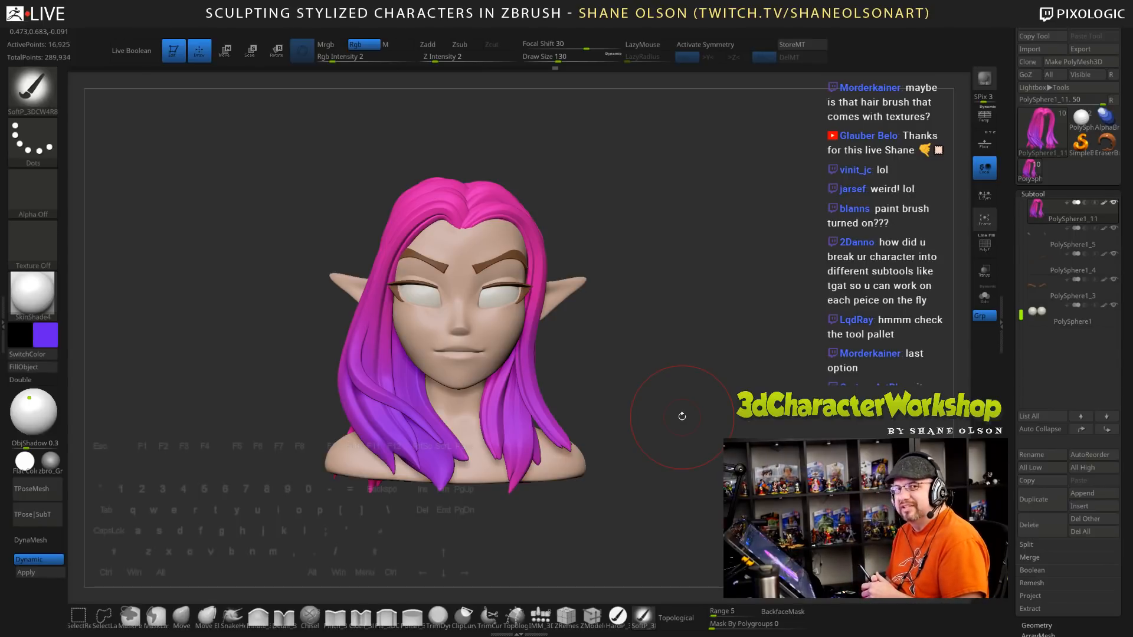
pyautogui.moveTo(678, 407)
pyautogui.mouseDown()
pyautogui.moveTo(589, 329)
pyautogui.moveTo(557, 354)
pyautogui.mouseUp()
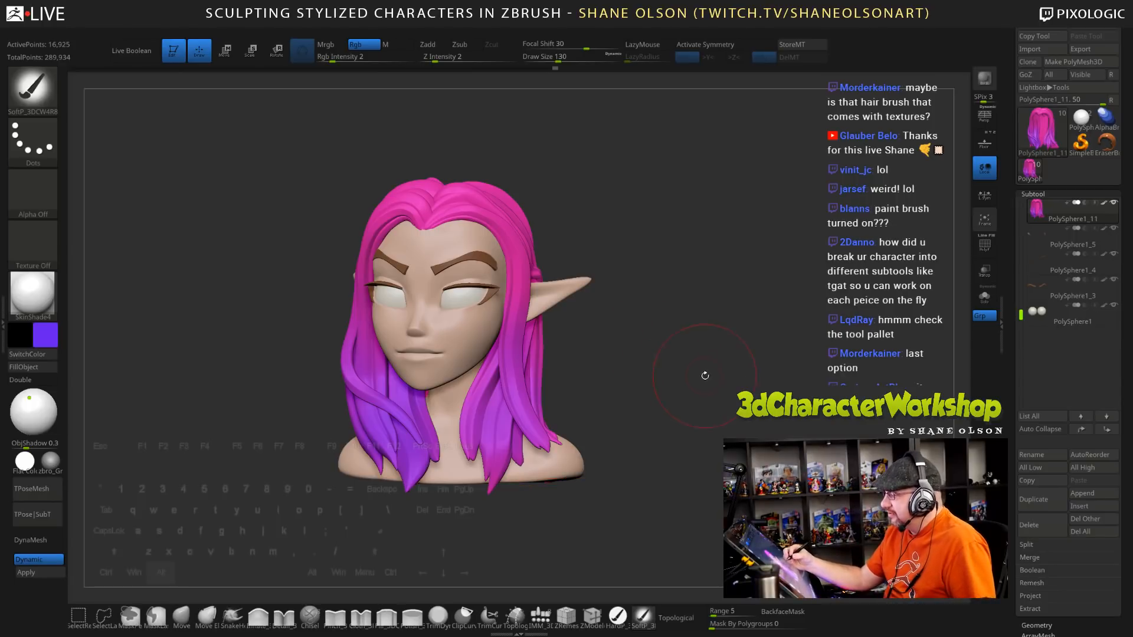
pyautogui.moveTo(705, 376)
pyautogui.mouseDown()
pyautogui.moveTo(732, 398)
pyautogui.moveTo(703, 423)
pyautogui.mouseUp()
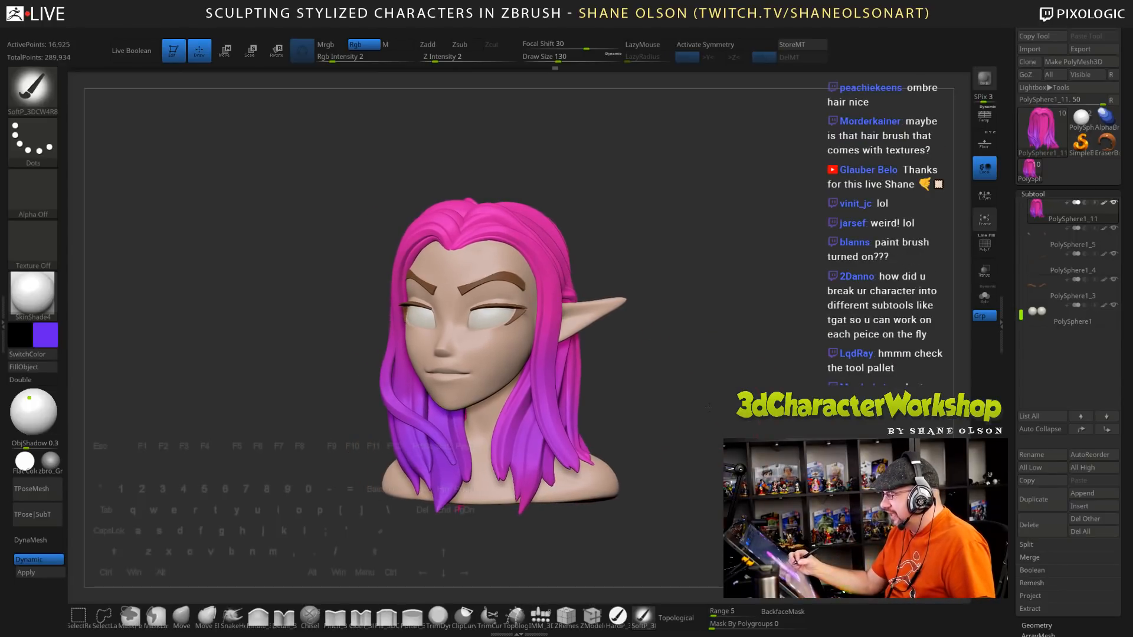
# Refine the hair's outer shape around the head with the Move brush, using draw sizes 182 and 72
pyautogui.click(182, 617)
pyautogui.press('s')
pyautogui.moveTo(240, 430); pyautogui.dragTo(246, 430)
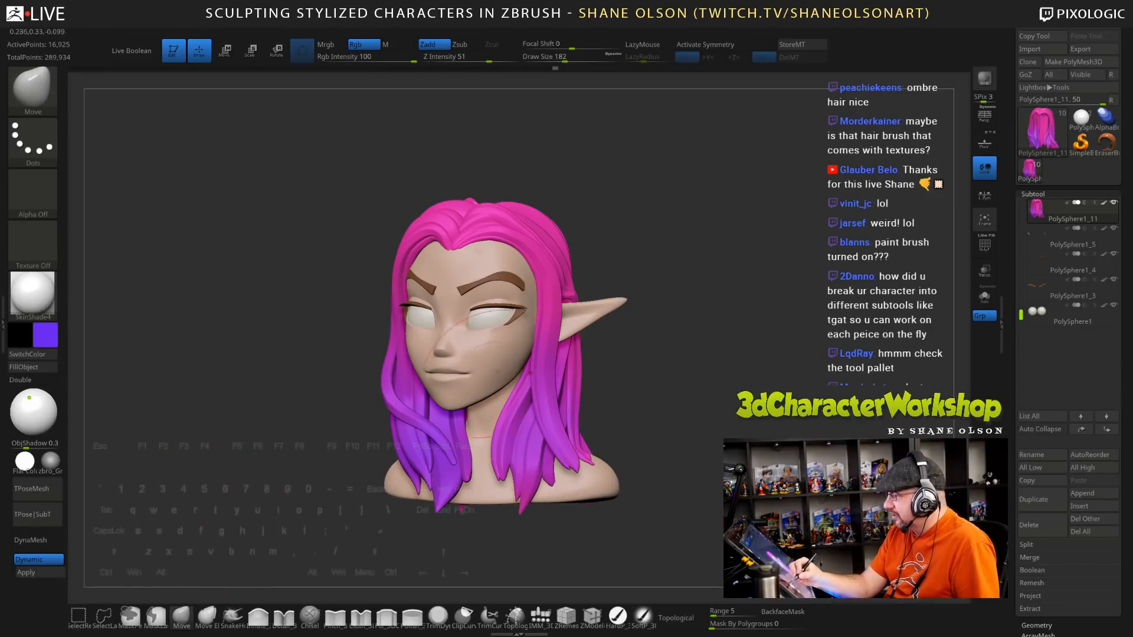
pyautogui.moveTo(682, 350)
pyautogui.keyDown('alt'); pyautogui.mouseDown()
pyautogui.moveTo(673, 379)
pyautogui.moveTo(413, 322)
pyautogui.mouseUp(); pyautogui.keyUp('alt')
pyautogui.moveTo(331, 348); pyautogui.dragTo(355, 328)
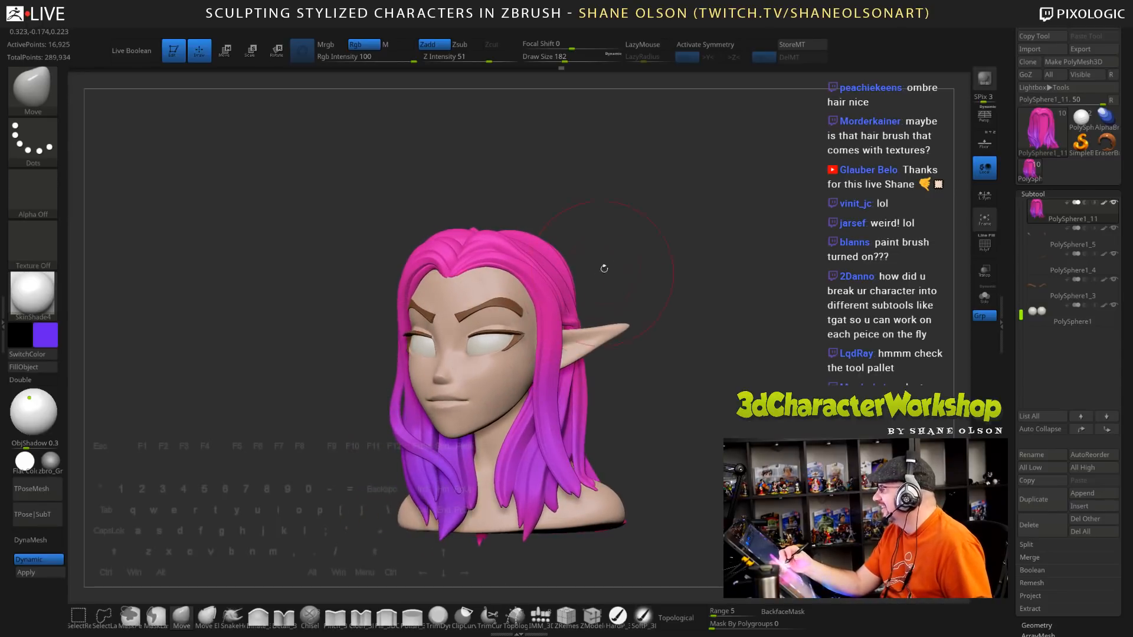
pyautogui.moveTo(615, 235); pyautogui.dragTo(548, 245)
pyautogui.moveTo(360, 322); pyautogui.dragTo(486, 313)
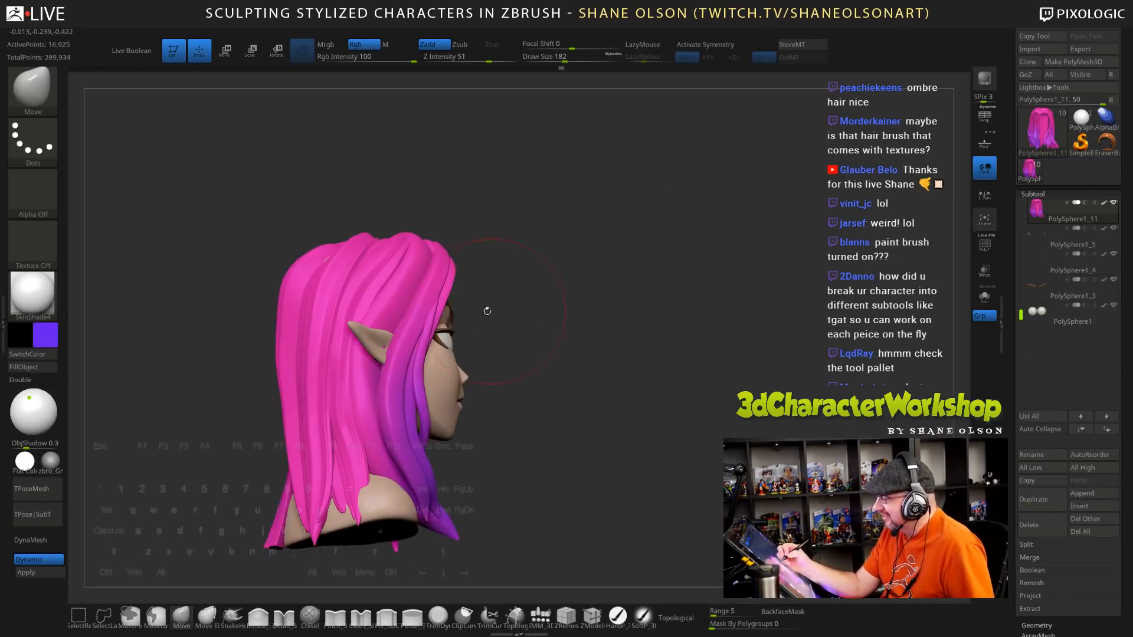
pyautogui.moveTo(600, 387)
pyautogui.mouseDown()
pyautogui.moveTo(701, 435)
pyautogui.moveTo(682, 442)
pyautogui.moveTo(691, 462)
pyautogui.moveTo(721, 447)
pyautogui.moveTo(638, 413)
pyautogui.moveTo(672, 392)
pyautogui.moveTo(675, 435)
pyautogui.moveTo(658, 433)
pyautogui.mouseUp()
pyautogui.press('s')
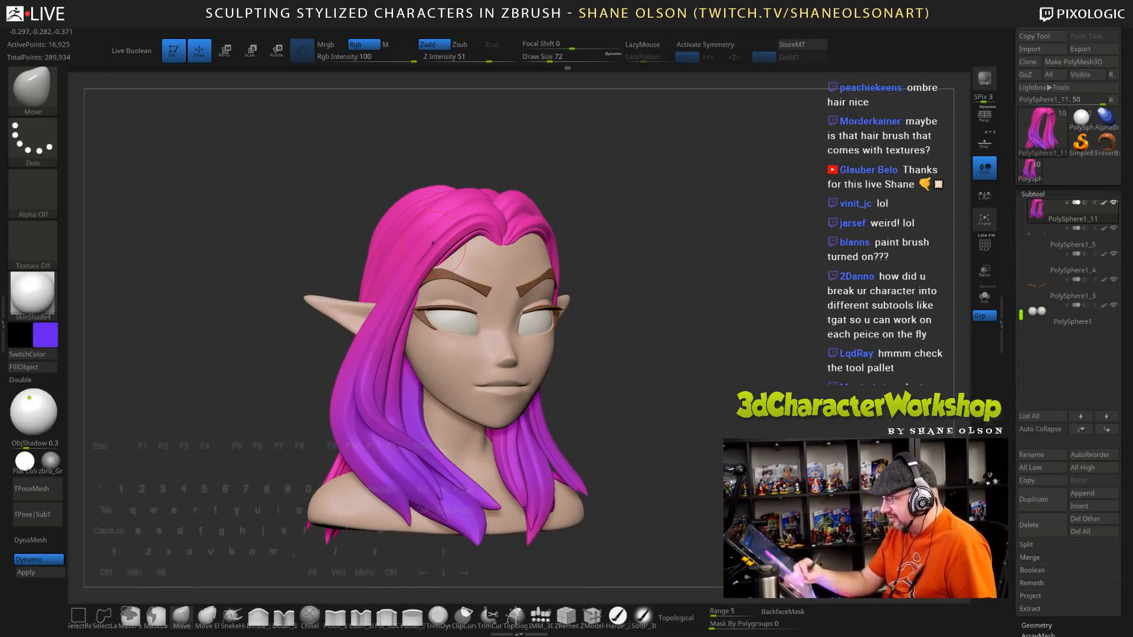
# Sample the hair's pink as the current colour and darken it to a muted magenta
pyautogui.press('c')
pyautogui.press('s')
pyautogui.moveTo(676, 403); pyautogui.dragTo(644, 403)
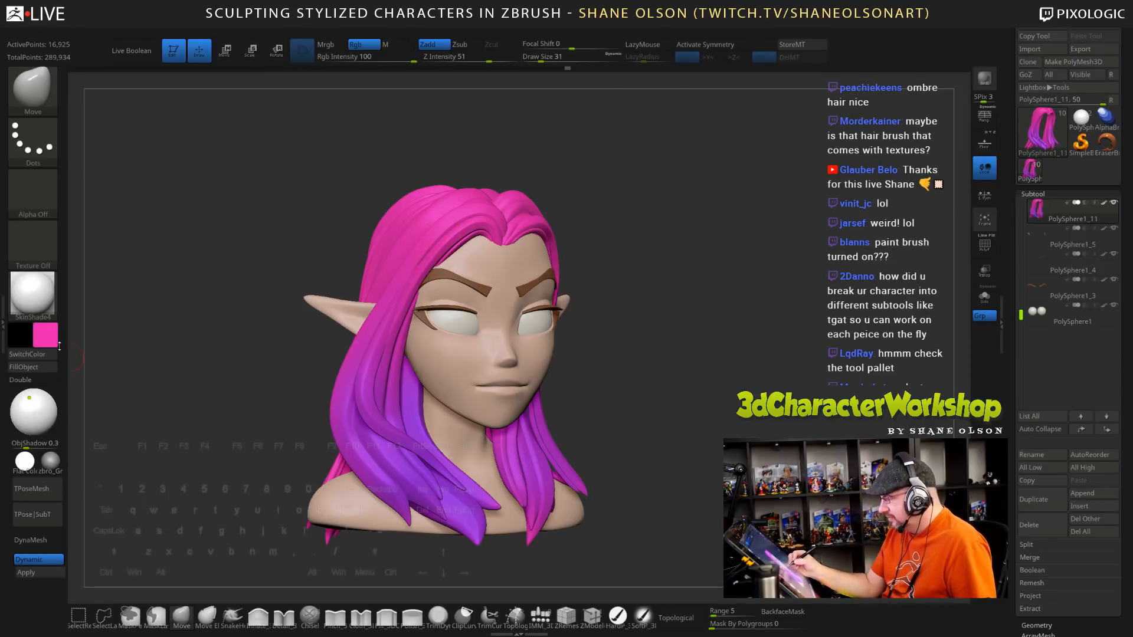
pyautogui.click(46, 336)
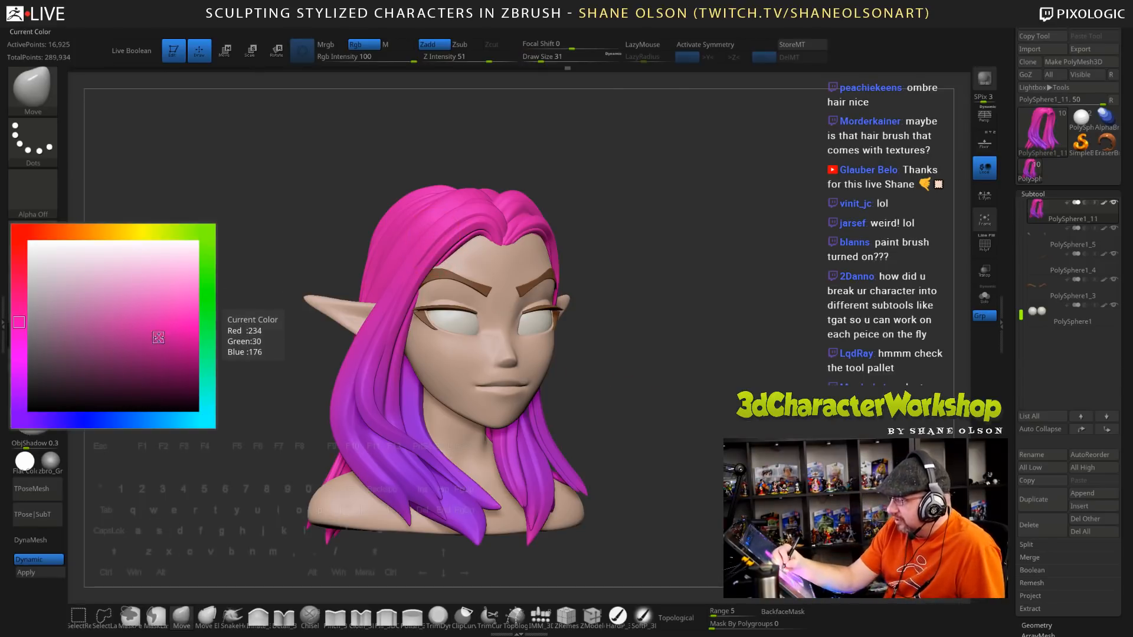
pyautogui.click(158, 333)
pyautogui.moveTo(652, 421)
pyautogui.mouseDown()
pyautogui.moveTo(633, 410)
pyautogui.moveTo(608, 426)
pyautogui.mouseUp()
pyautogui.click(46, 336)
pyautogui.click(145, 363)
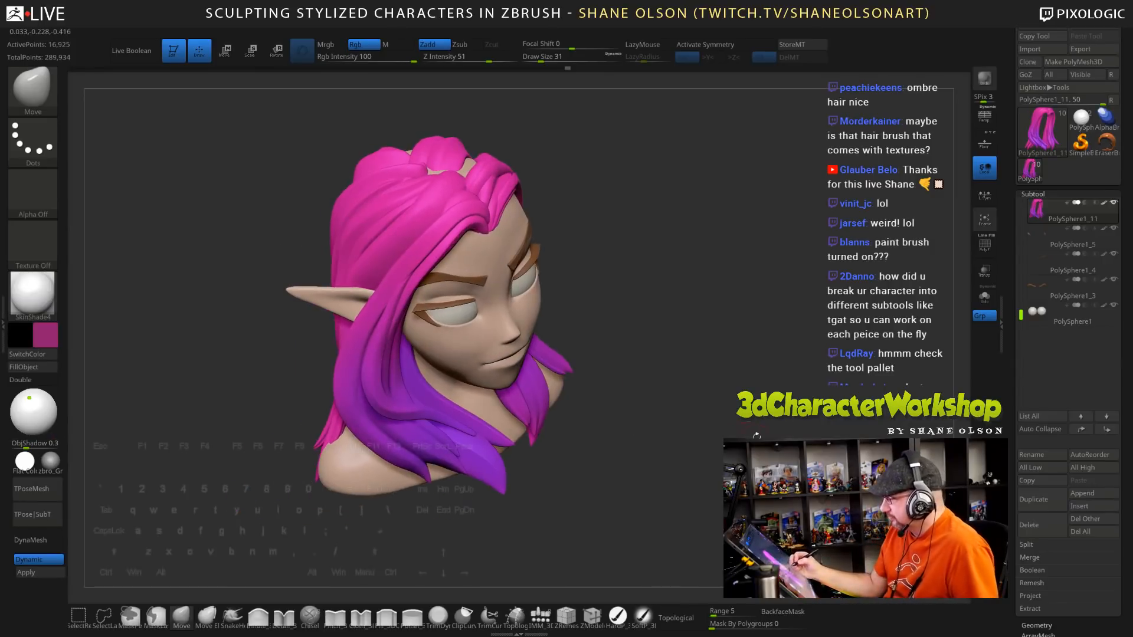
# Make the head the active subtool and ready the HardP paint brush at draw size 18, with the face framed up close
pyautogui.click(618, 616)
pyautogui.moveTo(711, 365)
pyautogui.mouseDown()
pyautogui.moveTo(690, 372)
pyautogui.moveTo(613, 340)
pyautogui.moveTo(766, 378)
pyautogui.moveTo(789, 431)
pyautogui.moveTo(806, 382)
pyautogui.moveTo(797, 325)
pyautogui.moveTo(782, 375)
pyautogui.moveTo(761, 385)
pyautogui.mouseUp()
pyautogui.keyDown('alt'); pyautogui.click(520, 288); pyautogui.keyUp('alt')
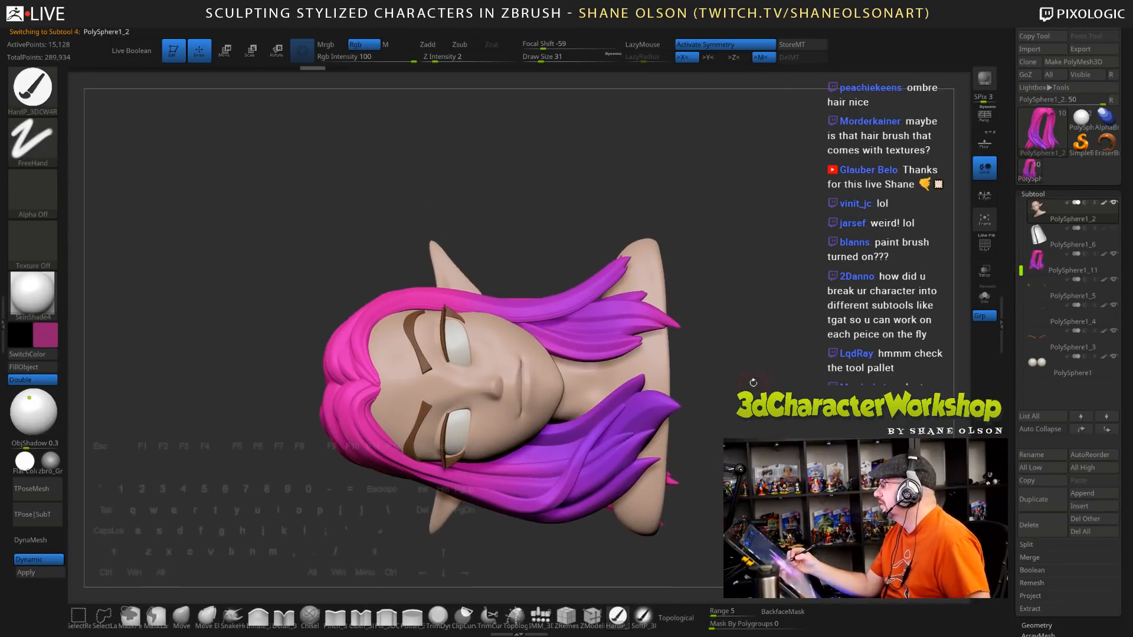
pyautogui.press('s')
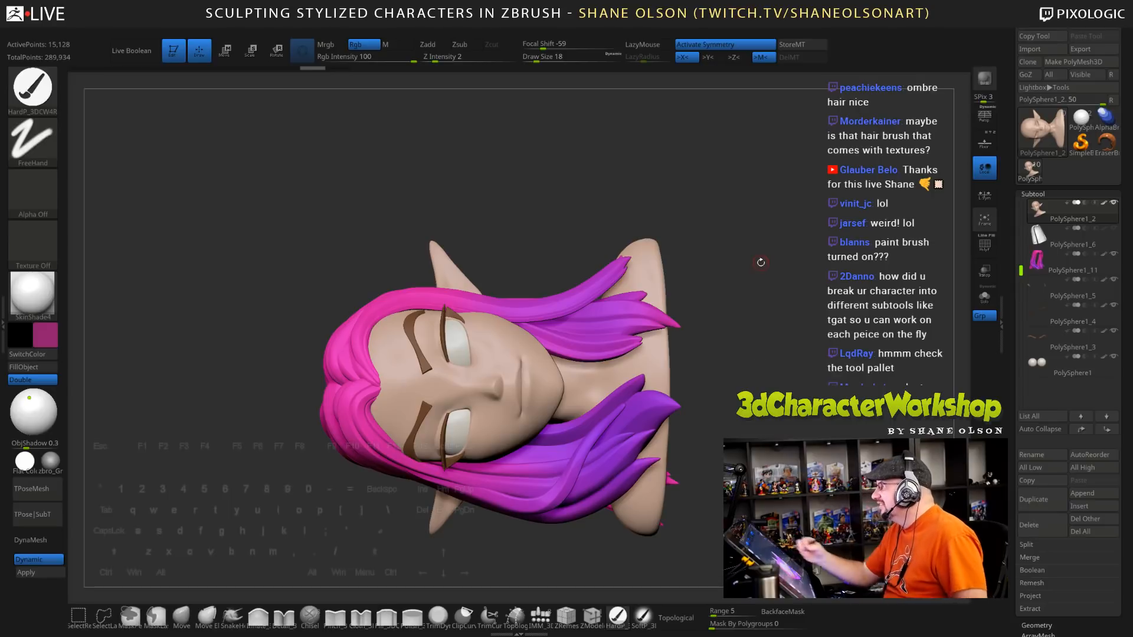
pyautogui.moveTo(760, 262)
pyautogui.mouseDown()
pyautogui.moveTo(775, 273)
pyautogui.moveTo(751, 268)
pyautogui.mouseUp()
pyautogui.moveTo(759, 317)
pyautogui.mouseDown()
pyautogui.moveTo(786, 341)
pyautogui.moveTo(718, 384)
pyautogui.moveTo(501, 342)
pyautogui.moveTo(504, 370)
pyautogui.mouseUp()
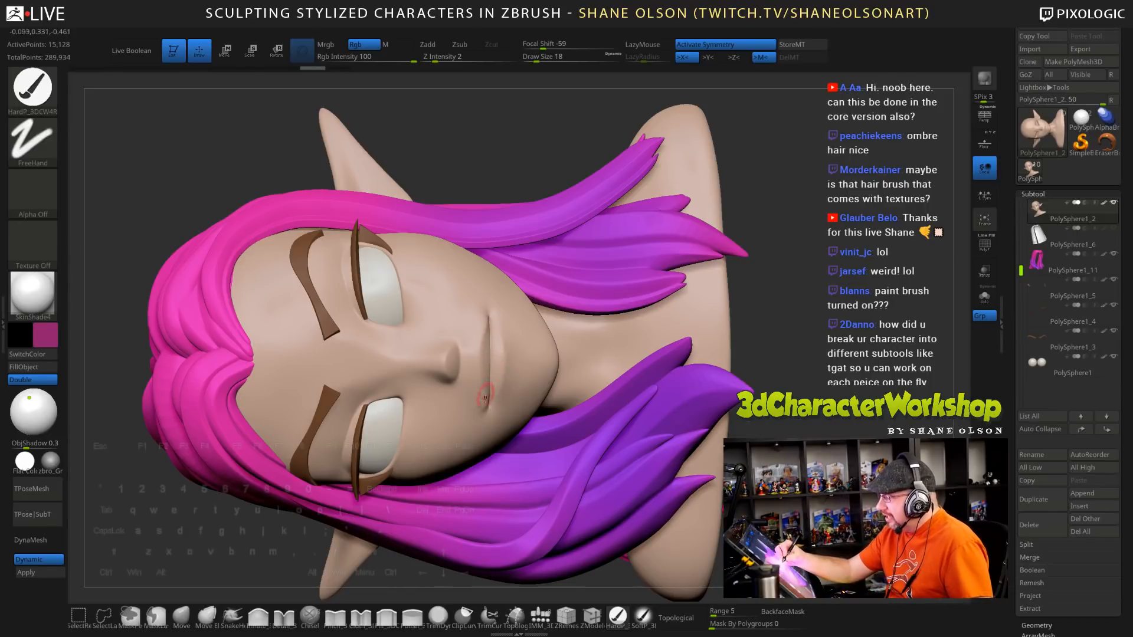
# Switch to the Move brush with Topological enabled at Range 3, and set its draw size to 90
pyautogui.press('s')
pyautogui.moveTo(770, 281)
pyautogui.mouseDown()
pyautogui.moveTo(785, 282)
pyautogui.moveTo(738, 330)
pyautogui.moveTo(576, 416)
pyautogui.mouseUp()
pyautogui.click(181, 616)
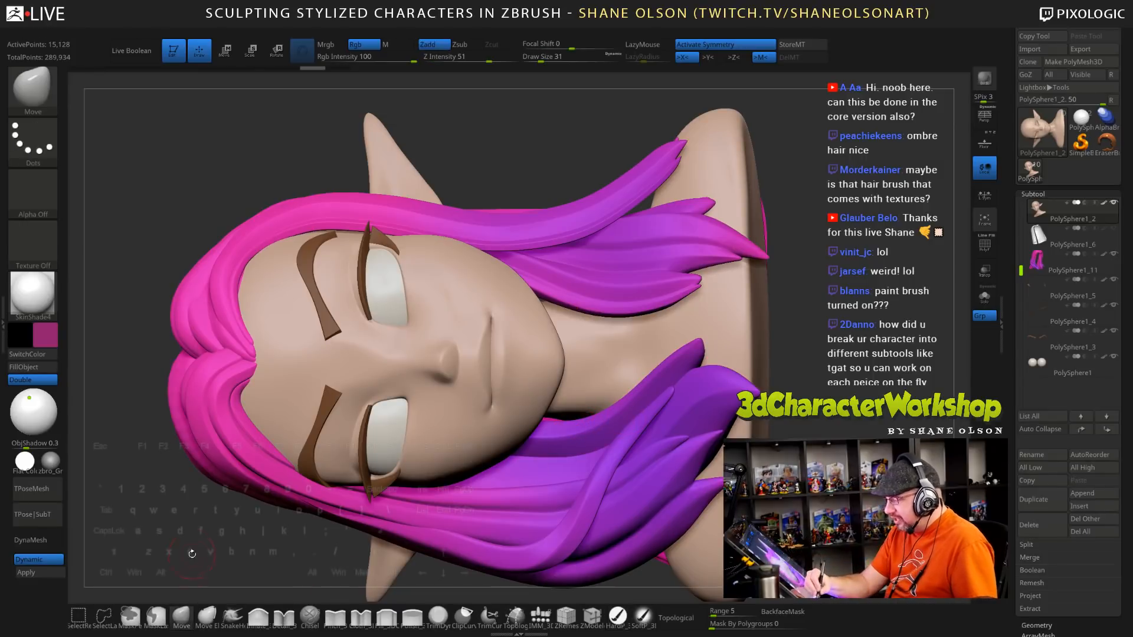
pyautogui.click(679, 618)
pyautogui.moveTo(727, 606); pyautogui.dragTo(726, 602)
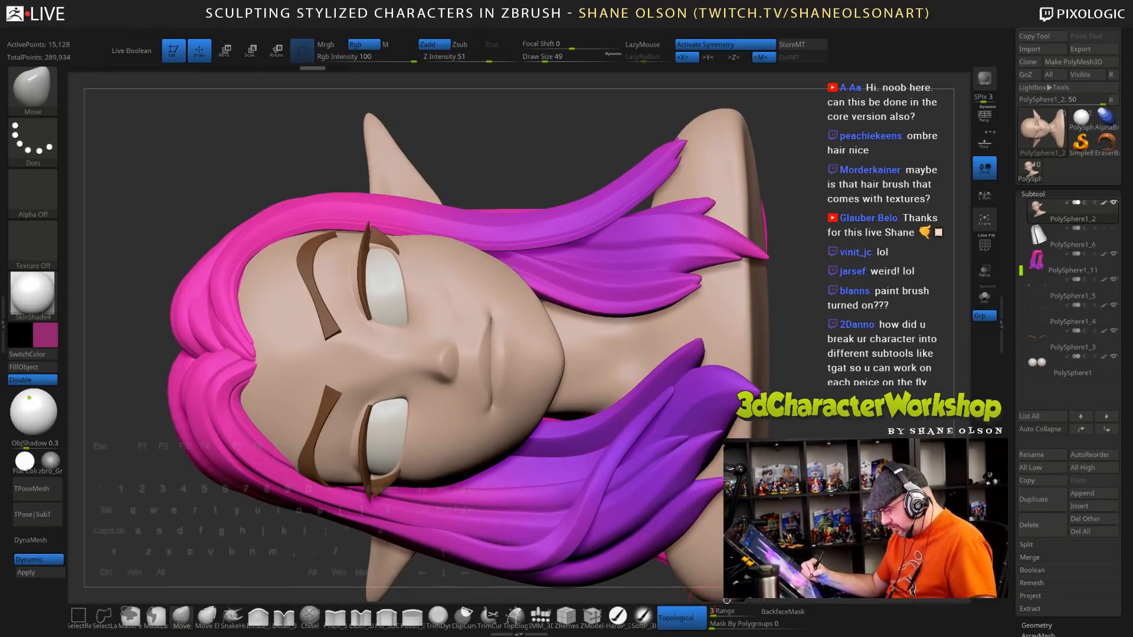
pyautogui.press('s')
pyautogui.moveTo(510, 355)
pyautogui.mouseDown()
pyautogui.moveTo(511, 366)
pyautogui.moveTo(517, 357)
pyautogui.moveTo(552, 372)
pyautogui.mouseUp()
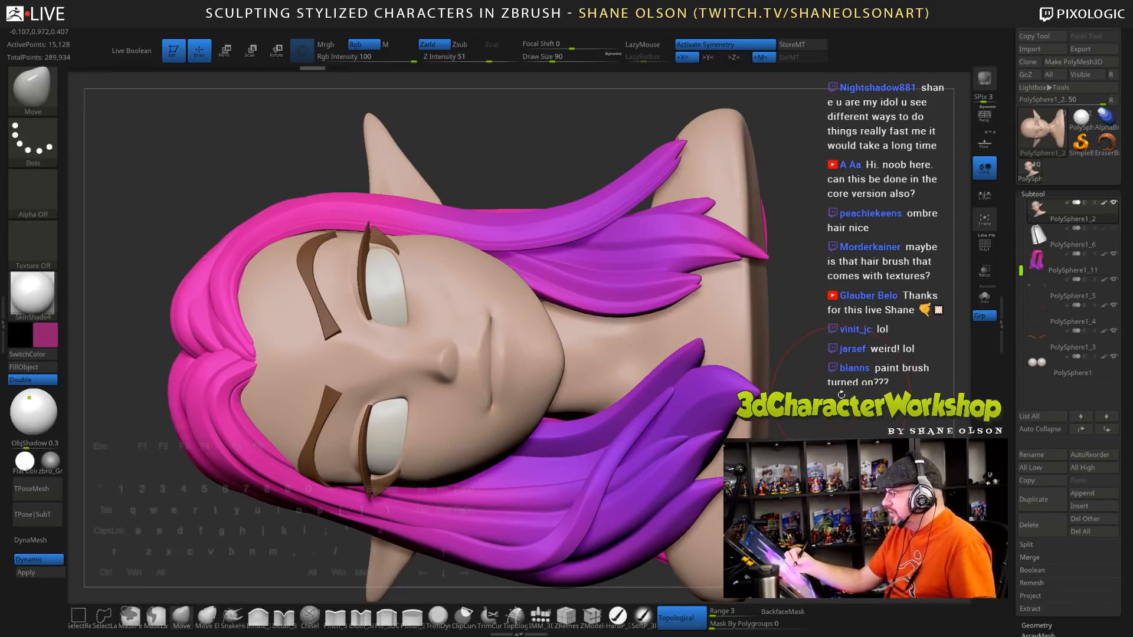
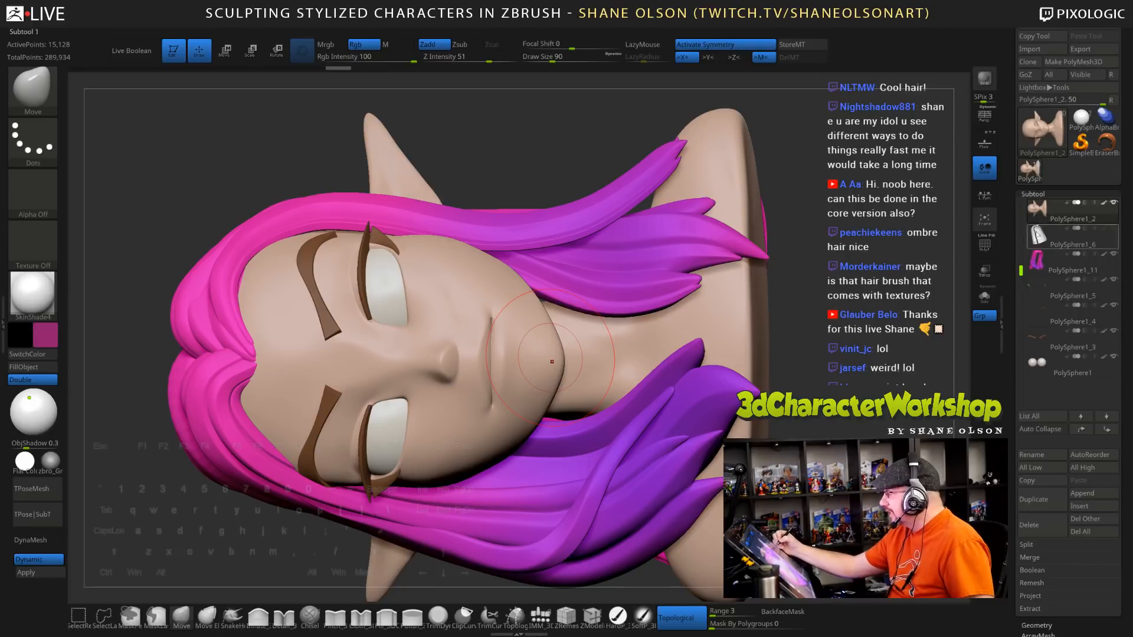
# Reshape the lips and mouth corners with the topological Move brush at draw sizes 25 and 15
pyautogui.moveTo(1027, 359)
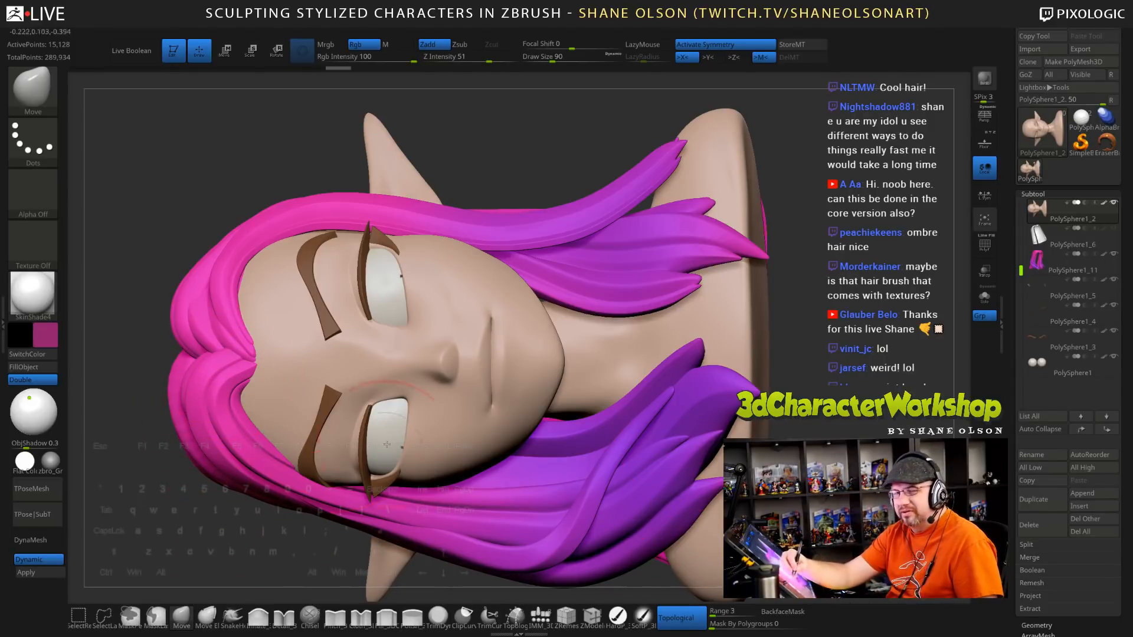
pyautogui.press('s')
pyautogui.moveTo(812, 323)
pyautogui.mouseDown()
pyautogui.moveTo(799, 323)
pyautogui.moveTo(837, 339)
pyautogui.mouseUp()
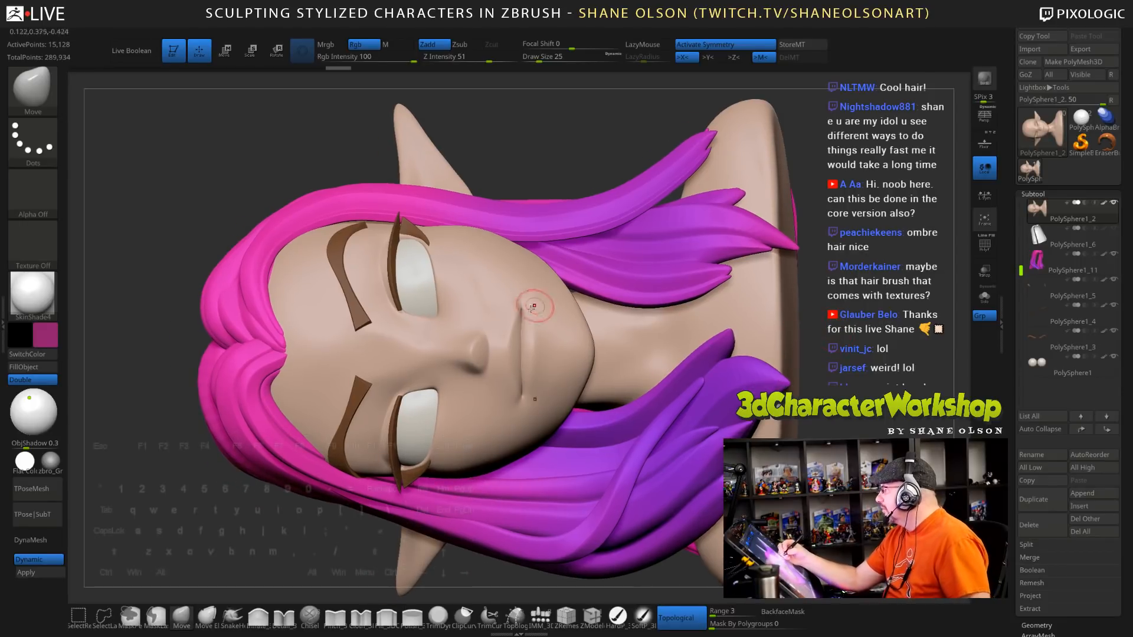
pyautogui.keyDown('alt'); pyautogui.moveTo(527, 324); pyautogui.dragTo(520, 356, button='right'); pyautogui.keyUp('alt')
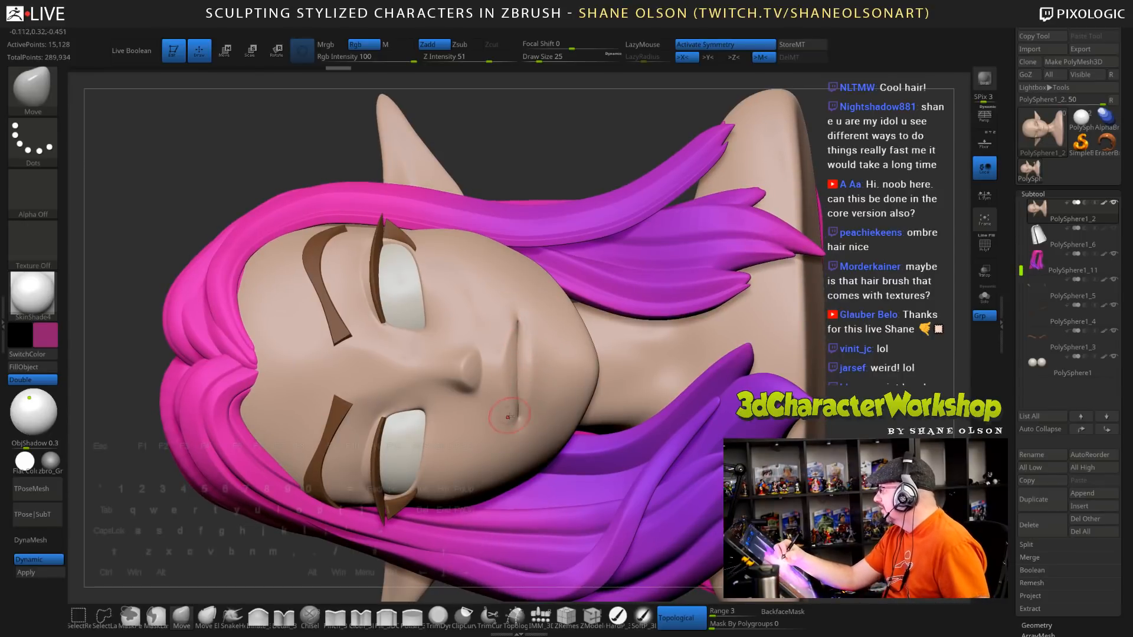
pyautogui.press('s')
pyautogui.moveTo(512, 367); pyautogui.dragTo(508, 367)
pyautogui.moveTo(519, 337); pyautogui.dragTo(502, 350, button='right')
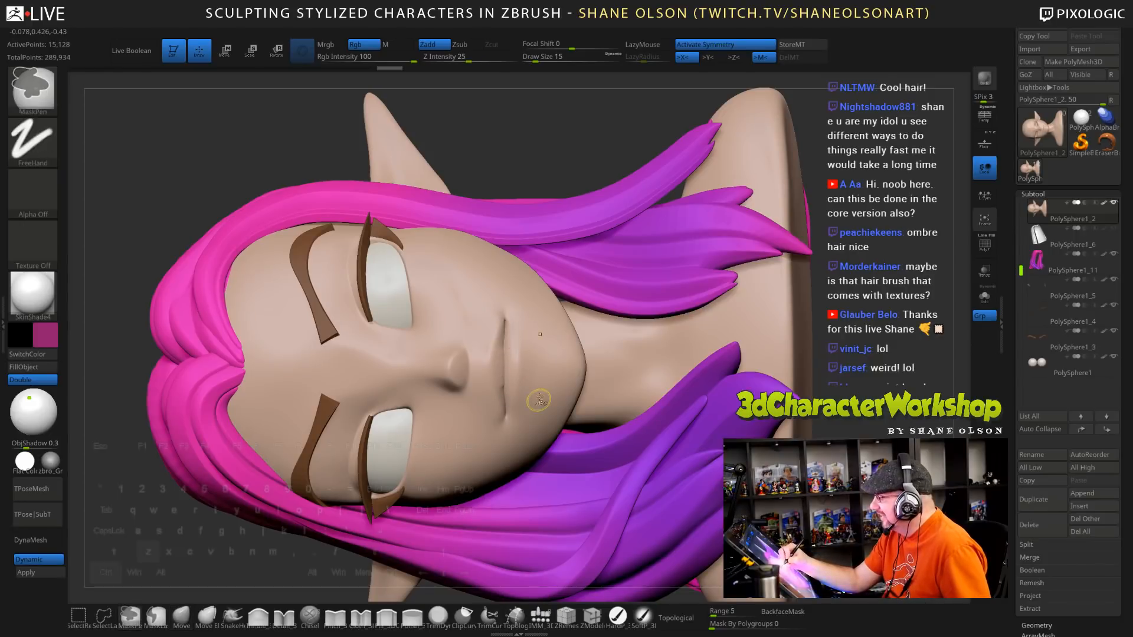
# Paint a first magenta patch symmetrically over the middle of the lips with the HardP brush at draw size 15
pyautogui.click(617, 617)
pyautogui.moveTo(511, 354)
pyautogui.mouseDown()
pyautogui.moveTo(500, 387)
pyautogui.moveTo(498, 377)
pyautogui.mouseUp()
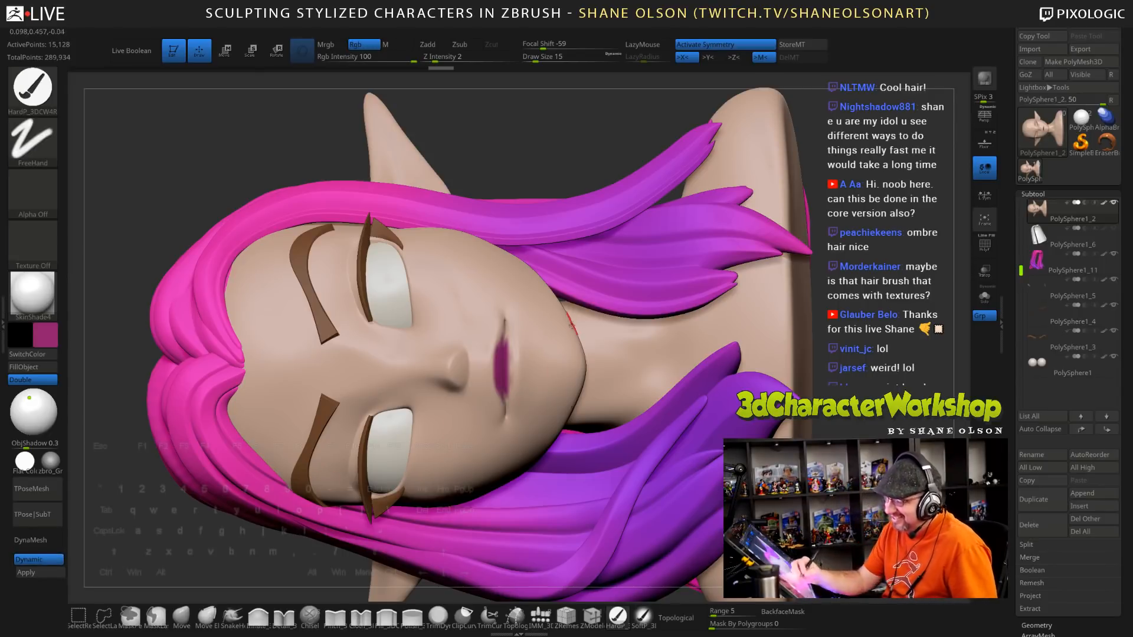
pyautogui.keyDown('ctrl'); pyautogui.moveTo(571, 326); pyautogui.dragTo(550, 385, button='right'); pyautogui.keyUp('ctrl')
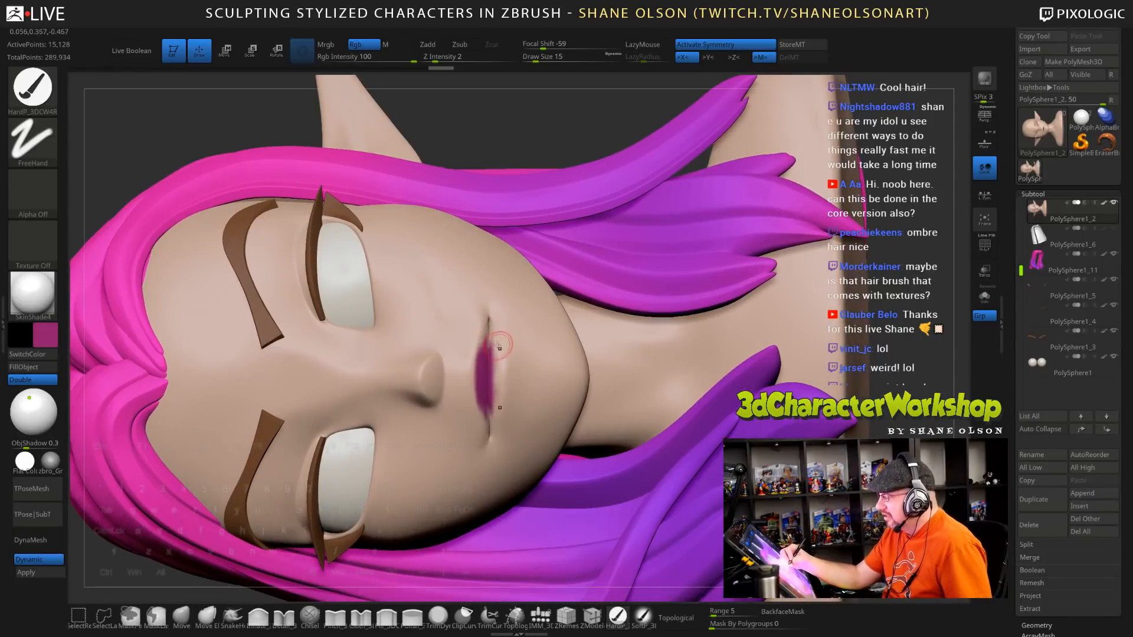
# Examine the head's polyframe without Dynamic Subdiv, restore the smoothed display with auto-activation always allowed, and hide the polyframe
pyautogui.hotkey('shift', 'd')
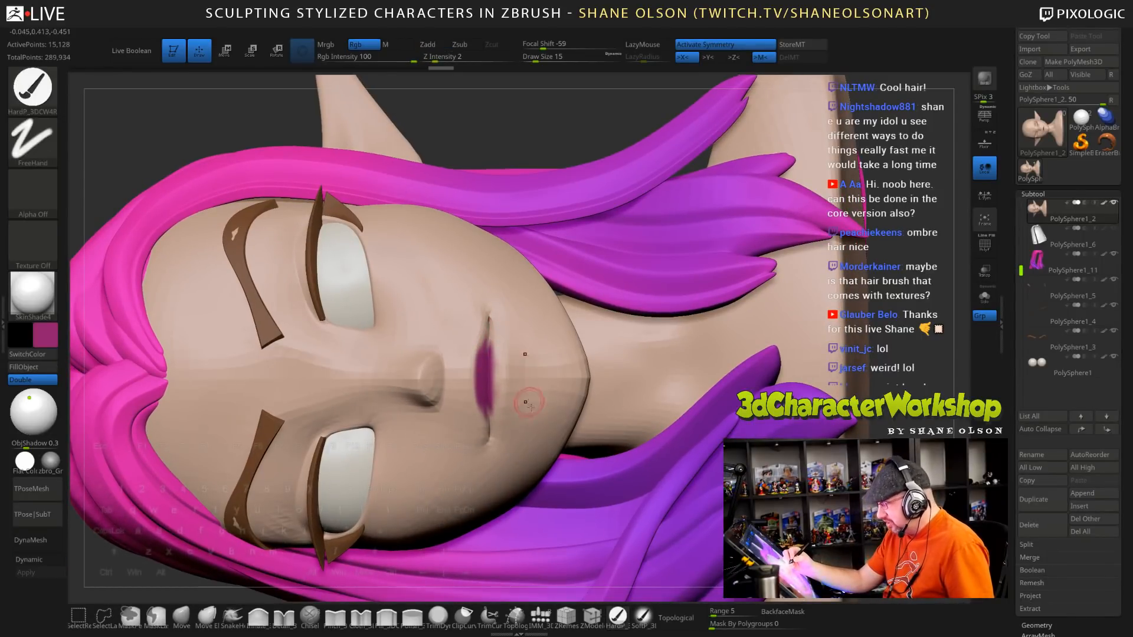
pyautogui.hotkey('shift', 'f')
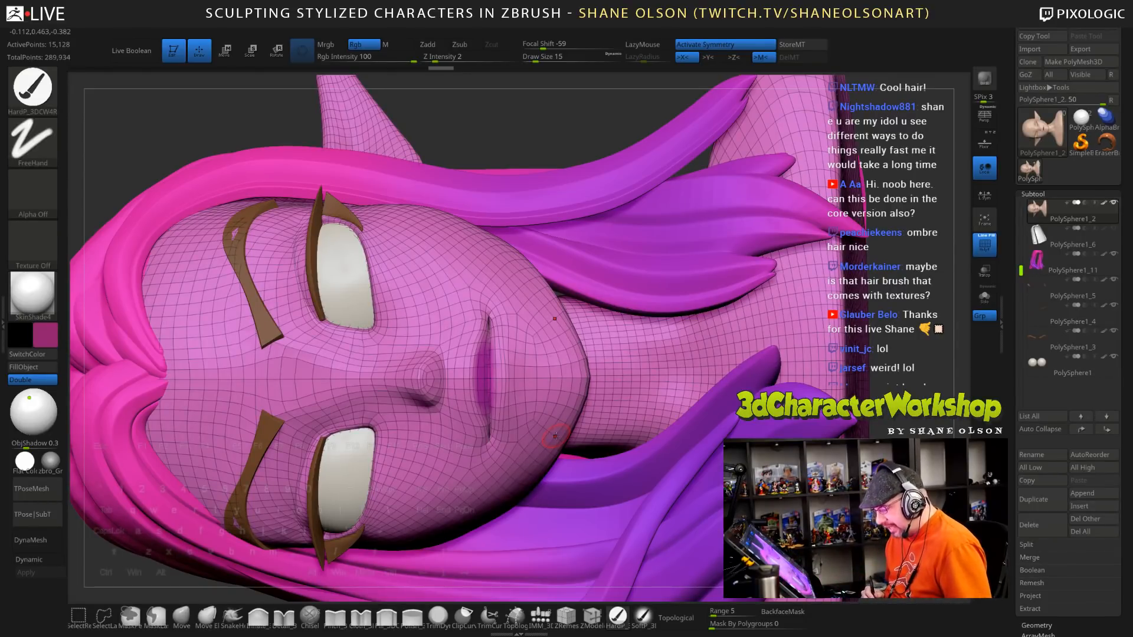
pyautogui.press('d')
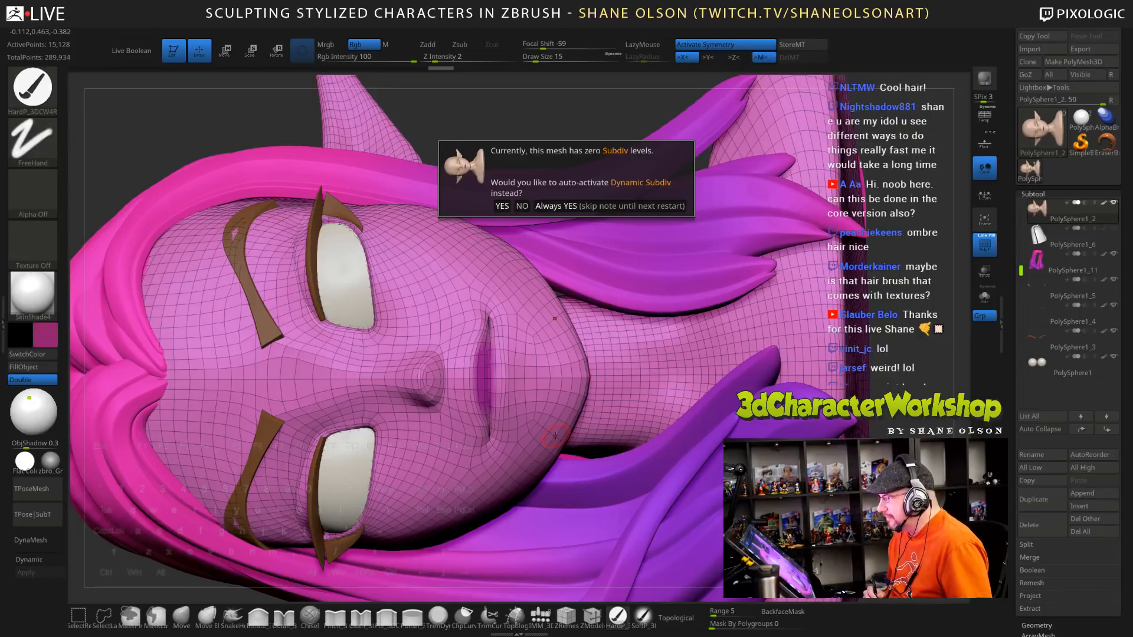
pyautogui.click(608, 206)
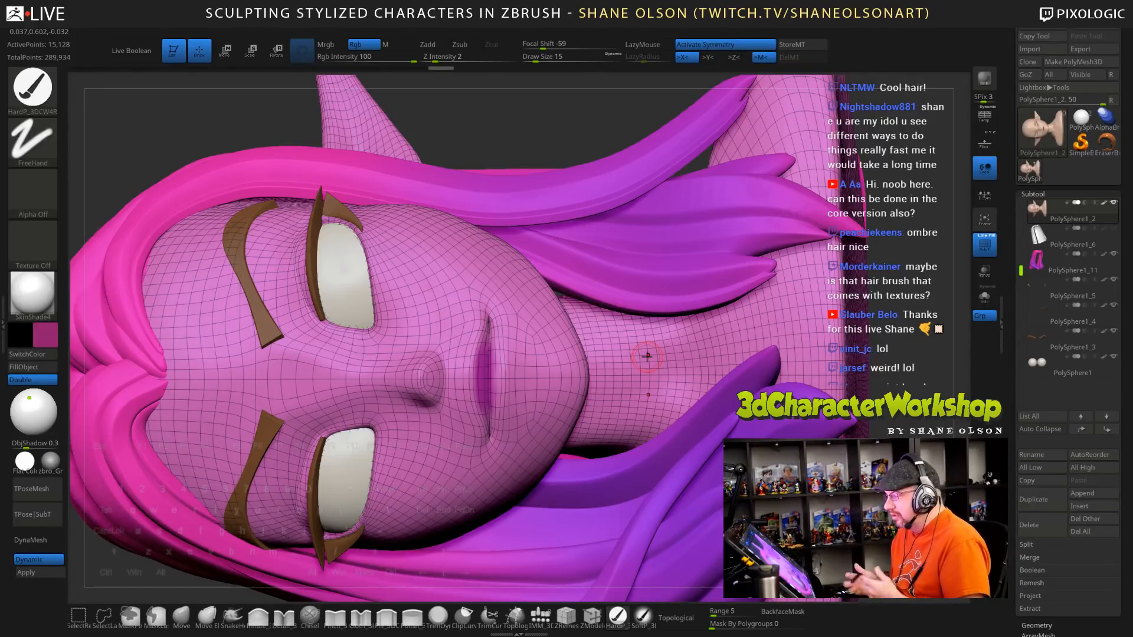
pyautogui.press('shift')
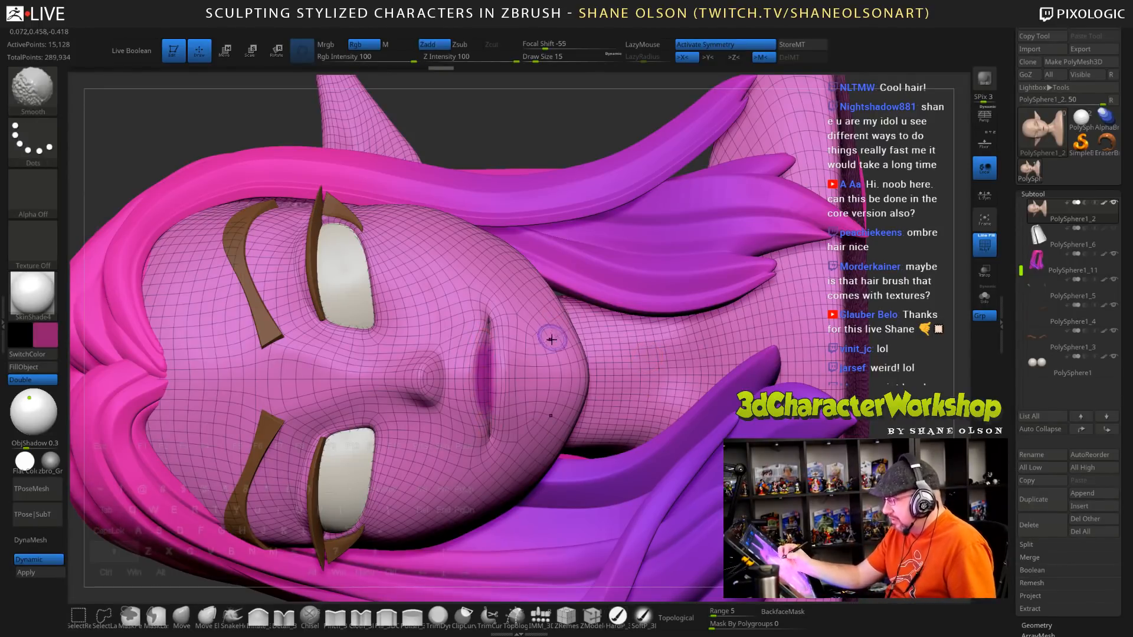
pyautogui.hotkey('shift', 'f')
# Extend the magenta along the upper lip out to both mouth corners with the HardP brush at draw size 7
pyautogui.keyDown('ctrl'); pyautogui.moveTo(507, 344); pyautogui.dragTo(507, 350, button='right'); pyautogui.keyUp('ctrl')
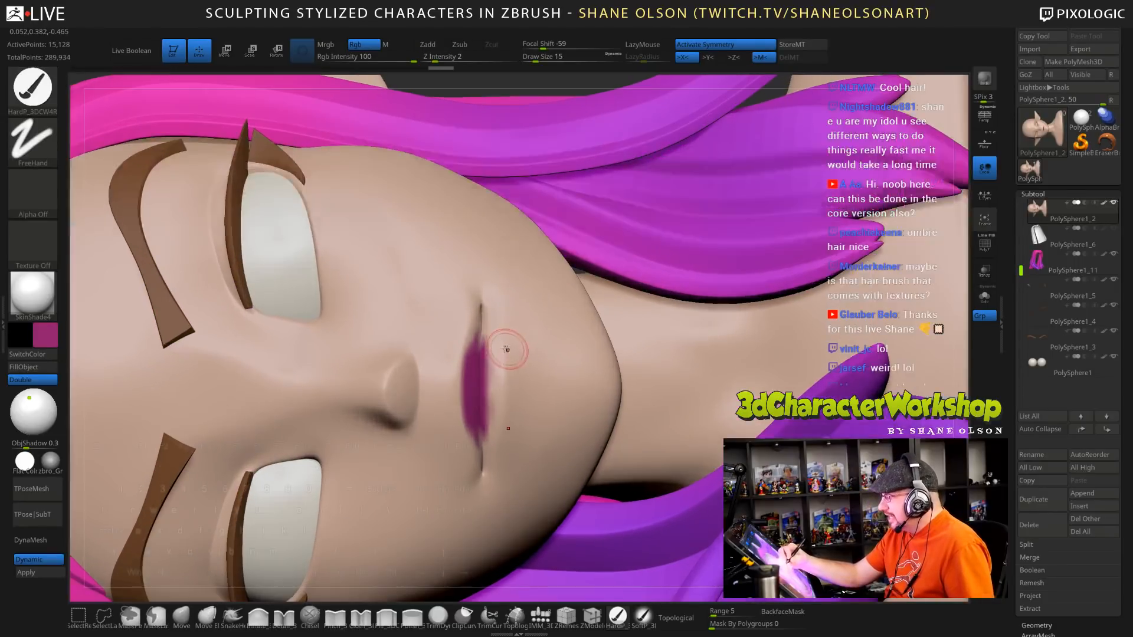
pyautogui.press('s')
pyautogui.moveTo(480, 349)
pyautogui.mouseDown()
pyautogui.moveTo(478, 320)
pyautogui.moveTo(471, 360)
pyautogui.mouseUp()
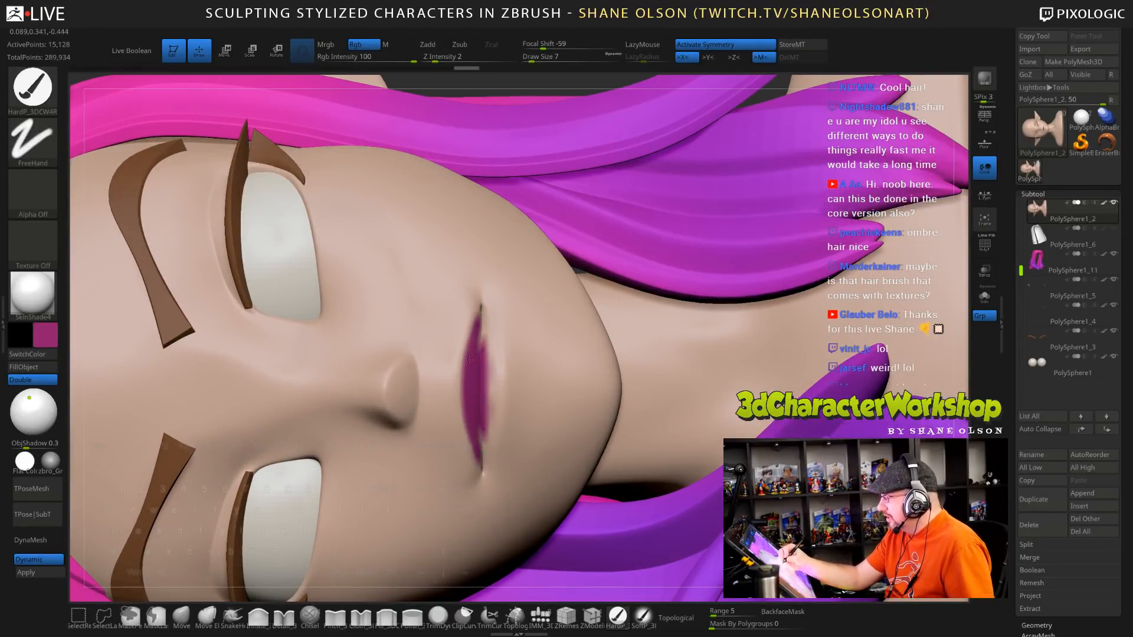
pyautogui.moveTo(493, 344); pyautogui.dragTo(484, 330, button='right')
pyautogui.moveTo(484, 322)
pyautogui.mouseDown()
pyautogui.moveTo(484, 343)
pyautogui.moveTo(484, 311)
pyautogui.moveTo(477, 331)
pyautogui.mouseUp()
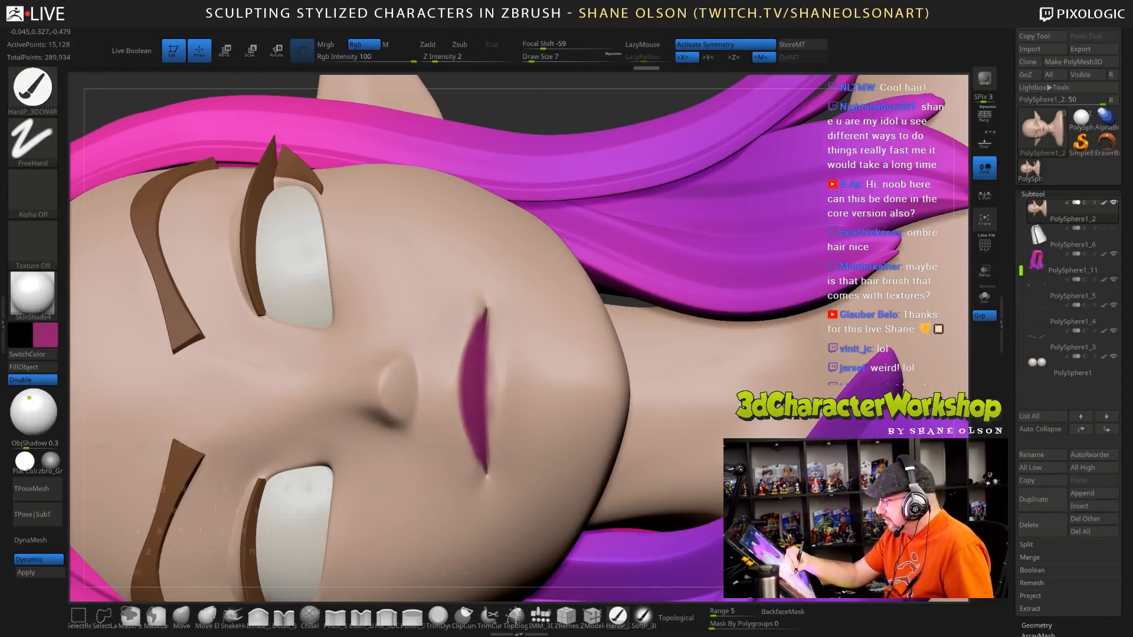
# Fill the lower lip with magenta symmetrically out to both mouth corners, using the HardP brush at draw size 7
pyautogui.moveTo(487, 419); pyautogui.dragTo(485, 429)
pyautogui.moveTo(488, 413); pyautogui.dragTo(528, 396, button='right')
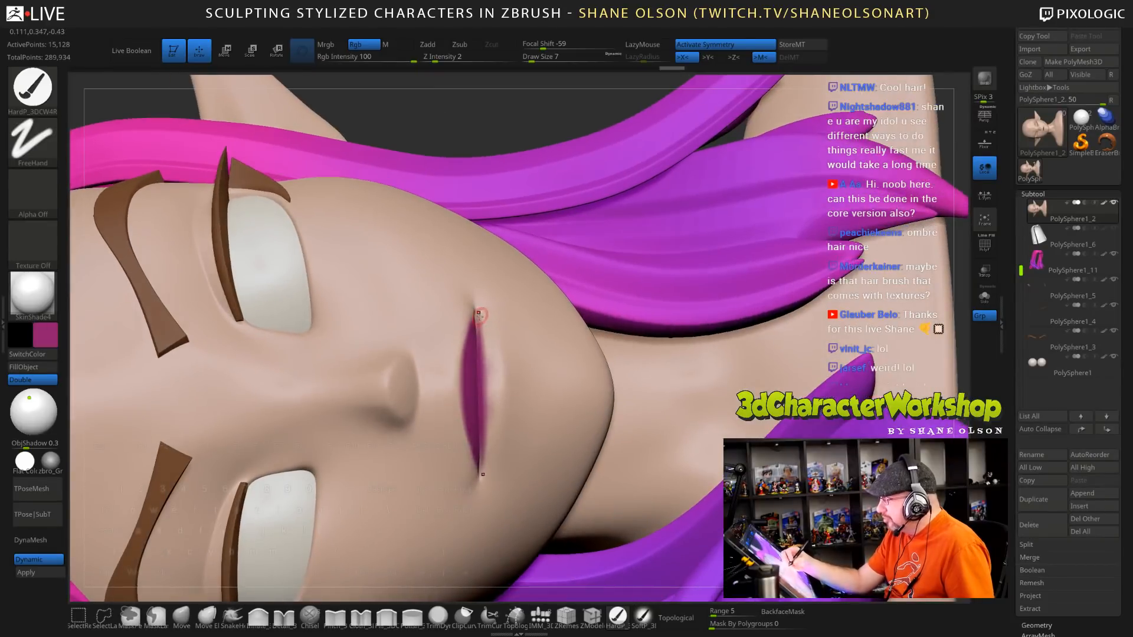
pyautogui.moveTo(480, 316); pyautogui.dragTo(493, 393)
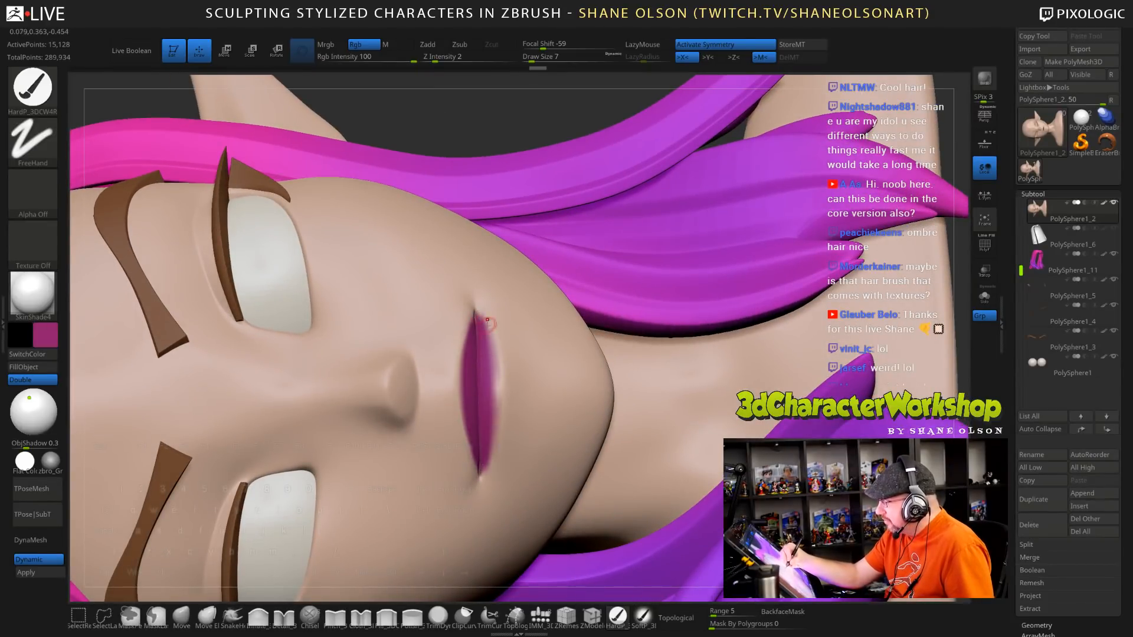
pyautogui.moveTo(478, 314)
pyautogui.mouseDown()
pyautogui.moveTo(495, 437)
pyautogui.moveTo(485, 324)
pyautogui.mouseUp()
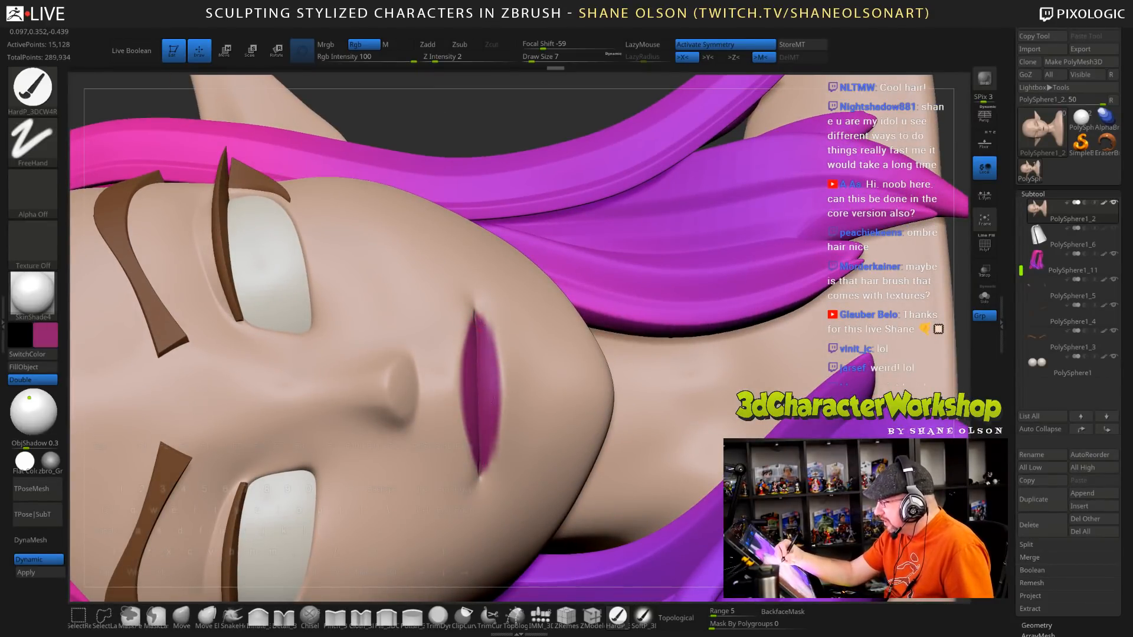
pyautogui.moveTo(494, 400)
pyautogui.mouseDown()
pyautogui.moveTo(490, 345)
pyautogui.moveTo(500, 378)
pyautogui.mouseUp()
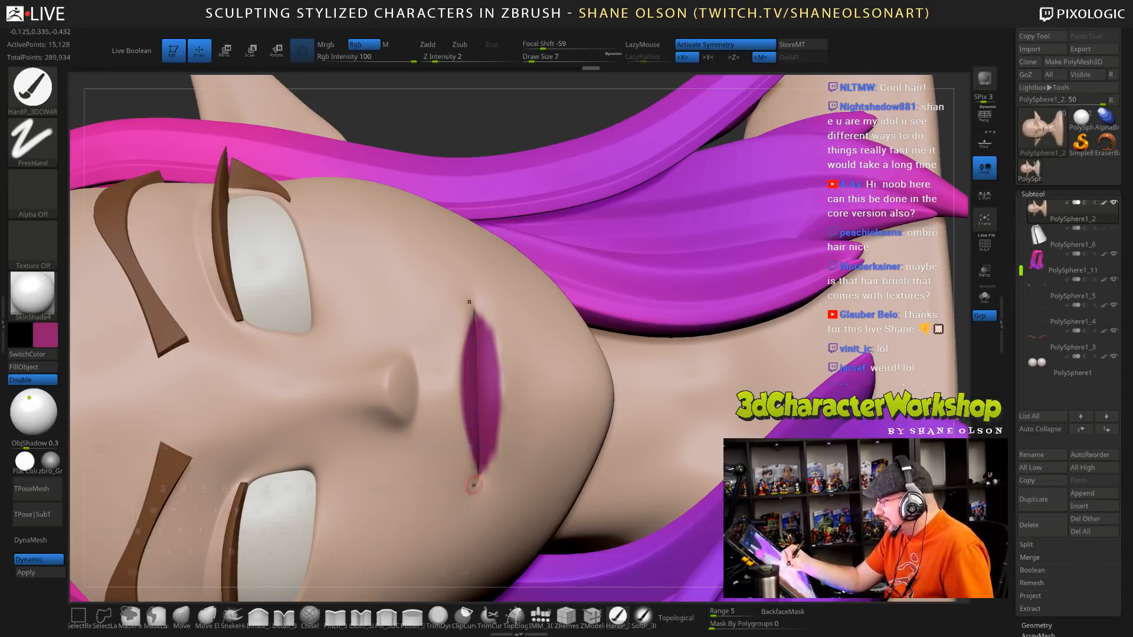
pyautogui.moveTo(478, 482); pyautogui.dragTo(490, 471)
pyautogui.moveTo(535, 443); pyautogui.dragTo(519, 442, button='right')
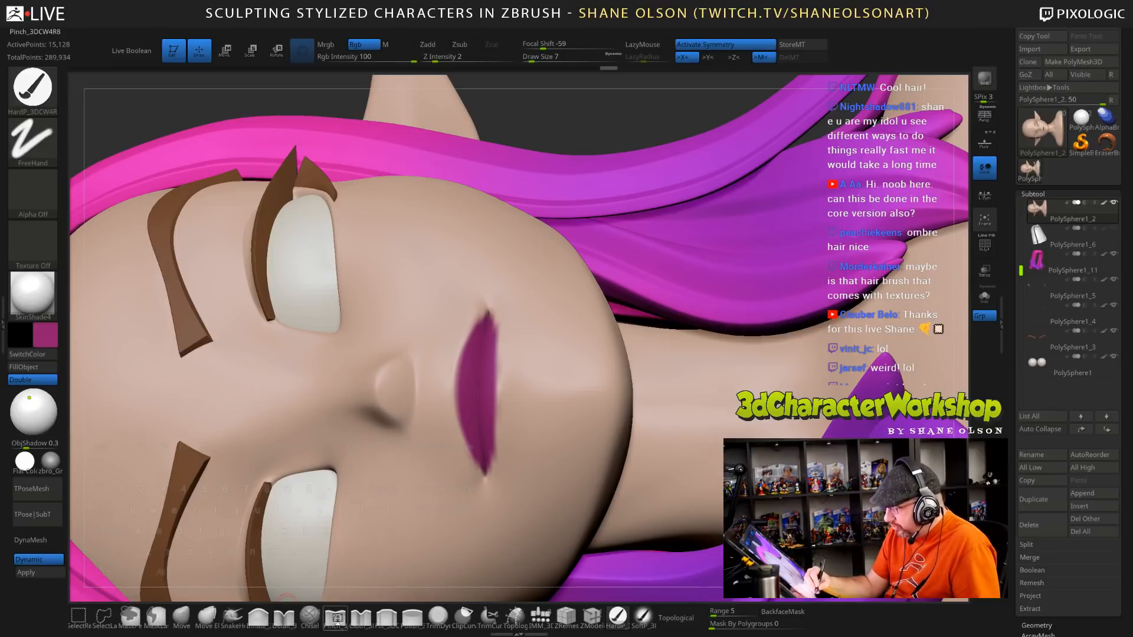
# Switch to the Pinch brush with draw size 11 and Z Intensity 20 for work on the lips
pyautogui.click(336, 617)
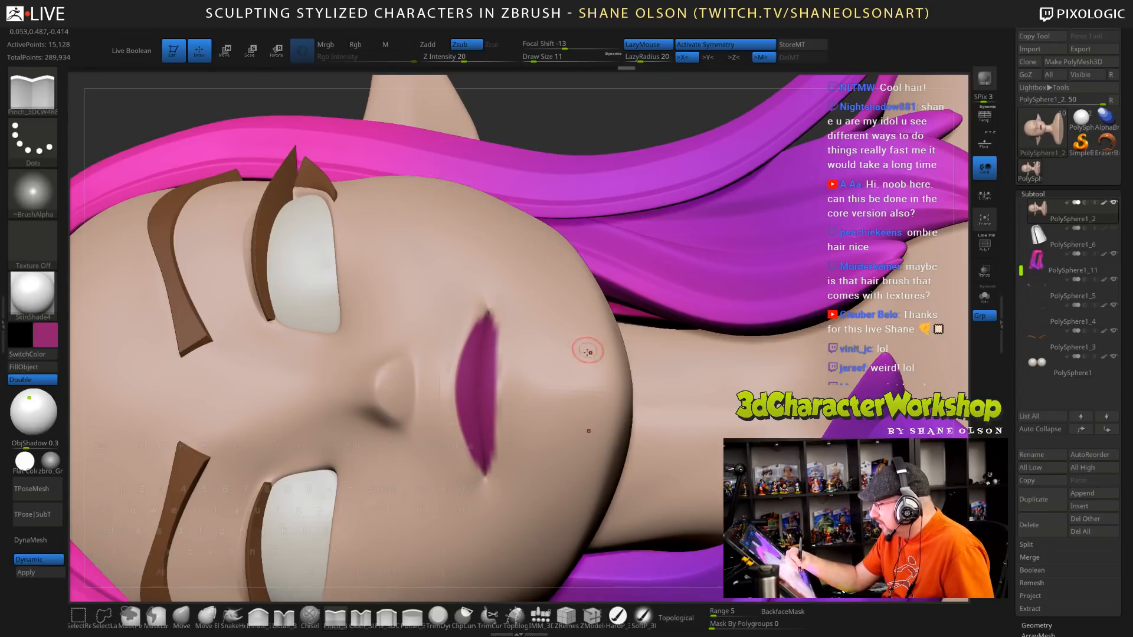
pyautogui.moveTo(587, 351)
pyautogui.mouseDown(button='right')
pyautogui.moveTo(571, 374)
pyautogui.moveTo(586, 375)
pyautogui.mouseUp(button='right')
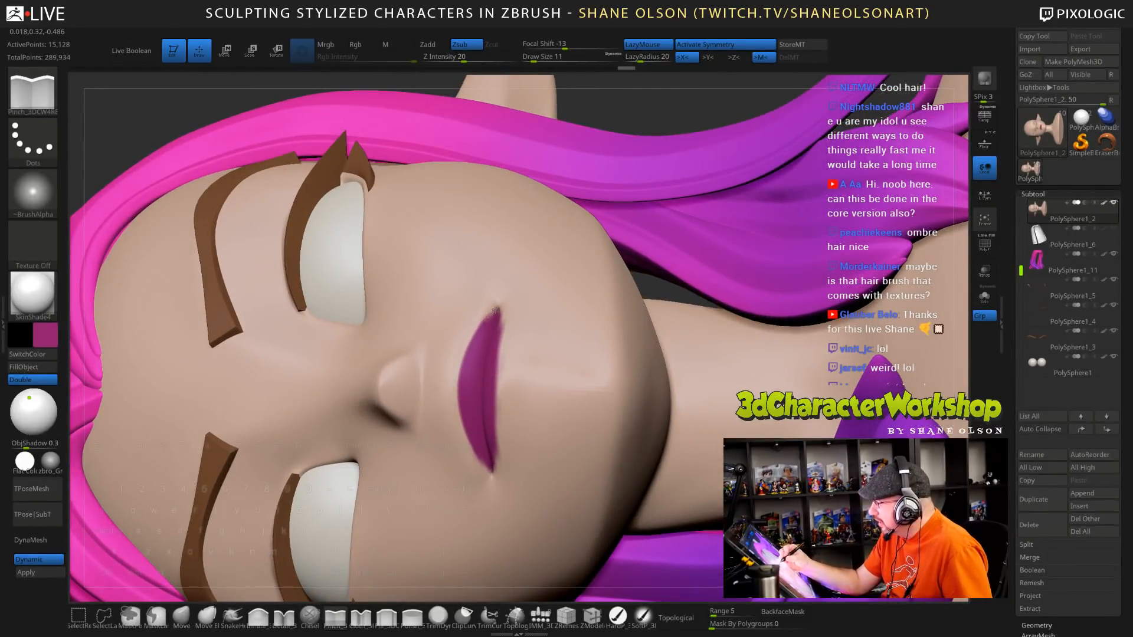
pyautogui.moveTo(519, 318)
pyautogui.mouseDown(button='right')
pyautogui.moveTo(522, 346)
pyautogui.moveTo(506, 316)
pyautogui.mouseUp(button='right')
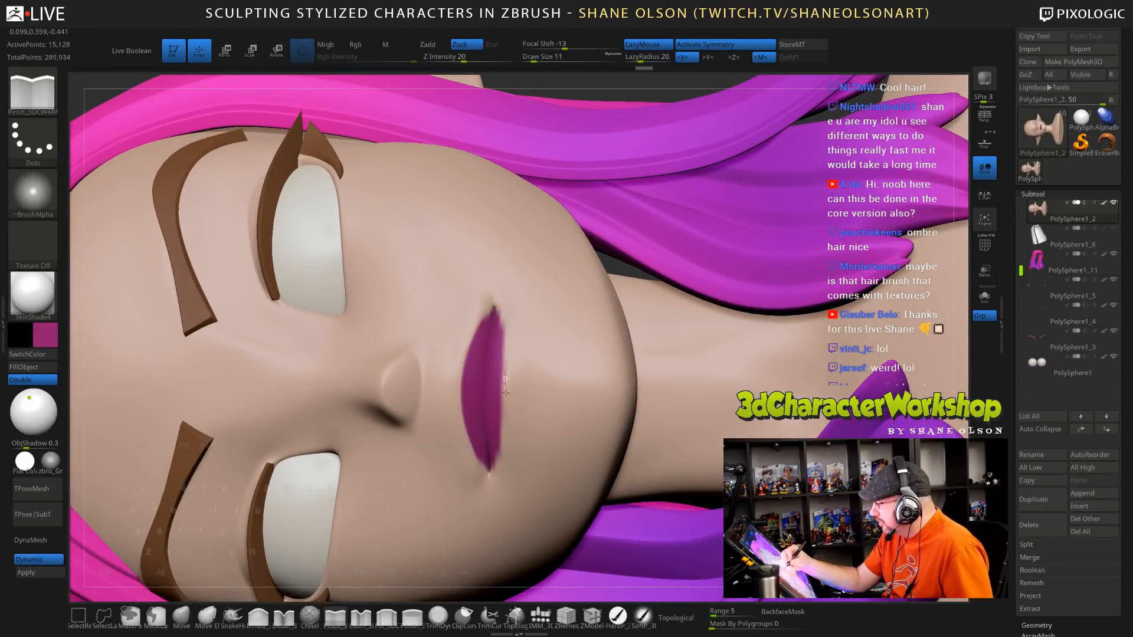
# Sharpen the crease between the lips and the mouth corners with the Pinch brush
pyautogui.moveTo(504, 414); pyautogui.dragTo(507, 323, button='right')
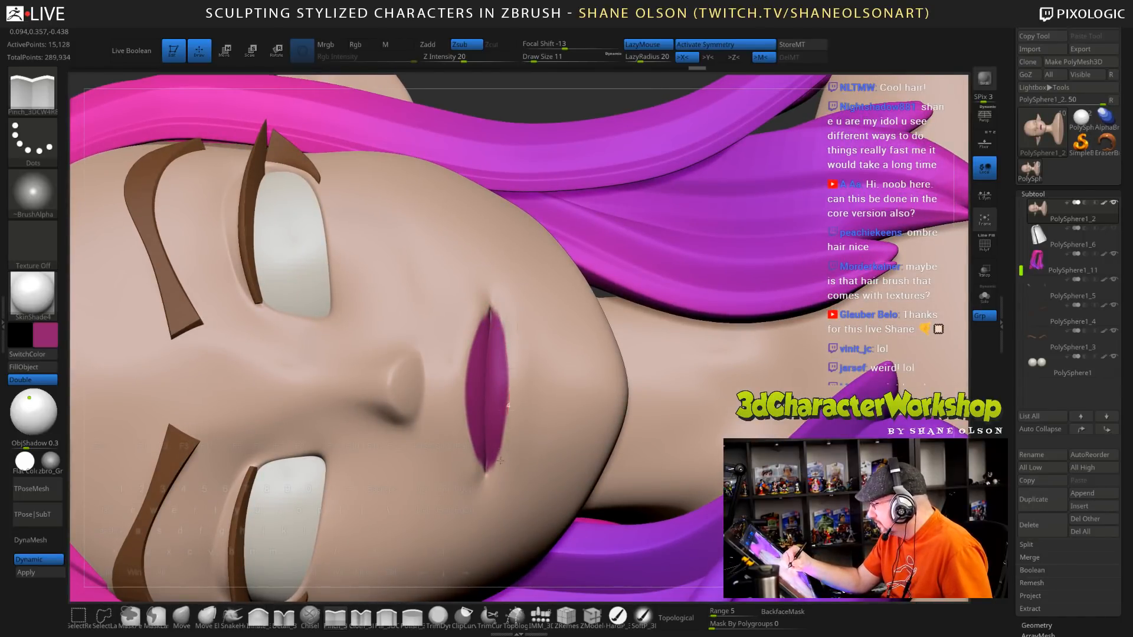
pyautogui.moveTo(548, 423); pyautogui.dragTo(519, 413, button='right')
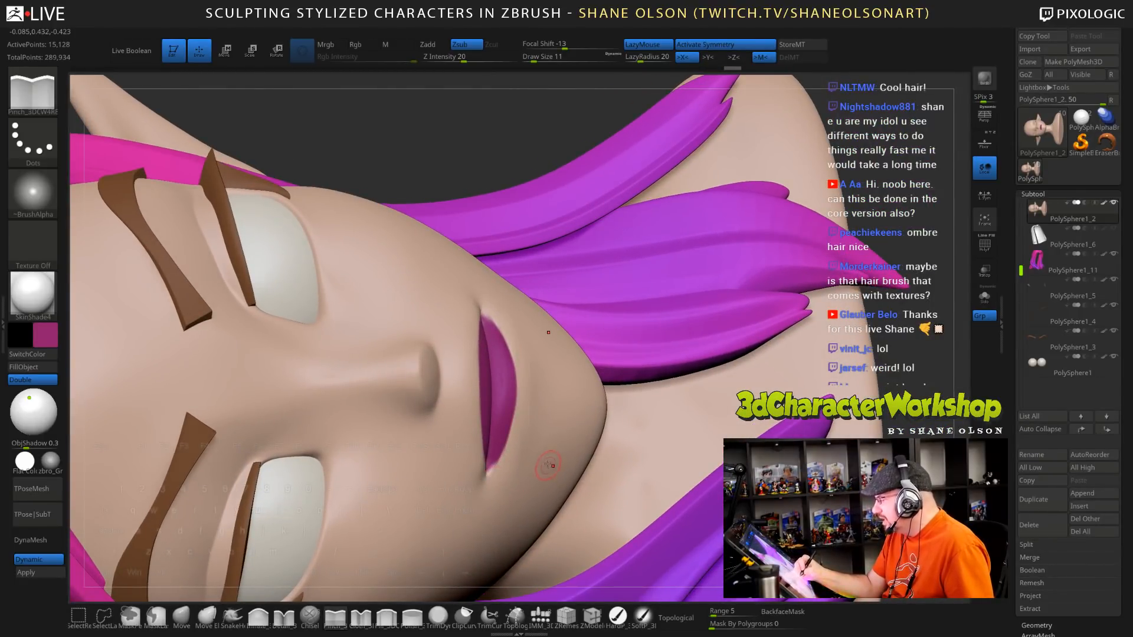
pyautogui.moveTo(547, 463); pyautogui.dragTo(539, 442, button='right')
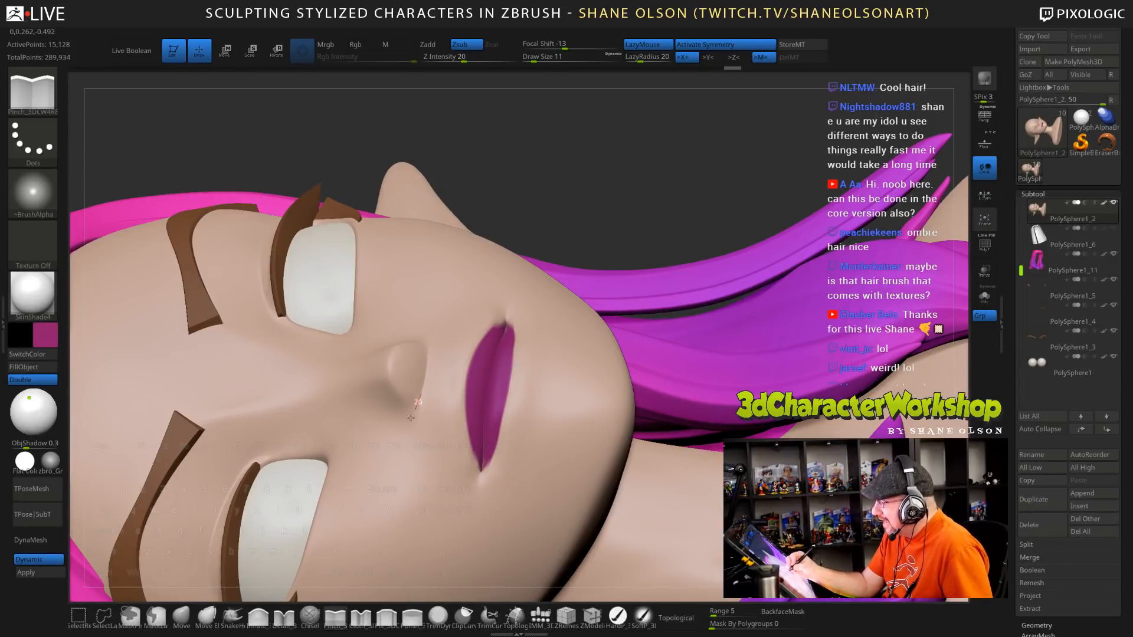
pyautogui.moveTo(588, 466)
pyautogui.keyDown('ctrl'); pyautogui.mouseDown(button='right')
pyautogui.moveTo(549, 356)
pyautogui.moveTo(665, 298)
pyautogui.moveTo(761, 277)
pyautogui.moveTo(765, 355)
pyautogui.moveTo(736, 351)
pyautogui.moveTo(751, 302)
pyautogui.moveTo(584, 362)
pyautogui.mouseUp(button='right'); pyautogui.keyUp('ctrl')
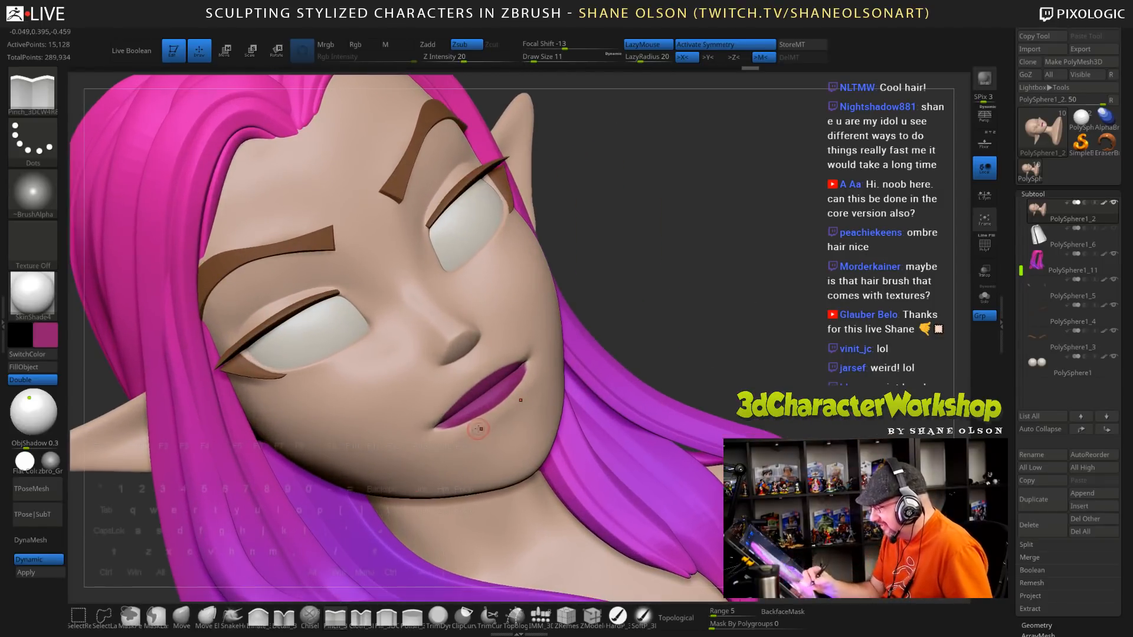
# Reshape the lower lip with the Move brush at draw size 23
pyautogui.click(181, 617)
pyautogui.press('s')
pyautogui.moveTo(667, 304); pyautogui.dragTo(757, 324)
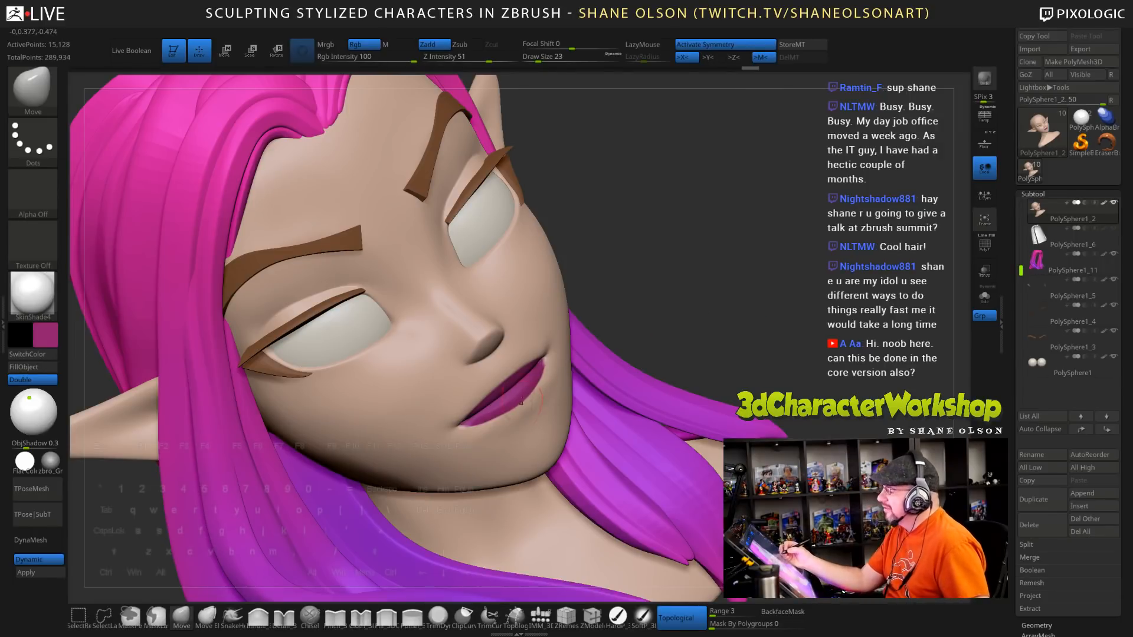
pyautogui.moveTo(500, 422)
pyautogui.mouseDown(button='right')
pyautogui.moveTo(511, 423)
pyautogui.moveTo(501, 419)
pyautogui.mouseUp(button='right')
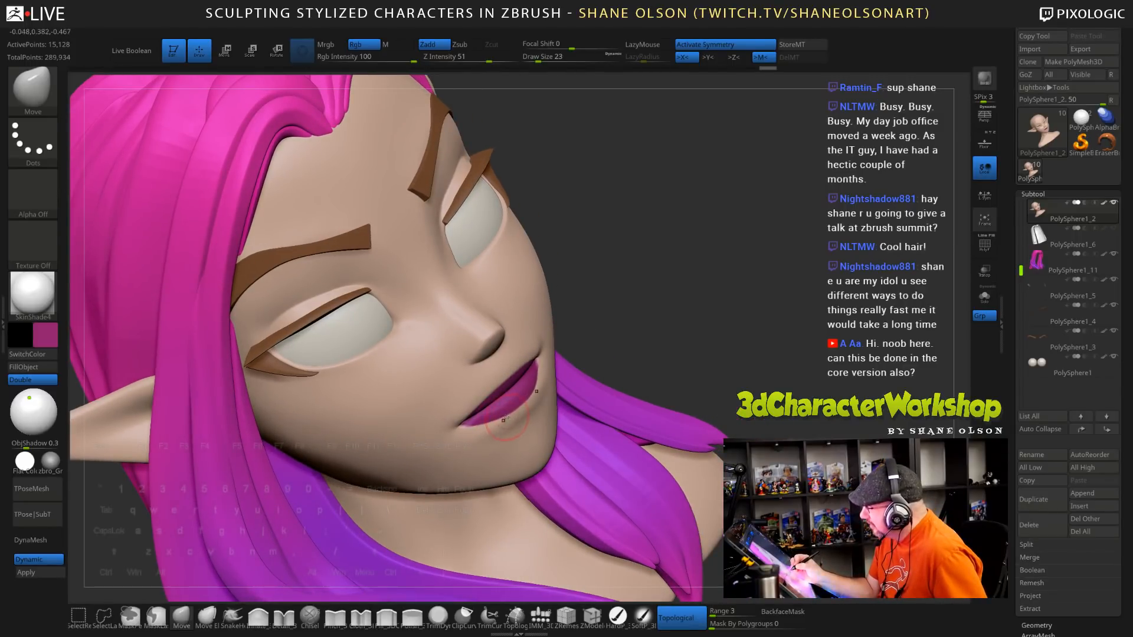
pyautogui.moveTo(566, 401)
pyautogui.mouseDown(button='right')
pyautogui.moveTo(615, 326)
pyautogui.moveTo(629, 352)
pyautogui.moveTo(568, 349)
pyautogui.mouseUp(button='right')
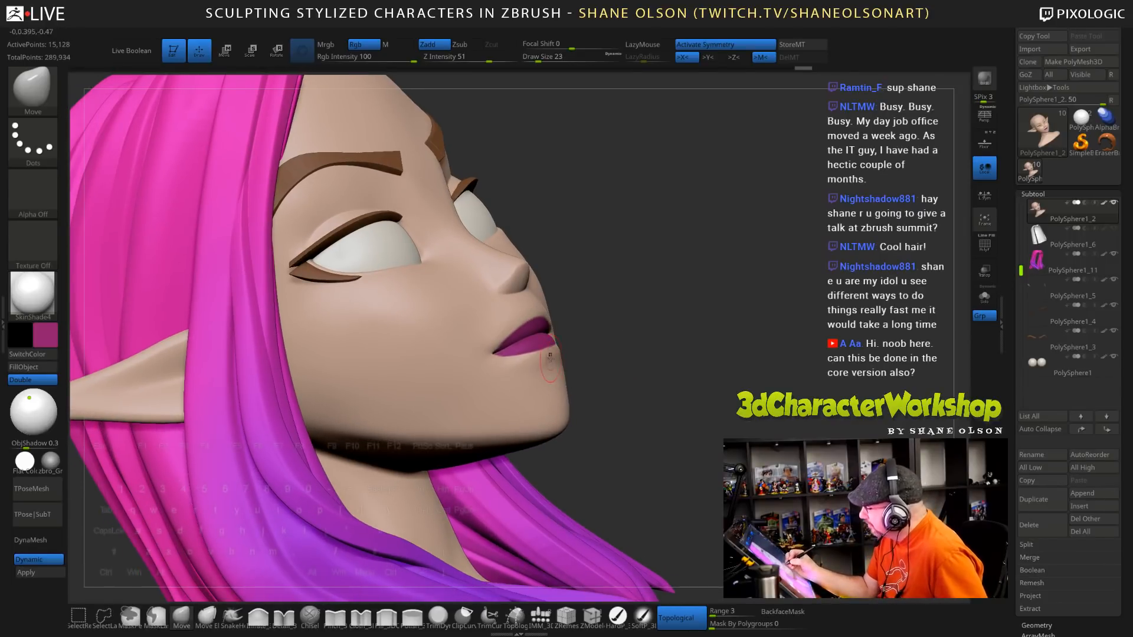
pyautogui.moveTo(671, 358)
pyautogui.mouseDown(button='right')
pyautogui.moveTo(576, 354)
pyautogui.moveTo(561, 375)
pyautogui.moveTo(525, 367)
pyautogui.mouseUp(button='right')
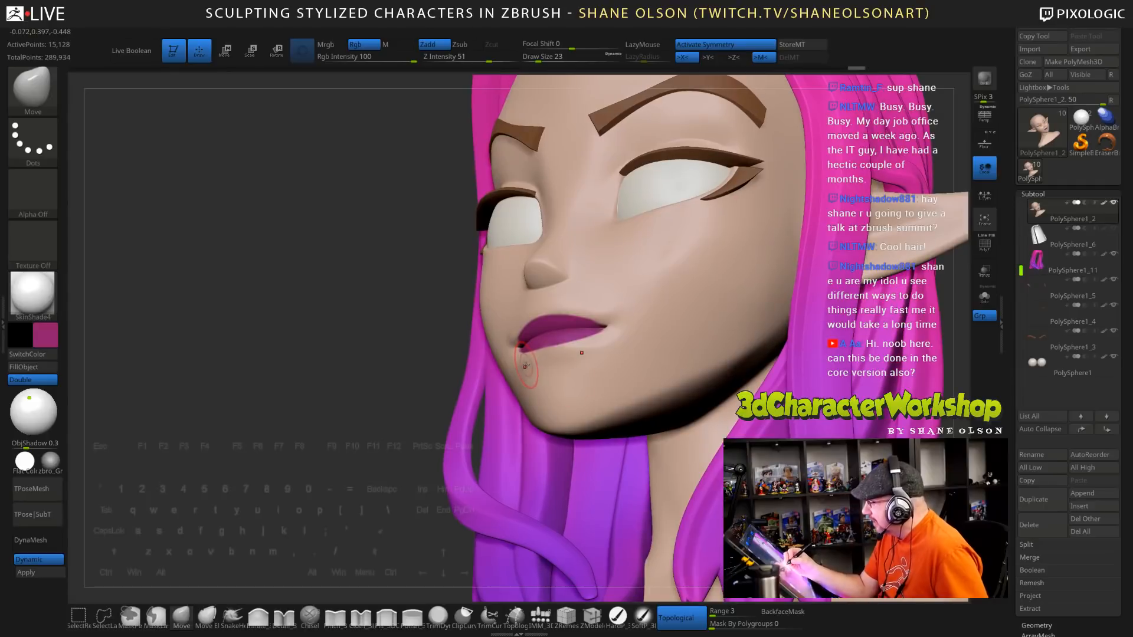
# Nudge the lower lip's edge and the skin just beneath it with small Move brush strokes
pyautogui.moveTo(538, 367); pyautogui.dragTo(537, 364)
pyautogui.moveTo(582, 361); pyautogui.dragTo(541, 359, button='right')
pyautogui.moveTo(541, 360); pyautogui.dragTo(547, 351)
pyautogui.moveTo(547, 351); pyautogui.dragTo(546, 346, button='right')
pyautogui.moveTo(547, 350); pyautogui.dragTo(544, 354)
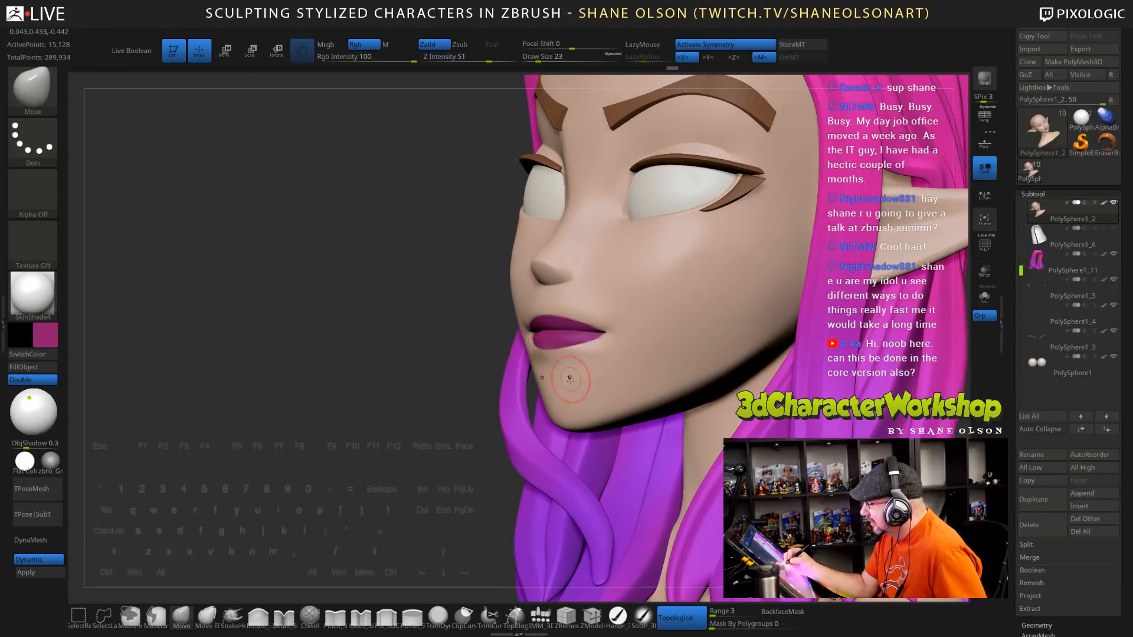
pyautogui.moveTo(566, 374); pyautogui.dragTo(527, 341, button='right')
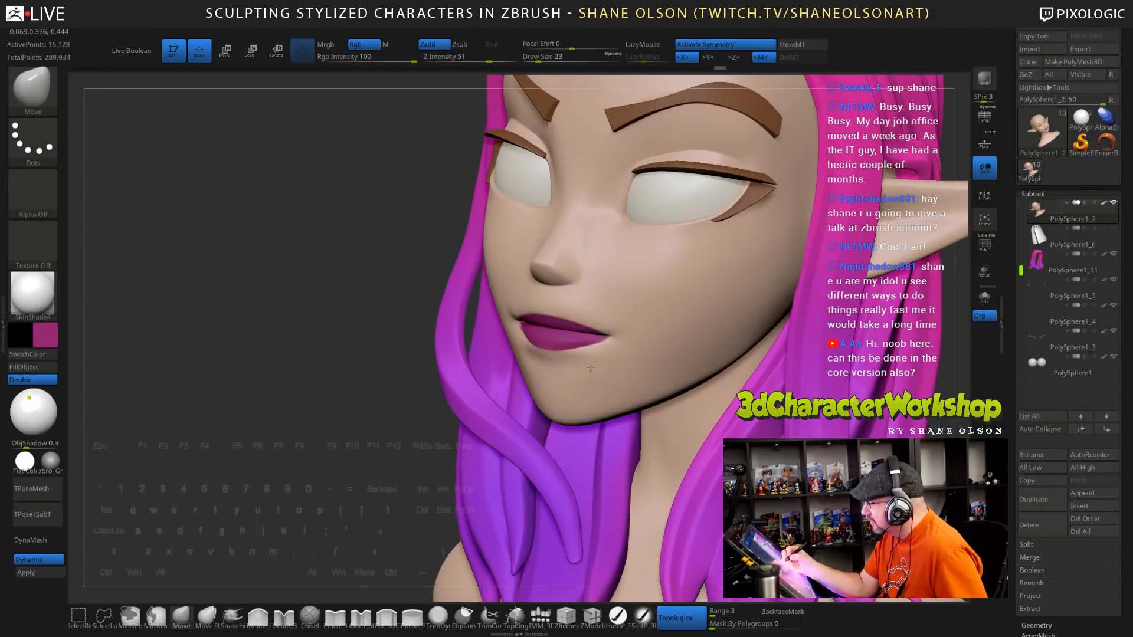
pyautogui.moveTo(586, 364); pyautogui.dragTo(534, 341, button='right')
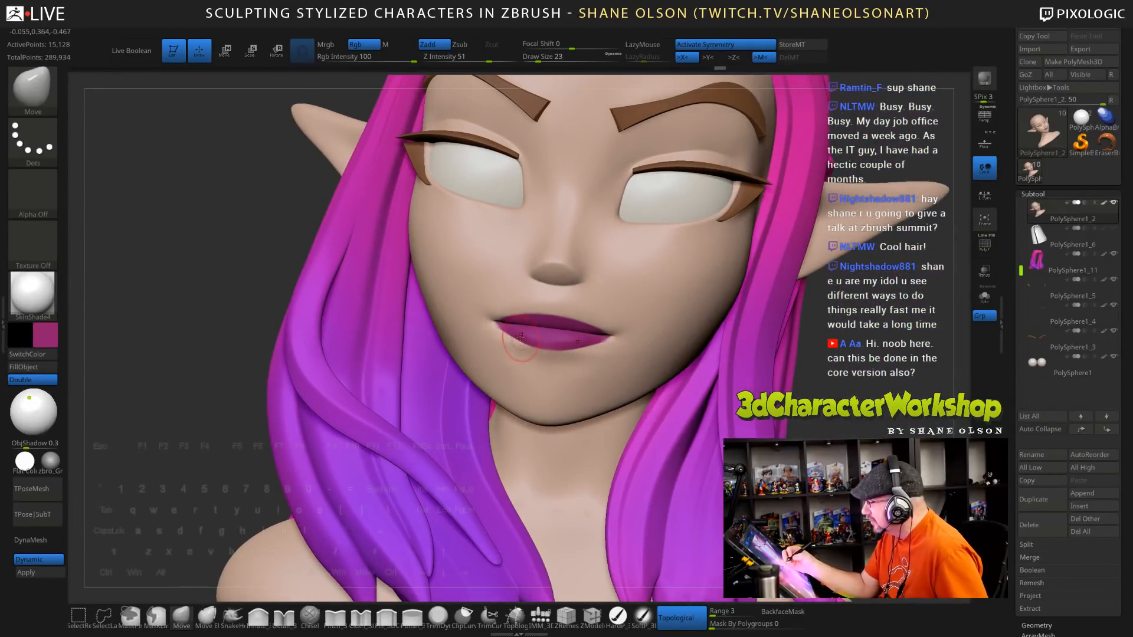
# Refine the lower lip's fullness and smooth the transition from the lip to the chin
pyautogui.moveTo(573, 370)
pyautogui.mouseDown()
pyautogui.moveTo(584, 343)
pyautogui.moveTo(785, 354)
pyautogui.moveTo(775, 411)
pyautogui.moveTo(711, 395)
pyautogui.moveTo(743, 417)
pyautogui.mouseUp()
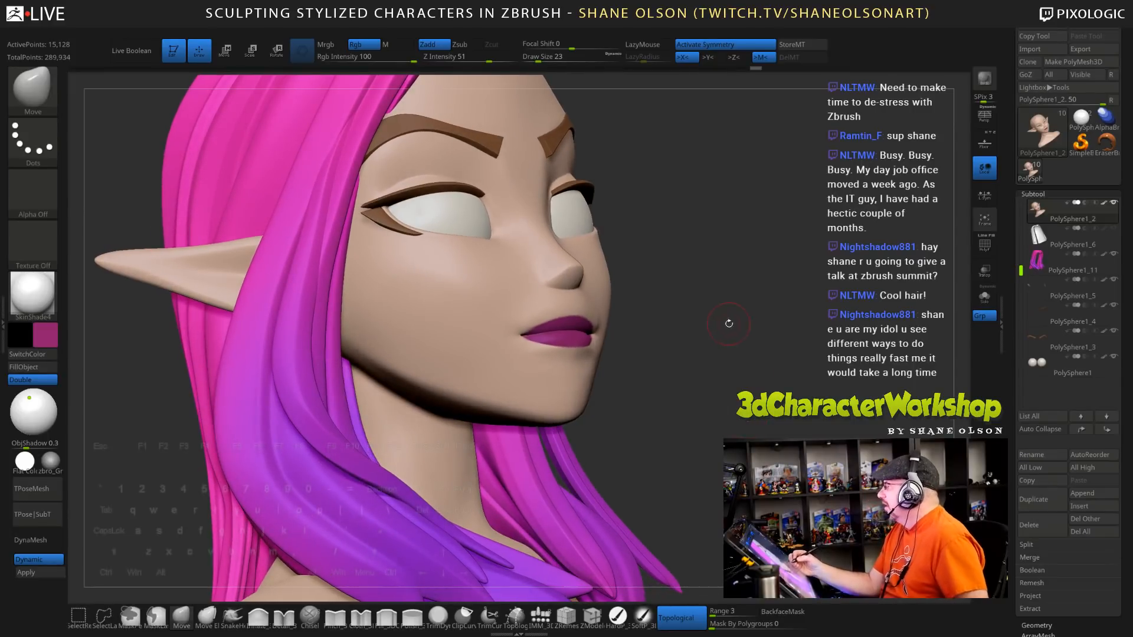
pyautogui.moveTo(729, 323); pyautogui.dragTo(726, 353)
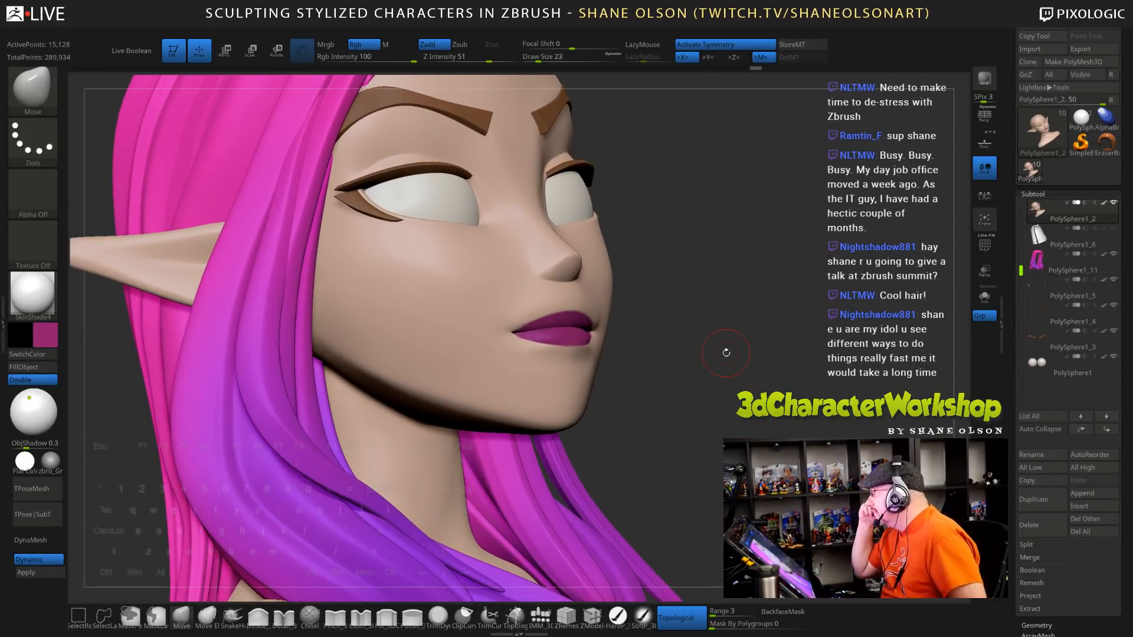
pyautogui.moveTo(726, 354); pyautogui.dragTo(645, 405)
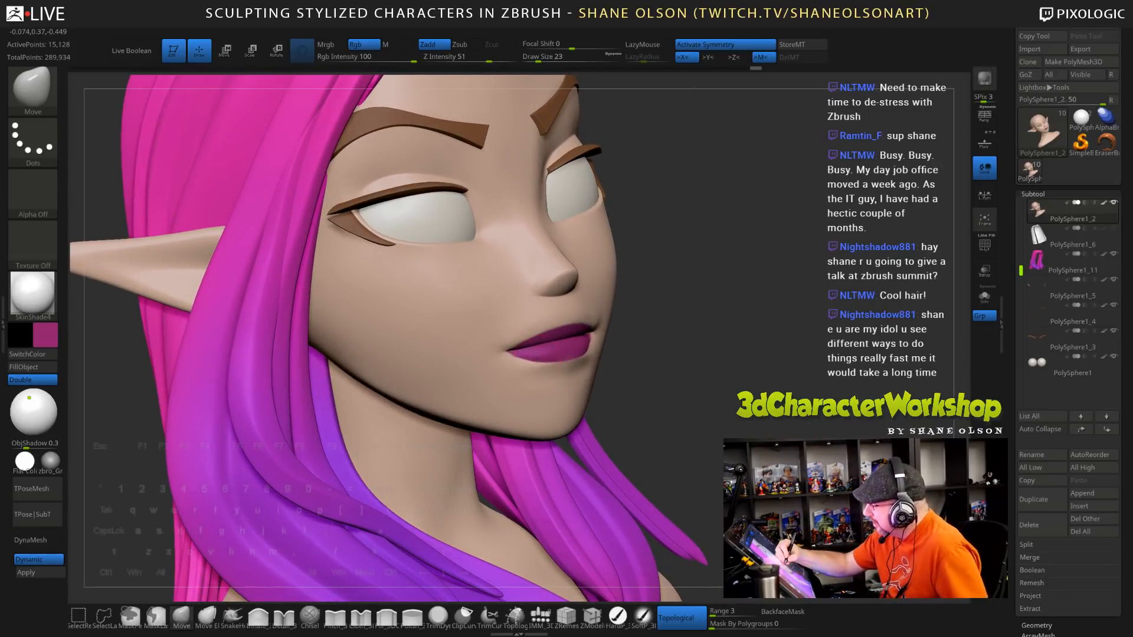
pyautogui.moveTo(536, 357); pyautogui.dragTo(591, 368)
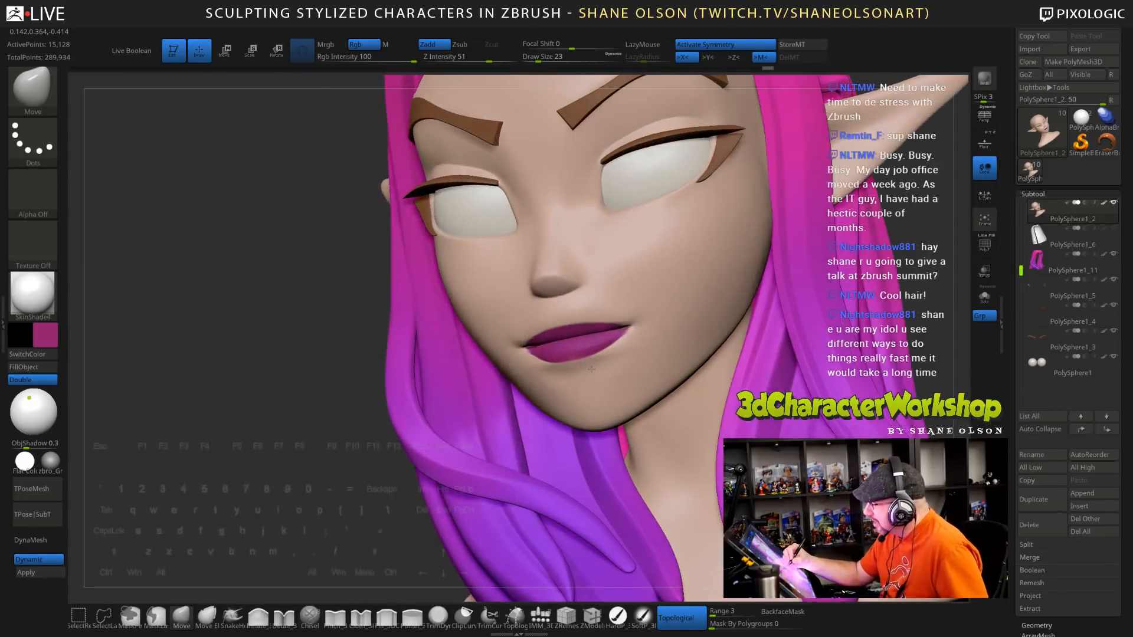
pyautogui.press('shift')
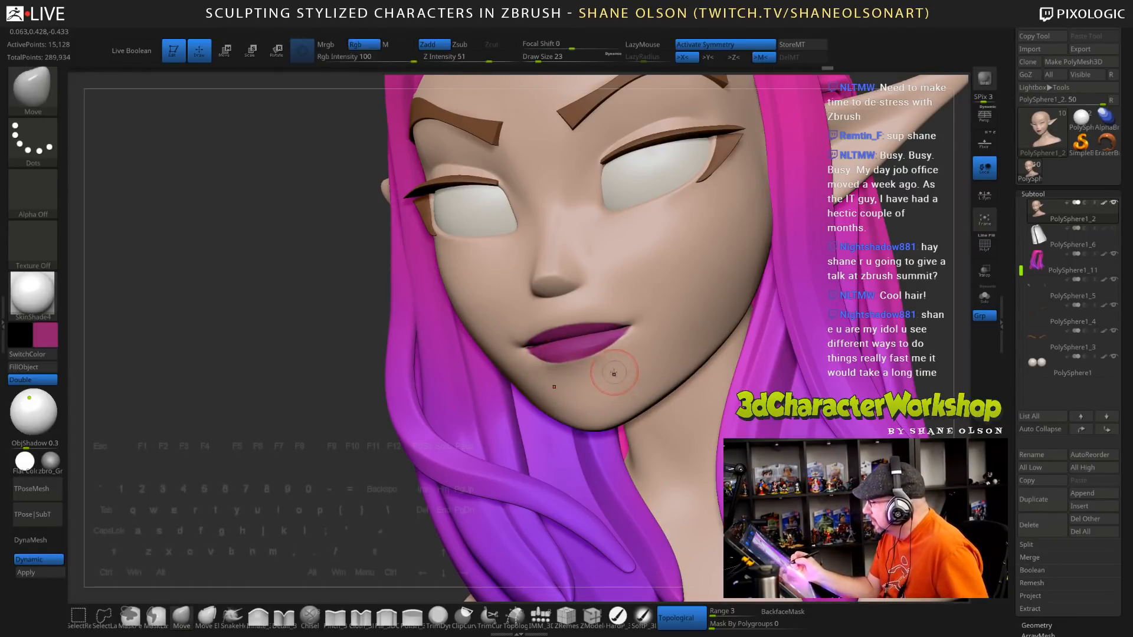
# Adjust the lip profile with the Move brush, working from front, side and three-quarter views
pyautogui.moveTo(586, 385)
pyautogui.mouseDown(button='right')
pyautogui.moveTo(620, 376)
pyautogui.moveTo(599, 368)
pyautogui.mouseUp(button='right')
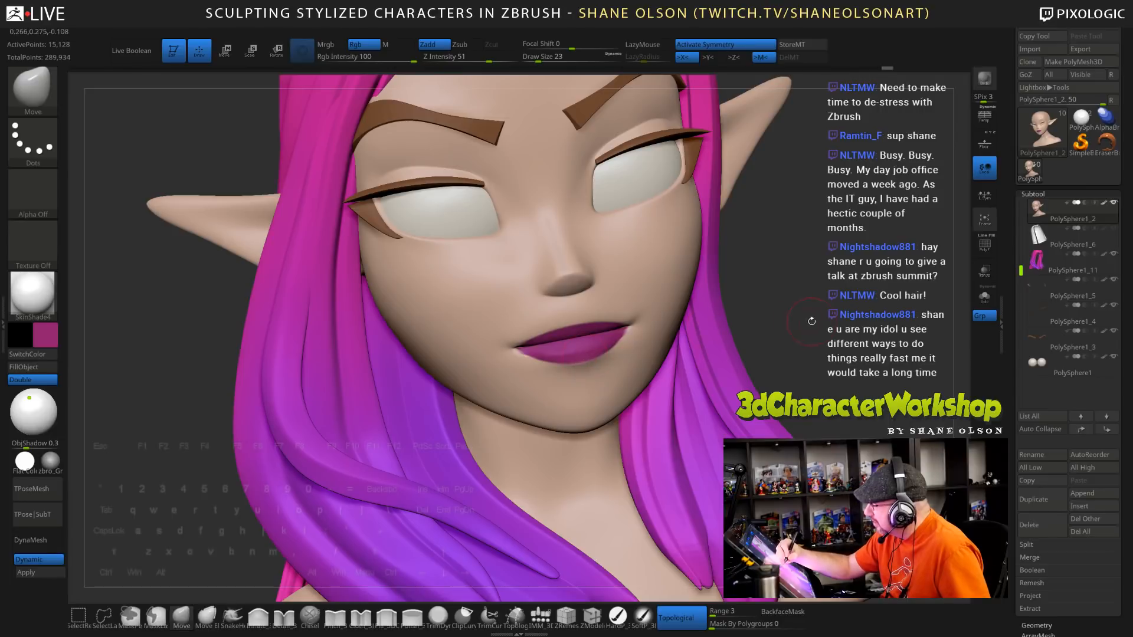
pyautogui.moveTo(571, 357)
pyautogui.mouseDown(button='right')
pyautogui.moveTo(596, 363)
pyautogui.moveTo(571, 367)
pyautogui.mouseUp(button='right')
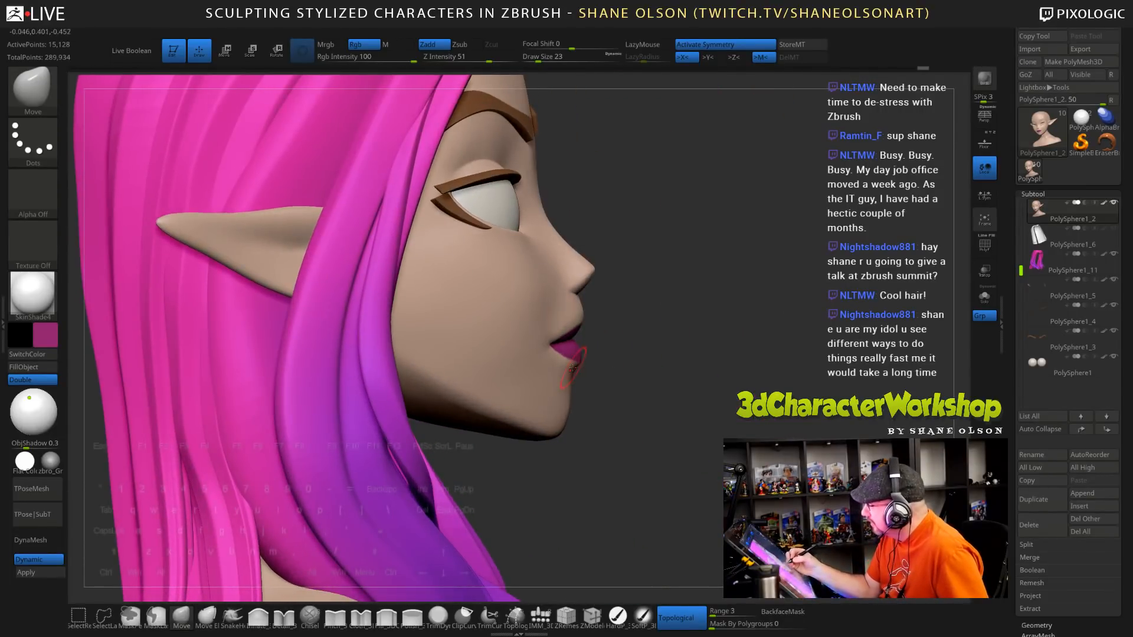
pyautogui.moveTo(670, 411); pyautogui.dragTo(626, 298, button='right')
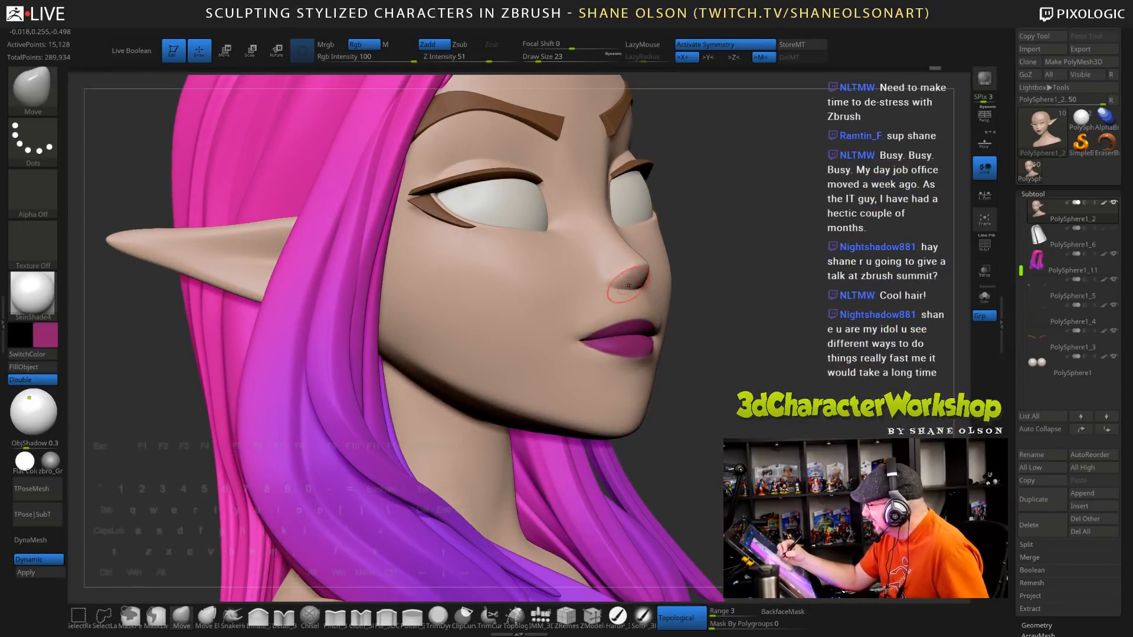
pyautogui.moveTo(719, 349); pyautogui.dragTo(727, 425, button='right')
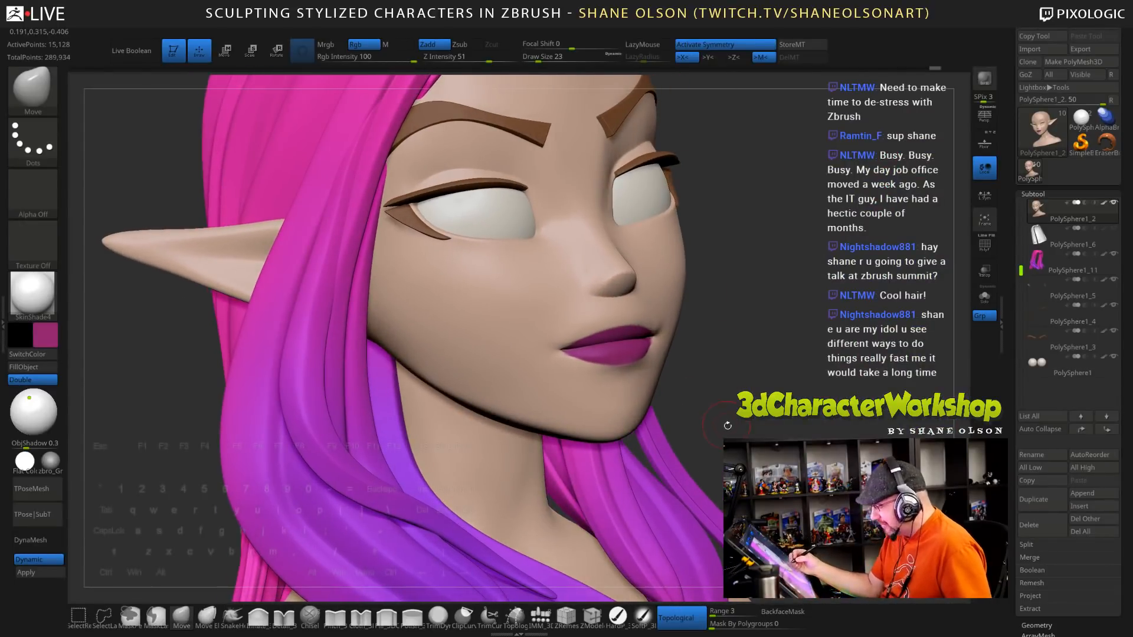
pyautogui.click(413, 616)
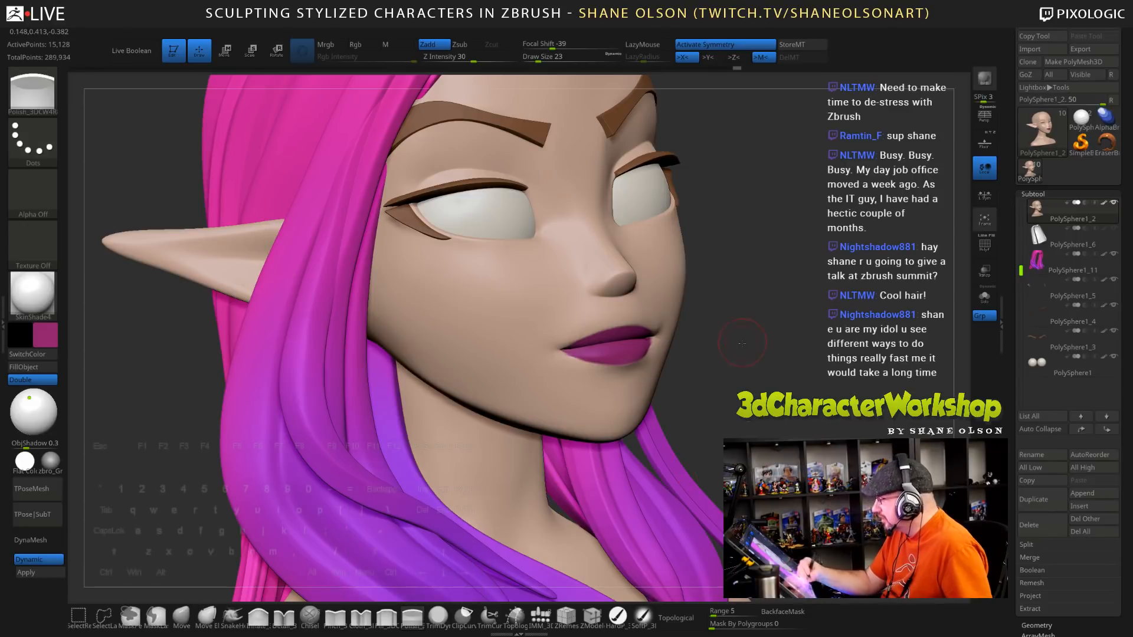
pyautogui.moveTo(698, 351)
pyautogui.mouseDown()
pyautogui.moveTo(753, 344)
pyautogui.moveTo(693, 349)
pyautogui.mouseUp()
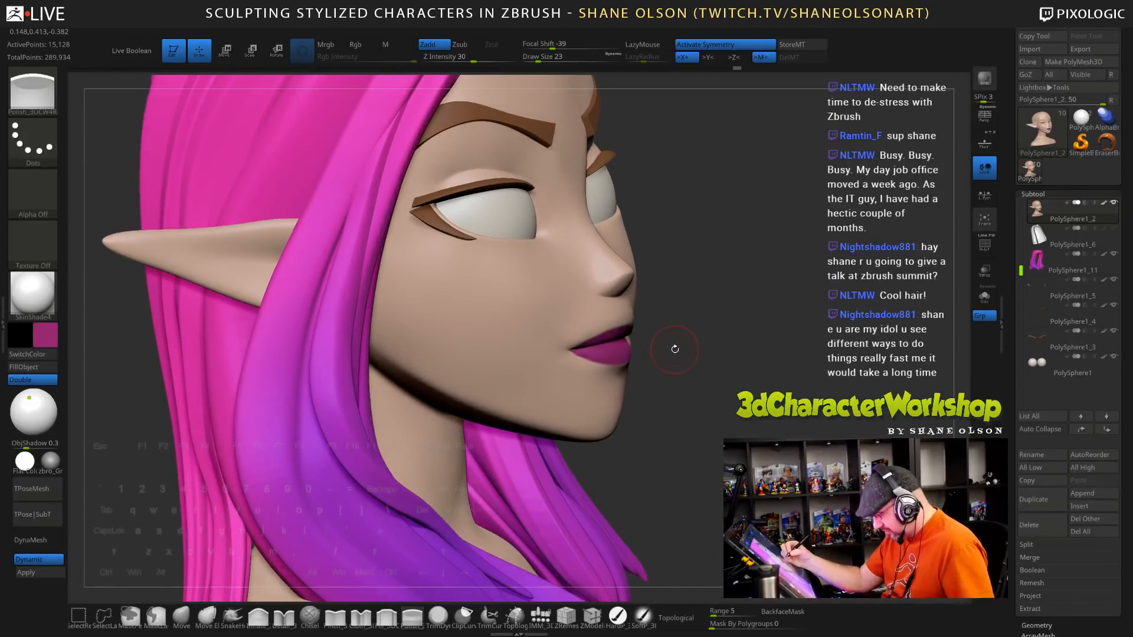
pyautogui.press('space')
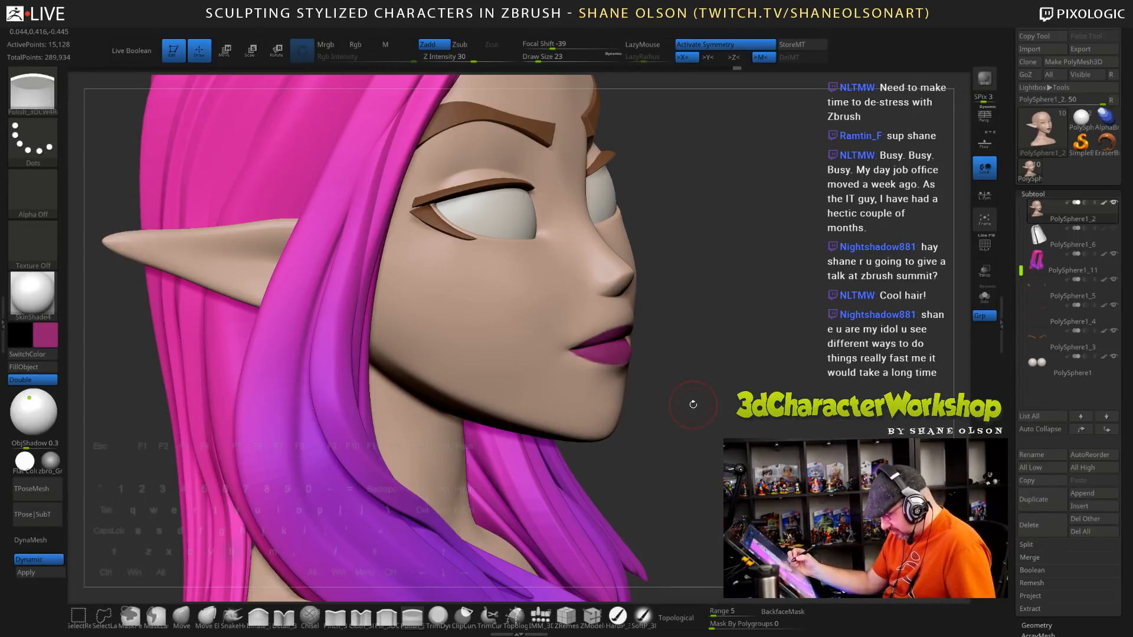
# Flatten the skin between the nose and the upper lip with the hPolish brush at draw size 23
pyautogui.press('b')
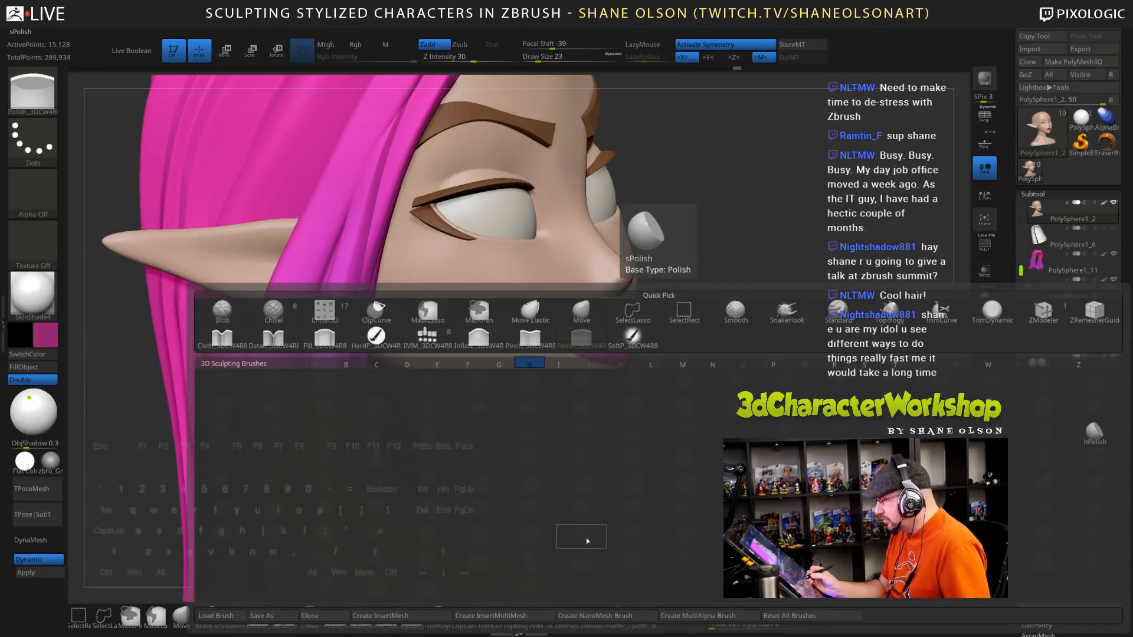
pyautogui.press('h')
pyautogui.press('p')
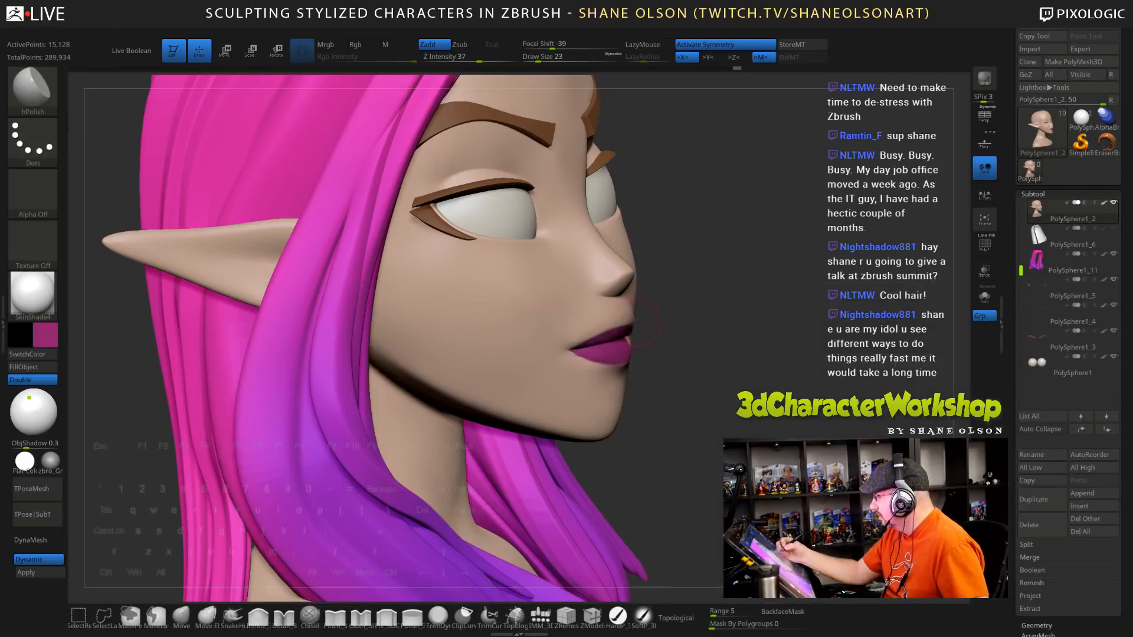
pyautogui.moveTo(596, 320); pyautogui.dragTo(628, 312)
pyautogui.moveTo(597, 321); pyautogui.dragTo(626, 311)
pyautogui.moveTo(596, 321); pyautogui.dragTo(619, 313)
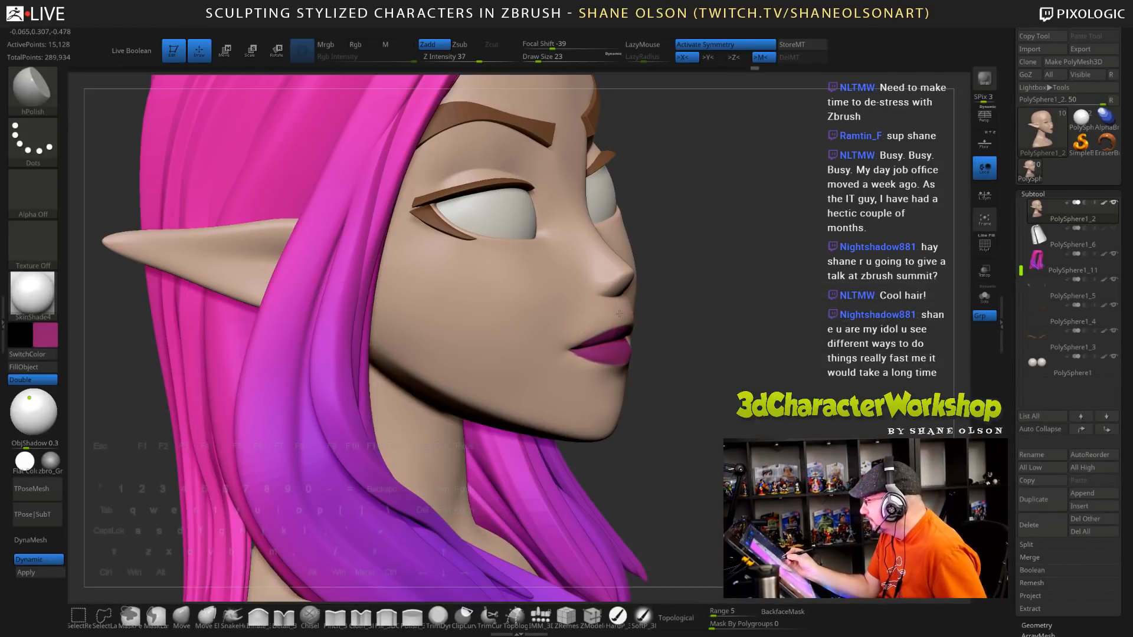
pyautogui.moveTo(728, 341)
pyautogui.mouseDown()
pyautogui.moveTo(607, 318)
pyautogui.moveTo(826, 333)
pyautogui.moveTo(803, 334)
pyautogui.mouseUp()
pyautogui.moveTo(621, 334); pyautogui.dragTo(616, 333)
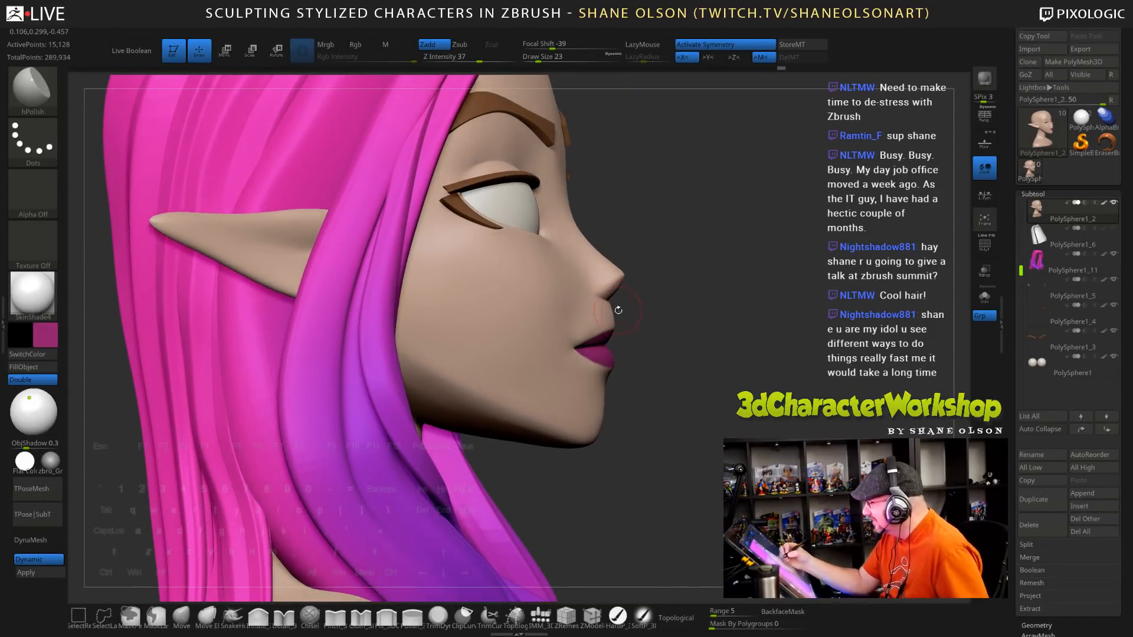
# Polish the planes above the upper lip and beside the mouth corner with further hPolish strokes
pyautogui.moveTo(700, 383); pyautogui.dragTo(640, 330)
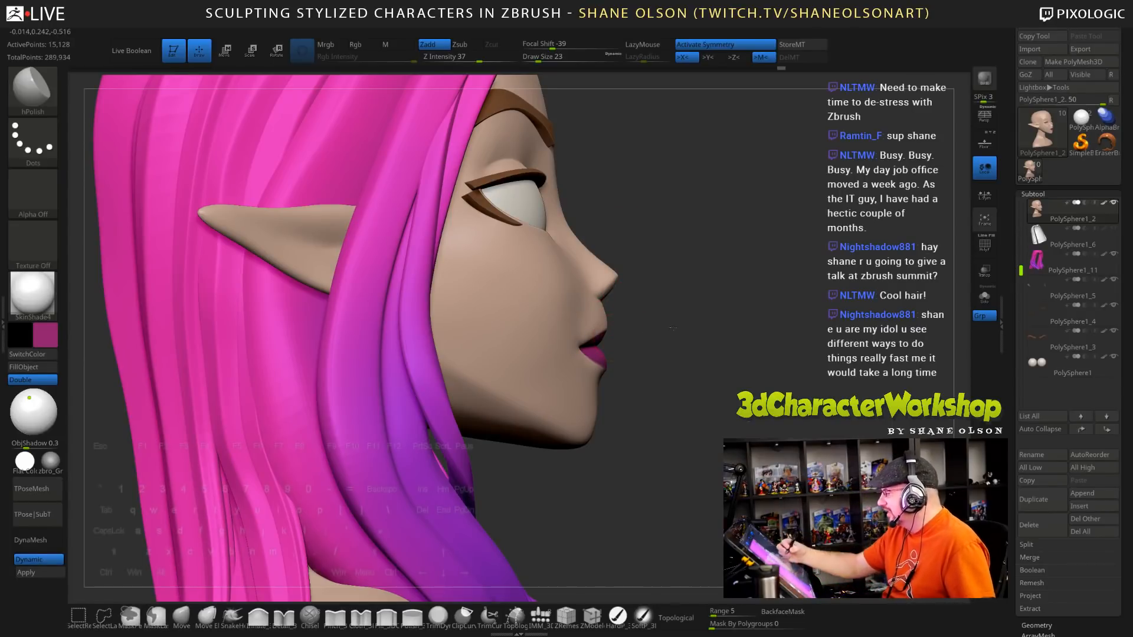
pyautogui.moveTo(672, 328); pyautogui.dragTo(608, 322)
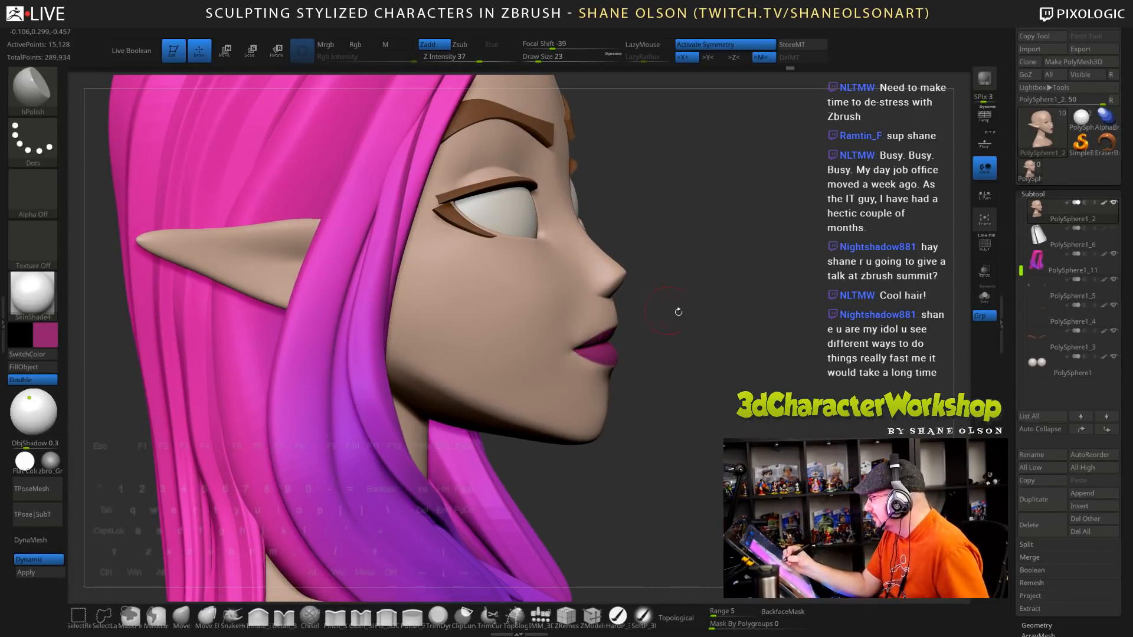
pyautogui.moveTo(678, 311); pyautogui.dragTo(590, 324)
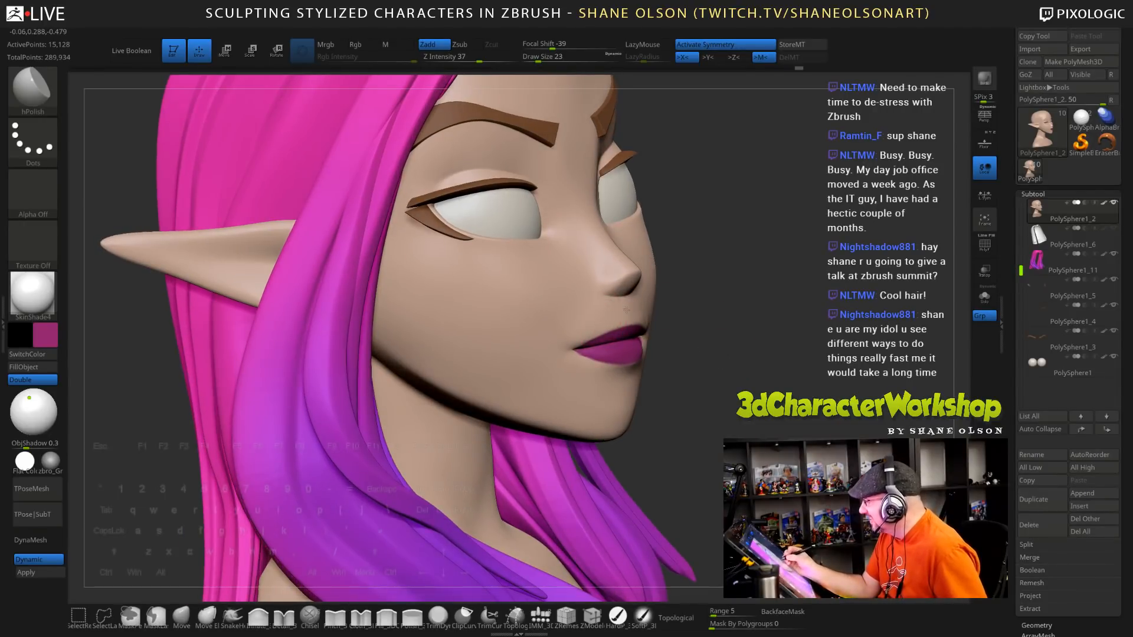
pyautogui.moveTo(749, 375); pyautogui.dragTo(612, 329)
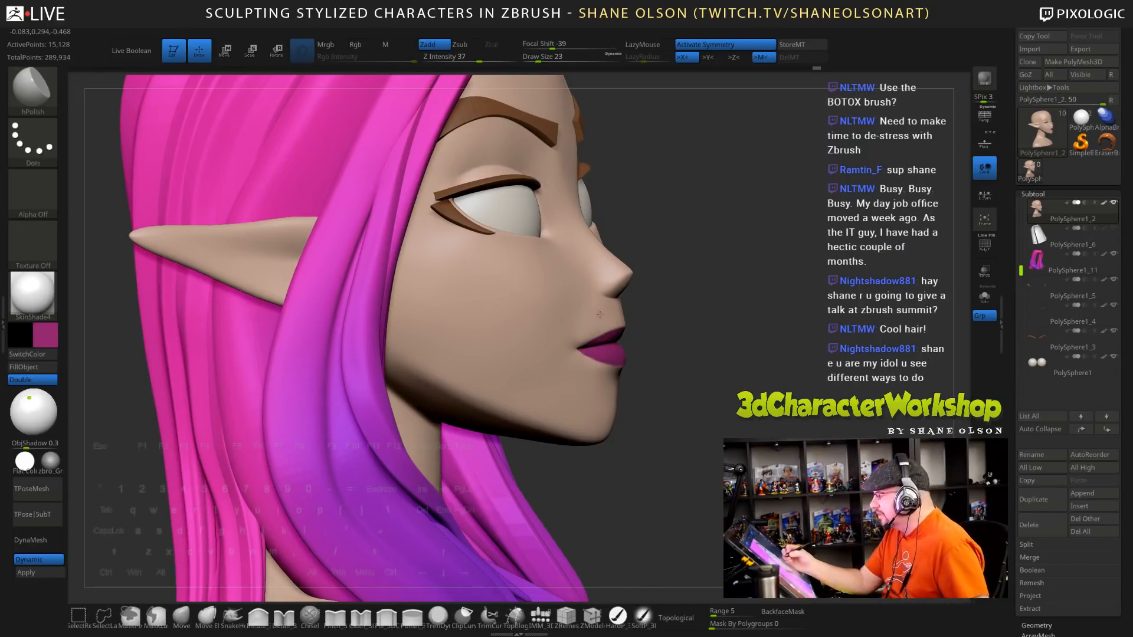
pyautogui.moveTo(720, 340); pyautogui.dragTo(598, 321)
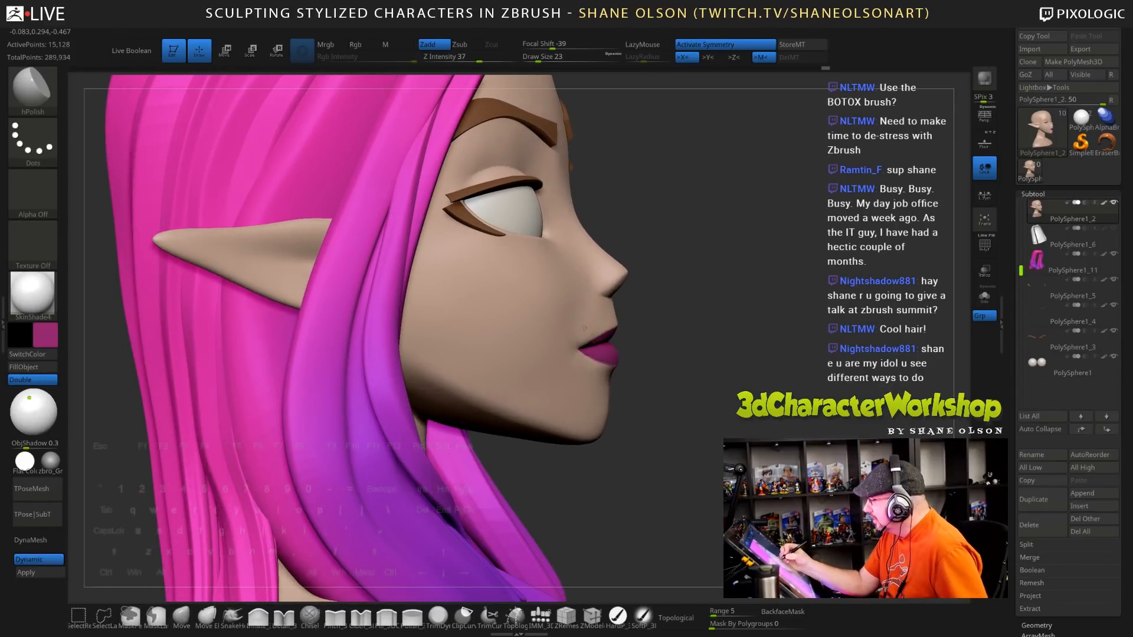
pyautogui.moveTo(695, 354); pyautogui.dragTo(636, 302)
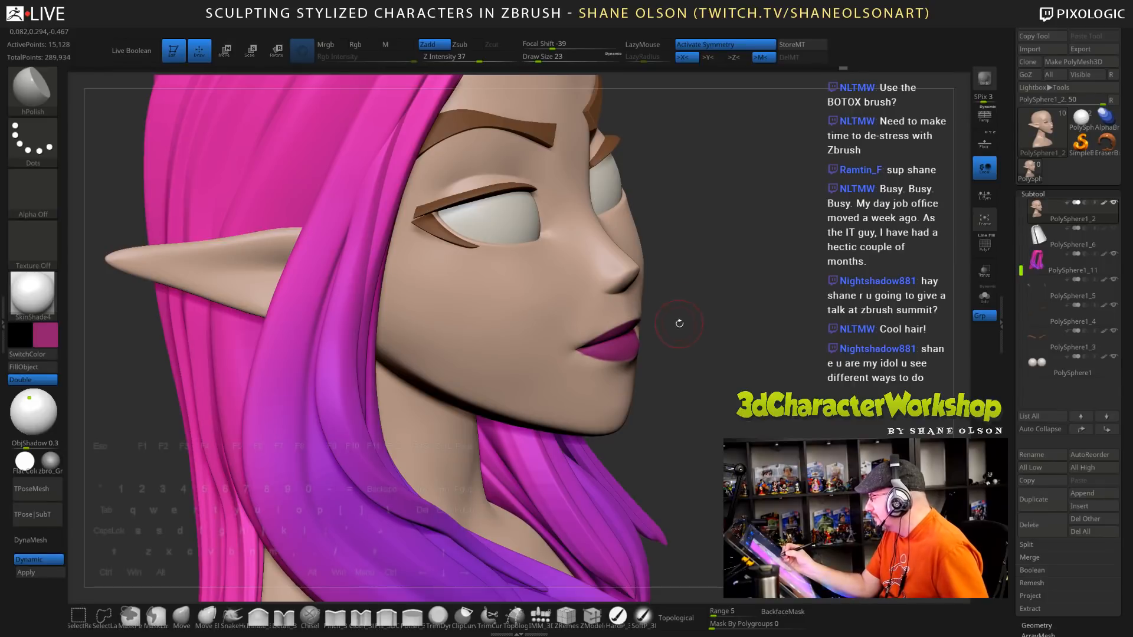
pyautogui.moveTo(727, 367); pyautogui.dragTo(625, 308)
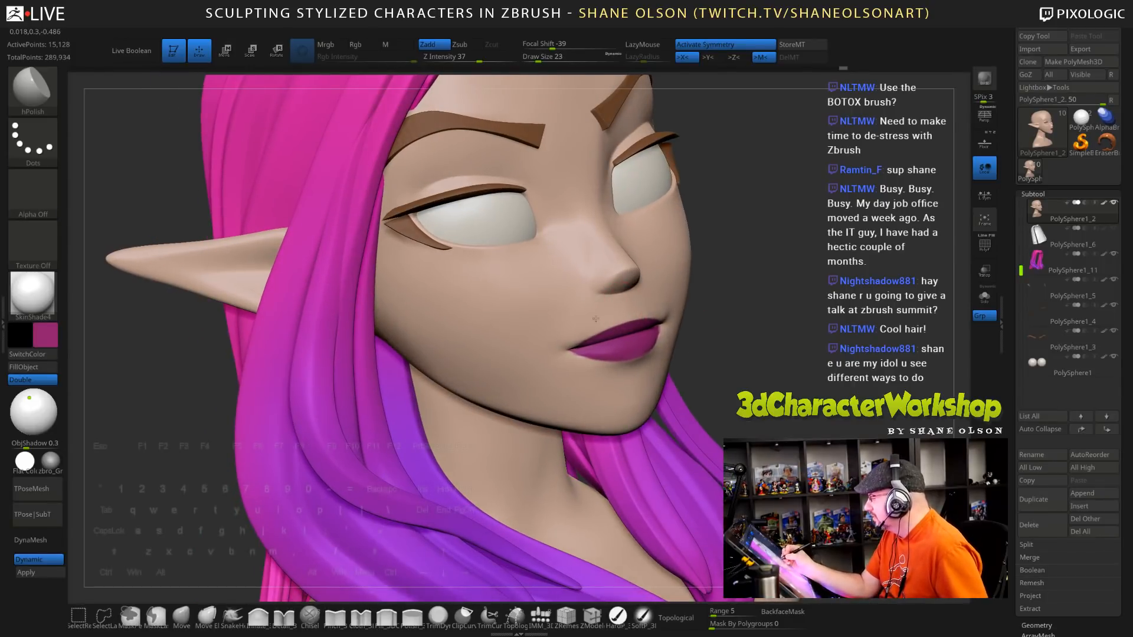
pyautogui.moveTo(749, 332); pyautogui.dragTo(614, 331)
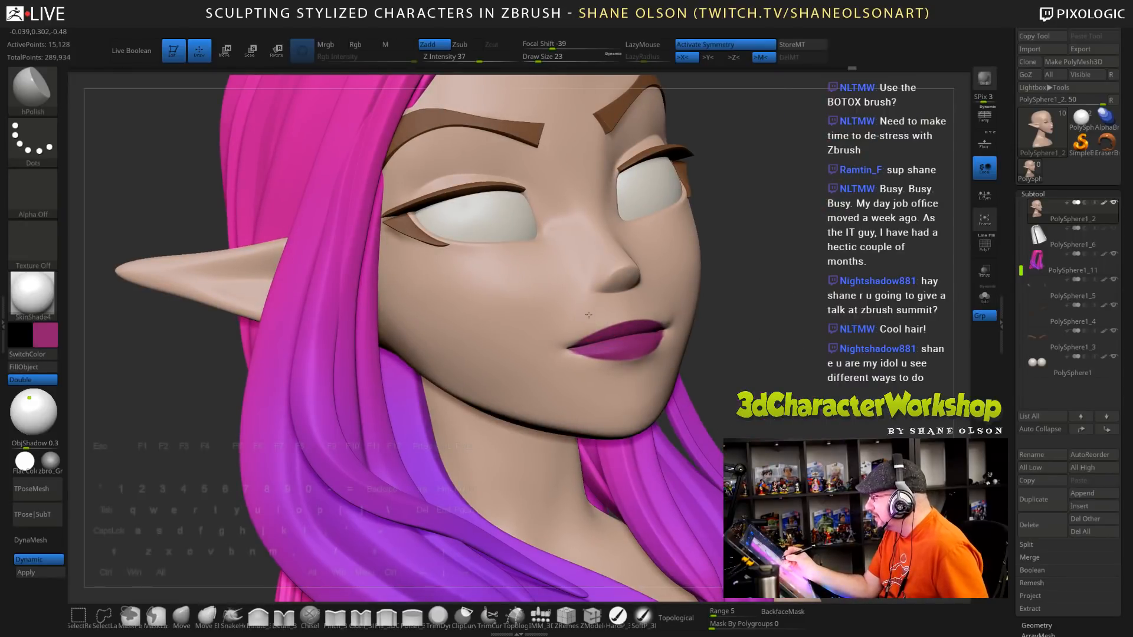
# Examine the mouth and lip profile from side, three-quarter and front views of the head
pyautogui.moveTo(732, 355); pyautogui.dragTo(818, 357)
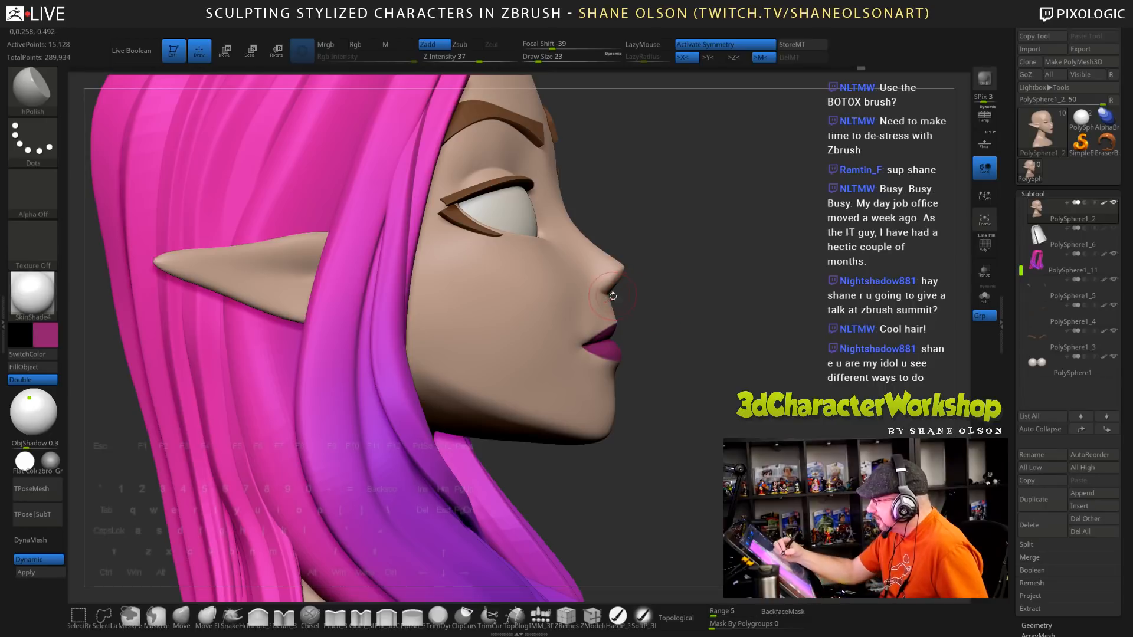
pyautogui.moveTo(709, 398)
pyautogui.mouseDown()
pyautogui.moveTo(625, 365)
pyautogui.moveTo(609, 308)
pyautogui.mouseUp()
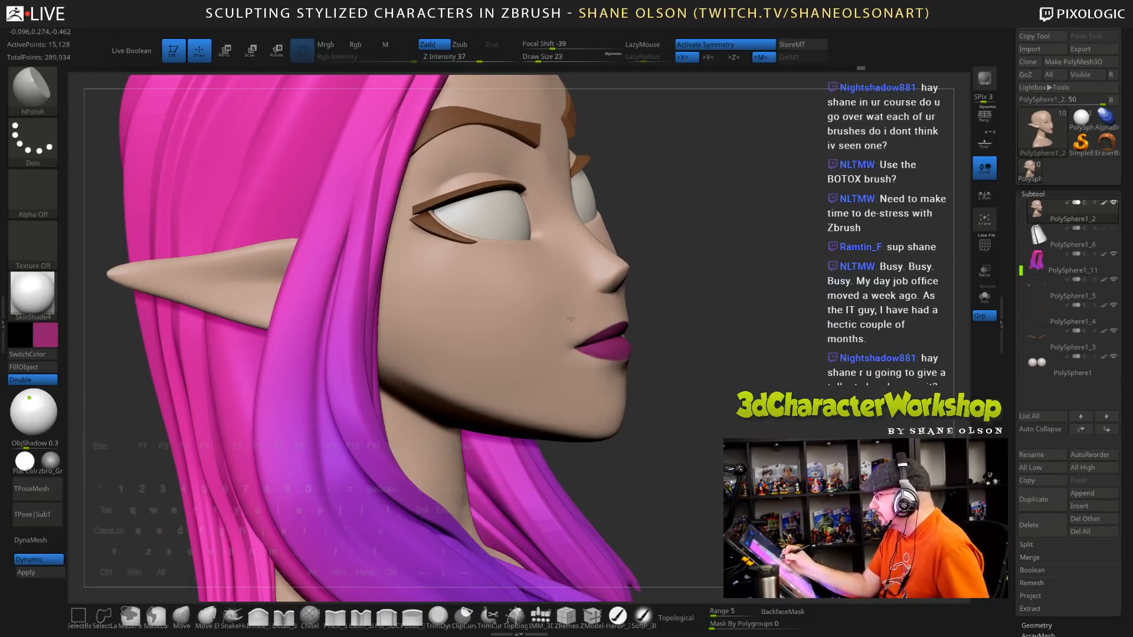
pyautogui.moveTo(705, 338); pyautogui.dragTo(602, 321)
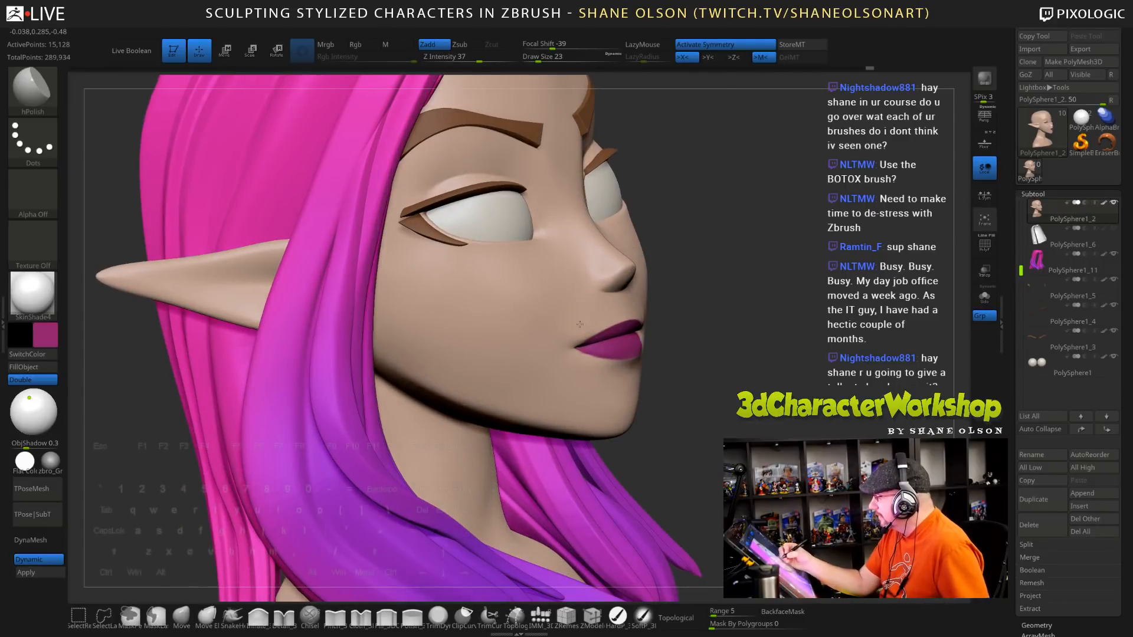
pyautogui.moveTo(730, 348); pyautogui.dragTo(810, 396)
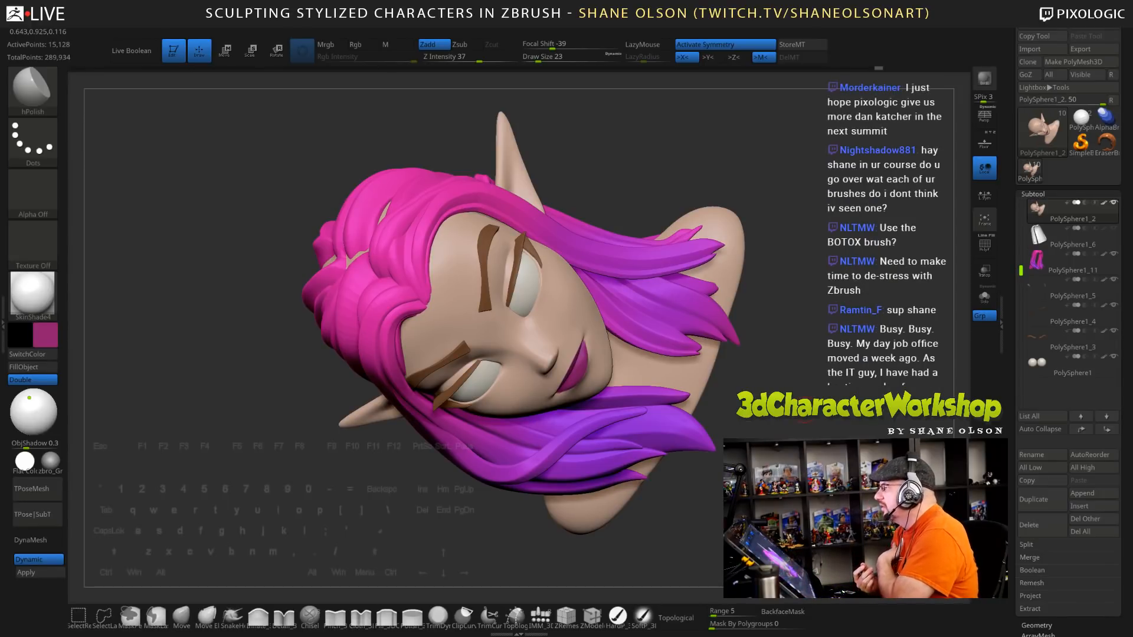
pyautogui.keyDown('alt'); pyautogui.moveTo(785, 354); pyautogui.dragTo(725, 374); pyautogui.keyUp('alt')
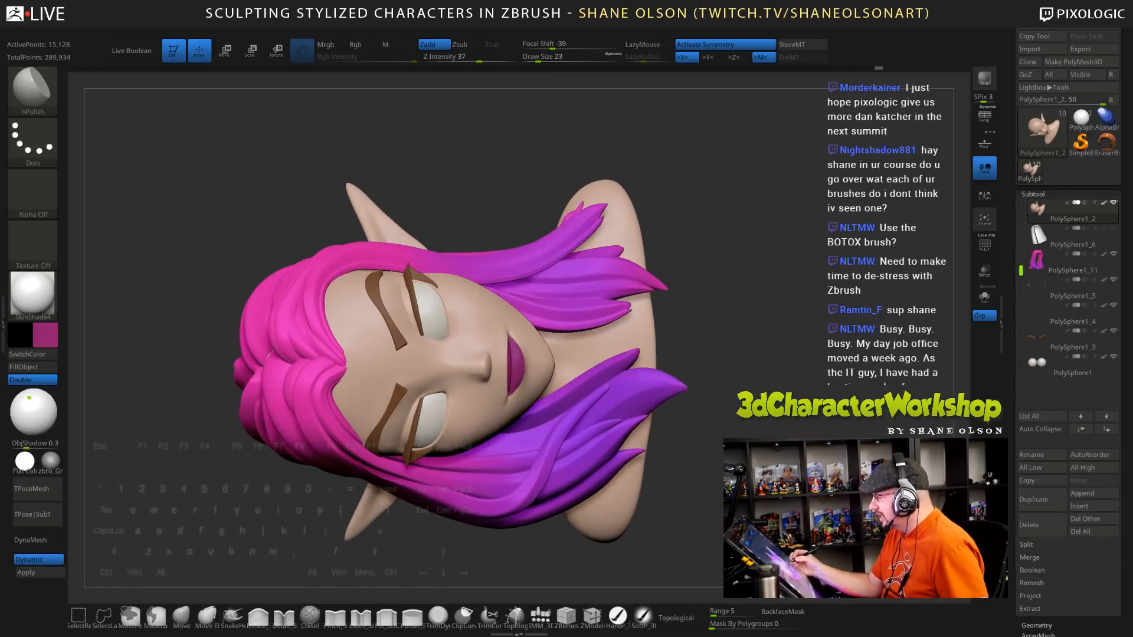
pyautogui.moveTo(793, 345)
pyautogui.mouseDown()
pyautogui.moveTo(762, 349)
pyautogui.moveTo(760, 394)
pyautogui.mouseUp()
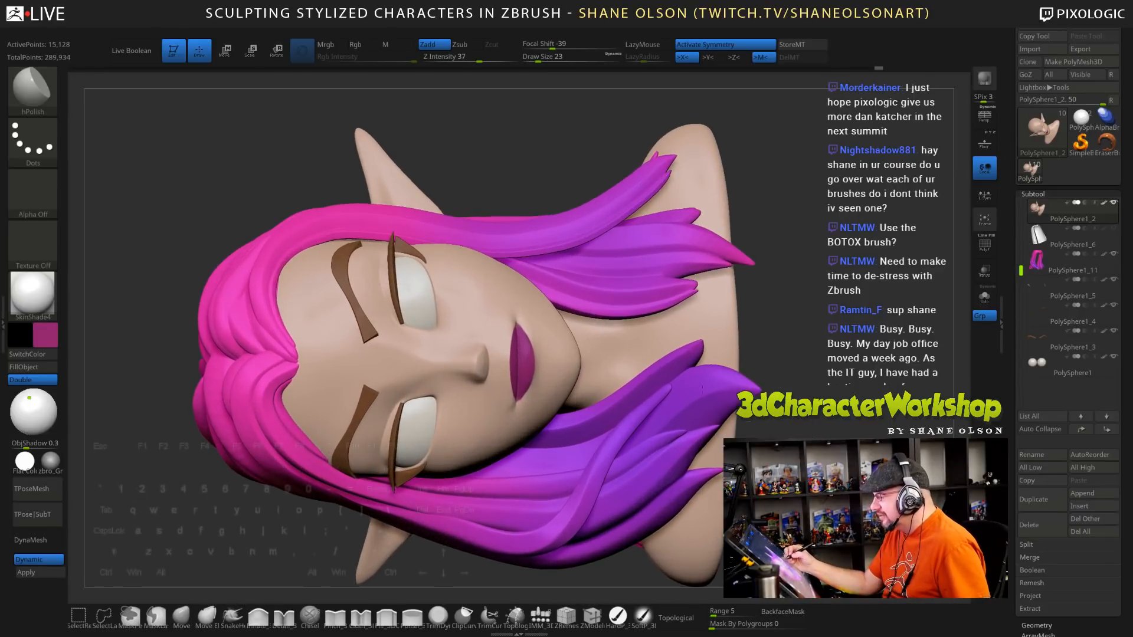
# Tint the lower lip with a bright magenta sampled from the model, using the soft paint brush at draw size 23, then 17
pyautogui.click(642, 615)
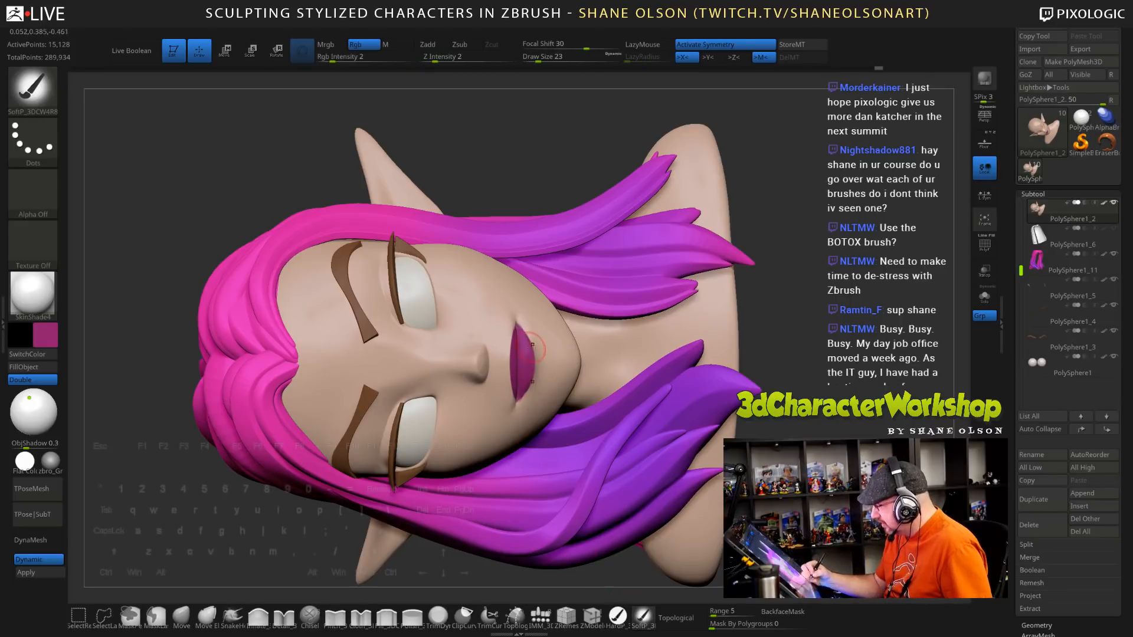
pyautogui.press('c')
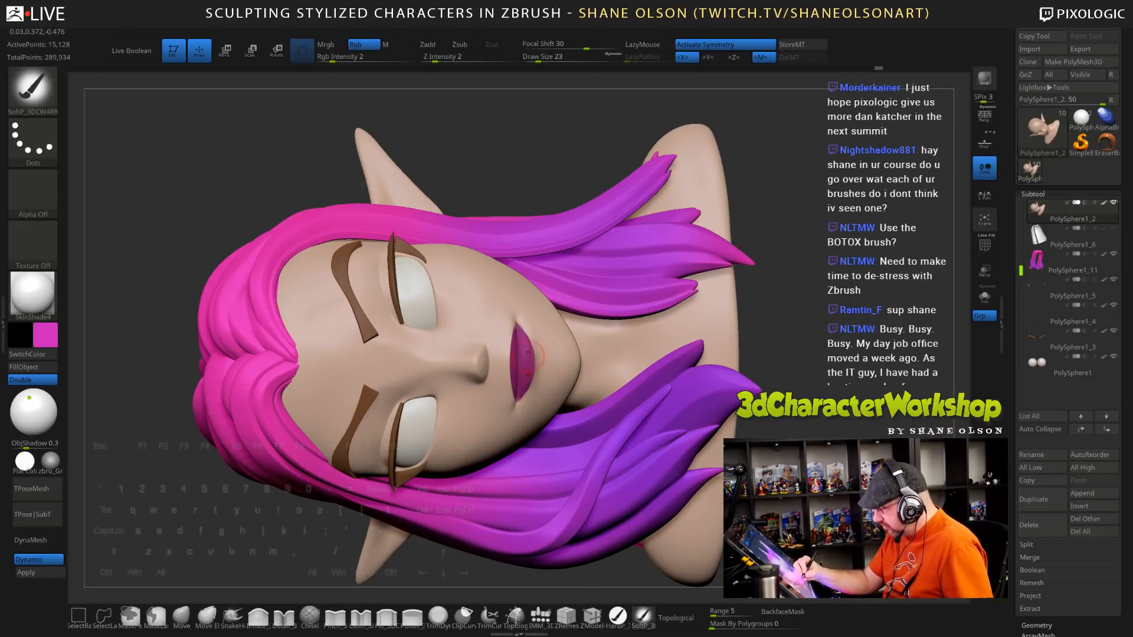
pyautogui.moveTo(523, 347); pyautogui.dragTo(526, 363)
pyautogui.press('s')
pyautogui.moveTo(548, 381)
pyautogui.mouseDown(button='right')
pyautogui.moveTo(545, 354)
pyautogui.moveTo(548, 407)
pyautogui.mouseUp(button='right')
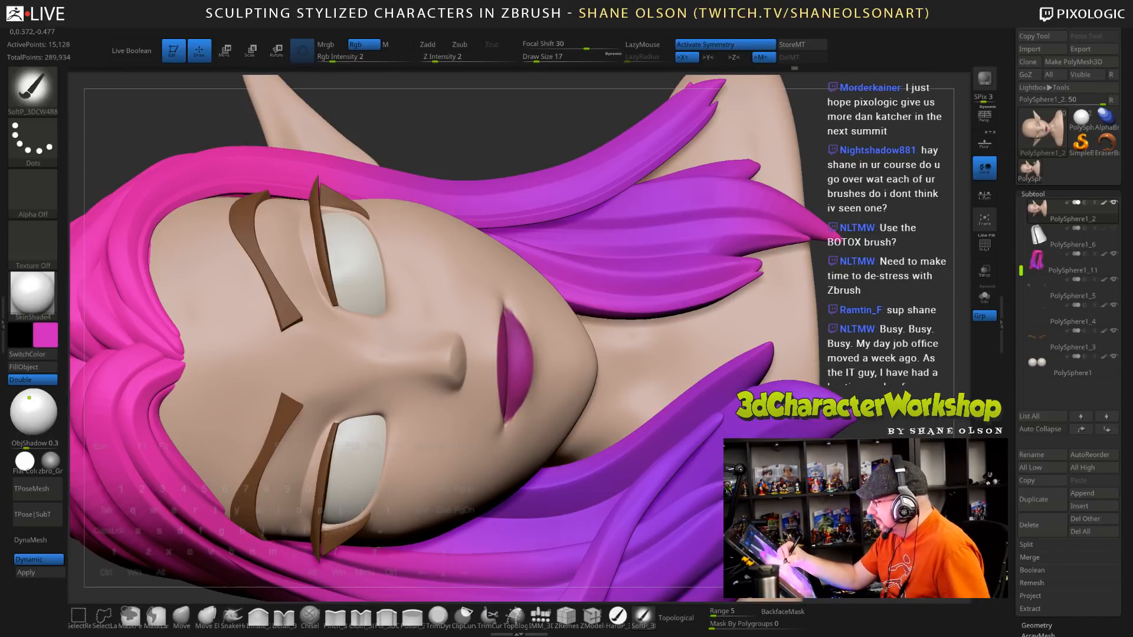
pyautogui.moveTo(515, 337); pyautogui.dragTo(517, 345)
pyautogui.keyDown('ctrl'); pyautogui.moveTo(524, 354); pyautogui.dragTo(525, 277, button='right'); pyautogui.keyUp('ctrl')
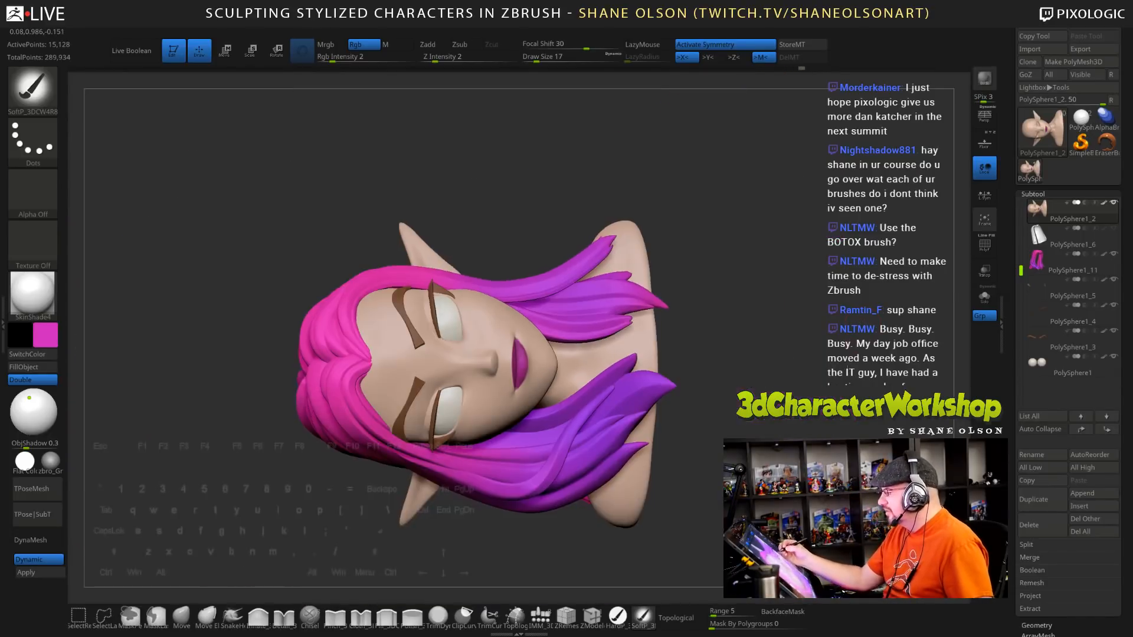
# Choose a pale pink paint color and softly highlight the lower lip with the soft paint brush at draw size 13
pyautogui.moveTo(732, 413); pyautogui.dragTo(756, 460, button='right')
pyautogui.click(40, 335)
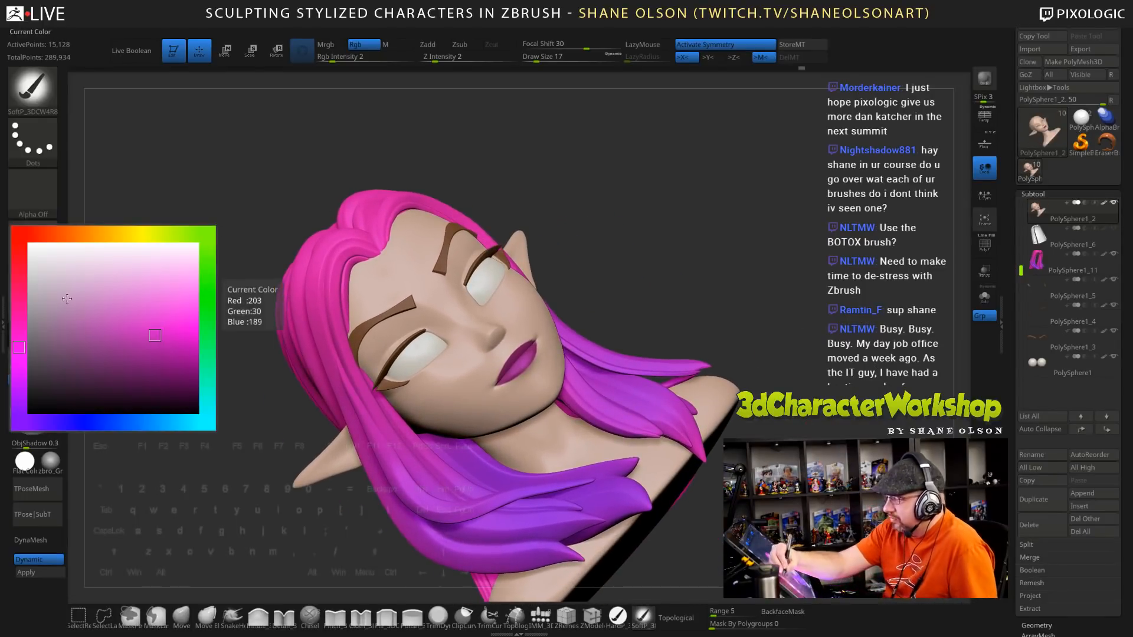
pyautogui.click(104, 282)
pyautogui.moveTo(659, 246); pyautogui.dragTo(678, 319, button='right')
pyautogui.moveTo(536, 353); pyautogui.dragTo(523, 364, button='right')
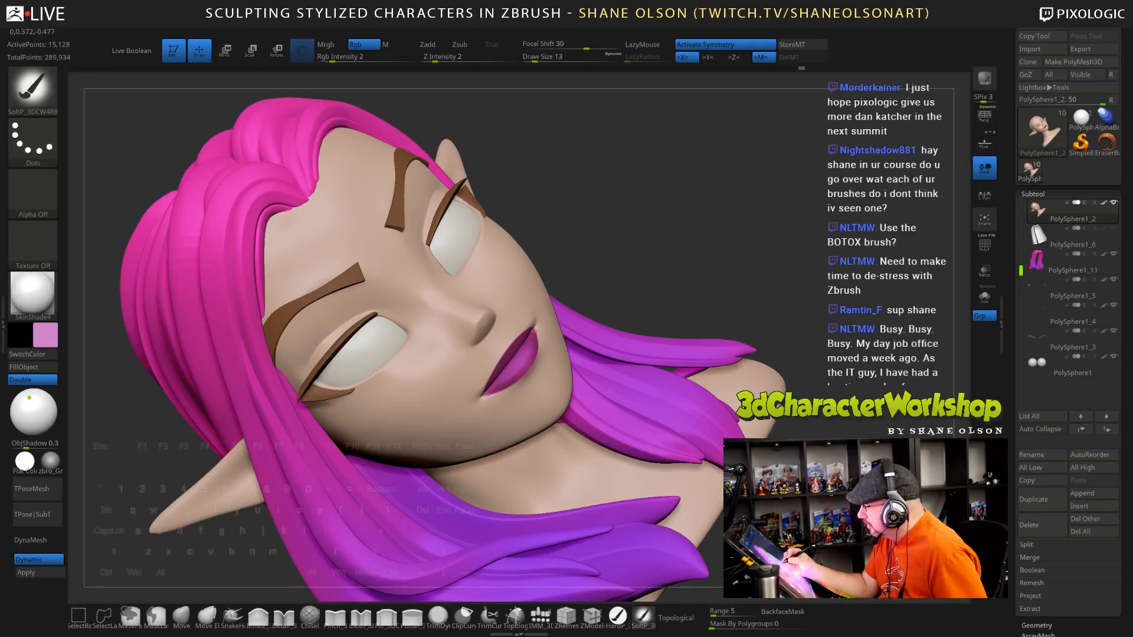
pyautogui.moveTo(512, 378)
pyautogui.keyDown('ctrl'); pyautogui.mouseDown(button='right')
pyautogui.moveTo(527, 406)
pyautogui.moveTo(499, 375)
pyautogui.mouseUp(button='right'); pyautogui.keyUp('ctrl')
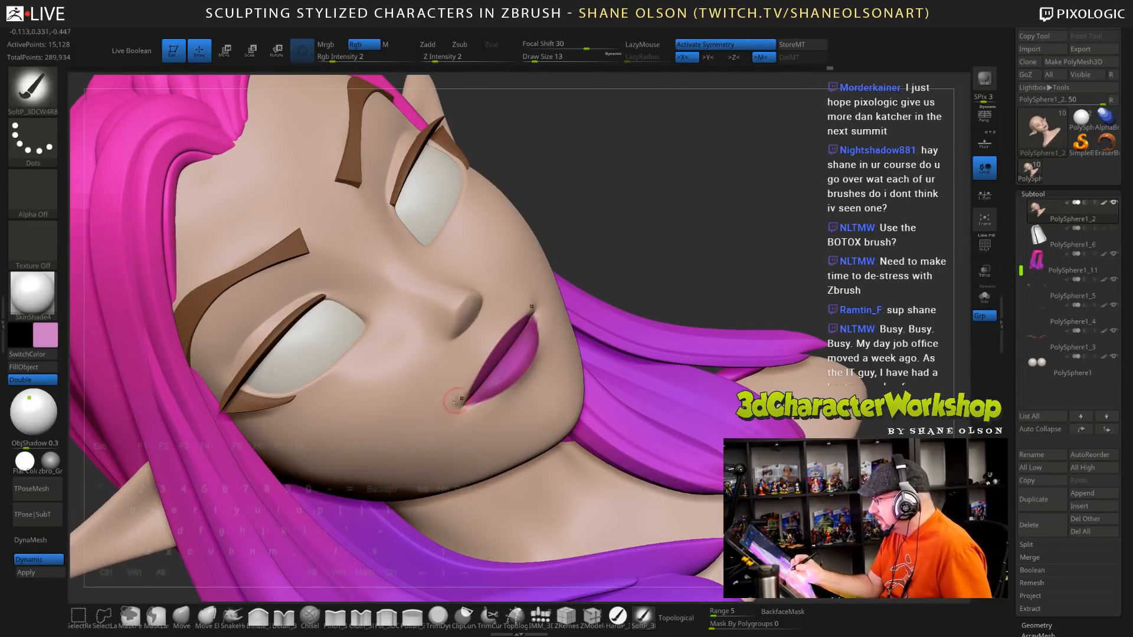
# Clean up the lower lip's painted border with sampled skin color, using the hard paint brush at draw size 13, then 7
pyautogui.press('c')
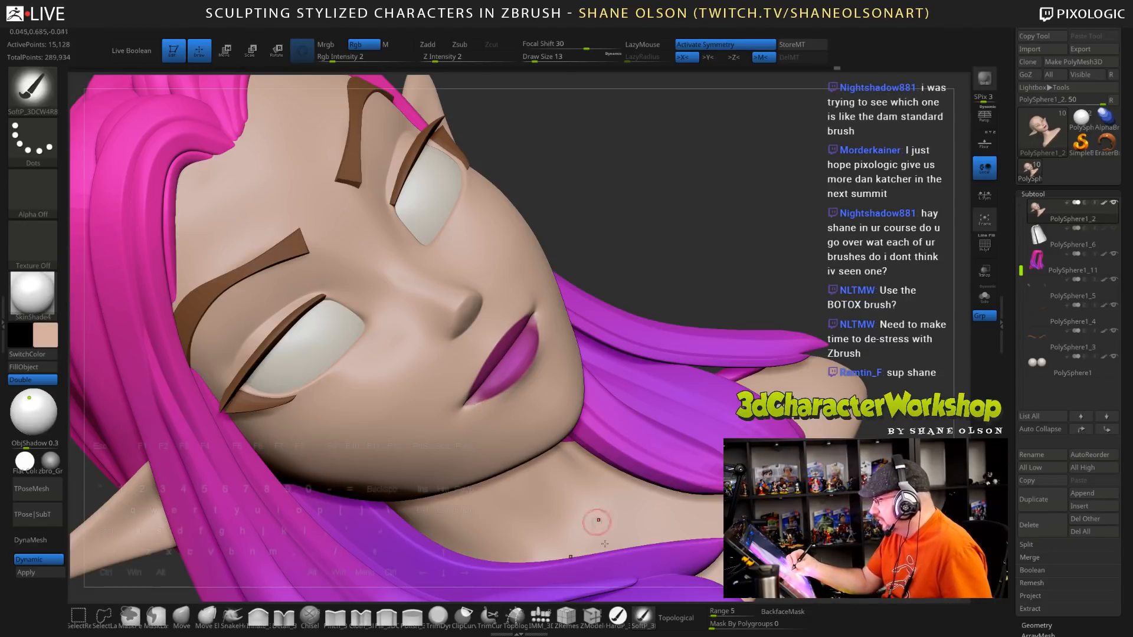
pyautogui.click(618, 616)
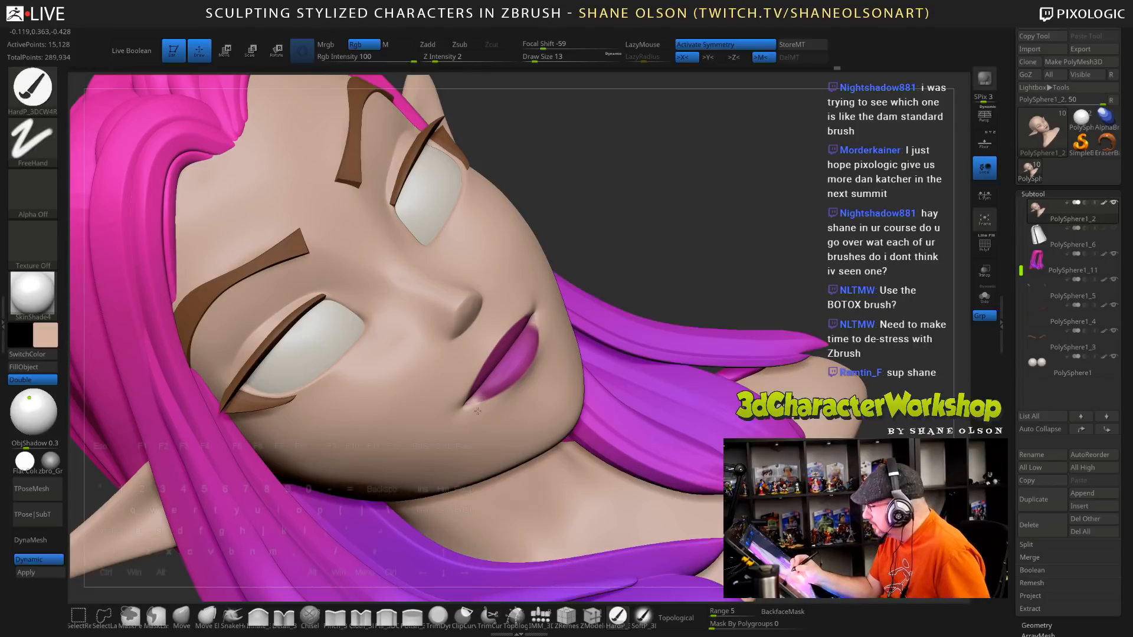
pyautogui.moveTo(494, 416); pyautogui.dragTo(561, 340, button='right')
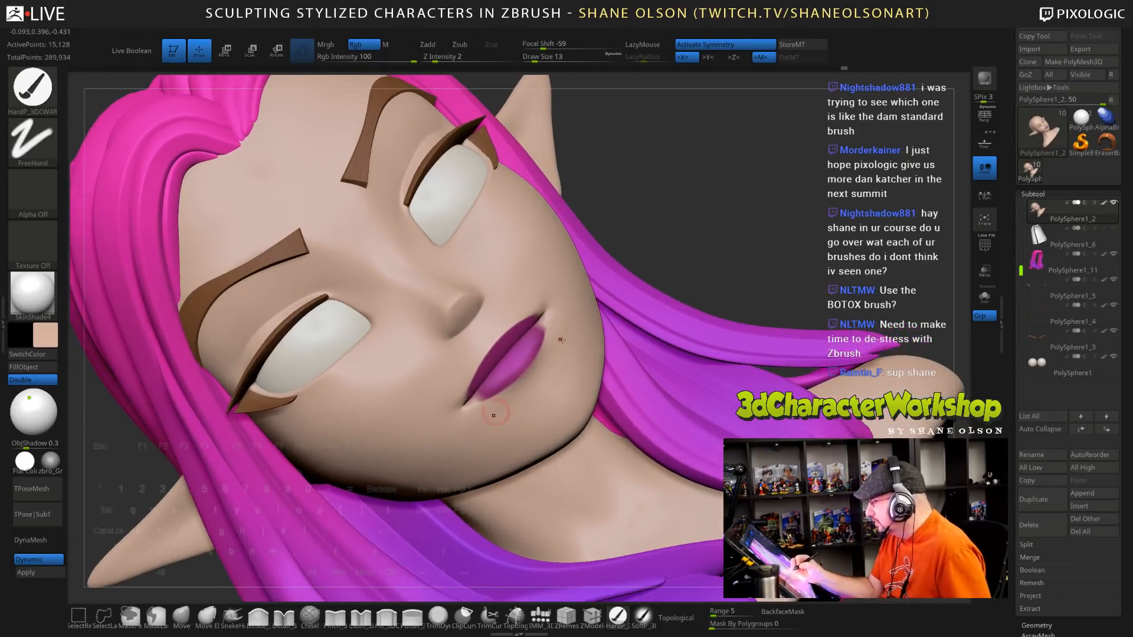
pyautogui.press('s')
pyautogui.moveTo(561, 340); pyautogui.dragTo(549, 336)
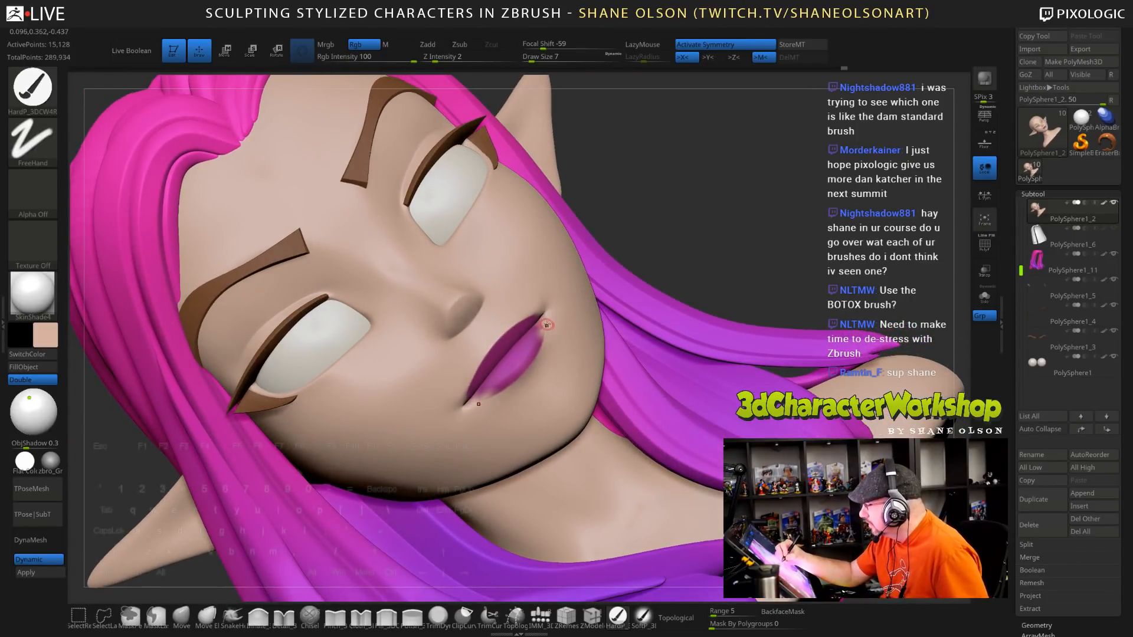
pyautogui.keyDown('ctrl'); pyautogui.moveTo(557, 336); pyautogui.dragTo(540, 309, button='right'); pyautogui.keyUp('ctrl')
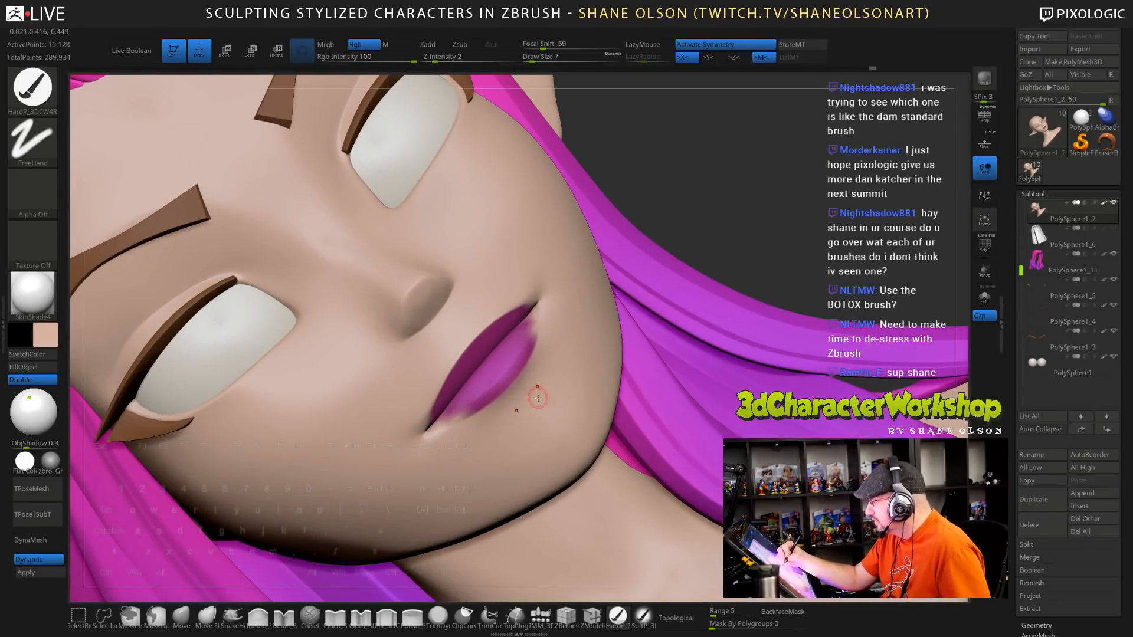
# Tighten the lower lip's edge near the mouth corner with the Pinch brush at draw size 7, using the wireframe display as a guide
pyautogui.press('shift')
pyautogui.hotkey('shift', 'f')
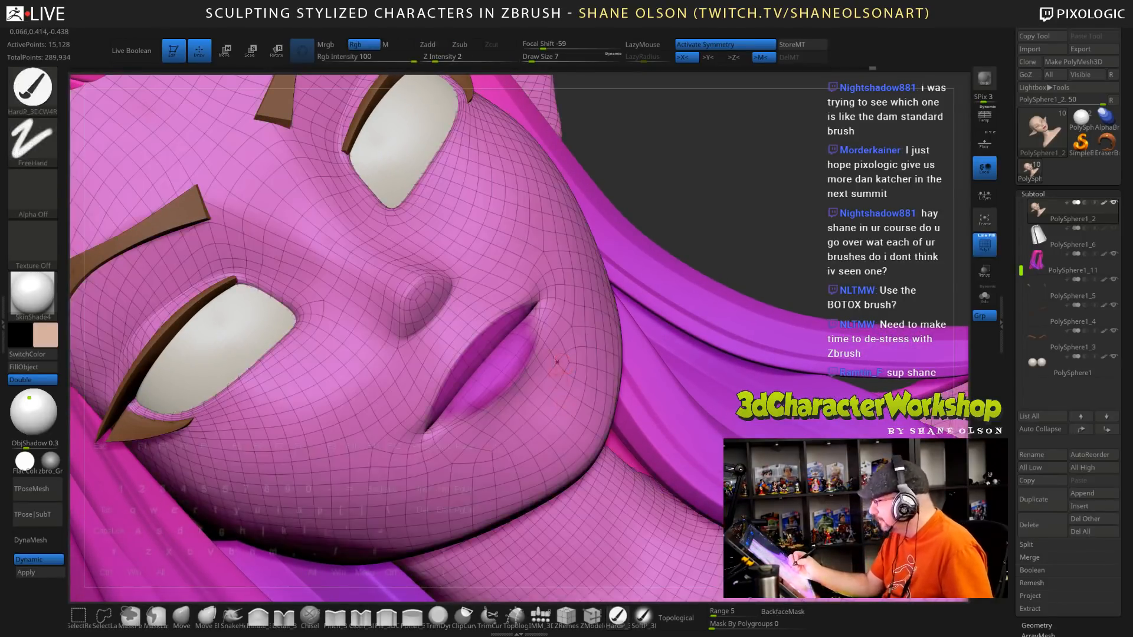
pyautogui.click(334, 617)
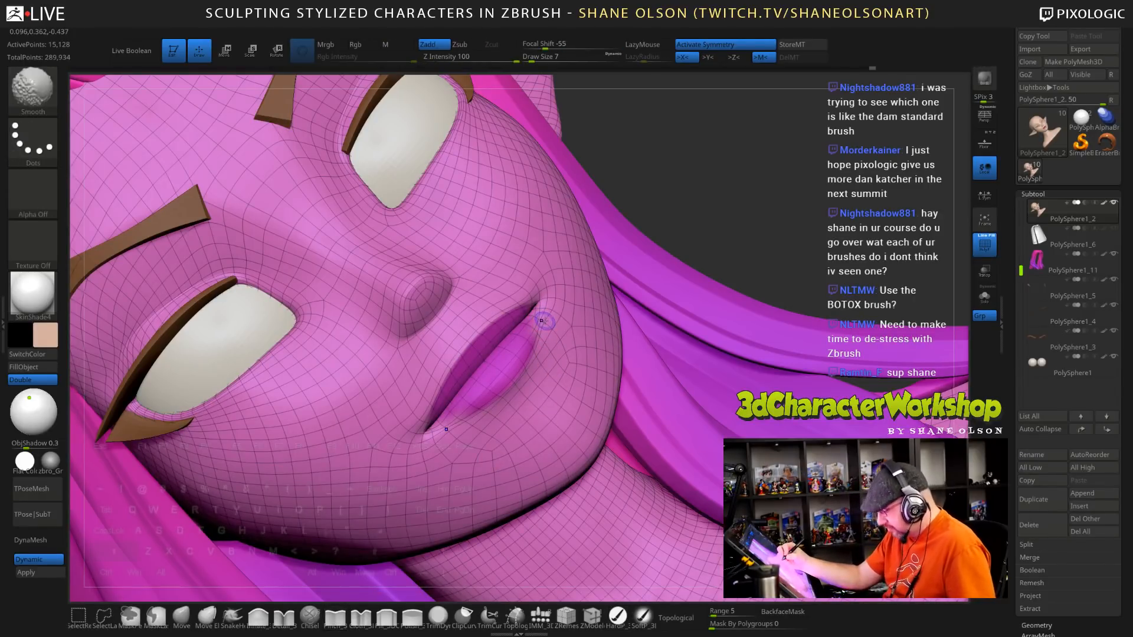
pyautogui.hotkey('shift', 'f')
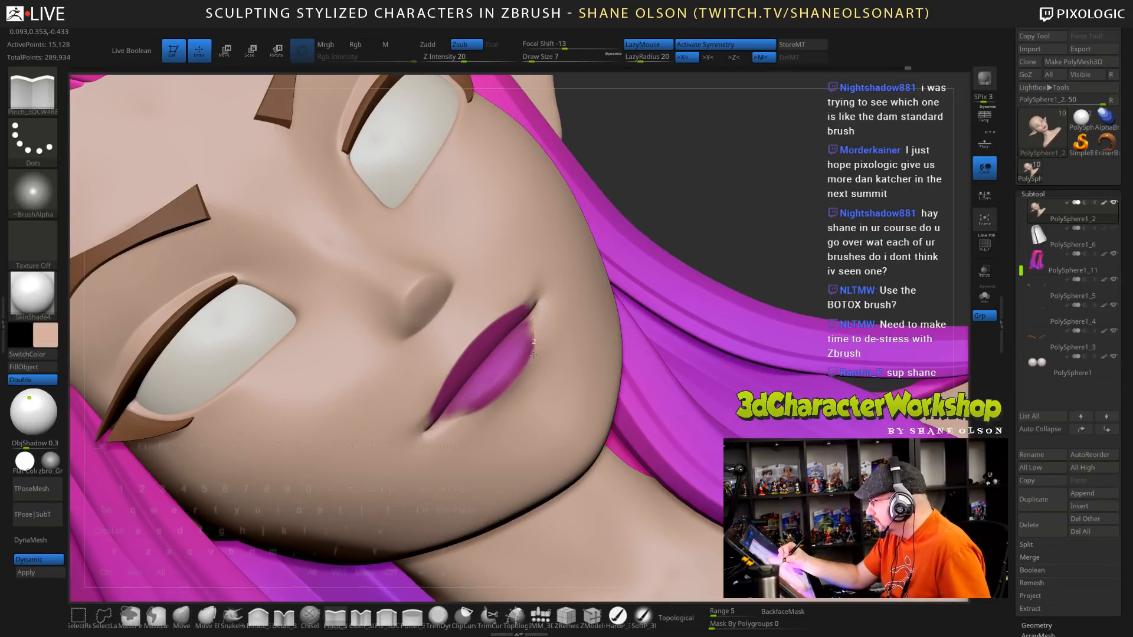
# Repaint the lower lip's outline crisply with sampled lip magenta, using the hard paint brush at draw size 4
pyautogui.moveTo(562, 374); pyautogui.dragTo(511, 396, button='right')
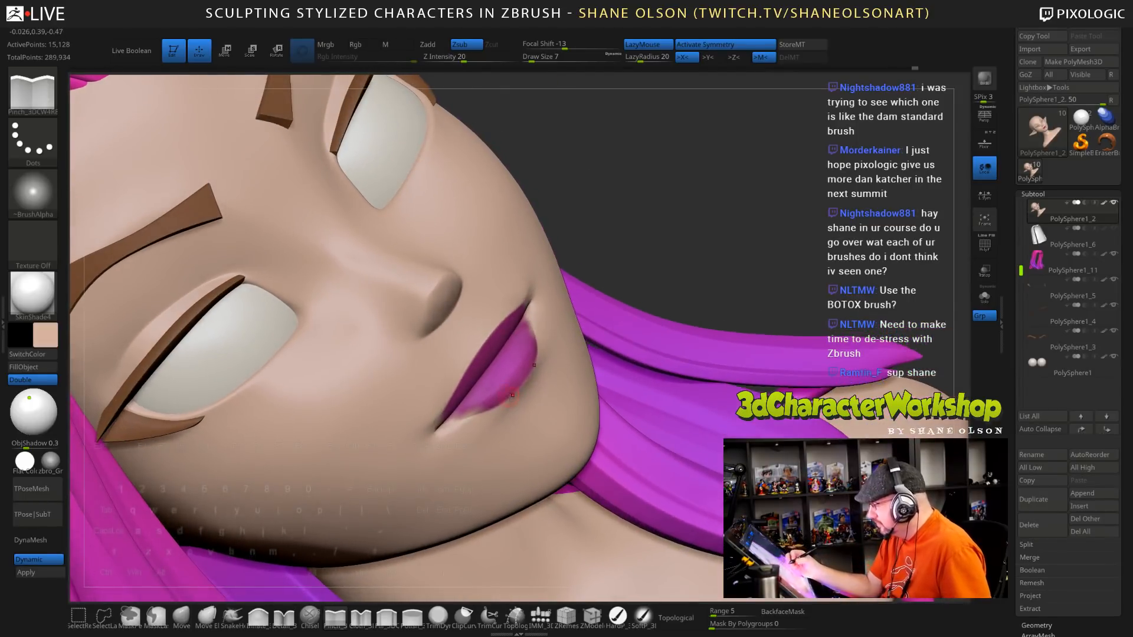
pyautogui.press('c')
pyautogui.click(618, 617)
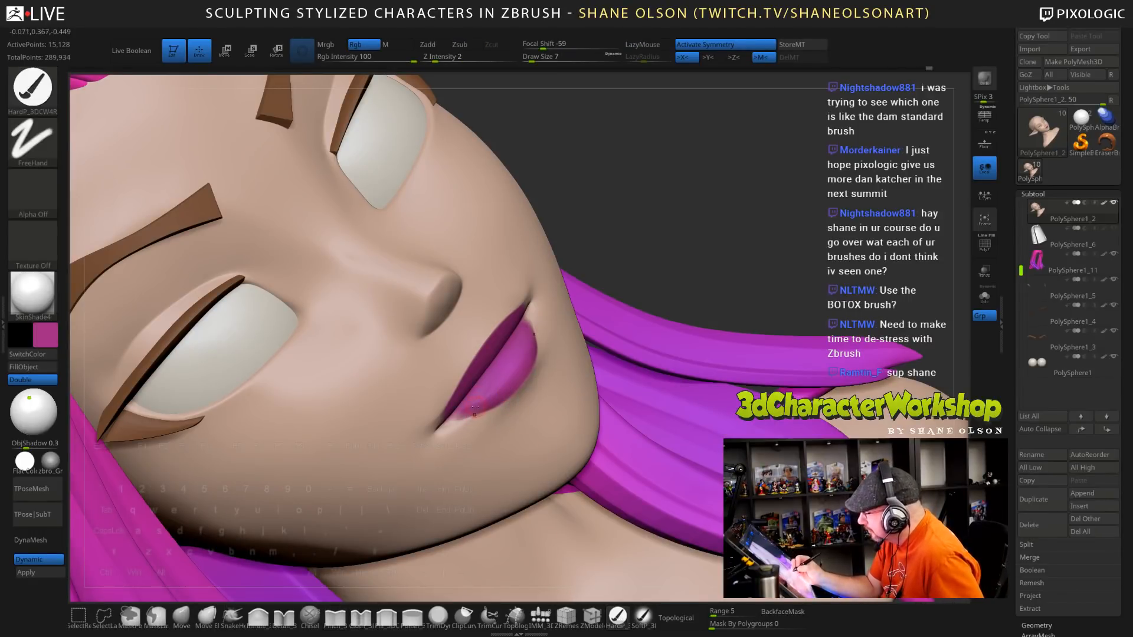
pyautogui.press('[')
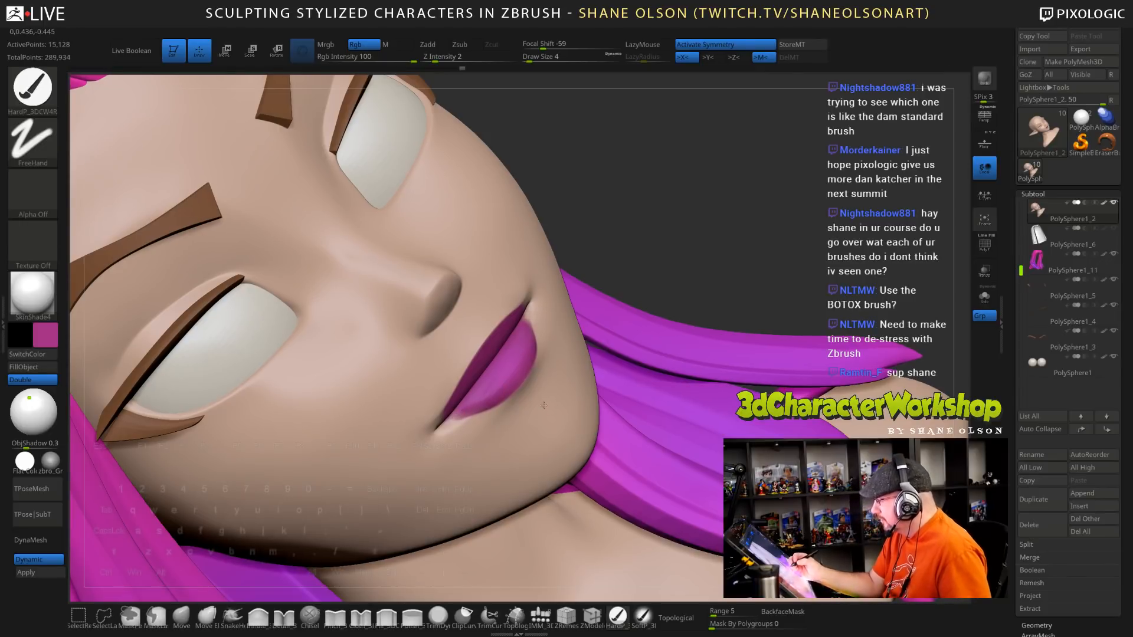
pyautogui.moveTo(544, 406)
pyautogui.keyDown('ctrl'); pyautogui.mouseDown(button='right')
pyautogui.moveTo(676, 278)
pyautogui.moveTo(796, 396)
pyautogui.moveTo(867, 394)
pyautogui.mouseUp(button='right'); pyautogui.keyUp('ctrl')
# Examine the whole head with the repainted lips from three-quarter and front views
pyautogui.moveTo(764, 422); pyautogui.dragTo(759, 430, button='right')
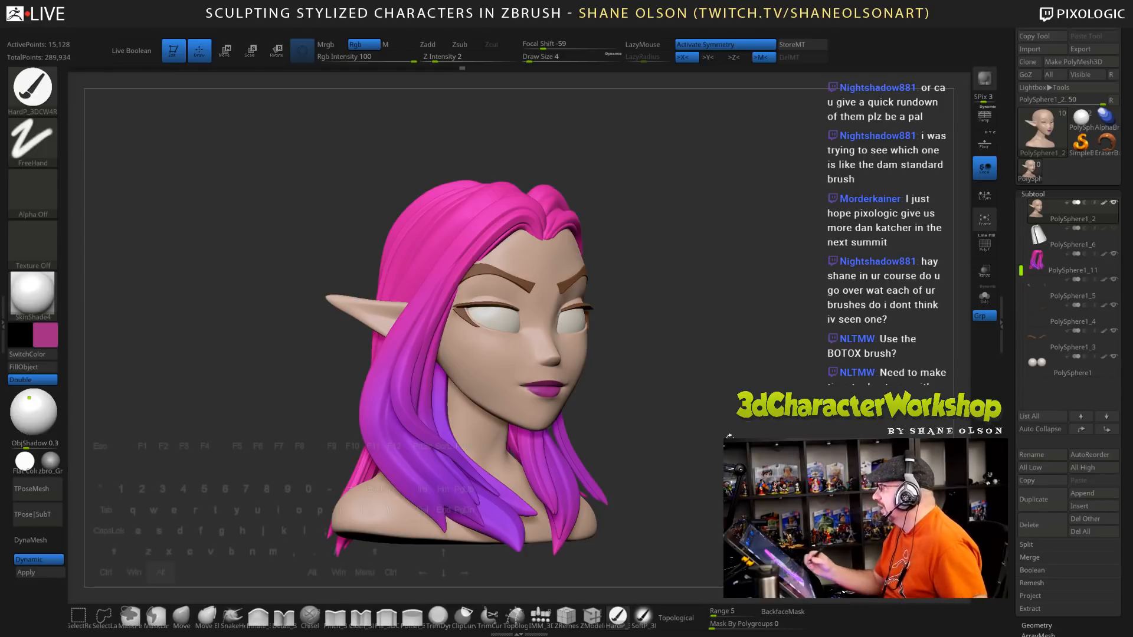
pyautogui.moveTo(759, 431); pyautogui.dragTo(737, 427, button='right')
pyautogui.keyDown('alt'); pyautogui.moveTo(724, 370); pyautogui.dragTo(708, 364, button='right'); pyautogui.keyUp('alt')
pyautogui.moveTo(682, 317)
pyautogui.keyDown('ctrl'); pyautogui.mouseDown(button='right')
pyautogui.moveTo(693, 351)
pyautogui.moveTo(696, 338)
pyautogui.mouseUp(button='right'); pyautogui.keyUp('ctrl')
pyautogui.press('s')
pyautogui.moveTo(696, 339); pyautogui.dragTo(702, 341)
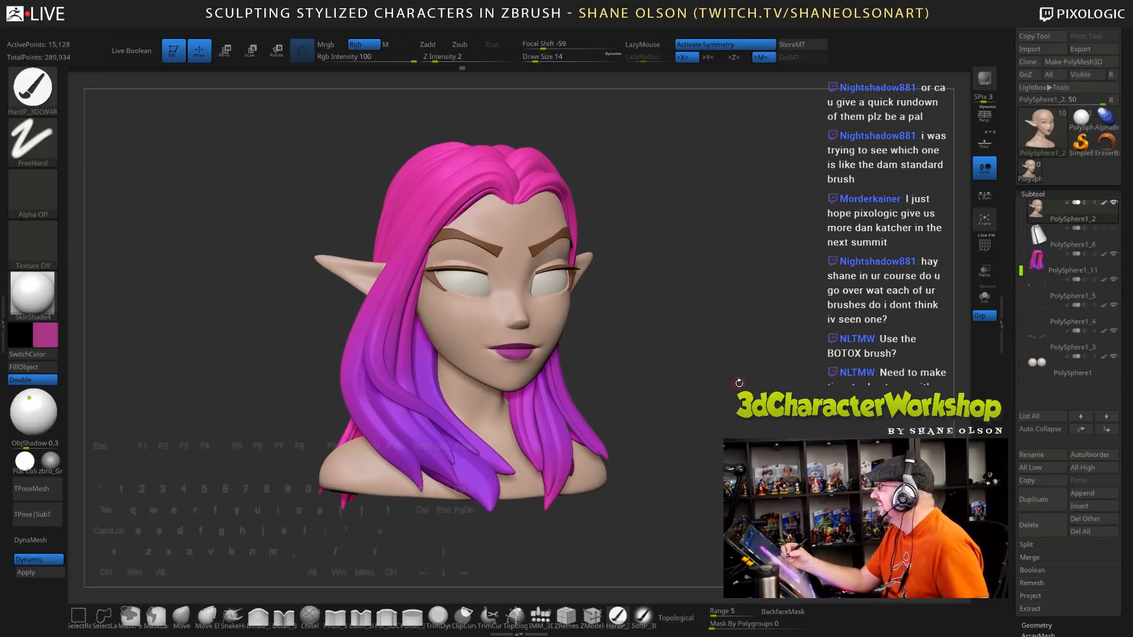
pyautogui.moveTo(737, 386); pyautogui.dragTo(735, 399, button='right')
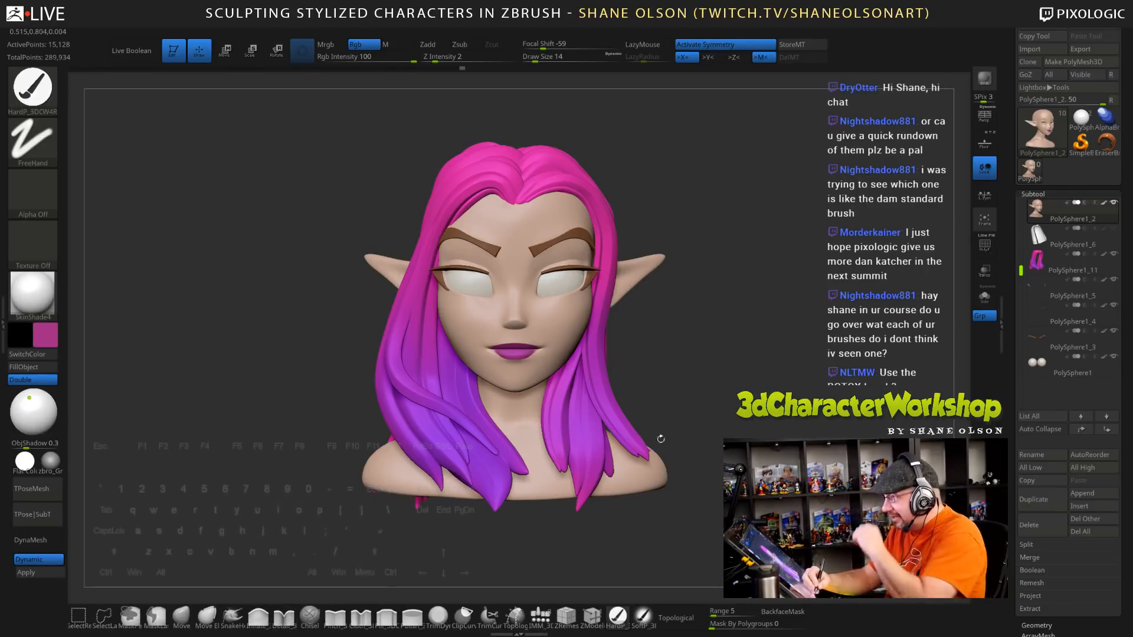
pyautogui.moveTo(763, 426)
pyautogui.mouseDown()
pyautogui.moveTo(772, 431)
pyautogui.moveTo(745, 372)
pyautogui.moveTo(773, 380)
pyautogui.mouseUp()
# Soften the lip color with sampled skin tone, using the soft paint brush at draw size 58
pyautogui.click(642, 616)
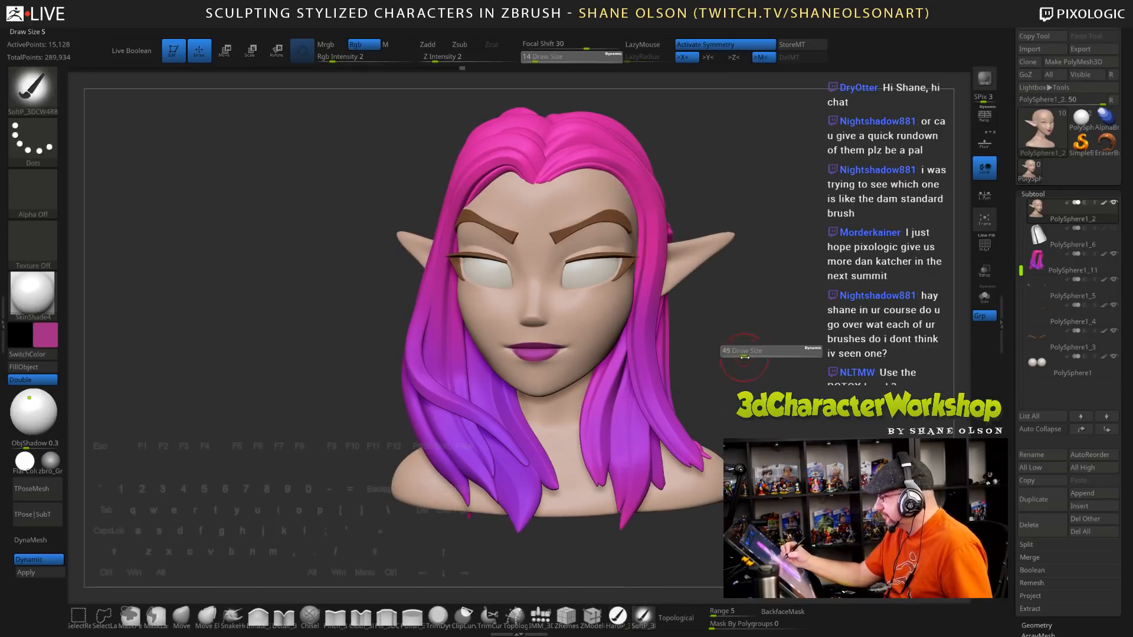
pyautogui.moveTo(767, 333); pyautogui.dragTo(578, 367)
pyautogui.press('c')
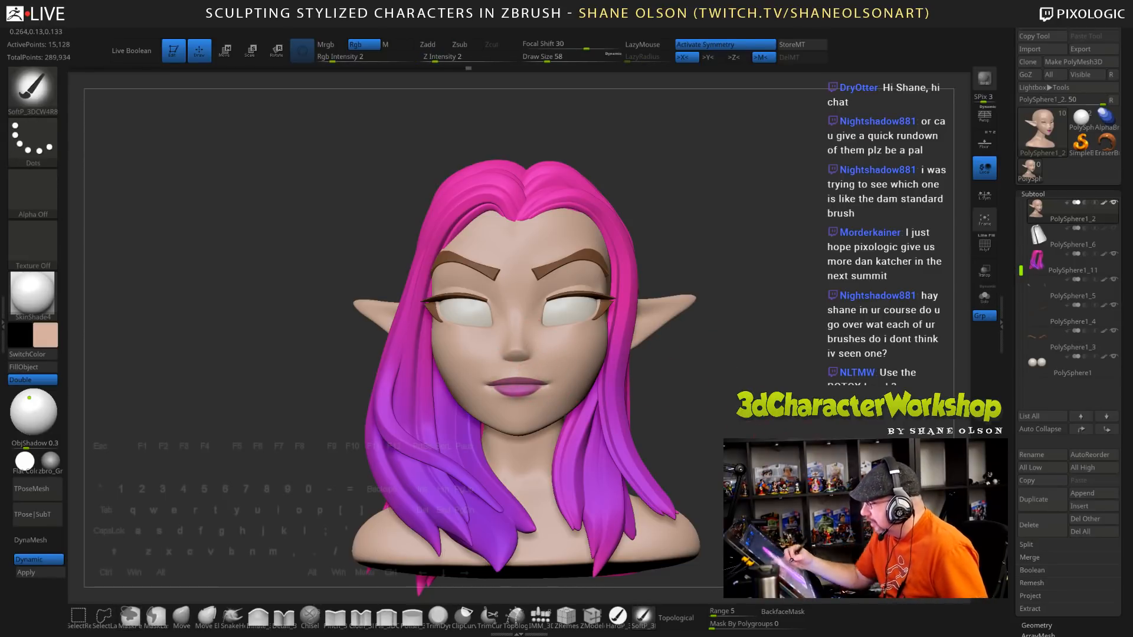
pyautogui.moveTo(696, 366); pyautogui.dragTo(628, 409)
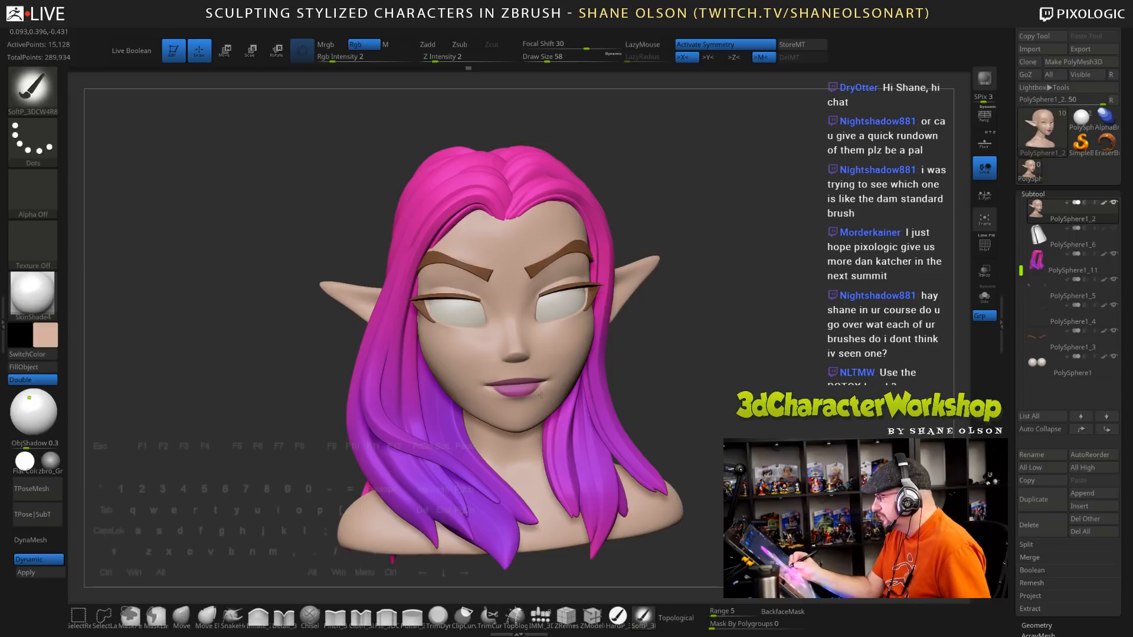
pyautogui.moveTo(702, 360); pyautogui.dragTo(732, 366)
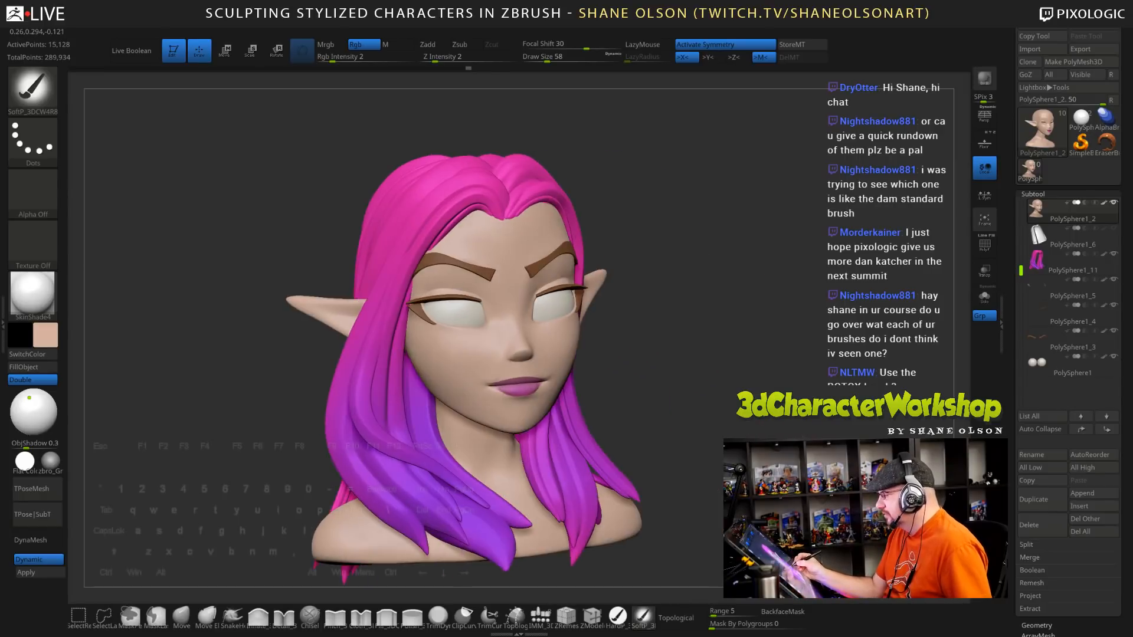
# Tint the shoulders and neck base with purple sampled from the hair, using the soft paint brush at draw size 127
pyautogui.keyDown('alt'); pyautogui.moveTo(732, 407); pyautogui.dragTo(738, 438); pyautogui.keyUp('alt')
pyautogui.keyDown('alt'); pyautogui.moveTo(568, 386); pyautogui.dragTo(565, 439); pyautogui.keyUp('alt')
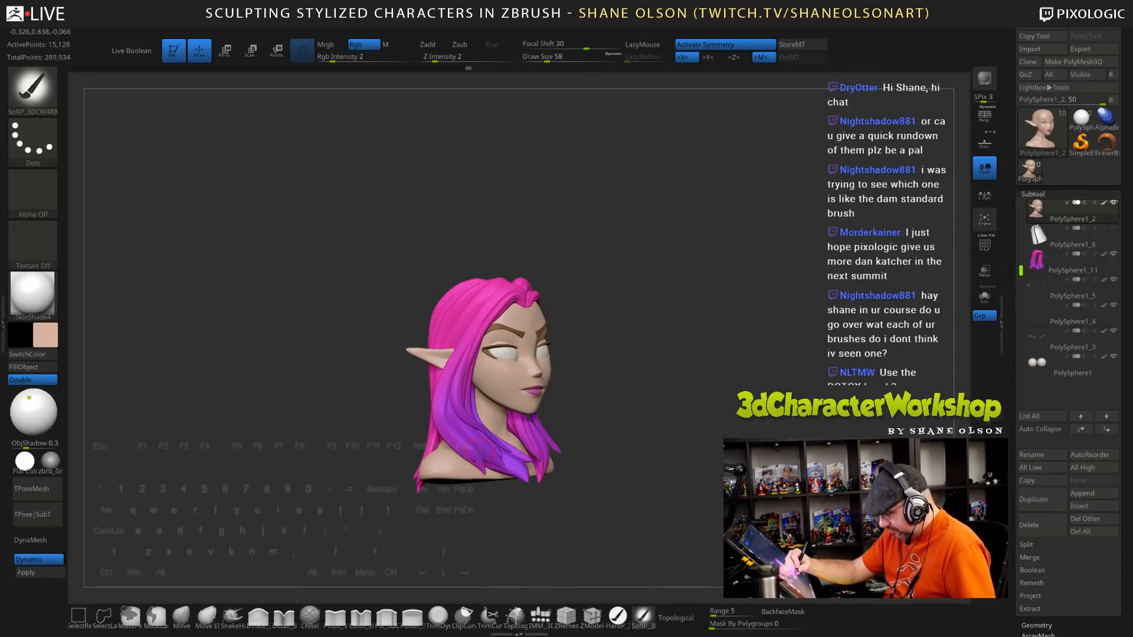
pyautogui.press('c')
pyautogui.press('s')
pyautogui.moveTo(485, 448); pyautogui.dragTo(488, 449)
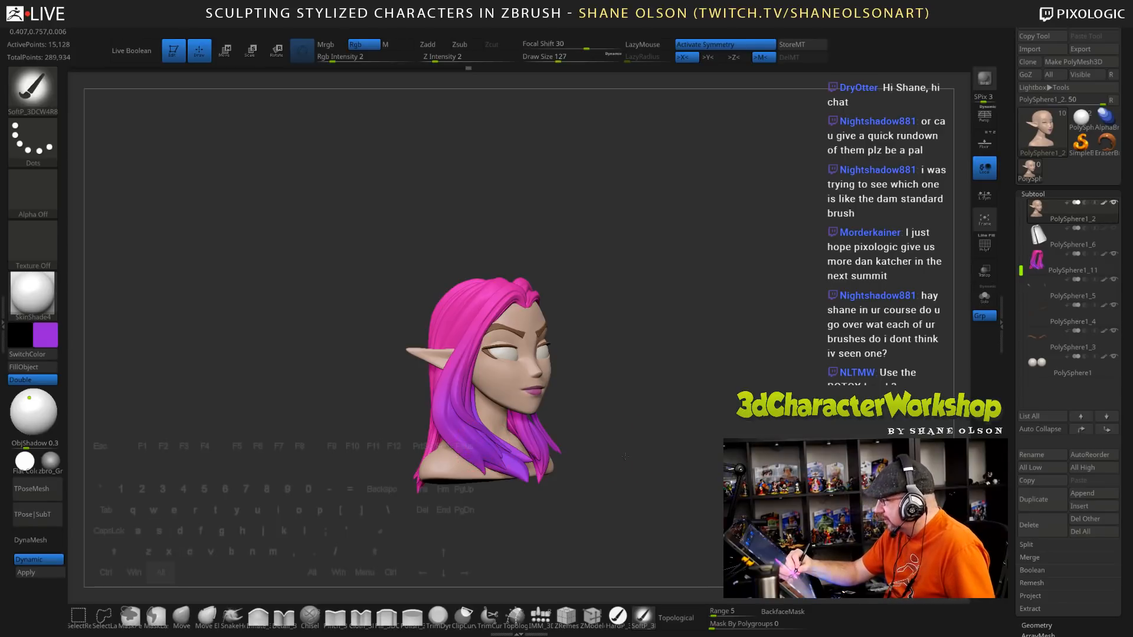
pyautogui.moveTo(626, 438)
pyautogui.keyDown('alt'); pyautogui.mouseDown()
pyautogui.moveTo(612, 454)
pyautogui.moveTo(660, 458)
pyautogui.mouseUp(); pyautogui.keyUp('alt')
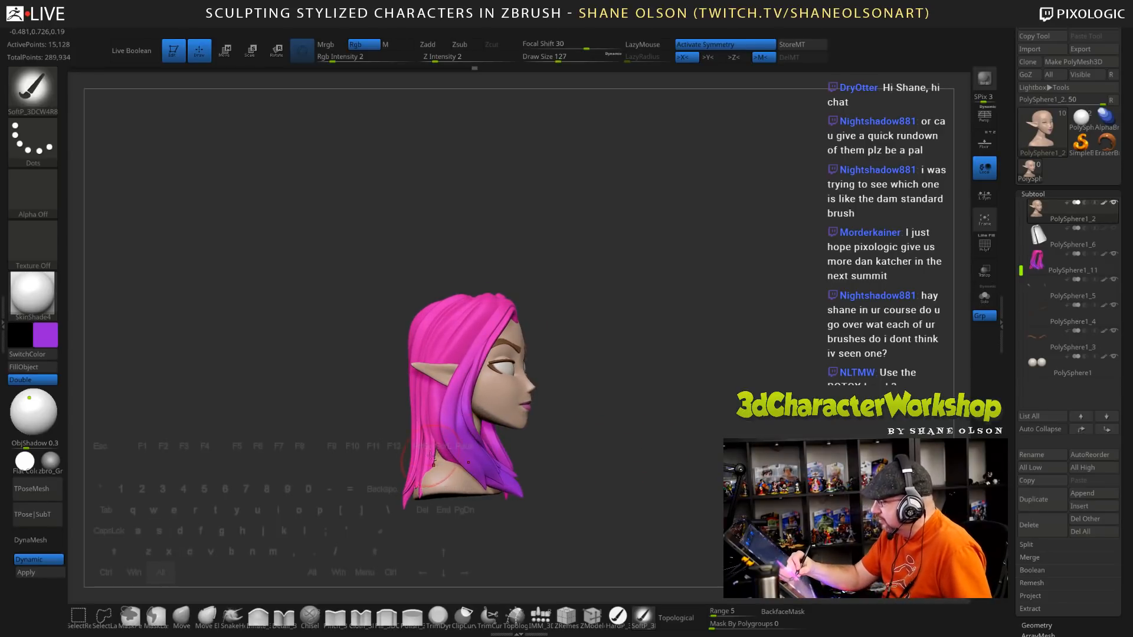
pyautogui.moveTo(442, 477); pyautogui.dragTo(468, 477, button='right')
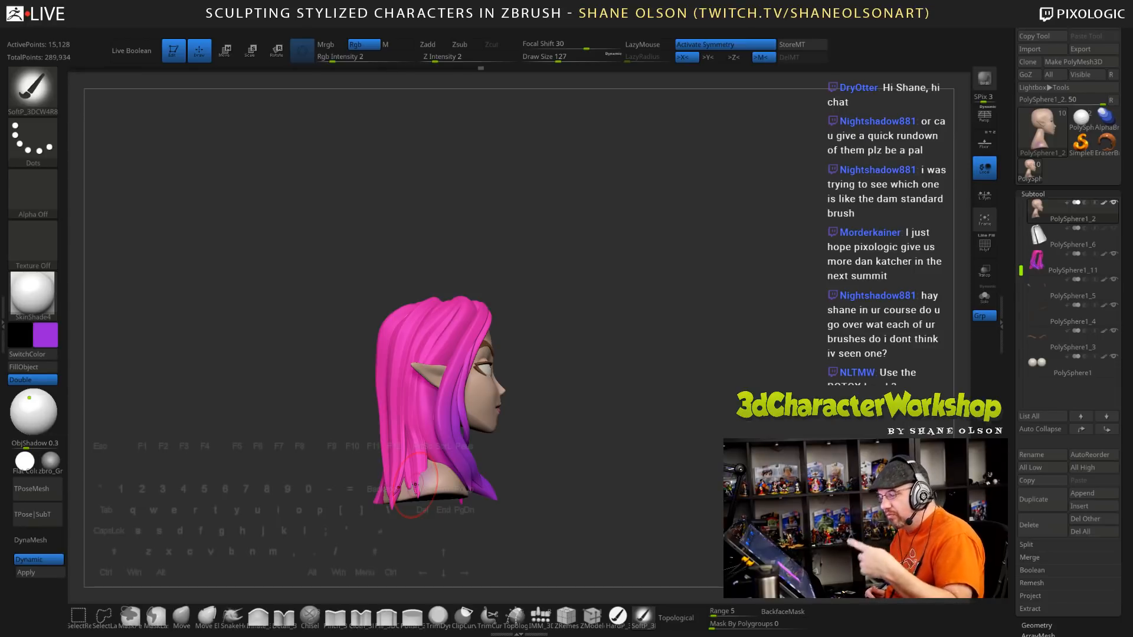
# Paint purple over the lower back and side strands of the hair subtool, using the soft paint brush at draw size 202
pyautogui.moveTo(572, 433); pyautogui.dragTo(599, 431)
pyautogui.press('s')
pyautogui.moveTo(573, 426); pyautogui.dragTo(584, 425)
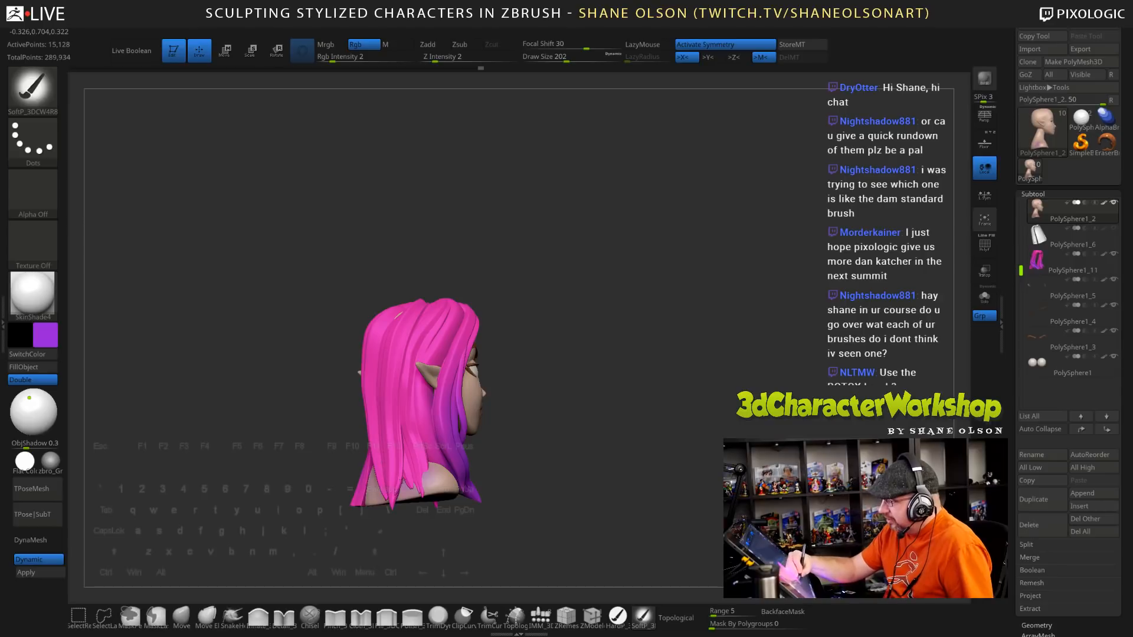
pyautogui.keyDown('alt'); pyautogui.click(421, 468); pyautogui.keyUp('alt')
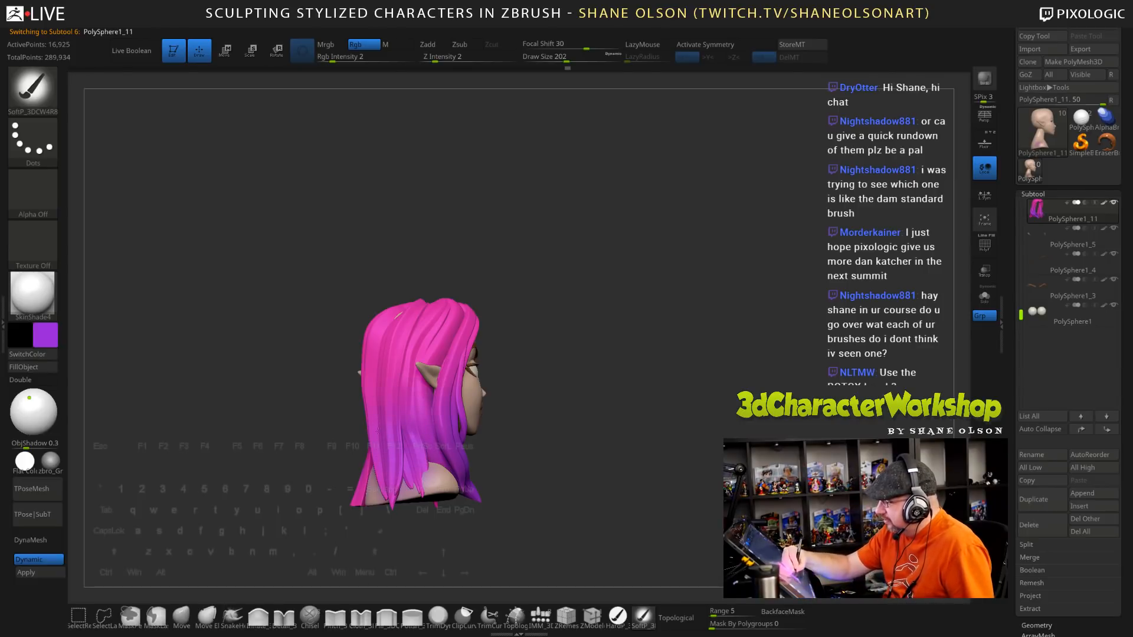
pyautogui.moveTo(545, 458); pyautogui.dragTo(553, 428)
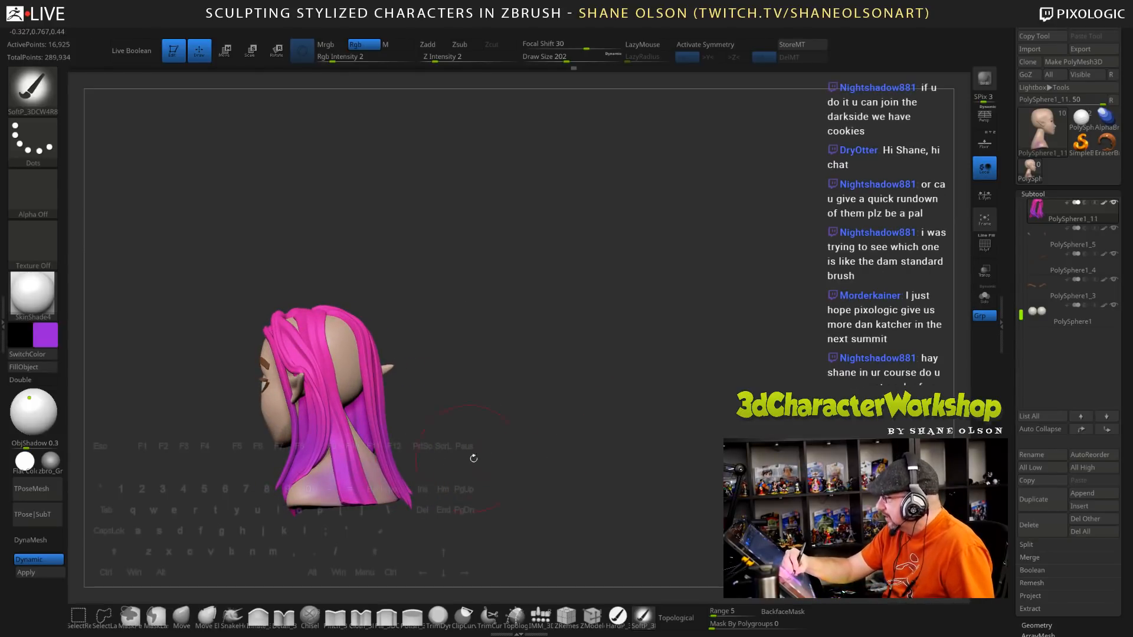
pyautogui.moveTo(472, 455); pyautogui.dragTo(618, 420)
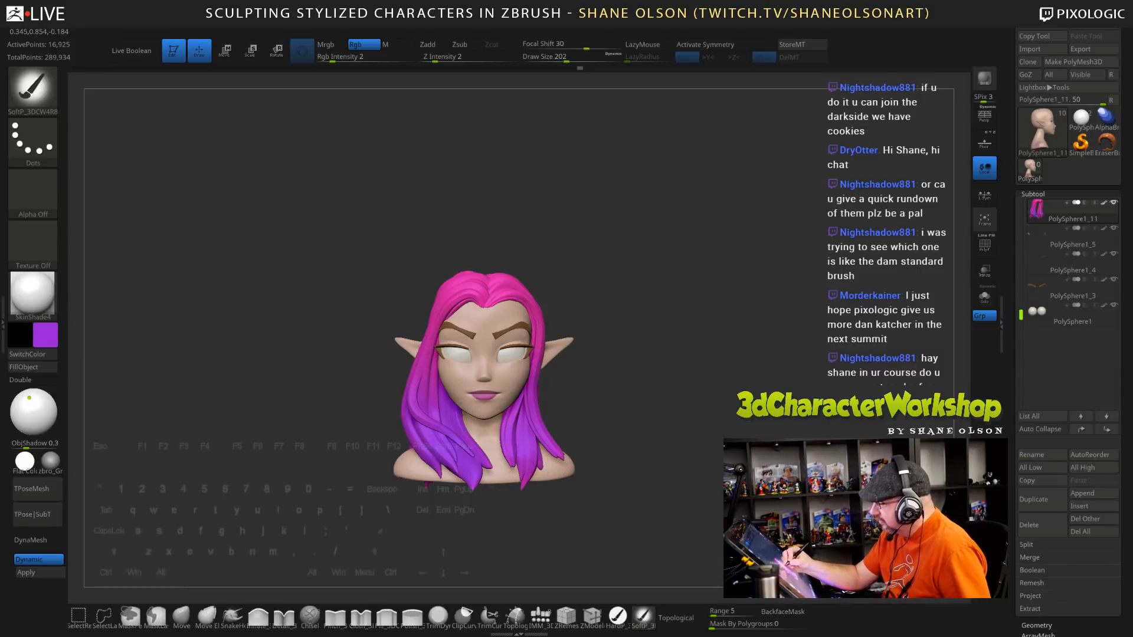
# Thicken the hair strands on top of the head with the Inflate brush at draw size 162
pyautogui.moveTo(617, 368)
pyautogui.mouseDown()
pyautogui.moveTo(649, 380)
pyautogui.moveTo(670, 413)
pyautogui.moveTo(682, 481)
pyautogui.moveTo(627, 376)
pyautogui.mouseUp()
pyautogui.moveTo(574, 332)
pyautogui.keyDown('alt'); pyautogui.mouseDown()
pyautogui.moveTo(606, 366)
pyautogui.moveTo(591, 372)
pyautogui.moveTo(619, 416)
pyautogui.mouseUp(); pyautogui.keyUp('alt')
pyautogui.press('s')
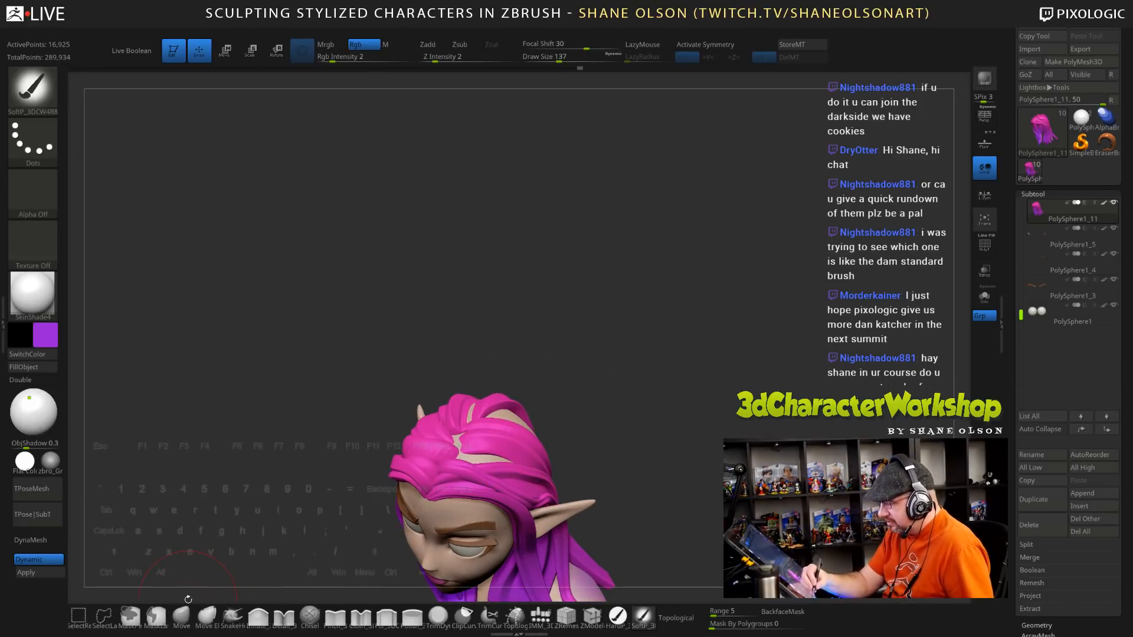
pyautogui.click(258, 616)
pyautogui.moveTo(479, 446); pyautogui.dragTo(477, 438)
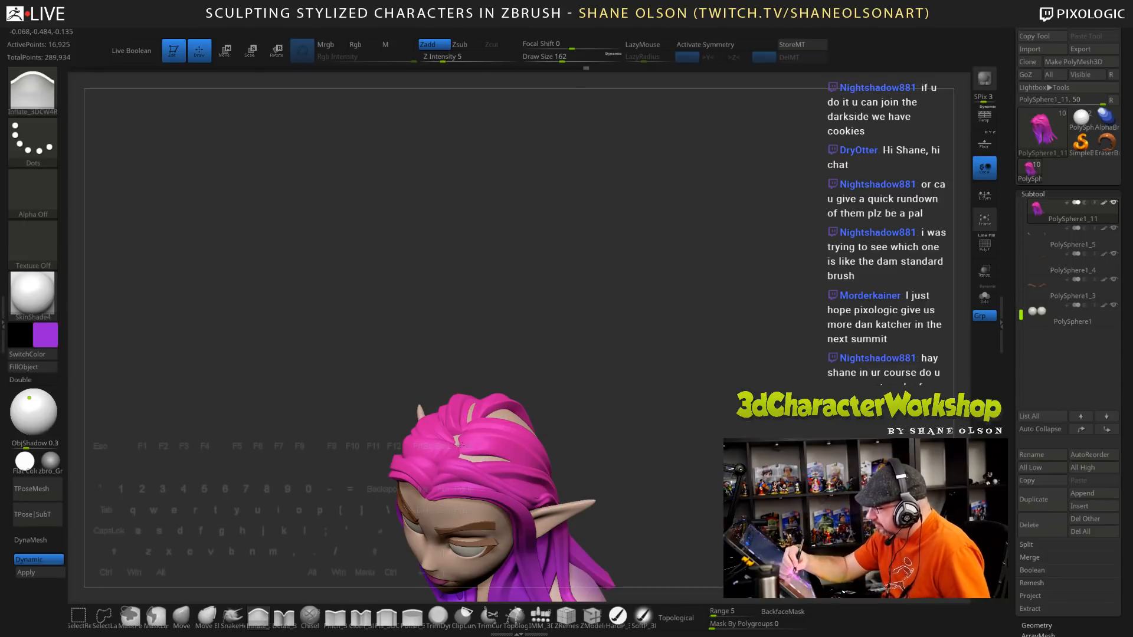
pyautogui.moveTo(622, 452); pyautogui.dragTo(624, 497)
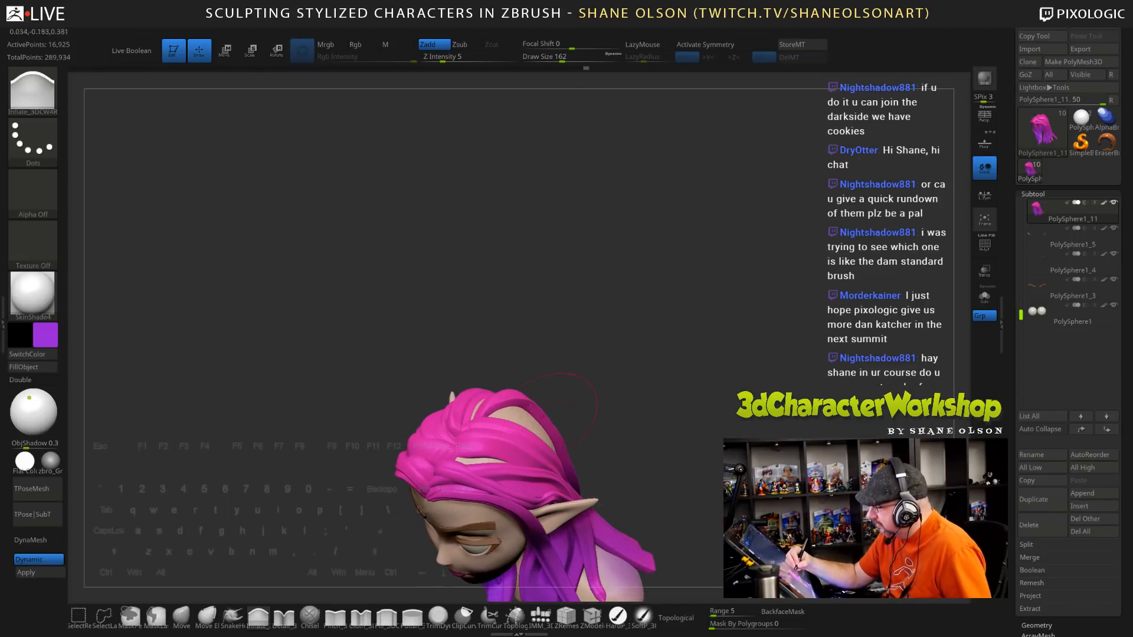
pyautogui.moveTo(588, 298); pyautogui.dragTo(569, 351)
# Inflate the strands around the crown at draw size 108 to narrow the scalp gaps between them
pyautogui.press('s')
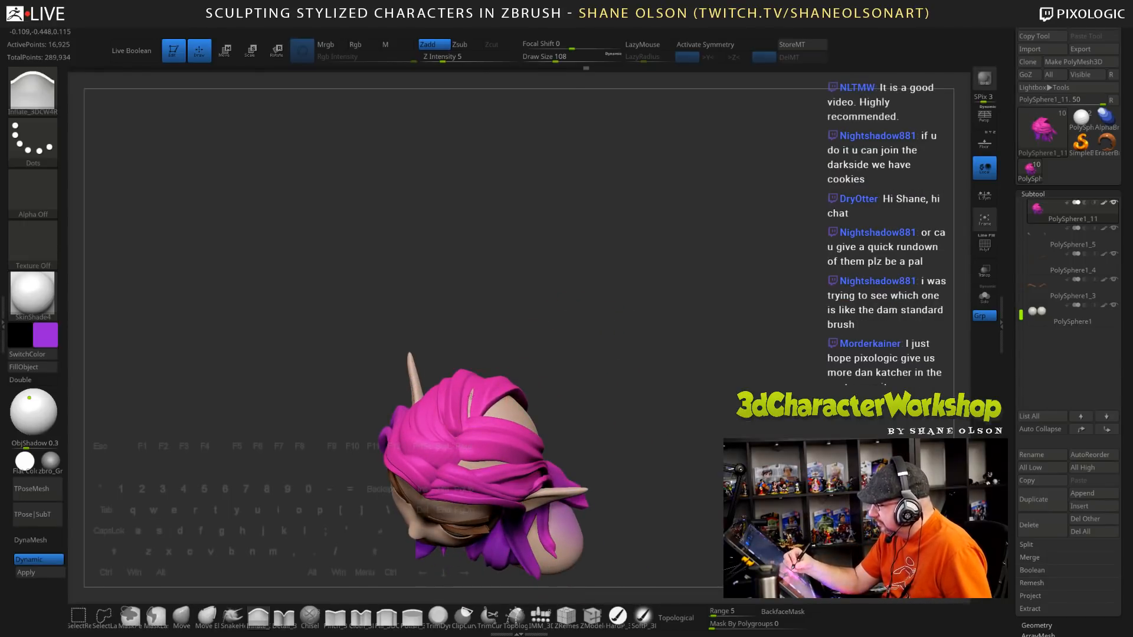
pyautogui.moveTo(658, 392); pyautogui.dragTo(607, 397)
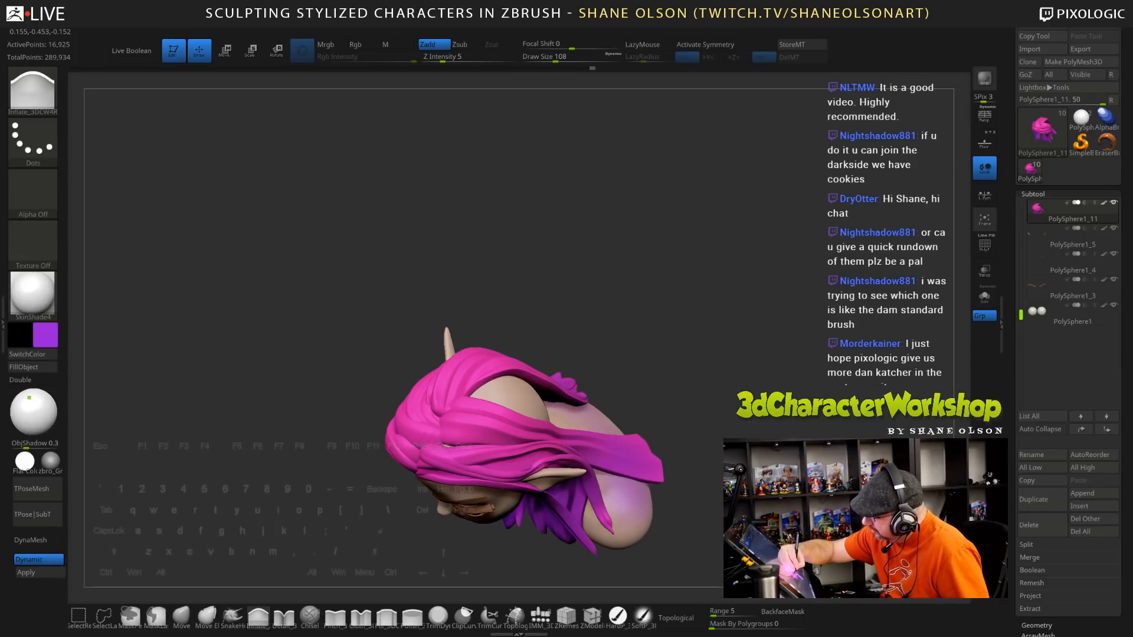
pyautogui.moveTo(596, 336); pyautogui.dragTo(468, 440)
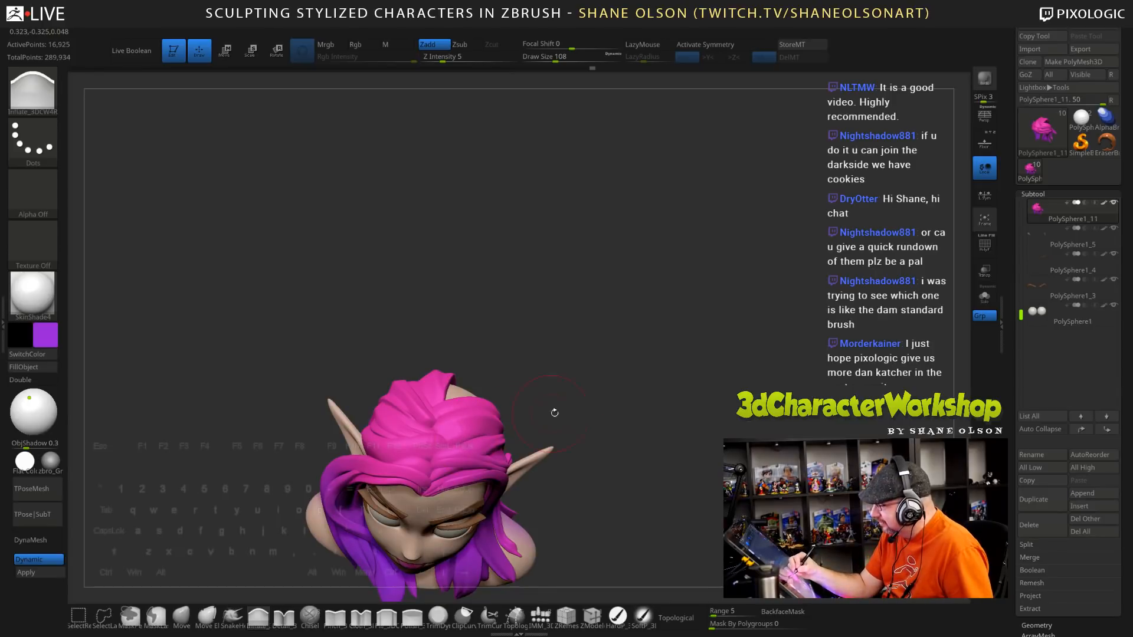
pyautogui.moveTo(551, 410); pyautogui.dragTo(472, 383)
pyautogui.moveTo(596, 360); pyautogui.dragTo(630, 374)
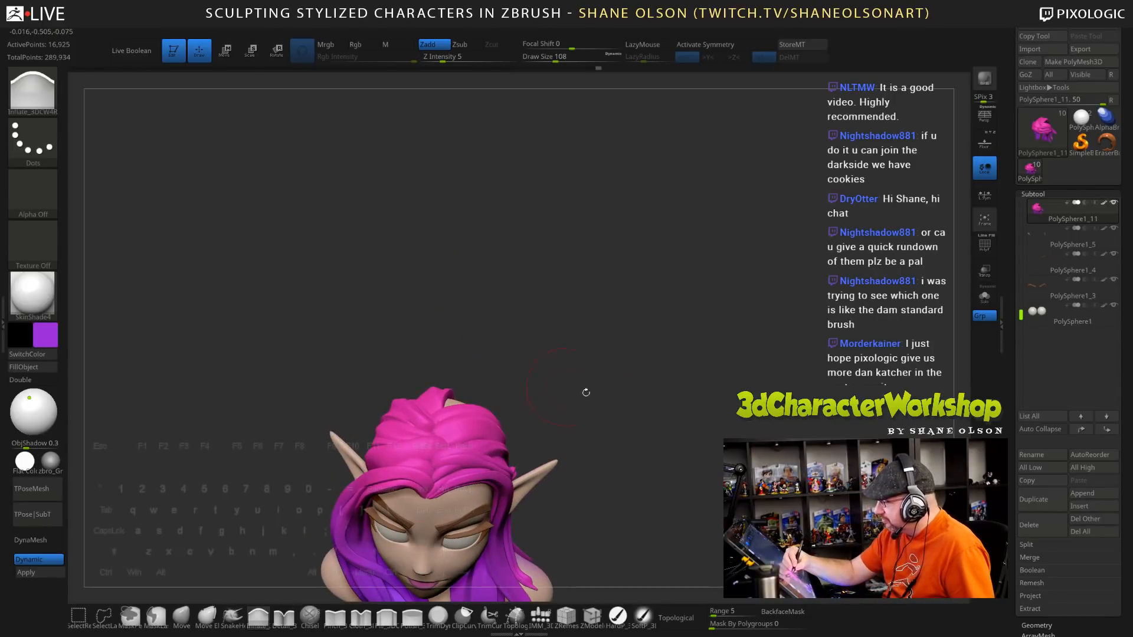
pyautogui.moveTo(711, 461); pyautogui.dragTo(660, 423)
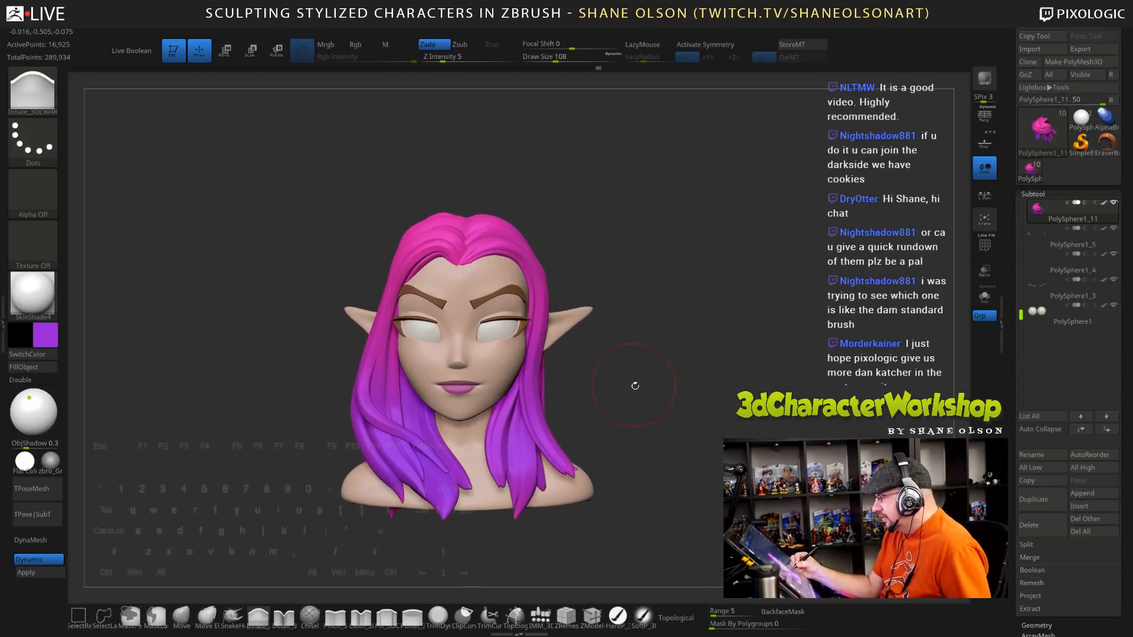
pyautogui.moveTo(634, 386); pyautogui.dragTo(575, 363)
# Make the head subtool active and sample its skin tone as the current color
pyautogui.keyDown('alt'); pyautogui.click(512, 366); pyautogui.keyUp('alt')
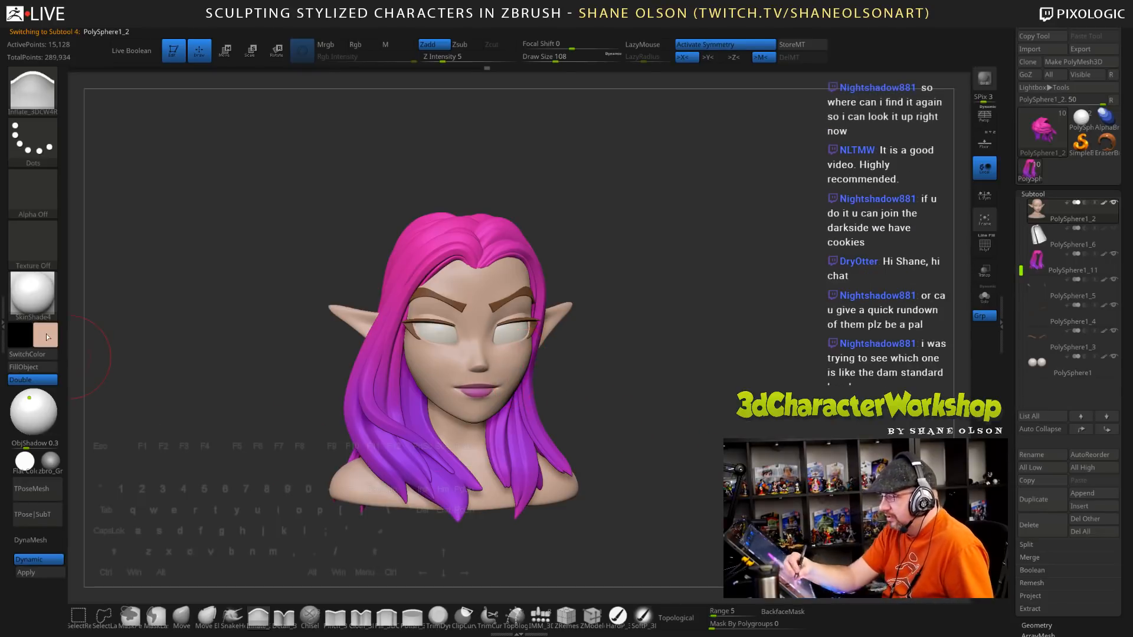
pyautogui.moveTo(600, 348); pyautogui.dragTo(620, 339)
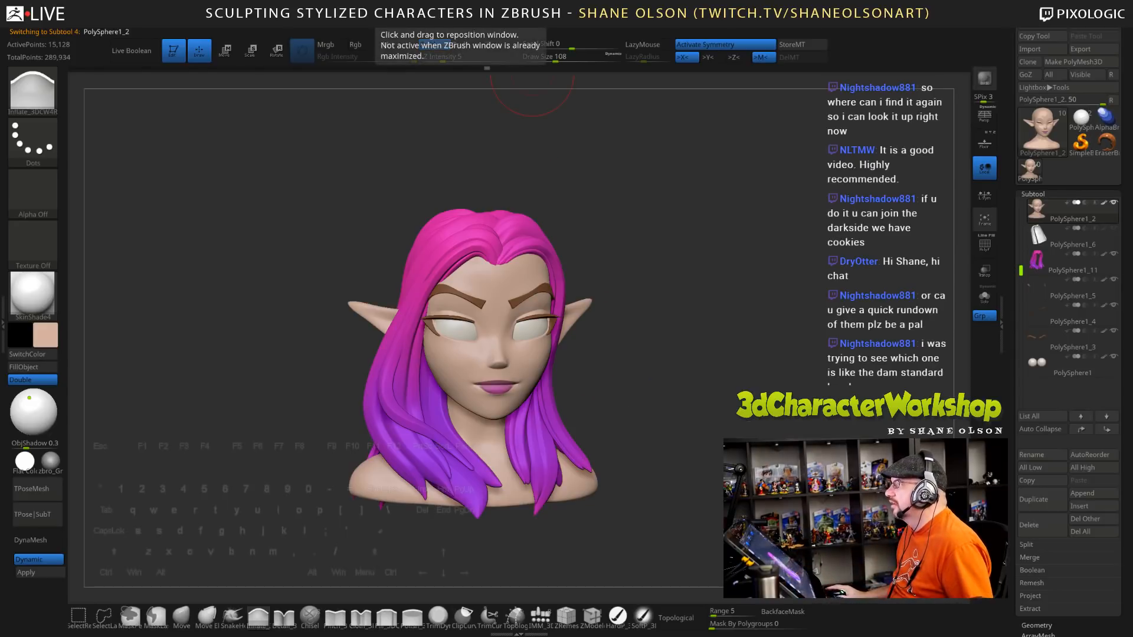
pyautogui.press('d')
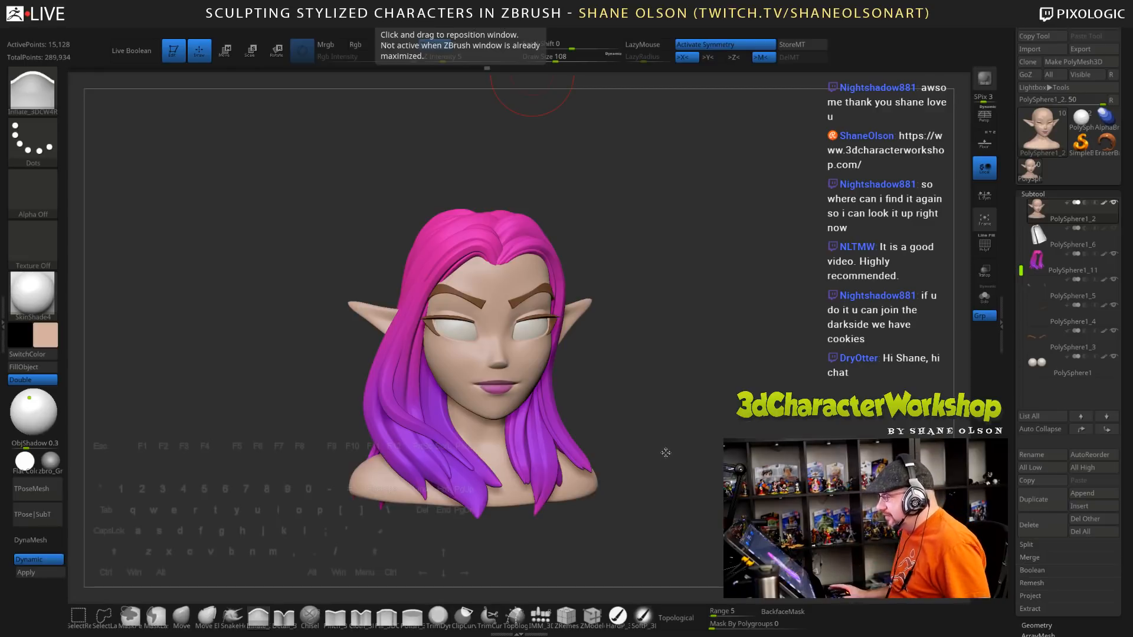
# Display the JoshHead05 ruler subtool to compare it with the head's size, and return to the head subtool
pyautogui.moveTo(1019, 250); pyautogui.dragTo(1021, 203)
pyautogui.click(1062, 213)
pyautogui.moveTo(732, 248); pyautogui.dragTo(679, 244)
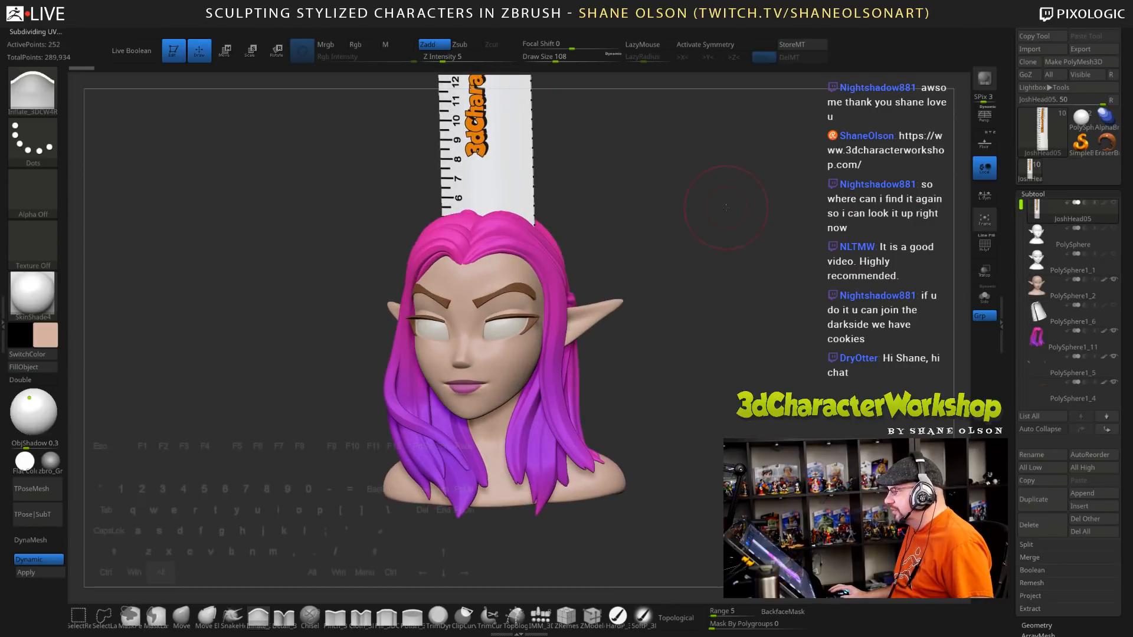
pyautogui.keyDown('alt'); pyautogui.moveTo(728, 206); pyautogui.dragTo(708, 251); pyautogui.keyUp('alt')
pyautogui.moveTo(634, 272); pyautogui.dragTo(682, 272)
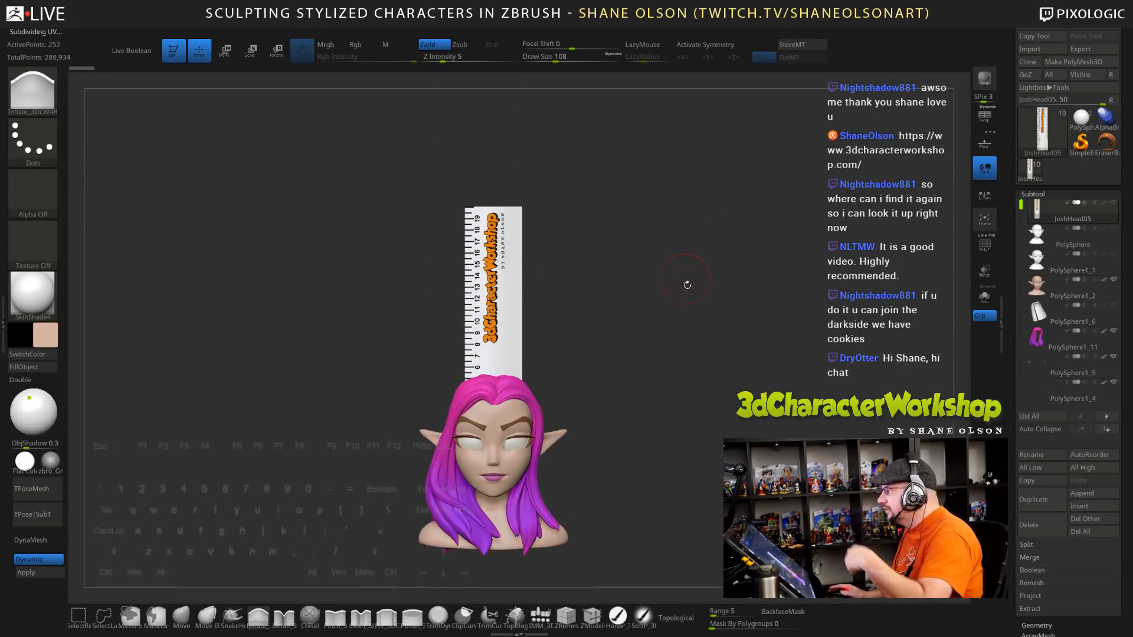
pyautogui.moveTo(716, 311); pyautogui.dragTo(708, 291)
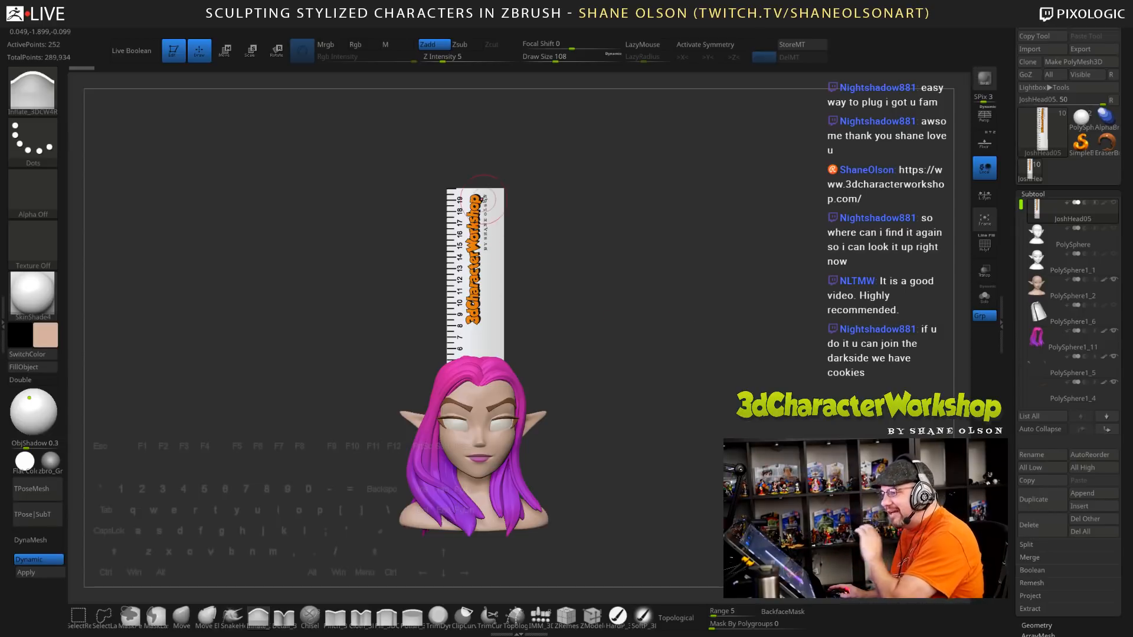
pyautogui.moveTo(1103, 348)
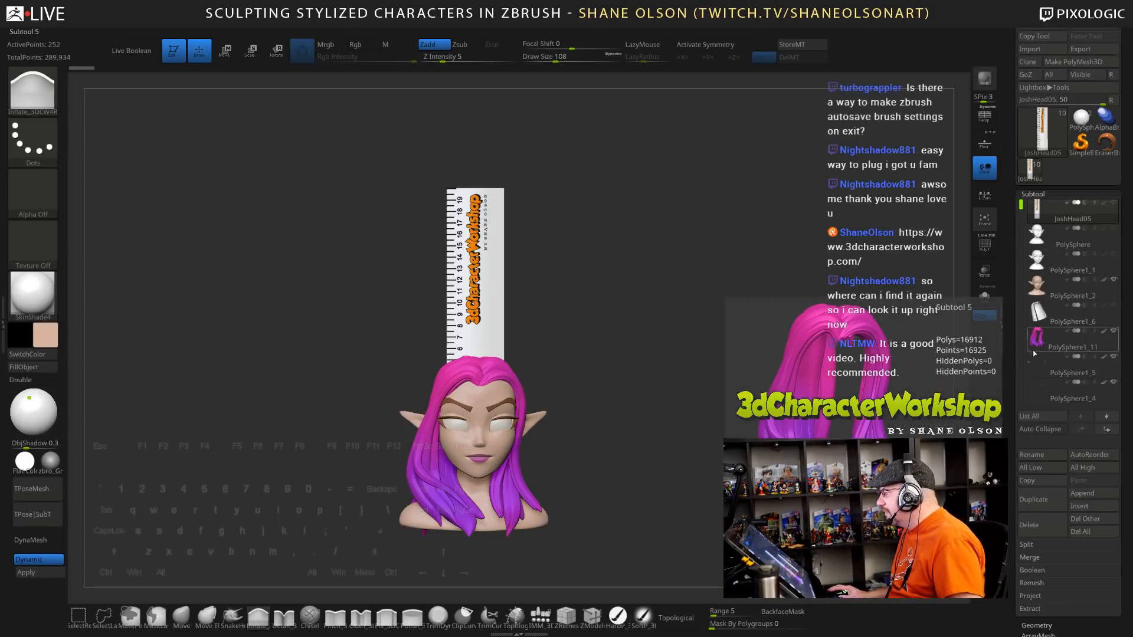
pyautogui.keyDown('alt'); pyautogui.click(494, 436); pyautogui.keyUp('alt')
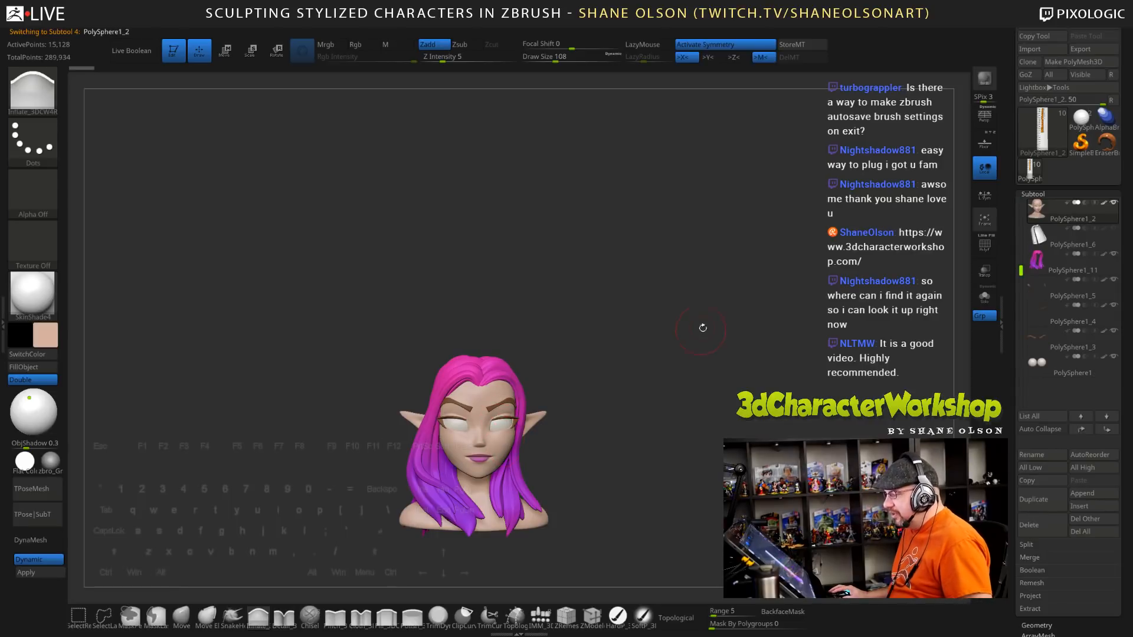
pyautogui.keyDown('alt'); pyautogui.moveTo(672, 324); pyautogui.dragTo(721, 394); pyautogui.keyUp('alt')
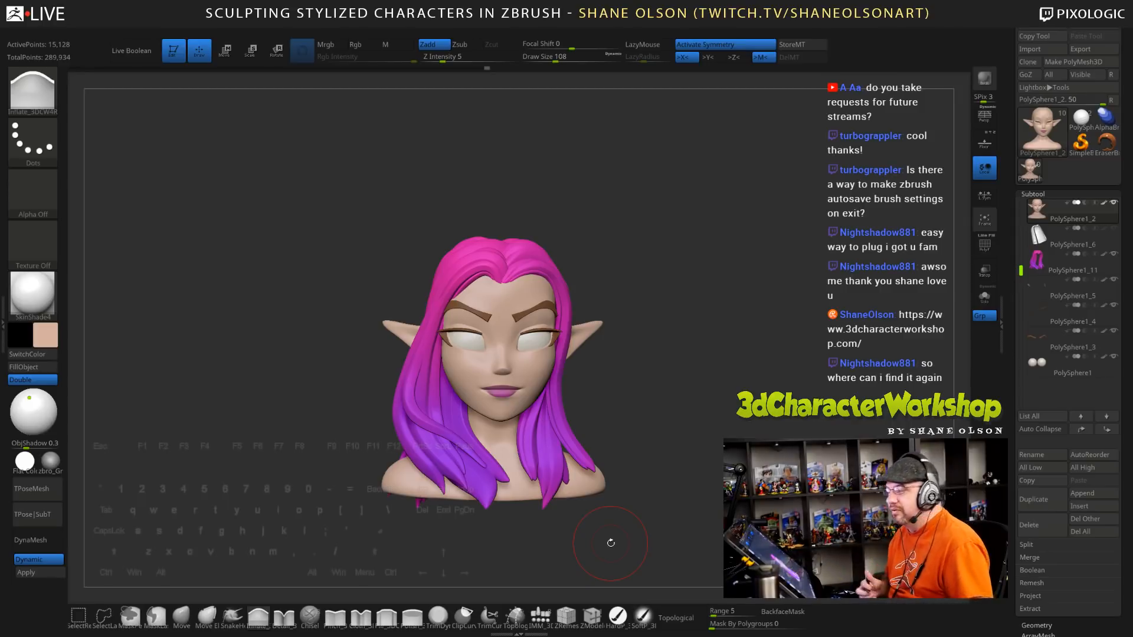
# Sample the hair's pink and change the current color to a less saturated, redder rose
pyautogui.moveTo(716, 371)
pyautogui.mouseDown()
pyautogui.moveTo(726, 381)
pyautogui.moveTo(735, 373)
pyautogui.moveTo(720, 395)
pyautogui.moveTo(697, 389)
pyautogui.moveTo(698, 368)
pyautogui.moveTo(673, 388)
pyautogui.moveTo(690, 398)
pyautogui.moveTo(575, 386)
pyautogui.mouseUp()
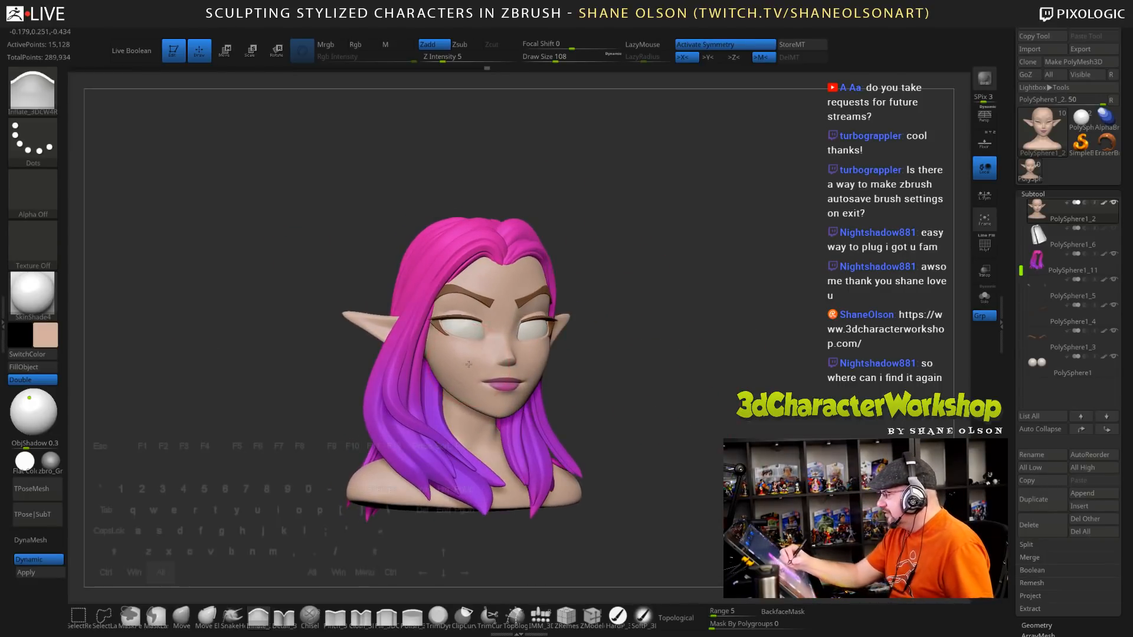
pyautogui.moveTo(652, 391); pyautogui.dragTo(599, 383)
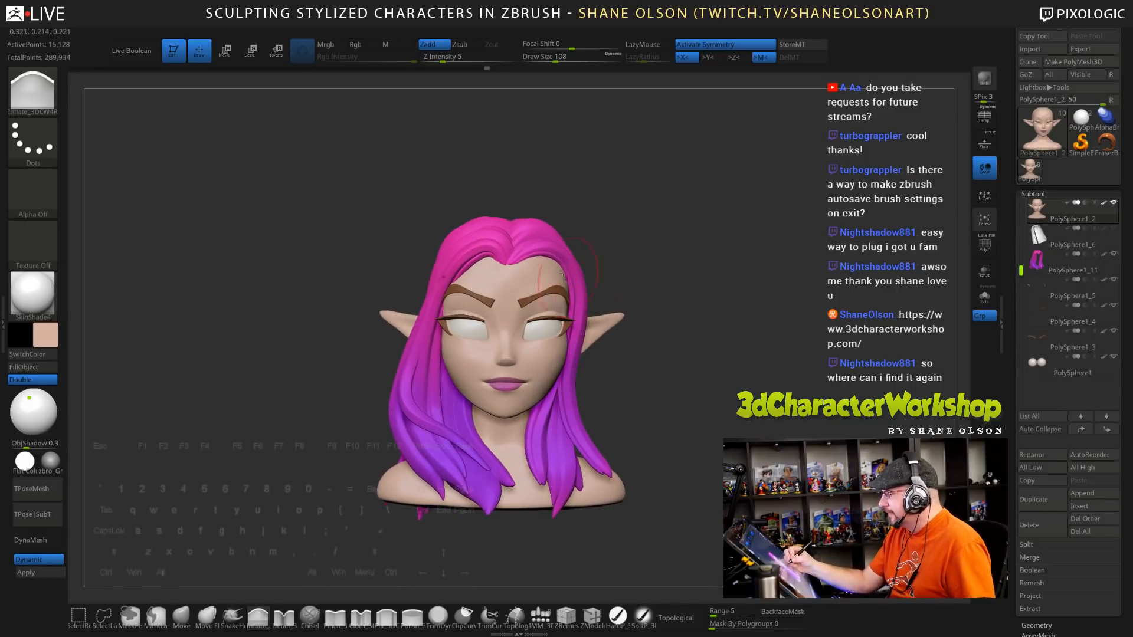
pyautogui.press('c')
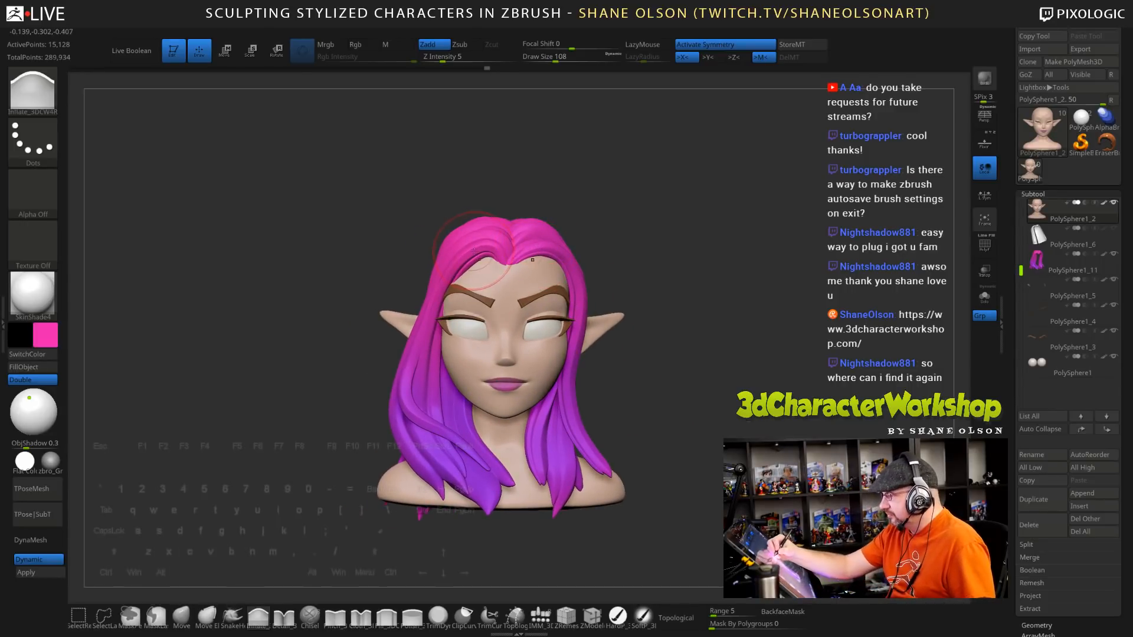
pyautogui.click(46, 334)
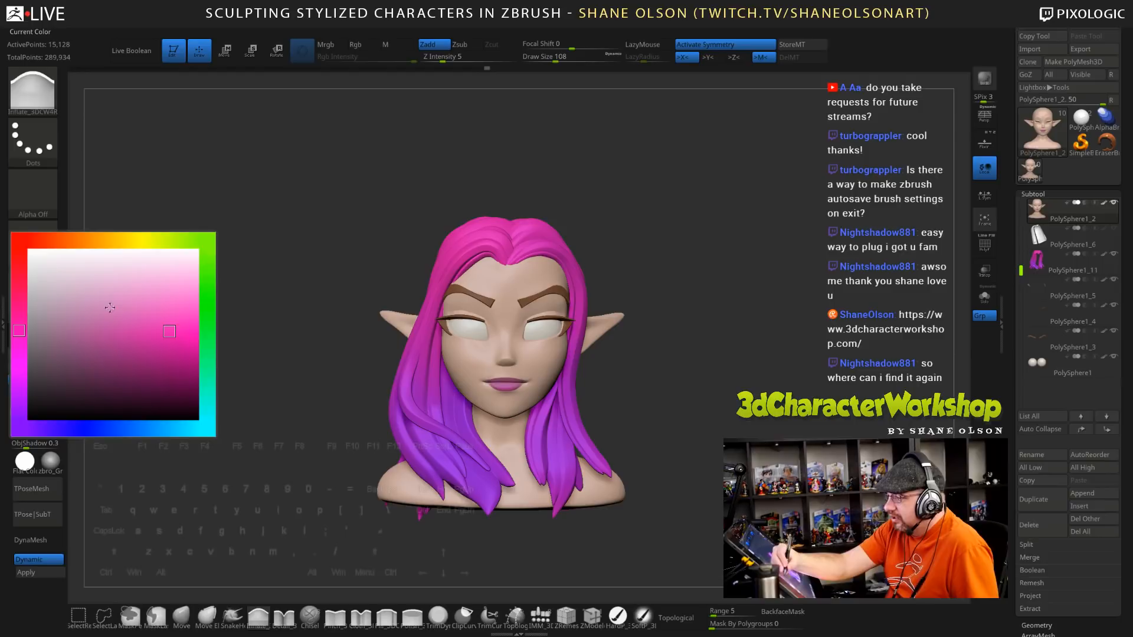
pyautogui.click(108, 337)
pyautogui.click(45, 330)
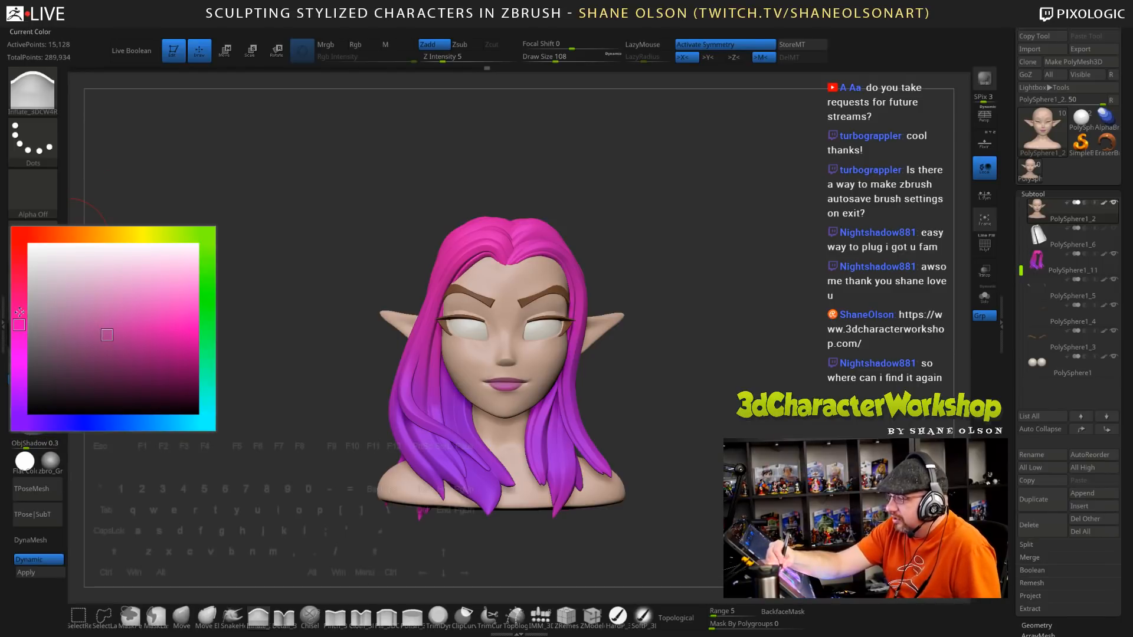
pyautogui.moveTo(19, 312); pyautogui.dragTo(19, 299)
pyautogui.moveTo(691, 383)
pyautogui.mouseDown()
pyautogui.moveTo(674, 366)
pyautogui.moveTo(702, 391)
pyautogui.mouseUp()
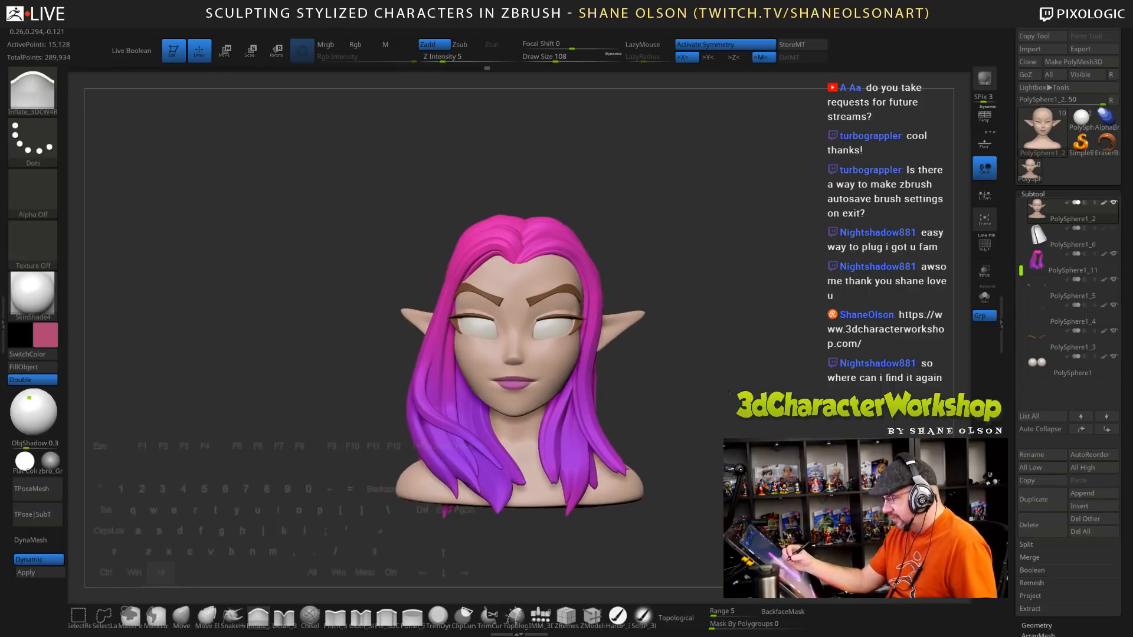
# Tint the ears with the muted rose color, using the soft paint brush at draw size 108
pyautogui.click(644, 615)
pyautogui.moveTo(704, 430)
pyautogui.keyDown('alt'); pyautogui.mouseDown()
pyautogui.moveTo(650, 421)
pyautogui.moveTo(703, 367)
pyautogui.moveTo(702, 385)
pyautogui.moveTo(684, 328)
pyautogui.mouseUp(); pyautogui.keyUp('alt')
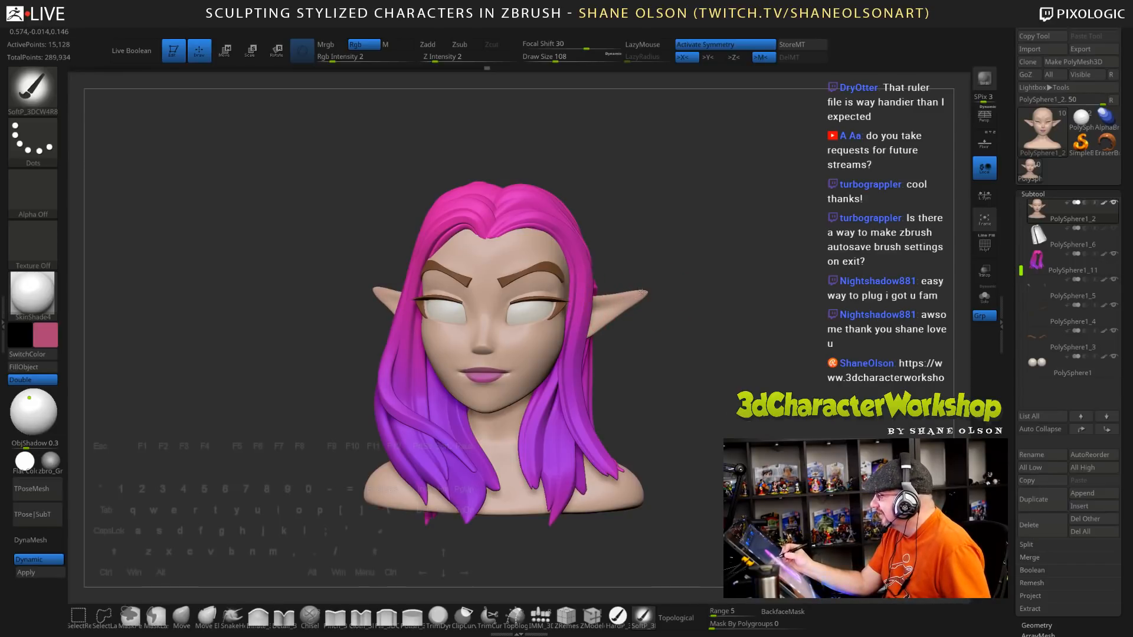
pyautogui.keyDown('alt'); pyautogui.moveTo(656, 324); pyautogui.dragTo(665, 347); pyautogui.keyUp('alt')
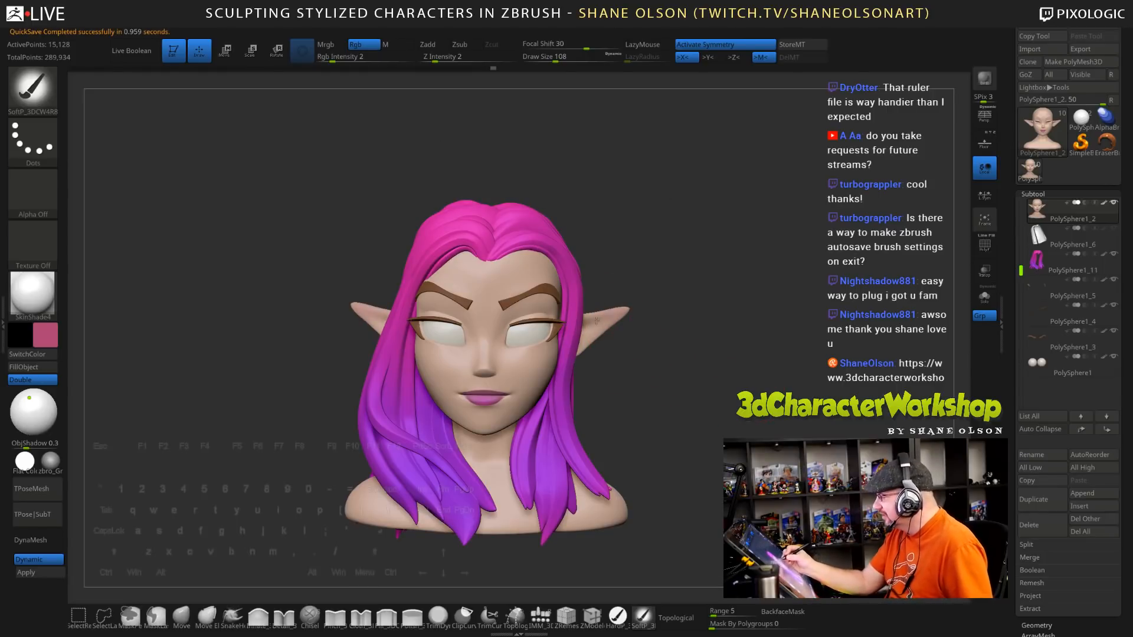
pyautogui.moveTo(720, 321); pyautogui.dragTo(582, 326)
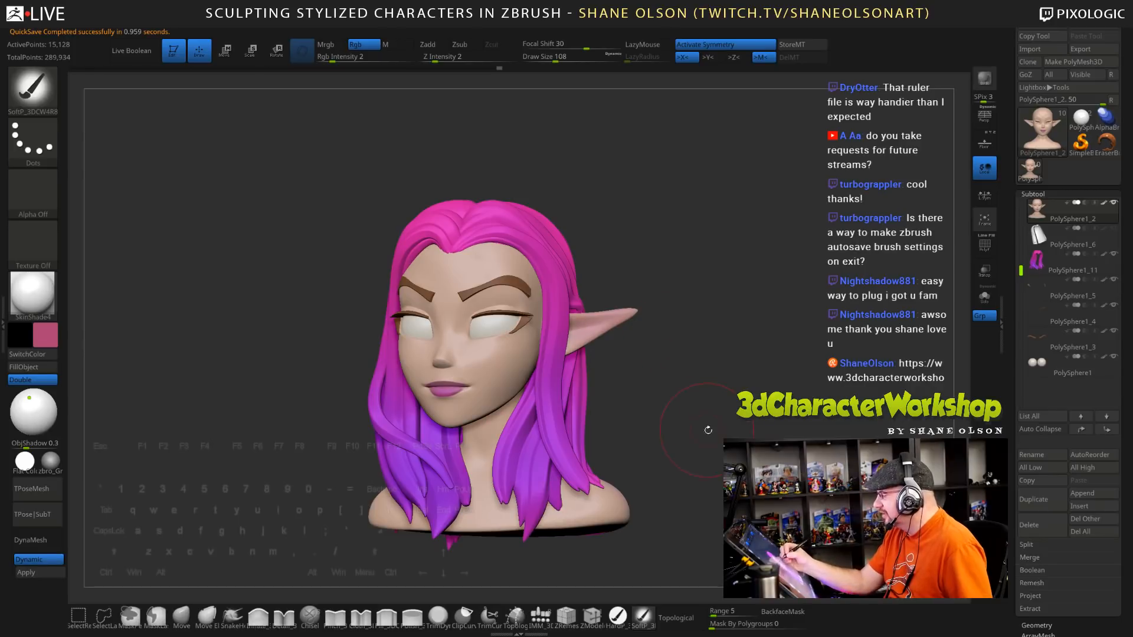
pyautogui.moveTo(708, 430); pyautogui.dragTo(659, 379)
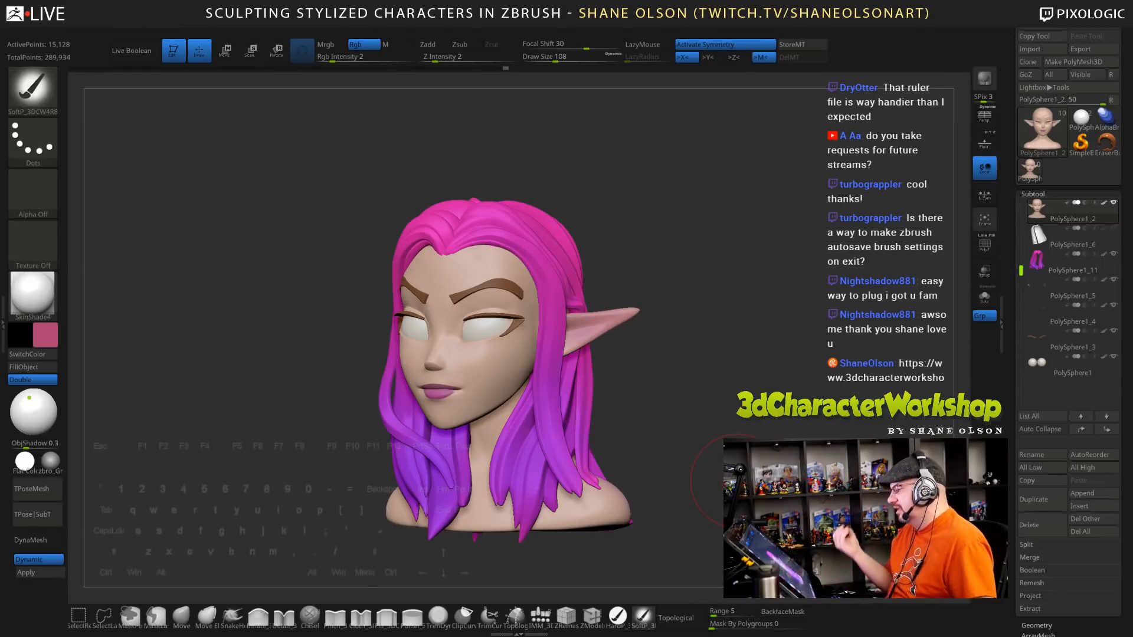
pyautogui.moveTo(709, 448)
pyautogui.mouseDown()
pyautogui.moveTo(701, 402)
pyautogui.moveTo(646, 392)
pyautogui.mouseUp()
# Paint a soft rose blush on the nose and cheeks, using the soft paint brush at draw size 74
pyautogui.press('s')
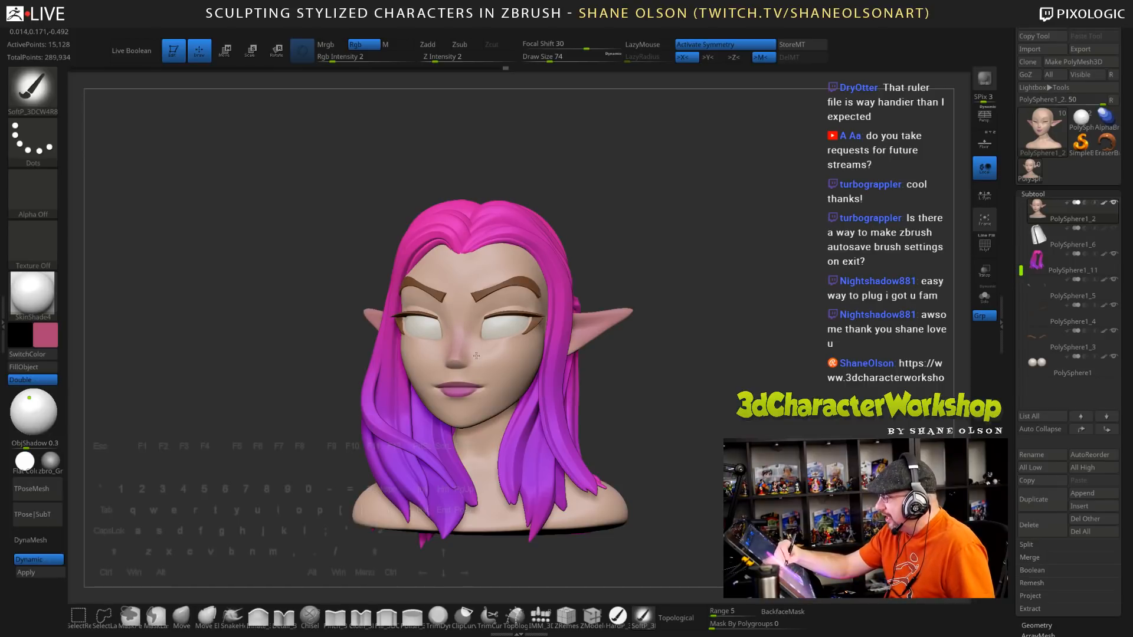
pyautogui.moveTo(525, 345); pyautogui.dragTo(471, 360, button='right')
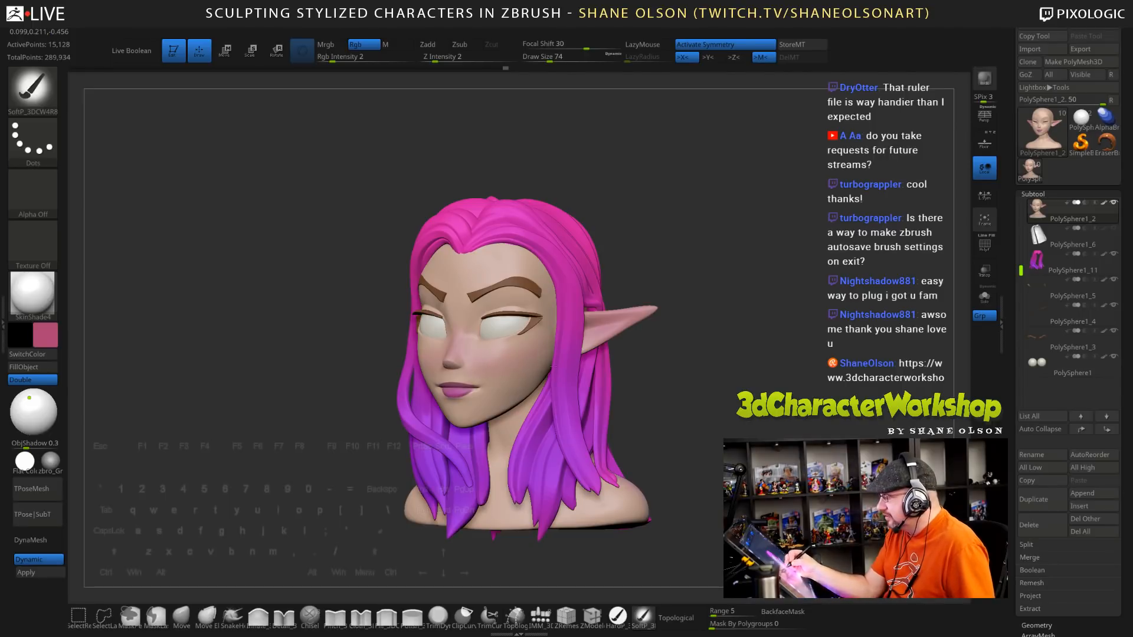
pyautogui.moveTo(485, 364); pyautogui.dragTo(506, 357)
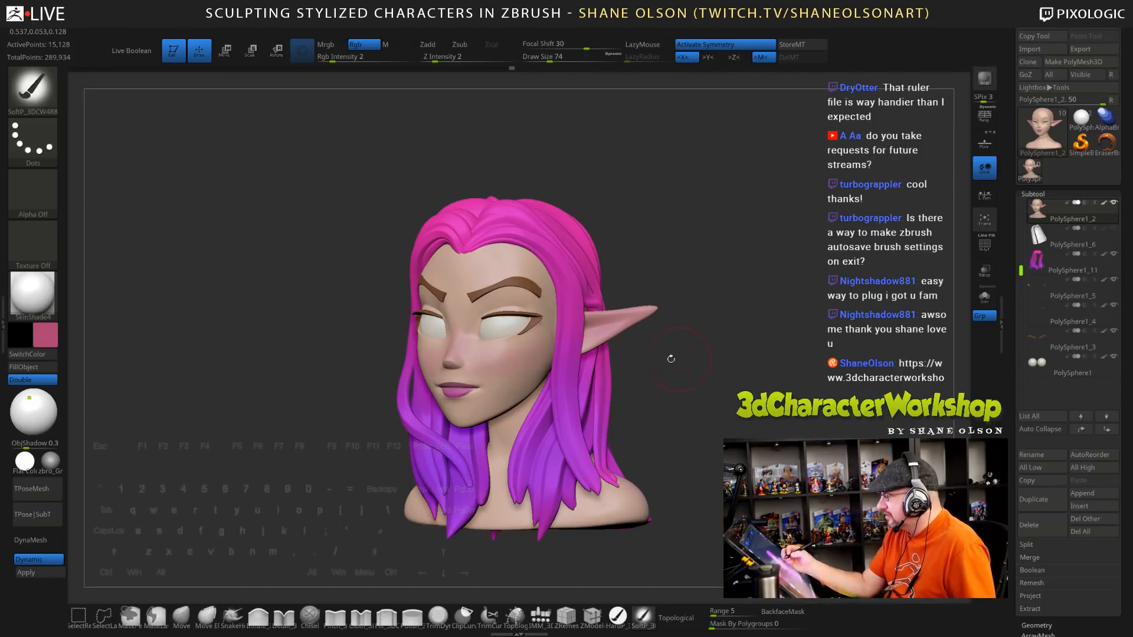
pyautogui.moveTo(538, 322); pyautogui.dragTo(584, 383, button='right')
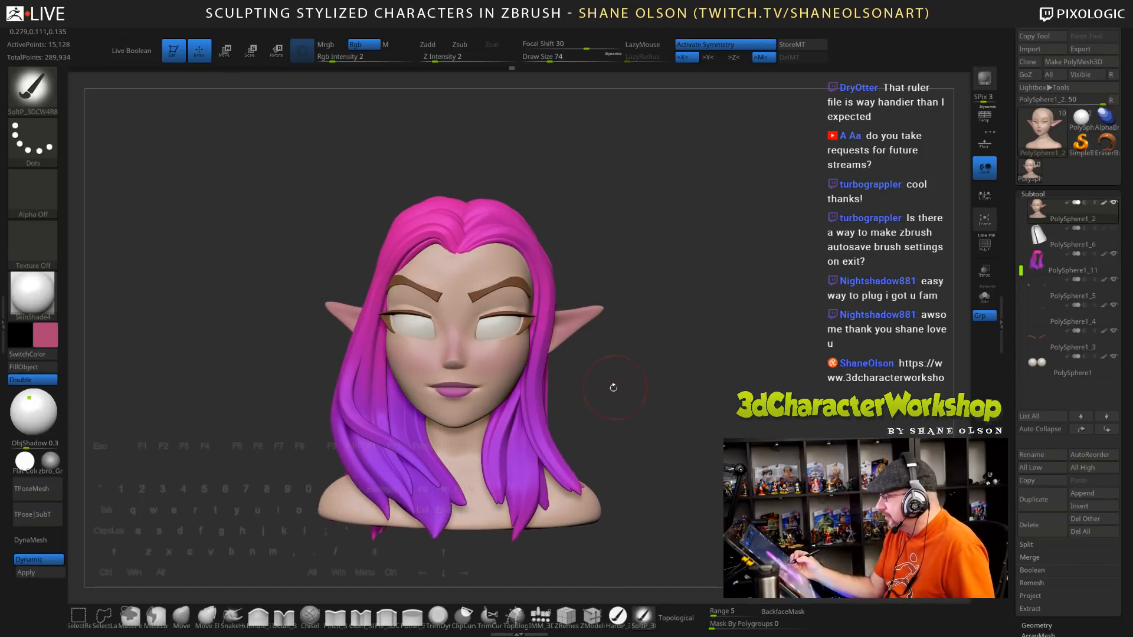
# Make the JoshHead05 ruler the active subtool, isolate it from the other subtools and frame it
pyautogui.moveTo(658, 409); pyautogui.dragTo(691, 431, button='right')
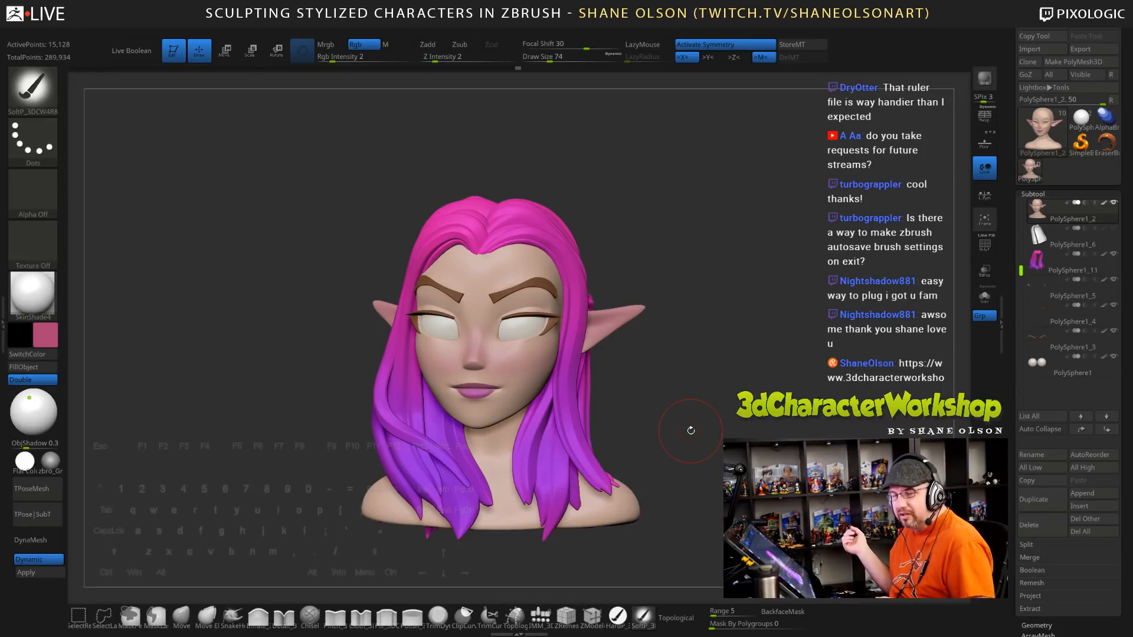
pyautogui.moveTo(1021, 270); pyautogui.dragTo(1021, 205)
pyautogui.click(1063, 212)
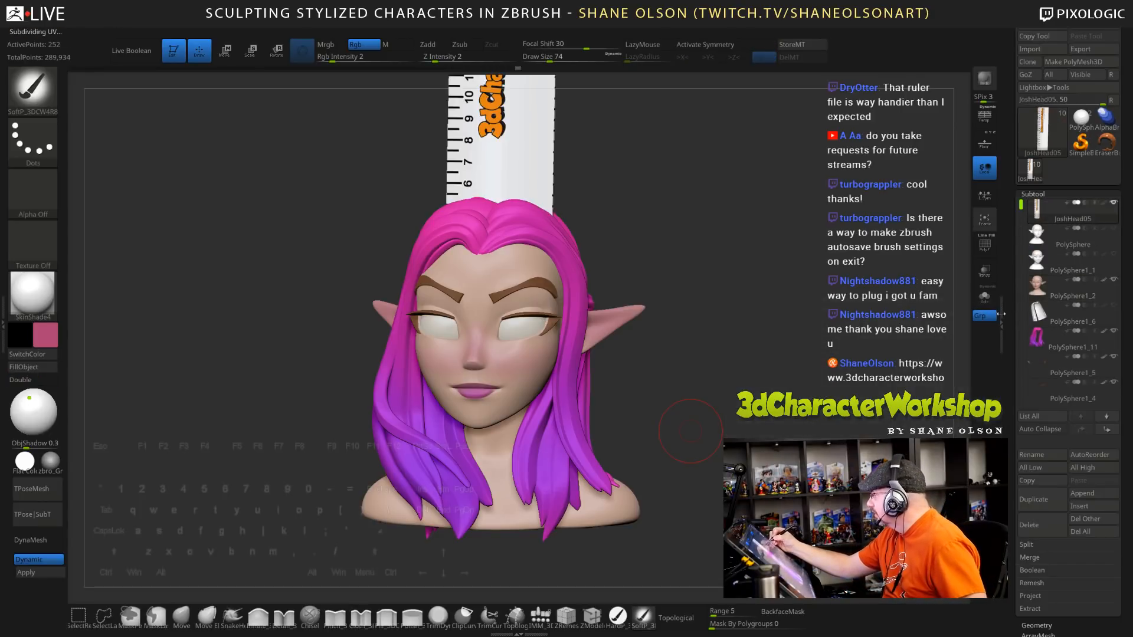
pyautogui.click(985, 296)
pyautogui.press('f')
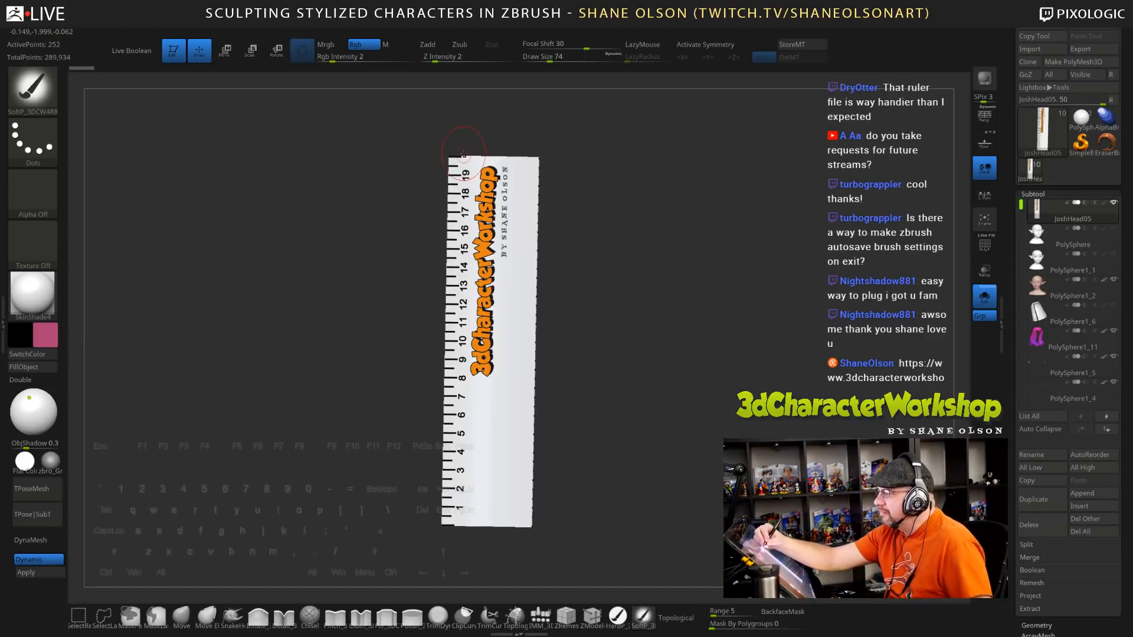
# Set the ruler's 3D Print Hub export dimensions to 200 mm on X, Y and Z
pyautogui.click(3, 231)
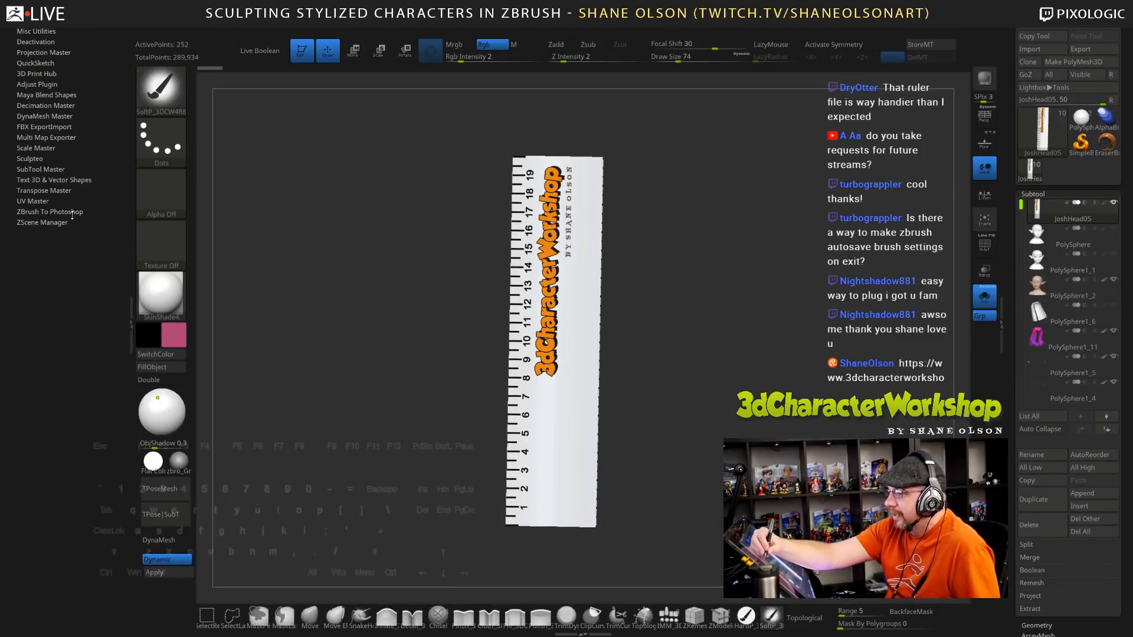
pyautogui.click(39, 74)
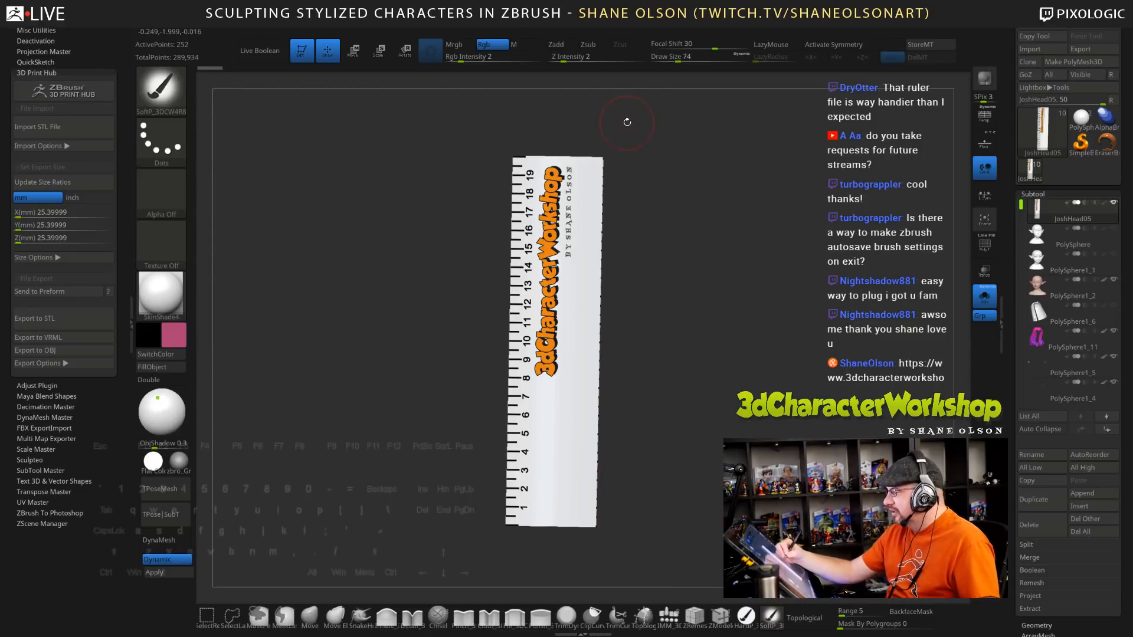
pyautogui.click(56, 225)
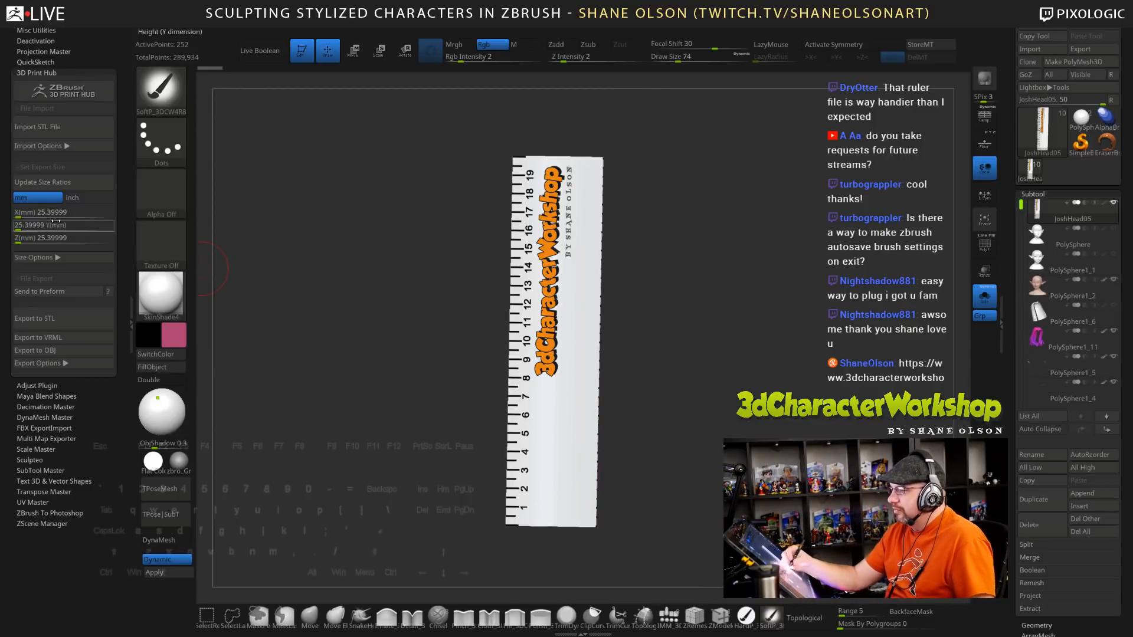
pyautogui.click(49, 213)
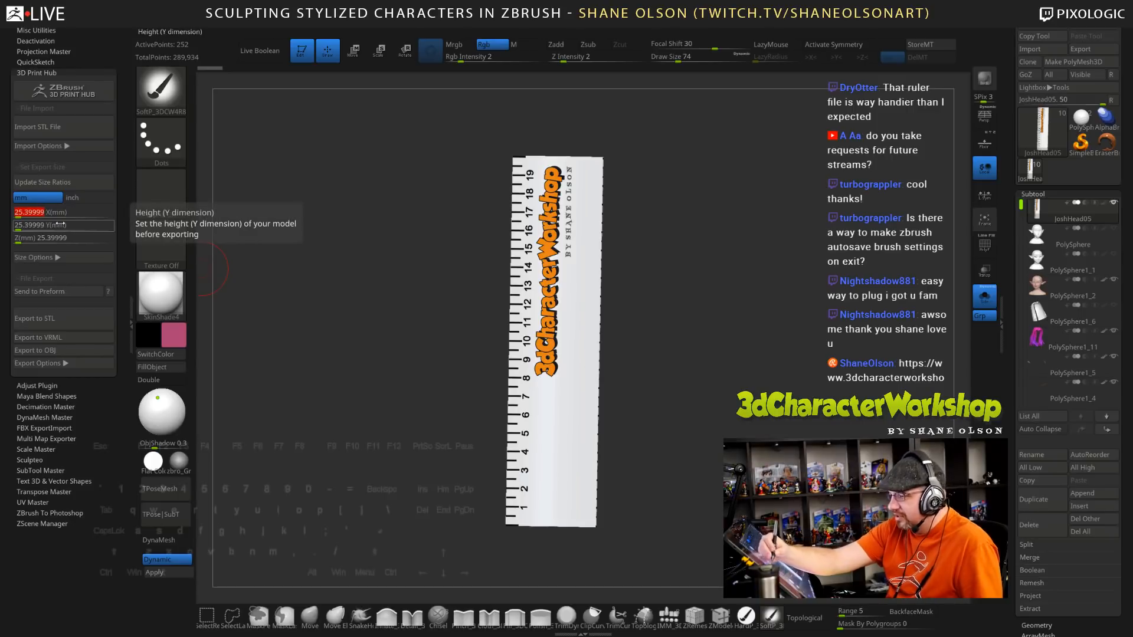
pyautogui.write('200')
pyautogui.press('Return')
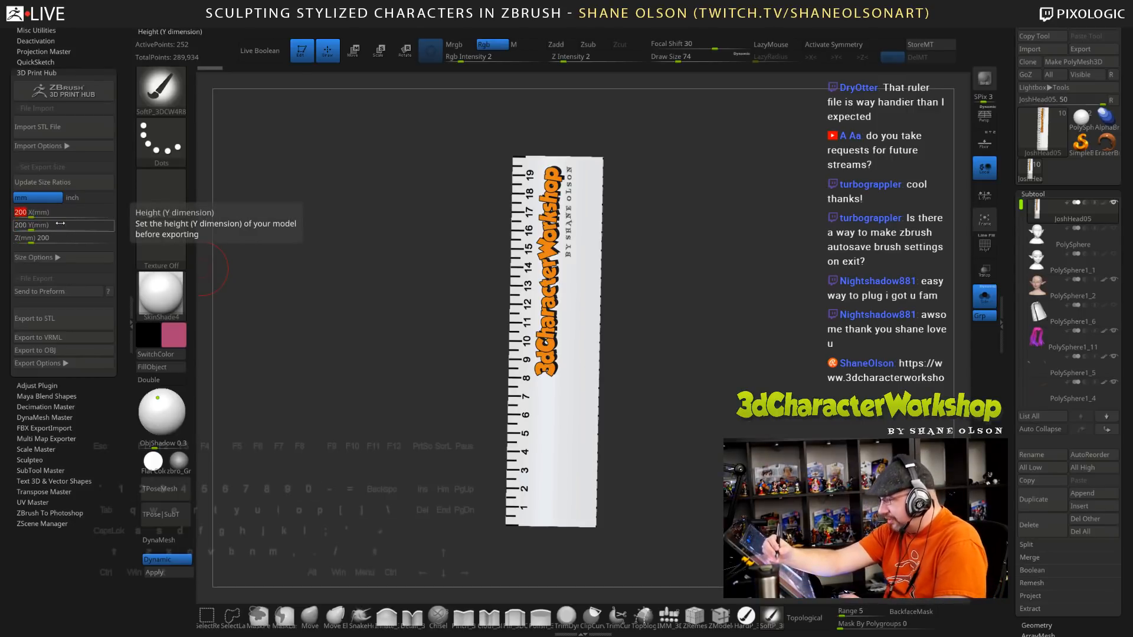
pyautogui.click(42, 238)
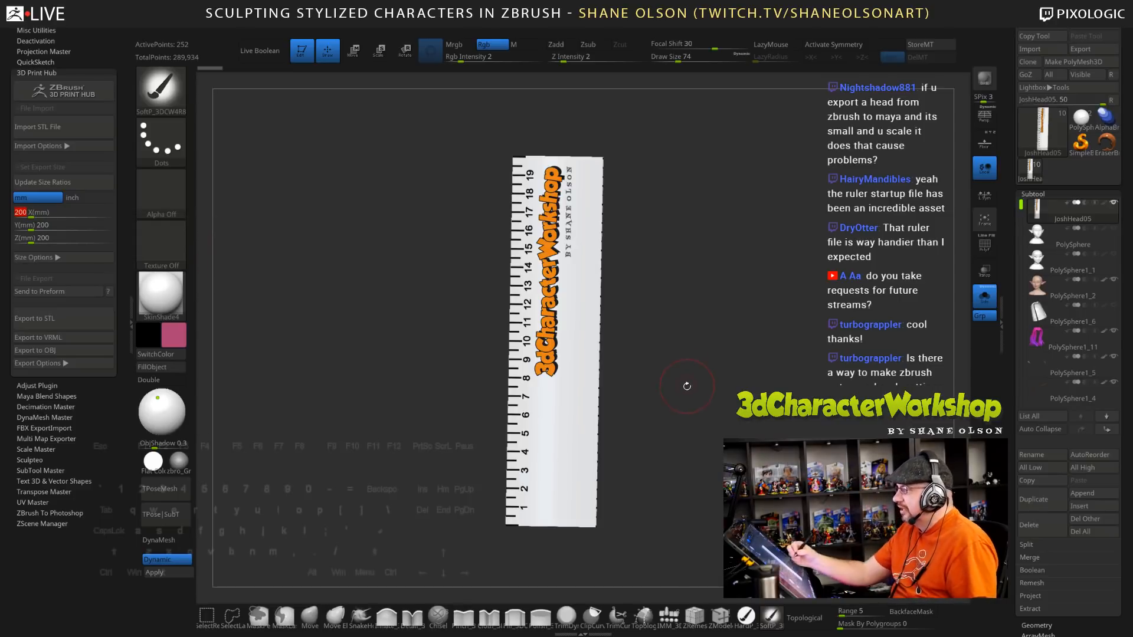
# Exit the ruler's isolated display and make the elf head the active subtool
pyautogui.moveTo(689, 386); pyautogui.dragTo(689, 389)
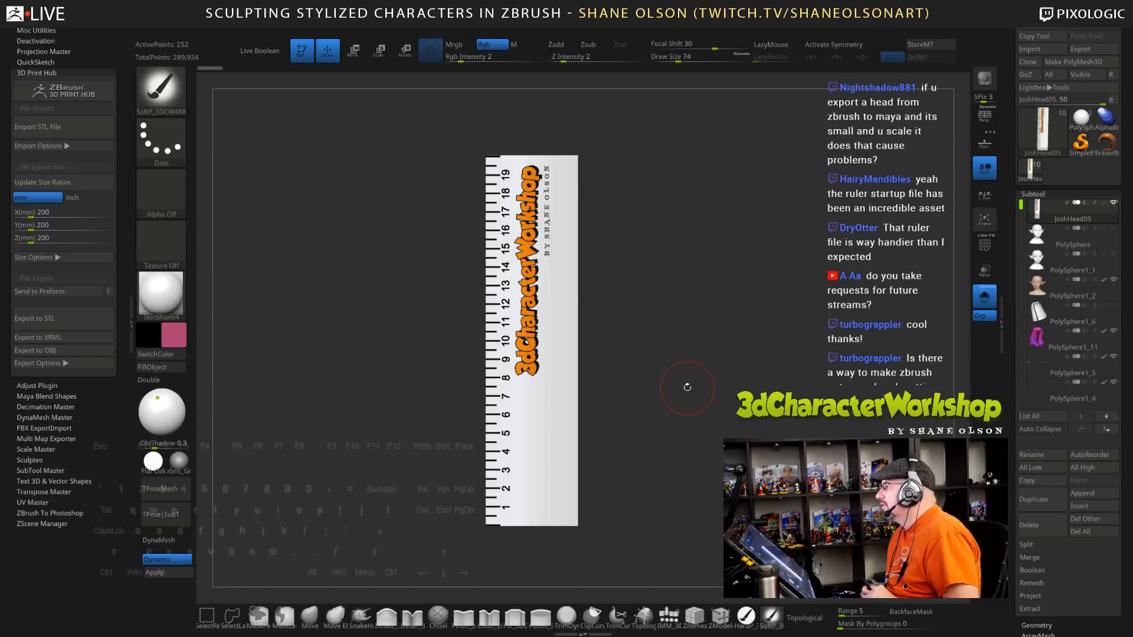
pyautogui.click(984, 295)
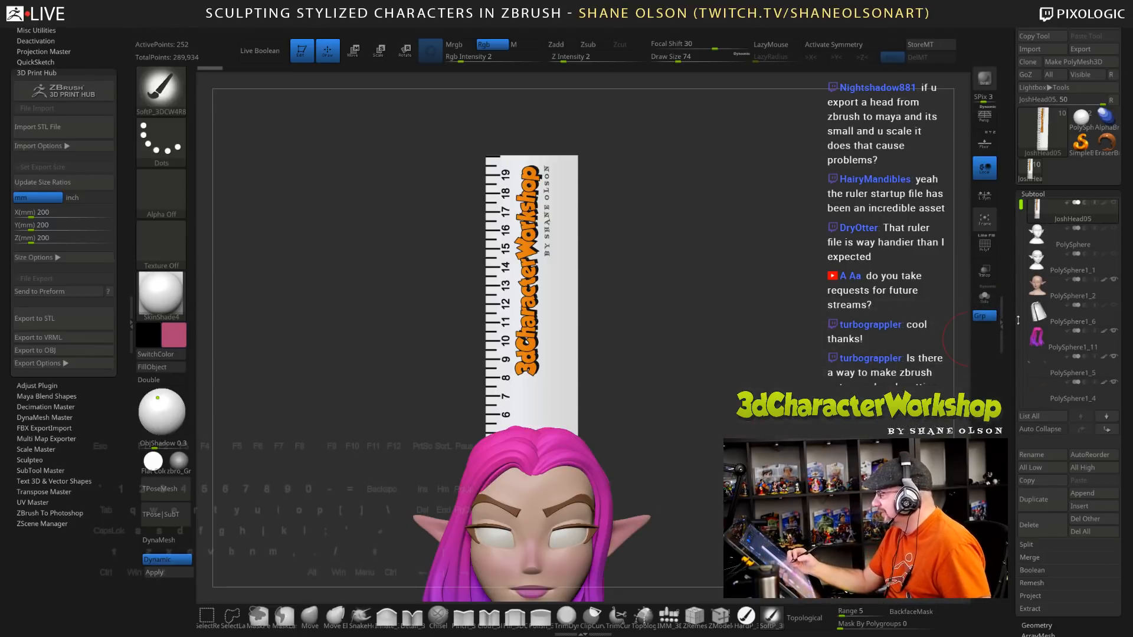
pyautogui.keyDown('alt'); pyautogui.click(560, 495); pyautogui.keyUp('alt')
pyautogui.moveTo(679, 501); pyautogui.dragTo(660, 348)
pyautogui.moveTo(702, 466); pyautogui.dragTo(731, 475)
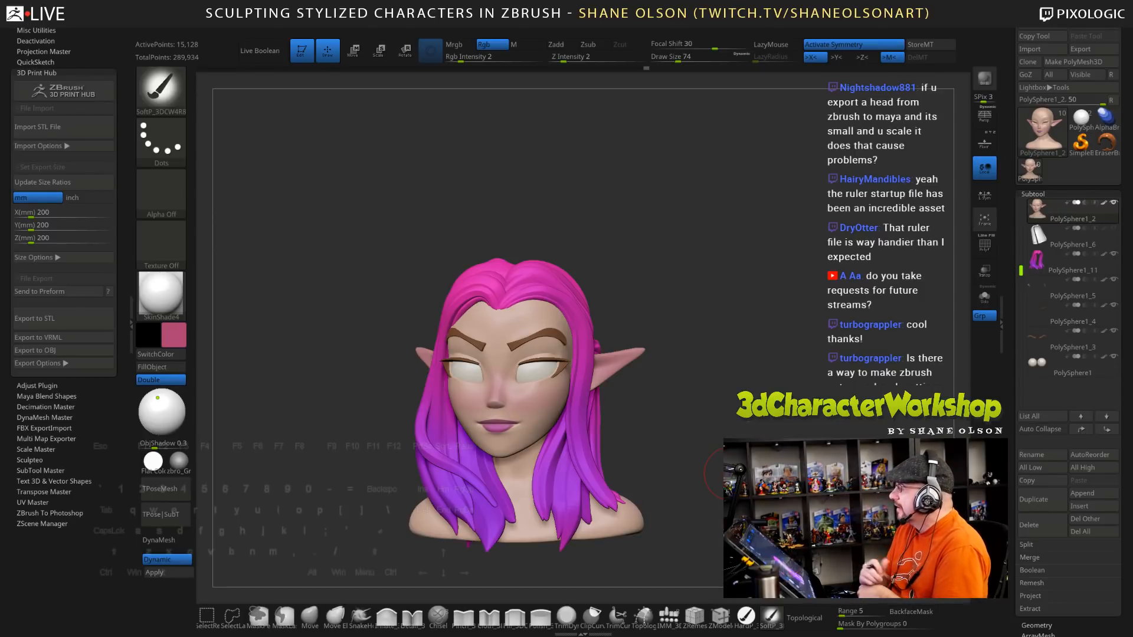
# Reselect the JoshHead05 ruler subtool and isolate it to inspect its full scale from the front
pyautogui.moveTo(1020, 270); pyautogui.dragTo(1021, 180)
pyautogui.moveTo(1035, 184)
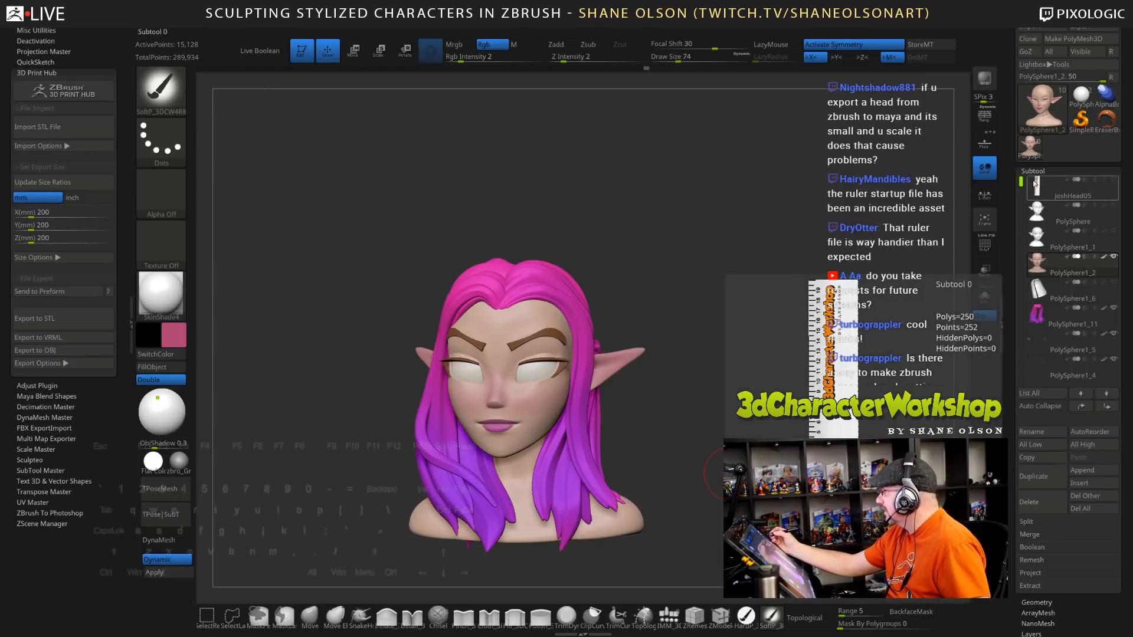
pyautogui.click(1113, 179)
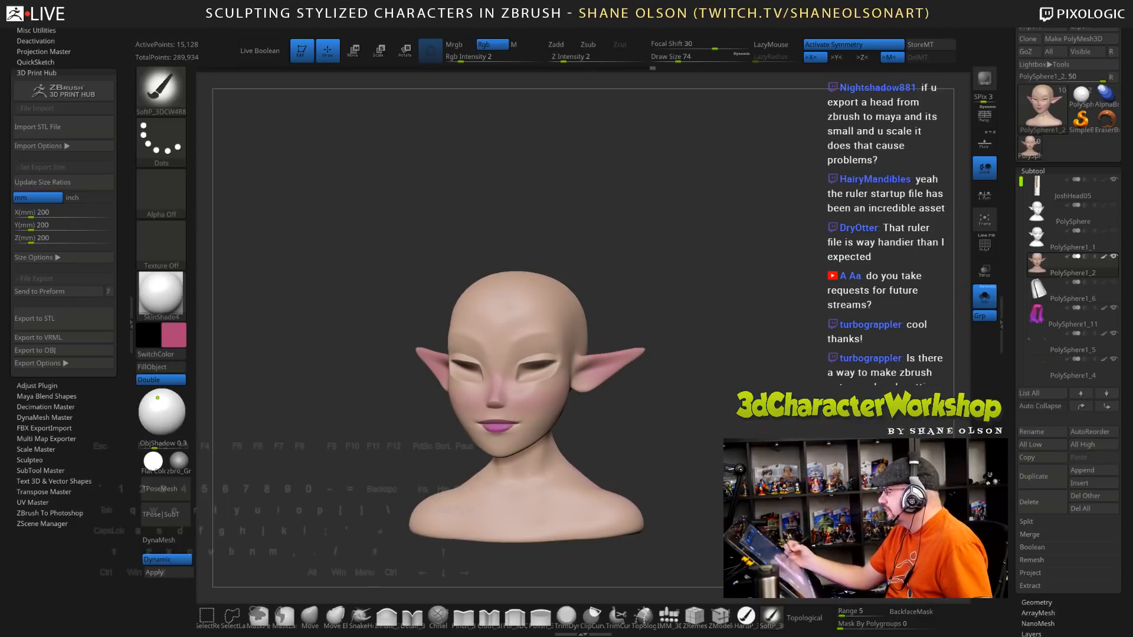
pyautogui.click(1073, 189)
pyautogui.press('f')
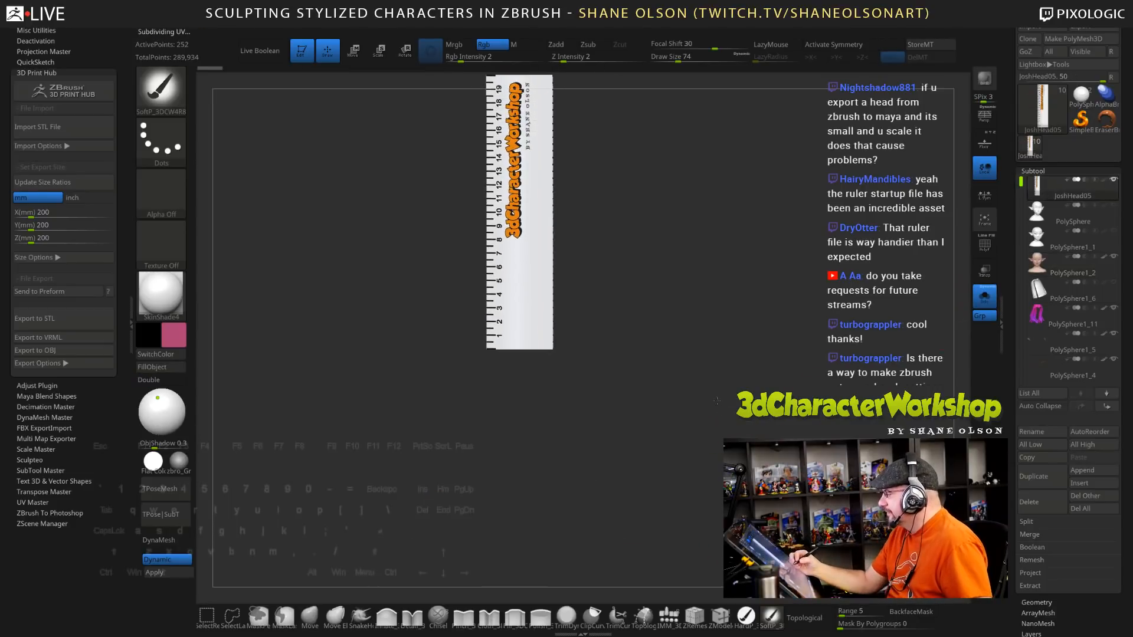
pyautogui.press('shift')
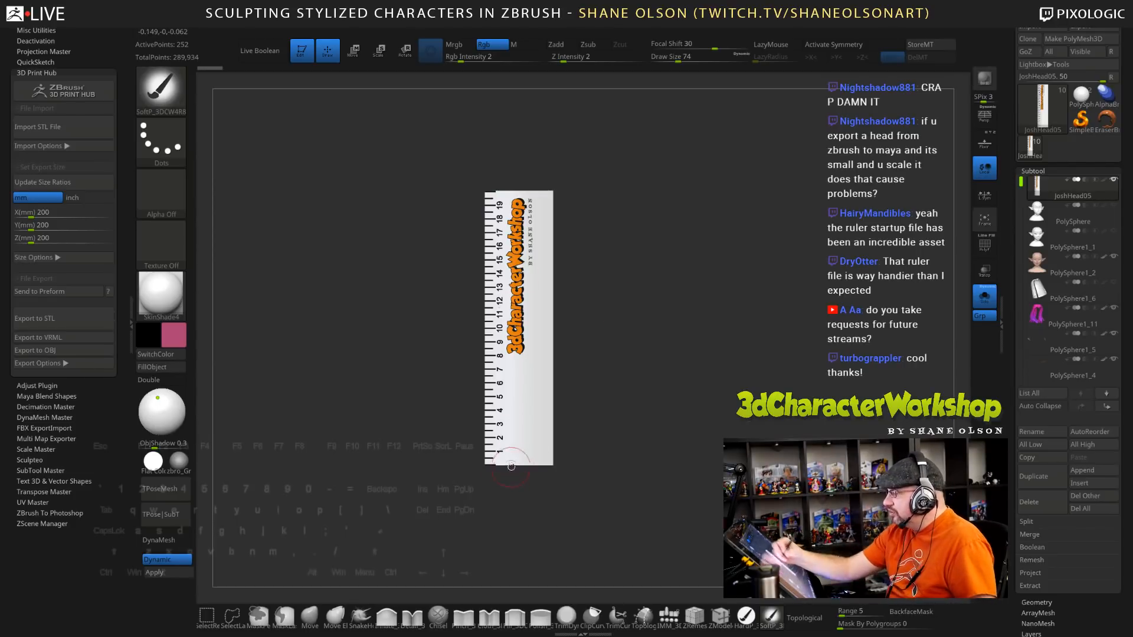
pyautogui.keyDown('alt'); pyautogui.moveTo(663, 376); pyautogui.dragTo(680, 374); pyautogui.keyUp('alt')
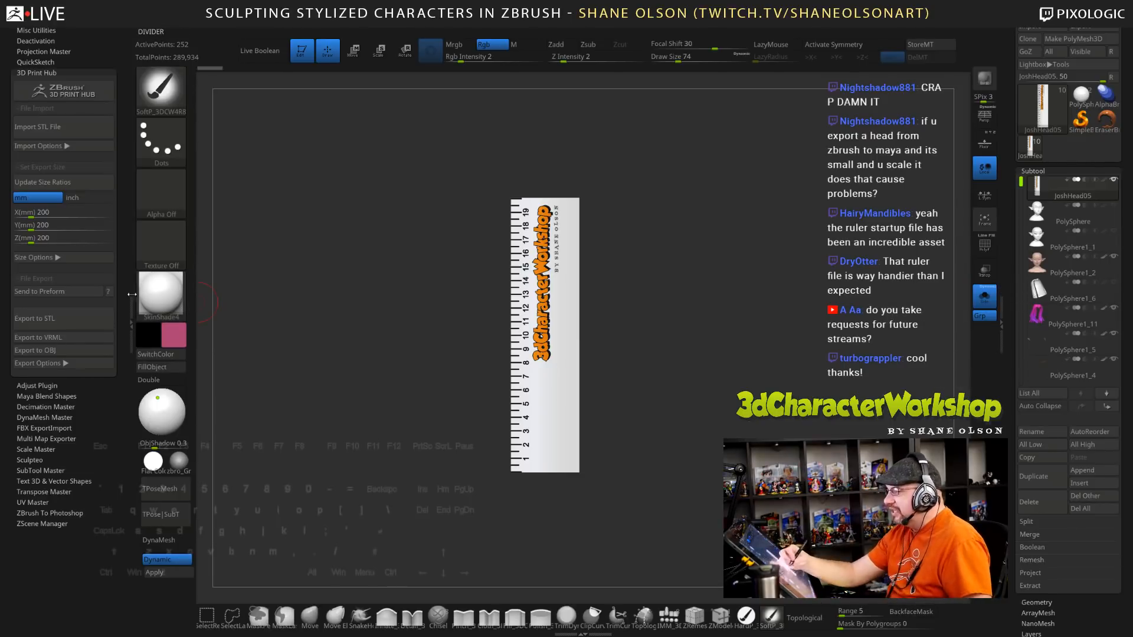
# Close the 3D Print Hub tray and examine the ruler tool's export scale and offset settings
pyautogui.click(132, 298)
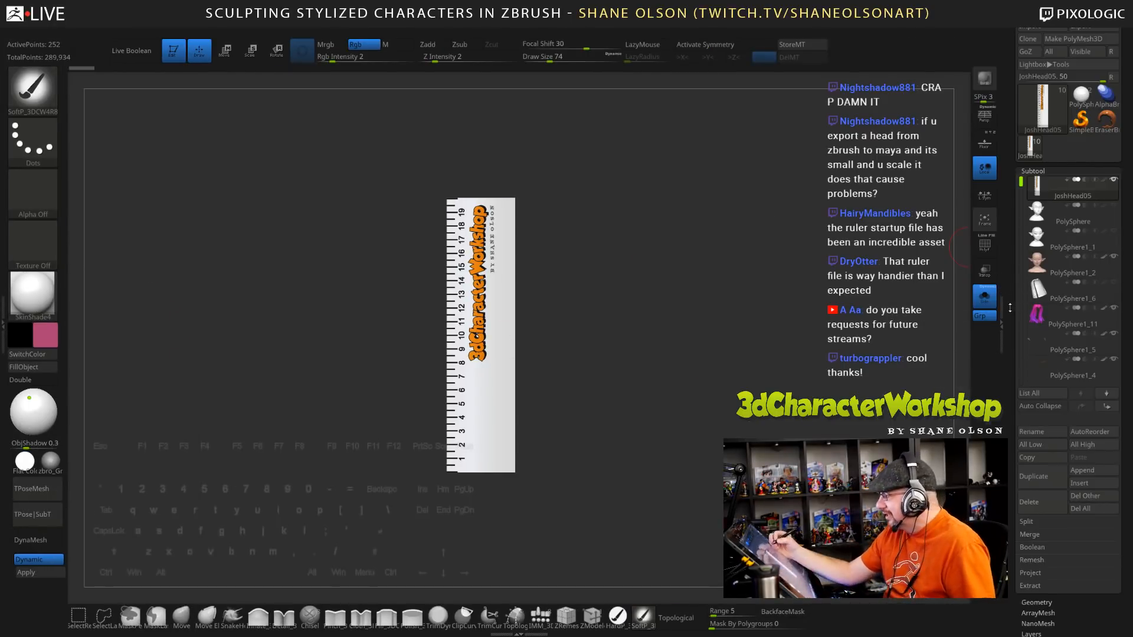
pyautogui.moveTo(1009, 407); pyautogui.dragTo(1005, 47)
pyautogui.click(1032, 497)
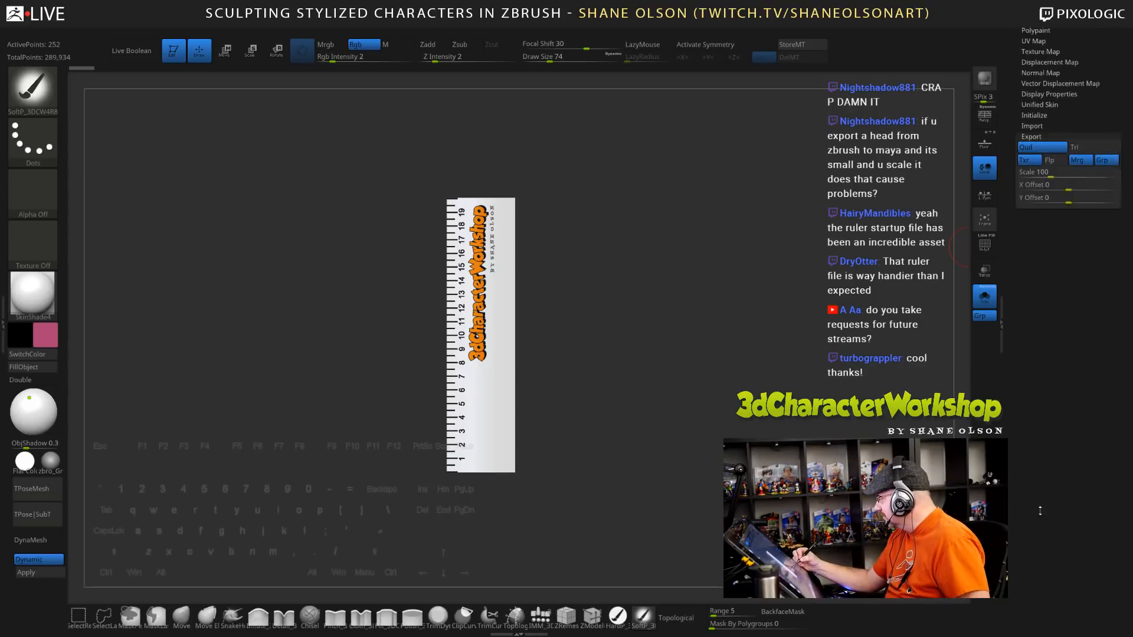
pyautogui.moveTo(1052, 328); pyautogui.dragTo(1052, 316)
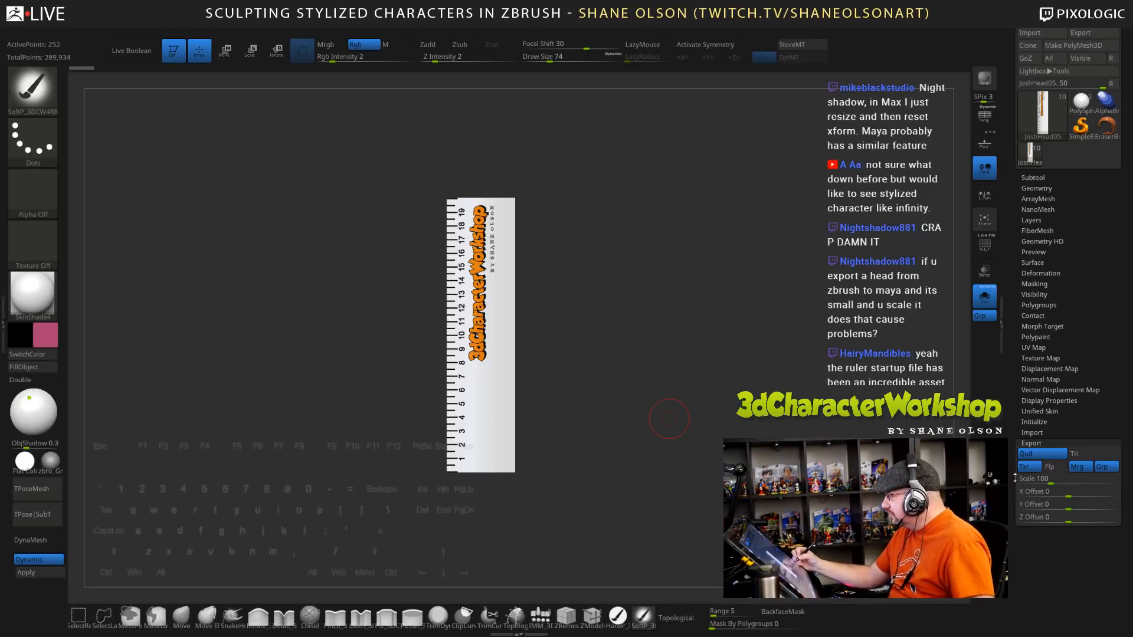
pyautogui.click(1062, 442)
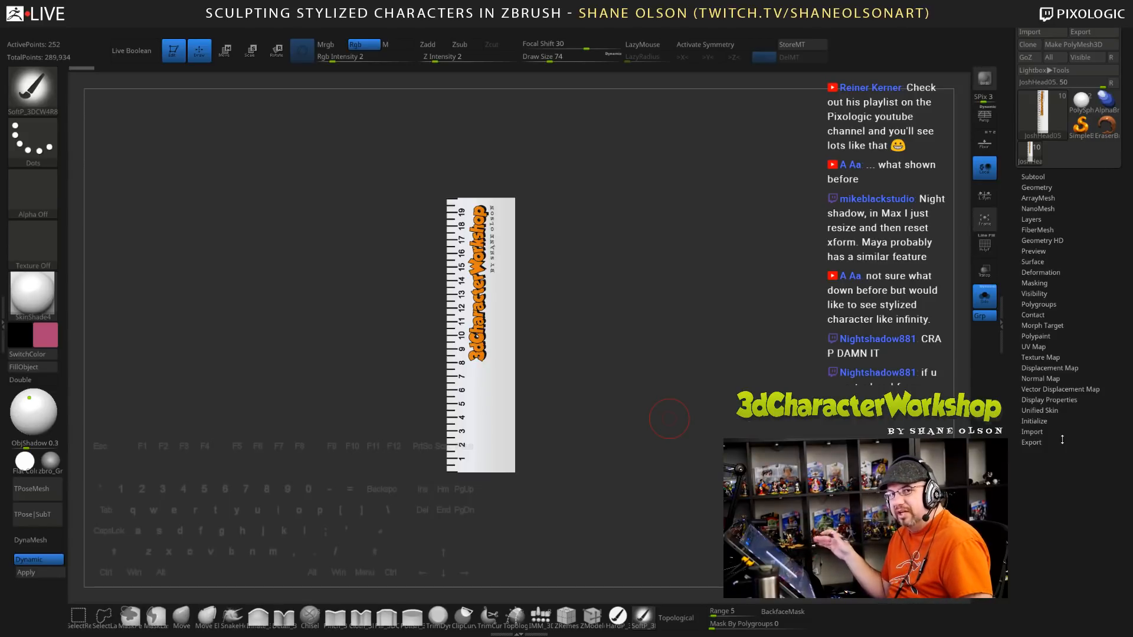
# Redisplay all subtools, return to the PolySphere1_2 head subtool and hide the JoshHead05 ruler
pyautogui.keyDown('alt'); pyautogui.moveTo(579, 337); pyautogui.dragTo(589, 355); pyautogui.keyUp('alt')
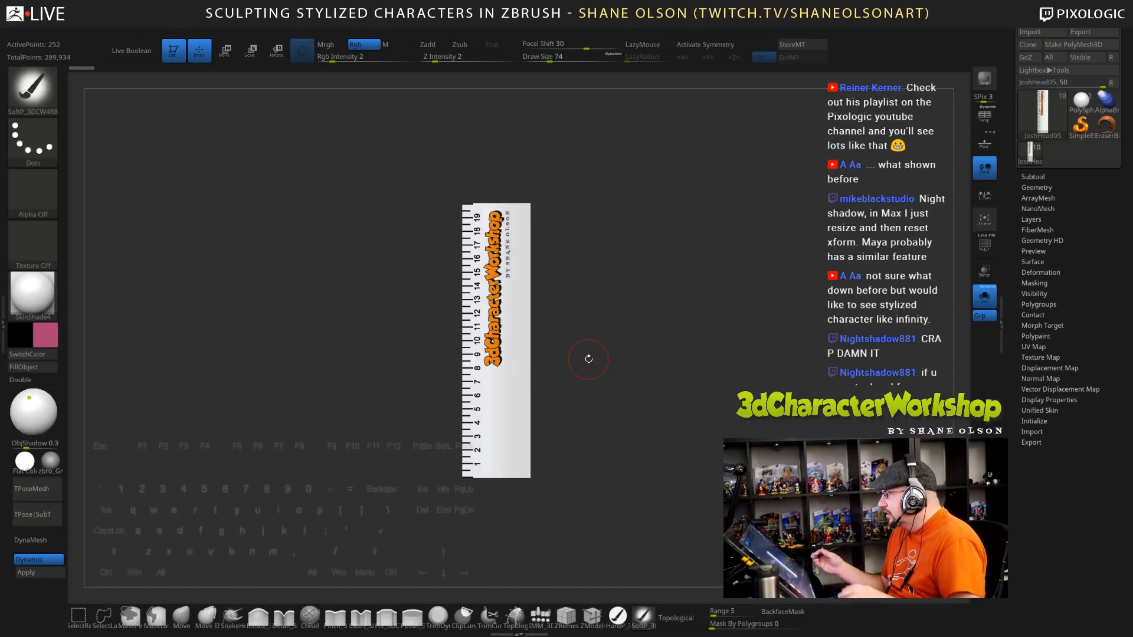
pyautogui.click(1033, 177)
pyautogui.click(986, 299)
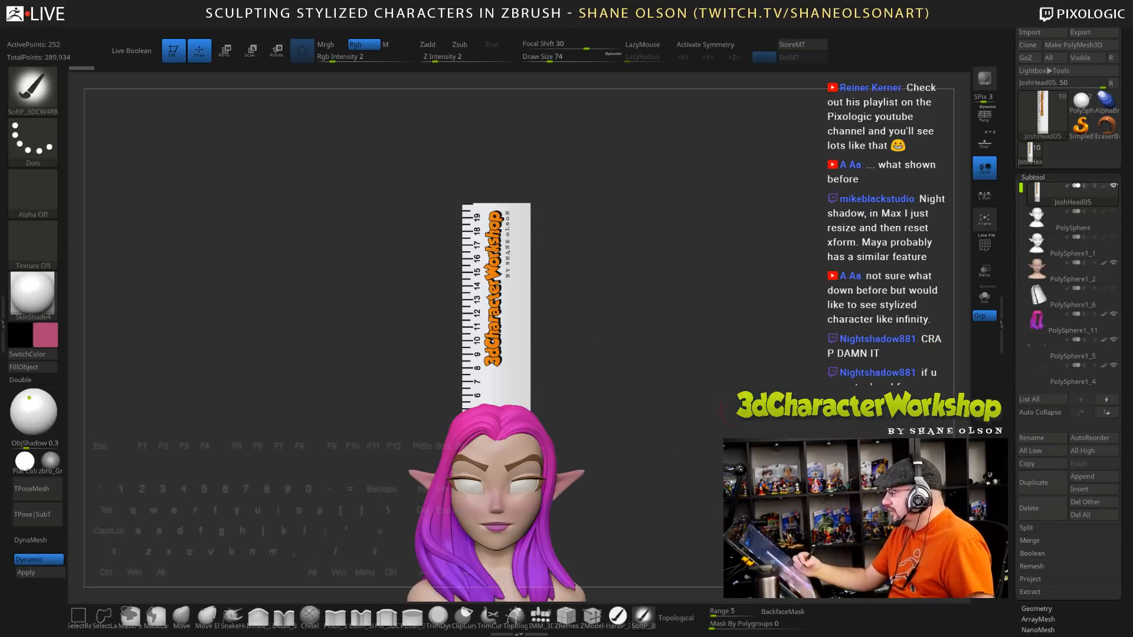
pyautogui.click(1040, 269)
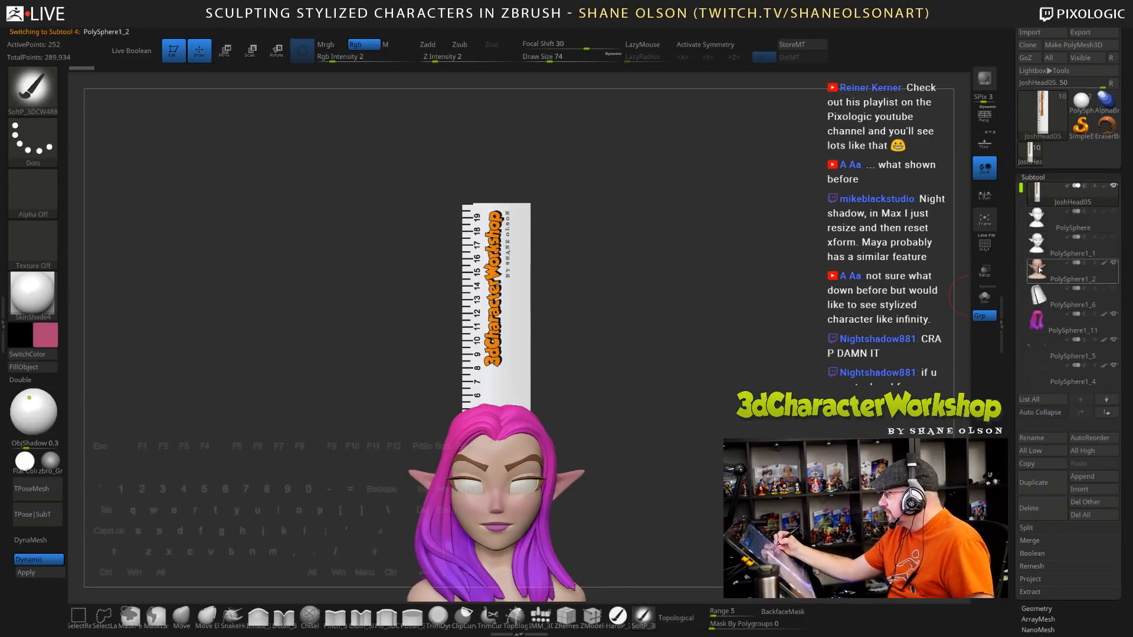
pyautogui.click(1114, 186)
pyautogui.keyDown('alt'); pyautogui.moveTo(713, 444); pyautogui.dragTo(682, 300); pyautogui.keyUp('alt')
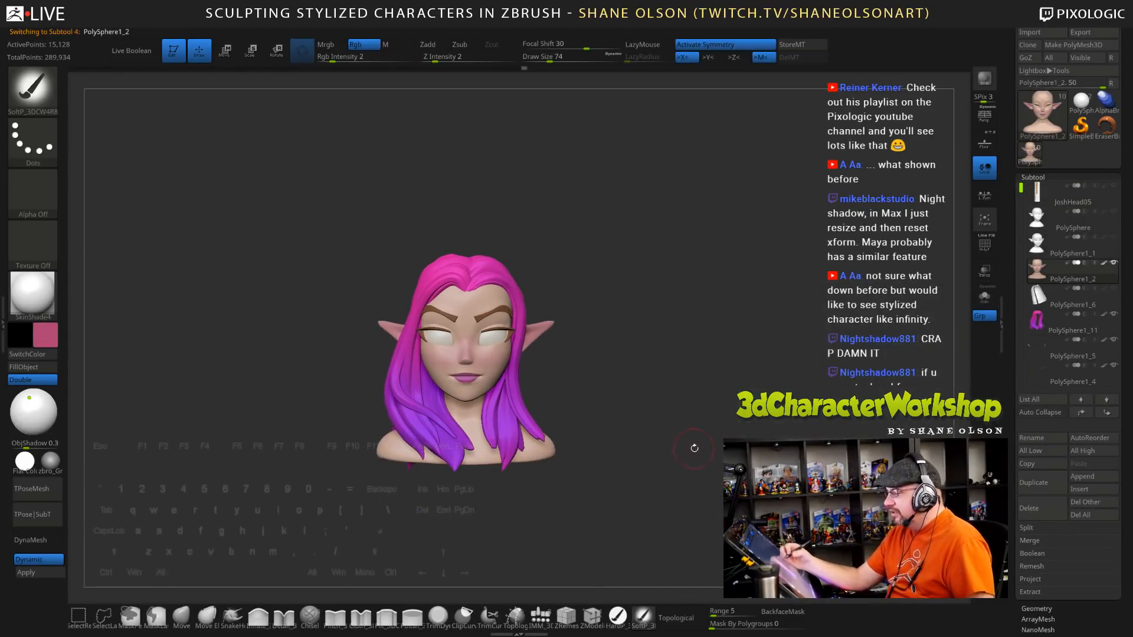
# Examine the painted face, ears and hair from front and three-quarter angles, with the PolySphere1_11 hair subtool selected
pyautogui.moveTo(661, 440); pyautogui.dragTo(682, 455)
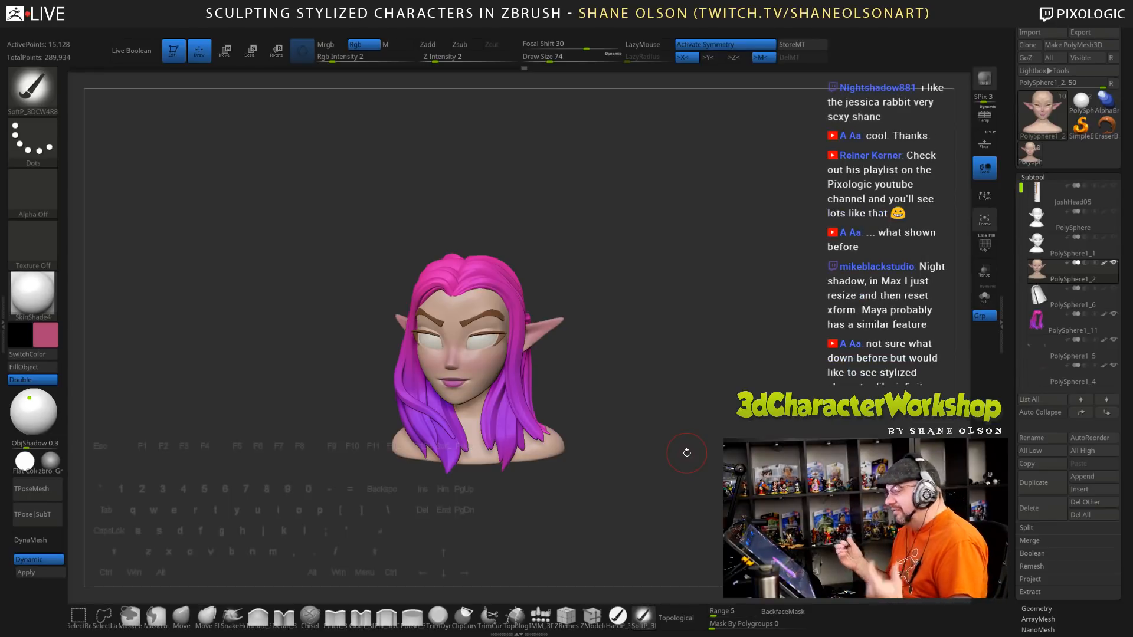
pyautogui.moveTo(680, 427); pyautogui.dragTo(701, 418)
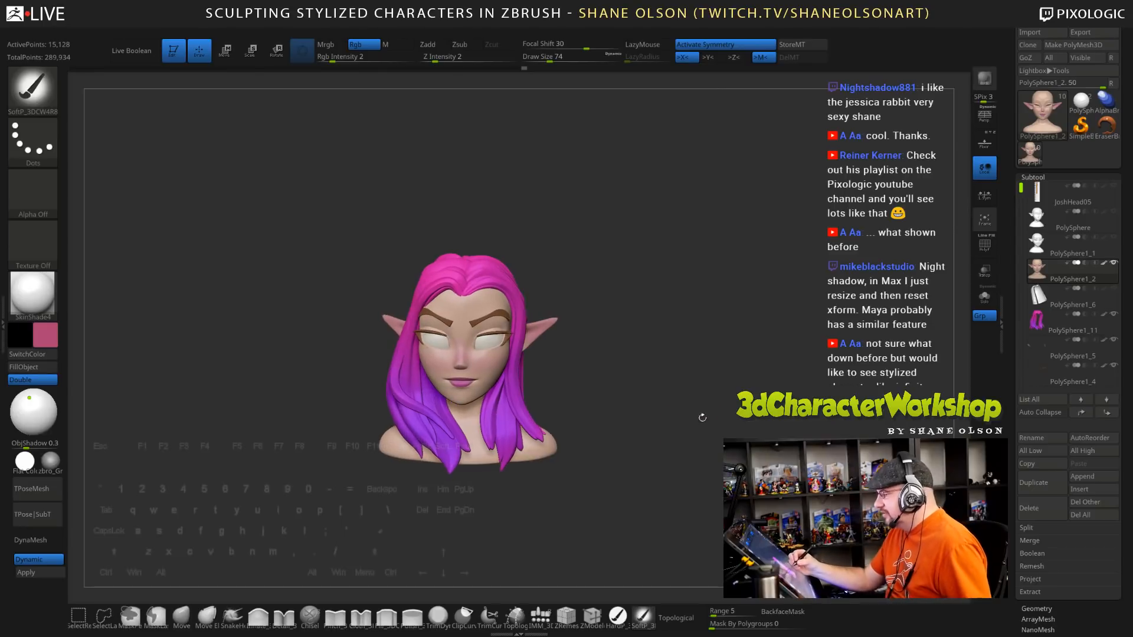
pyautogui.moveTo(693, 357); pyautogui.dragTo(726, 391)
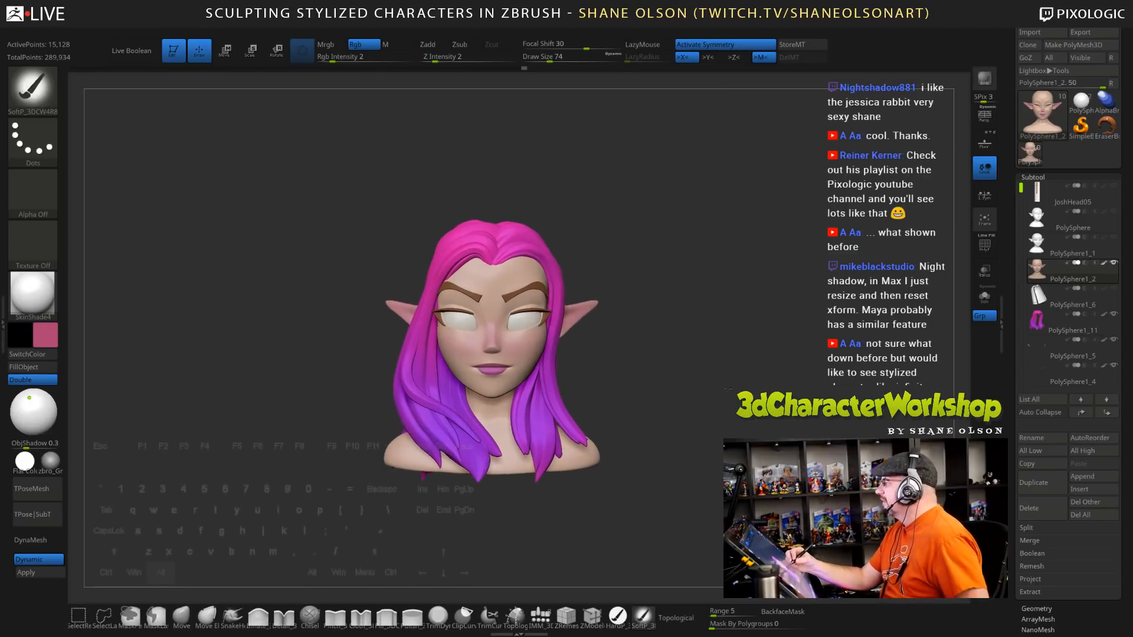
pyautogui.keyDown('alt'); pyautogui.moveTo(710, 436); pyautogui.dragTo(703, 437); pyautogui.keyUp('alt')
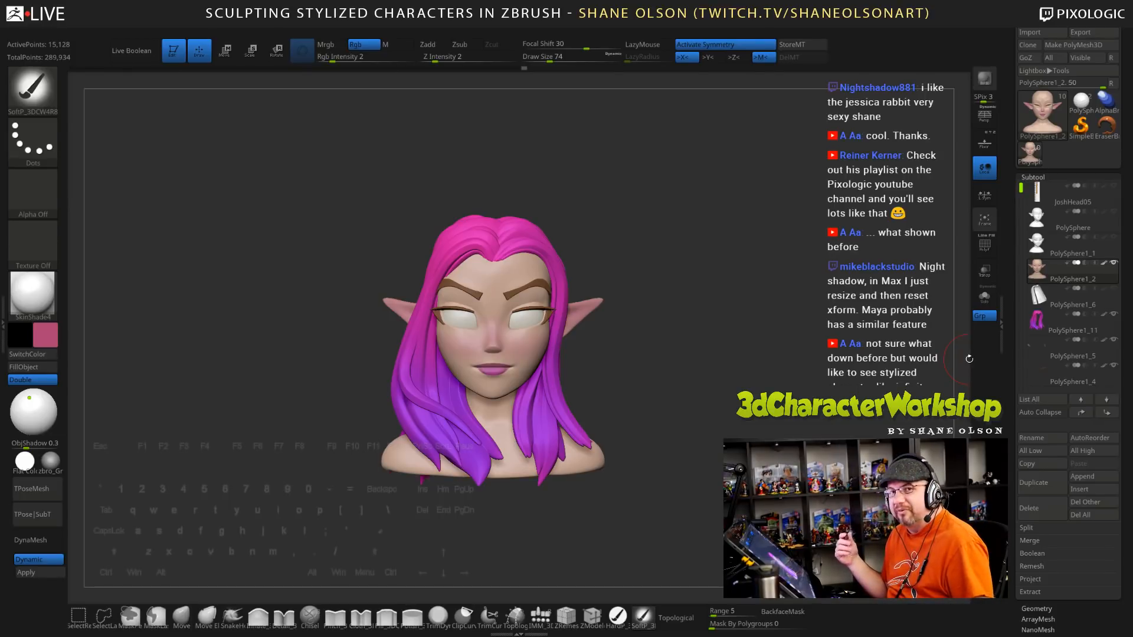
pyautogui.moveTo(680, 417)
pyautogui.mouseDown()
pyautogui.moveTo(698, 394)
pyautogui.moveTo(690, 358)
pyautogui.moveTo(715, 417)
pyautogui.moveTo(709, 399)
pyautogui.moveTo(710, 457)
pyautogui.mouseUp()
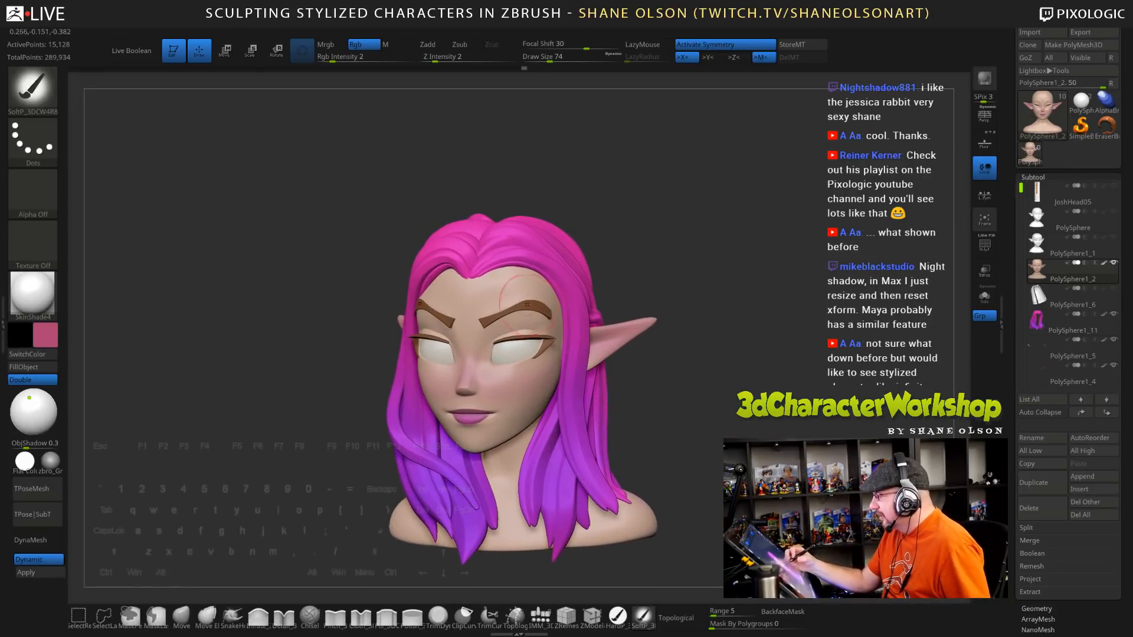
pyautogui.moveTo(685, 378); pyautogui.dragTo(741, 381)
pyautogui.click(1042, 326)
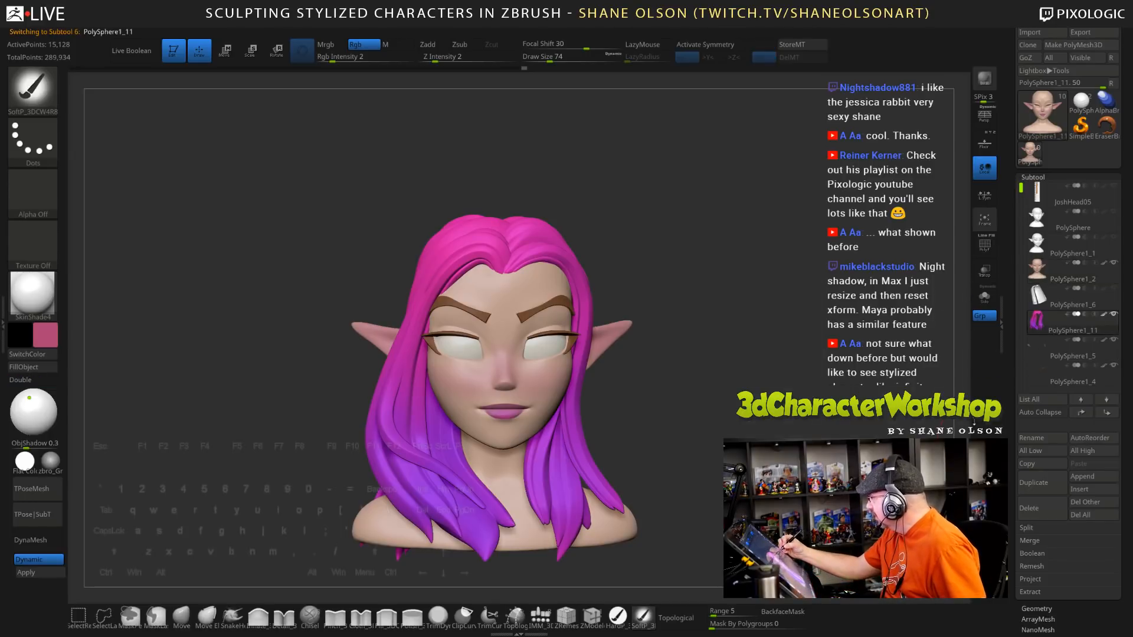
pyautogui.moveTo(718, 446); pyautogui.dragTo(741, 448)
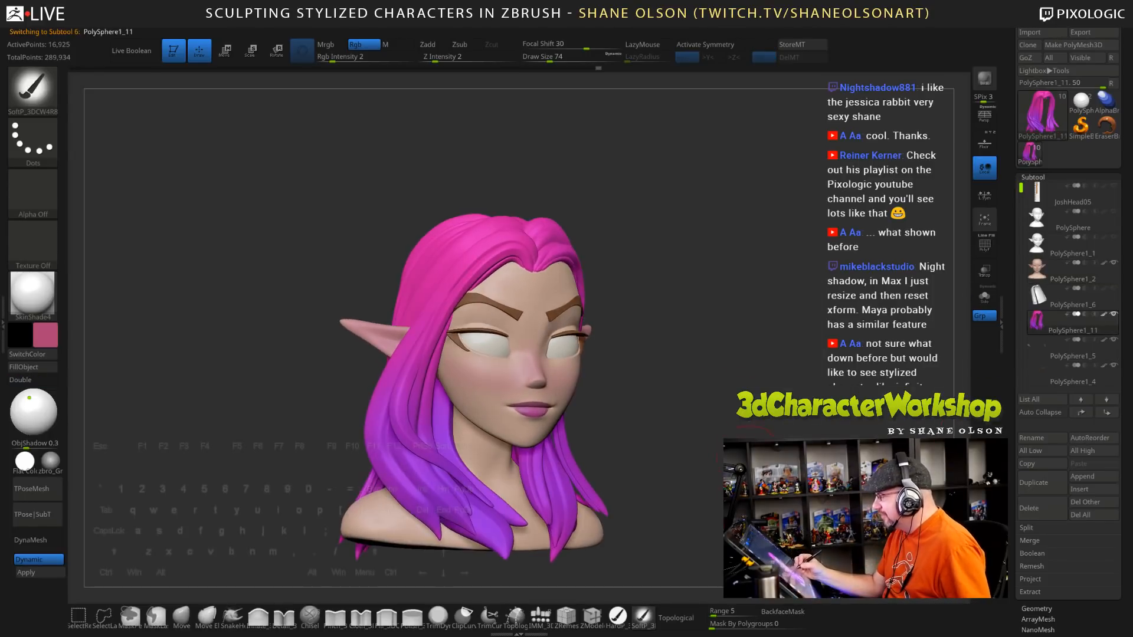
pyautogui.moveTo(723, 399); pyautogui.dragTo(540, 377)
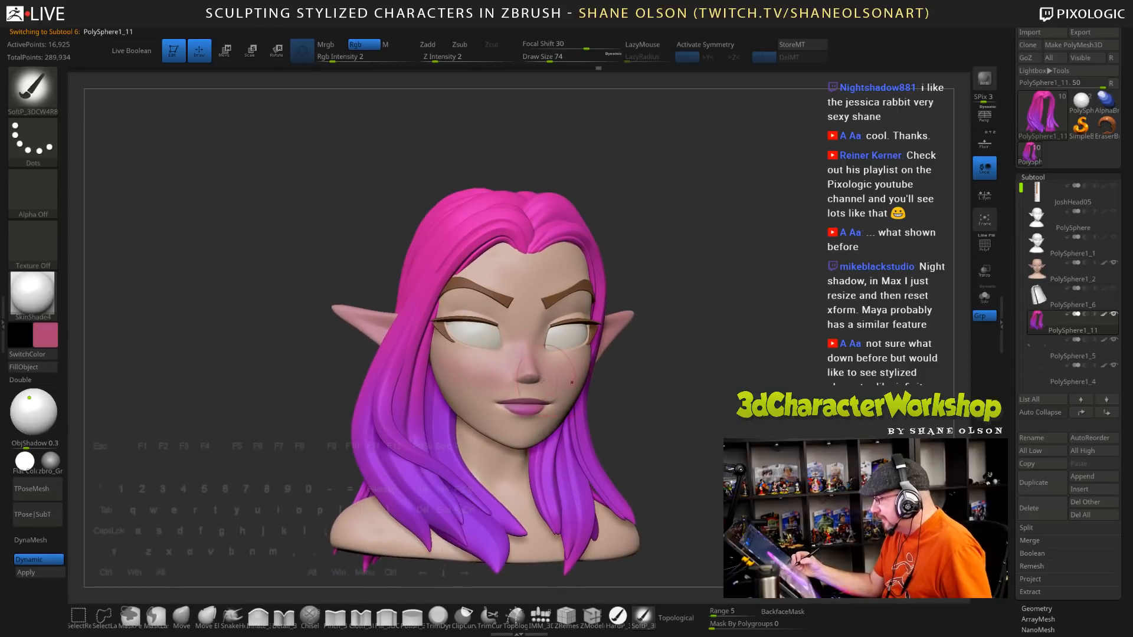
# Make the PolySphere1_2 head the active subtool and set the paint brush's draw size to 102
pyautogui.keyDown('alt'); pyautogui.click(540, 378); pyautogui.keyUp('alt')
pyautogui.moveTo(696, 410); pyautogui.dragTo(518, 429)
pyautogui.press(']')
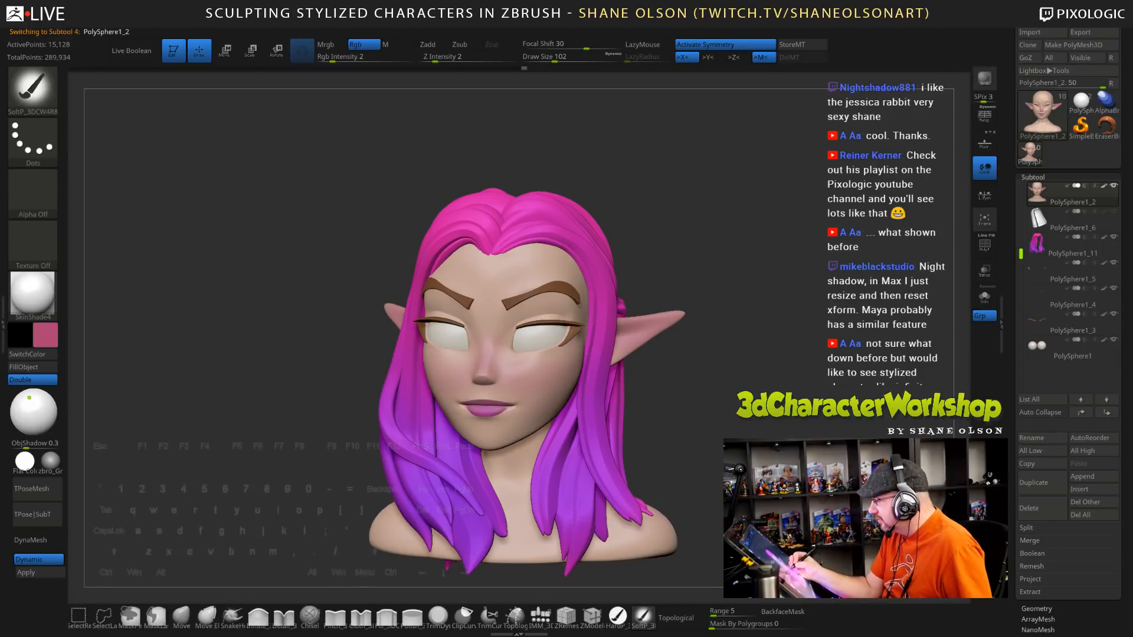
pyautogui.moveTo(677, 402); pyautogui.dragTo(670, 382)
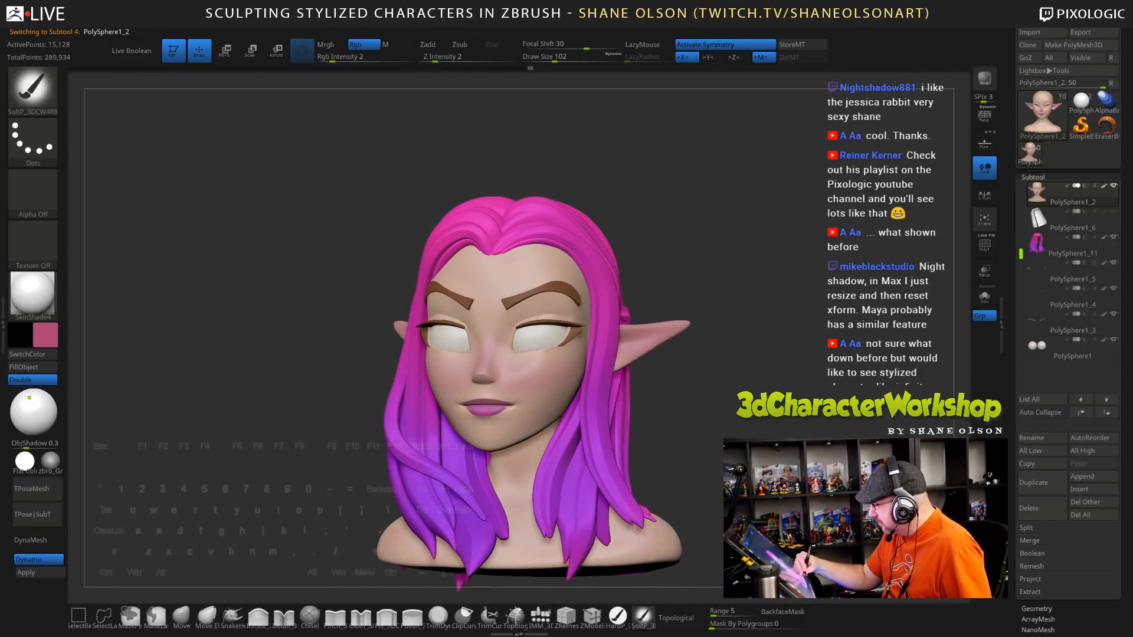
# Tint the shoulders softly with the current pink, and sample the light skin tone from the PolySphere1_2 subtool as the paint color
pyautogui.moveTo(753, 484); pyautogui.dragTo(694, 526)
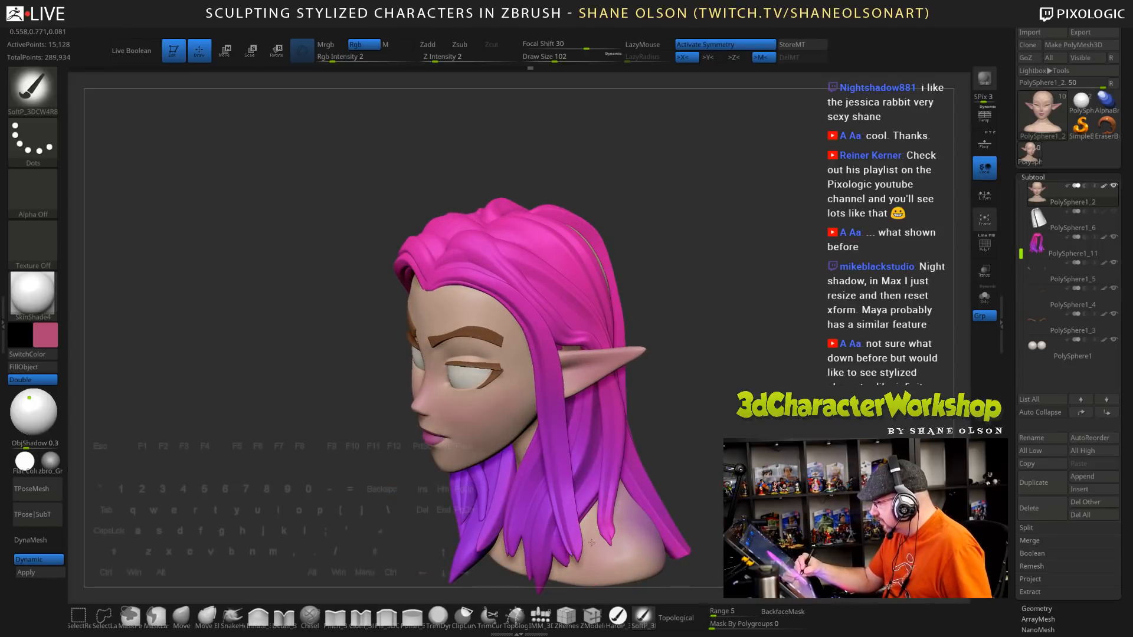
pyautogui.moveTo(747, 481)
pyautogui.mouseDown()
pyautogui.moveTo(652, 534)
pyautogui.moveTo(669, 523)
pyautogui.mouseUp()
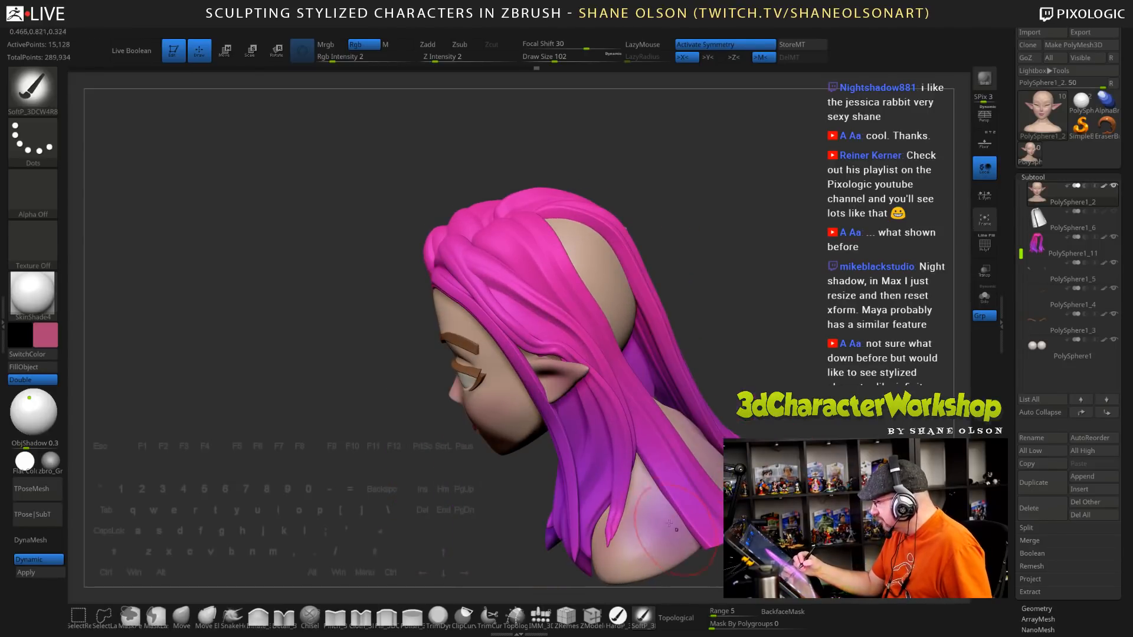
pyautogui.moveTo(749, 472); pyautogui.dragTo(664, 467)
pyautogui.press('c')
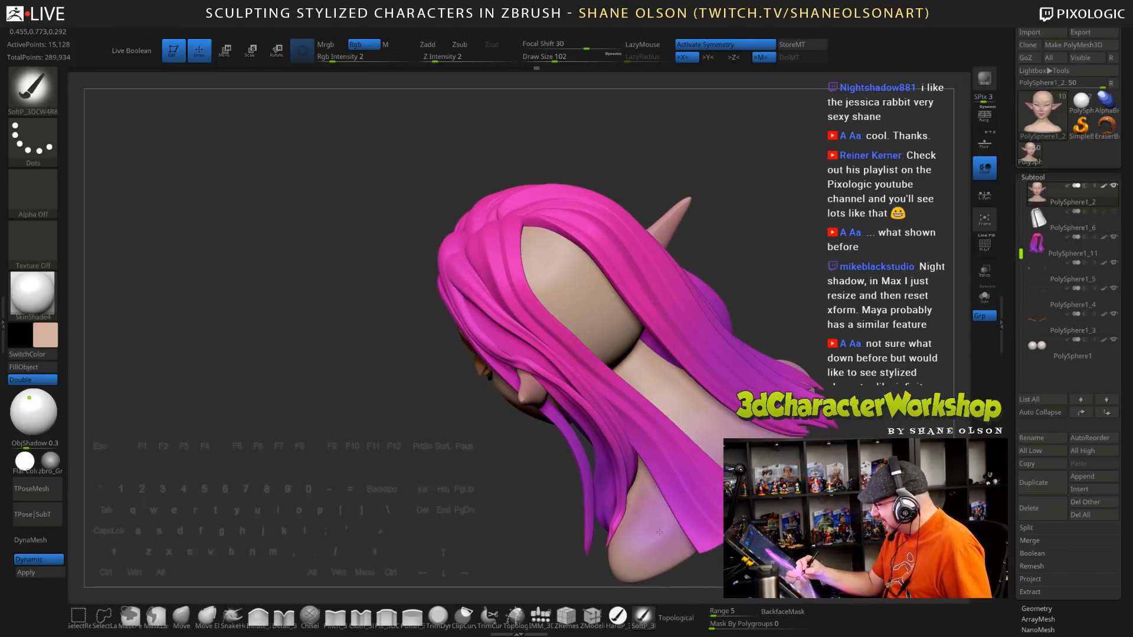
pyautogui.moveTo(413, 413)
pyautogui.mouseDown()
pyautogui.moveTo(531, 378)
pyautogui.moveTo(666, 407)
pyautogui.mouseUp()
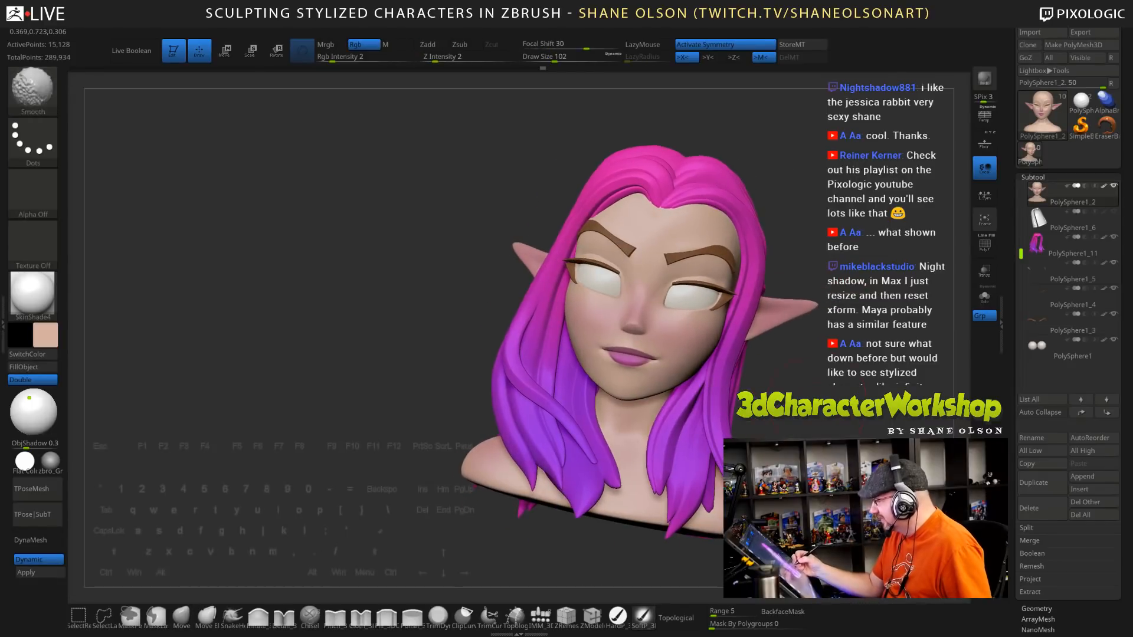
pyautogui.moveTo(818, 352)
pyautogui.keyDown('alt'); pyautogui.mouseDown()
pyautogui.moveTo(770, 401)
pyautogui.moveTo(764, 354)
pyautogui.mouseUp(); pyautogui.keyUp('alt')
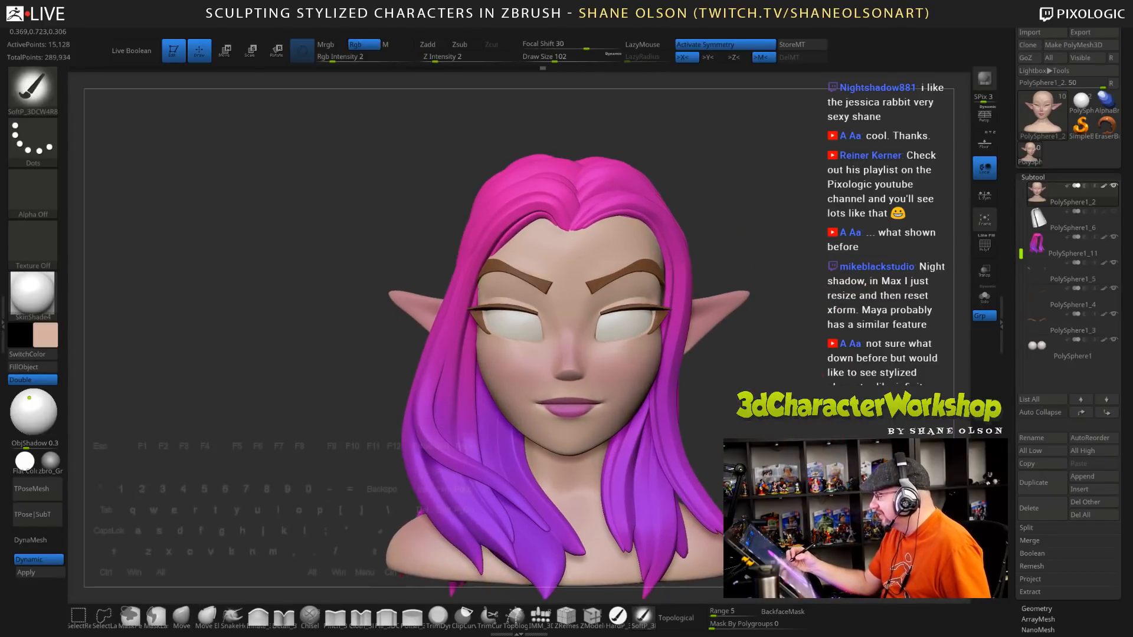
pyautogui.keyDown('alt'); pyautogui.moveTo(823, 375); pyautogui.dragTo(814, 364); pyautogui.keyUp('alt')
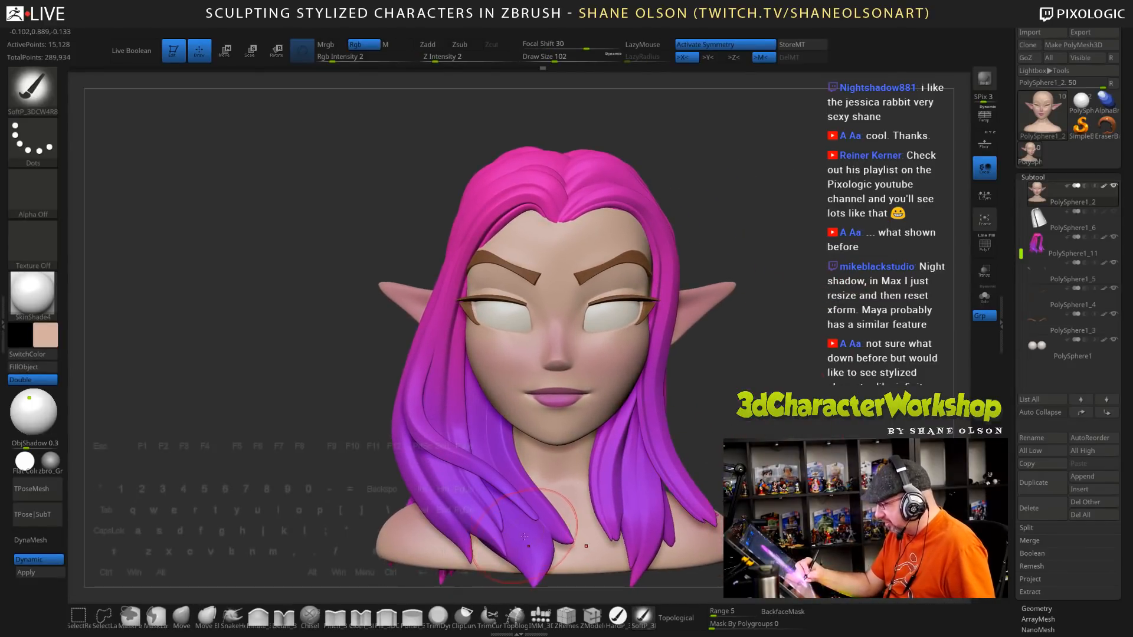
# Sample the purple from the lower hair strands and darken it to a deep, muted purple for the eyeshadow
pyautogui.press('c')
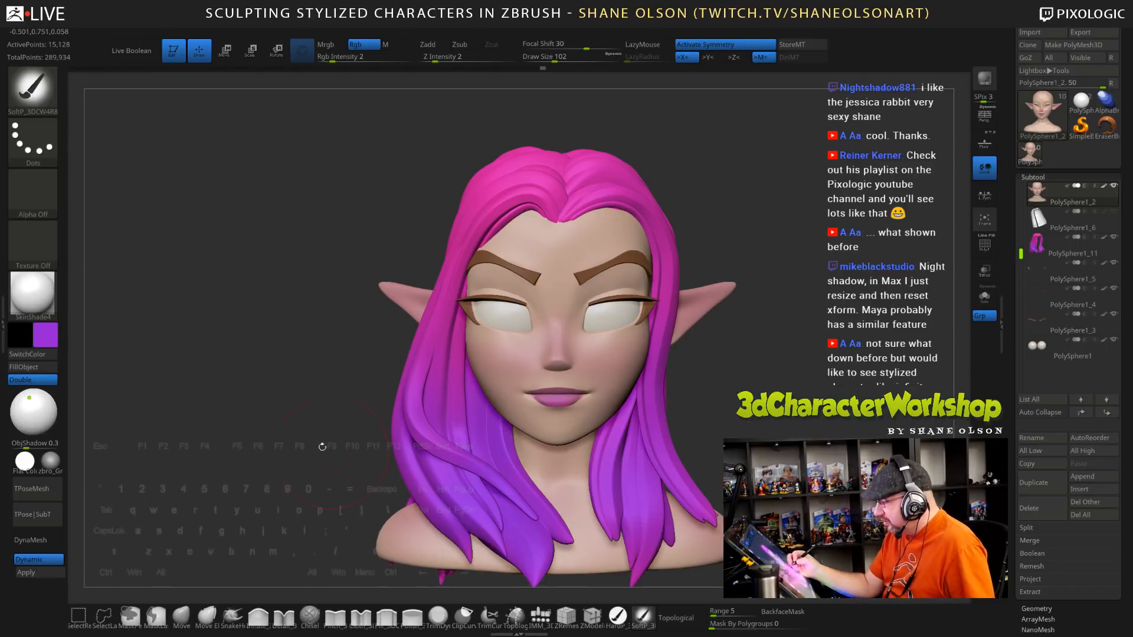
pyautogui.click(45, 335)
pyautogui.click(127, 357)
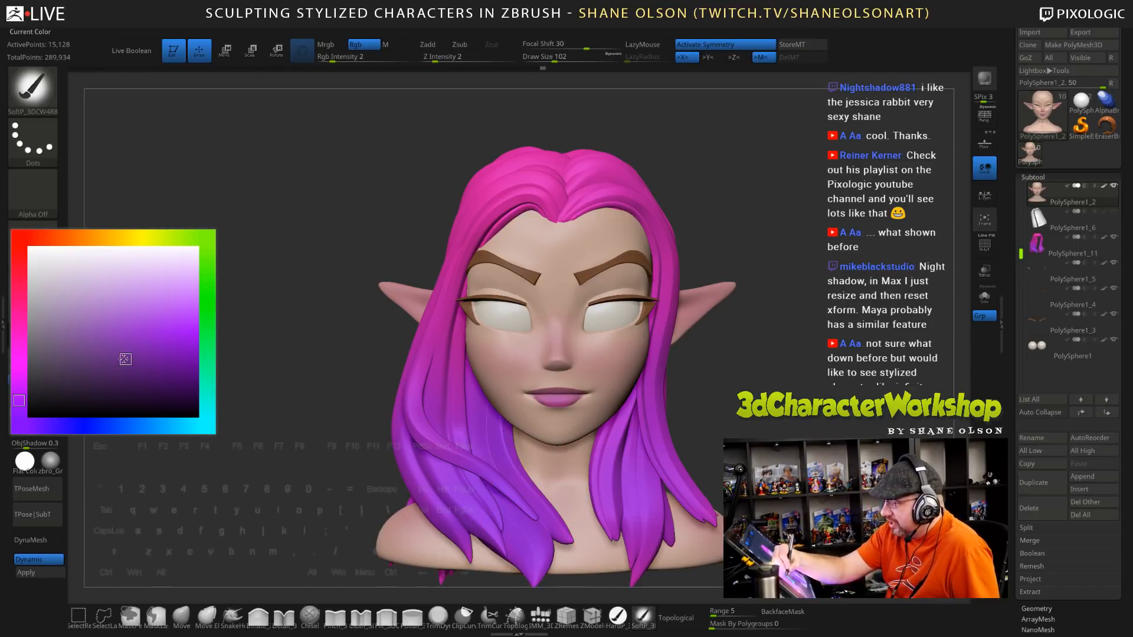
# Set the draw size to 72 and brush a first faint layer of dark purple over the upper eyelids
pyautogui.moveTo(783, 386); pyautogui.dragTo(466, 385)
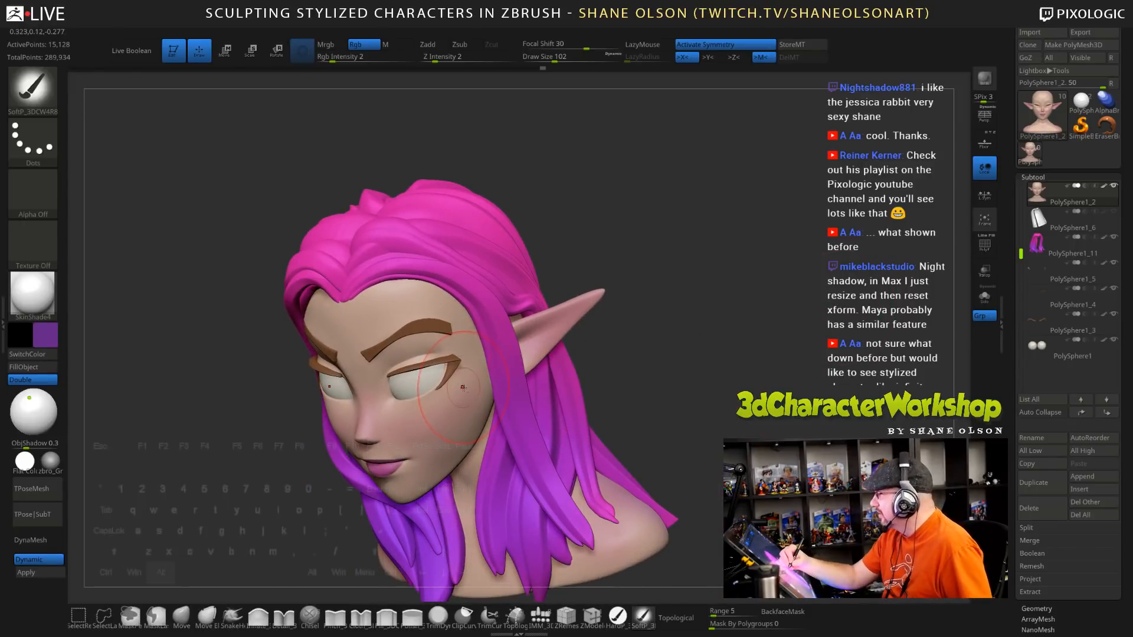
pyautogui.moveTo(758, 437)
pyautogui.mouseDown()
pyautogui.moveTo(751, 373)
pyautogui.moveTo(729, 360)
pyautogui.moveTo(724, 313)
pyautogui.moveTo(725, 339)
pyautogui.moveTo(779, 262)
pyautogui.moveTo(751, 194)
pyautogui.mouseUp()
pyautogui.press('s')
pyautogui.moveTo(549, 194); pyautogui.dragTo(546, 244)
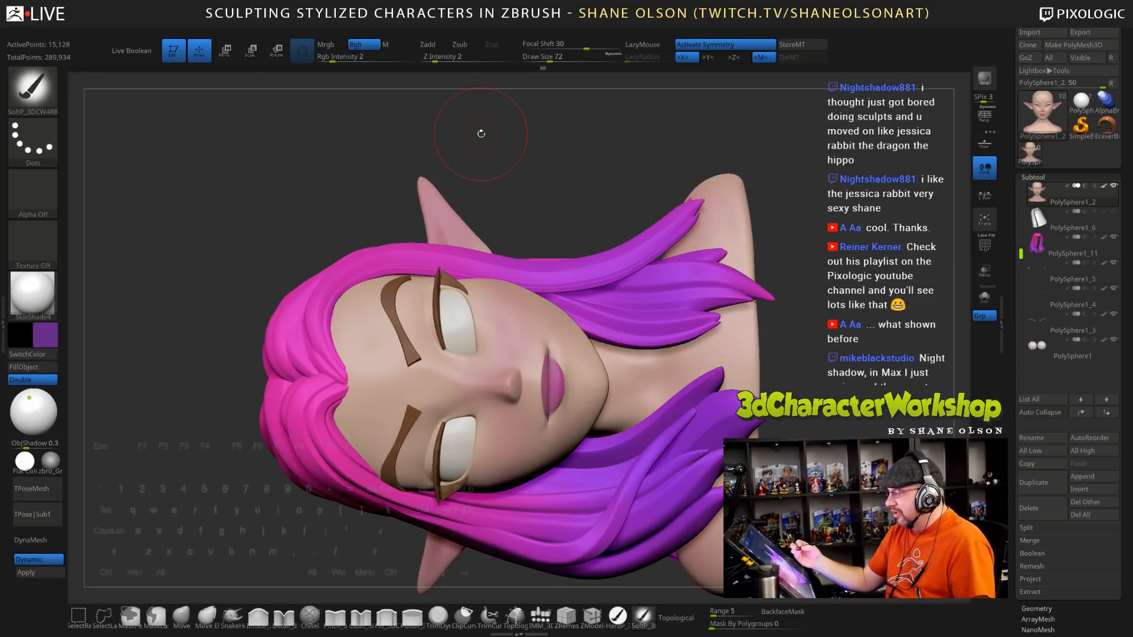
pyautogui.moveTo(481, 133)
pyautogui.mouseDown()
pyautogui.moveTo(868, 229)
pyautogui.moveTo(872, 130)
pyautogui.mouseUp()
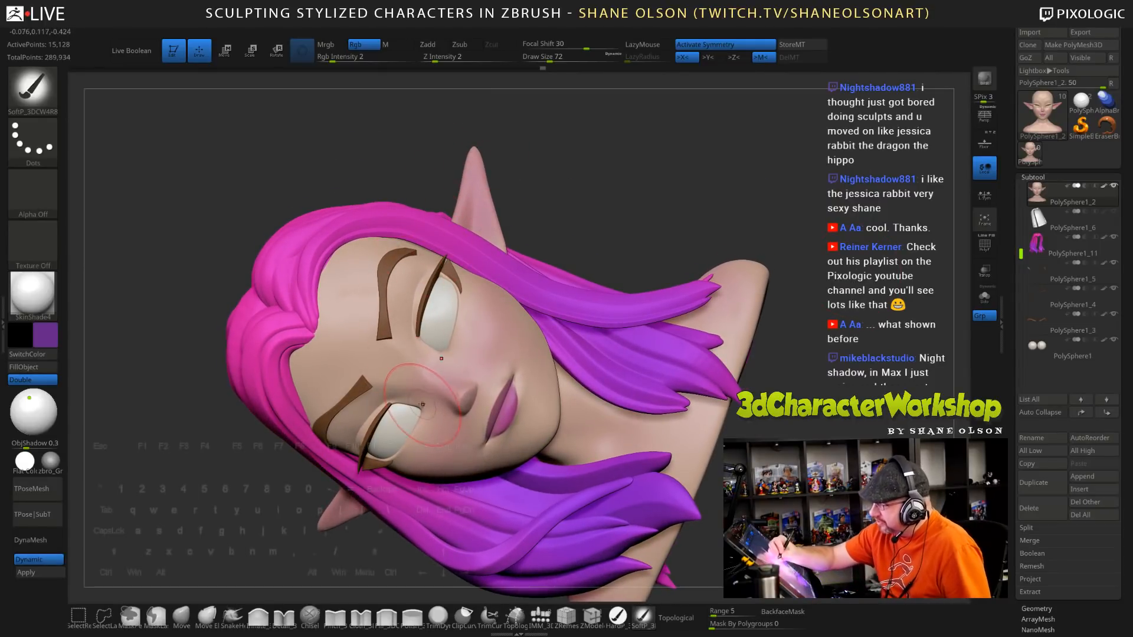
pyautogui.moveTo(874, 245); pyautogui.dragTo(844, 212)
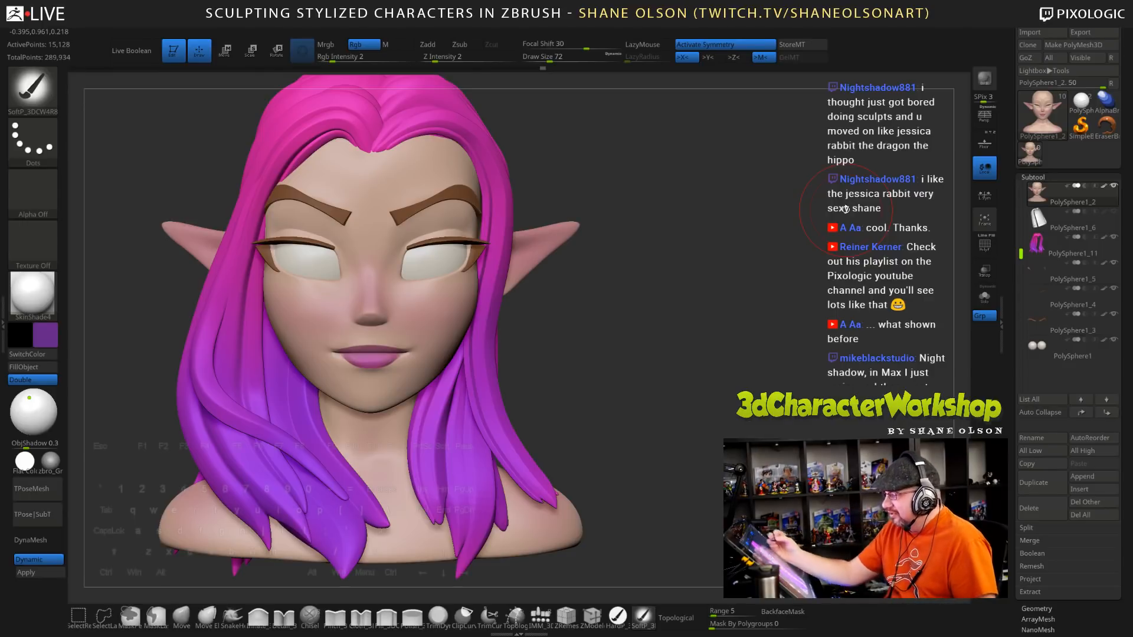
pyautogui.moveTo(707, 362); pyautogui.dragTo(650, 170)
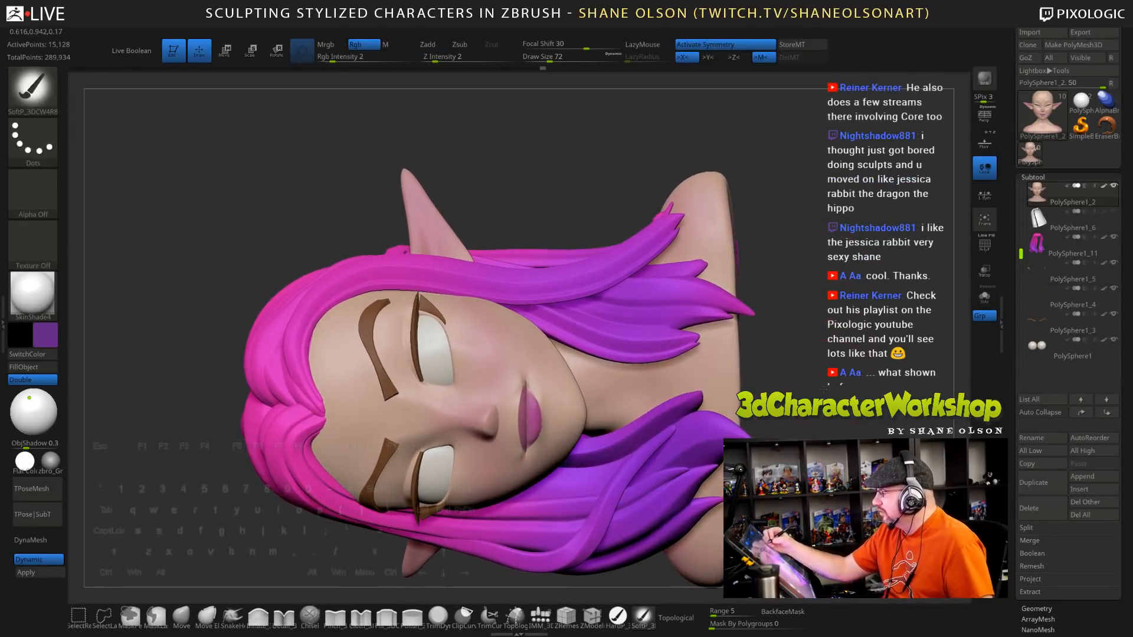
pyautogui.moveTo(824, 304); pyautogui.dragTo(790, 181)
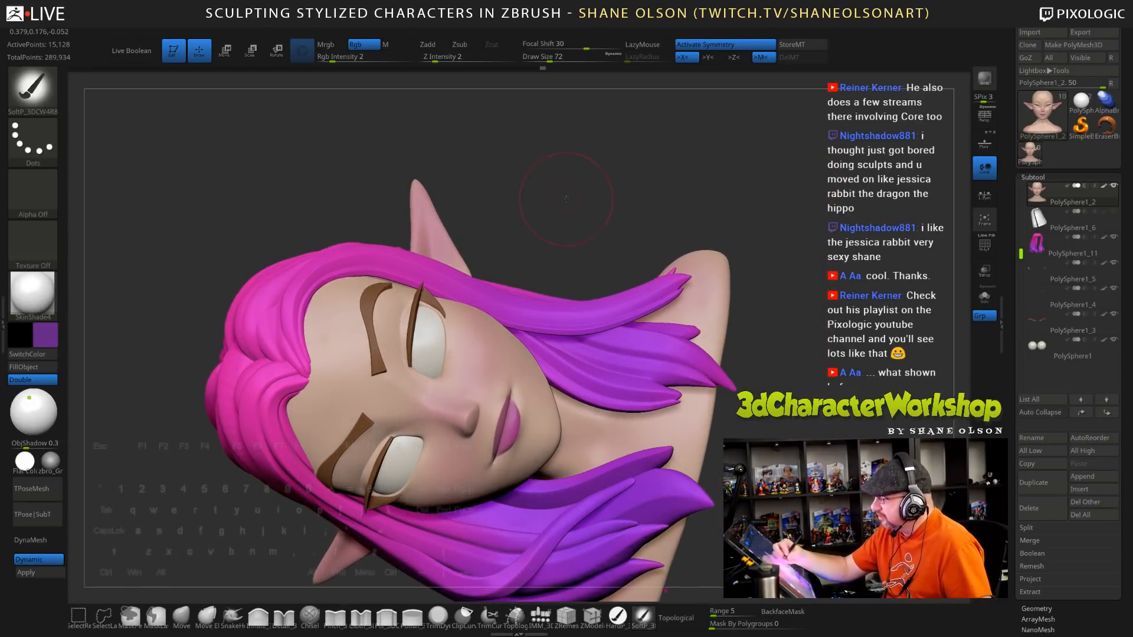
pyautogui.moveTo(563, 196)
pyautogui.mouseDown()
pyautogui.moveTo(449, 283)
pyautogui.moveTo(396, 356)
pyautogui.mouseUp()
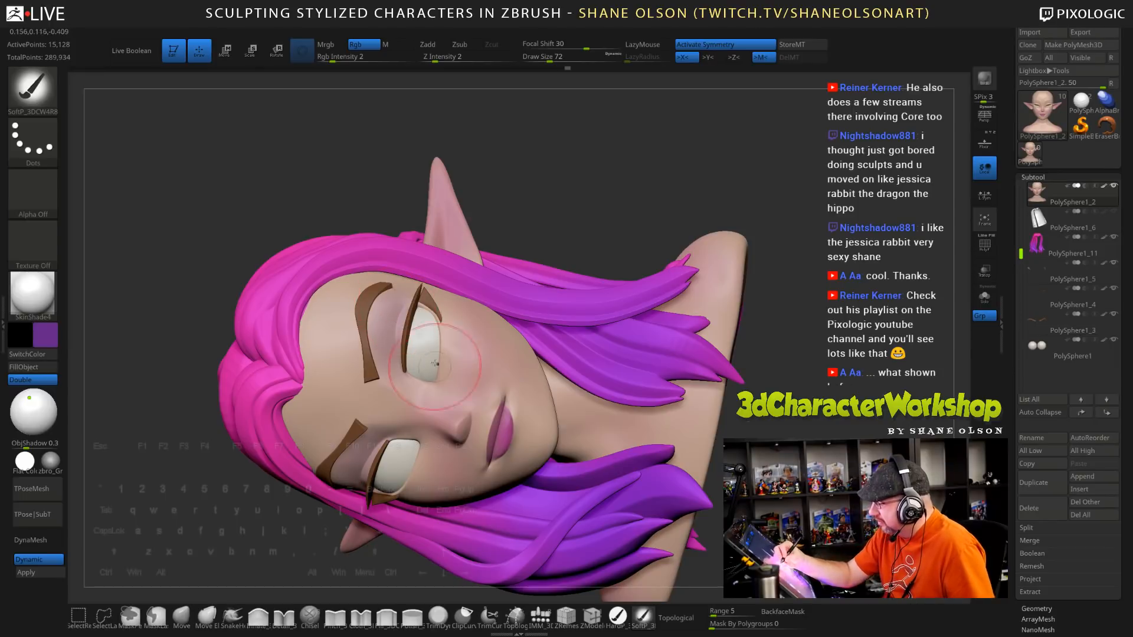
# Set the draw size to 32 and paint purple eyeshadow between the eyebrows and the upper lash lines
pyautogui.press('s')
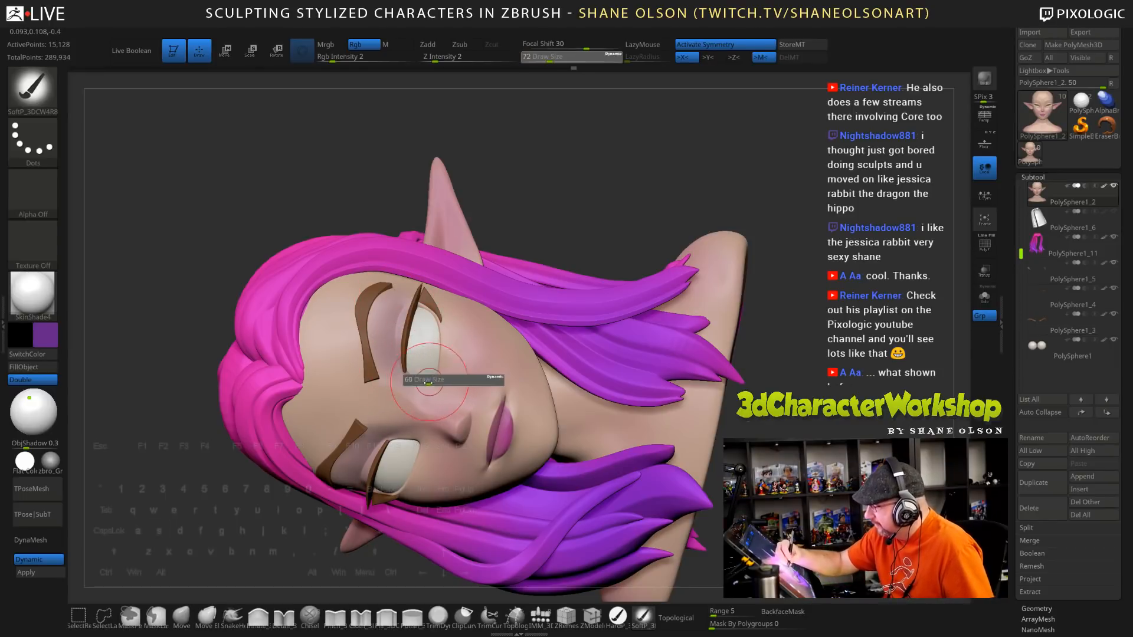
pyautogui.moveTo(431, 382); pyautogui.dragTo(422, 382)
pyautogui.moveTo(411, 380); pyautogui.dragTo(406, 377)
pyautogui.moveTo(393, 312); pyautogui.dragTo(379, 304)
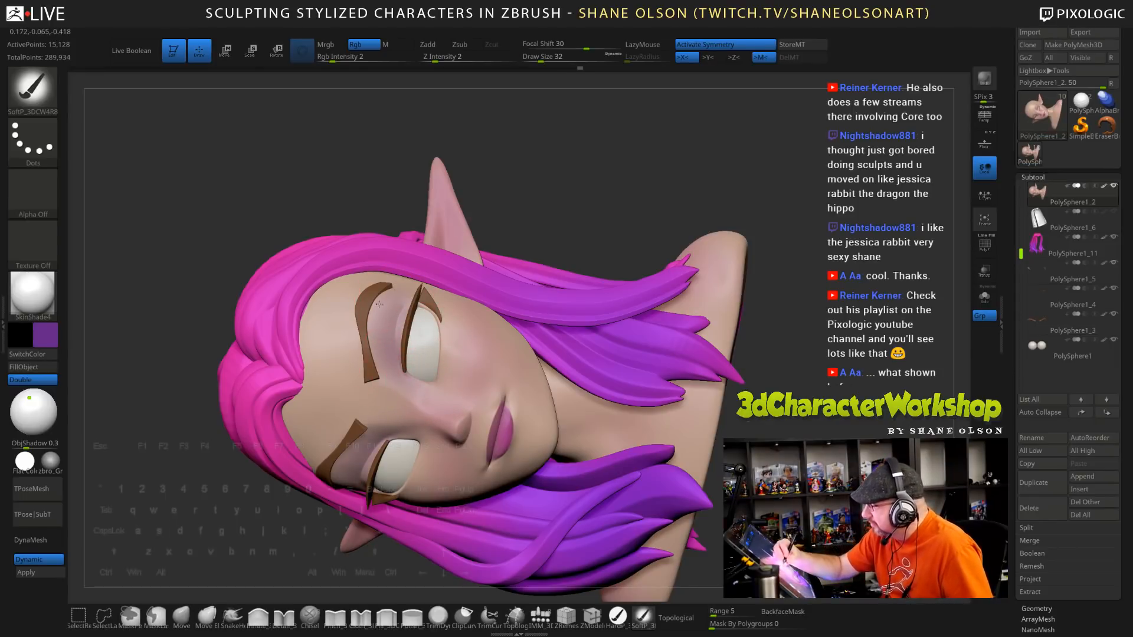
pyautogui.moveTo(377, 310); pyautogui.dragTo(406, 311, button='right')
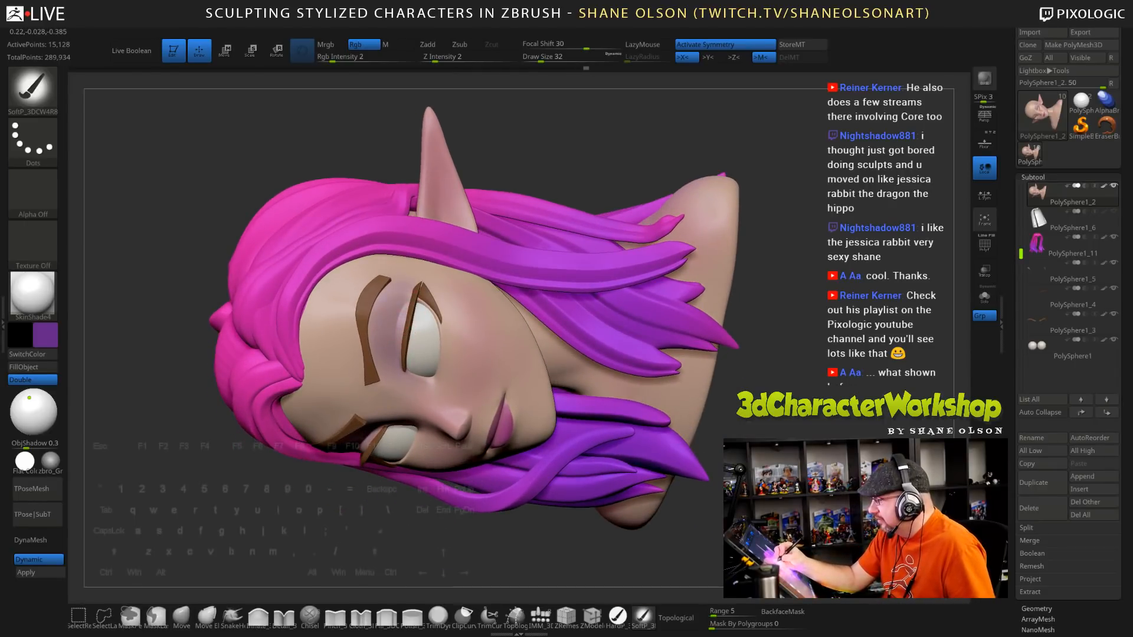
pyautogui.moveTo(405, 312); pyautogui.dragTo(399, 354)
pyautogui.moveTo(399, 354)
pyautogui.mouseDown(button='right')
pyautogui.moveTo(399, 410)
pyautogui.moveTo(399, 362)
pyautogui.mouseUp(button='right')
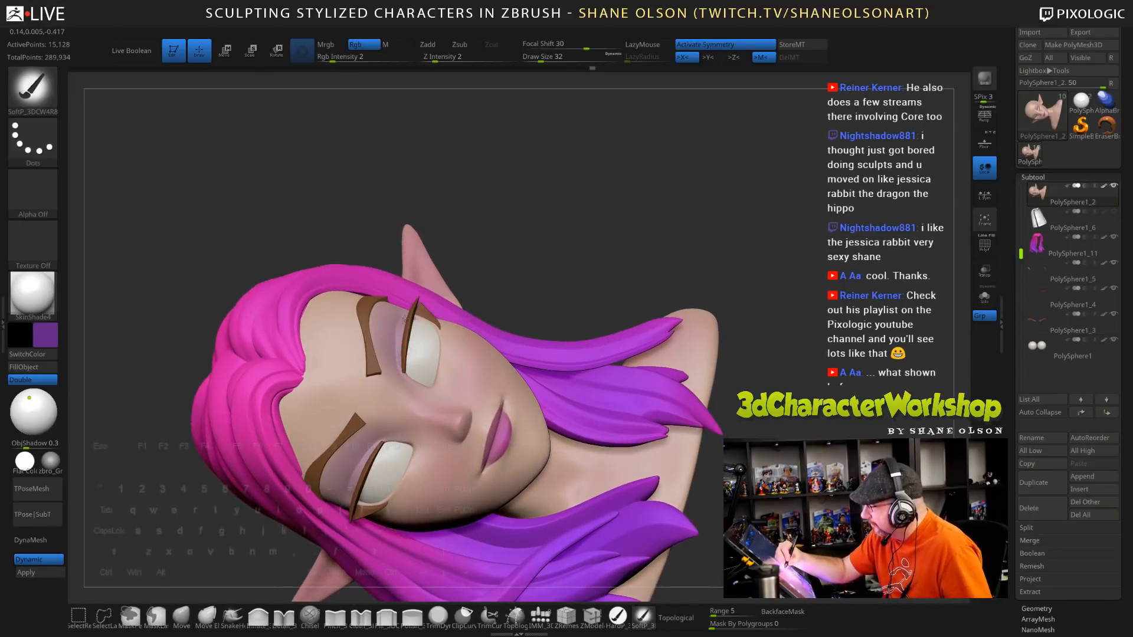
pyautogui.moveTo(389, 330); pyautogui.dragTo(391, 329)
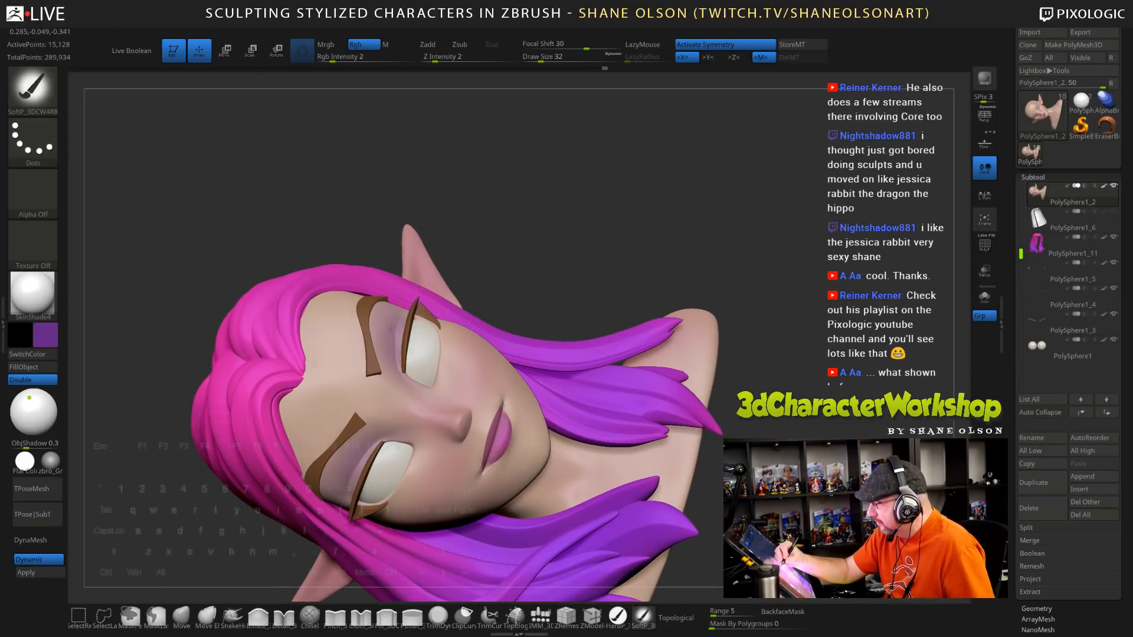
# Deepen the purple eyeshadow along the upper lash lines and toward the outer eye corners
pyautogui.keyDown('alt'); pyautogui.moveTo(405, 331); pyautogui.dragTo(393, 388, button='right'); pyautogui.keyUp('alt')
pyautogui.moveTo(392, 387); pyautogui.dragTo(382, 367)
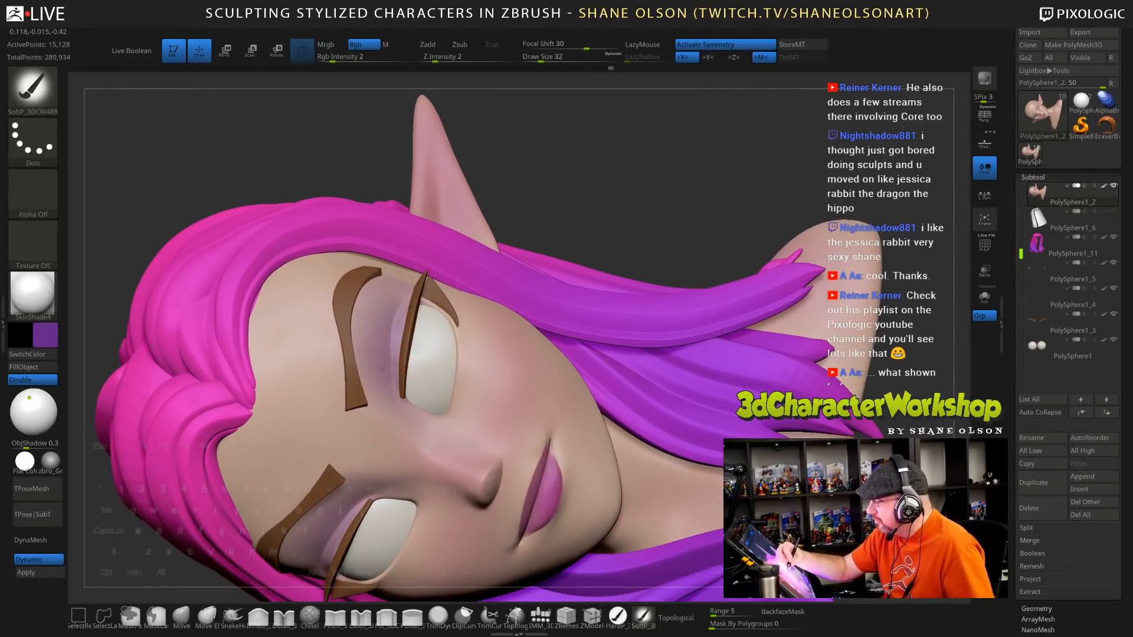
pyautogui.moveTo(403, 292); pyautogui.dragTo(385, 329, button='right')
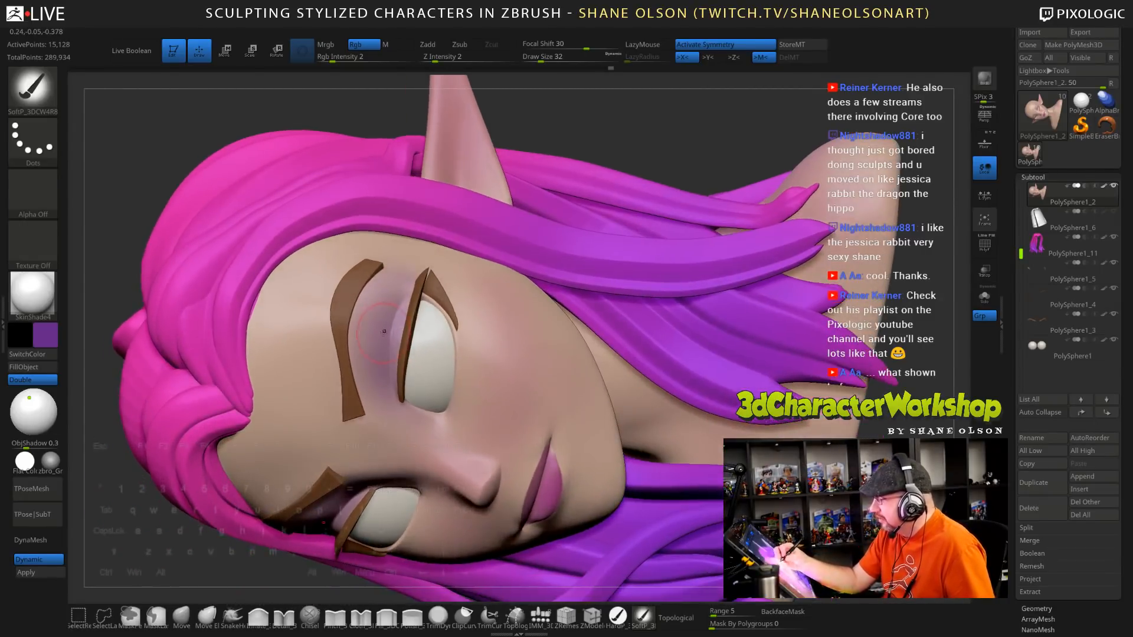
pyautogui.moveTo(399, 298)
pyautogui.mouseDown()
pyautogui.moveTo(410, 277)
pyautogui.moveTo(396, 298)
pyautogui.mouseUp()
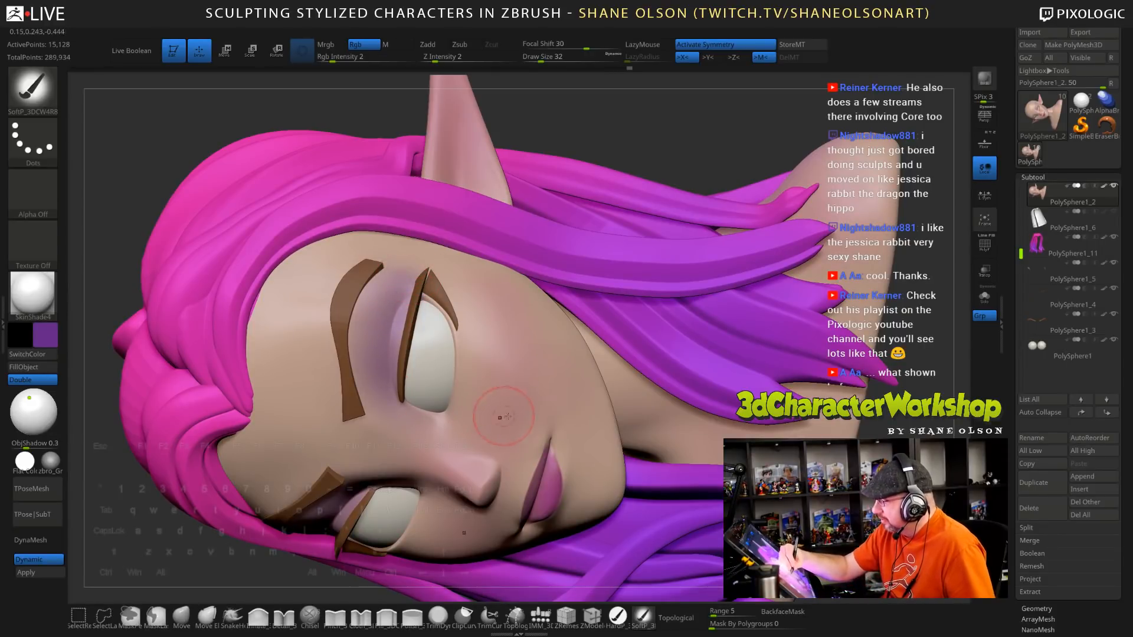
pyautogui.moveTo(482, 408); pyautogui.dragTo(514, 377, button='right')
pyautogui.moveTo(514, 377); pyautogui.dragTo(515, 354)
pyautogui.keyDown('ctrl'); pyautogui.moveTo(520, 351); pyautogui.dragTo(563, 277, button='right'); pyautogui.keyUp('ctrl')
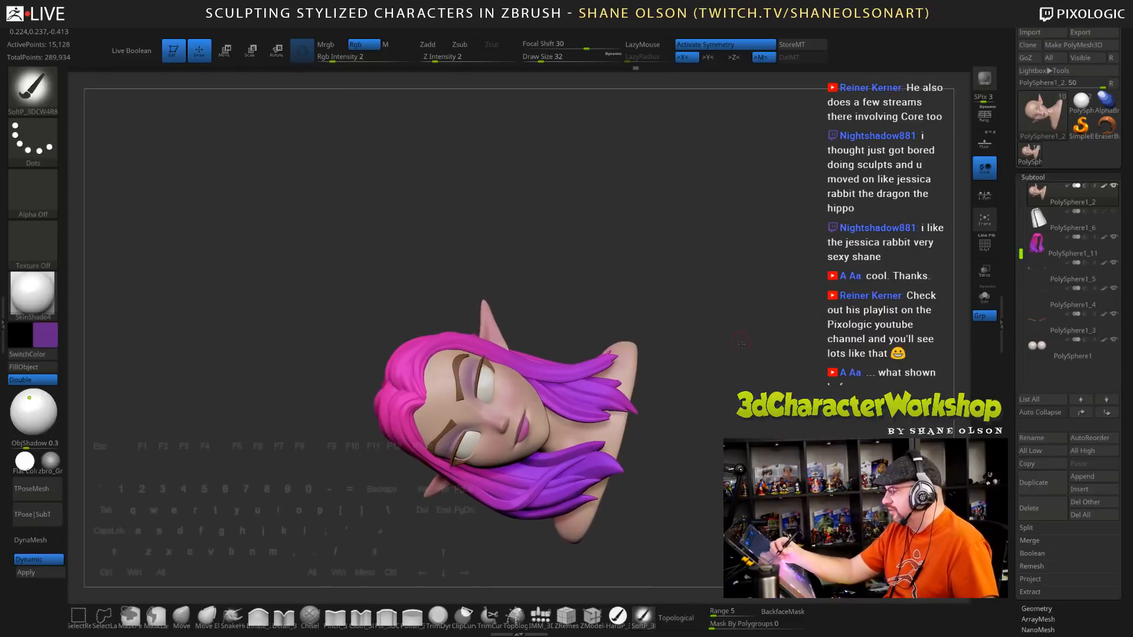
pyautogui.moveTo(717, 307)
pyautogui.mouseDown(button='right')
pyautogui.moveTo(747, 320)
pyautogui.moveTo(758, 349)
pyautogui.moveTo(752, 301)
pyautogui.moveTo(732, 354)
pyautogui.moveTo(767, 360)
pyautogui.mouseUp(button='right')
pyautogui.moveTo(758, 446); pyautogui.dragTo(756, 432, button='right')
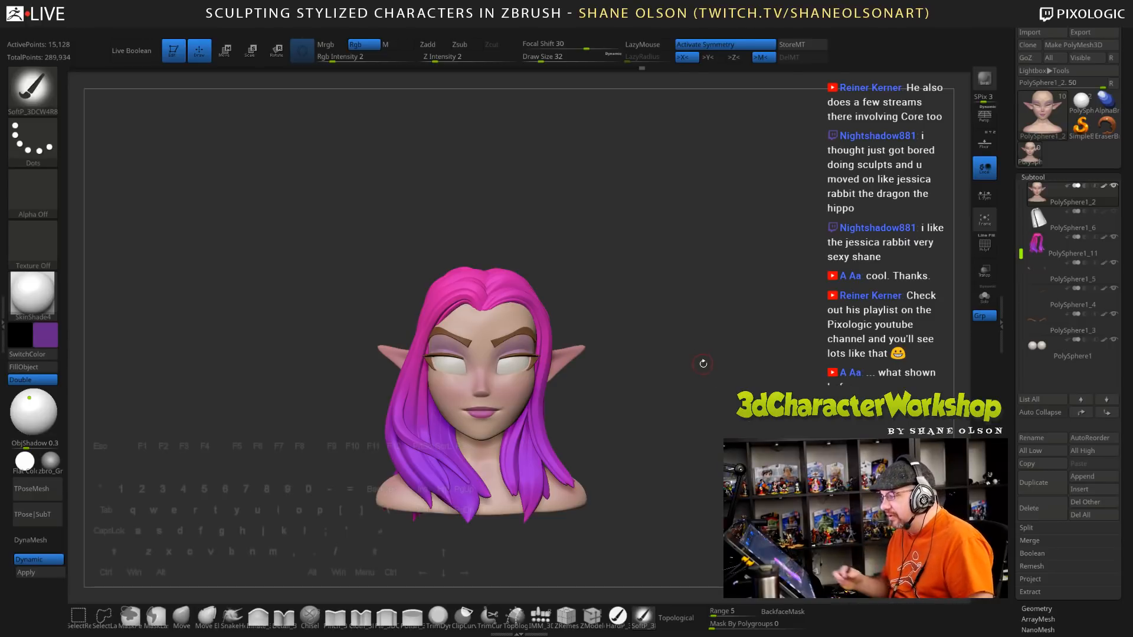
# Sample the light skin tone, set the draw size to 80, and soften the eyeshadow by brushing skin color over its edges
pyautogui.moveTo(703, 363); pyautogui.dragTo(698, 352)
pyautogui.keyDown('alt'); pyautogui.moveTo(693, 307); pyautogui.dragTo(662, 278); pyautogui.keyUp('alt')
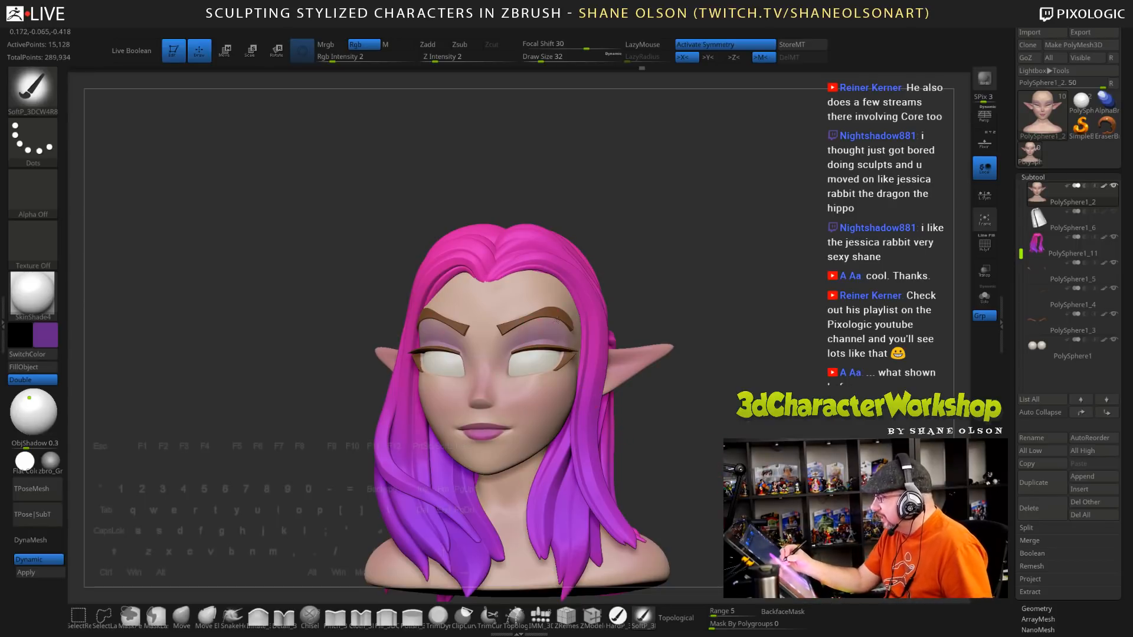
pyautogui.moveTo(700, 331); pyautogui.dragTo(667, 328)
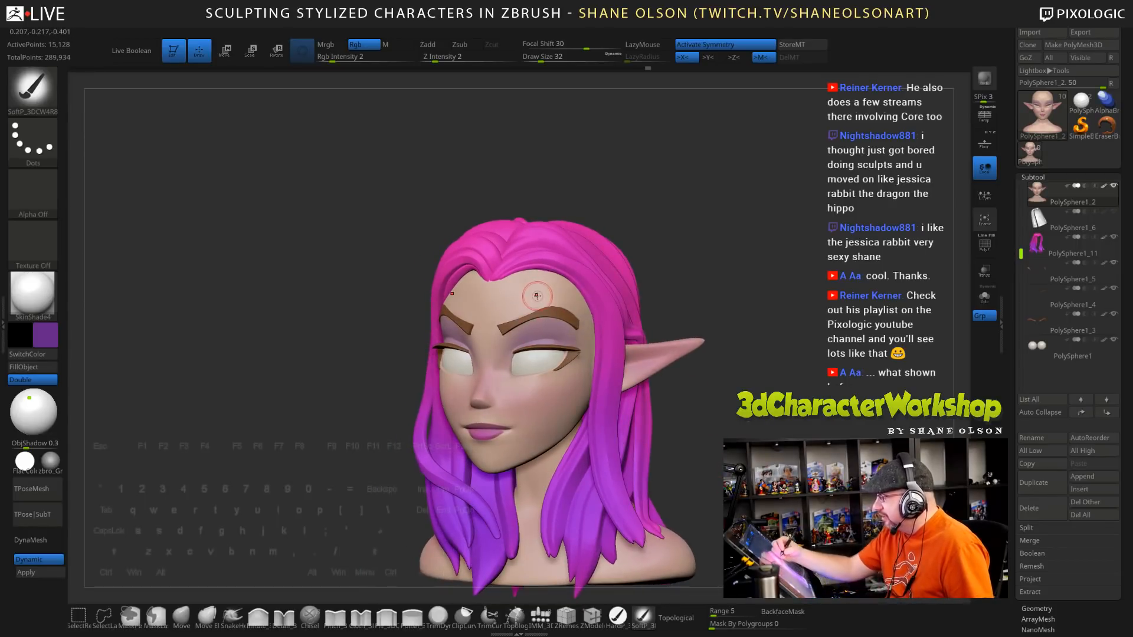
pyautogui.press('c')
pyautogui.press('s')
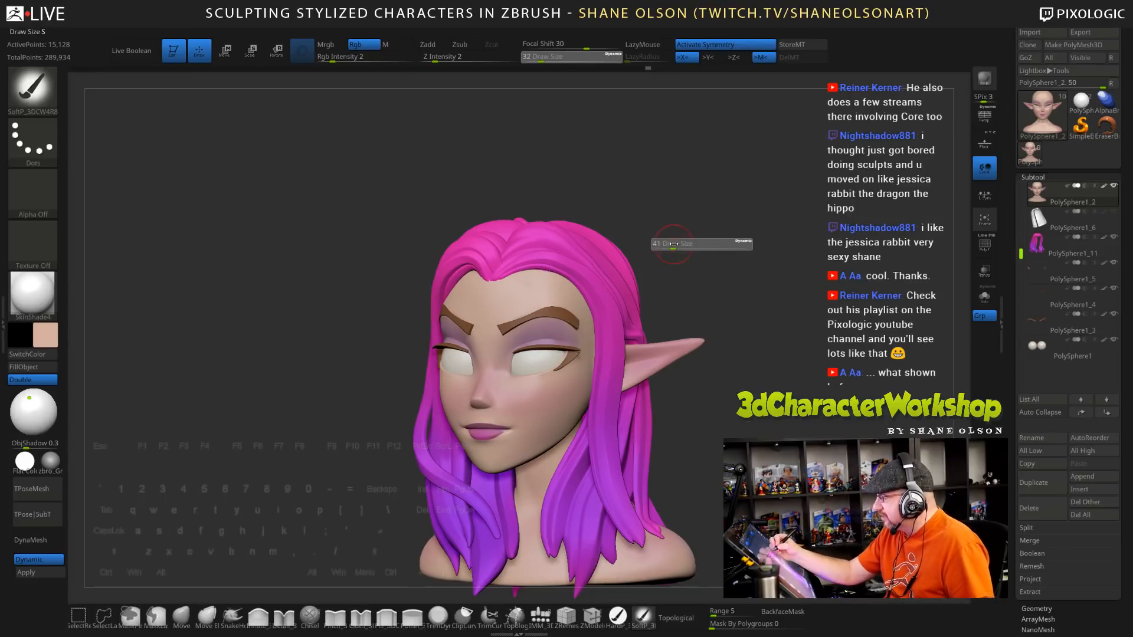
pyautogui.moveTo(673, 245)
pyautogui.mouseDown()
pyautogui.moveTo(687, 245)
pyautogui.moveTo(673, 279)
pyautogui.mouseUp()
pyautogui.moveTo(509, 373); pyautogui.dragTo(535, 372)
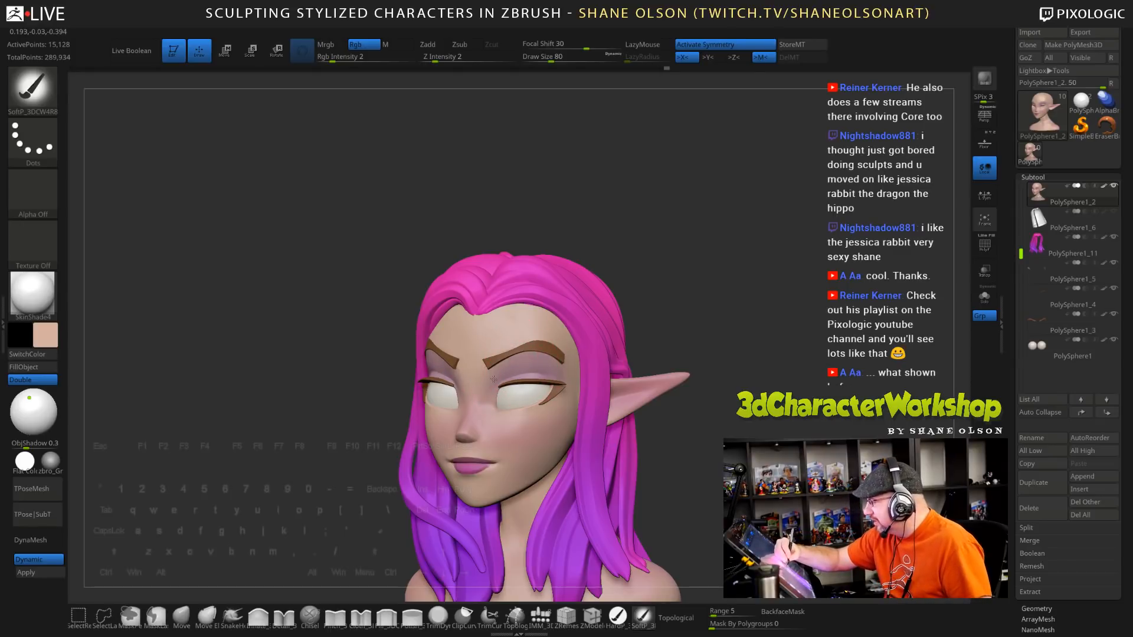
pyautogui.keyDown('shift'); pyautogui.moveTo(728, 372); pyautogui.dragTo(626, 377); pyautogui.keyUp('shift')
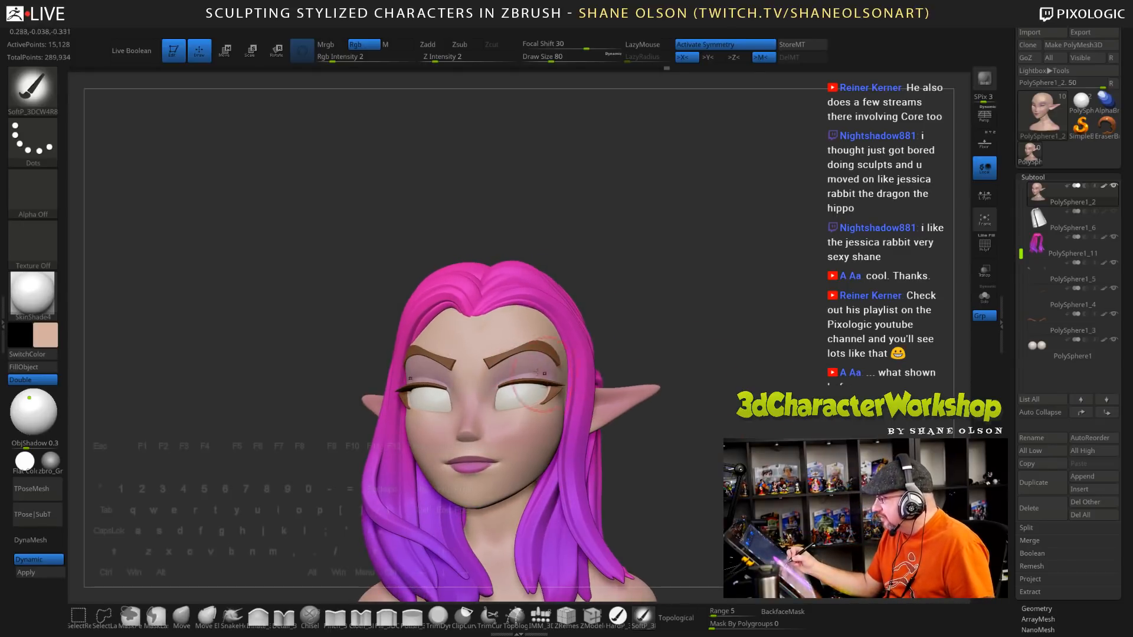
pyautogui.moveTo(720, 367); pyautogui.dragTo(544, 376)
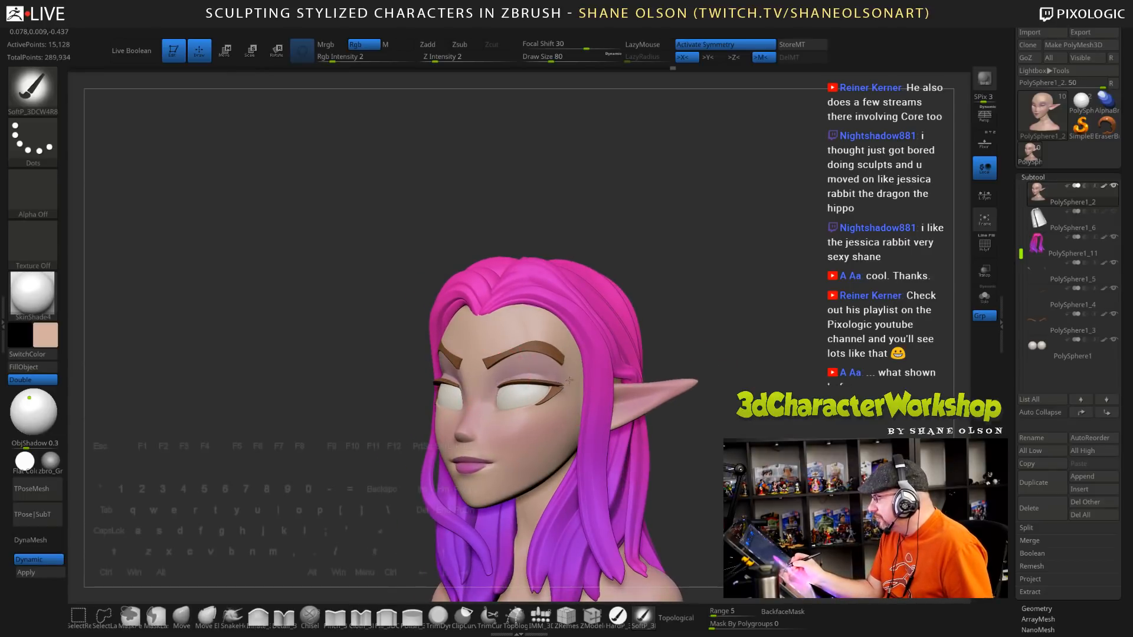
pyautogui.moveTo(737, 372); pyautogui.dragTo(808, 373)
pyautogui.moveTo(679, 375); pyautogui.dragTo(501, 376)
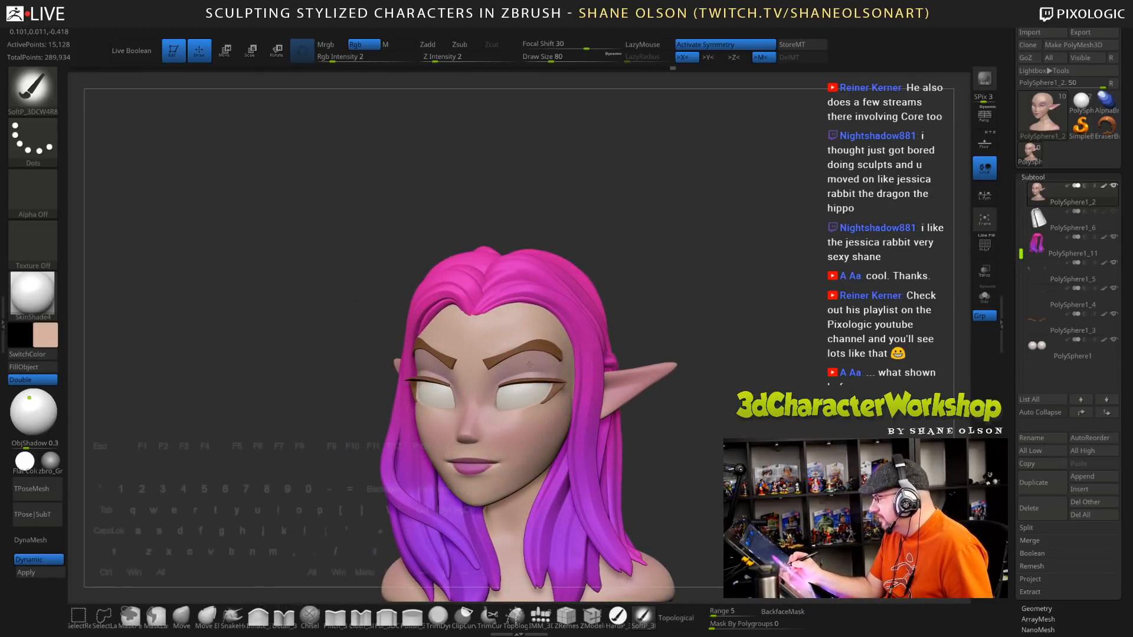
# Sample a rosy skin tone, set the draw size to 45, and touch up the skin just below the eyes
pyautogui.moveTo(686, 417)
pyautogui.mouseDown()
pyautogui.moveTo(794, 418)
pyautogui.moveTo(700, 429)
pyautogui.moveTo(692, 404)
pyautogui.moveTo(693, 428)
pyautogui.moveTo(665, 309)
pyautogui.moveTo(600, 328)
pyautogui.mouseUp()
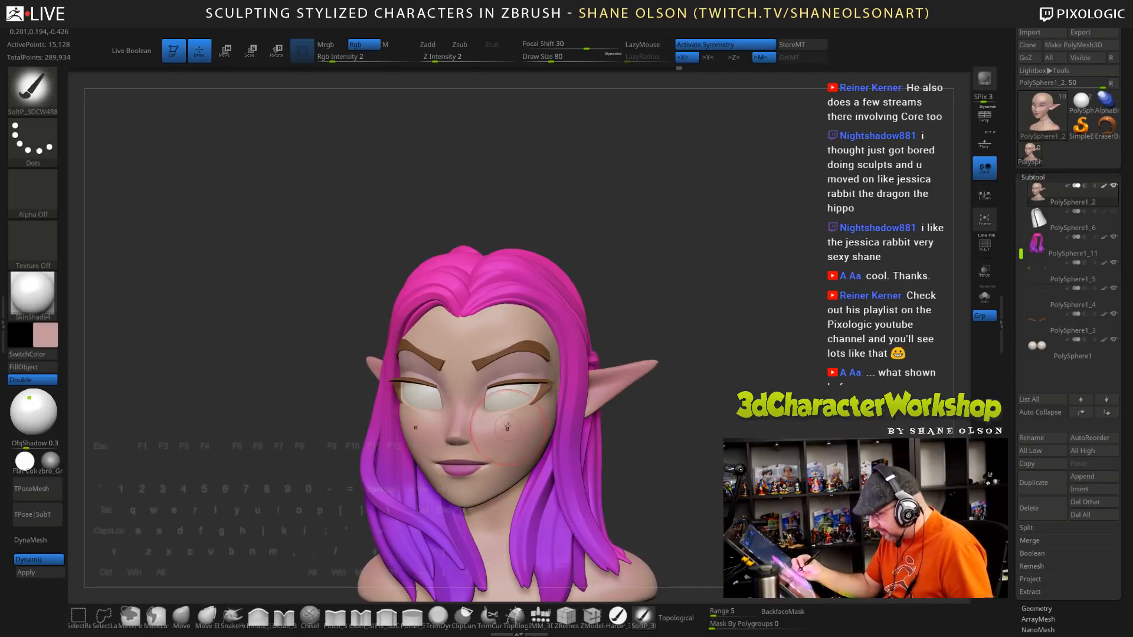
pyautogui.press('s')
pyautogui.moveTo(561, 422); pyautogui.dragTo(546, 422)
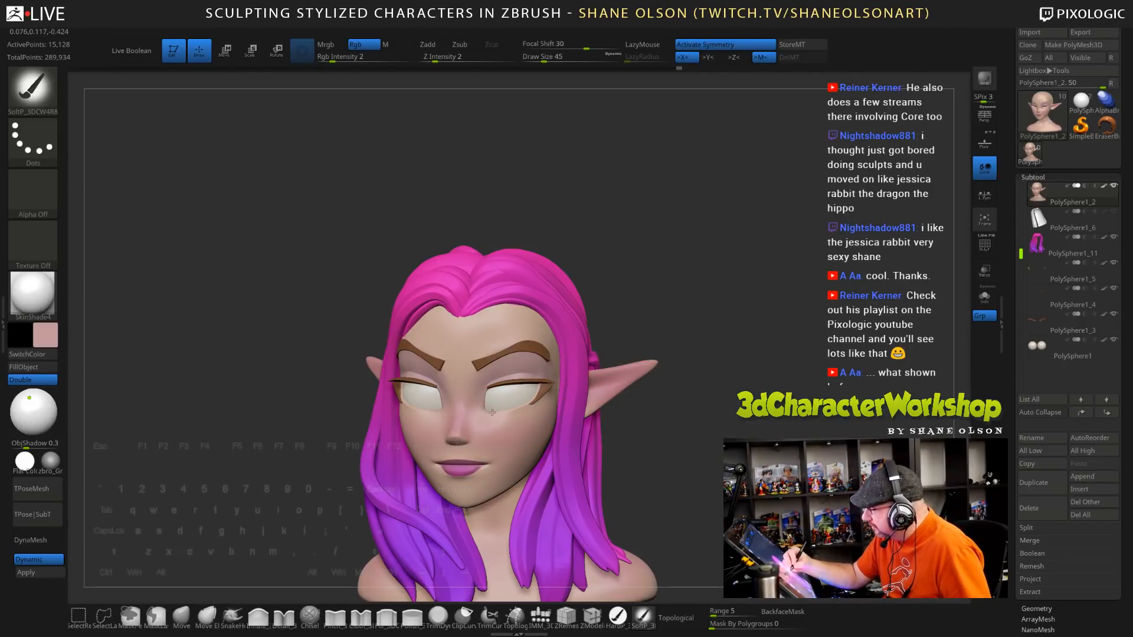
pyautogui.moveTo(703, 437)
pyautogui.mouseDown()
pyautogui.moveTo(721, 439)
pyautogui.moveTo(705, 389)
pyautogui.moveTo(579, 333)
pyautogui.mouseUp()
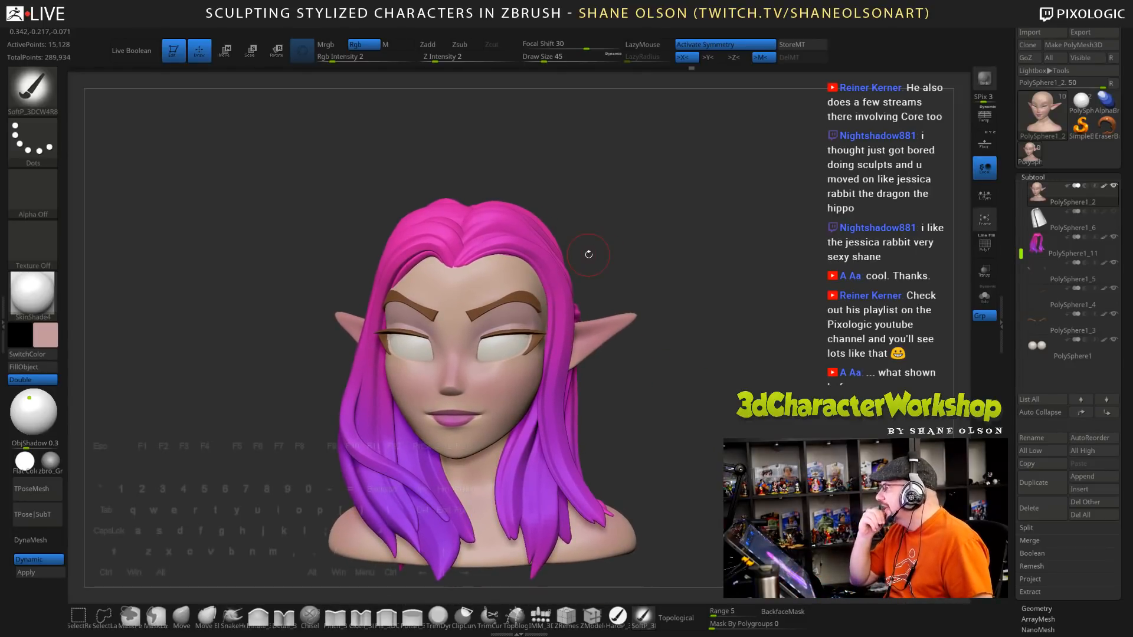
# Sample the hair's purple, select the eyebrows, and fill them with that color using the hard paint brush
pyautogui.moveTo(605, 285); pyautogui.dragTo(596, 290)
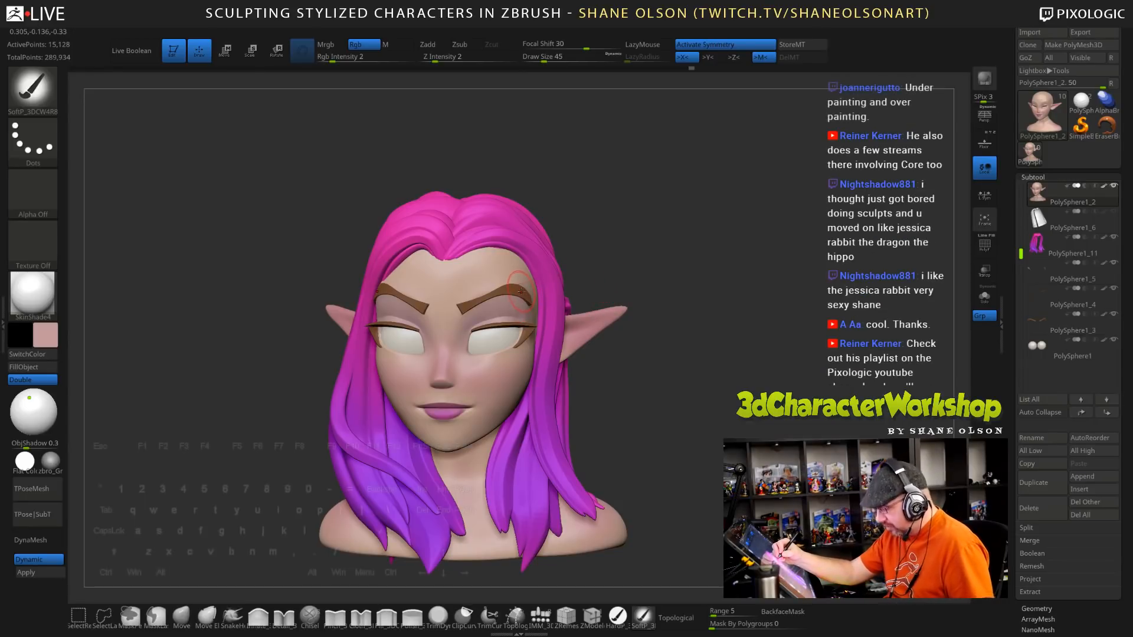
pyautogui.moveTo(588, 216); pyautogui.dragTo(549, 219)
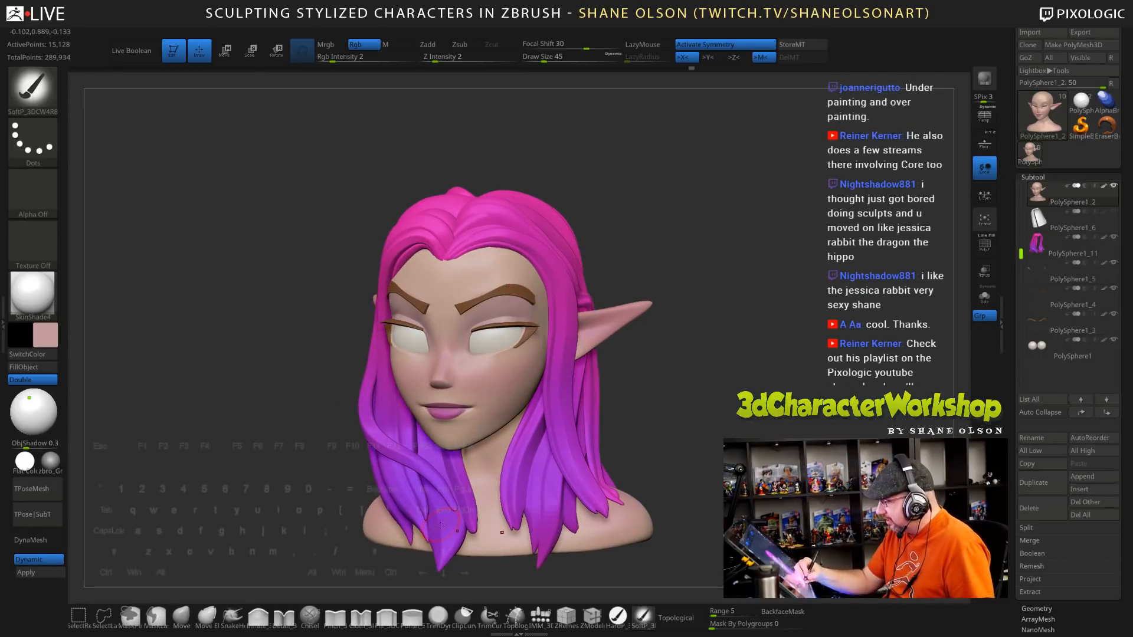
pyautogui.press('c')
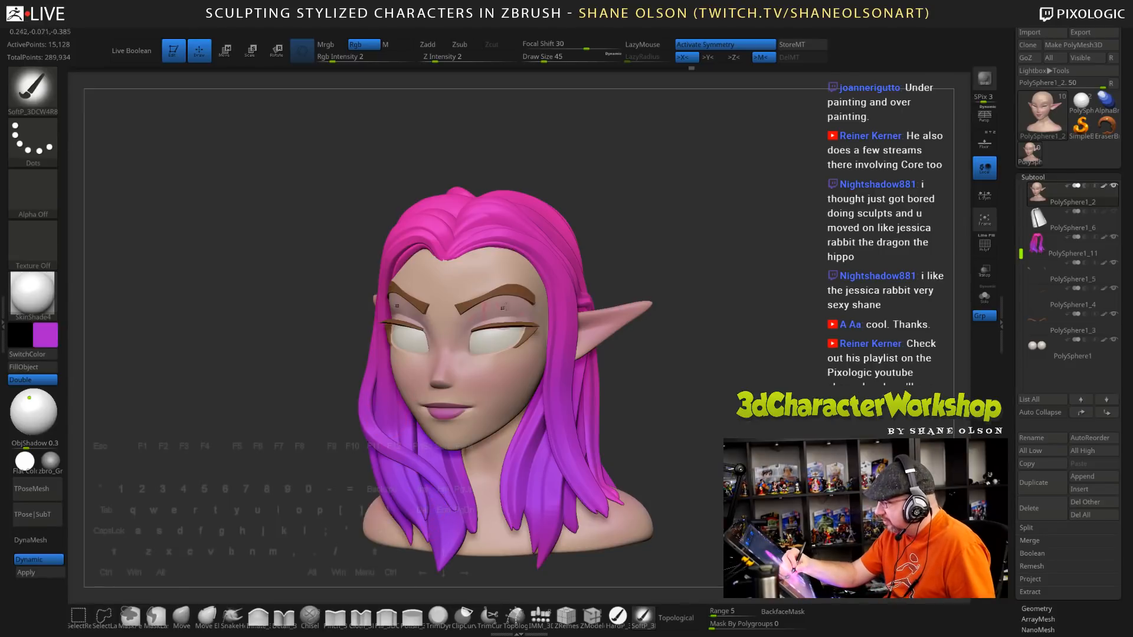
pyautogui.keyDown('alt'); pyautogui.click(512, 288); pyautogui.keyUp('alt')
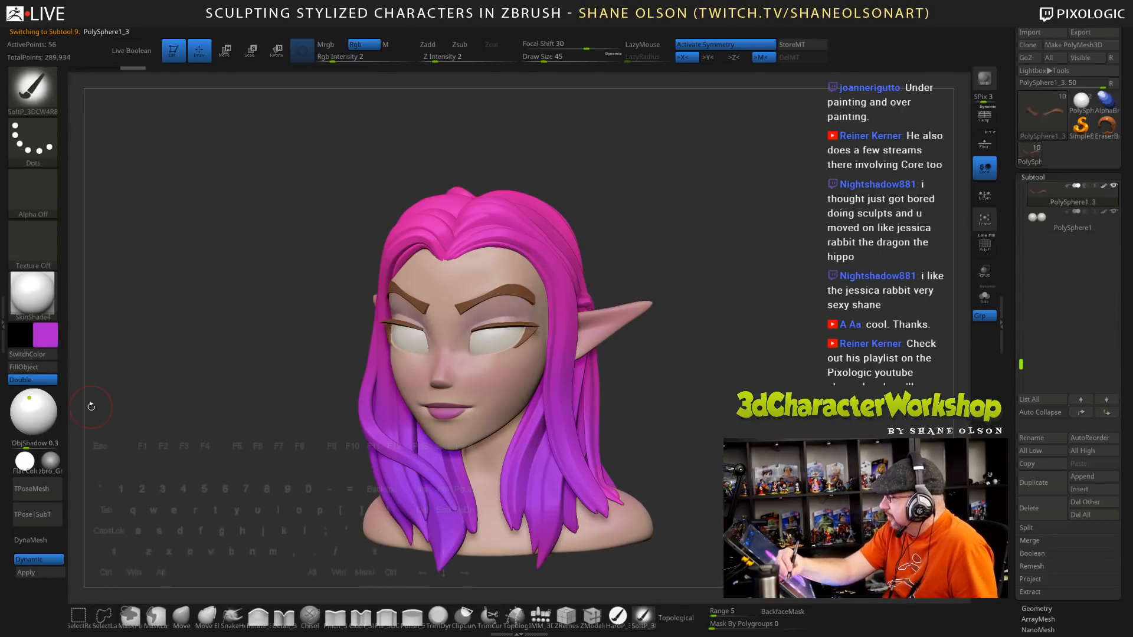
pyautogui.click(618, 617)
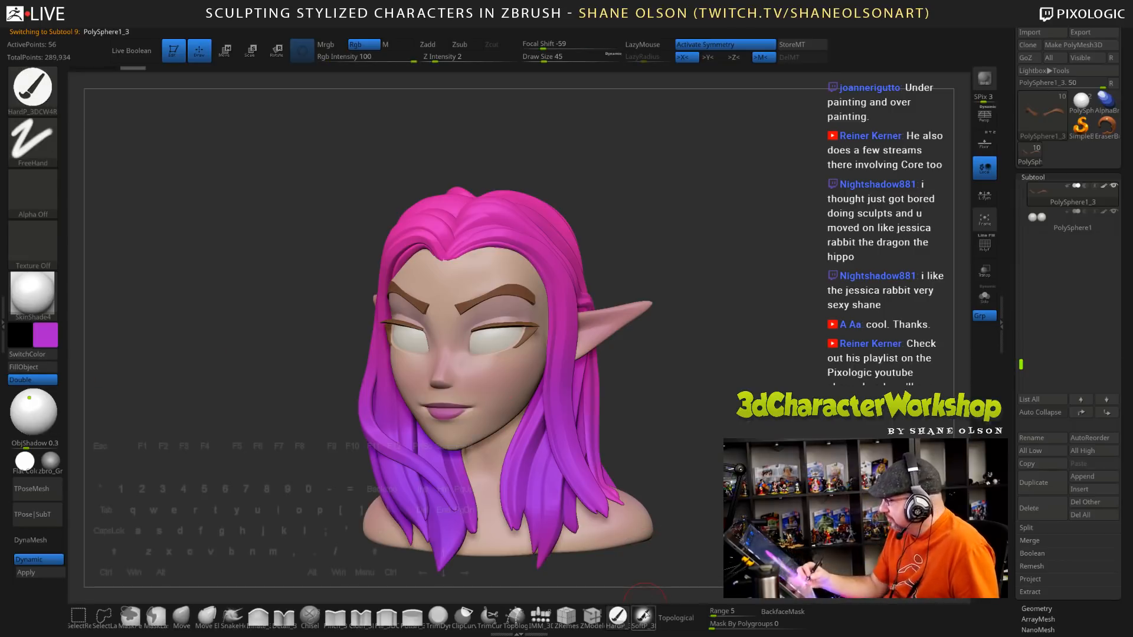
pyautogui.click(643, 616)
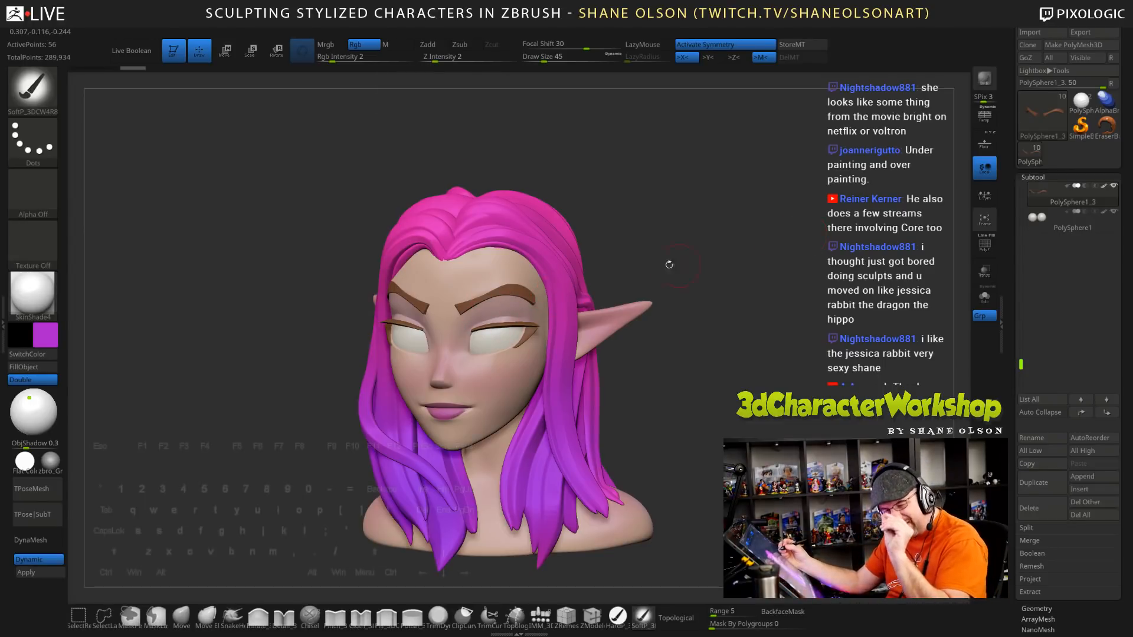
pyautogui.click(617, 616)
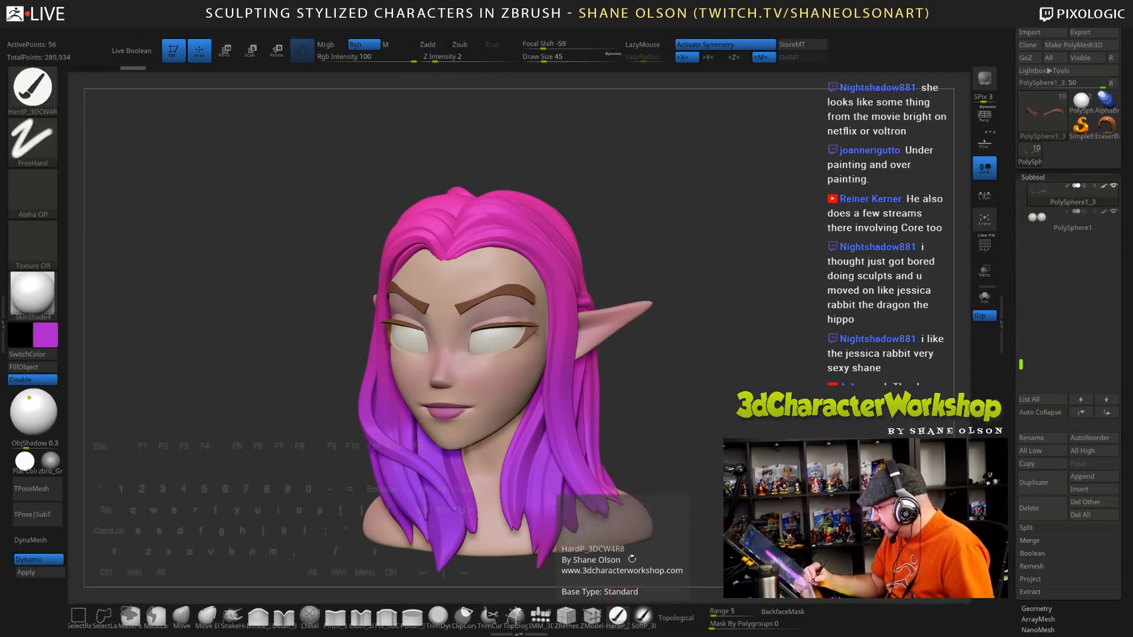
pyautogui.click(23, 367)
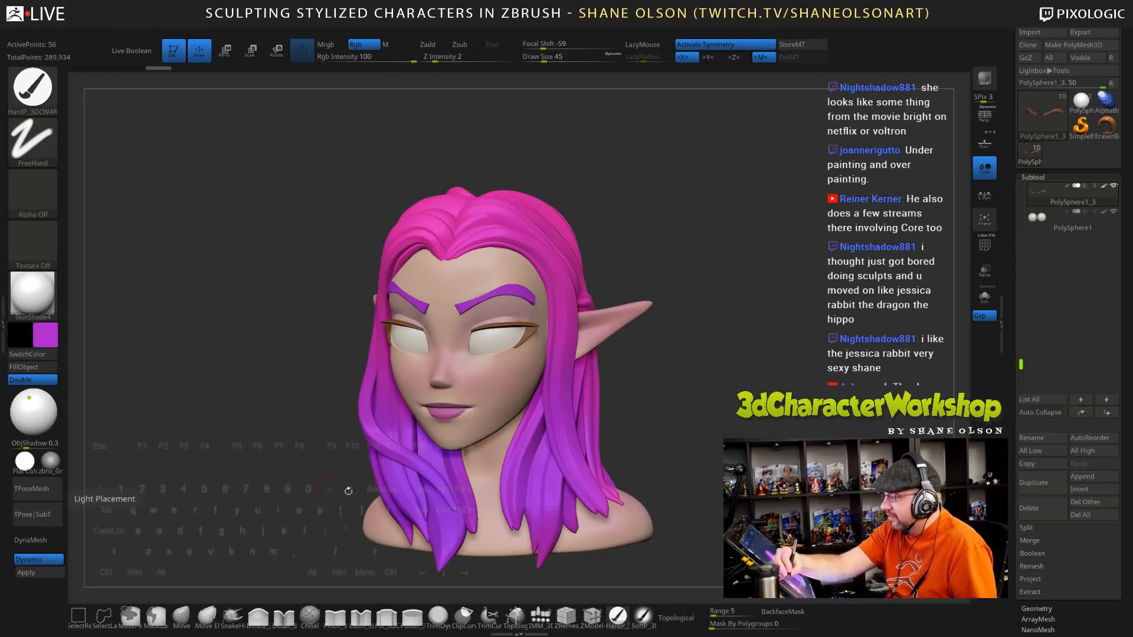
# Choose a dark muted purple as the paint color and set the soft paint brush's draw size to 69
pyautogui.moveTo(702, 356)
pyautogui.mouseDown()
pyautogui.moveTo(714, 420)
pyautogui.moveTo(698, 337)
pyautogui.moveTo(663, 356)
pyautogui.mouseUp()
pyautogui.click(47, 339)
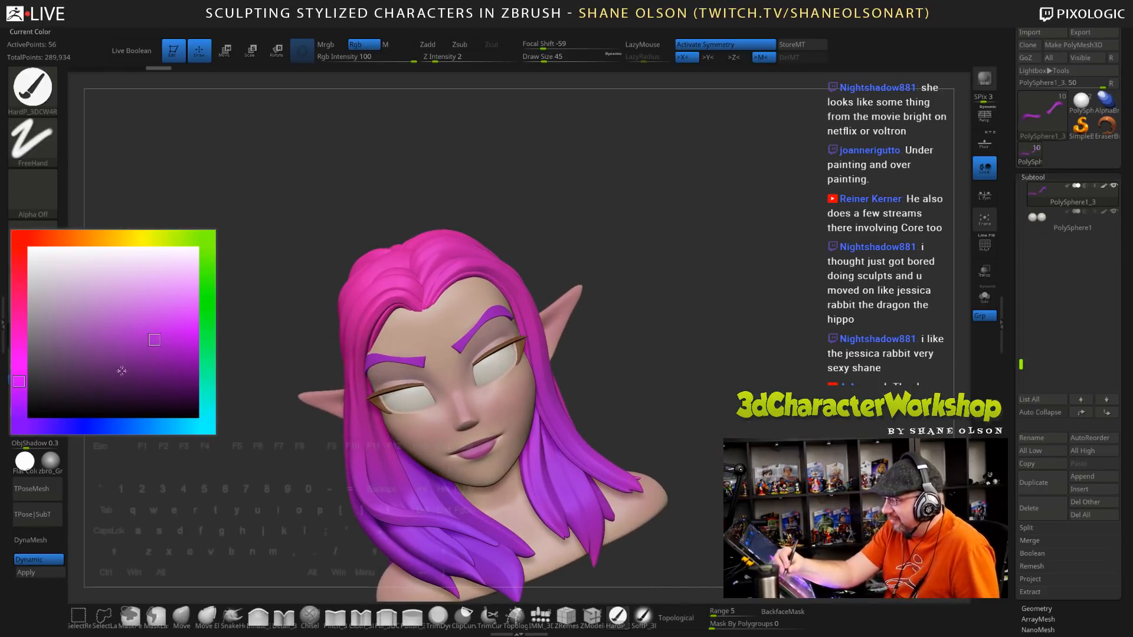
pyautogui.click(47, 339)
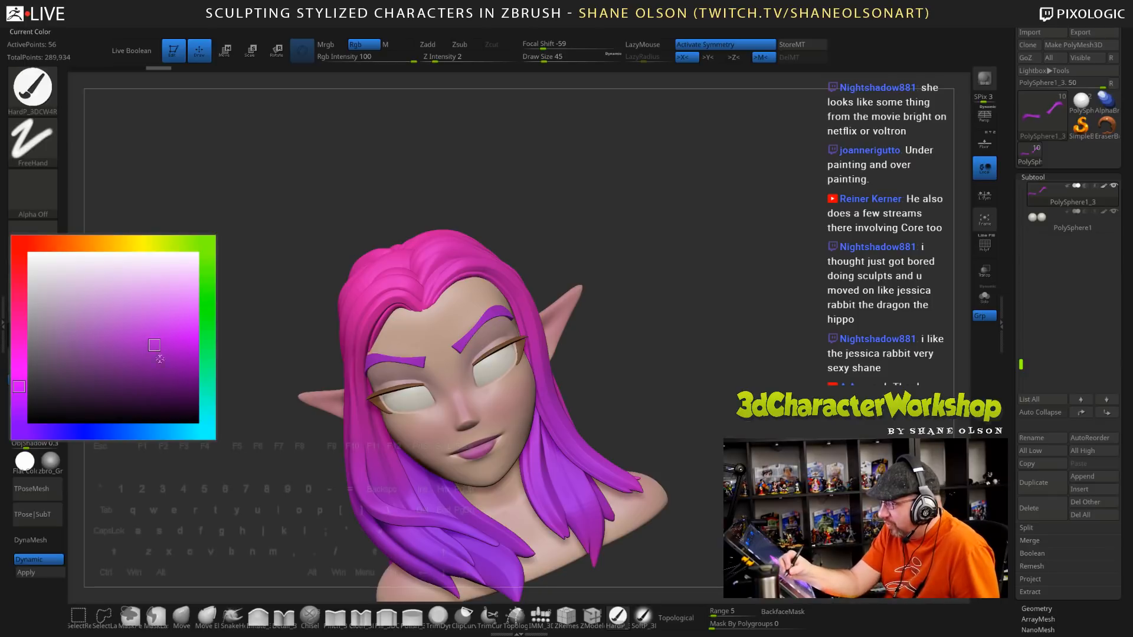
pyautogui.click(113, 381)
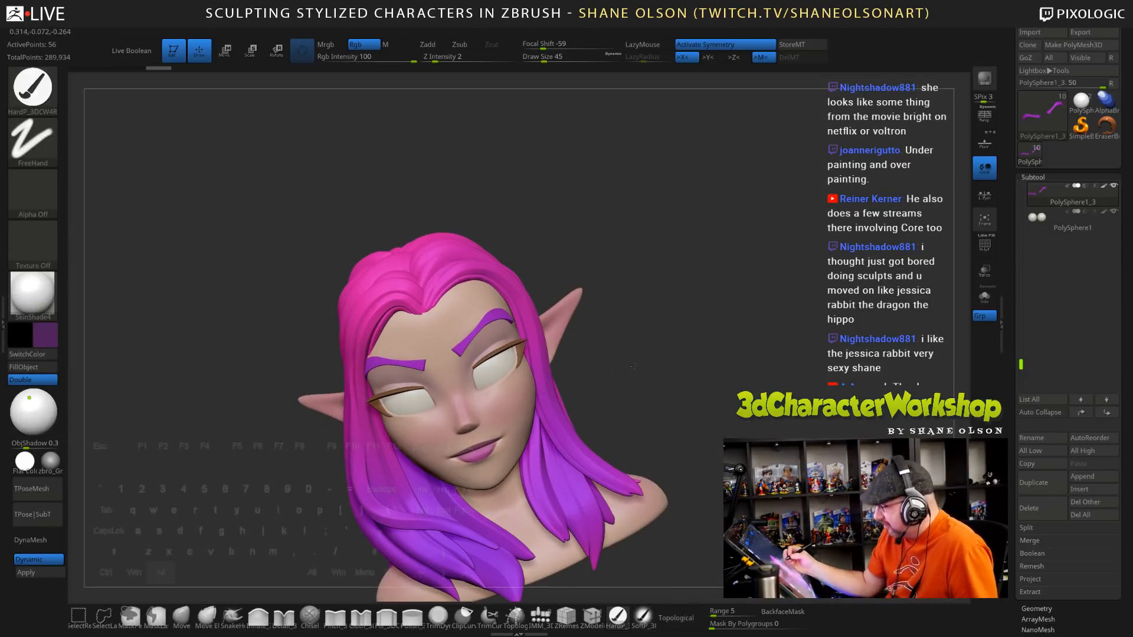
pyautogui.click(643, 617)
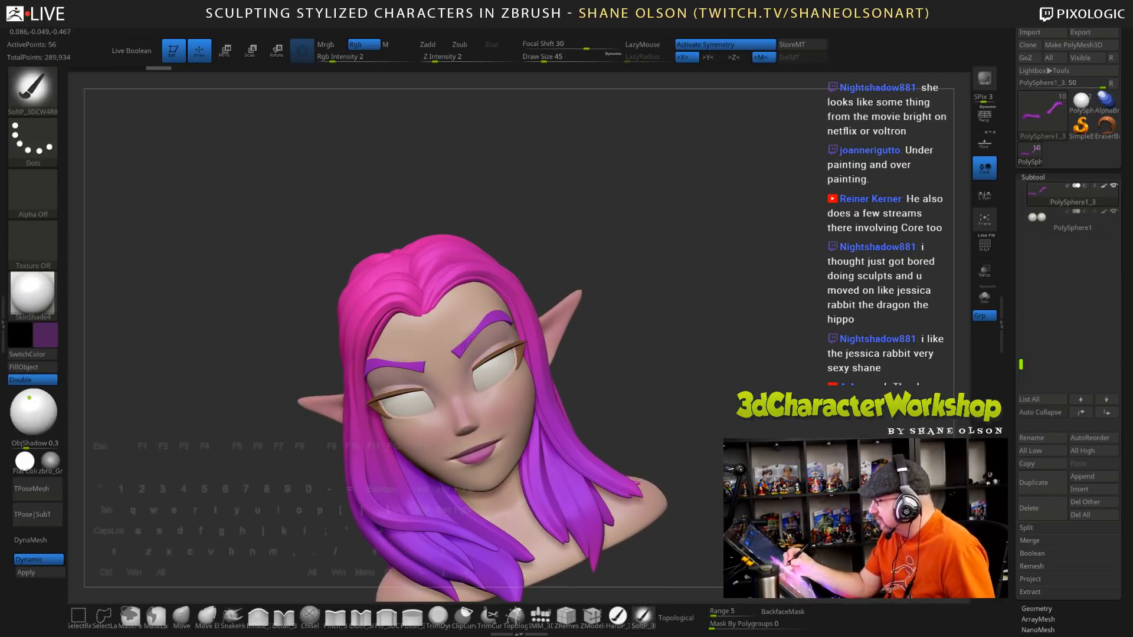
pyautogui.moveTo(592, 316)
pyautogui.mouseDown()
pyautogui.moveTo(663, 349)
pyautogui.moveTo(642, 340)
pyautogui.mouseUp()
pyautogui.press(']')
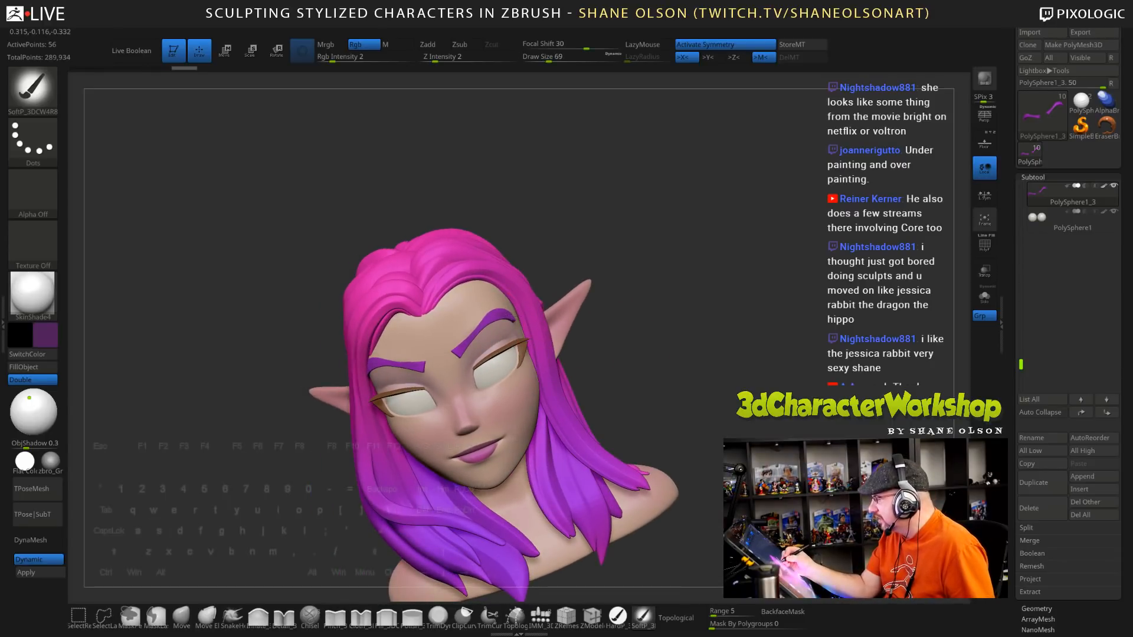
pyautogui.moveTo(671, 377)
pyautogui.mouseDown()
pyautogui.moveTo(794, 378)
pyautogui.moveTo(658, 378)
pyautogui.mouseUp()
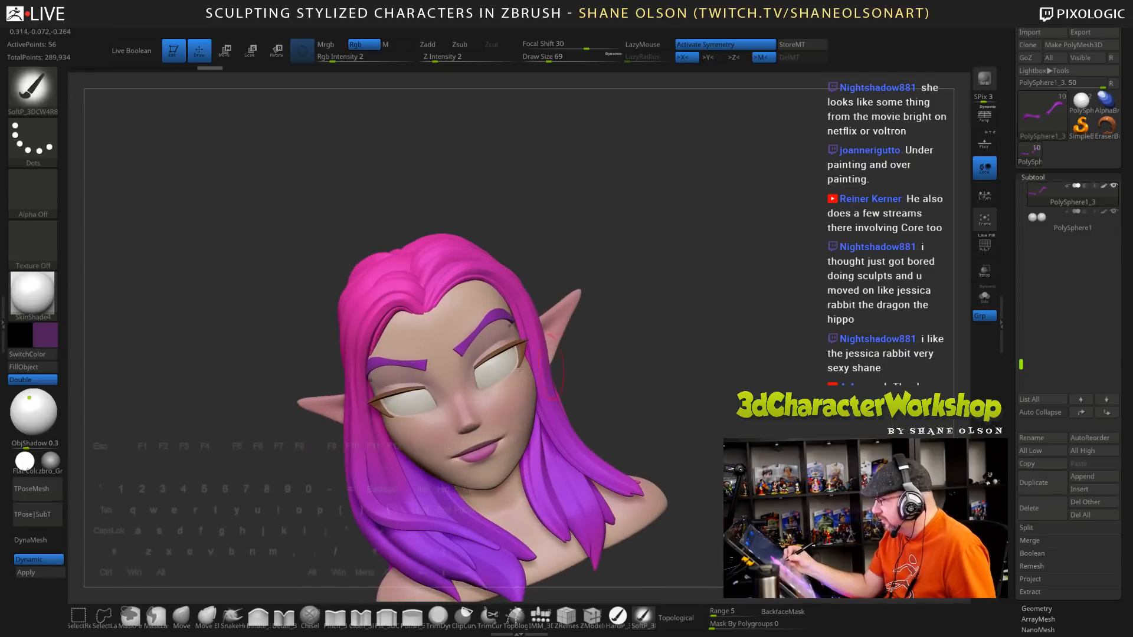
pyautogui.moveTo(640, 333); pyautogui.dragTo(590, 338)
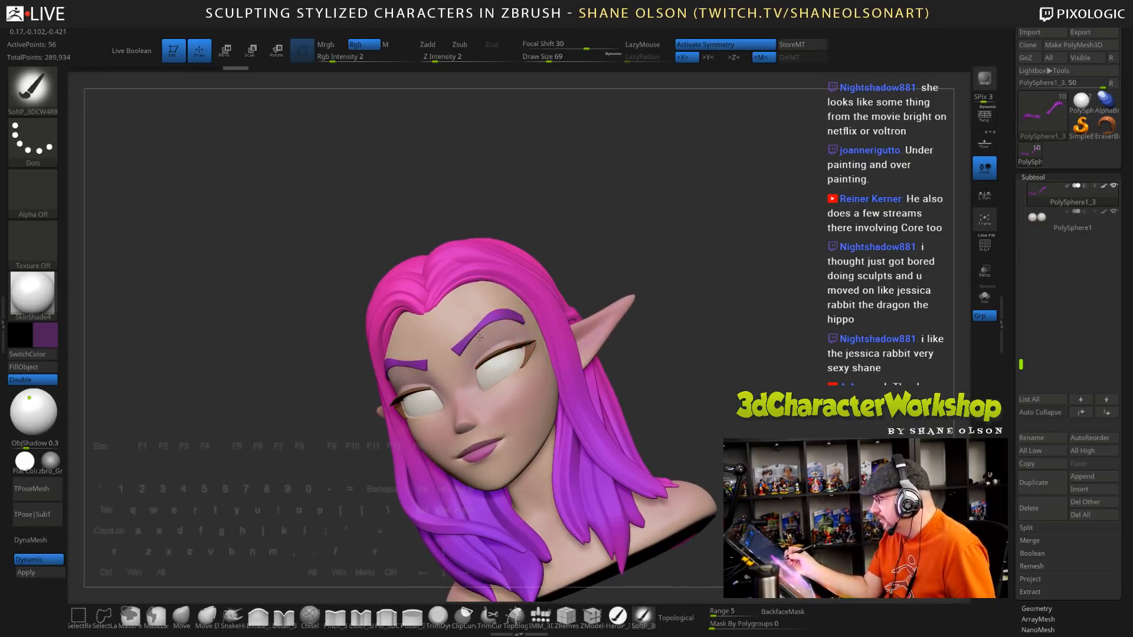
pyautogui.moveTo(701, 352); pyautogui.dragTo(609, 352)
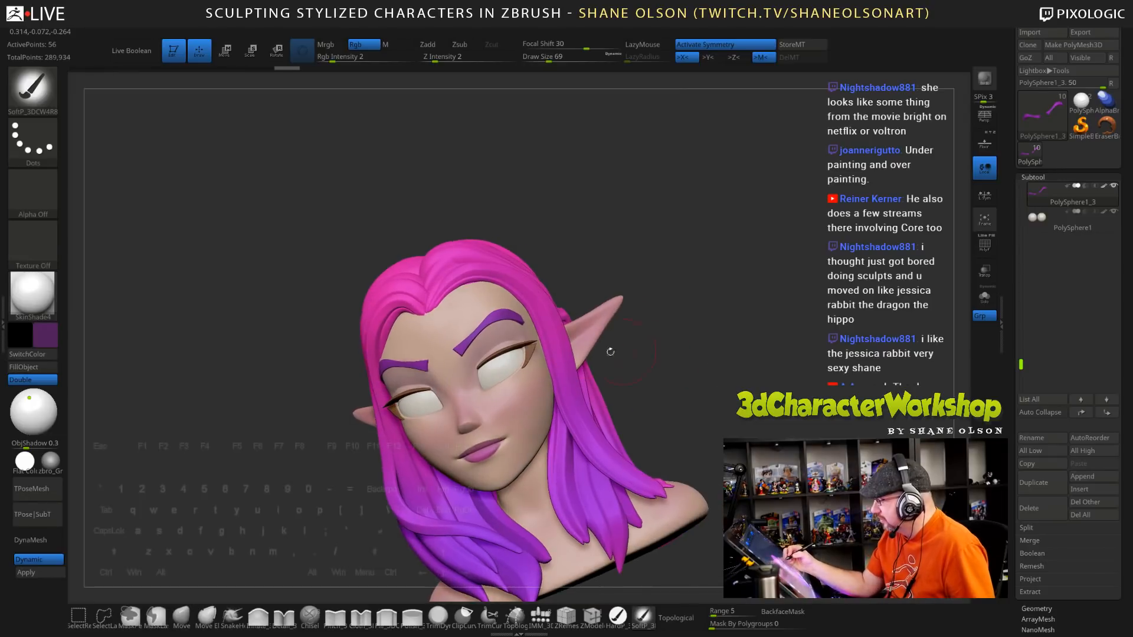
# Select the lash pieces at the outer eye corners and fill them with the dark purple at full Rgb Intensity
pyautogui.keyDown('alt'); pyautogui.click(532, 352); pyautogui.keyUp('alt')
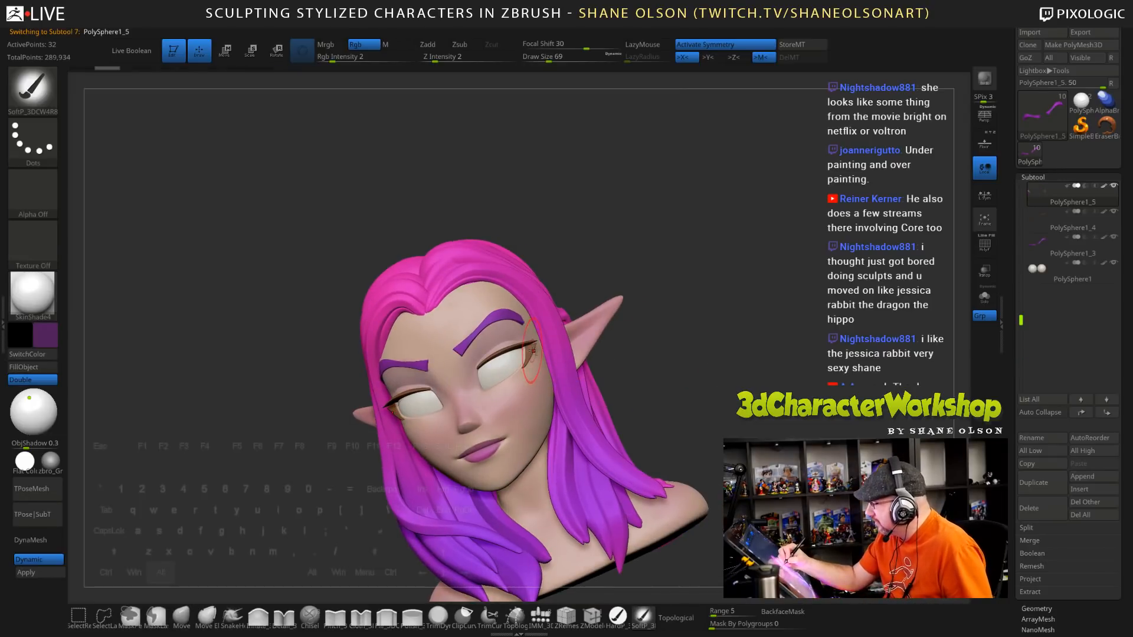
pyautogui.click(618, 617)
pyautogui.click(39, 368)
pyautogui.moveTo(369, 504); pyautogui.dragTo(428, 501)
# Merge the upper lashes and outer-corner lash pieces down with the eyebrows into a single subtool
pyautogui.keyDown('alt'); pyautogui.click(522, 345); pyautogui.keyUp('alt')
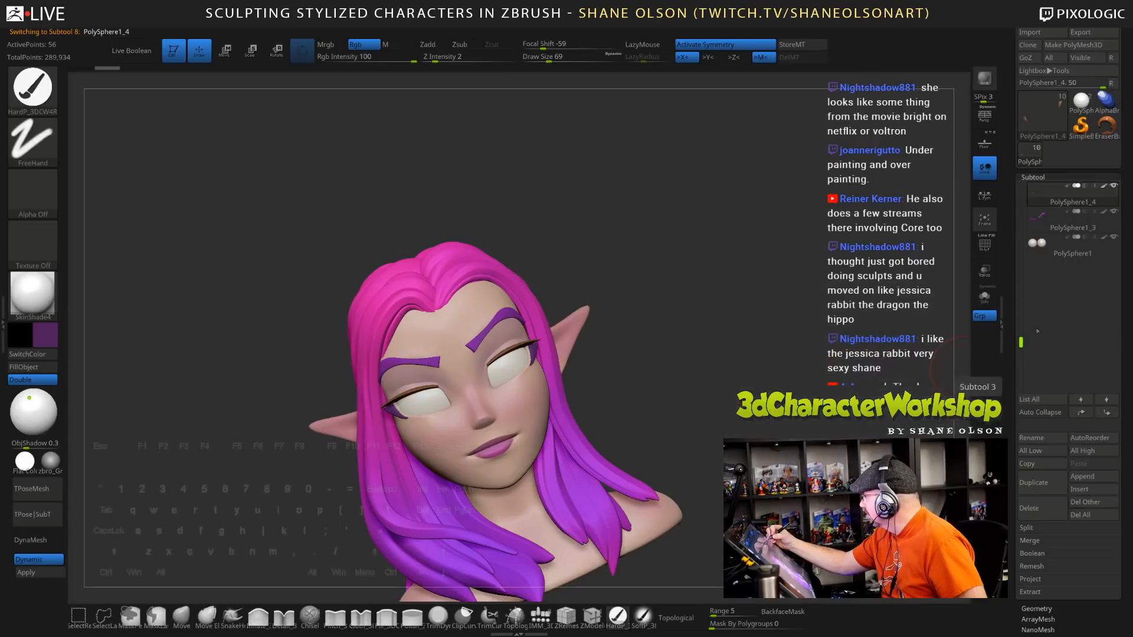
pyautogui.click(1059, 538)
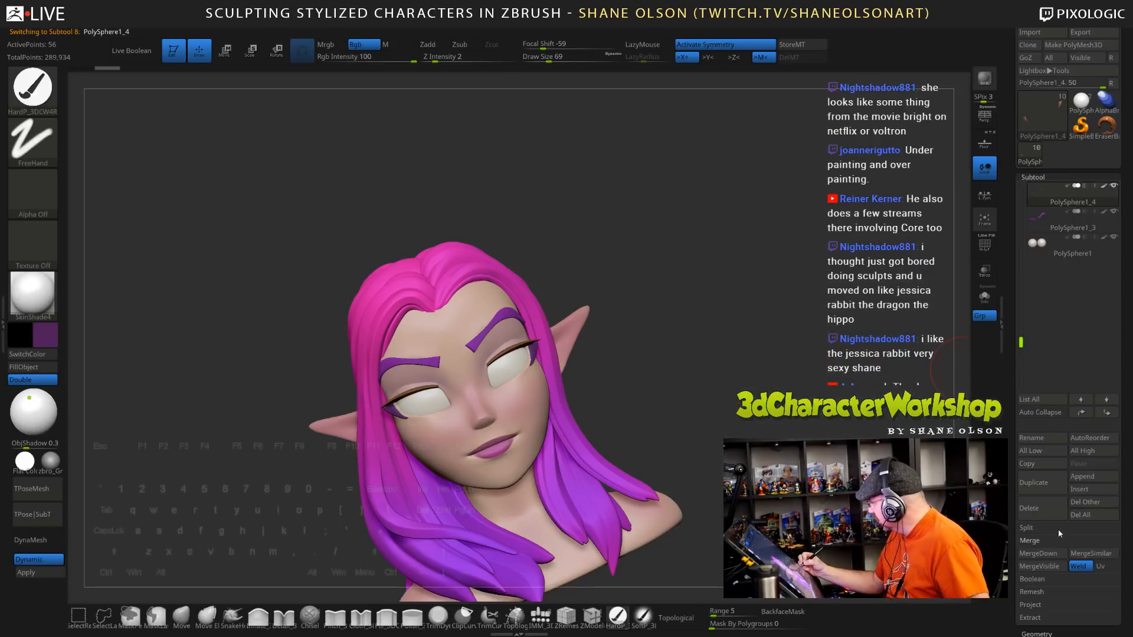
pyautogui.click(1053, 554)
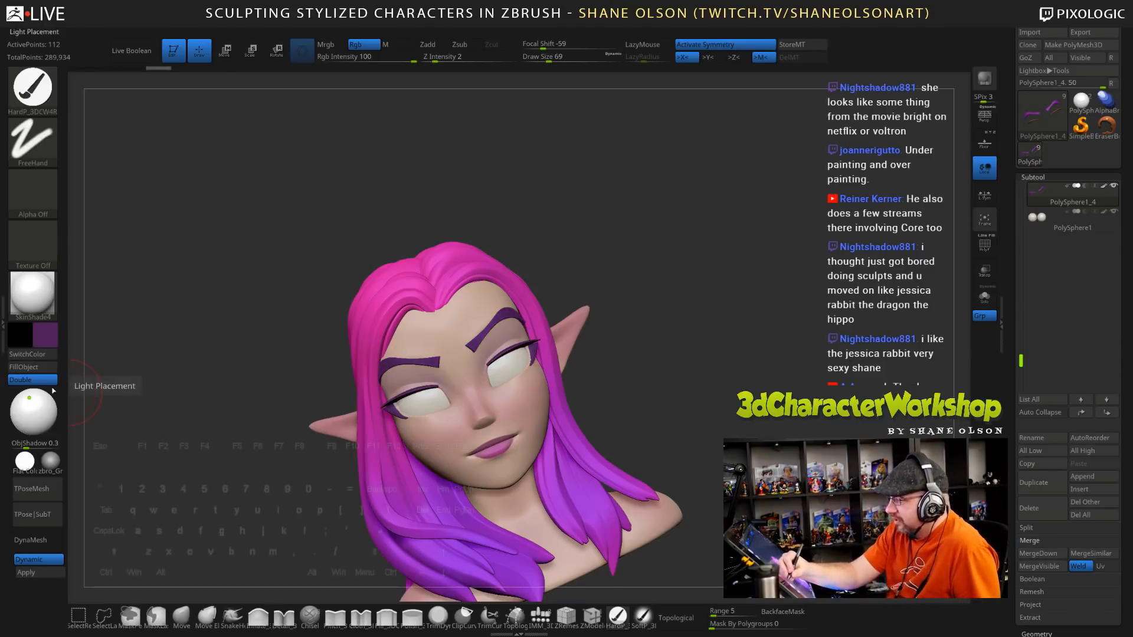
pyautogui.moveTo(709, 398); pyautogui.dragTo(827, 346)
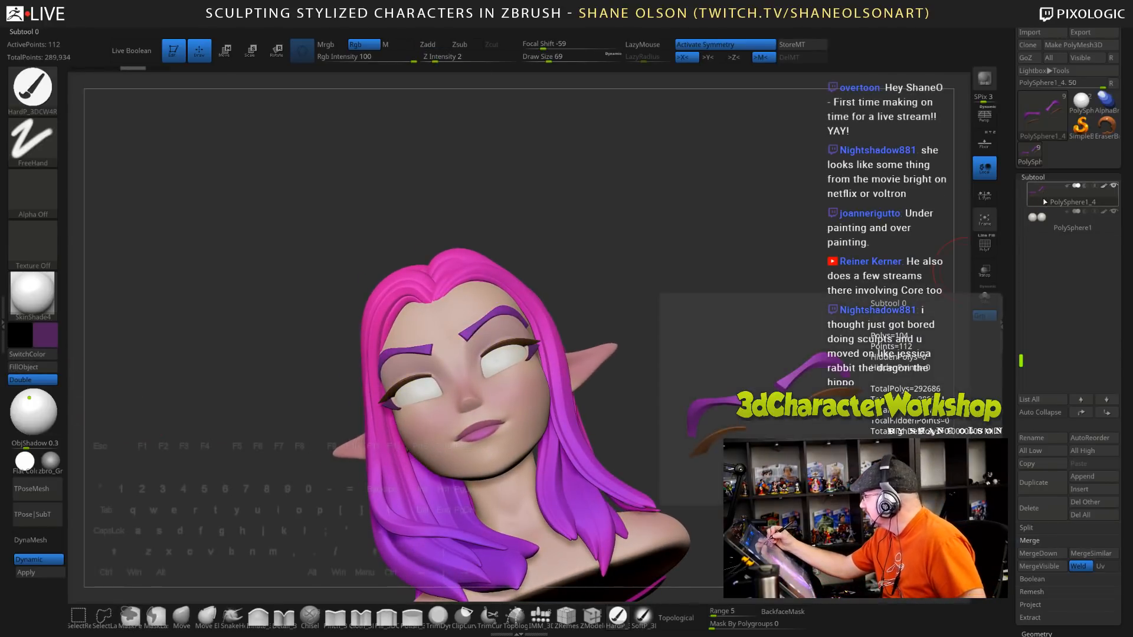
pyautogui.scroll(3, 1038, 248)
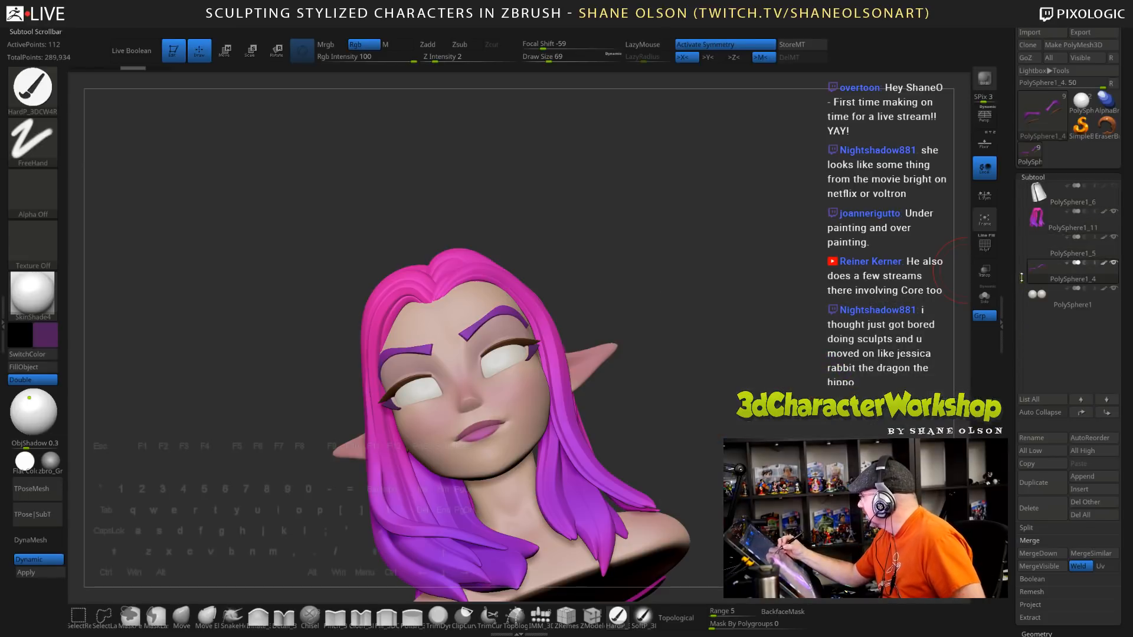
pyautogui.click(1047, 244)
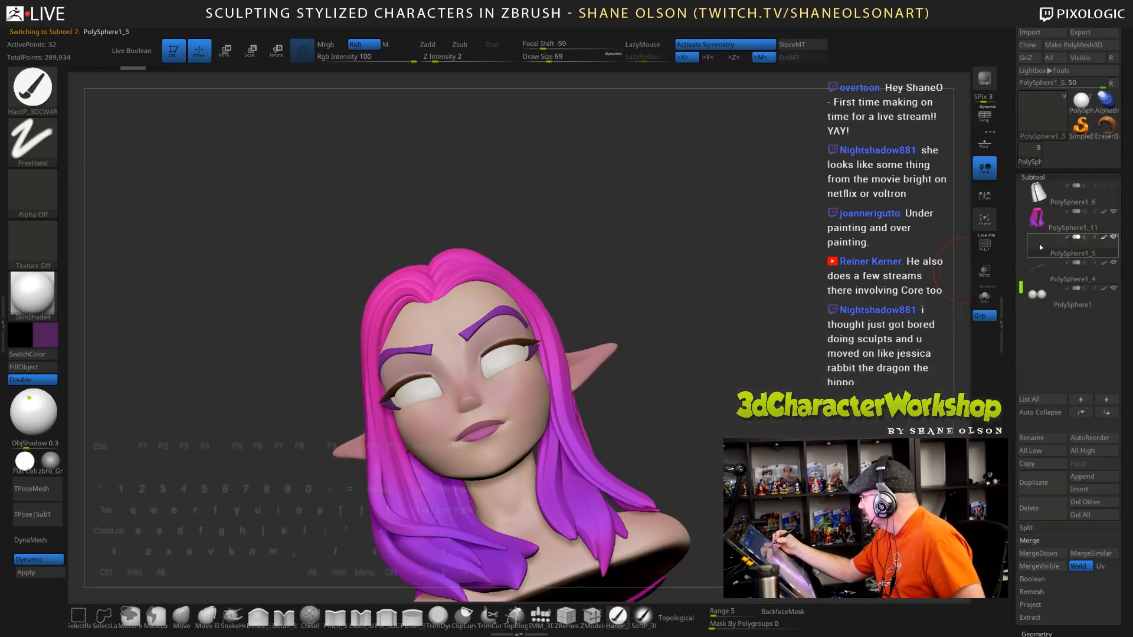
pyautogui.click(1039, 554)
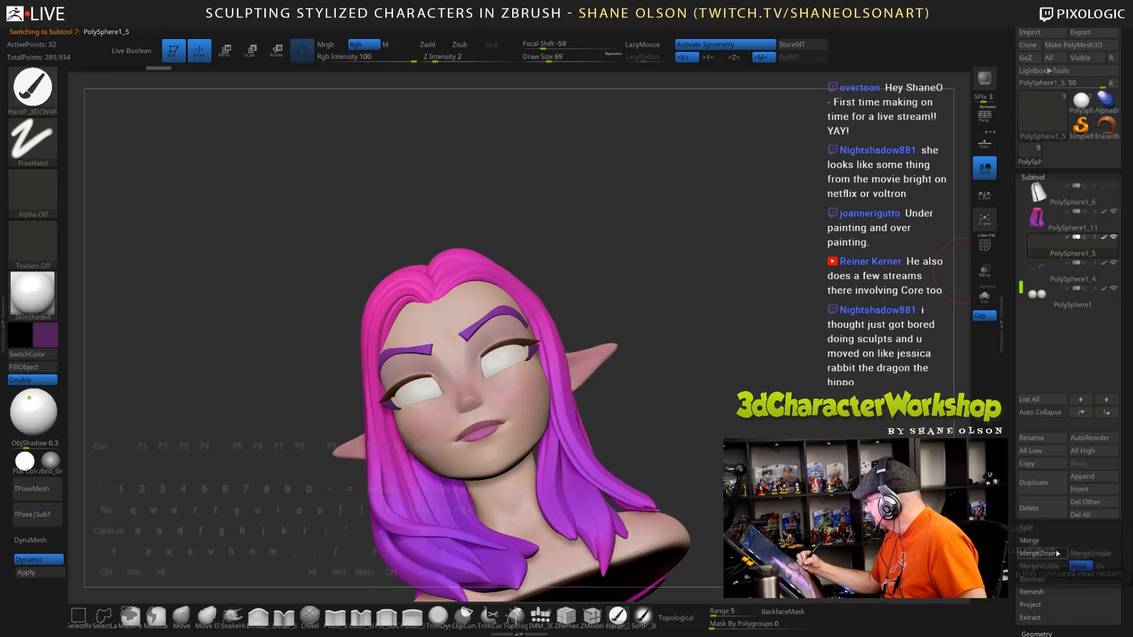
pyautogui.click(900, 573)
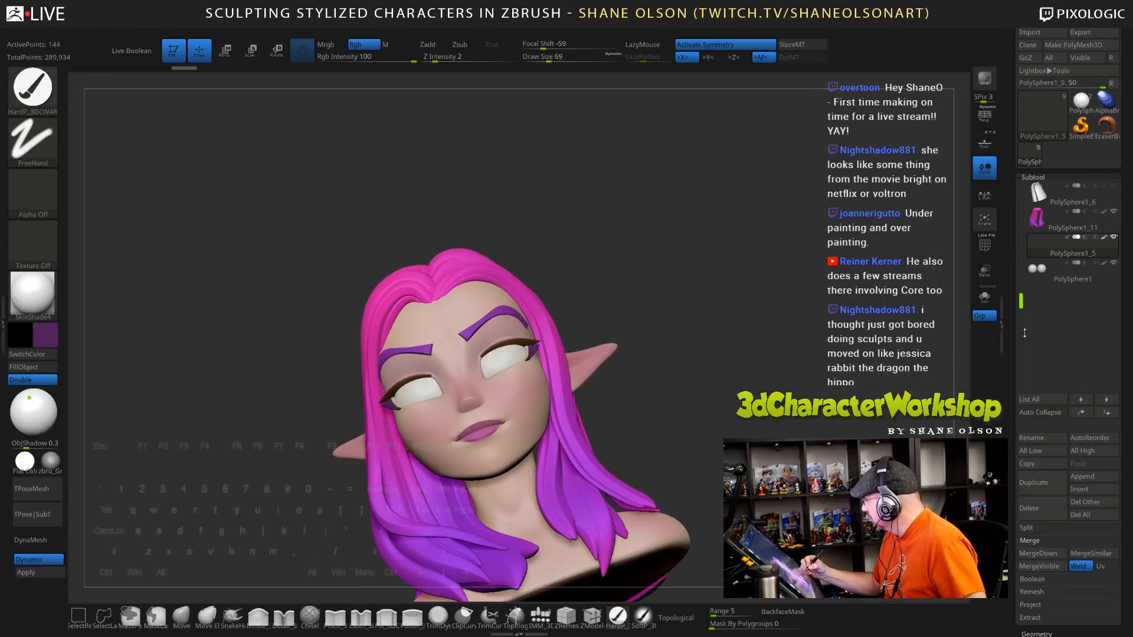
# Fill the merged eyebrow and eyelash subtool with the dark purple
pyautogui.moveTo(732, 407); pyautogui.dragTo(705, 397)
pyautogui.moveTo(625, 281); pyautogui.dragTo(608, 286)
pyautogui.click(28, 367)
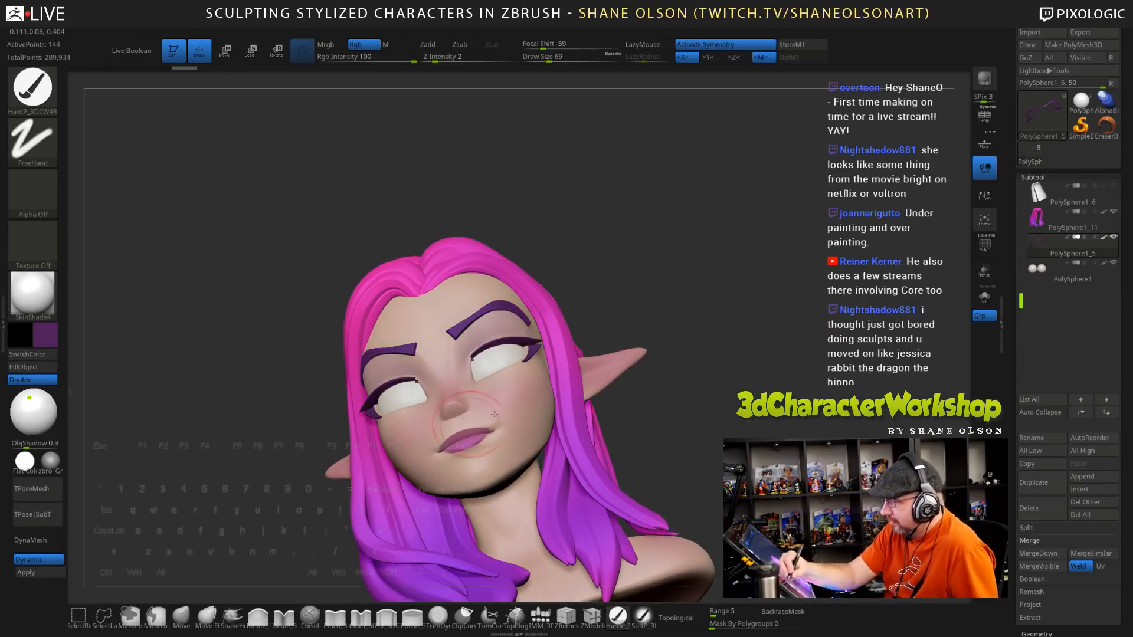
# Sample hot pink from the hair, set the soft paint brush's draw size to 49, and lightly tint the eyebrows toward their inner ends
pyautogui.moveTo(689, 374); pyautogui.dragTo(730, 382)
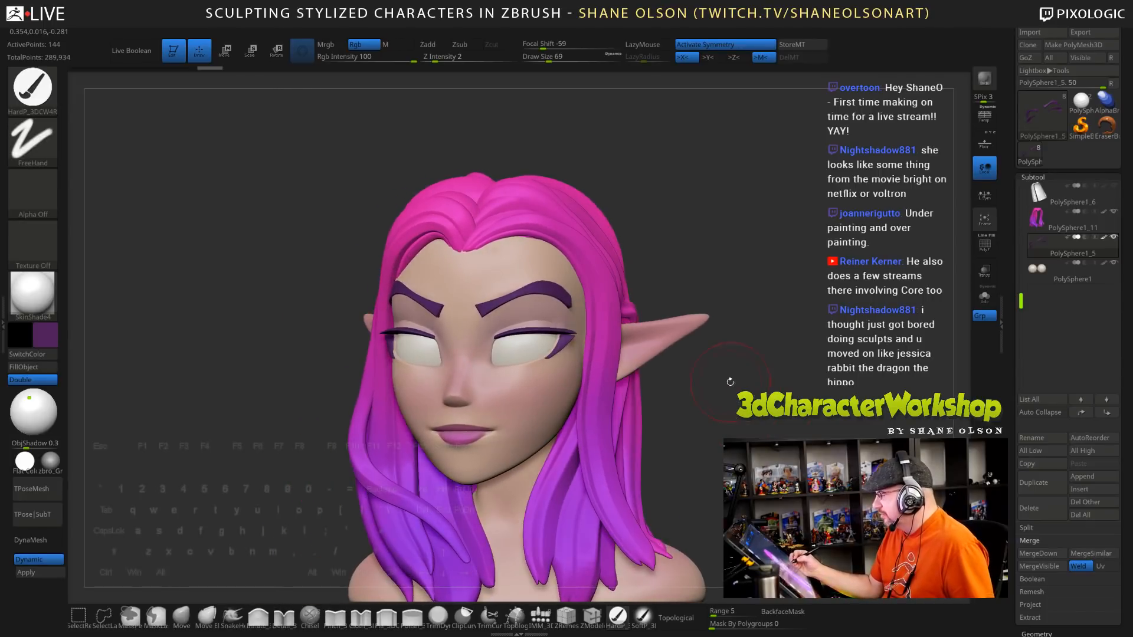
pyautogui.press('c')
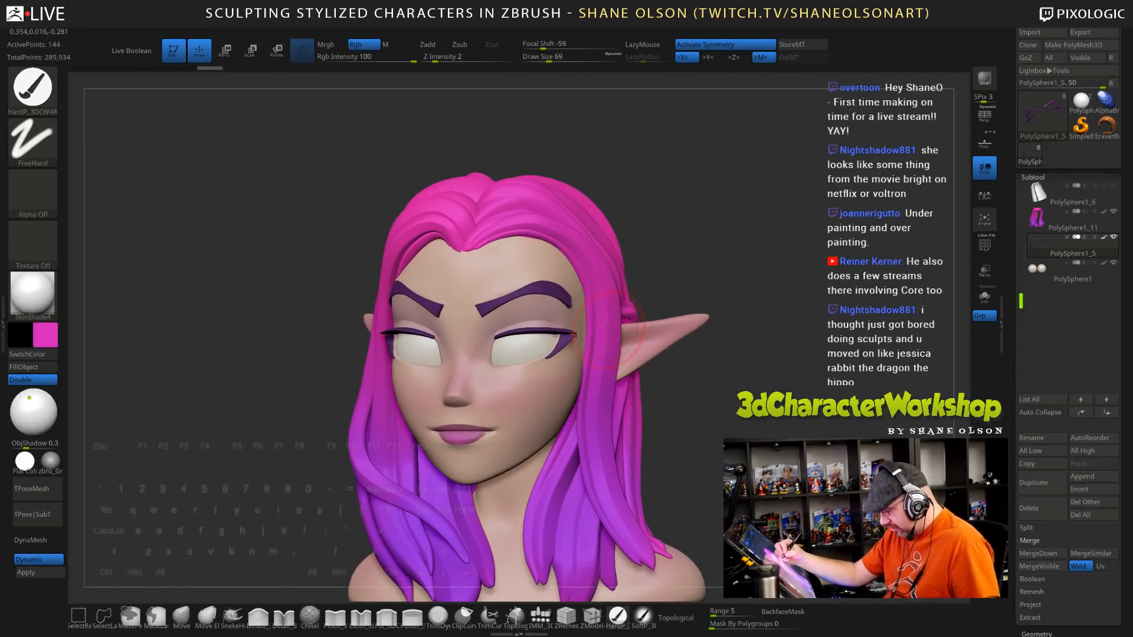
pyautogui.click(643, 617)
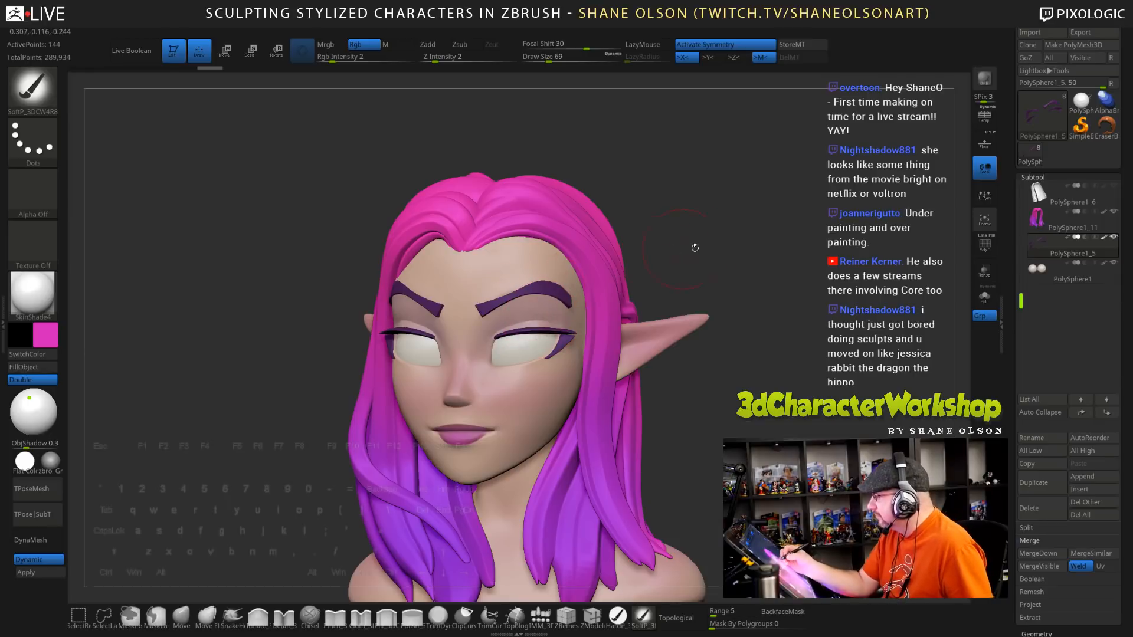
pyautogui.moveTo(696, 247); pyautogui.dragTo(694, 269)
pyautogui.press('s')
pyautogui.moveTo(553, 294); pyautogui.dragTo(548, 294)
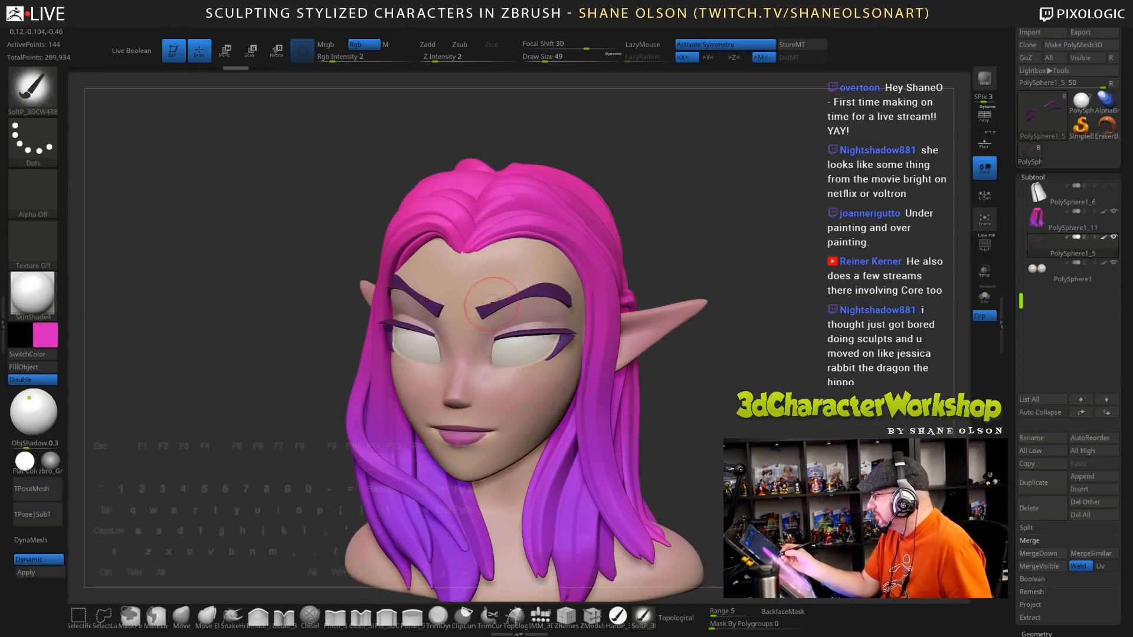
pyautogui.moveTo(509, 292); pyautogui.dragTo(475, 304)
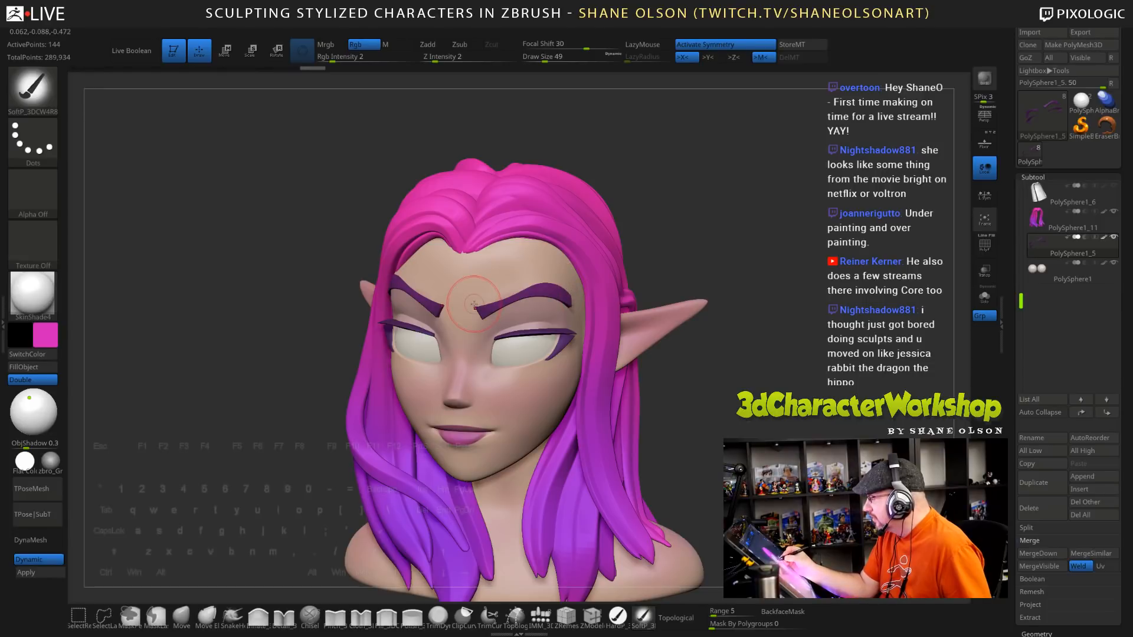
# Reduce the draw size to 34 and brush more pink along the eyebrows toward their outer ends
pyautogui.press('s')
pyautogui.click(727, 244)
pyautogui.moveTo(729, 245); pyautogui.dragTo(707, 257)
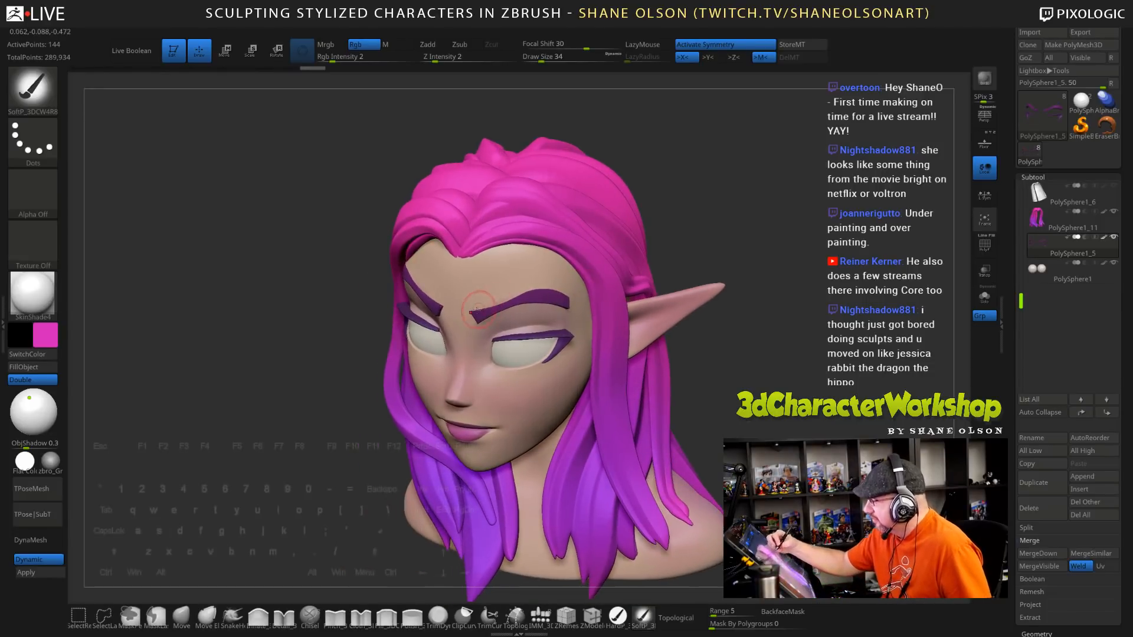
pyautogui.moveTo(533, 291); pyautogui.dragTo(566, 300)
pyautogui.moveTo(782, 315); pyautogui.dragTo(826, 319)
pyautogui.moveTo(767, 437)
pyautogui.keyDown('alt'); pyautogui.mouseDown()
pyautogui.moveTo(758, 396)
pyautogui.moveTo(818, 401)
pyautogui.mouseUp(); pyautogui.keyUp('alt')
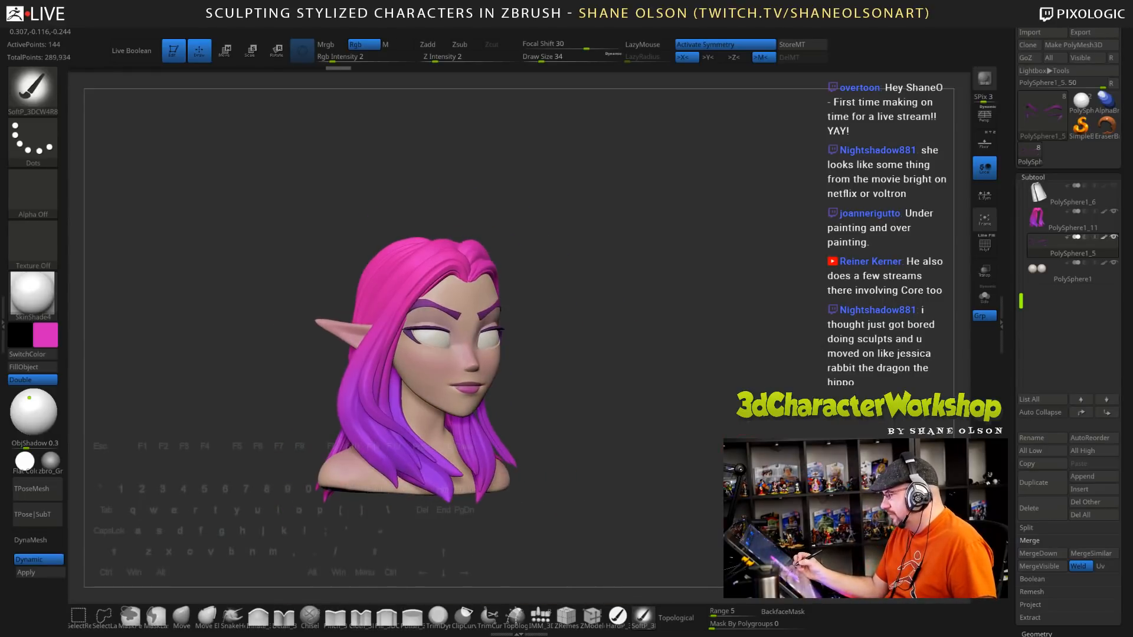
pyautogui.keyDown('alt'); pyautogui.moveTo(712, 433); pyautogui.dragTo(712, 457); pyautogui.keyUp('alt')
pyautogui.keyDown('alt'); pyautogui.moveTo(712, 457); pyautogui.dragTo(749, 422); pyautogui.keyUp('alt')
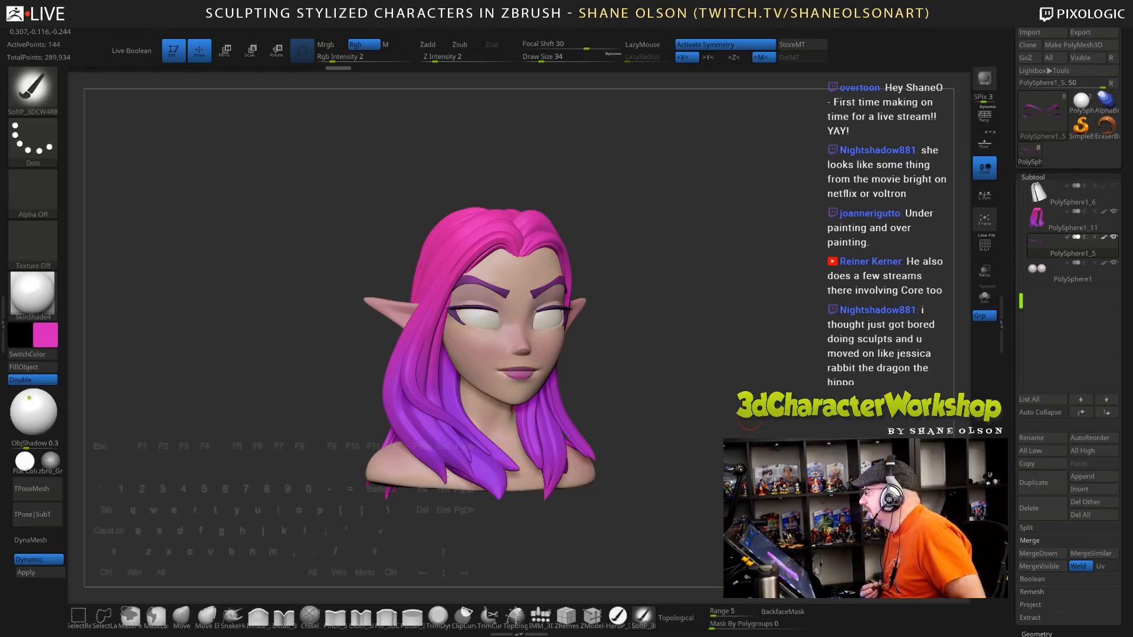
pyautogui.moveTo(712, 388); pyautogui.dragTo(705, 504)
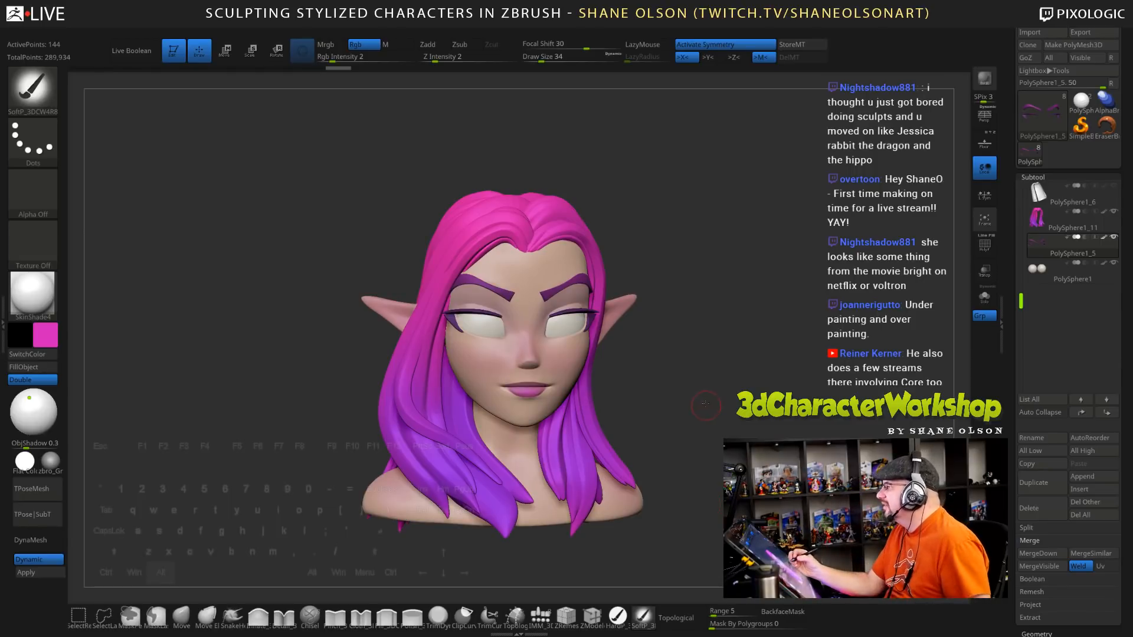
# Select the hair subtool and nudge its front edge beside the temple with the Move brush at draw size 120
pyautogui.moveTo(707, 402); pyautogui.dragTo(698, 387)
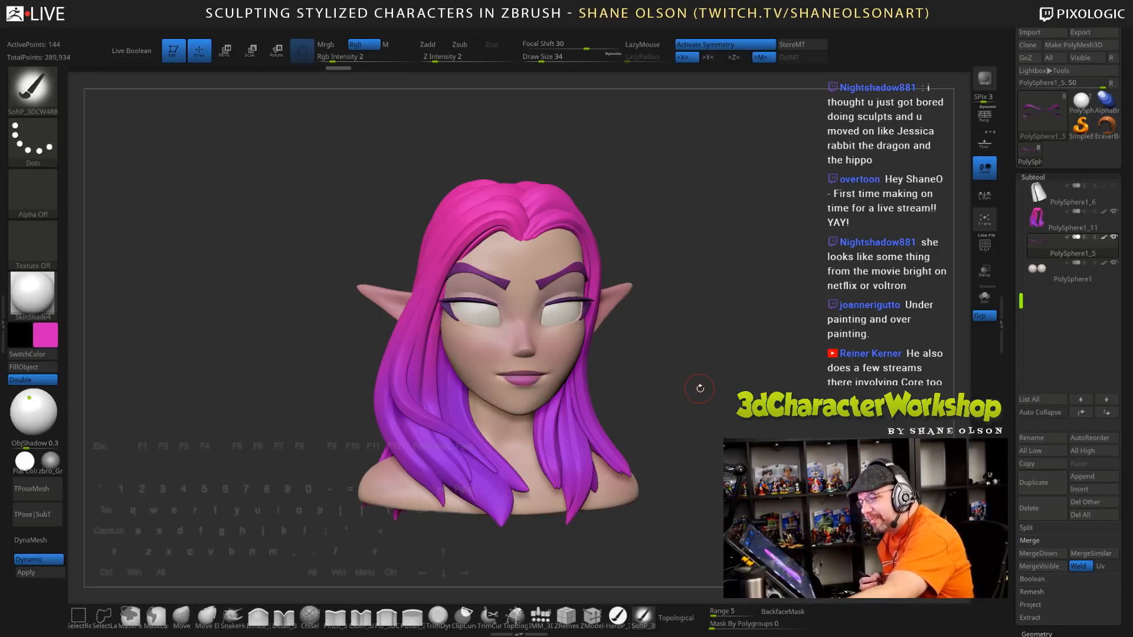
pyautogui.moveTo(717, 422); pyautogui.dragTo(647, 371)
pyautogui.keyDown('alt'); pyautogui.click(470, 238); pyautogui.keyUp('alt')
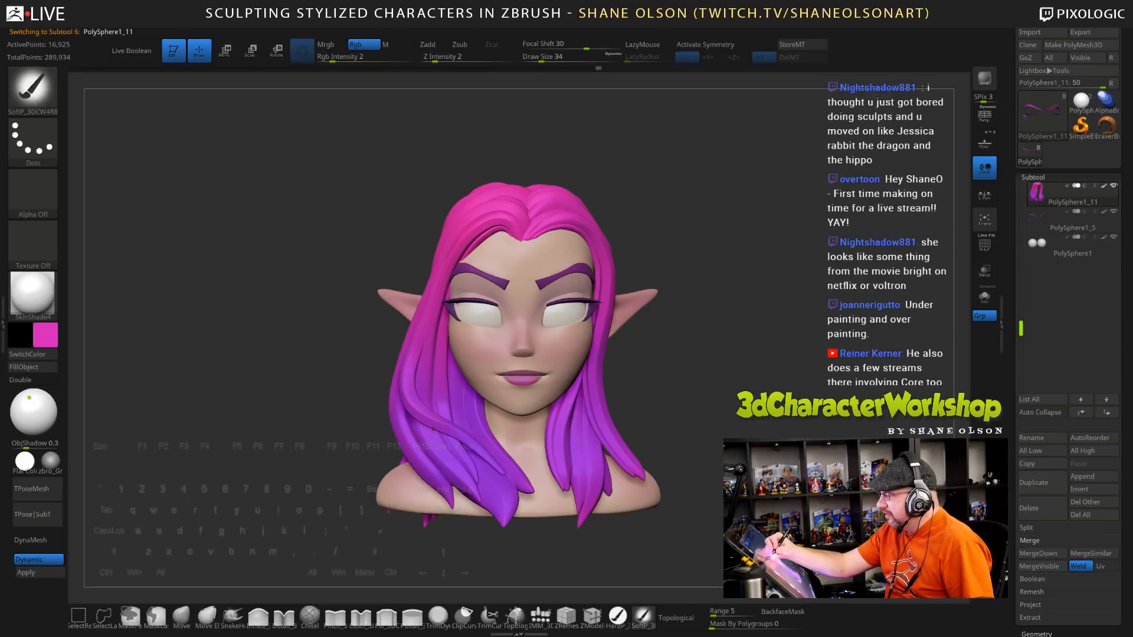
pyautogui.click(184, 615)
pyautogui.press('s')
pyautogui.moveTo(207, 547); pyautogui.dragTo(206, 546)
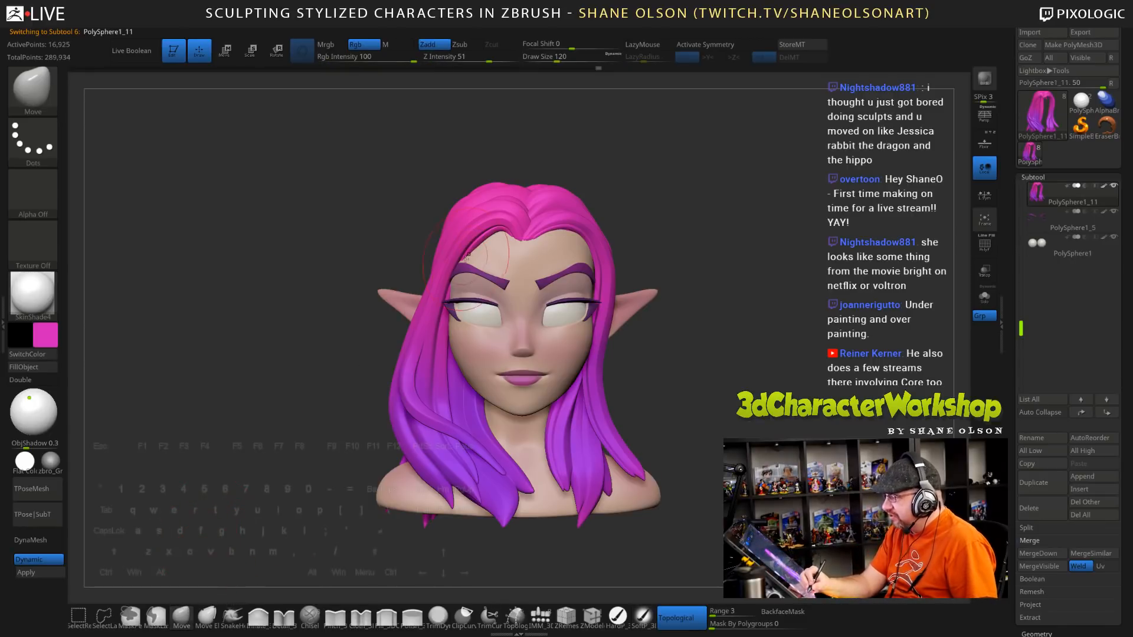
pyautogui.moveTo(408, 251); pyautogui.dragTo(465, 271)
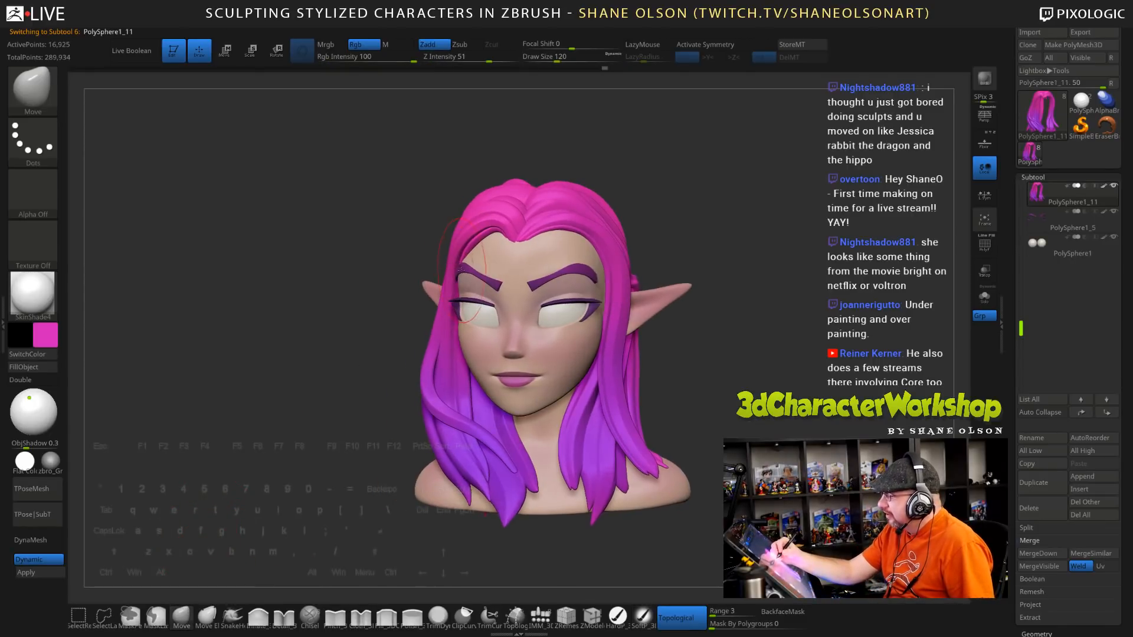
# Enlarge the Move brush to draw size 159 to adjust the hair around the temple, then return it to 120
pyautogui.press(']')
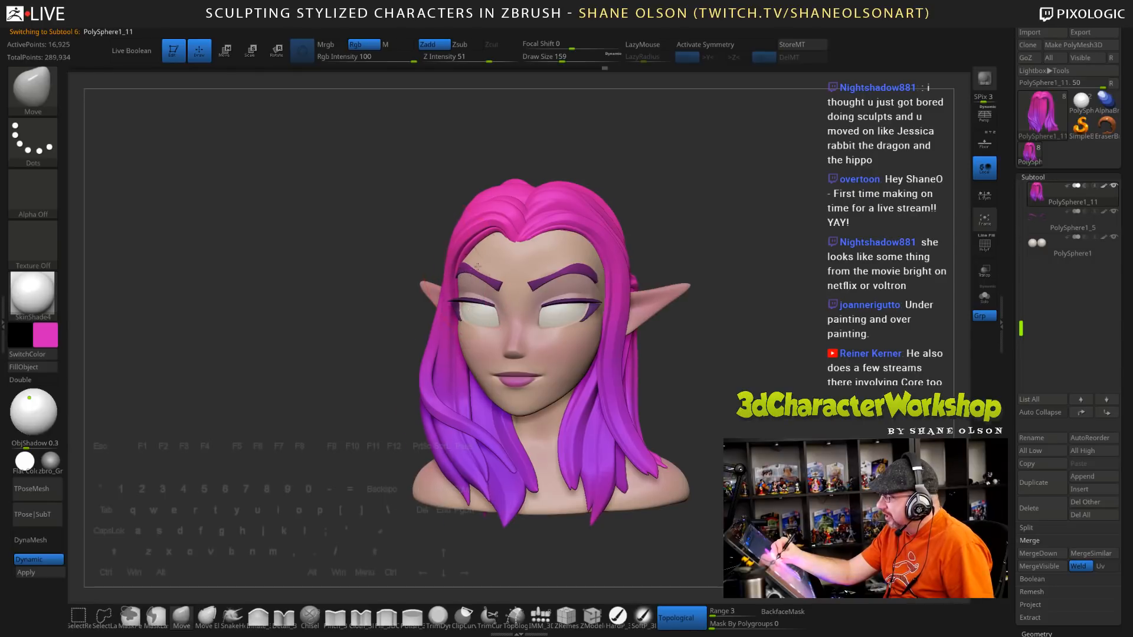
pyautogui.moveTo(456, 275); pyautogui.dragTo(456, 287, button='right')
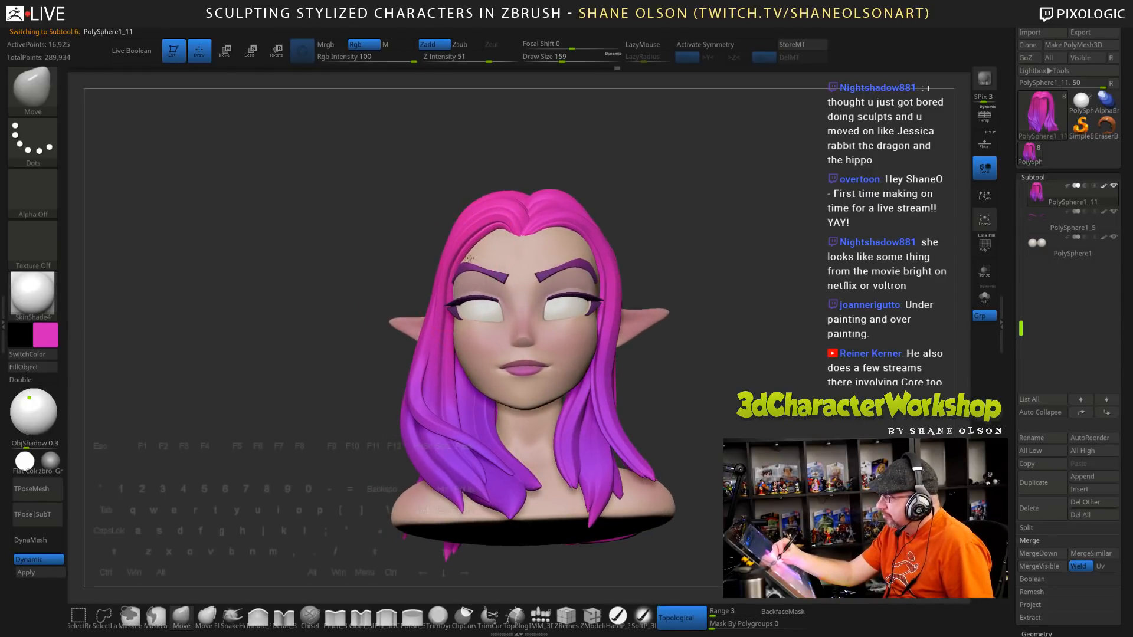
pyautogui.moveTo(481, 242); pyautogui.dragTo(474, 250, button='right')
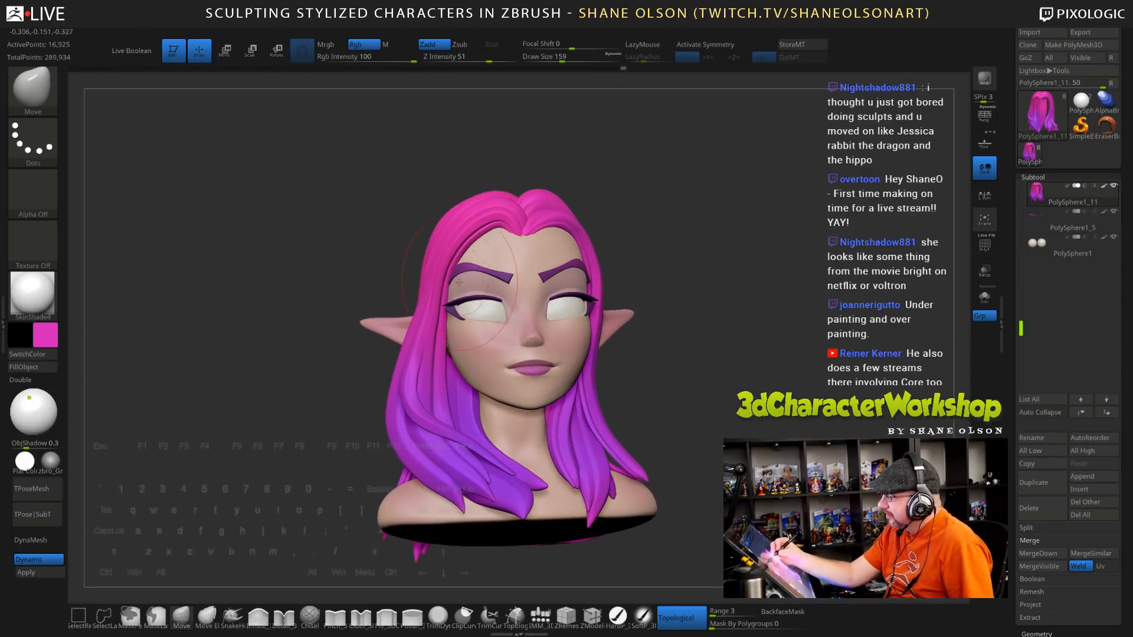
pyautogui.moveTo(711, 407)
pyautogui.mouseDown(button='right')
pyautogui.moveTo(531, 331)
pyautogui.moveTo(461, 266)
pyautogui.moveTo(425, 277)
pyautogui.moveTo(443, 276)
pyautogui.mouseUp(button='right')
pyautogui.press('[')
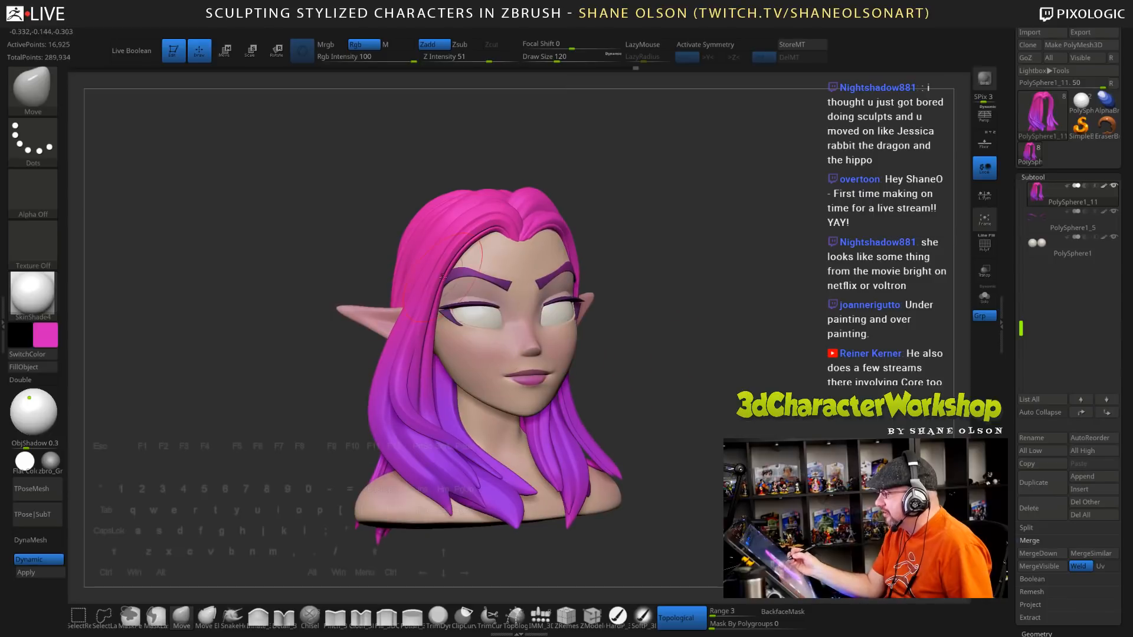
pyautogui.moveTo(597, 375); pyautogui.dragTo(696, 415, button='right')
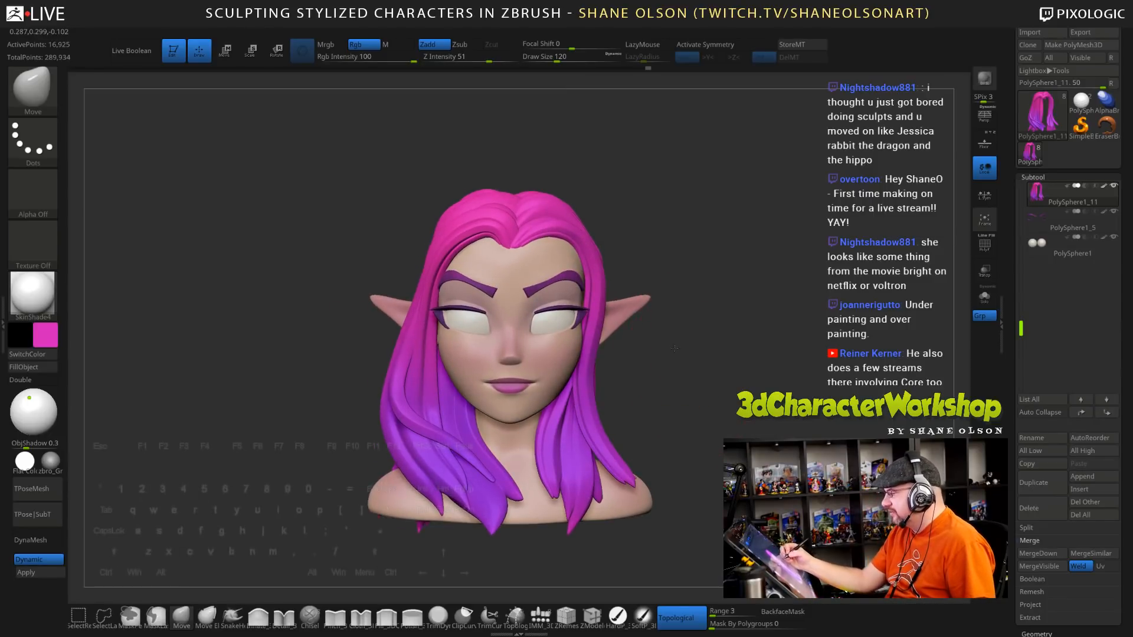
# Reduce the draw size to 77, select the eyeballs subtool and turn on X symmetry
pyautogui.moveTo(683, 347); pyautogui.dragTo(688, 430, button='right')
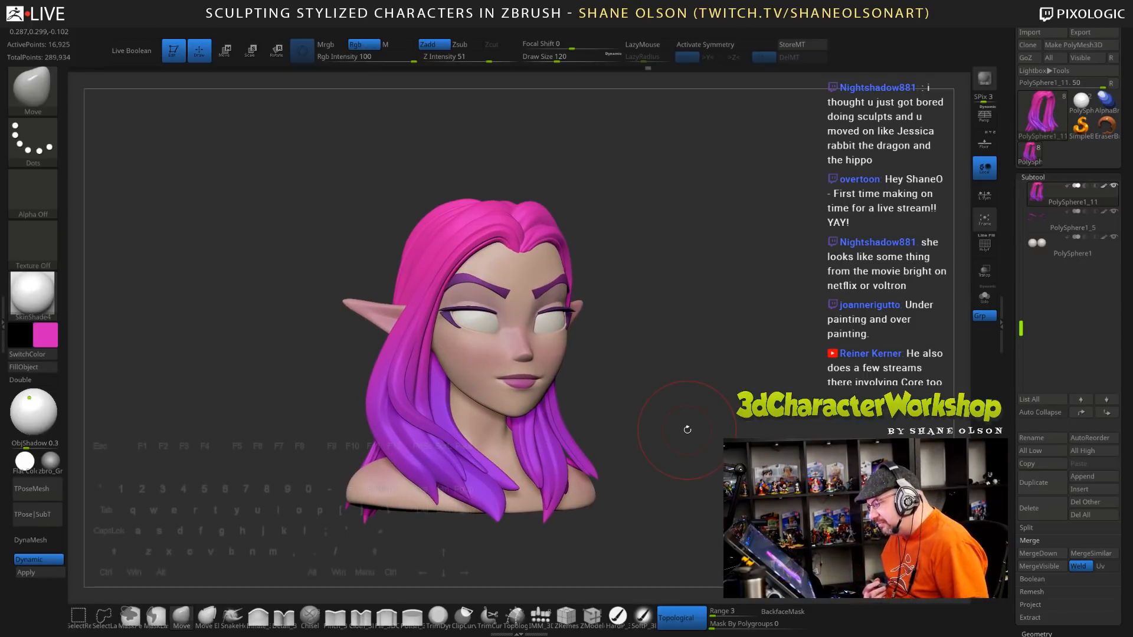
pyautogui.moveTo(667, 439); pyautogui.dragTo(687, 417)
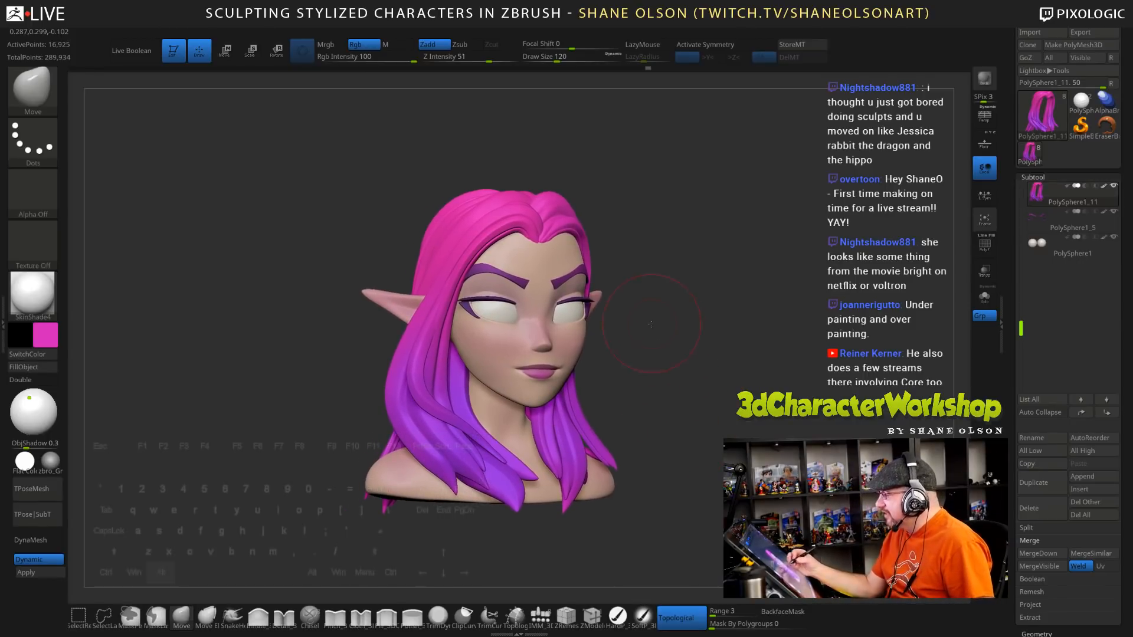
pyautogui.moveTo(672, 356); pyautogui.dragTo(667, 343)
pyautogui.moveTo(670, 383); pyautogui.dragTo(673, 381)
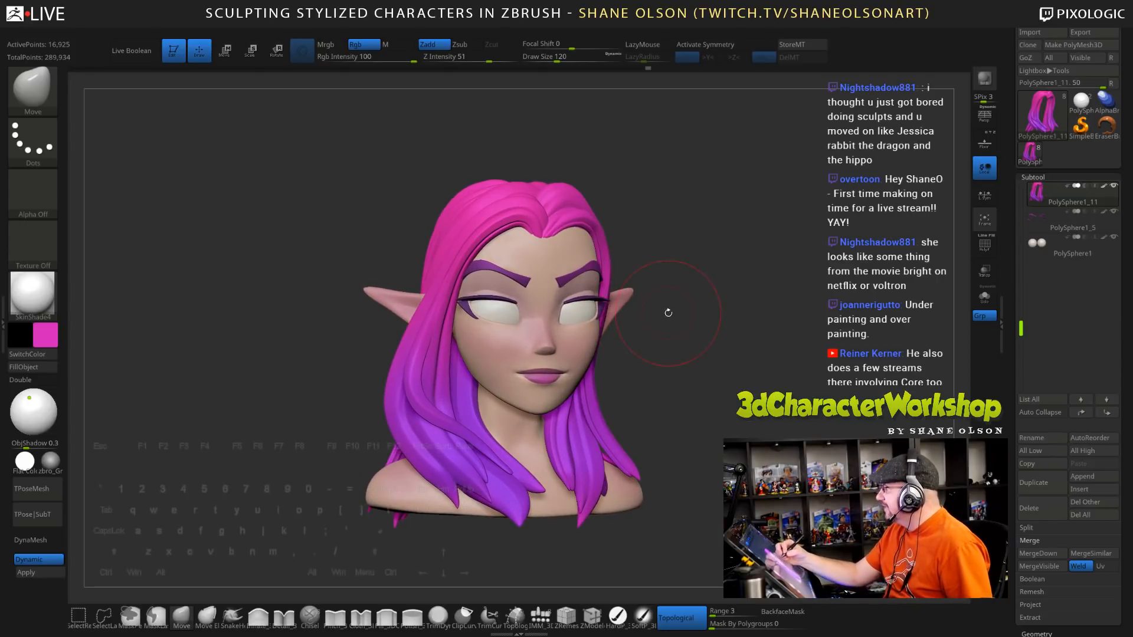
pyautogui.press('s')
pyautogui.moveTo(667, 311); pyautogui.dragTo(661, 339)
pyautogui.keyDown('alt'); pyautogui.click(570, 327); pyautogui.keyUp('alt')
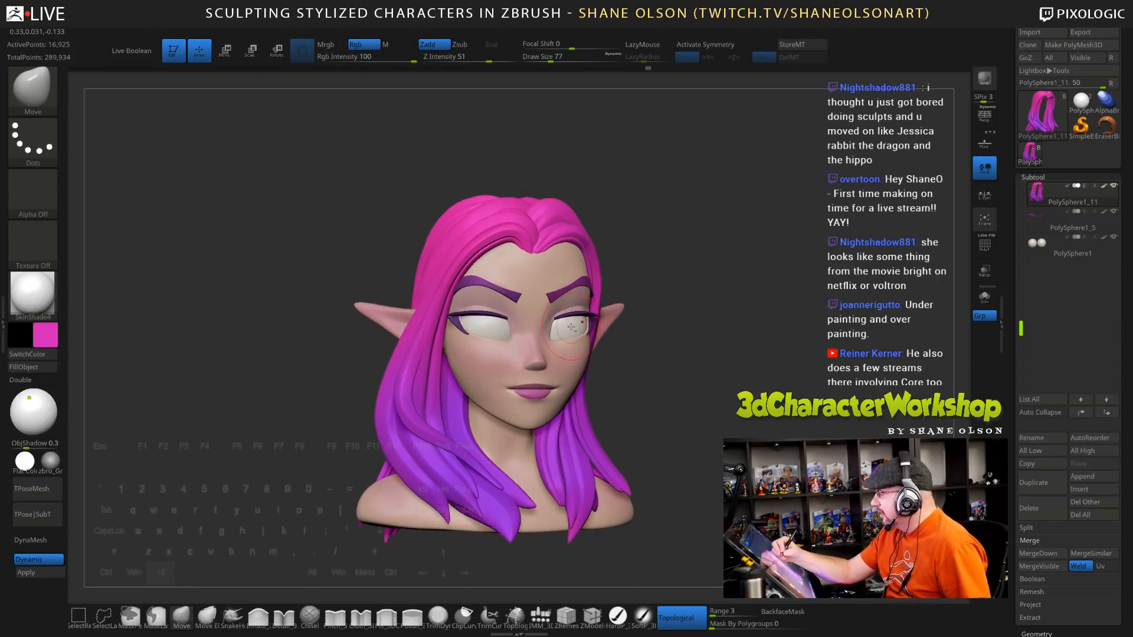
pyautogui.press('x')
pyautogui.moveTo(674, 397)
pyautogui.mouseDown()
pyautogui.moveTo(669, 387)
pyautogui.moveTo(694, 428)
pyautogui.mouseUp()
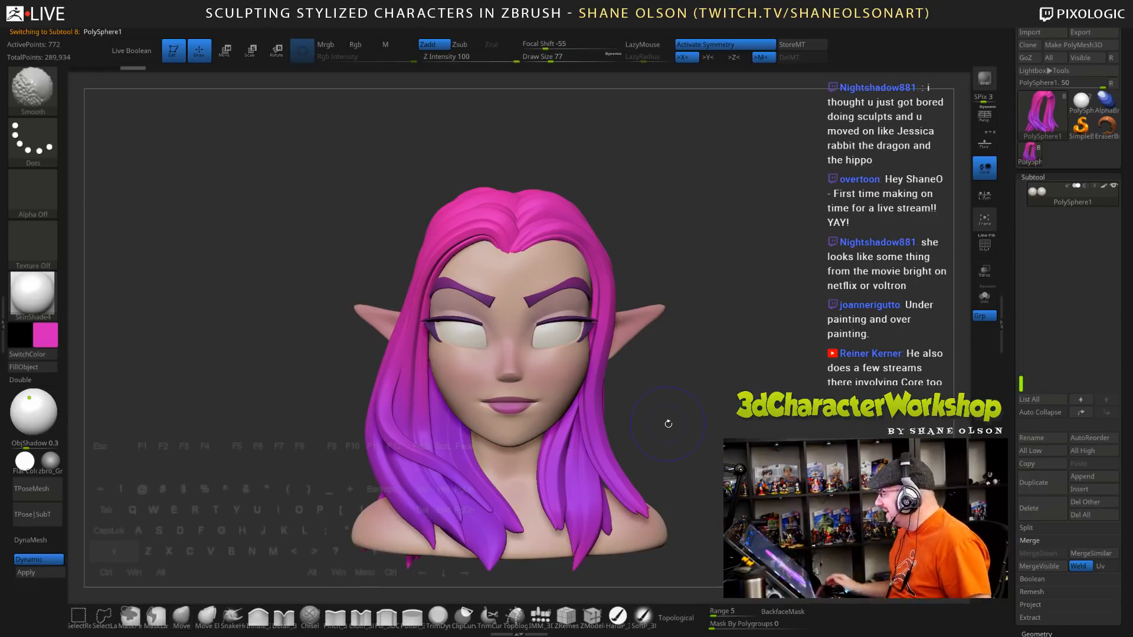
# Apply the eyeballs' dynamic subdivision and divide their mesh three more times for polypainting
pyautogui.hotkey('shift', 'f')
pyautogui.hotkey('shift', 'f')
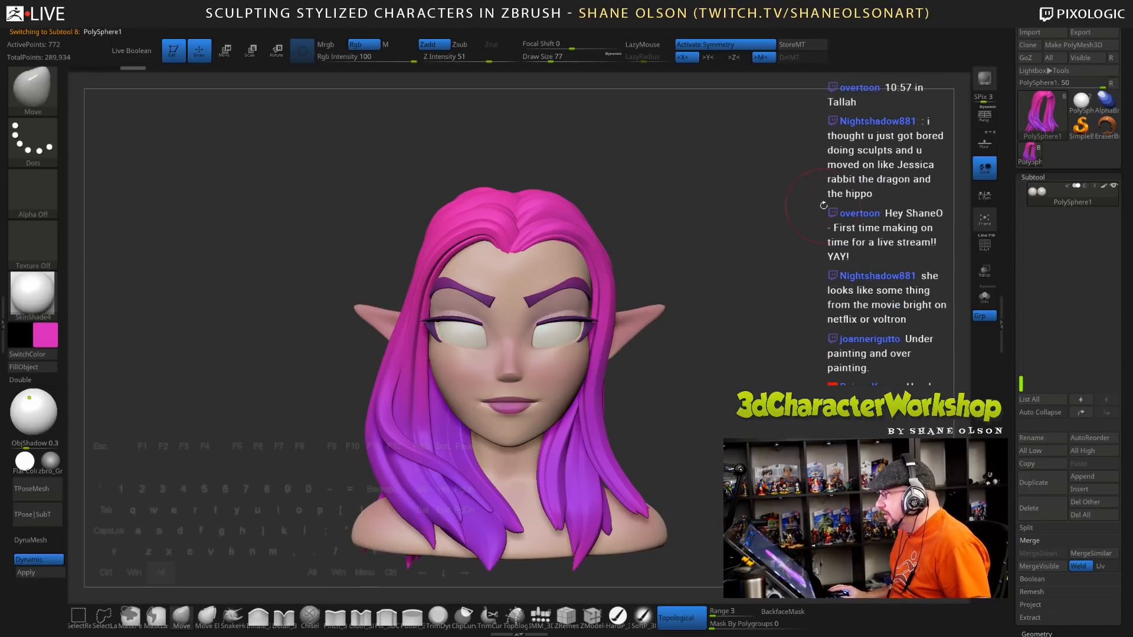
pyautogui.moveTo(824, 205)
pyautogui.keyDown('alt'); pyautogui.mouseDown()
pyautogui.moveTo(832, 248)
pyautogui.moveTo(822, 219)
pyautogui.mouseUp(); pyautogui.keyUp('alt')
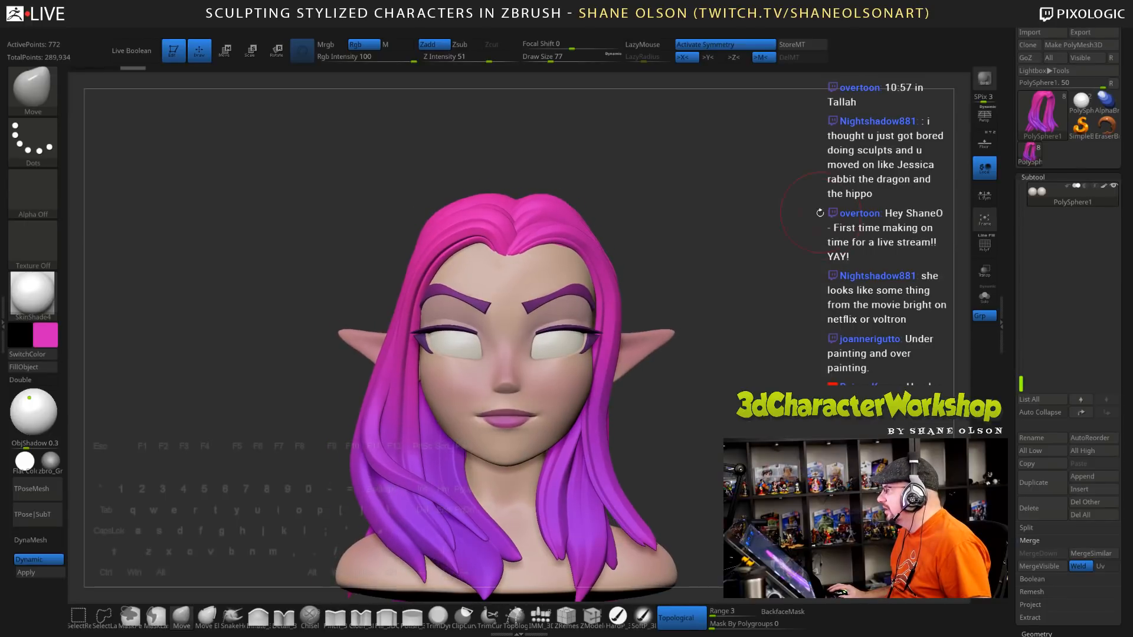
pyautogui.keyDown('alt'); pyautogui.moveTo(782, 231); pyautogui.dragTo(786, 219); pyautogui.keyUp('alt')
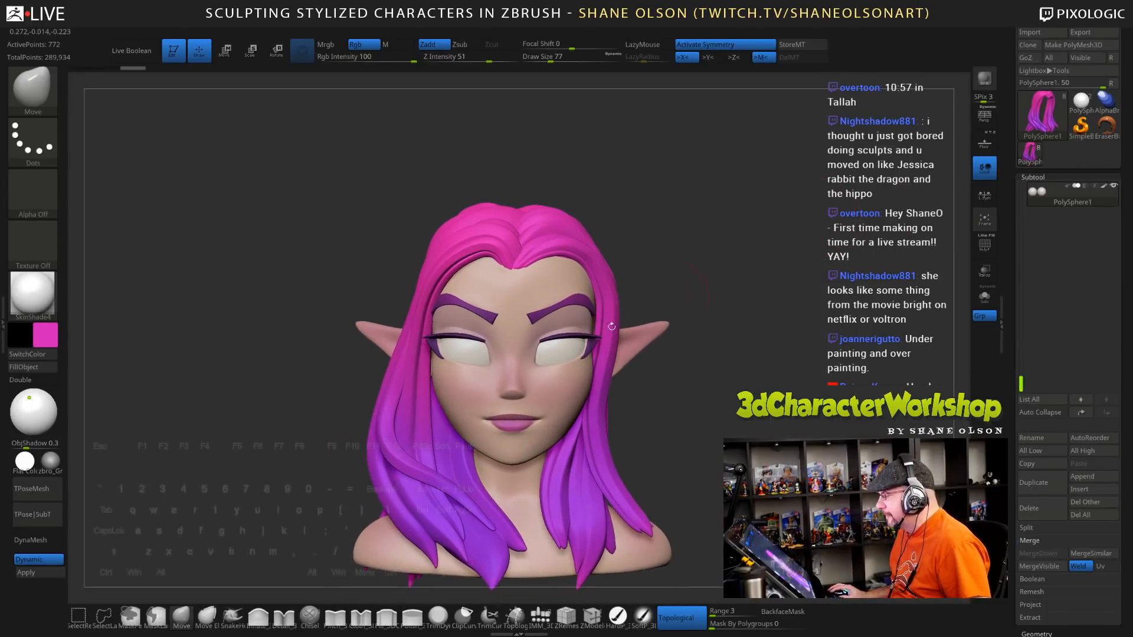
pyautogui.keyDown('alt'); pyautogui.moveTo(248, 315); pyautogui.dragTo(235, 308); pyautogui.keyUp('alt')
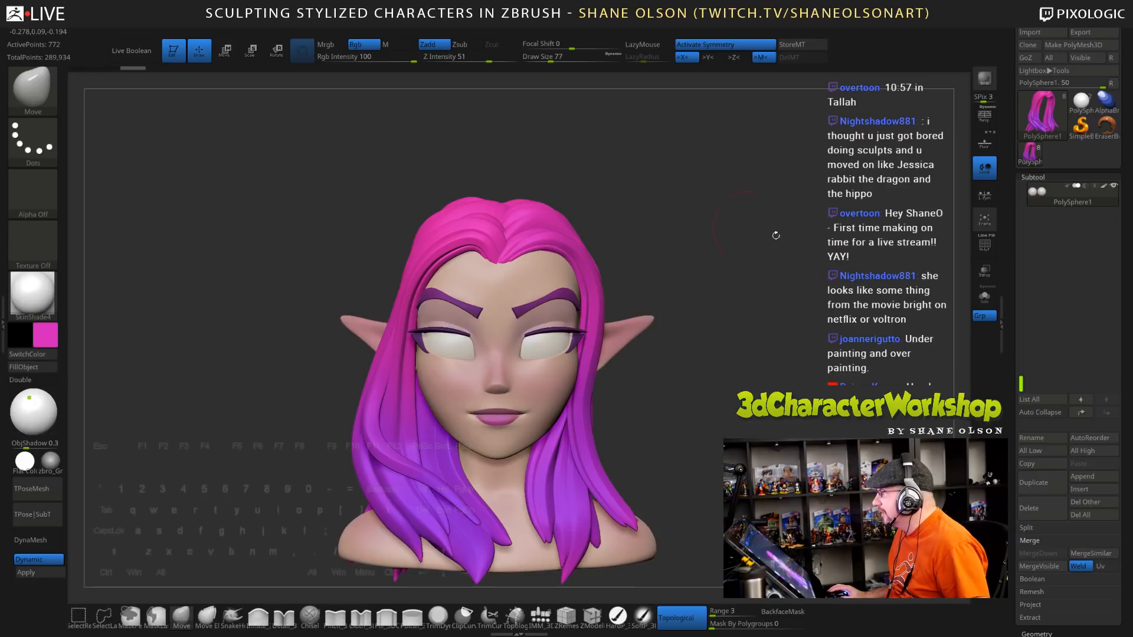
pyautogui.click(32, 574)
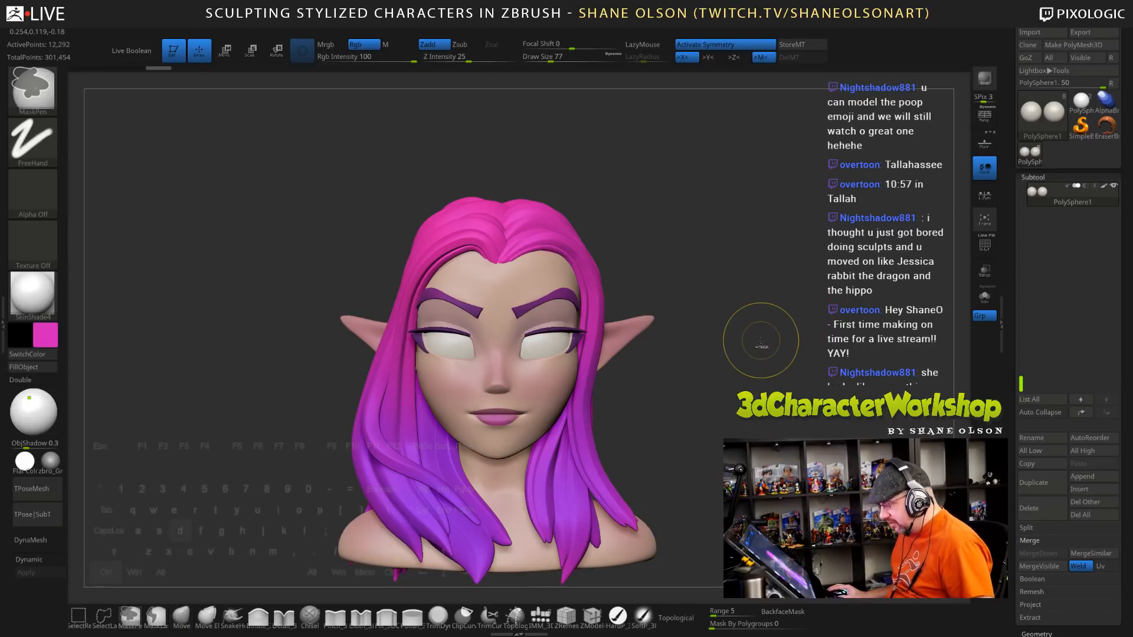
pyautogui.hotkey('ctrl', 'd')
pyautogui.hotkey('ctrl', 'd')
pyautogui.hotkey('ctrl', 'd')
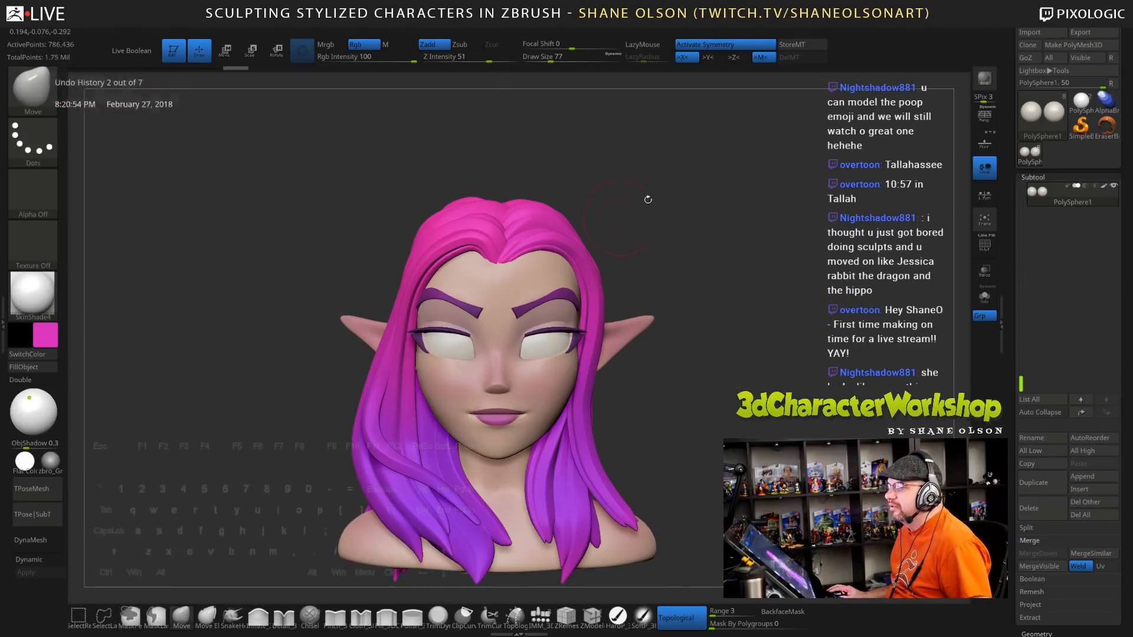
# Switch to the hard paint brush, display the reference sketch and set the draw size to 34 for painting the irises
pyautogui.keyDown('alt'); pyautogui.moveTo(755, 323); pyautogui.dragTo(746, 359); pyautogui.keyUp('alt')
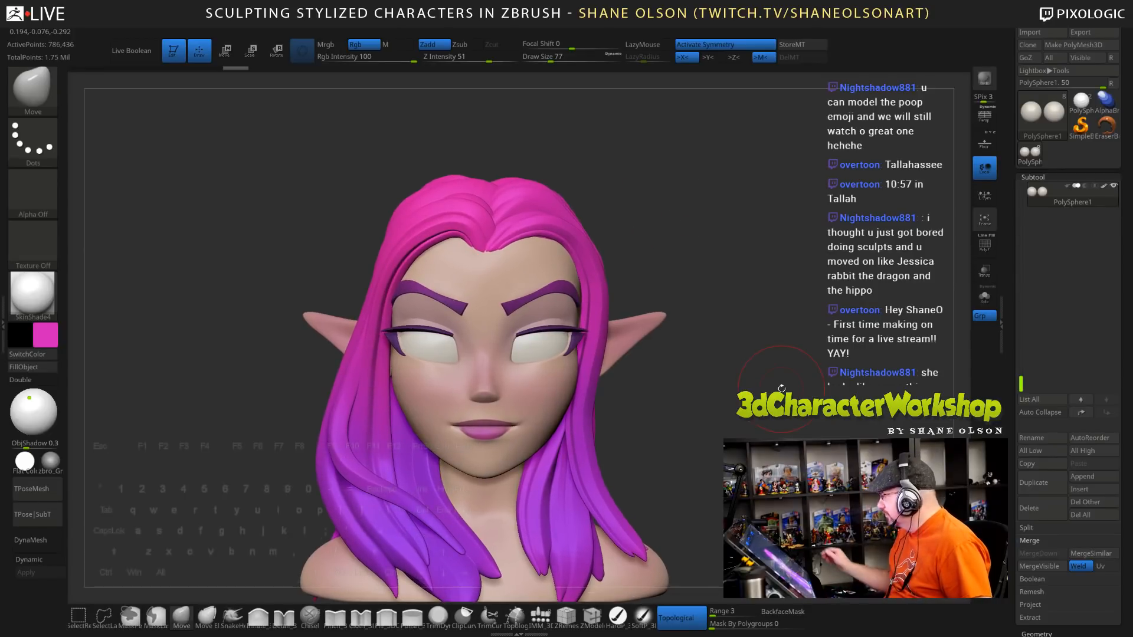
pyautogui.moveTo(671, 360)
pyautogui.keyDown('alt'); pyautogui.mouseDown()
pyautogui.moveTo(739, 377)
pyautogui.moveTo(741, 424)
pyautogui.mouseUp(); pyautogui.keyUp('alt')
pyautogui.press('s')
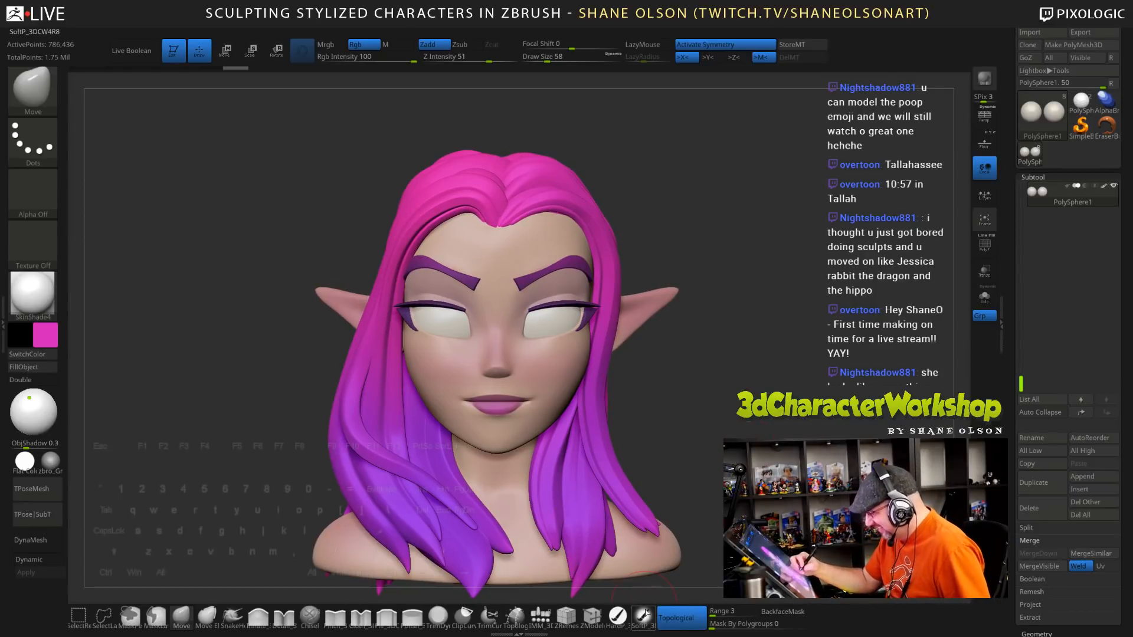
pyautogui.click(617, 617)
pyautogui.moveTo(712, 327)
pyautogui.mouseDown()
pyautogui.moveTo(718, 337)
pyautogui.moveTo(697, 252)
pyautogui.mouseUp()
pyautogui.press('s')
pyautogui.hotkey('shift', 'z')
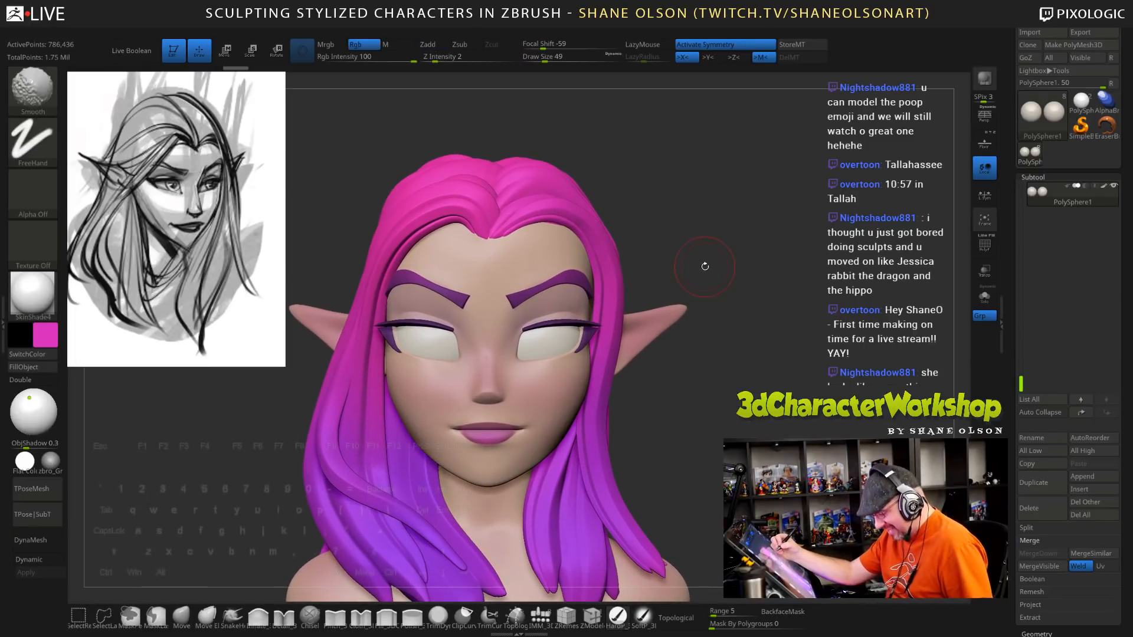
pyautogui.keyDown('alt'); pyautogui.moveTo(718, 369); pyautogui.dragTo(734, 361); pyautogui.keyUp('alt')
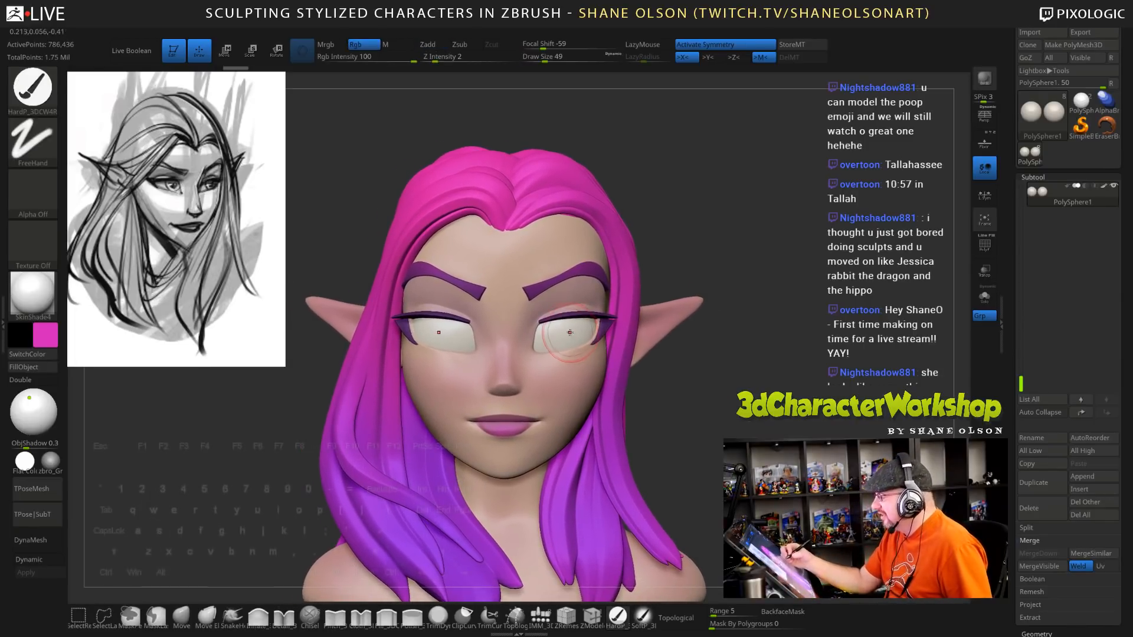
pyautogui.press('s')
pyautogui.moveTo(571, 333); pyautogui.dragTo(565, 333)
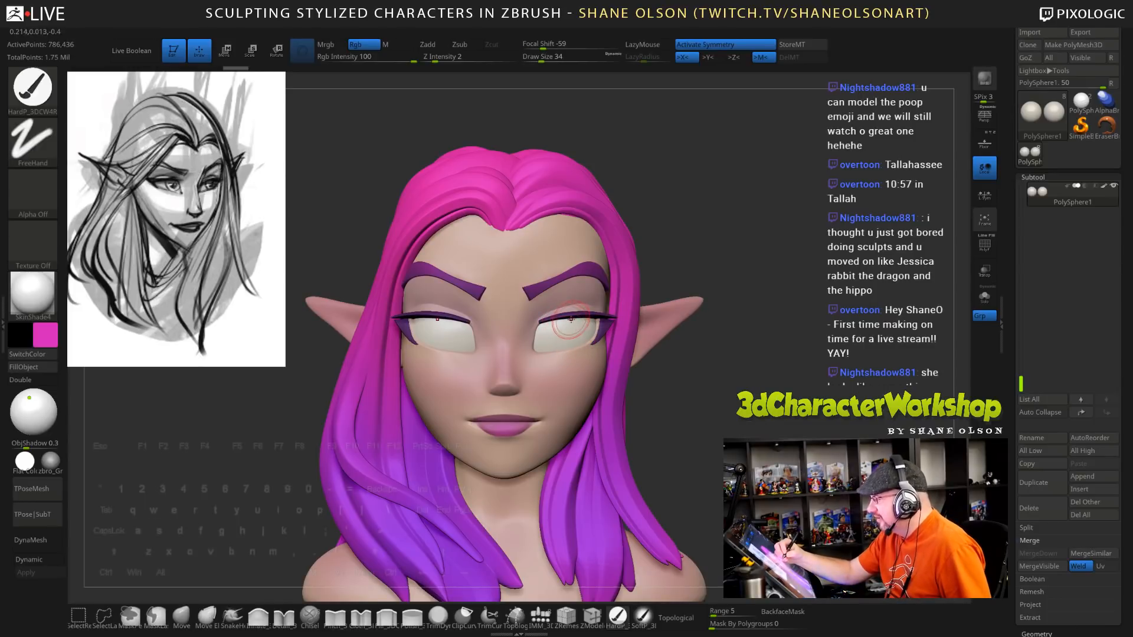
# Try a hot pink iris dab on both eyes and undo it
pyautogui.click(565, 333)
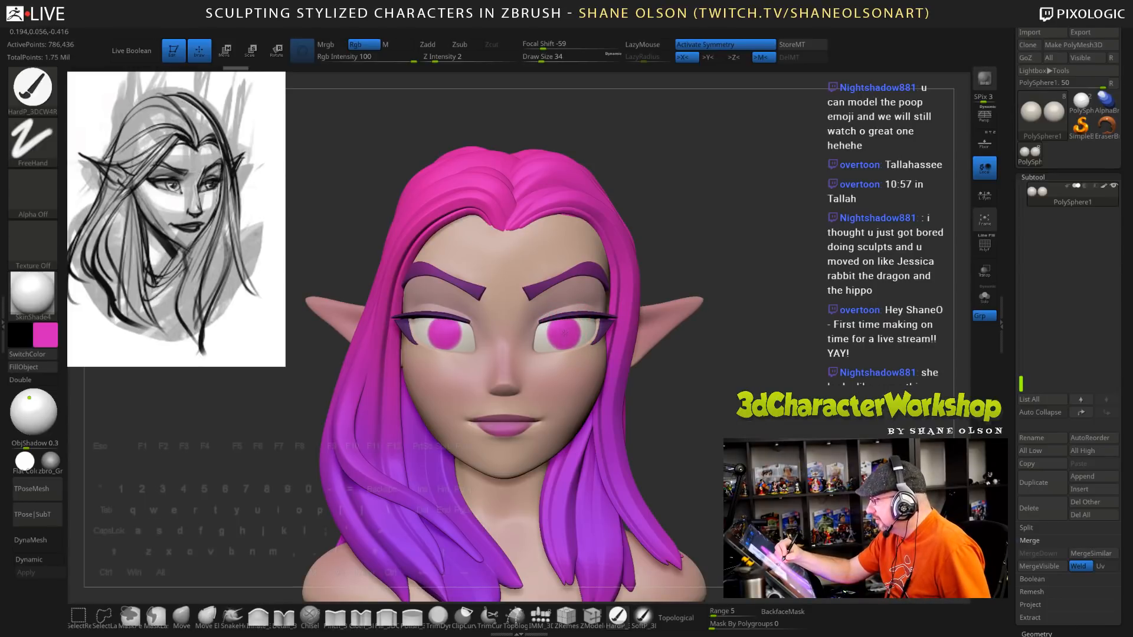
pyautogui.hotkey('ctrl', 'z')
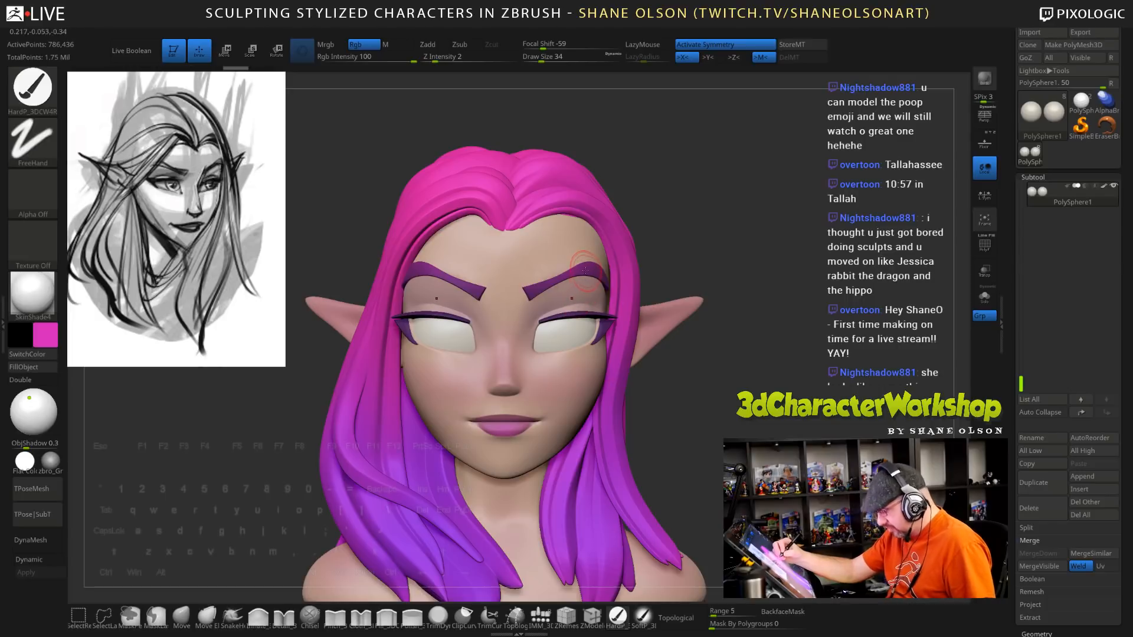
# Sample dark purple from the eyebrow and dab mirrored irises on the eyeballs, undoing and repositioning them slightly toward the nose
pyautogui.press('c')
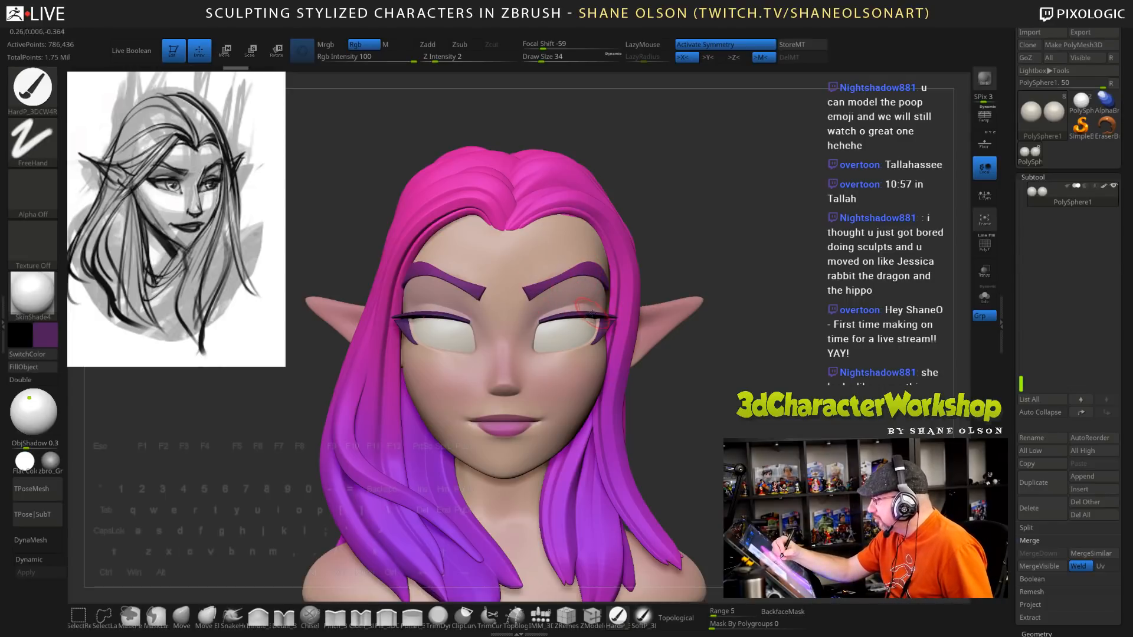
pyautogui.click(564, 333)
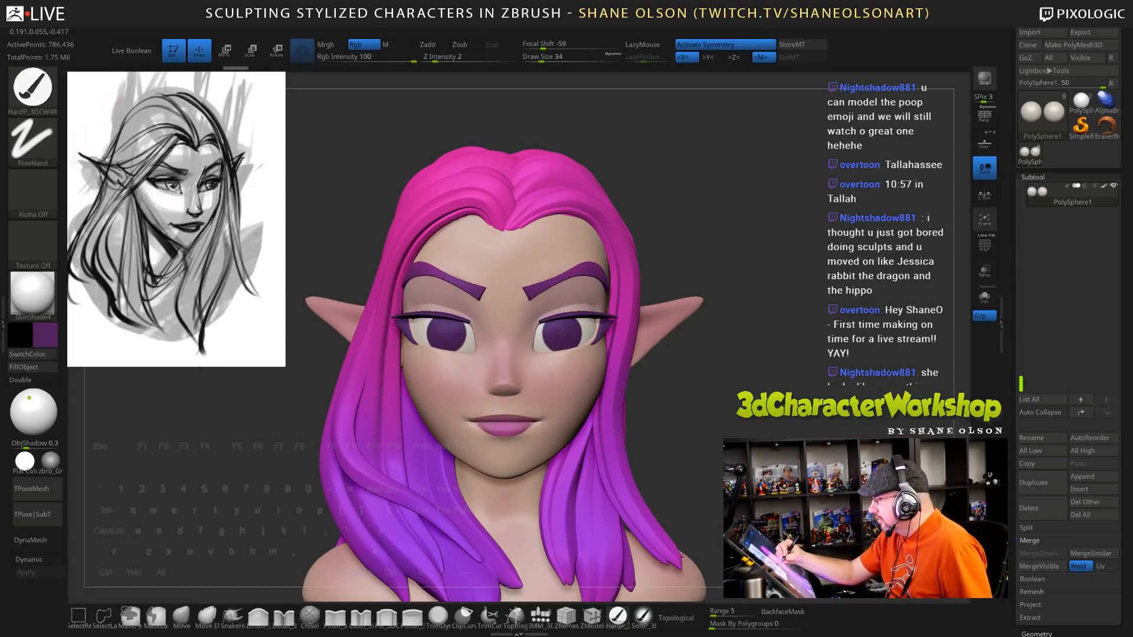
pyautogui.hotkey('ctrl', 'z')
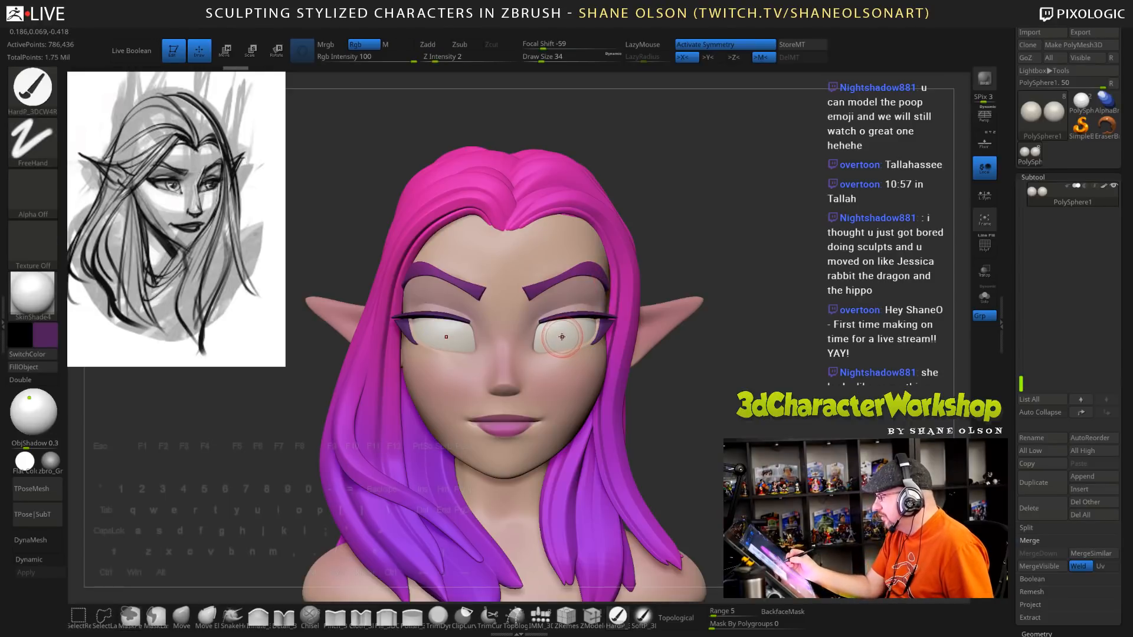
pyautogui.click(561, 336)
pyautogui.hotkey('ctrl', 'z')
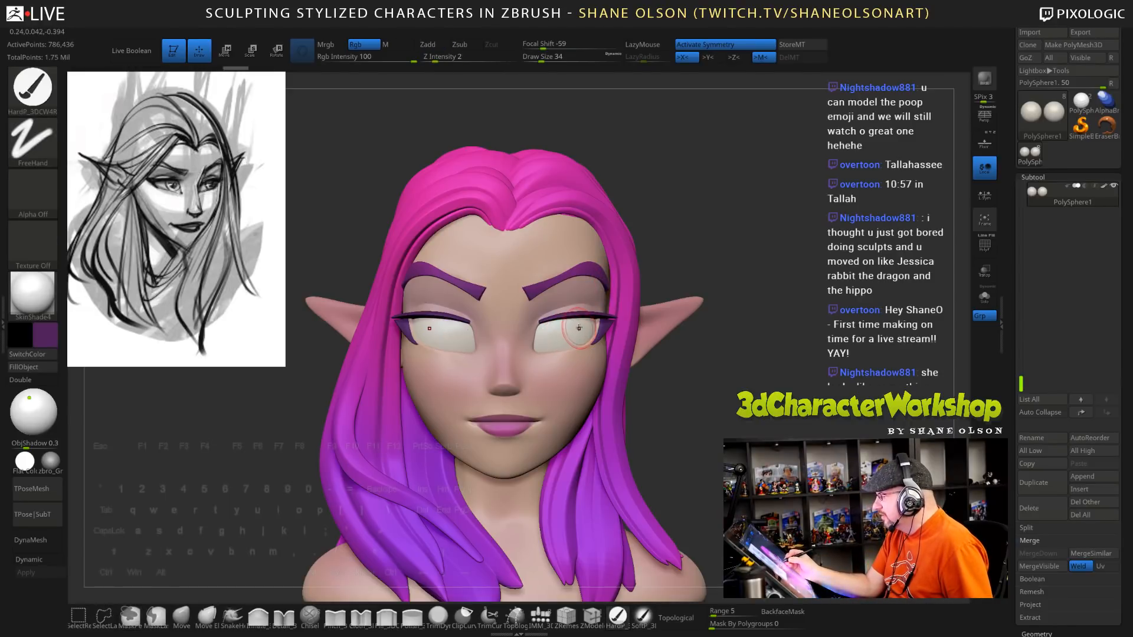
pyautogui.click(569, 334)
pyautogui.hotkey('ctrl', 'z')
pyautogui.click(563, 337)
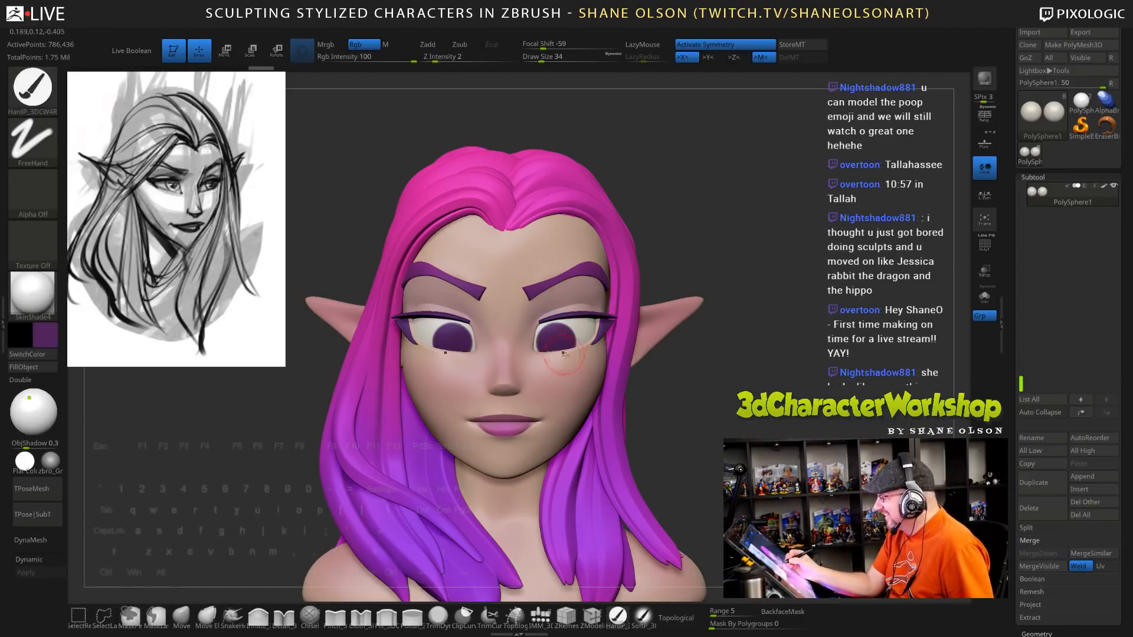
pyautogui.hotkey('ctrl', 'z')
pyautogui.click(547, 327)
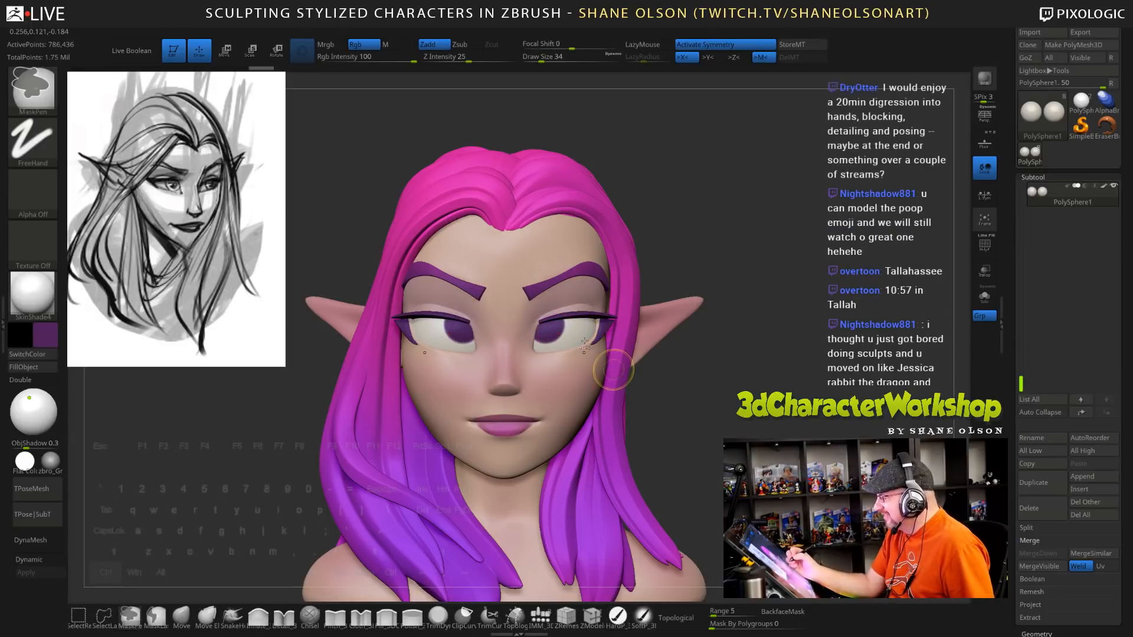
pyautogui.hotkey('ctrl', 'z')
pyautogui.click(552, 334)
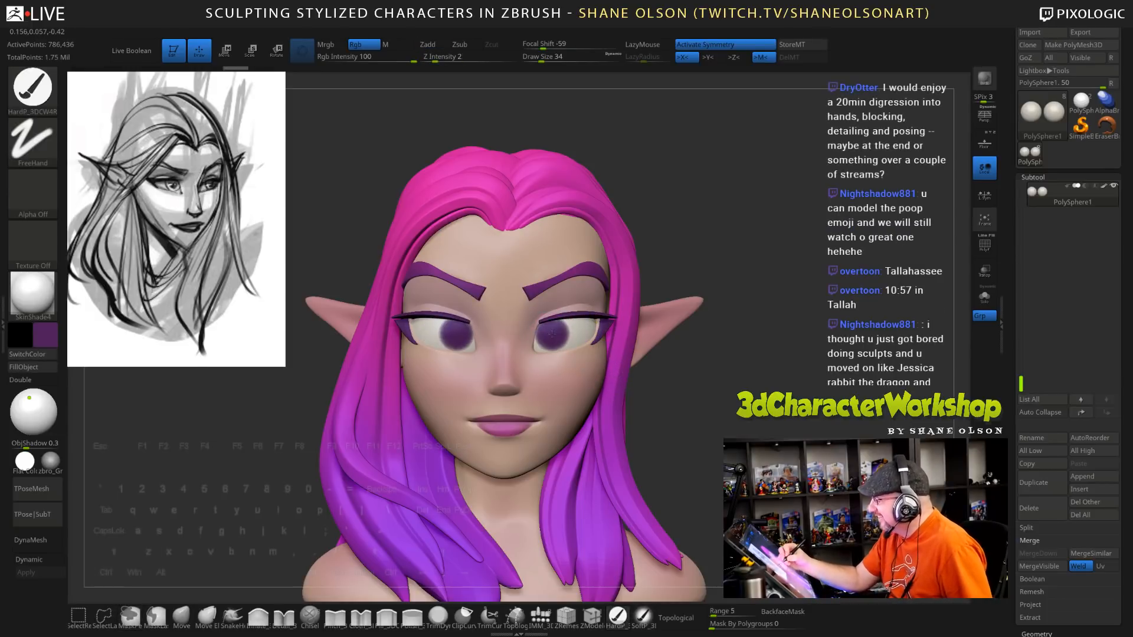
pyautogui.hotkey('ctrl', 'z')
pyautogui.click(558, 334)
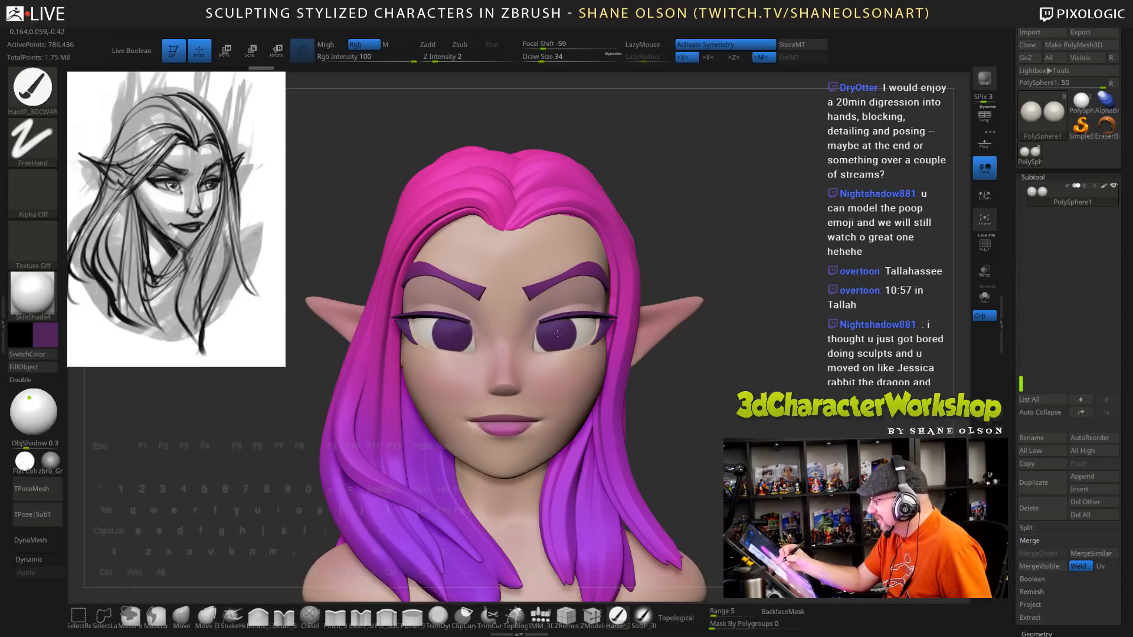
# Undo the iris dabs and repaint the mirrored dark purple irises slightly farther from the nose
pyautogui.hotkey('ctrl', 'z')
pyautogui.click(561, 334)
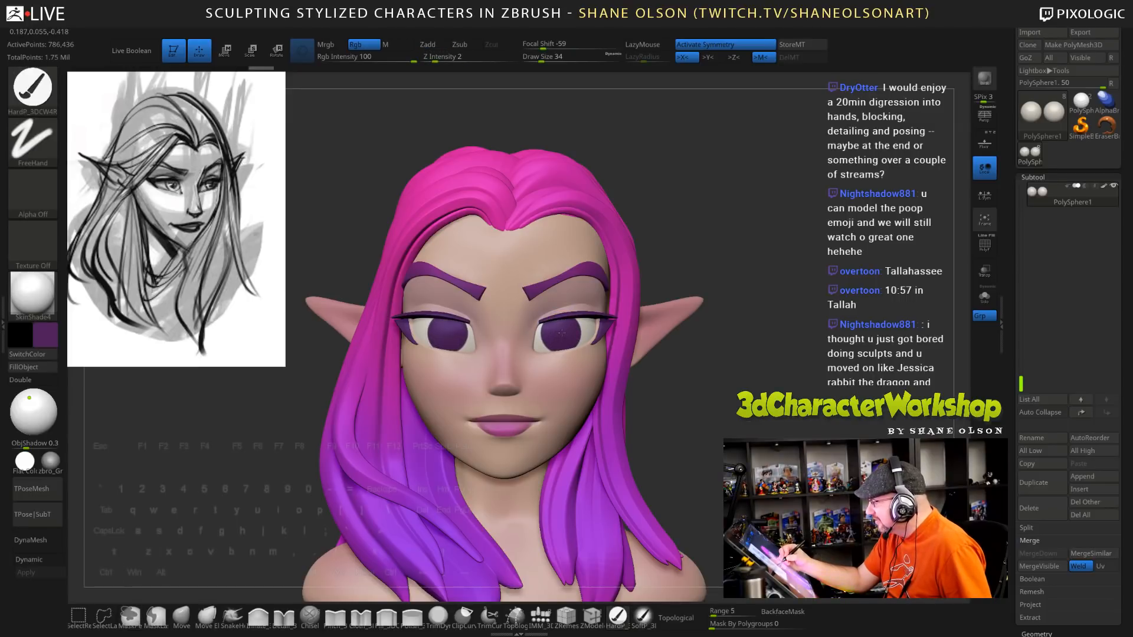
pyautogui.hotkey('ctrl', 'z')
pyautogui.click(564, 332)
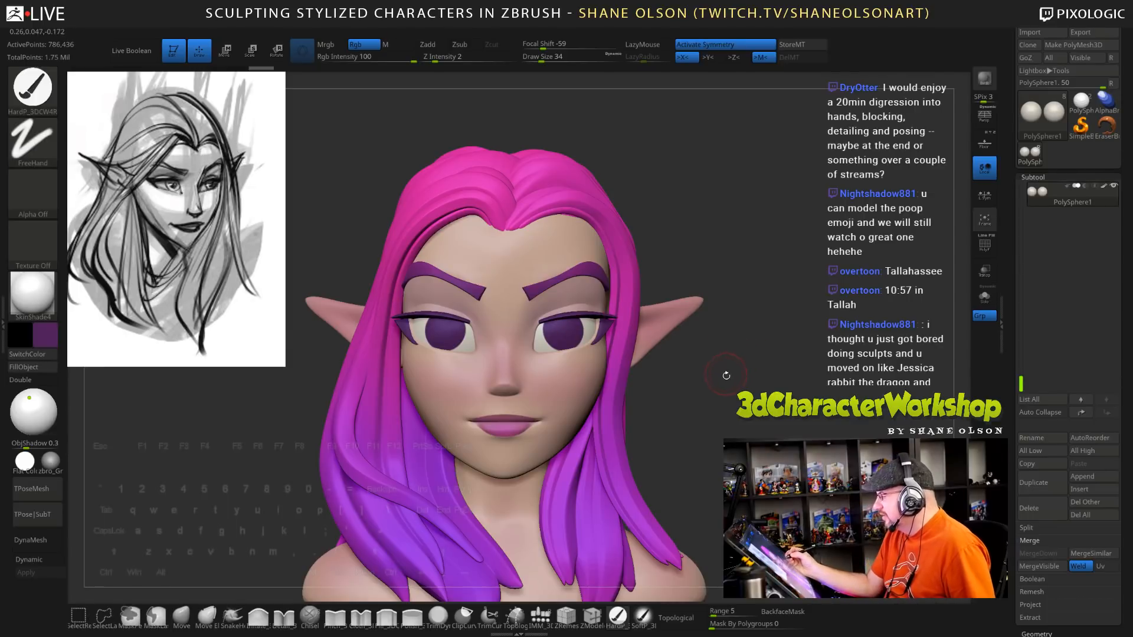
pyautogui.moveTo(726, 375); pyautogui.dragTo(697, 408)
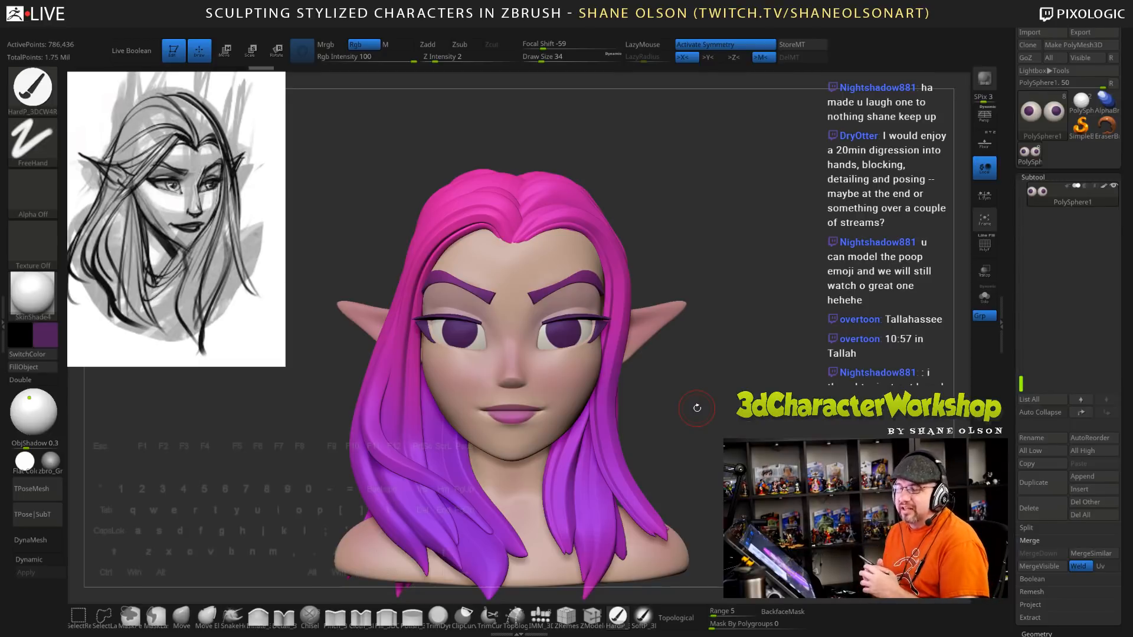
pyautogui.moveTo(697, 408); pyautogui.dragTo(779, 419)
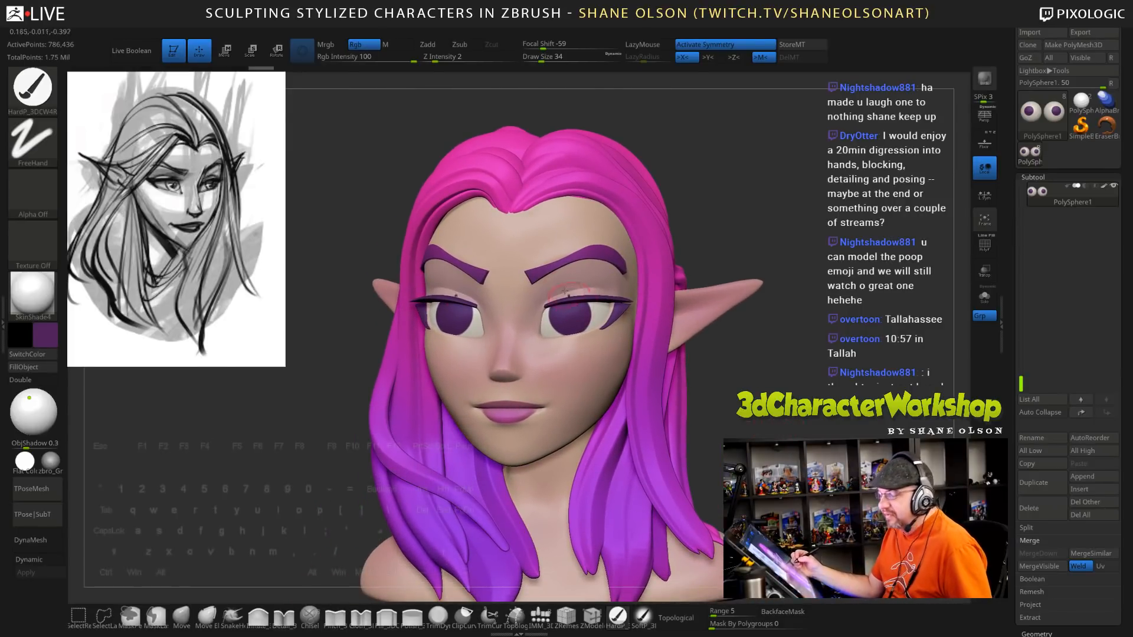
# Switch to the Move brush with draw size 41 and nudge the eyeball surface near the inner eye corner
pyautogui.click(181, 617)
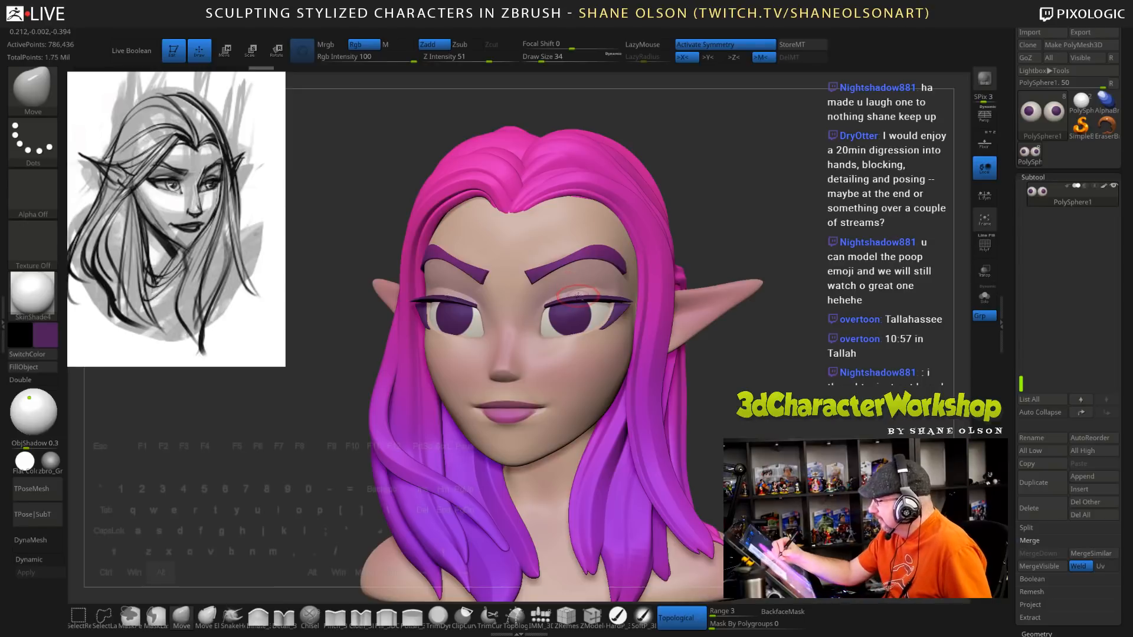
pyautogui.press('s')
pyautogui.moveTo(561, 299); pyautogui.dragTo(565, 299)
pyautogui.keyDown('alt'); pyautogui.moveTo(581, 295); pyautogui.dragTo(563, 301, button='right'); pyautogui.keyUp('alt')
pyautogui.moveTo(545, 307); pyautogui.dragTo(548, 304)
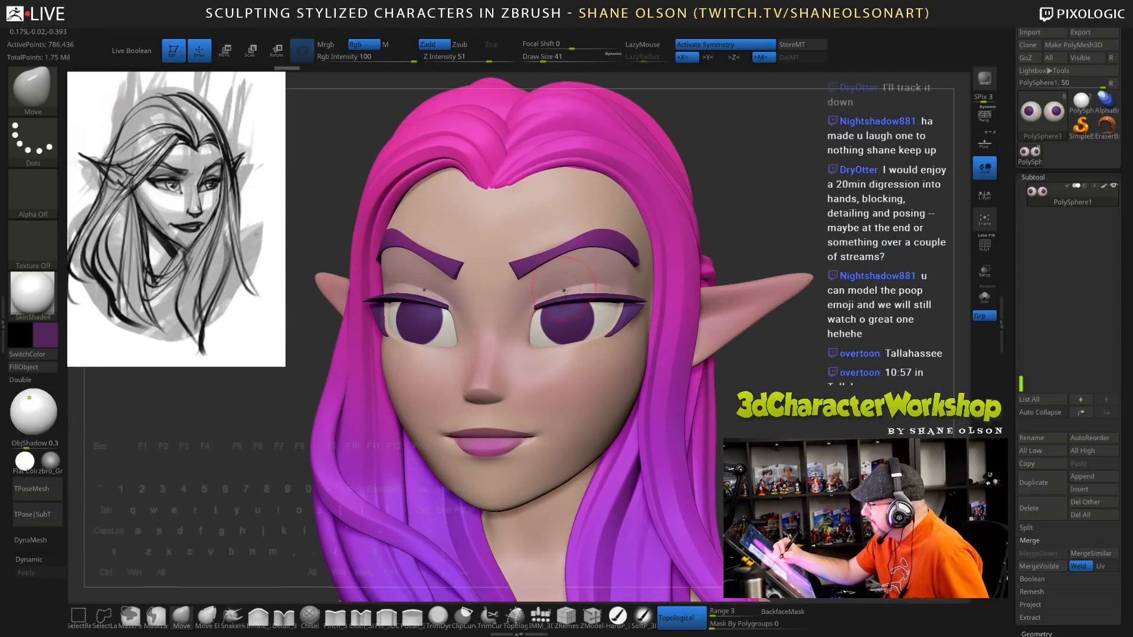
# Set the draw size to 26, select the eyelash mesh and nudge its inner corner beside the nose
pyautogui.moveTo(562, 303); pyautogui.dragTo(549, 302, button='right')
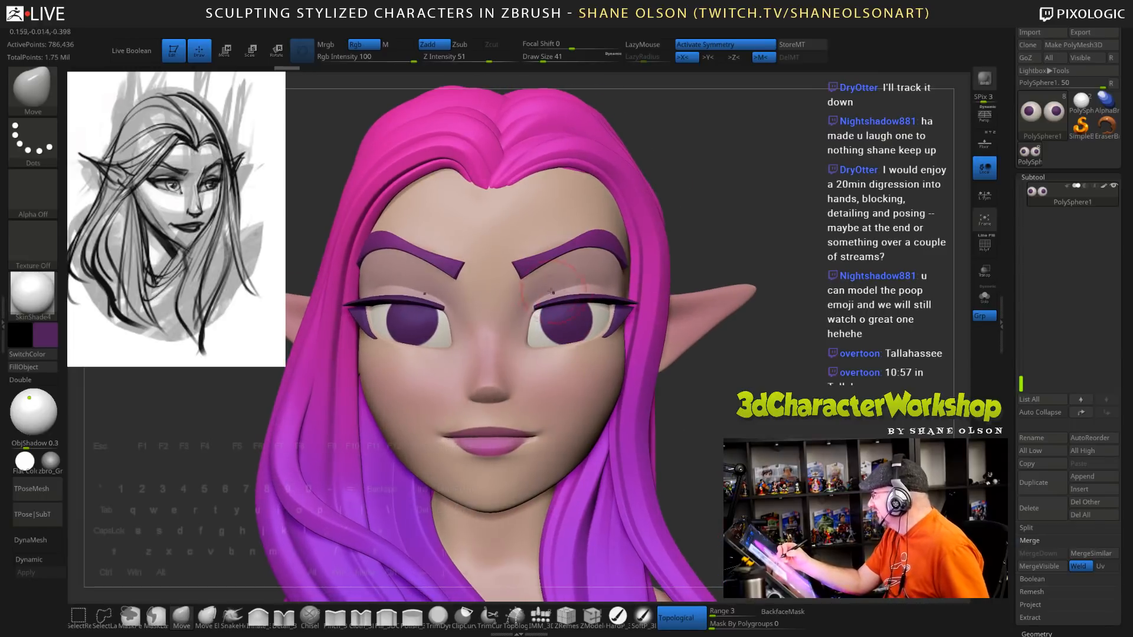
pyautogui.press('s')
pyautogui.moveTo(550, 304); pyautogui.dragTo(546, 304)
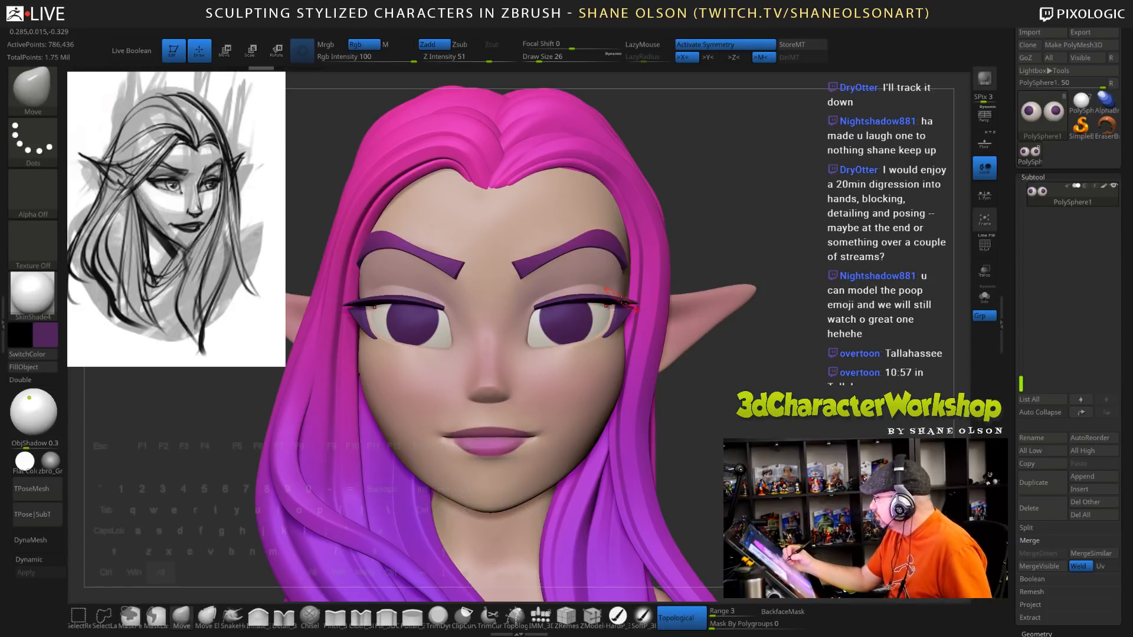
pyautogui.keyDown('alt'); pyautogui.click(623, 301); pyautogui.keyUp('alt')
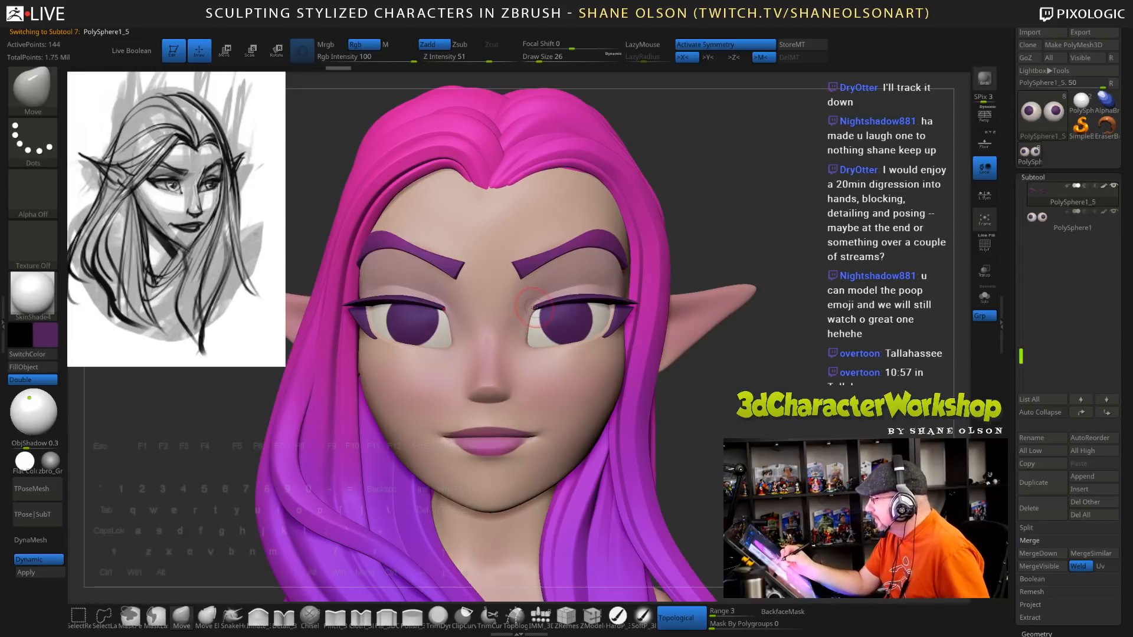
pyautogui.moveTo(541, 308); pyautogui.dragTo(539, 307)
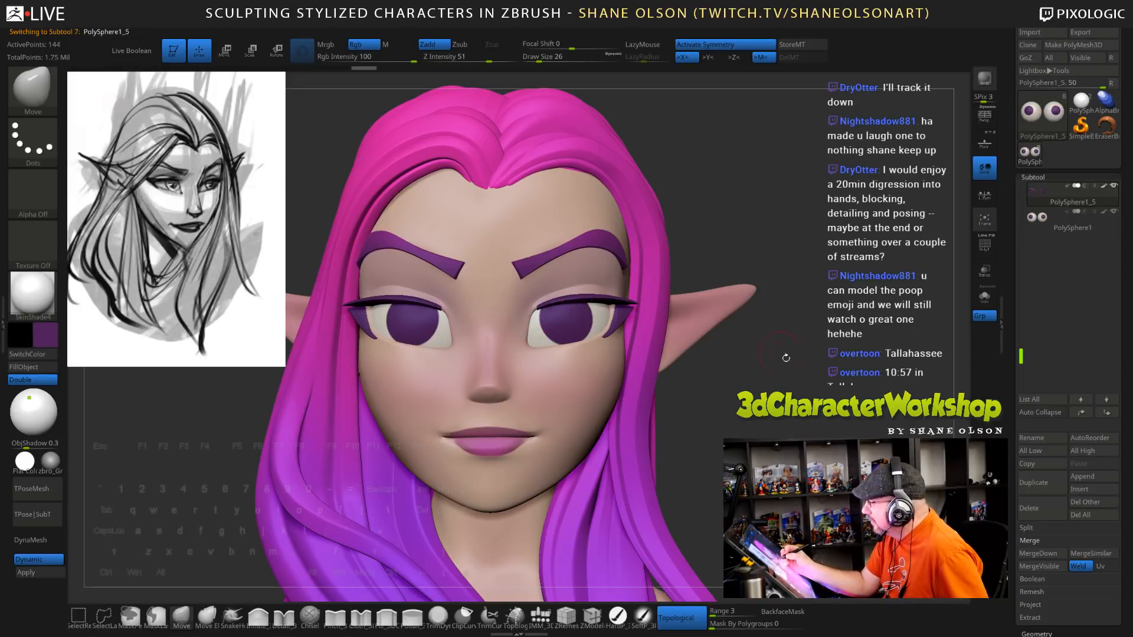
# Increase the draw size to 39 and adjust the inner end of the upper lash from a three-quarter view
pyautogui.moveTo(787, 358); pyautogui.dragTo(732, 359)
pyautogui.press('s')
pyautogui.moveTo(768, 404); pyautogui.dragTo(772, 404)
pyautogui.moveTo(540, 305); pyautogui.dragTo(540, 309)
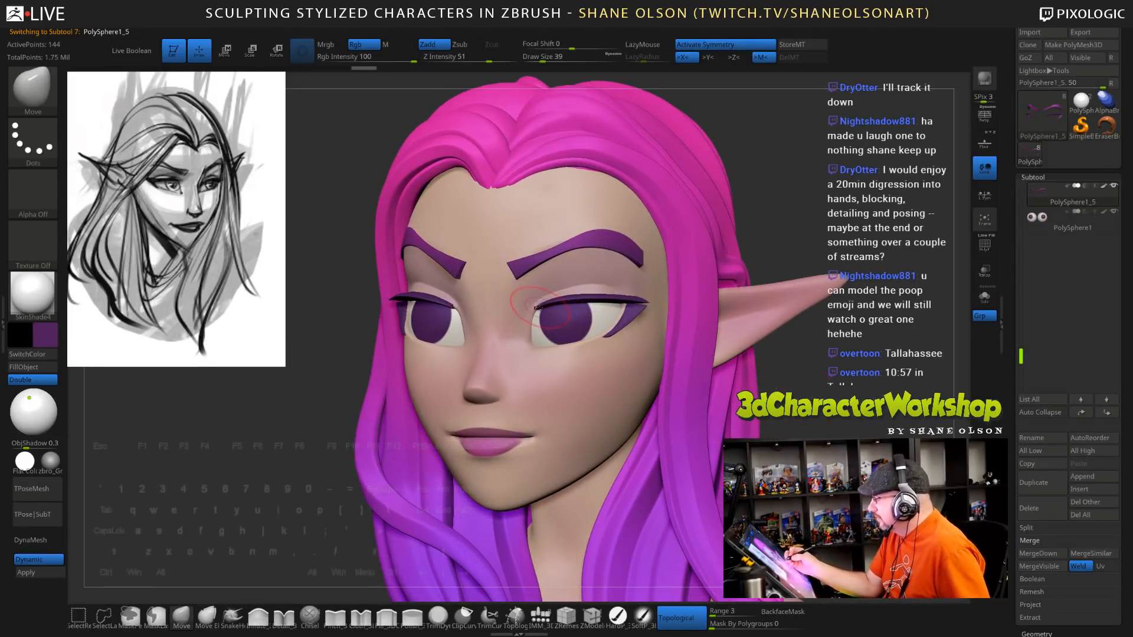
# Examine the painted eyes, lashes and overall face from front and three-quarter angles, near and far
pyautogui.moveTo(337, 334)
pyautogui.mouseDown()
pyautogui.moveTo(593, 322)
pyautogui.moveTo(532, 325)
pyautogui.moveTo(552, 311)
pyautogui.mouseUp()
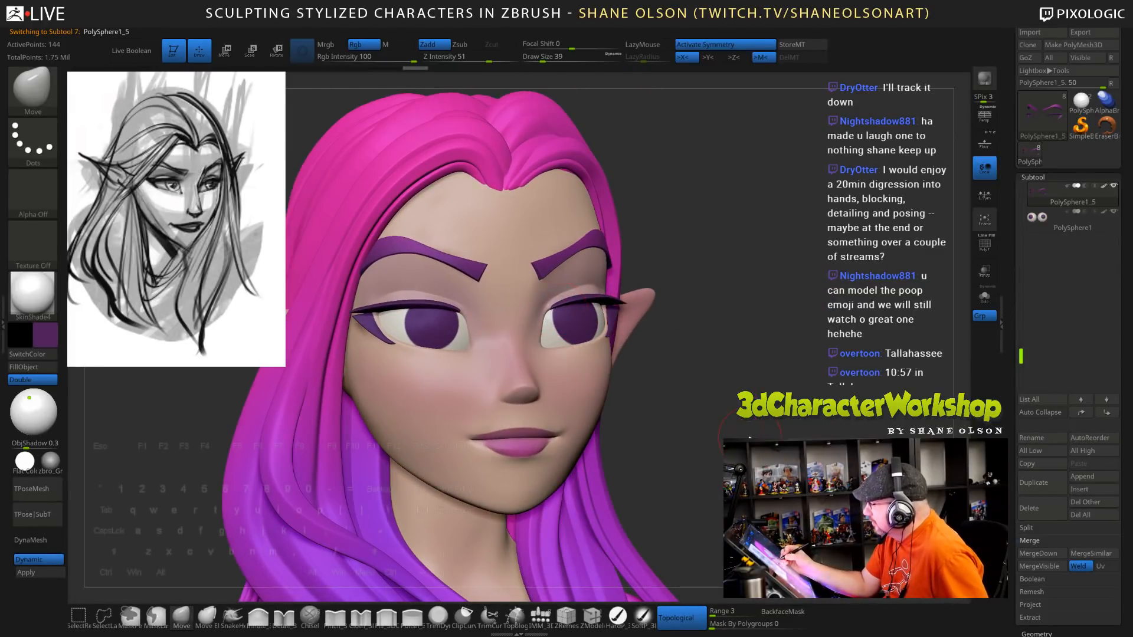
pyautogui.moveTo(711, 389)
pyautogui.mouseDown()
pyautogui.moveTo(761, 397)
pyautogui.moveTo(772, 412)
pyautogui.mouseUp()
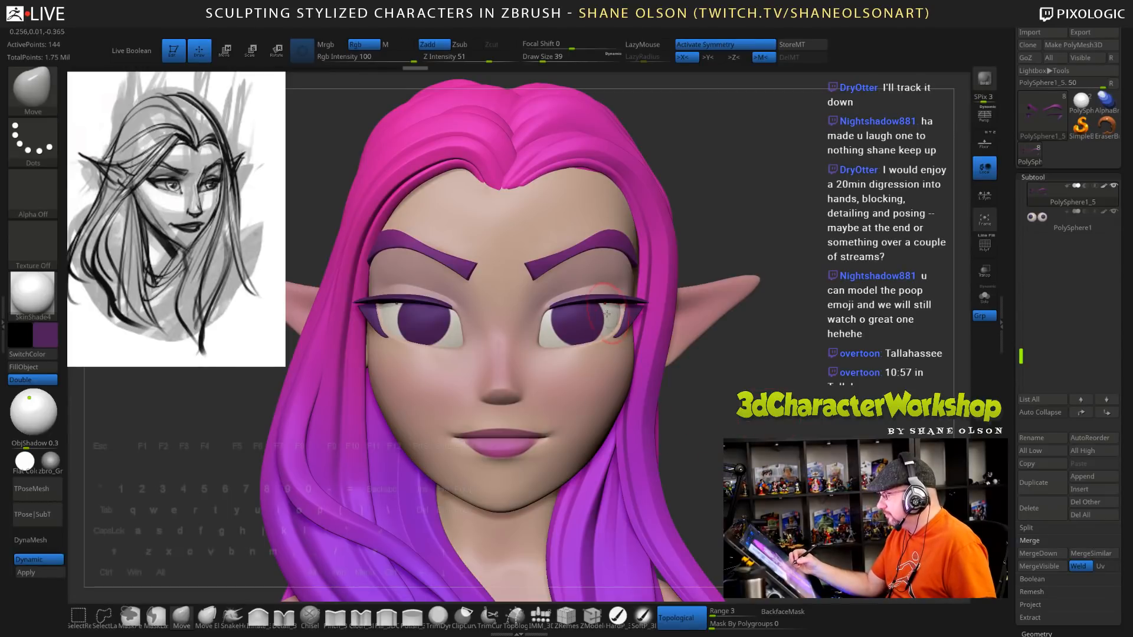
pyautogui.keyDown('alt'); pyautogui.moveTo(567, 361); pyautogui.dragTo(547, 391, button='right'); pyautogui.keyUp('alt')
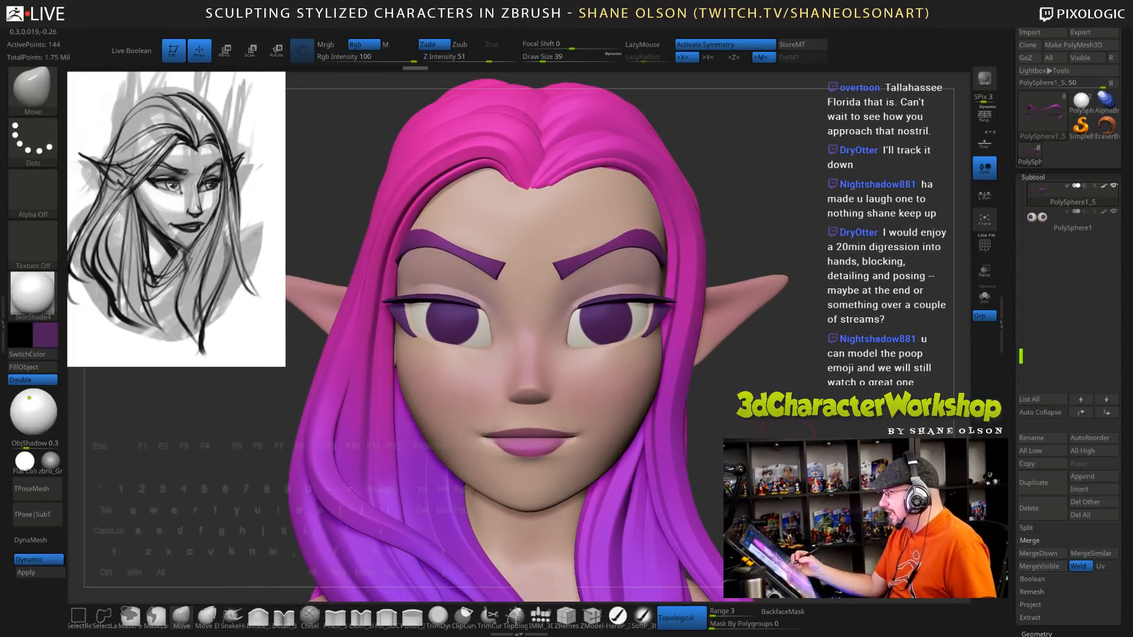
pyautogui.moveTo(792, 449)
pyautogui.mouseDown(button='right')
pyautogui.moveTo(778, 449)
pyautogui.moveTo(792, 430)
pyautogui.mouseUp(button='right')
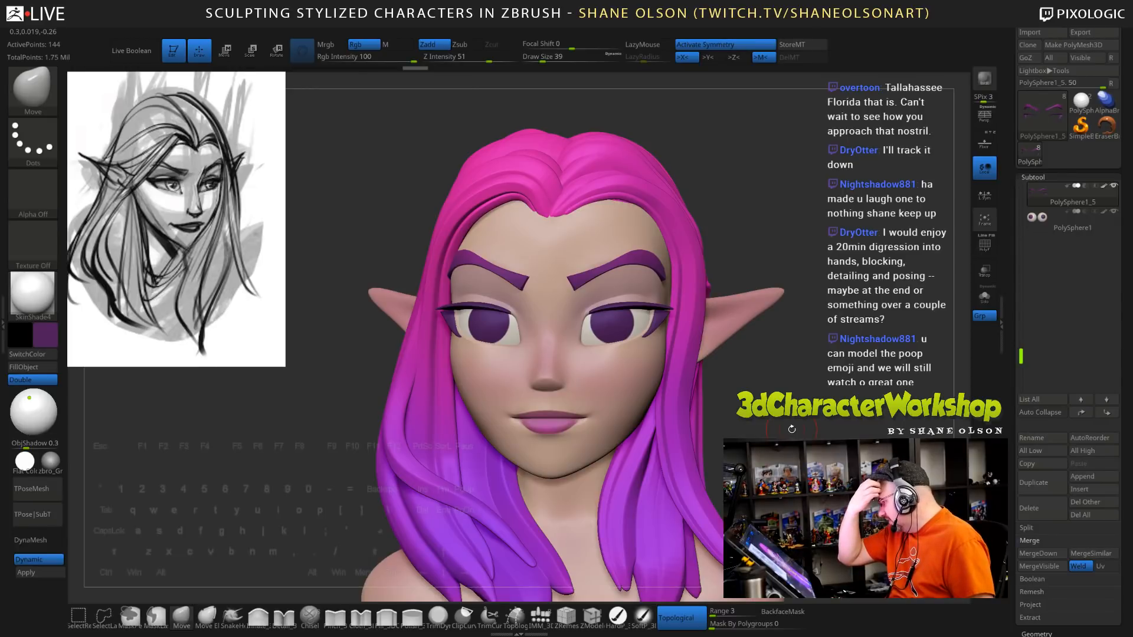
pyautogui.moveTo(785, 425); pyautogui.dragTo(785, 429, button='right')
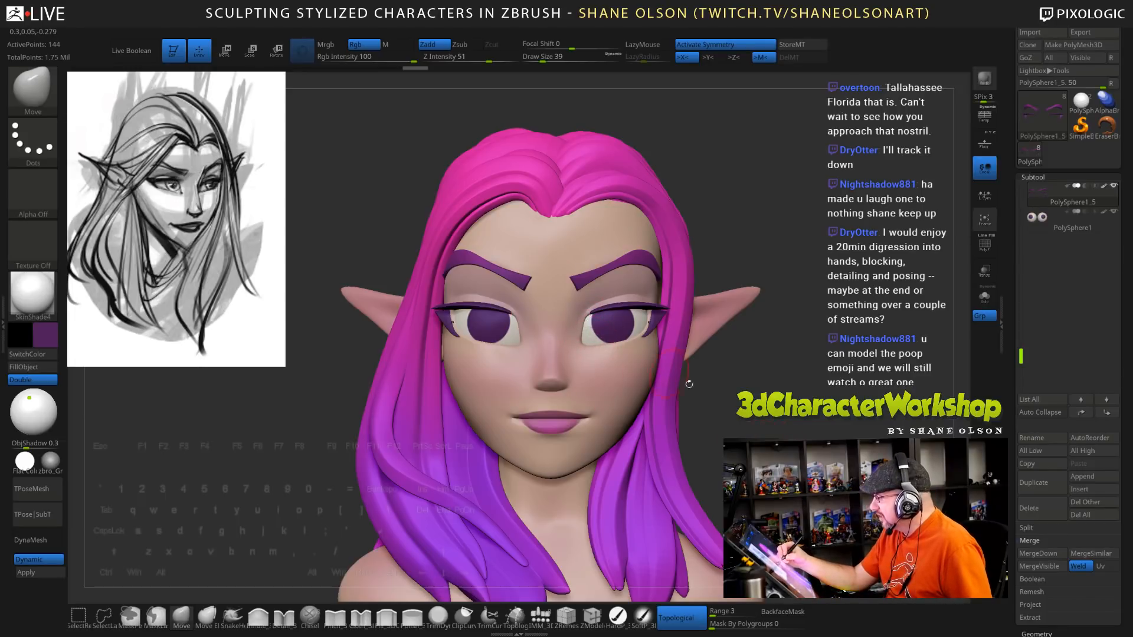
pyautogui.moveTo(781, 435); pyautogui.dragTo(832, 386, button='right')
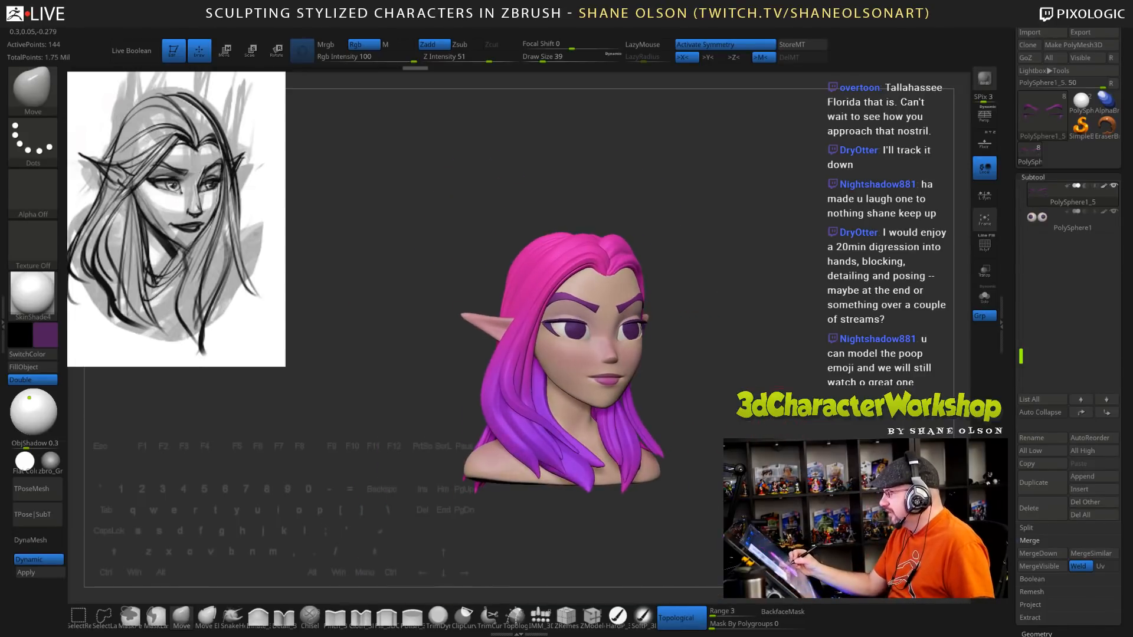
pyautogui.keyDown('ctrl'); pyautogui.moveTo(758, 384); pyautogui.dragTo(755, 433, button='right'); pyautogui.keyUp('ctrl')
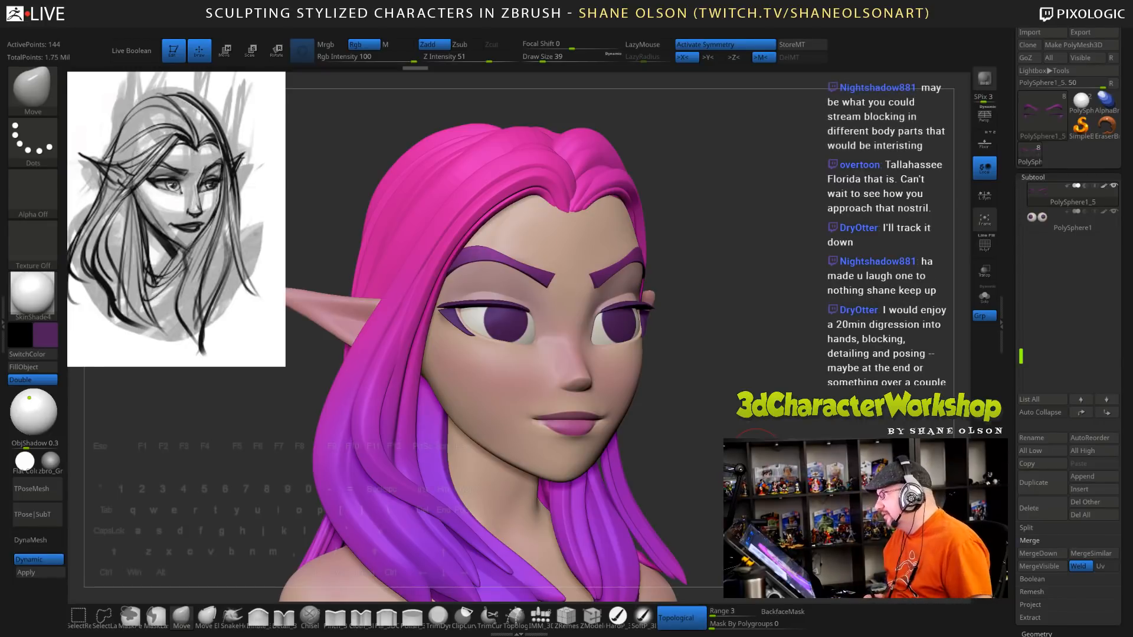
pyautogui.moveTo(758, 399)
pyautogui.mouseDown()
pyautogui.moveTo(707, 409)
pyautogui.moveTo(770, 428)
pyautogui.mouseUp()
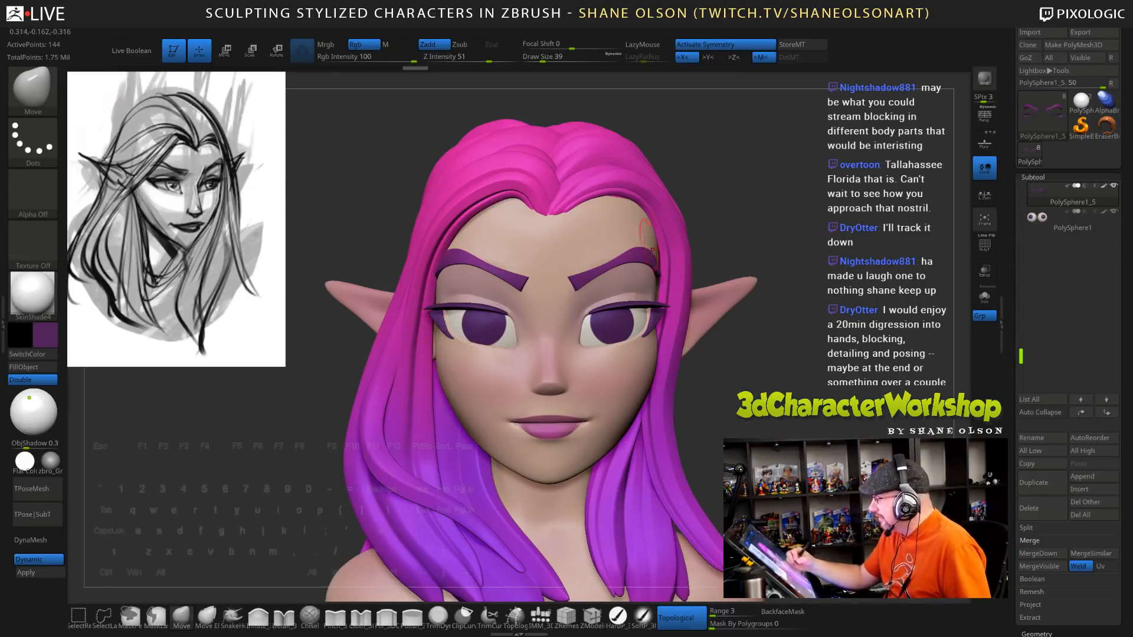
pyautogui.moveTo(726, 407); pyautogui.dragTo(735, 410)
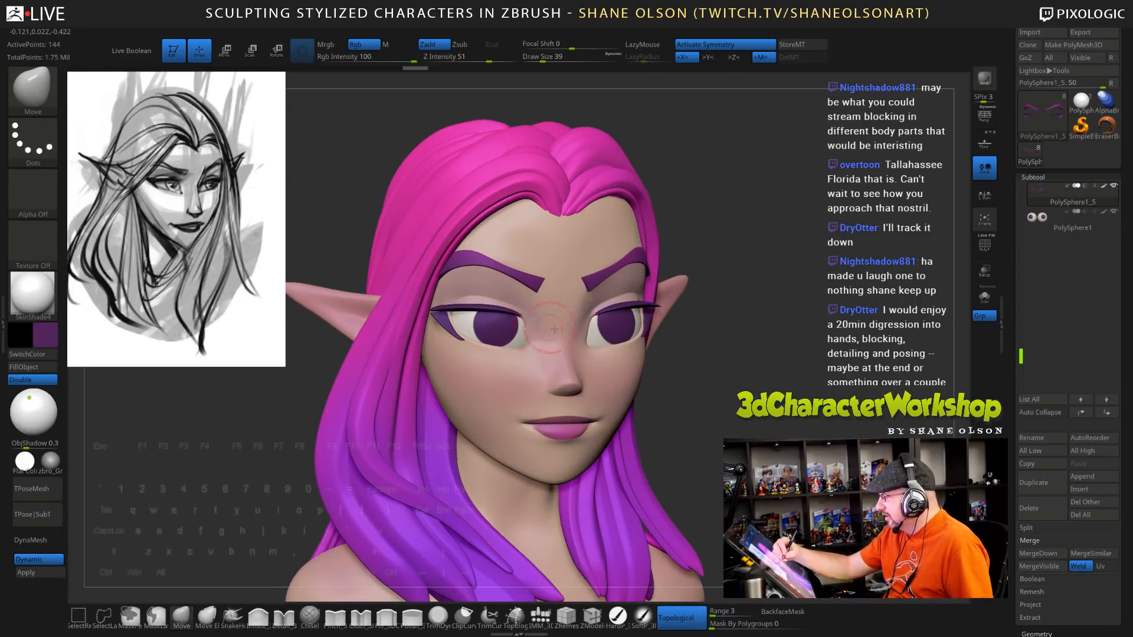
pyautogui.moveTo(696, 422)
pyautogui.mouseDown()
pyautogui.moveTo(688, 370)
pyautogui.moveTo(676, 370)
pyautogui.moveTo(723, 444)
pyautogui.mouseUp()
pyautogui.moveTo(744, 434); pyautogui.dragTo(737, 421)
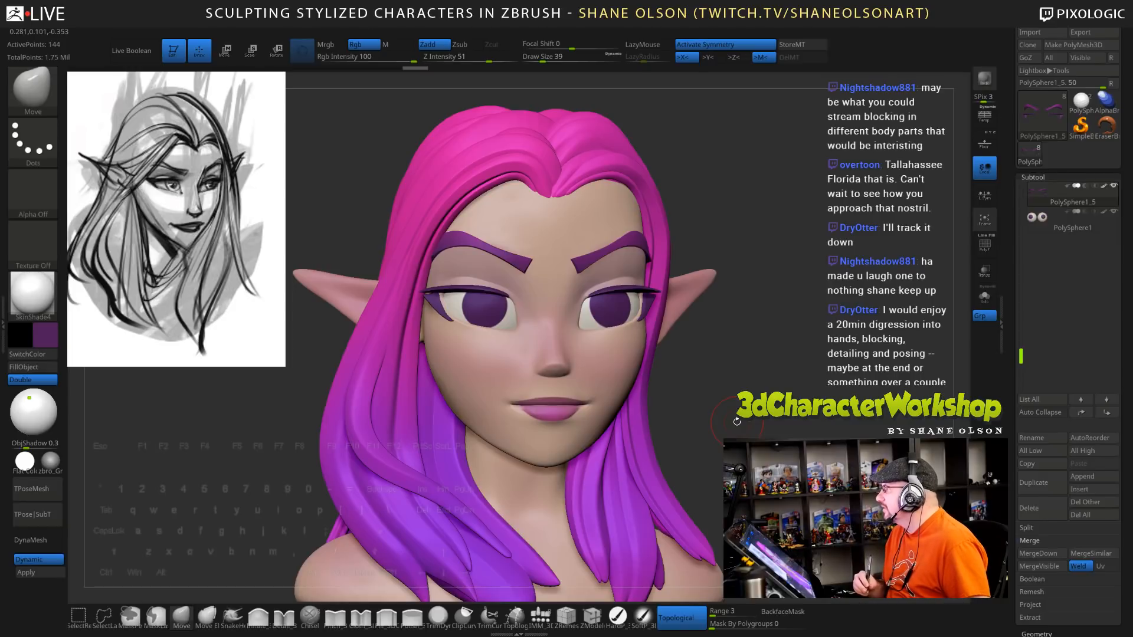
pyautogui.moveTo(737, 422)
pyautogui.mouseDown()
pyautogui.moveTo(761, 425)
pyautogui.moveTo(666, 479)
pyautogui.mouseUp()
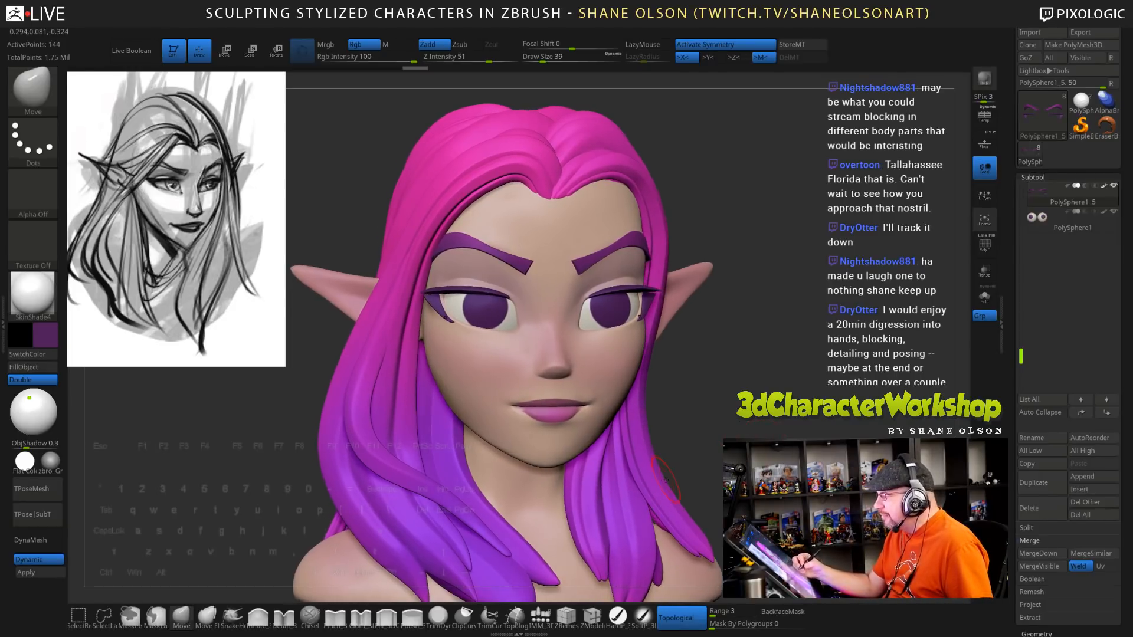
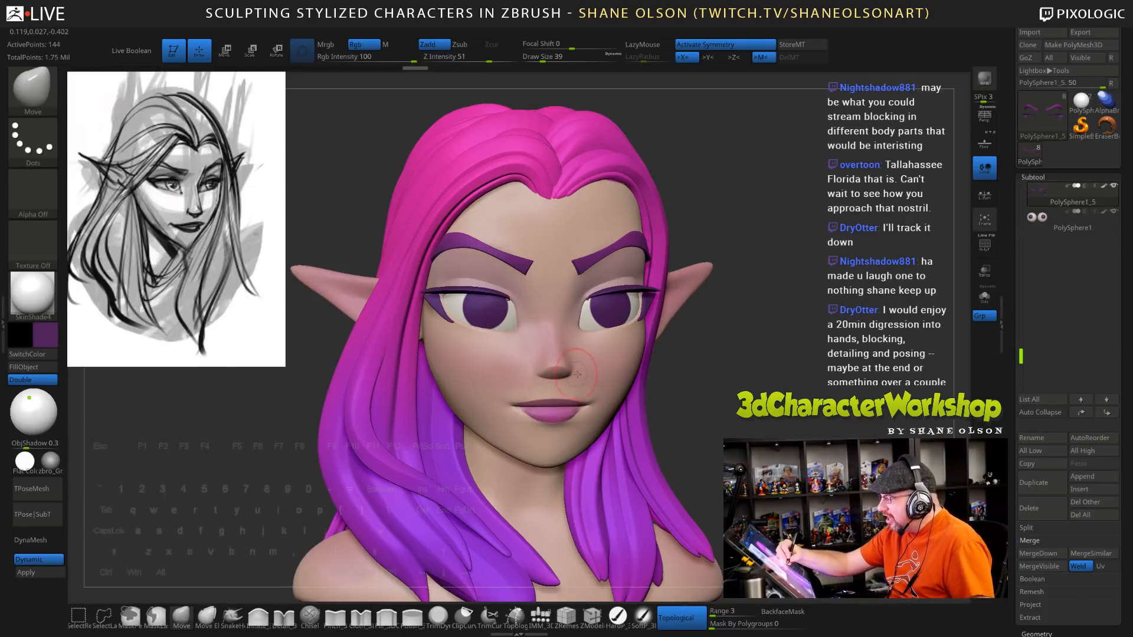
pyautogui.moveTo(750, 355); pyautogui.dragTo(794, 354)
pyautogui.moveTo(796, 399)
pyautogui.mouseDown()
pyautogui.moveTo(747, 406)
pyautogui.moveTo(750, 425)
pyautogui.moveTo(753, 387)
pyautogui.moveTo(755, 414)
pyautogui.mouseUp()
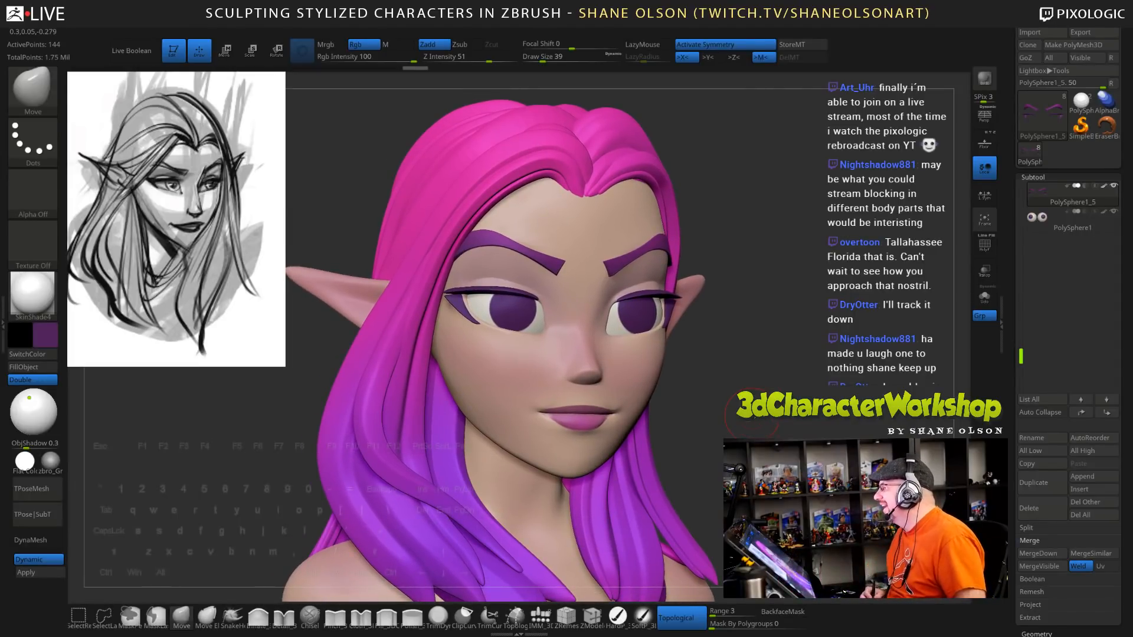
pyautogui.moveTo(725, 379)
pyautogui.mouseDown()
pyautogui.moveTo(765, 362)
pyautogui.moveTo(757, 437)
pyautogui.moveTo(739, 362)
pyautogui.mouseUp()
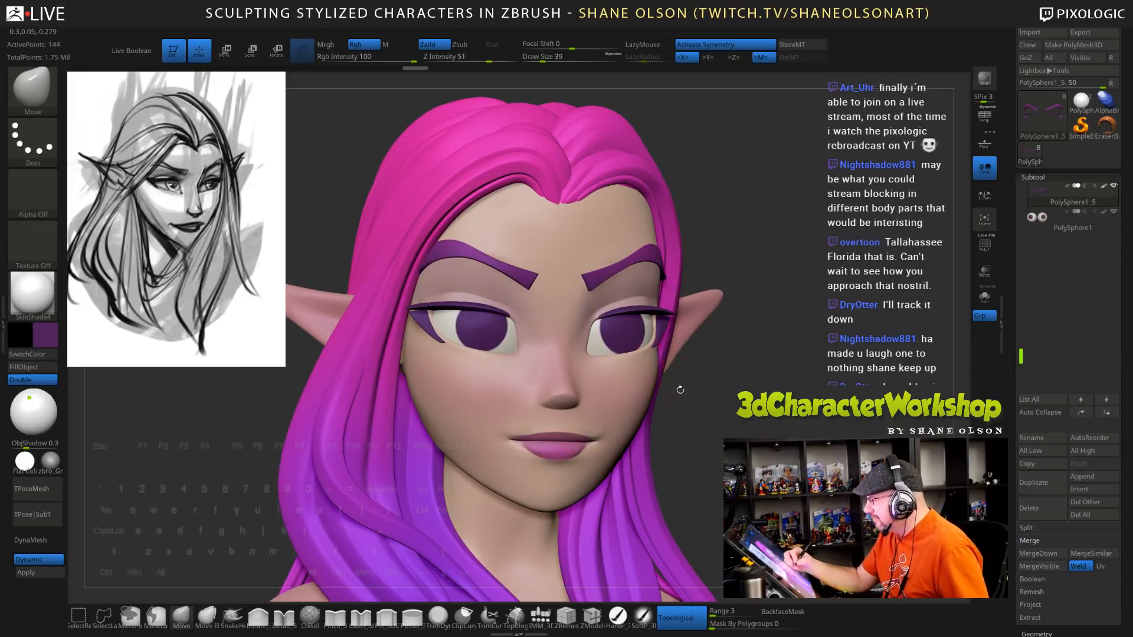
pyautogui.moveTo(680, 390); pyautogui.dragTo(704, 421)
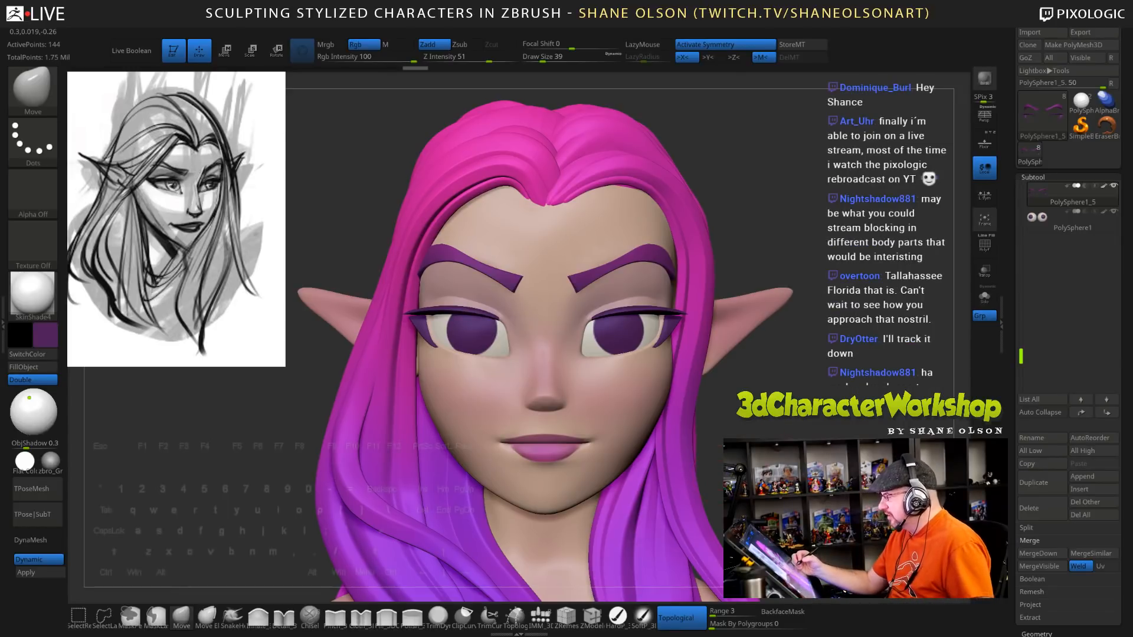
pyautogui.moveTo(758, 413)
pyautogui.keyDown('alt'); pyautogui.mouseDown()
pyautogui.moveTo(759, 375)
pyautogui.moveTo(767, 445)
pyautogui.mouseUp(); pyautogui.keyUp('alt')
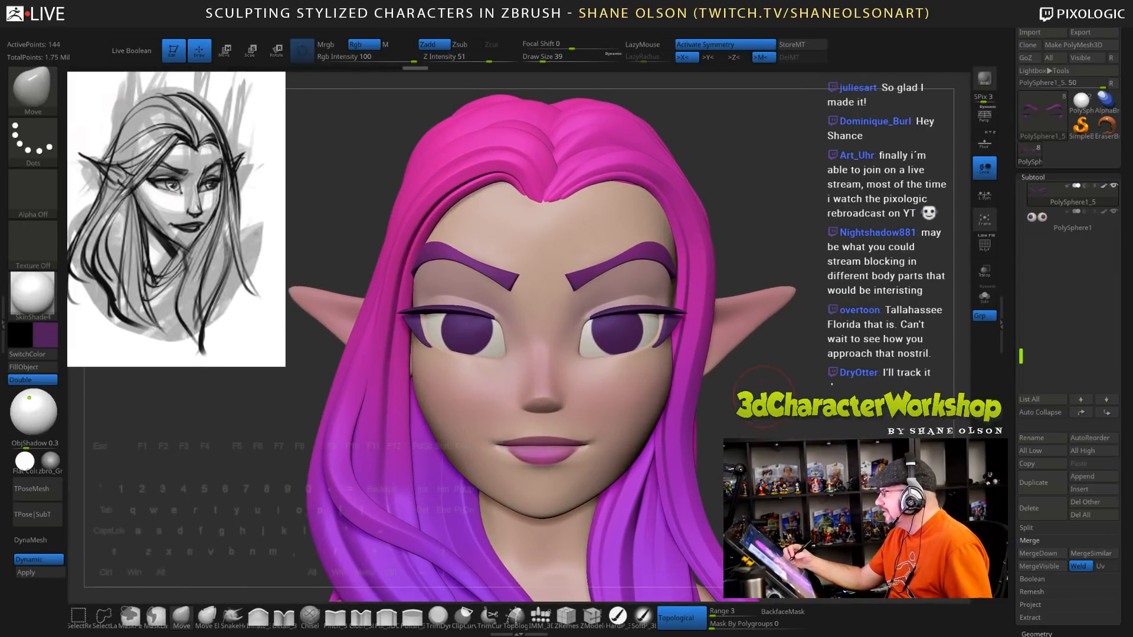
pyautogui.keyDown('alt'); pyautogui.moveTo(779, 364); pyautogui.dragTo(780, 355); pyautogui.keyUp('alt')
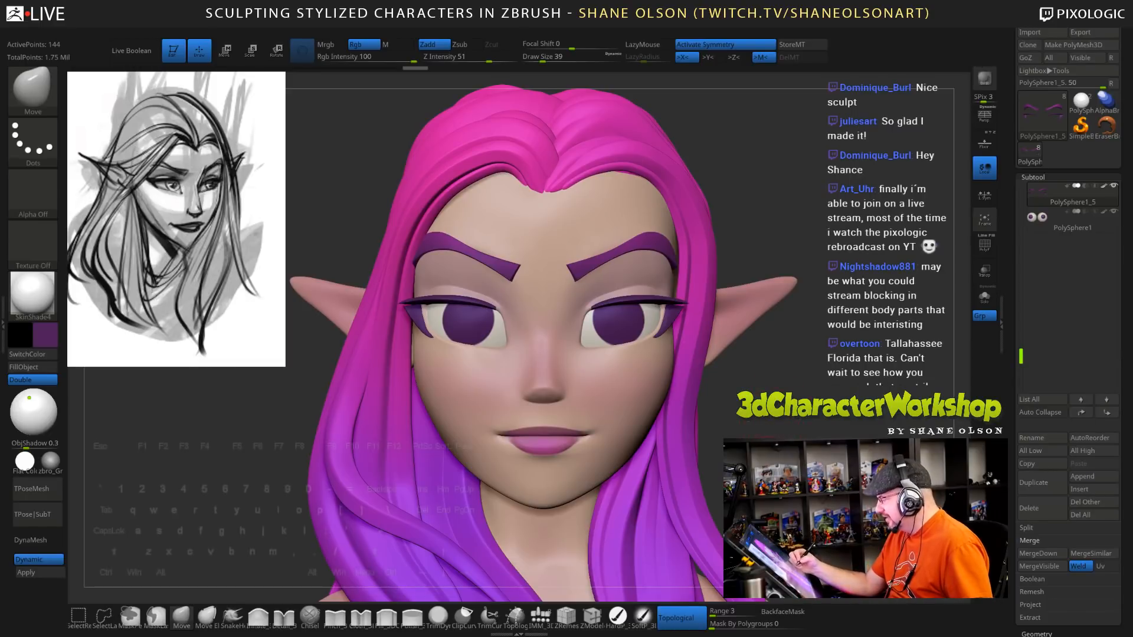
# Switch to the hard paint brush, choose a bright blue color and make the eyeballs the active subtool
pyautogui.click(617, 617)
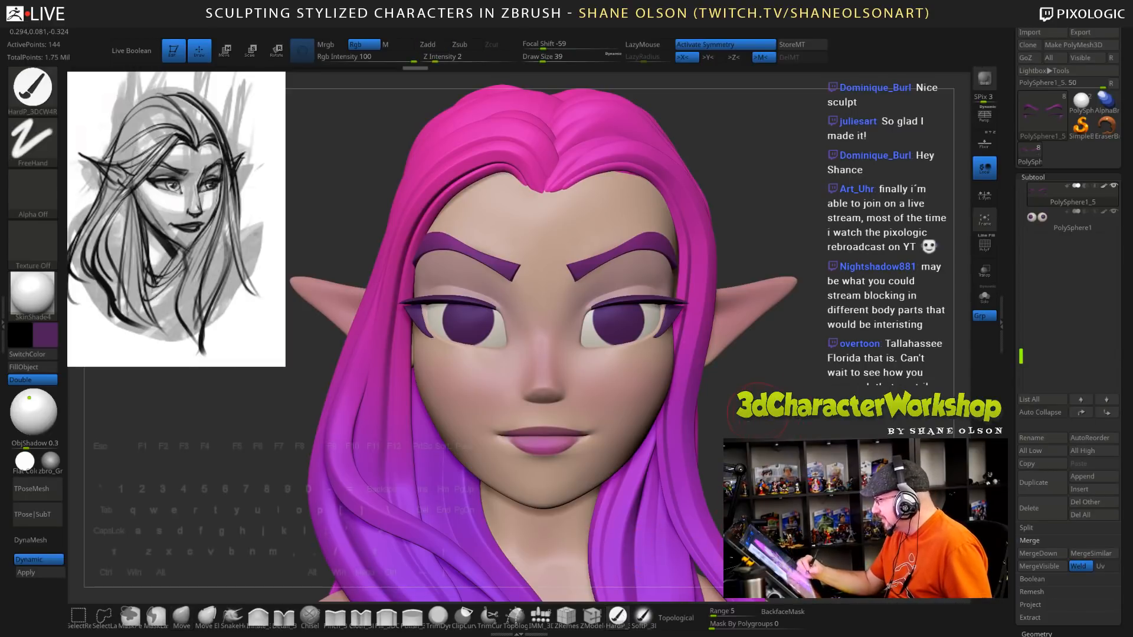
pyautogui.moveTo(749, 485); pyautogui.dragTo(742, 484)
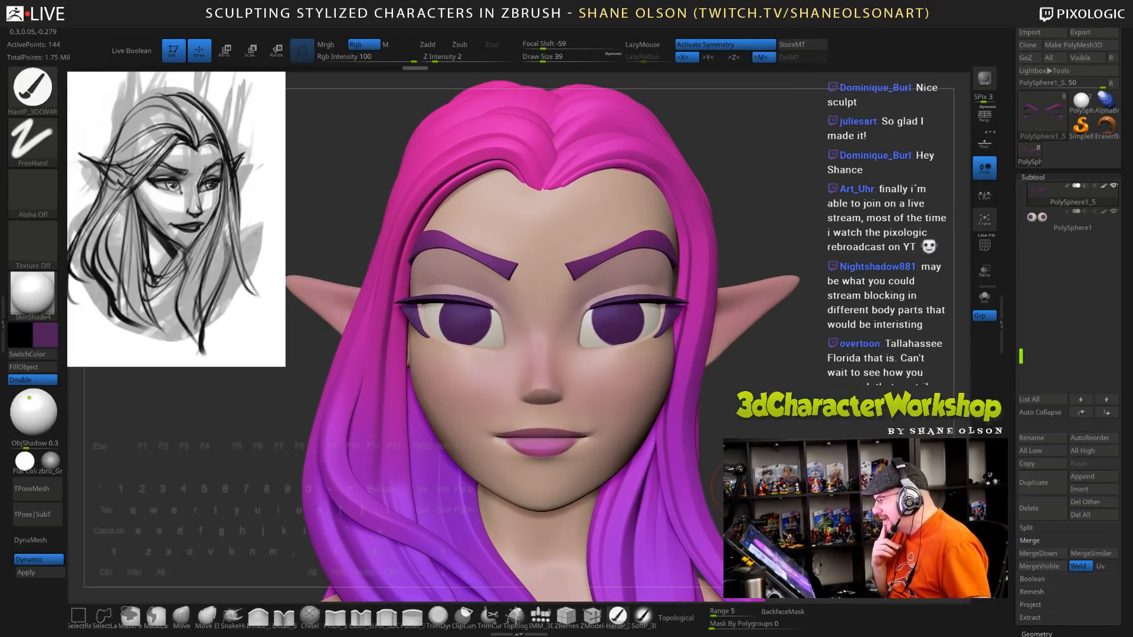
pyautogui.click(45, 335)
pyautogui.moveTo(69, 424)
pyautogui.mouseDown()
pyautogui.moveTo(153, 426)
pyautogui.moveTo(134, 424)
pyautogui.mouseUp()
pyautogui.click(156, 335)
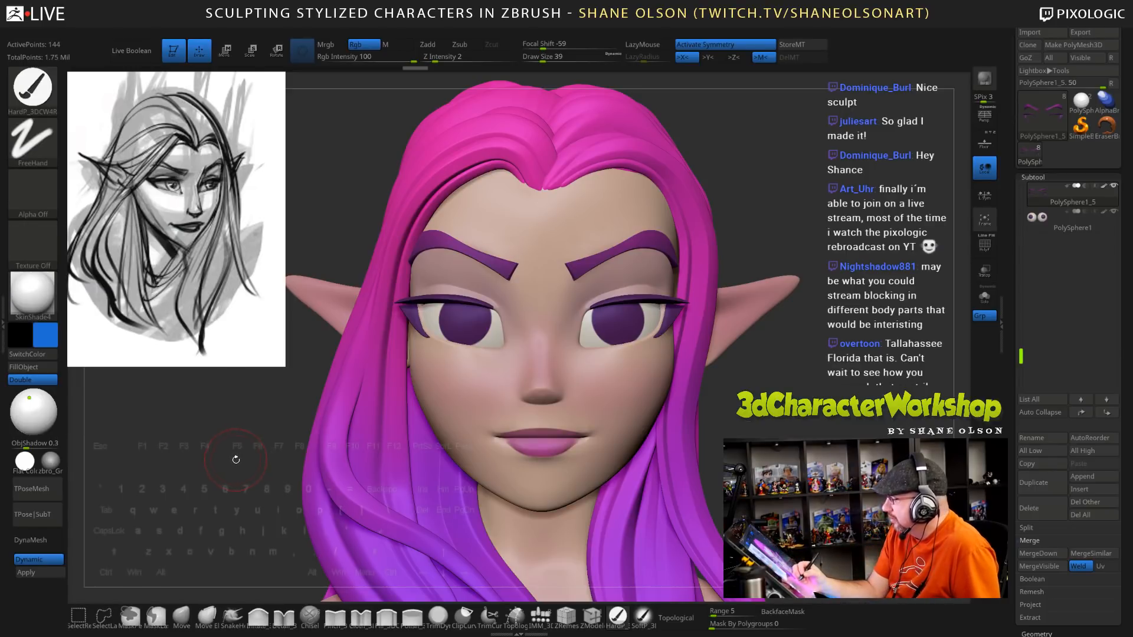
pyautogui.click(50, 340)
pyautogui.click(169, 312)
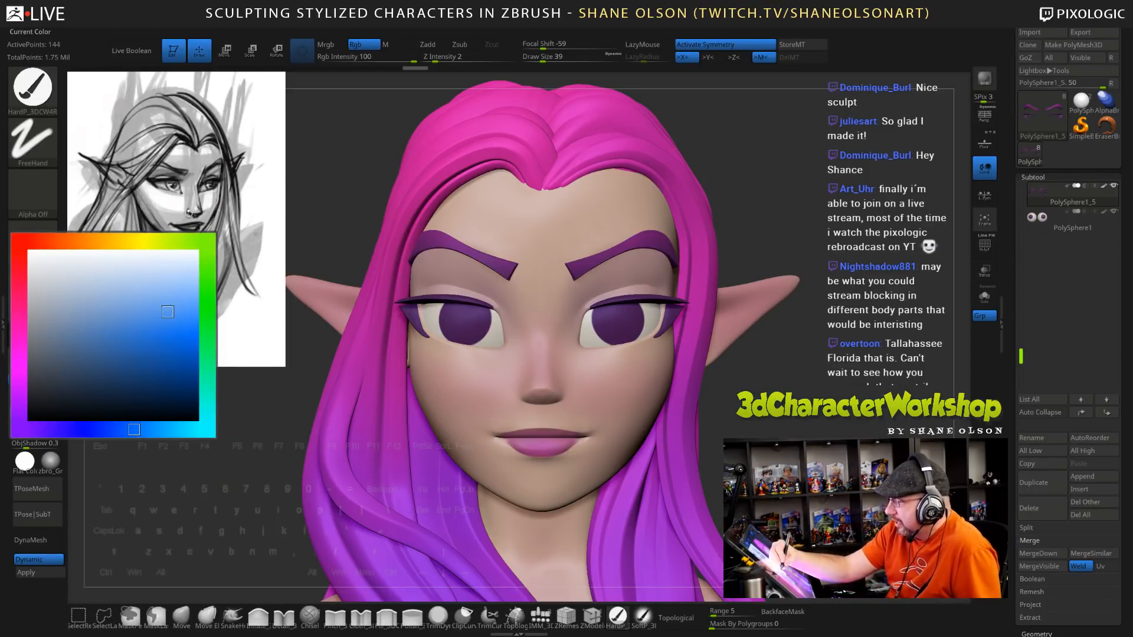
pyautogui.click(51, 339)
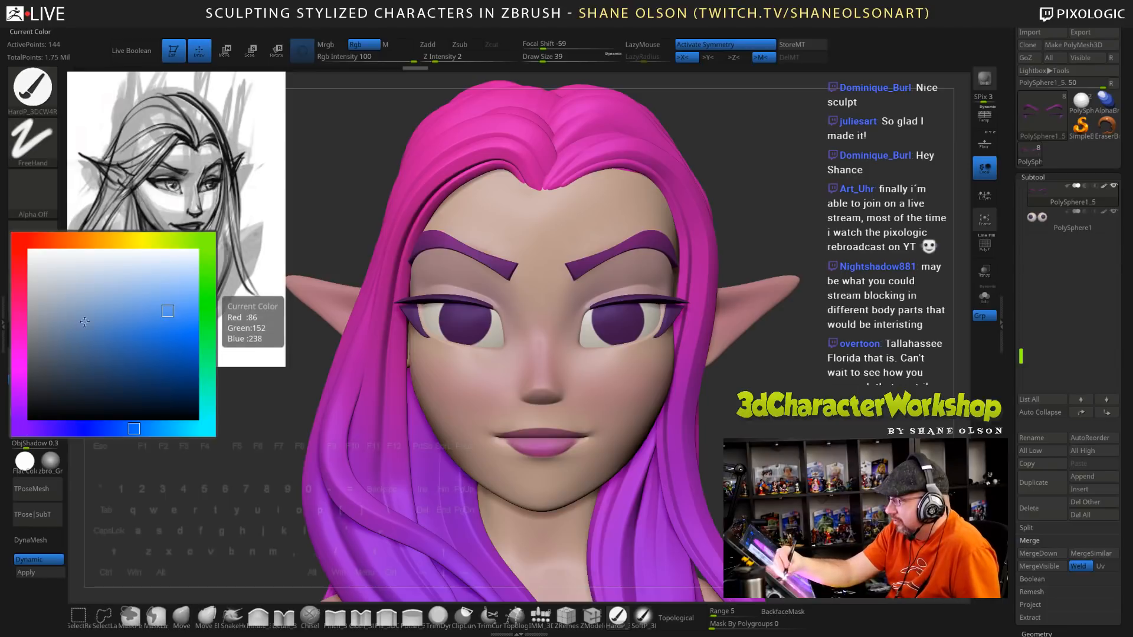
pyautogui.click(176, 321)
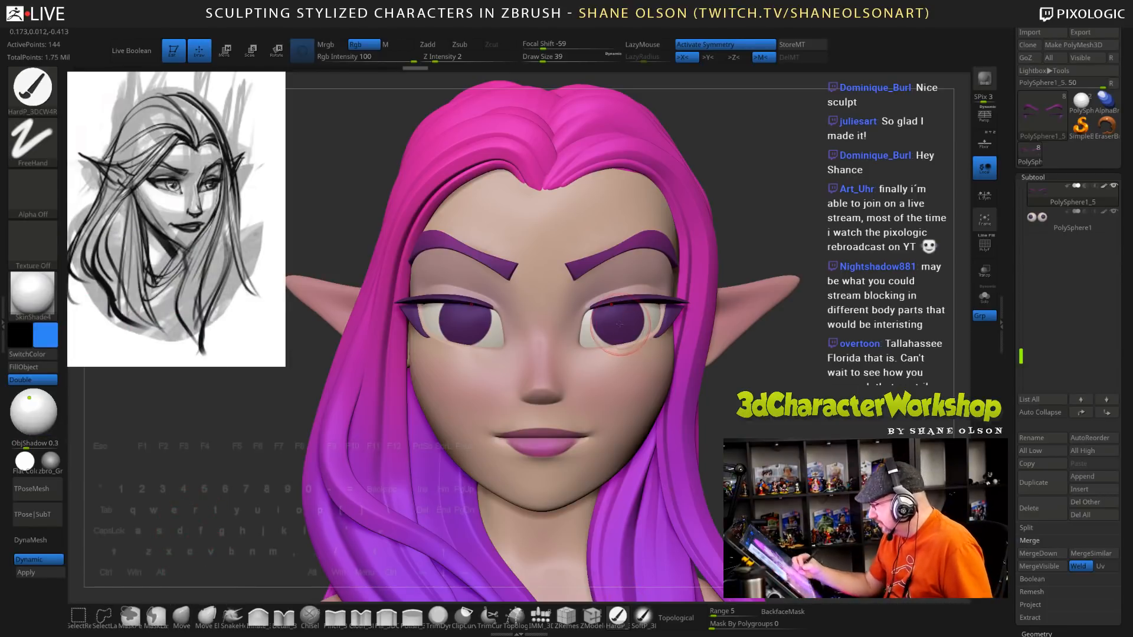
pyautogui.click(1039, 220)
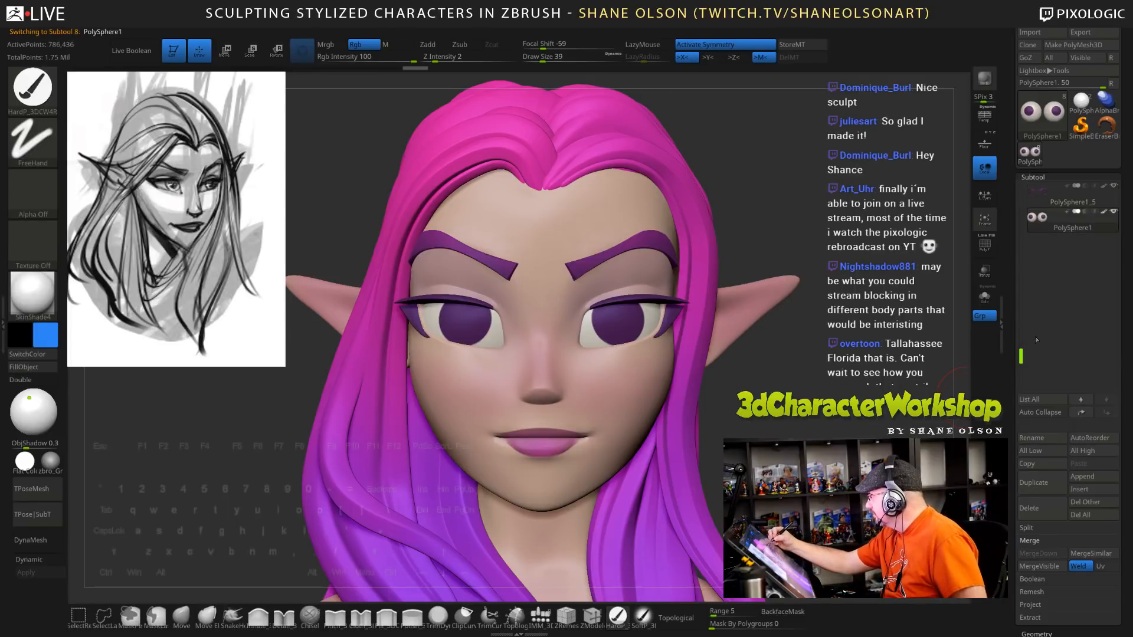
# Duplicate the eyeball subtool and set the draw size to 31
pyautogui.click(1045, 484)
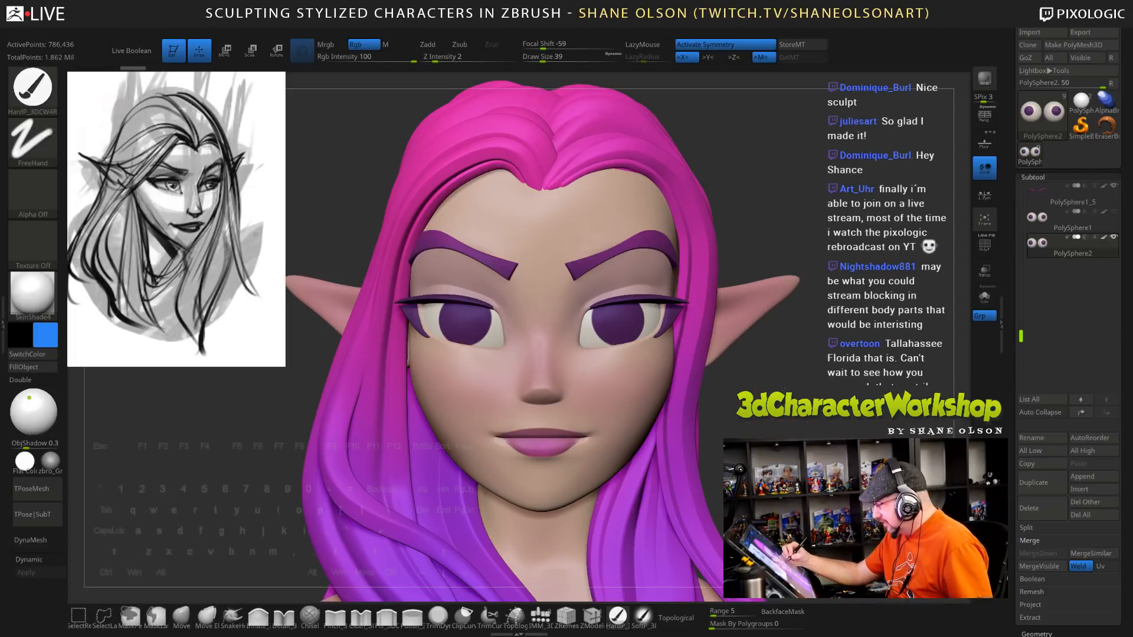
pyautogui.moveTo(785, 390); pyautogui.dragTo(804, 429)
pyautogui.press('s')
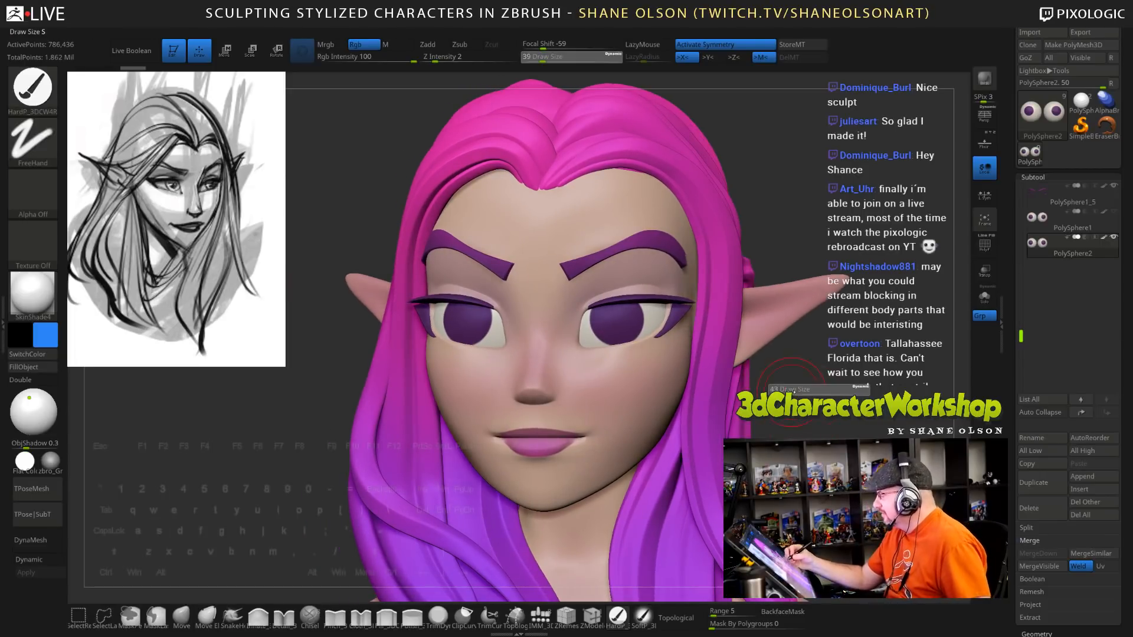
pyautogui.moveTo(806, 378); pyautogui.dragTo(820, 310)
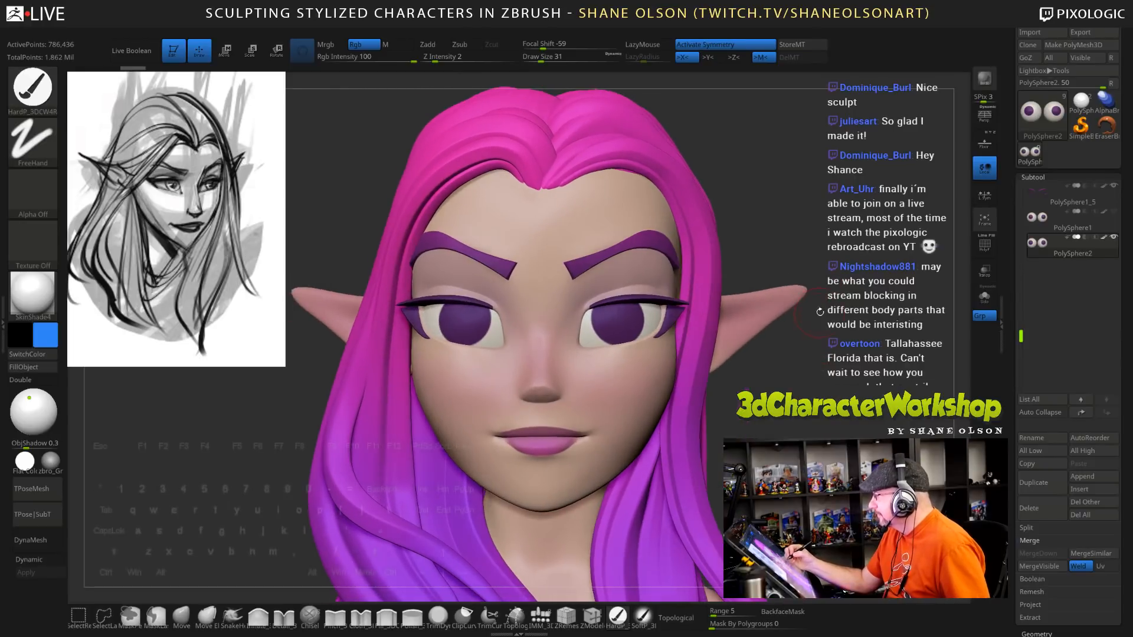
pyautogui.keyDown('alt'); pyautogui.moveTo(806, 398); pyautogui.dragTo(774, 448); pyautogui.keyUp('alt')
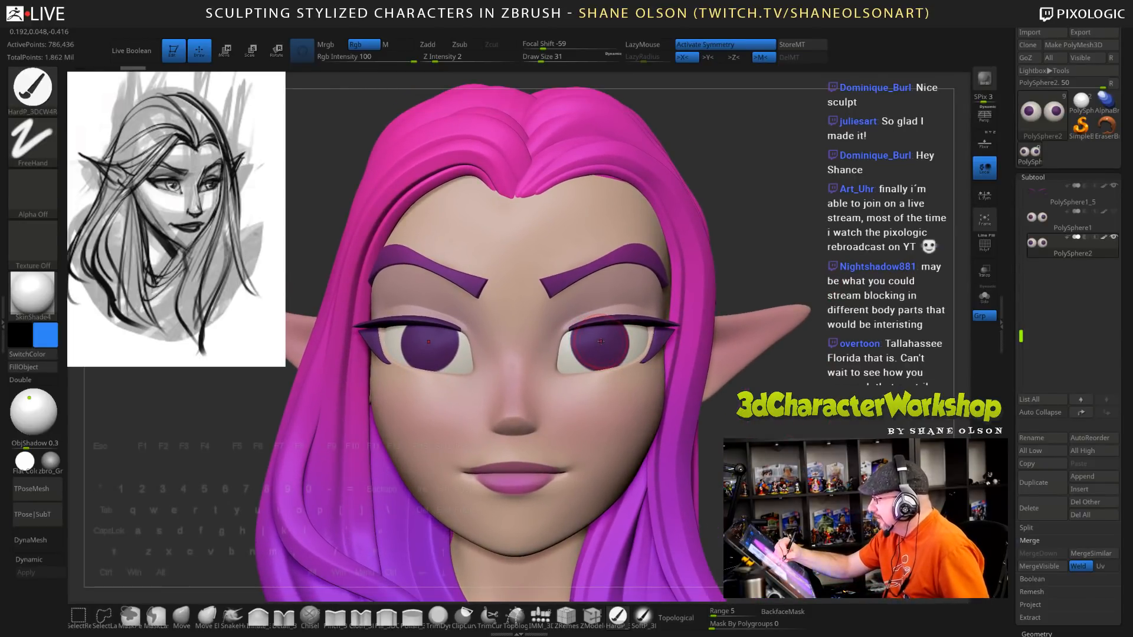
# Try painting blue centers inside the purple irises, check them with the eyeballs isolated and undo the paint
pyautogui.moveTo(600, 341); pyautogui.dragTo(599, 341)
pyautogui.moveTo(797, 402)
pyautogui.mouseDown()
pyautogui.moveTo(738, 401)
pyautogui.moveTo(794, 405)
pyautogui.mouseUp()
pyautogui.keyDown('alt'); pyautogui.moveTo(795, 507); pyautogui.dragTo(791, 452); pyautogui.keyUp('alt')
pyautogui.keyDown('alt'); pyautogui.moveTo(769, 360); pyautogui.dragTo(762, 454); pyautogui.keyUp('alt')
pyautogui.click(985, 300)
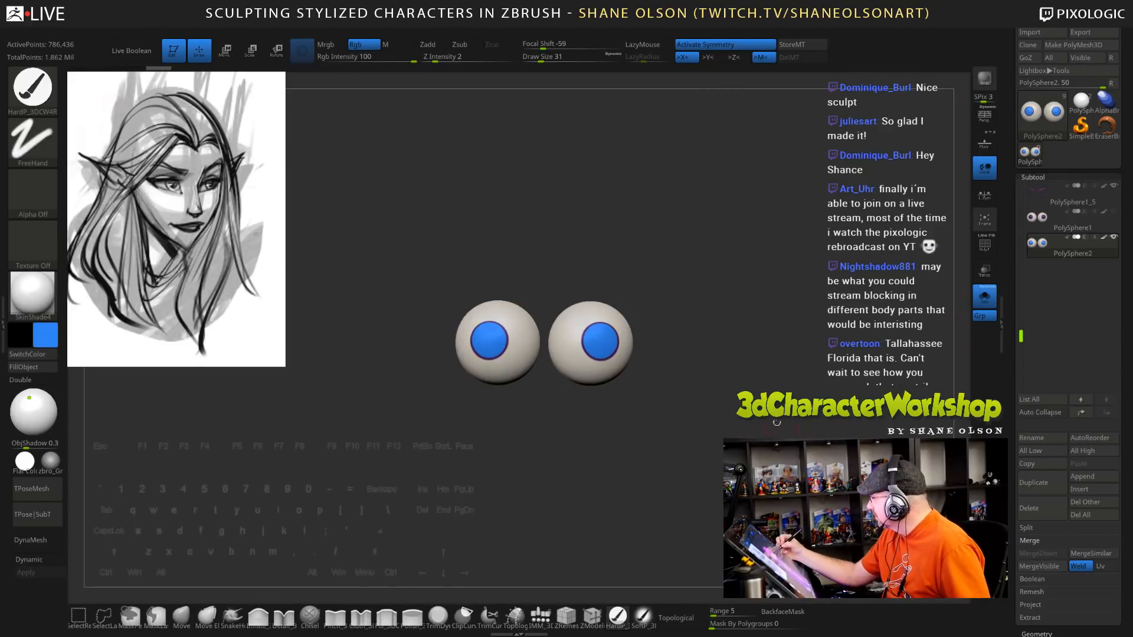
pyautogui.moveTo(779, 390)
pyautogui.keyDown('alt'); pyautogui.mouseDown()
pyautogui.moveTo(761, 421)
pyautogui.moveTo(774, 431)
pyautogui.moveTo(746, 423)
pyautogui.moveTo(773, 454)
pyautogui.moveTo(797, 444)
pyautogui.moveTo(774, 446)
pyautogui.mouseUp(); pyautogui.keyUp('alt')
pyautogui.hotkey('ctrl', 'z')
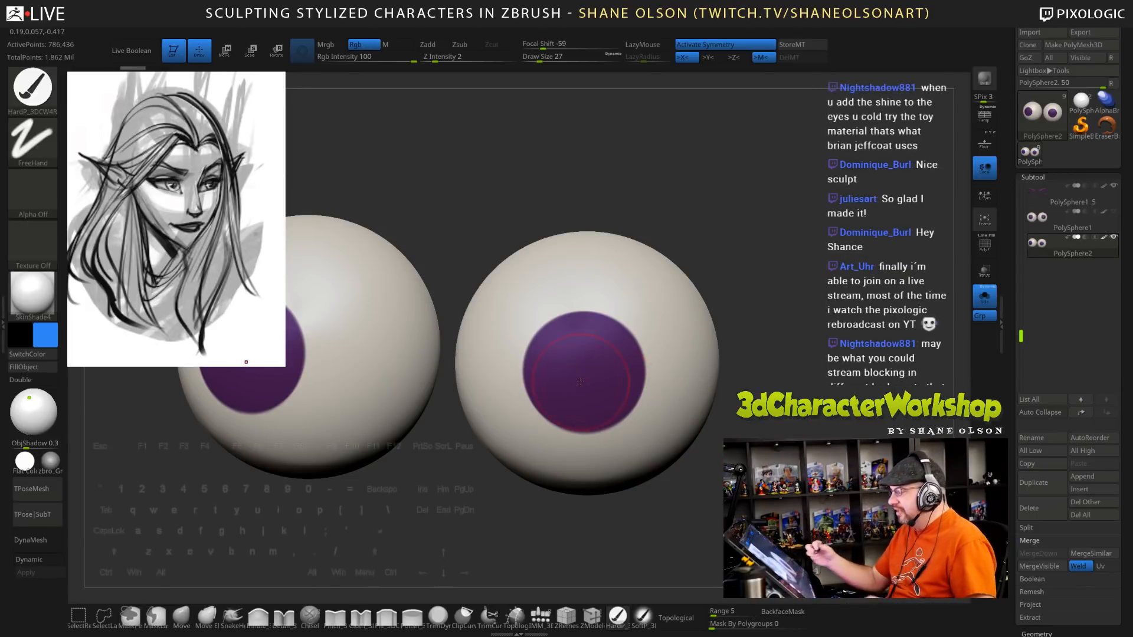
# Paint a bright blue disk inside each purple iris at draw size 31, leaving a thin purple rim
pyautogui.press(']')
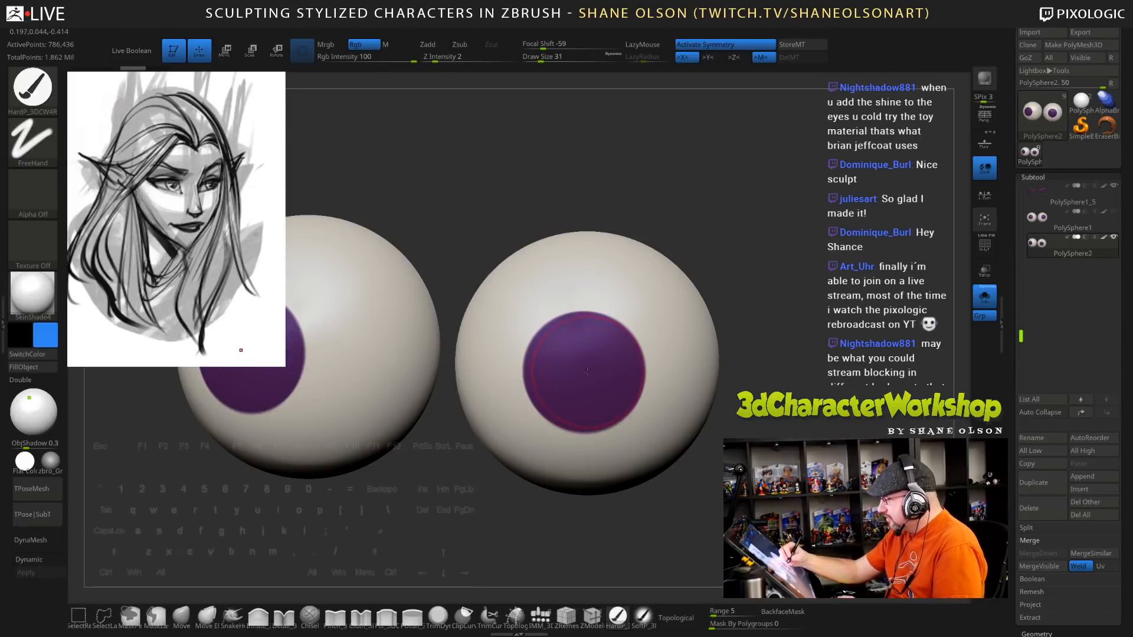
pyautogui.moveTo(584, 375); pyautogui.dragTo(585, 378)
pyautogui.moveTo(766, 493); pyautogui.dragTo(814, 492)
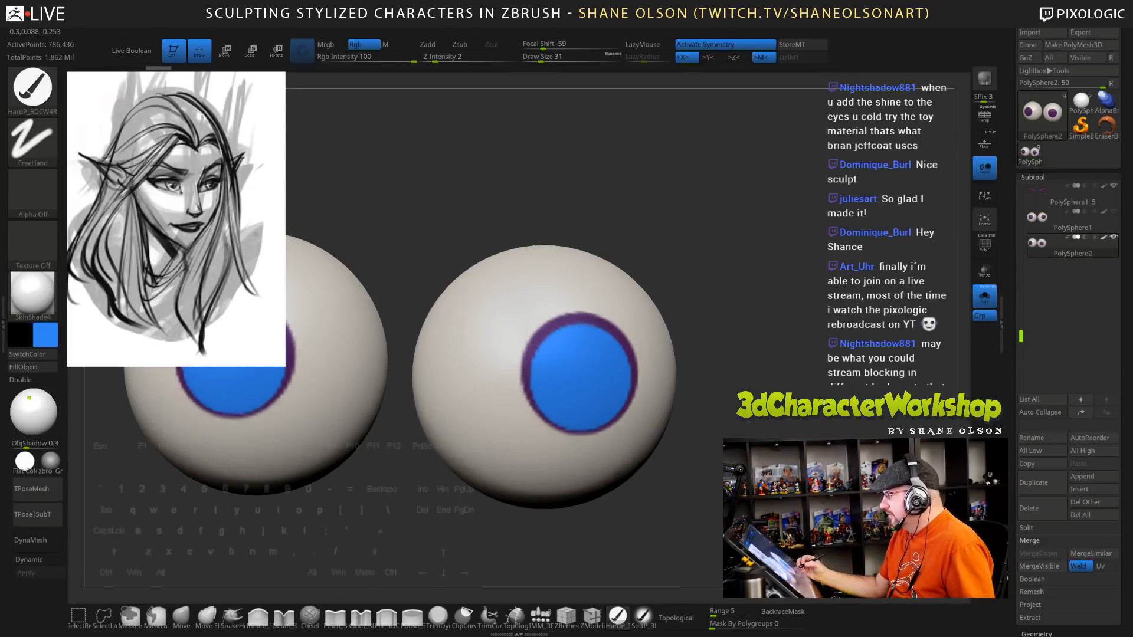
# Turn off solo display and examine the blue eyes on the full head from front and three-quarter angles
pyautogui.click(984, 297)
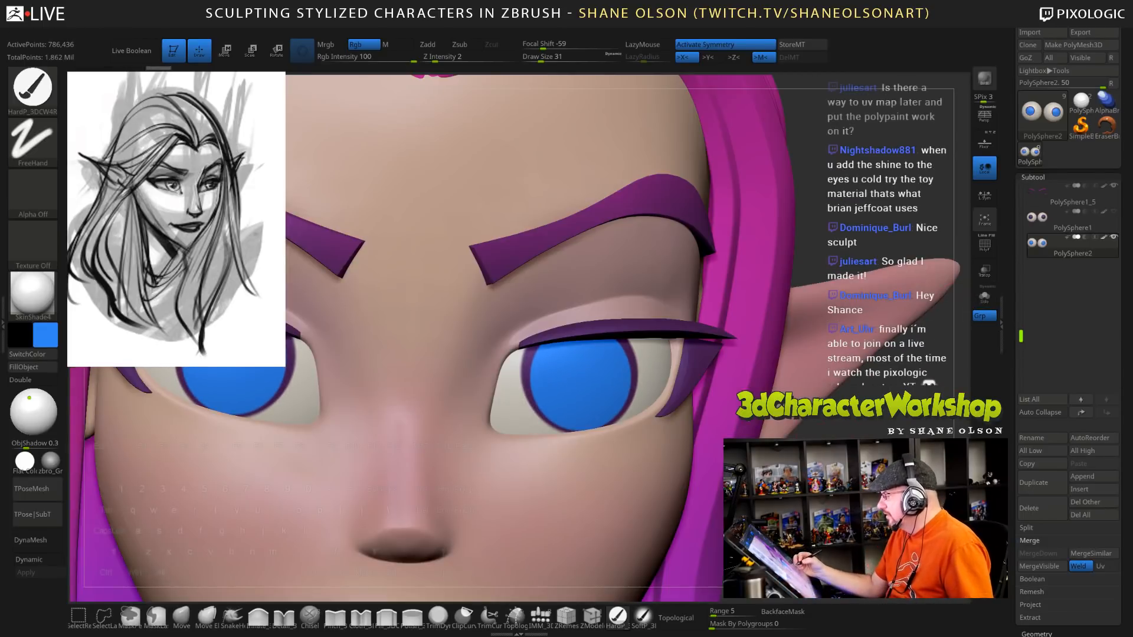
pyautogui.keyDown('alt'); pyautogui.moveTo(767, 493); pyautogui.dragTo(770, 396); pyautogui.keyUp('alt')
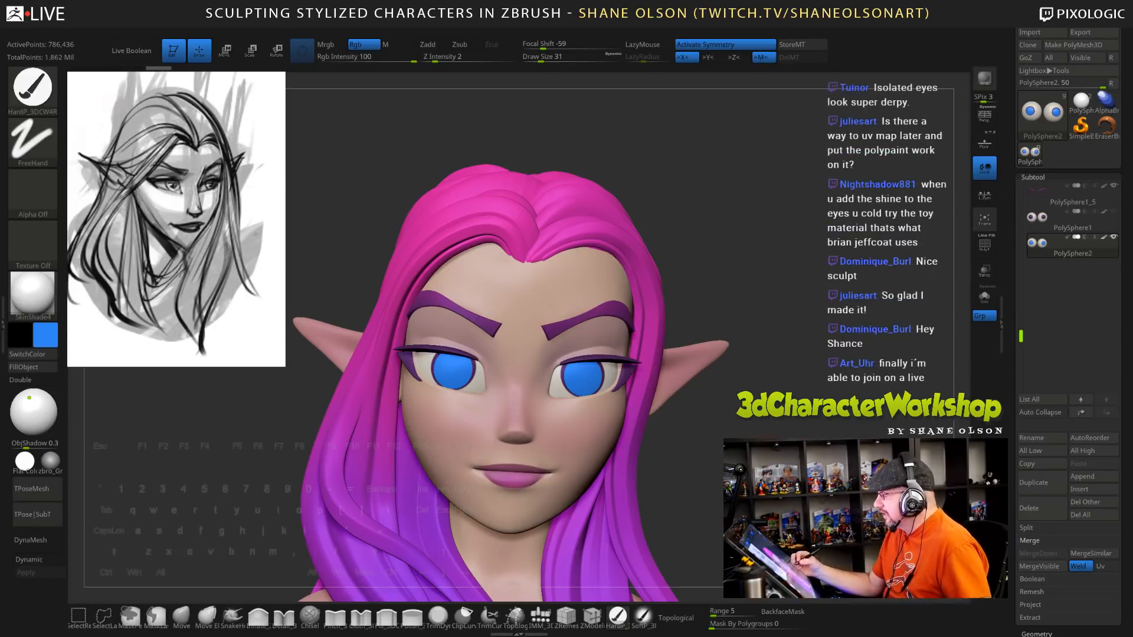
pyautogui.moveTo(773, 283); pyautogui.dragTo(676, 285)
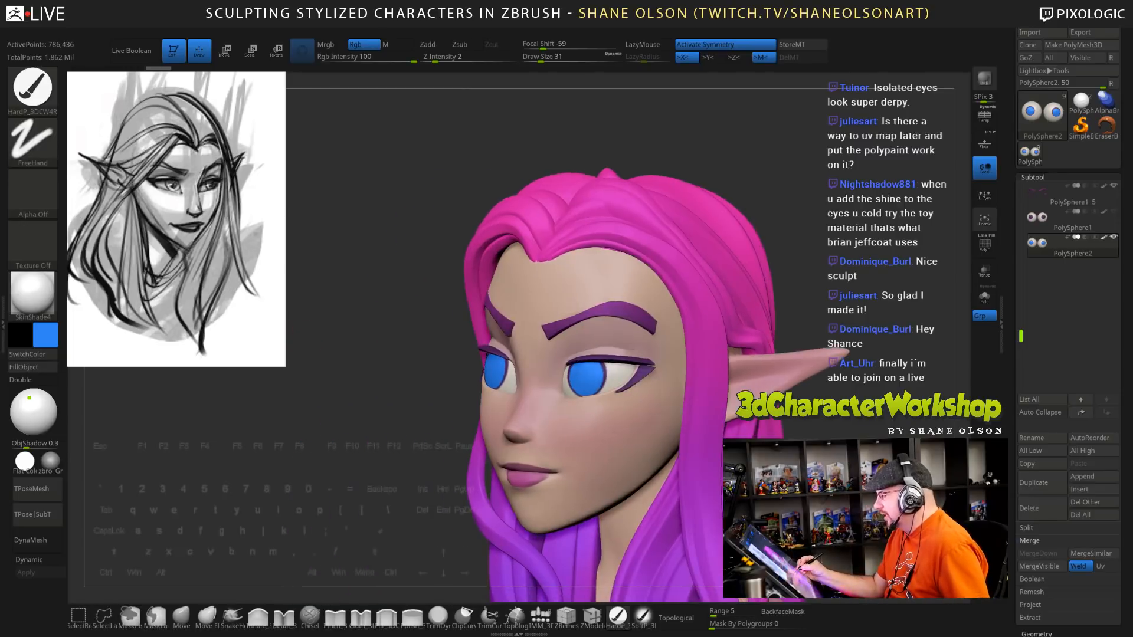
pyautogui.moveTo(679, 330); pyautogui.dragTo(771, 357)
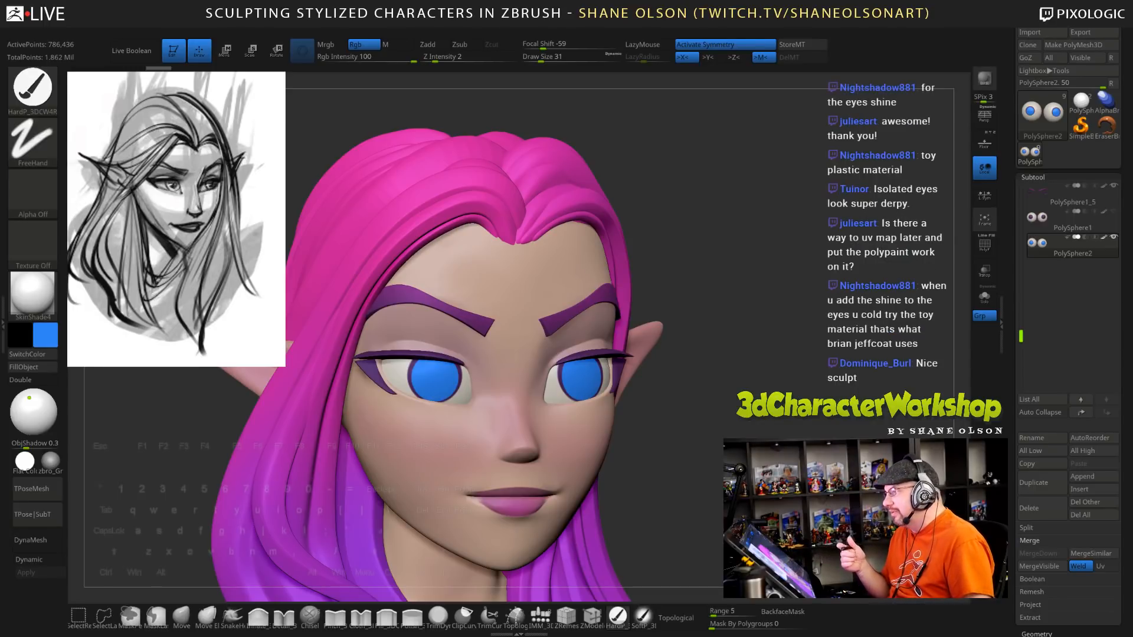
pyautogui.moveTo(738, 461); pyautogui.dragTo(778, 429)
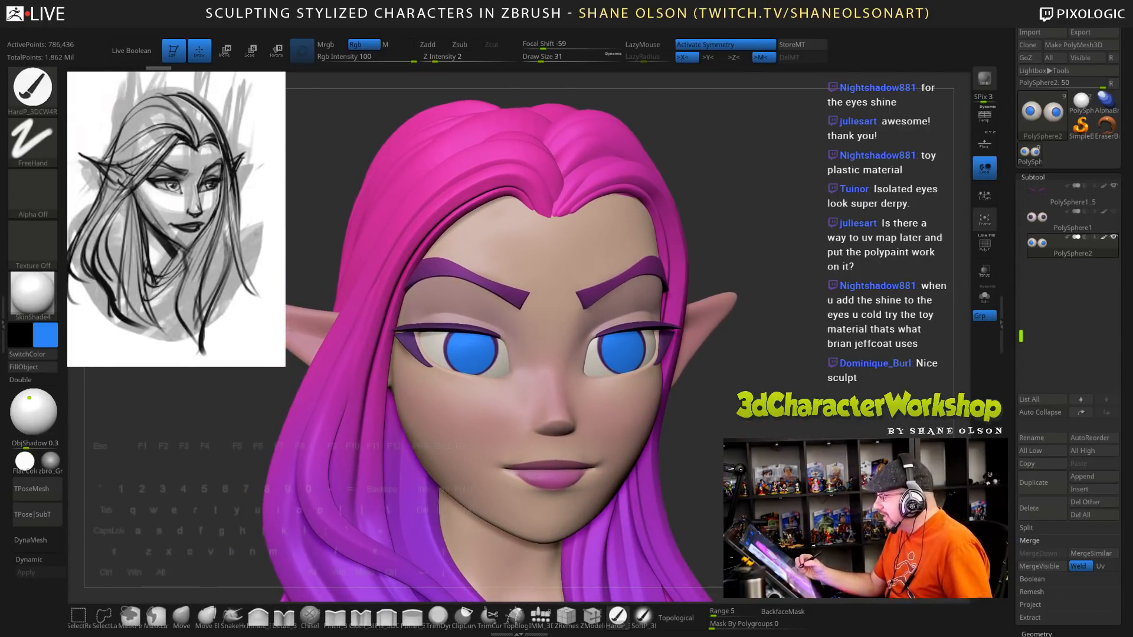
pyautogui.moveTo(743, 177); pyautogui.dragTo(602, 183)
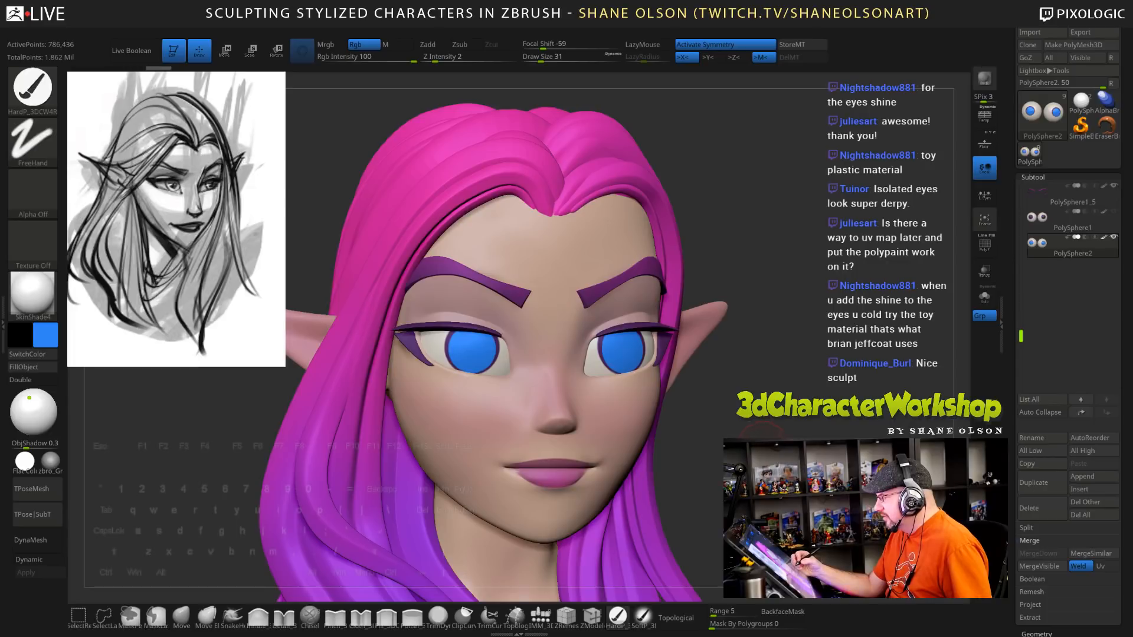
pyautogui.moveTo(761, 429); pyautogui.dragTo(832, 420)
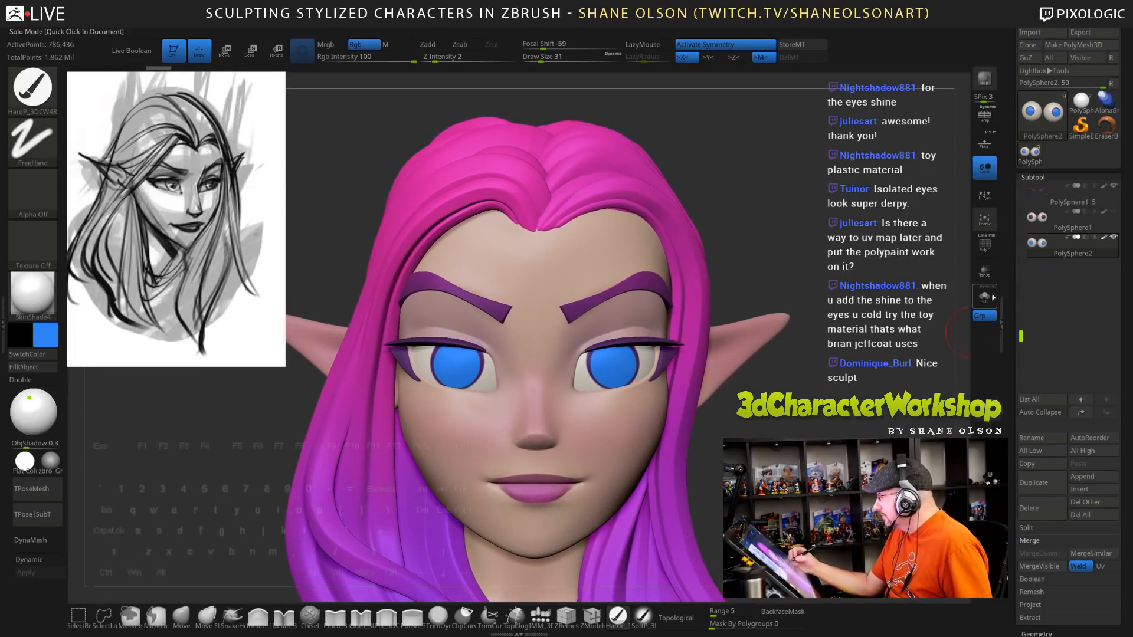
# Isolate the eyeballs, mask them by intensity and turn off their polypaint display
pyautogui.click(985, 296)
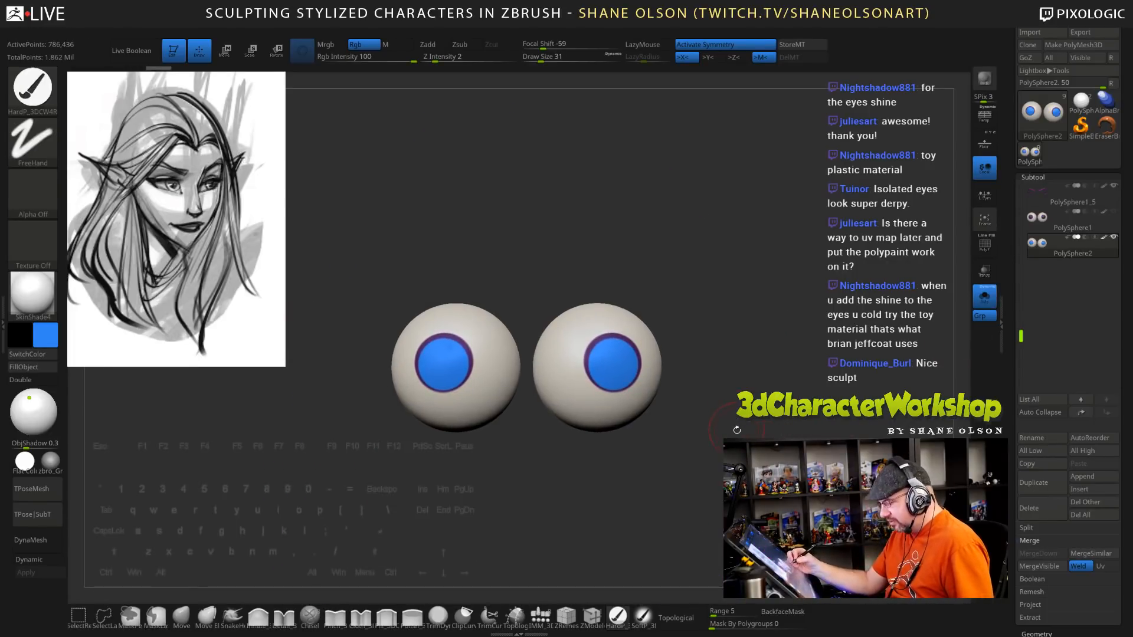
pyautogui.press('space')
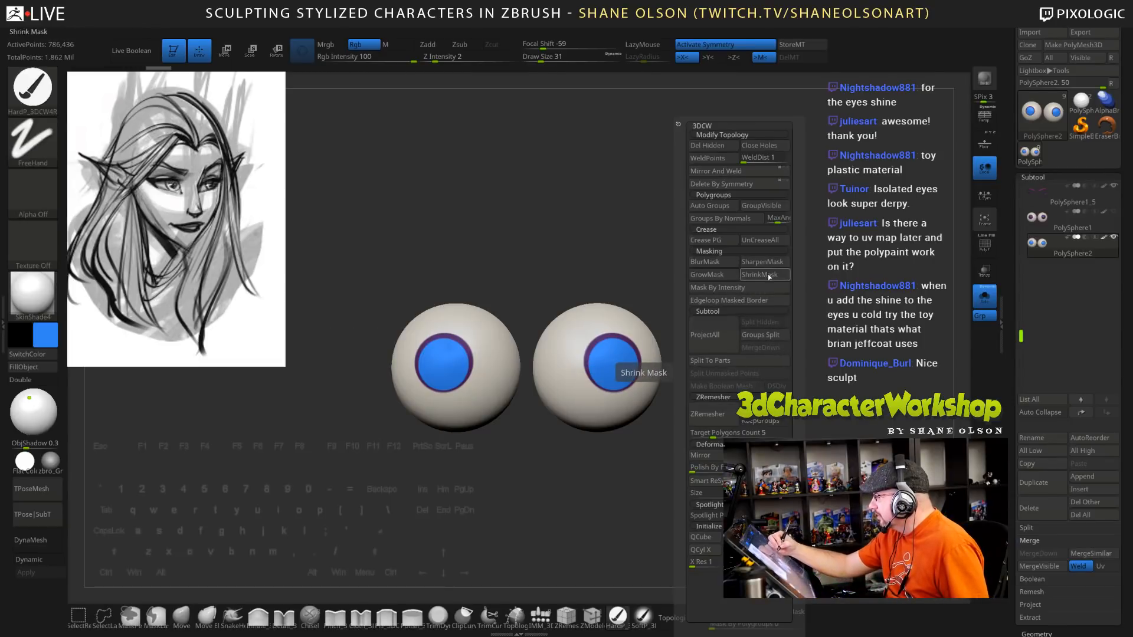
pyautogui.click(753, 285)
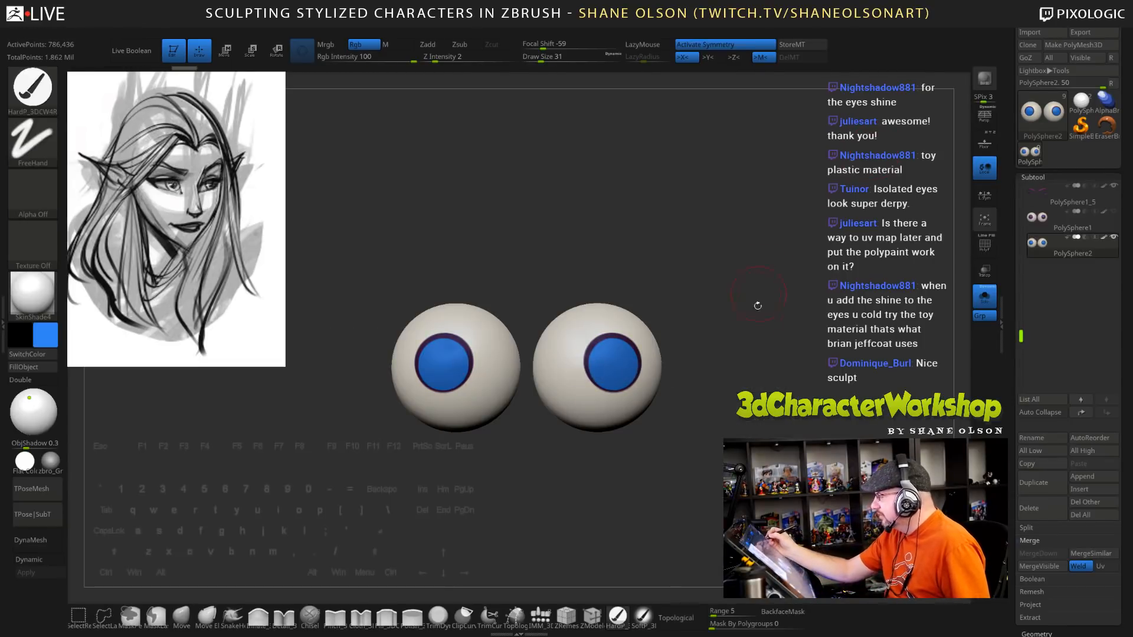
pyautogui.click(1103, 237)
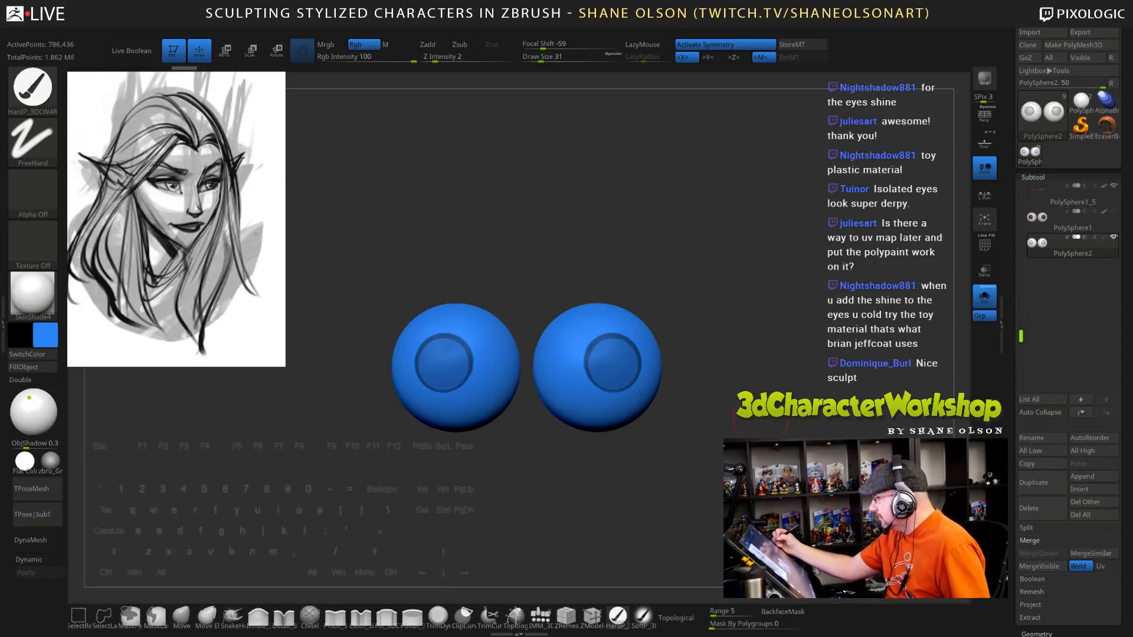
# Compare the mask with the polypaint and fill it in over each entire iris, reducing the draw size to 8
pyautogui.moveTo(764, 410)
pyautogui.mouseDown()
pyautogui.moveTo(760, 436)
pyautogui.moveTo(765, 424)
pyautogui.moveTo(717, 455)
pyautogui.mouseUp()
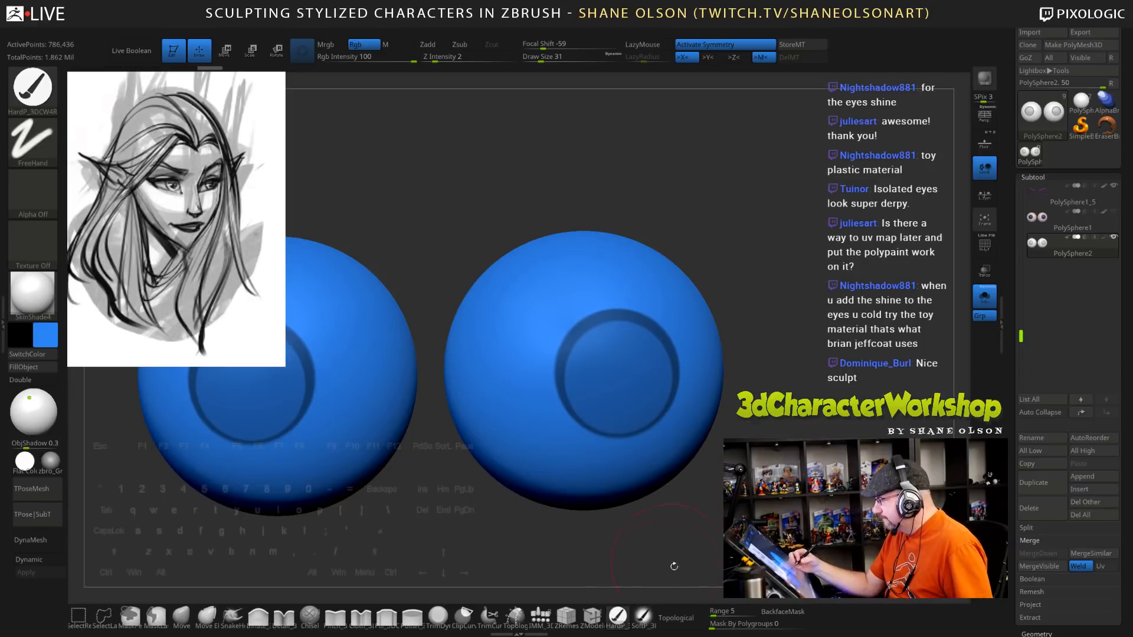
pyautogui.press('s')
pyautogui.moveTo(716, 527); pyautogui.dragTo(711, 525)
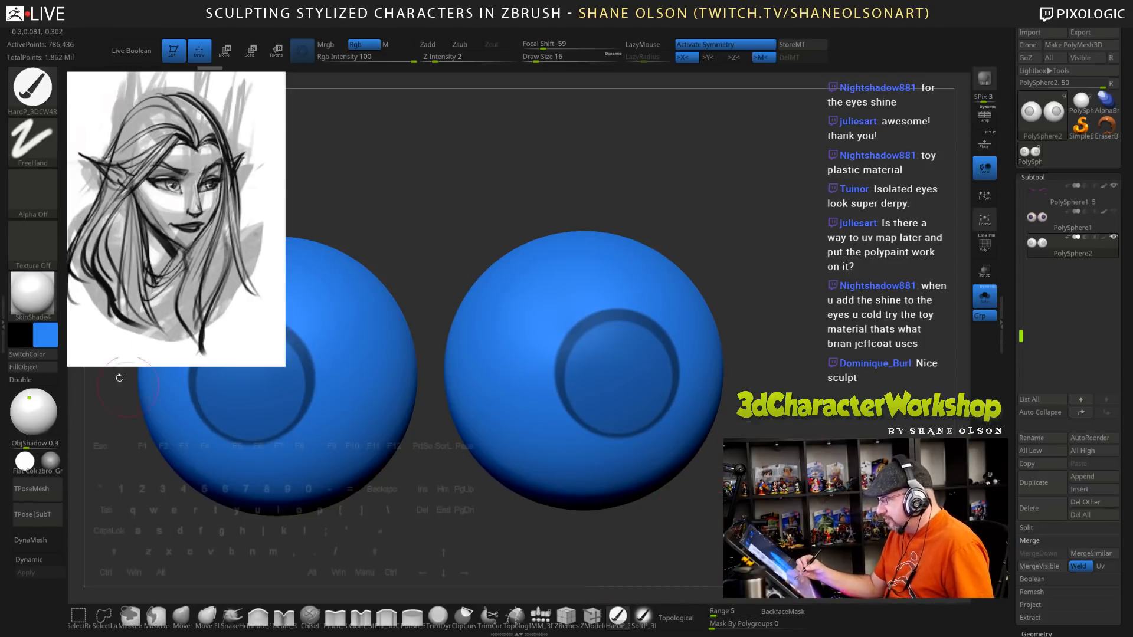
pyautogui.click(1105, 239)
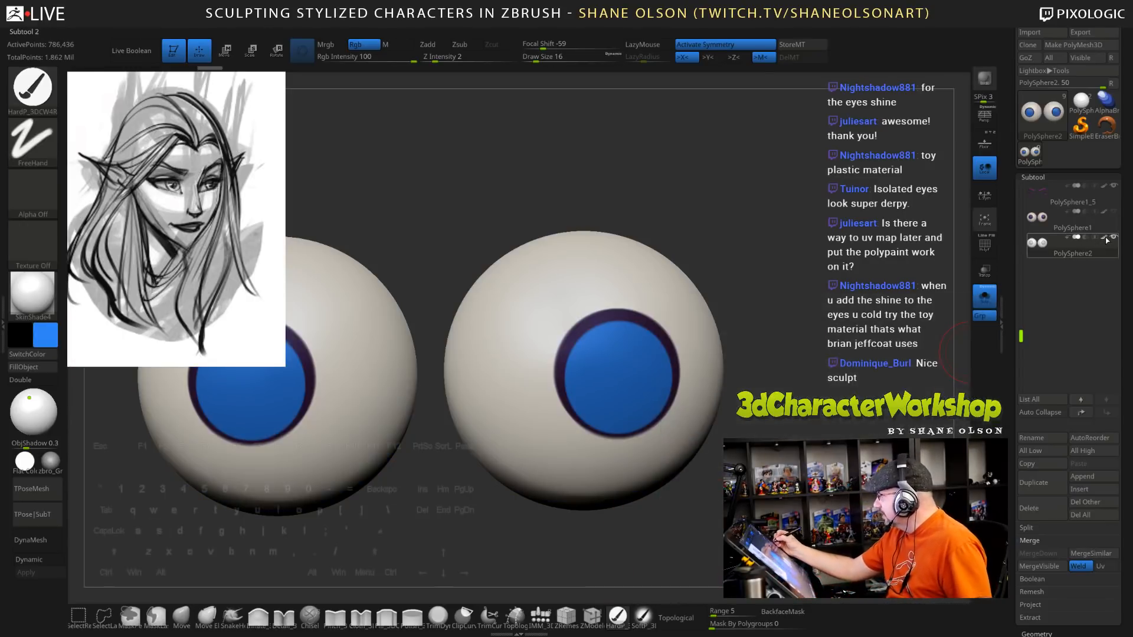
pyautogui.click(1105, 239)
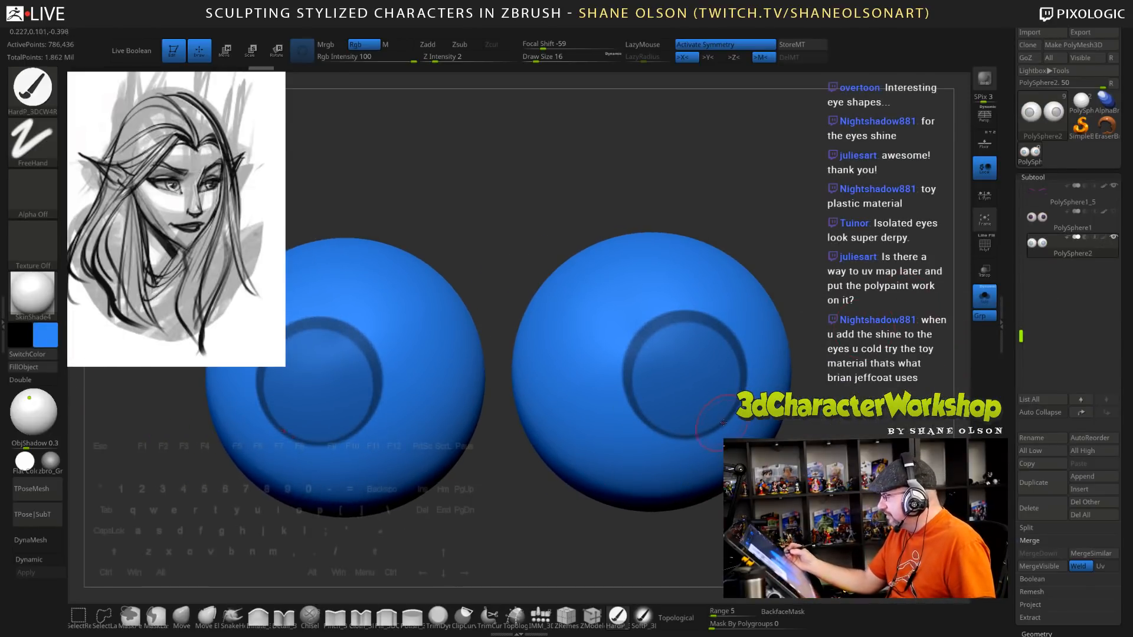
pyautogui.moveTo(791, 463)
pyautogui.mouseDown()
pyautogui.moveTo(747, 462)
pyautogui.moveTo(794, 461)
pyautogui.moveTo(782, 461)
pyautogui.mouseUp()
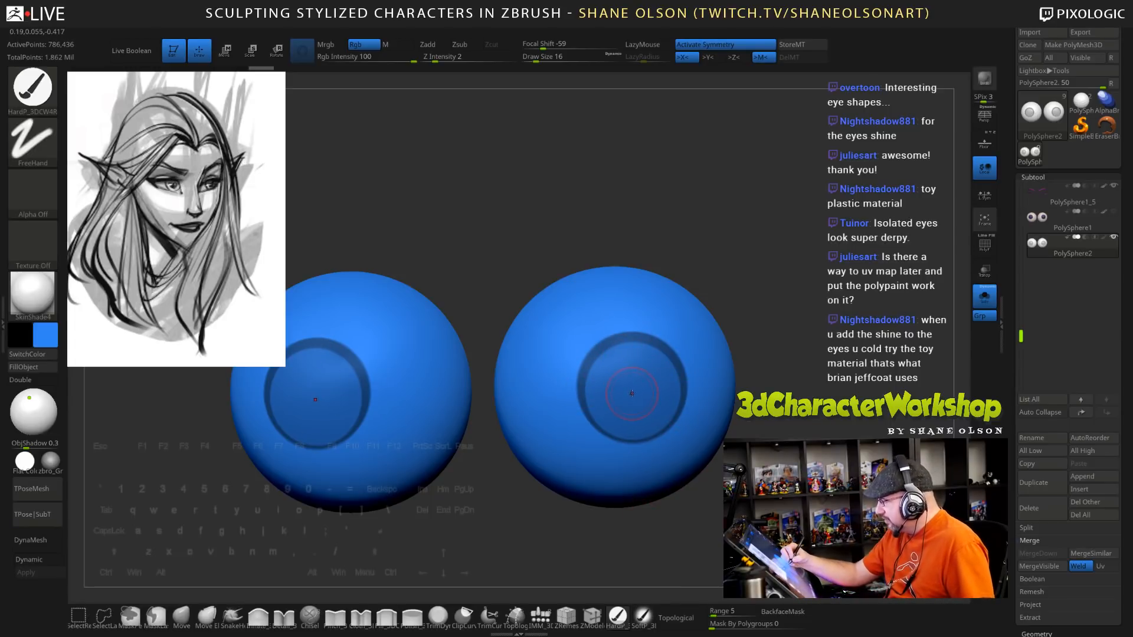
pyautogui.press('[')
pyautogui.moveTo(611, 395)
pyautogui.keyDown('ctrl'); pyautogui.mouseDown()
pyautogui.moveTo(598, 362)
pyautogui.moveTo(661, 353)
pyautogui.moveTo(670, 413)
pyautogui.moveTo(658, 424)
pyautogui.mouseUp(); pyautogui.keyUp('ctrl')
pyautogui.moveTo(662, 380)
pyautogui.keyDown('ctrl'); pyautogui.mouseDown()
pyautogui.moveTo(641, 371)
pyautogui.moveTo(602, 387)
pyautogui.moveTo(602, 411)
pyautogui.moveTo(640, 431)
pyautogui.moveTo(626, 399)
pyautogui.moveTo(621, 409)
pyautogui.mouseUp(); pyautogui.keyUp('ctrl')
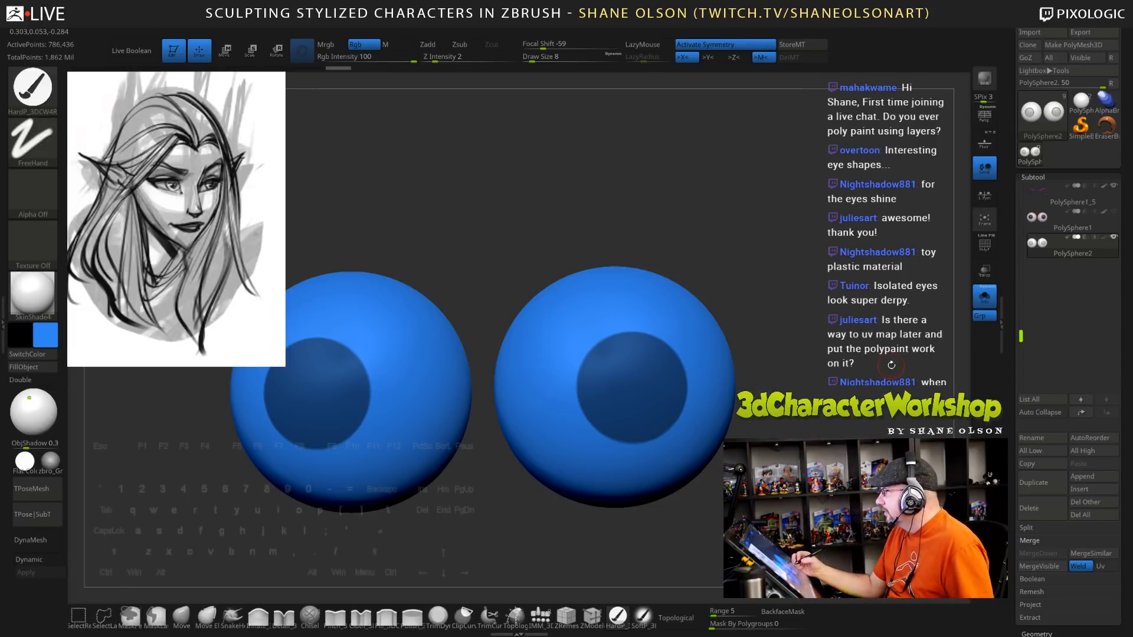
# Turn the eyeballs' polypaint display back on and check the masked irises from a slight angle
pyautogui.click(1104, 238)
pyautogui.keyDown('alt'); pyautogui.moveTo(789, 432); pyautogui.dragTo(789, 481); pyautogui.keyUp('alt')
pyautogui.moveTo(777, 435); pyautogui.dragTo(772, 429)
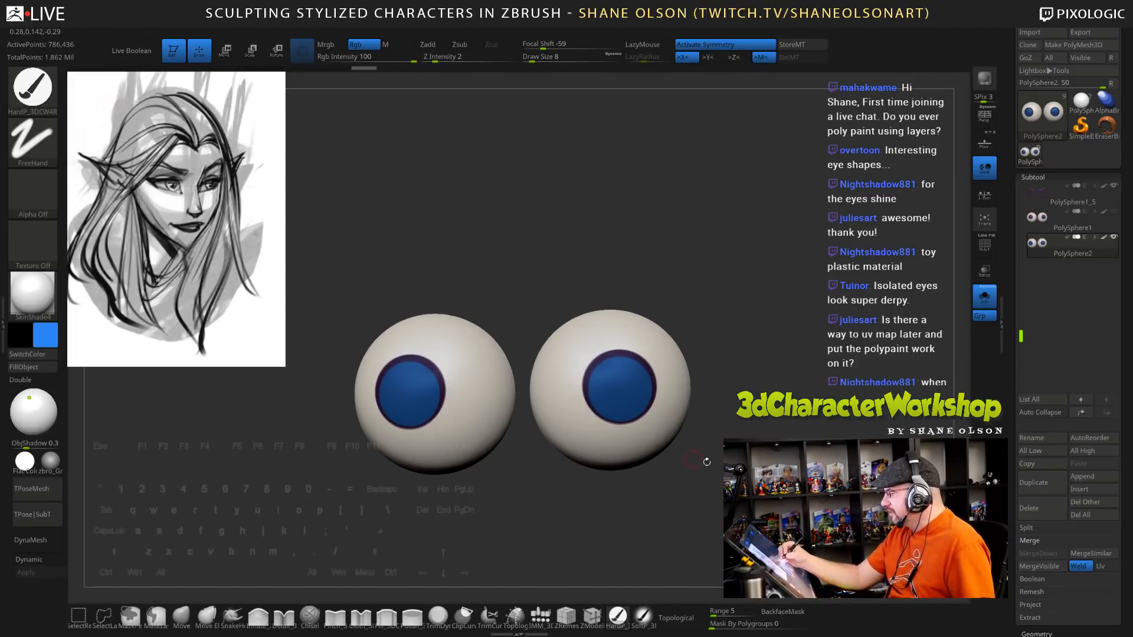
pyautogui.keyDown('alt'); pyautogui.moveTo(706, 461); pyautogui.dragTo(708, 490); pyautogui.keyUp('alt')
pyautogui.moveTo(747, 425); pyautogui.dragTo(732, 425)
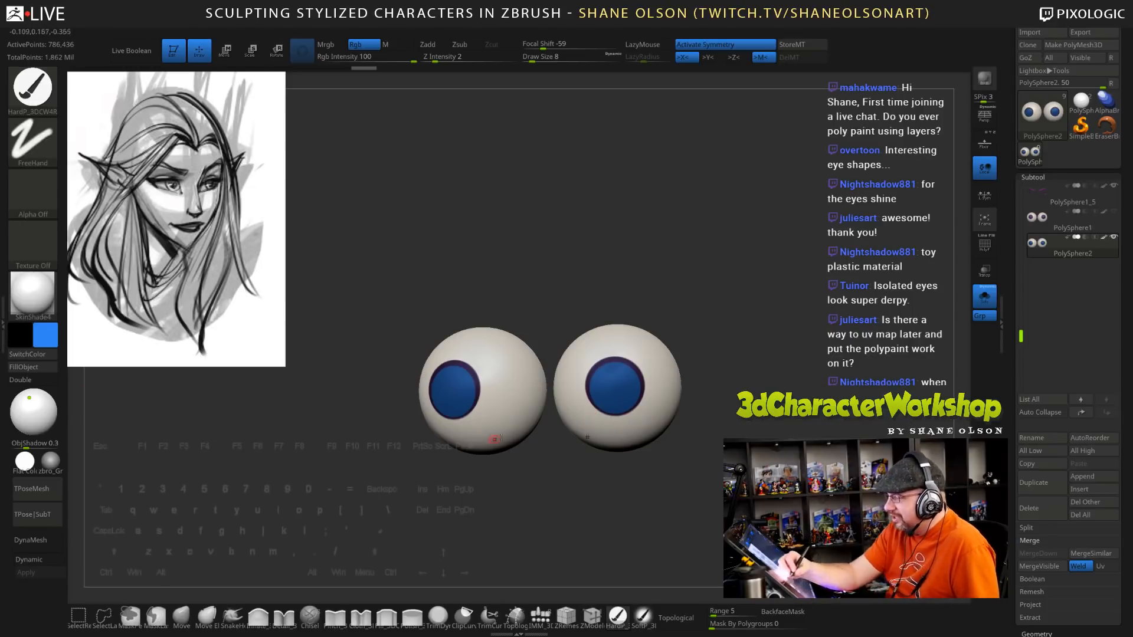
# Choose an off-white paint color and set the draw size to 85, then reduce it to 77
pyautogui.press('c')
pyautogui.click(51, 339)
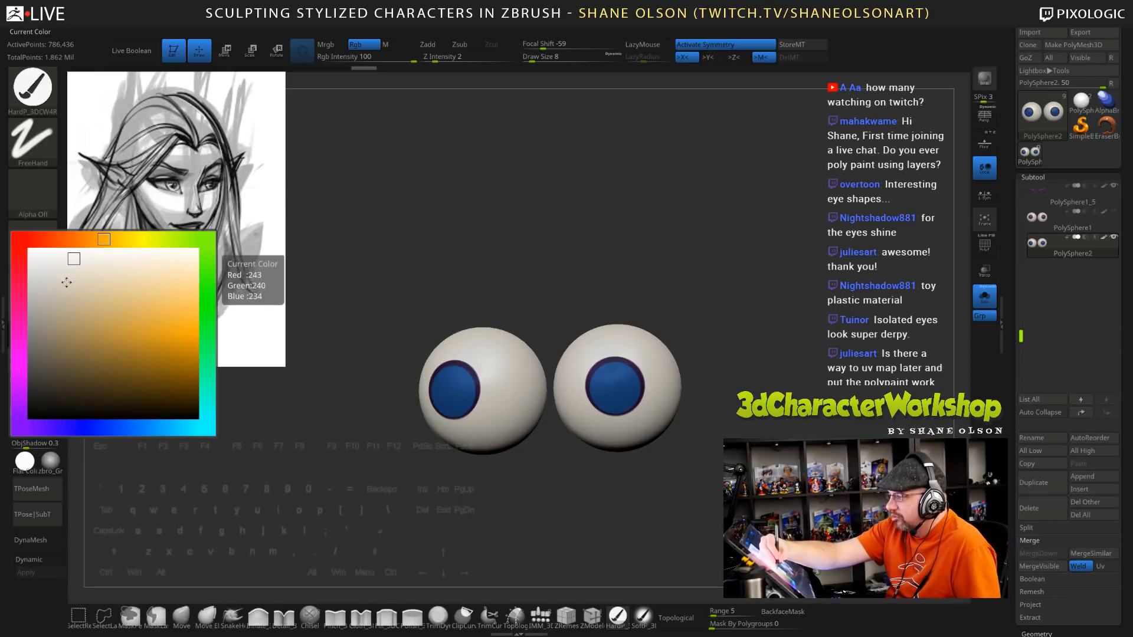
pyautogui.moveTo(74, 258); pyautogui.dragTo(80, 258)
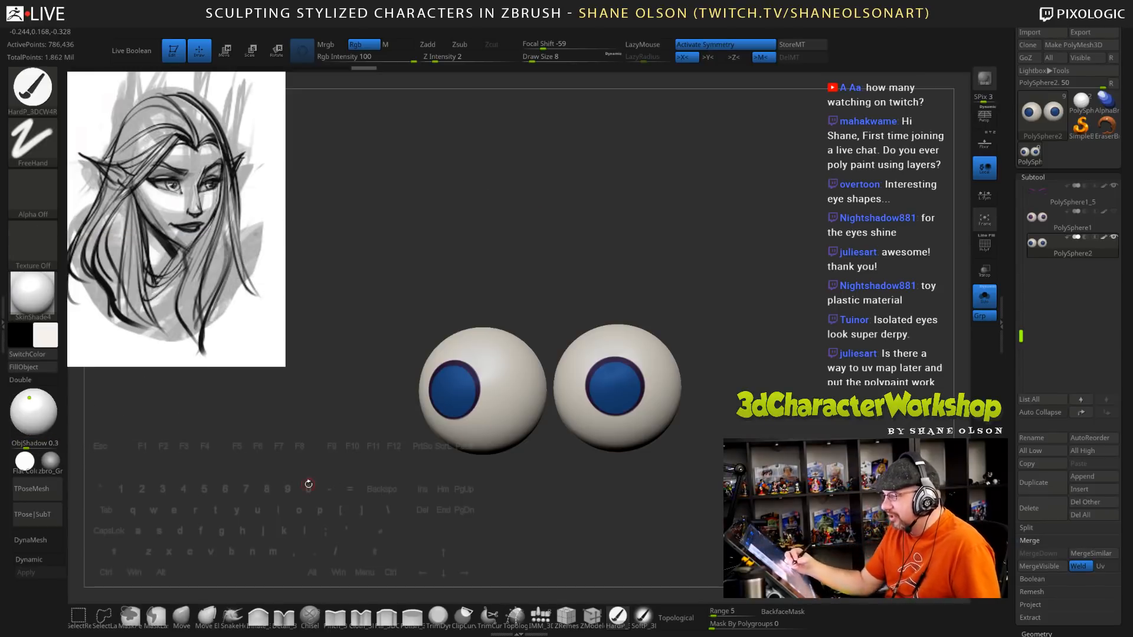
pyautogui.write('s')
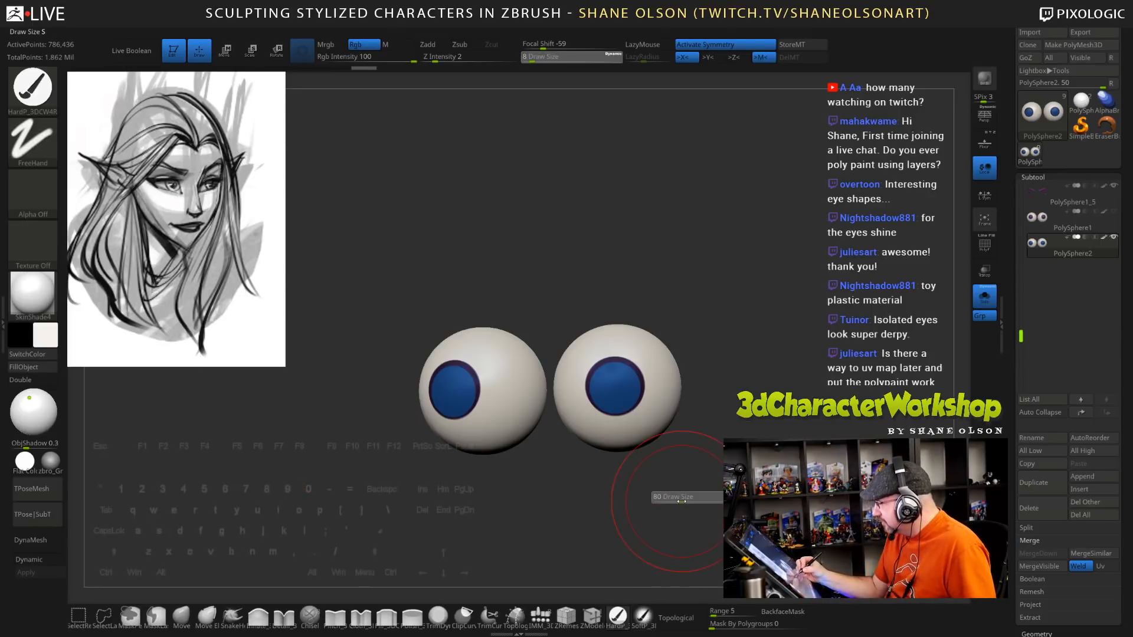
pyautogui.write('85')
pyautogui.press('Return')
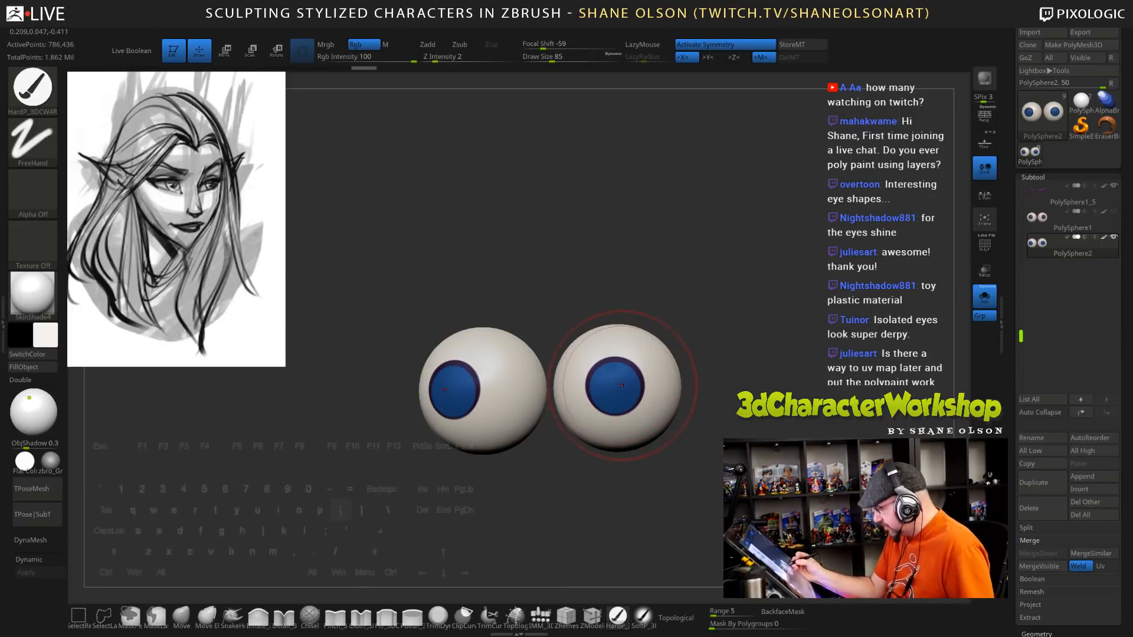
pyautogui.press('[')
# Undo a trial dab of the hard brush and softly lighten the eye whites around the masked irises with the soft paint brush
pyautogui.click(615, 387)
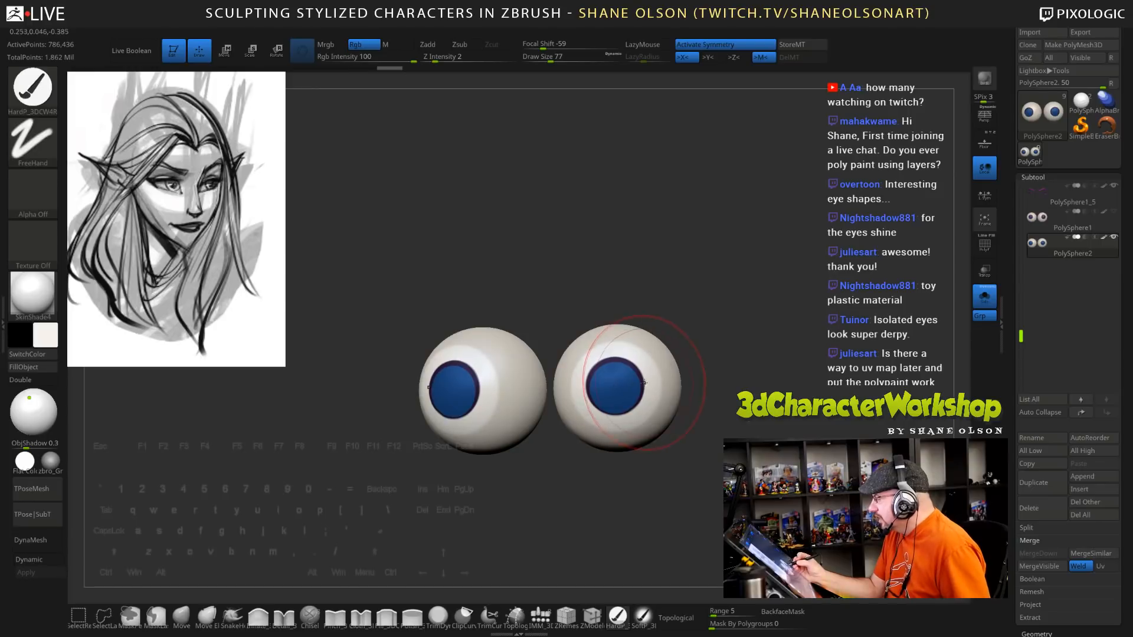
pyautogui.hotkey('ctrl', 'z')
pyautogui.click(642, 617)
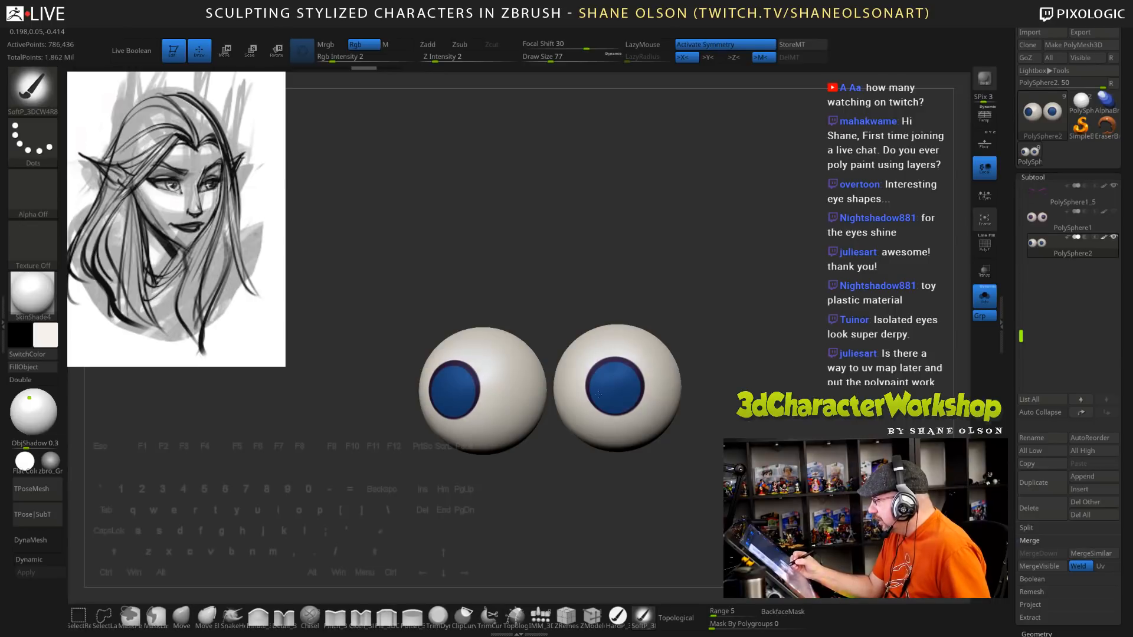
pyautogui.moveTo(618, 379); pyautogui.dragTo(620, 387)
pyautogui.moveTo(675, 430)
pyautogui.mouseDown()
pyautogui.moveTo(715, 417)
pyautogui.moveTo(686, 422)
pyautogui.mouseUp()
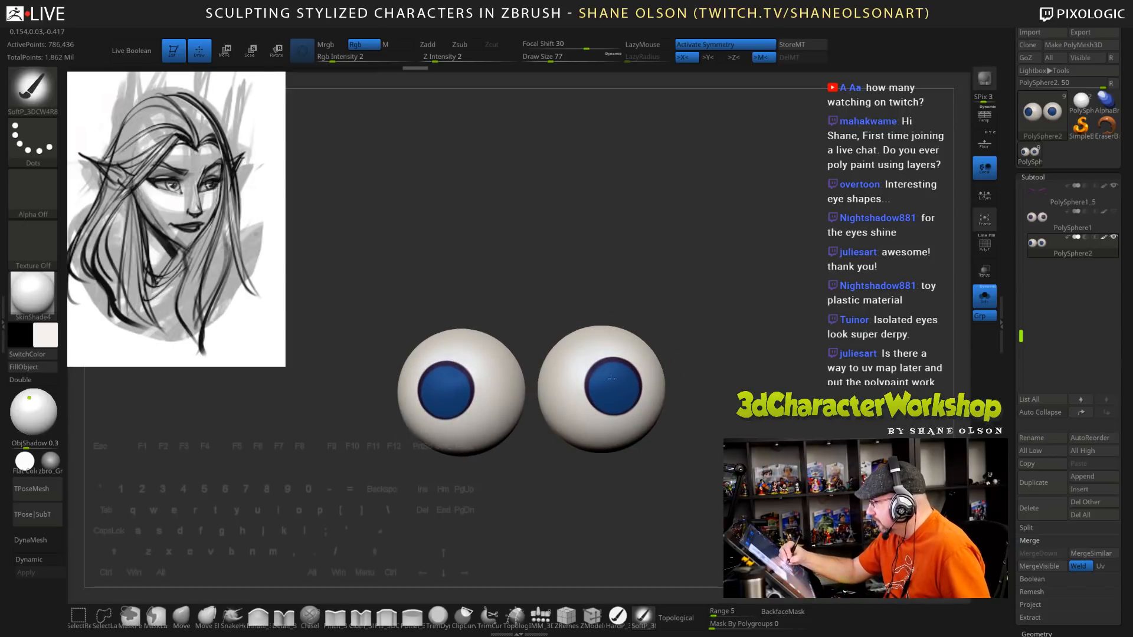
pyautogui.moveTo(615, 404); pyautogui.dragTo(616, 401)
pyautogui.moveTo(706, 426)
pyautogui.mouseDown()
pyautogui.moveTo(668, 423)
pyautogui.moveTo(633, 401)
pyautogui.mouseUp()
pyautogui.moveTo(667, 500); pyautogui.dragTo(697, 501)
# Turn off solo display and sample a pink skin tone from the nose area as the paint color
pyautogui.click(984, 296)
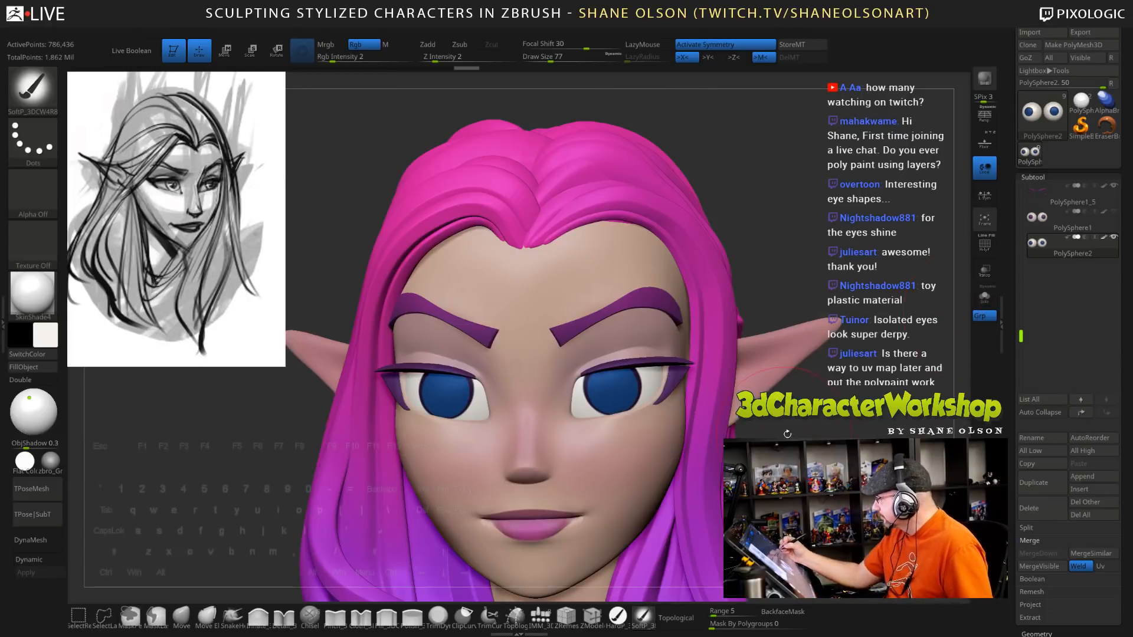
pyautogui.moveTo(761, 473); pyautogui.dragTo(736, 457)
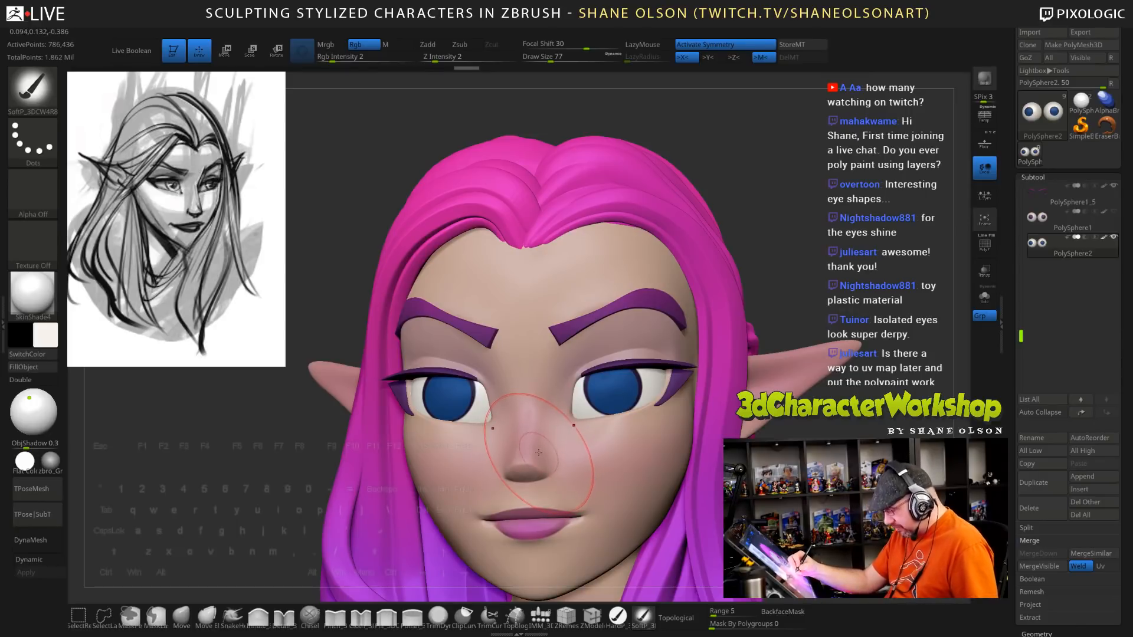
pyautogui.press('c')
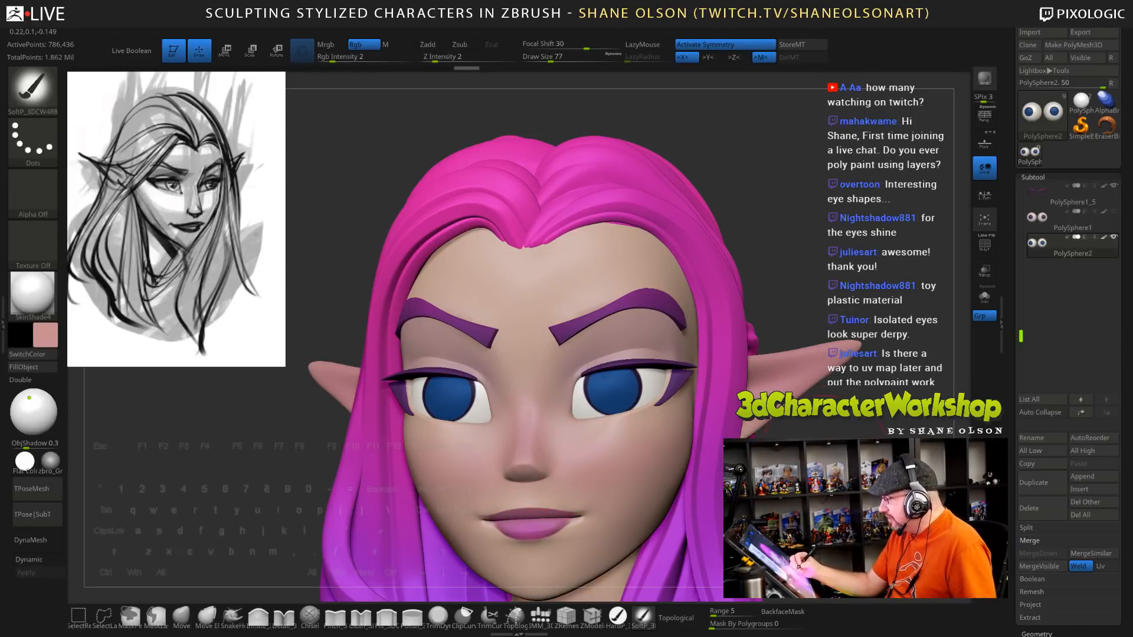
# Examine the elf's face and blue eyes from the front and both three-quarter sides
pyautogui.moveTo(785, 396); pyautogui.dragTo(738, 386)
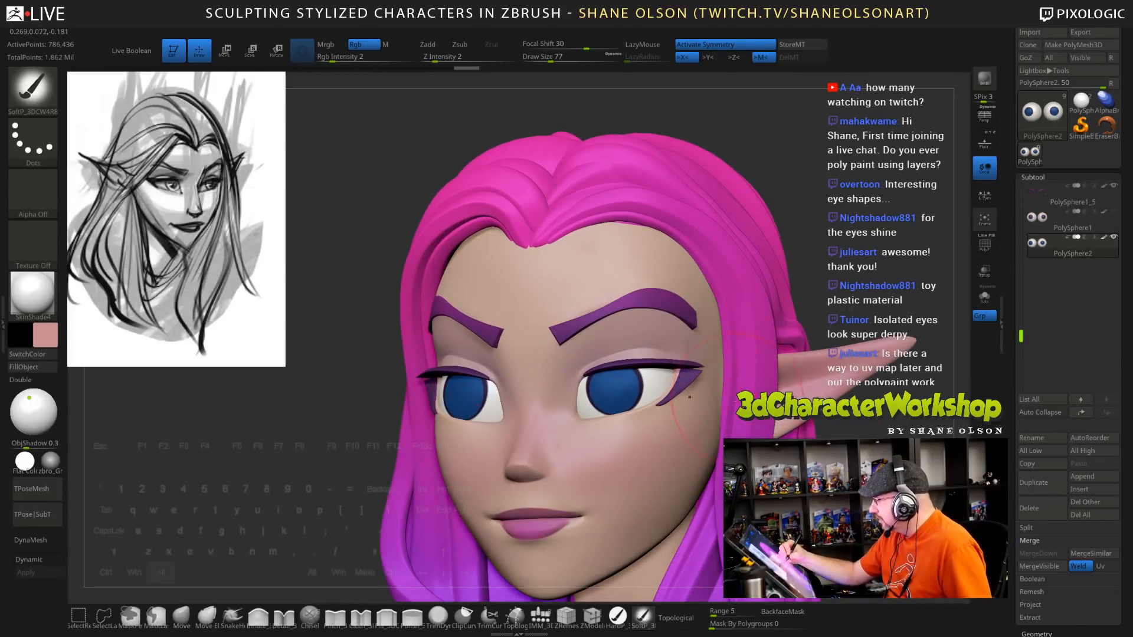
pyautogui.keyDown('alt'); pyautogui.moveTo(713, 366); pyautogui.dragTo(626, 388, button='right'); pyautogui.keyUp('alt')
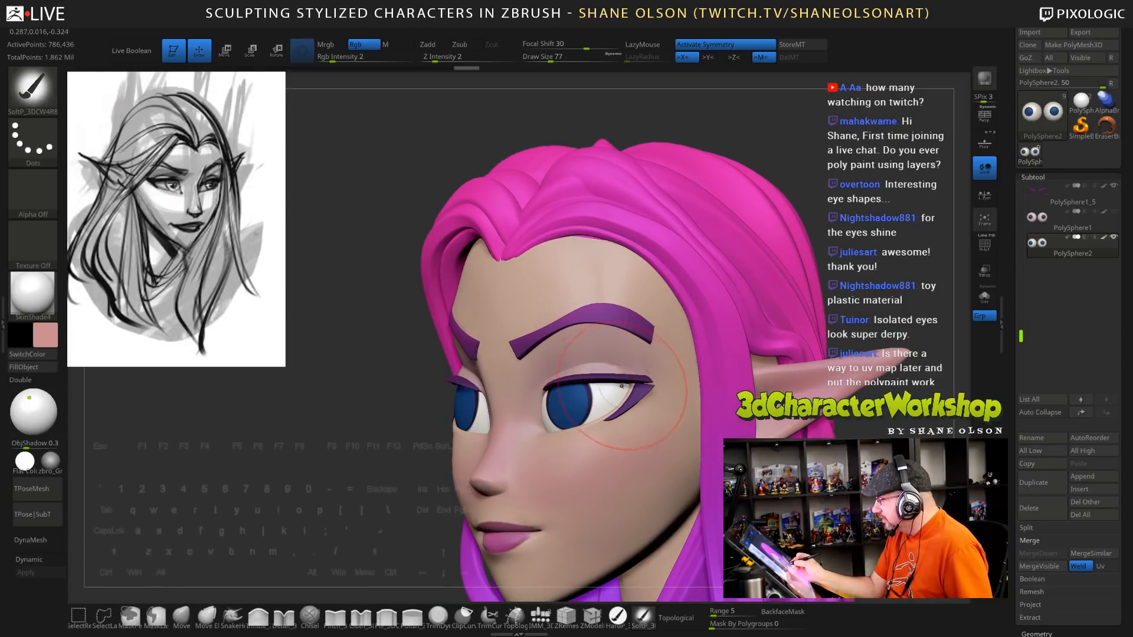
pyautogui.press('s')
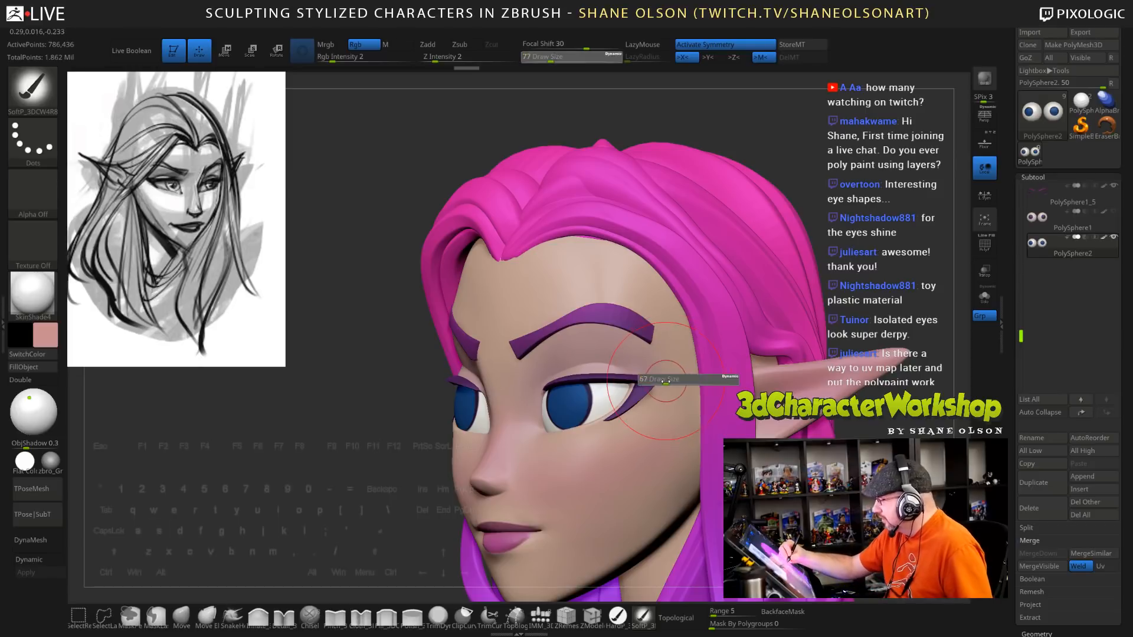
pyautogui.click(666, 380)
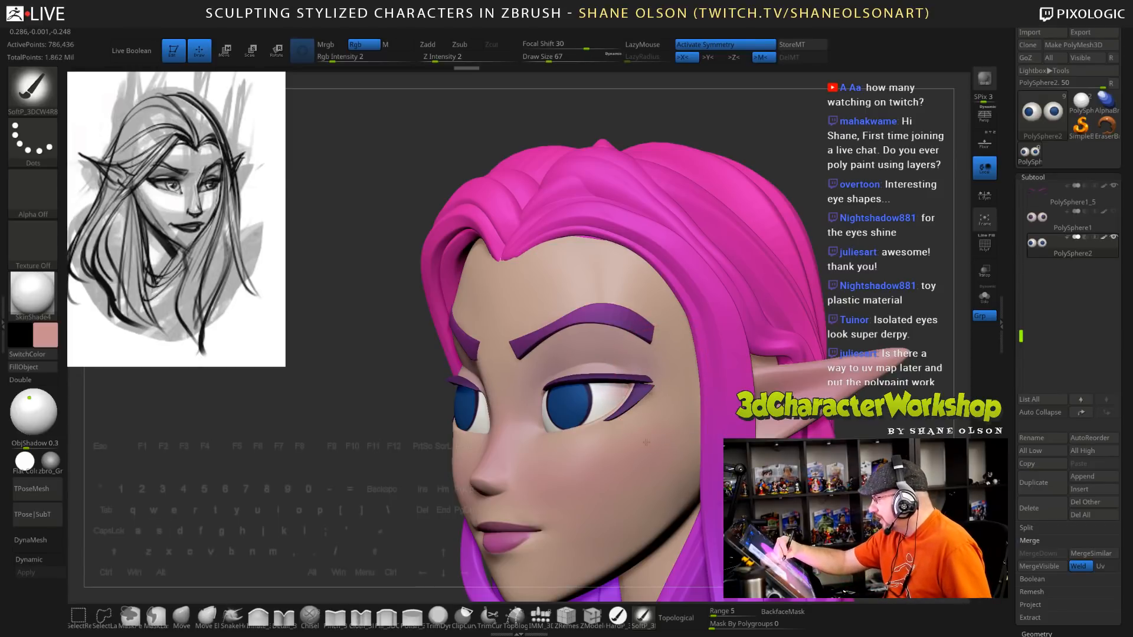
pyautogui.moveTo(649, 437); pyautogui.dragTo(550, 454, button='right')
pyautogui.press('s')
pyautogui.click(564, 463)
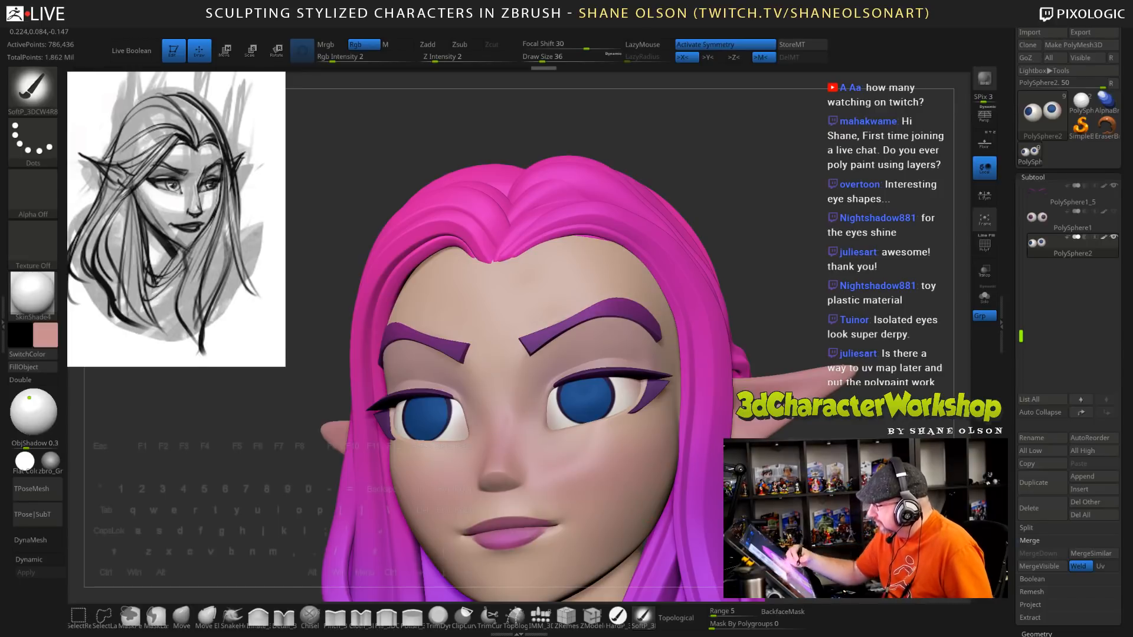
pyautogui.moveTo(236, 407); pyautogui.dragTo(289, 408)
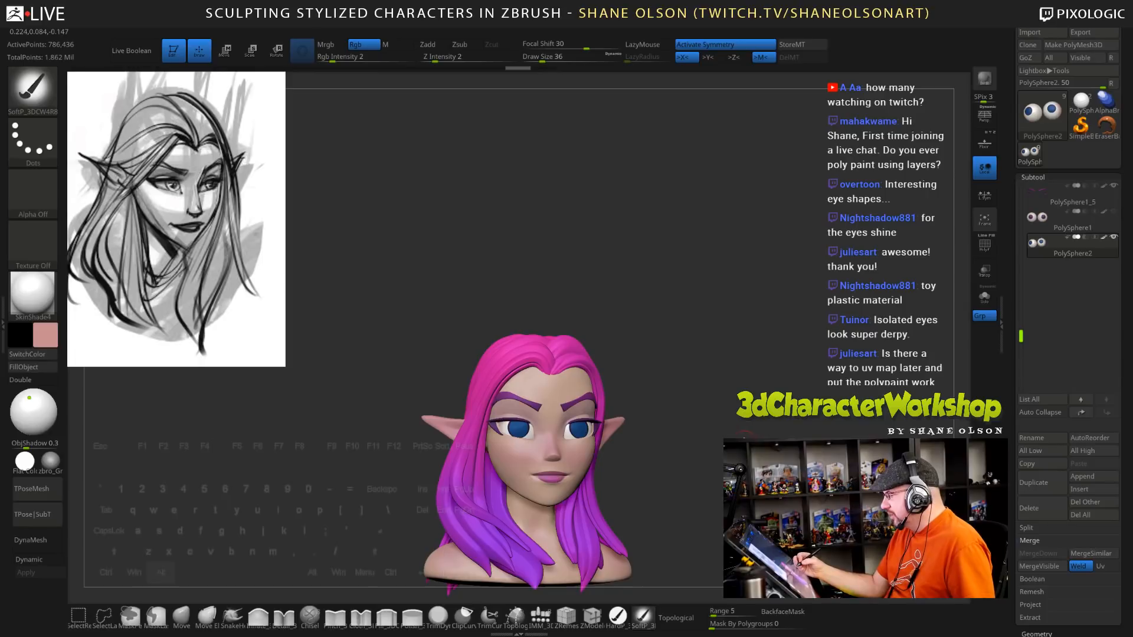
pyautogui.keyDown('alt'); pyautogui.moveTo(746, 452); pyautogui.dragTo(731, 463); pyautogui.keyUp('alt')
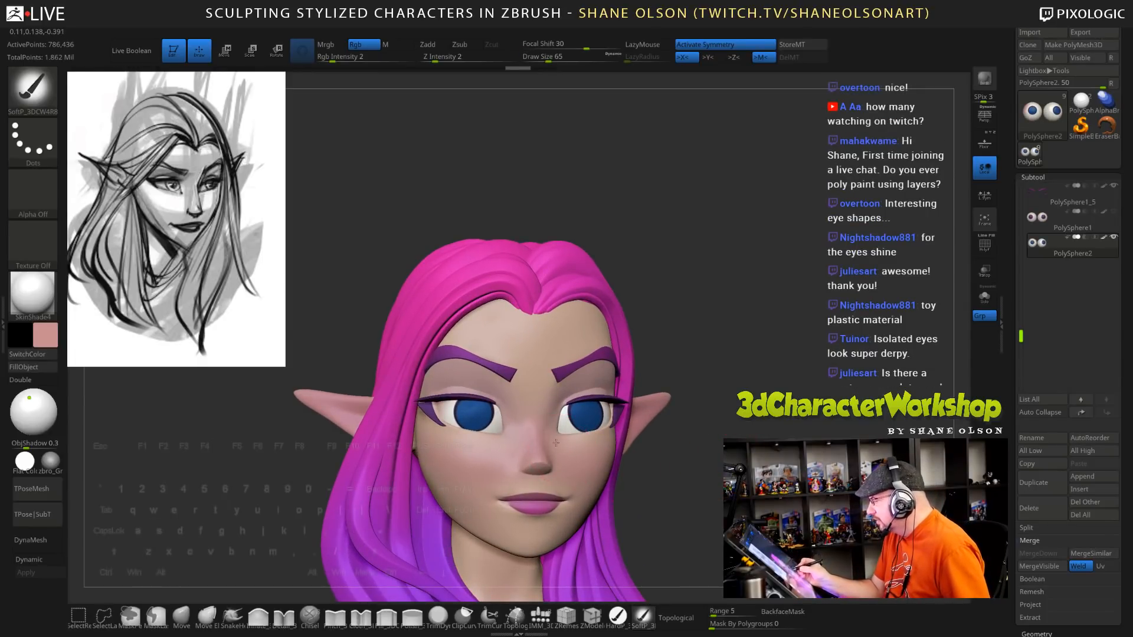
pyautogui.moveTo(703, 453)
pyautogui.mouseDown()
pyautogui.moveTo(670, 455)
pyautogui.moveTo(704, 445)
pyautogui.moveTo(723, 457)
pyautogui.moveTo(714, 476)
pyautogui.moveTo(688, 454)
pyautogui.mouseUp()
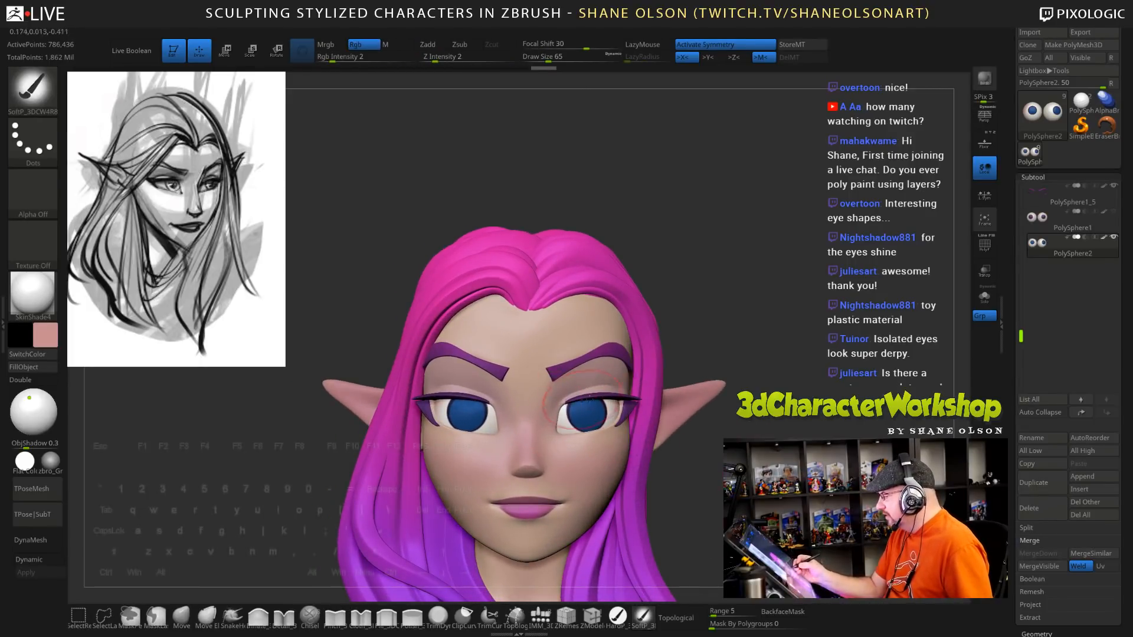
pyautogui.moveTo(708, 454)
pyautogui.mouseDown()
pyautogui.moveTo(678, 455)
pyautogui.moveTo(701, 457)
pyautogui.mouseUp()
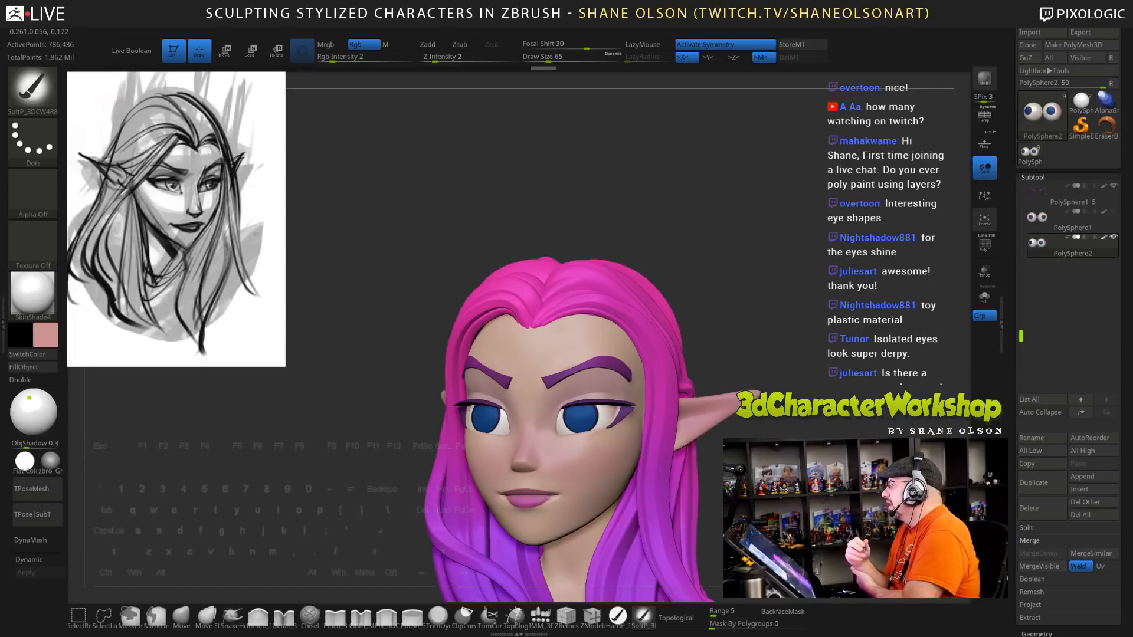
pyautogui.moveTo(784, 420)
pyautogui.keyDown('alt'); pyautogui.mouseDown()
pyautogui.moveTo(777, 387)
pyautogui.moveTo(779, 407)
pyautogui.mouseUp(); pyautogui.keyUp('alt')
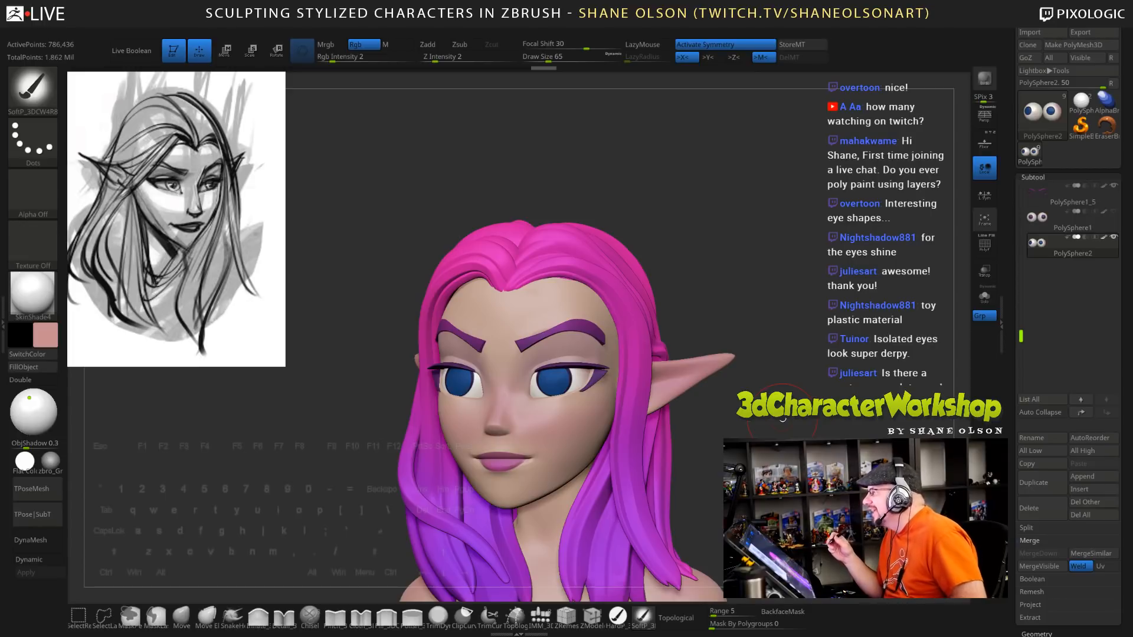
pyautogui.moveTo(696, 283); pyautogui.dragTo(766, 286)
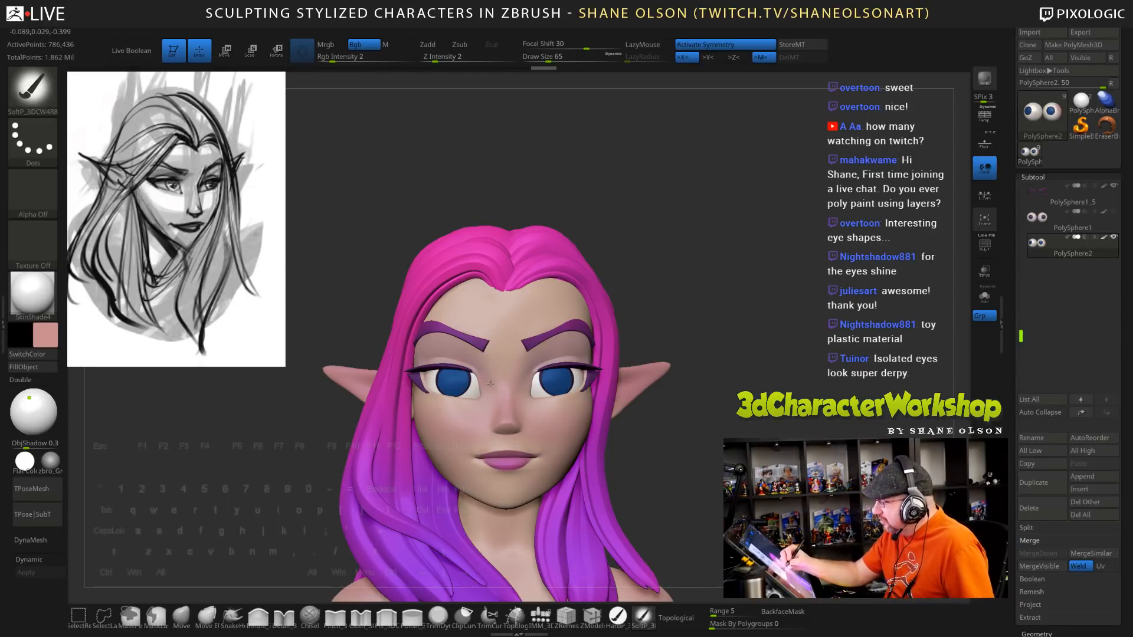
pyautogui.moveTo(704, 471)
pyautogui.mouseDown()
pyautogui.moveTo(667, 469)
pyautogui.moveTo(717, 484)
pyautogui.mouseUp()
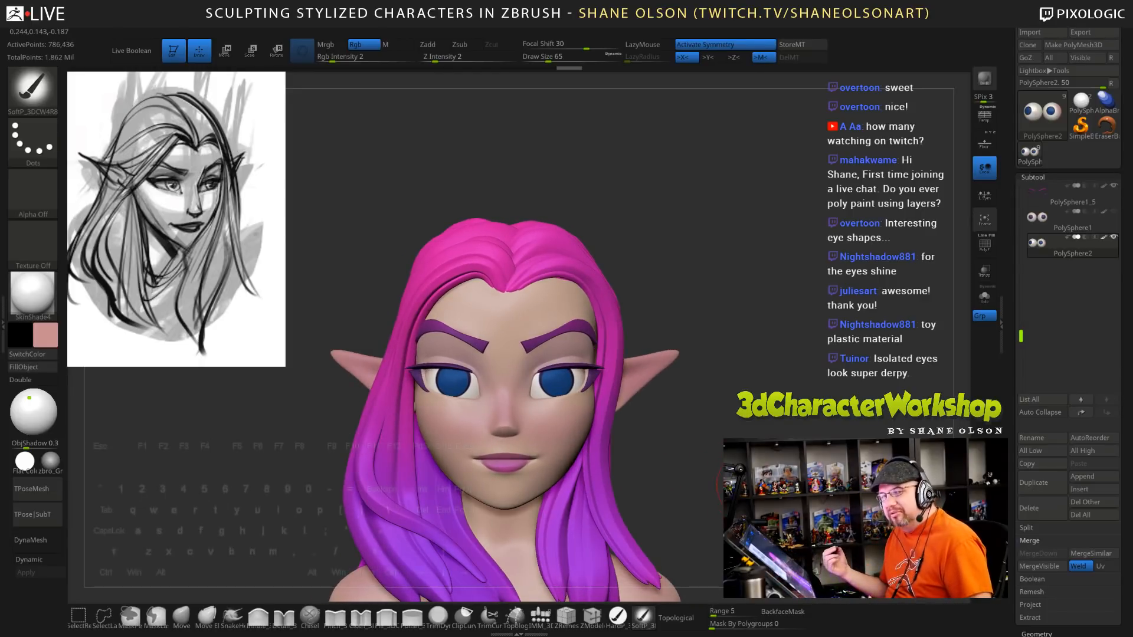
pyautogui.keyDown('alt'); pyautogui.moveTo(700, 441); pyautogui.dragTo(730, 450); pyautogui.keyUp('alt')
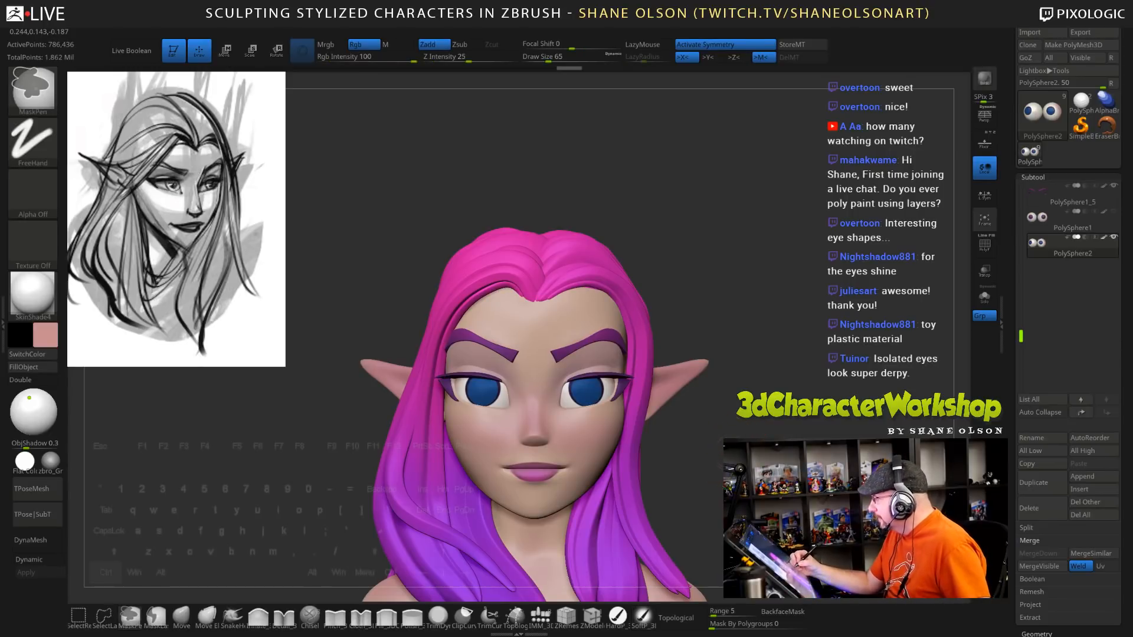
# Invert the mask on the eyes so only the irises stay unmasked, reduce the draw size to 45 and quick-save the project
pyautogui.keyDown('ctrl'); pyautogui.click(730, 451); pyautogui.keyUp('ctrl')
pyautogui.moveTo(730, 451)
pyautogui.keyDown('alt'); pyautogui.mouseDown()
pyautogui.moveTo(730, 425)
pyautogui.moveTo(711, 452)
pyautogui.moveTo(691, 453)
pyautogui.moveTo(664, 454)
pyautogui.moveTo(656, 425)
pyautogui.moveTo(644, 427)
pyautogui.mouseUp(); pyautogui.keyUp('alt')
pyautogui.press('[')
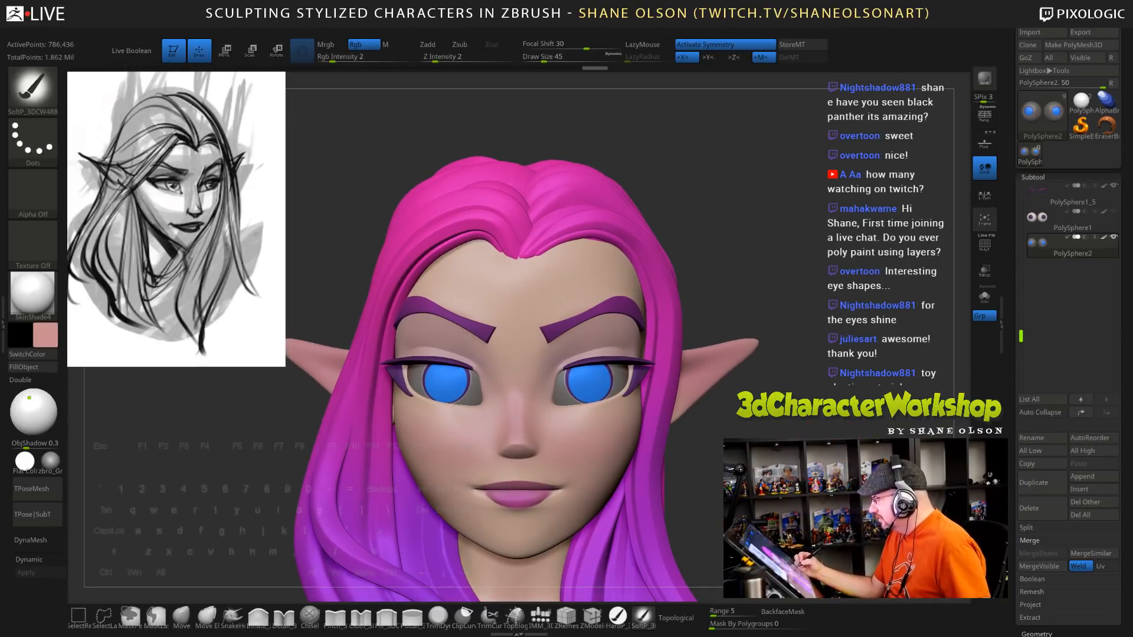
pyautogui.hotkey('ctrl', 's')
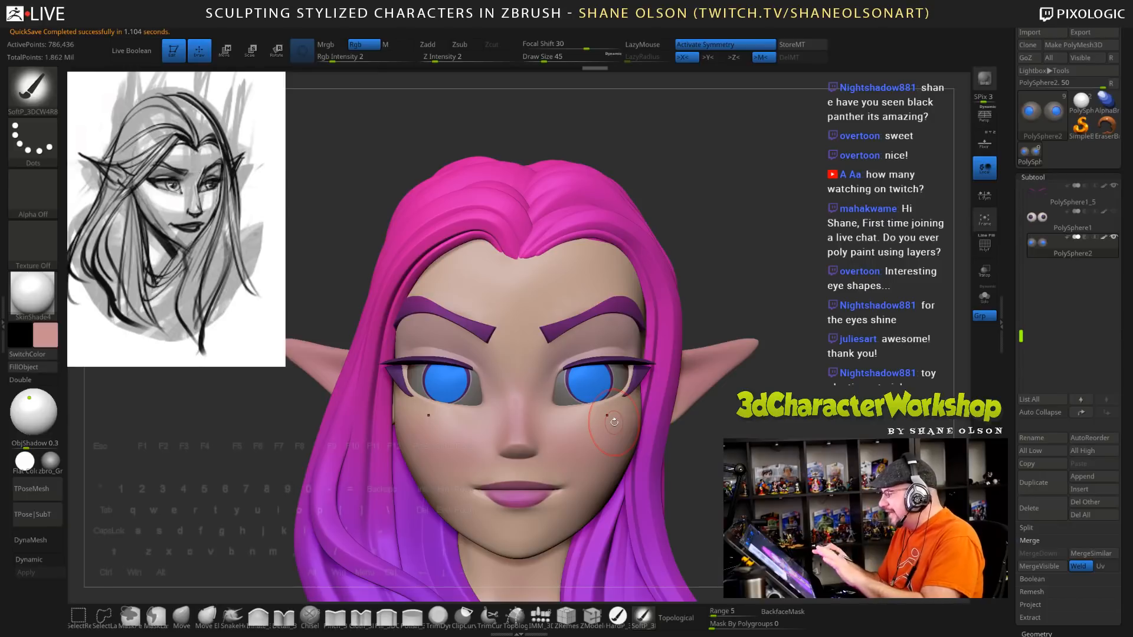
# Duplicate the PolySphere2 eye subtool and isolate the copy in Solo mode
pyautogui.click(1034, 482)
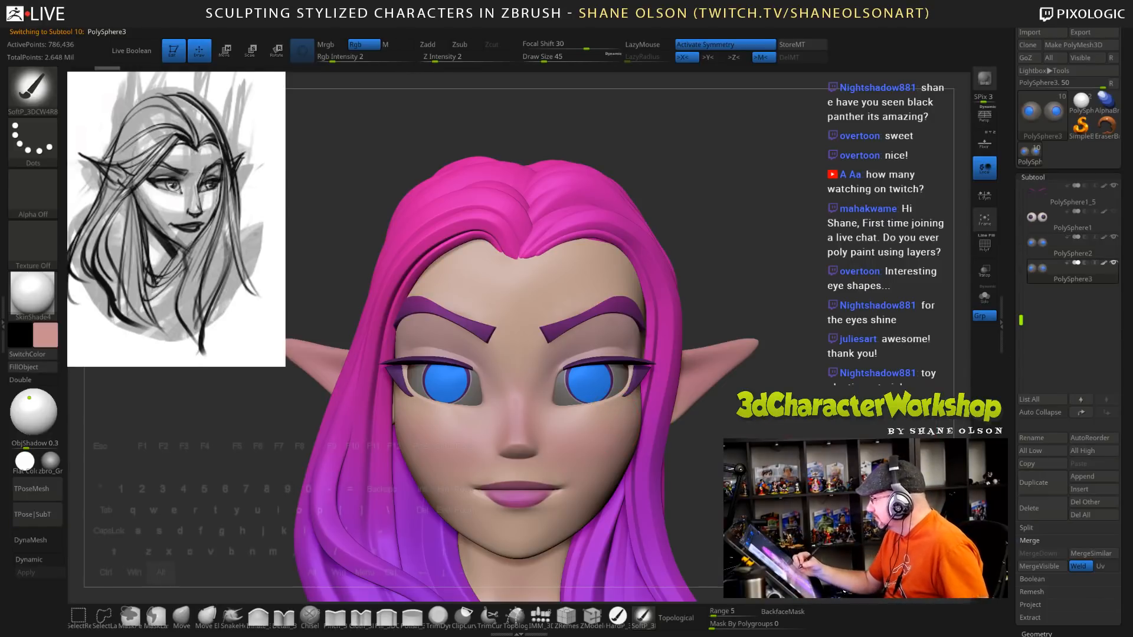
pyautogui.moveTo(596, 107)
pyautogui.keyDown('alt'); pyautogui.mouseDown()
pyautogui.moveTo(596, 133)
pyautogui.moveTo(575, 124)
pyautogui.moveTo(571, 58)
pyautogui.moveTo(538, 58)
pyautogui.moveTo(596, 111)
pyautogui.moveTo(596, 153)
pyautogui.moveTo(567, 162)
pyautogui.mouseUp(); pyautogui.keyUp('alt')
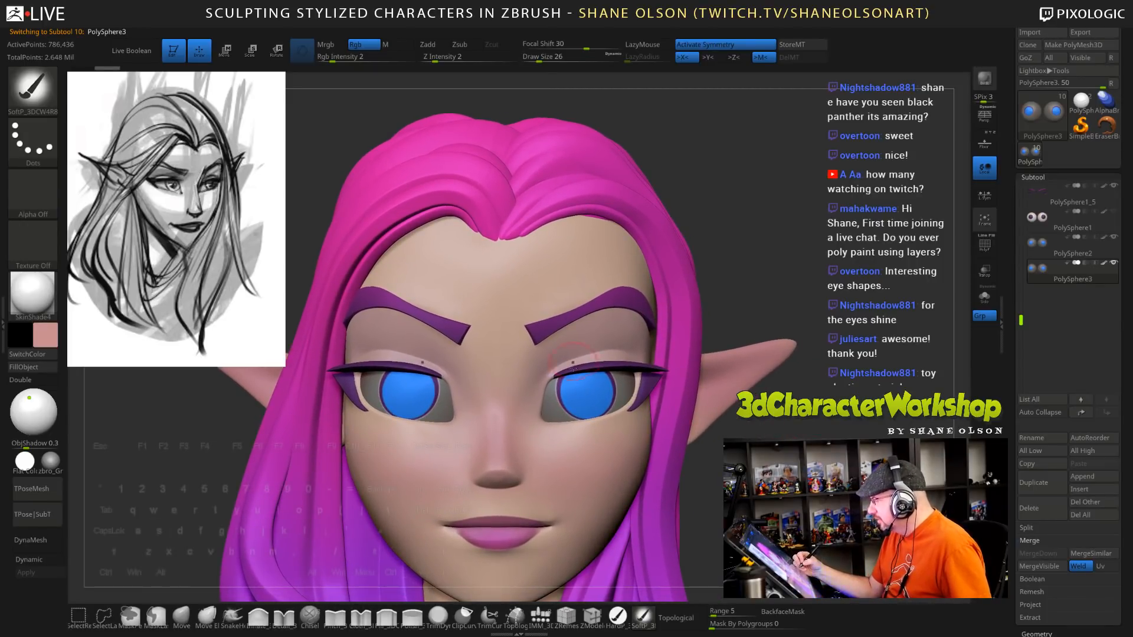
pyautogui.click(985, 296)
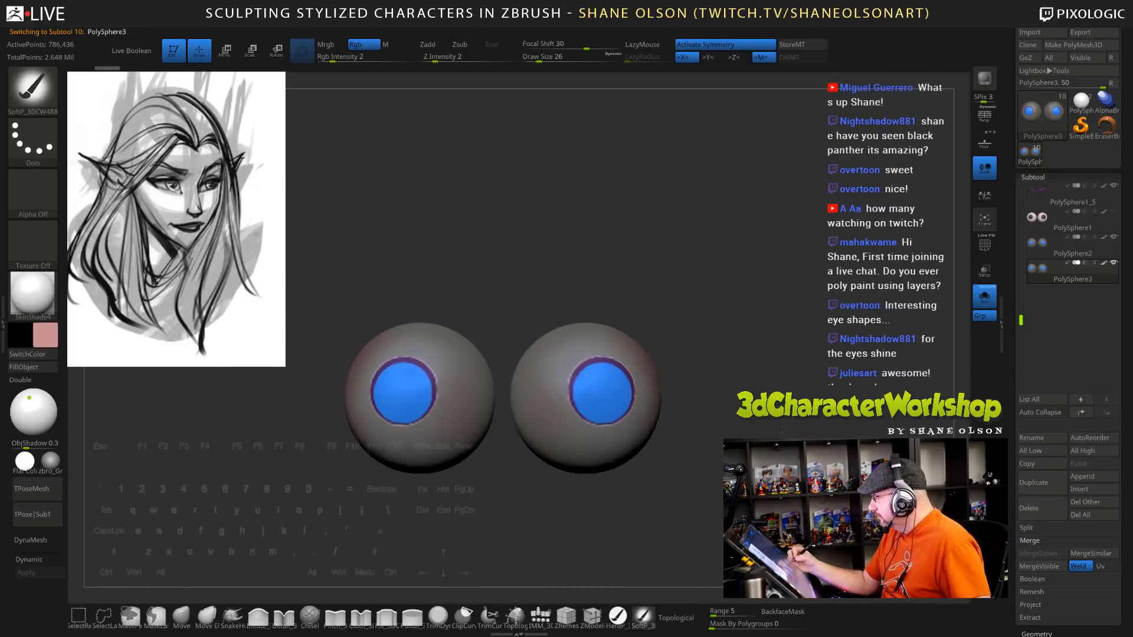
pyautogui.keyDown('alt'); pyautogui.moveTo(649, 295); pyautogui.dragTo(688, 276); pyautogui.keyUp('alt')
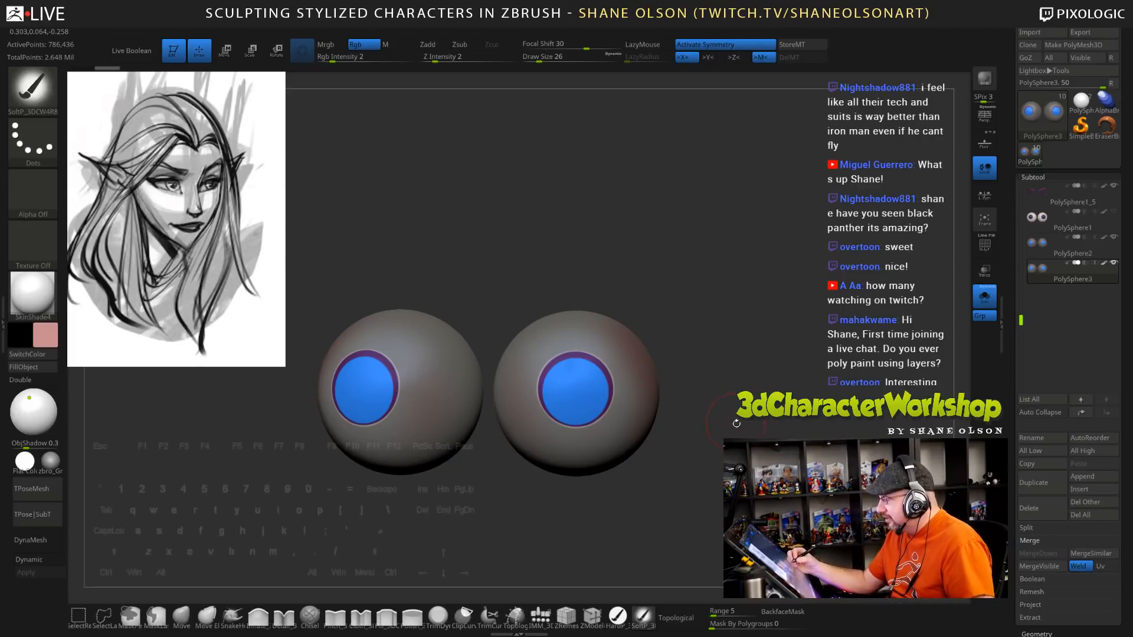
pyautogui.moveTo(738, 424); pyautogui.dragTo(746, 373)
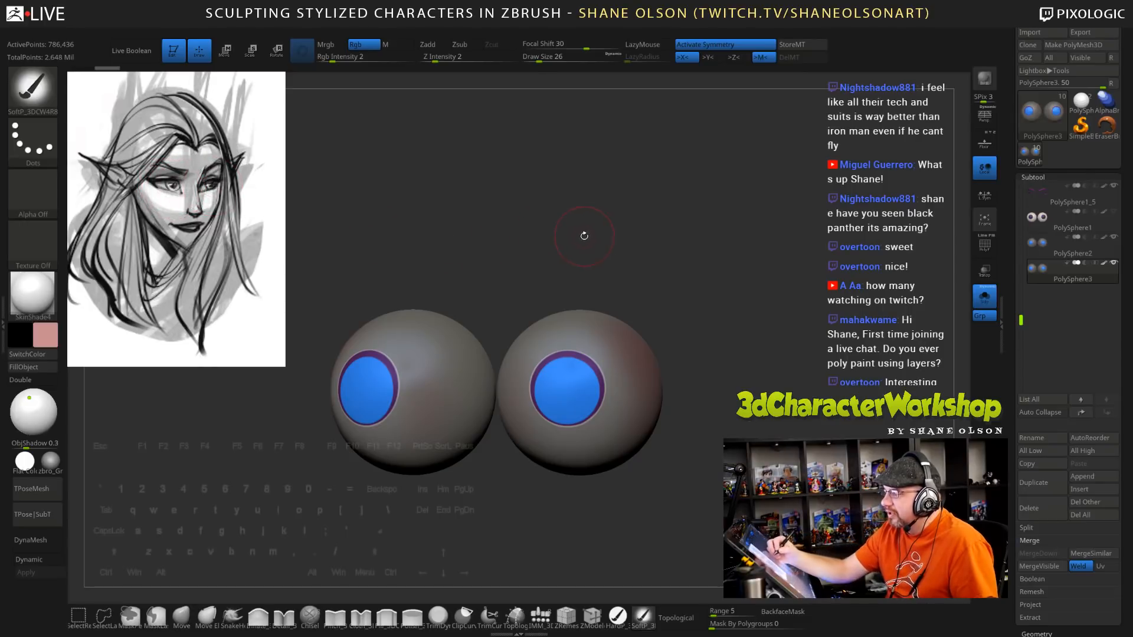
pyautogui.moveTo(582, 247); pyautogui.dragTo(595, 248)
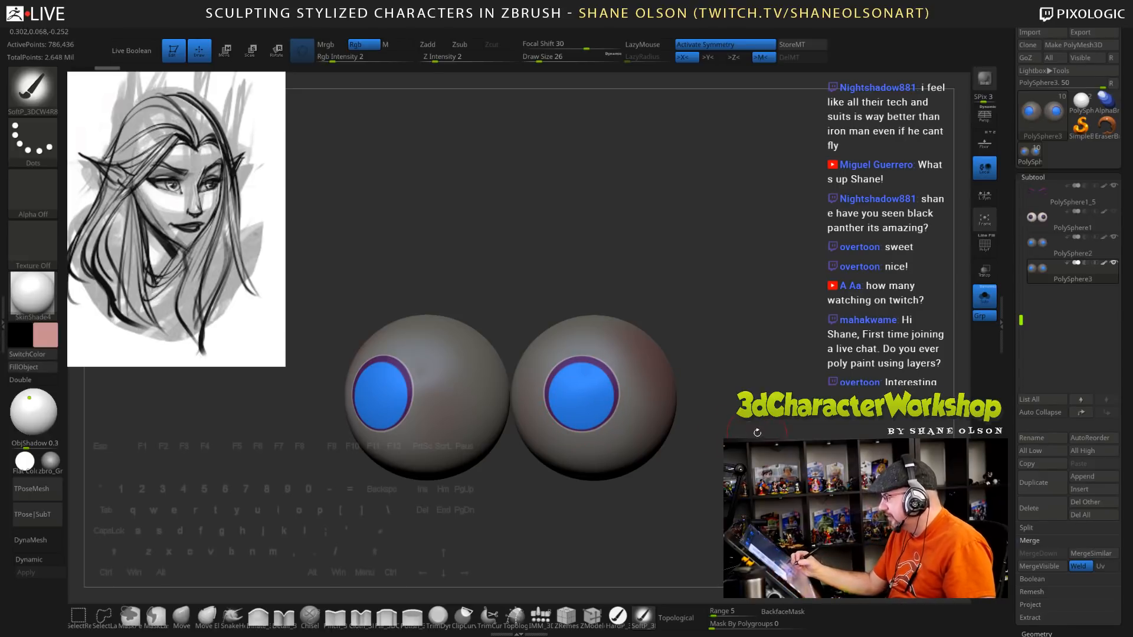
pyautogui.moveTo(757, 433); pyautogui.dragTo(765, 433)
# Adjust the mask edge around the irises with Grow Mask and Shrink Mask
pyautogui.press('space')
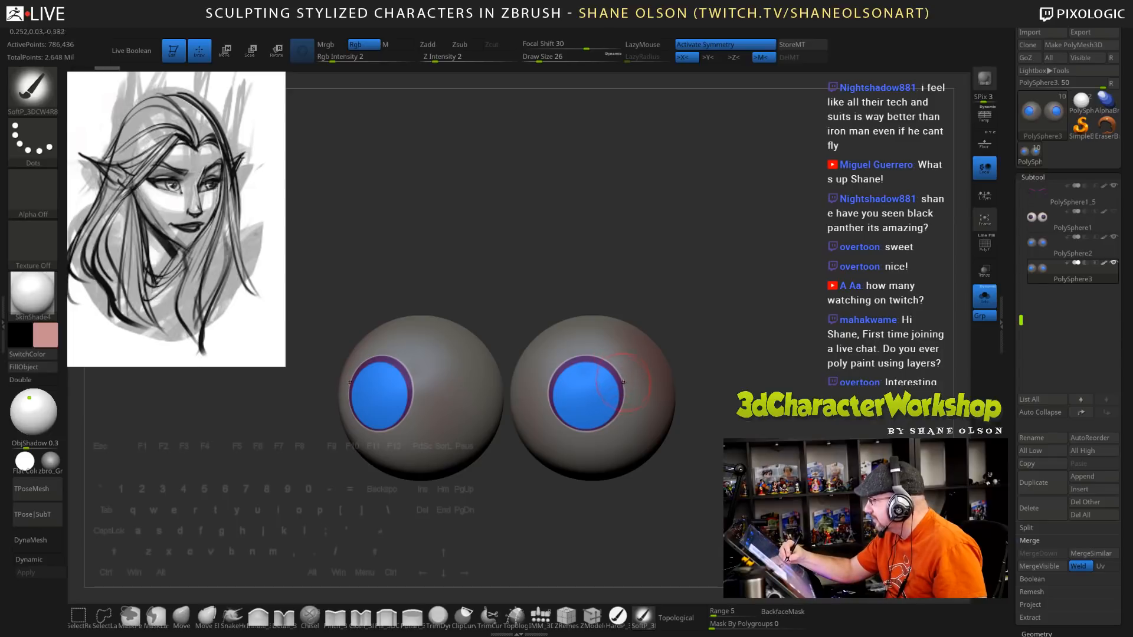
pyautogui.press('space')
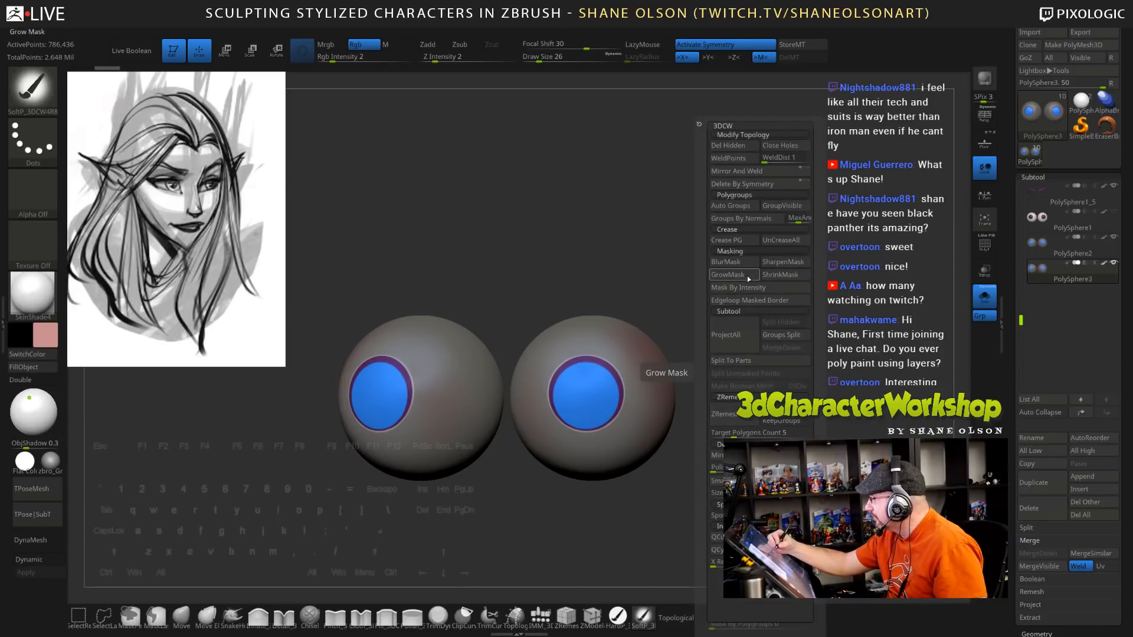
pyautogui.click(747, 276)
pyautogui.click(748, 275)
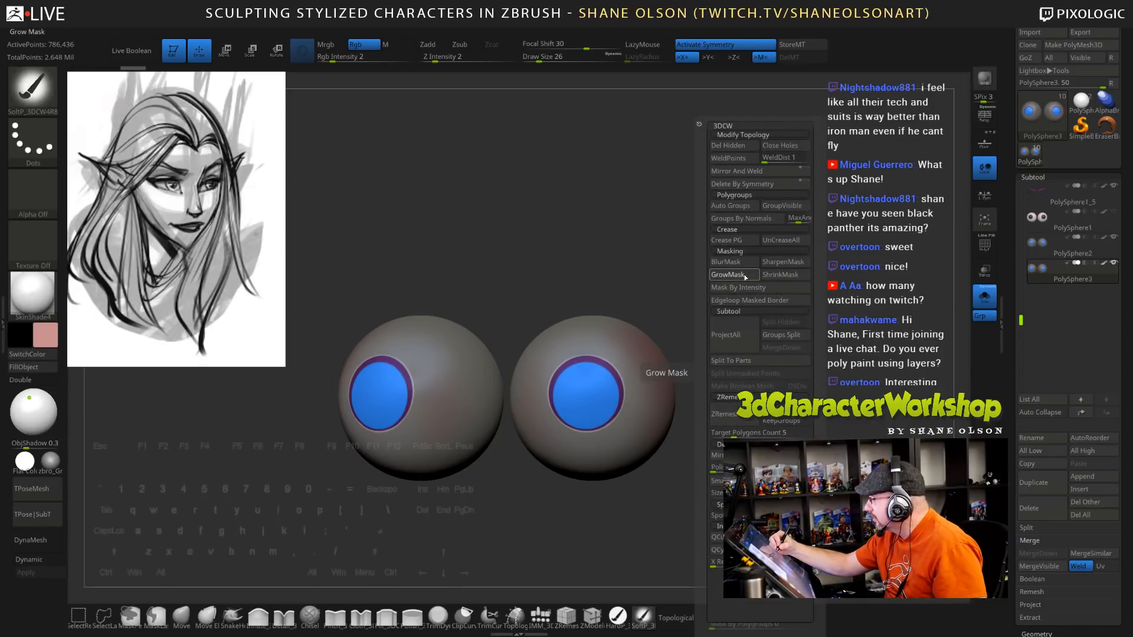
pyautogui.click(754, 273)
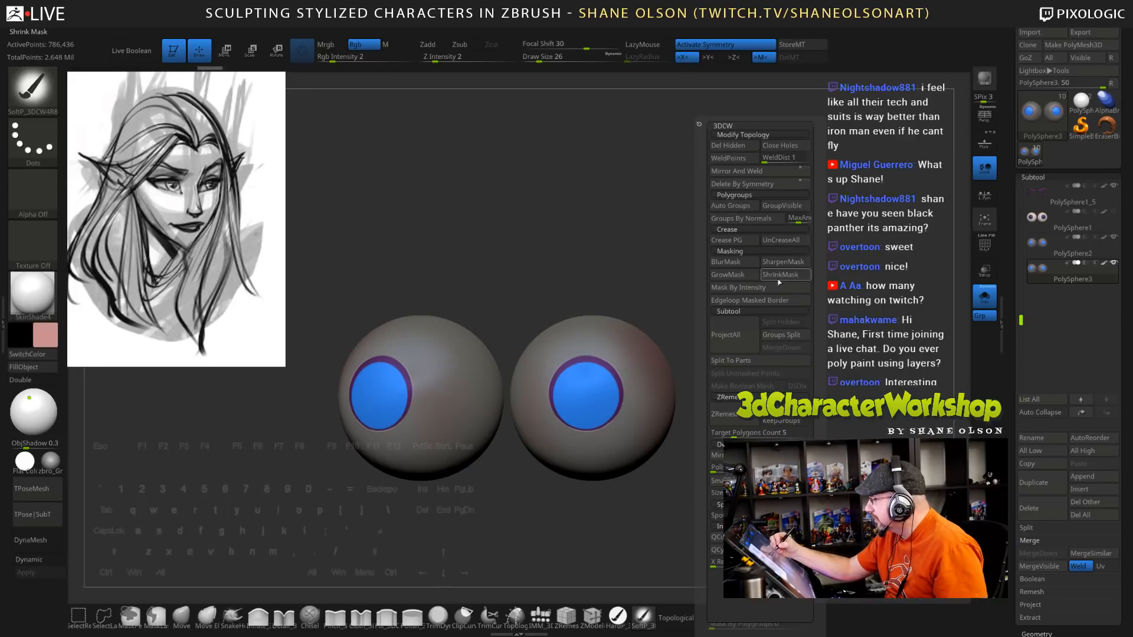
pyautogui.click(739, 275)
pyautogui.click(739, 276)
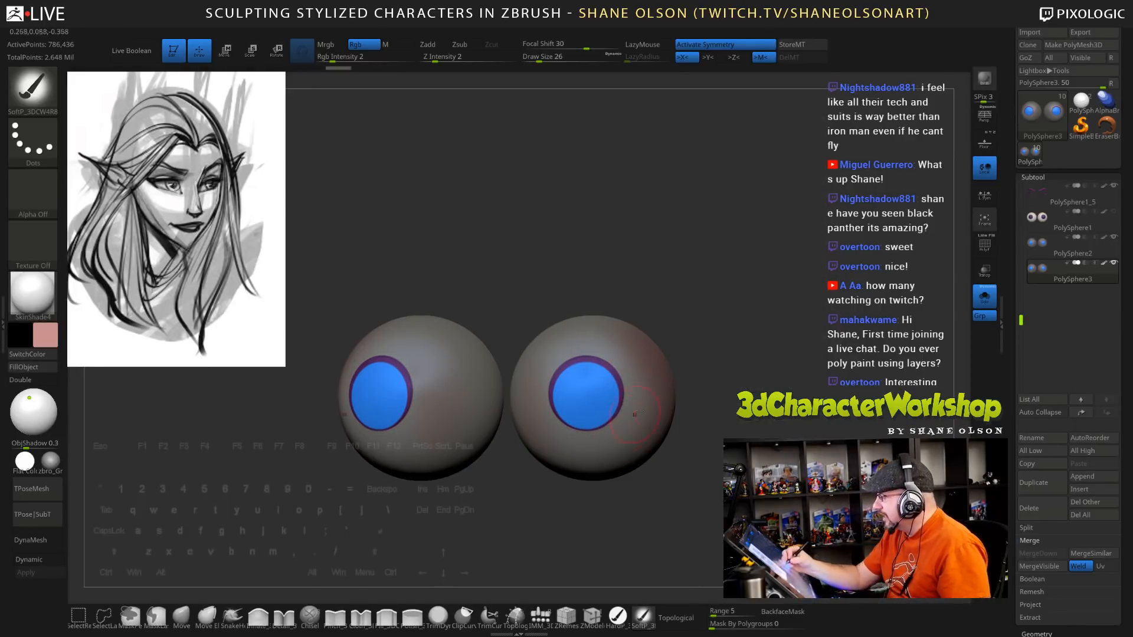
pyautogui.press('g')
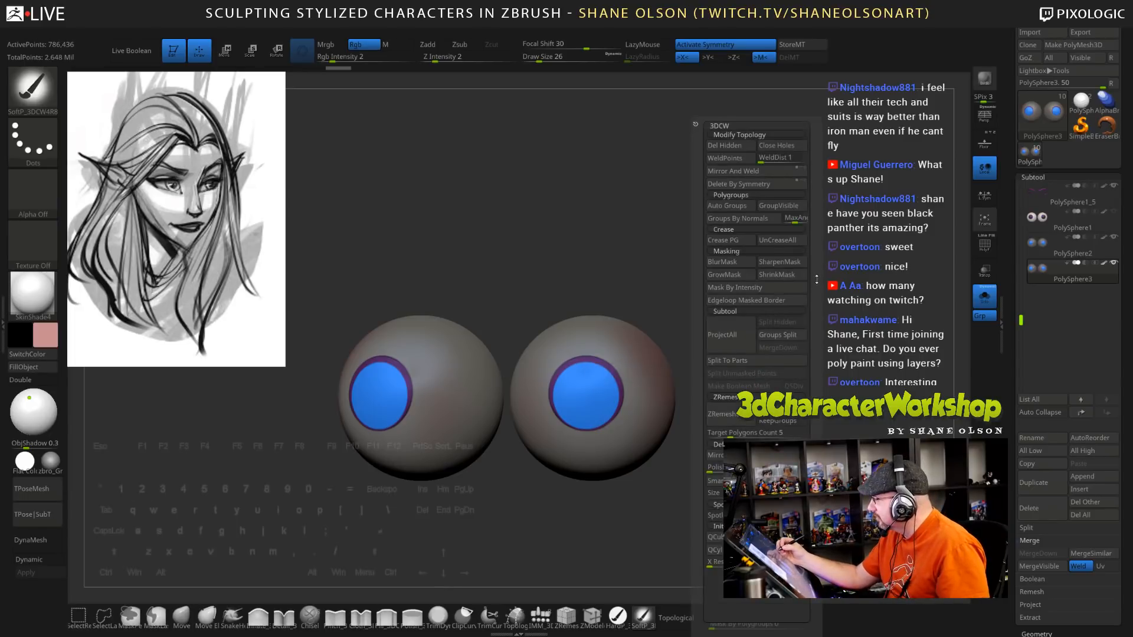
# Sample the iris blue and set the paint color to a darker blue
pyautogui.moveTo(699, 430); pyautogui.dragTo(731, 434)
pyautogui.moveTo(737, 366)
pyautogui.keyDown('alt'); pyautogui.mouseDown()
pyautogui.moveTo(687, 360)
pyautogui.moveTo(637, 381)
pyautogui.mouseUp(); pyautogui.keyUp('alt')
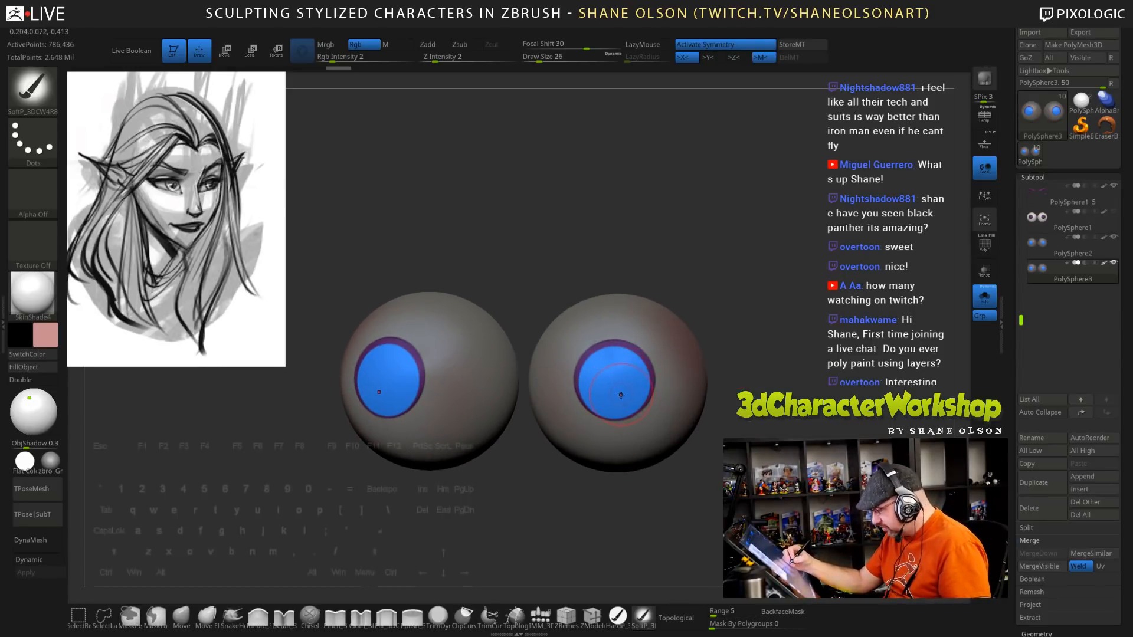
pyautogui.press('c')
pyautogui.click(46, 335)
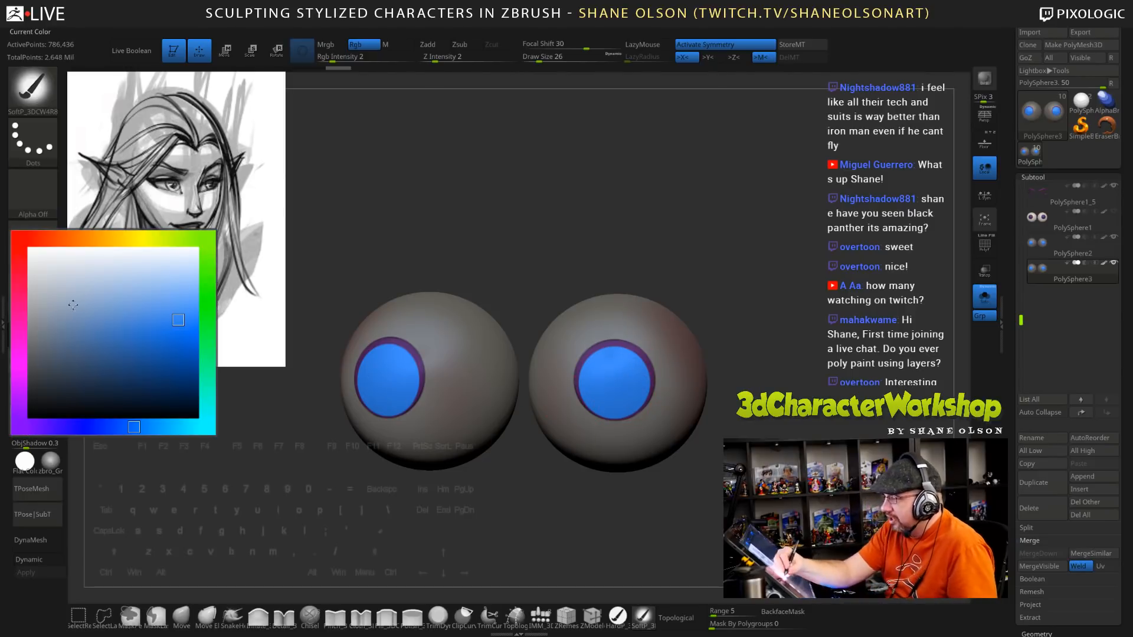
pyautogui.click(150, 377)
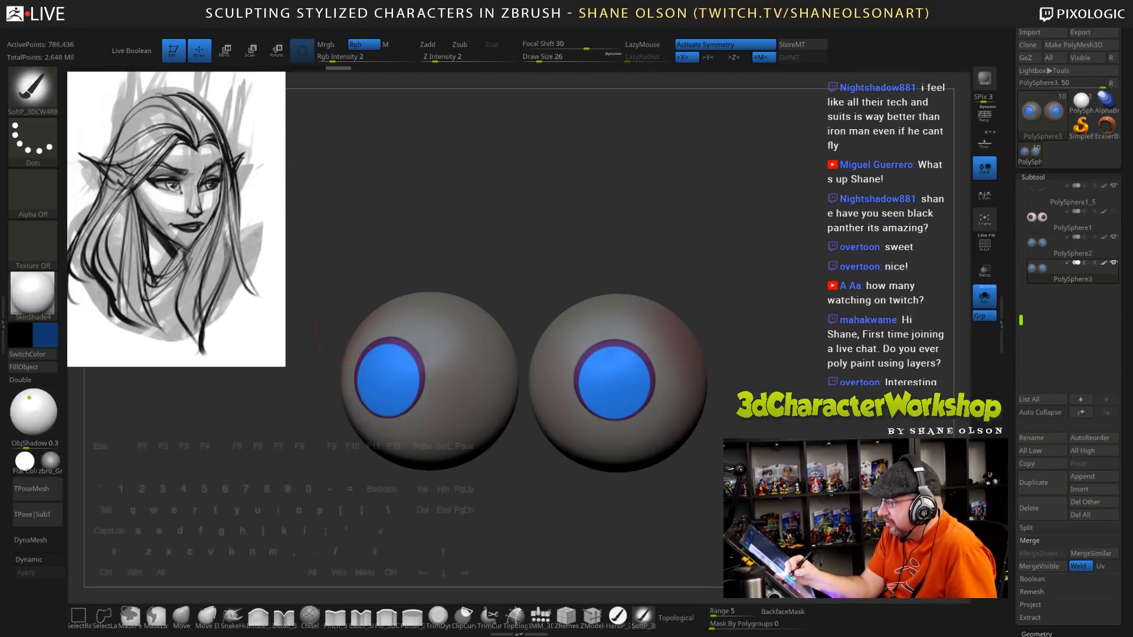
# Sample the purple iris rim and shift the hue toward blue for a dark violet paint color
pyautogui.keyDown('alt'); pyautogui.moveTo(668, 212); pyautogui.dragTo(684, 222); pyautogui.keyUp('alt')
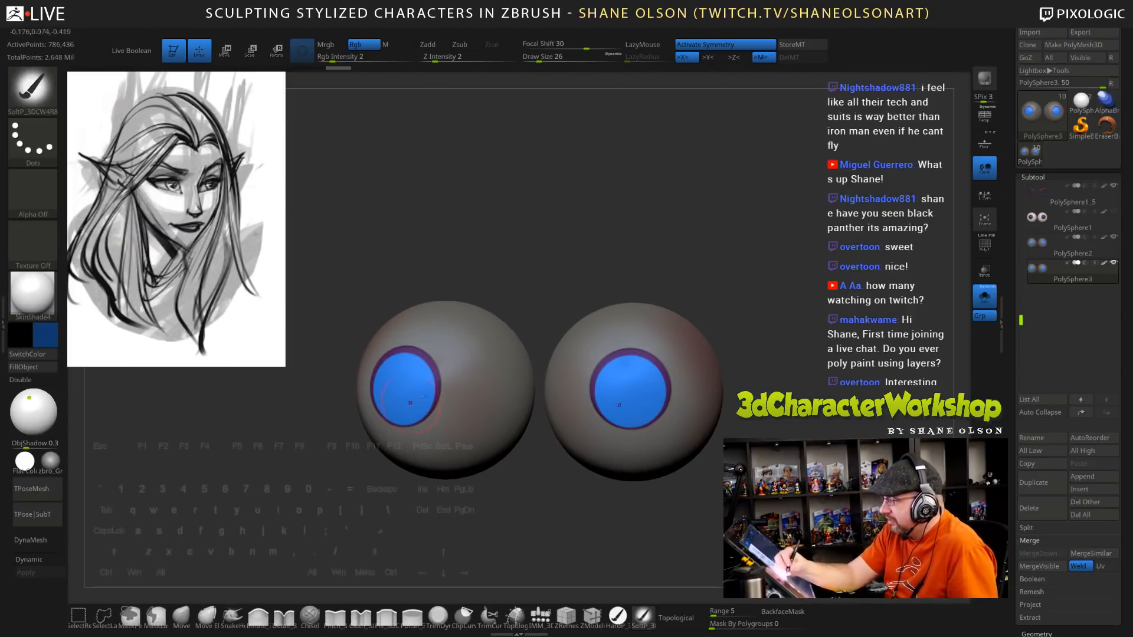
pyautogui.press('c')
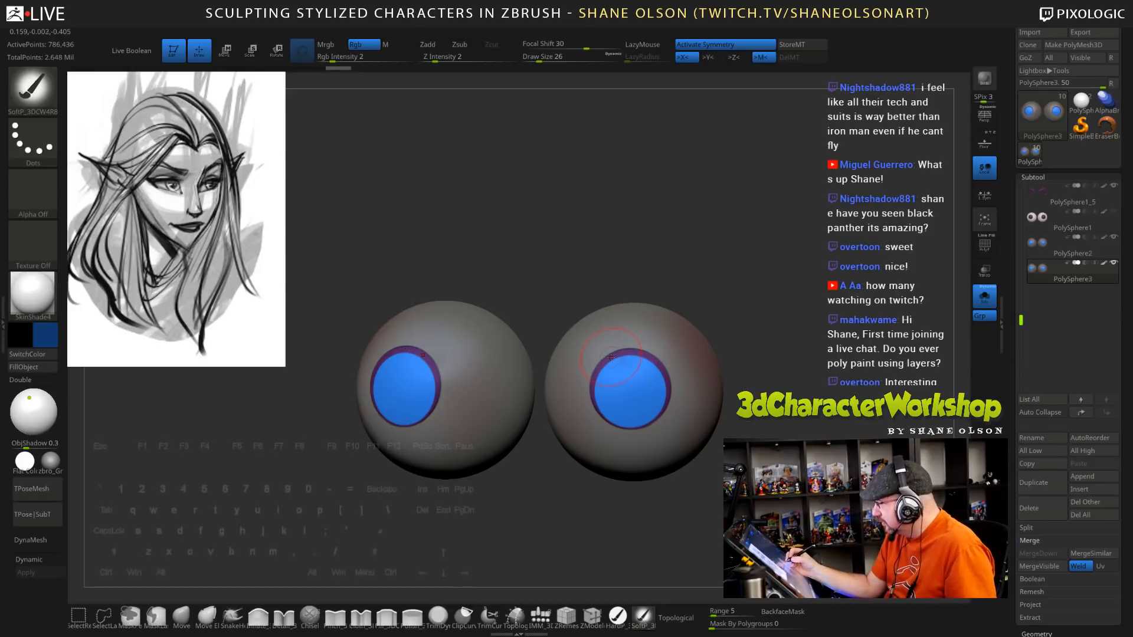
pyautogui.click(46, 336)
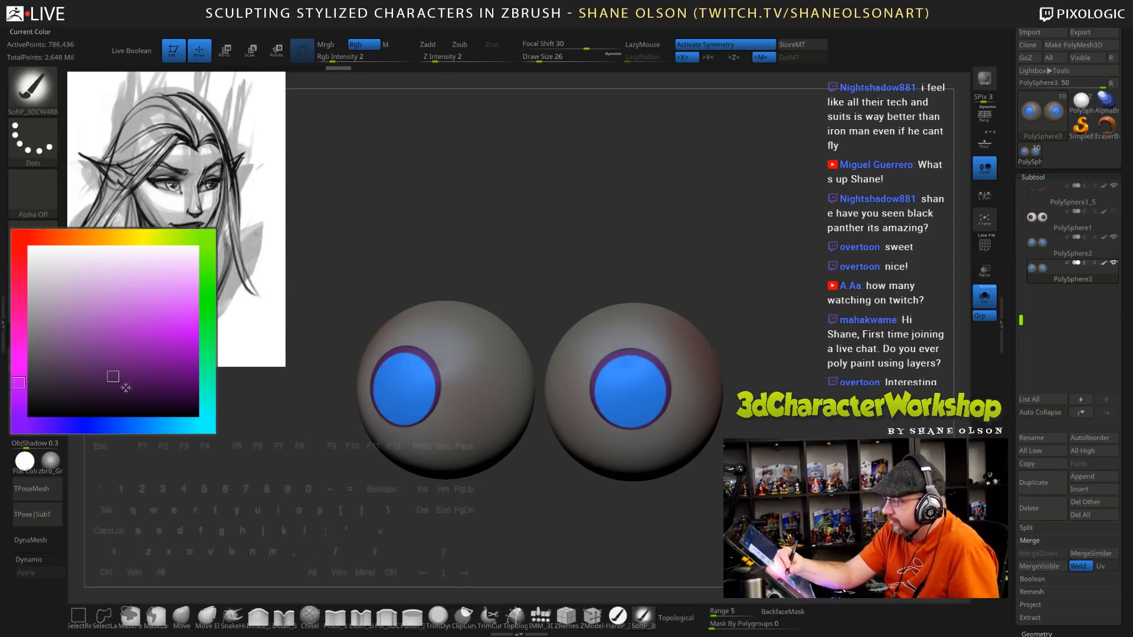
pyautogui.moveTo(26, 406); pyautogui.dragTo(27, 425)
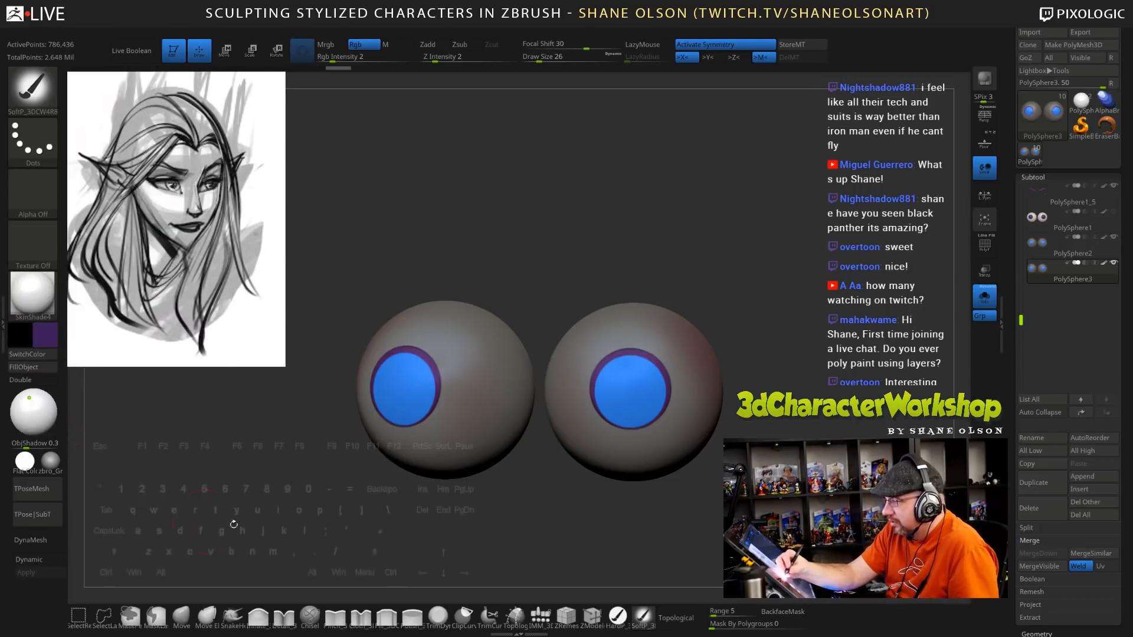
# Paint dark violet shading strokes onto the upper part of the iris with the soft brush at draw size 21
pyautogui.moveTo(601, 520); pyautogui.dragTo(705, 500)
pyautogui.moveTo(703, 366); pyautogui.dragTo(773, 466)
pyautogui.moveTo(848, 435)
pyautogui.keyDown('alt'); pyautogui.mouseDown()
pyautogui.moveTo(725, 366)
pyautogui.moveTo(737, 380)
pyautogui.mouseUp(); pyautogui.keyUp('alt')
pyautogui.keyDown('alt'); pyautogui.moveTo(683, 296); pyautogui.dragTo(699, 300); pyautogui.keyUp('alt')
pyautogui.press('s')
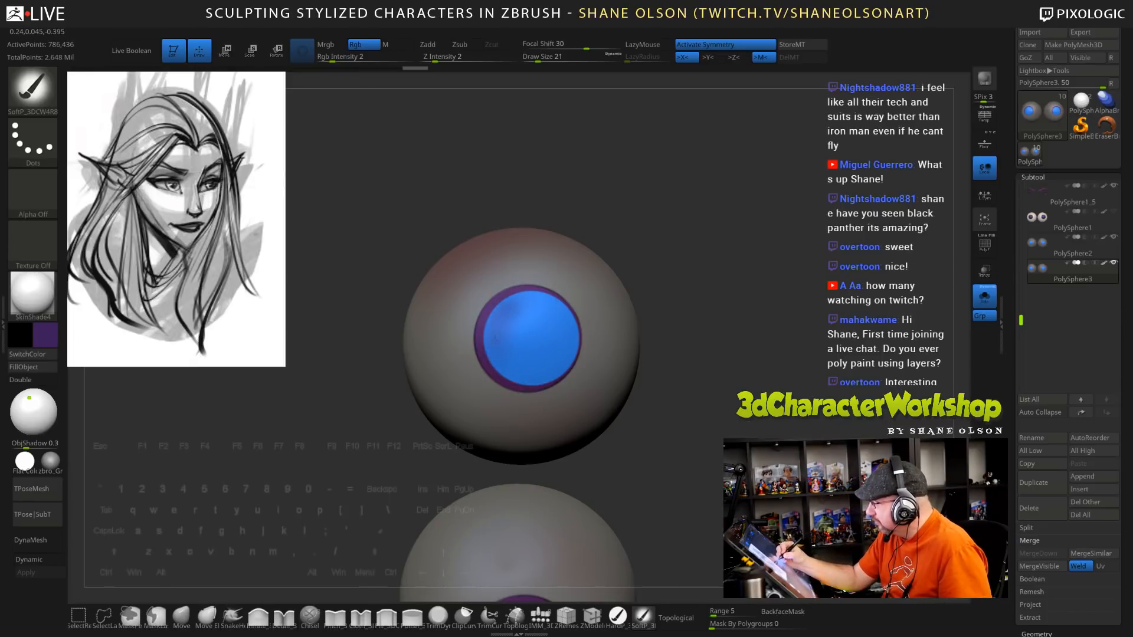
pyautogui.moveTo(501, 352); pyautogui.dragTo(507, 366)
pyautogui.moveTo(516, 314); pyautogui.dragTo(528, 369)
# Enlarge the brush to draw size 36 and build up a violet-to-blue gradient over the upper half of the iris
pyautogui.press('s')
pyautogui.moveTo(681, 310); pyautogui.dragTo(686, 311)
pyautogui.moveTo(526, 305); pyautogui.dragTo(527, 356)
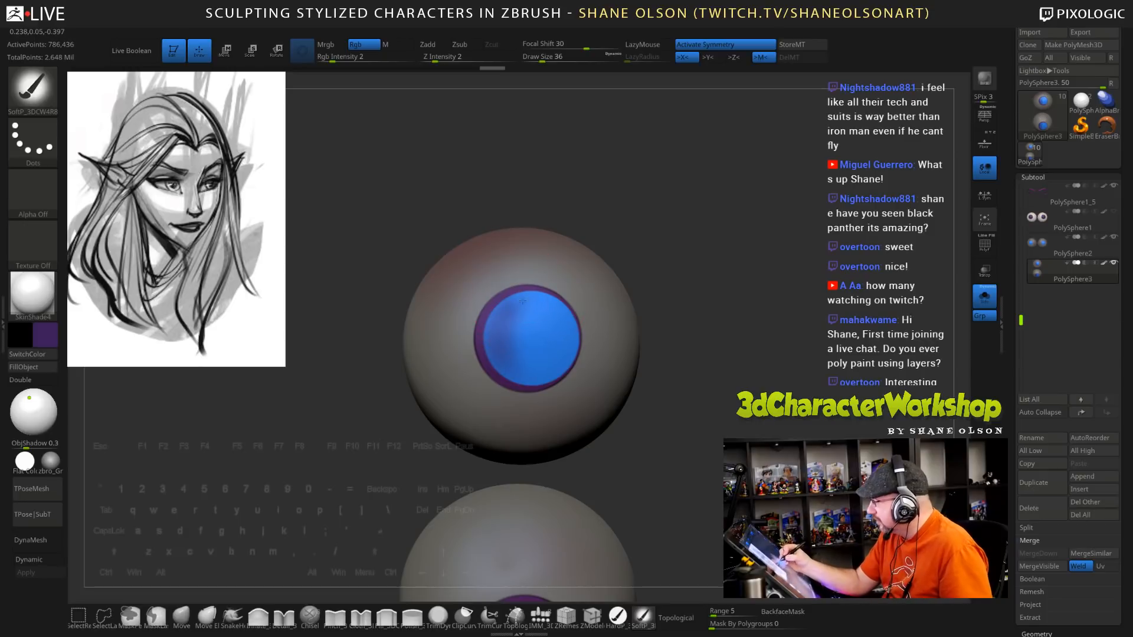
pyautogui.moveTo(503, 317); pyautogui.dragTo(510, 365)
pyautogui.moveTo(531, 302); pyautogui.dragTo(512, 345)
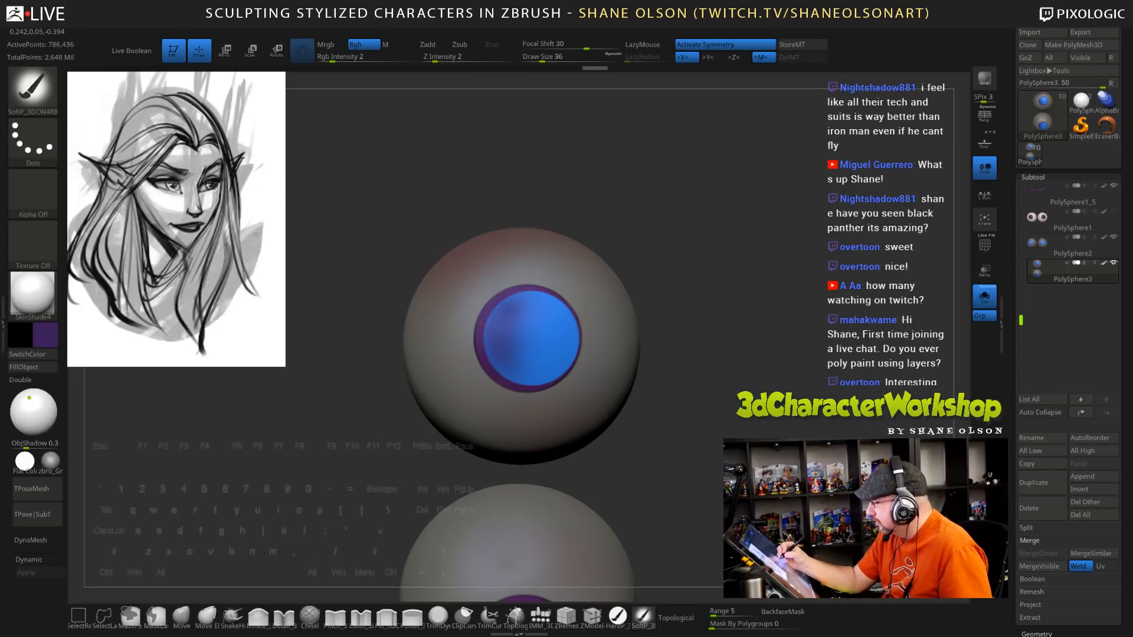
pyautogui.moveTo(518, 307)
pyautogui.mouseDown()
pyautogui.moveTo(499, 365)
pyautogui.moveTo(532, 385)
pyautogui.moveTo(515, 340)
pyautogui.moveTo(523, 374)
pyautogui.mouseUp()
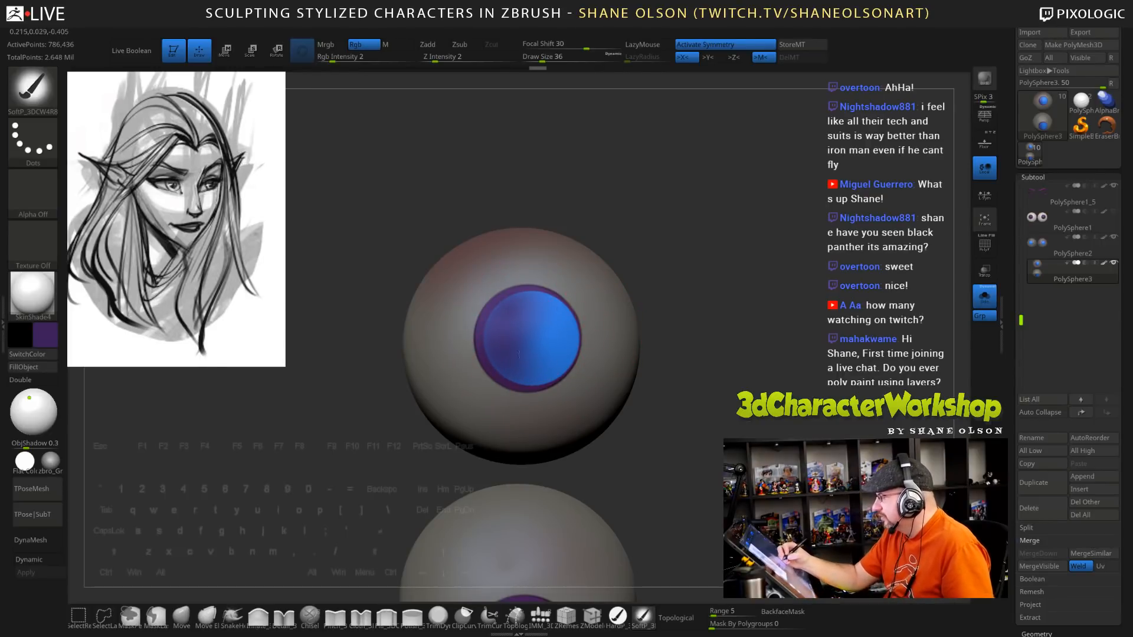
pyautogui.moveTo(660, 389)
pyautogui.mouseDown()
pyautogui.moveTo(708, 415)
pyautogui.moveTo(662, 391)
pyautogui.mouseUp()
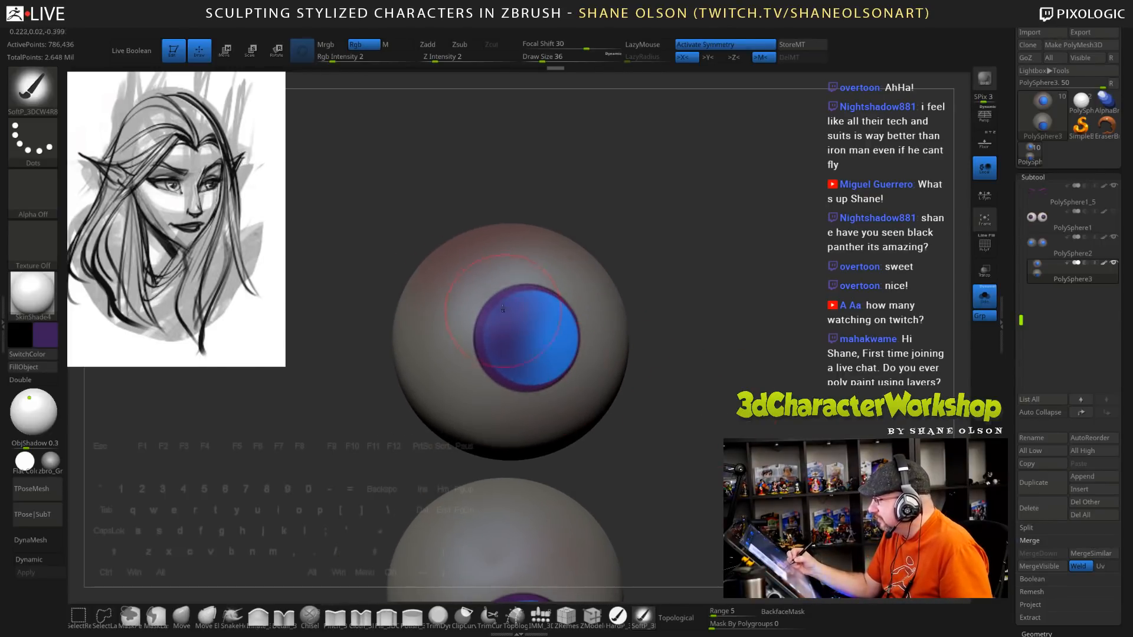
pyautogui.moveTo(514, 331); pyautogui.dragTo(520, 365)
pyautogui.moveTo(693, 427)
pyautogui.mouseDown()
pyautogui.moveTo(712, 425)
pyautogui.moveTo(640, 346)
pyautogui.mouseUp()
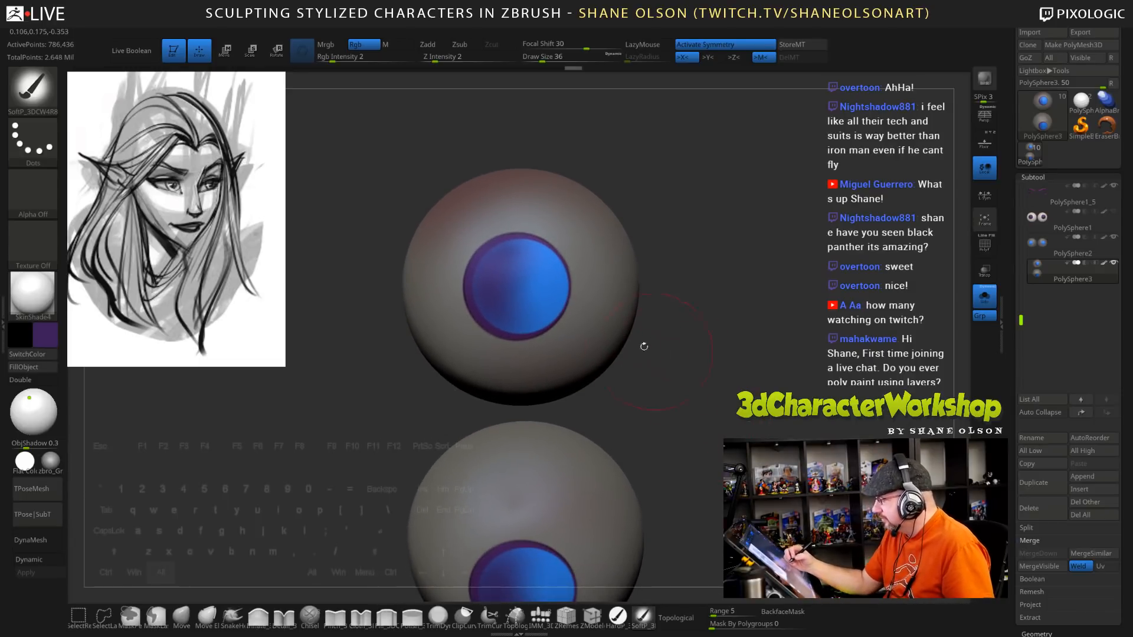
# Sample the bright iris blue and shift its hue toward cyan for a lighter paint color
pyautogui.press('c')
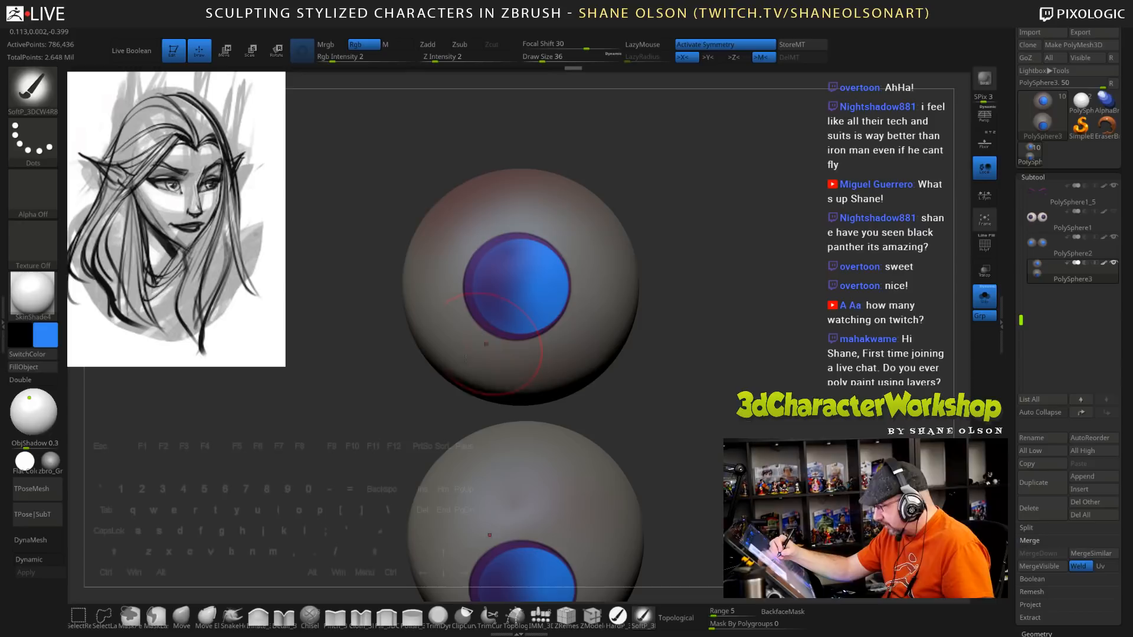
pyautogui.click(46, 335)
pyautogui.click(146, 317)
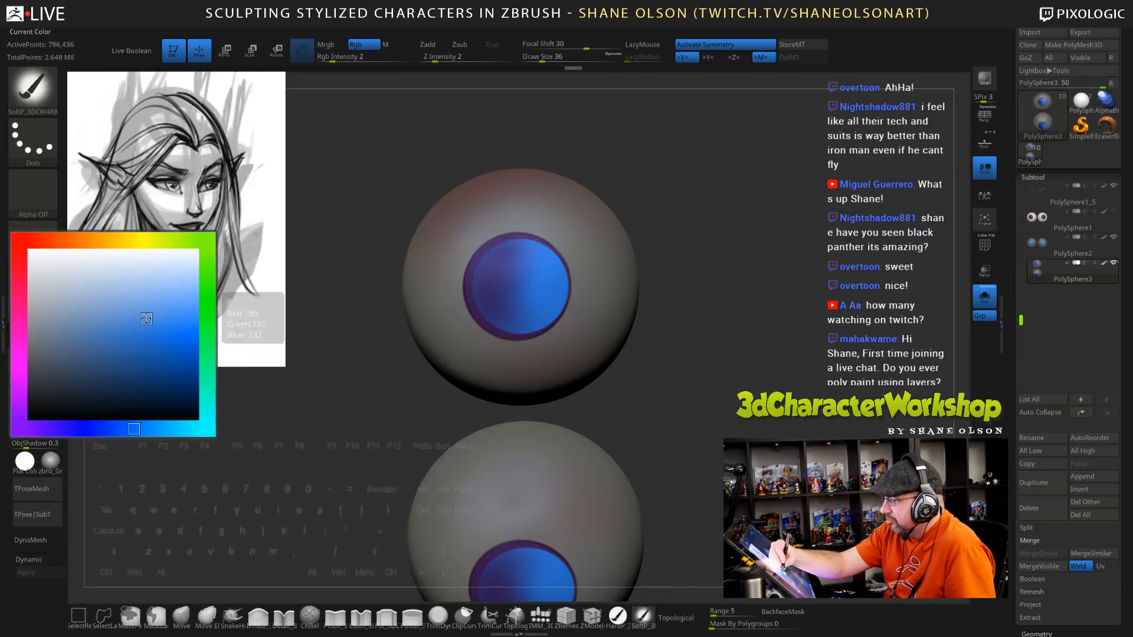
pyautogui.click(52, 329)
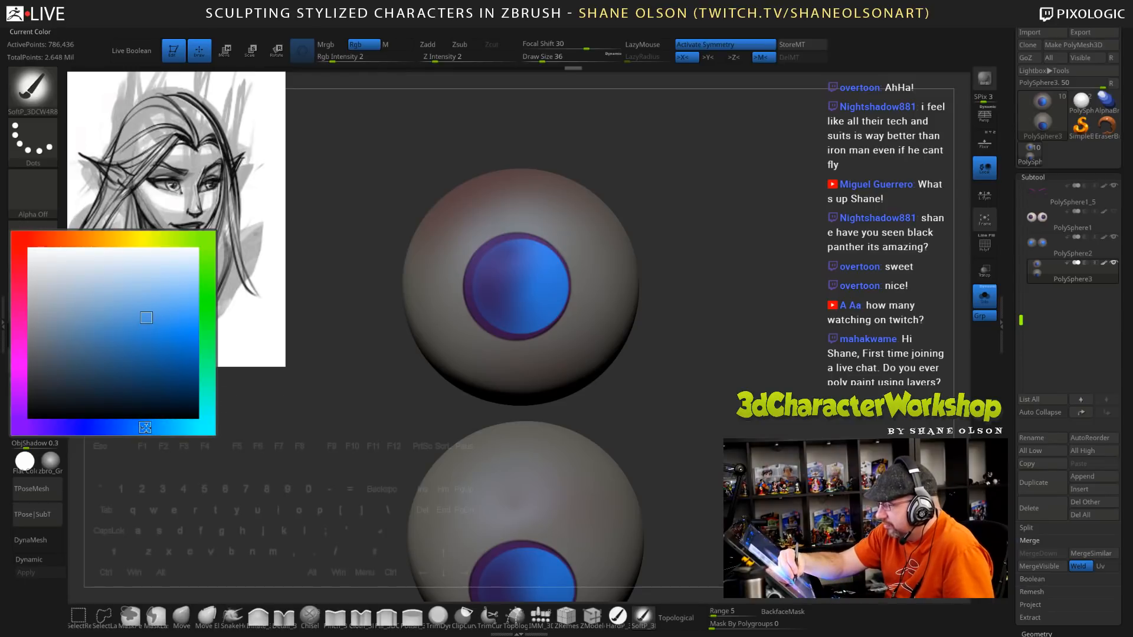
# Reduce the brush to draw size 12 and paint lighter blue highlights along the lower part of the irises
pyautogui.moveTo(625, 397); pyautogui.dragTo(678, 388)
pyautogui.press('s')
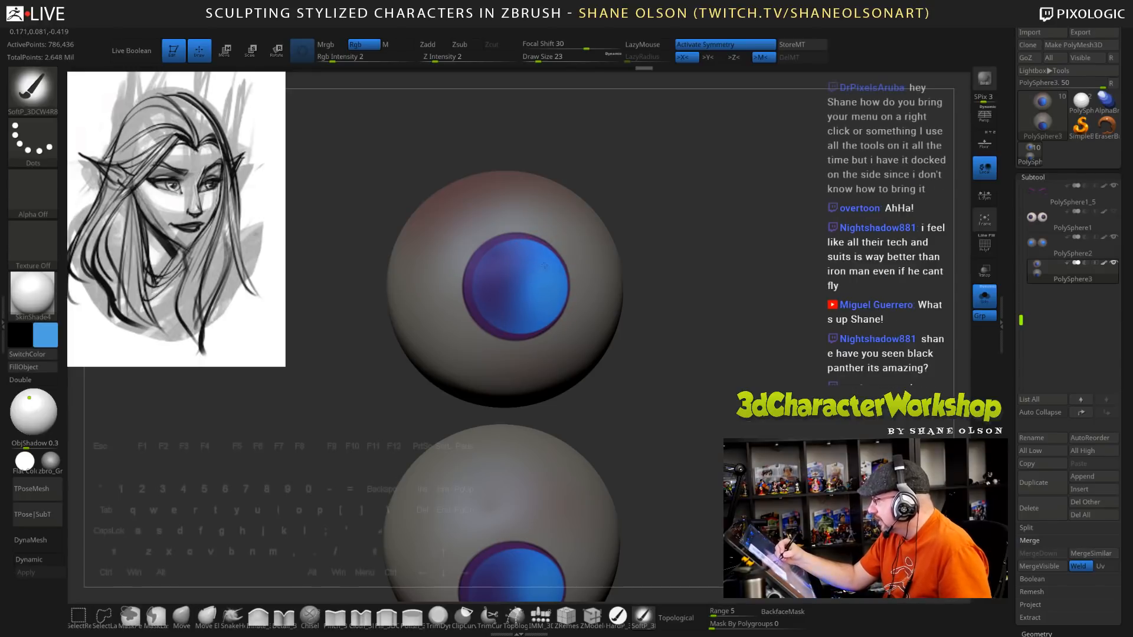
pyautogui.press('s')
pyautogui.moveTo(553, 288); pyautogui.dragTo(549, 287)
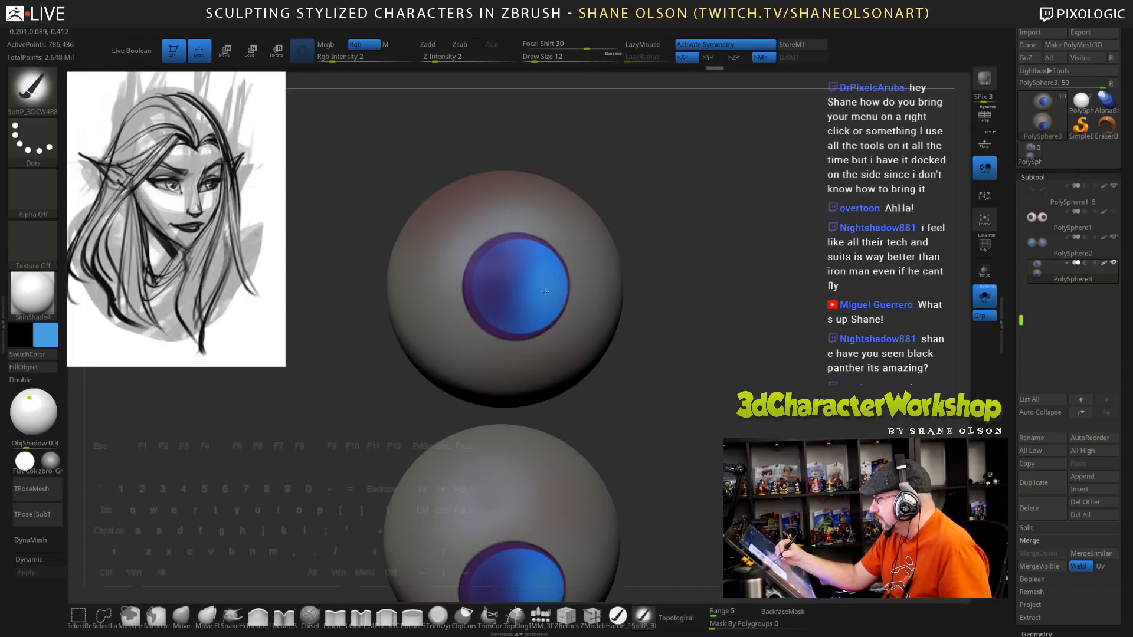
pyautogui.moveTo(556, 289); pyautogui.dragTo(559, 307)
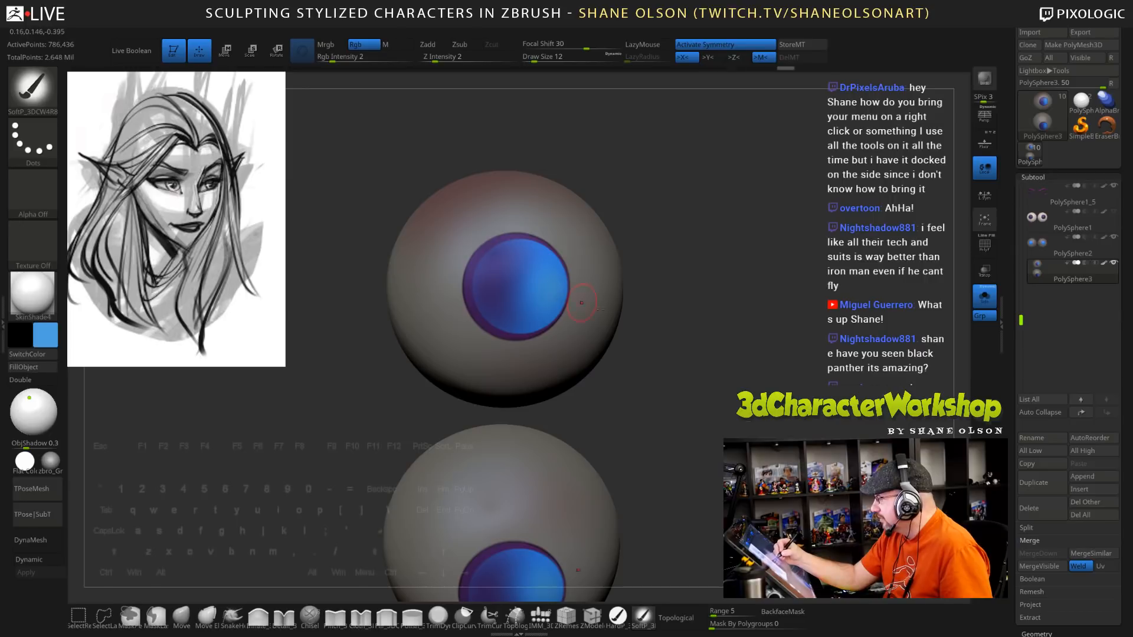
pyautogui.moveTo(525, 237); pyautogui.dragTo(559, 322)
pyautogui.keyDown('ctrl'); pyautogui.moveTo(567, 331); pyautogui.dragTo(555, 283, button='right'); pyautogui.keyUp('ctrl')
pyautogui.moveTo(667, 342); pyautogui.dragTo(790, 468)
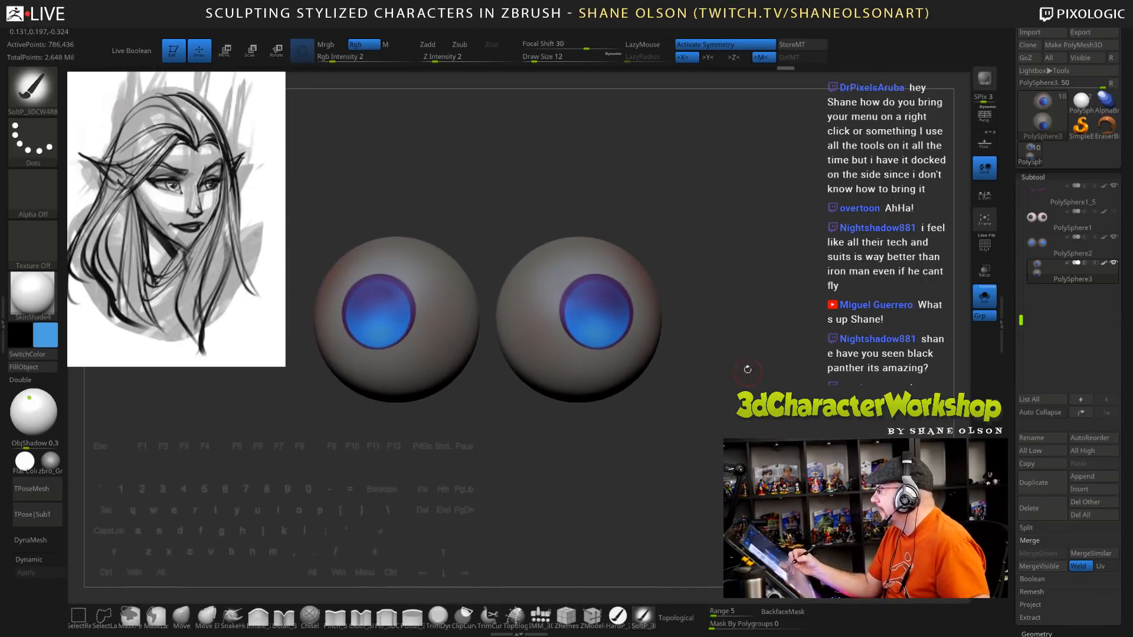
pyautogui.keyDown('alt'); pyautogui.moveTo(746, 369); pyautogui.dragTo(726, 405); pyautogui.keyUp('alt')
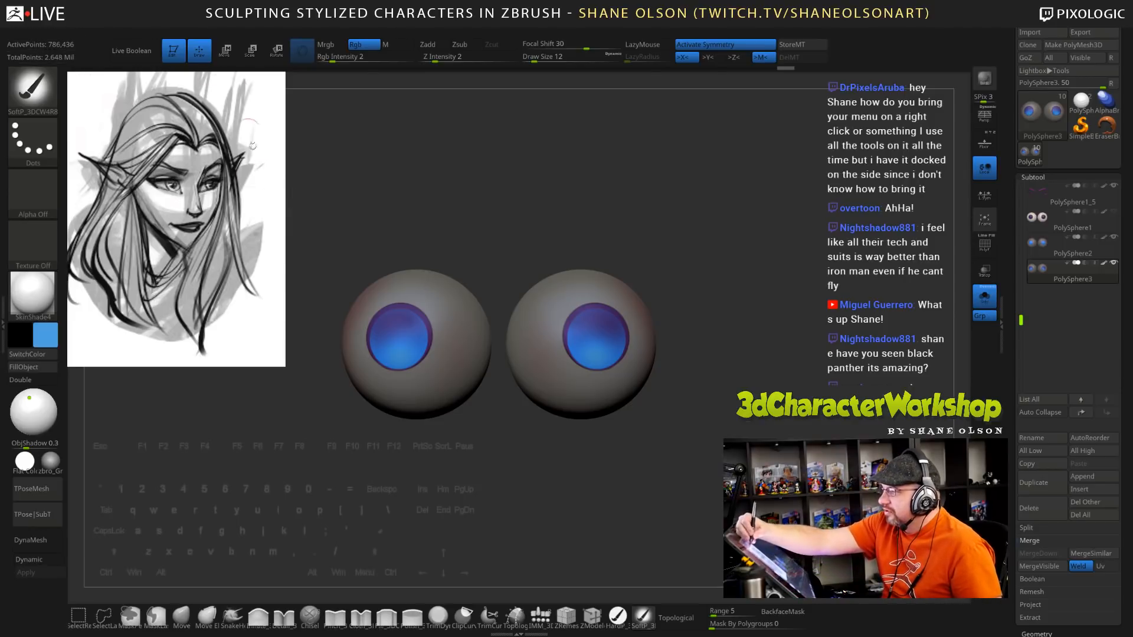
# Demonstrate starting and cancelling a custom hotkey assignment, then show the custom pop-up menu of polygroup and masking tools
pyautogui.keyDown('ctrl'); pyautogui.keyDown('alt'); pyautogui.click(38, 29); pyautogui.keyUp('alt'); pyautogui.keyUp('ctrl')
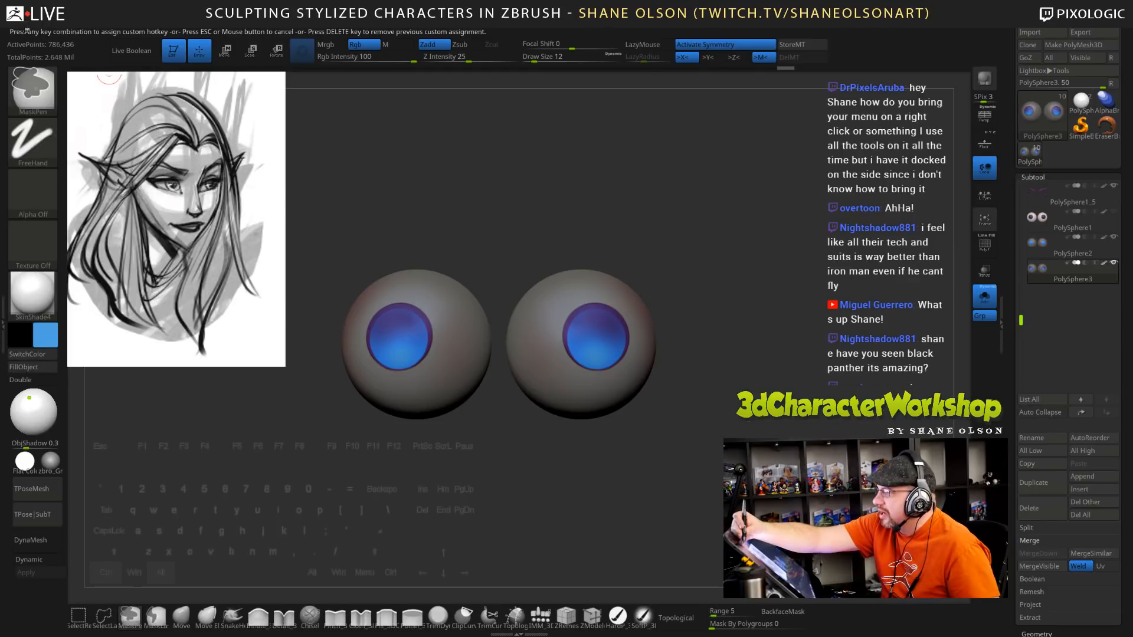
pyautogui.click(365, 250)
pyautogui.moveTo(690, 234); pyautogui.dragTo(699, 210)
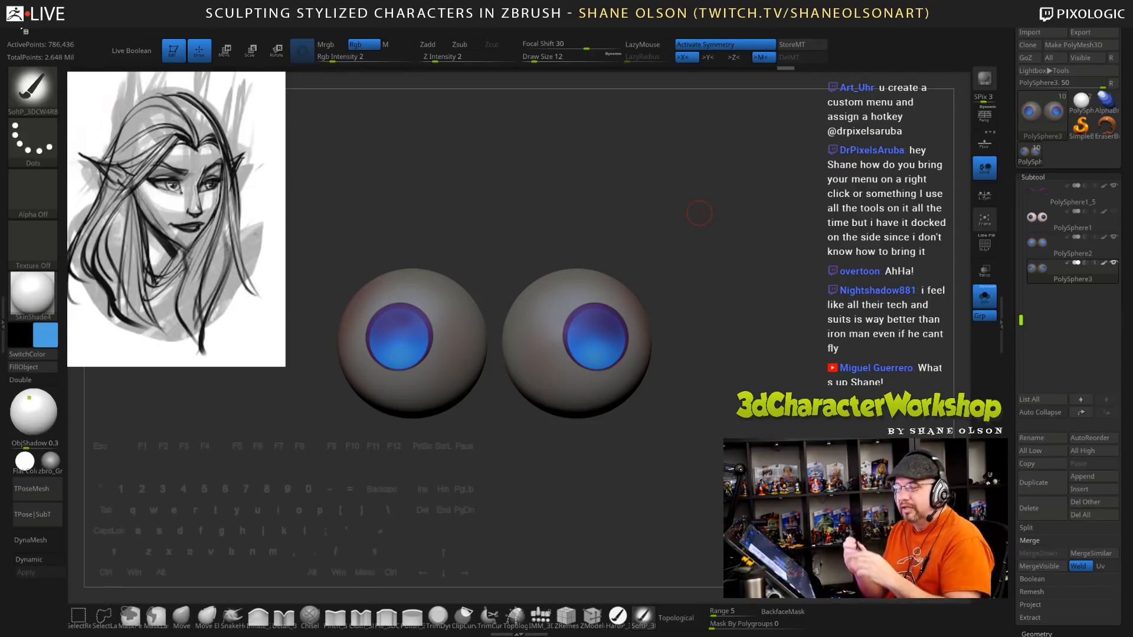
pyautogui.moveTo(741, 154); pyautogui.dragTo(752, 158)
pyautogui.press('space')
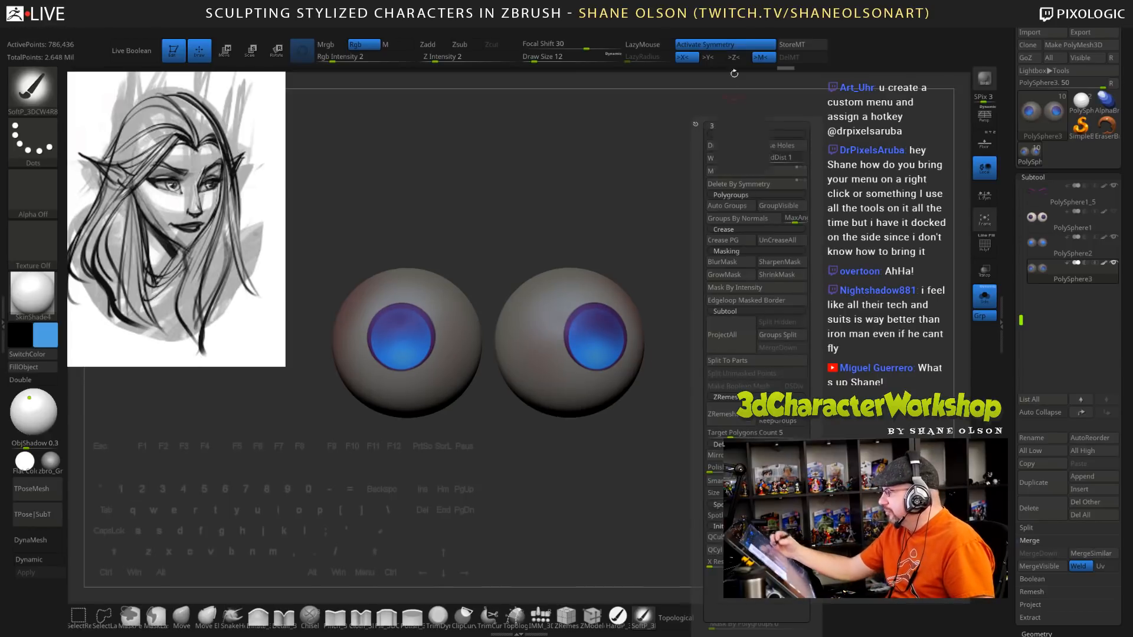
pyautogui.press('space')
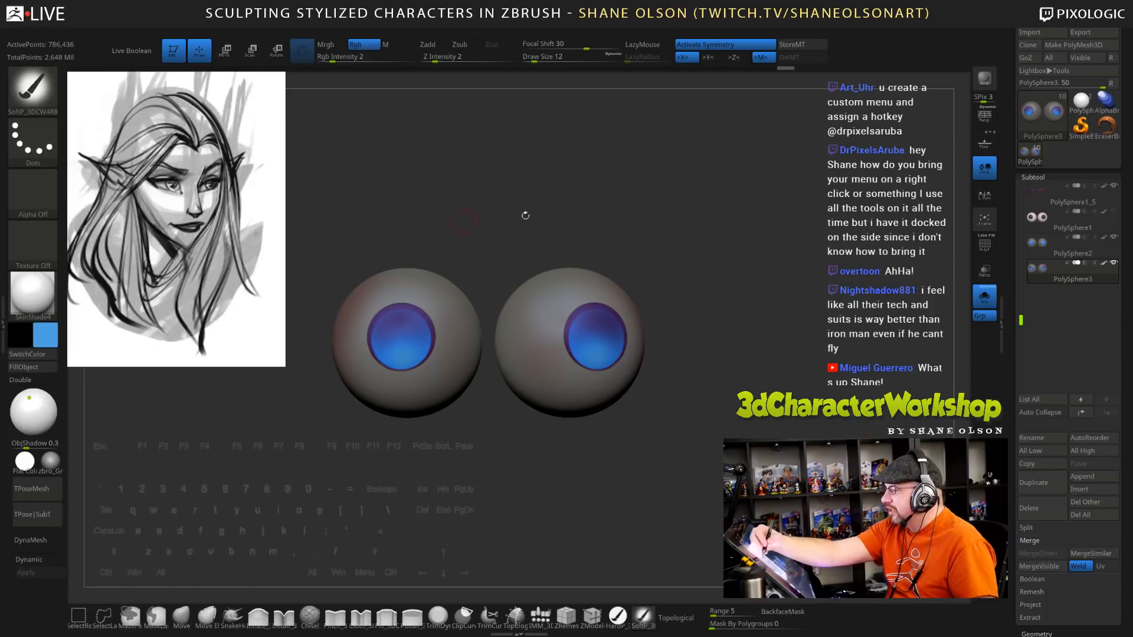
pyautogui.press('space')
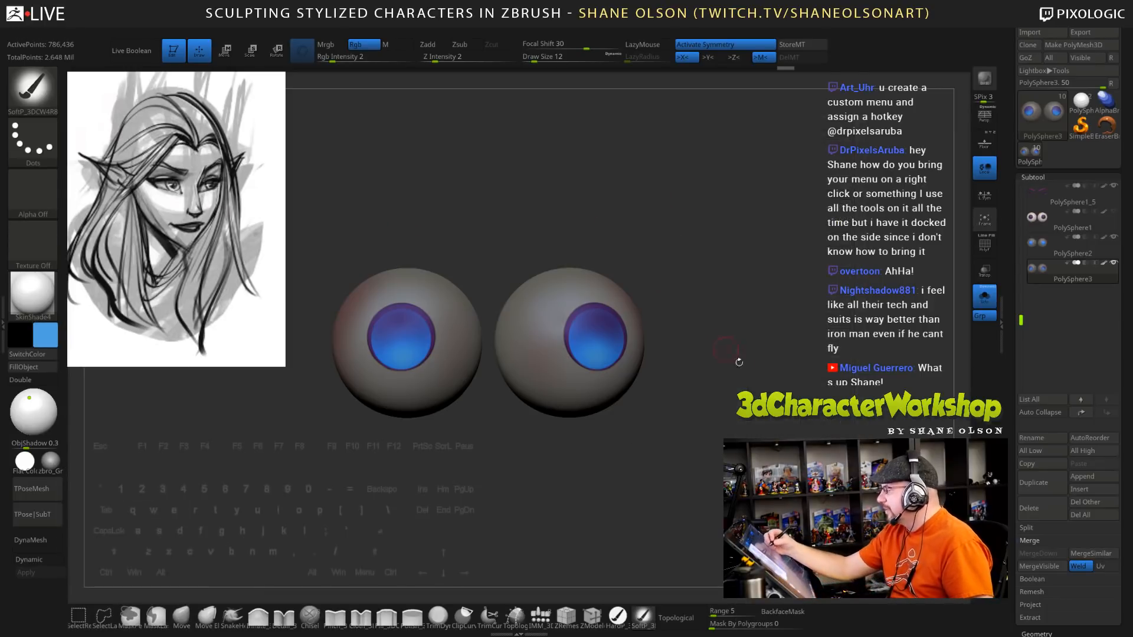
# Turn off Solo mode and check the shaded irises on the full elf head
pyautogui.moveTo(739, 362); pyautogui.dragTo(762, 420)
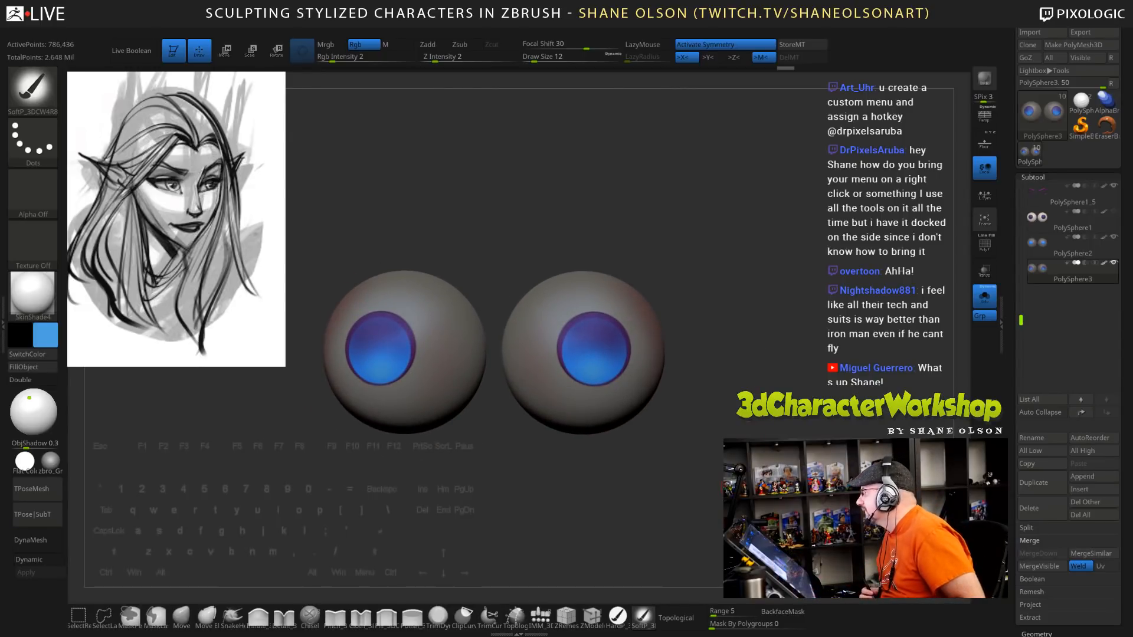
pyautogui.moveTo(785, 362); pyautogui.dragTo(785, 440)
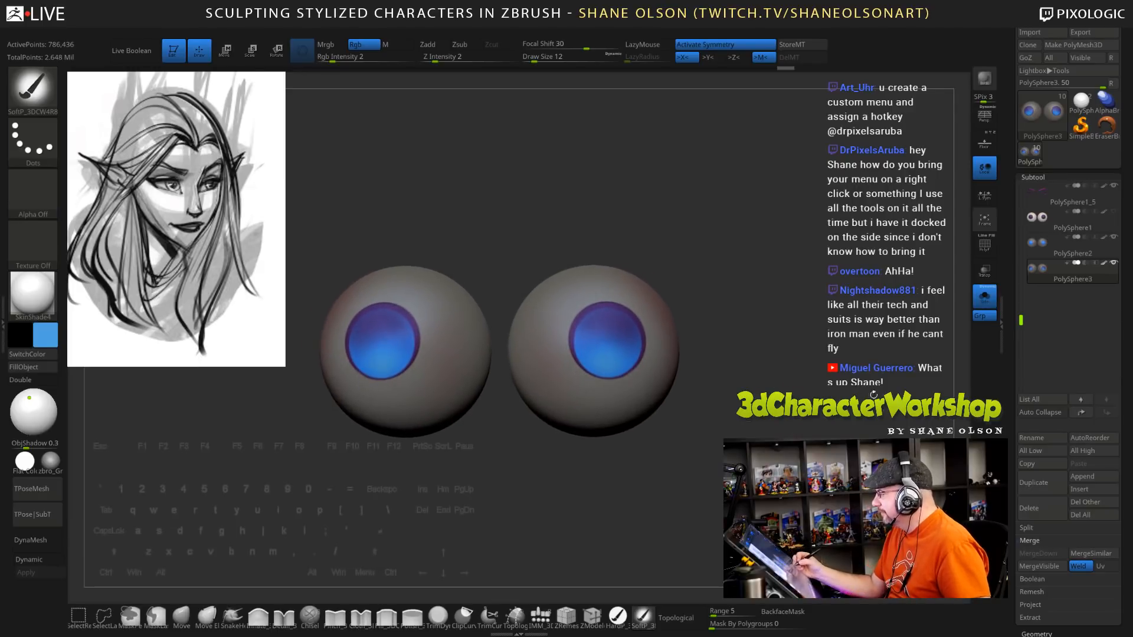
pyautogui.click(985, 298)
pyautogui.keyDown('alt'); pyautogui.moveTo(790, 508); pyautogui.dragTo(793, 387); pyautogui.keyUp('alt')
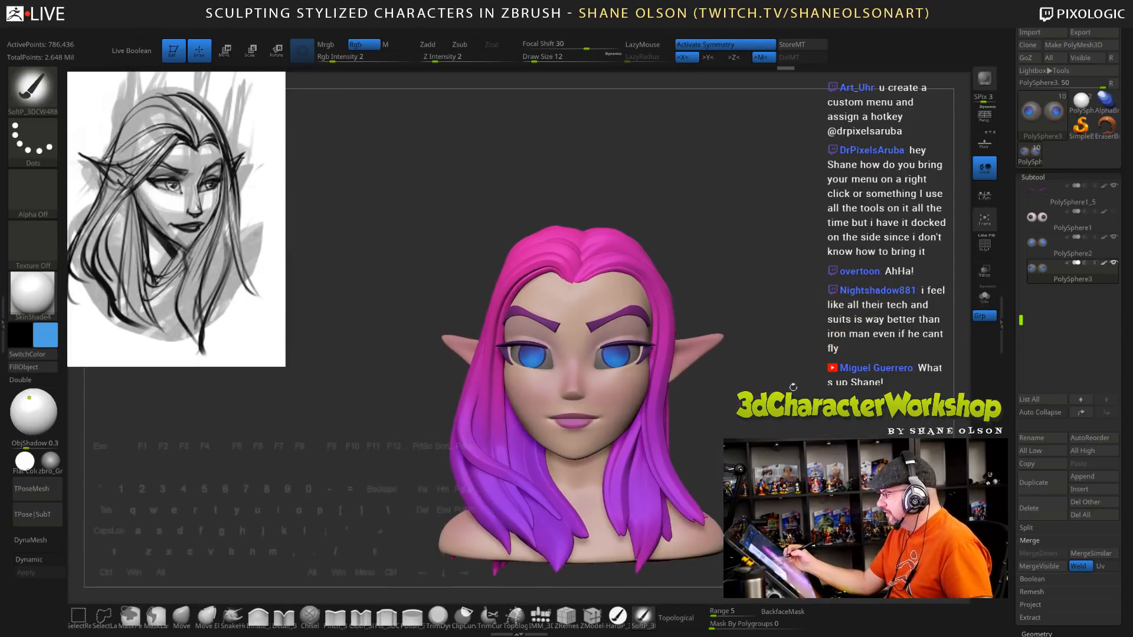
pyautogui.moveTo(790, 436)
pyautogui.mouseDown()
pyautogui.moveTo(835, 439)
pyautogui.moveTo(794, 445)
pyautogui.mouseUp()
pyautogui.moveTo(847, 378)
pyautogui.mouseDown()
pyautogui.moveTo(807, 361)
pyautogui.moveTo(807, 422)
pyautogui.moveTo(847, 422)
pyautogui.moveTo(848, 463)
pyautogui.moveTo(811, 491)
pyautogui.moveTo(827, 487)
pyautogui.mouseUp()
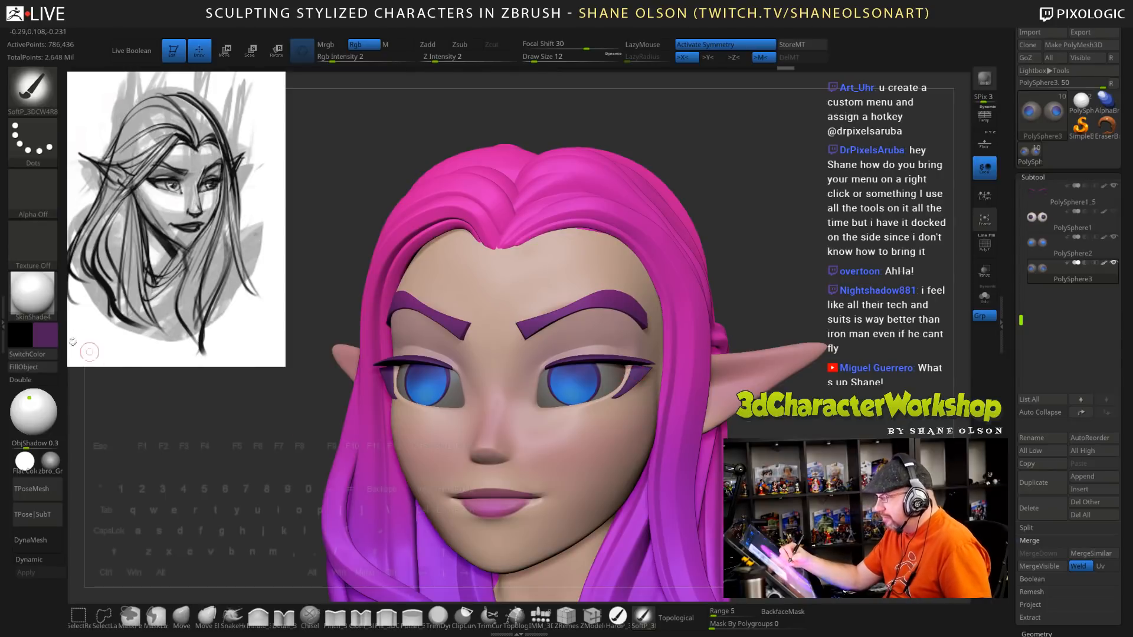
# Set the paint color to a near-black violet and switch to the hard paint brush at draw size 32
pyautogui.click(46, 335)
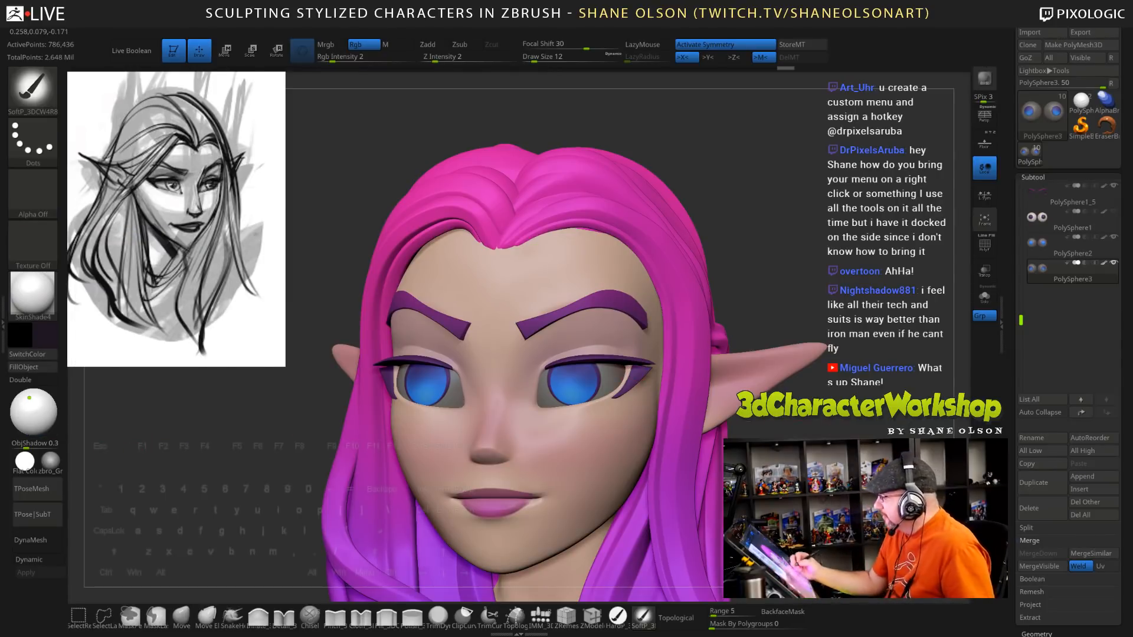
pyautogui.moveTo(791, 496)
pyautogui.mouseDown()
pyautogui.moveTo(832, 493)
pyautogui.moveTo(791, 494)
pyautogui.moveTo(790, 461)
pyautogui.mouseUp()
pyautogui.click(621, 621)
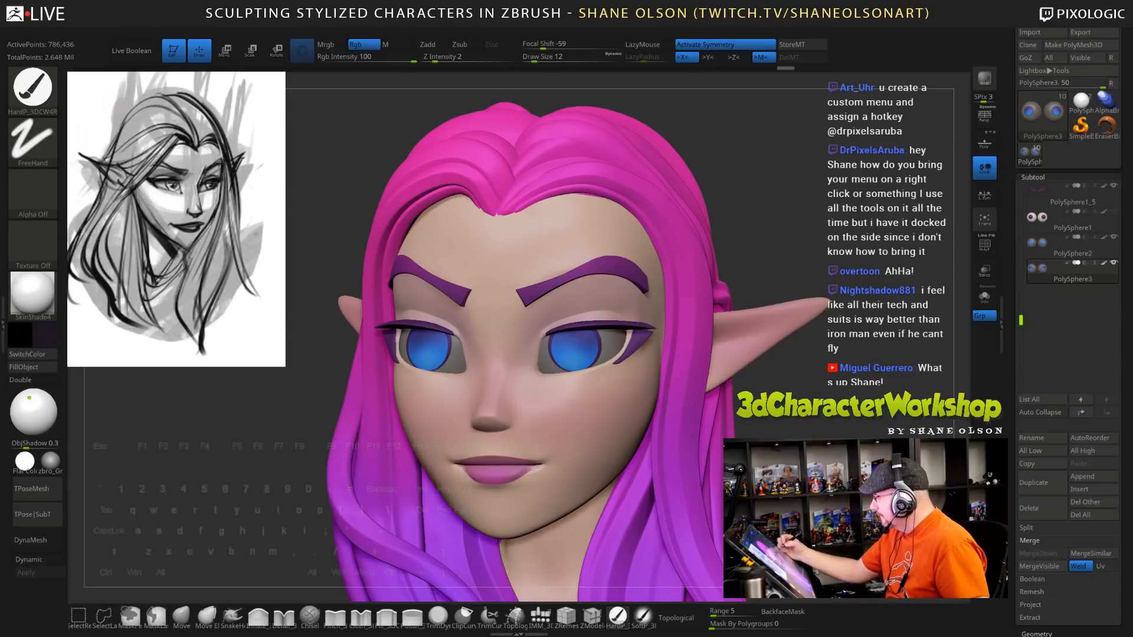
pyautogui.press(']')
pyautogui.press(']')
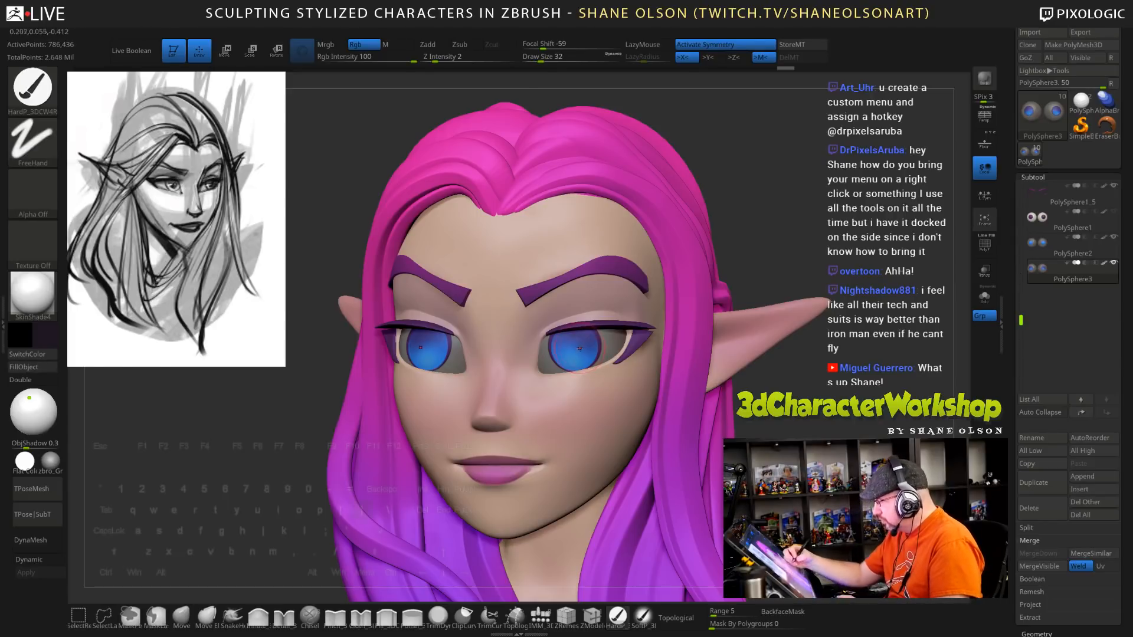
# Try dabbing dark pupils into the iris centers at draw size 28, then undo them
pyautogui.keyDown('ctrl'); pyautogui.moveTo(575, 346); pyautogui.dragTo(564, 340, button='right'); pyautogui.keyUp('ctrl')
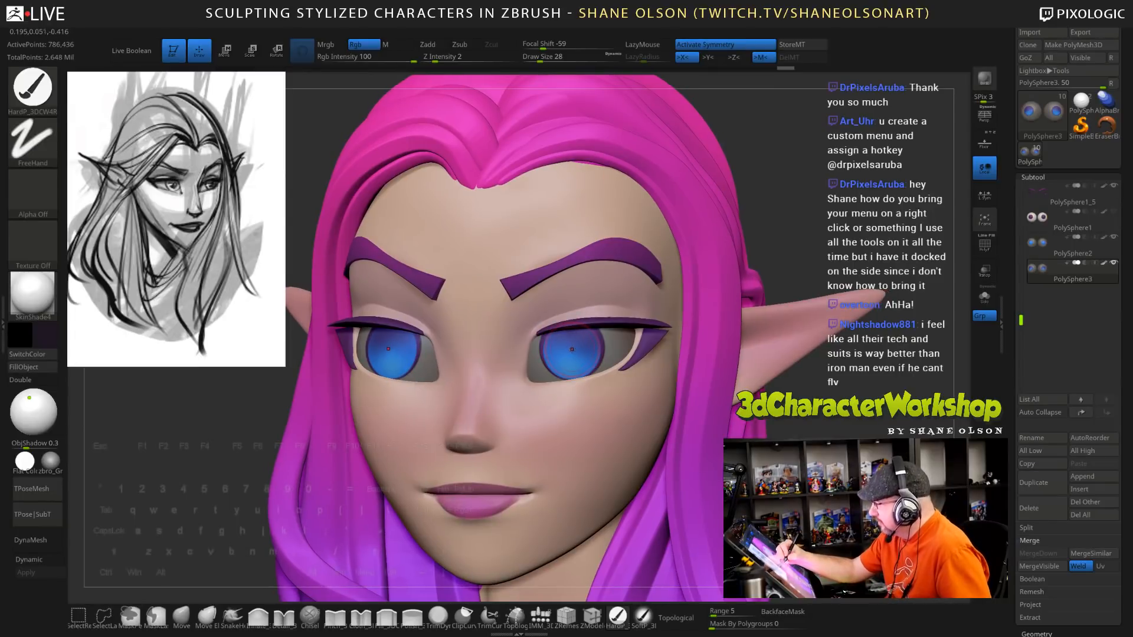
pyautogui.click(572, 350)
pyautogui.click(571, 351)
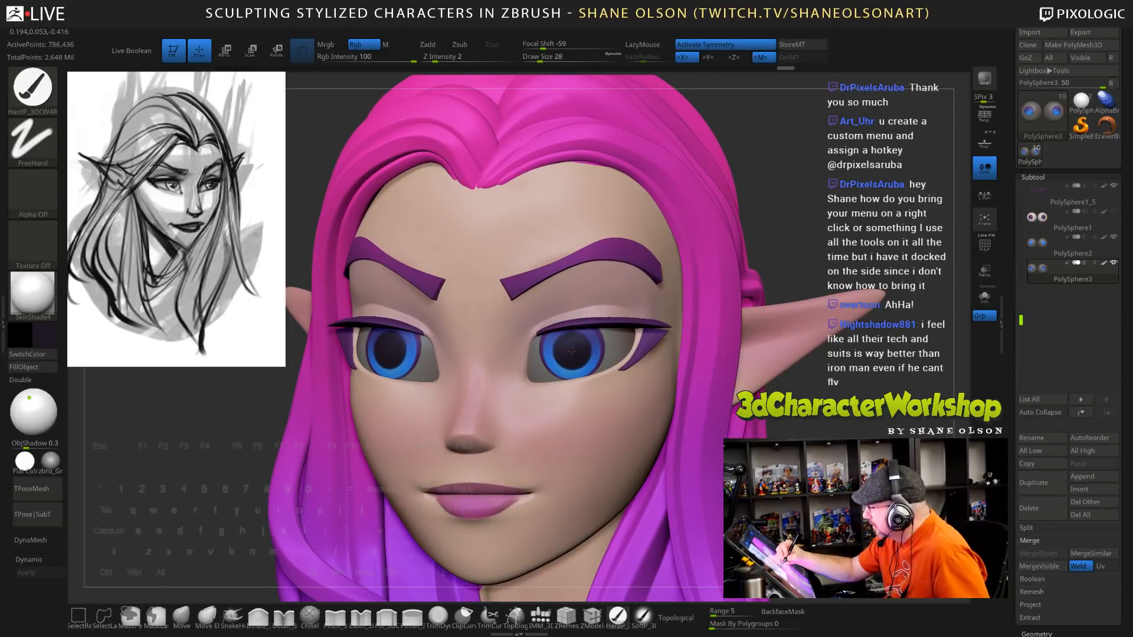
pyautogui.click(570, 351)
pyautogui.hotkey('ctrl', 'z')
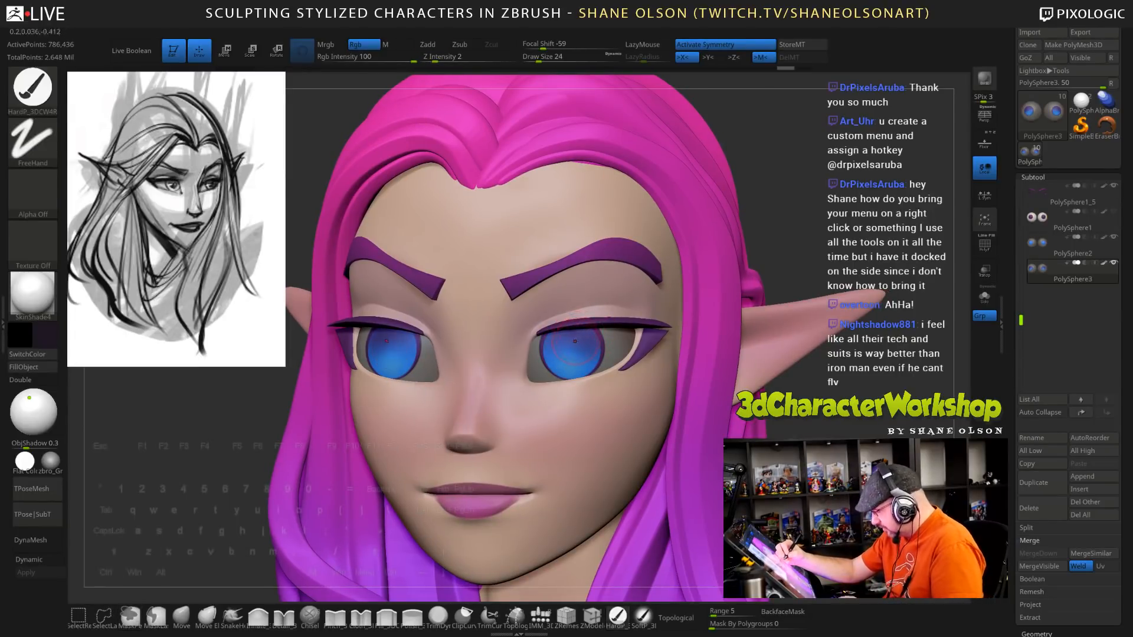
# Try larger dark pupils at draw sizes 32 and 28, undoing each attempt
pyautogui.press('[')
pyautogui.click(573, 350)
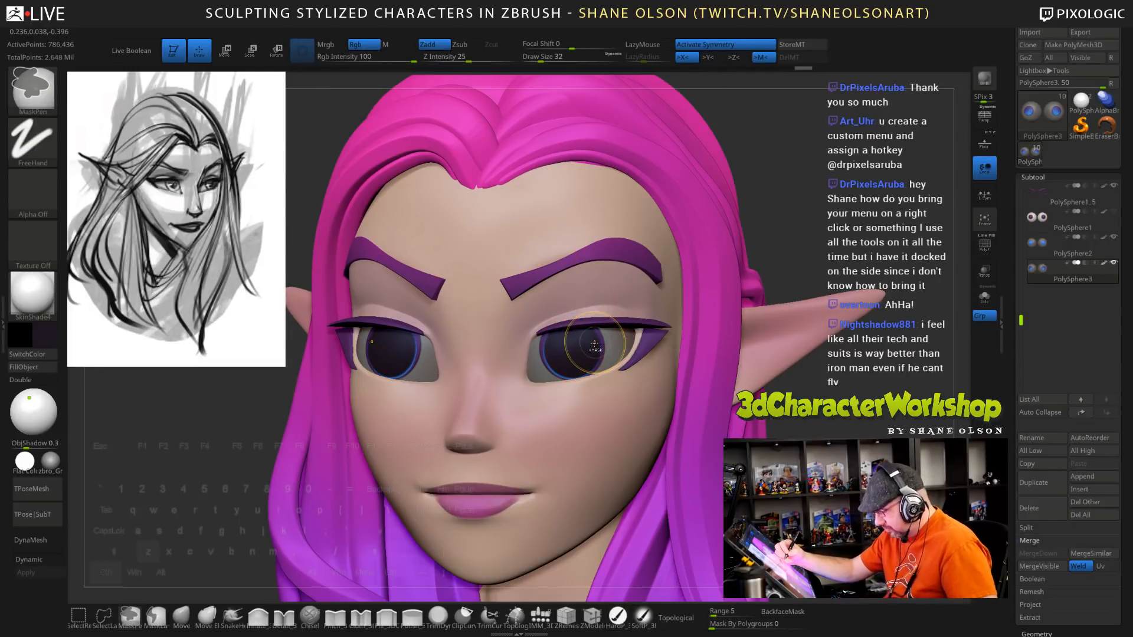
pyautogui.hotkey('ctrl', 'z')
pyautogui.press('[')
pyautogui.click(573, 348)
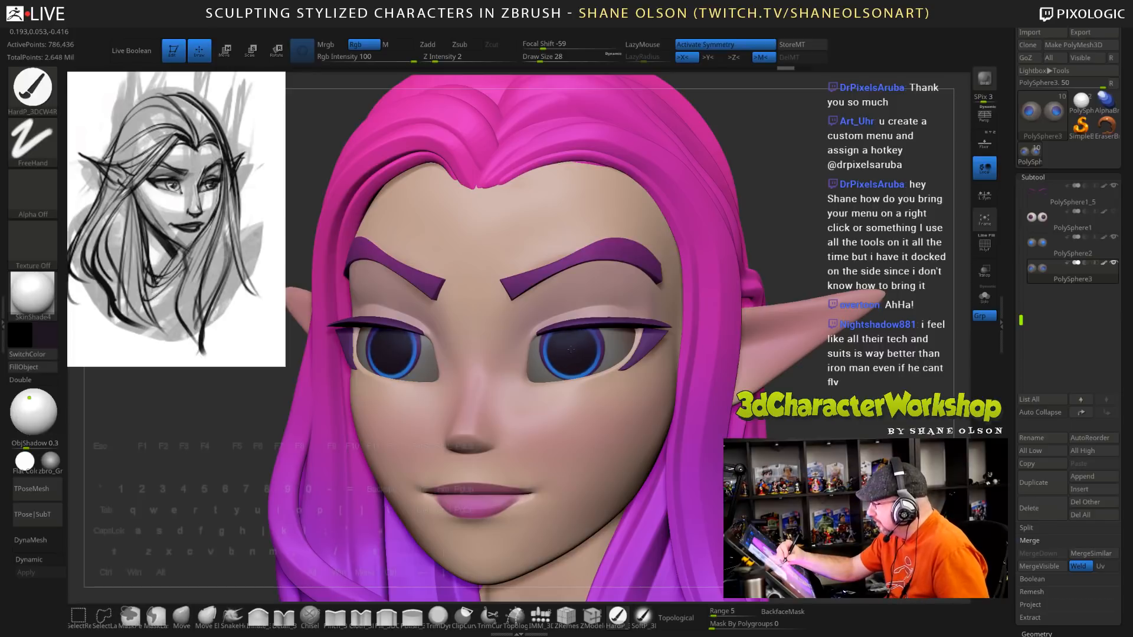
pyautogui.moveTo(794, 398); pyautogui.dragTo(711, 390)
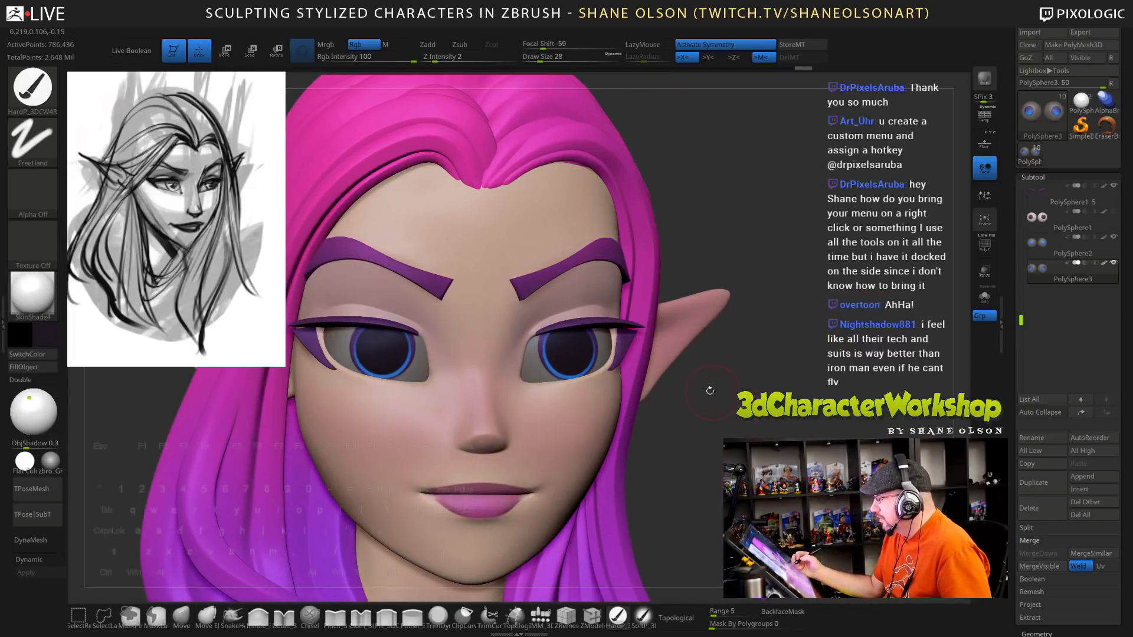
pyautogui.hotkey('ctrl', 'z')
# Try smaller dark pupils at draw size 24, check them from another angle, and undo the attempt
pyautogui.press('[')
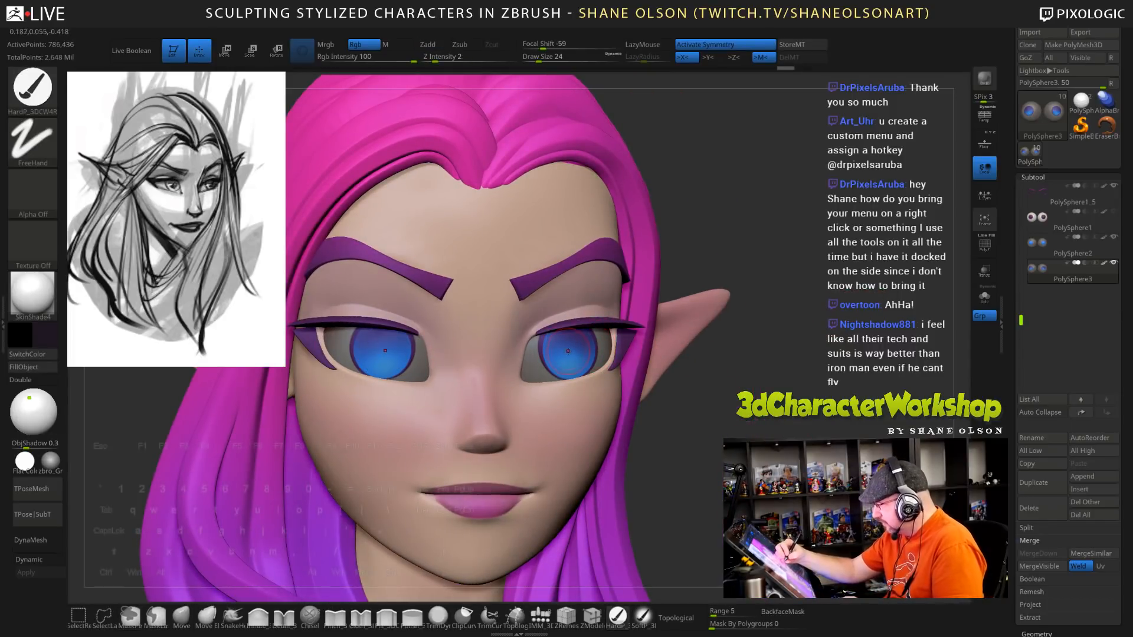
pyautogui.moveTo(767, 383); pyautogui.dragTo(703, 381)
pyautogui.click(570, 348)
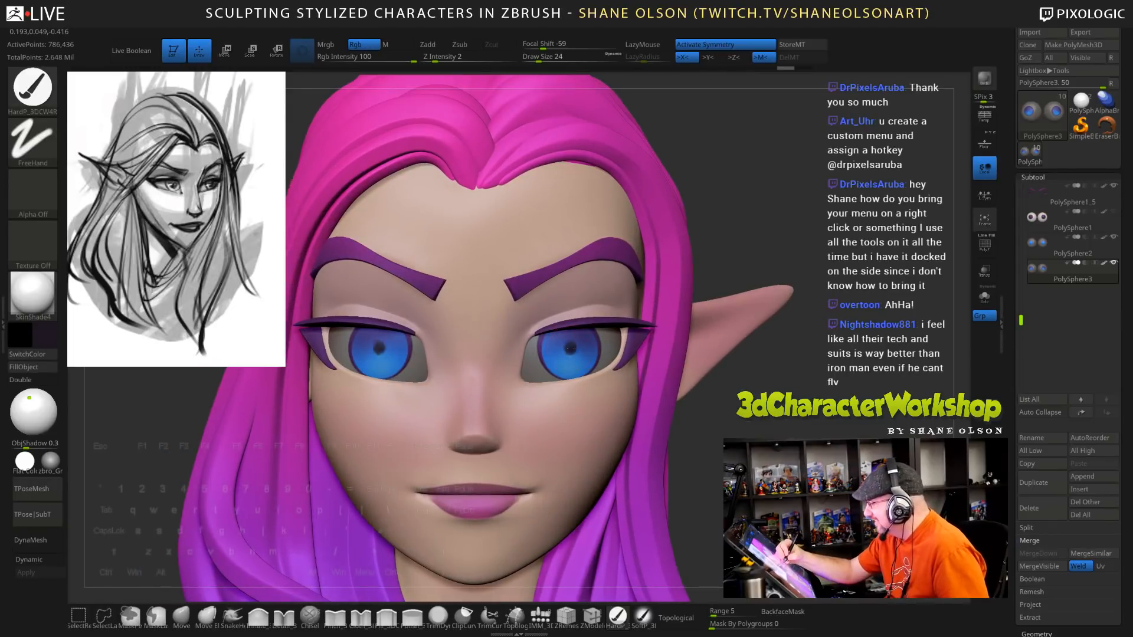
pyautogui.moveTo(570, 349); pyautogui.dragTo(570, 349)
pyautogui.moveTo(762, 368); pyautogui.dragTo(723, 369)
pyautogui.hotkey('ctrl', 'z')
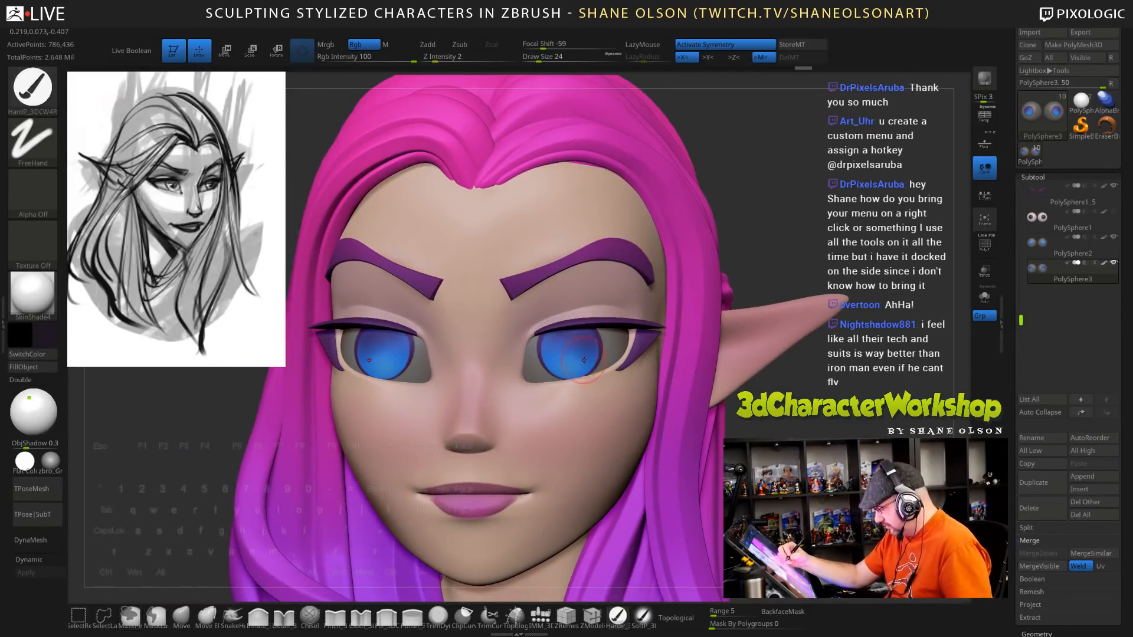
# Try dabbing dark pupils into the iris centers at draw size 20, then undo the attempts
pyautogui.press('[')
pyautogui.moveTo(570, 350); pyautogui.dragTo(569, 350)
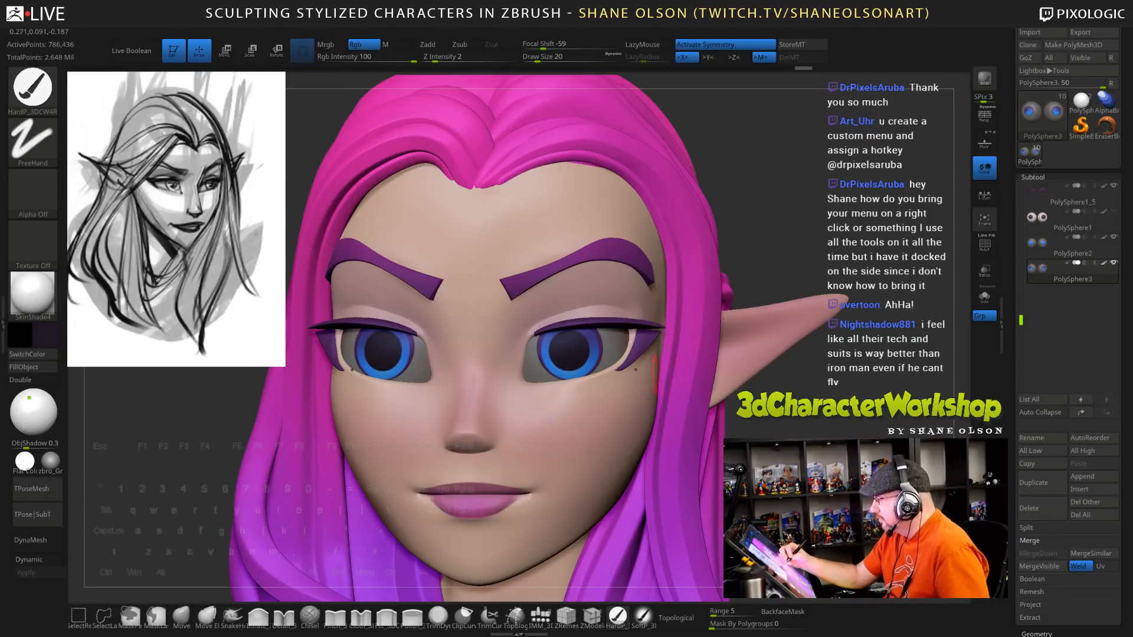
pyautogui.press('ctrl')
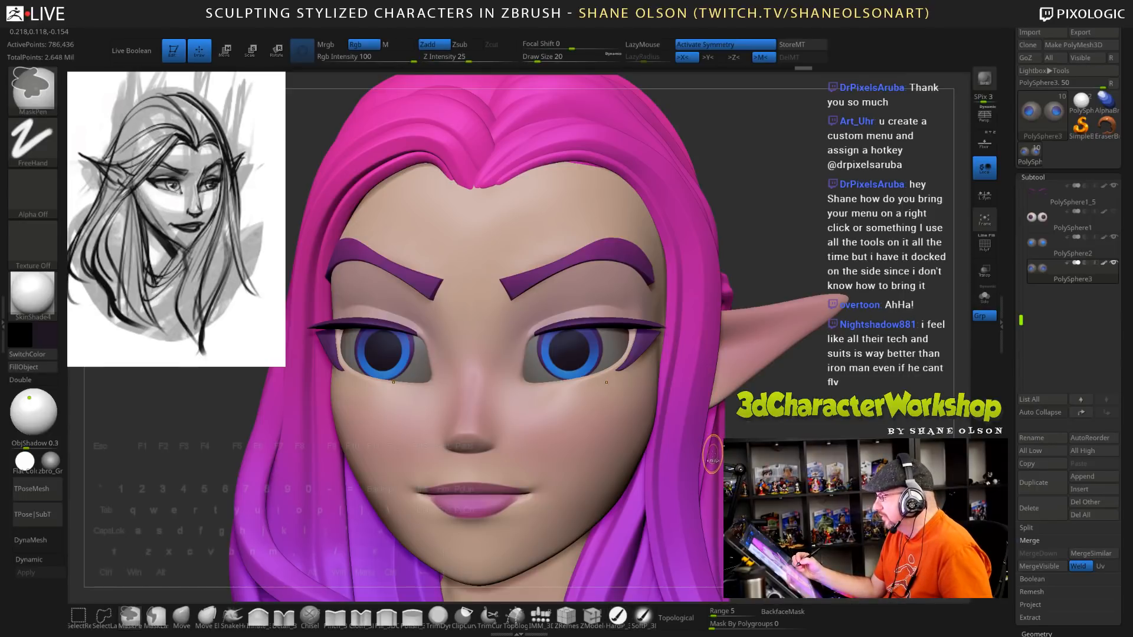
pyautogui.hotkey('ctrl', 'z')
pyautogui.moveTo(570, 347); pyautogui.dragTo(570, 349)
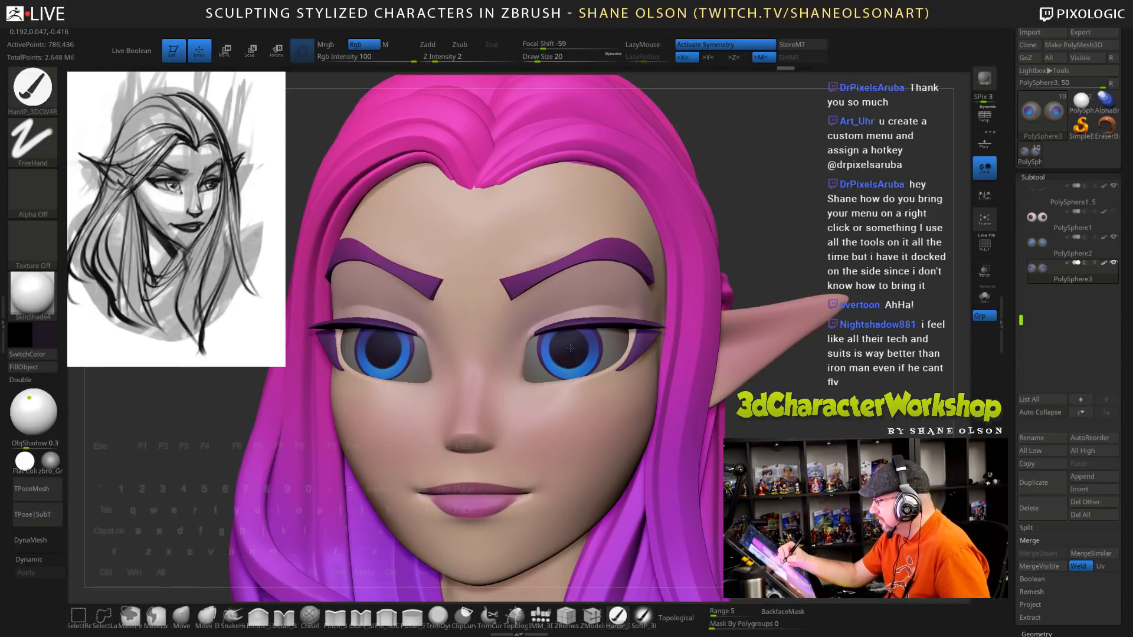
pyautogui.keyDown('alt'); pyautogui.moveTo(726, 422); pyautogui.dragTo(752, 436); pyautogui.keyUp('alt')
pyautogui.hotkey('ctrl', 'z')
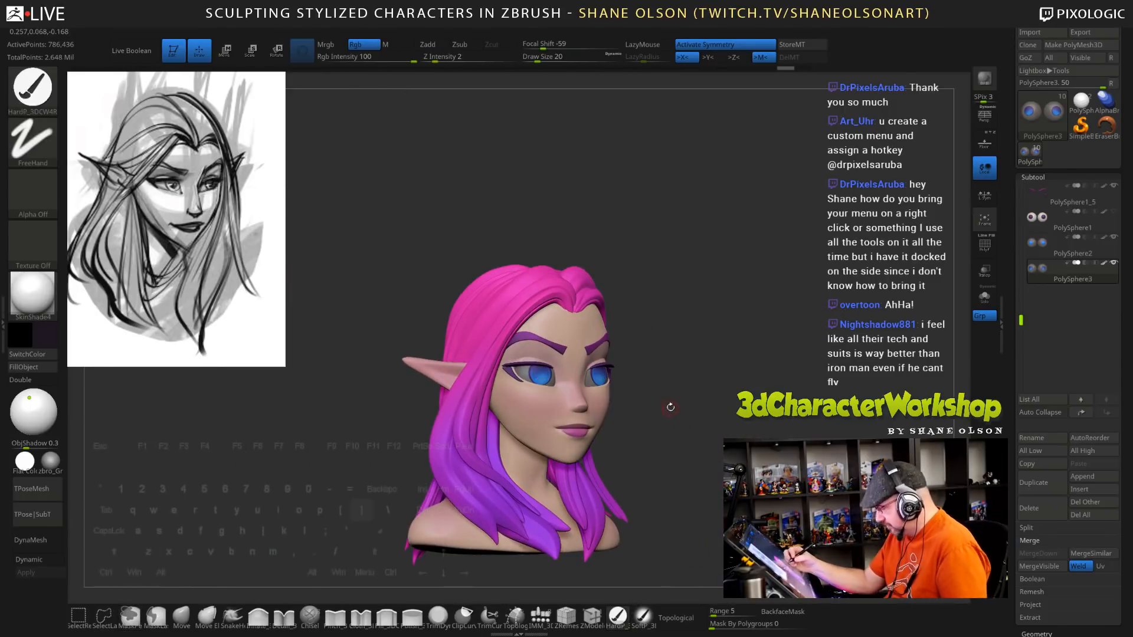
# Try dabbing dark pupils into both iris centers at draw size 24, undoing the first dab and repainting it
pyautogui.moveTo(673, 403); pyautogui.dragTo(715, 472)
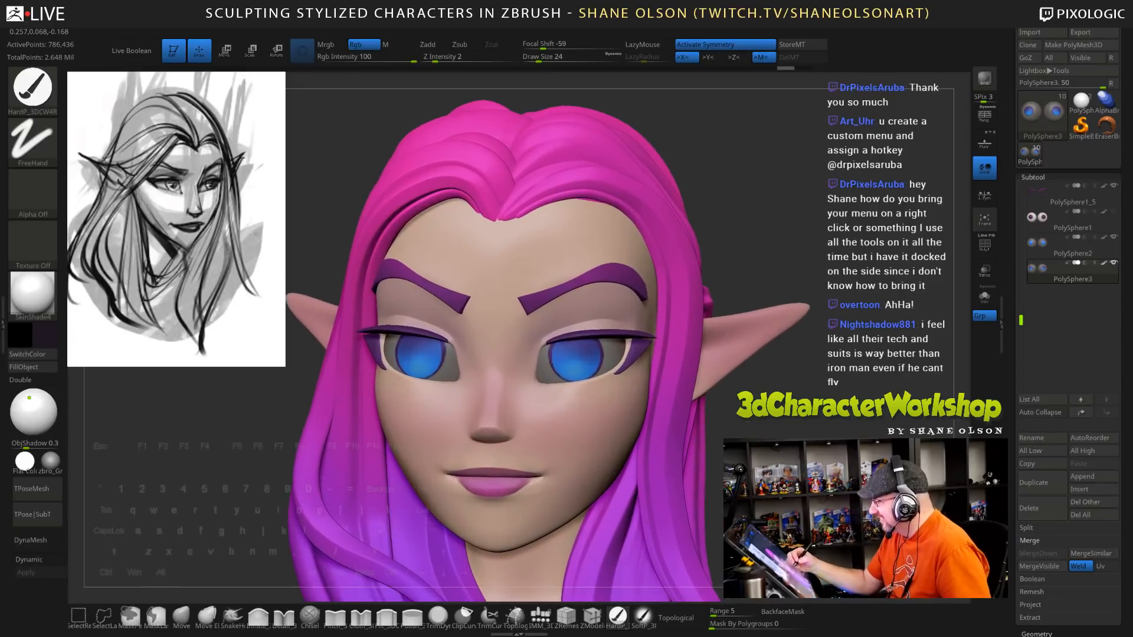
pyautogui.click(579, 358)
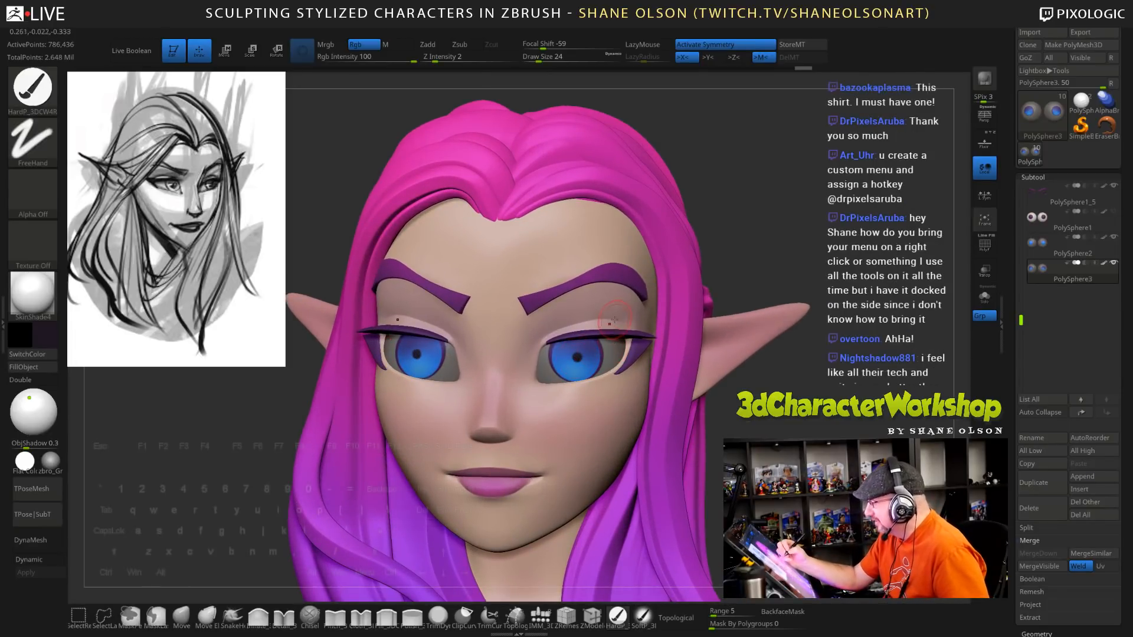
pyautogui.hotkey('ctrl', 'z')
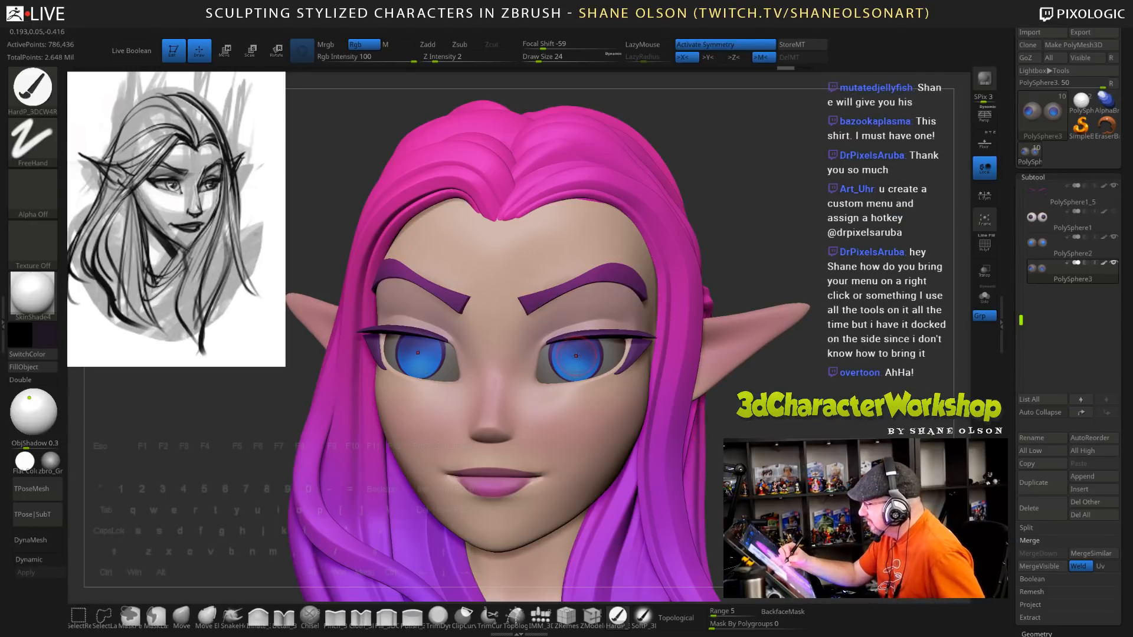
pyautogui.moveTo(578, 359); pyautogui.dragTo(576, 356)
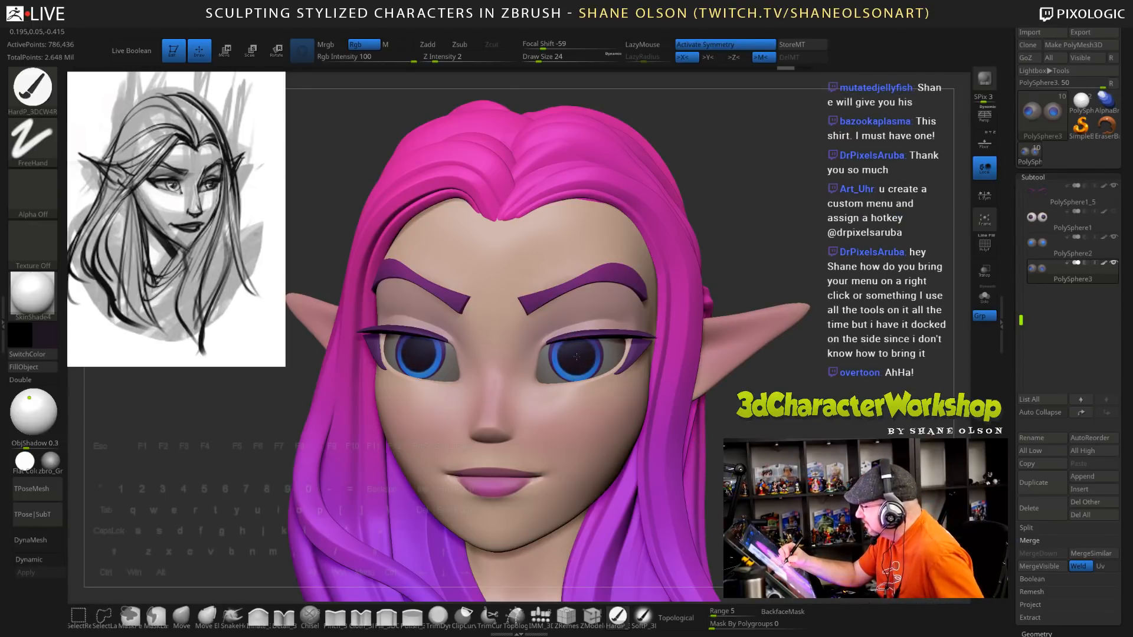
# Check the draw size 24 pupils from several angles and distances, then undo them
pyautogui.keyDown('ctrl'); pyautogui.moveTo(599, 401); pyautogui.dragTo(694, 422, button='right'); pyautogui.keyUp('ctrl')
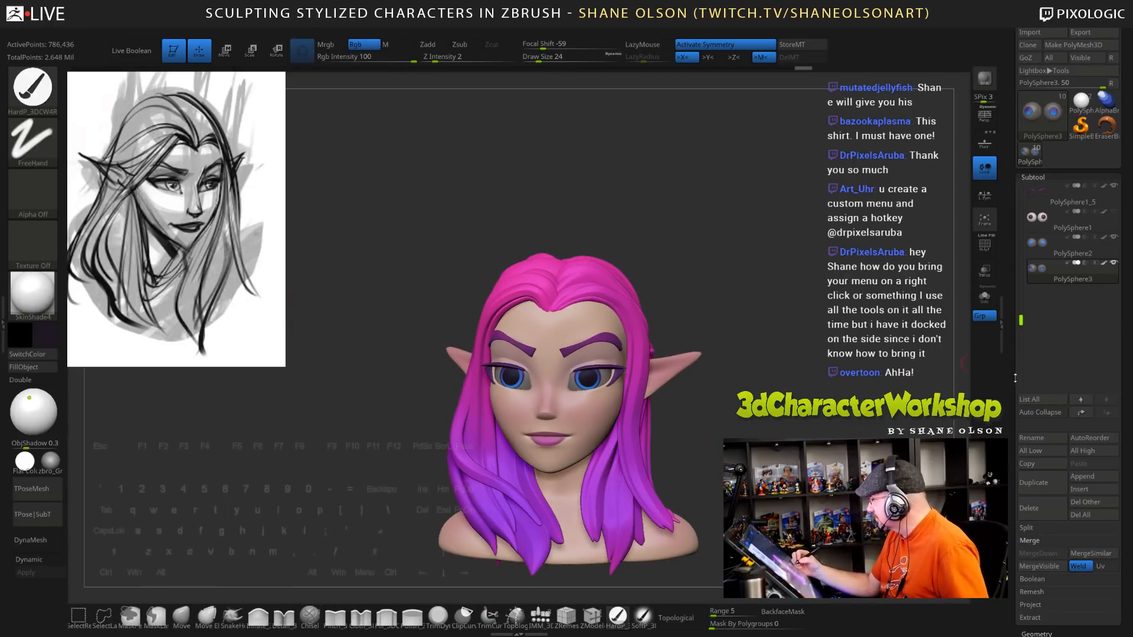
pyautogui.moveTo(1049, 556); pyautogui.dragTo(1048, 408)
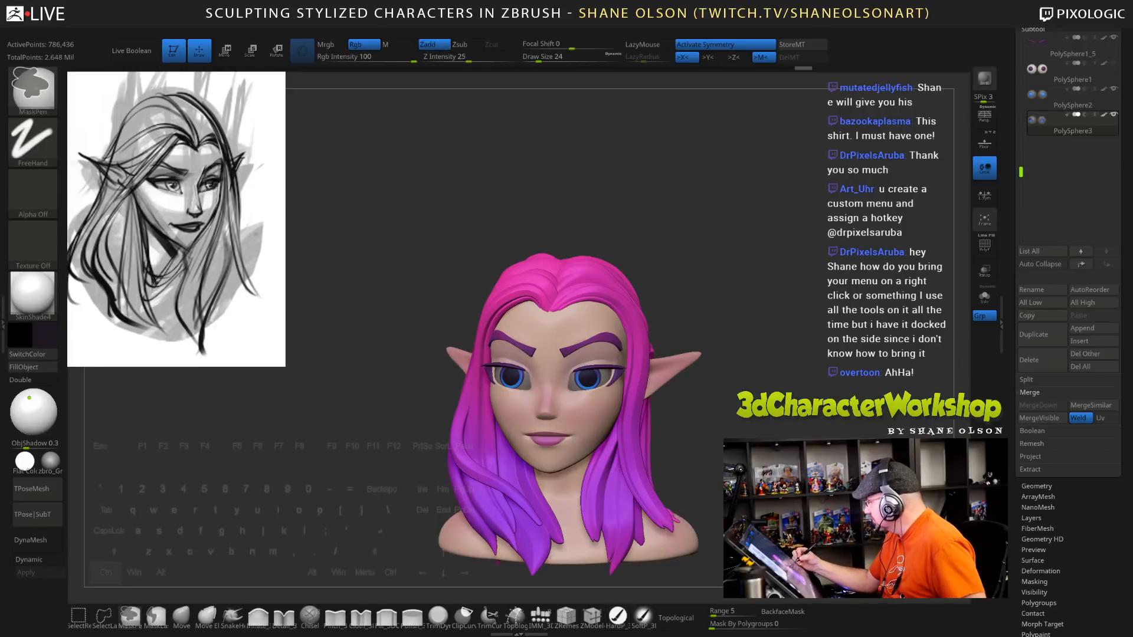
pyautogui.keyDown('ctrl'); pyautogui.moveTo(768, 319); pyautogui.dragTo(788, 343); pyautogui.keyUp('ctrl')
pyautogui.keyDown('ctrl'); pyautogui.moveTo(597, 405); pyautogui.dragTo(608, 436, button='right'); pyautogui.keyUp('ctrl')
pyautogui.moveTo(756, 454); pyautogui.dragTo(679, 431)
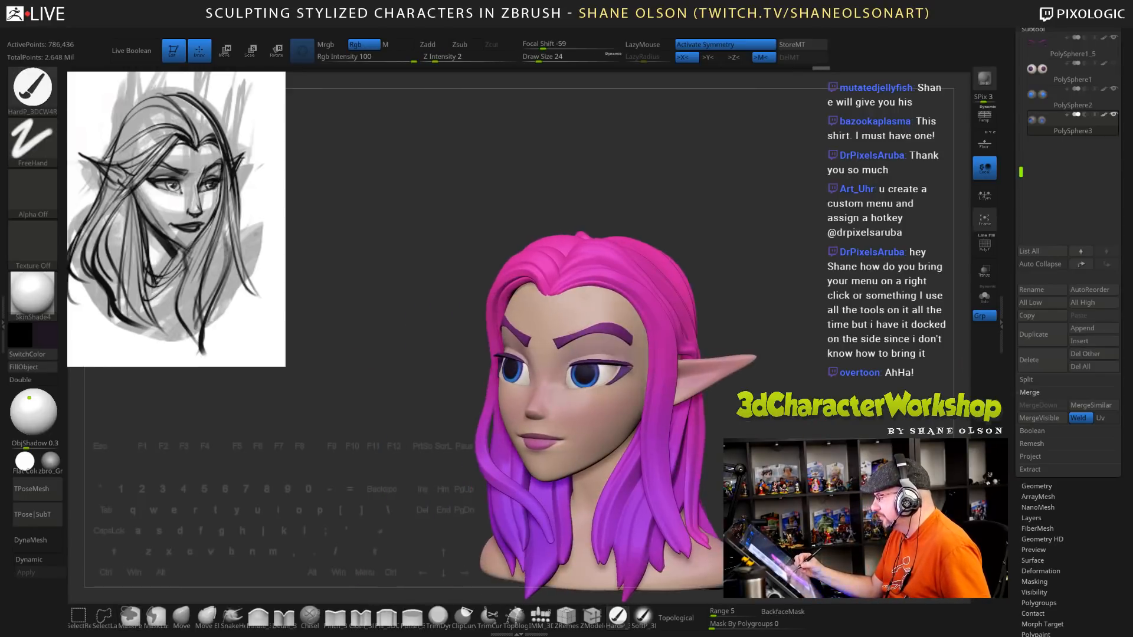
pyautogui.keyDown('ctrl'); pyautogui.moveTo(679, 431); pyautogui.dragTo(684, 463, button='right'); pyautogui.keyUp('ctrl')
pyautogui.moveTo(768, 434); pyautogui.dragTo(735, 514)
pyautogui.keyDown('ctrl'); pyautogui.moveTo(735, 513); pyautogui.dragTo(747, 424, button='right'); pyautogui.keyUp('ctrl')
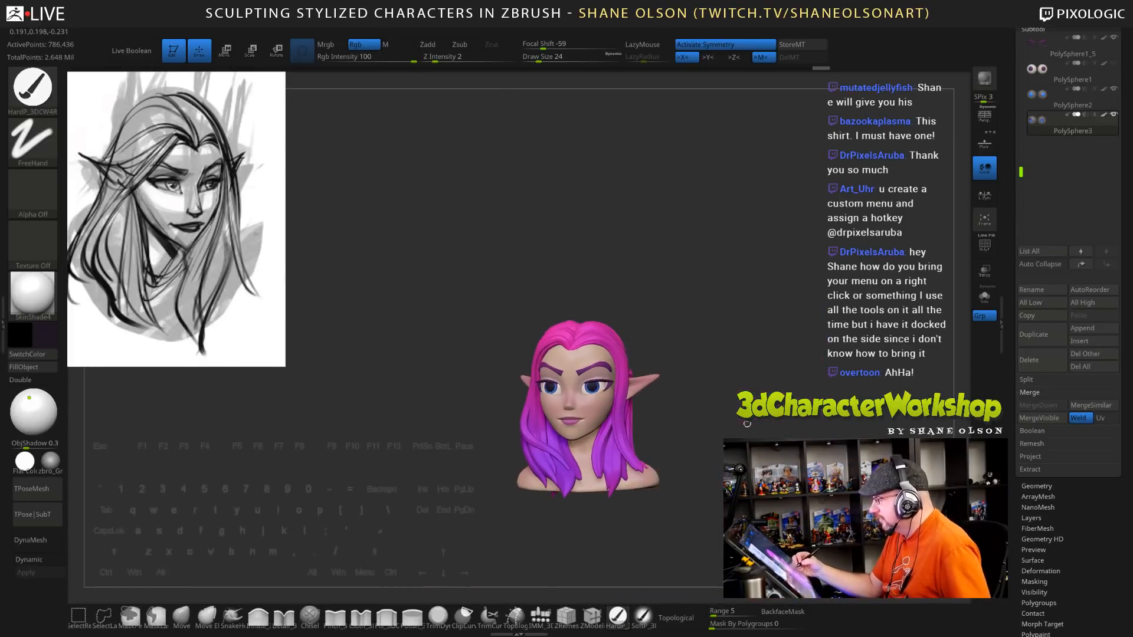
pyautogui.moveTo(741, 435); pyautogui.dragTo(711, 338)
pyautogui.keyDown('ctrl'); pyautogui.moveTo(712, 339); pyautogui.dragTo(720, 460, button='right'); pyautogui.keyUp('ctrl')
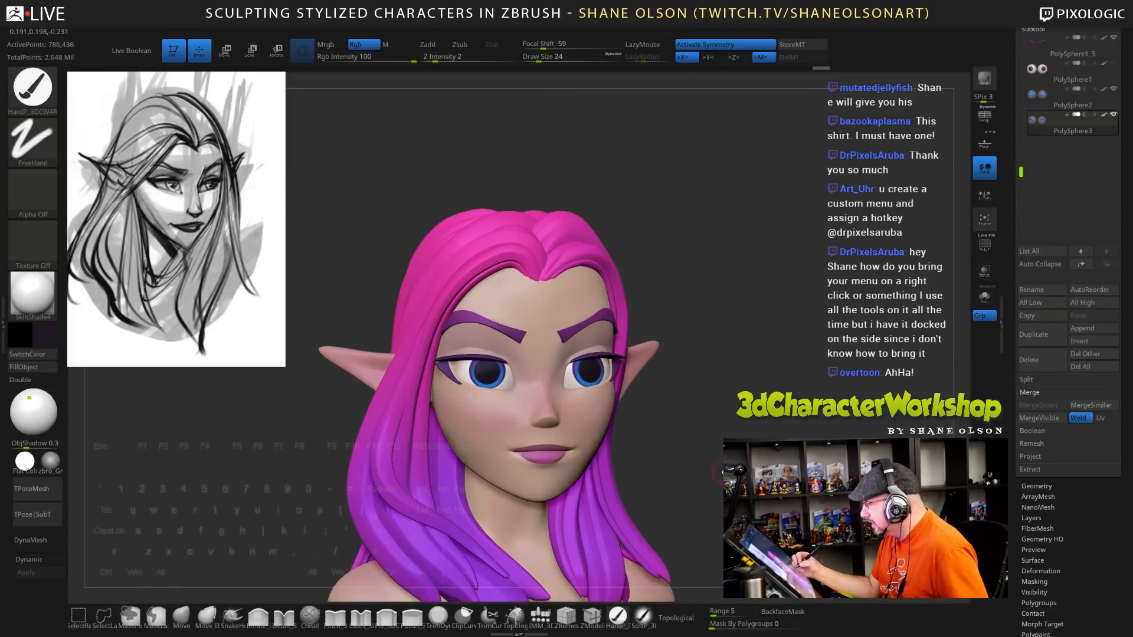
pyautogui.moveTo(724, 472); pyautogui.dragTo(711, 461)
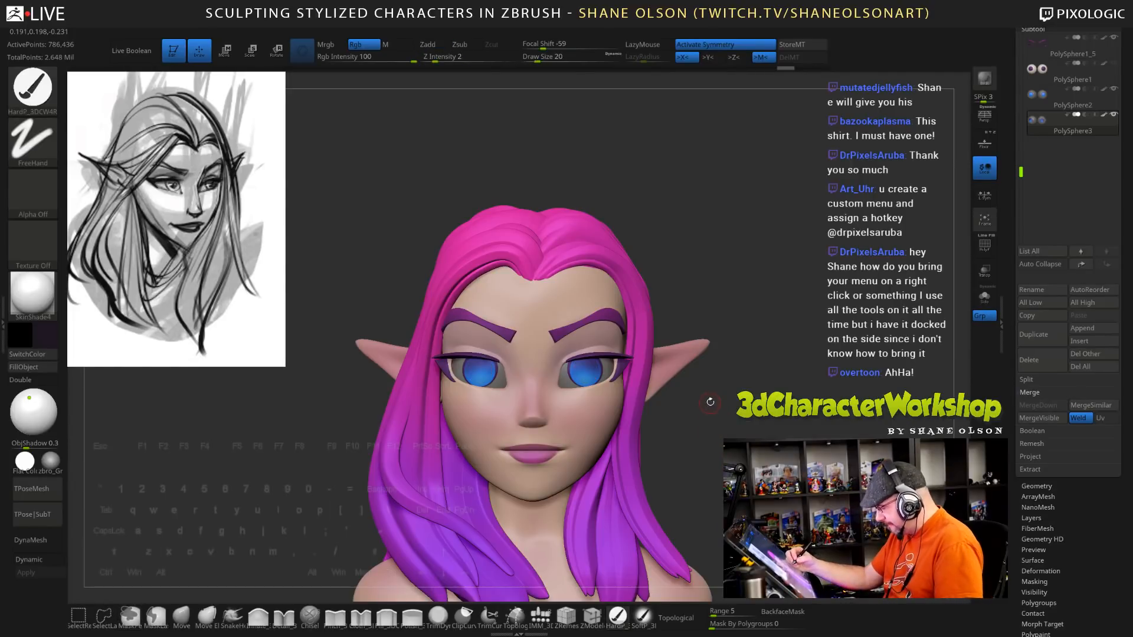
# Set the paint color to a dark violet and paint the pupils into both irises at draw size 20
pyautogui.keyDown('ctrl'); pyautogui.moveTo(581, 331); pyautogui.dragTo(583, 365, button='right'); pyautogui.keyUp('ctrl')
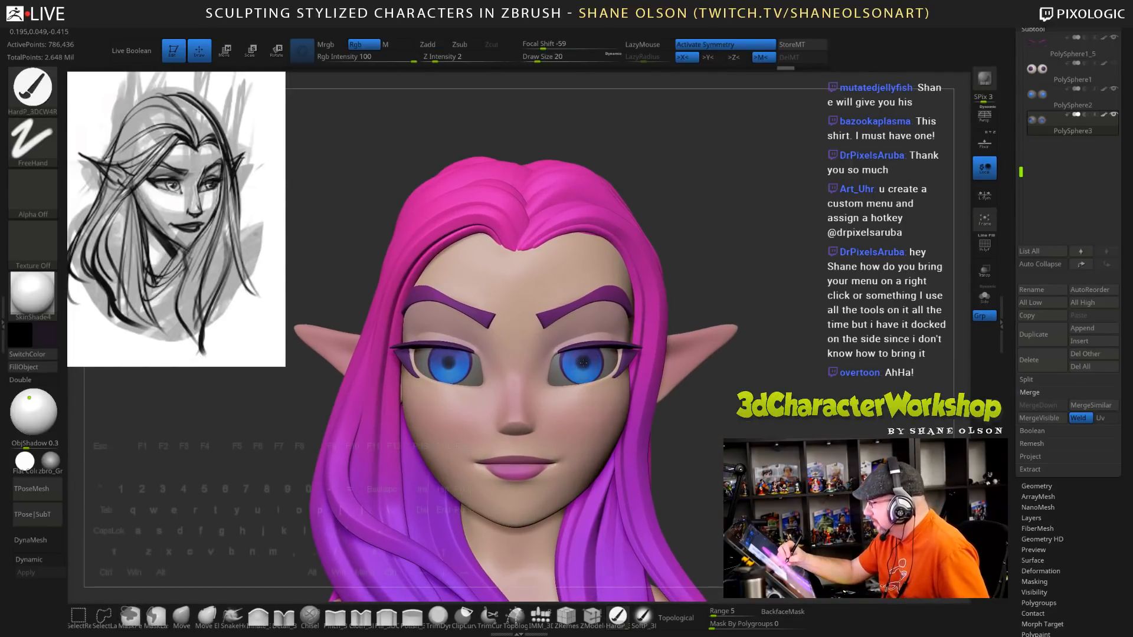
pyautogui.click(44, 336)
pyautogui.click(88, 389)
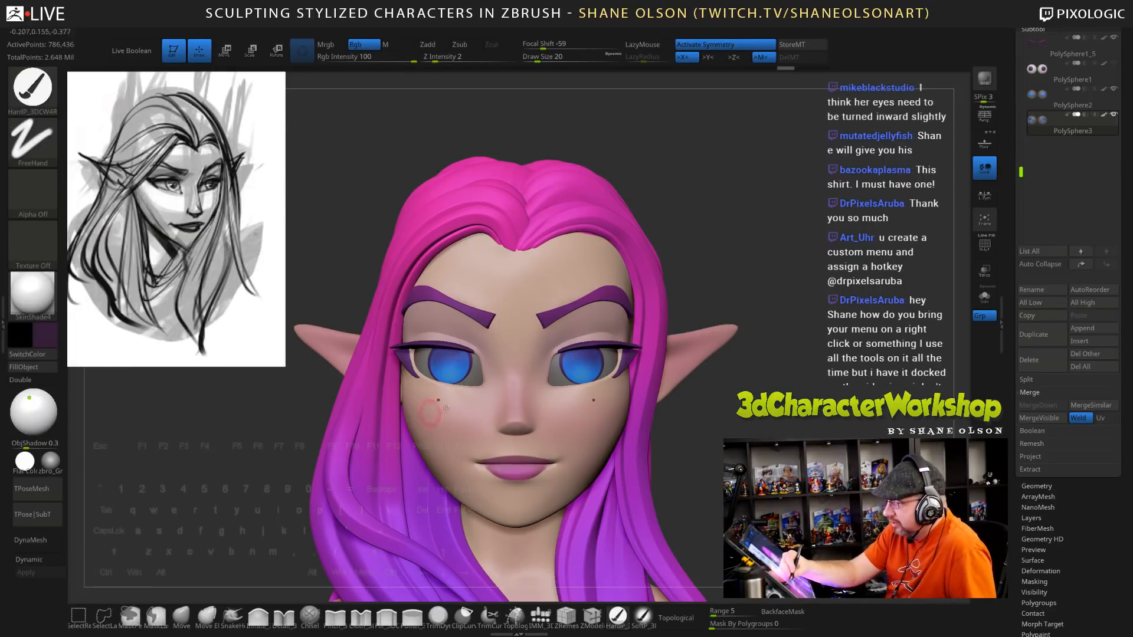
pyautogui.moveTo(570, 345); pyautogui.dragTo(585, 365)
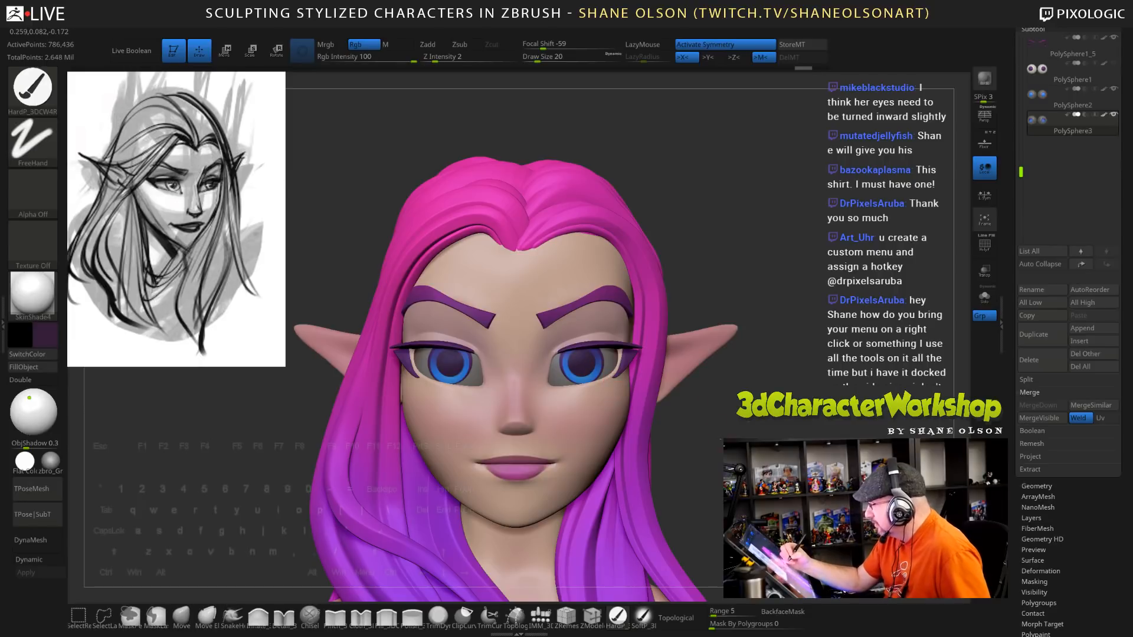
# Examine the painted pupils and gaze direction from several angles and distances
pyautogui.moveTo(671, 443)
pyautogui.mouseDown()
pyautogui.moveTo(720, 446)
pyautogui.moveTo(667, 448)
pyautogui.mouseUp()
pyautogui.keyDown('shift'); pyautogui.moveTo(561, 367); pyautogui.dragTo(564, 373); pyautogui.keyUp('shift')
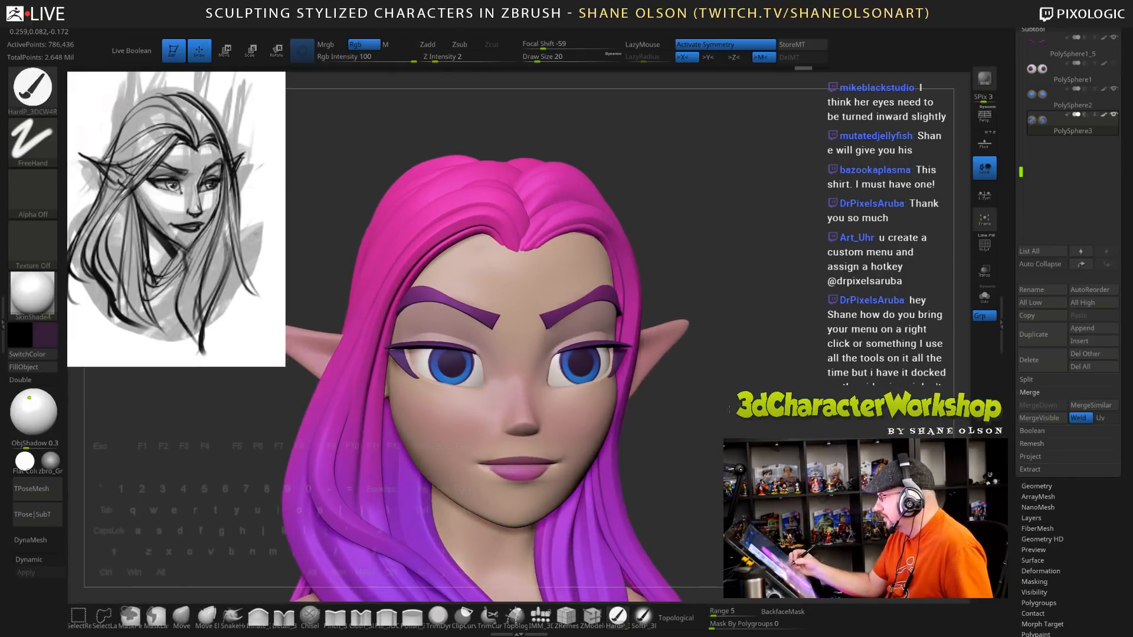
pyautogui.moveTo(708, 490)
pyautogui.keyDown('alt'); pyautogui.mouseDown()
pyautogui.moveTo(708, 452)
pyautogui.moveTo(765, 454)
pyautogui.moveTo(739, 454)
pyautogui.mouseUp(); pyautogui.keyUp('alt')
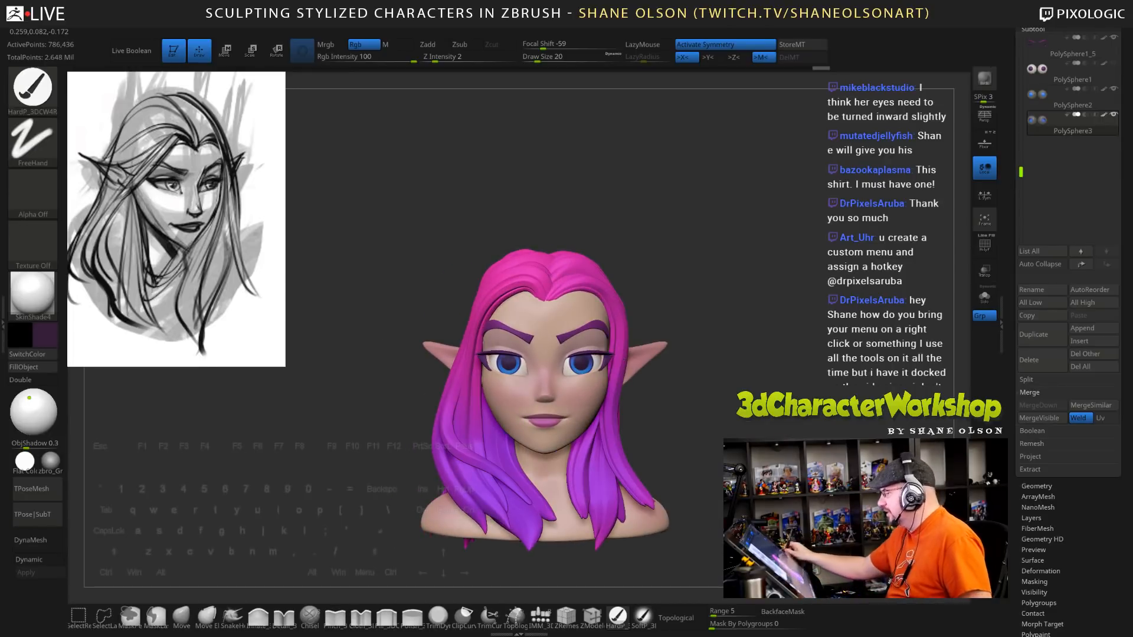
pyautogui.keyDown('alt'); pyautogui.moveTo(765, 312); pyautogui.dragTo(770, 292); pyautogui.keyUp('alt')
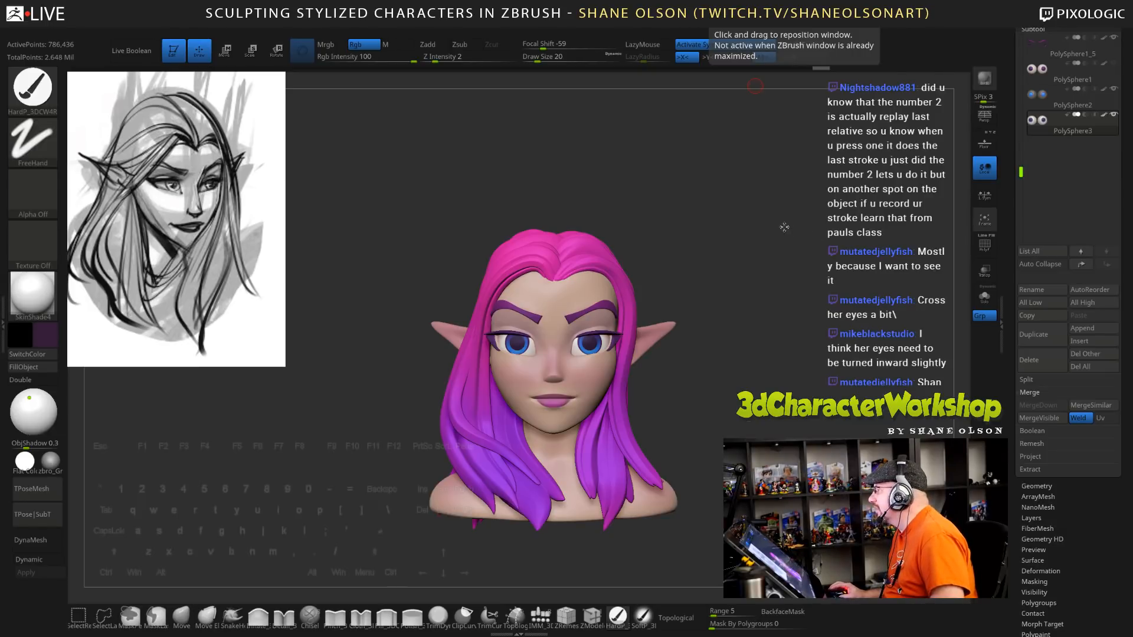
pyautogui.moveTo(784, 225); pyautogui.dragTo(783, 224)
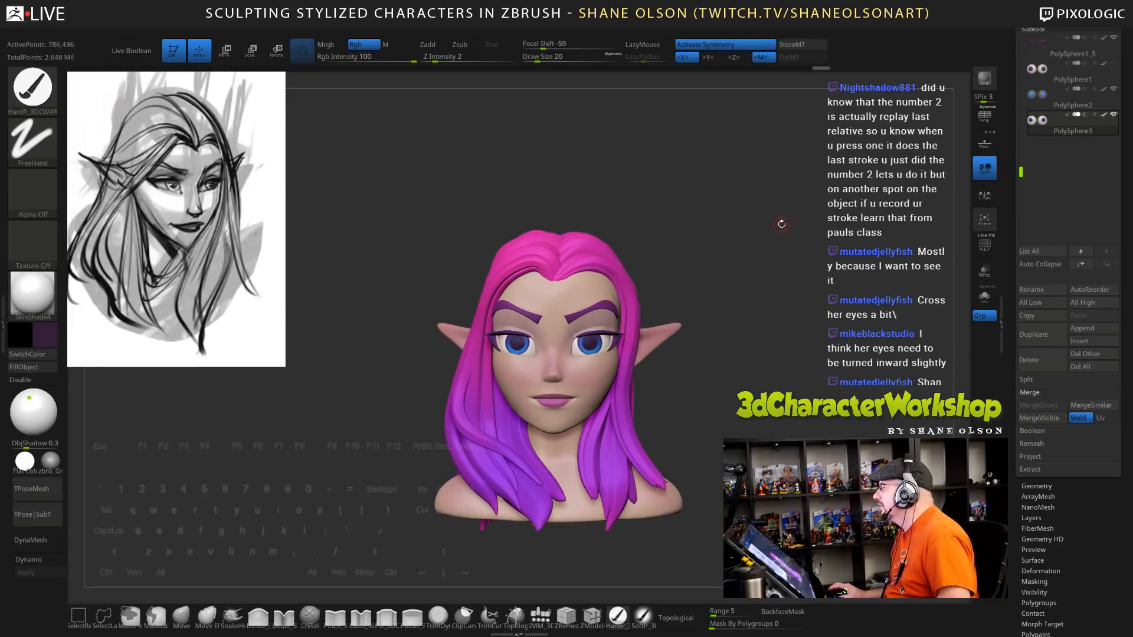
pyautogui.moveTo(705, 345)
pyautogui.mouseDown()
pyautogui.moveTo(753, 381)
pyautogui.moveTo(738, 372)
pyautogui.moveTo(757, 365)
pyautogui.mouseUp()
pyautogui.moveTo(763, 372); pyautogui.dragTo(413, 507)
# Choose the zbro_EyeReflection material and fill the eye spheres with it in material-only mode
pyautogui.click(52, 463)
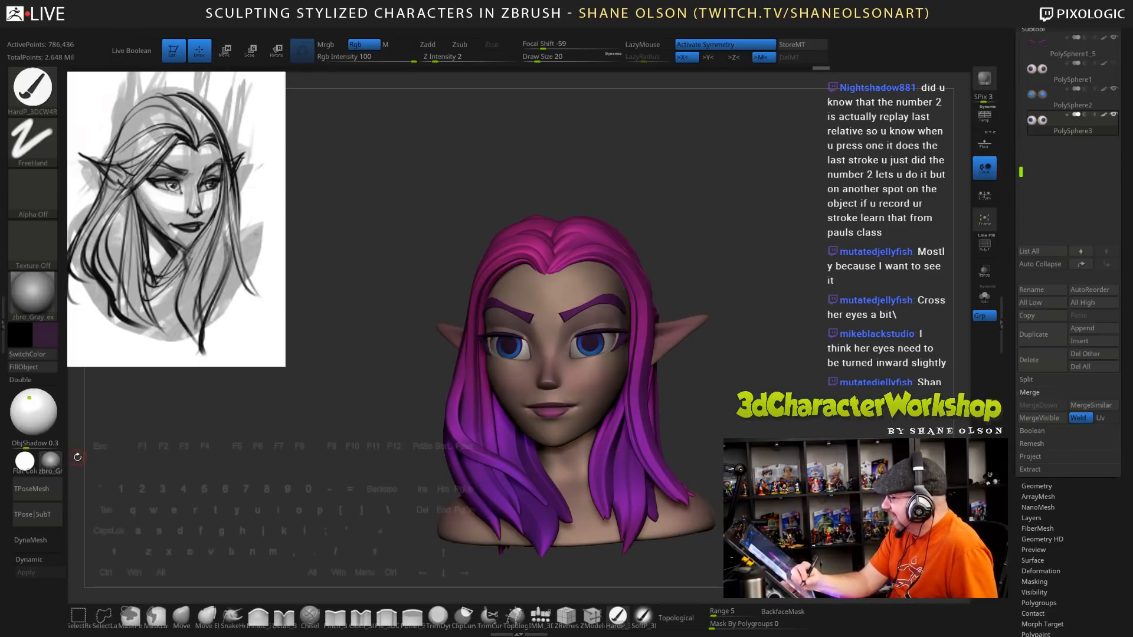
pyautogui.click(52, 462)
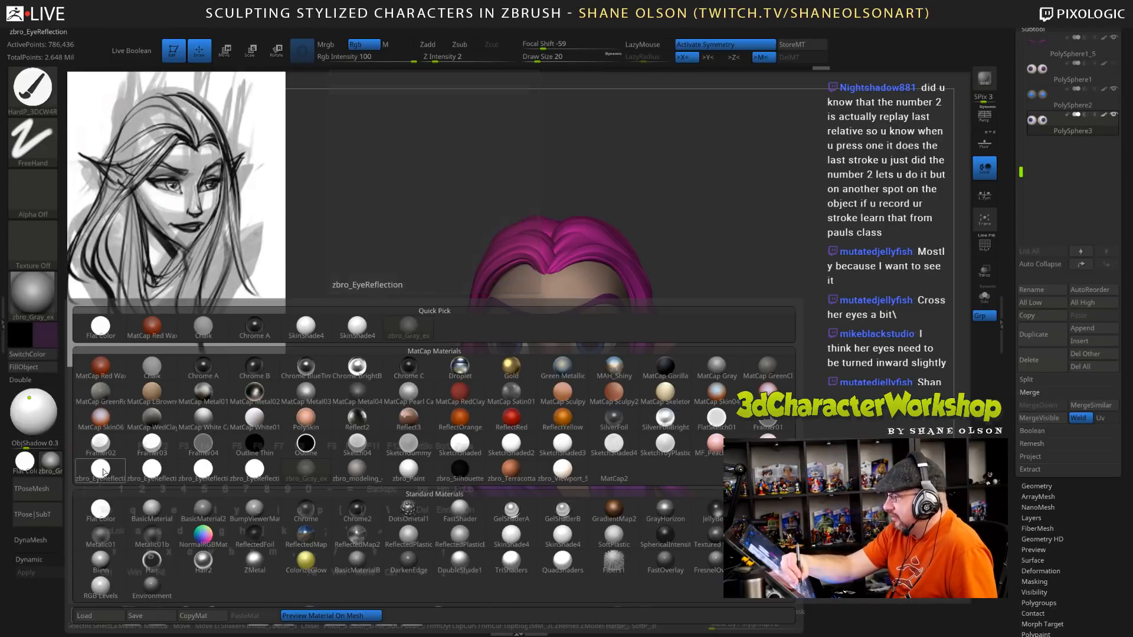
pyautogui.click(103, 472)
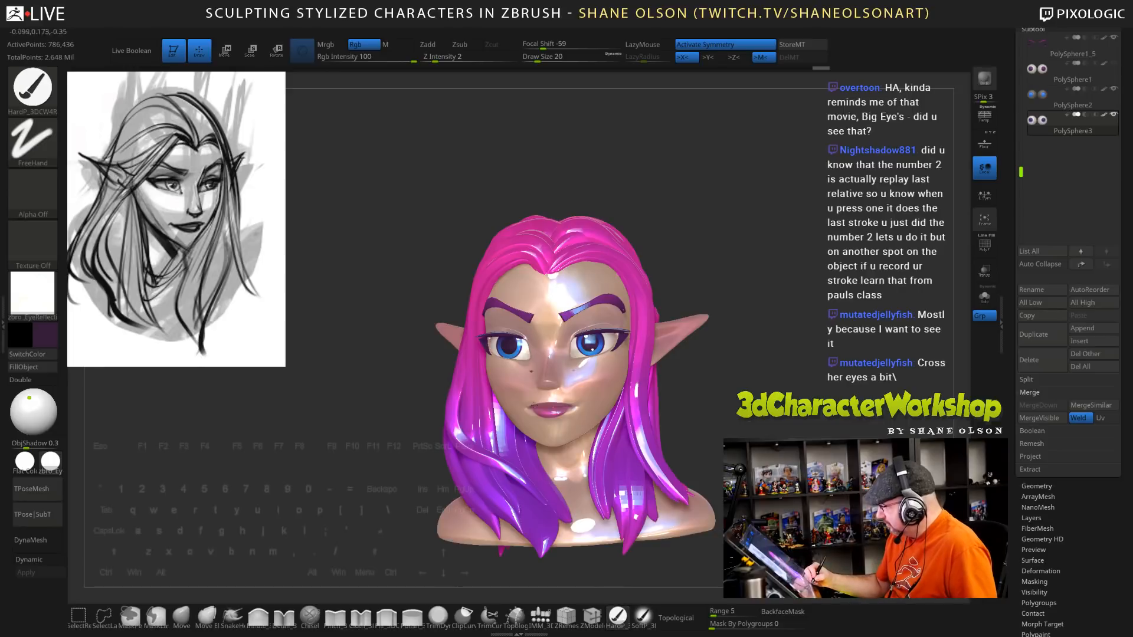
pyautogui.click(396, 44)
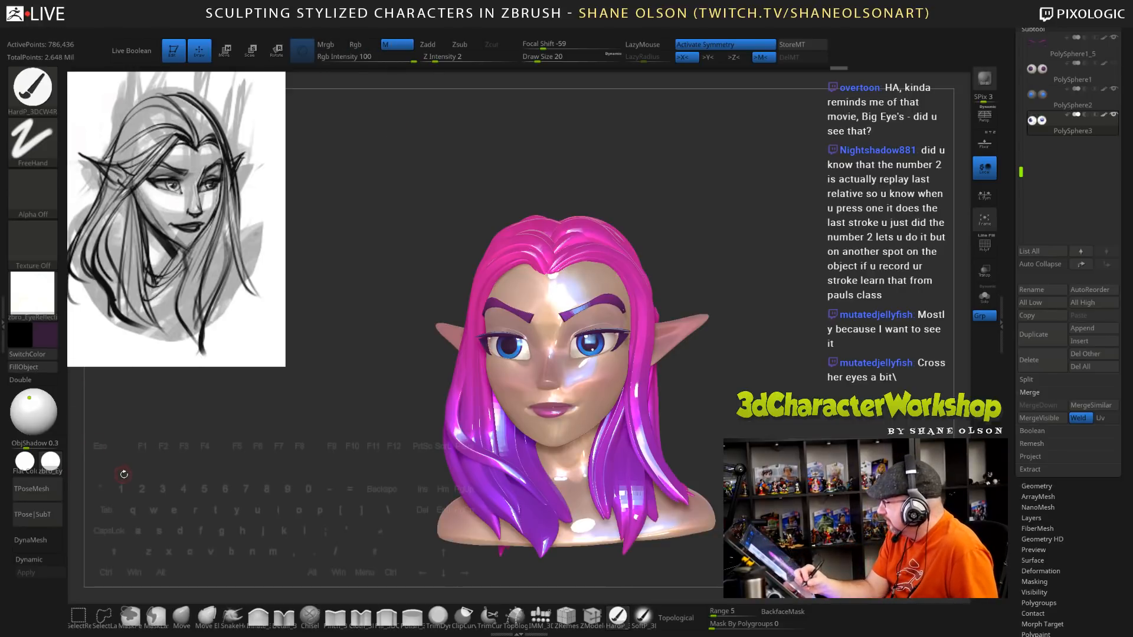
# Set the active material to zbro_Paint and check the reflective eyes from several angles
pyautogui.press('m')
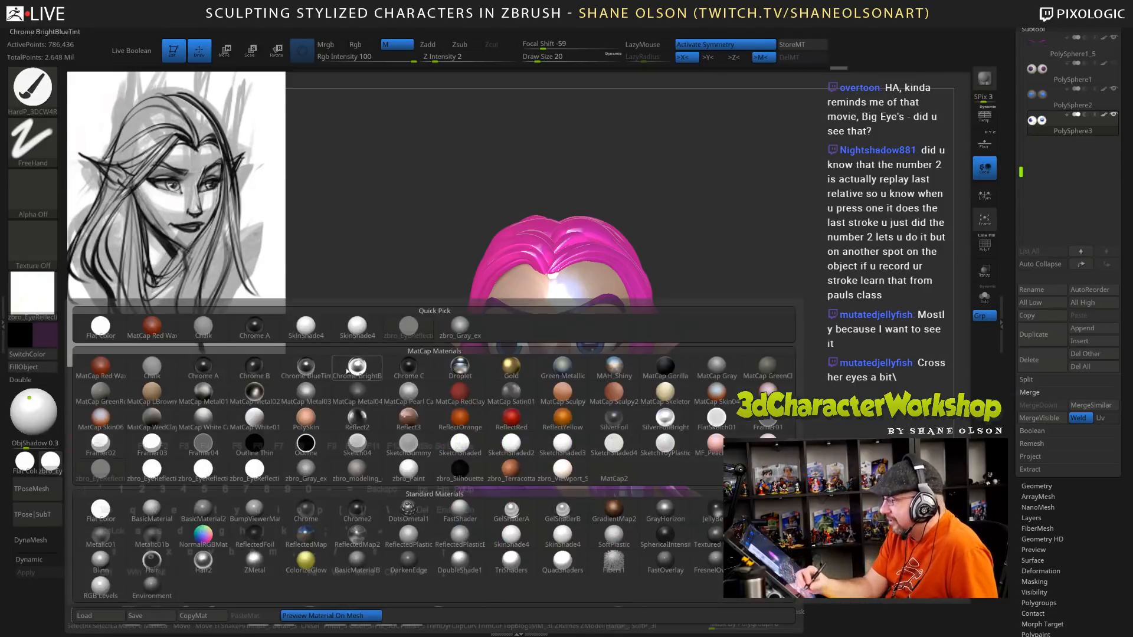
pyautogui.click(409, 472)
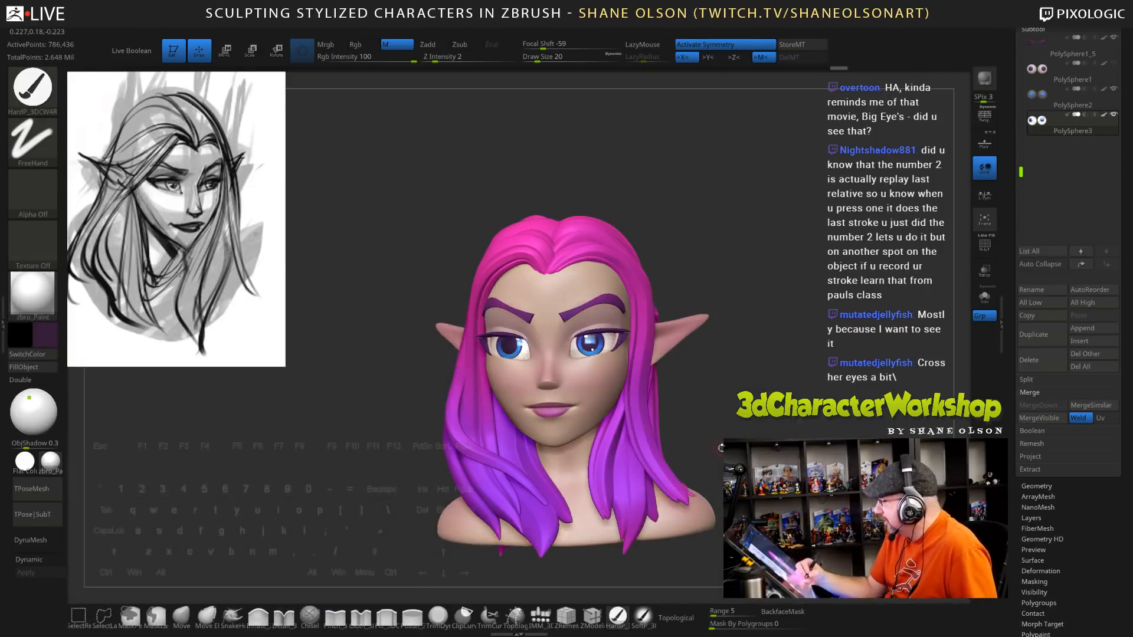
pyautogui.moveTo(721, 448); pyautogui.dragTo(823, 416)
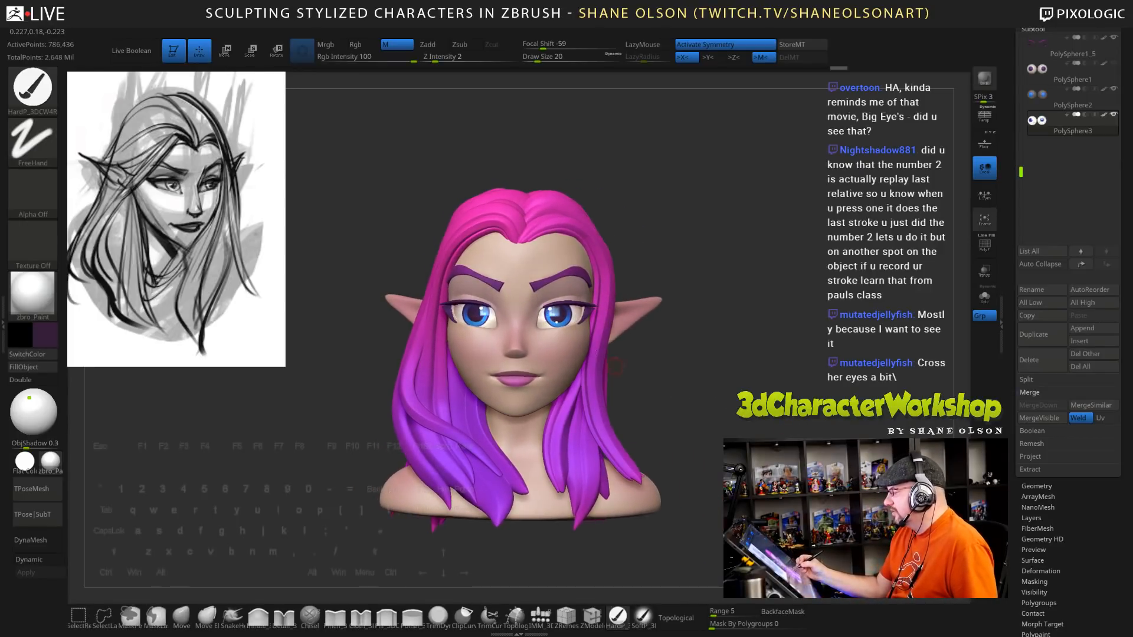
pyautogui.moveTo(691, 401); pyautogui.dragTo(726, 400)
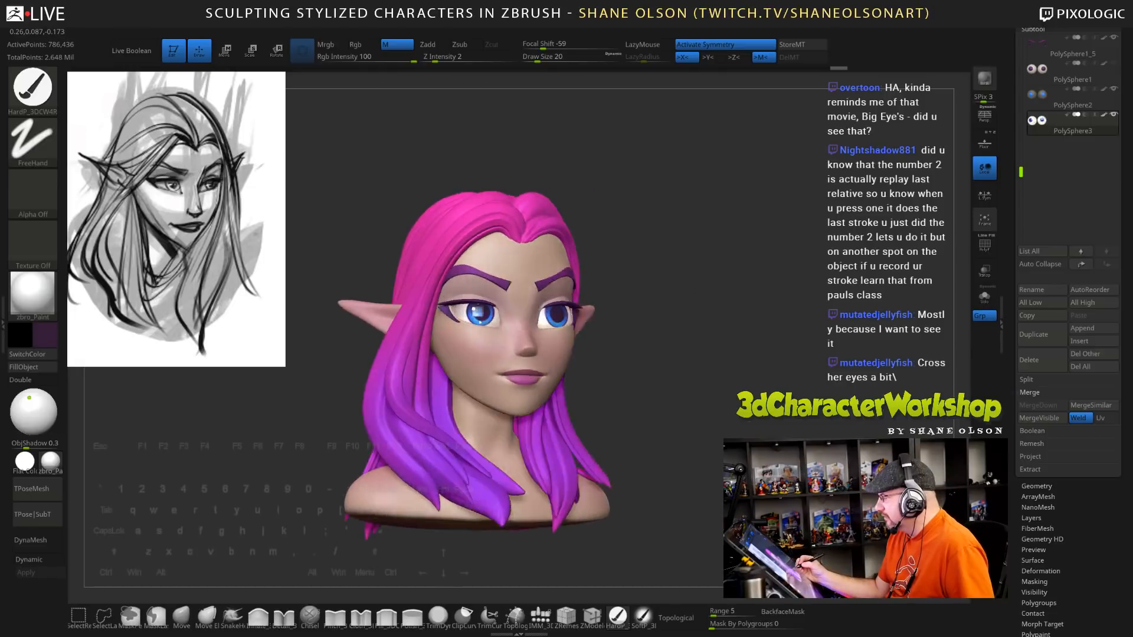
pyautogui.moveTo(817, 416); pyautogui.dragTo(787, 420)
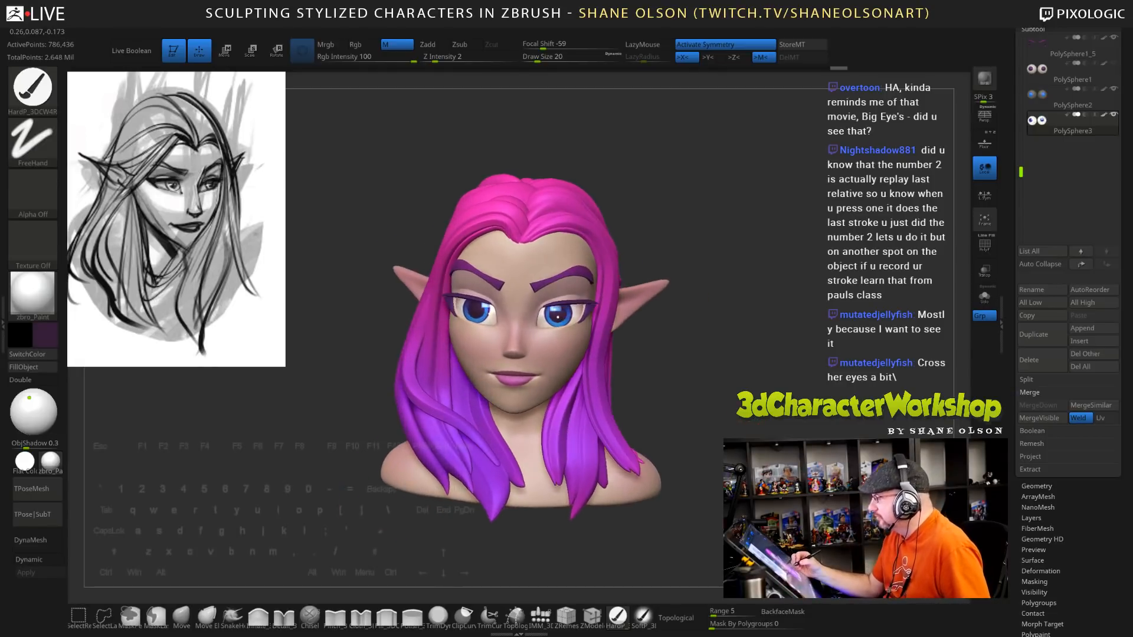
pyautogui.moveTo(721, 377)
pyautogui.keyDown('alt'); pyautogui.mouseDown()
pyautogui.moveTo(748, 417)
pyautogui.moveTo(739, 414)
pyautogui.mouseUp(); pyautogui.keyUp('alt')
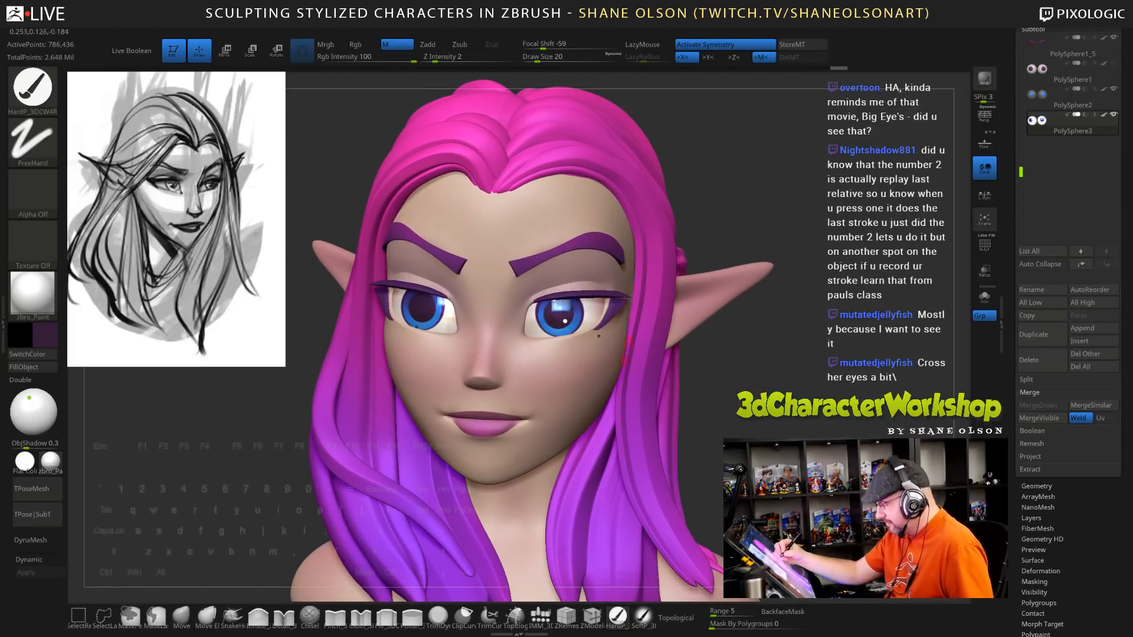
# Select the head subtool PolySphere1_2, apply its dynamic subdivision as real geometry, and subdivide it once more
pyautogui.keyDown('alt'); pyautogui.click(564, 393); pyautogui.keyUp('alt')
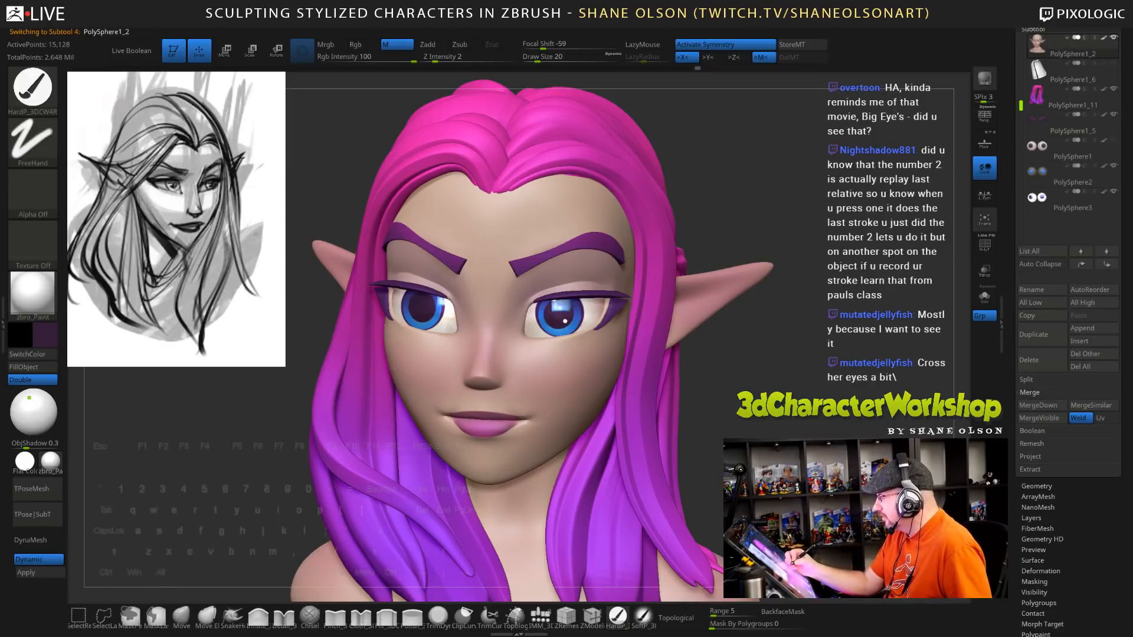
pyautogui.click(50, 573)
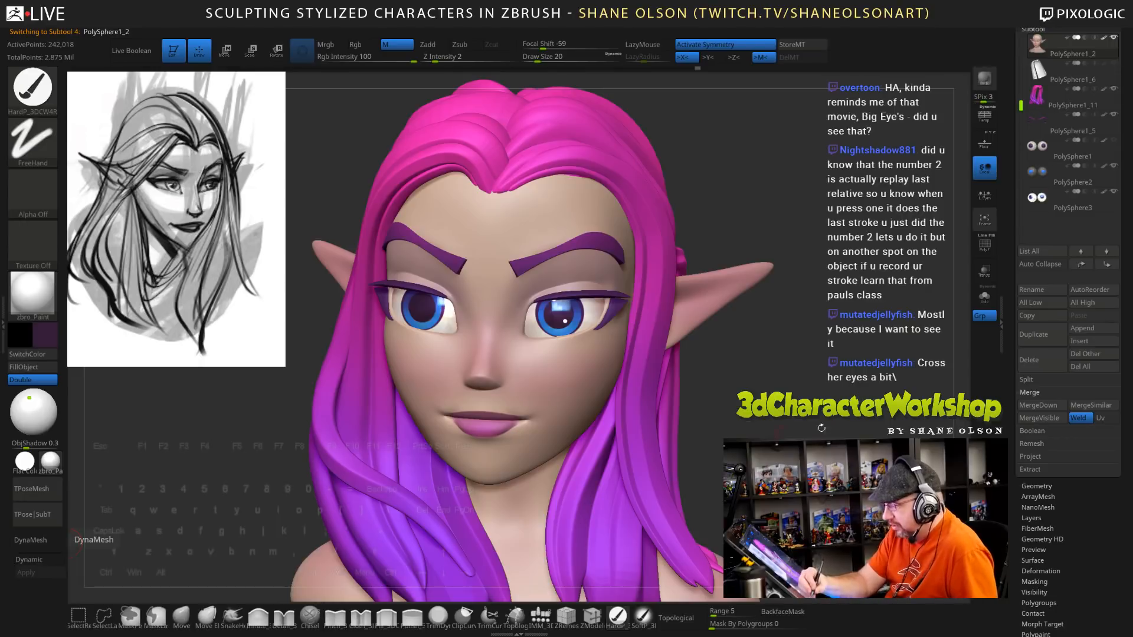
pyautogui.press('ctrl')
pyautogui.hotkey('ctrl', 'd')
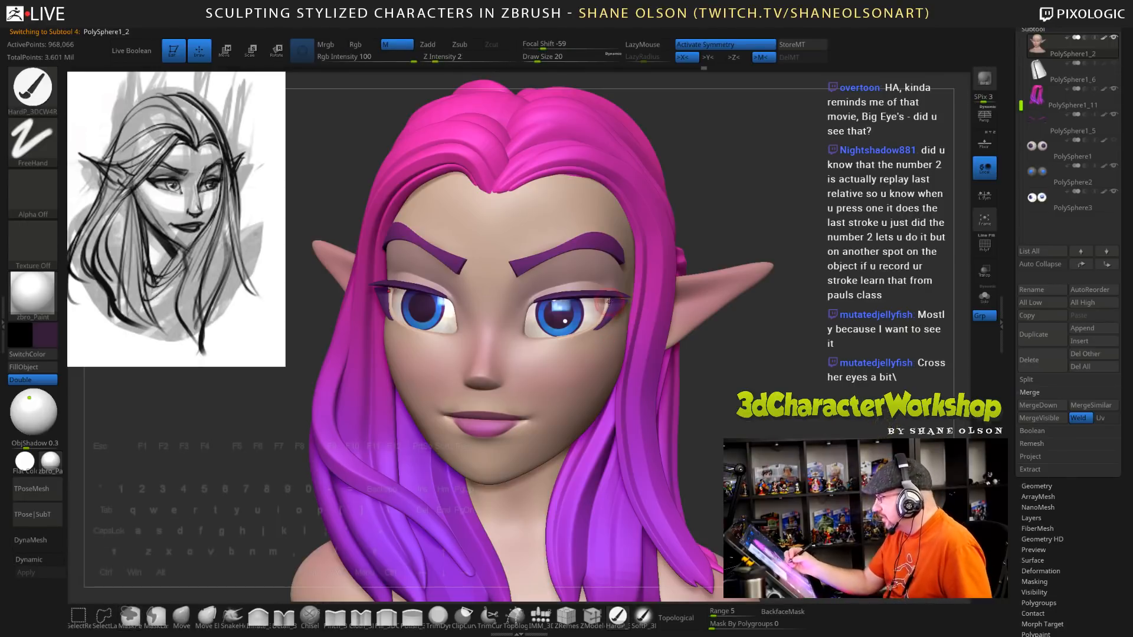
# Prepare the hard paint brush with the dark purple color, draw size 7 and Rgb painting enabled
pyautogui.press('c')
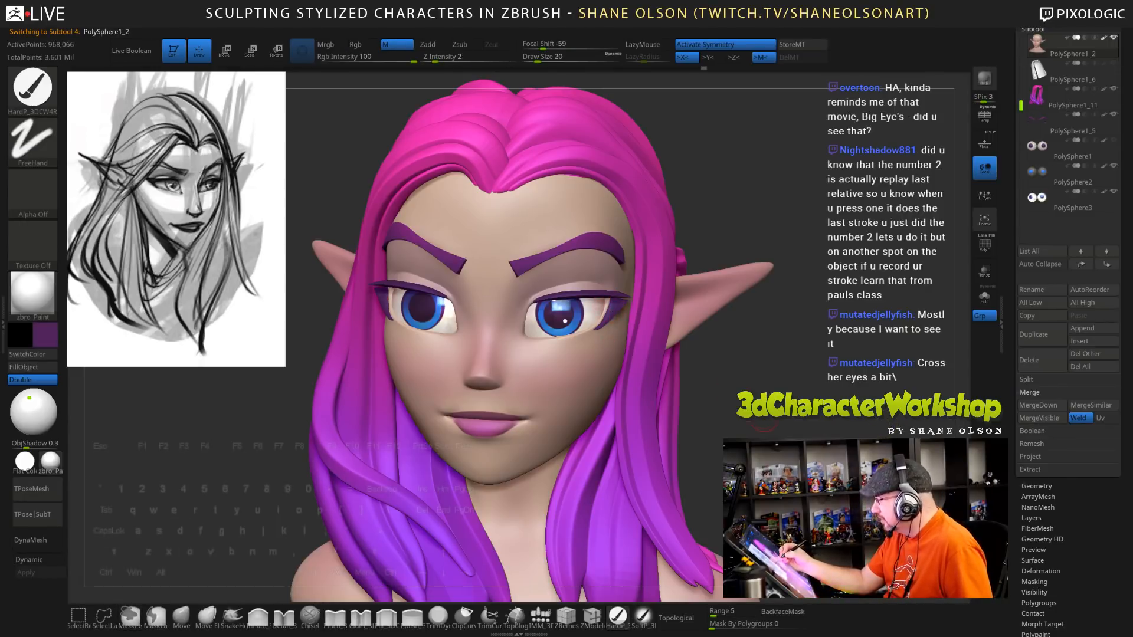
pyautogui.moveTo(565, 321)
pyautogui.mouseDown(button='right')
pyautogui.moveTo(569, 300)
pyautogui.moveTo(573, 310)
pyautogui.moveTo(493, 354)
pyautogui.moveTo(785, 381)
pyautogui.moveTo(735, 430)
pyautogui.moveTo(823, 429)
pyautogui.moveTo(806, 419)
pyautogui.mouseUp(button='right')
pyautogui.press('s')
pyautogui.click(786, 437)
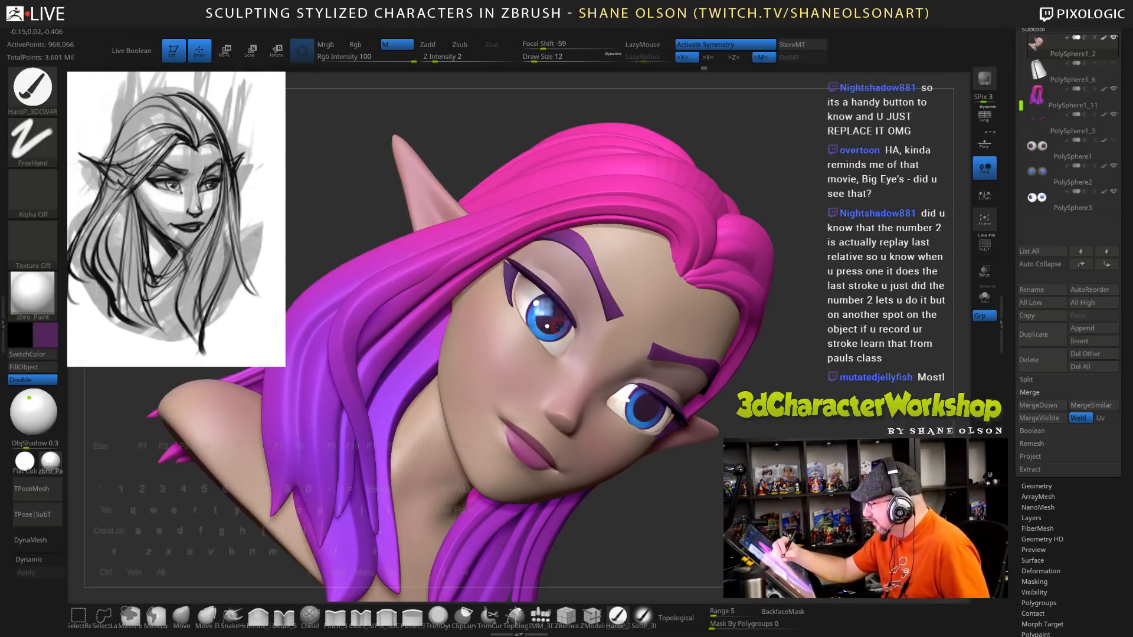
pyautogui.press('[')
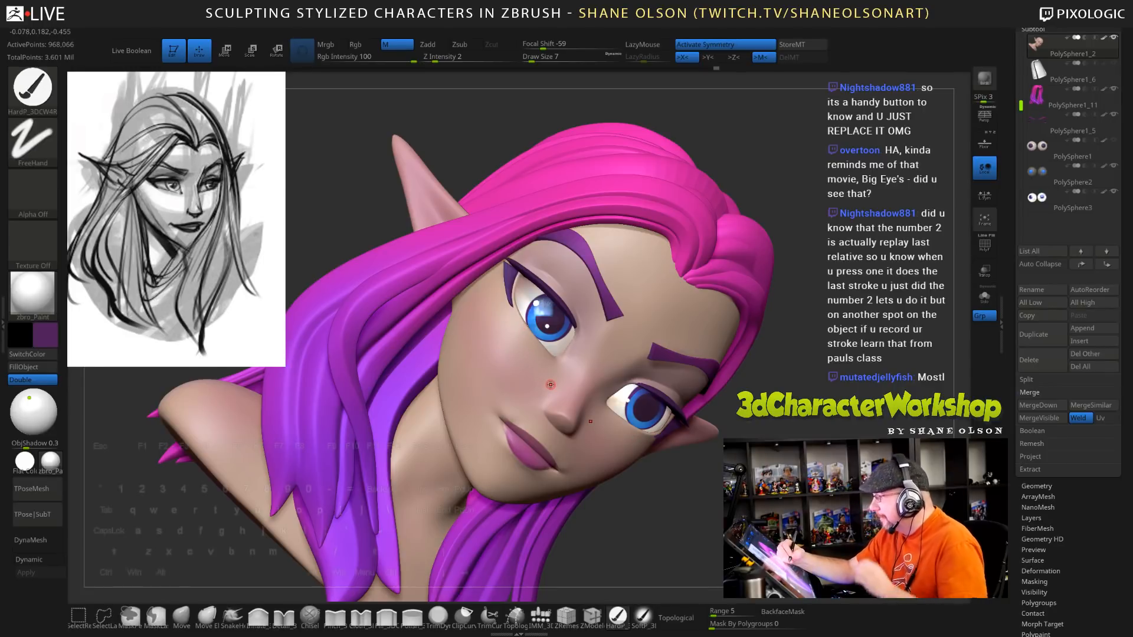
pyautogui.moveTo(767, 375); pyautogui.dragTo(708, 375)
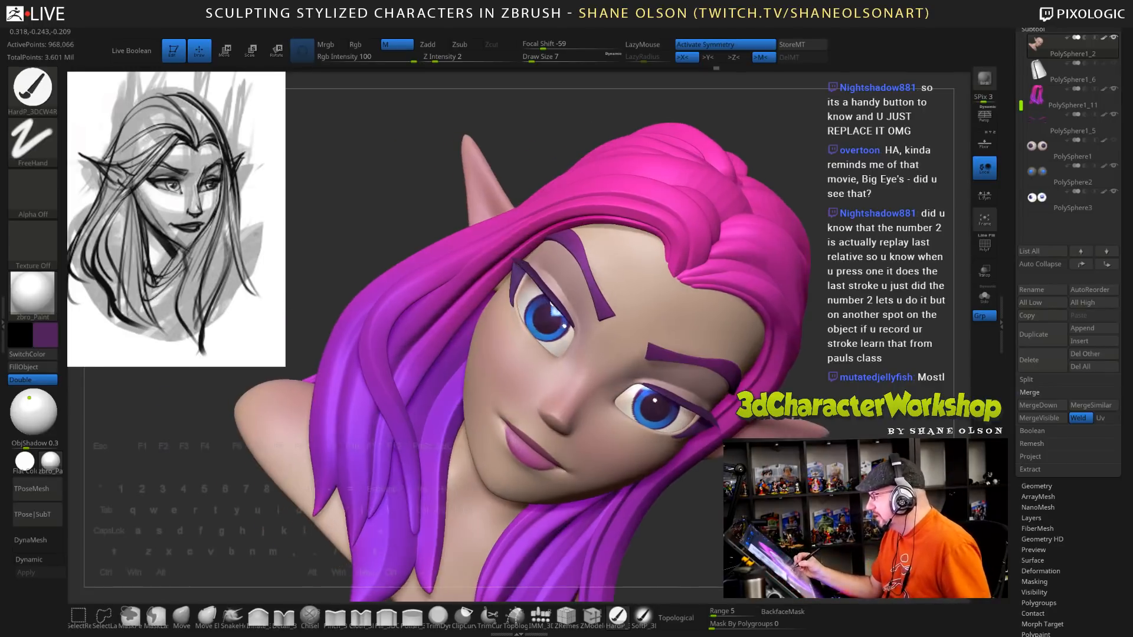
pyautogui.click(355, 44)
# Try squiggly dark purple test strokes on both cheeks and undo them
pyautogui.moveTo(503, 310); pyautogui.dragTo(538, 382)
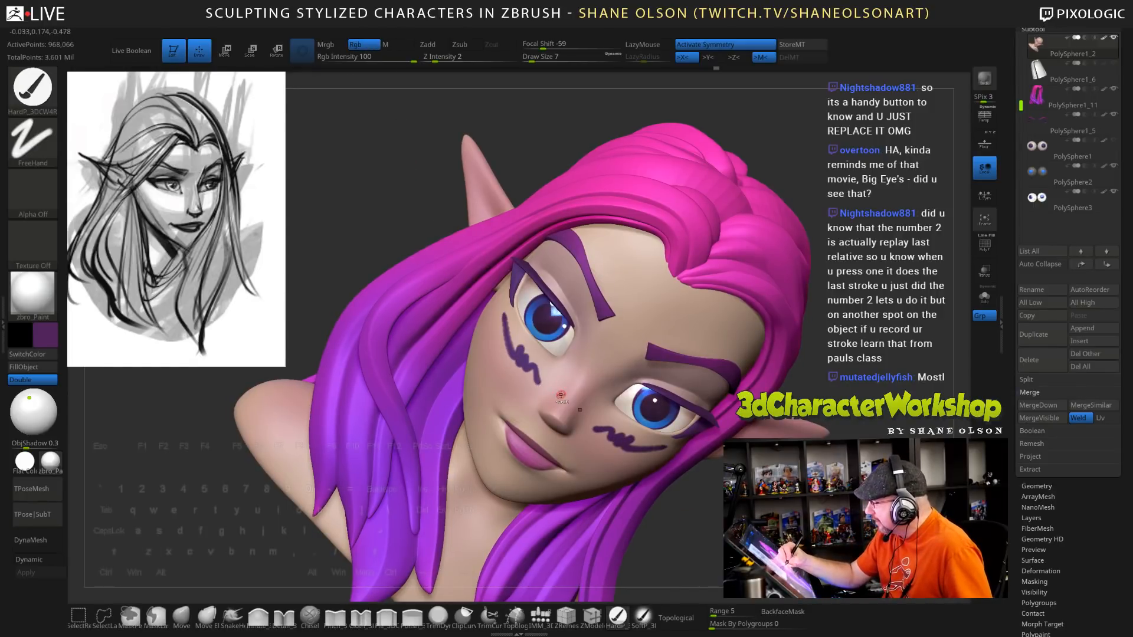
pyautogui.hotkey('ctrl', 'z')
pyautogui.moveTo(636, 453); pyautogui.dragTo(568, 431)
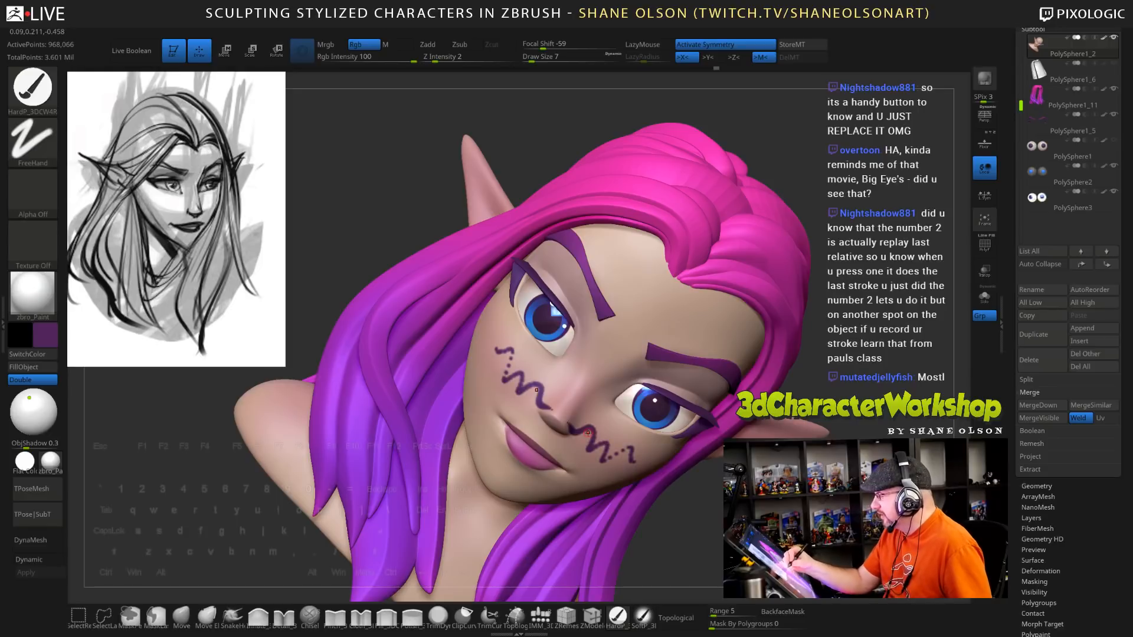
pyautogui.hotkey('ctrl', 'z')
# Paint a thin dark purple line along the lower eyelid edges with symmetry at draw size 3
pyautogui.moveTo(821, 458); pyautogui.dragTo(788, 393)
pyautogui.moveTo(651, 461); pyautogui.dragTo(656, 461)
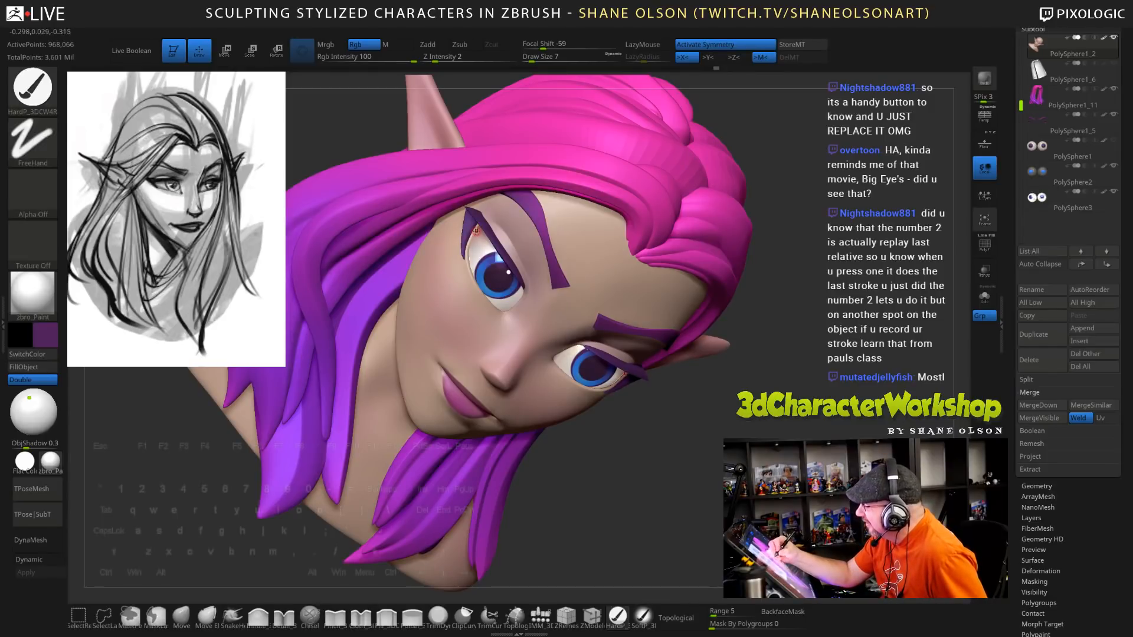
pyautogui.moveTo(651, 472); pyautogui.dragTo(658, 526)
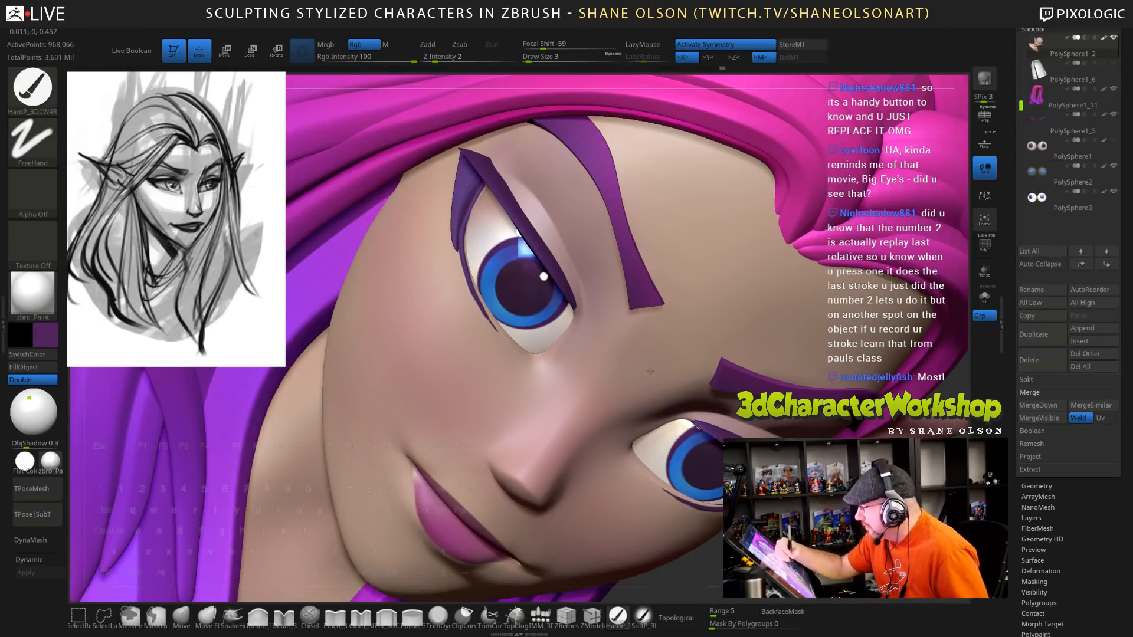
pyautogui.moveTo(581, 388); pyautogui.dragTo(514, 299, button='right')
pyautogui.hotkey('ctrl', 'z')
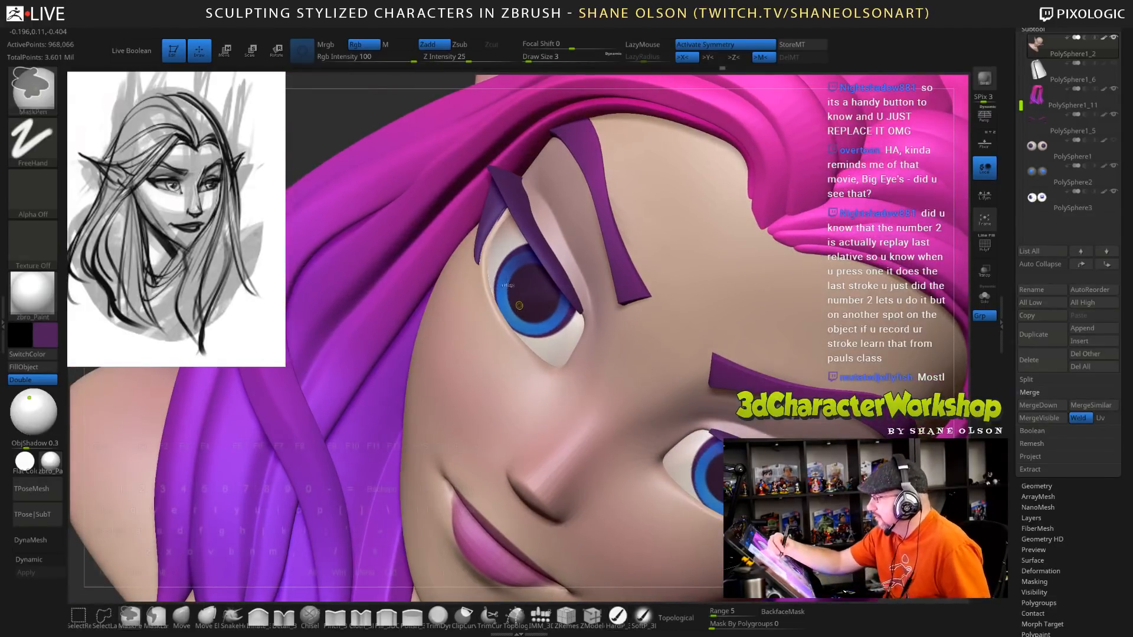
pyautogui.moveTo(494, 257)
pyautogui.mouseDown(button='right')
pyautogui.moveTo(512, 218)
pyautogui.moveTo(491, 221)
pyautogui.mouseUp(button='right')
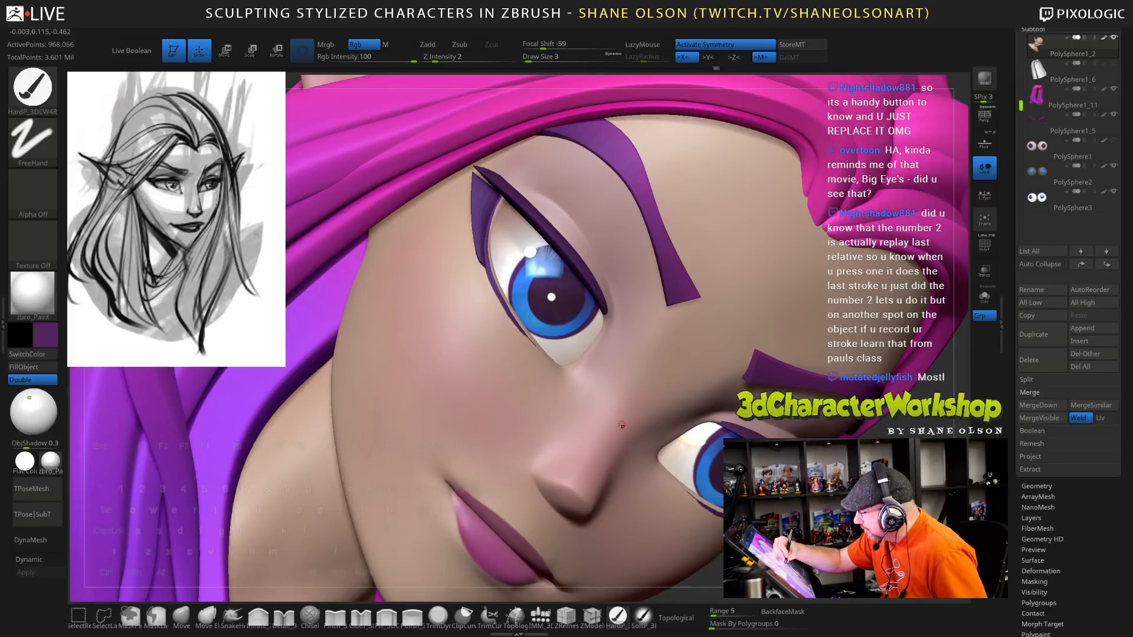
pyautogui.keyDown('ctrl'); pyautogui.moveTo(655, 390); pyautogui.dragTo(637, 245, button='right'); pyautogui.keyUp('ctrl')
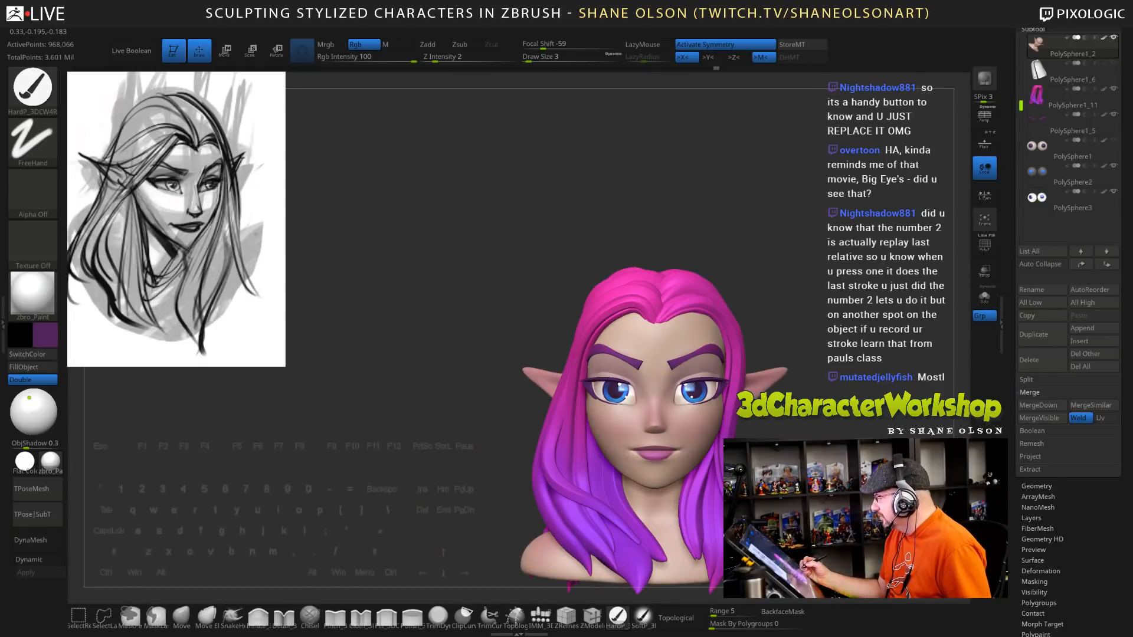
# Continue the dark purple lines around the eye openings toward the inner corners, and check them with the head isolated
pyautogui.moveTo(791, 377); pyautogui.dragTo(732, 255, button='right')
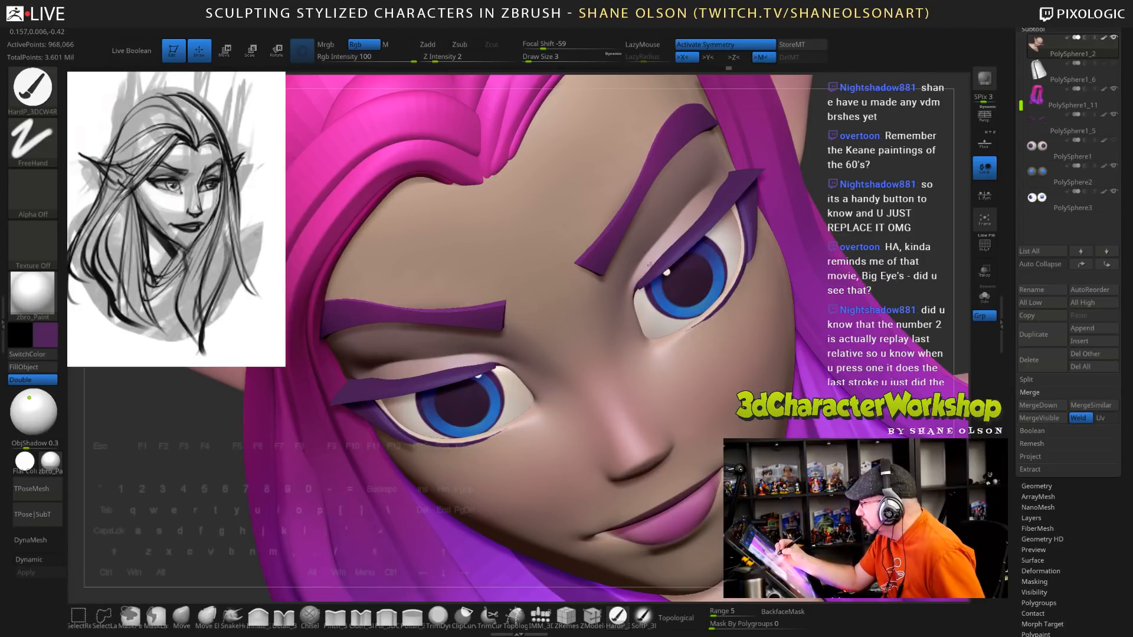
pyautogui.moveTo(650, 264); pyautogui.dragTo(638, 298, button='right')
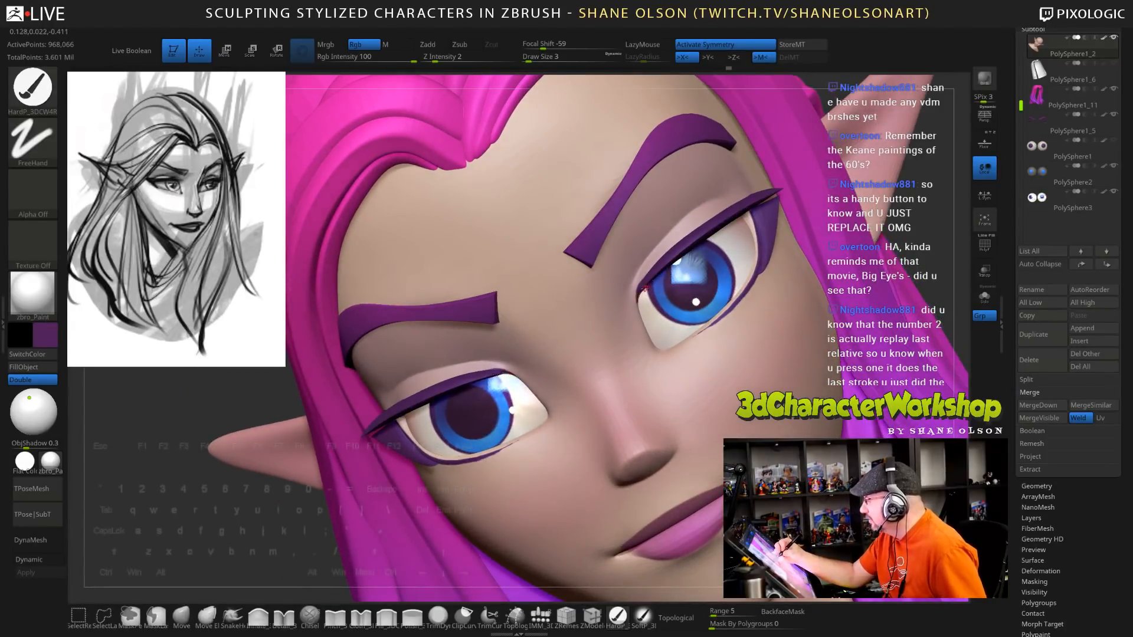
pyautogui.moveTo(765, 289); pyautogui.dragTo(727, 426, button='right')
pyautogui.moveTo(677, 458); pyautogui.dragTo(710, 426, button='right')
pyautogui.keyDown('alt'); pyautogui.moveTo(819, 318); pyautogui.dragTo(627, 466, button='right'); pyautogui.keyUp('alt')
pyautogui.moveTo(732, 330); pyautogui.dragTo(718, 394, button='right')
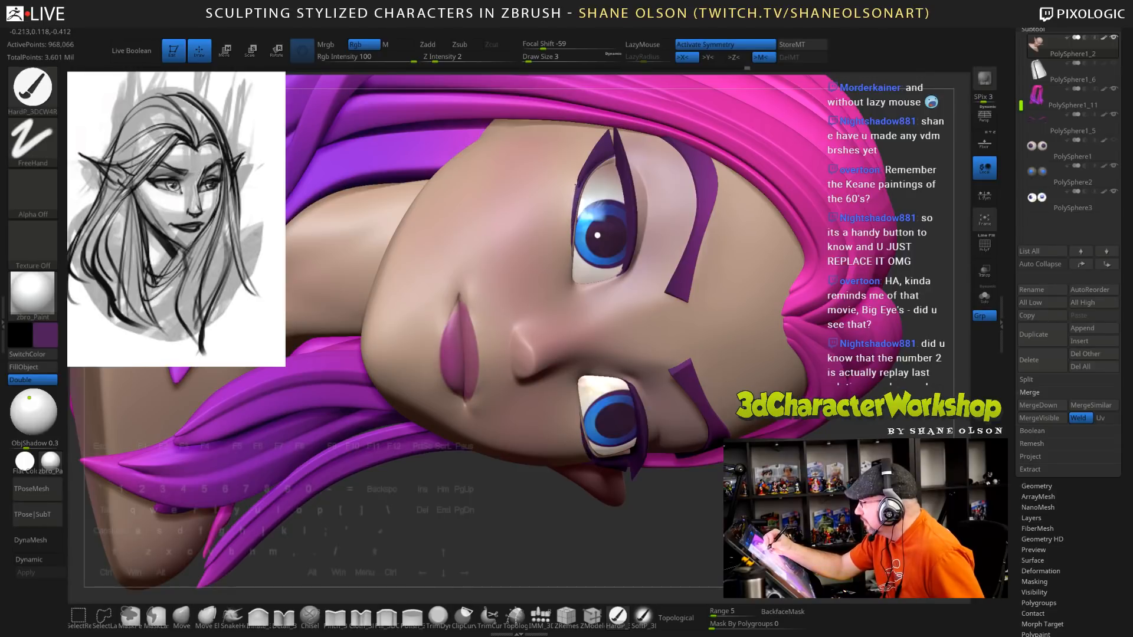
pyautogui.click(984, 296)
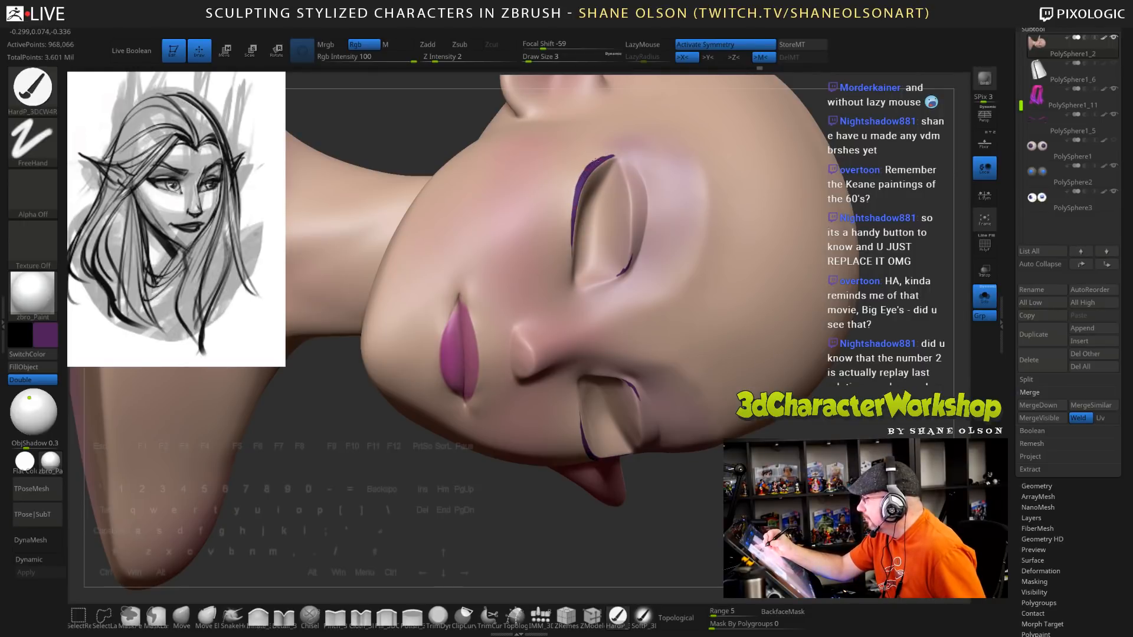
pyautogui.click(985, 297)
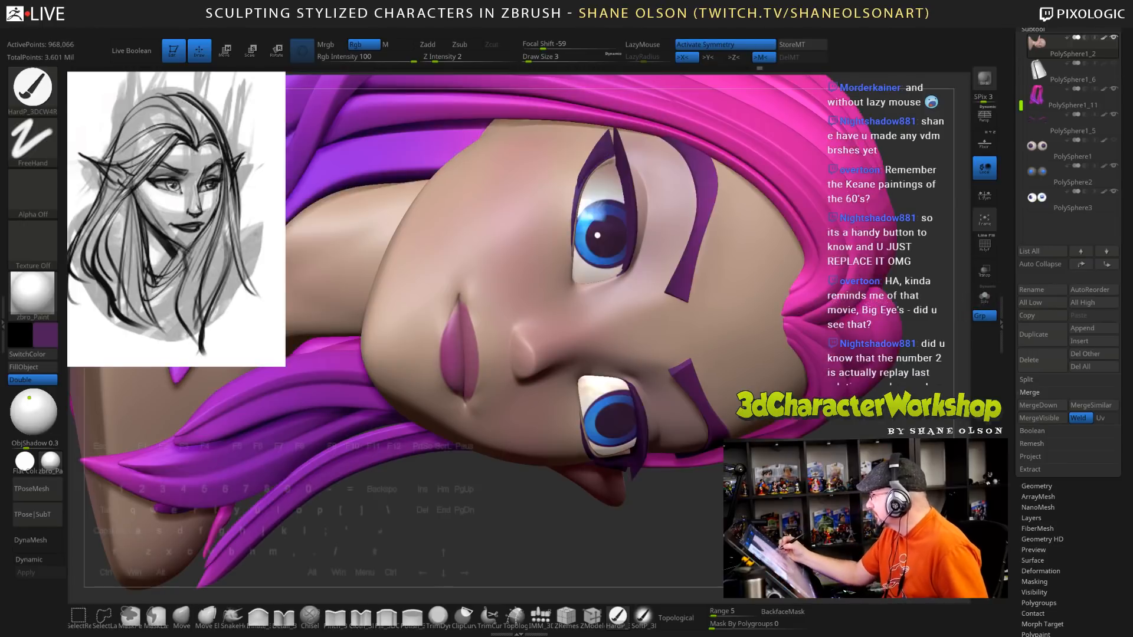
pyautogui.keyDown('alt'); pyautogui.moveTo(667, 531); pyautogui.dragTo(655, 378); pyautogui.keyUp('alt')
pyautogui.moveTo(702, 507); pyautogui.dragTo(742, 385)
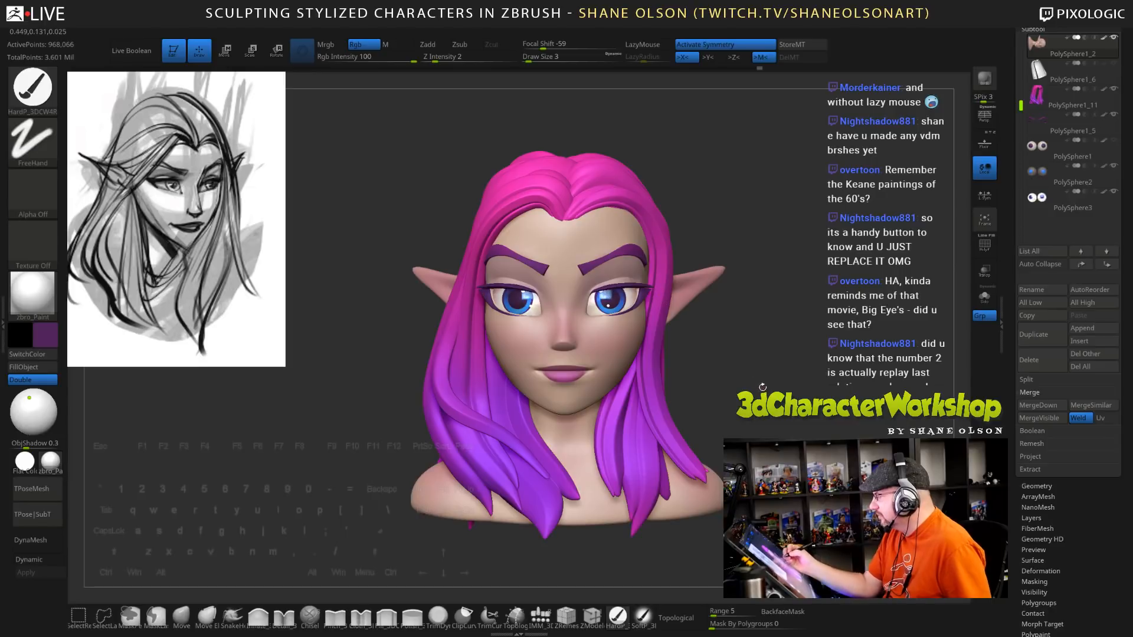
# Softly shade the skin around the eyes with purple using the soft paint brush at draw size 31 and Rgb intensity 2
pyautogui.press('shift')
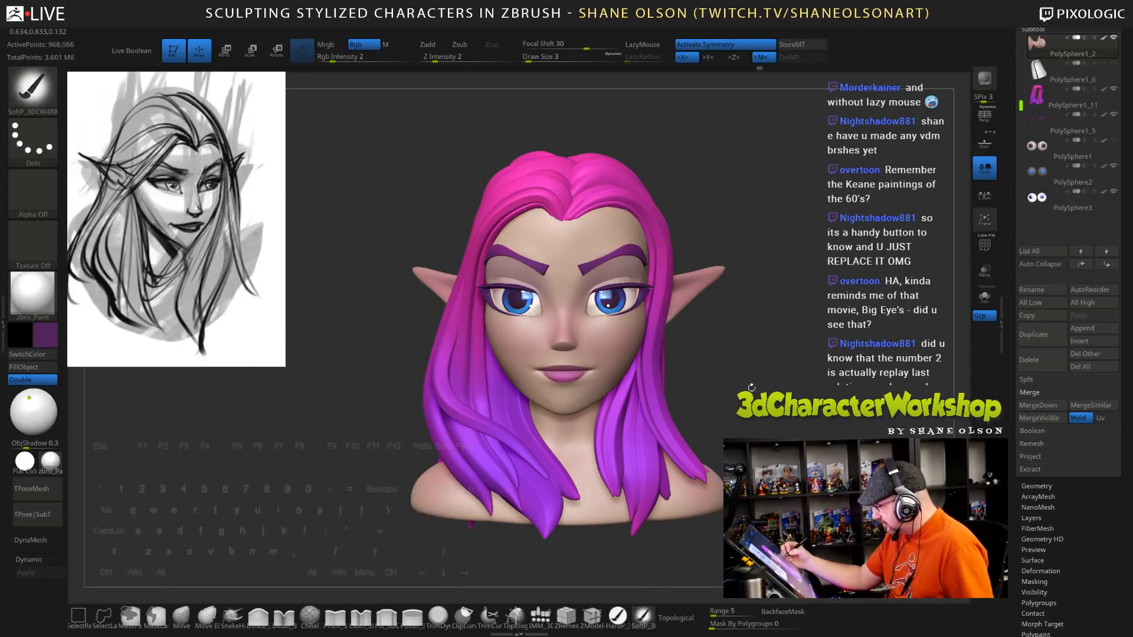
pyautogui.moveTo(748, 343); pyautogui.dragTo(668, 402)
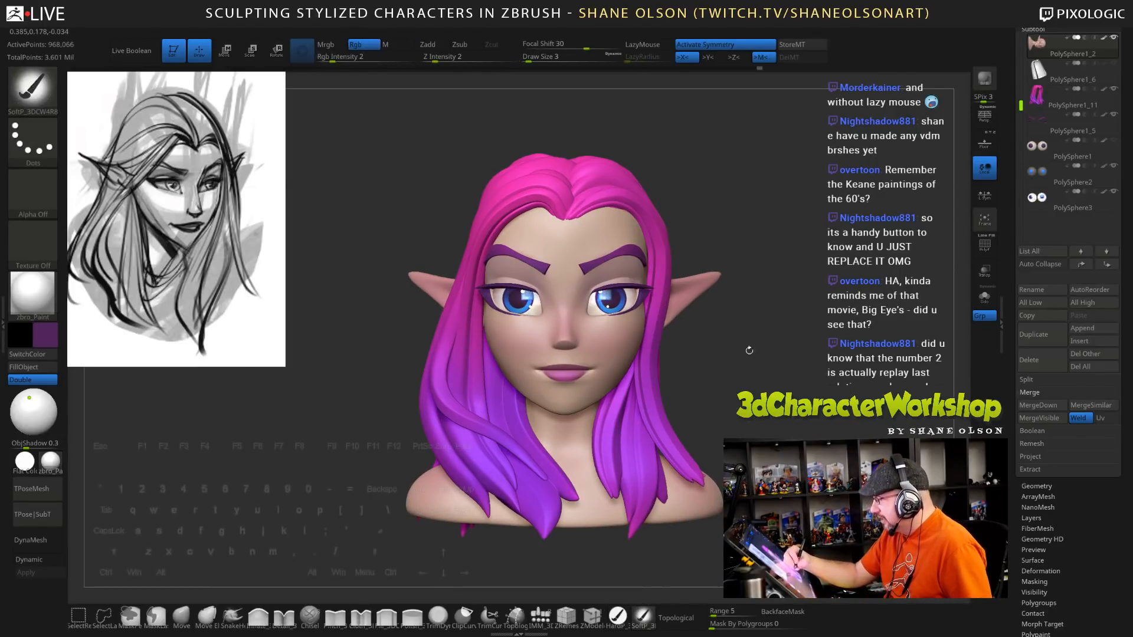
pyautogui.press('s')
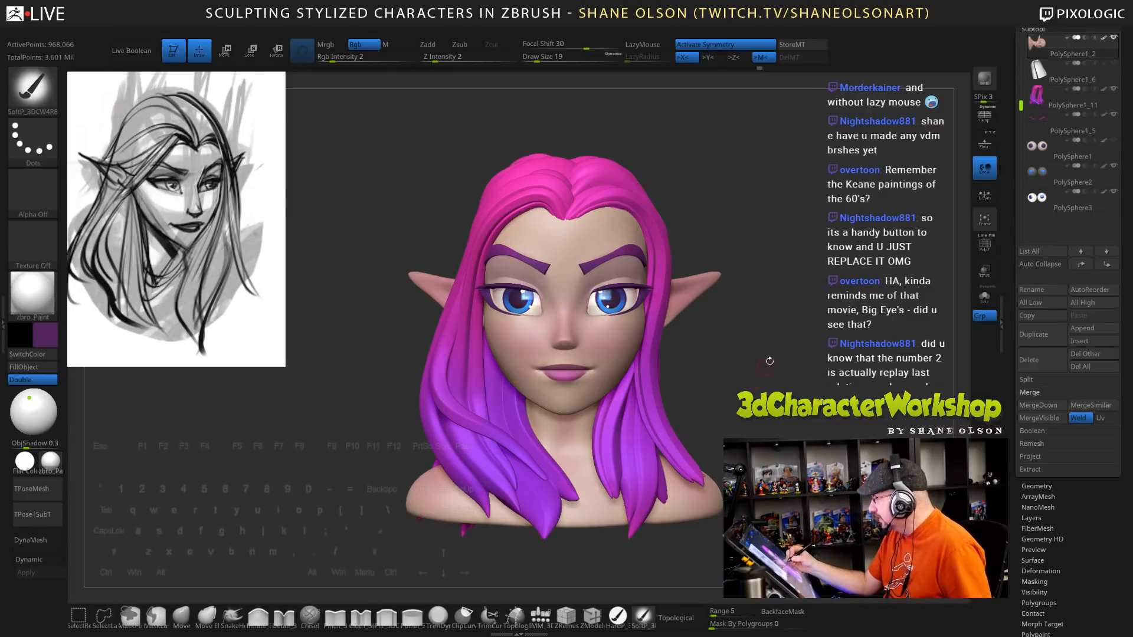
pyautogui.press('s')
pyautogui.click(767, 325)
pyautogui.moveTo(817, 391); pyautogui.dragTo(750, 348)
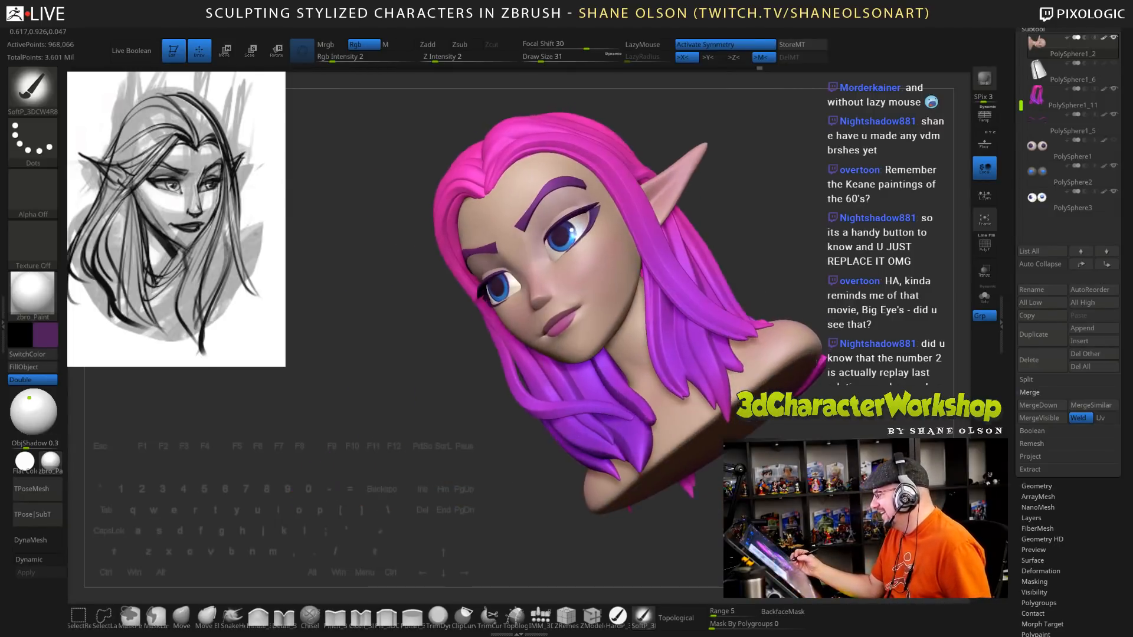
pyautogui.keyDown('alt'); pyautogui.moveTo(772, 230); pyautogui.dragTo(770, 339); pyautogui.keyUp('alt')
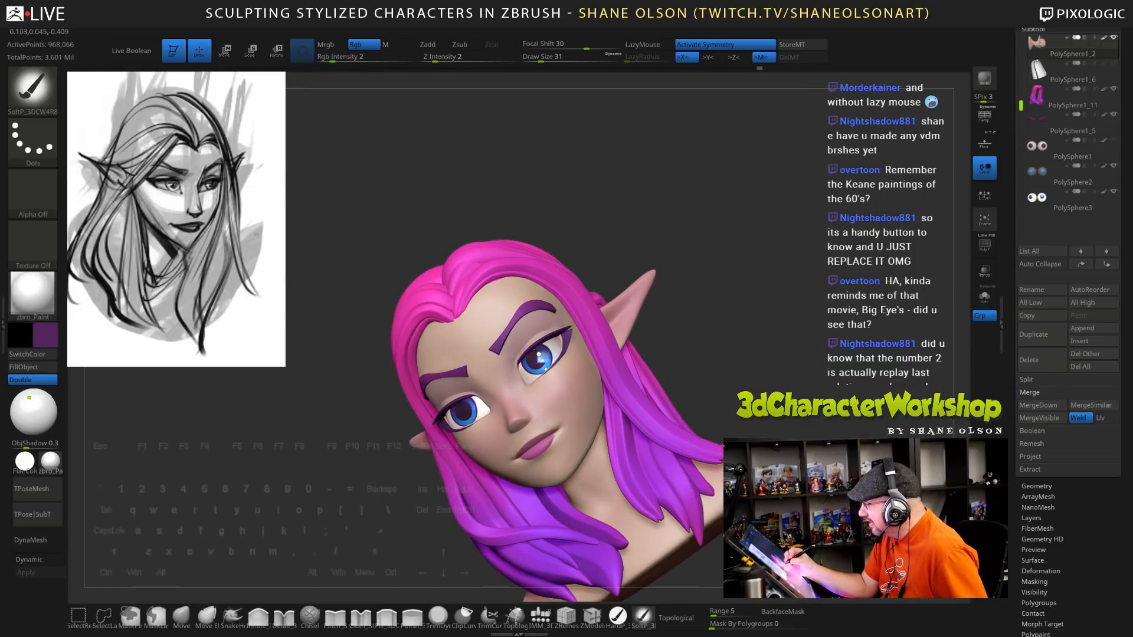
pyautogui.hotkey('ctrl', 'z')
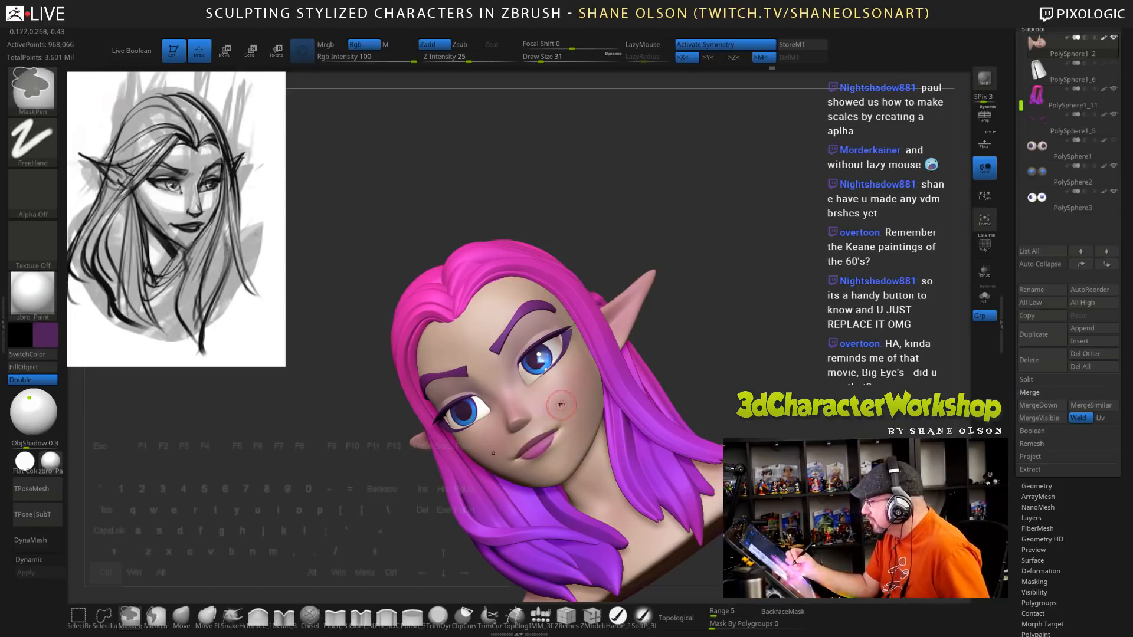
pyautogui.moveTo(732, 330); pyautogui.dragTo(752, 349)
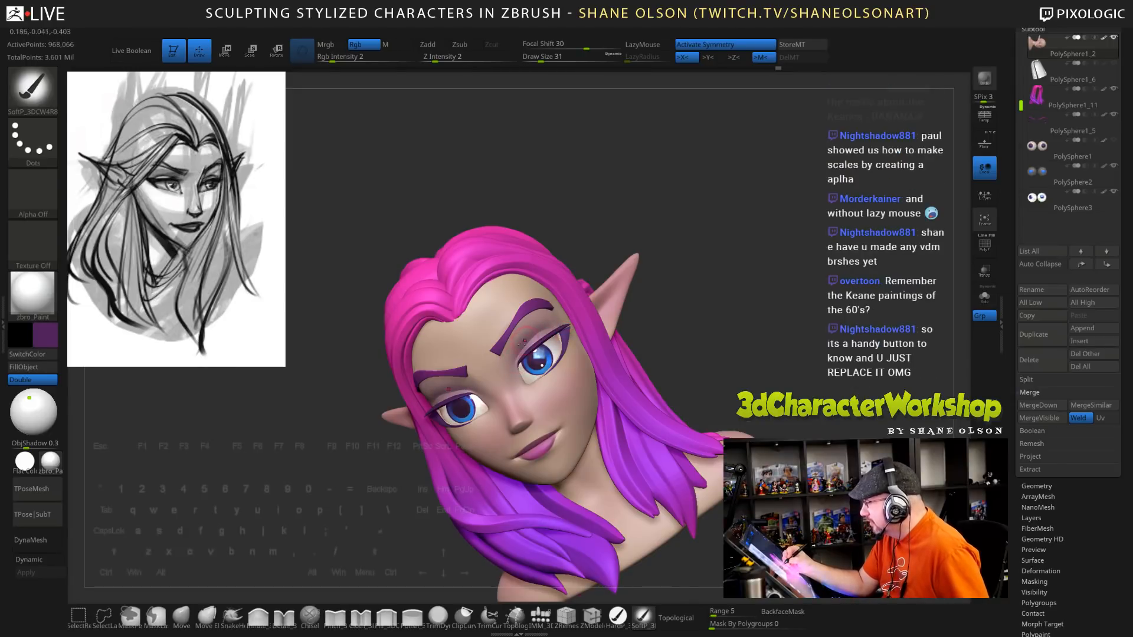
pyautogui.moveTo(720, 369); pyautogui.dragTo(732, 370)
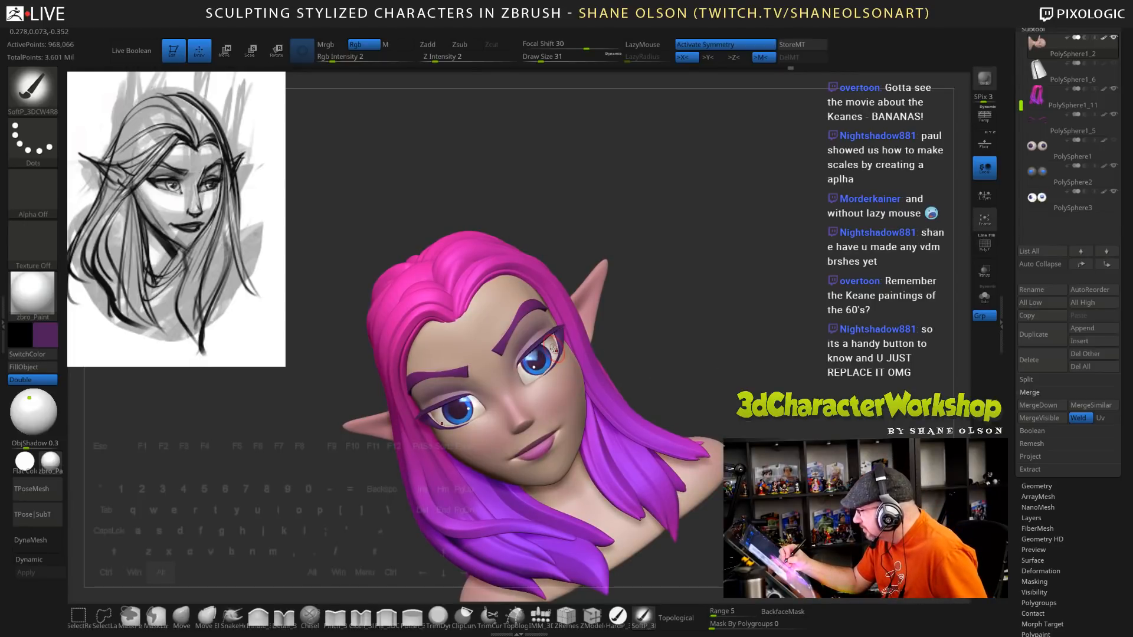
# Select the eyeball subtool PolySphere3 and toggle the visibility of PolySphere2, checking the eyes from several angles
pyautogui.keyDown('alt'); pyautogui.click(552, 348); pyautogui.keyUp('alt')
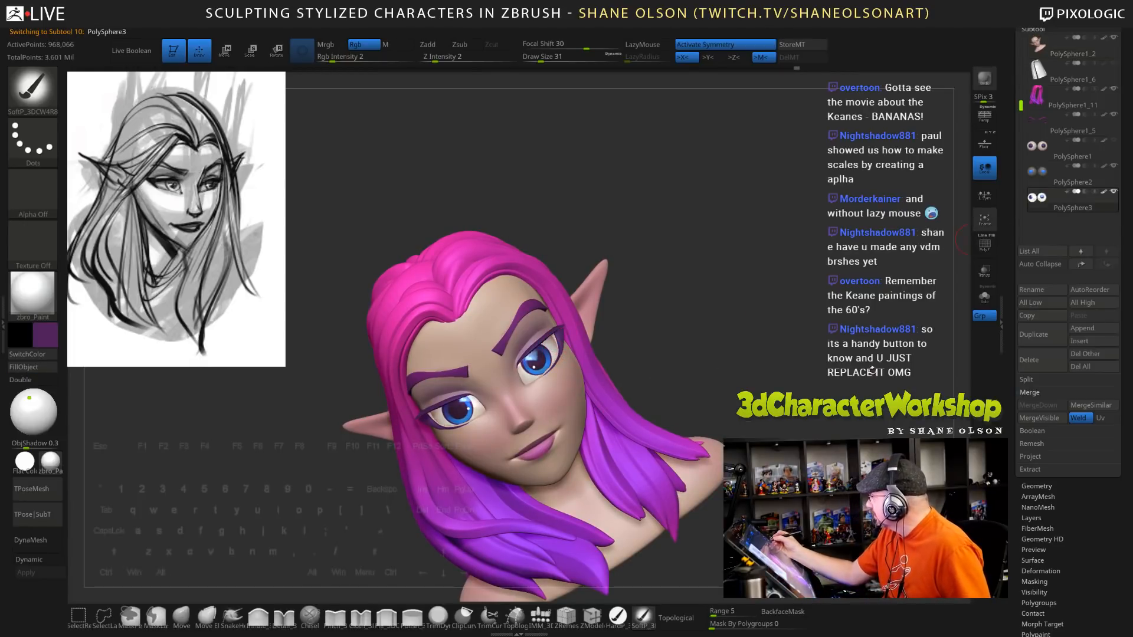
pyautogui.click(1114, 166)
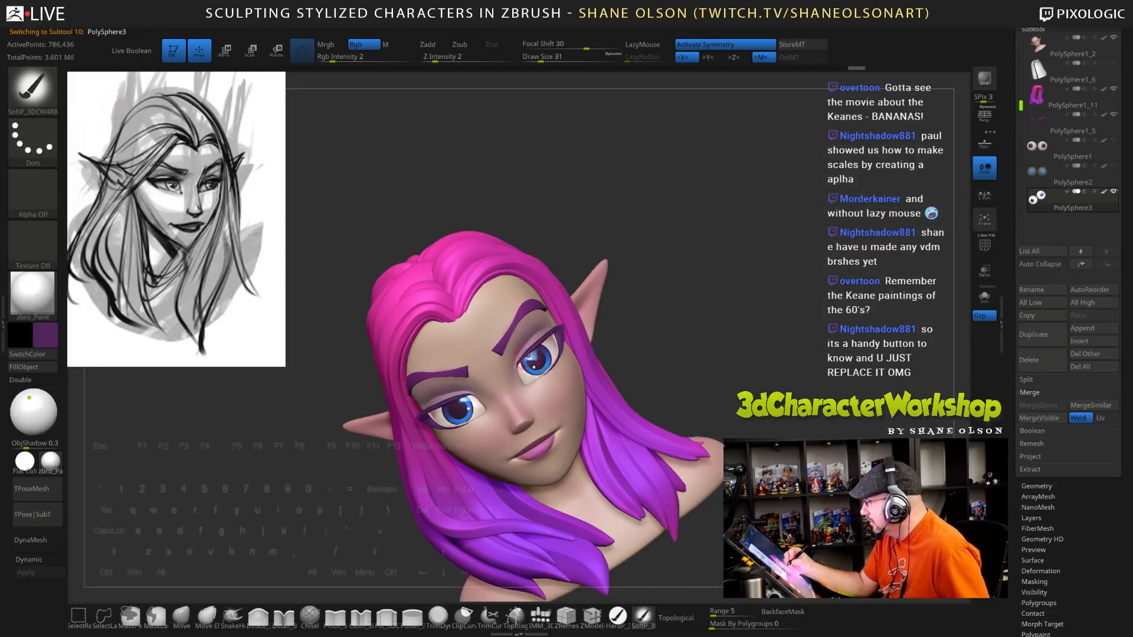
pyautogui.moveTo(641, 339); pyautogui.dragTo(596, 338)
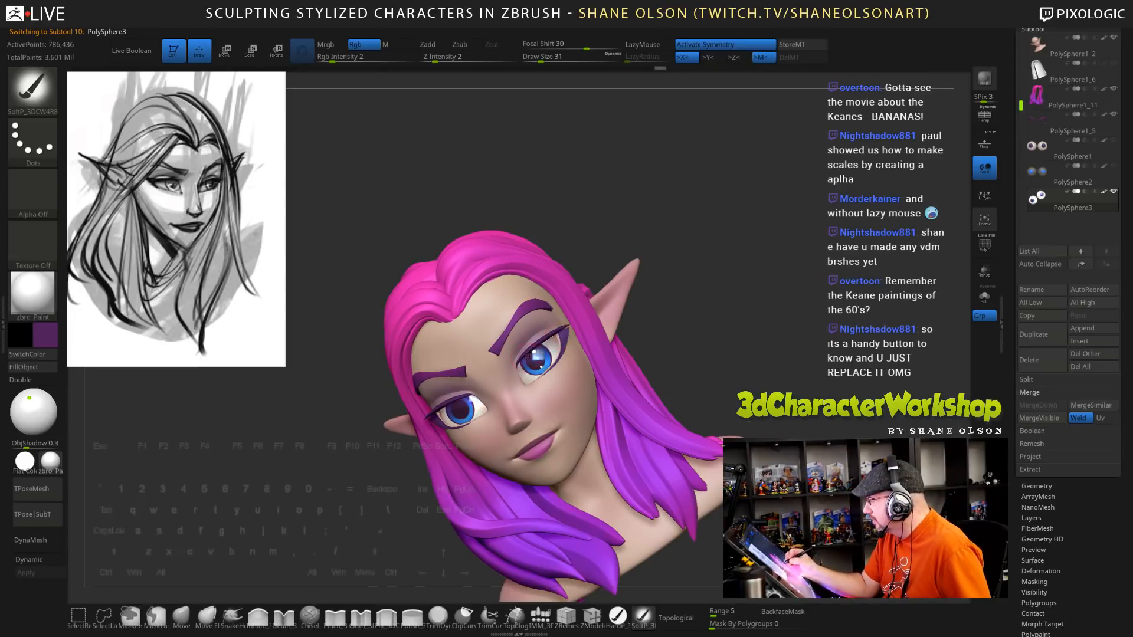
pyautogui.moveTo(715, 323); pyautogui.dragTo(519, 390)
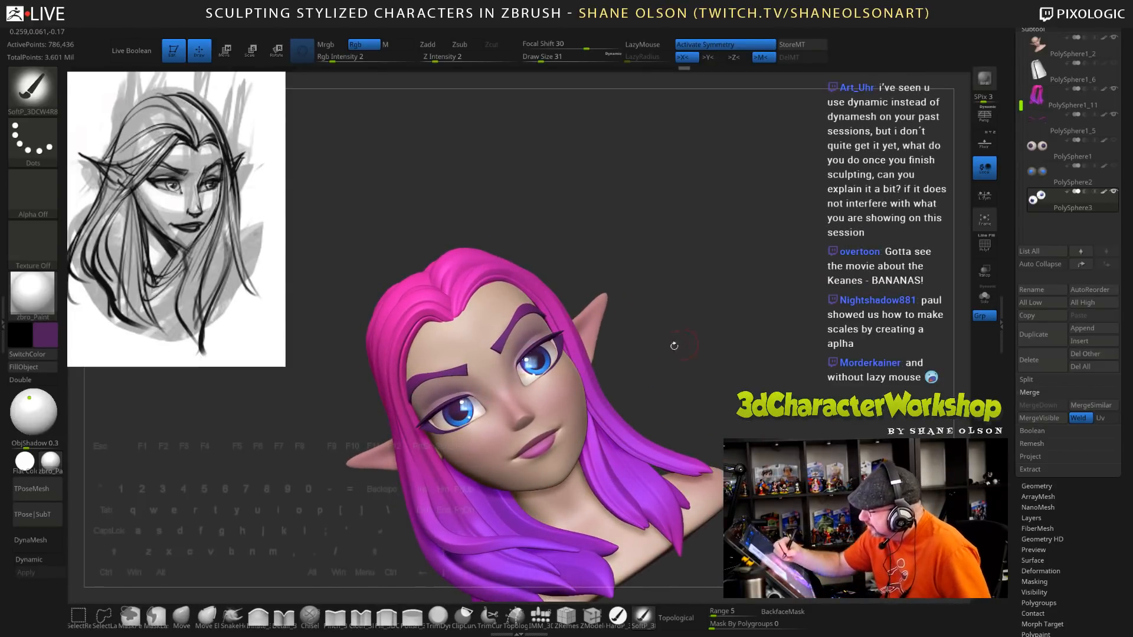
pyautogui.keyDown('shift'); pyautogui.moveTo(736, 379); pyautogui.dragTo(714, 349); pyautogui.keyUp('shift')
pyautogui.keyDown('alt'); pyautogui.moveTo(791, 501); pyautogui.dragTo(780, 420); pyautogui.keyUp('alt')
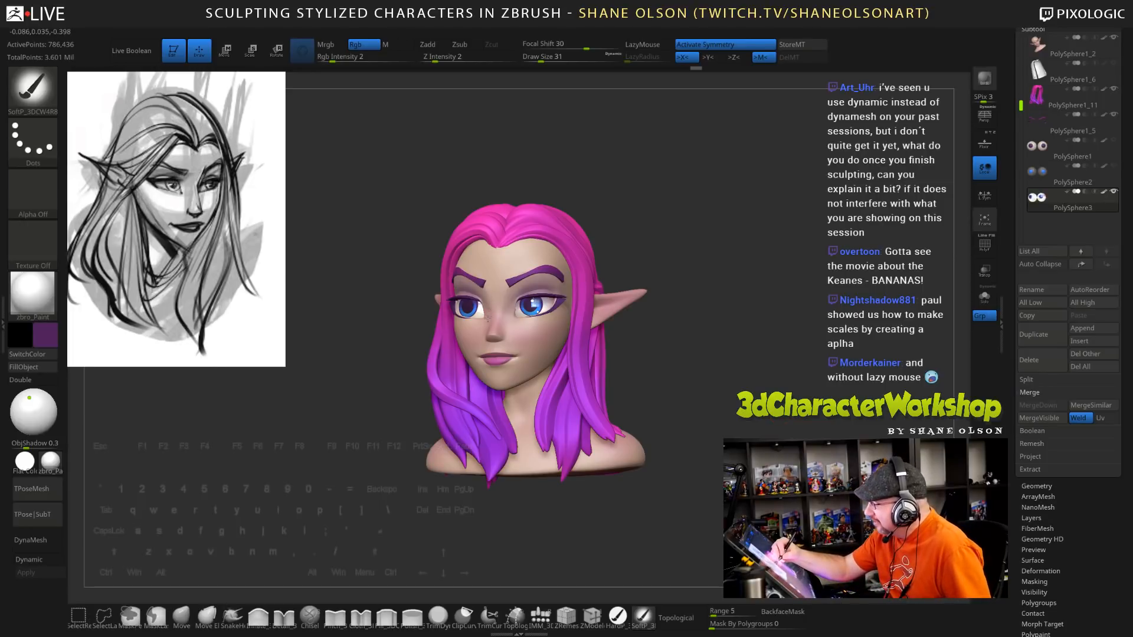
# Examine the eyeballs in isolation and within the full head, and save the project
pyautogui.click(985, 296)
pyautogui.moveTo(685, 330)
pyautogui.keyDown('alt'); pyautogui.mouseDown()
pyautogui.moveTo(688, 407)
pyautogui.moveTo(768, 422)
pyautogui.moveTo(689, 423)
pyautogui.mouseUp(); pyautogui.keyUp('alt')
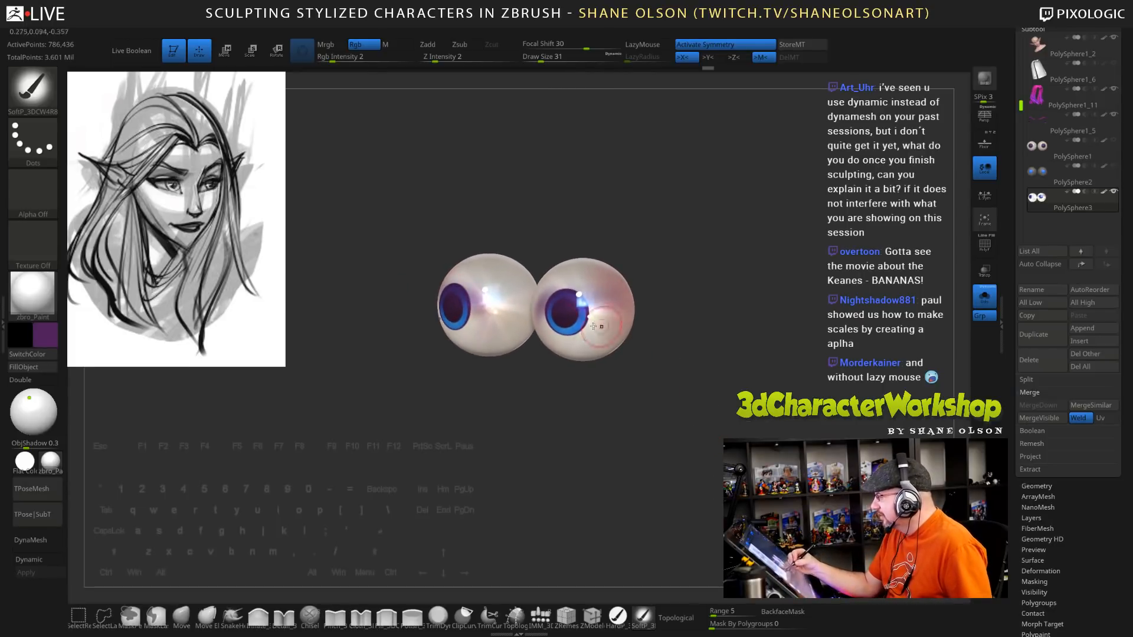
pyautogui.moveTo(653, 321); pyautogui.dragTo(678, 351)
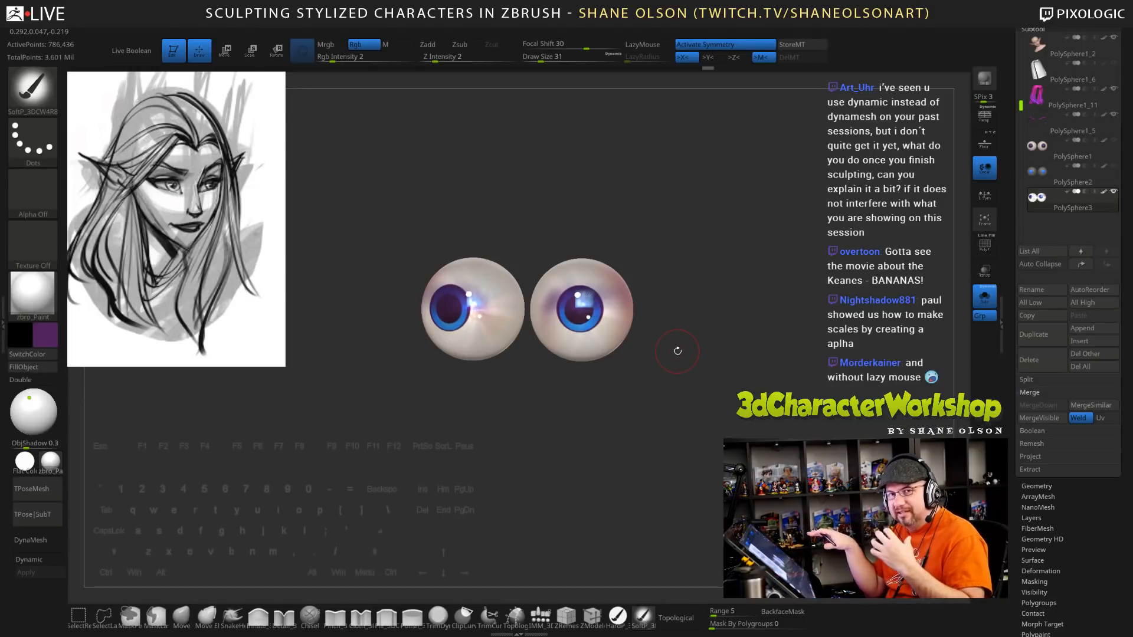
pyautogui.click(985, 296)
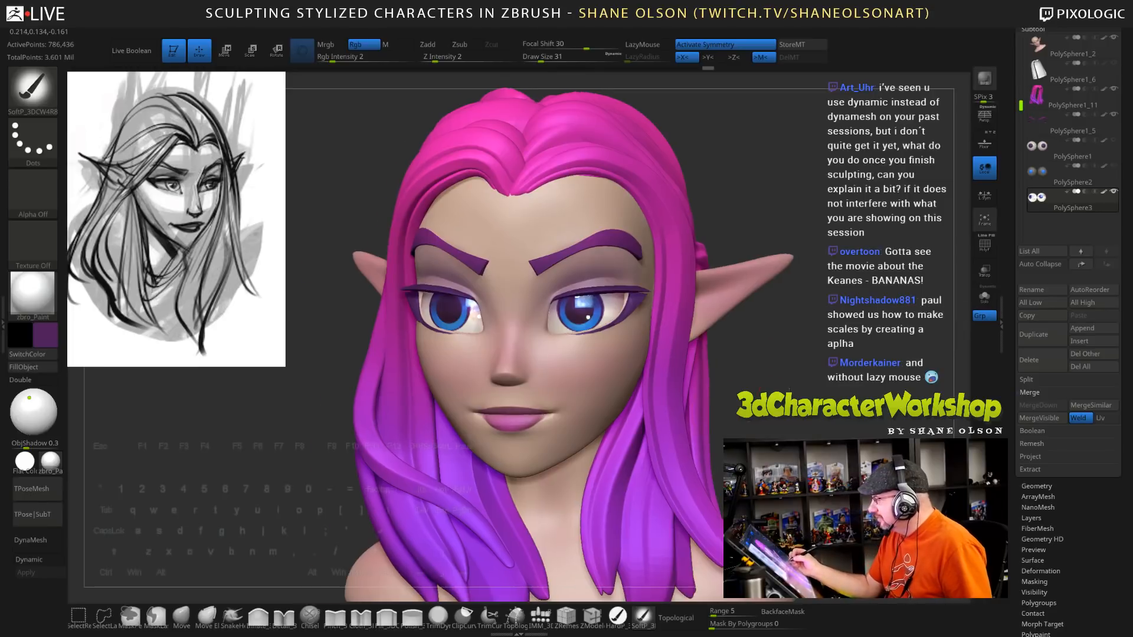
pyautogui.moveTo(790, 387)
pyautogui.keyDown('shift'); pyautogui.mouseDown()
pyautogui.moveTo(788, 437)
pyautogui.moveTo(679, 399)
pyautogui.moveTo(770, 423)
pyautogui.moveTo(723, 413)
pyautogui.moveTo(783, 367)
pyautogui.moveTo(766, 374)
pyautogui.mouseUp(); pyautogui.keyUp('shift')
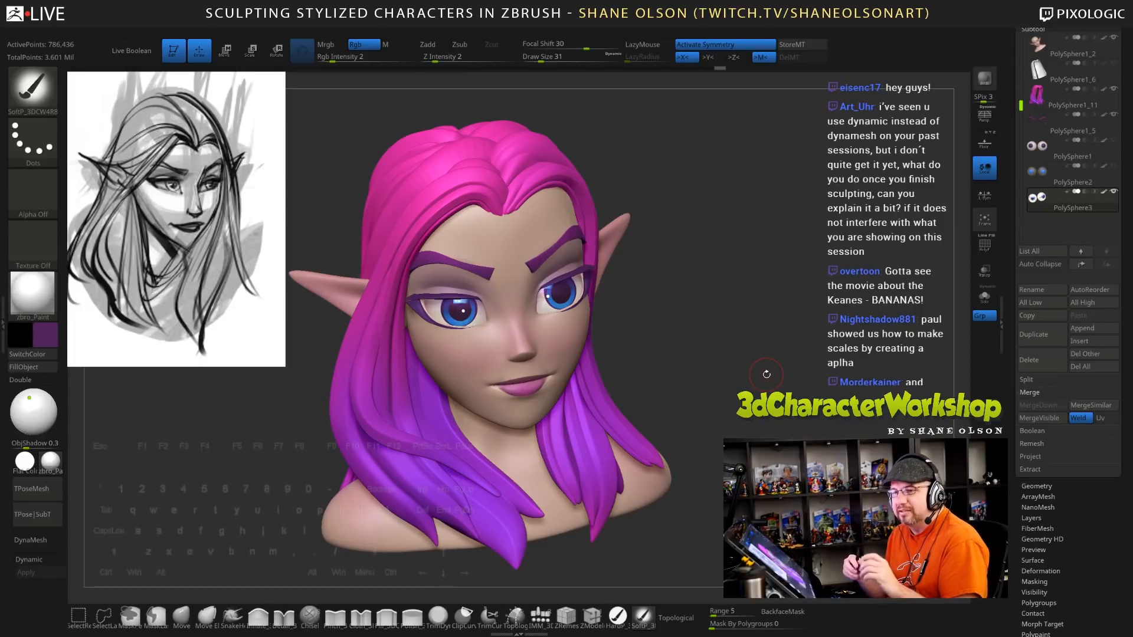
pyautogui.hotkey('ctrl', 's')
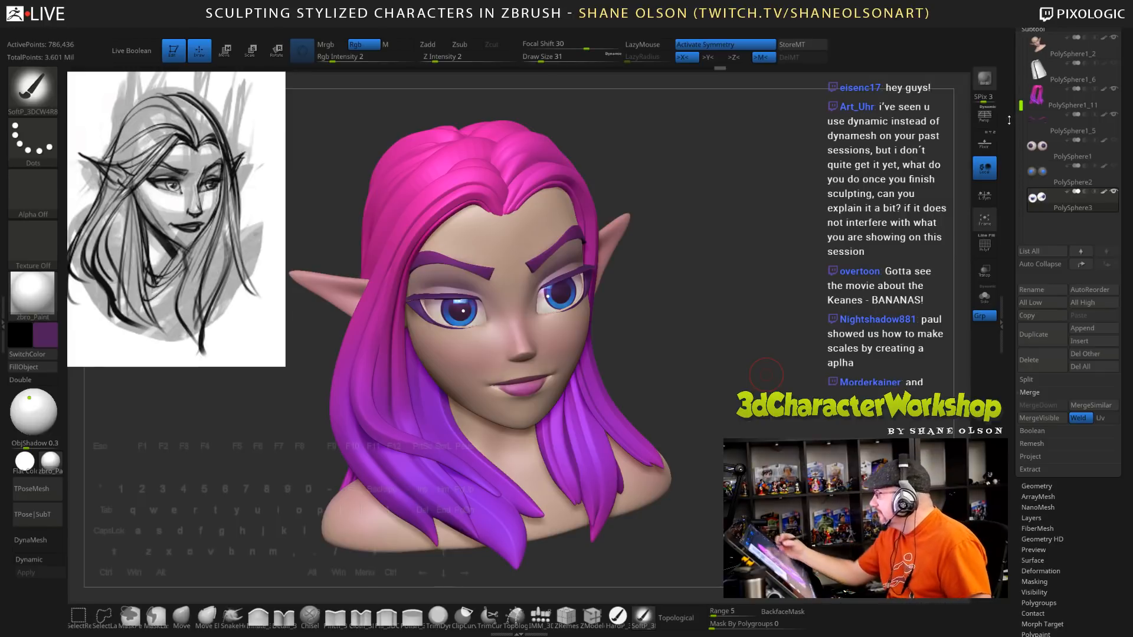
# Switch to the PolySphere tool, face it from the front, and set the active color to light gray
pyautogui.moveTo(1009, 121); pyautogui.dragTo(1010, 250)
pyautogui.click(1082, 85)
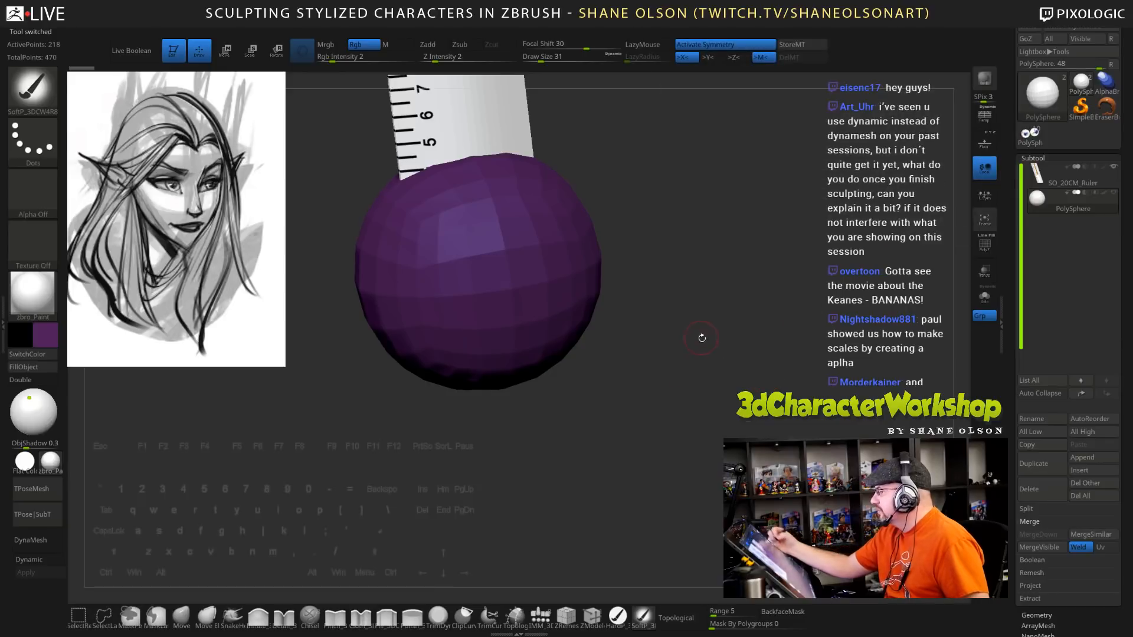
pyautogui.keyDown('shift'); pyautogui.moveTo(701, 336); pyautogui.dragTo(768, 434); pyautogui.keyUp('shift')
pyautogui.click(45, 335)
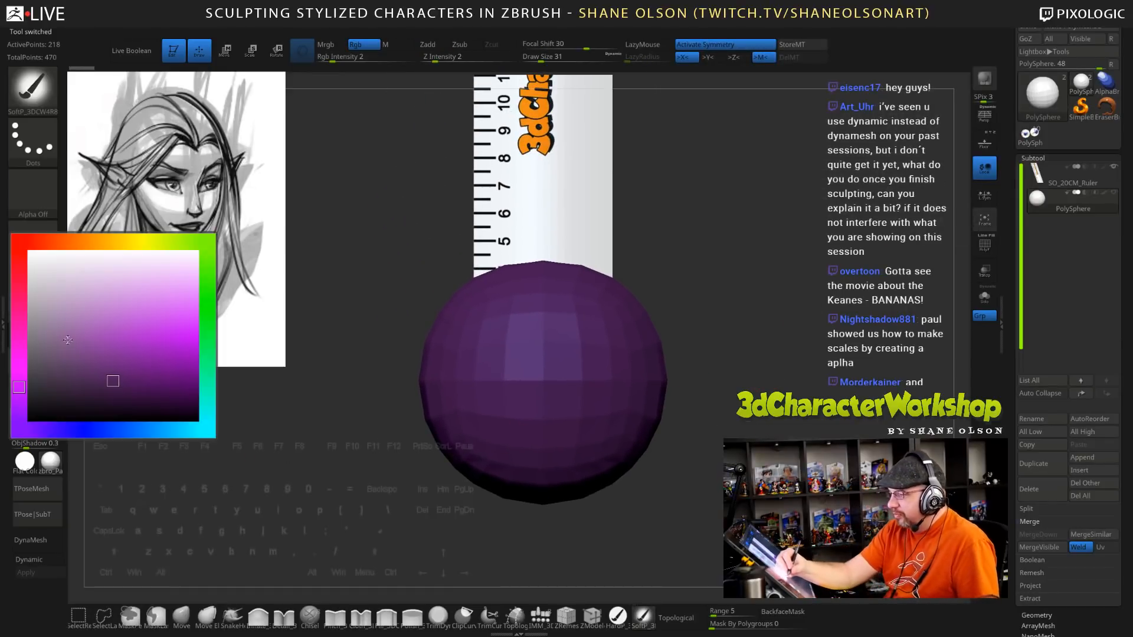
pyautogui.moveTo(71, 324); pyautogui.dragTo(26, 284)
pyautogui.moveTo(230, 413); pyautogui.dragTo(321, 494)
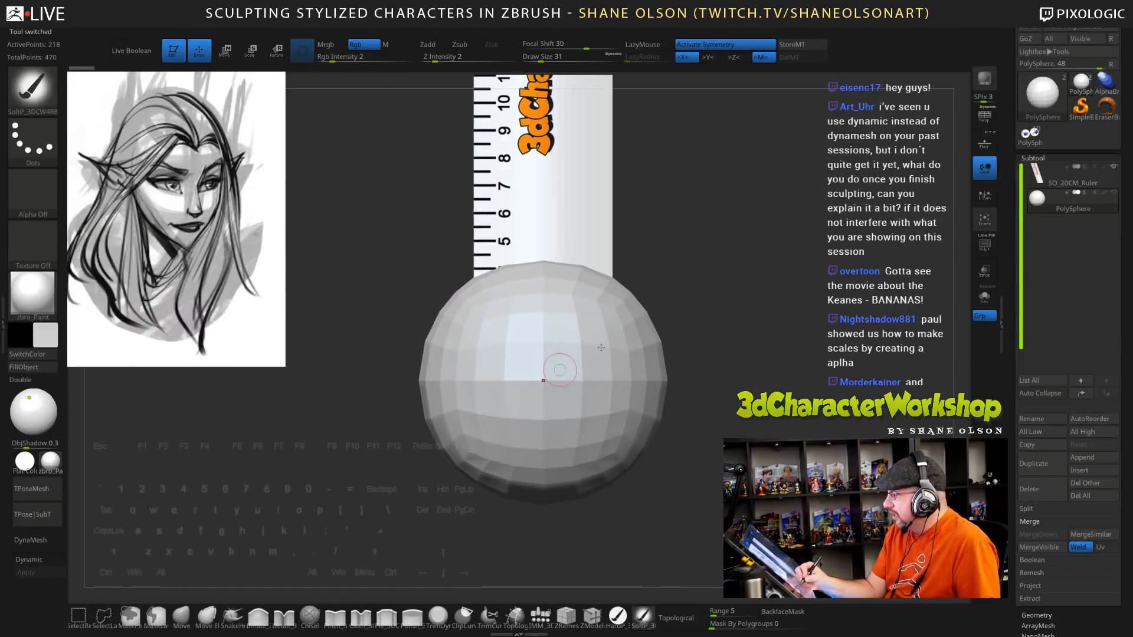
# Replace the sphere with a cube primitive, show its polyframe, and reduce it to a single division along each axis
pyautogui.press('w')
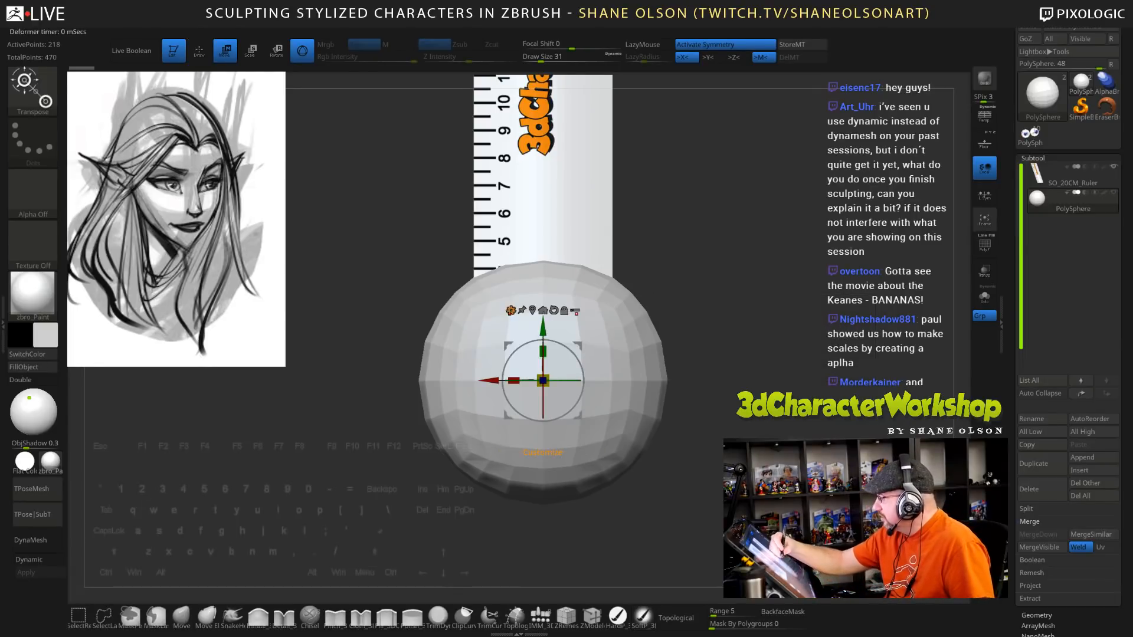
pyautogui.click(511, 311)
pyautogui.click(597, 324)
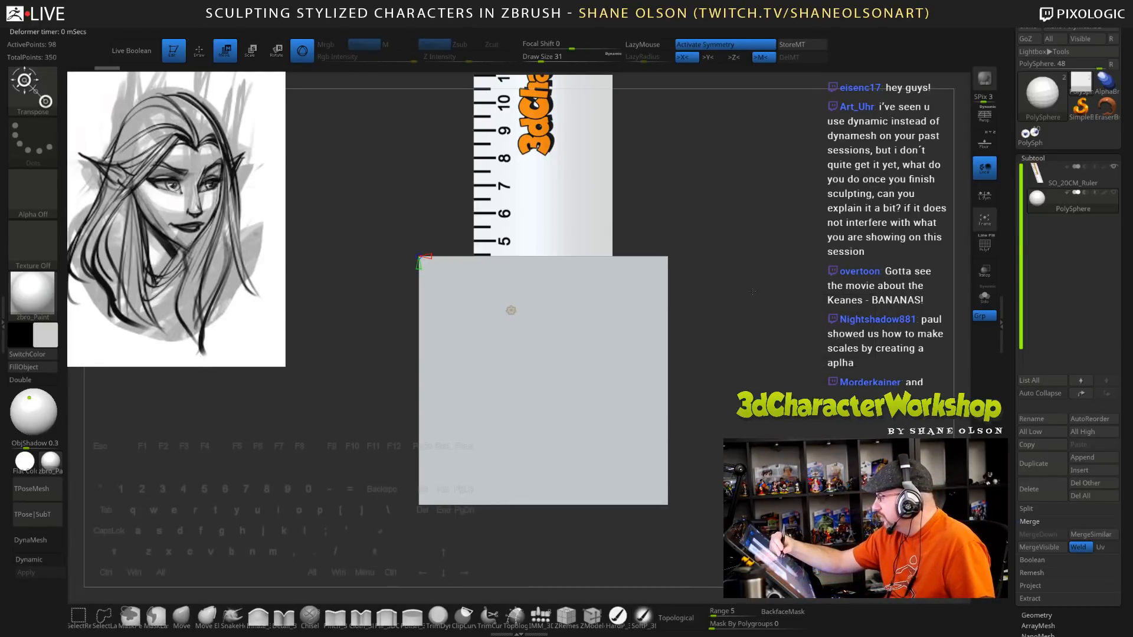
pyautogui.hotkey('shift', 'f')
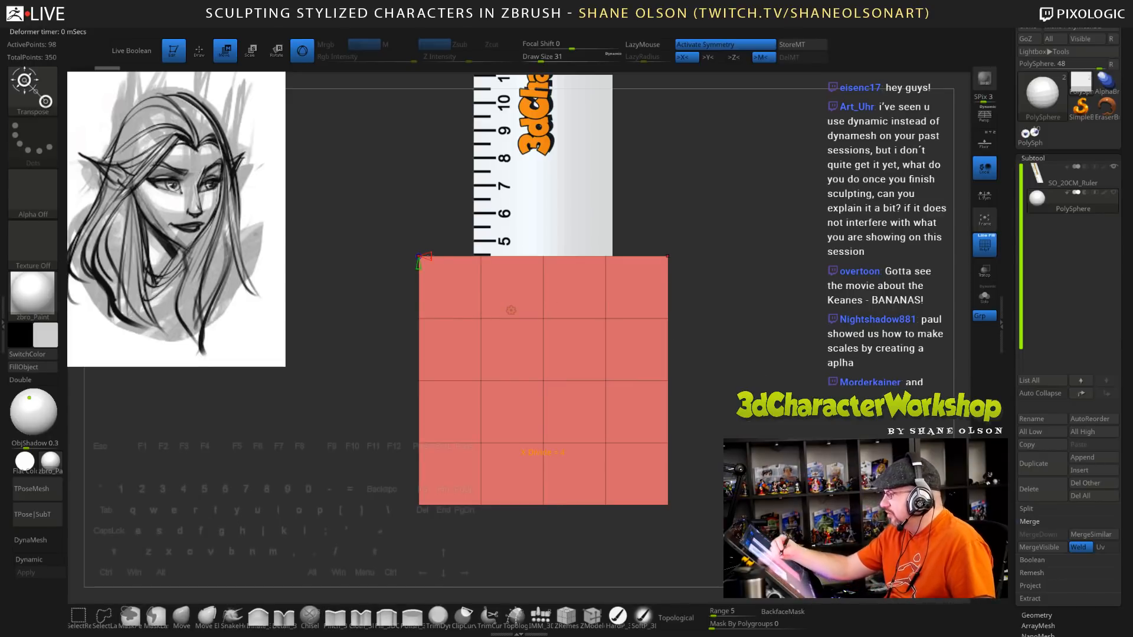
pyautogui.keyDown('ctrl'); pyautogui.moveTo(582, 289); pyautogui.dragTo(575, 269, button='right'); pyautogui.keyUp('ctrl')
pyautogui.moveTo(456, 282); pyautogui.dragTo(447, 280)
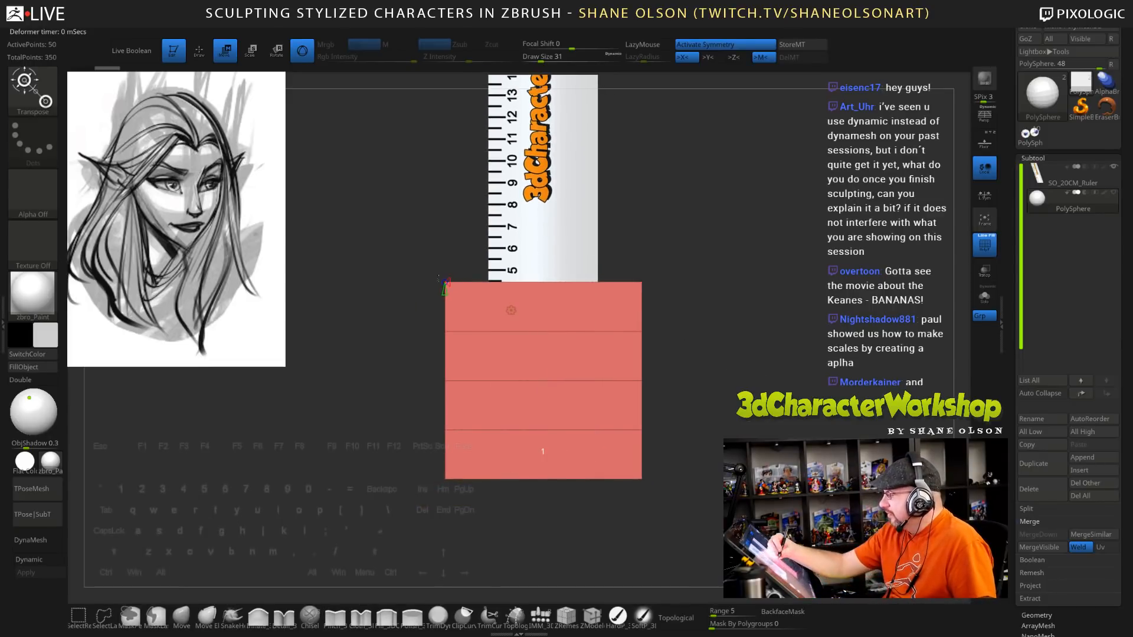
pyautogui.moveTo(503, 256); pyautogui.dragTo(557, 259, button='right')
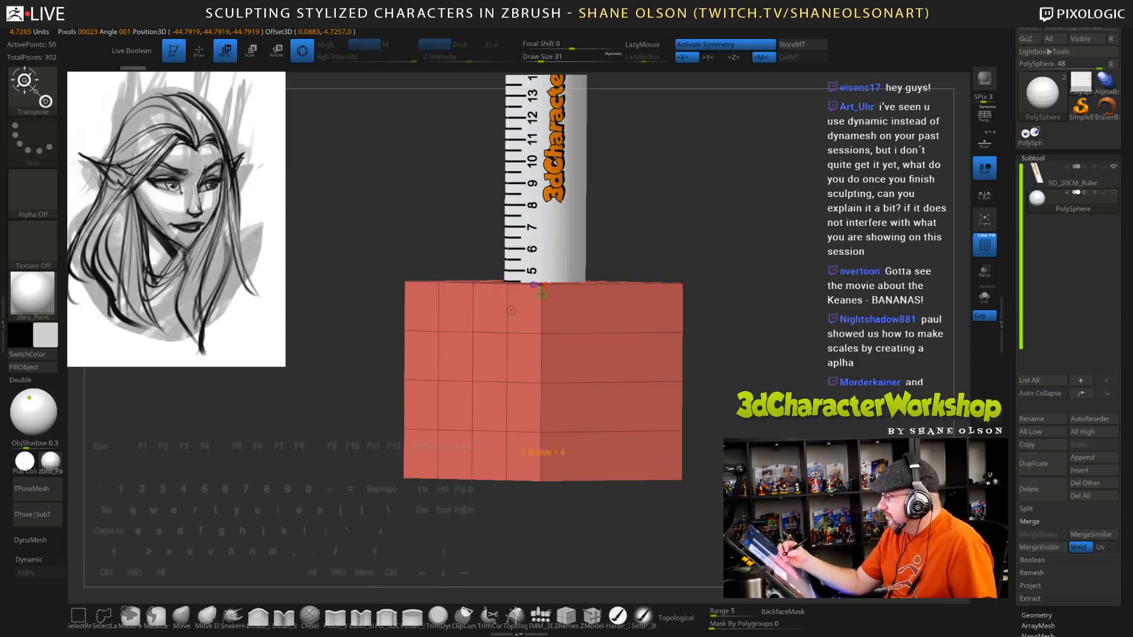
pyautogui.moveTo(542, 293)
pyautogui.mouseDown()
pyautogui.moveTo(543, 270)
pyautogui.moveTo(526, 286)
pyautogui.mouseUp()
pyautogui.moveTo(738, 236); pyautogui.dragTo(732, 295, button='right')
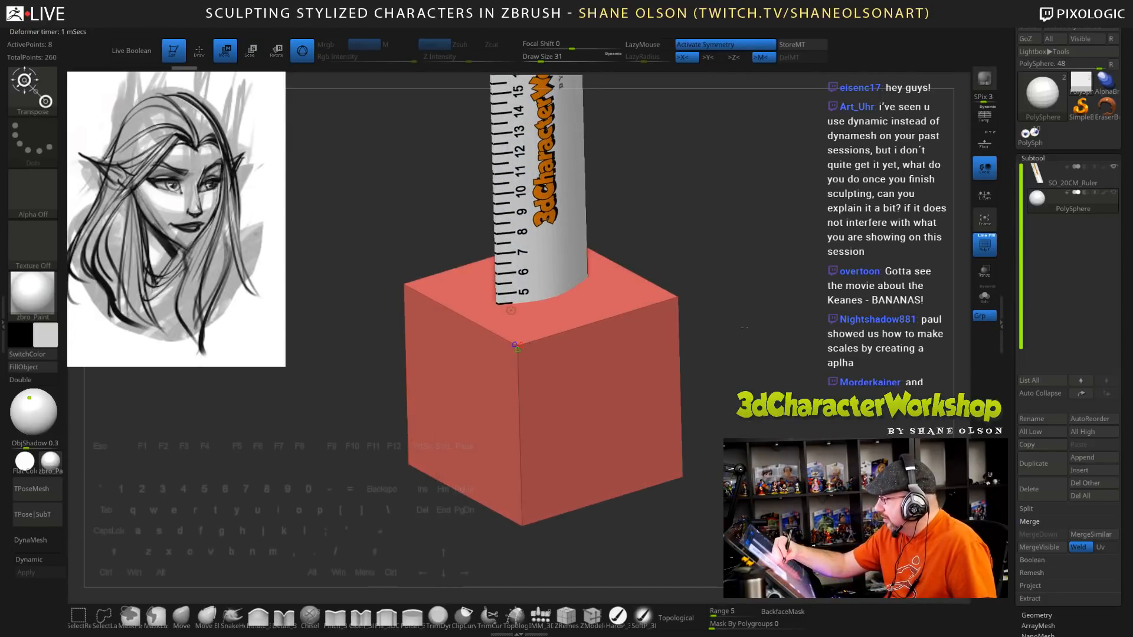
# Hide the SO_20CM_Ruler subtool, accept the cube primitive, and return to Draw mode
pyautogui.click(1108, 168)
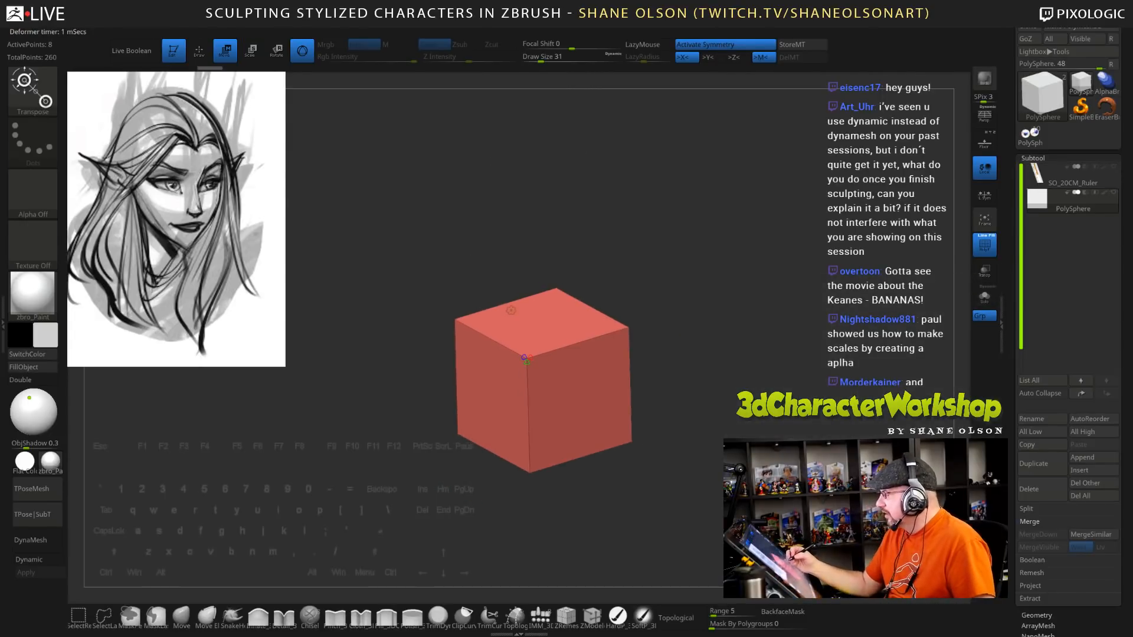
pyautogui.click(511, 310)
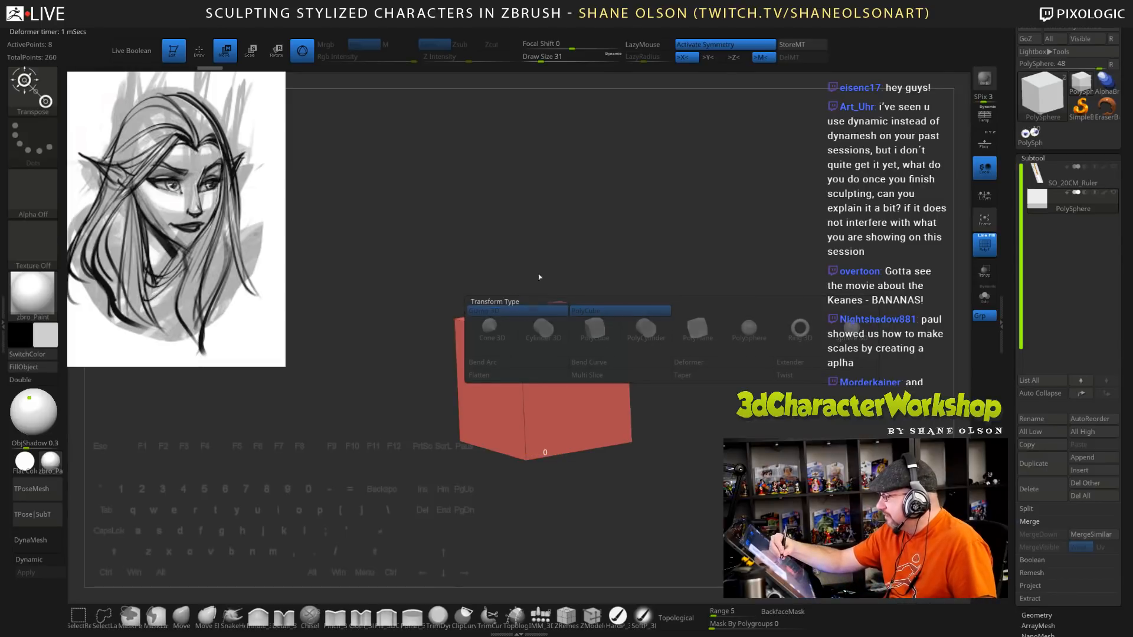
pyautogui.click(530, 318)
pyautogui.press('q')
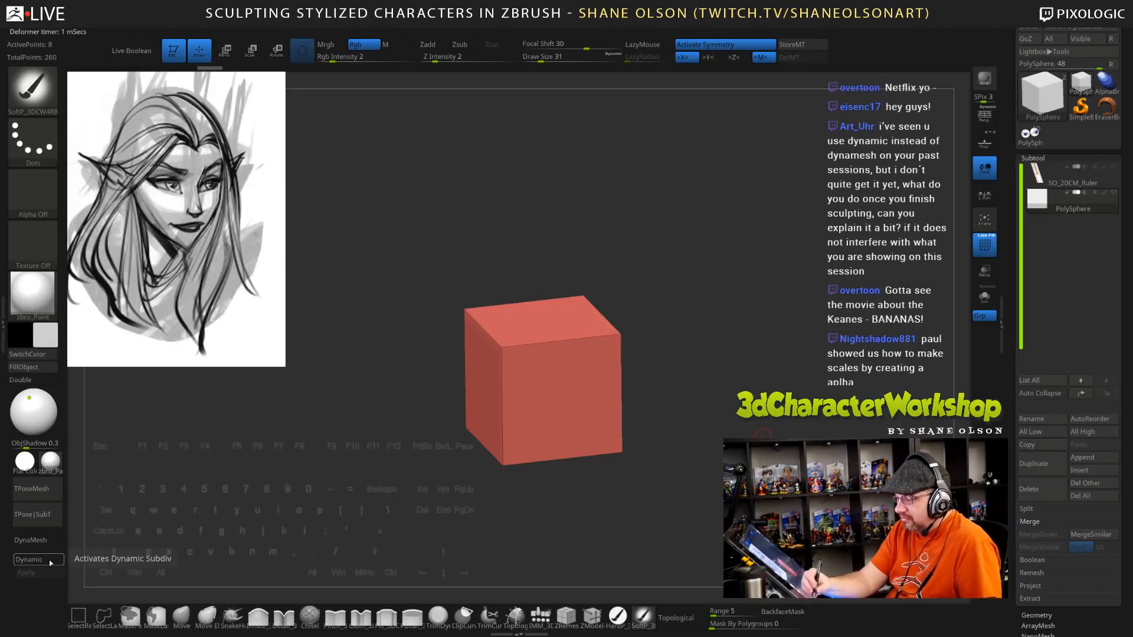
# Turn on Dynamic Subdiv for the cube and toggle the smooth preview off and on to compare it with the base mesh
pyautogui.click(28, 560)
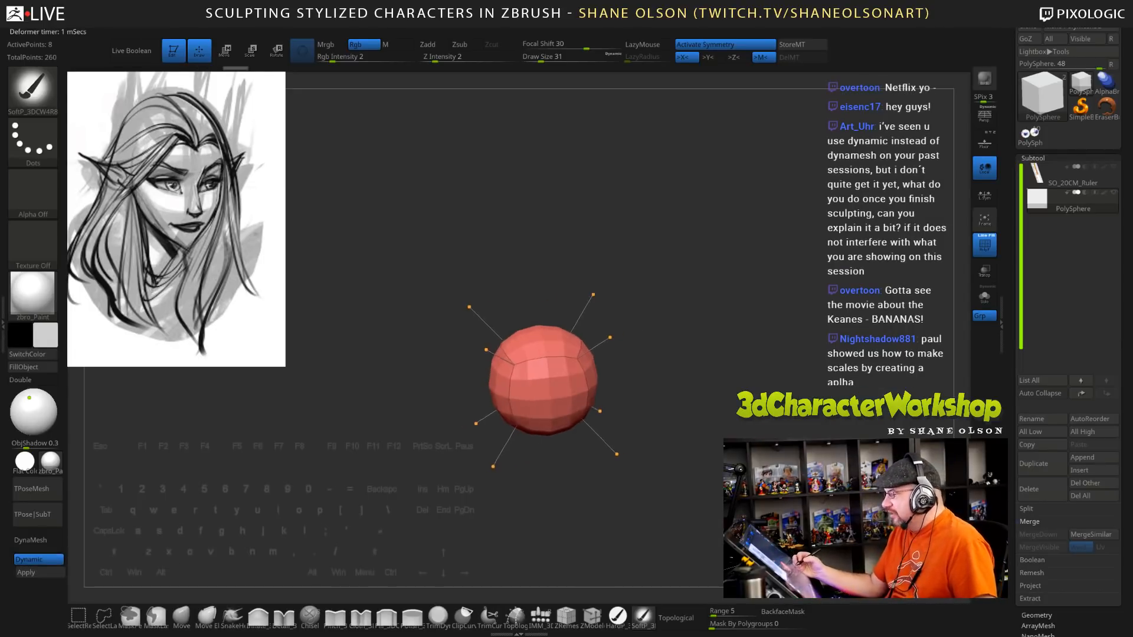
pyautogui.moveTo(685, 378); pyautogui.dragTo(490, 377)
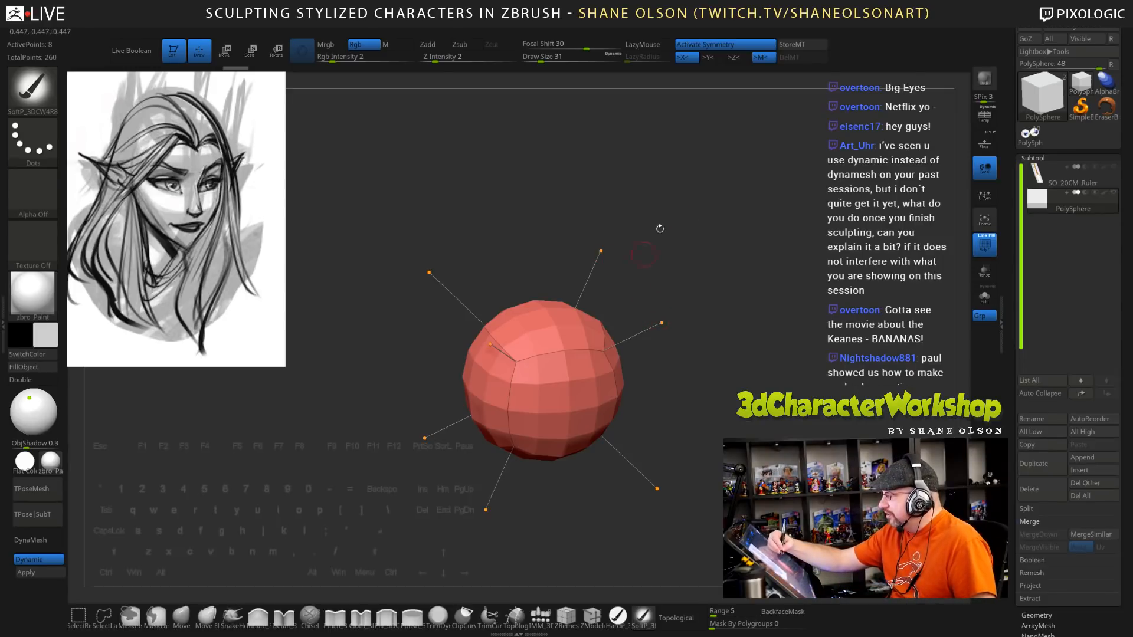
pyautogui.press('shift')
pyautogui.hotkey('shift', 'd')
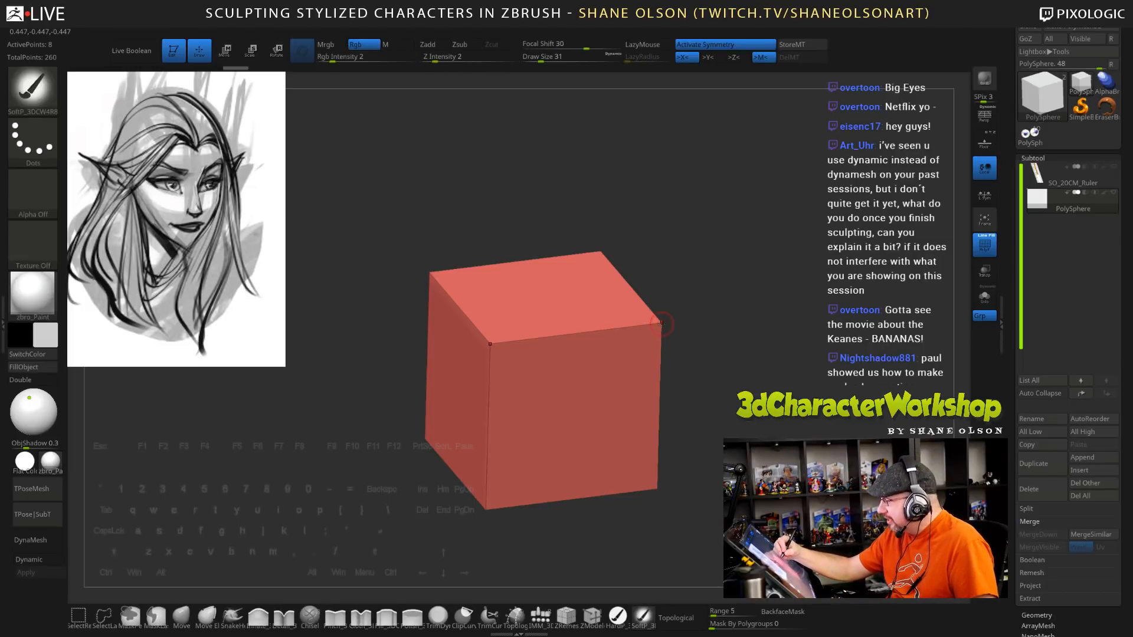
pyautogui.press('d')
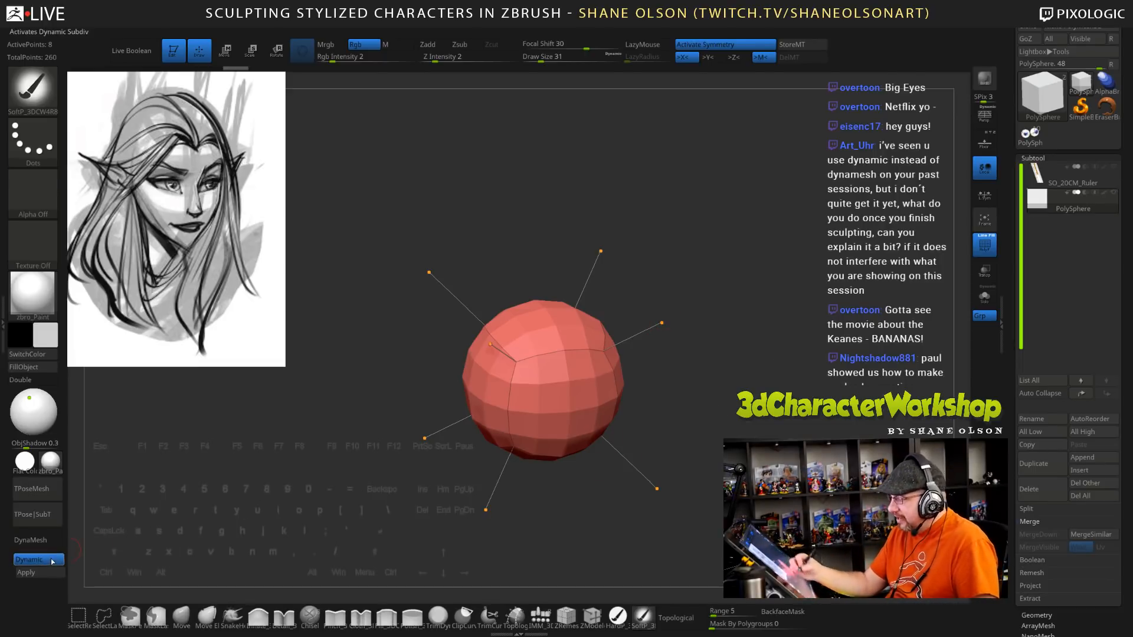
pyautogui.hotkey('shift', 'd')
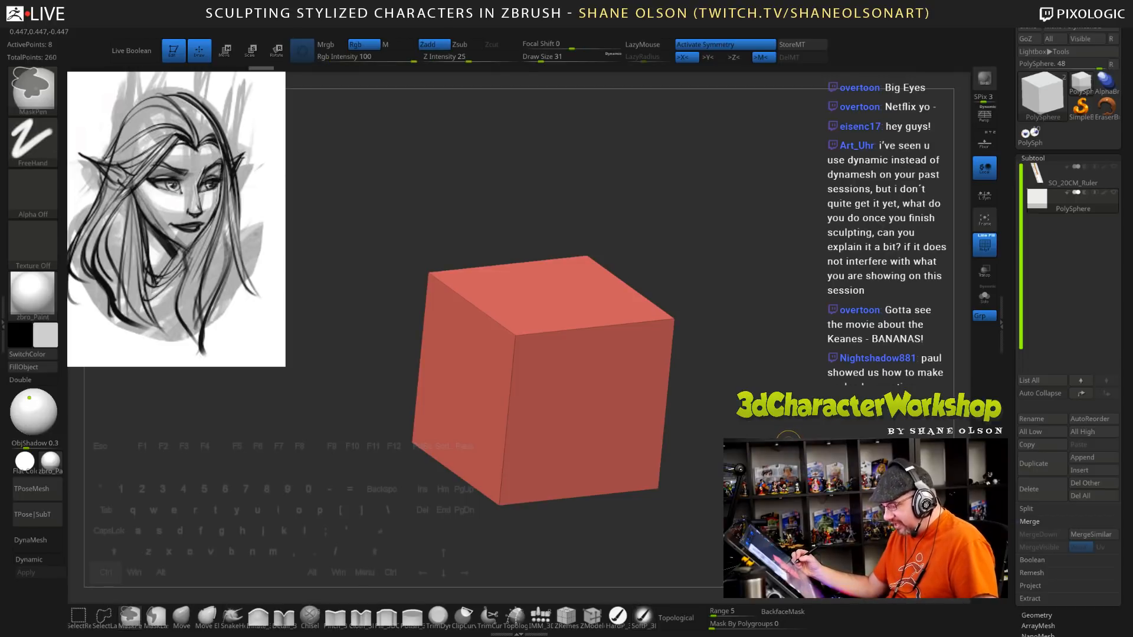
# Divide the cube once and use the Geometry subdivision levels to compare SDiv 1 with SDiv 2
pyautogui.hotkey('ctrl', 'd')
pyautogui.moveTo(831, 444); pyautogui.dragTo(803, 441)
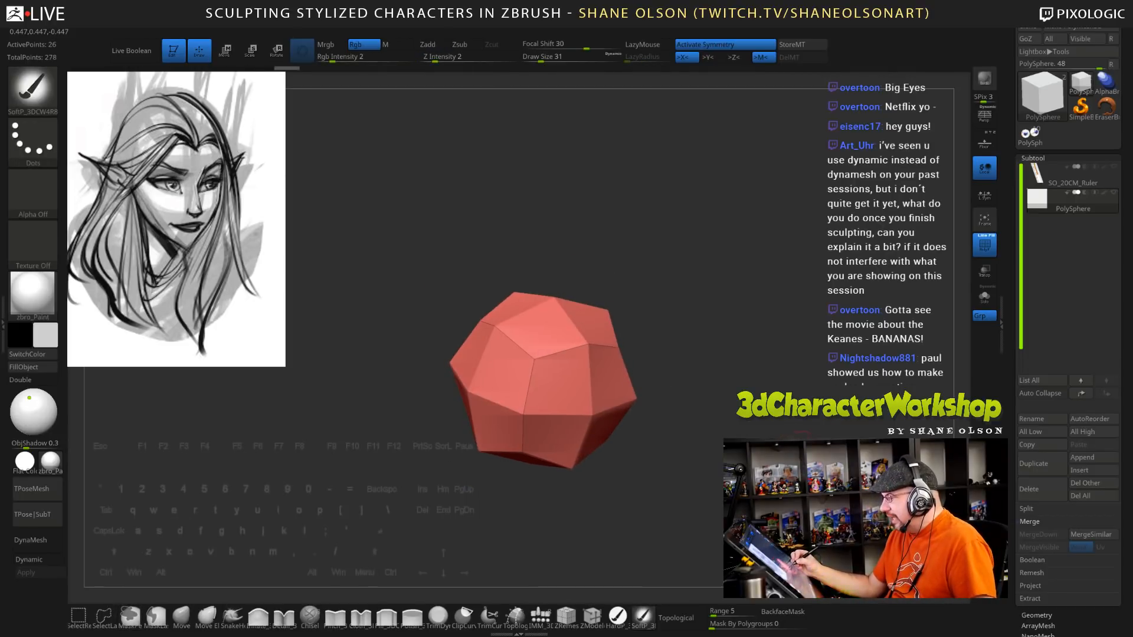
pyautogui.press('ctrl')
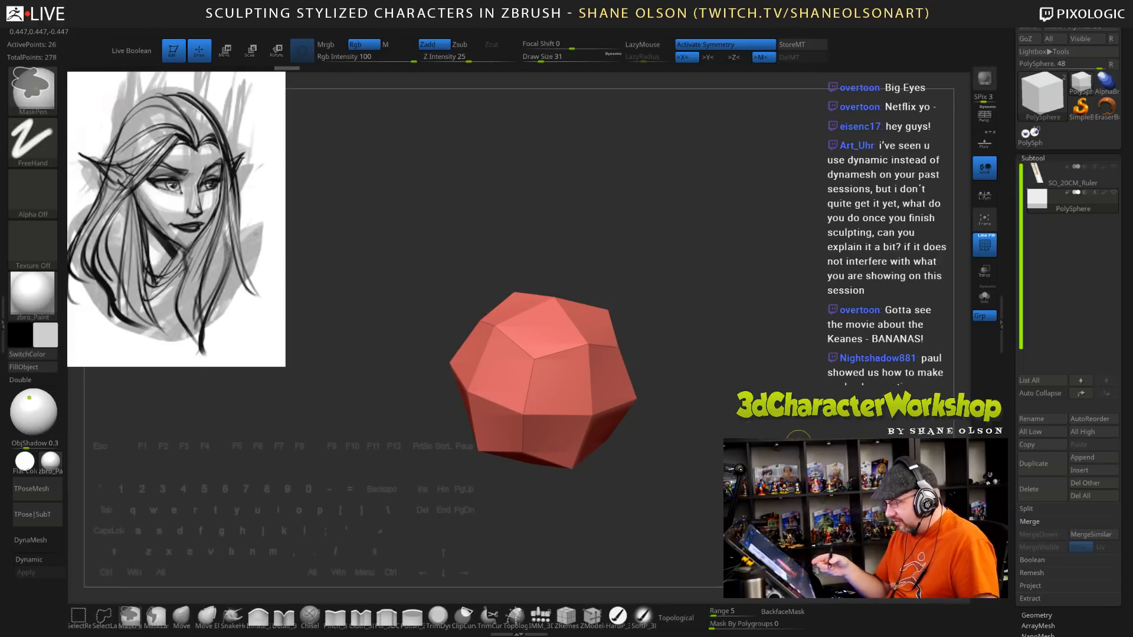
pyautogui.moveTo(1044, 614)
pyautogui.mouseDown()
pyautogui.moveTo(1044, 451)
pyautogui.moveTo(1022, 317)
pyautogui.mouseUp()
pyautogui.press('shift')
pyautogui.click(1044, 452)
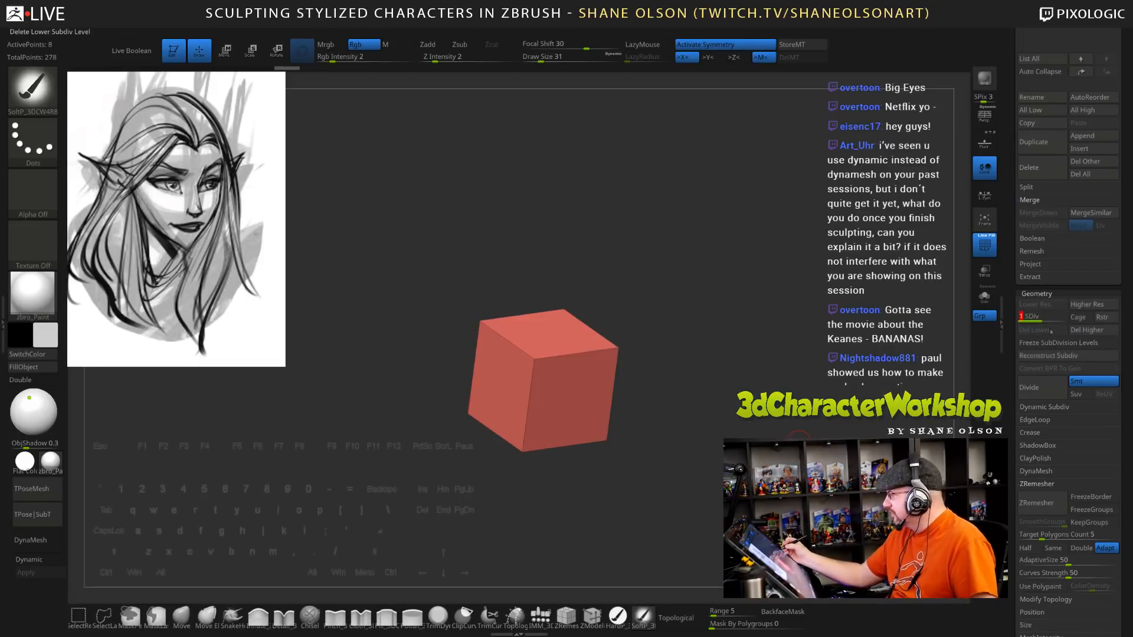
pyautogui.click(1039, 317)
pyautogui.press('d')
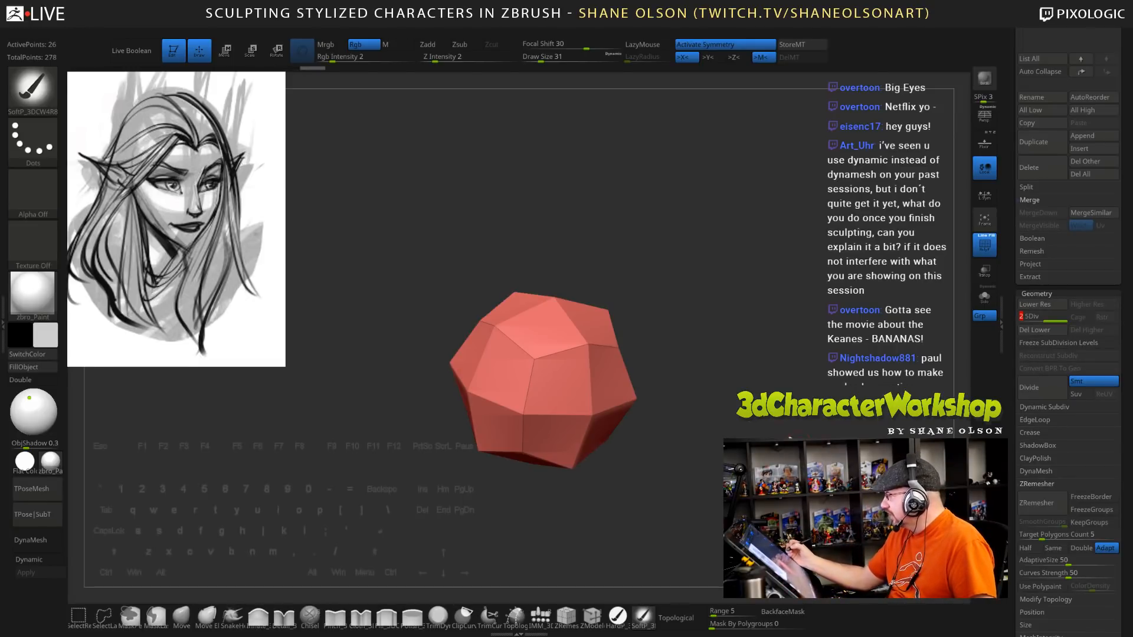
# Divide the cube two more times to reach SDiv 4
pyautogui.press('ctrl')
pyautogui.hotkey('ctrl', 'd')
pyautogui.hotkey('ctrl', 'd')
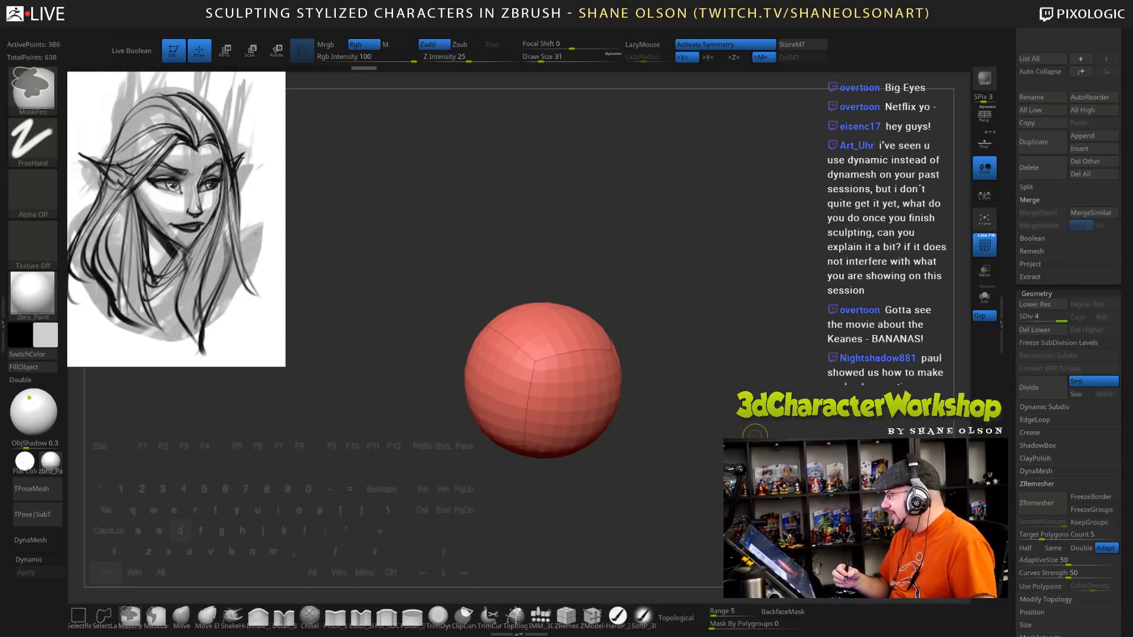
# Examine the subdivided sphere's surface and edge flow from several angles, with and without the polyframe
pyautogui.keyDown('alt'); pyautogui.moveTo(720, 434); pyautogui.dragTo(687, 436); pyautogui.keyUp('alt')
pyautogui.moveTo(719, 407); pyautogui.dragTo(691, 419)
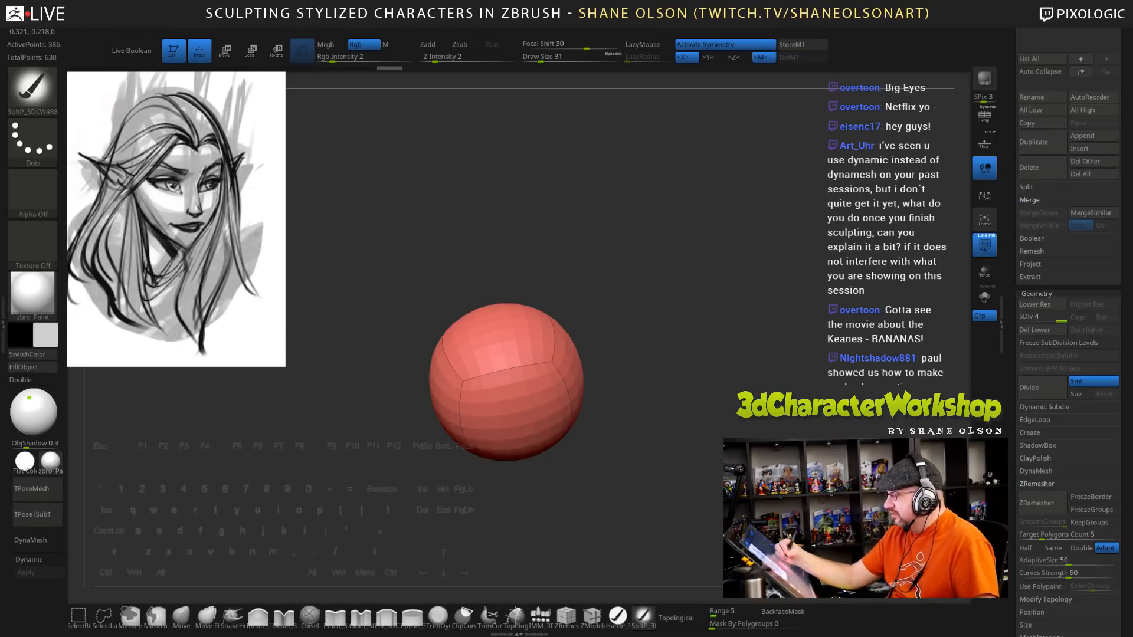
pyautogui.moveTo(582, 316); pyautogui.dragTo(769, 390)
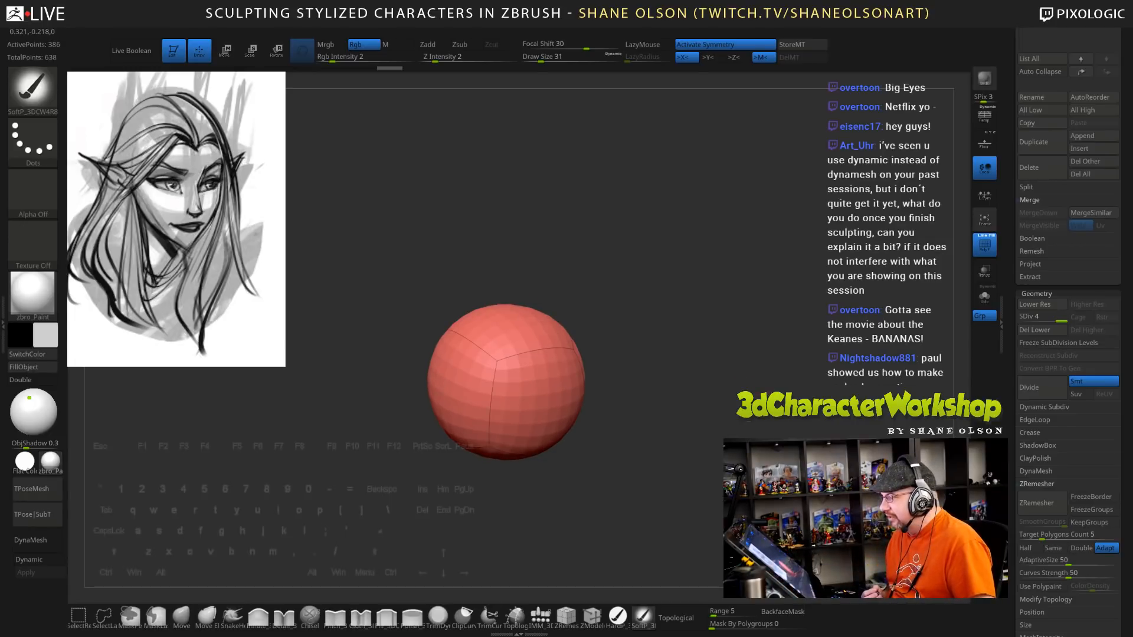
pyautogui.hotkey('shift', 'f')
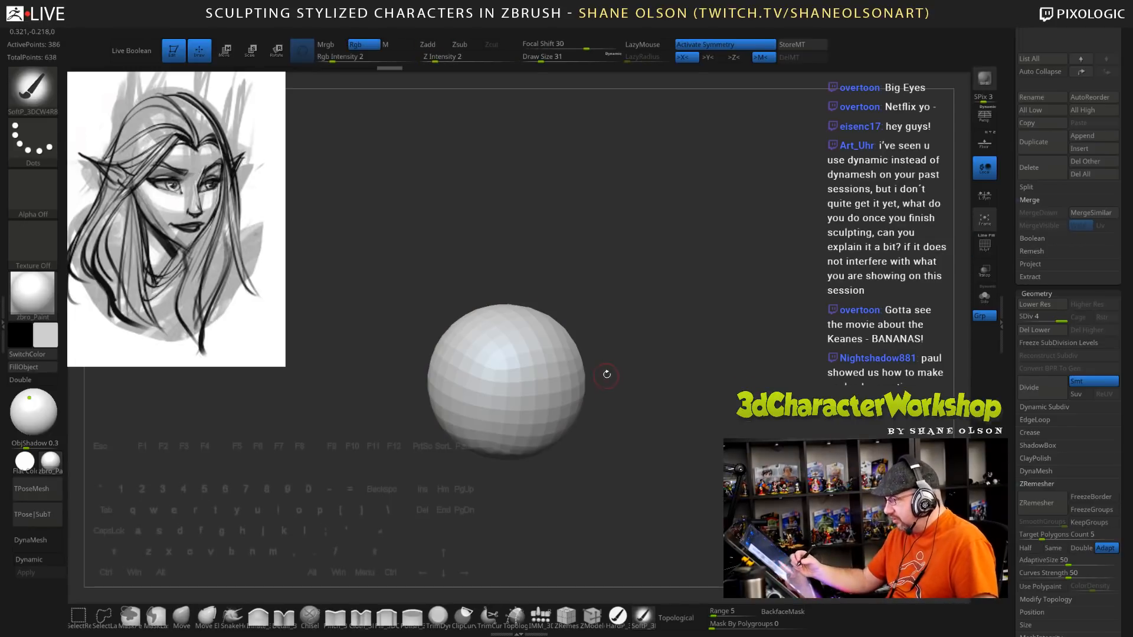
pyautogui.hotkey('shift', 'f')
pyautogui.keyDown('alt'); pyautogui.moveTo(621, 376); pyautogui.dragTo(619, 467); pyautogui.keyUp('alt')
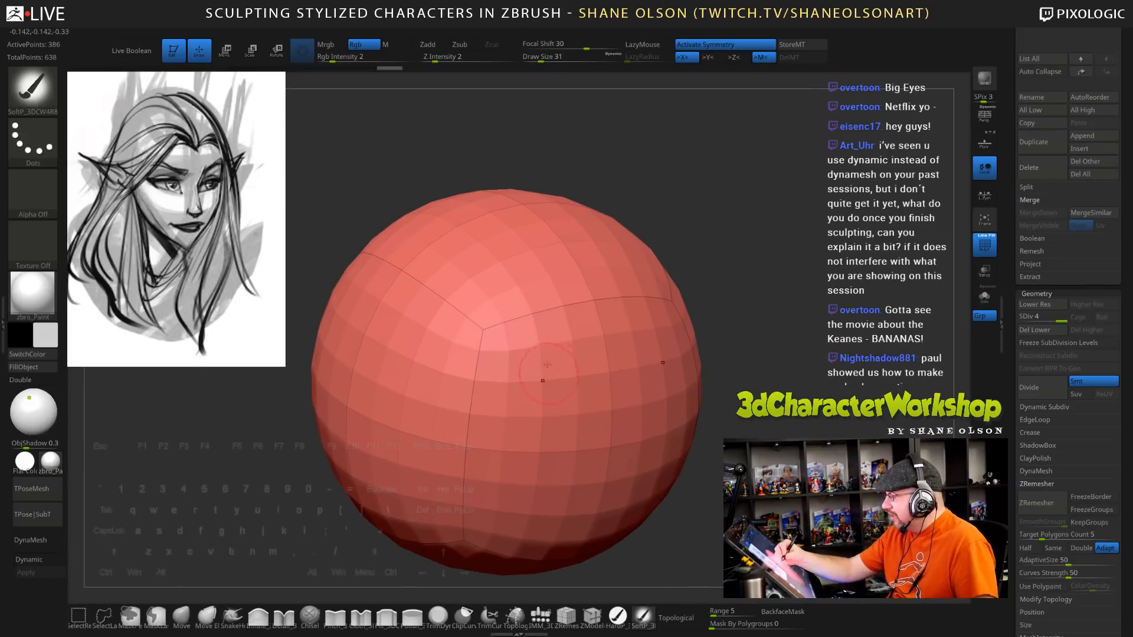
pyautogui.keyDown('alt'); pyautogui.moveTo(802, 423); pyautogui.dragTo(787, 425); pyautogui.keyUp('alt')
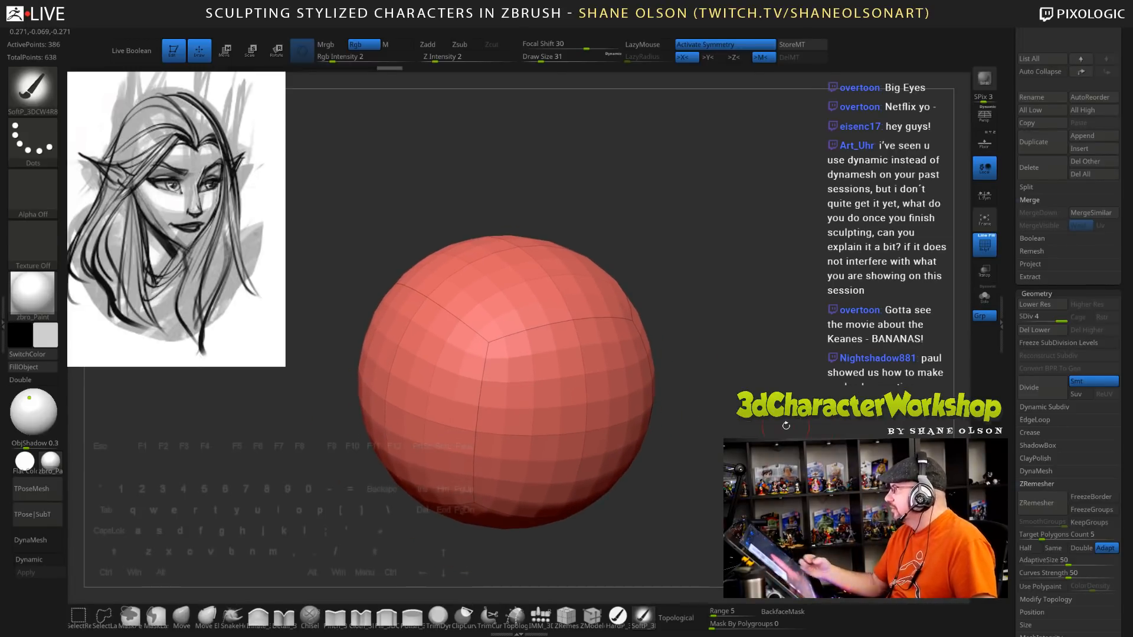
pyautogui.keyDown('alt'); pyautogui.moveTo(699, 409); pyautogui.dragTo(725, 389); pyautogui.keyUp('alt')
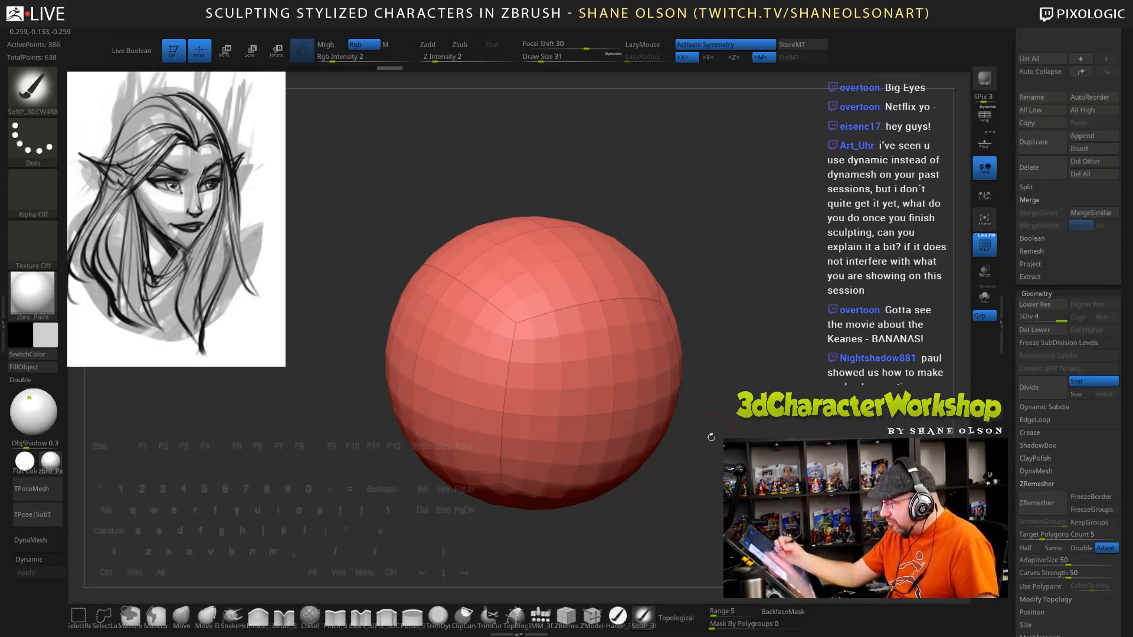
# Convert the subdivided sphere to a DynaMesh at resolution 128 and inspect its new grid
pyautogui.scroll(-1, 1040, 447)
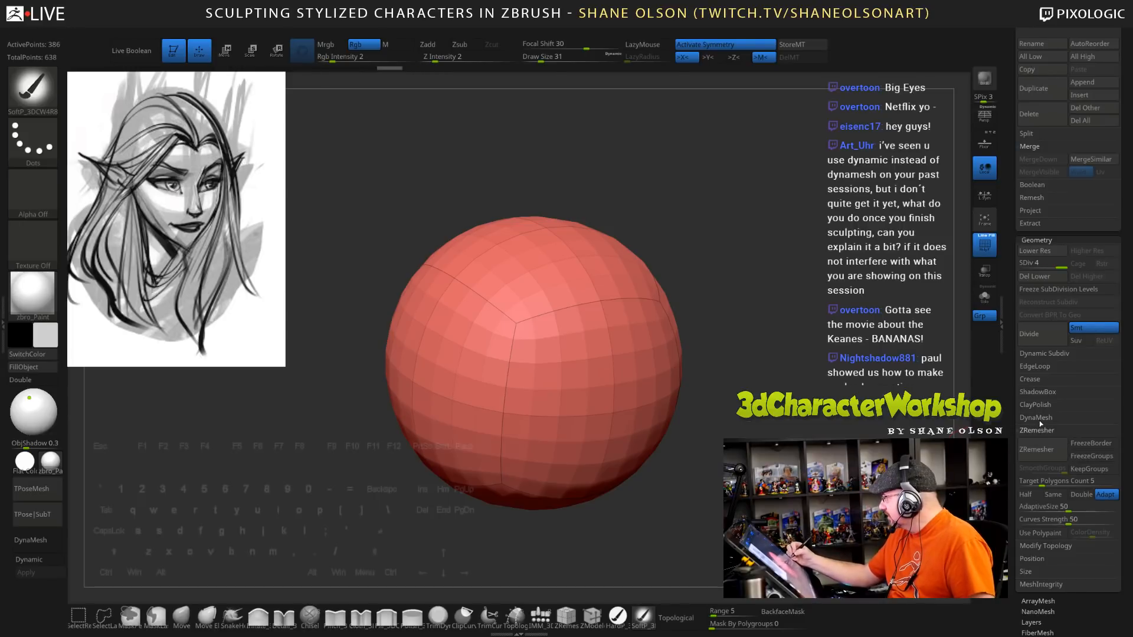
pyautogui.click(1041, 423)
pyautogui.click(1040, 443)
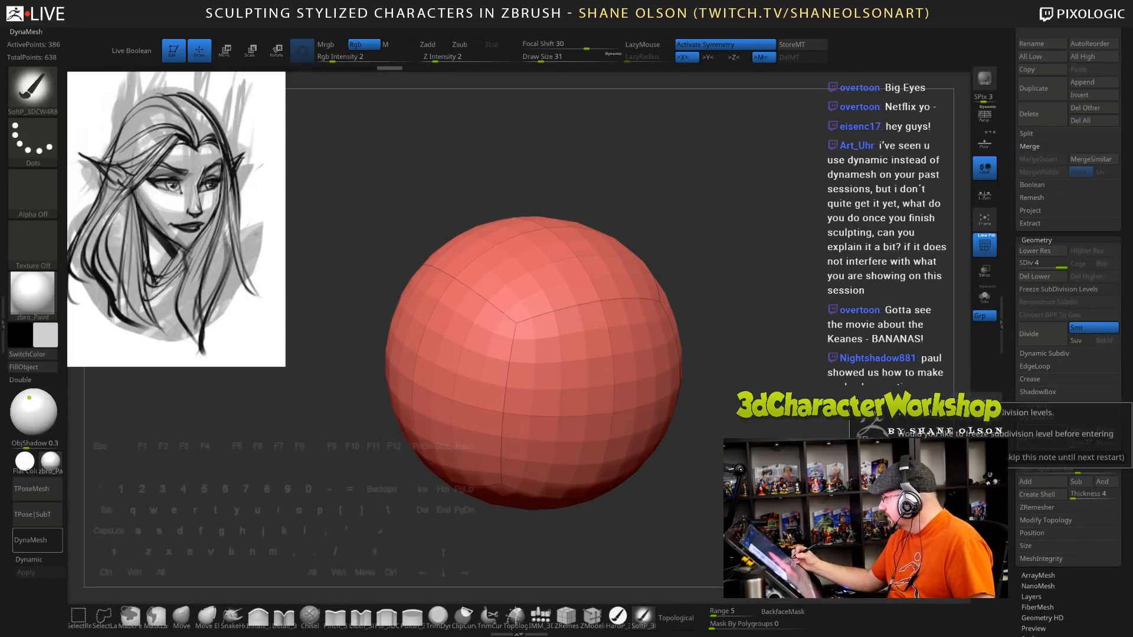
pyautogui.click(946, 458)
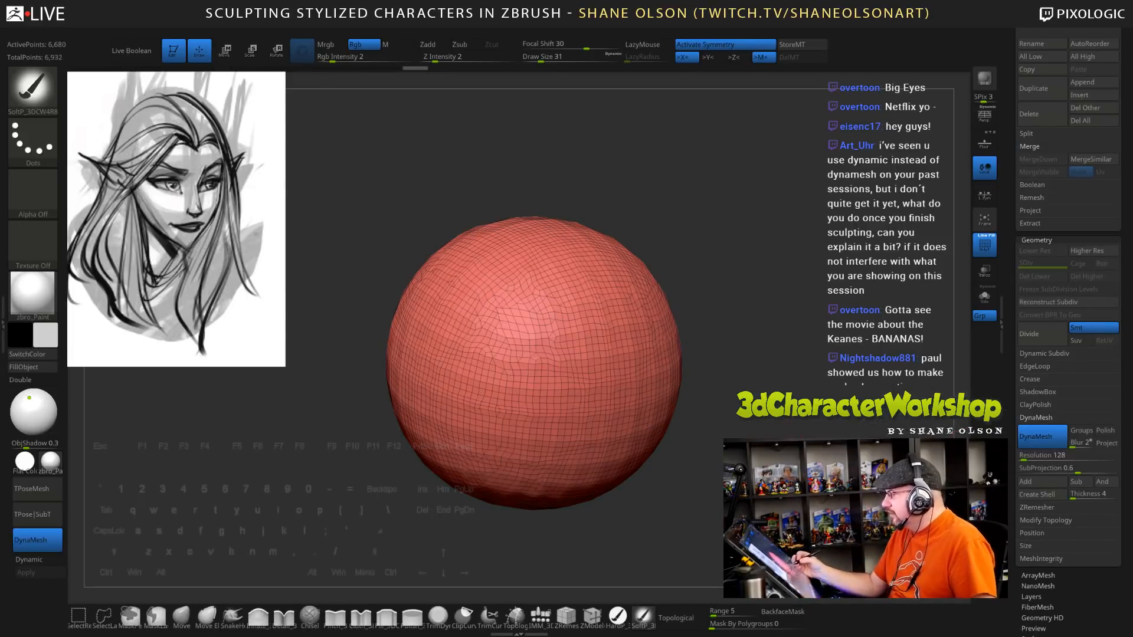
pyautogui.moveTo(726, 330); pyautogui.dragTo(702, 343)
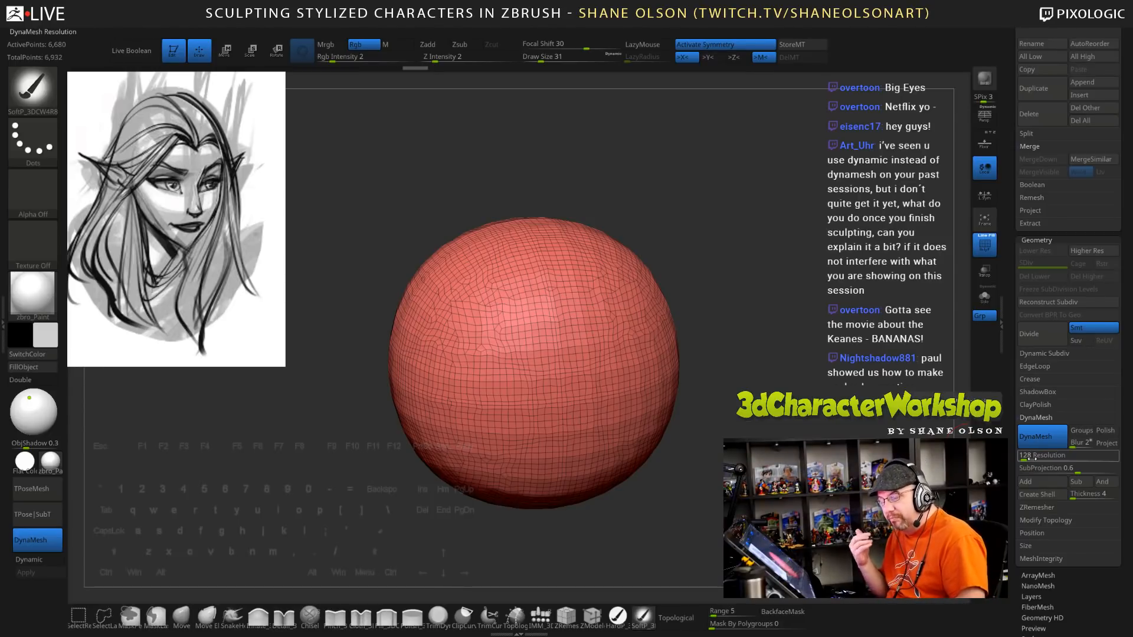
# Duplicate the sphere downward so the copies overlap, and update the DynaMesh to fuse them into one mesh
pyautogui.moveTo(1024, 204); pyautogui.dragTo(1024, 518)
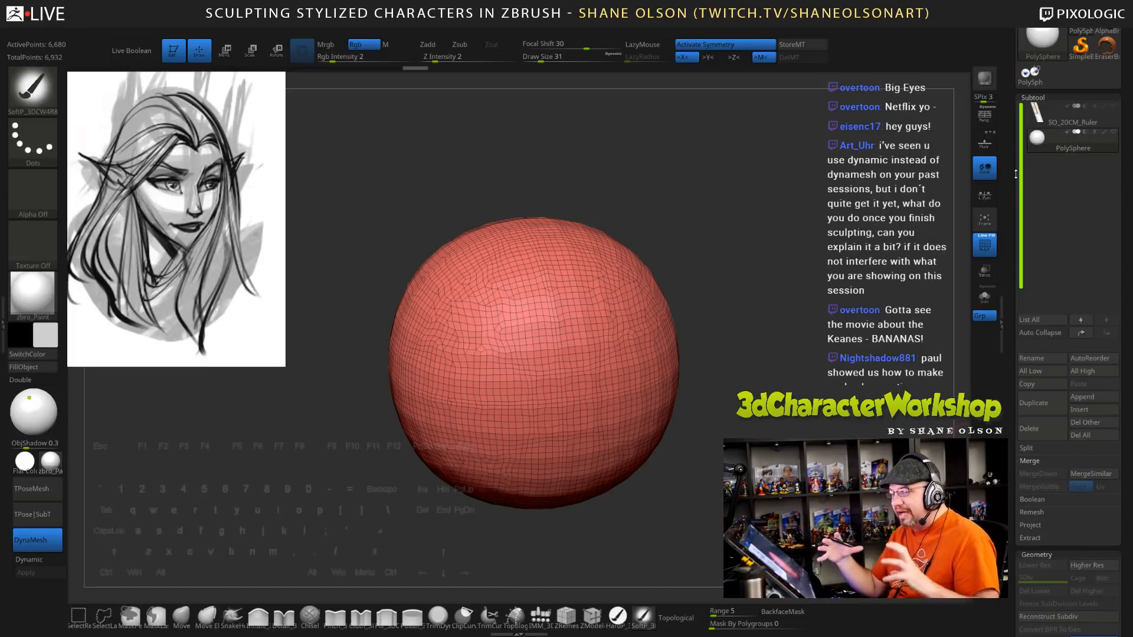
pyautogui.moveTo(794, 451); pyautogui.dragTo(769, 430)
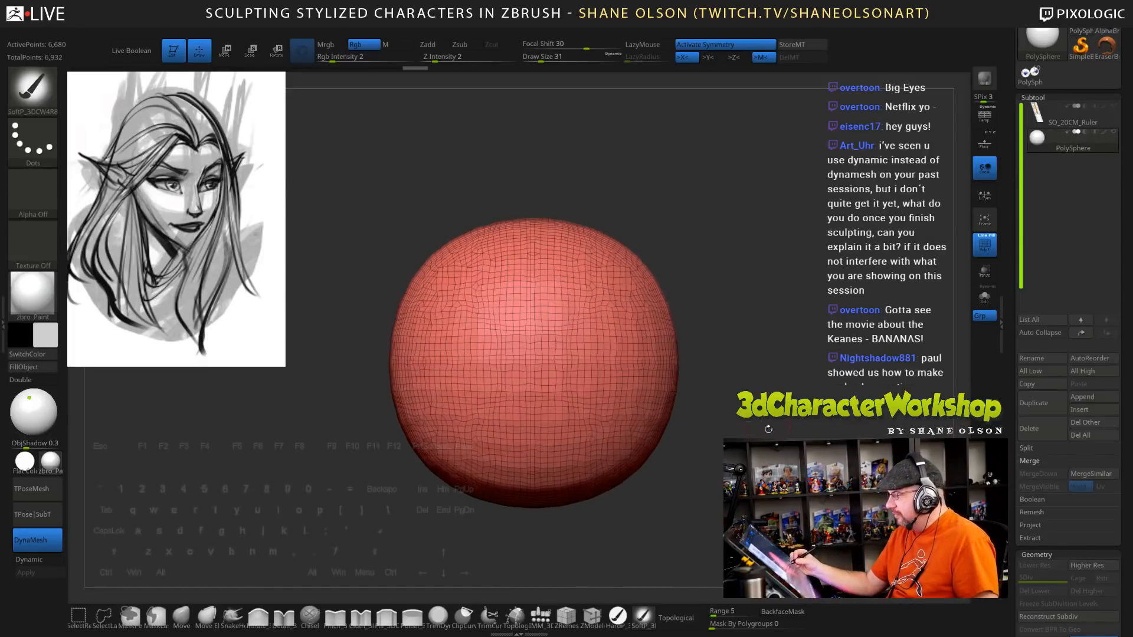
pyautogui.press('w')
pyautogui.keyDown('ctrl'); pyautogui.moveTo(533, 363); pyautogui.dragTo(534, 446); pyautogui.keyUp('ctrl')
pyautogui.keyDown('ctrl'); pyautogui.moveTo(536, 404); pyautogui.dragTo(535, 402); pyautogui.keyUp('ctrl')
pyautogui.moveTo(708, 413)
pyautogui.keyDown('alt'); pyautogui.mouseDown()
pyautogui.moveTo(705, 366)
pyautogui.moveTo(711, 399)
pyautogui.mouseUp(); pyautogui.keyUp('alt')
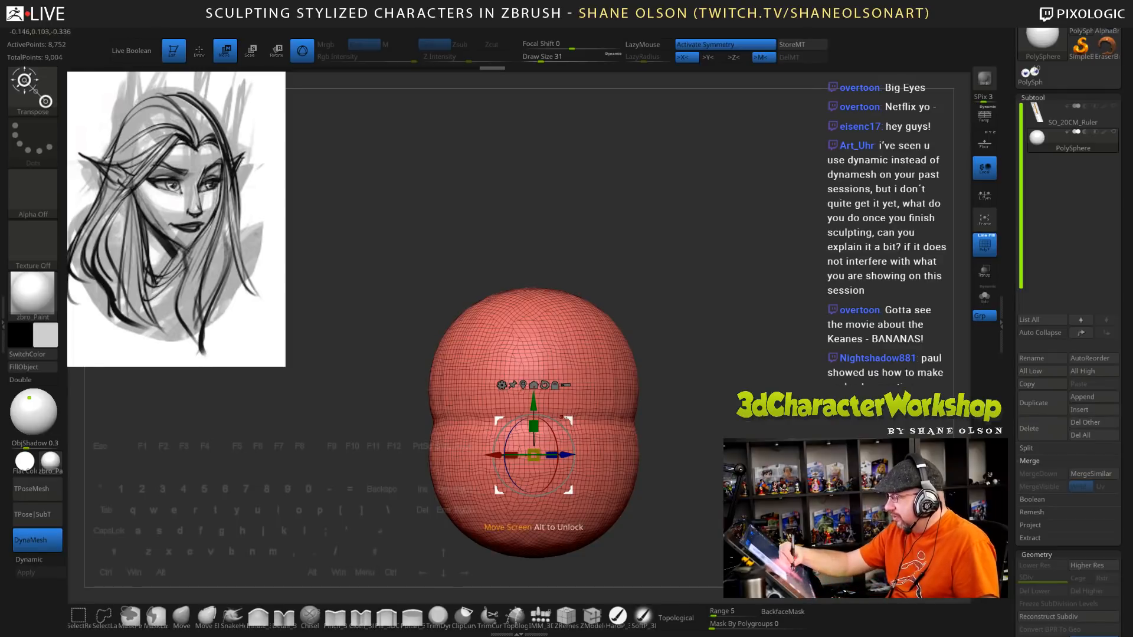
# Subdivide the fused sphere mesh, and update its DynaMesh to rebuild the surface as an even grid
pyautogui.press('q')
pyautogui.moveTo(713, 421)
pyautogui.mouseDown()
pyautogui.moveTo(519, 424)
pyautogui.moveTo(568, 420)
pyautogui.mouseUp()
pyautogui.keyDown('alt'); pyautogui.moveTo(713, 399); pyautogui.dragTo(725, 458); pyautogui.keyUp('alt')
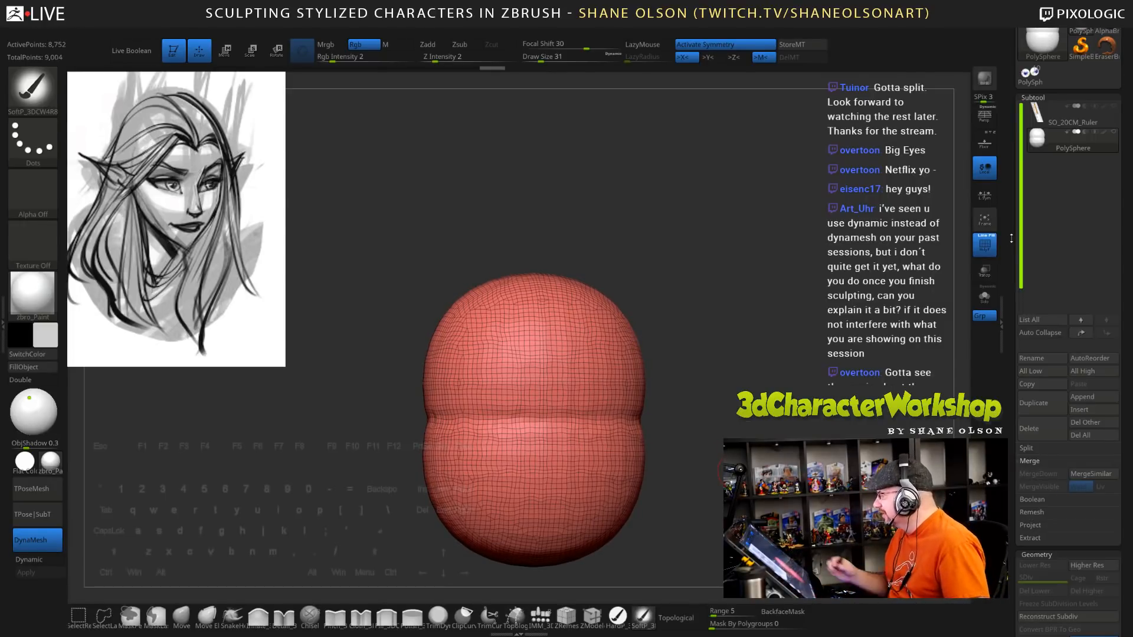
pyautogui.moveTo(1011, 235); pyautogui.dragTo(1012, 317)
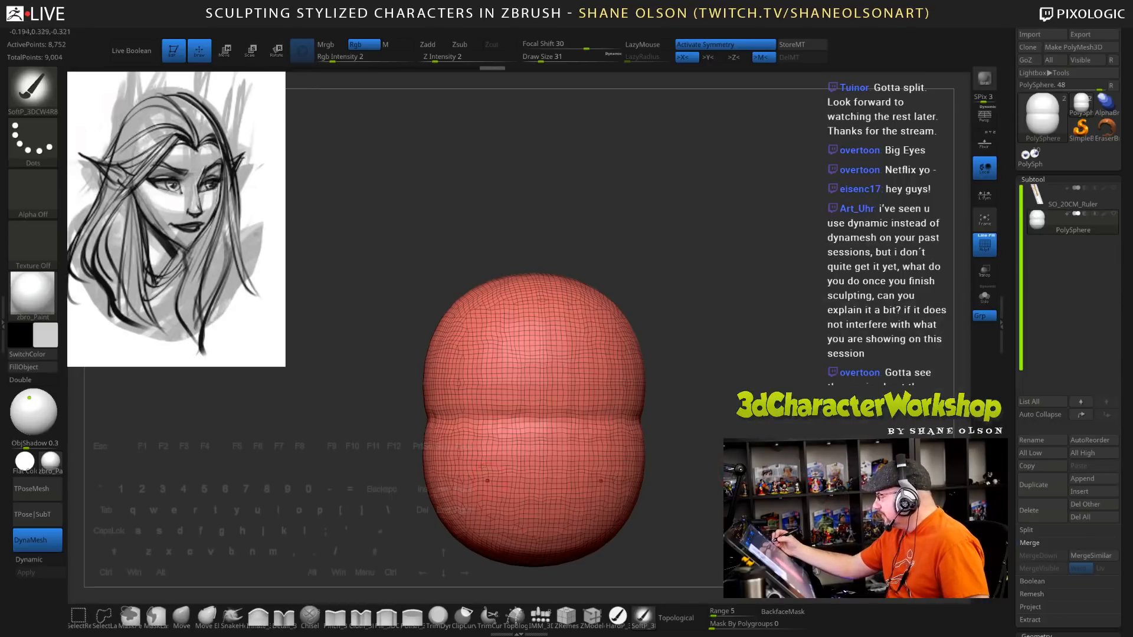
pyautogui.keyDown('ctrl'); pyautogui.moveTo(786, 428); pyautogui.dragTo(793, 433); pyautogui.keyUp('ctrl')
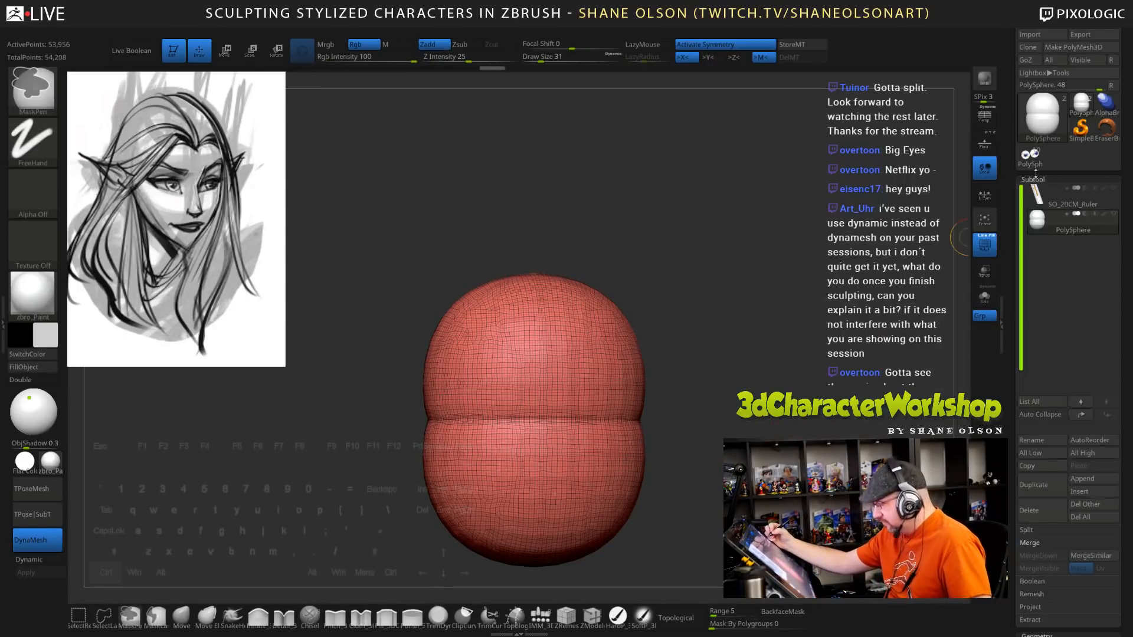
pyautogui.hotkey('ctrl', 'd')
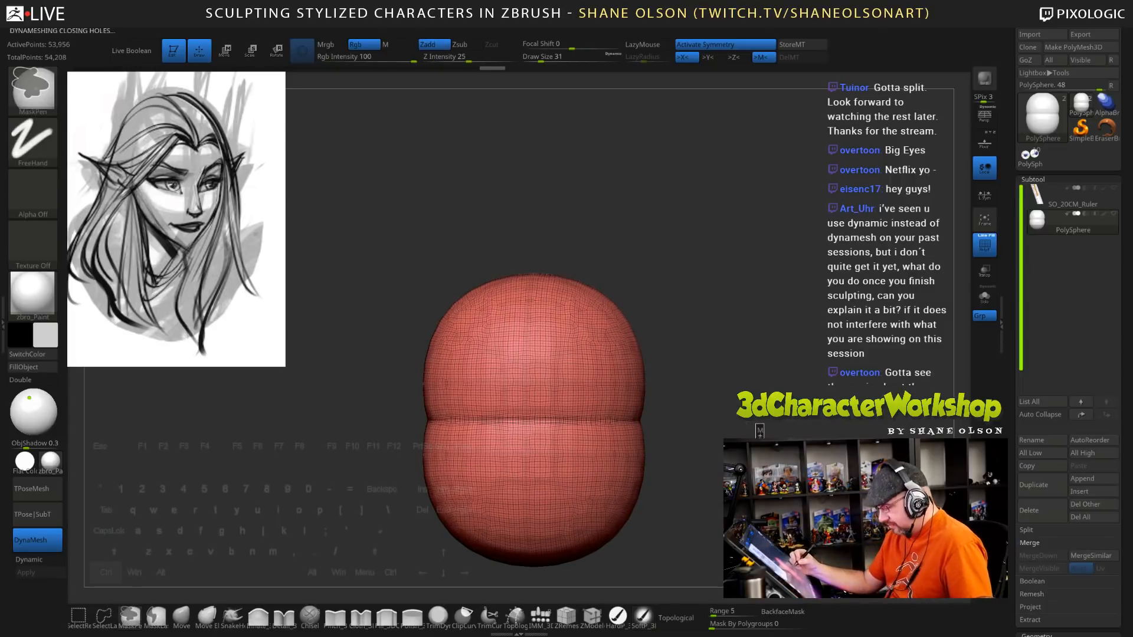
pyautogui.keyDown('ctrl'); pyautogui.moveTo(753, 421); pyautogui.dragTo(762, 431); pyautogui.keyUp('ctrl')
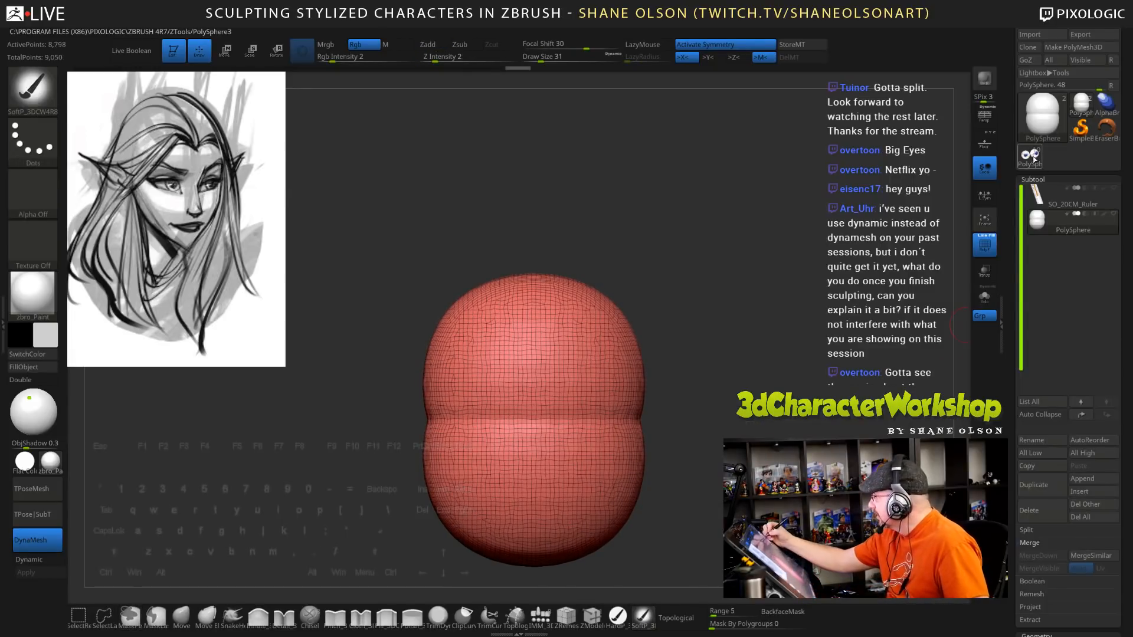
# Switch back to the elf character model and view the bust from the front and in three-quarter view
pyautogui.click(1030, 156)
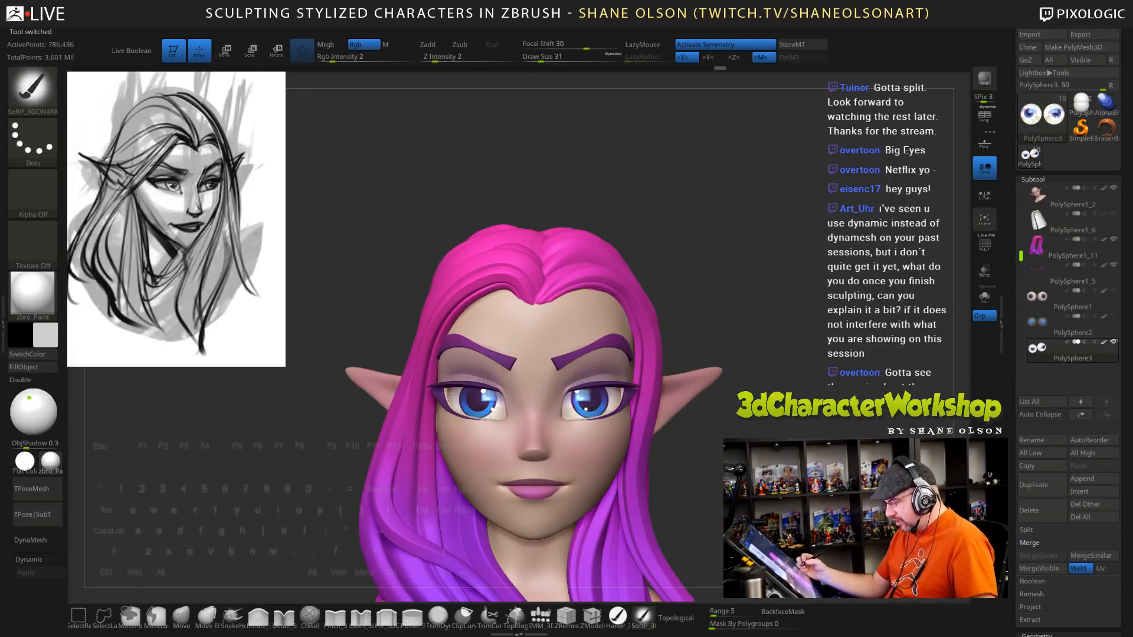
pyautogui.press('f')
pyautogui.moveTo(667, 390); pyautogui.dragTo(729, 390)
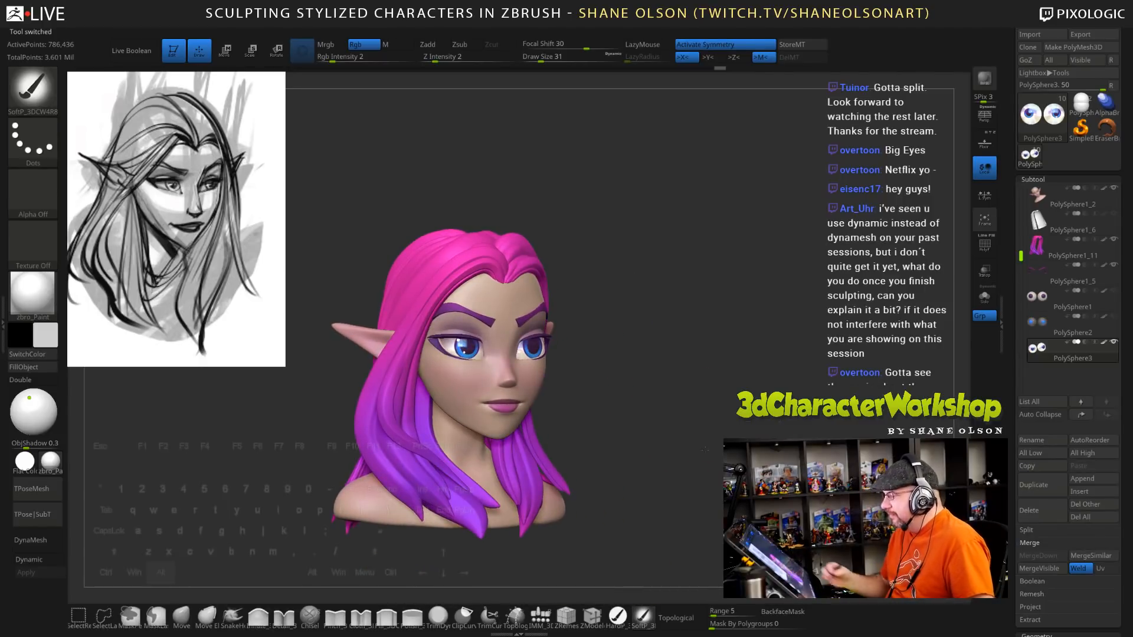
pyautogui.moveTo(704, 450); pyautogui.dragTo(709, 460)
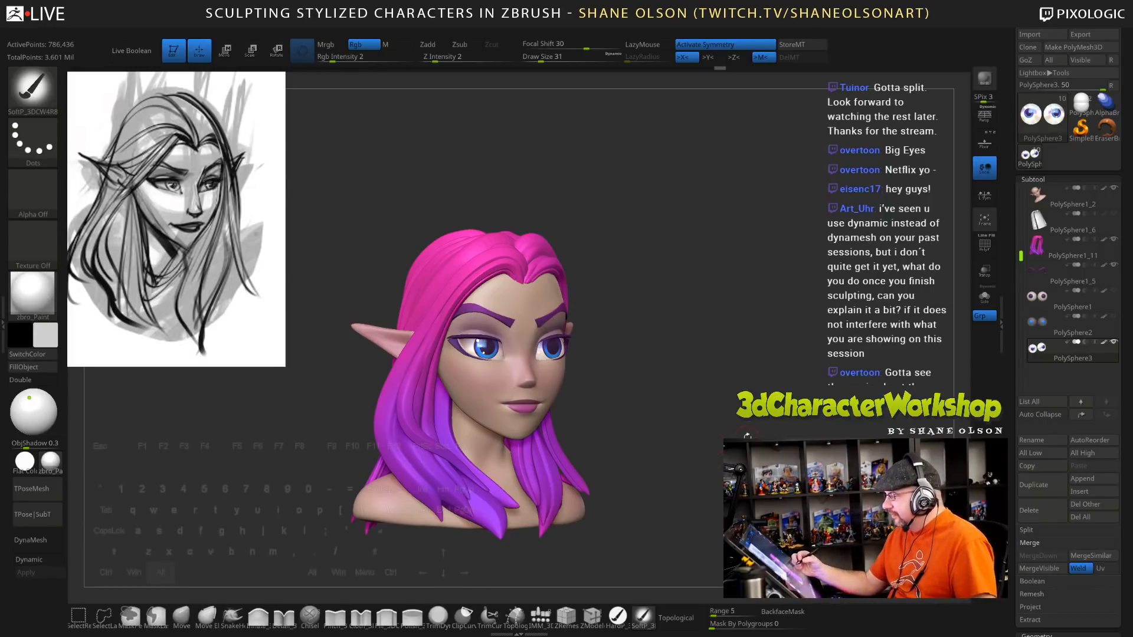
pyautogui.moveTo(797, 407)
pyautogui.mouseDown()
pyautogui.moveTo(747, 408)
pyautogui.moveTo(749, 452)
pyautogui.moveTo(741, 418)
pyautogui.mouseUp()
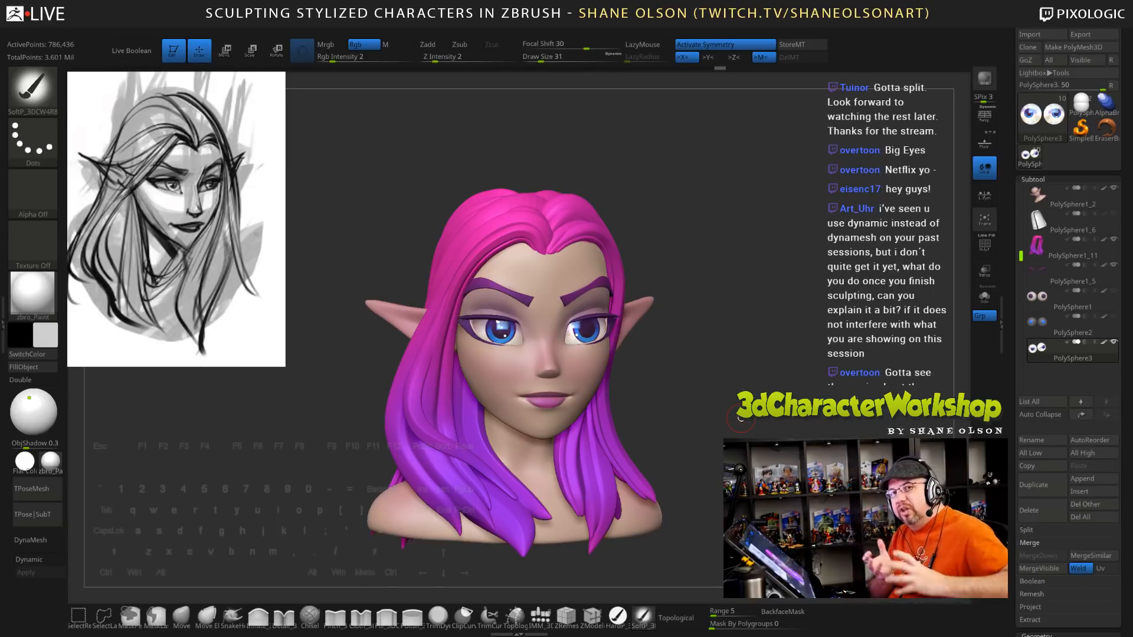
# Select the head subtool and set up the hard paint brush at draw size 6 for detailing the lips
pyautogui.moveTo(740, 434)
pyautogui.mouseDown()
pyautogui.moveTo(732, 363)
pyautogui.moveTo(747, 337)
pyautogui.moveTo(731, 365)
pyautogui.moveTo(735, 413)
pyautogui.moveTo(751, 294)
pyautogui.moveTo(797, 345)
pyautogui.moveTo(557, 466)
pyautogui.moveTo(524, 563)
pyautogui.moveTo(631, 309)
pyautogui.moveTo(617, 314)
pyautogui.mouseUp()
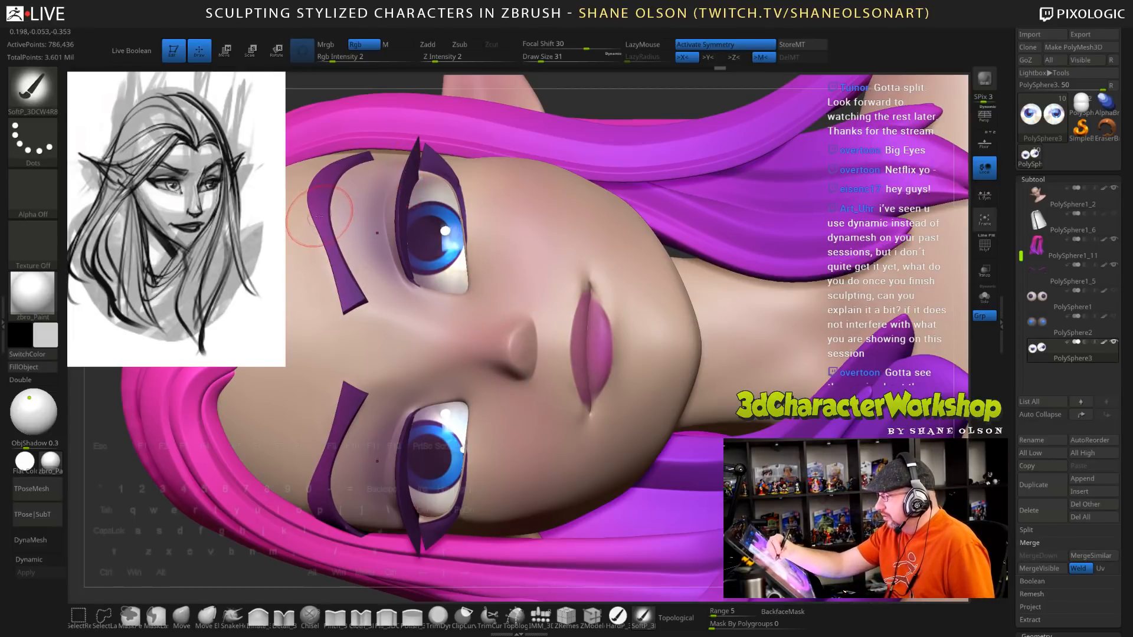
pyautogui.press('c')
pyautogui.press('s')
pyautogui.moveTo(621, 336); pyautogui.dragTo(597, 348)
pyautogui.press('2')
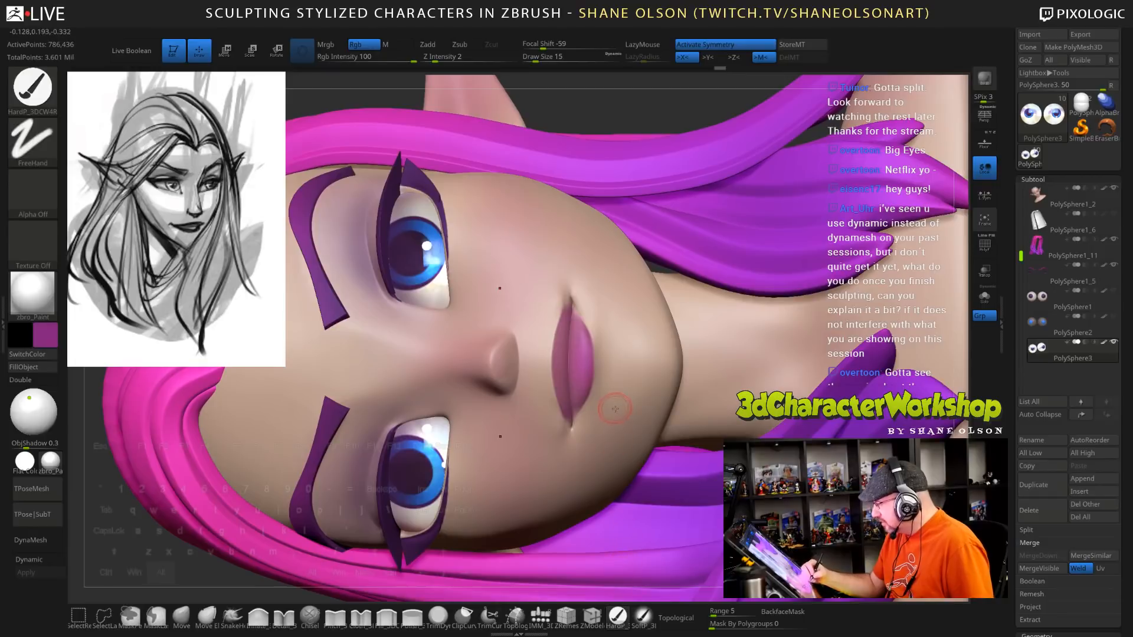
pyautogui.keyDown('alt'); pyautogui.click(615, 411); pyautogui.keyUp('alt')
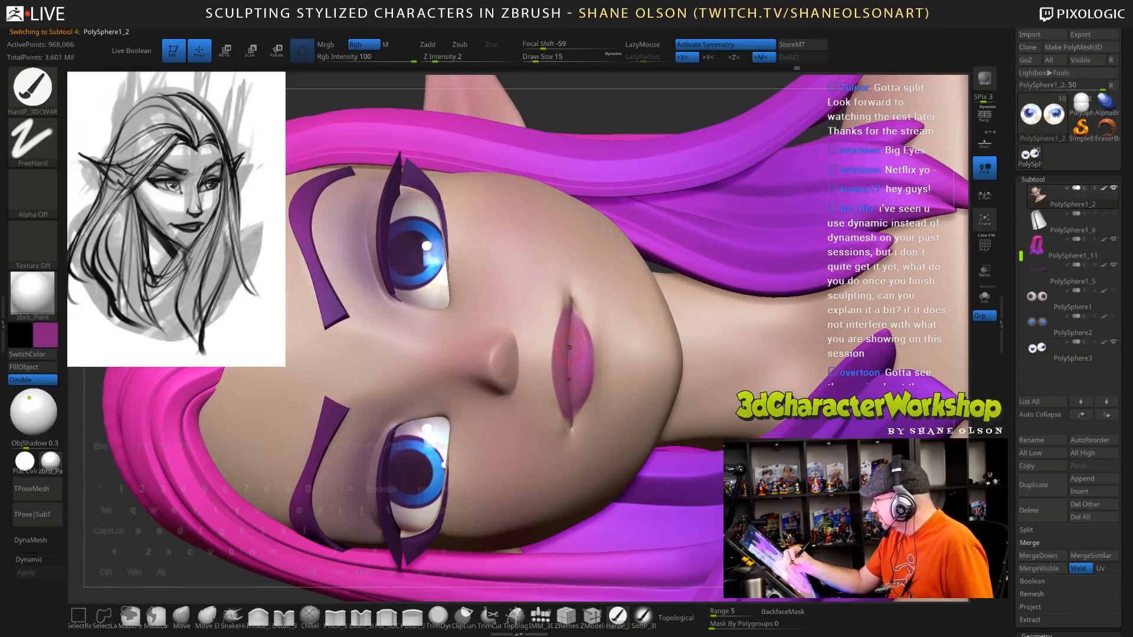
pyautogui.moveTo(614, 345)
pyautogui.mouseDown(button='right')
pyautogui.moveTo(599, 346)
pyautogui.moveTo(597, 318)
pyautogui.moveTo(569, 332)
pyautogui.mouseUp(button='right')
pyautogui.press('s')
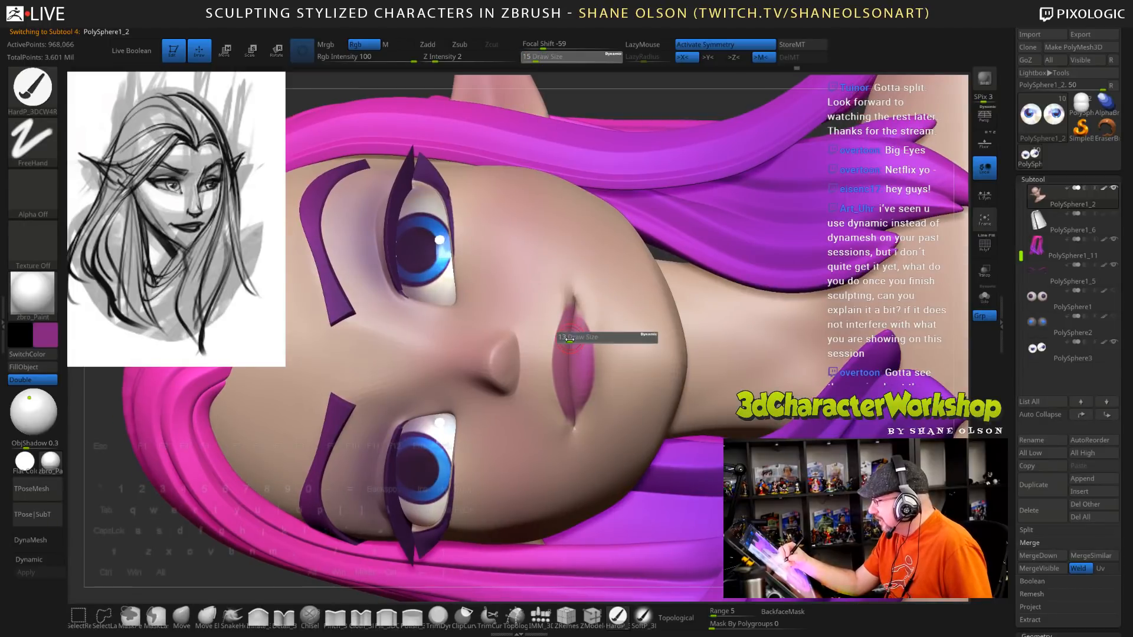
pyautogui.click(567, 336)
pyautogui.moveTo(564, 333); pyautogui.dragTo(565, 340)
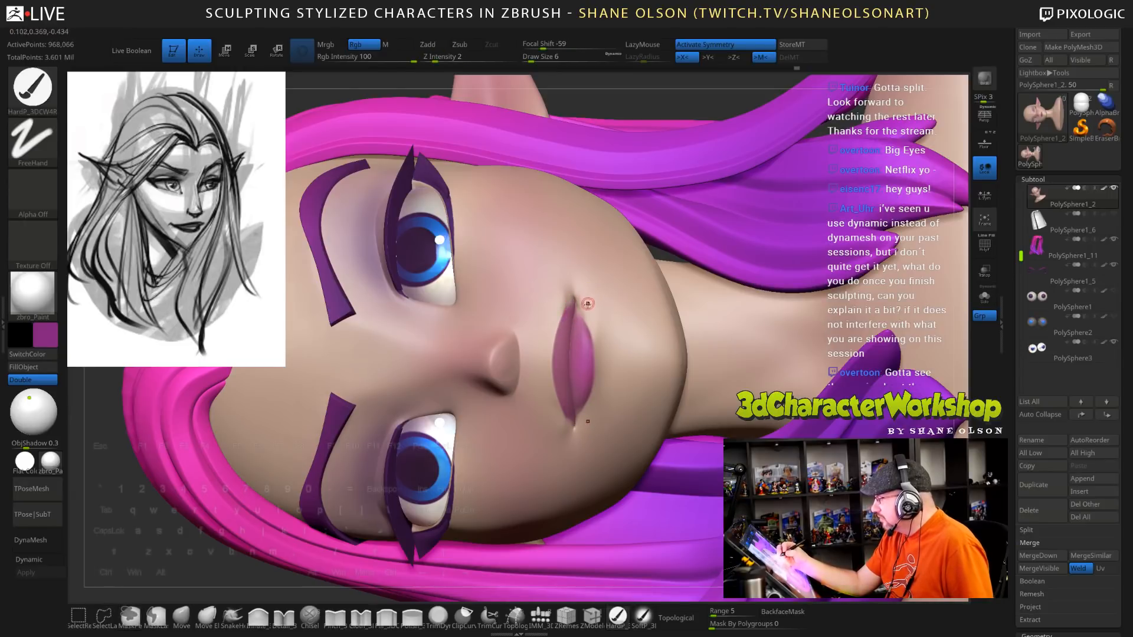
# Sample a pink from the lips, darken it, and paint the upper lip with the darker shade
pyautogui.press('c')
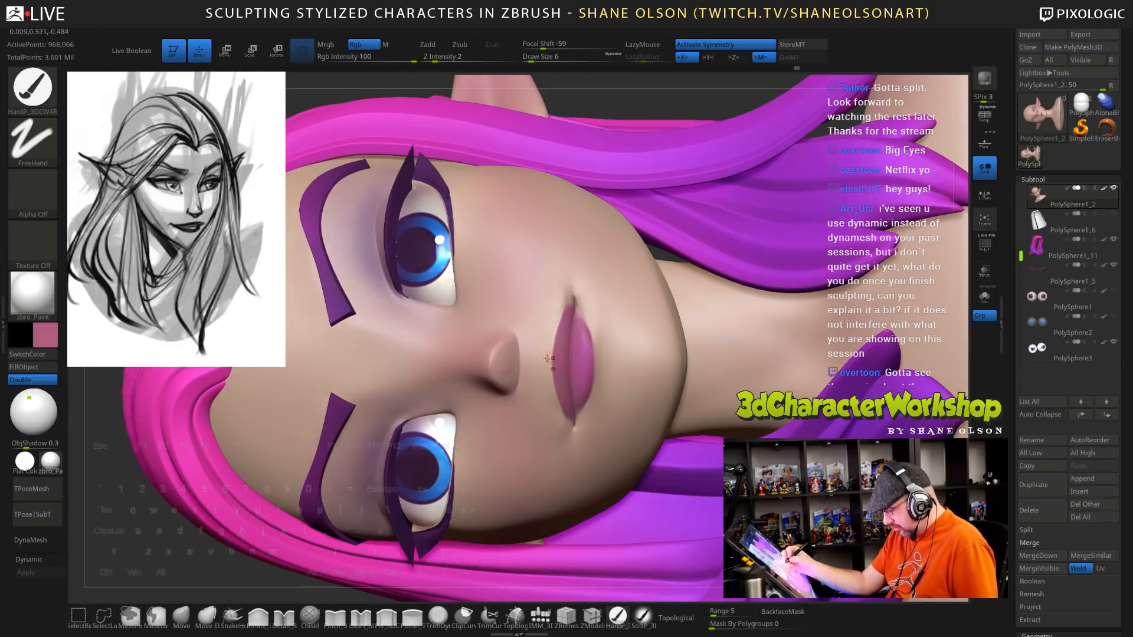
pyautogui.click(46, 337)
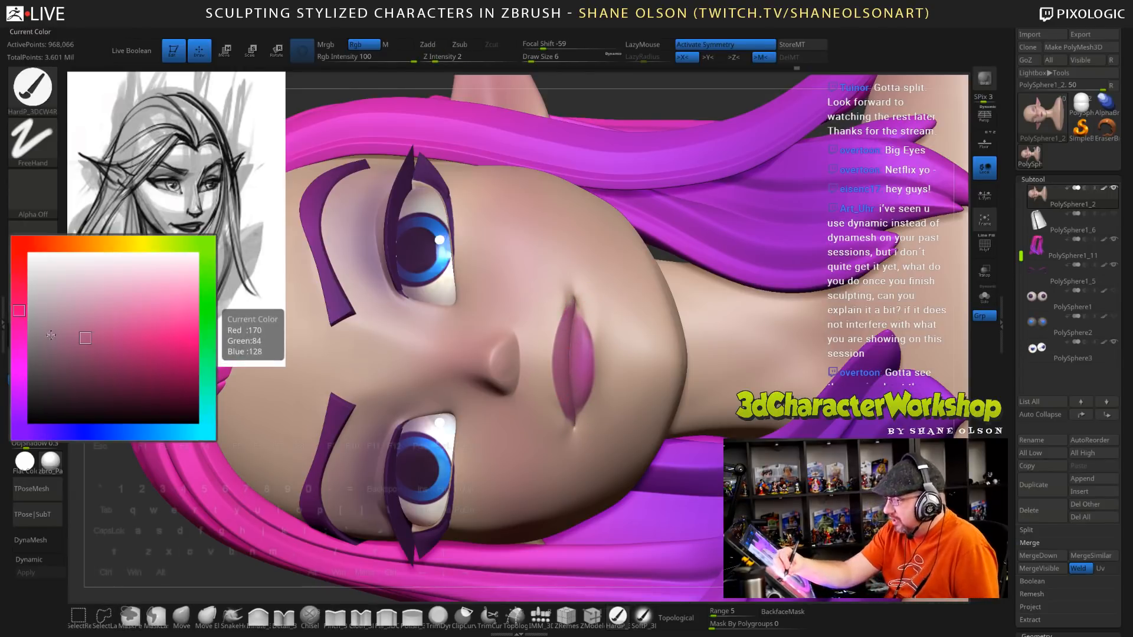
pyautogui.click(79, 353)
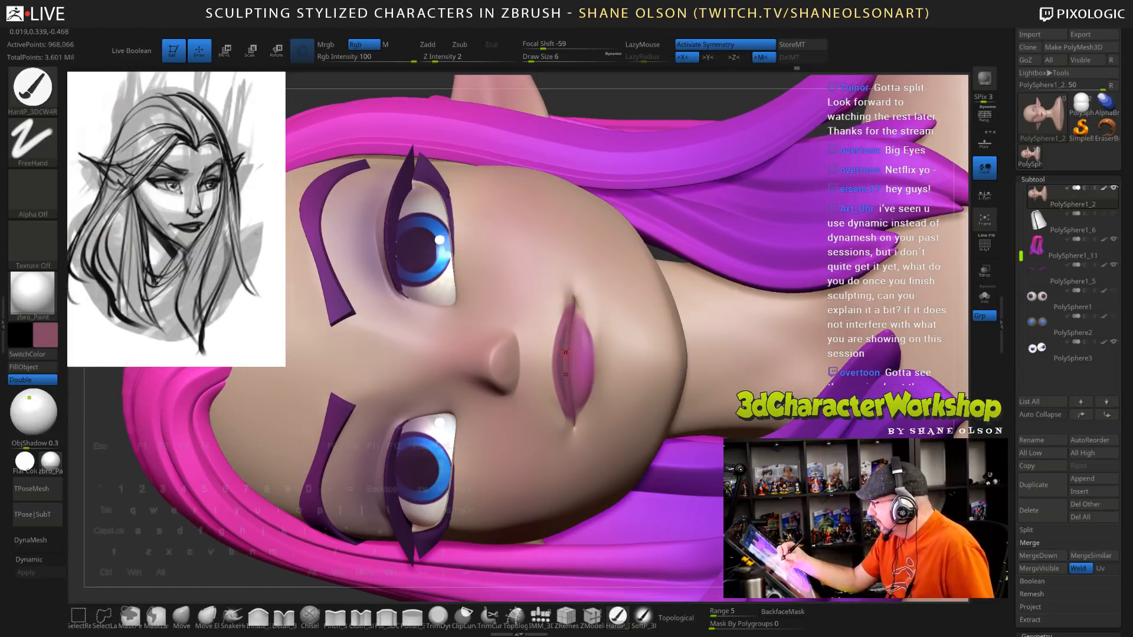
pyautogui.moveTo(569, 312)
pyautogui.mouseDown()
pyautogui.moveTo(572, 298)
pyautogui.moveTo(567, 314)
pyautogui.mouseUp()
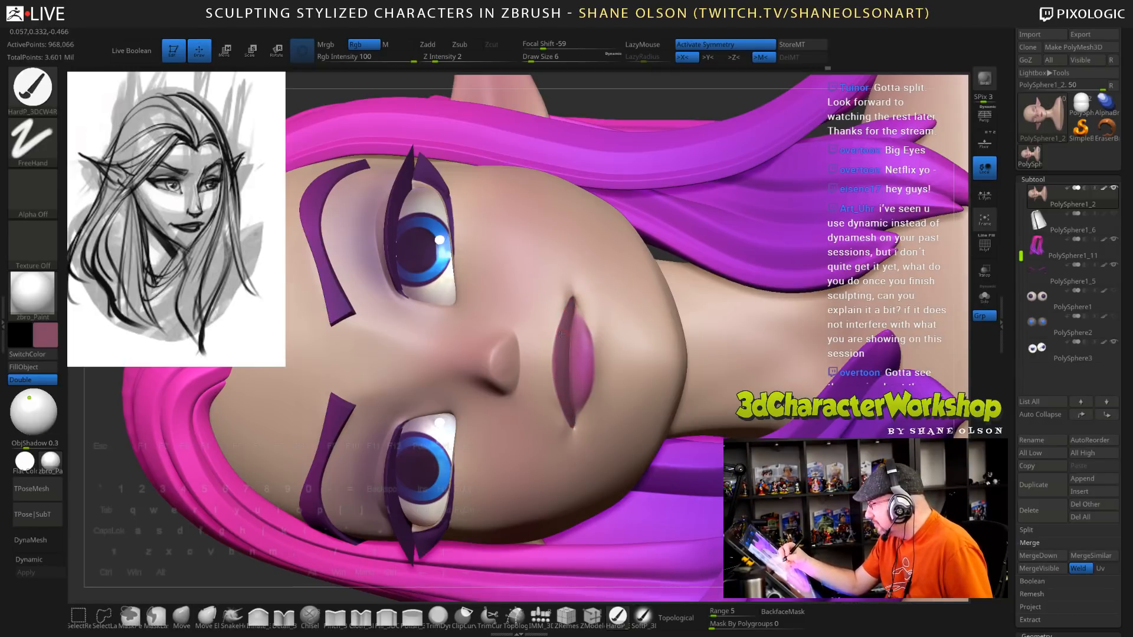
pyautogui.moveTo(559, 372); pyautogui.dragTo(564, 389)
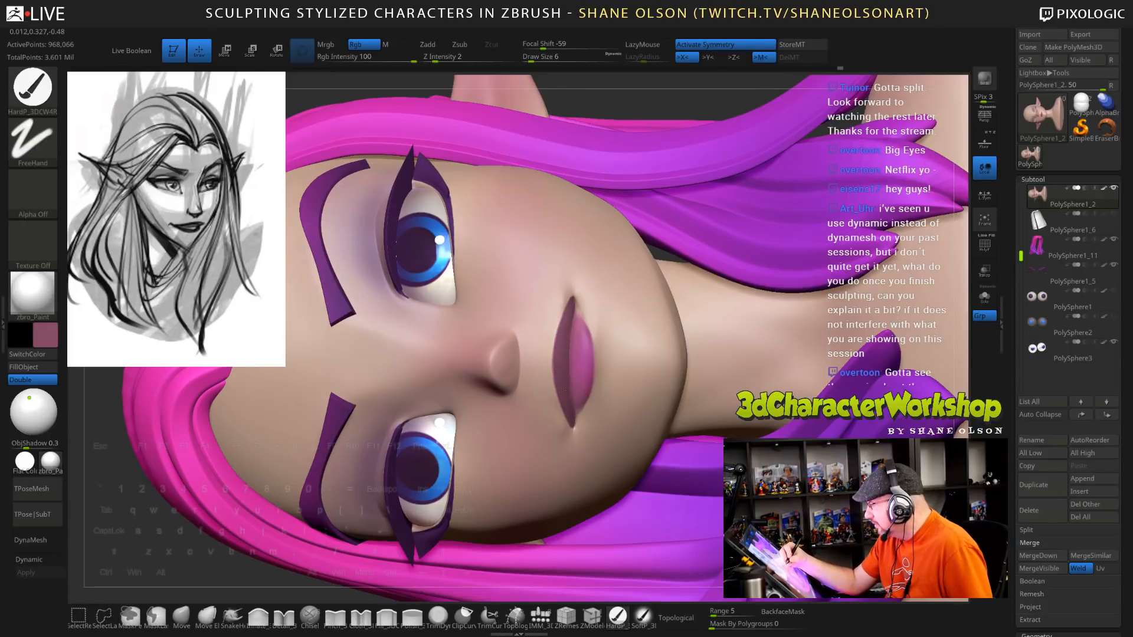
# Sample the lower lip's colour, touch up the lips with a magenta tone, and switch to the soft paint brush
pyautogui.moveTo(575, 355); pyautogui.dragTo(588, 334, button='right')
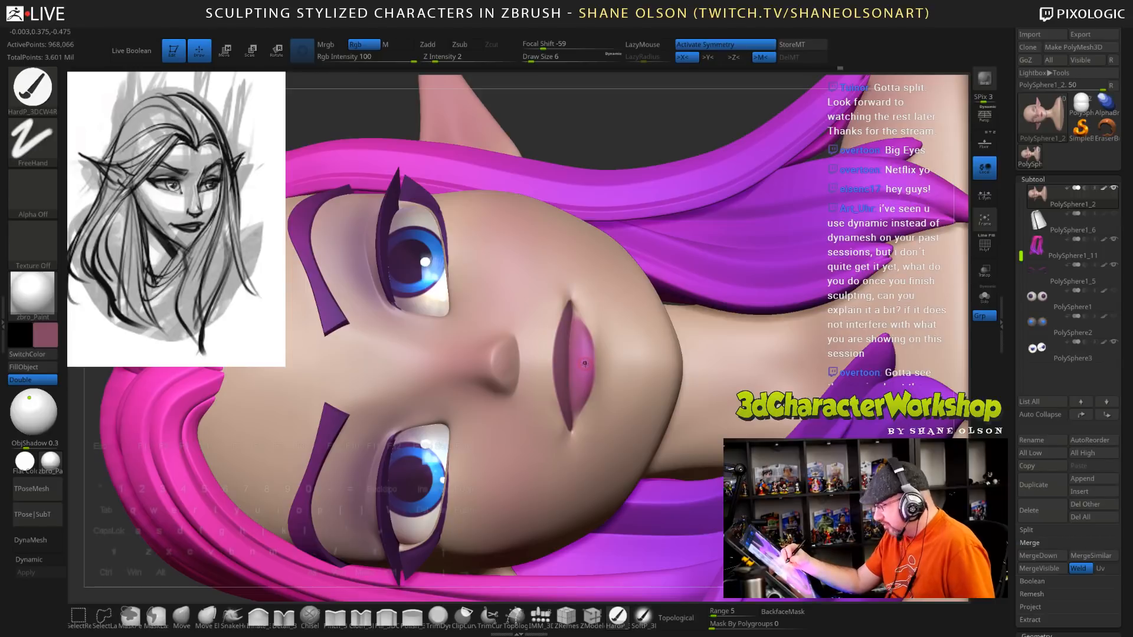
pyautogui.press('c')
pyautogui.click(50, 336)
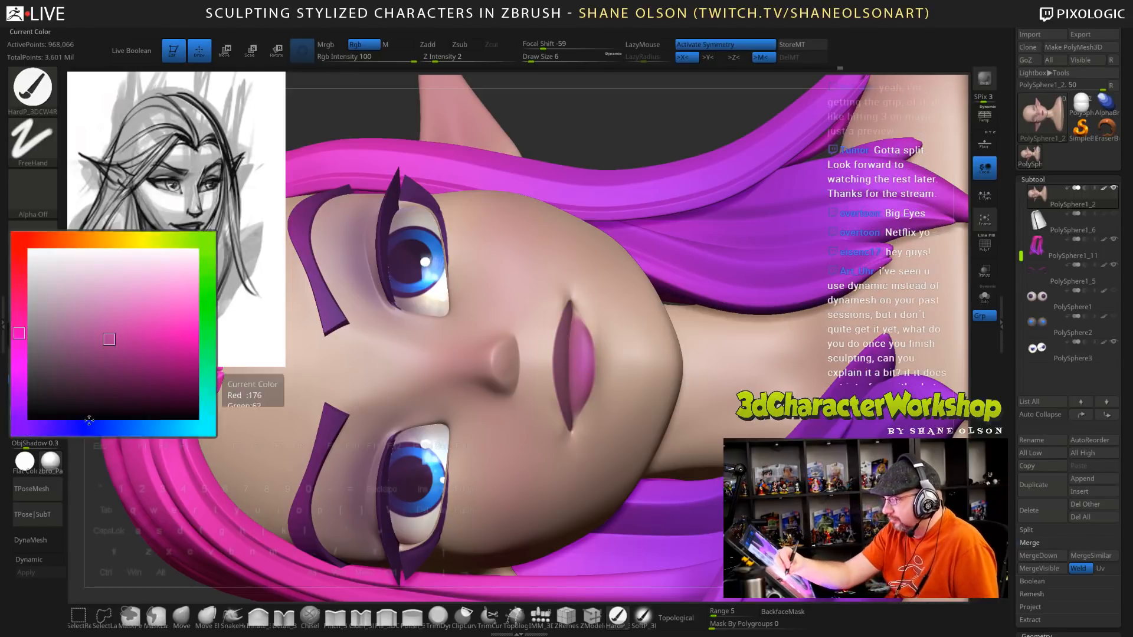
pyautogui.click(49, 335)
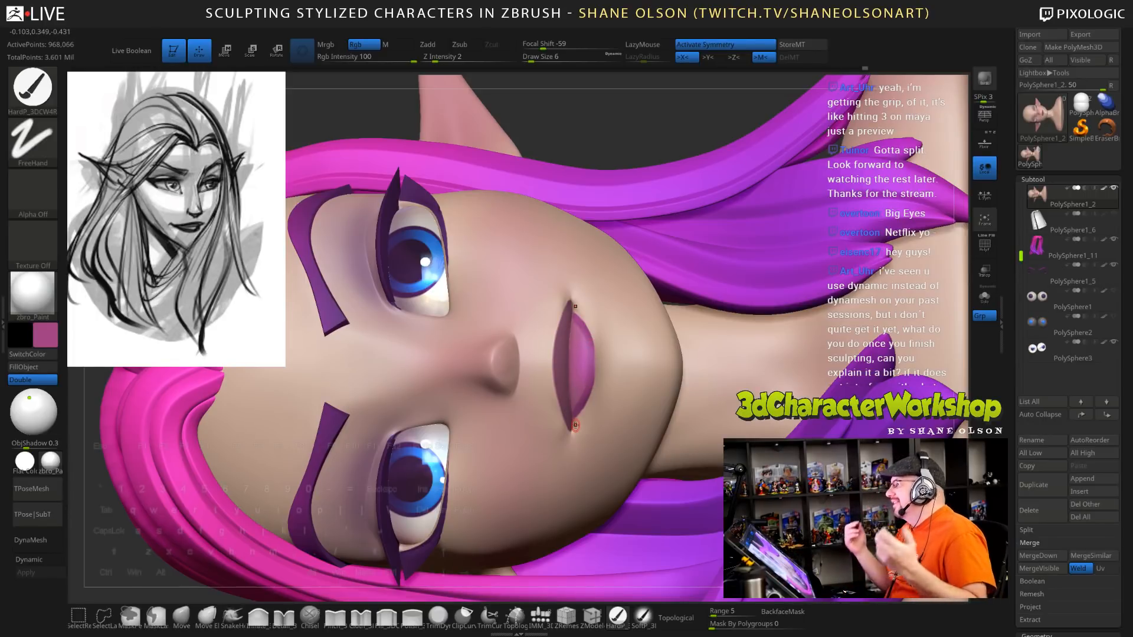
pyautogui.moveTo(575, 349)
pyautogui.mouseDown(button='right')
pyautogui.moveTo(589, 352)
pyautogui.moveTo(579, 352)
pyautogui.mouseUp(button='right')
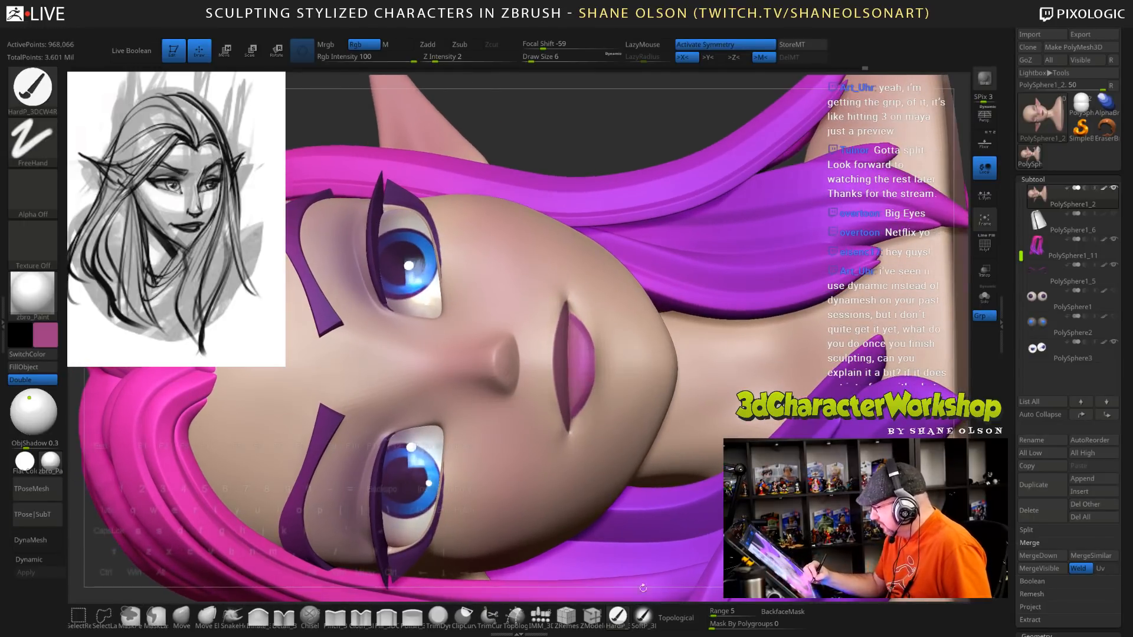
pyautogui.click(643, 617)
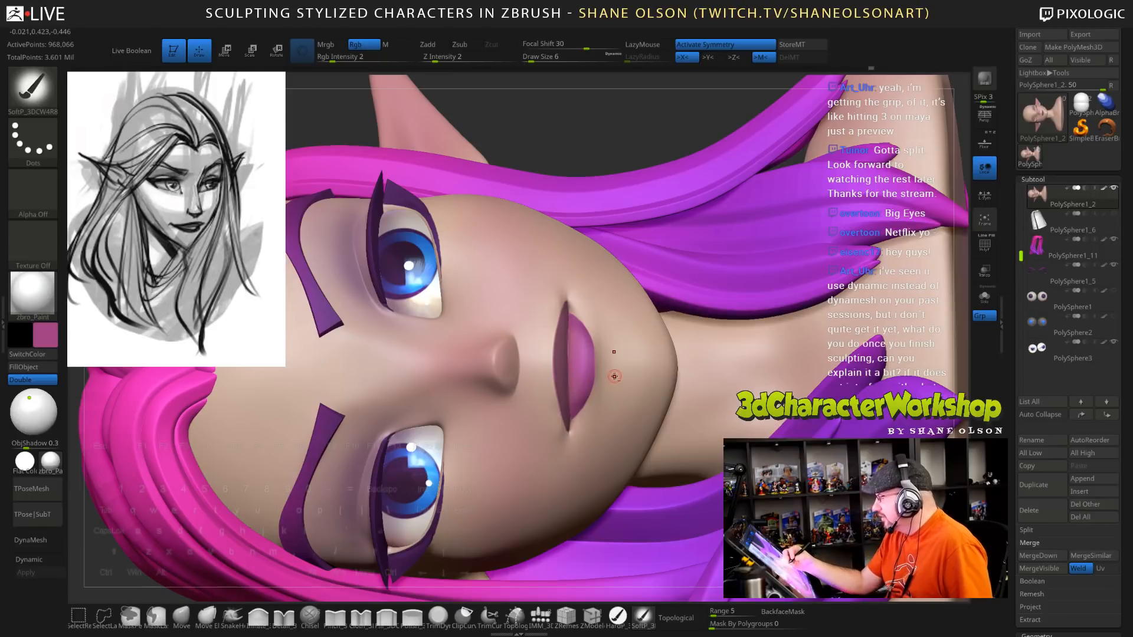
# Examine the painted lips and face on the whole bust from front and three-quarter views against the reference sketch
pyautogui.keyDown('ctrl'); pyautogui.moveTo(614, 374); pyautogui.dragTo(540, 148, button='right'); pyautogui.keyUp('ctrl')
pyautogui.moveTo(731, 385); pyautogui.dragTo(448, 360, button='right')
pyautogui.moveTo(800, 388)
pyautogui.keyDown('alt'); pyautogui.mouseDown(button='right')
pyautogui.moveTo(765, 386)
pyautogui.moveTo(785, 394)
pyautogui.mouseUp(button='right'); pyautogui.keyUp('alt')
pyautogui.moveTo(726, 378); pyautogui.dragTo(774, 374)
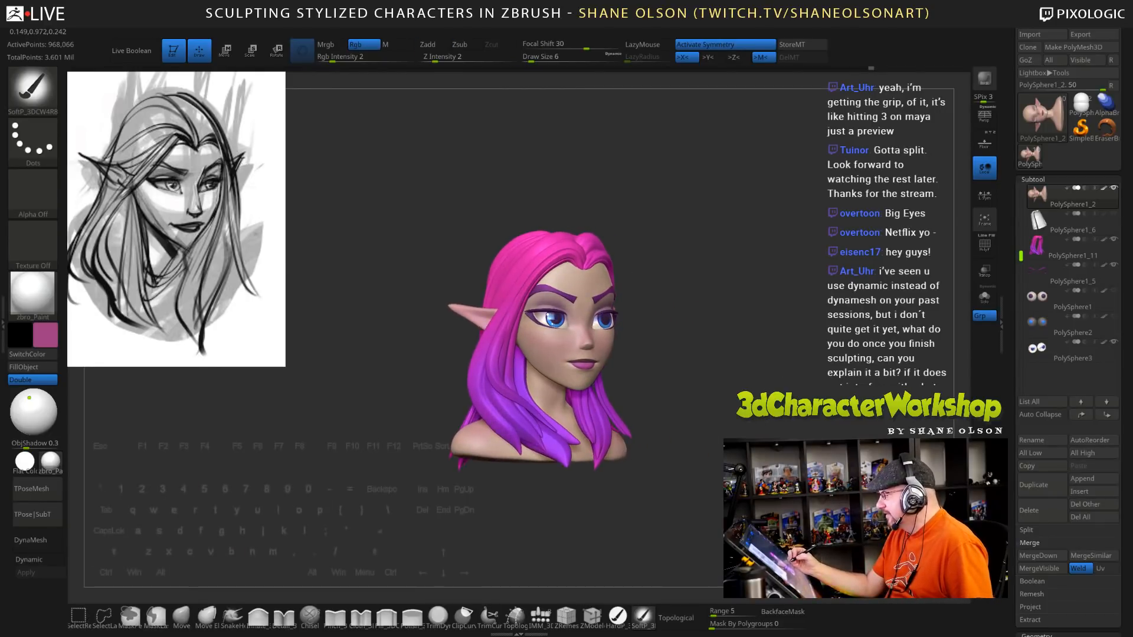
pyautogui.keyDown('alt'); pyautogui.moveTo(745, 316); pyautogui.dragTo(703, 425); pyautogui.keyUp('alt')
pyautogui.moveTo(747, 415)
pyautogui.mouseDown()
pyautogui.moveTo(725, 413)
pyautogui.moveTo(760, 420)
pyautogui.mouseUp()
pyautogui.keyDown('alt'); pyautogui.moveTo(769, 471); pyautogui.dragTo(761, 422); pyautogui.keyUp('alt')
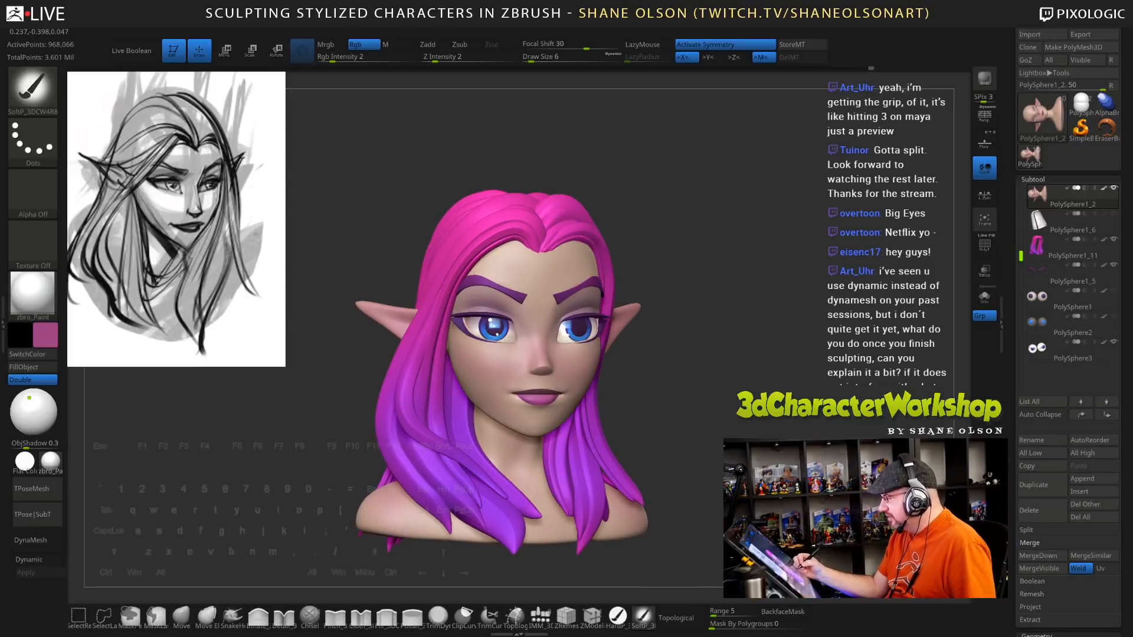
pyautogui.moveTo(701, 493)
pyautogui.mouseDown()
pyautogui.moveTo(690, 493)
pyautogui.moveTo(757, 490)
pyautogui.moveTo(680, 490)
pyautogui.moveTo(699, 490)
pyautogui.mouseUp()
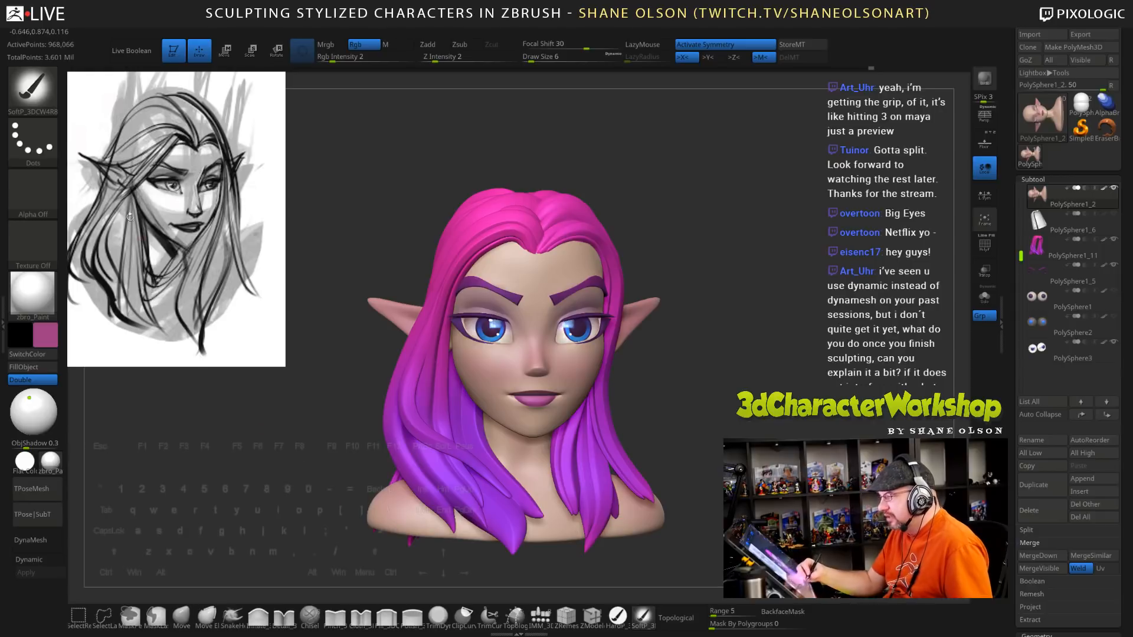
pyautogui.moveTo(688, 401); pyautogui.dragTo(708, 381)
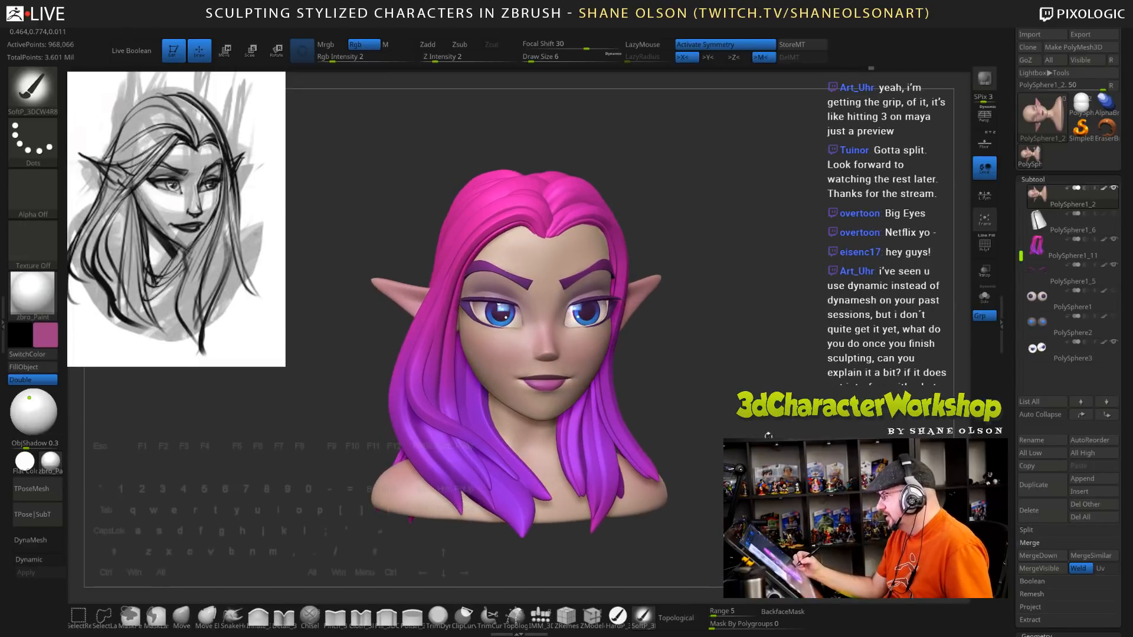
# Select the hair subtool and sample its purple as the paint colour
pyautogui.moveTo(768, 436); pyautogui.dragTo(700, 293)
pyautogui.keyDown('alt'); pyautogui.click(569, 205); pyautogui.keyUp('alt')
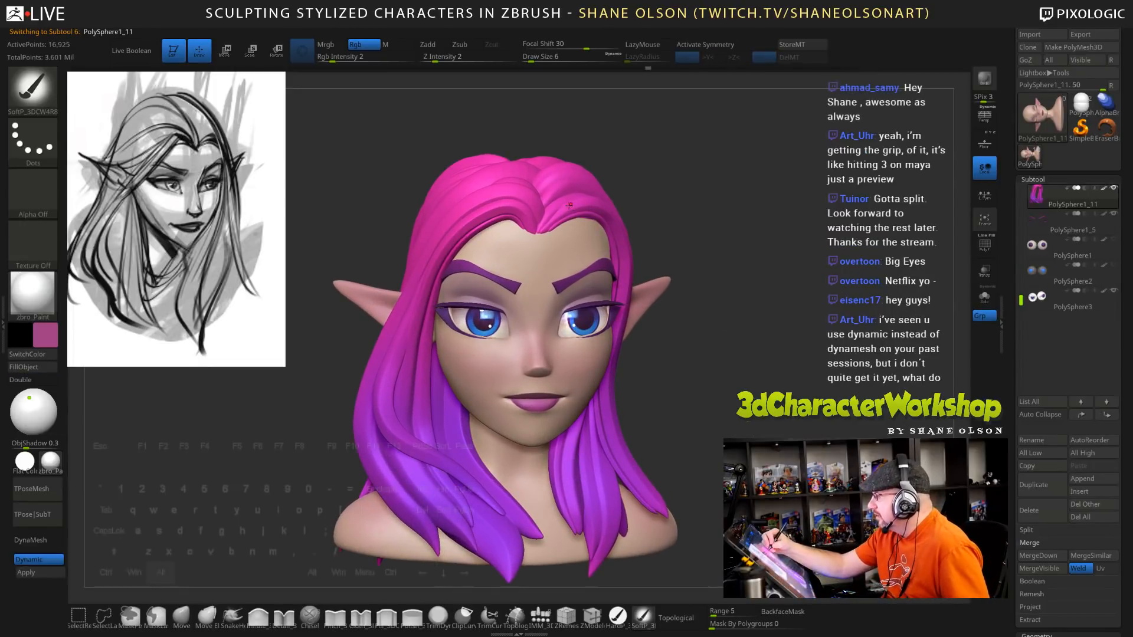
pyautogui.keyDown('alt'); pyautogui.moveTo(721, 243); pyautogui.dragTo(689, 262); pyautogui.keyUp('alt')
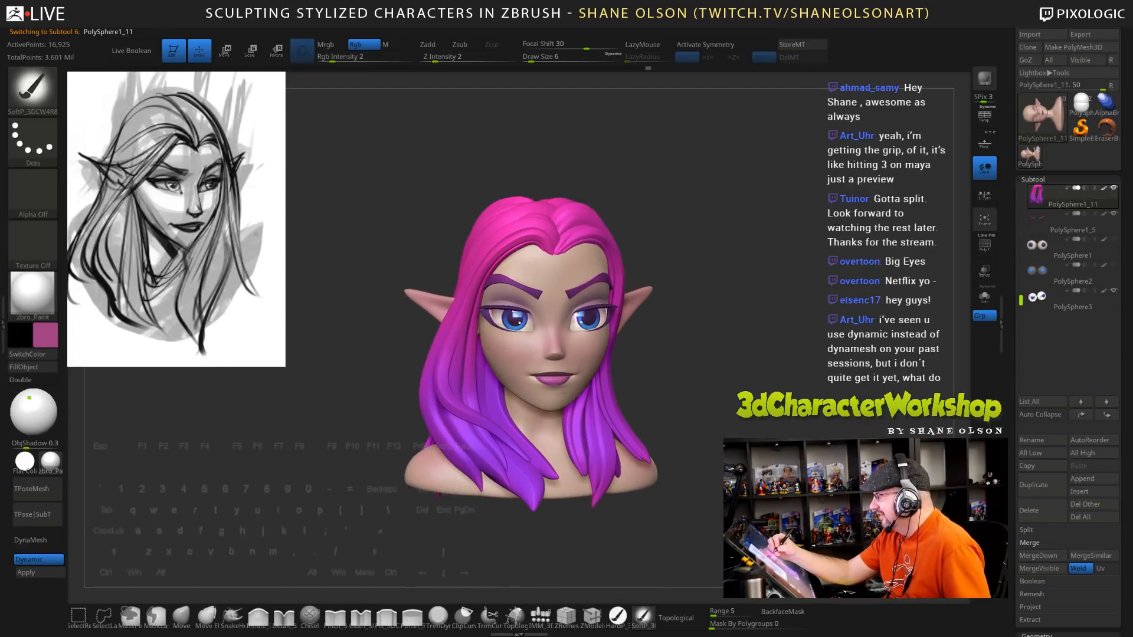
pyautogui.press('c')
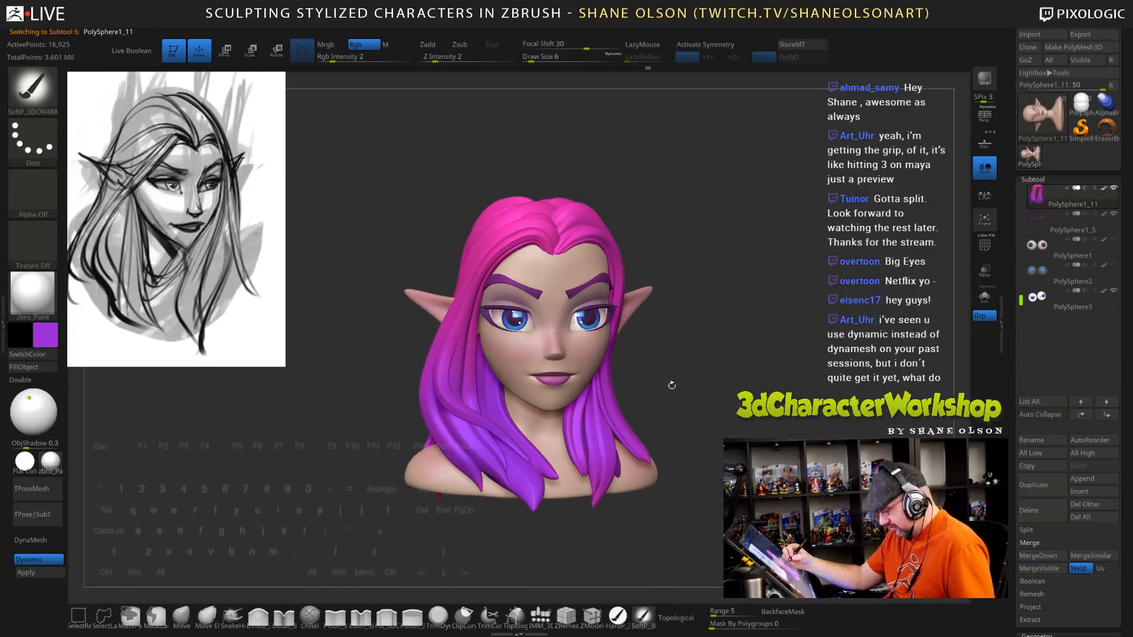
pyautogui.moveTo(679, 291); pyautogui.dragTo(704, 295)
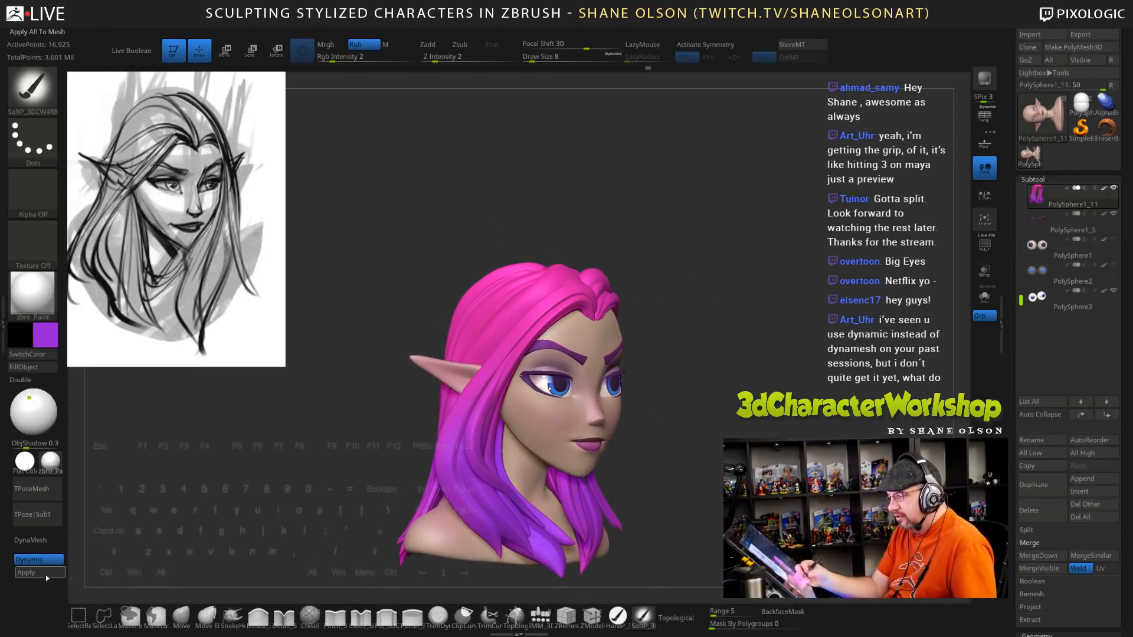
# Apply the hair's Dynamic Subdiv as real geometry, divide the mesh further for polypainting, and check it from above
pyautogui.click(26, 573)
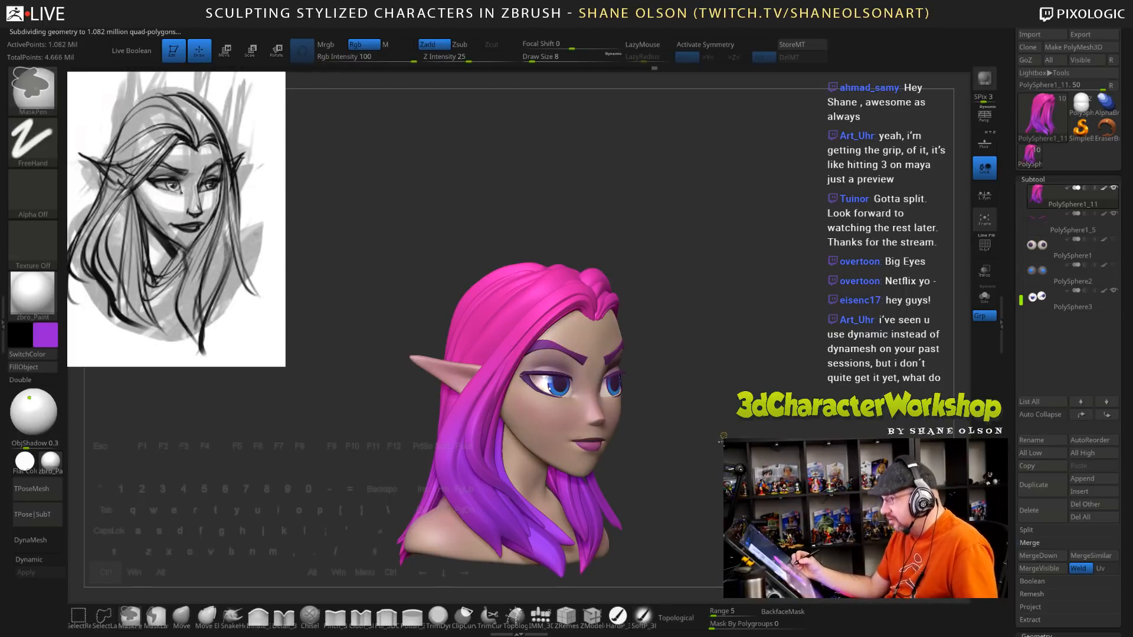
pyautogui.moveTo(737, 431); pyautogui.dragTo(731, 501)
pyautogui.moveTo(797, 428); pyautogui.dragTo(789, 430)
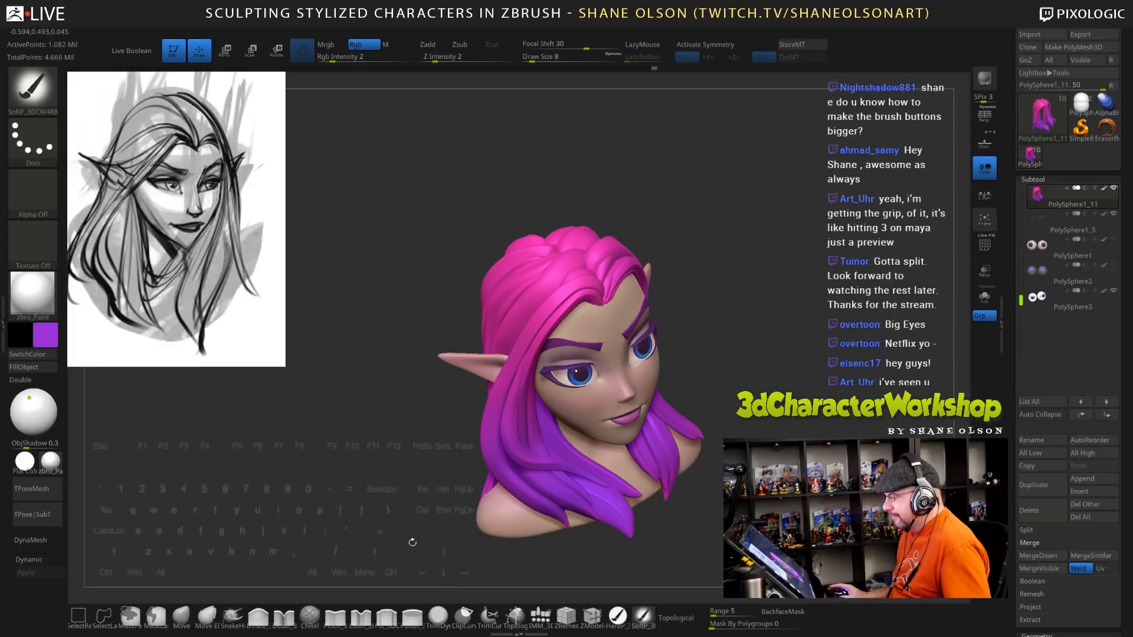
# Show the interface preferences' UI Buttons Size setting
pyautogui.click(428, 28)
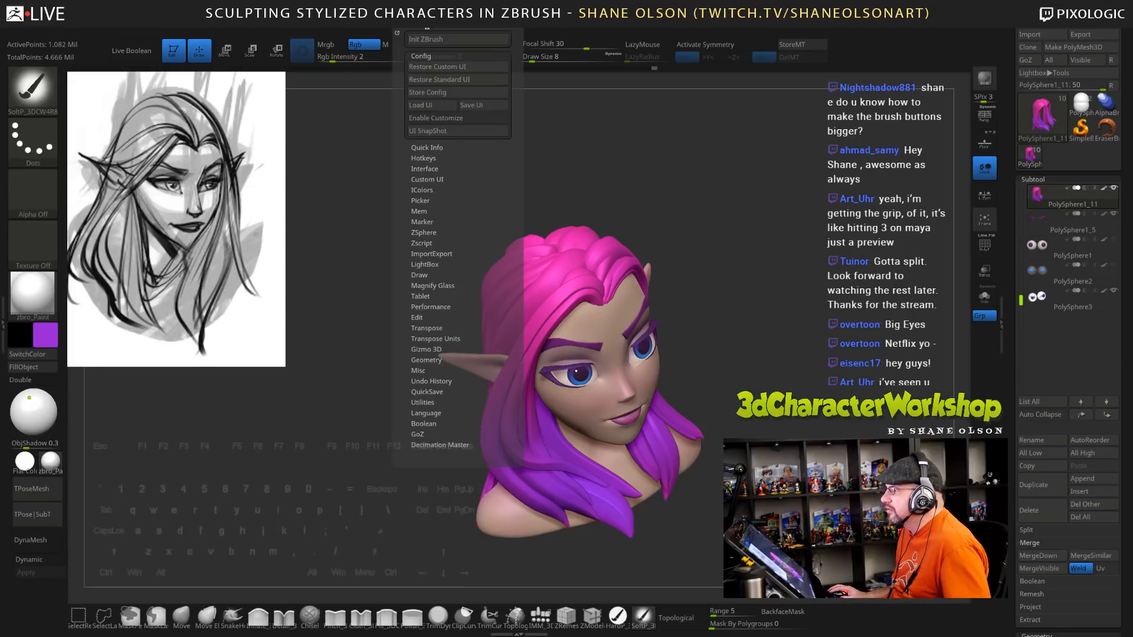
pyautogui.click(417, 56)
pyautogui.click(424, 88)
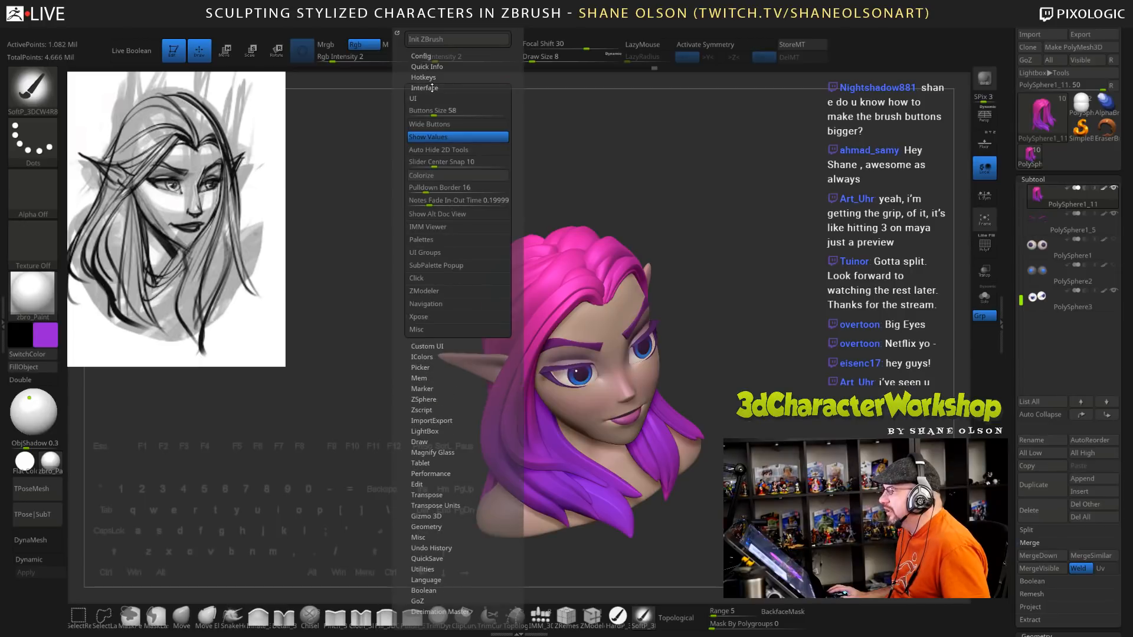
pyautogui.click(430, 111)
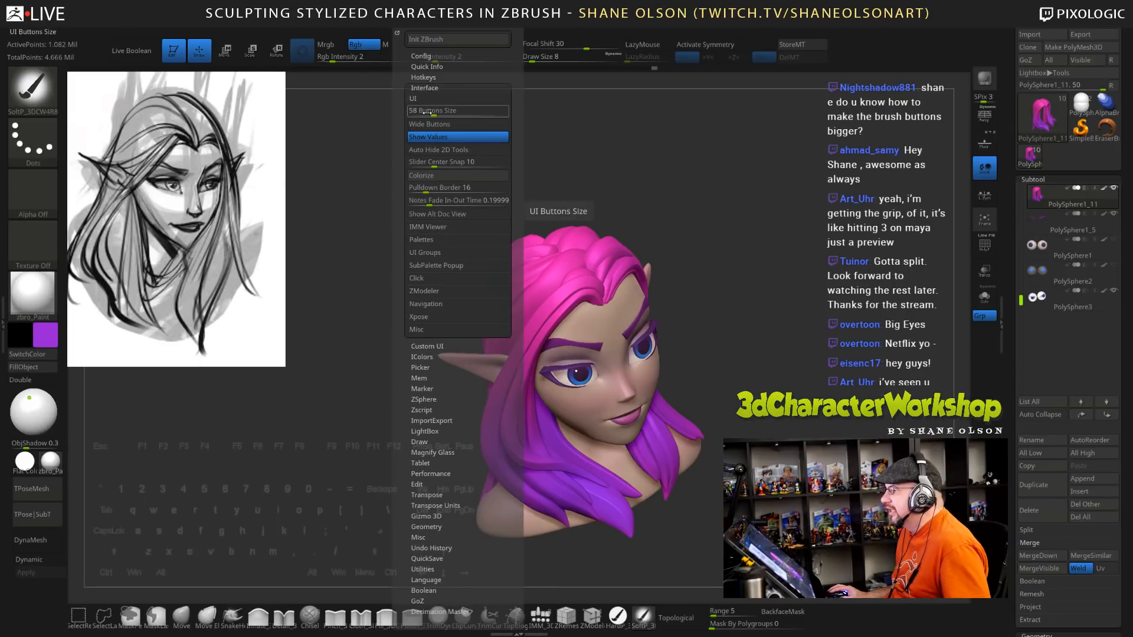
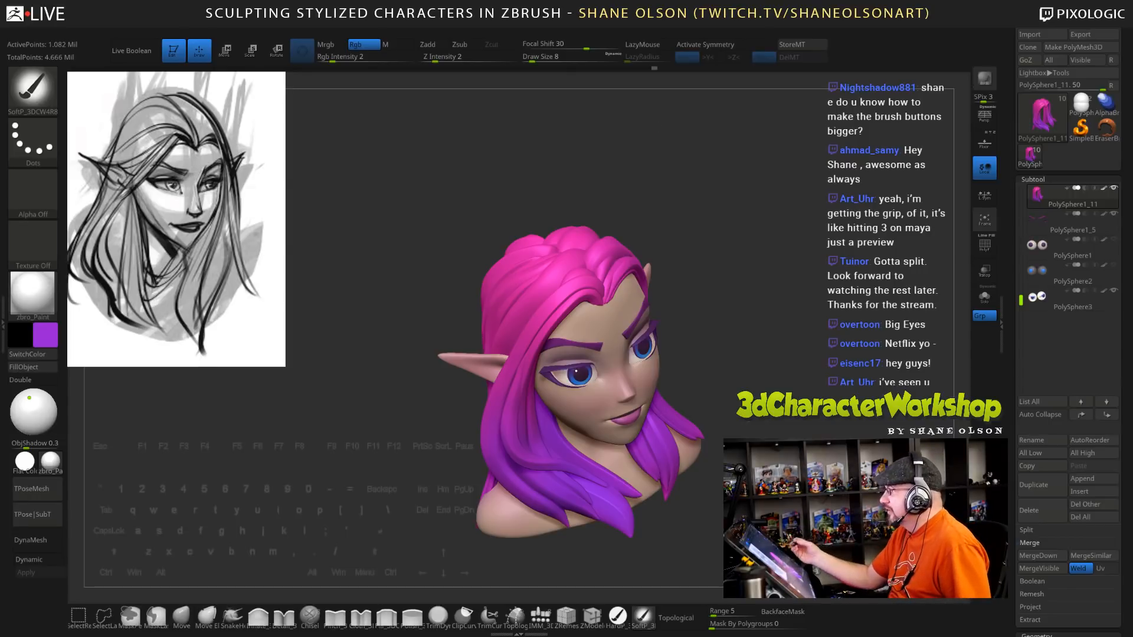
# Try a hard-edged purple streak along the side strand above the ear, using the hard paint brush at draw size 8
pyautogui.moveTo(762, 401); pyautogui.dragTo(820, 394)
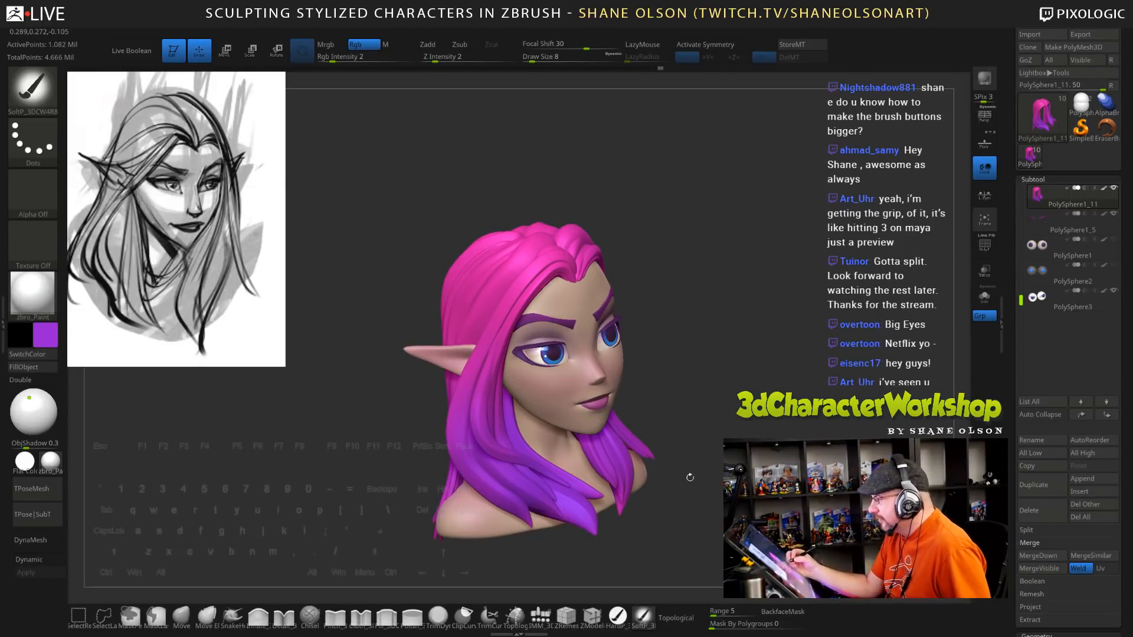
pyautogui.click(617, 615)
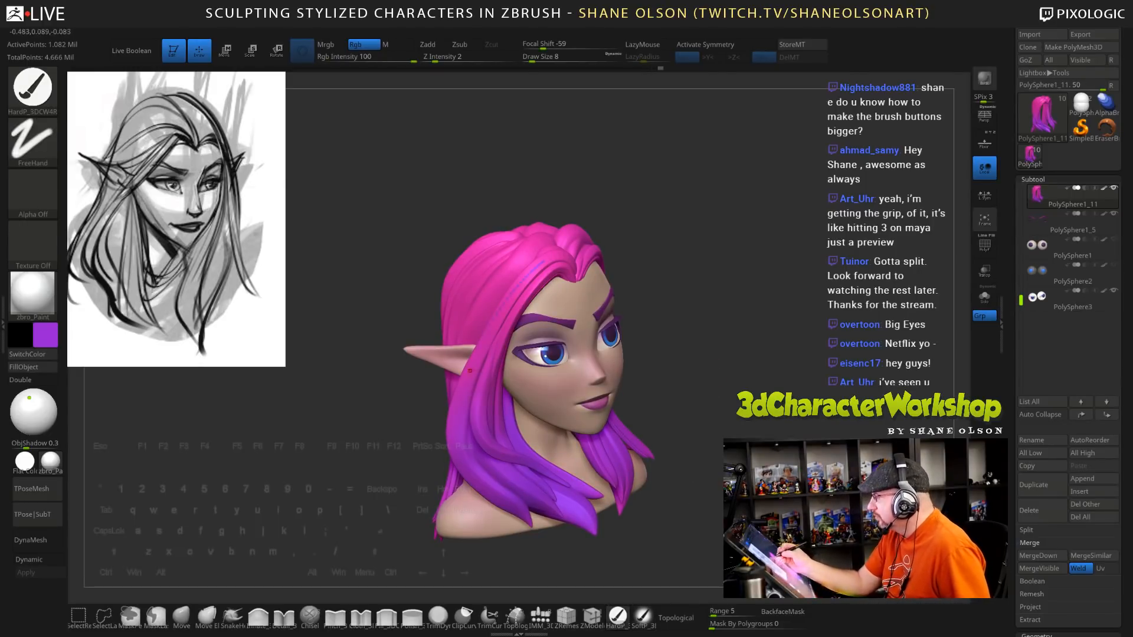
pyautogui.keyDown('alt'); pyautogui.moveTo(707, 348); pyautogui.dragTo(689, 372); pyautogui.keyUp('alt')
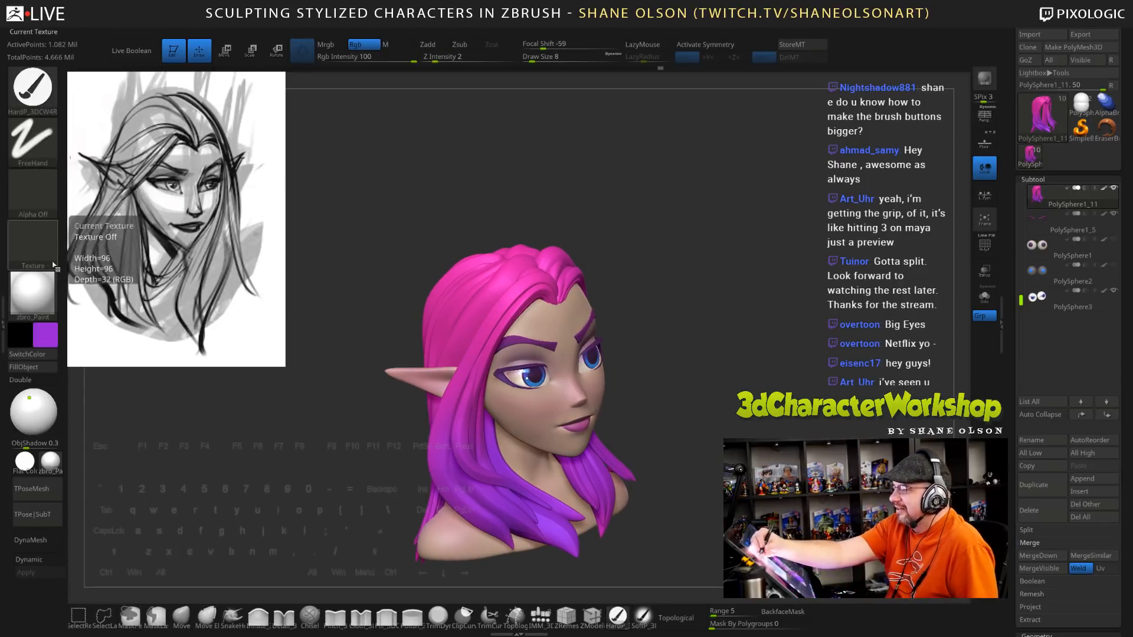
pyautogui.moveTo(724, 370); pyautogui.dragTo(794, 409)
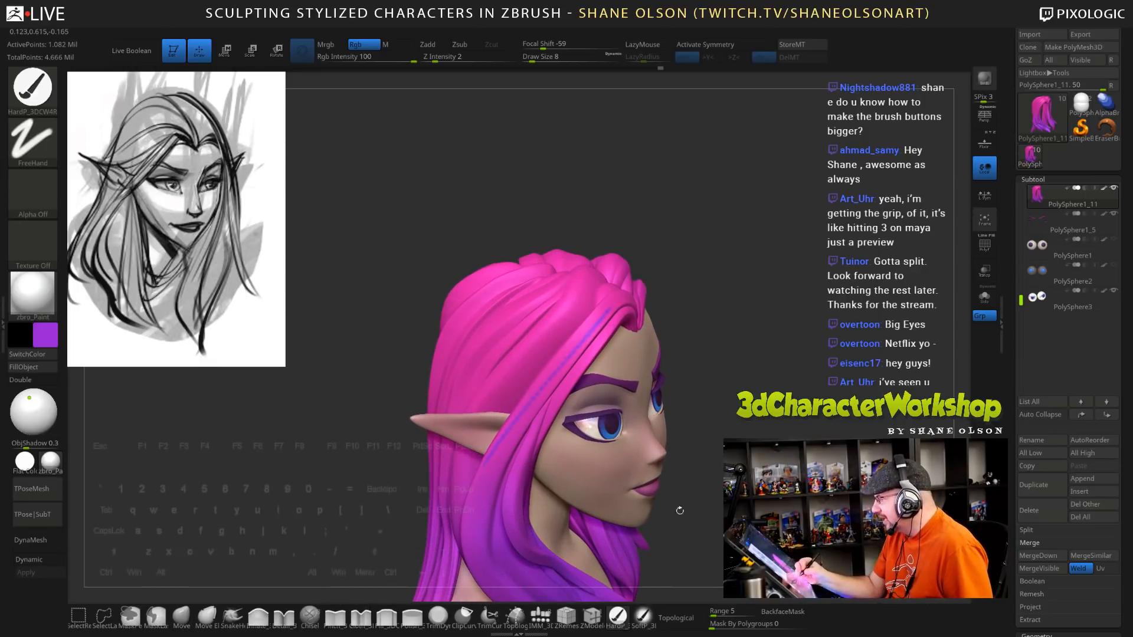
pyautogui.moveTo(593, 325); pyautogui.dragTo(494, 469)
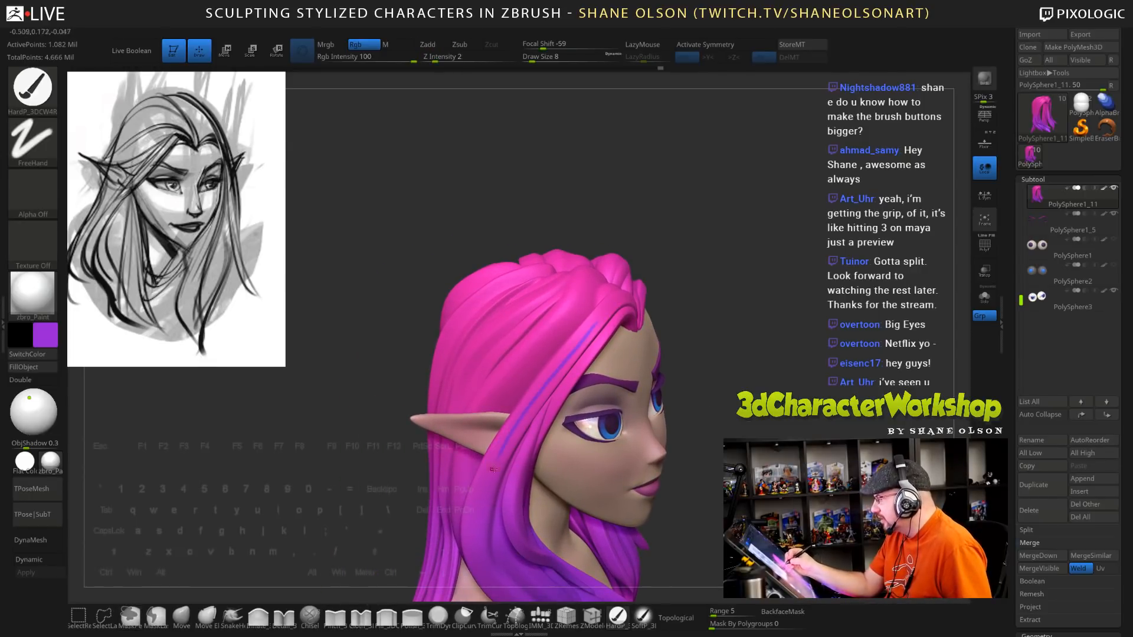
pyautogui.moveTo(494, 469); pyautogui.dragTo(404, 395, button='right')
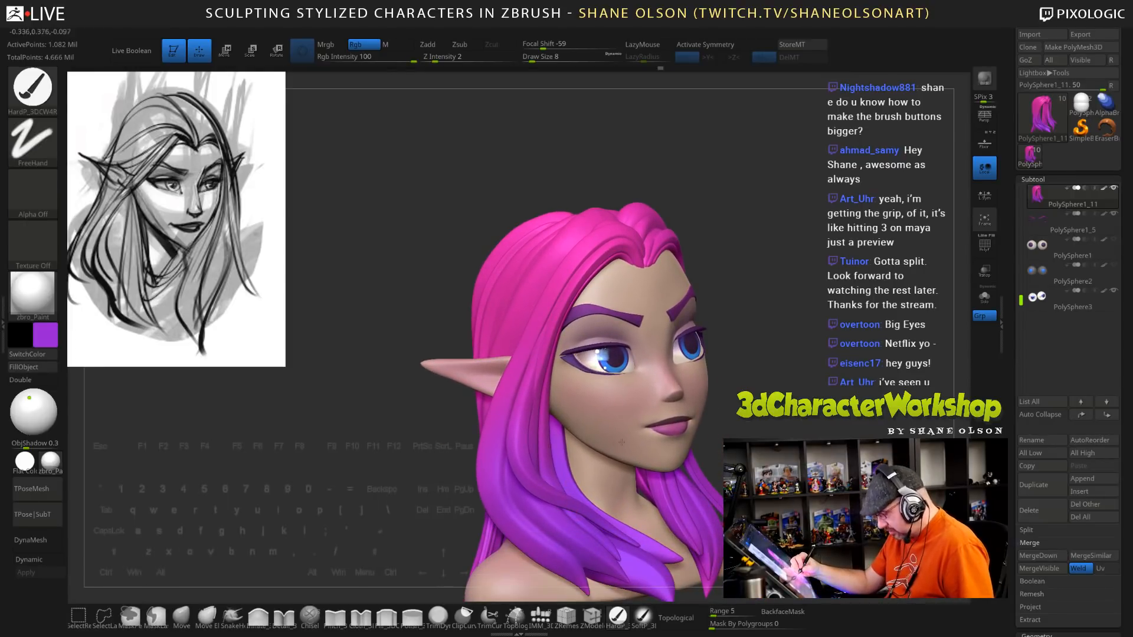
# Paint soft purple over the front side strand with the soft paint brush at draw size 77 and Topological masking on
pyautogui.moveTo(813, 427); pyautogui.dragTo(803, 396, button='right')
pyautogui.moveTo(731, 389)
pyautogui.keyDown('alt'); pyautogui.mouseDown(button='right')
pyautogui.moveTo(763, 364)
pyautogui.moveTo(723, 342)
pyautogui.moveTo(718, 381)
pyautogui.moveTo(606, 324)
pyautogui.mouseUp(button='right'); pyautogui.keyUp('alt')
pyautogui.press('2')
pyautogui.press('s')
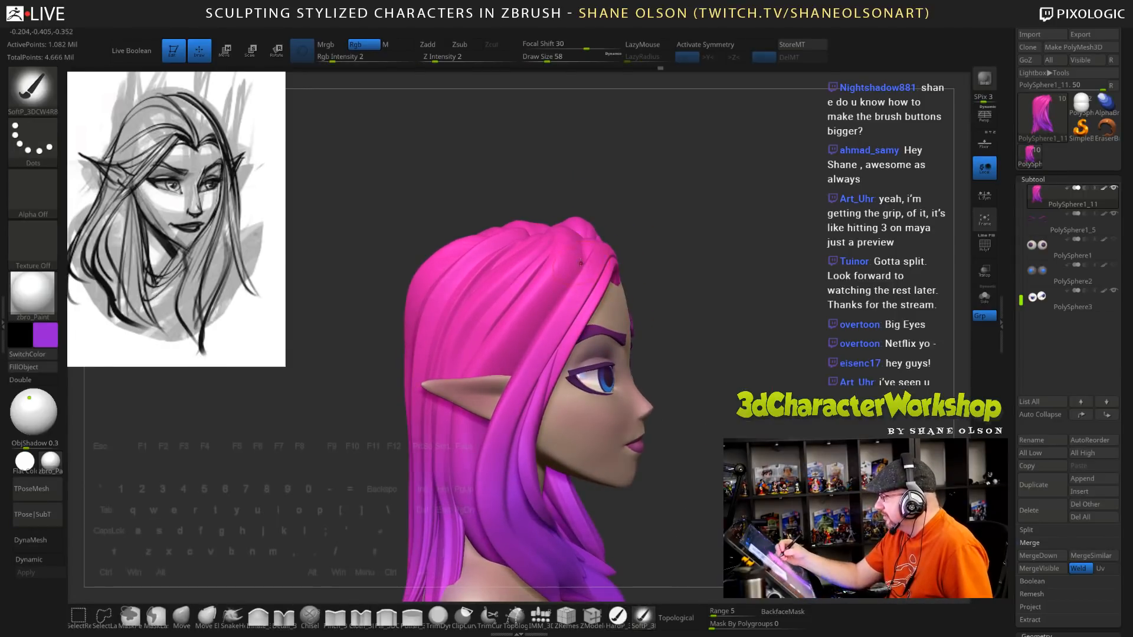
pyautogui.click(679, 617)
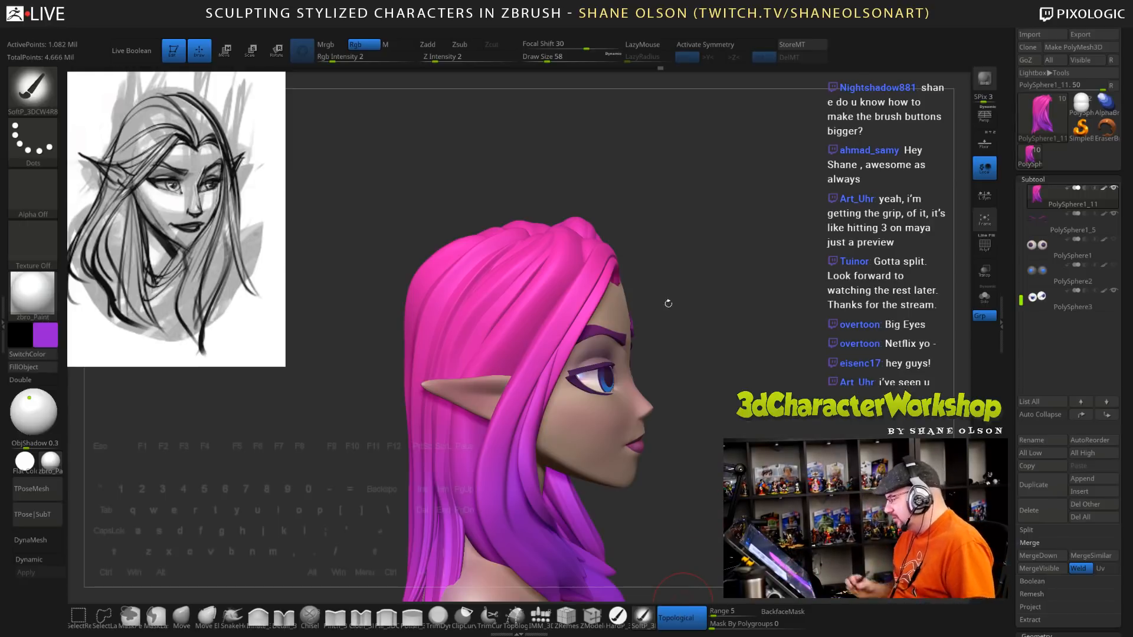
pyautogui.press('s')
pyautogui.click(673, 285)
pyautogui.moveTo(707, 323)
pyautogui.mouseDown()
pyautogui.moveTo(715, 356)
pyautogui.moveTo(568, 296)
pyautogui.mouseUp()
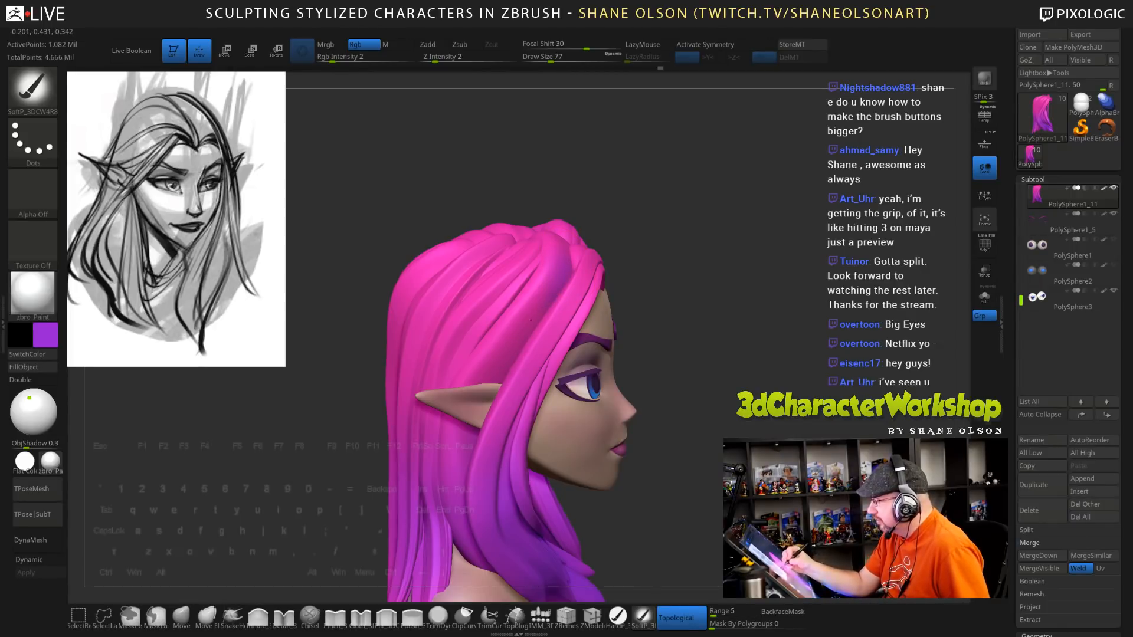
pyautogui.moveTo(679, 283)
pyautogui.mouseDown()
pyautogui.moveTo(626, 285)
pyautogui.moveTo(699, 289)
pyautogui.mouseUp()
# Turn off Topological masking, set Mask By Polygroups to 100, and shade the strands framing the face with soft purple
pyautogui.click(682, 618)
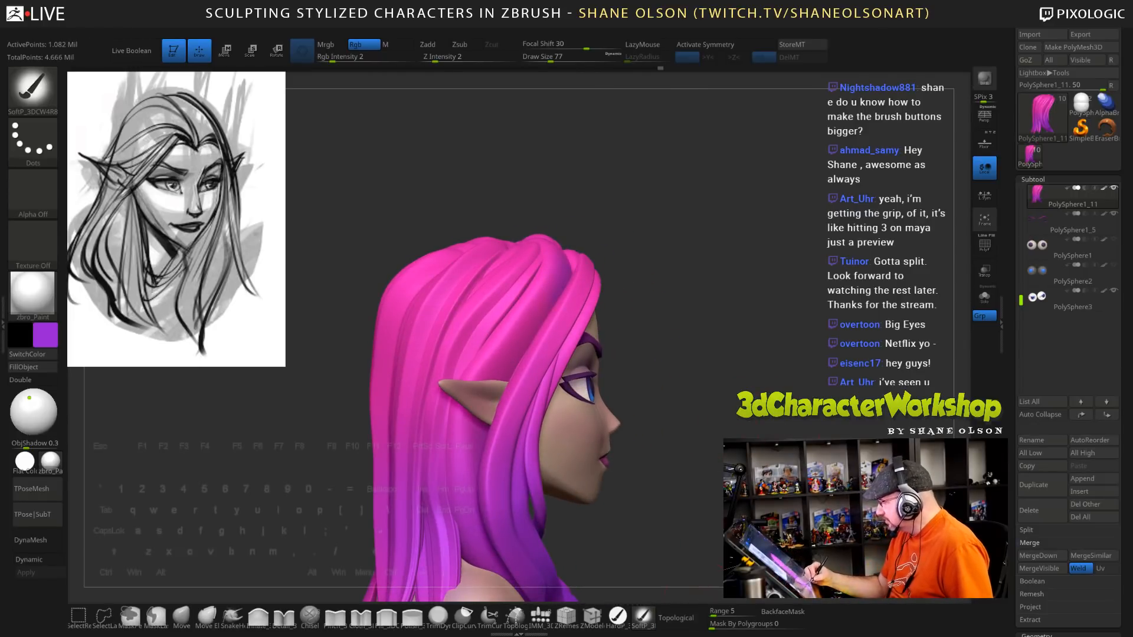
pyautogui.moveTo(716, 629); pyautogui.dragTo(816, 629)
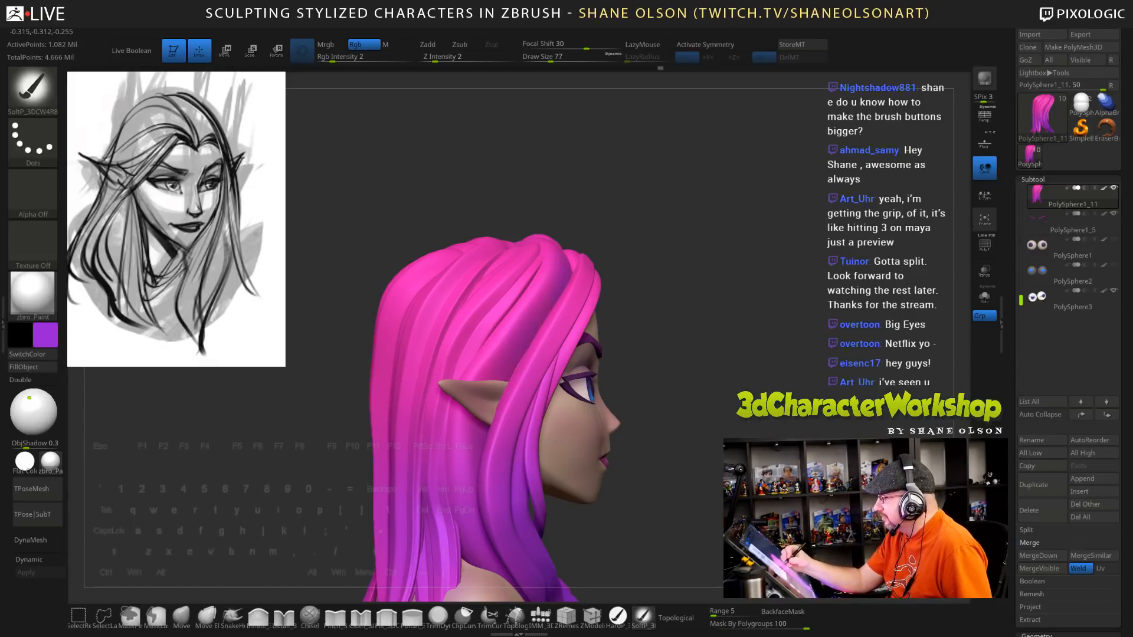
pyautogui.moveTo(685, 337); pyautogui.dragTo(578, 335)
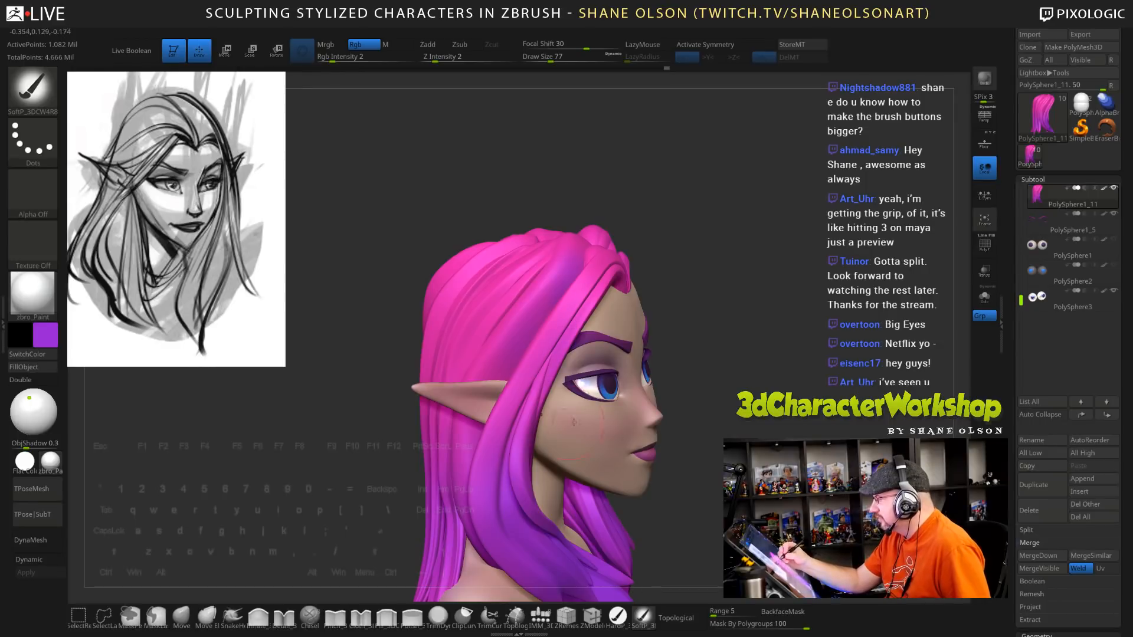
pyautogui.moveTo(709, 355)
pyautogui.mouseDown()
pyautogui.moveTo(661, 355)
pyautogui.moveTo(717, 354)
pyautogui.moveTo(705, 326)
pyautogui.mouseUp()
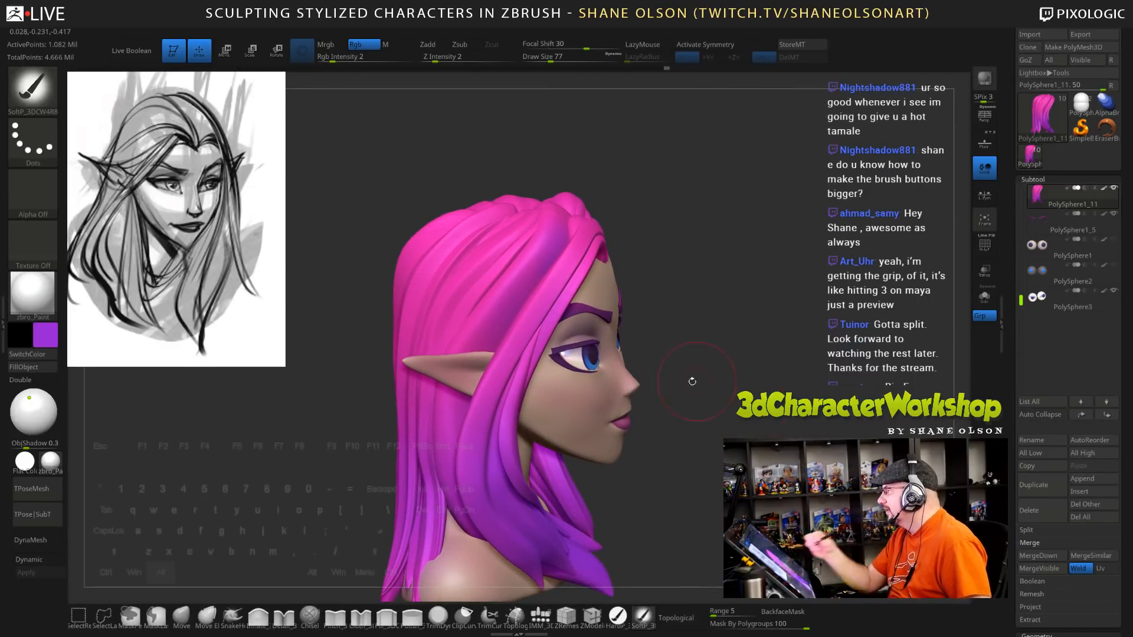
# Paint soft purple variation into the hair strands above and behind the ear and along the back of the head
pyautogui.moveTo(693, 381); pyautogui.dragTo(500, 311)
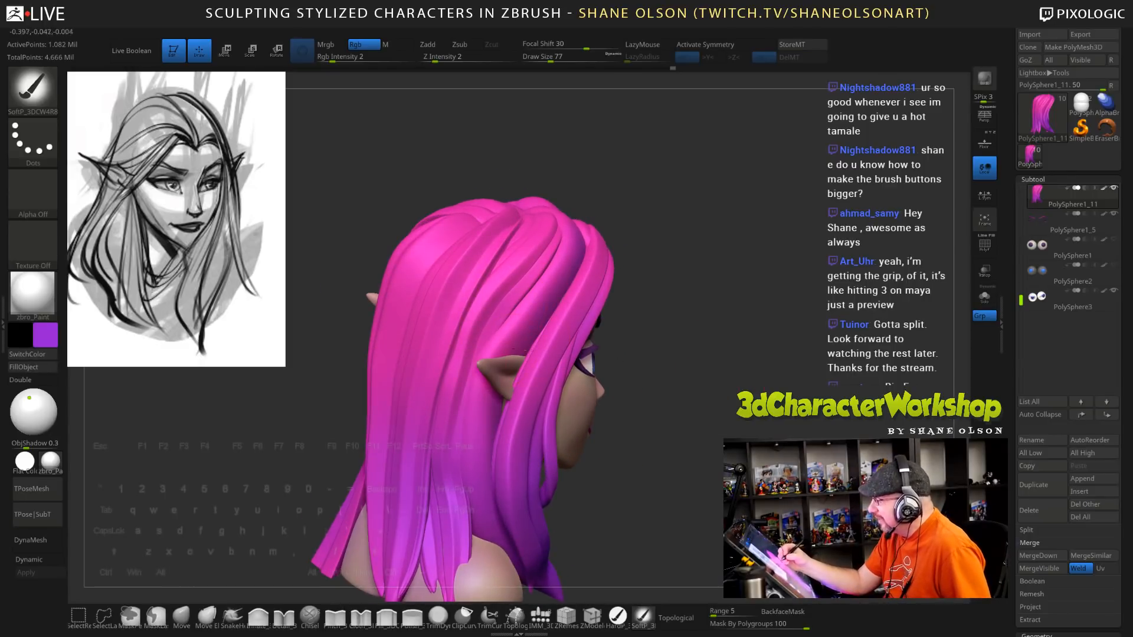
pyautogui.moveTo(511, 350); pyautogui.dragTo(475, 331)
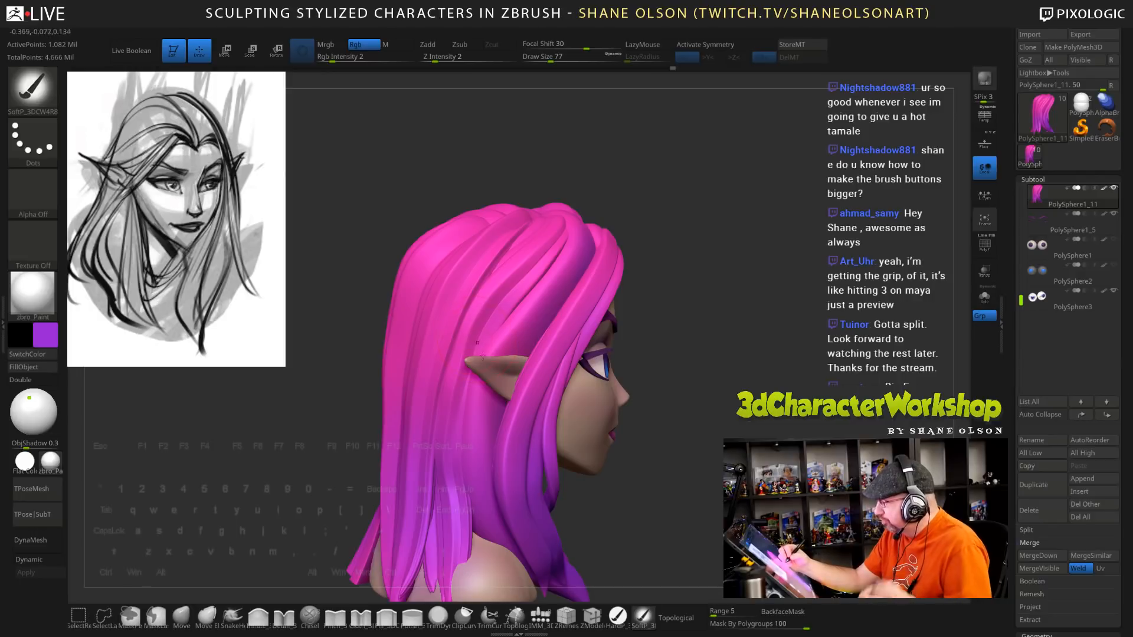
pyautogui.moveTo(462, 393); pyautogui.dragTo(451, 389)
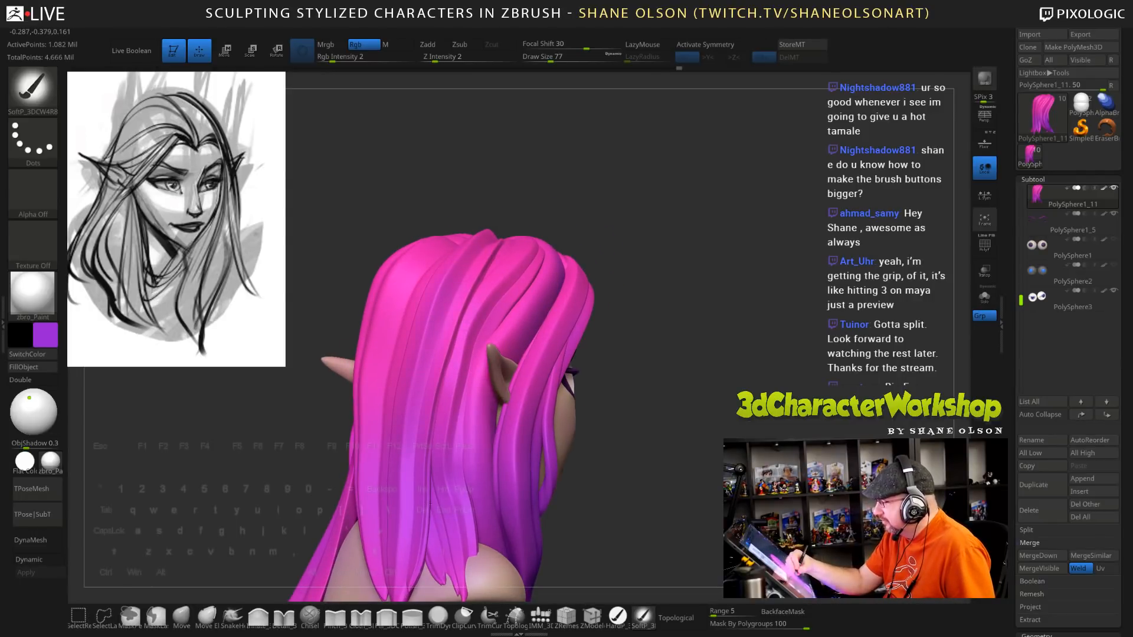
pyautogui.moveTo(649, 467); pyautogui.dragTo(552, 324)
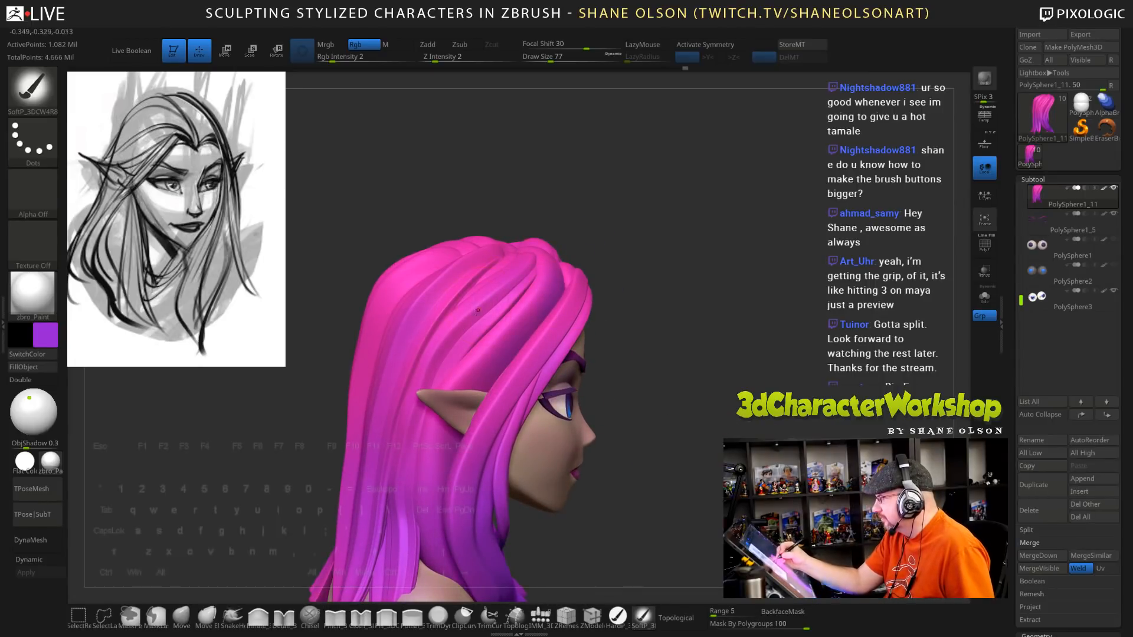
# Shade the hair strands on the opposite side of the face and around that ear with soft purple
pyautogui.moveTo(597, 246)
pyautogui.mouseDown()
pyautogui.moveTo(509, 229)
pyautogui.moveTo(627, 330)
pyautogui.moveTo(541, 430)
pyautogui.mouseUp()
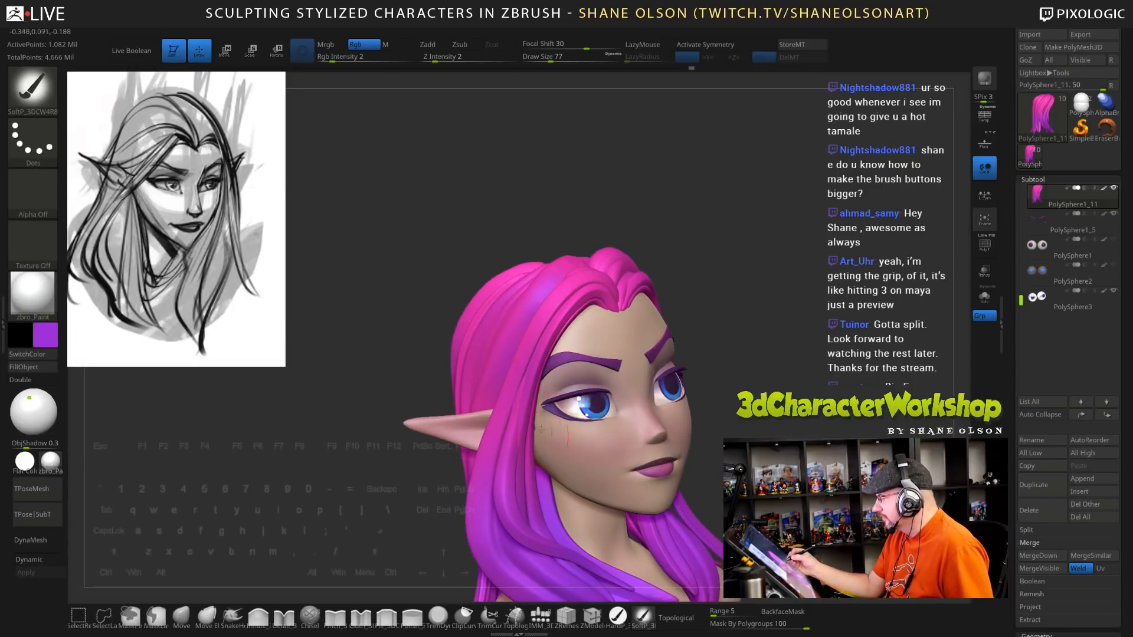
pyautogui.moveTo(638, 440); pyautogui.dragTo(659, 356)
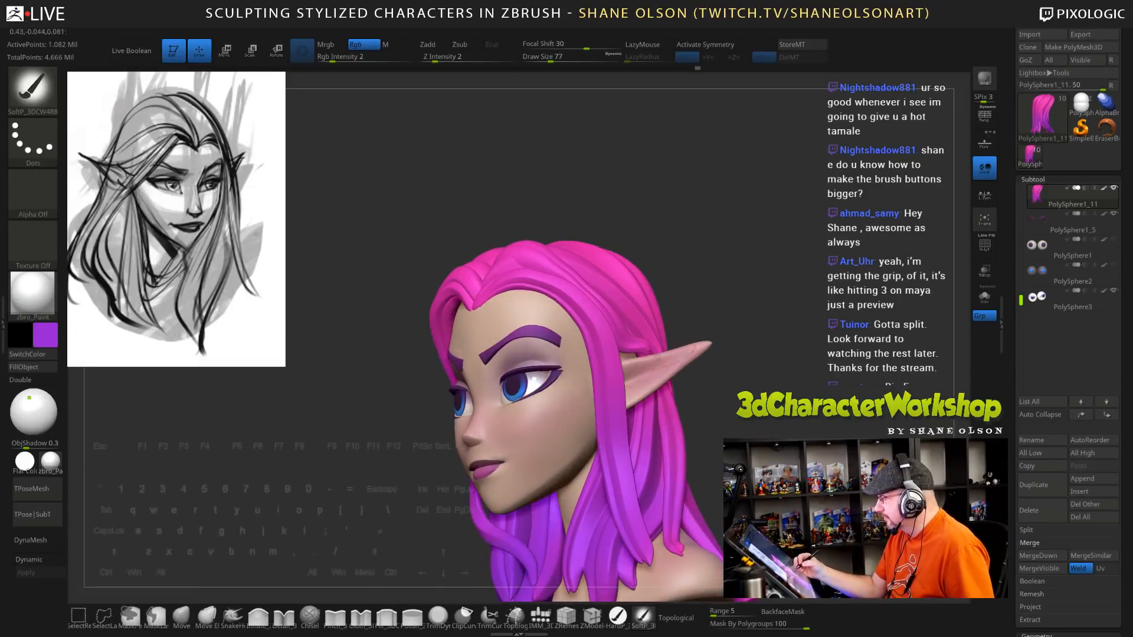
pyautogui.moveTo(656, 488); pyautogui.dragTo(553, 245)
pyautogui.moveTo(651, 352); pyautogui.dragTo(771, 389)
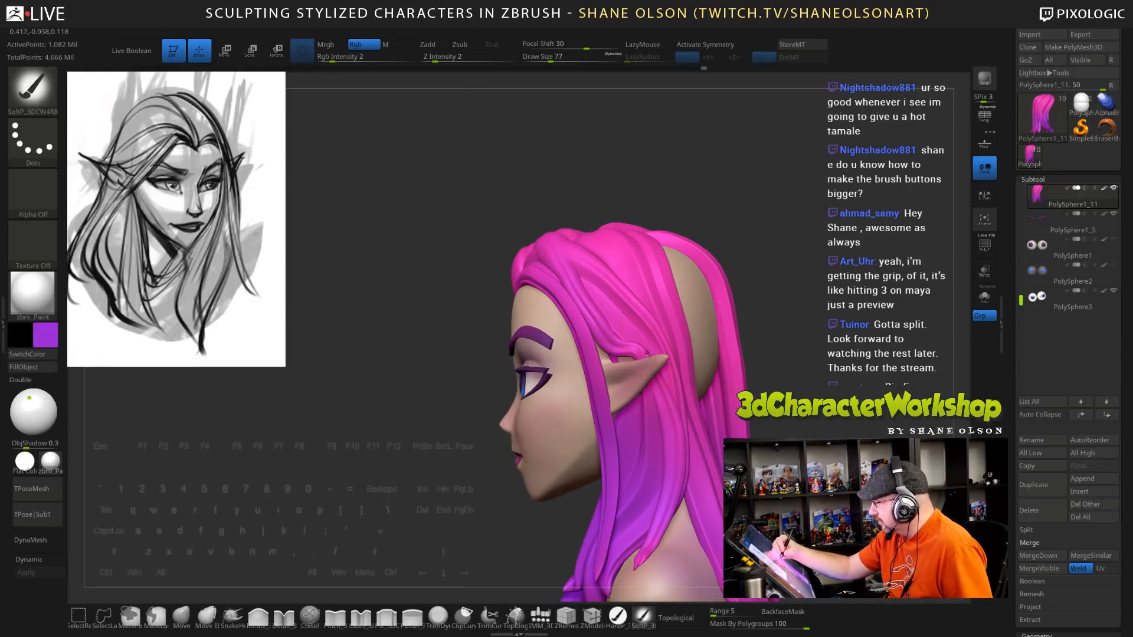
pyautogui.moveTo(461, 472)
pyautogui.mouseDown()
pyautogui.moveTo(546, 469)
pyautogui.moveTo(469, 471)
pyautogui.mouseUp()
# Check the hair's polygroups and isolate the strand that runs from the crown past the ear
pyautogui.hotkey('shift', 'f')
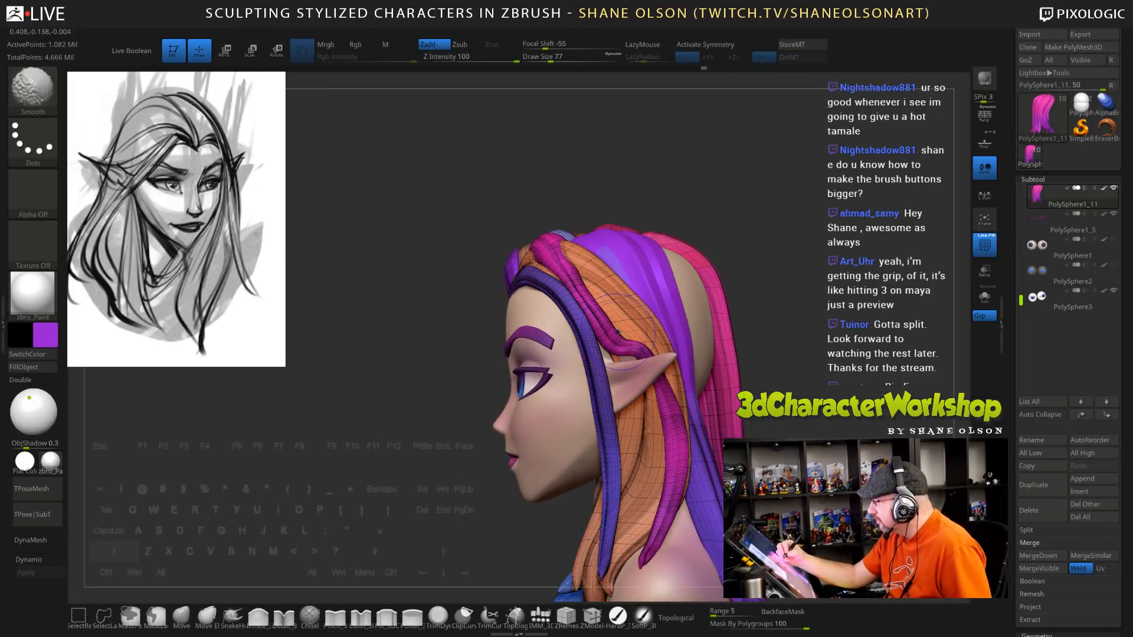
pyautogui.hotkey('shift', 'f')
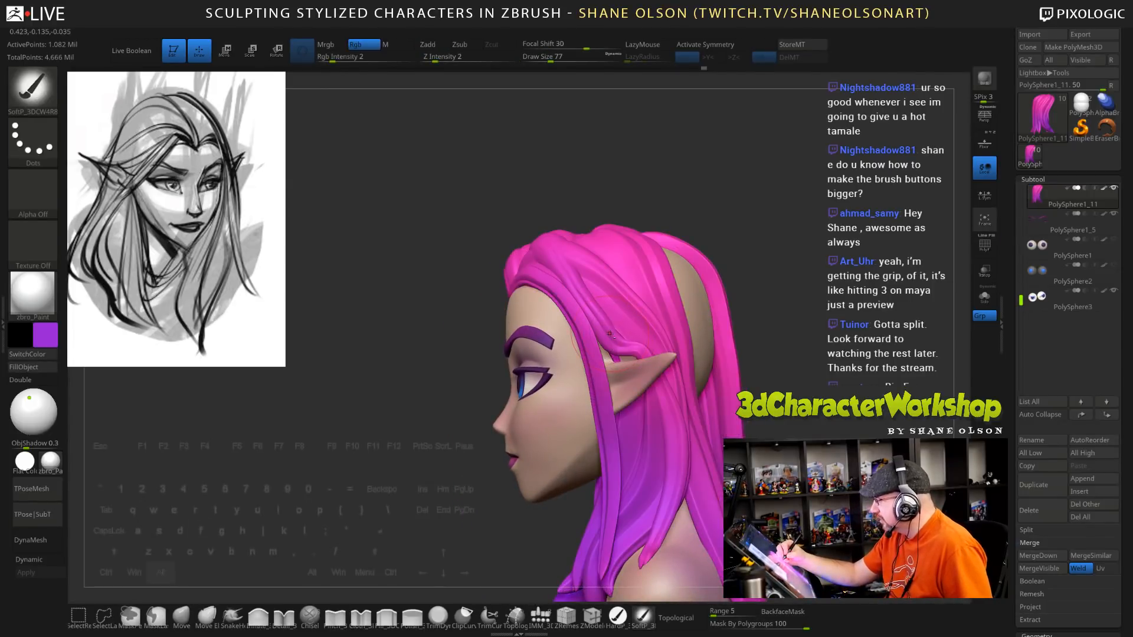
pyautogui.keyDown('ctrl'); pyautogui.keyDown('shift'); pyautogui.click(667, 372); pyautogui.keyUp('shift'); pyautogui.keyUp('ctrl')
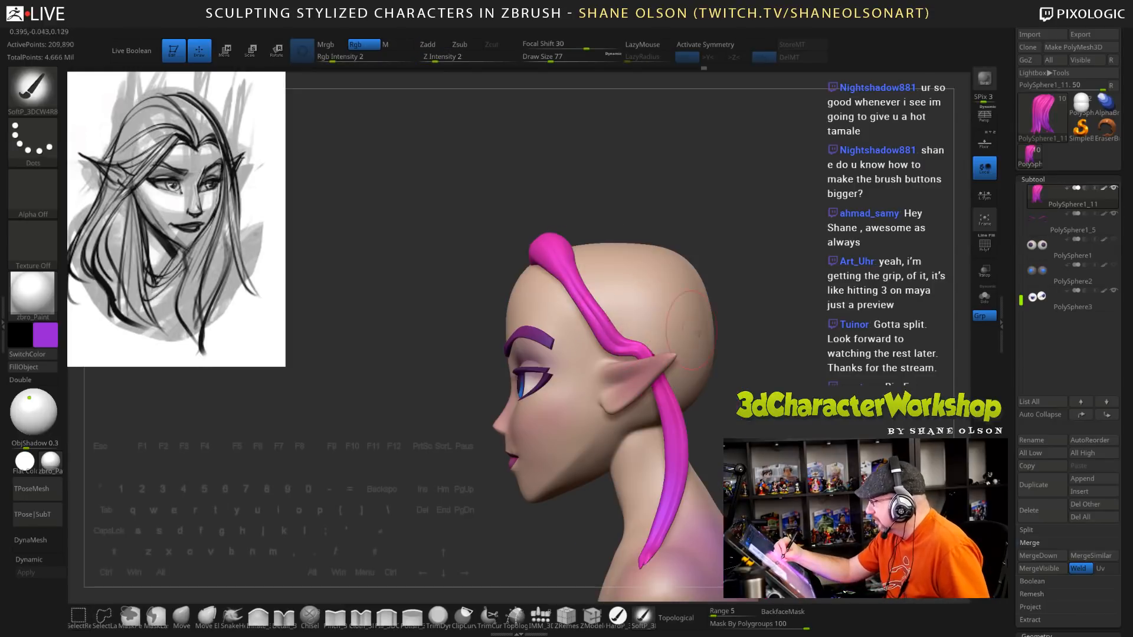
pyautogui.moveTo(466, 514); pyautogui.dragTo(522, 514)
pyautogui.moveTo(729, 354)
pyautogui.mouseDown()
pyautogui.moveTo(818, 355)
pyautogui.moveTo(764, 359)
pyautogui.moveTo(747, 349)
pyautogui.moveTo(781, 423)
pyautogui.mouseUp()
# Drop the hair to its low subdivision levels, enlarge the brush to size 90, and go back up one level
pyautogui.hotkey('shift', 'd')
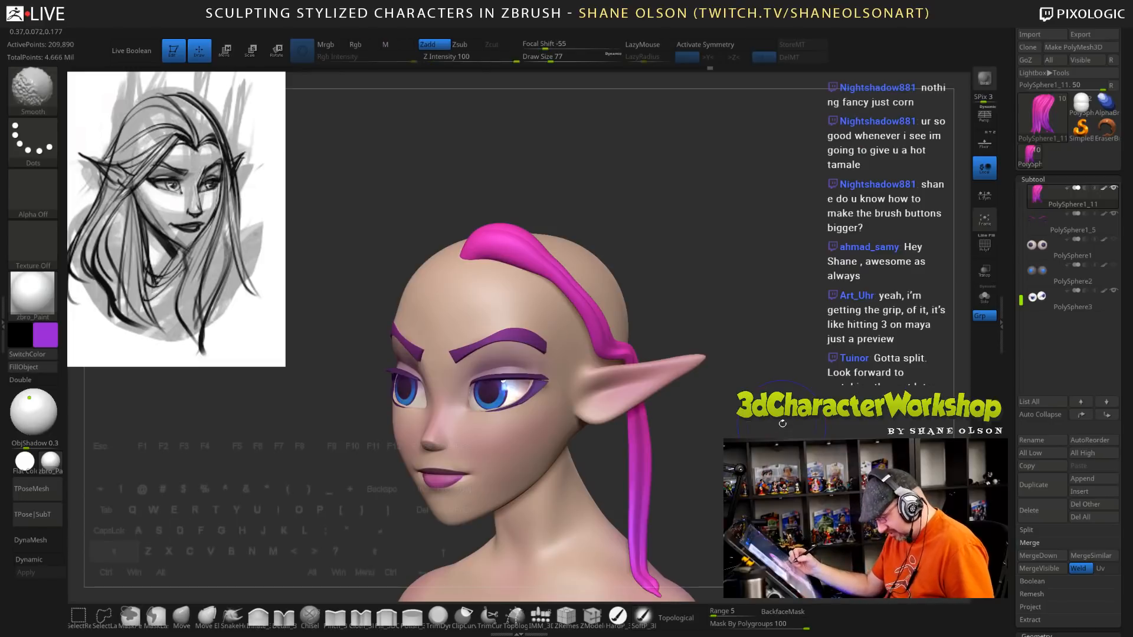
pyautogui.moveTo(794, 296); pyautogui.dragTo(741, 287)
pyautogui.press('s')
pyautogui.moveTo(772, 330); pyautogui.dragTo(755, 334)
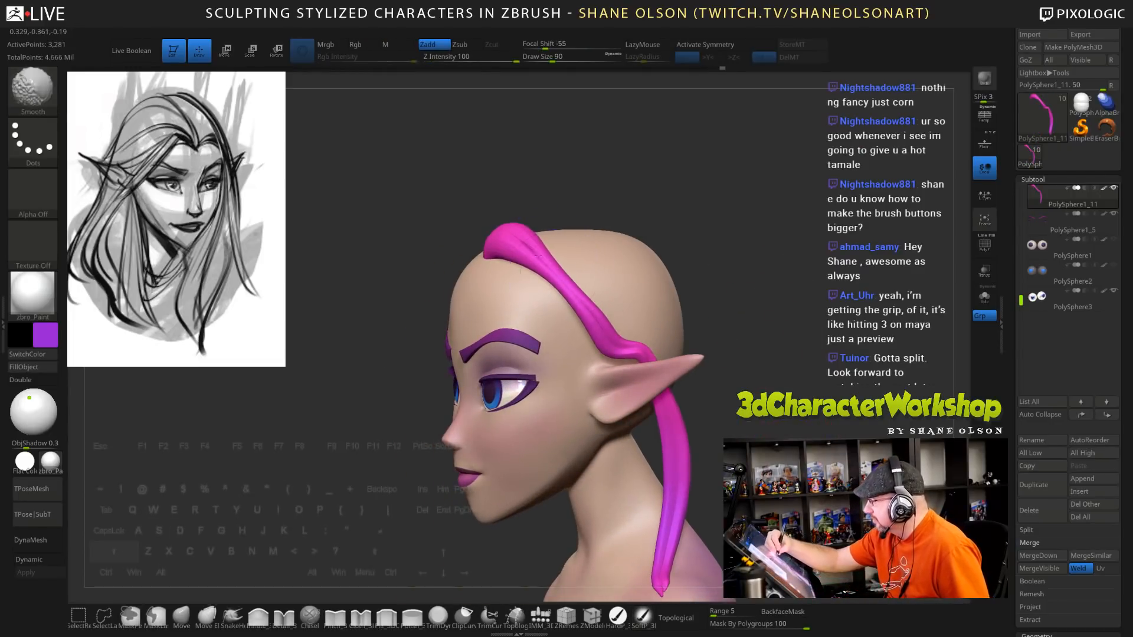
pyautogui.hotkey('ctrl', 'd')
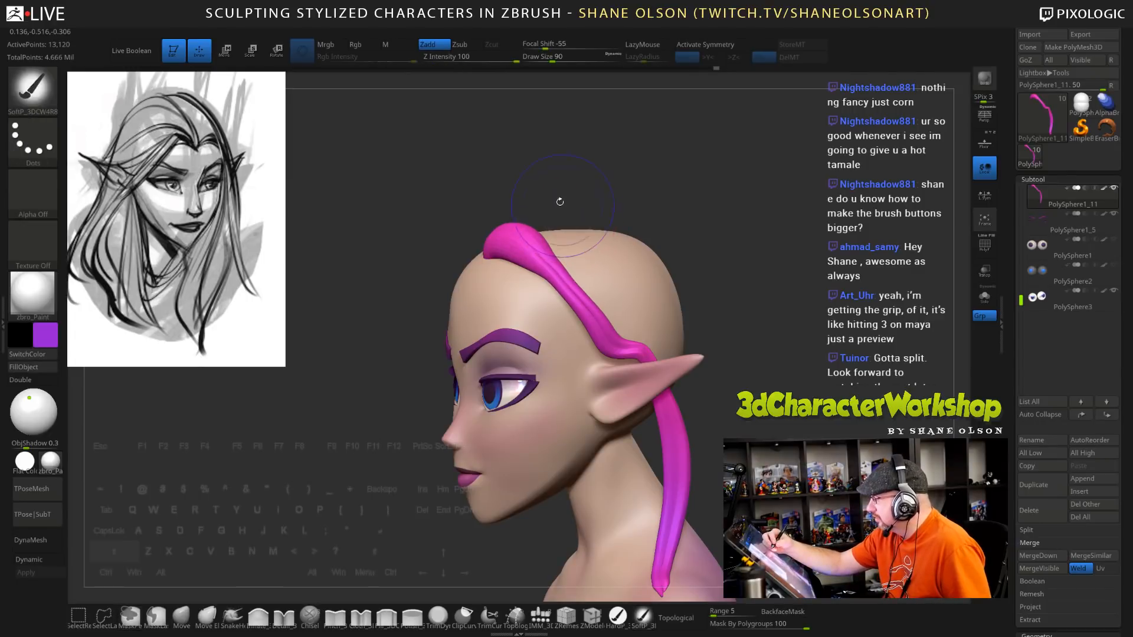
# Set the Smooth brush intensity to 17 and smooth the crown end of the isolated hair strand from several angles
pyautogui.keyDown('shift'); pyautogui.click(458, 57); pyautogui.keyUp('shift')
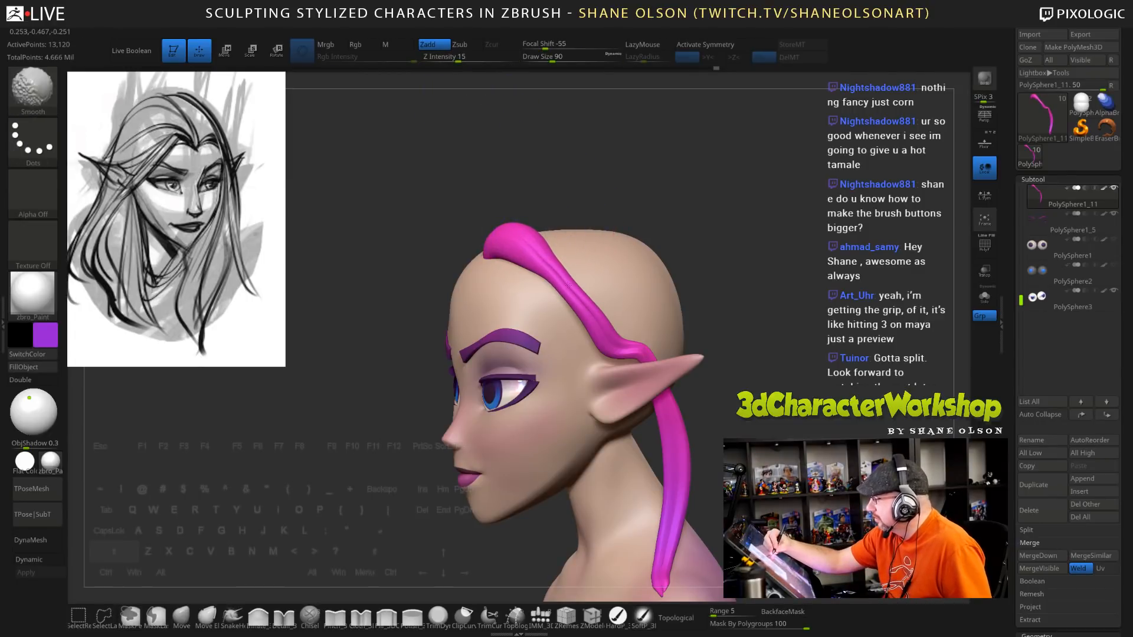
pyautogui.keyDown('shift'); pyautogui.click(461, 58); pyautogui.keyUp('shift')
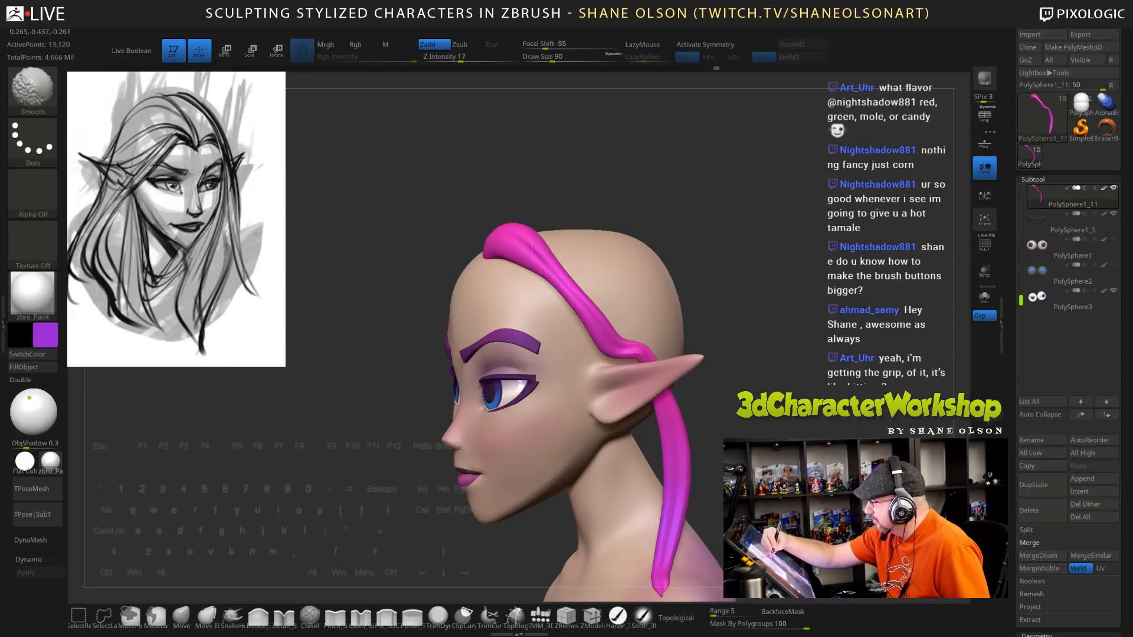
pyautogui.keyDown('alt'); pyautogui.moveTo(679, 264); pyautogui.dragTo(669, 243); pyautogui.keyUp('alt')
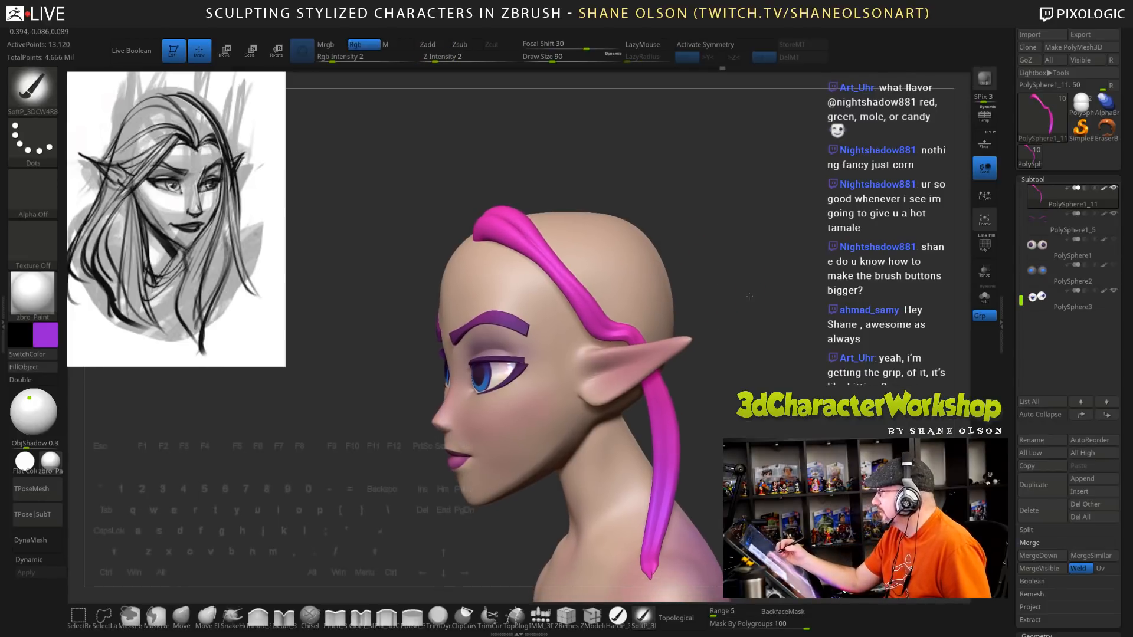
pyautogui.press('shift')
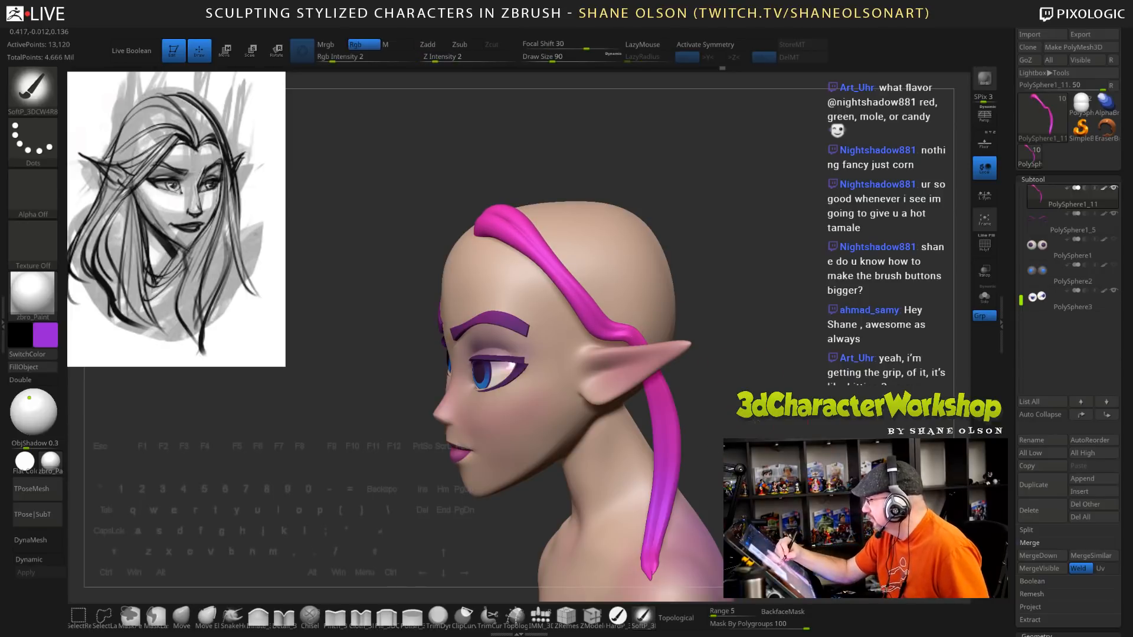
pyautogui.moveTo(711, 365); pyautogui.dragTo(685, 366)
pyautogui.press('shift')
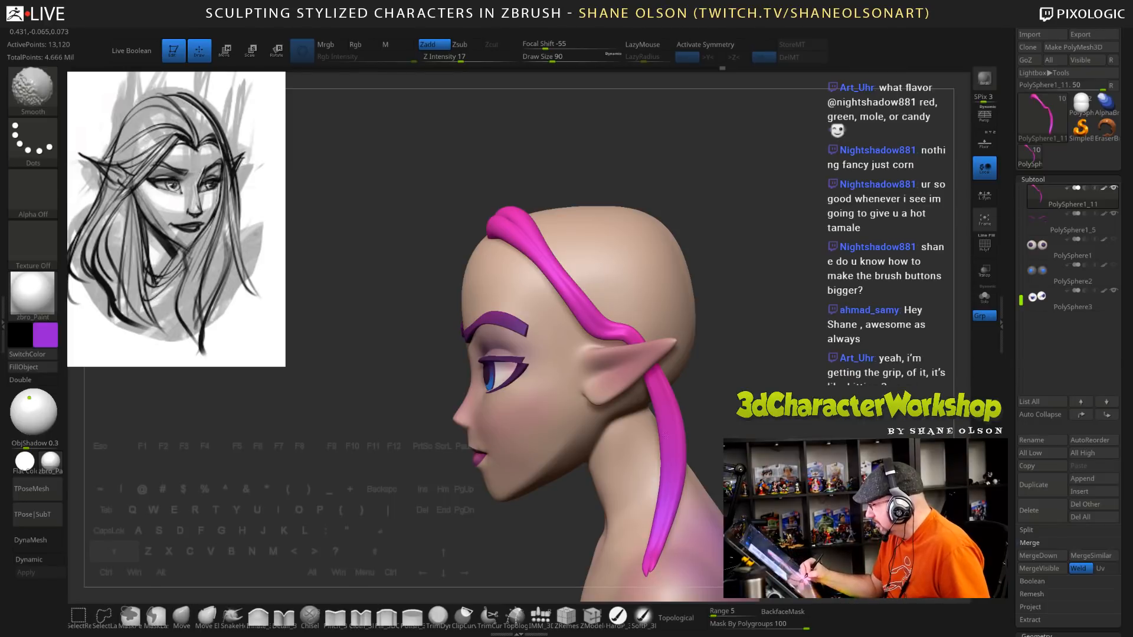
pyautogui.keyDown('shift'); pyautogui.moveTo(509, 214); pyautogui.dragTo(511, 216); pyautogui.keyUp('shift')
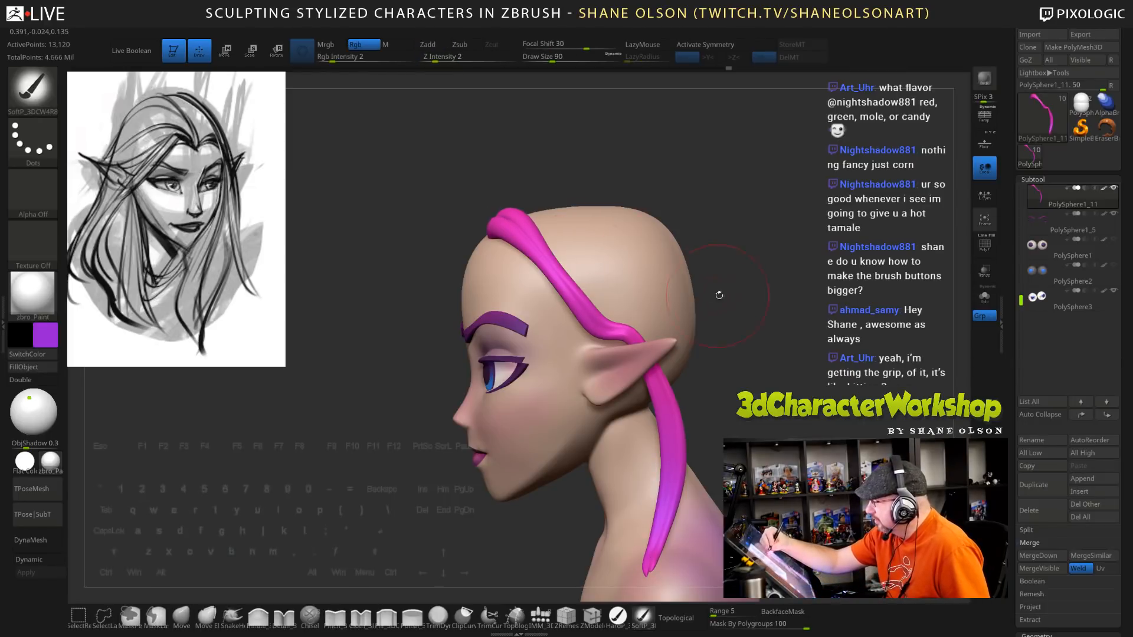
pyautogui.moveTo(718, 294); pyautogui.dragTo(786, 300)
pyautogui.press('shift')
pyautogui.keyDown('shift'); pyautogui.moveTo(492, 215); pyautogui.dragTo(497, 217); pyautogui.keyUp('shift')
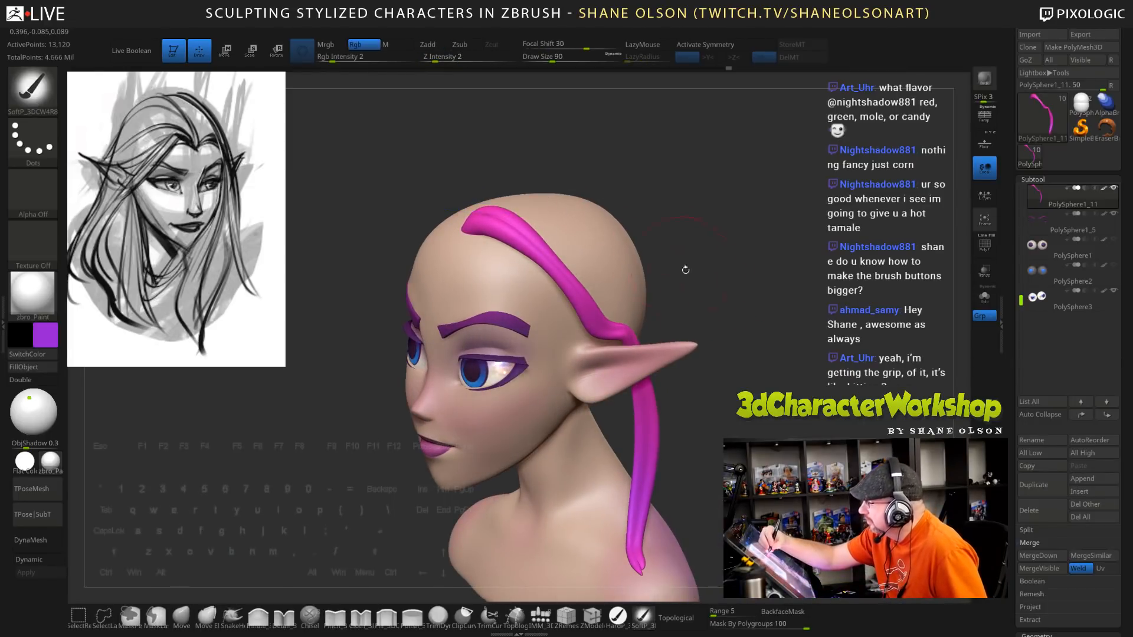
# Reduce the brush size to 62 and unhide the rest of the hair around the strand
pyautogui.press('s')
pyautogui.moveTo(751, 340); pyautogui.dragTo(746, 342)
pyautogui.keyDown('ctrl'); pyautogui.keyDown('shift'); pyautogui.click(821, 414); pyautogui.keyUp('shift'); pyautogui.keyUp('ctrl')
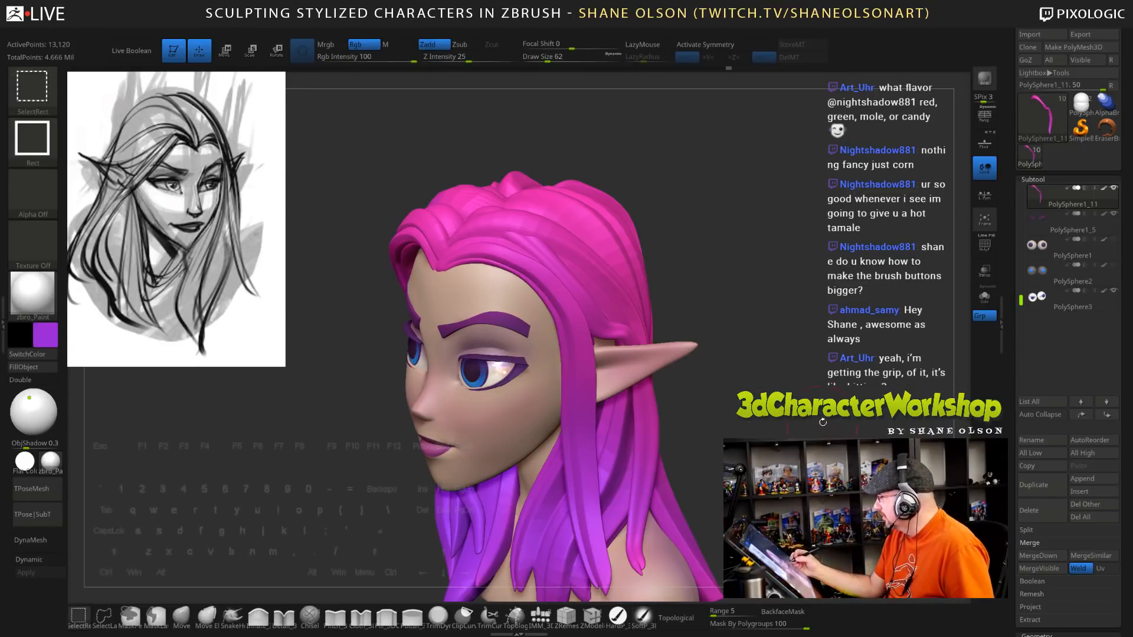
pyautogui.moveTo(821, 415); pyautogui.dragTo(764, 416)
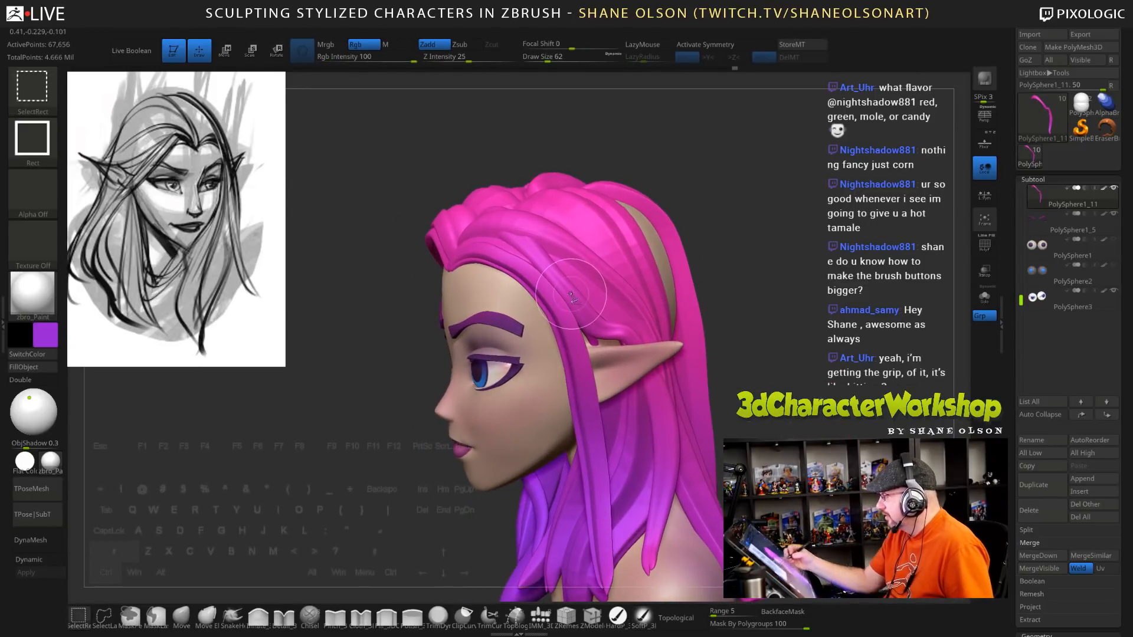
pyautogui.moveTo(736, 260)
pyautogui.mouseDown()
pyautogui.moveTo(760, 329)
pyautogui.moveTo(764, 317)
pyautogui.moveTo(692, 313)
pyautogui.mouseUp()
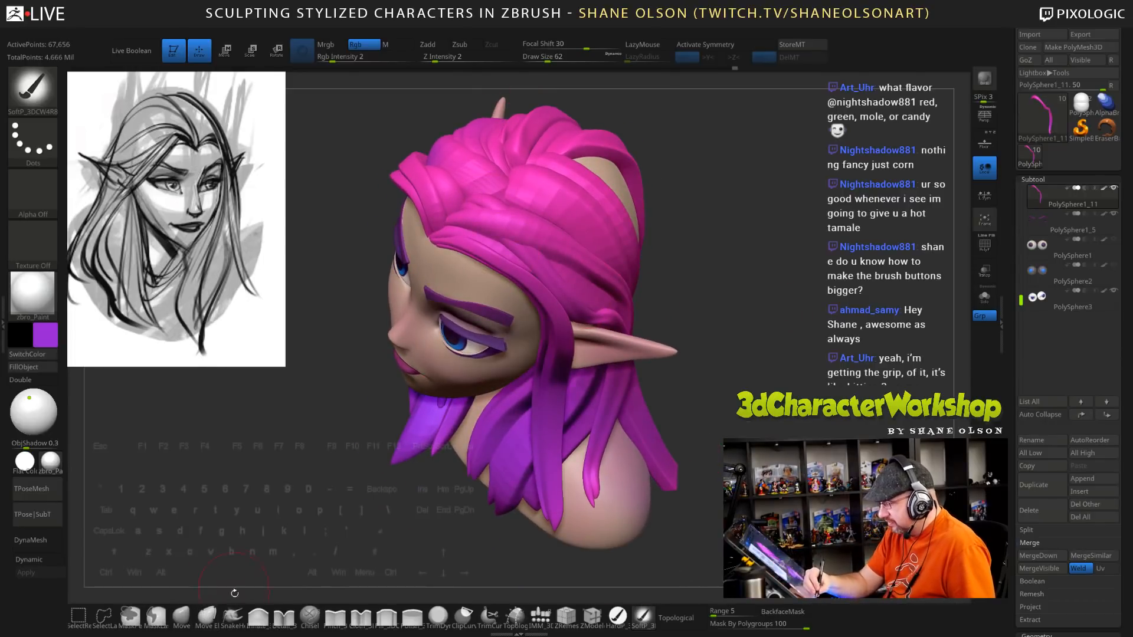
# Pull the front hair strands above the forehead into shape with the SnakeHook brush at size 127, with colour painting off
pyautogui.click(232, 617)
pyautogui.press('s')
pyautogui.moveTo(231, 499); pyautogui.dragTo(255, 498)
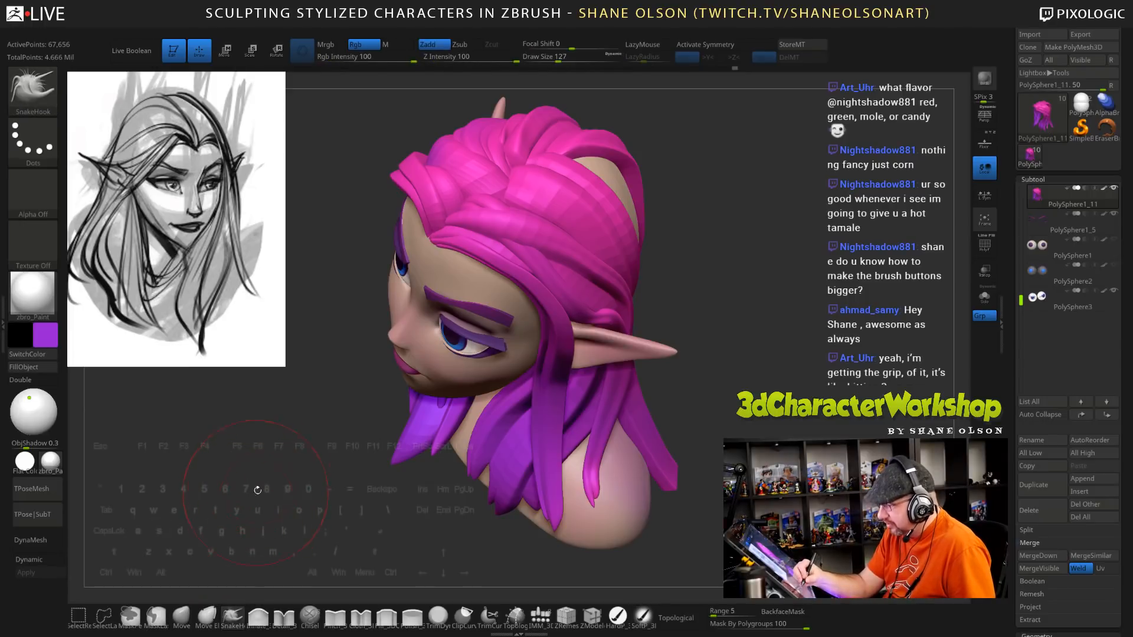
pyautogui.click(376, 45)
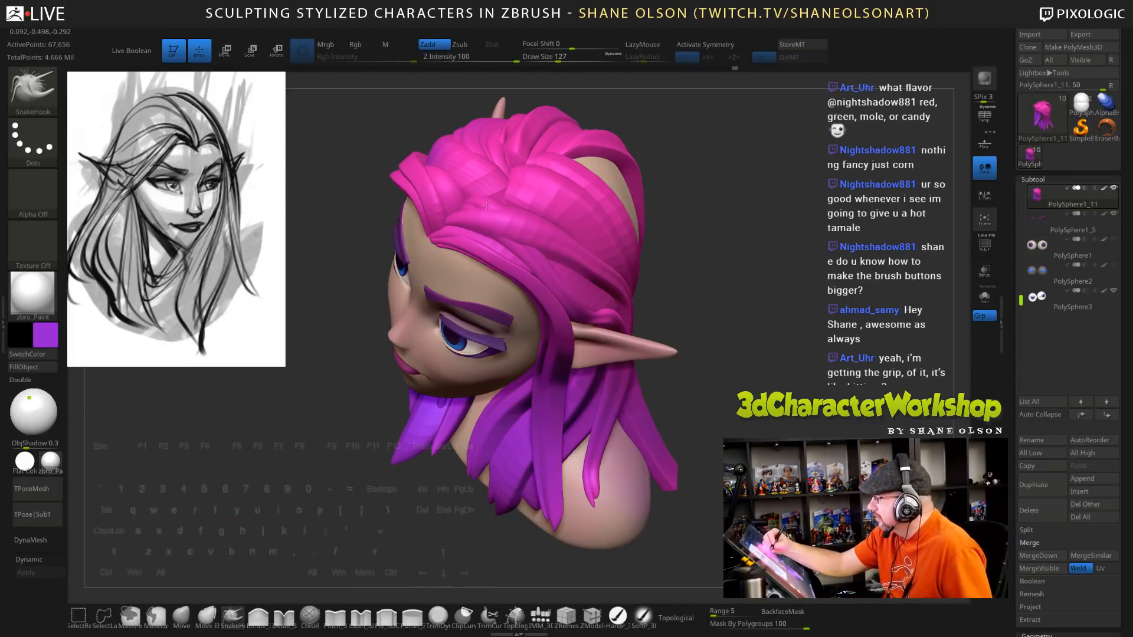
pyautogui.moveTo(487, 205); pyautogui.dragTo(485, 218)
pyautogui.moveTo(482, 211); pyautogui.dragTo(519, 273, button='right')
pyautogui.moveTo(471, 217); pyautogui.dragTo(468, 207)
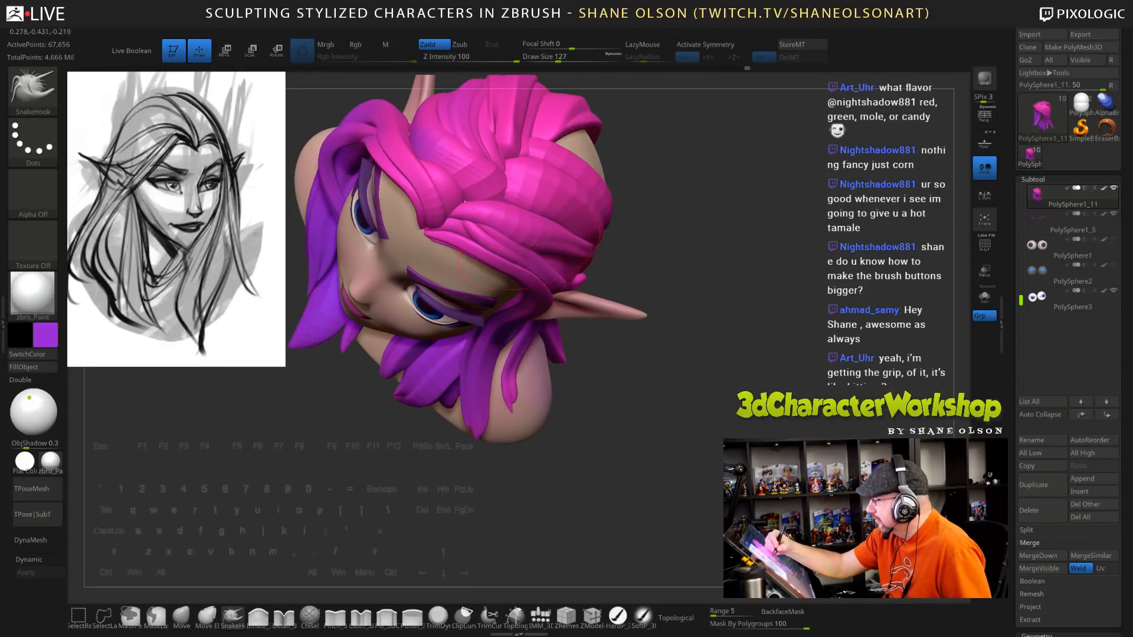
pyautogui.moveTo(534, 245); pyautogui.dragTo(583, 269, button='right')
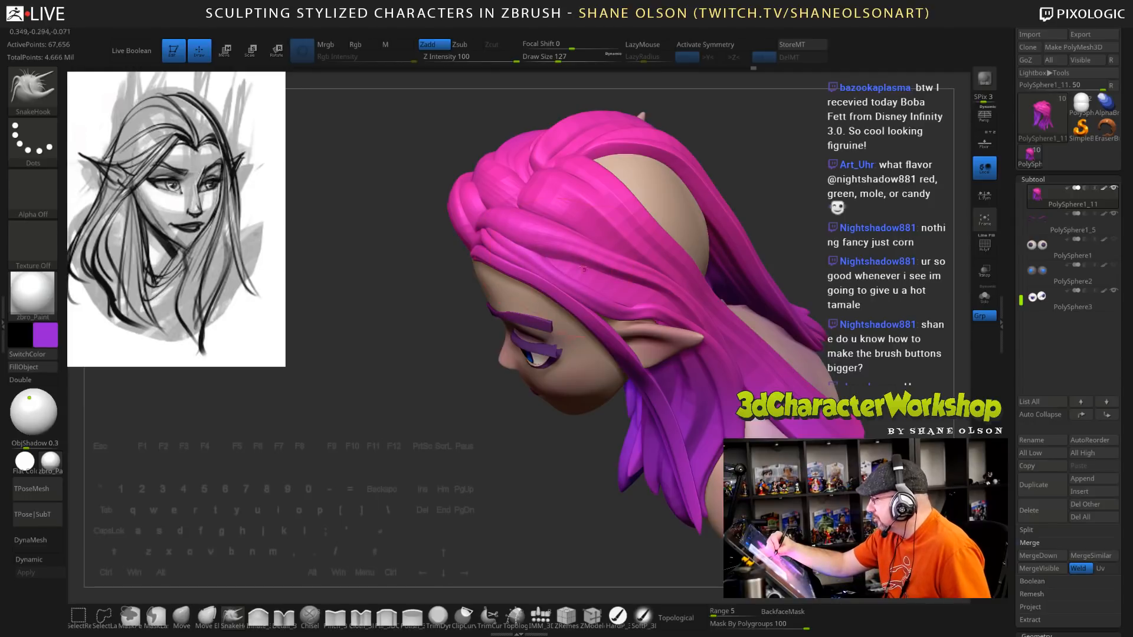
pyautogui.moveTo(631, 297); pyautogui.dragTo(628, 314, button='right')
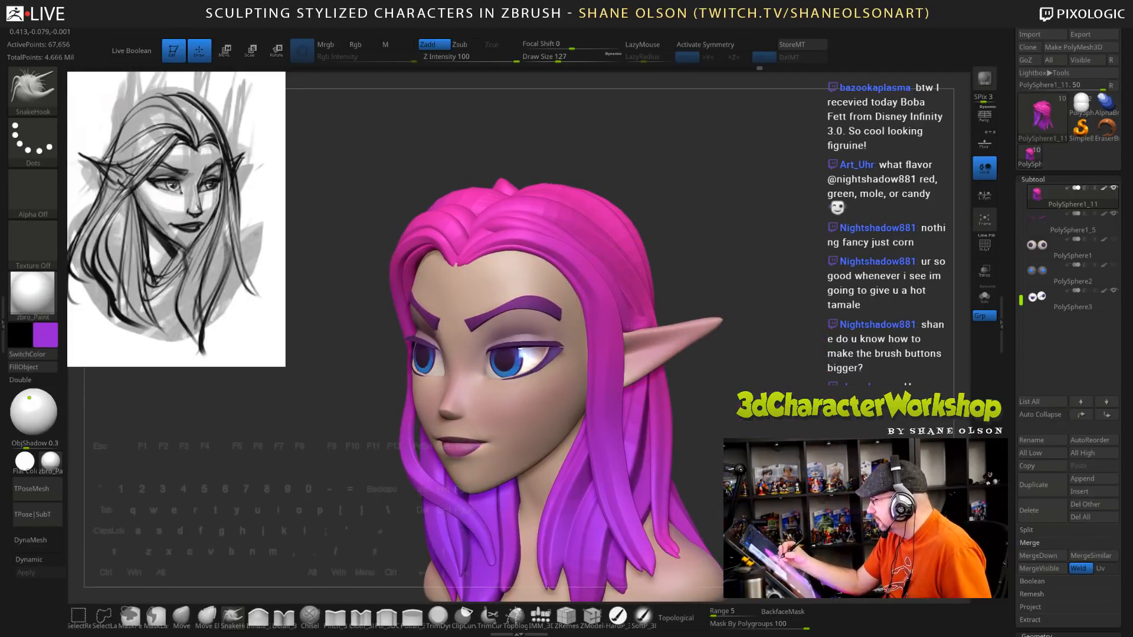
pyautogui.moveTo(786, 307); pyautogui.dragTo(634, 304, button='right')
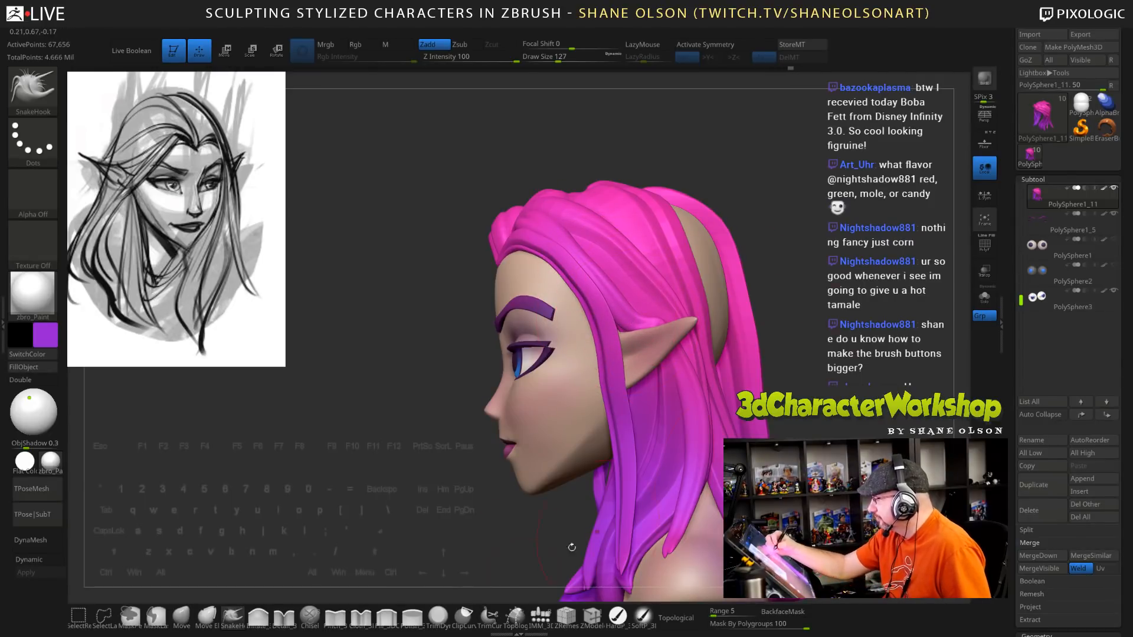
# Select the Pinch brush and set its draw size to 53
pyautogui.click(335, 616)
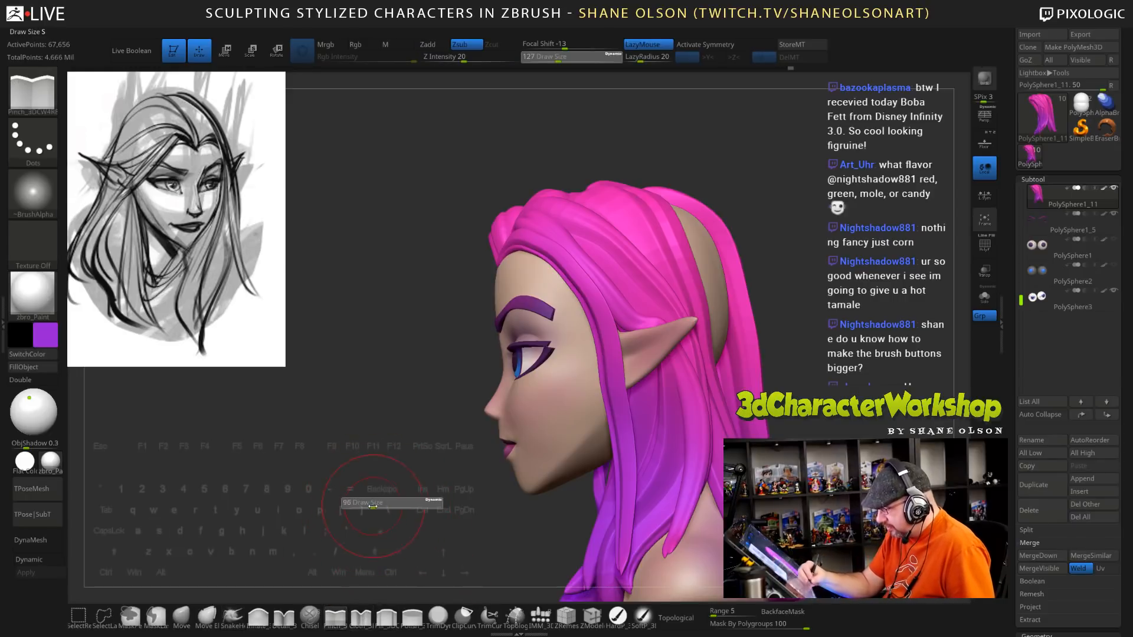
pyautogui.moveTo(396, 491); pyautogui.dragTo(557, 391)
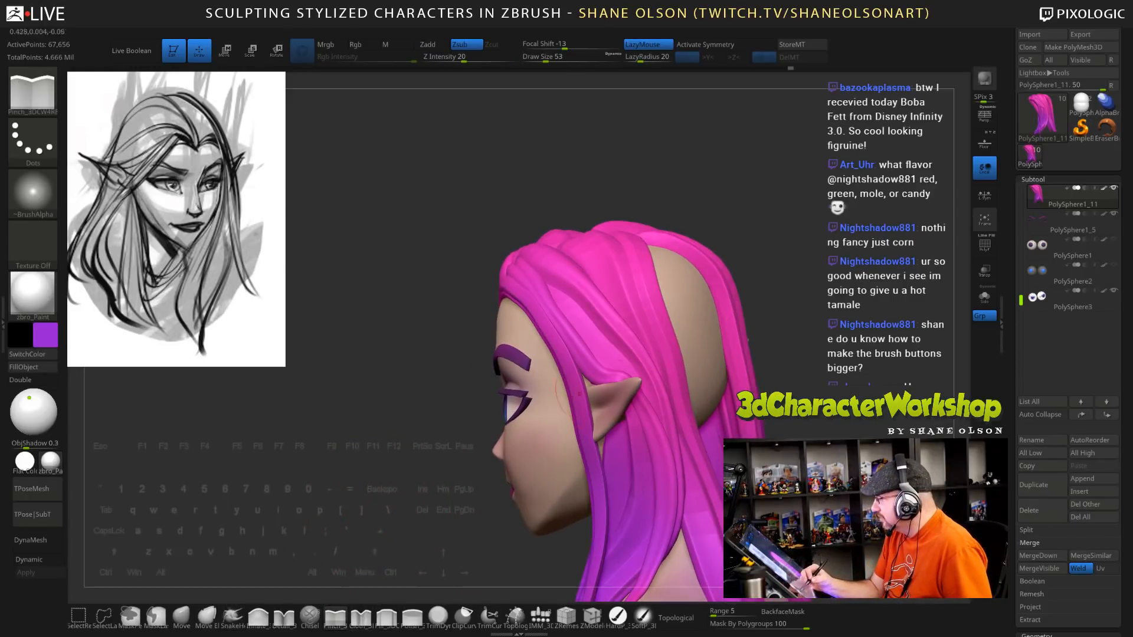
pyautogui.moveTo(796, 304); pyautogui.dragTo(776, 322)
# Nudge the hair strands at the front hairline with the topological Move brush at draw size 99
pyautogui.click(181, 617)
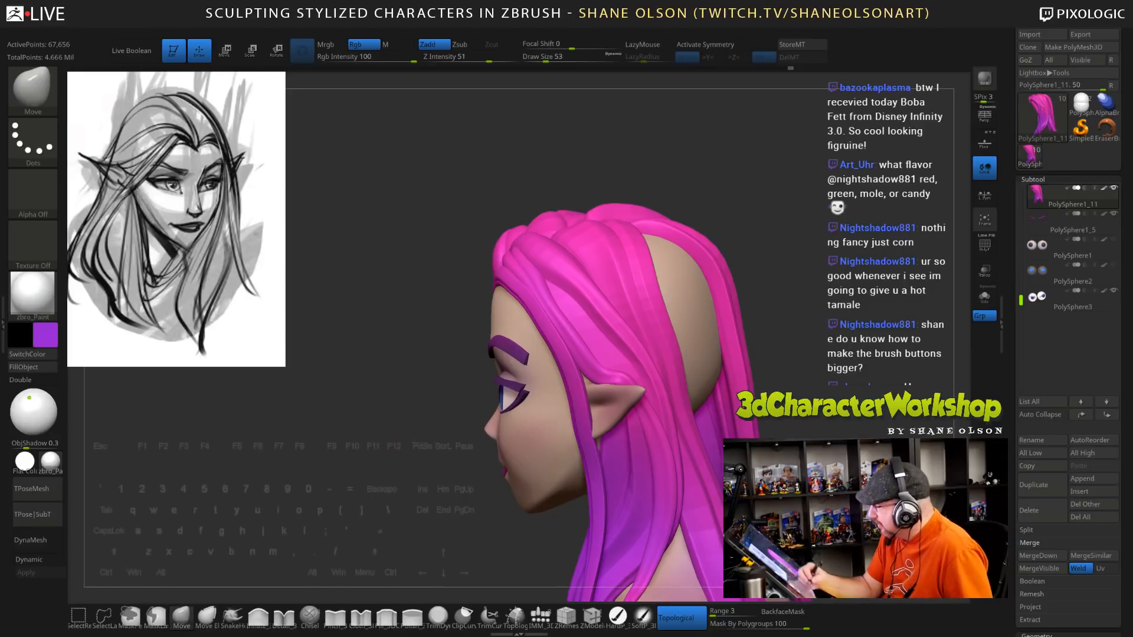
pyautogui.moveTo(434, 366); pyautogui.dragTo(401, 363)
pyautogui.press('s')
pyautogui.moveTo(529, 274); pyautogui.dragTo(537, 275)
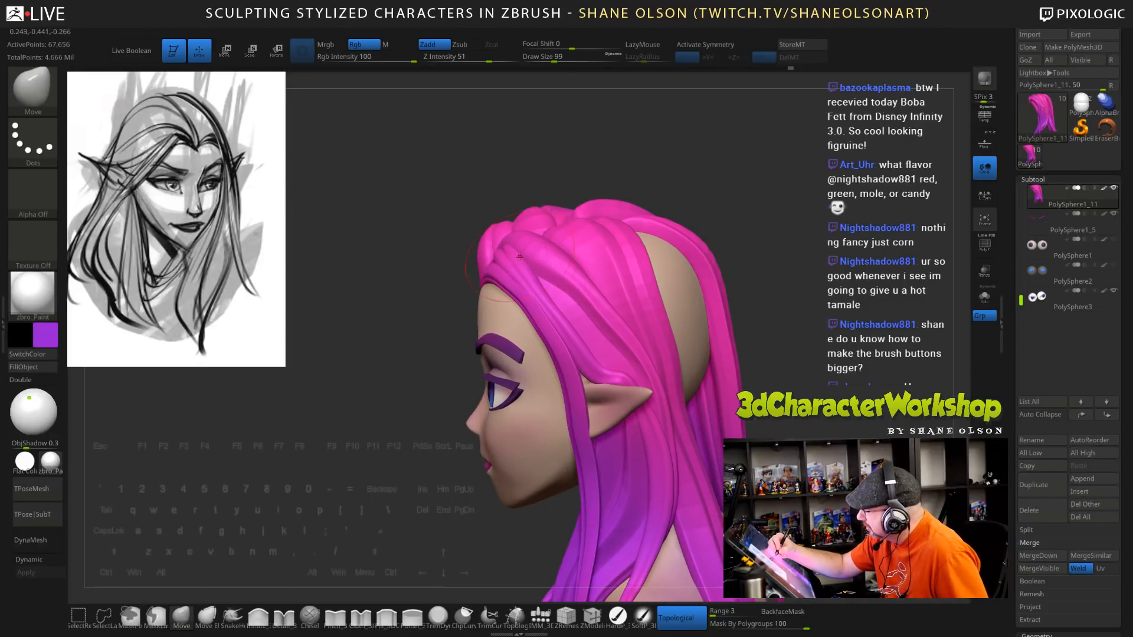
pyautogui.moveTo(428, 259)
pyautogui.mouseDown()
pyautogui.moveTo(541, 250)
pyautogui.moveTo(552, 224)
pyautogui.moveTo(598, 228)
pyautogui.mouseUp()
# Enlarge the Move brush to 137, adjust the hair around the crown, and undo the last move near the parting
pyautogui.press('s')
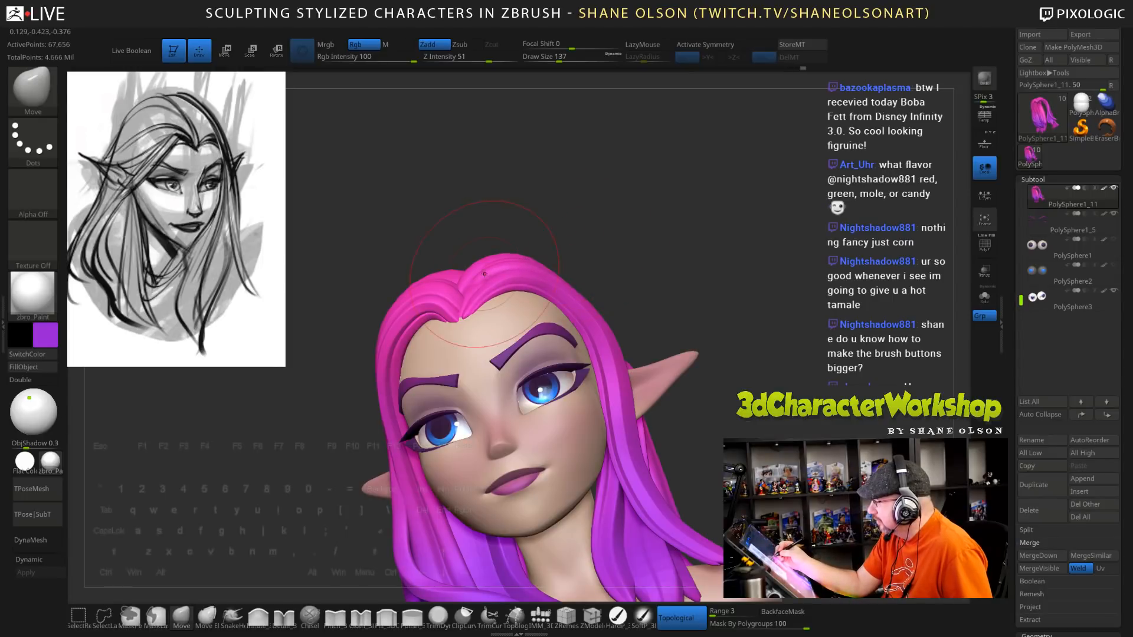
pyautogui.moveTo(711, 260); pyautogui.dragTo(617, 277)
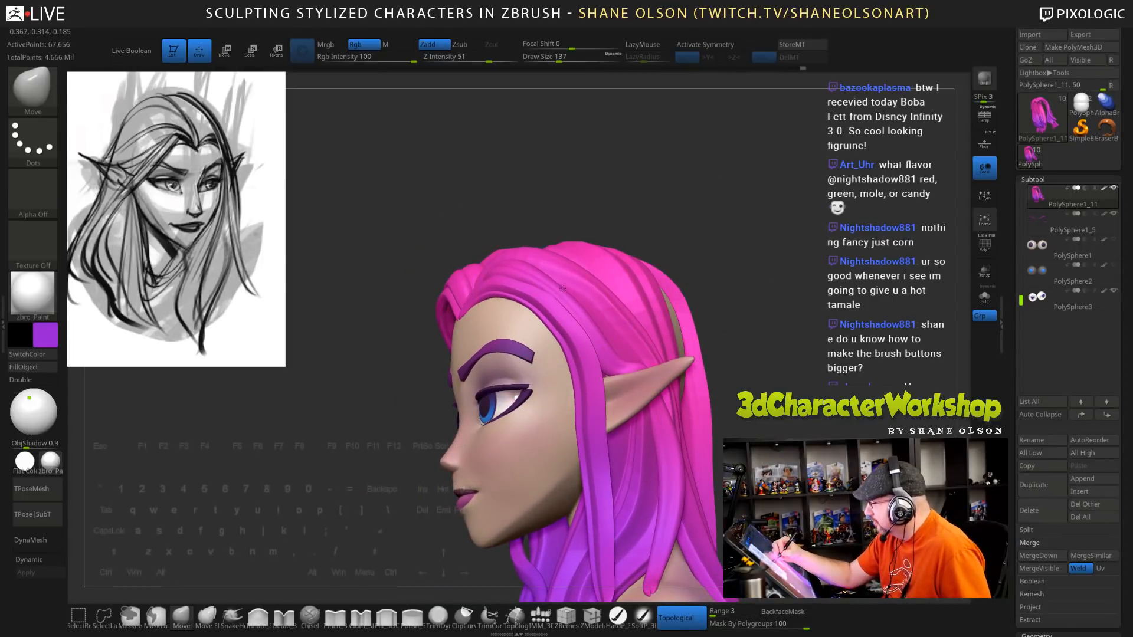
pyautogui.moveTo(748, 275); pyautogui.dragTo(810, 291)
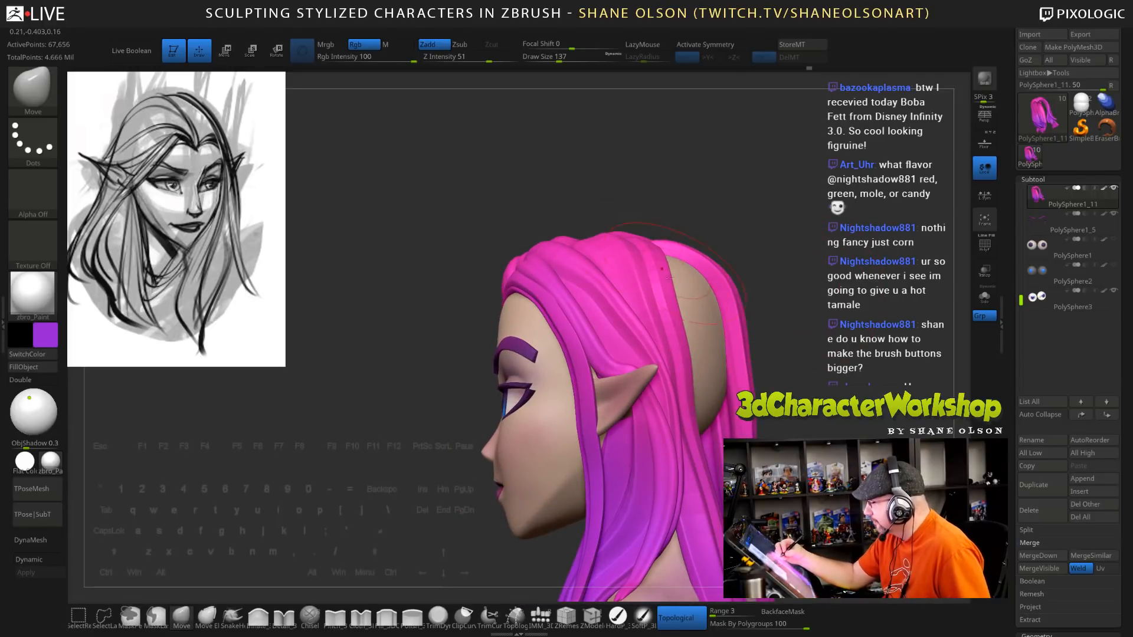
pyautogui.moveTo(662, 269); pyautogui.dragTo(581, 320)
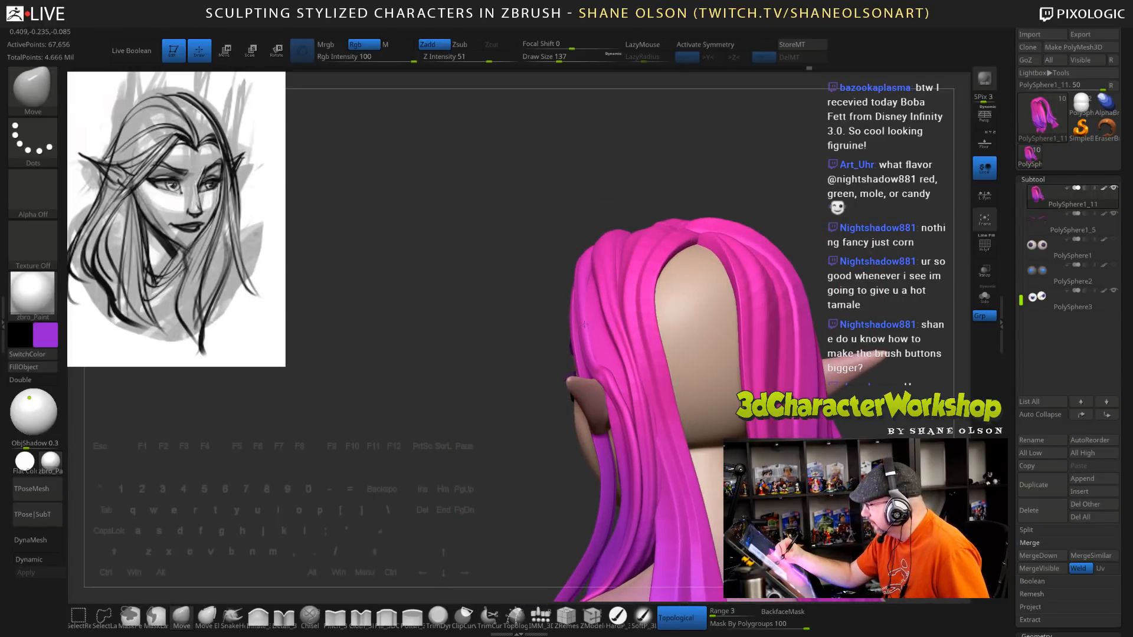
pyautogui.moveTo(617, 359)
pyautogui.mouseDown(button='right')
pyautogui.moveTo(679, 357)
pyautogui.moveTo(648, 384)
pyautogui.moveTo(555, 254)
pyautogui.moveTo(515, 243)
pyautogui.moveTo(546, 239)
pyautogui.moveTo(531, 242)
pyautogui.moveTo(546, 256)
pyautogui.moveTo(497, 229)
pyautogui.moveTo(546, 253)
pyautogui.moveTo(540, 266)
pyautogui.mouseUp(button='right')
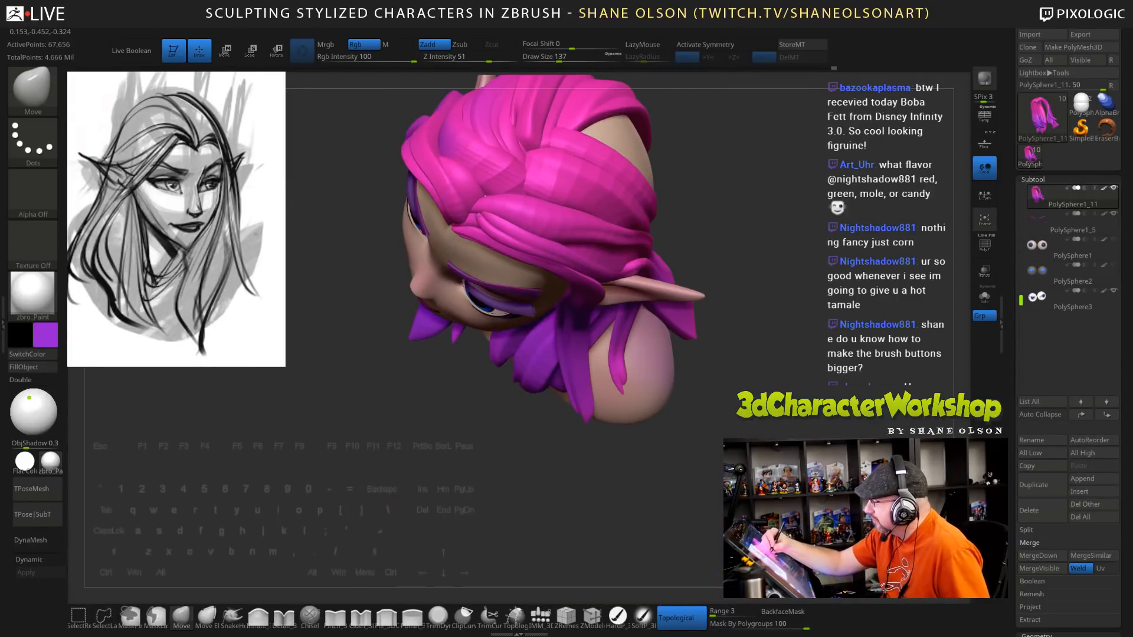
pyautogui.moveTo(477, 216); pyautogui.dragTo(497, 226)
pyautogui.hotkey('ctrl', 'z')
# Reshape the hair volume between the forehead and the ear with the Move brush at draw size 194
pyautogui.moveTo(716, 222)
pyautogui.mouseDown(button='right')
pyautogui.moveTo(697, 202)
pyautogui.moveTo(655, 203)
pyautogui.mouseUp(button='right')
pyautogui.moveTo(571, 235)
pyautogui.mouseDown(button='right')
pyautogui.moveTo(557, 259)
pyautogui.moveTo(574, 351)
pyautogui.moveTo(488, 257)
pyautogui.mouseUp(button='right')
pyautogui.press(']')
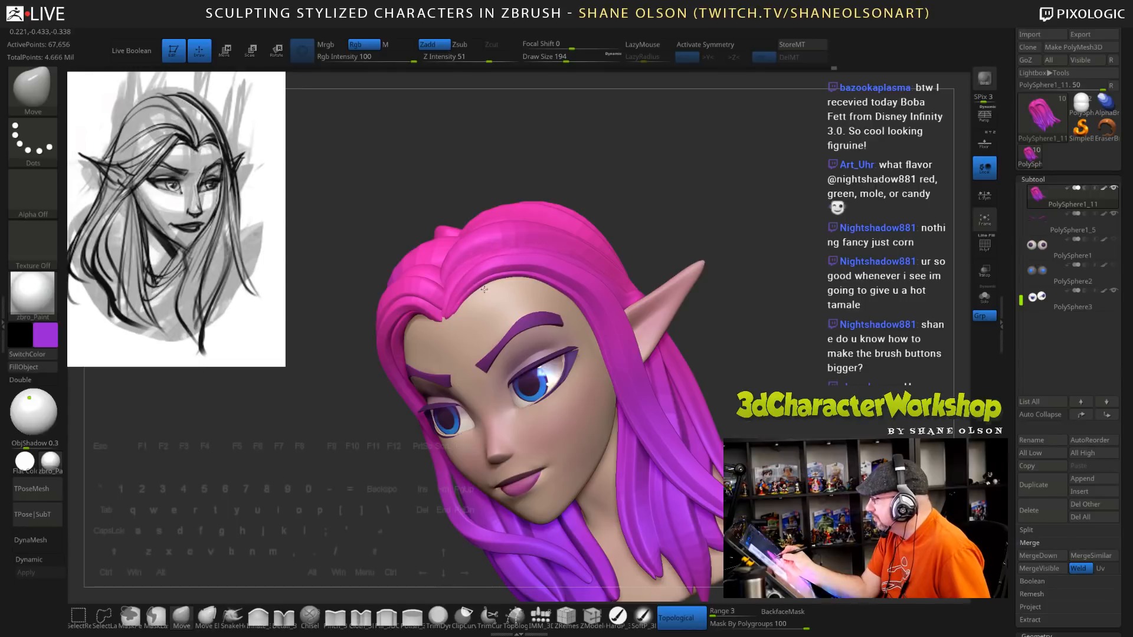
pyautogui.moveTo(505, 286); pyautogui.dragTo(524, 253, button='right')
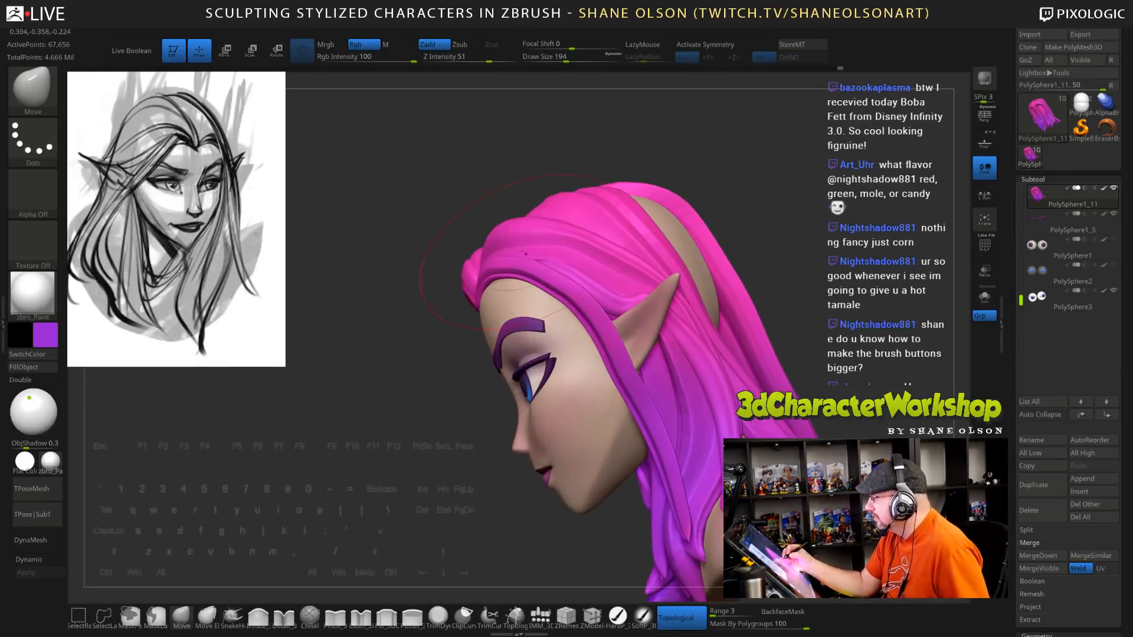
pyautogui.moveTo(572, 253); pyautogui.dragTo(574, 269)
pyautogui.moveTo(580, 248); pyautogui.dragTo(587, 270, button='right')
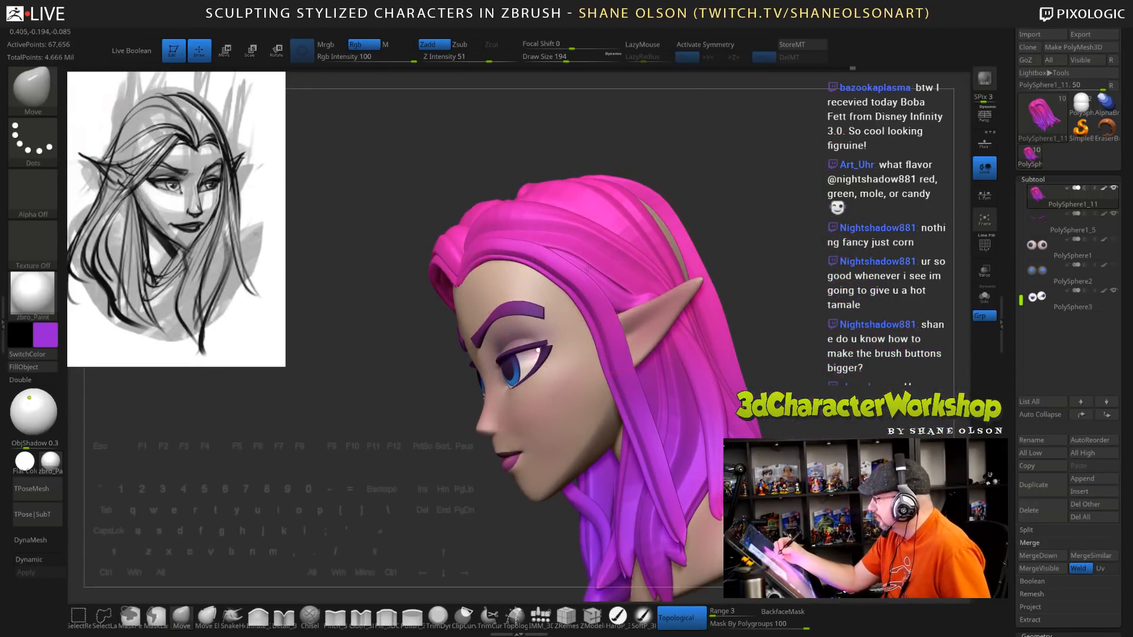
pyautogui.moveTo(646, 296)
pyautogui.mouseDown(button='right')
pyautogui.moveTo(600, 230)
pyautogui.moveTo(584, 243)
pyautogui.moveTo(630, 227)
pyautogui.mouseUp(button='right')
# Reduce the Move brush to draw size 159 and then 114 for finer adjustments to the hair above the ear
pyautogui.press('[')
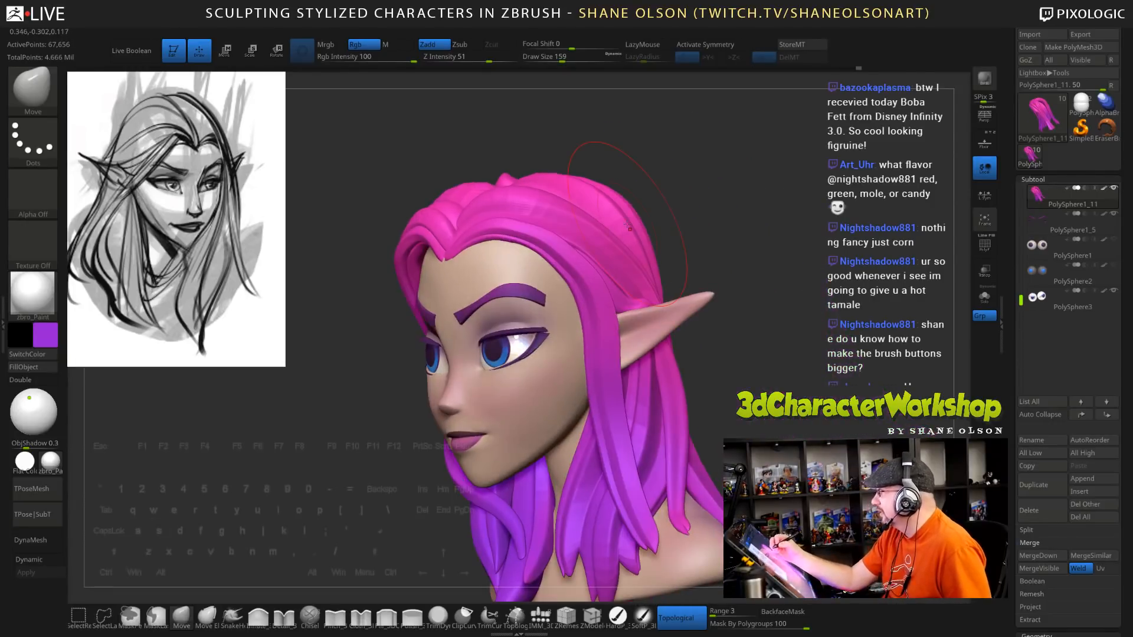
pyautogui.keyDown('alt'); pyautogui.moveTo(767, 319); pyautogui.dragTo(745, 327, button='right'); pyautogui.keyUp('alt')
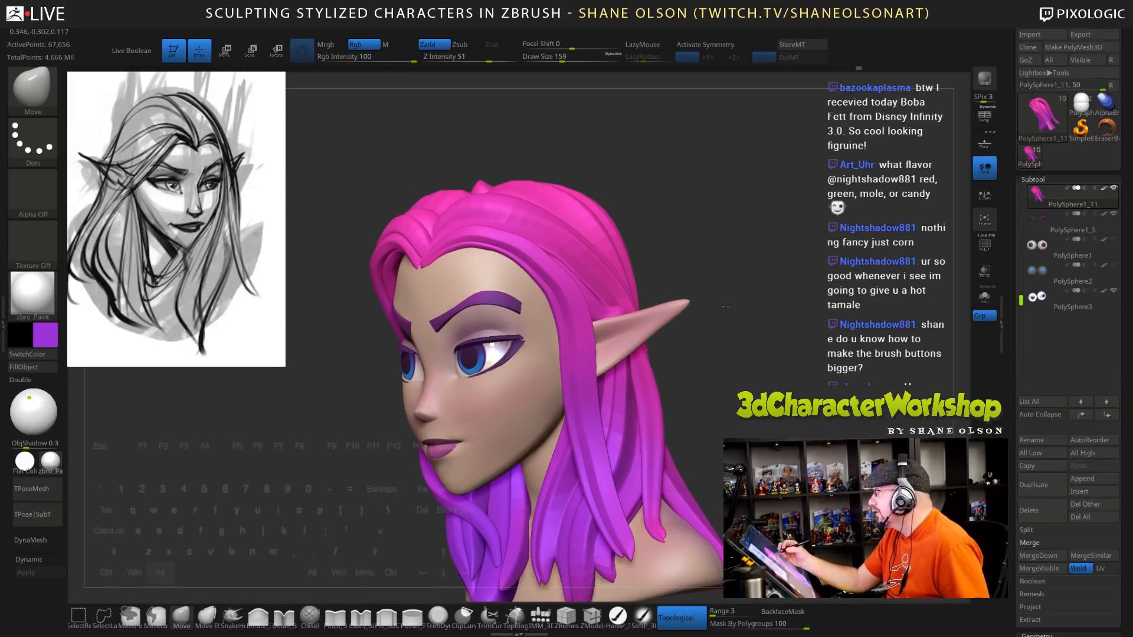
pyautogui.press('s')
pyautogui.moveTo(750, 344); pyautogui.dragTo(744, 345)
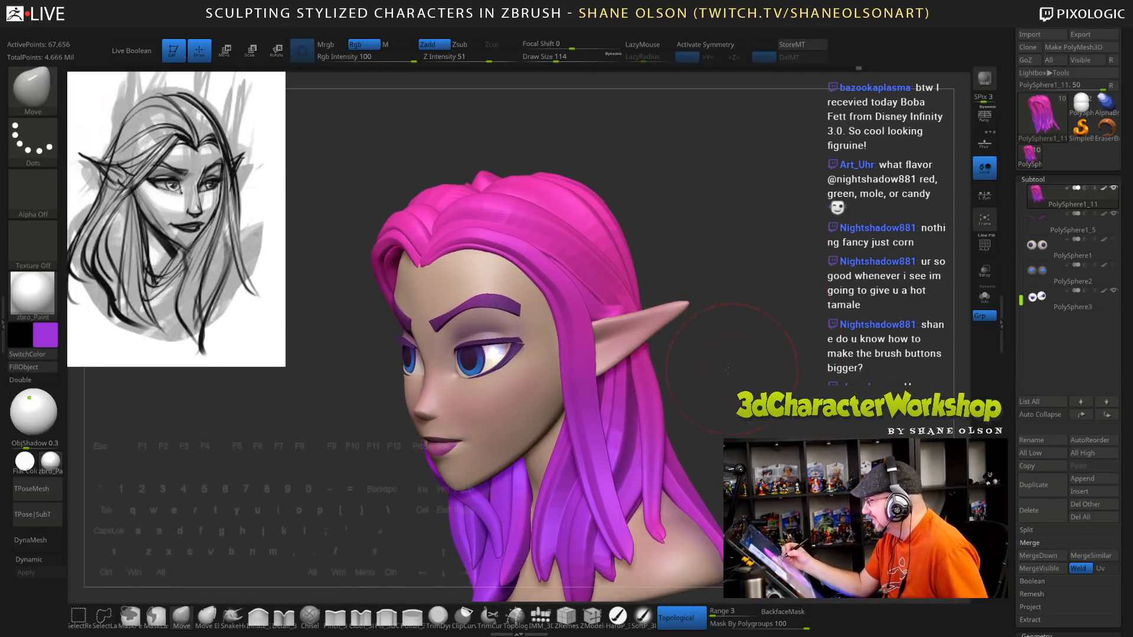
pyautogui.moveTo(745, 344); pyautogui.dragTo(633, 347, button='right')
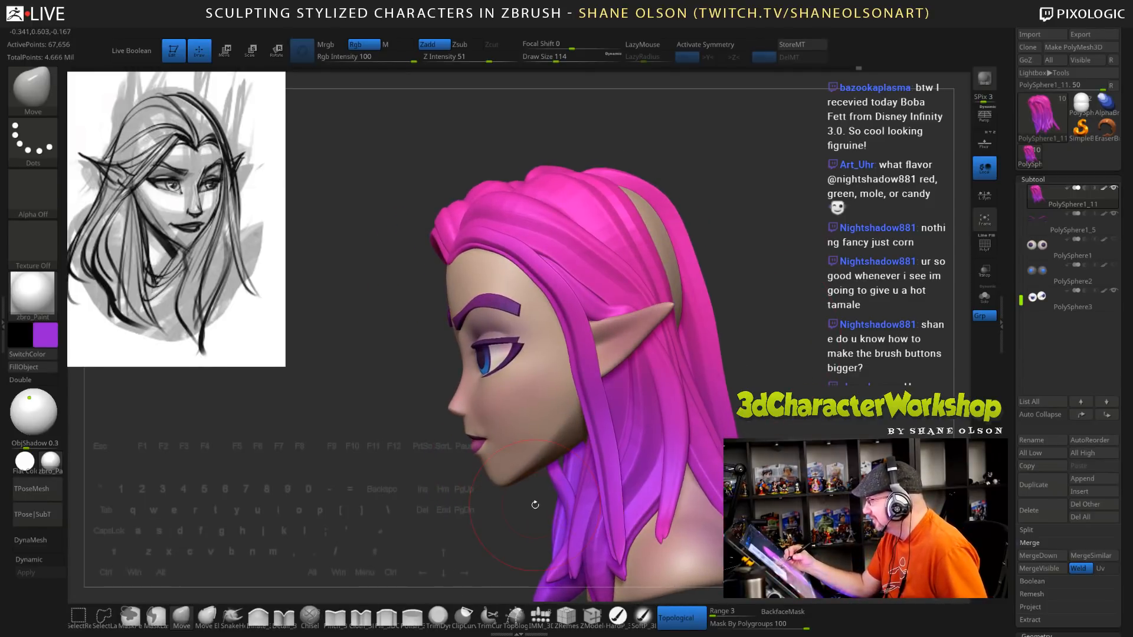
# Isolate the hair strand that runs past the ear and select the Pinch brush at draw size 53
pyautogui.keyDown('ctrl'); pyautogui.keyDown('shift'); pyautogui.click(659, 362); pyautogui.keyUp('shift'); pyautogui.keyUp('ctrl')
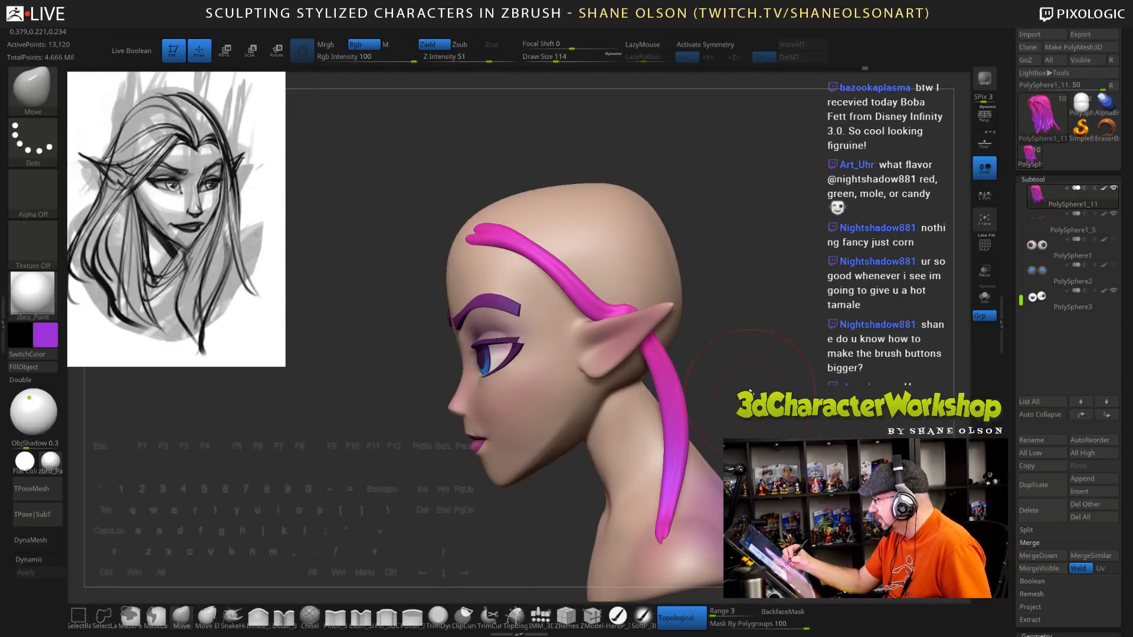
pyautogui.click(335, 617)
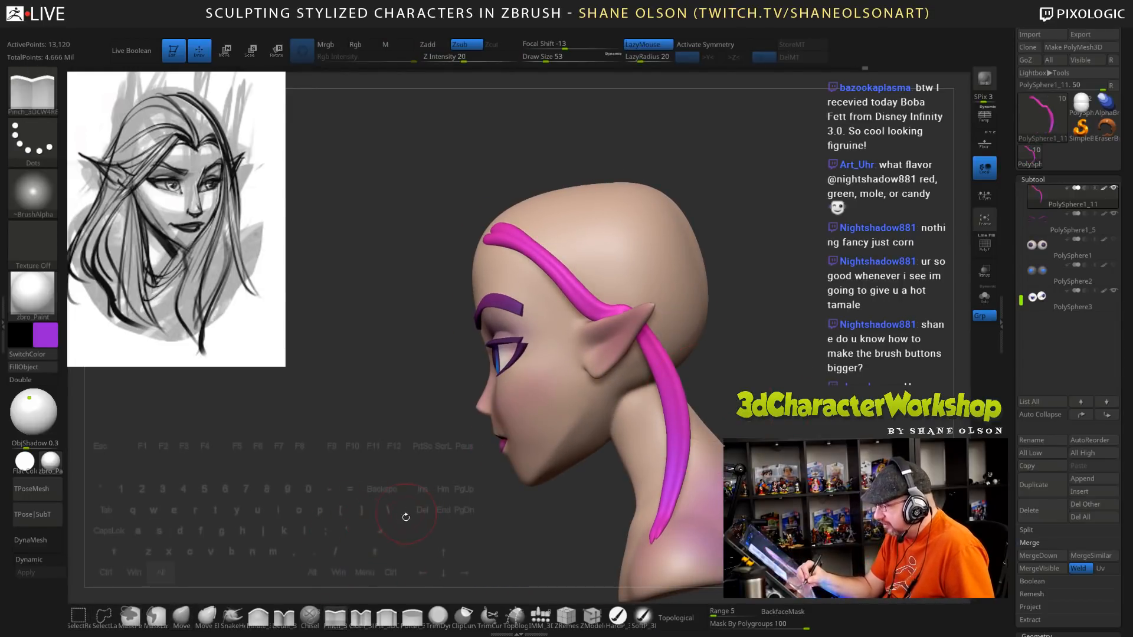
pyautogui.keyDown('alt'); pyautogui.moveTo(406, 517); pyautogui.dragTo(363, 512, button='right'); pyautogui.keyUp('alt')
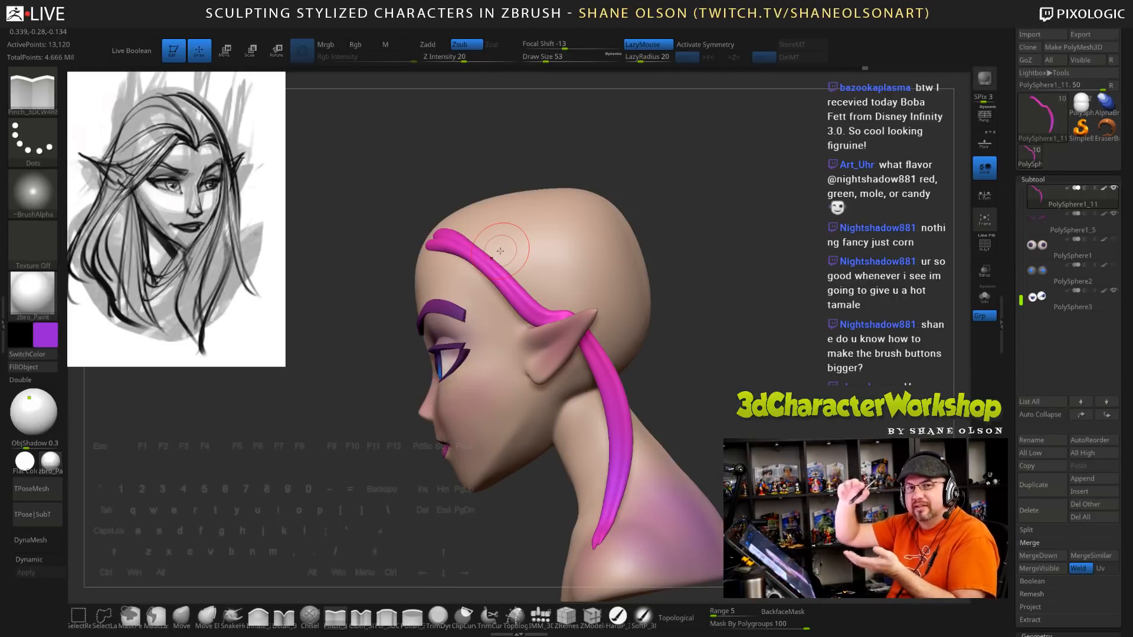
# Sharpen the isolated hair strand's creases around the ear with the Pinch brush at draw size 32
pyautogui.moveTo(754, 354); pyautogui.dragTo(762, 365)
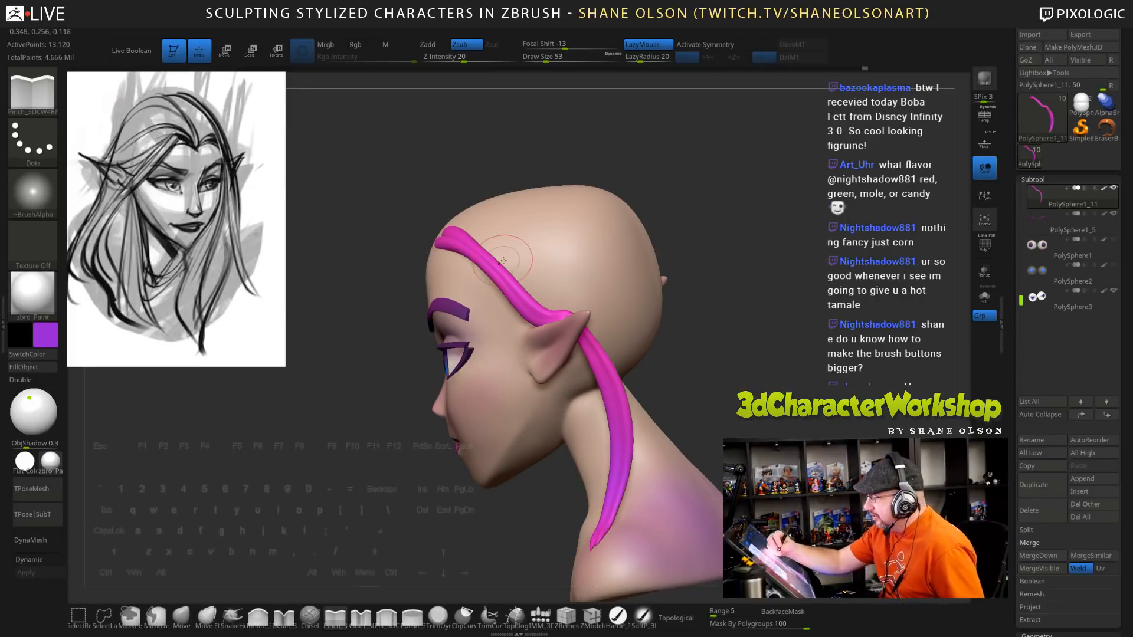
pyautogui.moveTo(726, 245)
pyautogui.mouseDown()
pyautogui.moveTo(725, 272)
pyautogui.moveTo(739, 263)
pyautogui.moveTo(714, 325)
pyautogui.mouseUp()
pyautogui.press('s')
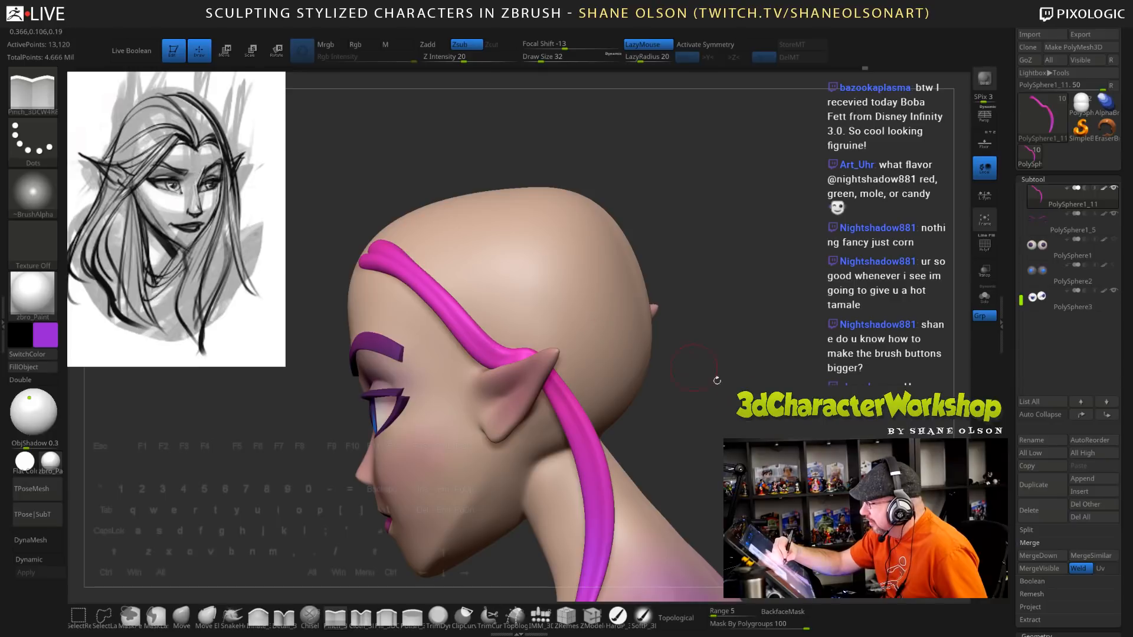
pyautogui.moveTo(767, 389)
pyautogui.mouseDown()
pyautogui.moveTo(743, 425)
pyautogui.moveTo(767, 417)
pyautogui.mouseUp()
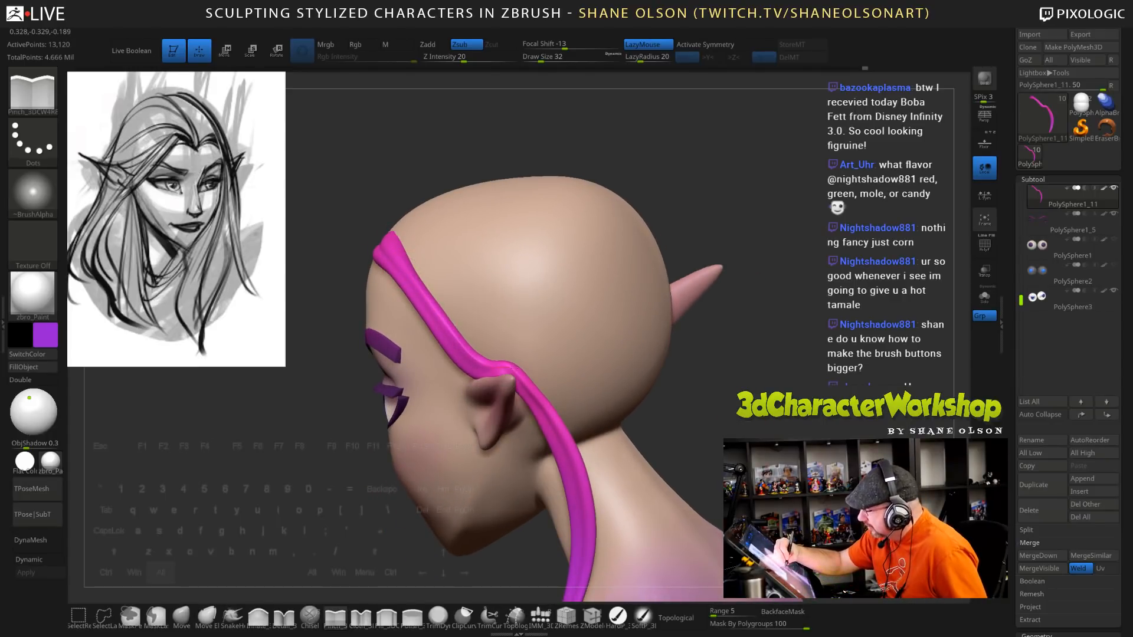
pyautogui.moveTo(778, 372); pyautogui.dragTo(782, 398)
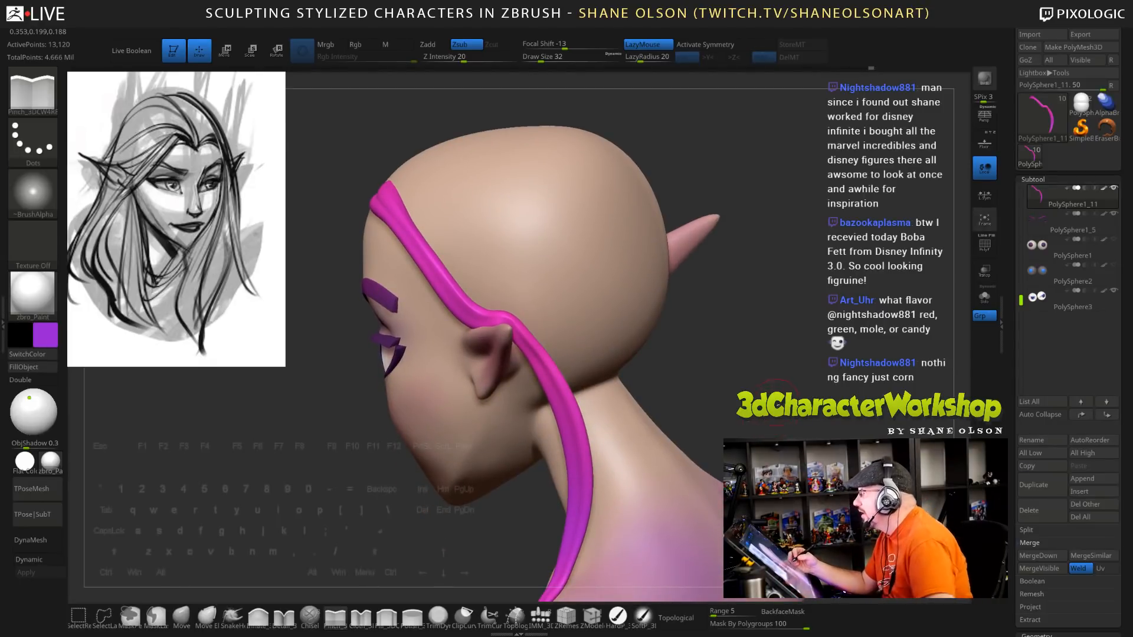
pyautogui.moveTo(737, 331); pyautogui.dragTo(679, 272)
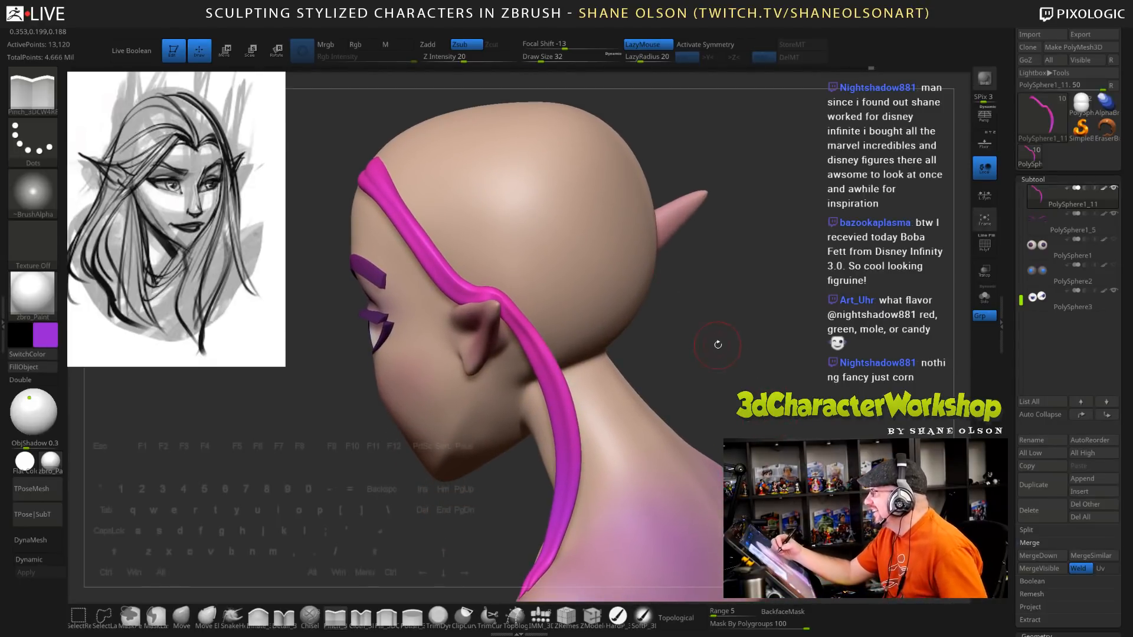
pyautogui.moveTo(718, 345); pyautogui.dragTo(685, 322)
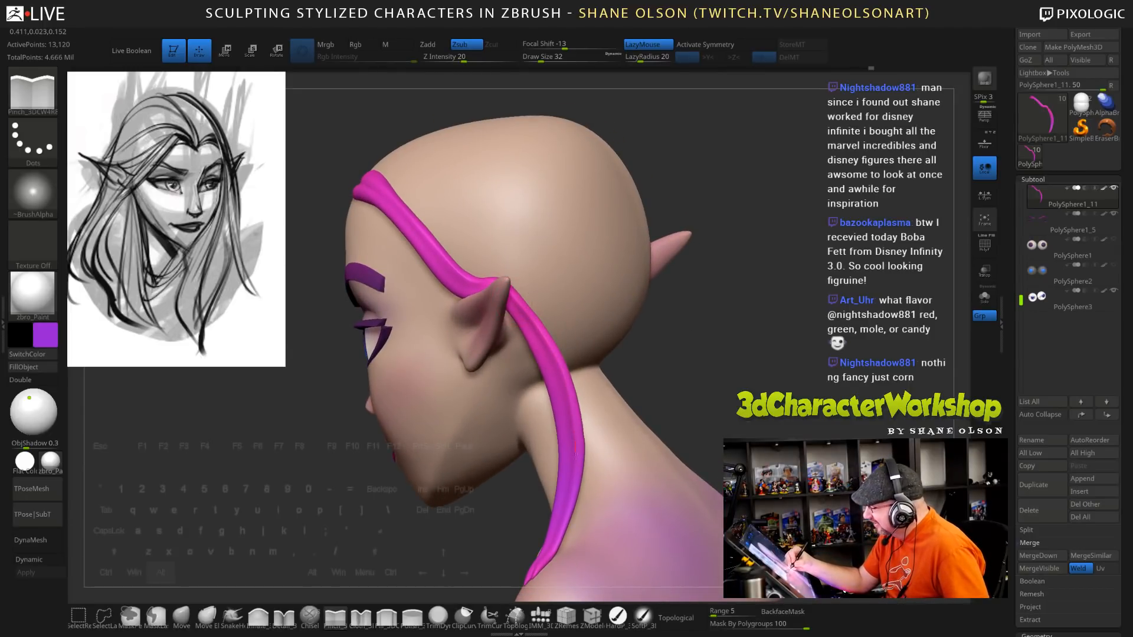
# Continue refining the isolated strand between the hairline and the neck, reducing the Pinch brush to draw size 22
pyautogui.moveTo(679, 466); pyautogui.dragTo(649, 402)
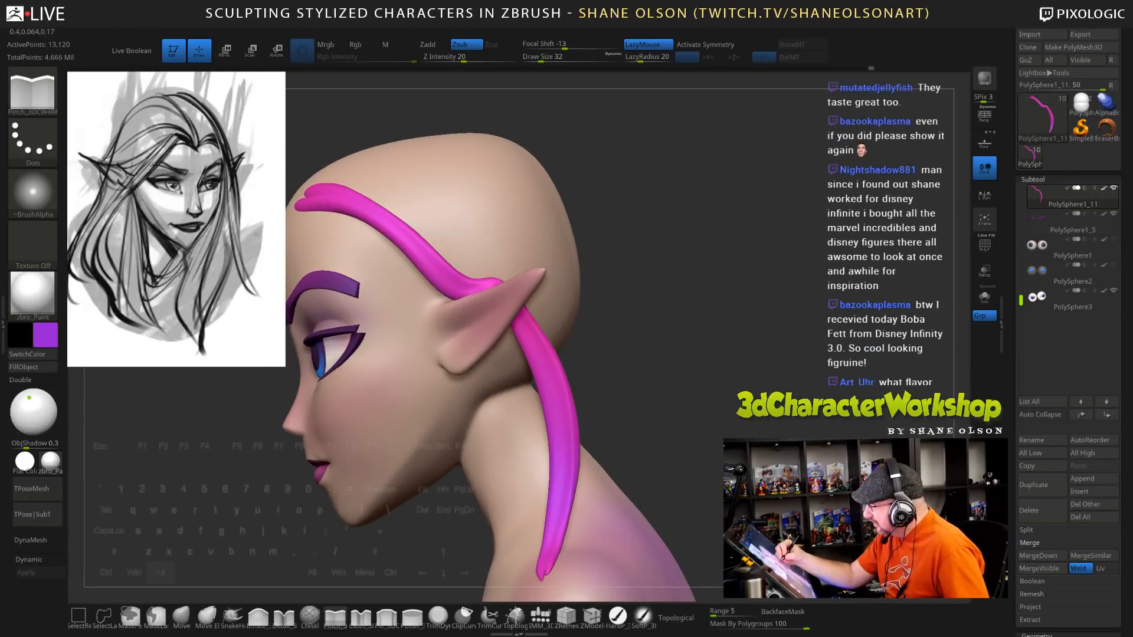
pyautogui.moveTo(700, 463)
pyautogui.mouseDown()
pyautogui.moveTo(644, 463)
pyautogui.moveTo(721, 464)
pyautogui.mouseUp()
pyautogui.moveTo(590, 282); pyautogui.dragTo(528, 266)
pyautogui.keyDown('alt'); pyautogui.moveTo(419, 213); pyautogui.dragTo(425, 252, button='right'); pyautogui.keyUp('alt')
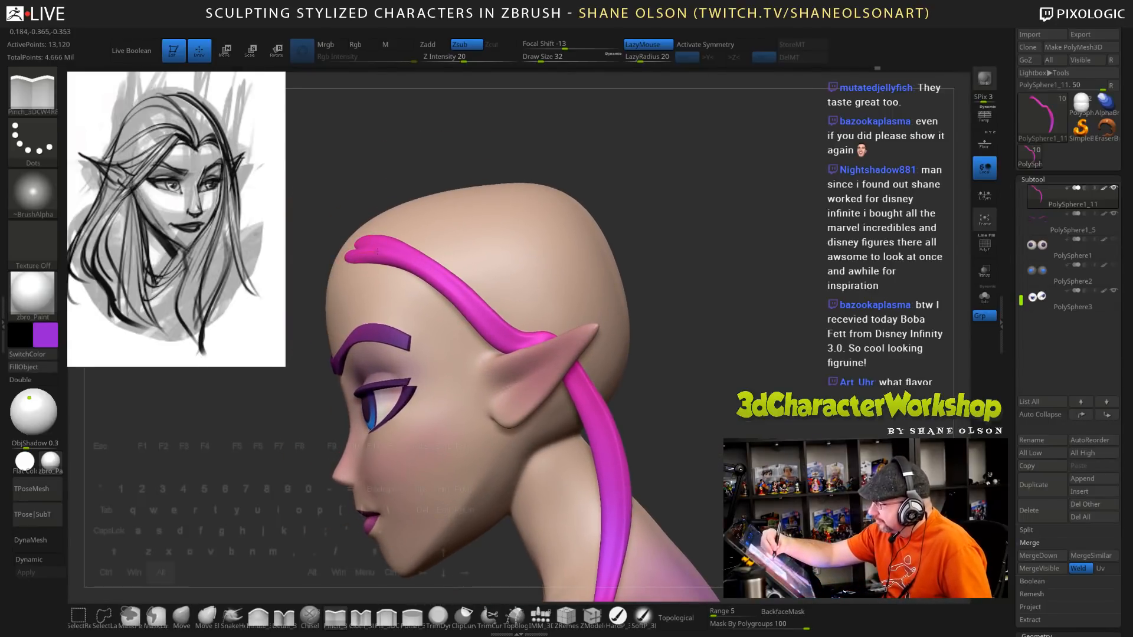
pyautogui.moveTo(725, 398); pyautogui.dragTo(737, 351)
pyautogui.press('s')
pyautogui.click(727, 372)
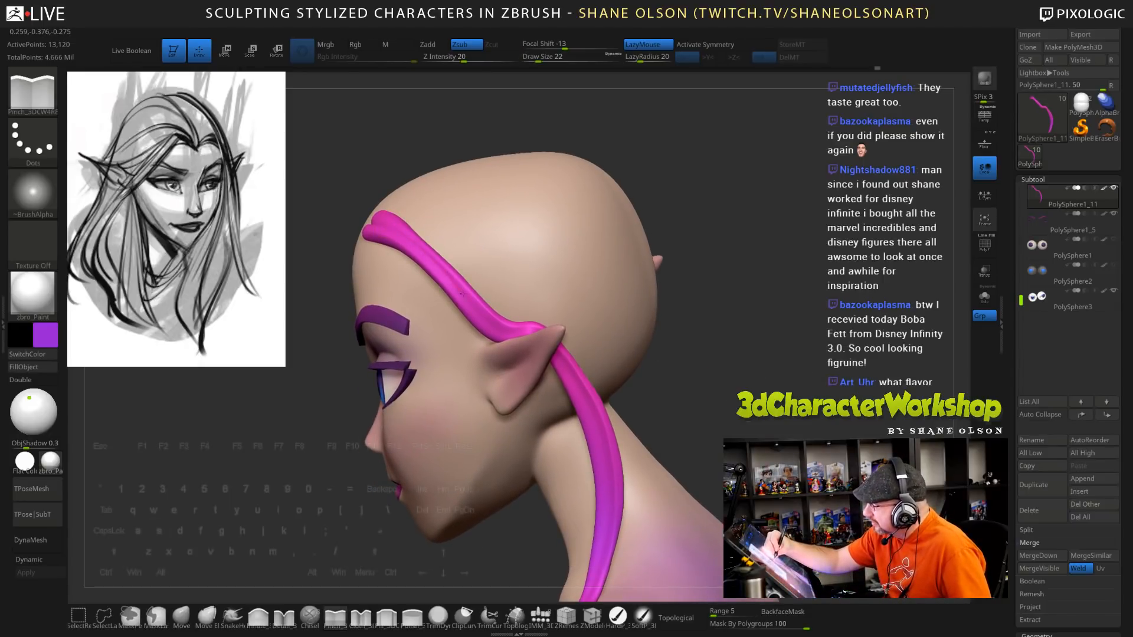
# Refine the strand down to its tip with the small Pinch brush and unhide the rest of the hair
pyautogui.moveTo(717, 389)
pyautogui.keyDown('alt'); pyautogui.mouseDown()
pyautogui.moveTo(720, 356)
pyautogui.moveTo(770, 387)
pyautogui.moveTo(778, 364)
pyautogui.mouseUp(); pyautogui.keyUp('alt')
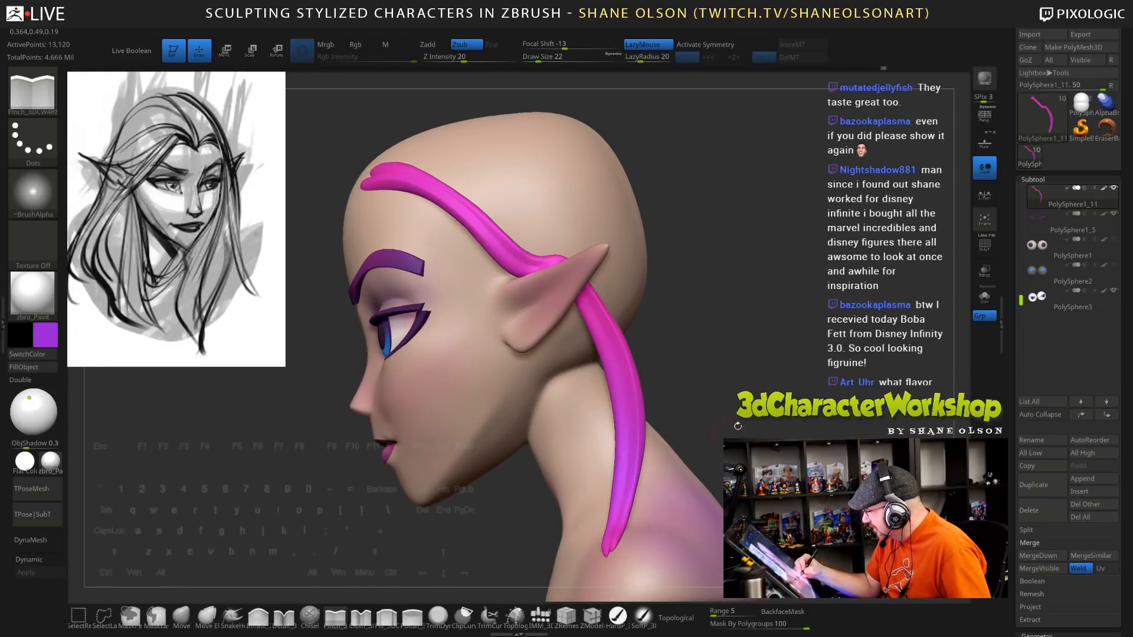
pyautogui.moveTo(737, 426); pyautogui.dragTo(762, 440)
pyautogui.moveTo(709, 354); pyautogui.dragTo(696, 325)
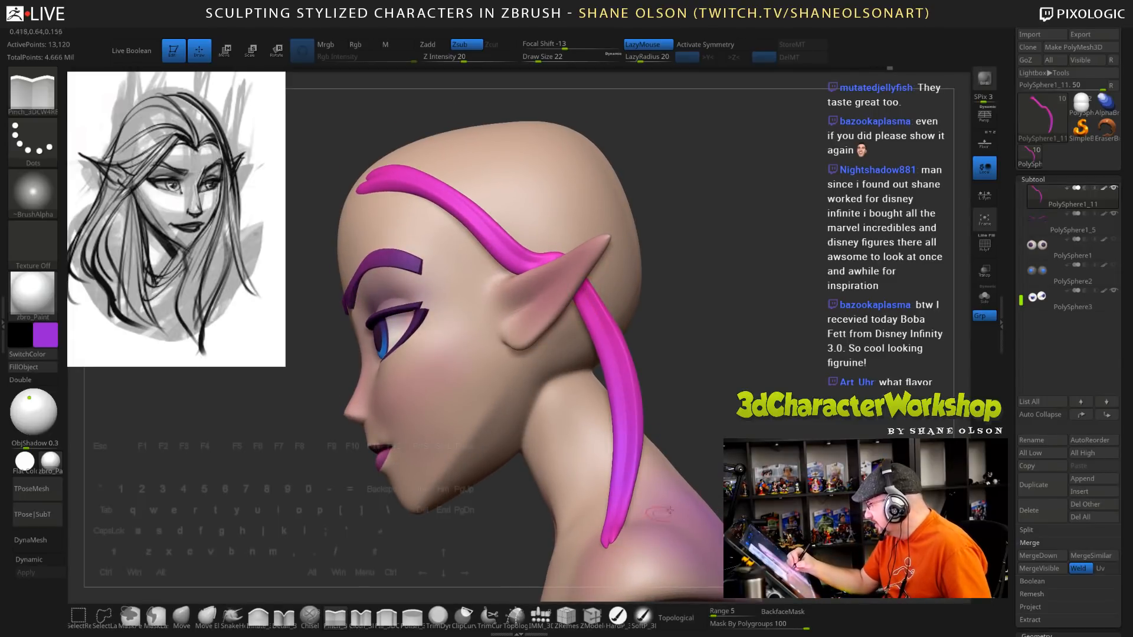
pyautogui.moveTo(708, 366); pyautogui.dragTo(708, 413)
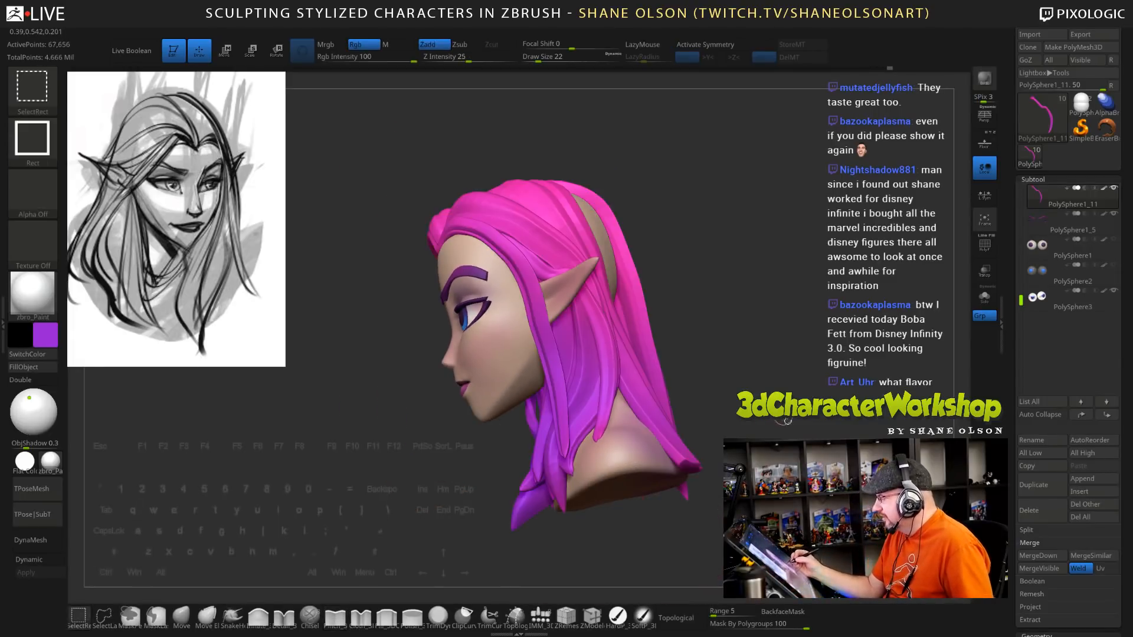
pyautogui.moveTo(787, 421)
pyautogui.mouseDown()
pyautogui.moveTo(862, 419)
pyautogui.moveTo(761, 438)
pyautogui.moveTo(693, 411)
pyautogui.moveTo(697, 421)
pyautogui.moveTo(697, 391)
pyautogui.mouseUp()
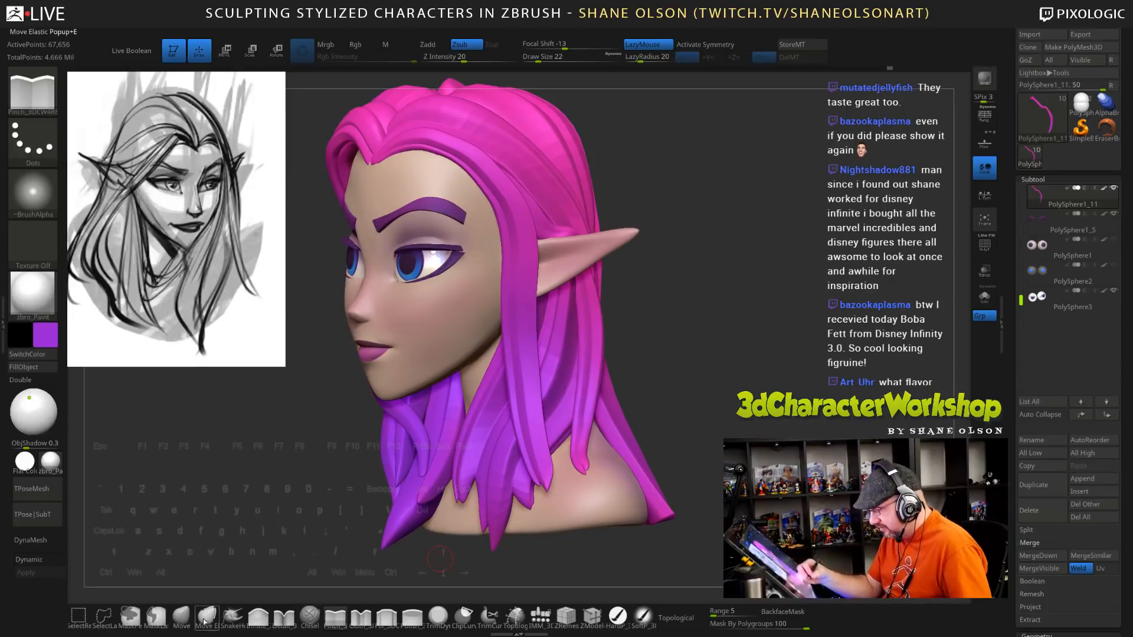
# Select the SnakeHook brush at draw size 47 and smooth the tip of the strand hanging behind the ear
pyautogui.click(233, 615)
pyautogui.press('s')
pyautogui.click(682, 414)
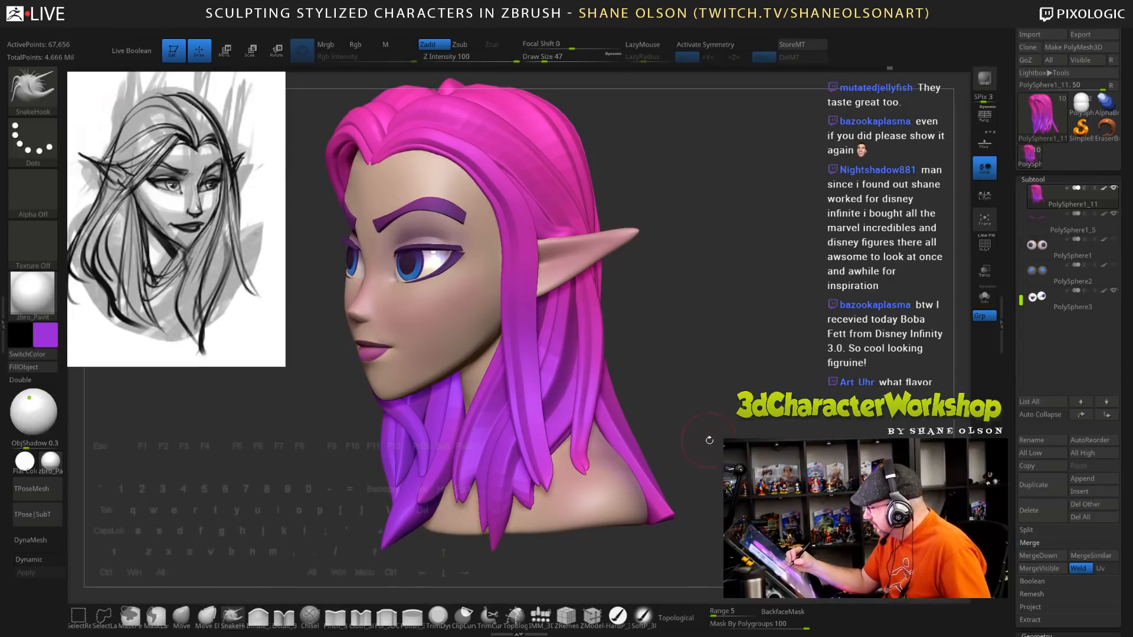
pyautogui.moveTo(708, 438); pyautogui.dragTo(660, 440)
pyautogui.keyDown('shift'); pyautogui.moveTo(585, 450); pyautogui.dragTo(580, 452); pyautogui.keyUp('shift')
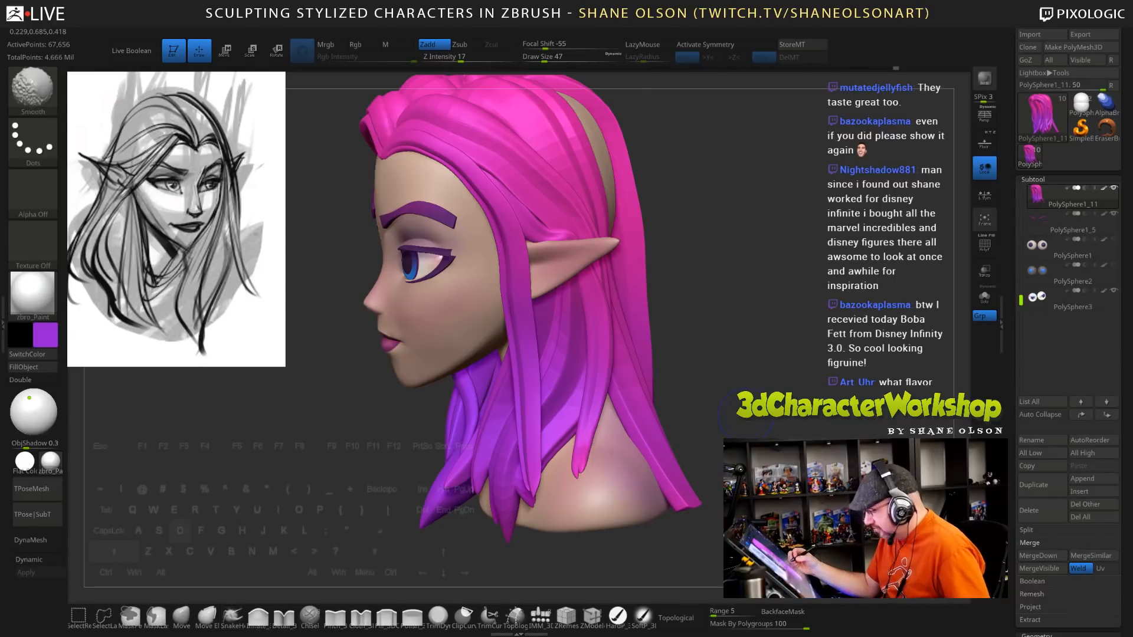
# Lower the hair's subdivision level and reshape the strands over the shoulder with SnakeHook at draw sizes 77 and 108, smoothing them
pyautogui.hotkey('shift', 'd')
pyautogui.moveTo(723, 394); pyautogui.dragTo(656, 398)
pyautogui.press('s')
pyautogui.click(777, 394)
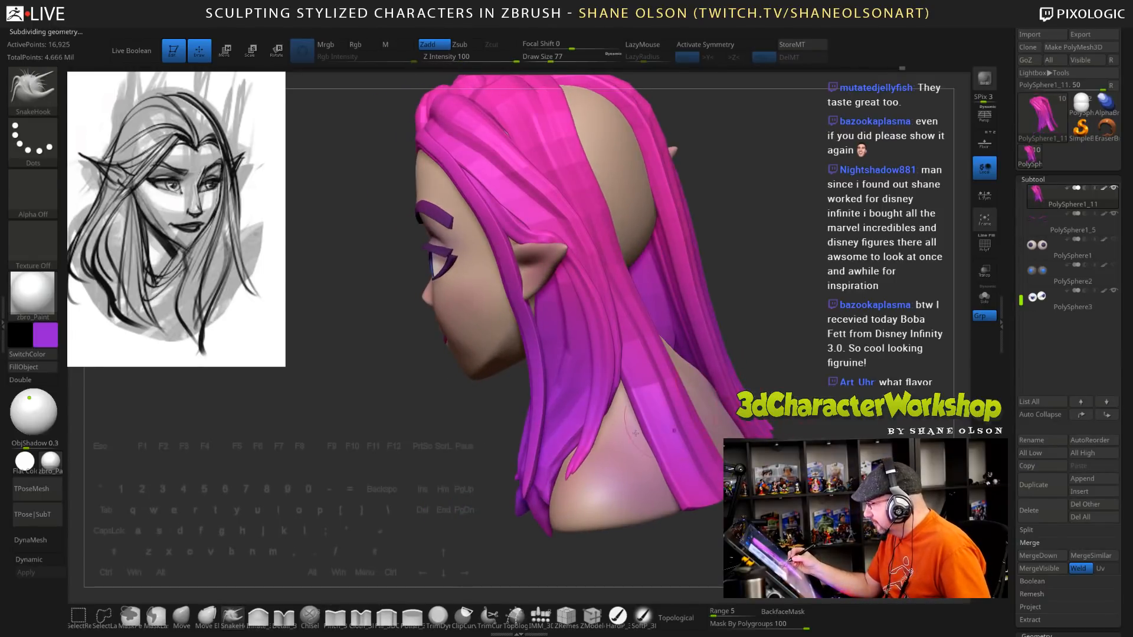
pyautogui.press('shift')
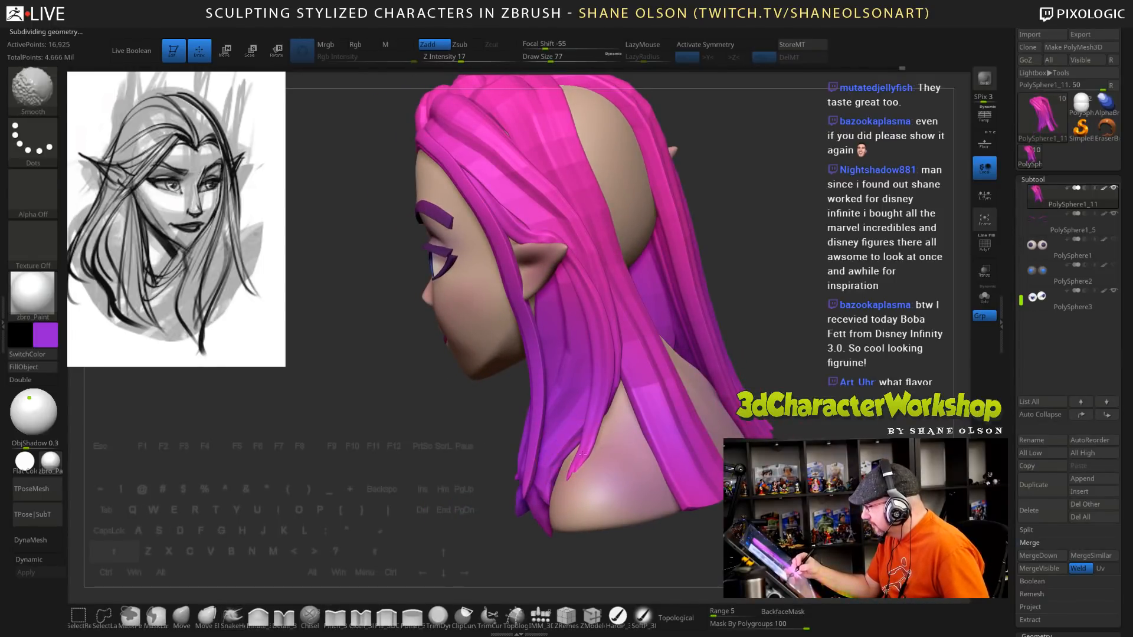
pyautogui.moveTo(617, 414)
pyautogui.mouseDown()
pyautogui.moveTo(588, 449)
pyautogui.moveTo(608, 430)
pyautogui.moveTo(660, 426)
pyautogui.moveTo(615, 416)
pyautogui.mouseUp()
pyautogui.press('s')
pyautogui.click(586, 458)
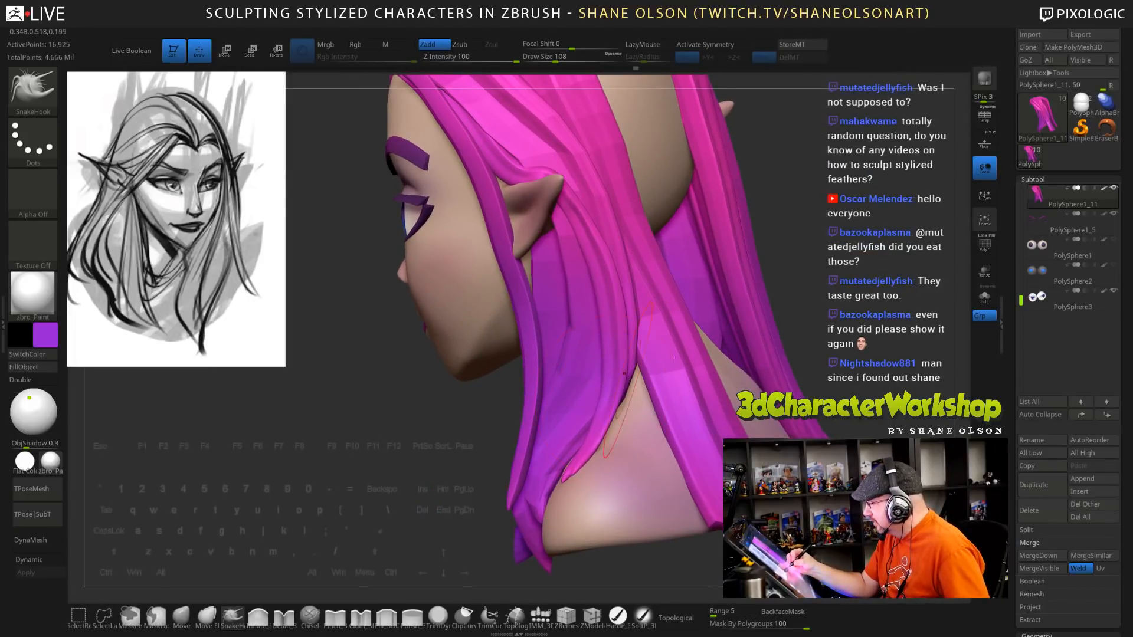
# Return the hair to its high subdivision level, frame the bust, and set the draw size to 80
pyautogui.moveTo(841, 302)
pyautogui.mouseDown()
pyautogui.moveTo(853, 300)
pyautogui.moveTo(832, 333)
pyautogui.mouseUp()
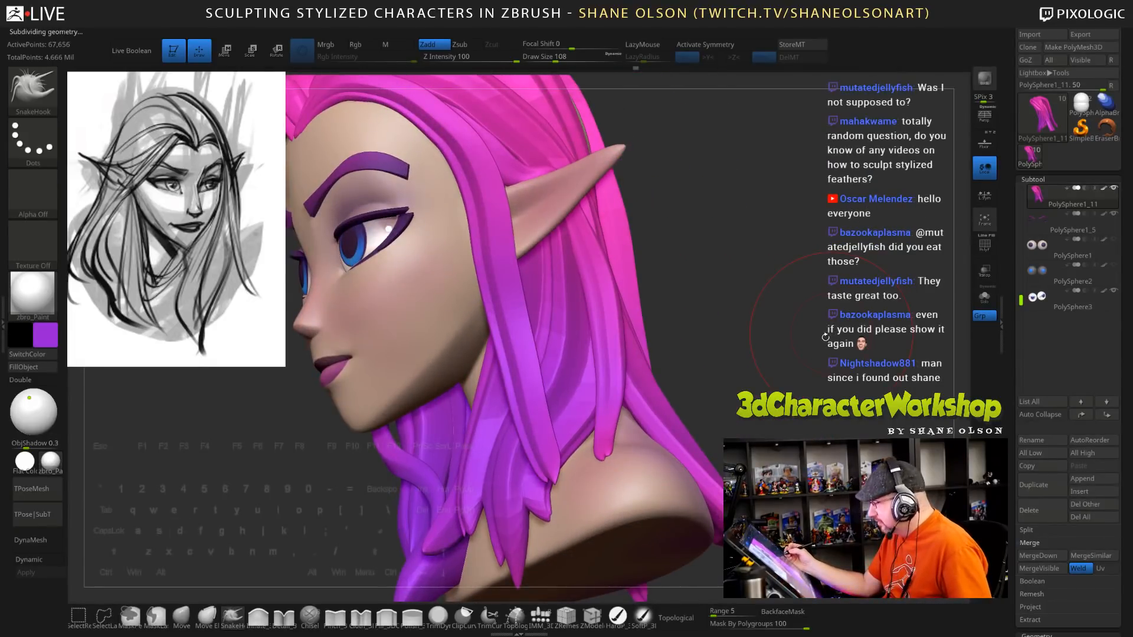
pyautogui.press('f')
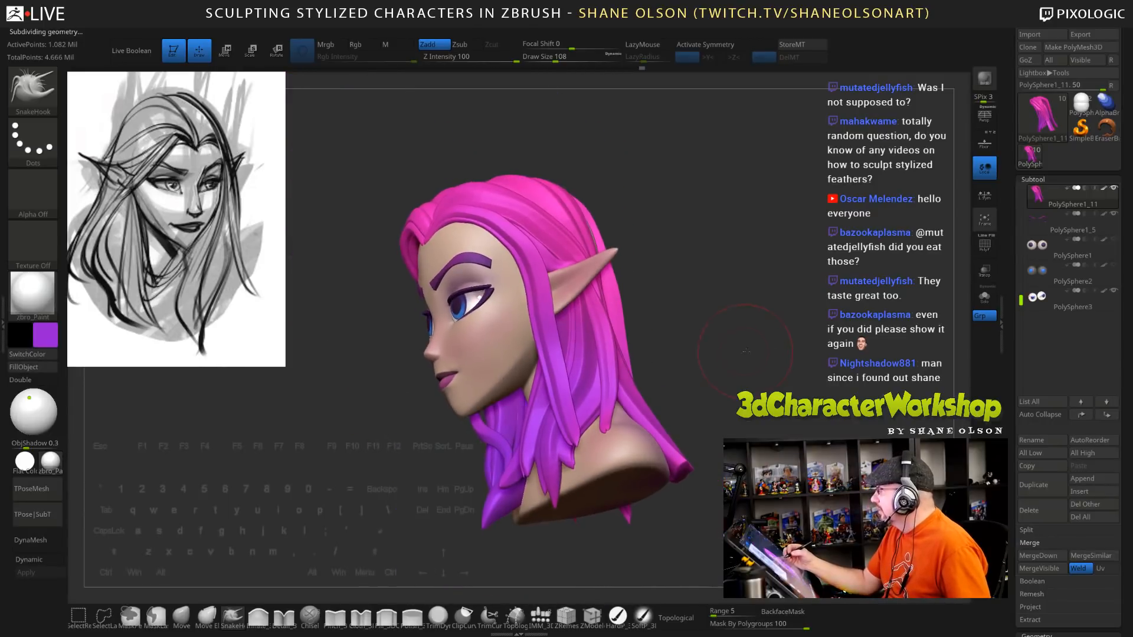
pyautogui.moveTo(766, 351)
pyautogui.keyDown('shift'); pyautogui.mouseDown()
pyautogui.moveTo(742, 380)
pyautogui.moveTo(762, 385)
pyautogui.moveTo(741, 391)
pyautogui.moveTo(693, 347)
pyautogui.moveTo(715, 350)
pyautogui.mouseUp(); pyautogui.keyUp('shift')
pyautogui.press('s')
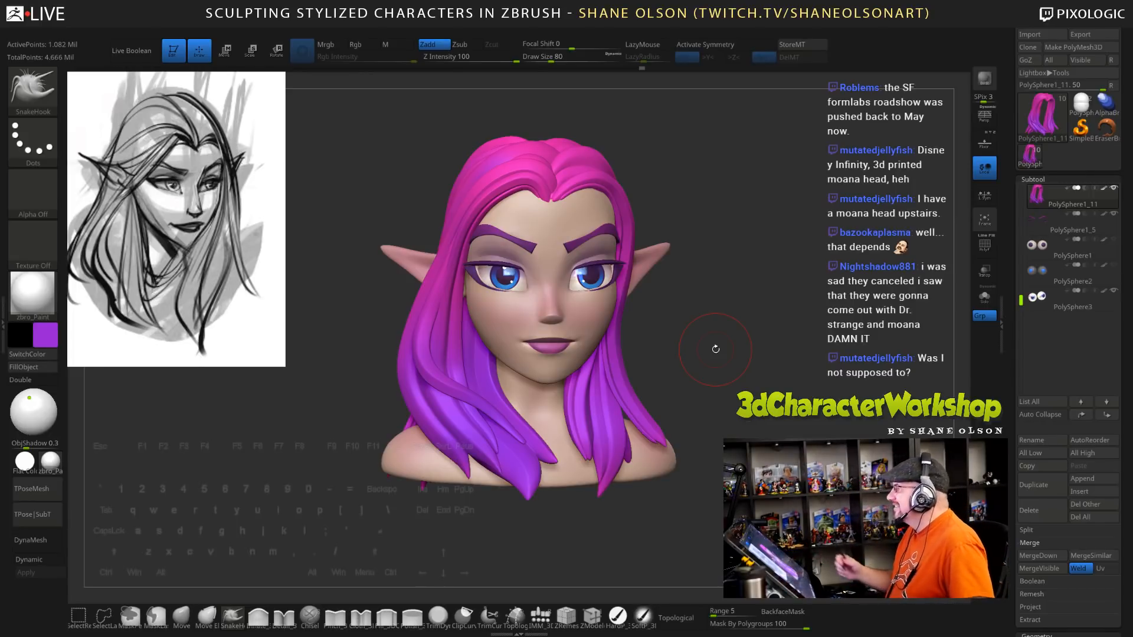
pyautogui.moveTo(800, 410); pyautogui.dragTo(726, 350)
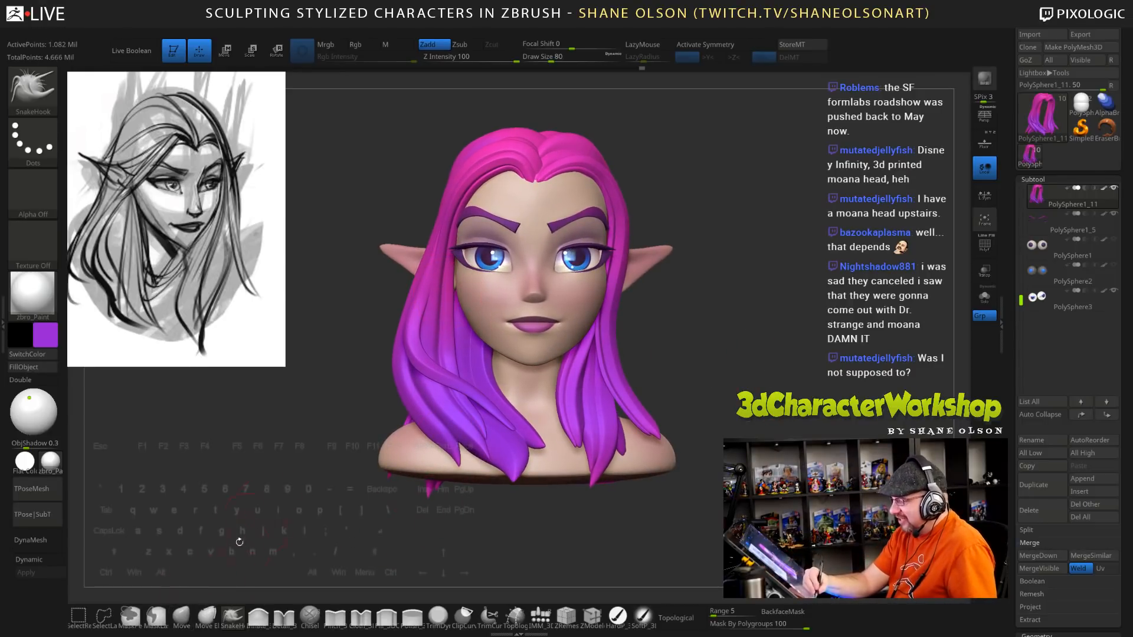
# Select the Move brush and set its draw size to 144 for adjusting the hair
pyautogui.click(180, 616)
pyautogui.press('s')
pyautogui.moveTo(230, 509); pyautogui.dragTo(246, 508)
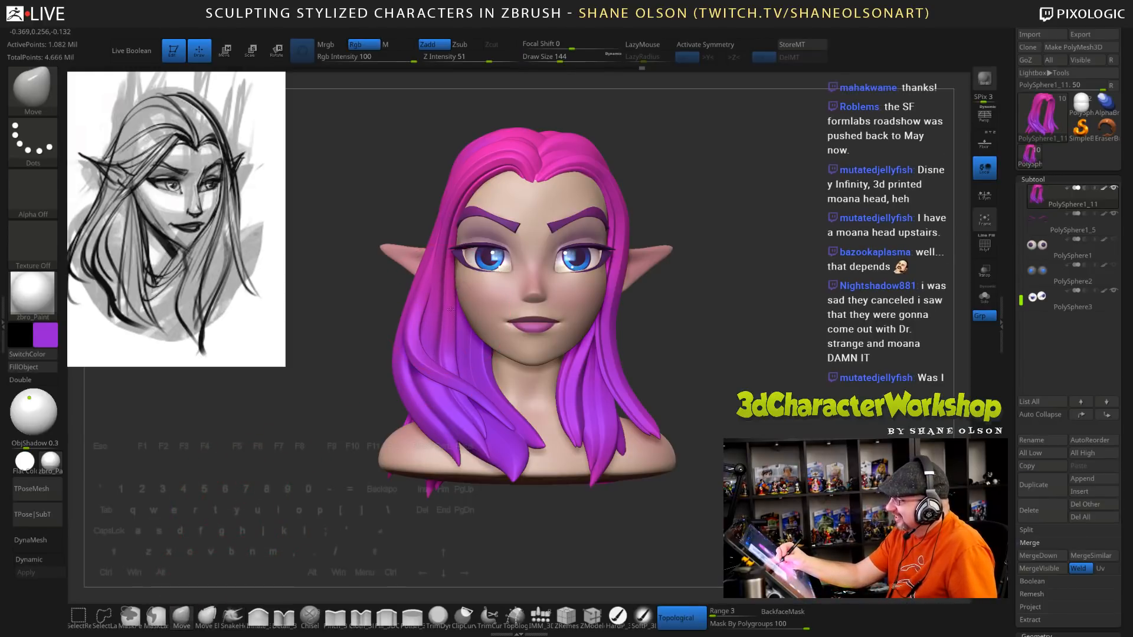
pyautogui.moveTo(486, 330); pyautogui.dragTo(413, 466, button='right')
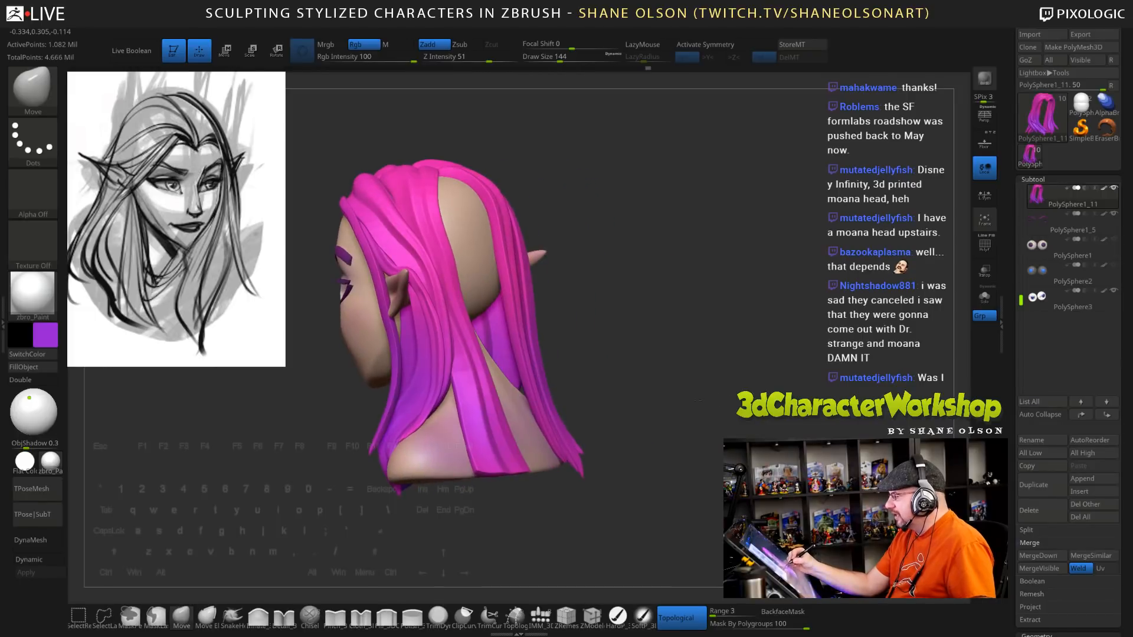
# Fill out the hair strand over the shoulder with the Inflate brush at draw size 96 and smooth its lower end
pyautogui.click(258, 617)
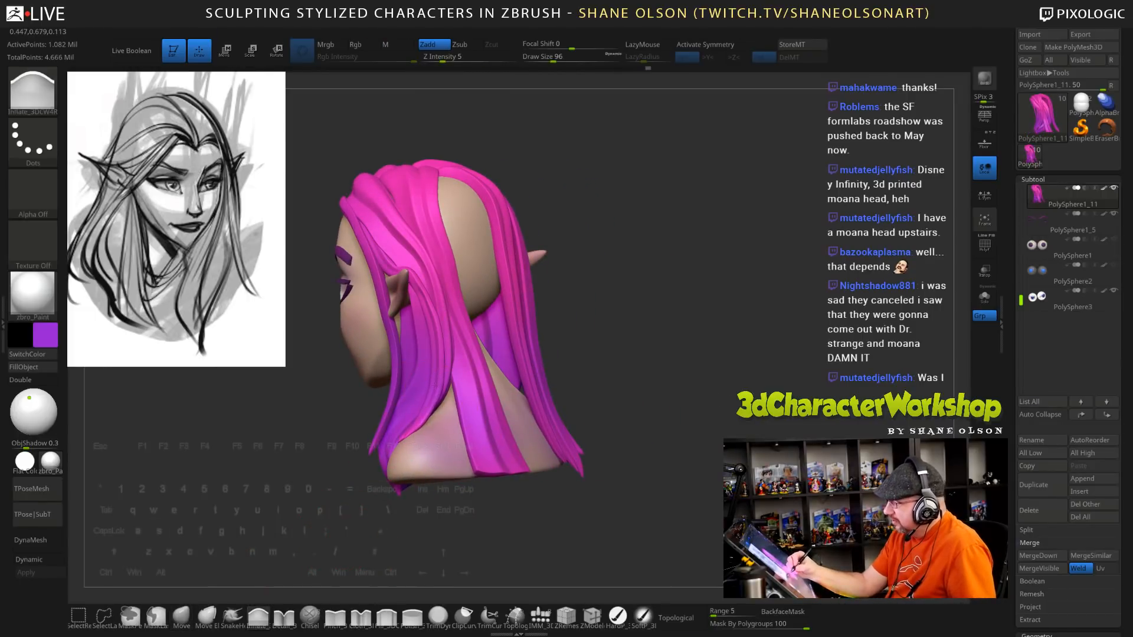
pyautogui.moveTo(441, 393)
pyautogui.keyDown('shift'); pyautogui.mouseDown(button='right')
pyautogui.moveTo(443, 366)
pyautogui.moveTo(605, 387)
pyautogui.moveTo(592, 397)
pyautogui.mouseUp(button='right'); pyautogui.keyUp('shift')
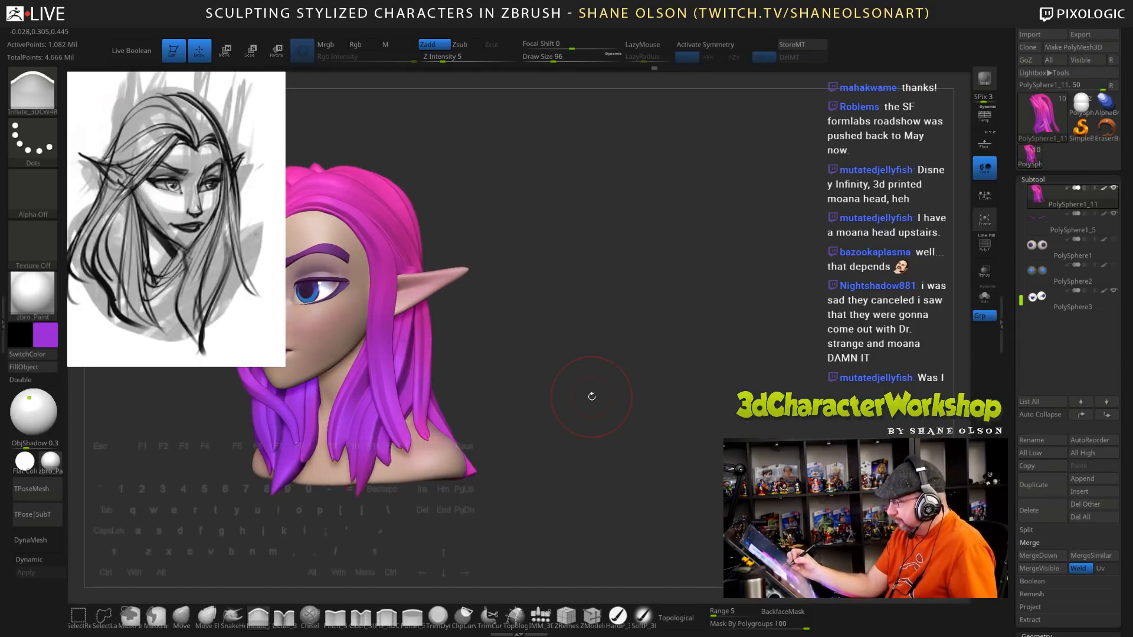
pyautogui.moveTo(501, 405); pyautogui.dragTo(470, 455, button='right')
pyautogui.moveTo(617, 471); pyautogui.dragTo(538, 401, button='right')
pyautogui.keyDown('shift'); pyautogui.moveTo(551, 426); pyautogui.dragTo(570, 451); pyautogui.keyUp('shift')
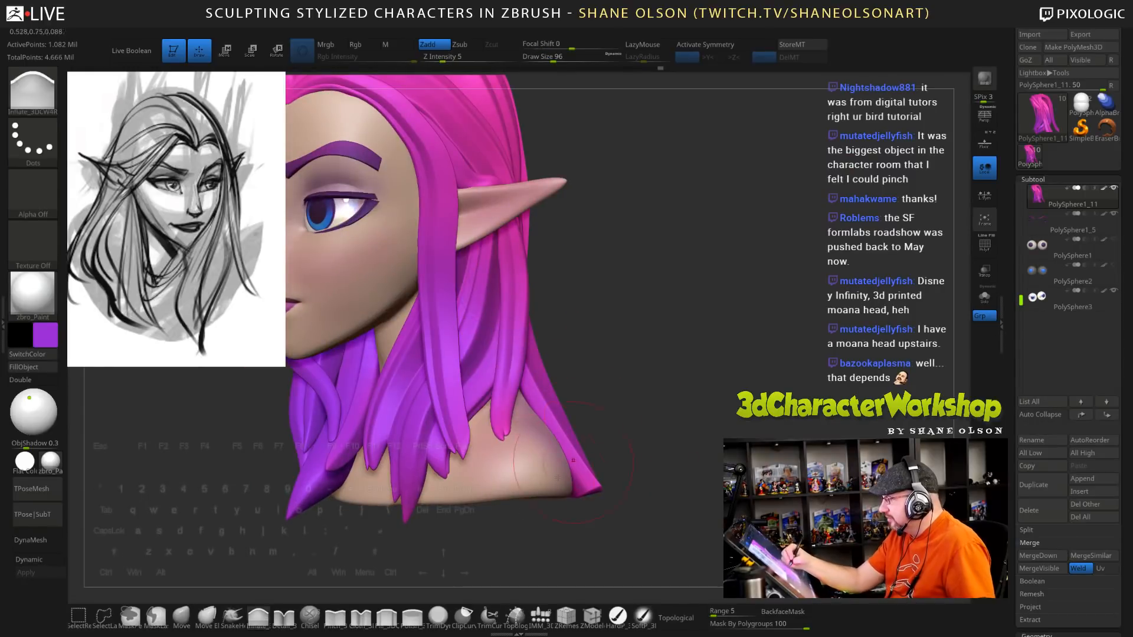
# Select the Pinch brush at draw size 34 and tighten the edges of the strands behind the ear
pyautogui.click(335, 617)
pyautogui.press('s')
pyautogui.moveTo(624, 409); pyautogui.dragTo(598, 407)
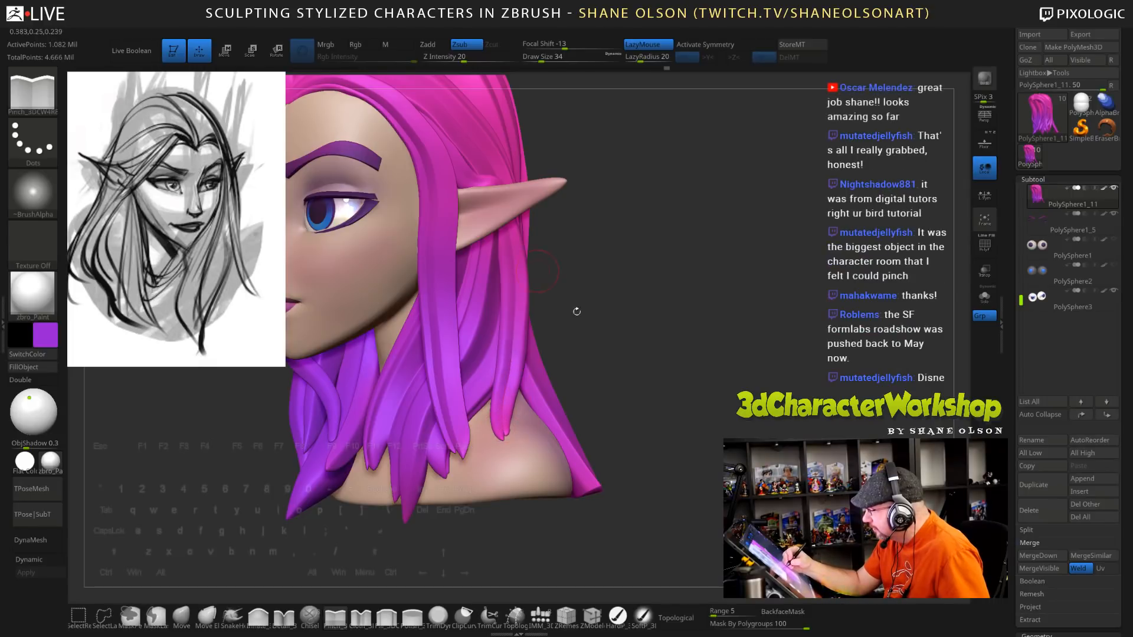
# Make the elf's head and shoulders mesh the active subtool instead of the hair
pyautogui.moveTo(666, 404)
pyautogui.mouseDown()
pyautogui.moveTo(653, 354)
pyautogui.moveTo(670, 407)
pyautogui.moveTo(717, 420)
pyautogui.moveTo(743, 457)
pyautogui.moveTo(770, 445)
pyautogui.moveTo(753, 447)
pyautogui.mouseUp()
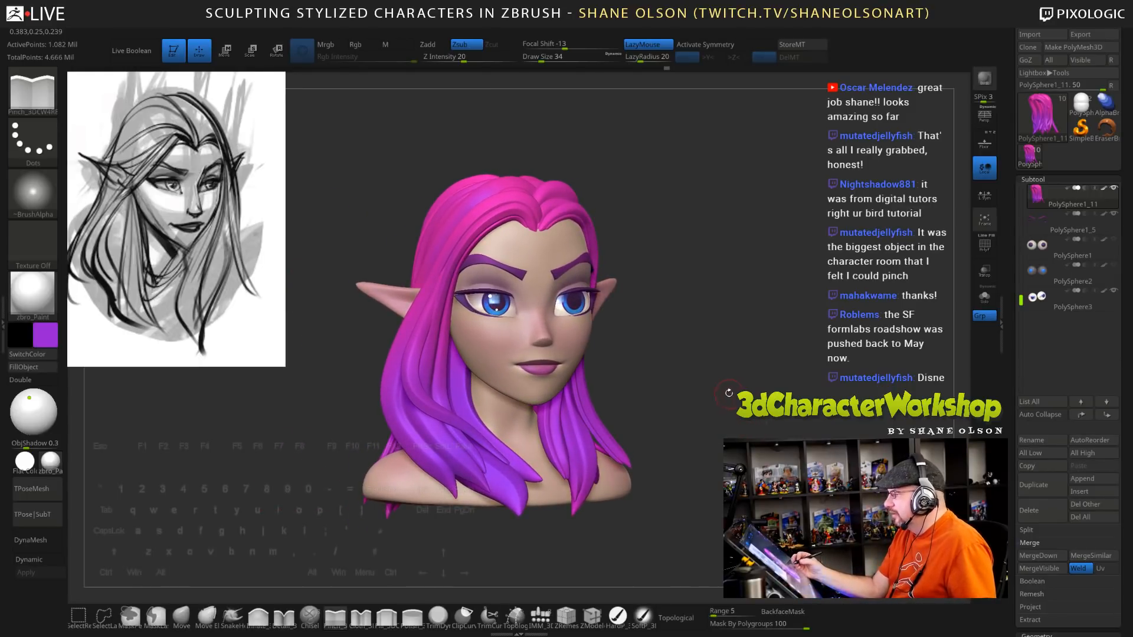
pyautogui.moveTo(728, 393); pyautogui.dragTo(708, 370)
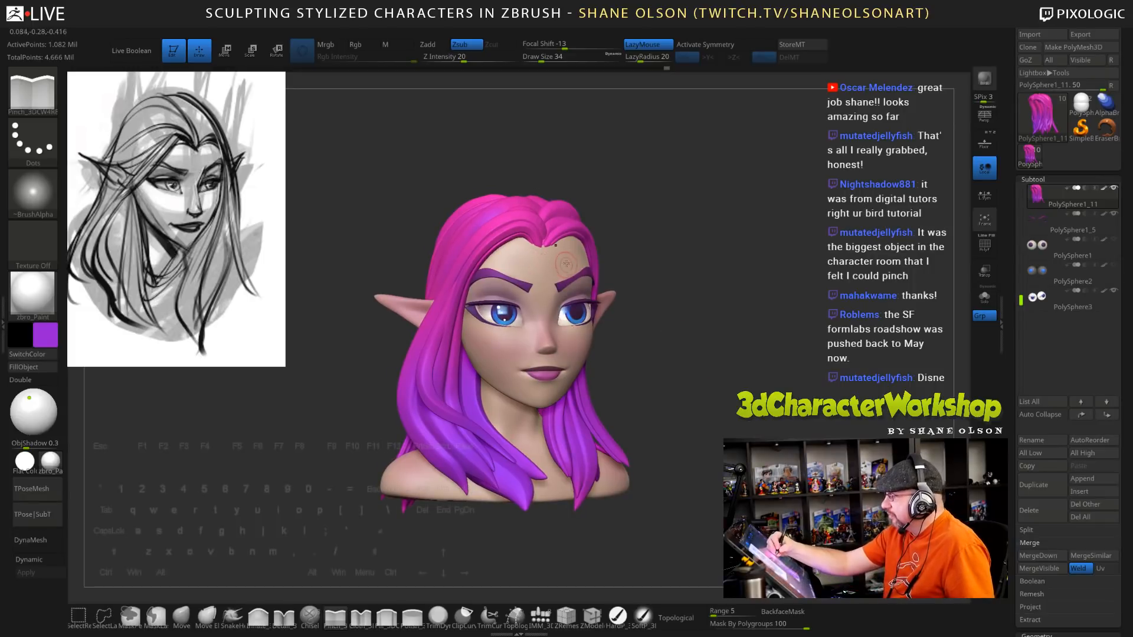
pyautogui.moveTo(716, 453)
pyautogui.mouseDown()
pyautogui.moveTo(744, 455)
pyautogui.moveTo(717, 466)
pyautogui.mouseUp()
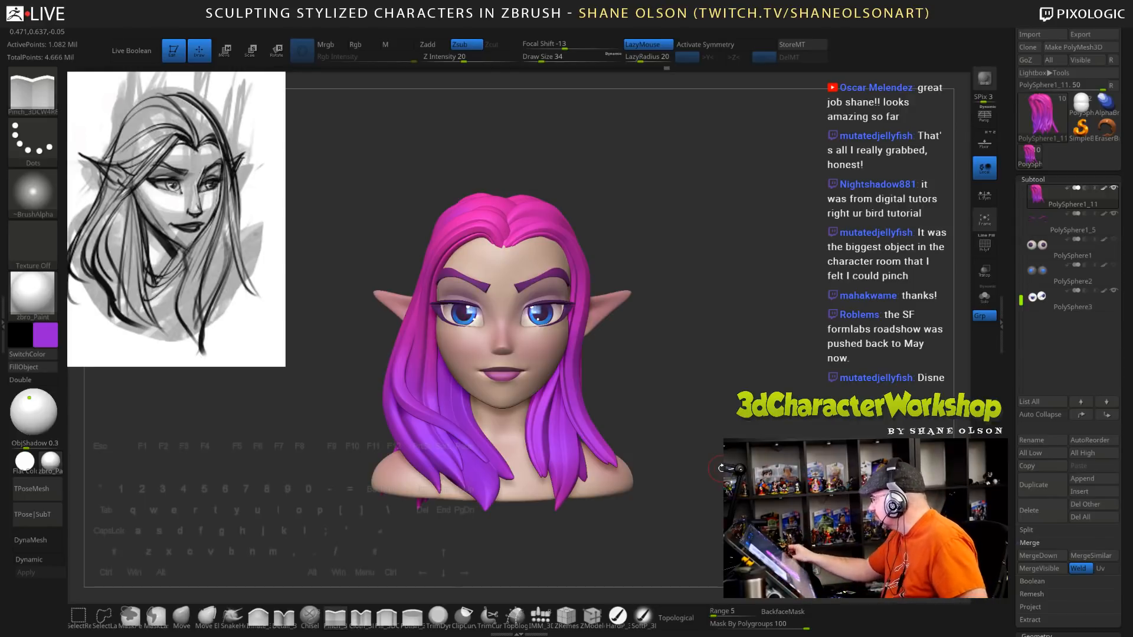
pyautogui.moveTo(737, 266); pyautogui.dragTo(756, 263)
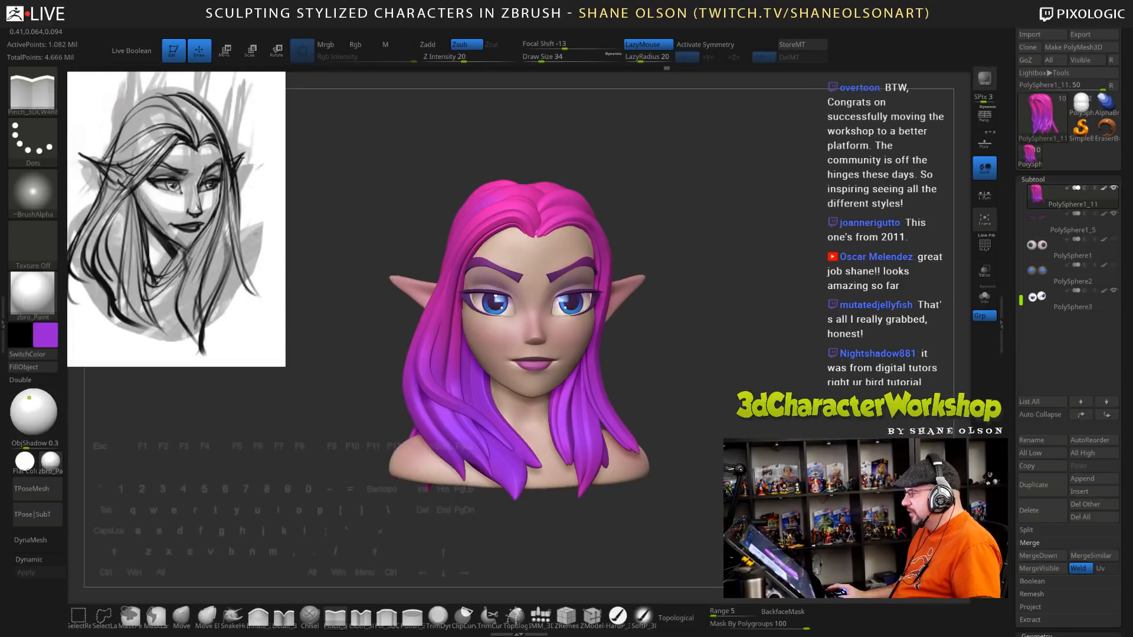
pyautogui.moveTo(717, 249)
pyautogui.mouseDown()
pyautogui.moveTo(734, 250)
pyautogui.moveTo(745, 148)
pyautogui.mouseUp()
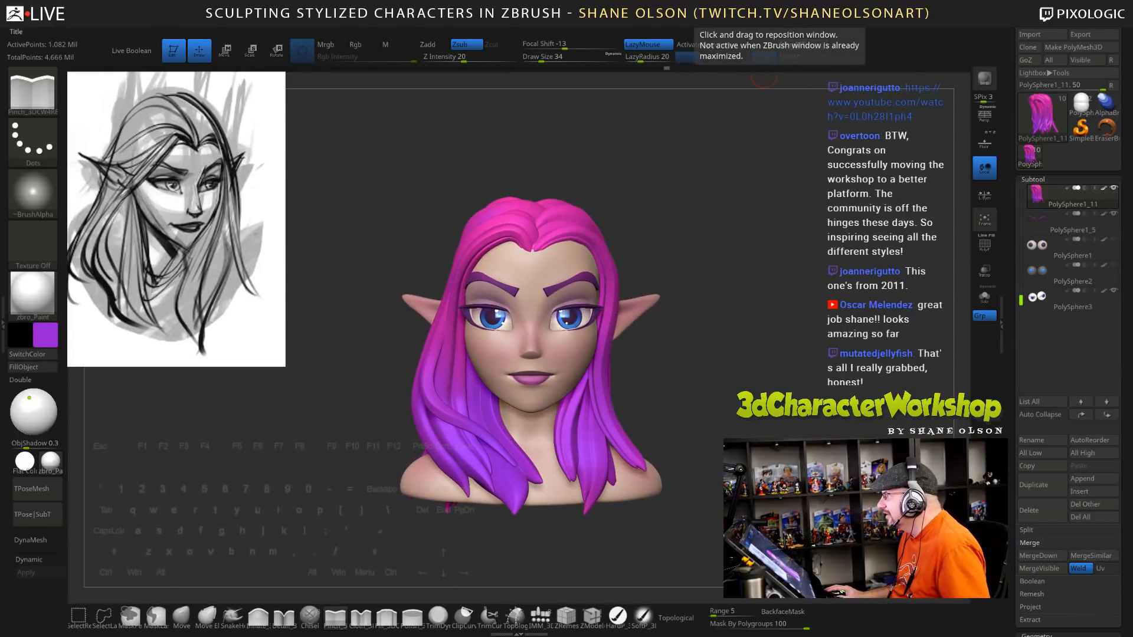
pyautogui.moveTo(746, 241); pyautogui.dragTo(769, 228)
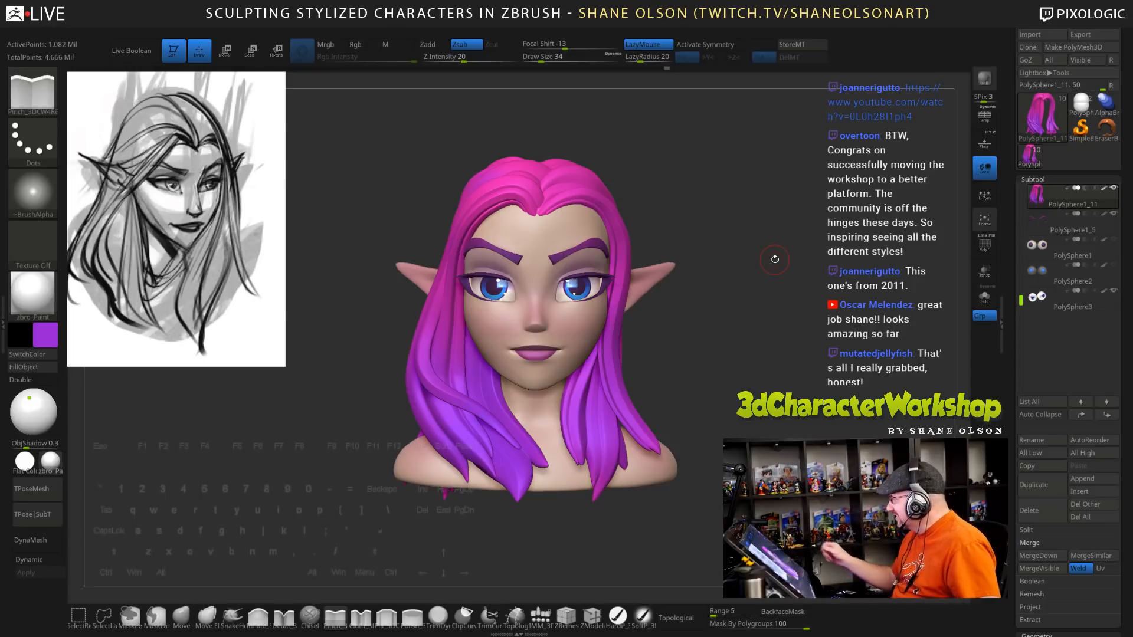
pyautogui.moveTo(731, 414); pyautogui.dragTo(700, 419)
pyautogui.keyDown('alt'); pyautogui.click(558, 341); pyautogui.keyUp('alt')
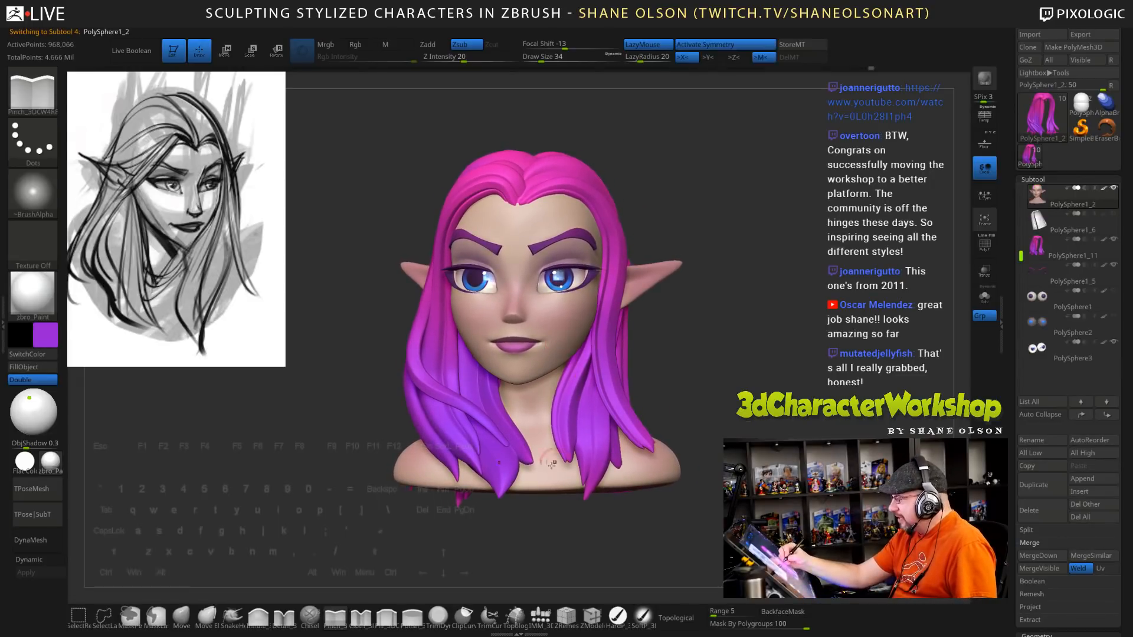
# Drop the elf's head mesh to subdivision level 1 and ready the Move brush at draw size 56
pyautogui.hotkey('shift', 'd')
pyautogui.hotkey('shift', 'd')
pyautogui.hotkey('shift', 'd')
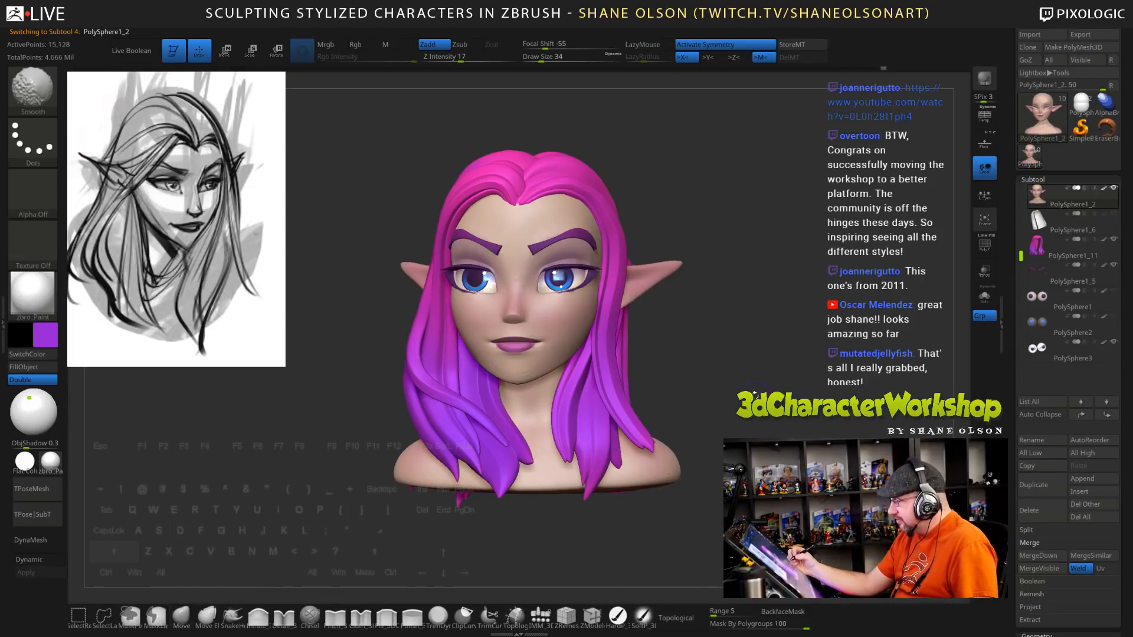
pyautogui.keyDown('alt'); pyautogui.moveTo(757, 395); pyautogui.dragTo(736, 425); pyautogui.keyUp('alt')
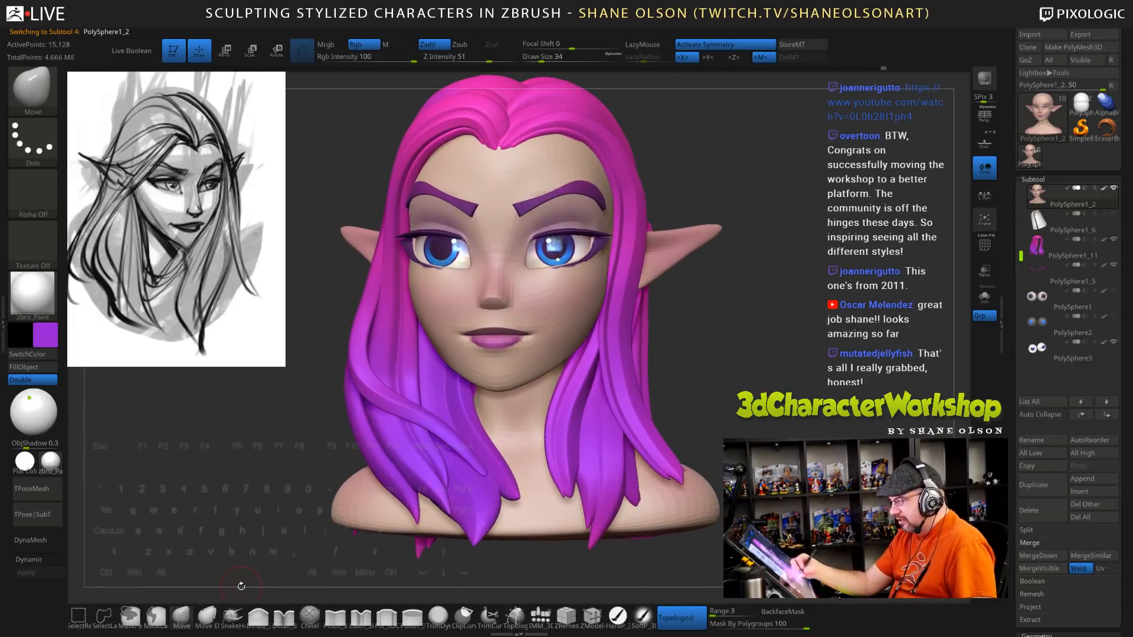
pyautogui.moveTo(760, 382); pyautogui.dragTo(773, 386)
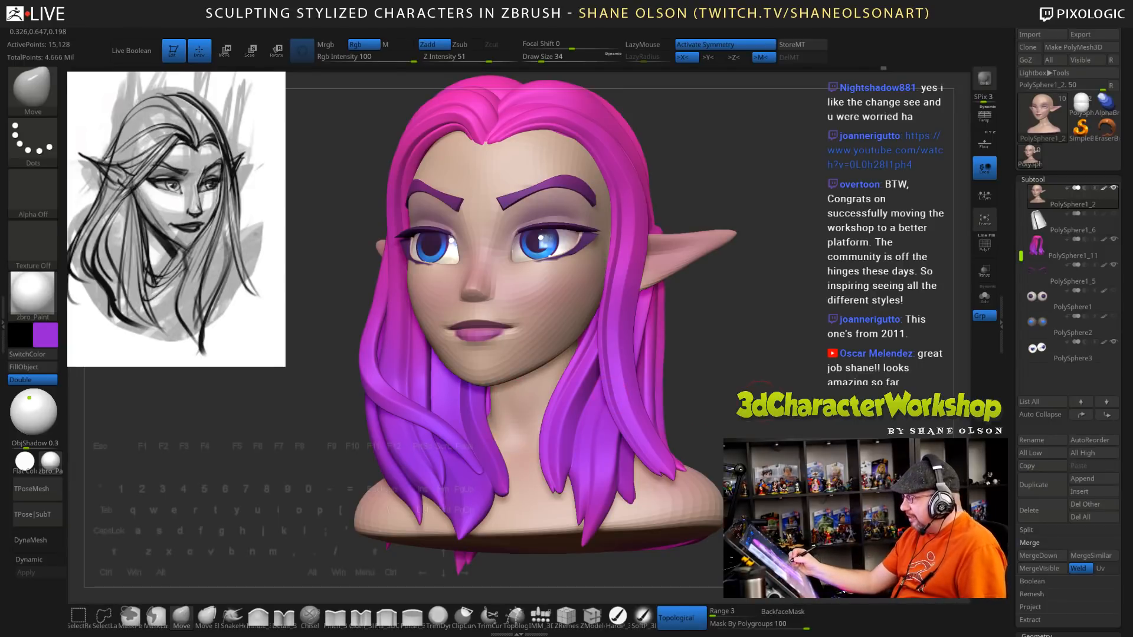
pyautogui.press(']')
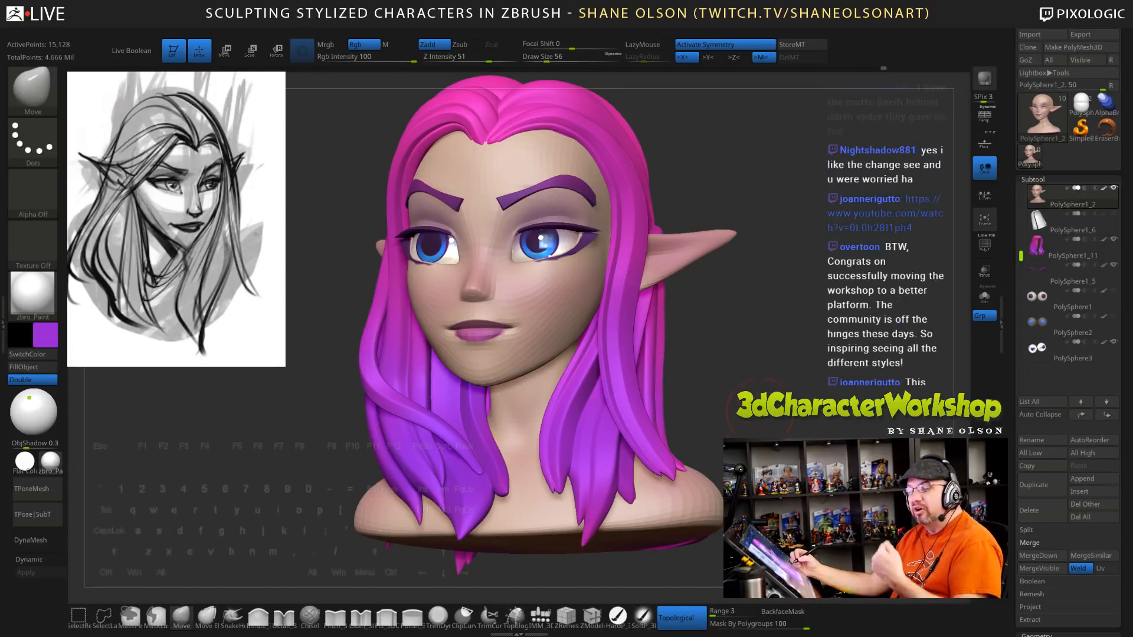
pyautogui.moveTo(760, 425)
pyautogui.mouseDown()
pyautogui.moveTo(781, 423)
pyautogui.moveTo(772, 426)
pyautogui.mouseUp()
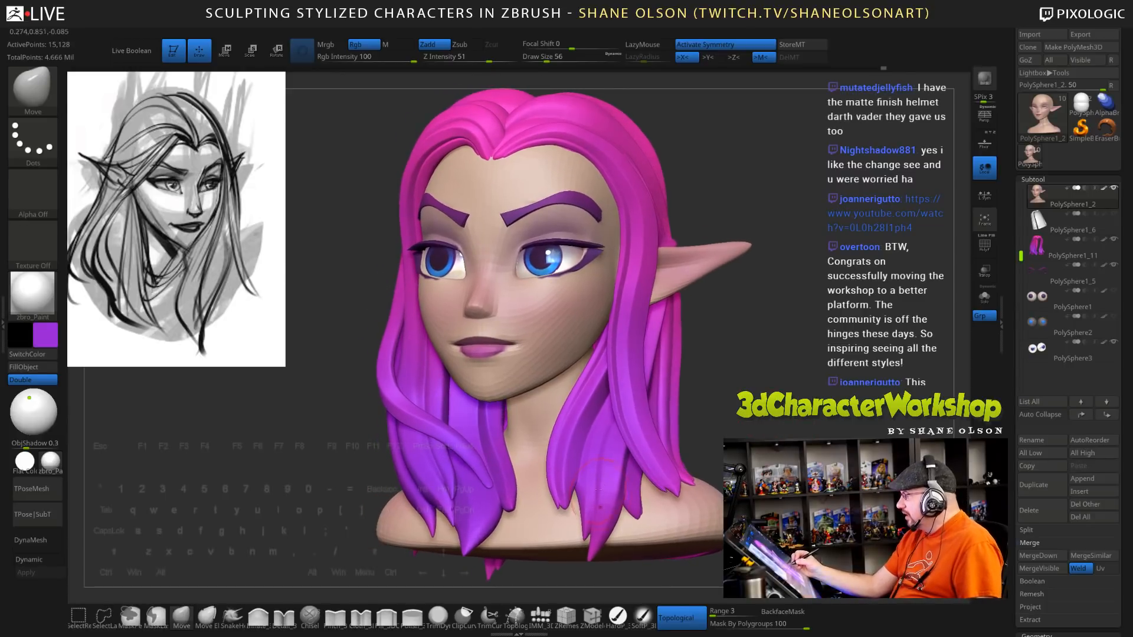
pyautogui.moveTo(1014, 449); pyautogui.dragTo(1014, 368)
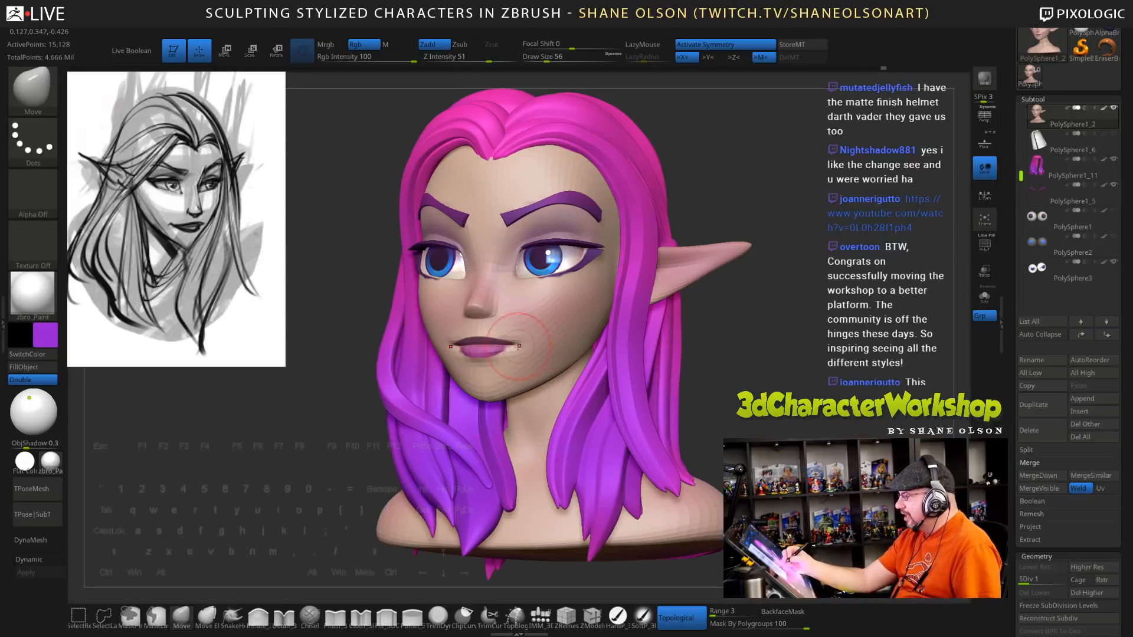
# Save the tool as JoshHead05.ZTL in the Twitch folder, replacing the existing file
pyautogui.moveTo(1009, 134); pyautogui.dragTo(1010, 239)
pyautogui.click(1087, 37)
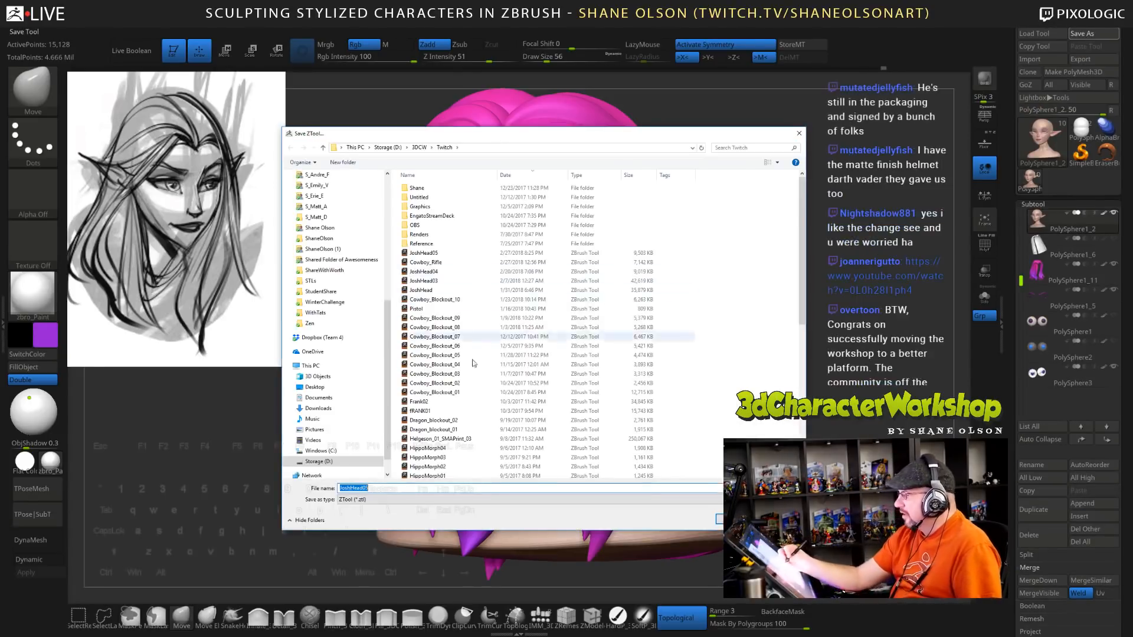
pyautogui.press('Return')
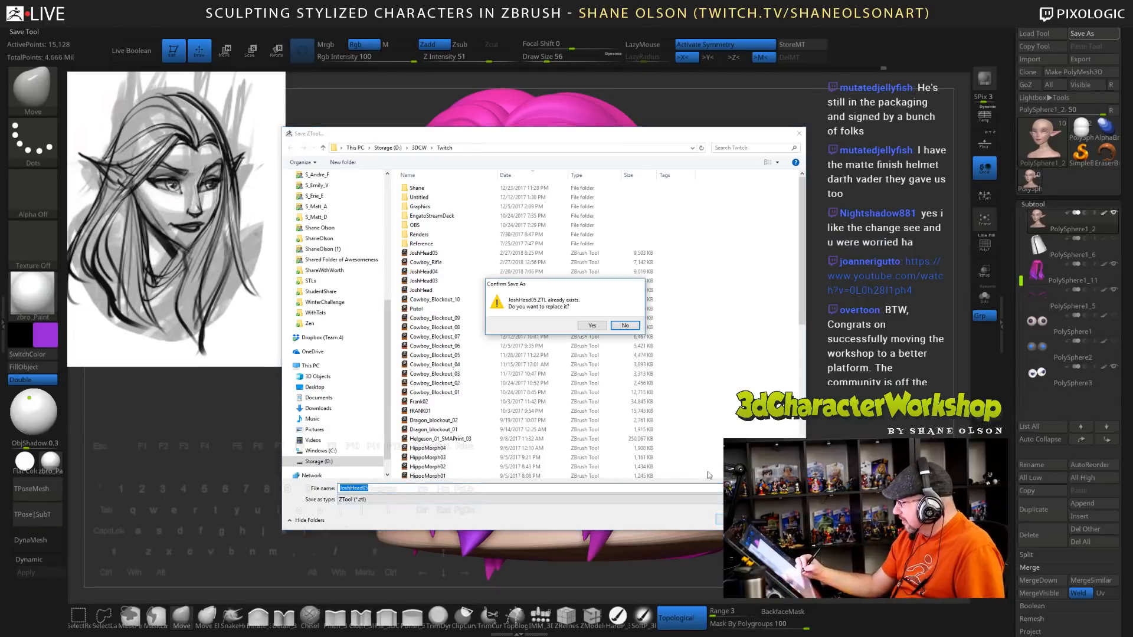
pyautogui.click(590, 327)
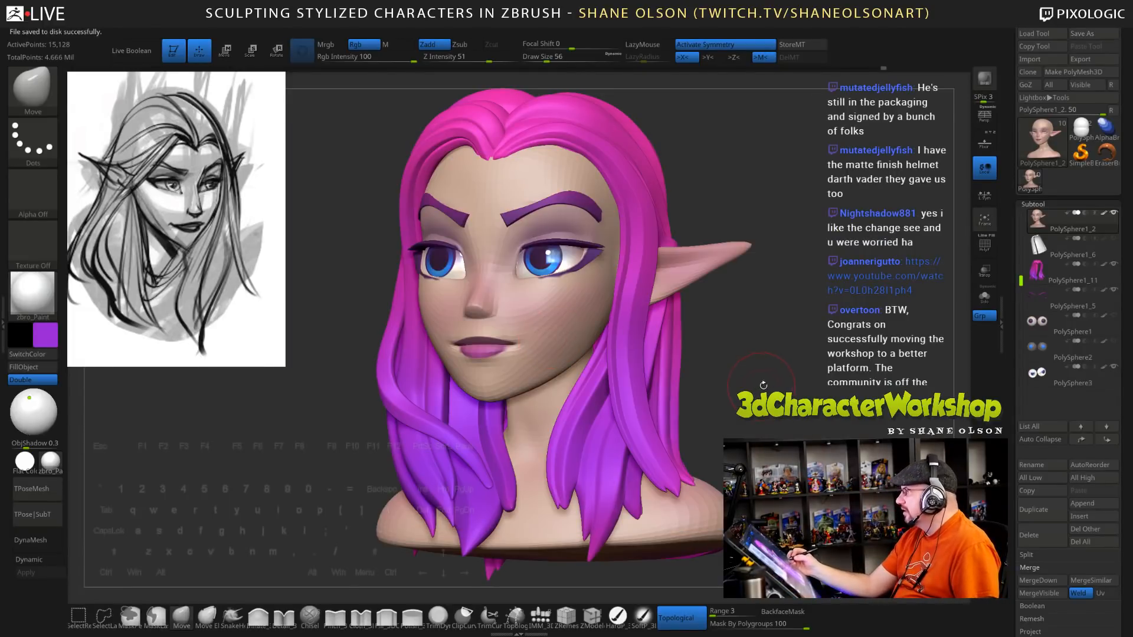
# Reshape the mouth corners from below with the Move brush at draw size 36
pyautogui.moveTo(746, 348); pyautogui.dragTo(759, 368)
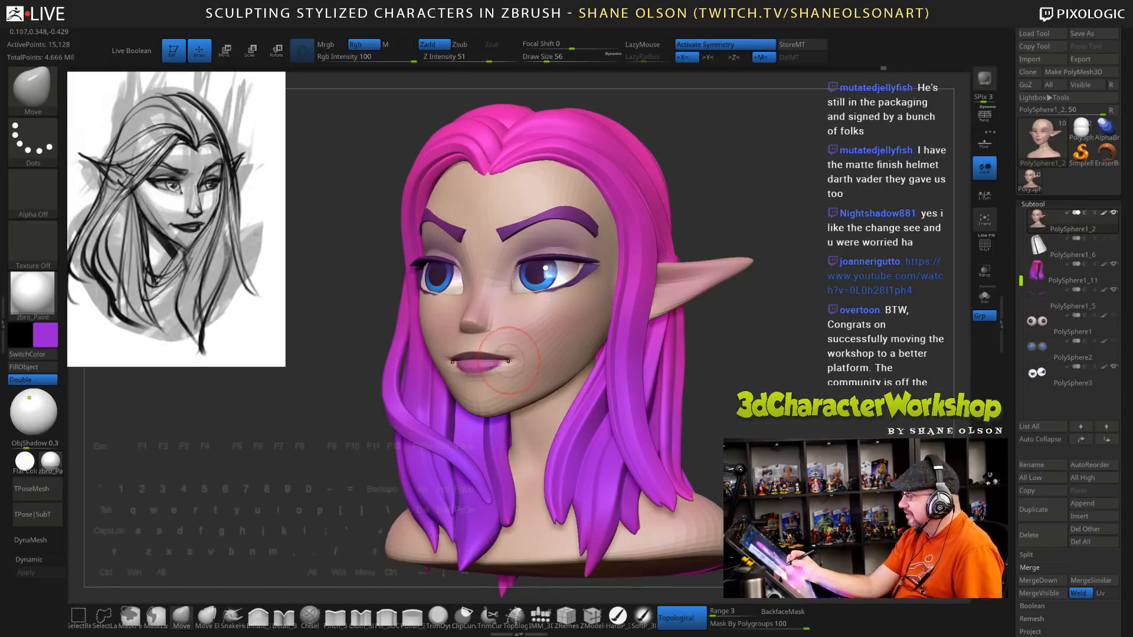
pyautogui.moveTo(513, 360)
pyautogui.mouseDown(button='right')
pyautogui.moveTo(449, 363)
pyautogui.moveTo(458, 351)
pyautogui.moveTo(528, 378)
pyautogui.moveTo(549, 337)
pyautogui.moveTo(544, 347)
pyautogui.mouseUp(button='right')
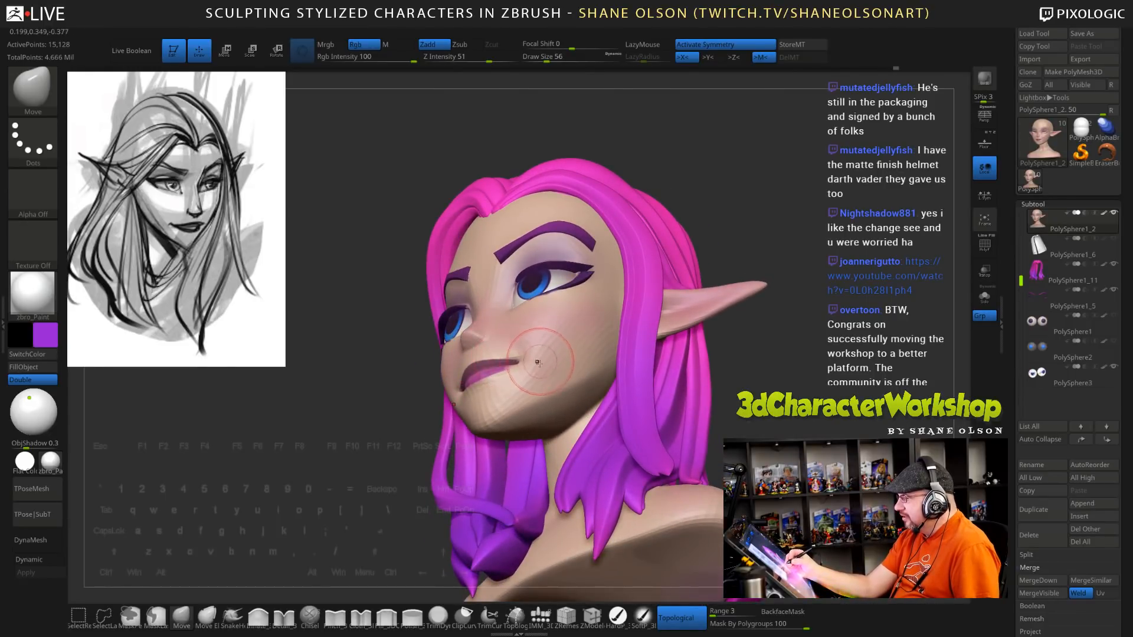
pyautogui.moveTo(510, 360)
pyautogui.mouseDown(button='right')
pyautogui.moveTo(514, 348)
pyautogui.moveTo(520, 361)
pyautogui.mouseUp(button='right')
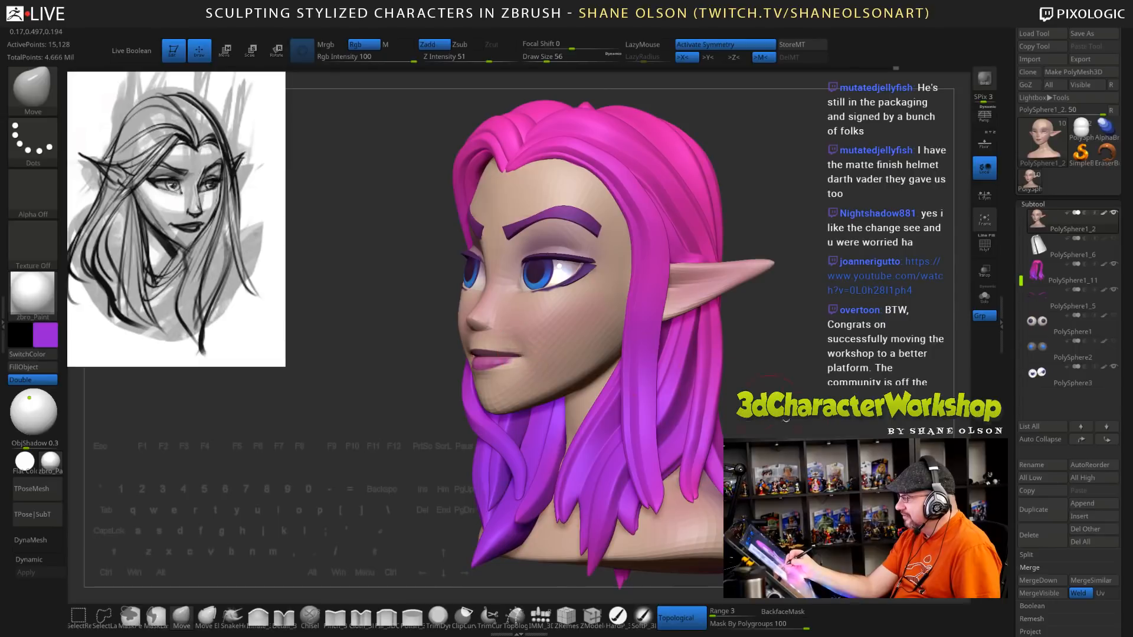
pyautogui.moveTo(741, 430)
pyautogui.mouseDown()
pyautogui.moveTo(847, 436)
pyautogui.moveTo(791, 433)
pyautogui.moveTo(769, 362)
pyautogui.mouseUp()
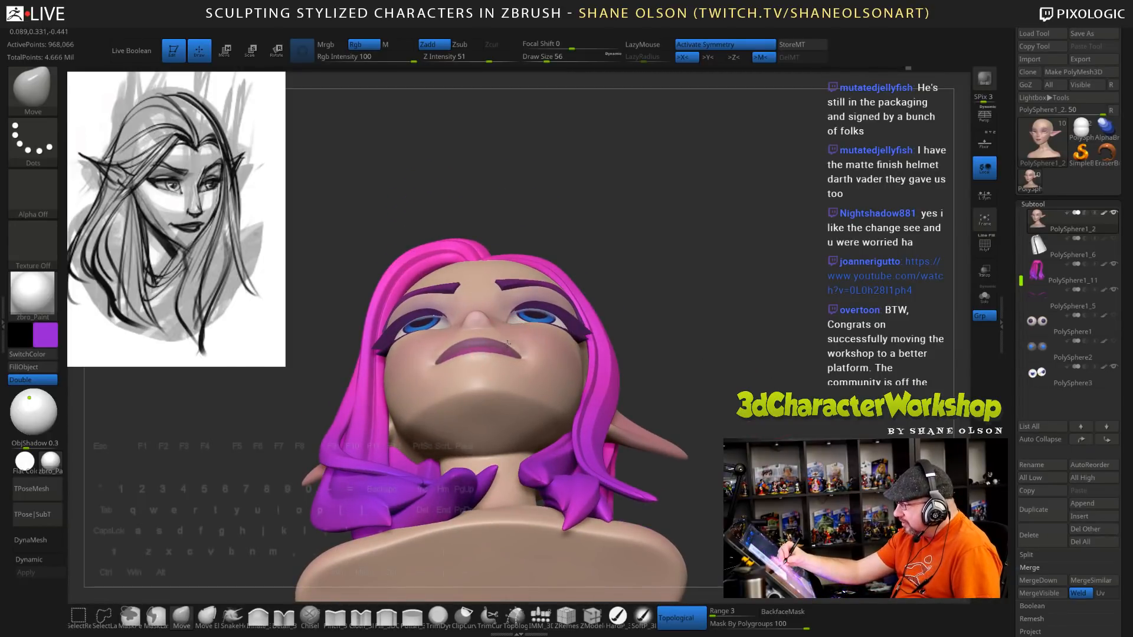
pyautogui.press('[')
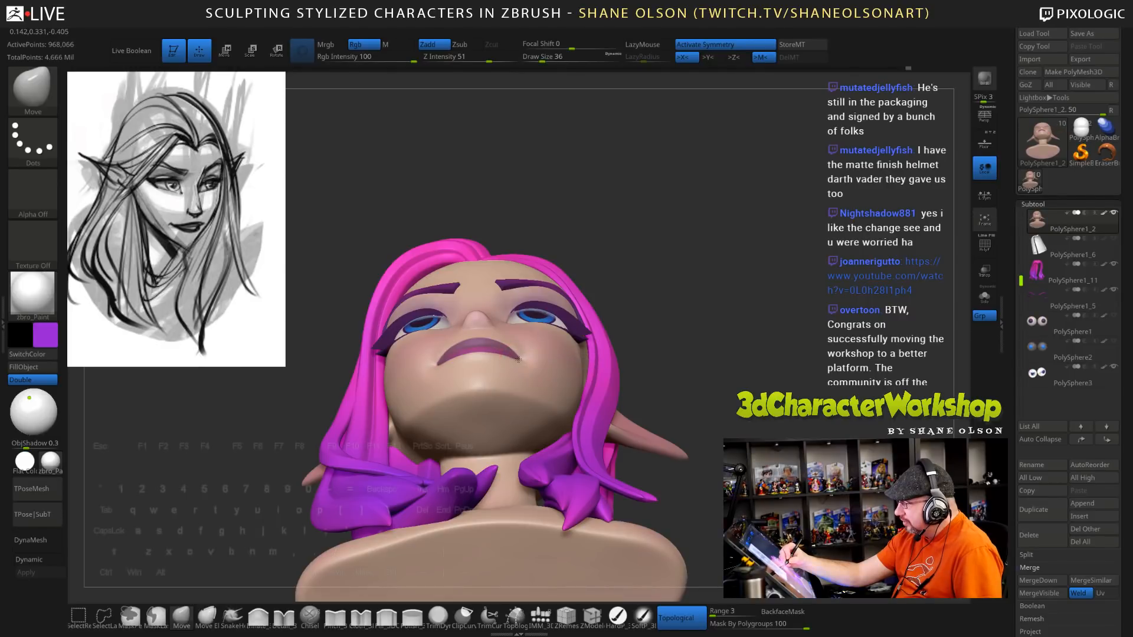
pyautogui.moveTo(640, 357); pyautogui.dragTo(523, 466)
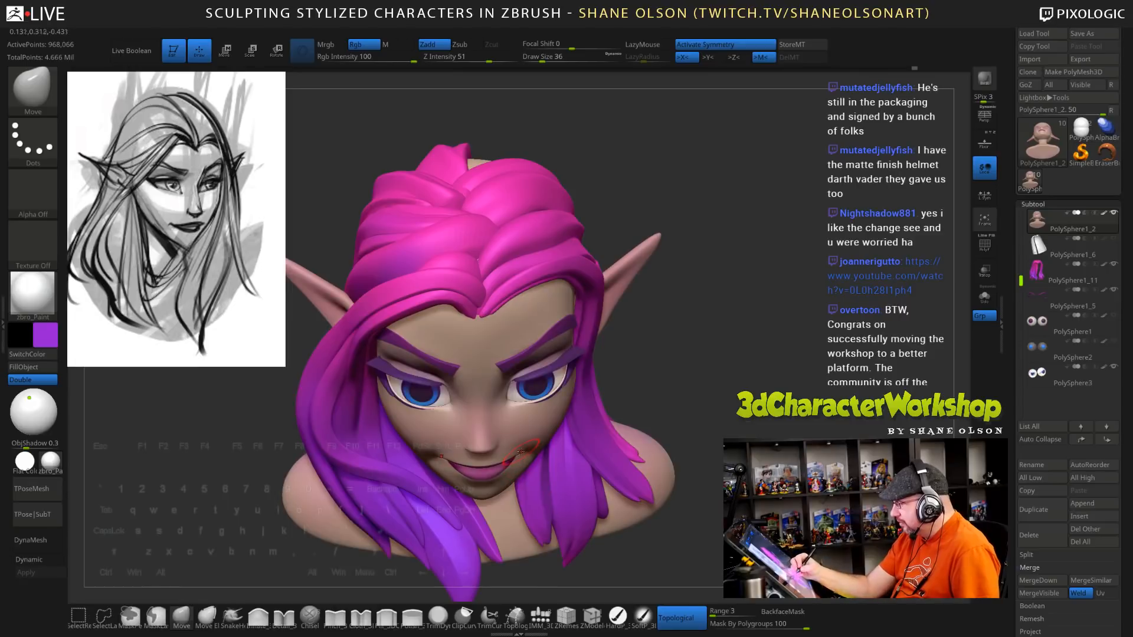
# Nudge the mouth corners into a slight smile with the Move brush, raising the draw size to 43
pyautogui.moveTo(707, 415)
pyautogui.mouseDown()
pyautogui.moveTo(709, 433)
pyautogui.moveTo(720, 426)
pyautogui.moveTo(711, 445)
pyautogui.moveTo(733, 402)
pyautogui.mouseUp()
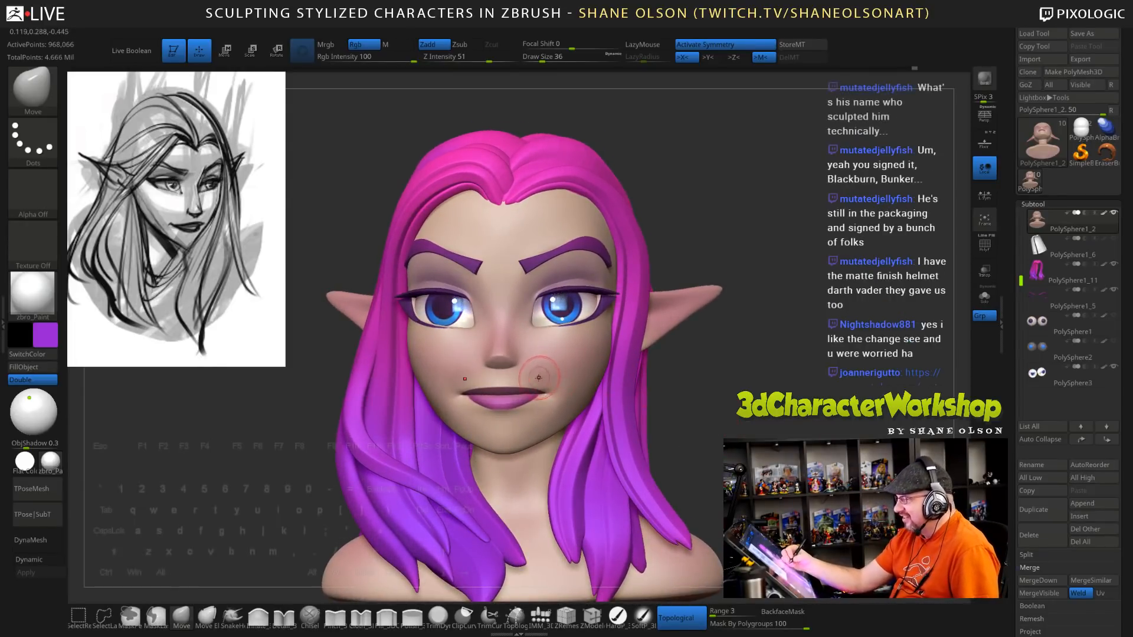
pyautogui.moveTo(535, 386); pyautogui.dragTo(537, 383)
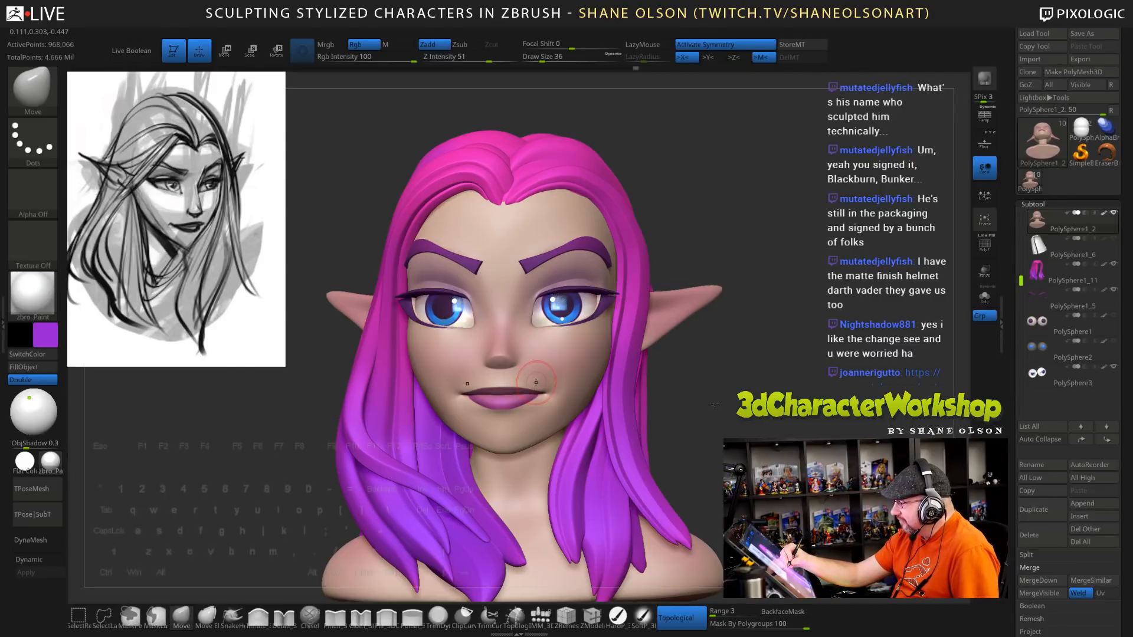
pyautogui.moveTo(755, 430); pyautogui.dragTo(741, 434)
pyautogui.press('s')
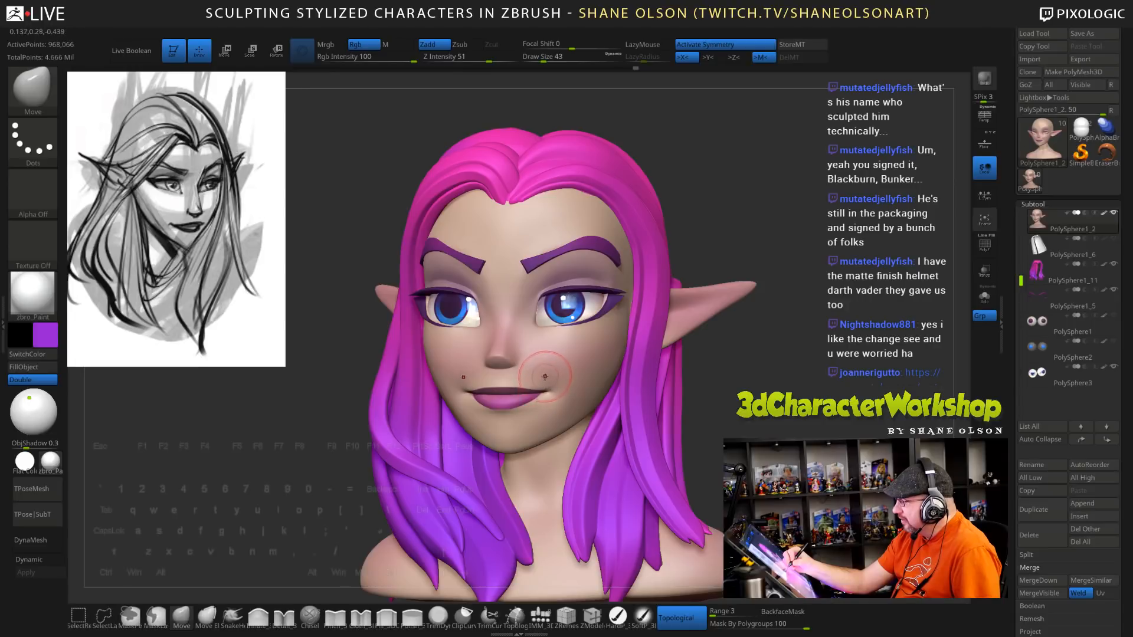
pyautogui.moveTo(548, 386); pyautogui.dragTo(549, 388)
# Turn off topological masking and reduce the Move brush's draw size to 29
pyautogui.click(682, 617)
pyautogui.moveTo(706, 360)
pyautogui.mouseDown()
pyautogui.moveTo(826, 363)
pyautogui.moveTo(643, 359)
pyautogui.moveTo(694, 365)
pyautogui.mouseUp()
pyautogui.keyDown('alt'); pyautogui.moveTo(768, 354); pyautogui.dragTo(749, 381); pyautogui.keyUp('alt')
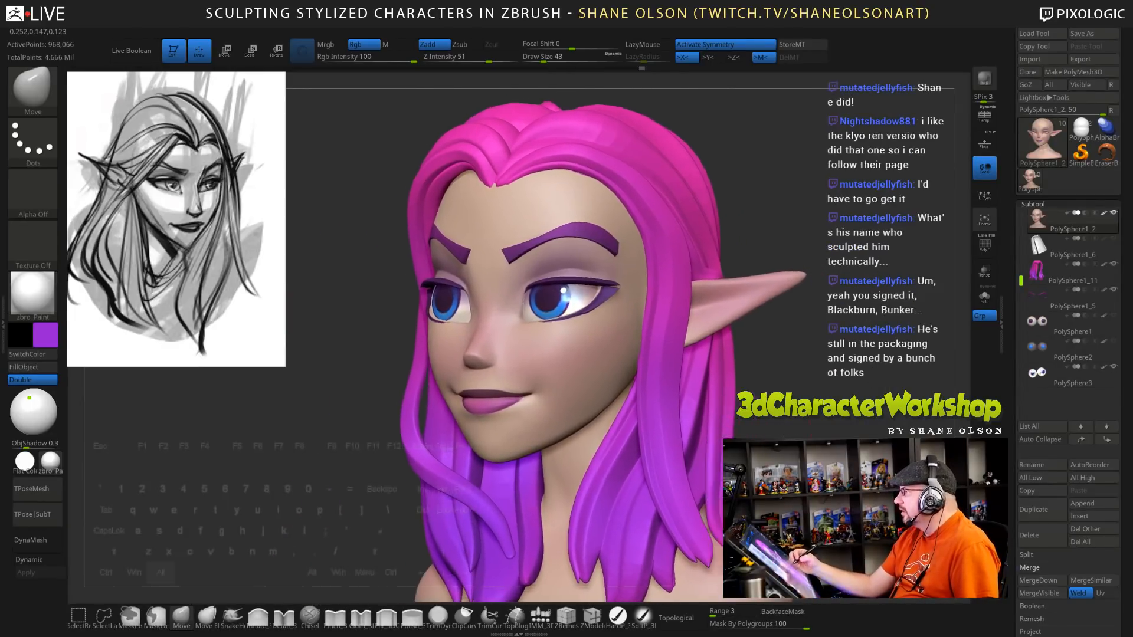
pyautogui.keyDown('alt'); pyautogui.moveTo(810, 436); pyautogui.dragTo(804, 451); pyautogui.keyUp('alt')
pyautogui.press('s')
pyautogui.press('s')
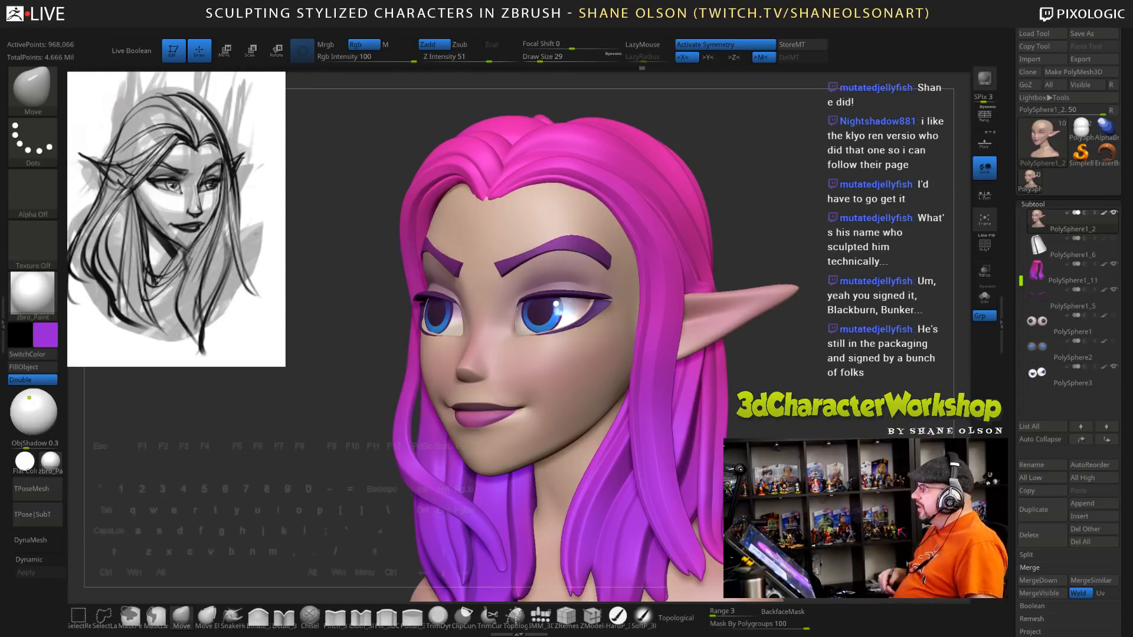
# Turn topological masking back on and reshape the chin below the lower lip with the Move brush at draw sizes 53 and 77
pyautogui.moveTo(773, 381)
pyautogui.mouseDown()
pyautogui.moveTo(801, 381)
pyautogui.moveTo(770, 412)
pyautogui.moveTo(781, 419)
pyautogui.mouseUp()
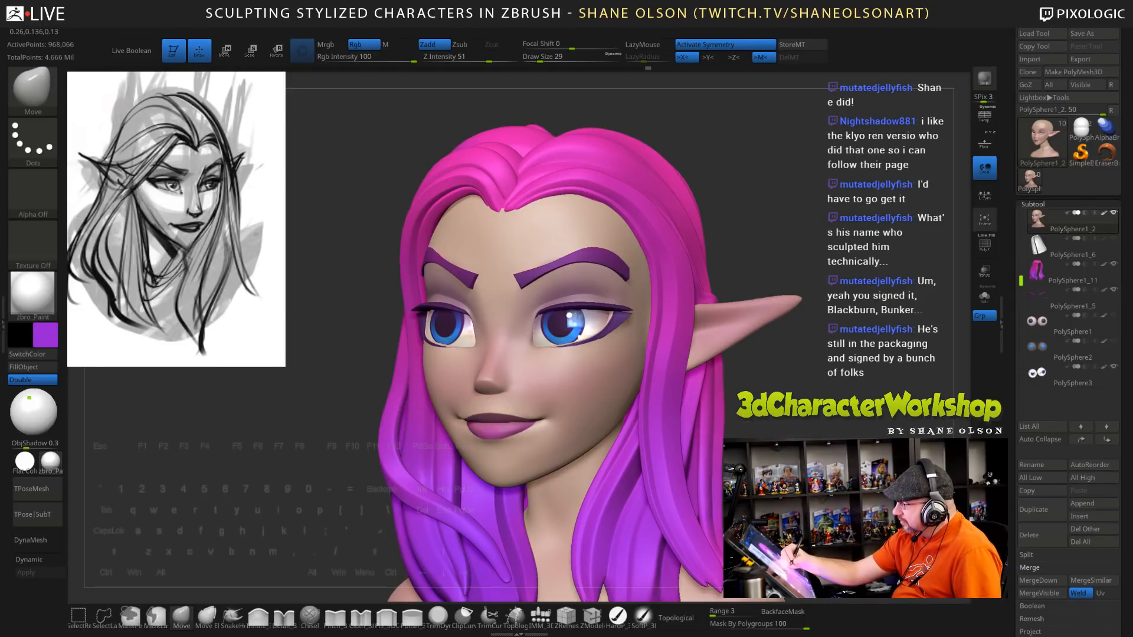
pyautogui.moveTo(791, 414)
pyautogui.mouseDown()
pyautogui.moveTo(619, 437)
pyautogui.moveTo(438, 512)
pyautogui.mouseUp()
pyautogui.press('s')
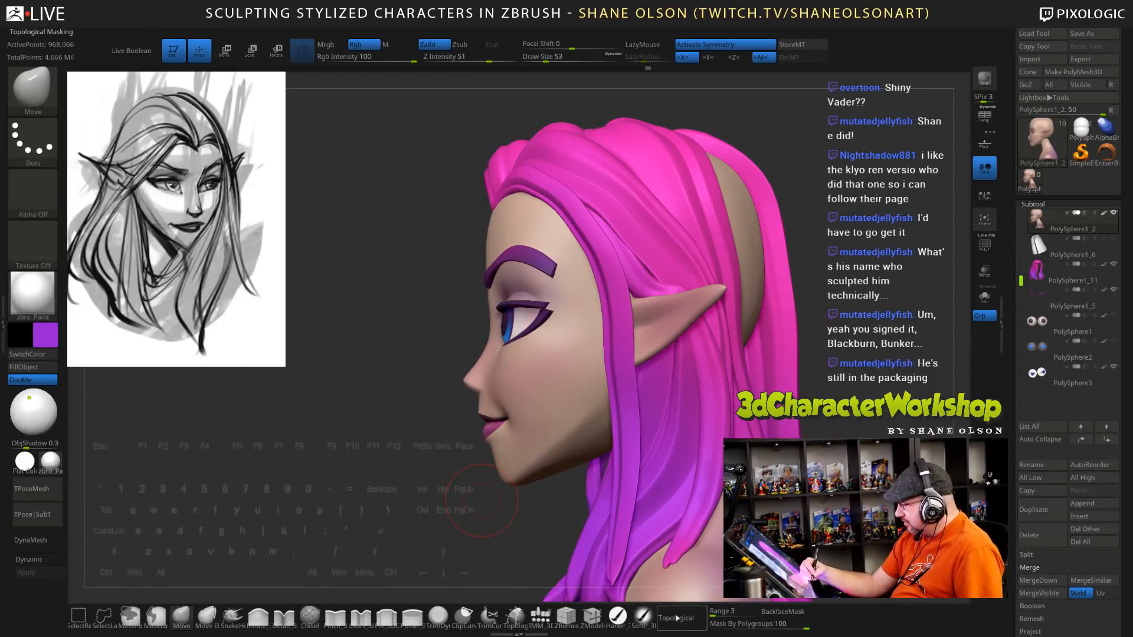
pyautogui.press('shift')
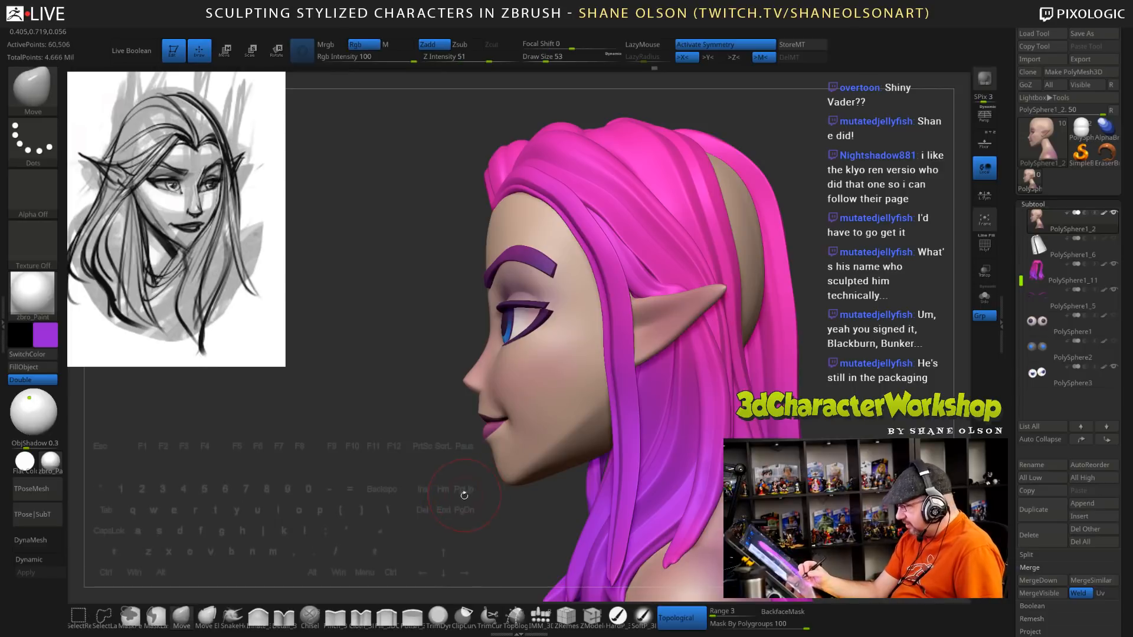
pyautogui.moveTo(469, 500)
pyautogui.mouseDown()
pyautogui.moveTo(525, 502)
pyautogui.moveTo(461, 499)
pyautogui.mouseUp()
pyautogui.press('s')
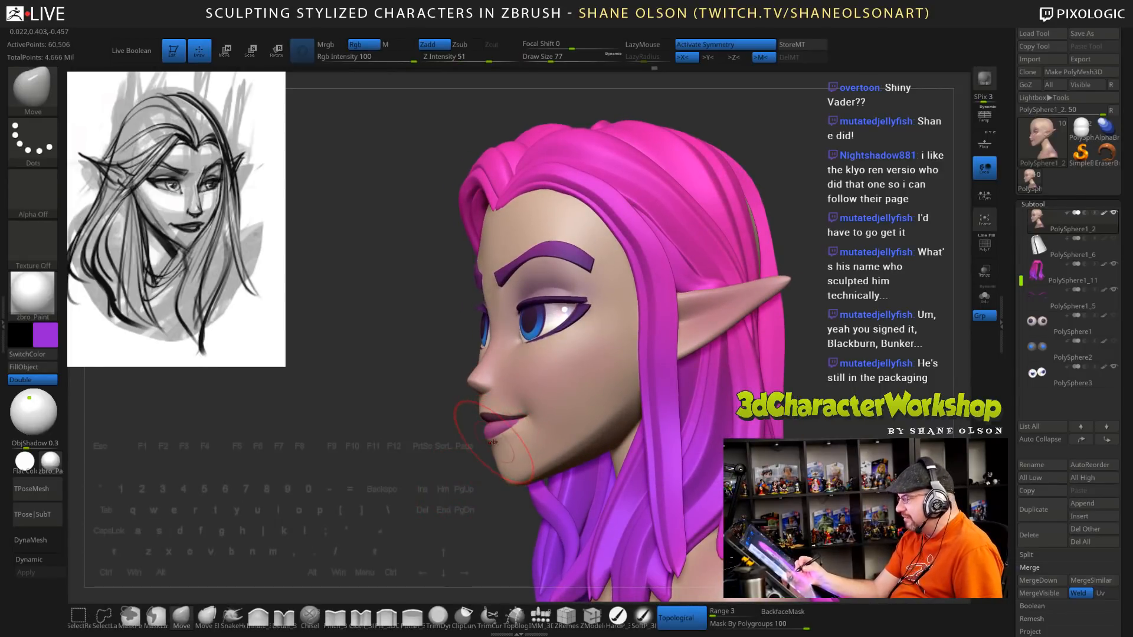
pyautogui.moveTo(499, 442); pyautogui.dragTo(509, 438)
pyautogui.moveTo(521, 446)
pyautogui.mouseDown(button='right')
pyautogui.moveTo(503, 522)
pyautogui.moveTo(504, 510)
pyautogui.mouseUp(button='right')
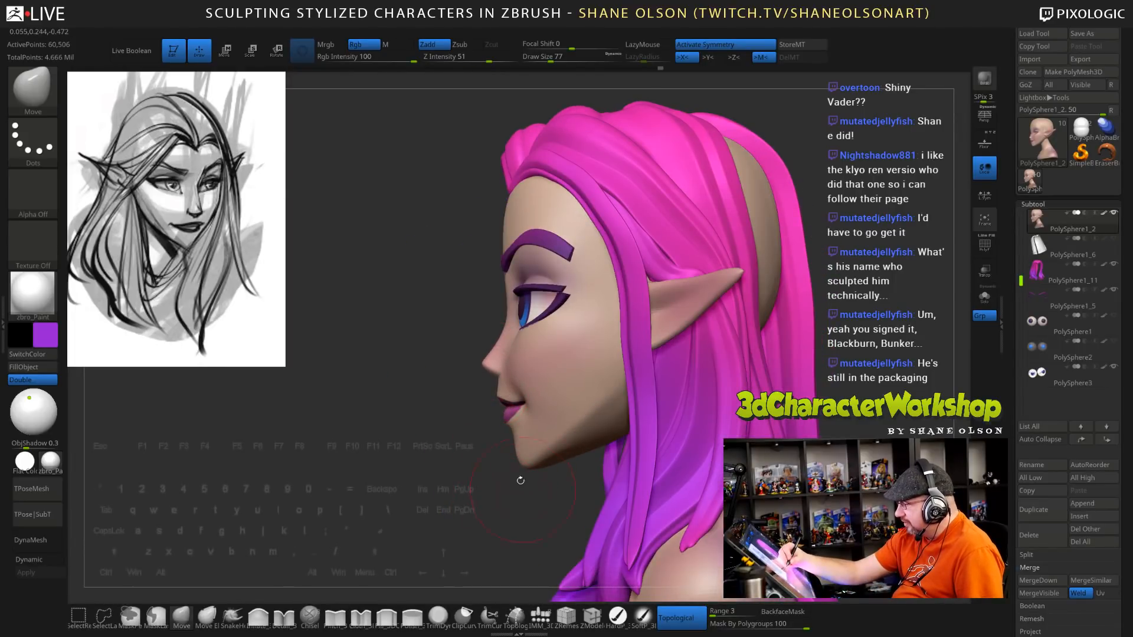
# Turn off topological masking and shift the lower face in profile with the Move brush at draw size 198
pyautogui.press('s')
pyautogui.moveTo(479, 469); pyautogui.dragTo(487, 459)
pyautogui.click(680, 620)
pyautogui.press('s')
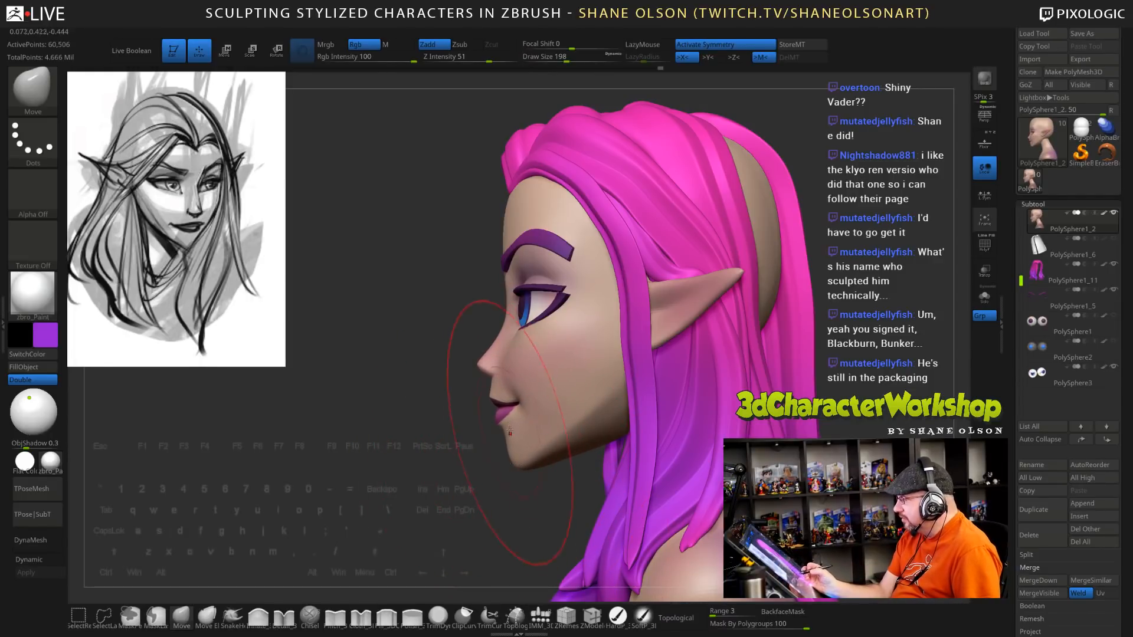
pyautogui.moveTo(471, 510); pyautogui.dragTo(502, 493)
pyautogui.moveTo(768, 423)
pyautogui.mouseDown()
pyautogui.moveTo(793, 427)
pyautogui.moveTo(770, 419)
pyautogui.mouseUp()
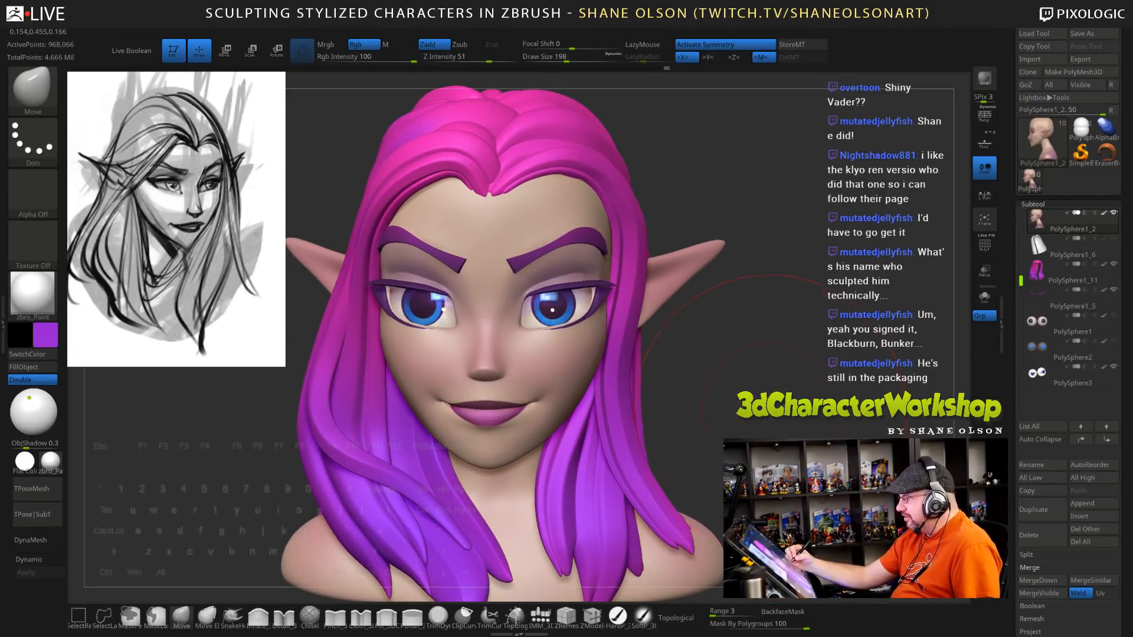
# Refine the nose bridge beside the inner eye corners with the Move brush at draw sizes 43 and 36
pyautogui.press('[')
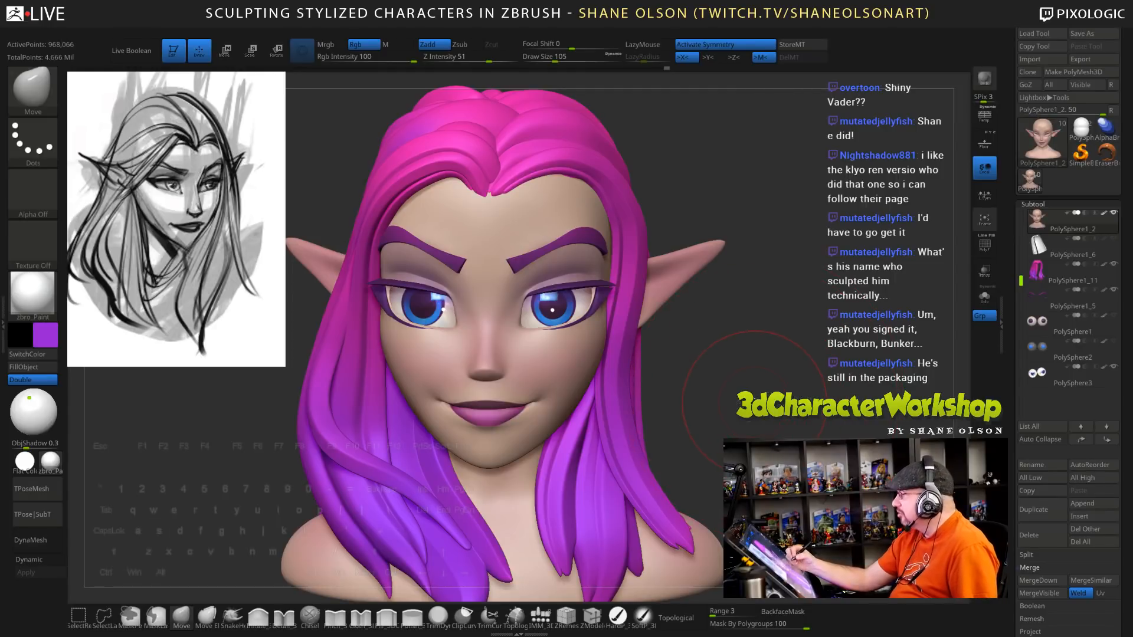
pyautogui.moveTo(730, 371)
pyautogui.keyDown('alt'); pyautogui.mouseDown()
pyautogui.moveTo(748, 372)
pyautogui.moveTo(715, 376)
pyautogui.mouseUp(); pyautogui.keyUp('alt')
pyautogui.press('s')
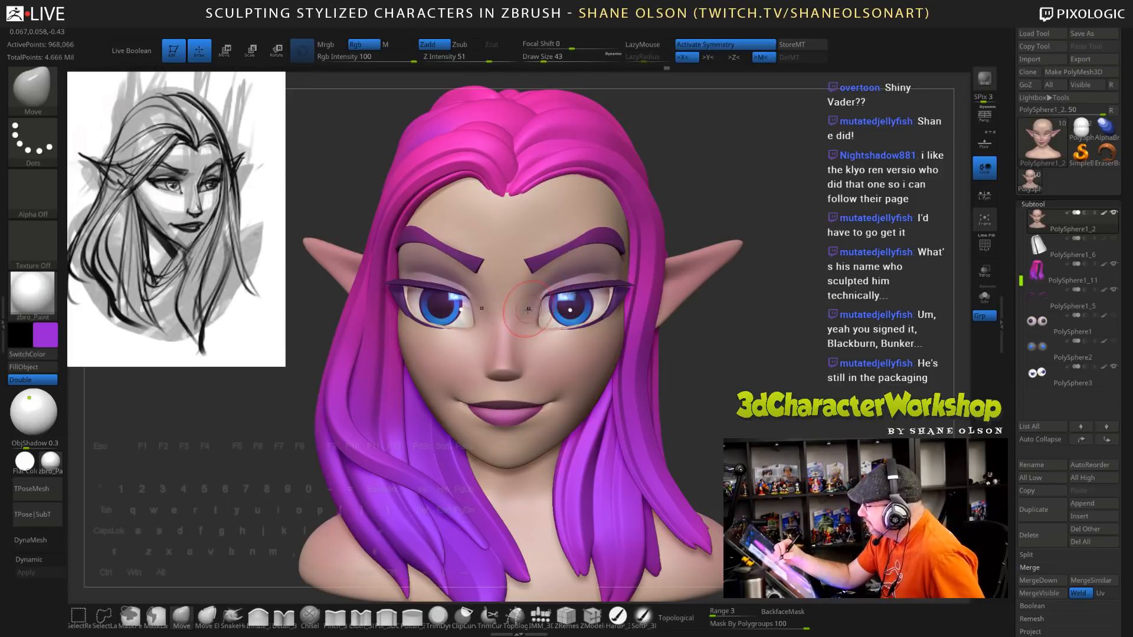
pyautogui.press('[')
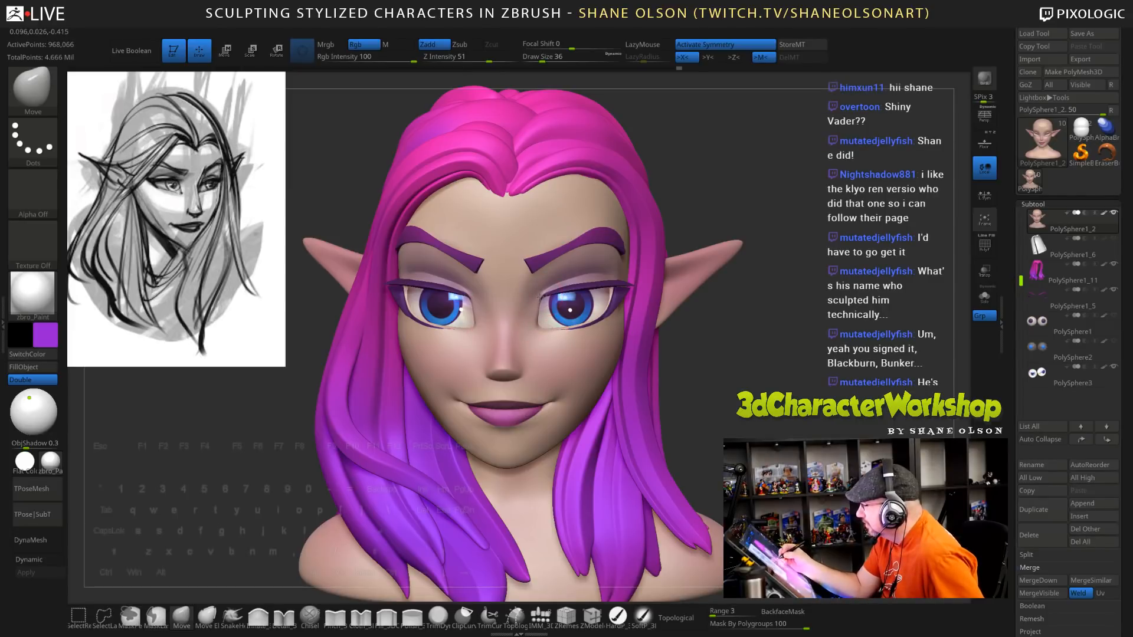
pyautogui.moveTo(803, 371); pyautogui.dragTo(649, 381)
# Switch to the Pinch brush, set its Z Intensity to 11 and refine the area between the brows and inner eyes
pyautogui.click(334, 616)
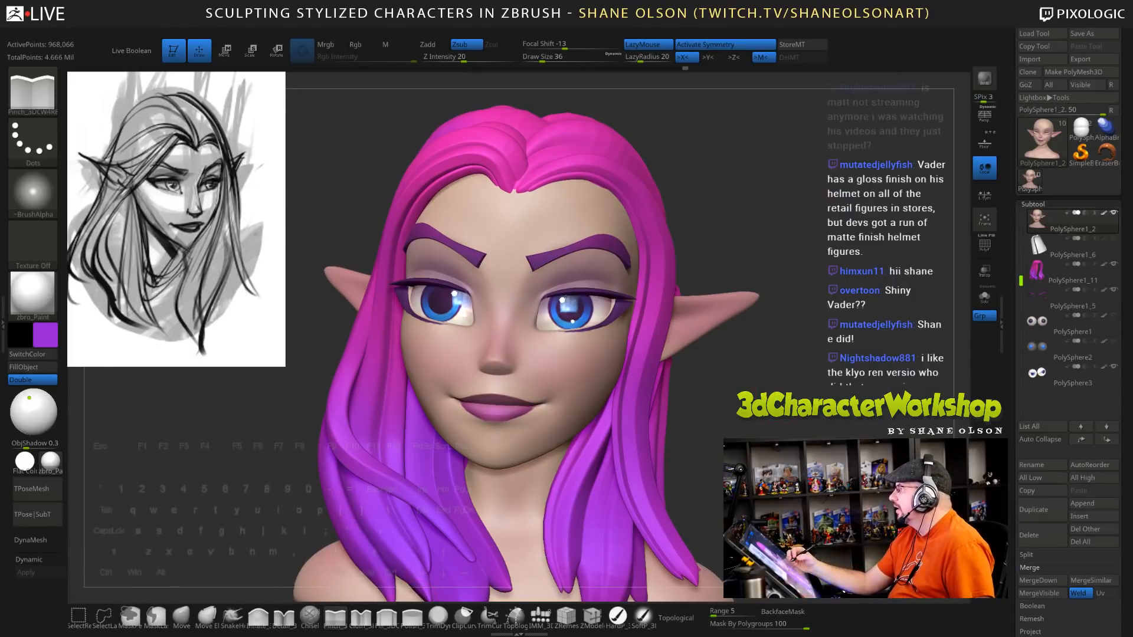
pyautogui.keyDown('alt'); pyautogui.moveTo(774, 405); pyautogui.dragTo(780, 440); pyautogui.keyUp('alt')
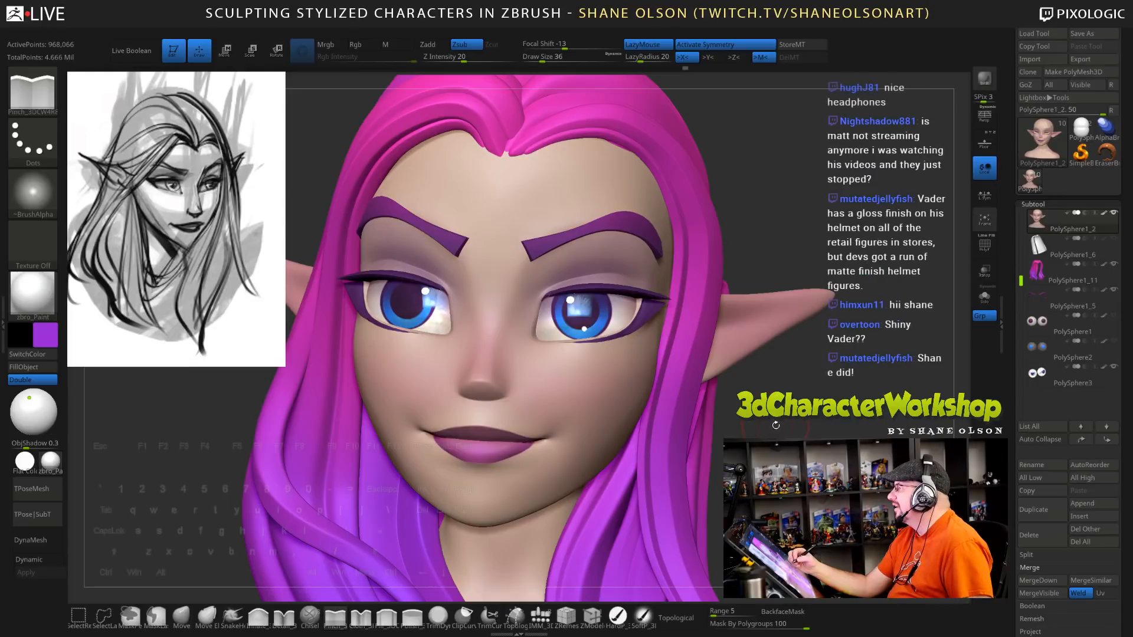
pyautogui.moveTo(779, 437); pyautogui.dragTo(770, 431)
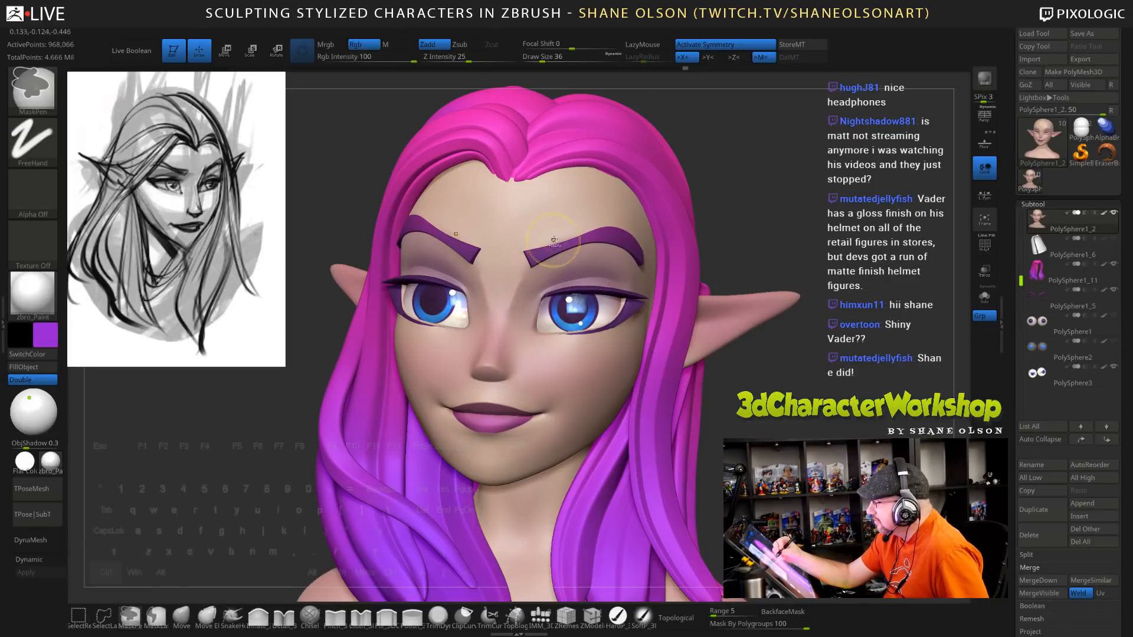
pyautogui.click(453, 58)
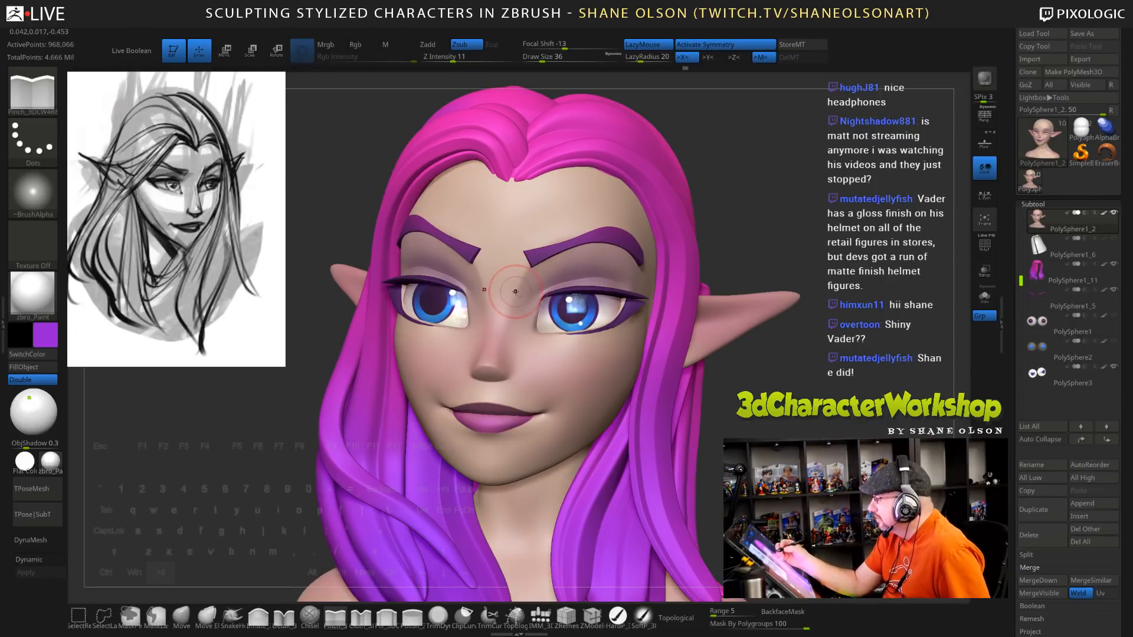
pyautogui.moveTo(785, 386)
pyautogui.mouseDown()
pyautogui.moveTo(813, 422)
pyautogui.moveTo(497, 369)
pyautogui.mouseUp()
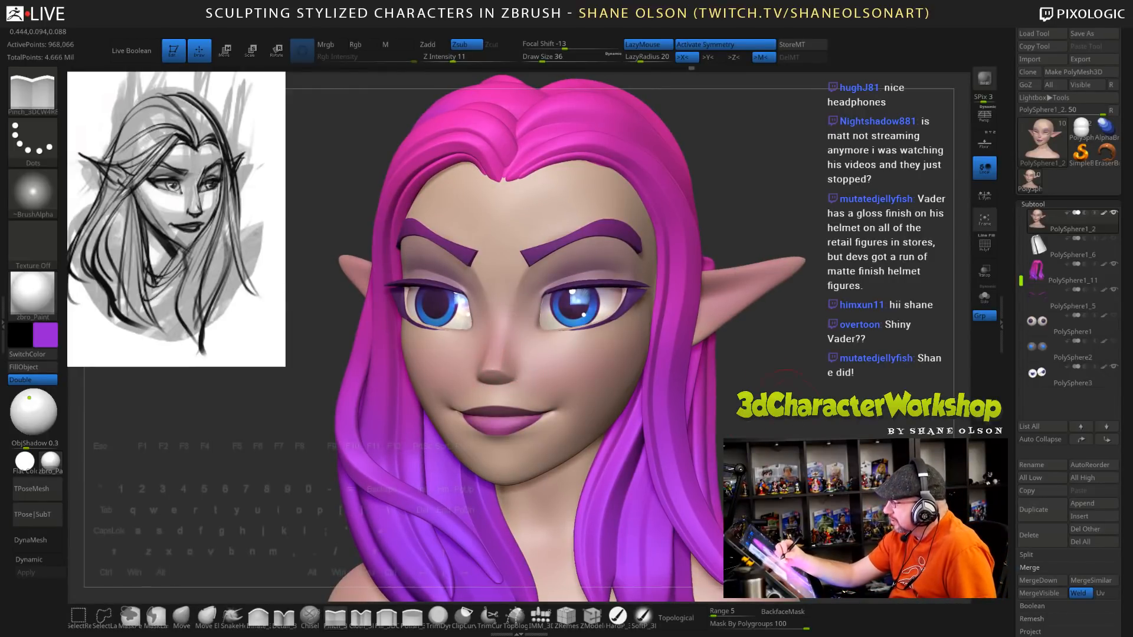
# Return to the Move brush and nudge the mouth corners on the whole bust at draw size 36
pyautogui.moveTo(761, 396)
pyautogui.mouseDown()
pyautogui.moveTo(684, 386)
pyautogui.moveTo(809, 411)
pyautogui.moveTo(806, 372)
pyautogui.moveTo(865, 361)
pyautogui.moveTo(711, 367)
pyautogui.moveTo(785, 367)
pyautogui.mouseUp()
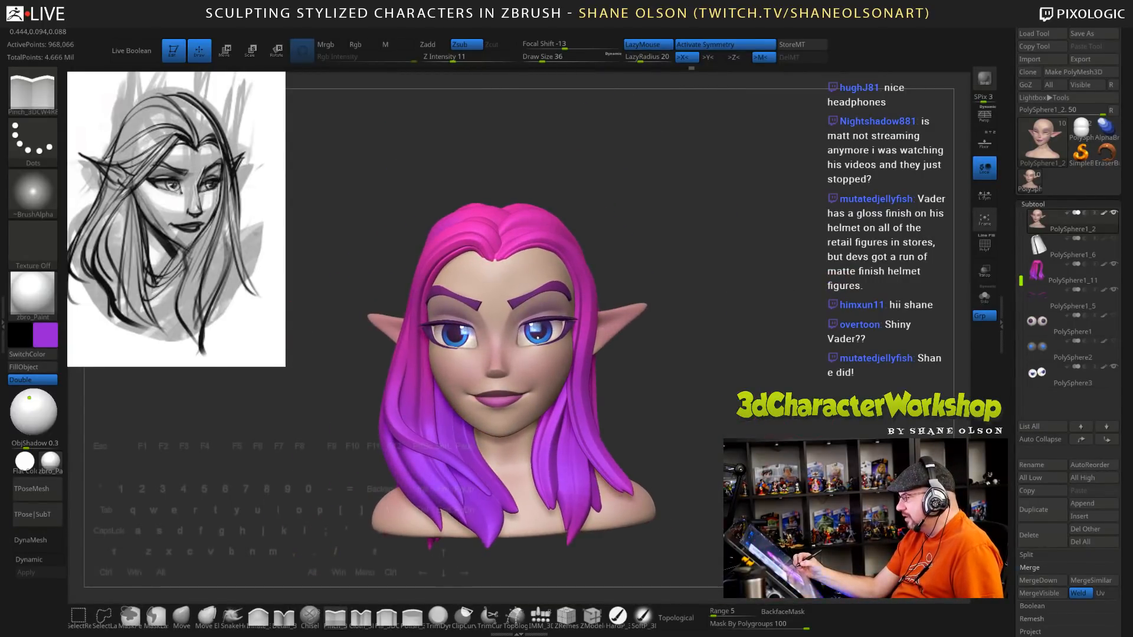
pyautogui.moveTo(774, 449)
pyautogui.mouseDown()
pyautogui.moveTo(778, 470)
pyautogui.moveTo(788, 467)
pyautogui.mouseUp()
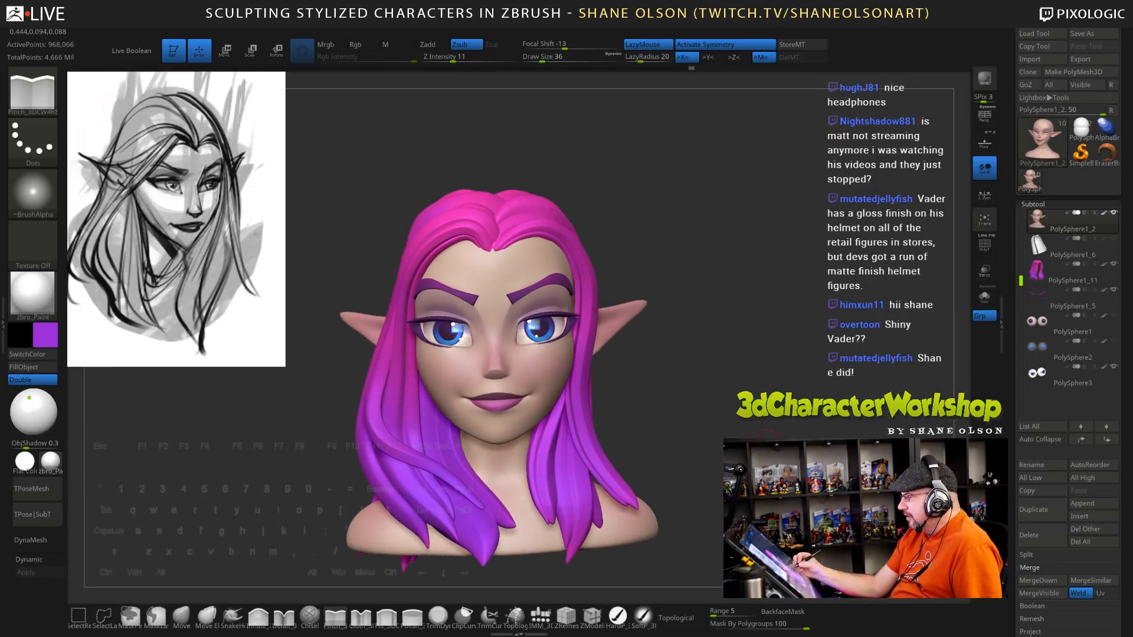
pyautogui.click(181, 617)
pyautogui.moveTo(677, 402); pyautogui.dragTo(688, 402)
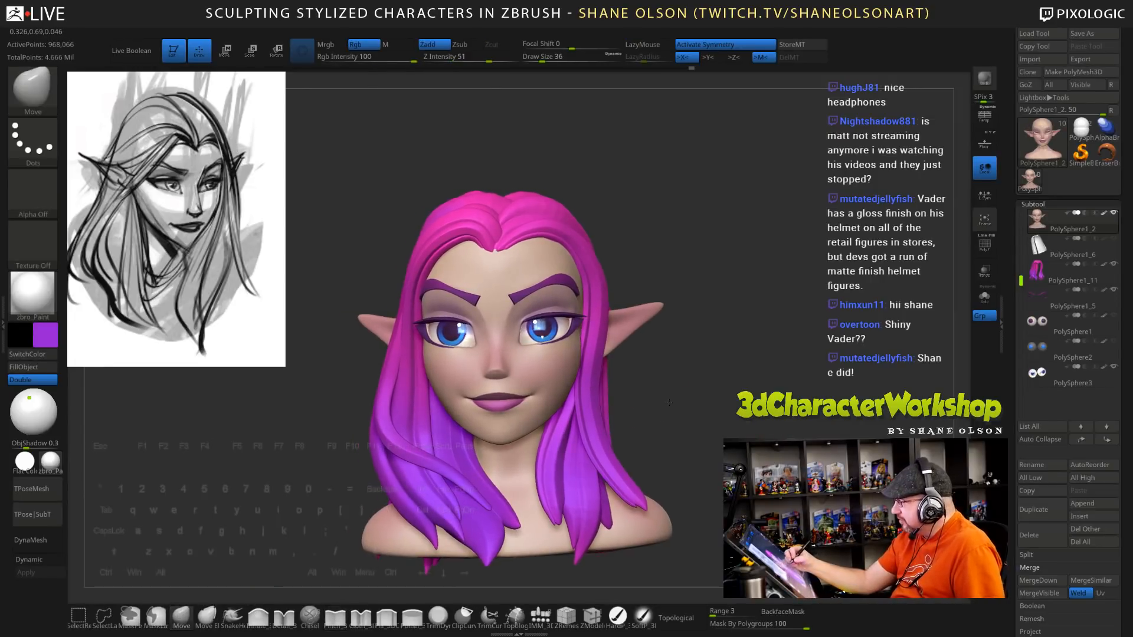
pyautogui.moveTo(530, 398); pyautogui.dragTo(533, 394)
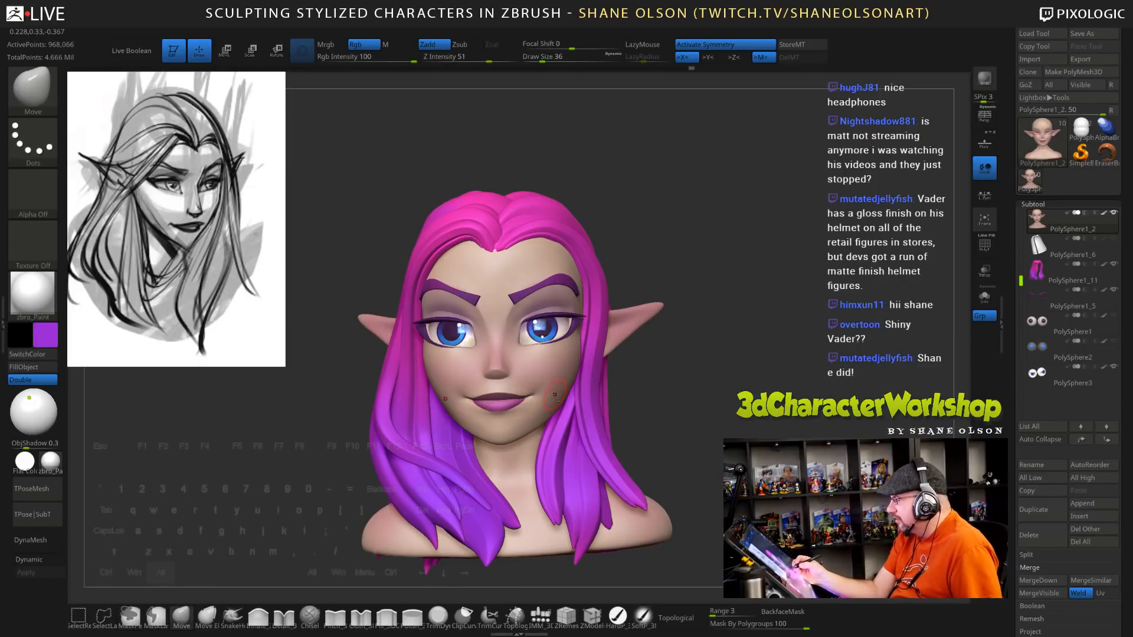
pyautogui.keyDown('ctrl'); pyautogui.moveTo(555, 396); pyautogui.dragTo(554, 420, button='right'); pyautogui.keyUp('ctrl')
# Adjust the corner of the smile from a three-quarter angle with the Move brush, ending at draw size 45
pyautogui.moveTo(677, 405); pyautogui.dragTo(714, 398)
pyautogui.press('s')
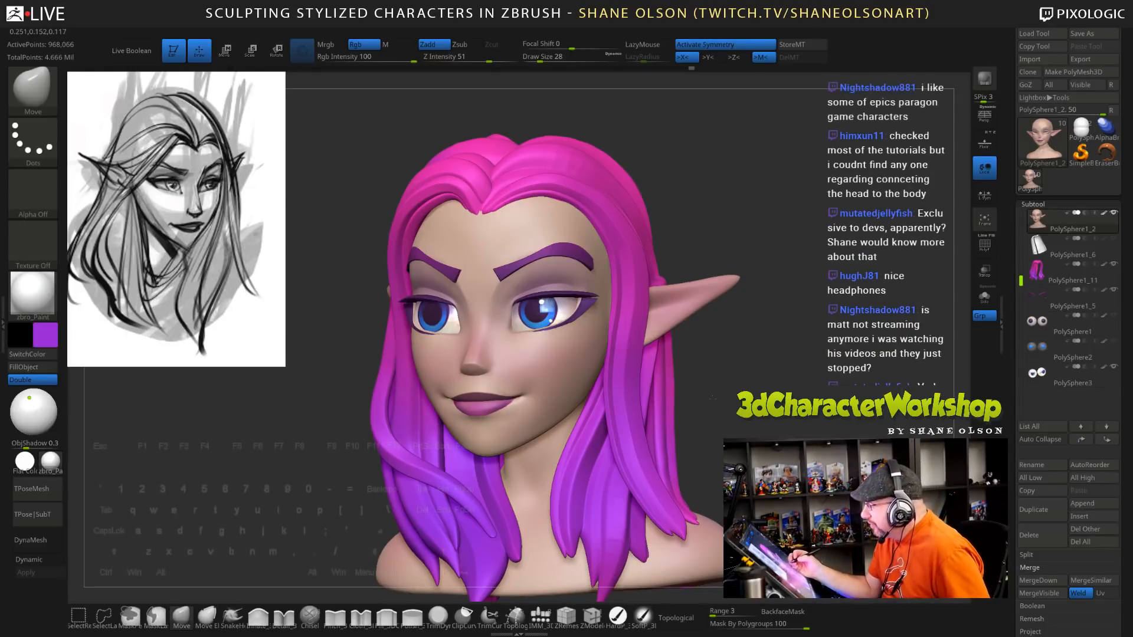
pyautogui.moveTo(712, 398); pyautogui.dragTo(679, 399)
pyautogui.press('s')
pyautogui.moveTo(514, 402); pyautogui.dragTo(517, 406)
pyautogui.press('s')
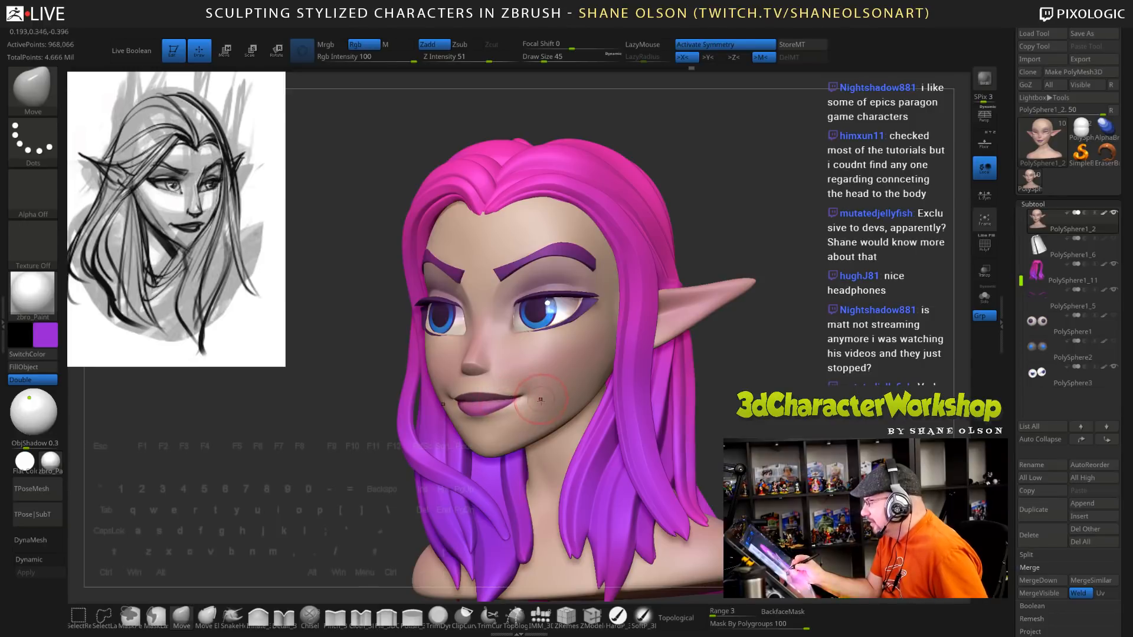
# Refine the lip line and mouth corners from a low angle with the Move brush at draw size 45
pyautogui.moveTo(712, 413); pyautogui.dragTo(702, 295)
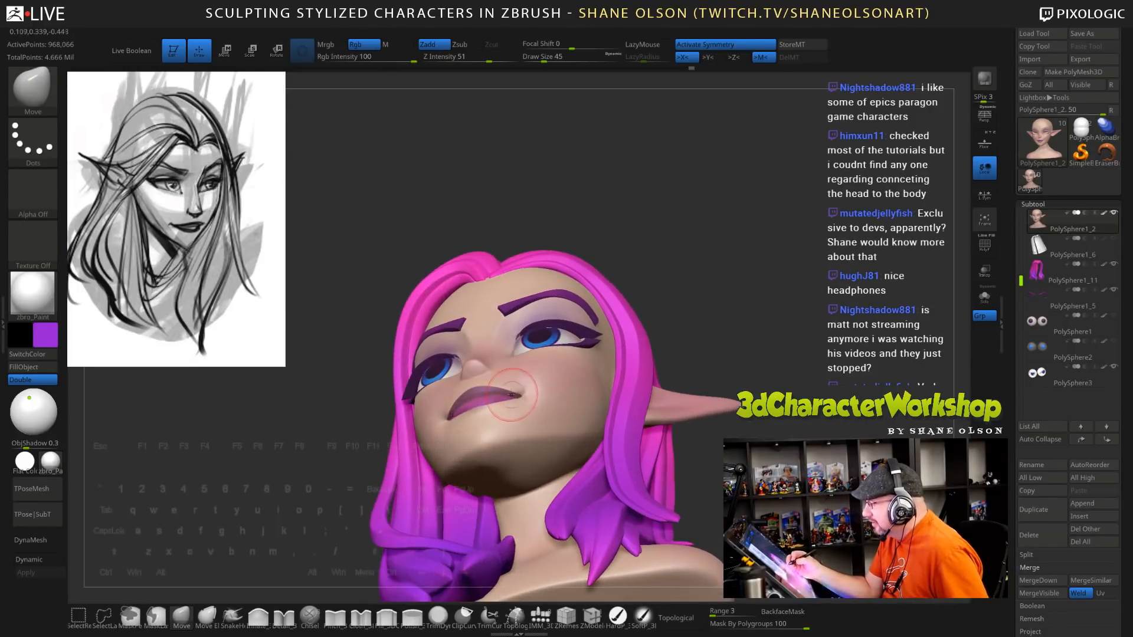
pyautogui.moveTo(483, 392); pyautogui.dragTo(482, 388)
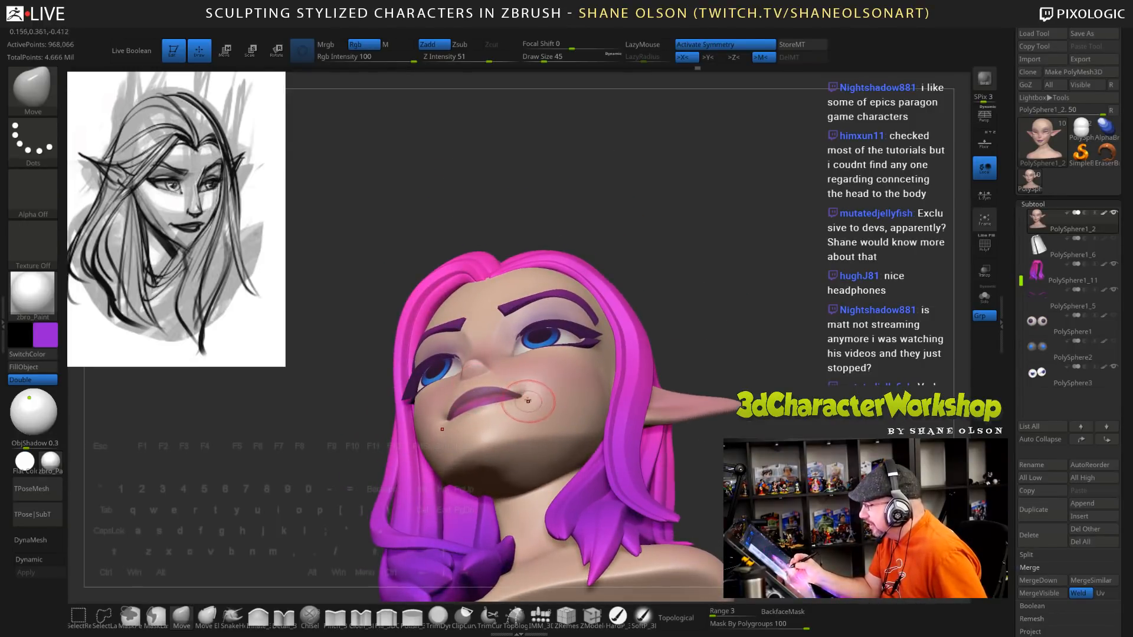
pyautogui.moveTo(673, 336)
pyautogui.mouseDown()
pyautogui.moveTo(599, 413)
pyautogui.moveTo(592, 444)
pyautogui.mouseUp()
pyautogui.moveTo(711, 407); pyautogui.dragTo(709, 461)
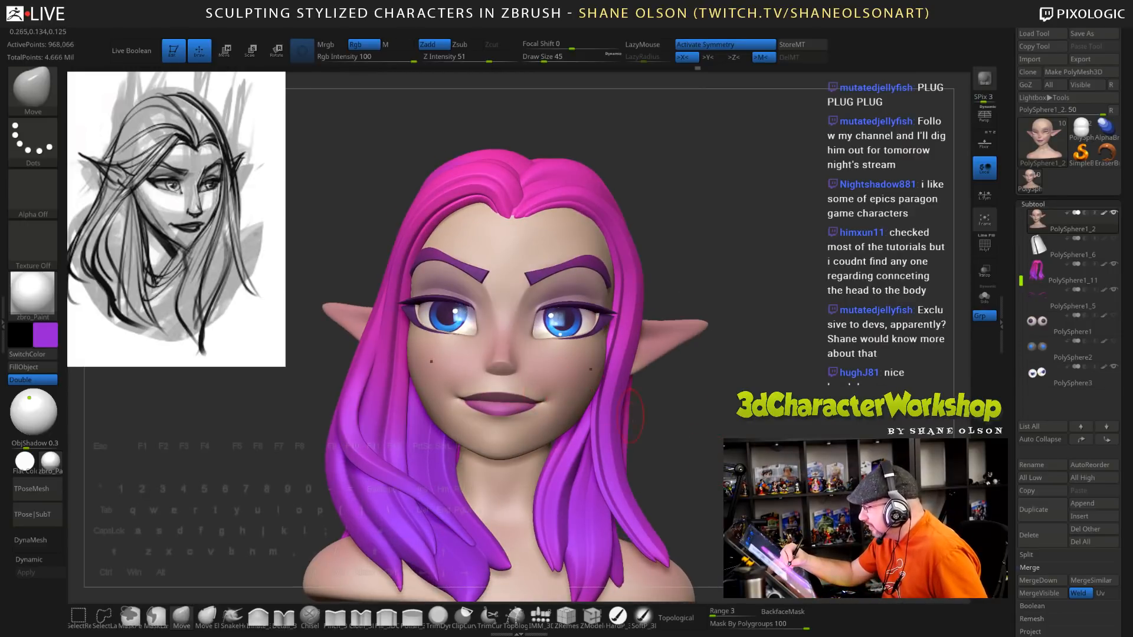
# Switch to the 3DCW fill brush, fill the creases at the mouth corners at draw size 28 and smooth the adjoining cheek
pyautogui.click(387, 617)
pyautogui.press('s')
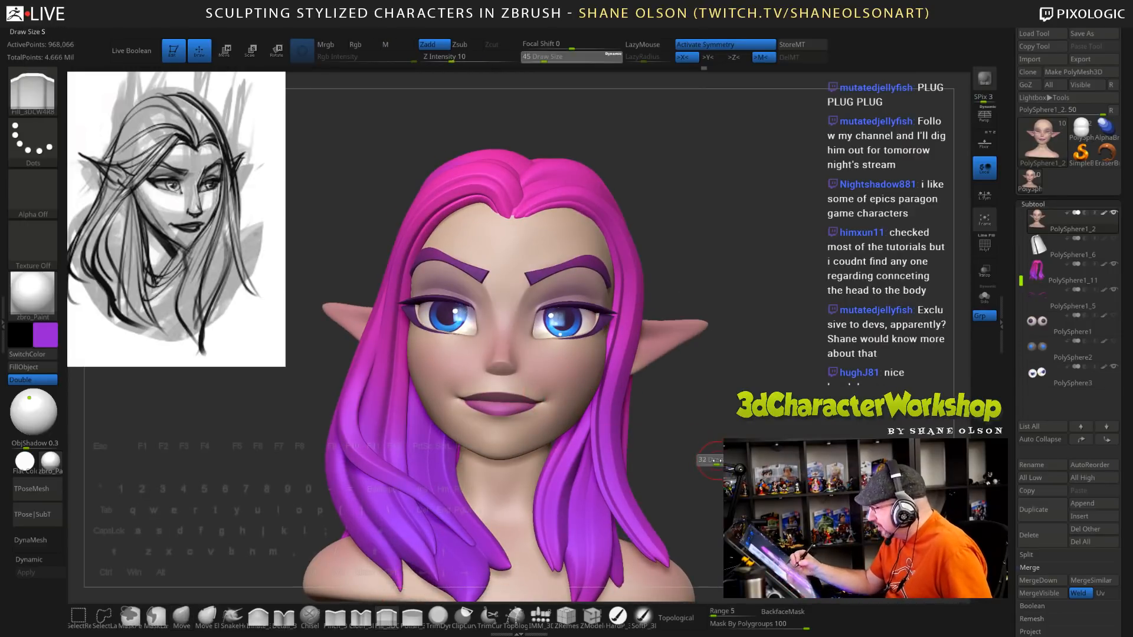
pyautogui.moveTo(717, 461)
pyautogui.mouseDown()
pyautogui.moveTo(688, 451)
pyautogui.moveTo(714, 452)
pyautogui.mouseUp()
pyautogui.moveTo(568, 387)
pyautogui.mouseDown()
pyautogui.moveTo(547, 385)
pyautogui.moveTo(560, 396)
pyautogui.mouseUp()
pyautogui.moveTo(741, 452); pyautogui.dragTo(727, 451)
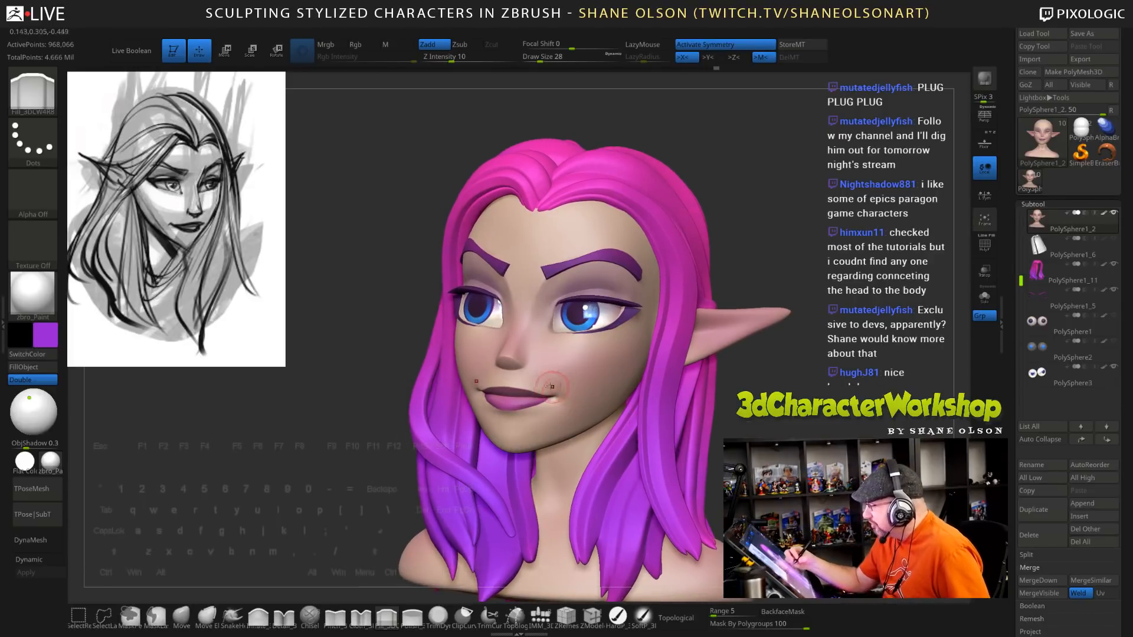
pyautogui.moveTo(552, 383); pyautogui.dragTo(567, 395)
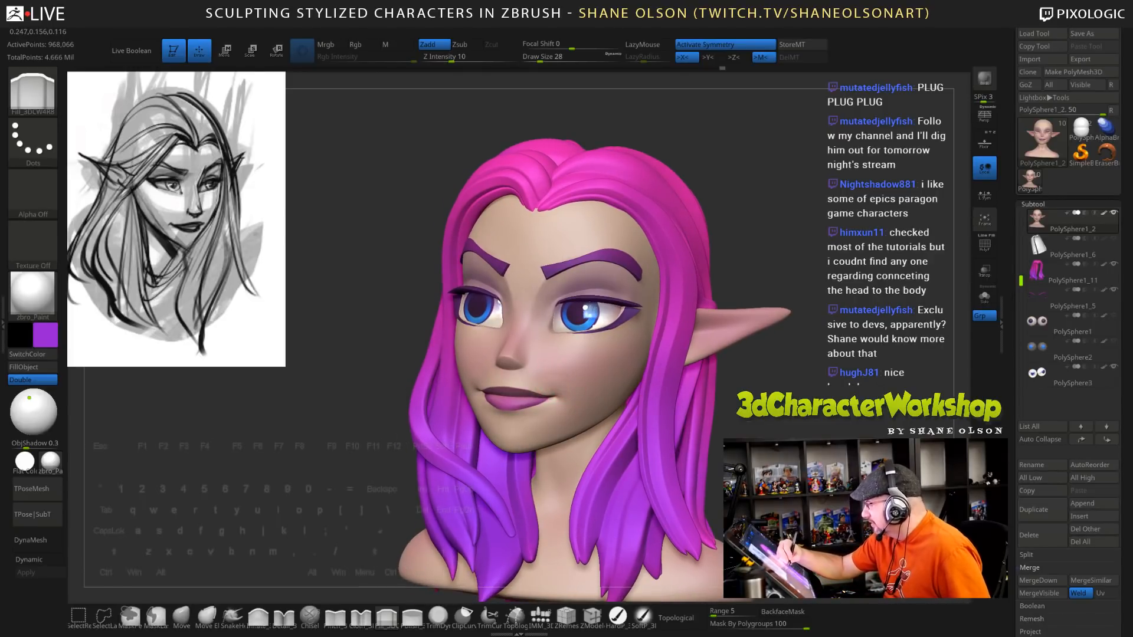
pyautogui.moveTo(737, 452)
pyautogui.mouseDown()
pyautogui.moveTo(780, 452)
pyautogui.moveTo(761, 452)
pyautogui.mouseUp()
pyautogui.keyDown('shift'); pyautogui.moveTo(550, 373); pyautogui.dragTo(580, 394); pyautogui.keyUp('shift')
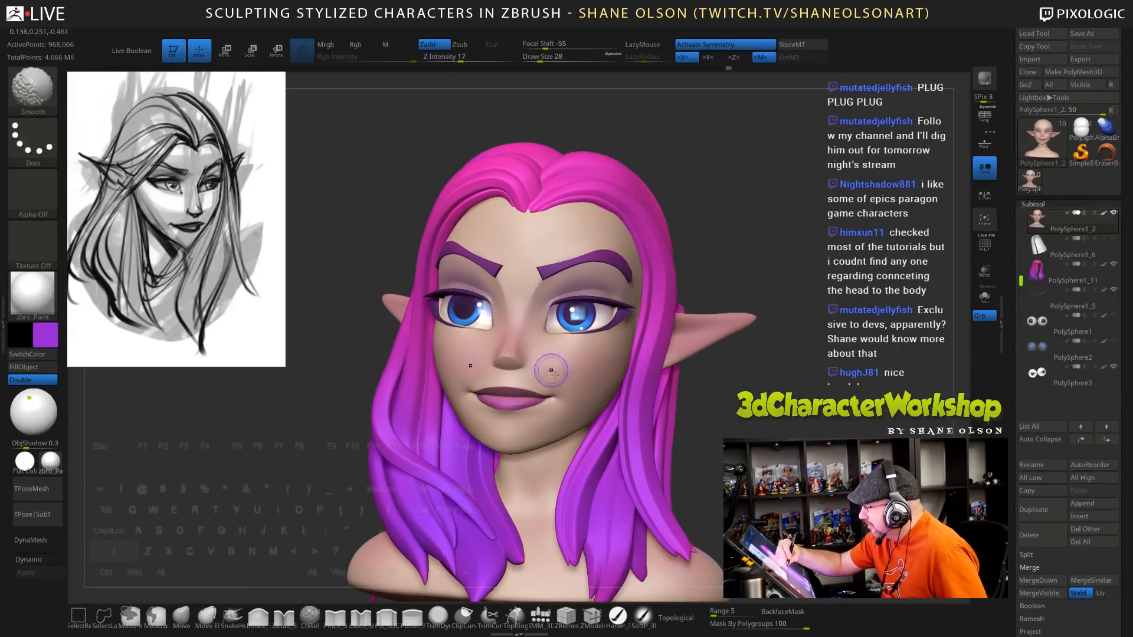
pyautogui.moveTo(738, 452)
pyautogui.mouseDown()
pyautogui.moveTo(791, 452)
pyautogui.moveTo(723, 440)
pyautogui.mouseUp()
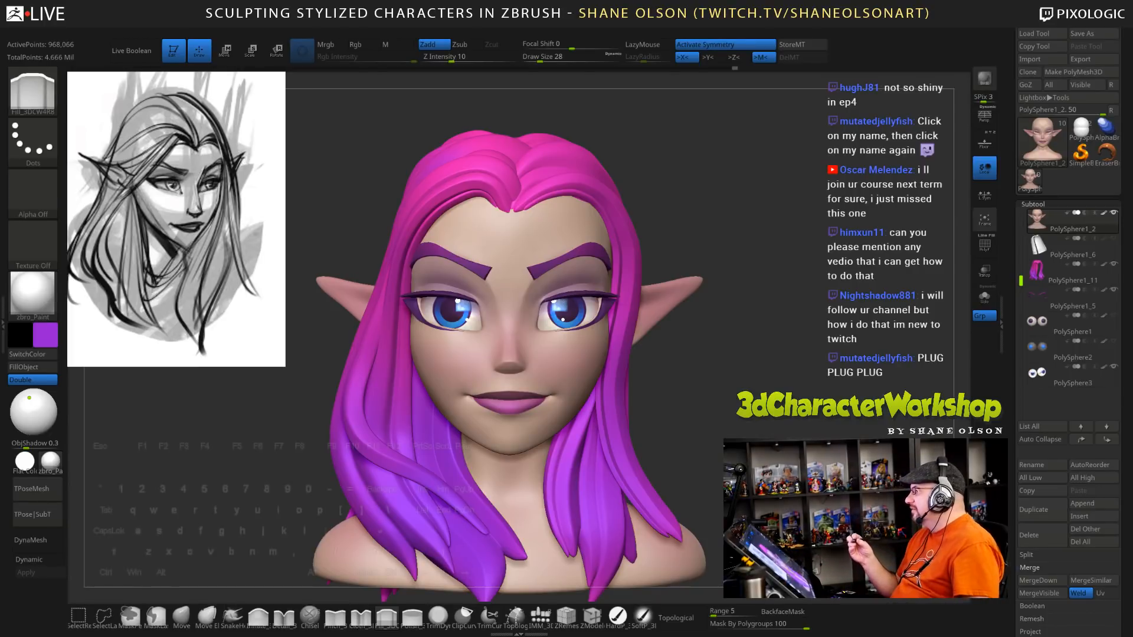
# Turn the bust to a three-quarter angle and save the project
pyautogui.moveTo(791, 417); pyautogui.dragTo(766, 402)
pyautogui.moveTo(811, 439); pyautogui.dragTo(790, 443)
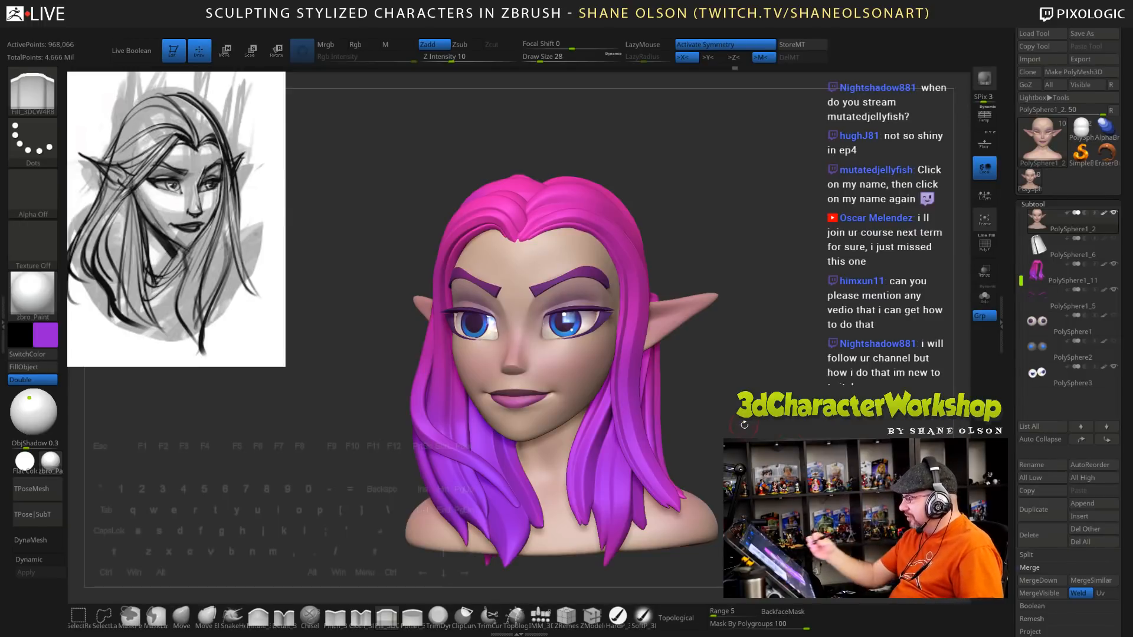
pyautogui.hotkey('ctrl', 's')
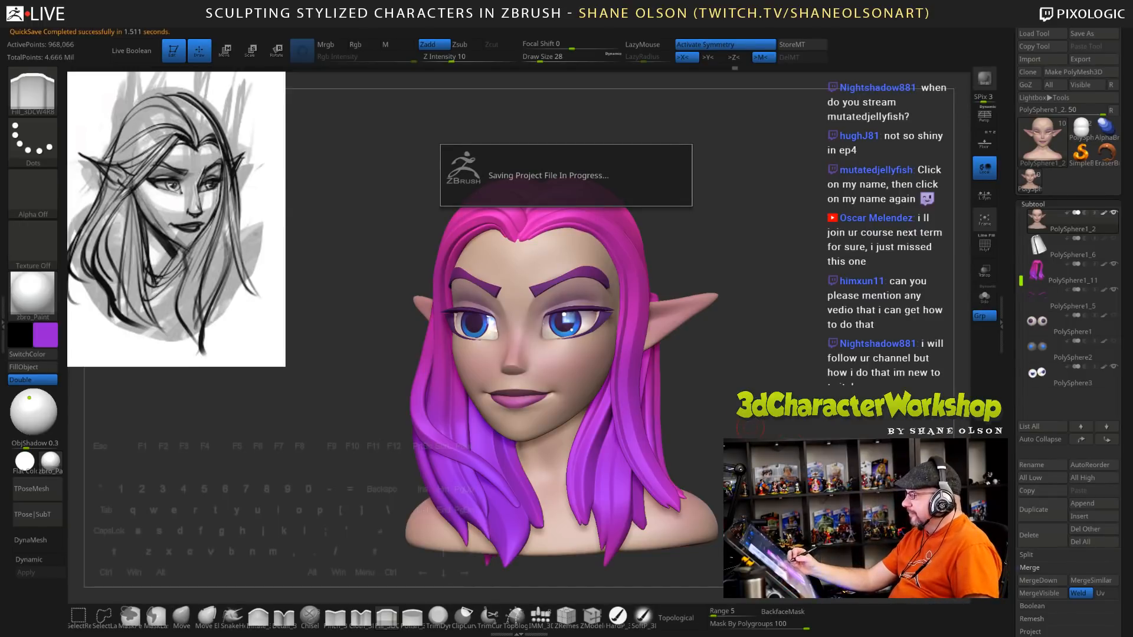
# Select the hair mesh and push the lock beside the cheek slightly inward with the Move brush at draw size 148
pyautogui.moveTo(751, 428)
pyautogui.mouseDown()
pyautogui.moveTo(747, 381)
pyautogui.moveTo(753, 392)
pyautogui.mouseUp()
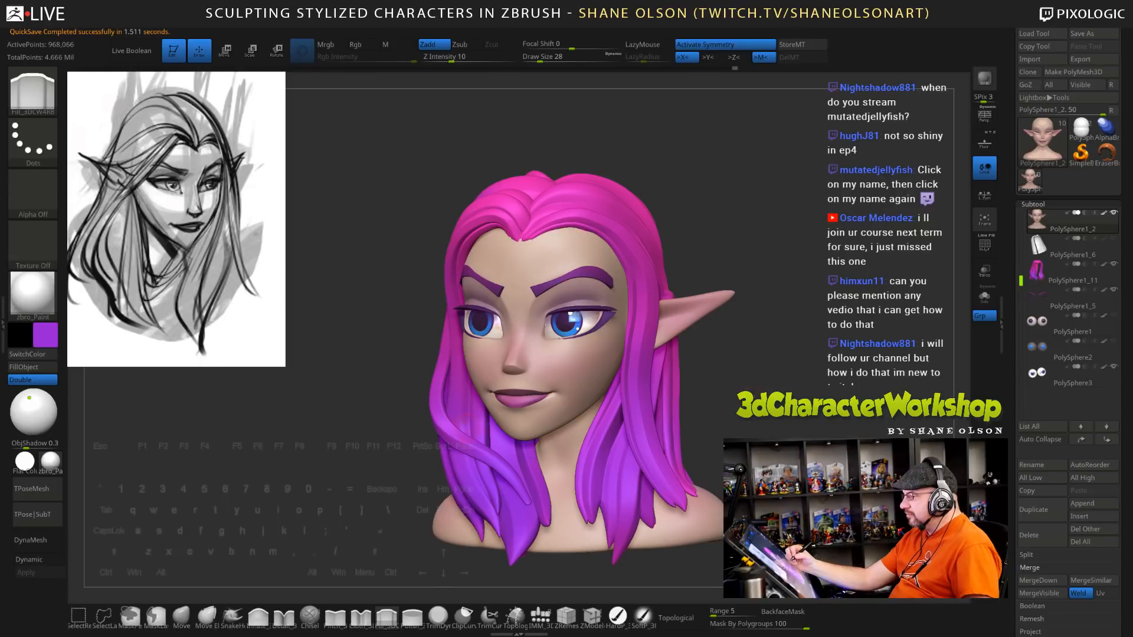
pyautogui.keyDown('alt'); pyautogui.click(438, 396); pyautogui.keyUp('alt')
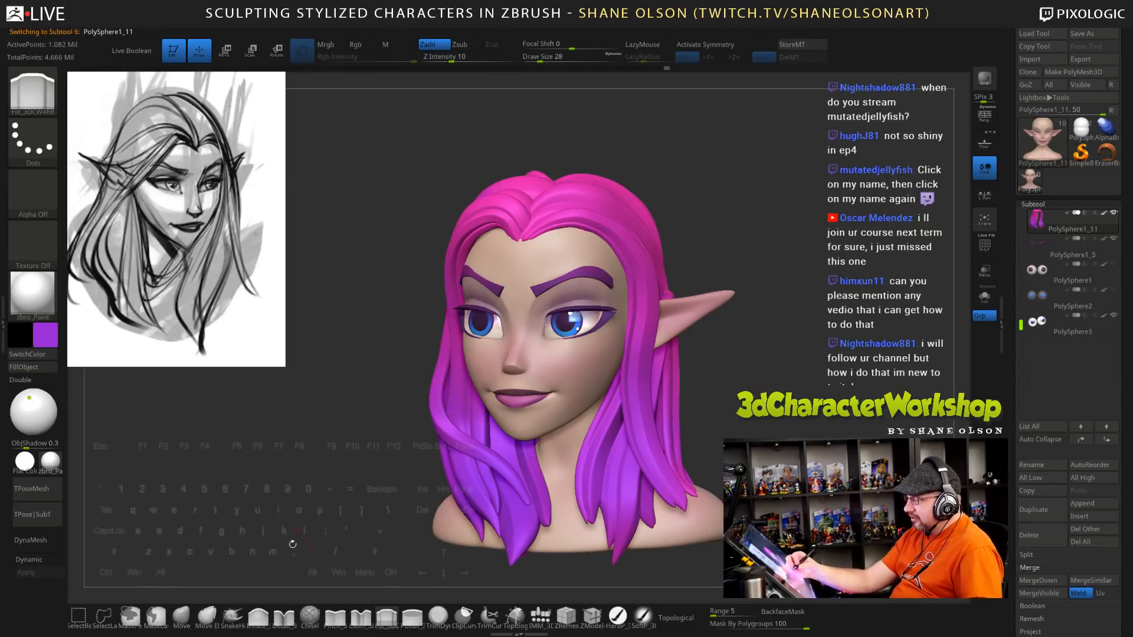
pyautogui.click(181, 617)
pyautogui.press('s')
pyautogui.moveTo(270, 520); pyautogui.dragTo(274, 521)
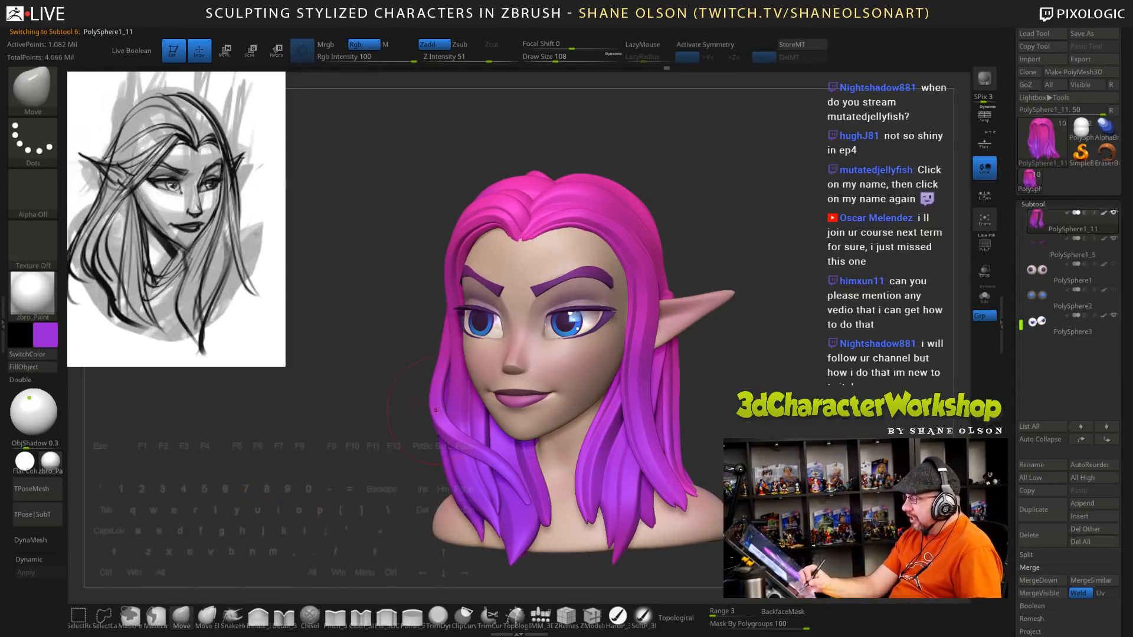
pyautogui.press('s')
pyautogui.moveTo(442, 381); pyautogui.dragTo(447, 381)
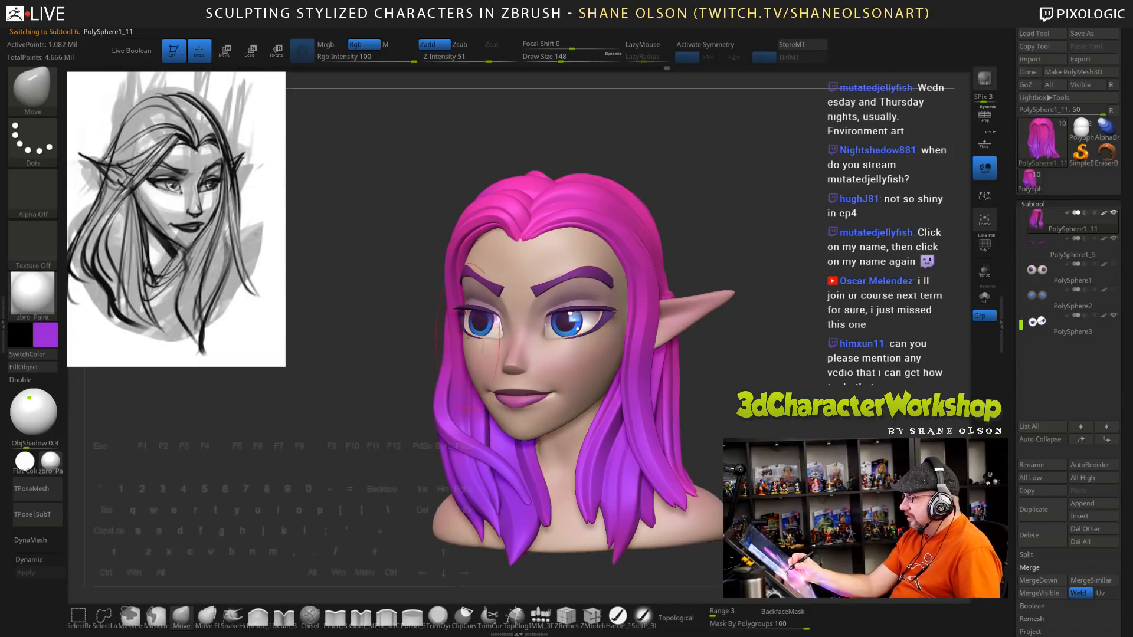
pyautogui.moveTo(401, 457); pyautogui.dragTo(462, 415)
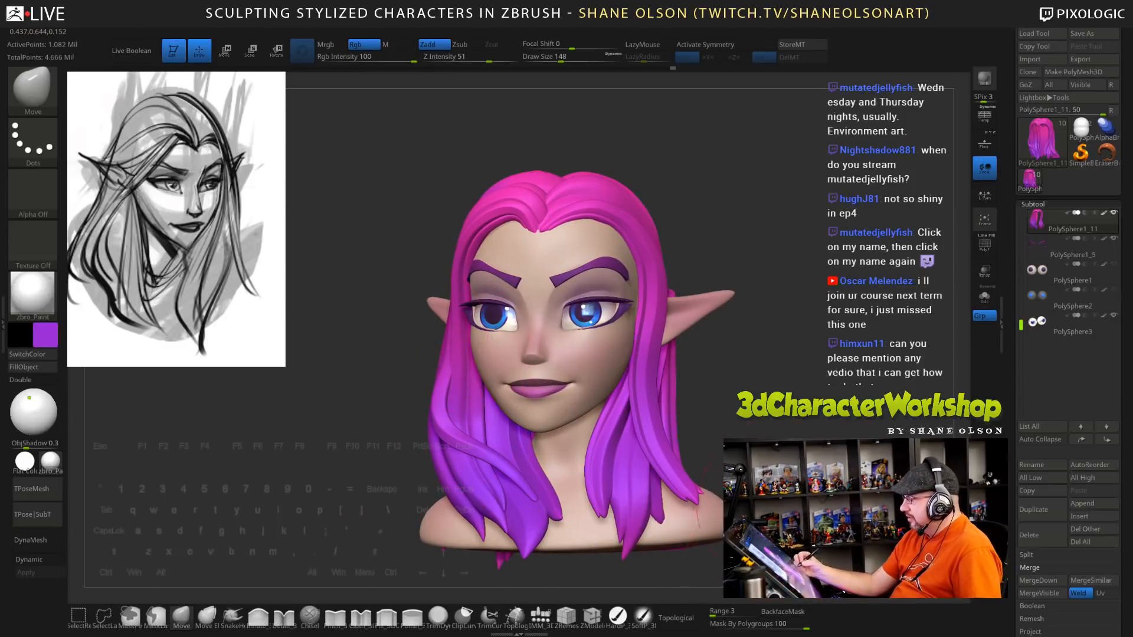
# Set Mask By Polygroups to 0 and reduce the Move brush's draw size to 105 while checking the hair from both sides
pyautogui.moveTo(785, 624); pyautogui.dragTo(702, 612)
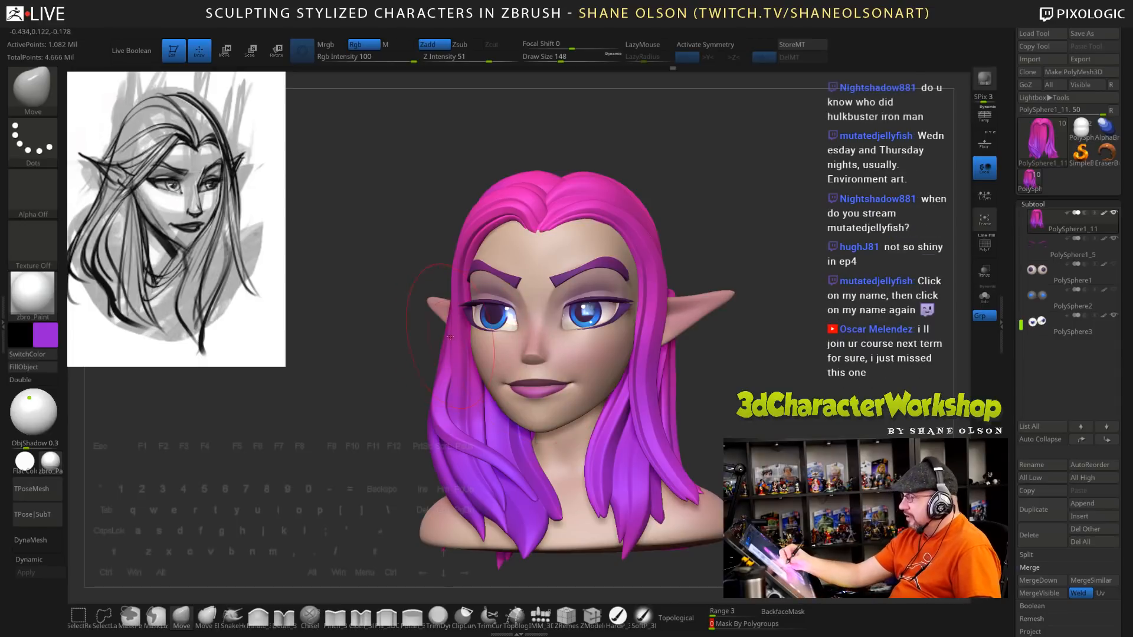
pyautogui.moveTo(790, 421)
pyautogui.keyDown('shift'); pyautogui.mouseDown()
pyautogui.moveTo(801, 415)
pyautogui.moveTo(784, 418)
pyautogui.mouseUp(); pyautogui.keyUp('shift')
pyautogui.press('s')
pyautogui.moveTo(711, 398)
pyautogui.mouseDown()
pyautogui.moveTo(761, 407)
pyautogui.moveTo(743, 355)
pyautogui.moveTo(805, 392)
pyautogui.moveTo(790, 387)
pyautogui.mouseUp()
pyautogui.press('s')
pyautogui.moveTo(797, 435)
pyautogui.mouseDown()
pyautogui.moveTo(806, 435)
pyautogui.moveTo(787, 435)
pyautogui.mouseUp()
pyautogui.keyDown('alt'); pyautogui.moveTo(794, 372); pyautogui.dragTo(777, 429); pyautogui.keyUp('alt')
pyautogui.moveTo(736, 357)
pyautogui.keyDown('alt'); pyautogui.mouseDown()
pyautogui.moveTo(745, 325)
pyautogui.moveTo(708, 332)
pyautogui.mouseUp(); pyautogui.keyUp('alt')
pyautogui.moveTo(684, 437)
pyautogui.mouseDown()
pyautogui.moveTo(735, 442)
pyautogui.moveTo(784, 421)
pyautogui.mouseUp()
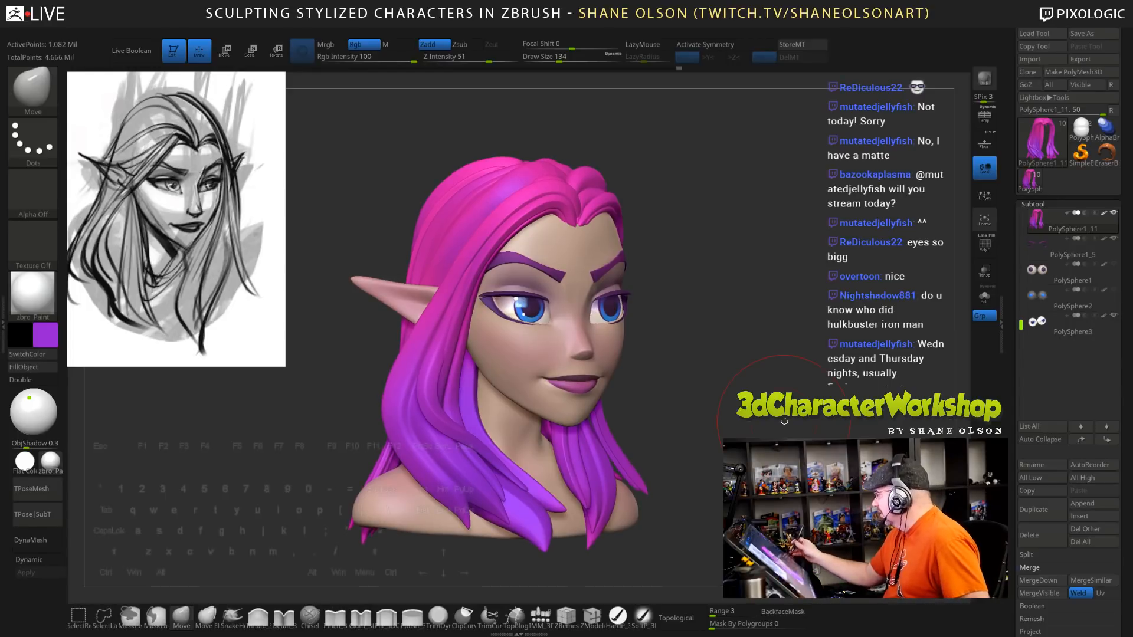
pyautogui.press('s')
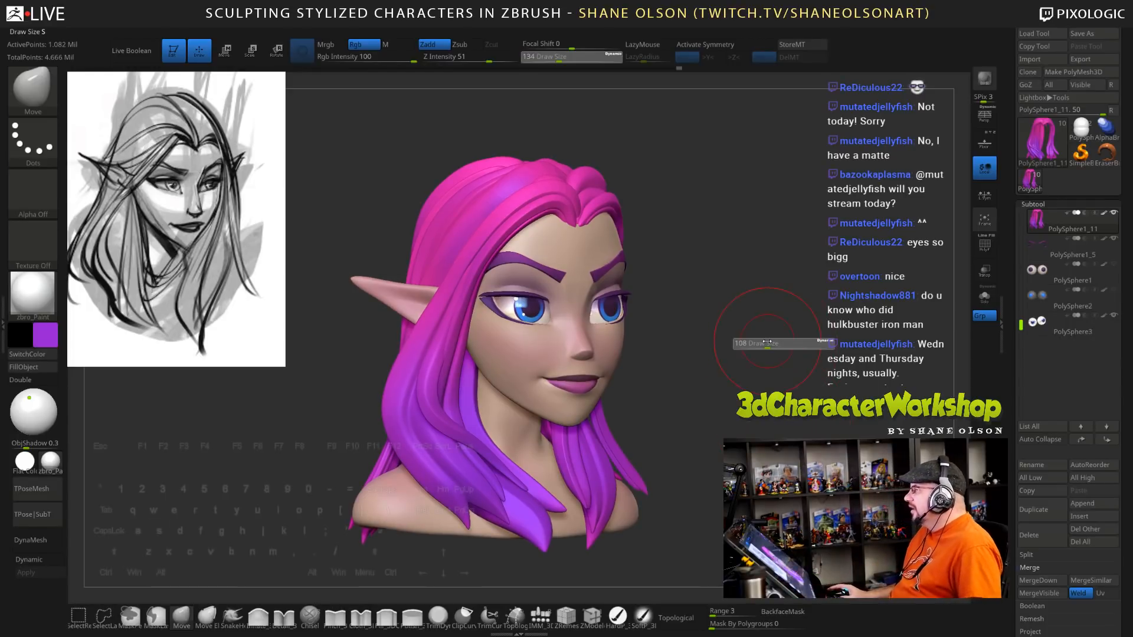
pyautogui.moveTo(771, 344); pyautogui.dragTo(765, 345)
pyautogui.moveTo(767, 278)
pyautogui.mouseDown()
pyautogui.moveTo(779, 327)
pyautogui.moveTo(797, 322)
pyautogui.moveTo(807, 366)
pyautogui.moveTo(822, 369)
pyautogui.mouseUp()
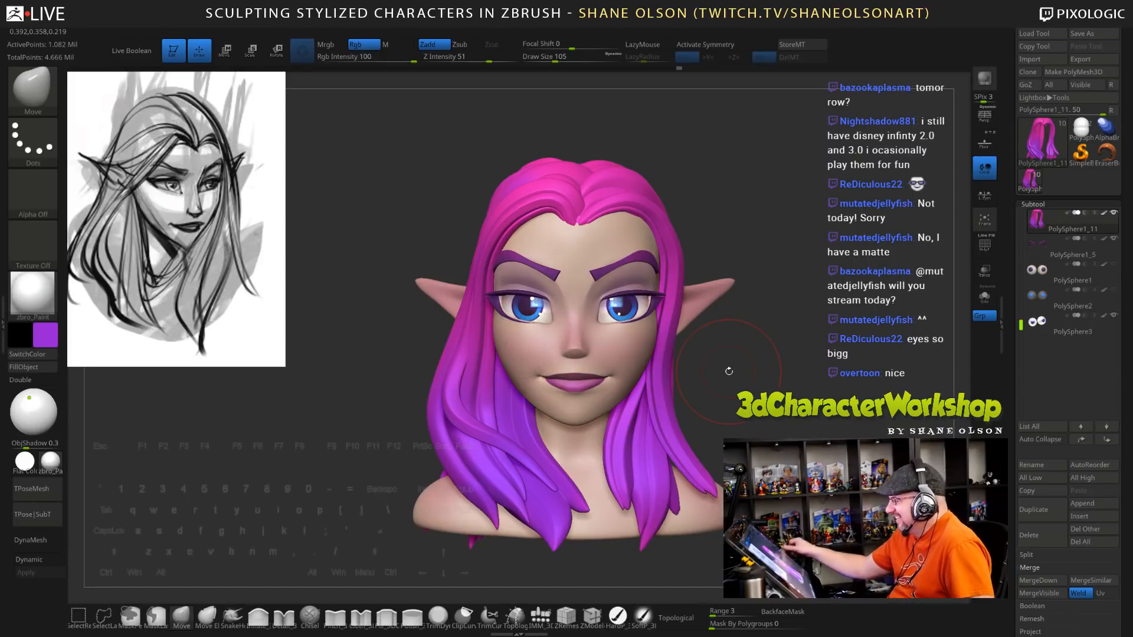
# Select the head mesh at a lower subdivision level and nudge the lips with the Move brush at draw size 34
pyautogui.keyDown('alt'); pyautogui.moveTo(578, 366); pyautogui.dragTo(606, 428); pyautogui.keyUp('alt')
pyautogui.moveTo(790, 384); pyautogui.dragTo(780, 384)
pyautogui.press('s')
pyautogui.keyDown('alt'); pyautogui.click(617, 374); pyautogui.keyUp('alt')
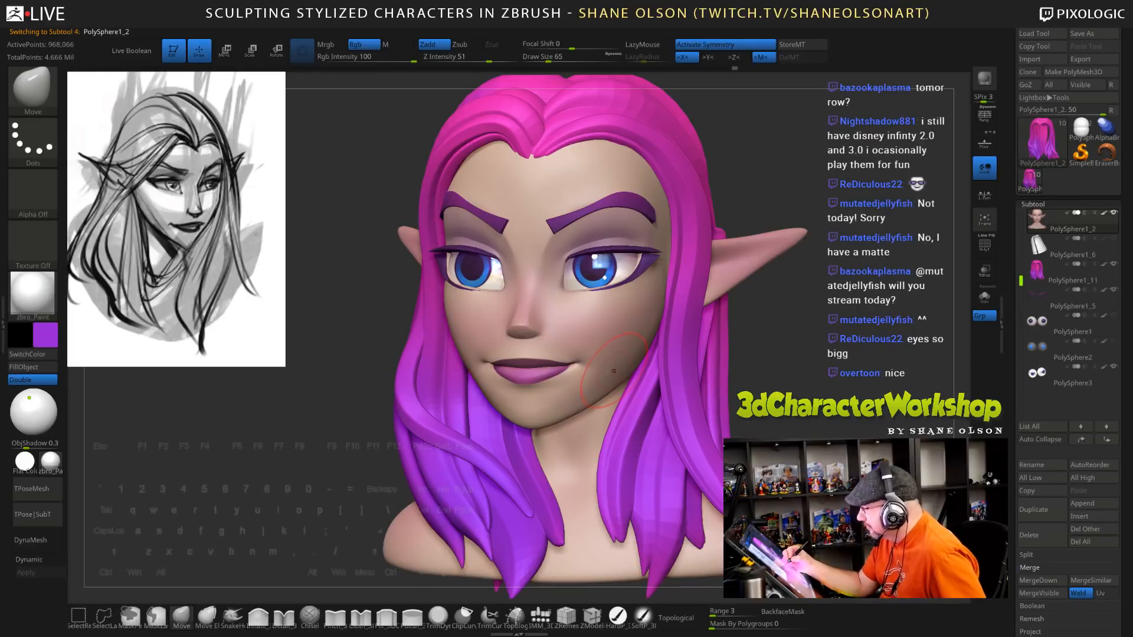
pyautogui.press('s')
pyautogui.moveTo(615, 376); pyautogui.dragTo(565, 372)
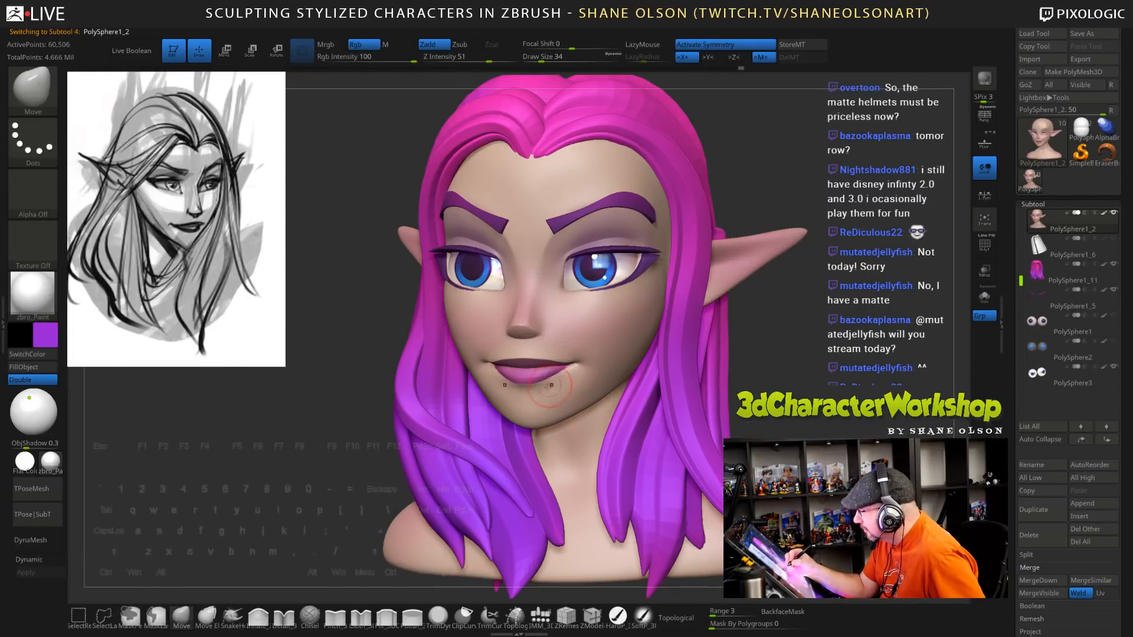
pyautogui.moveTo(525, 335)
pyautogui.mouseDown(button='right')
pyautogui.moveTo(524, 354)
pyautogui.moveTo(568, 284)
pyautogui.moveTo(548, 342)
pyautogui.moveTo(761, 382)
pyautogui.mouseUp(button='right')
pyautogui.moveTo(708, 262)
pyautogui.mouseDown(button='right')
pyautogui.moveTo(759, 266)
pyautogui.moveTo(794, 297)
pyautogui.mouseUp(button='right')
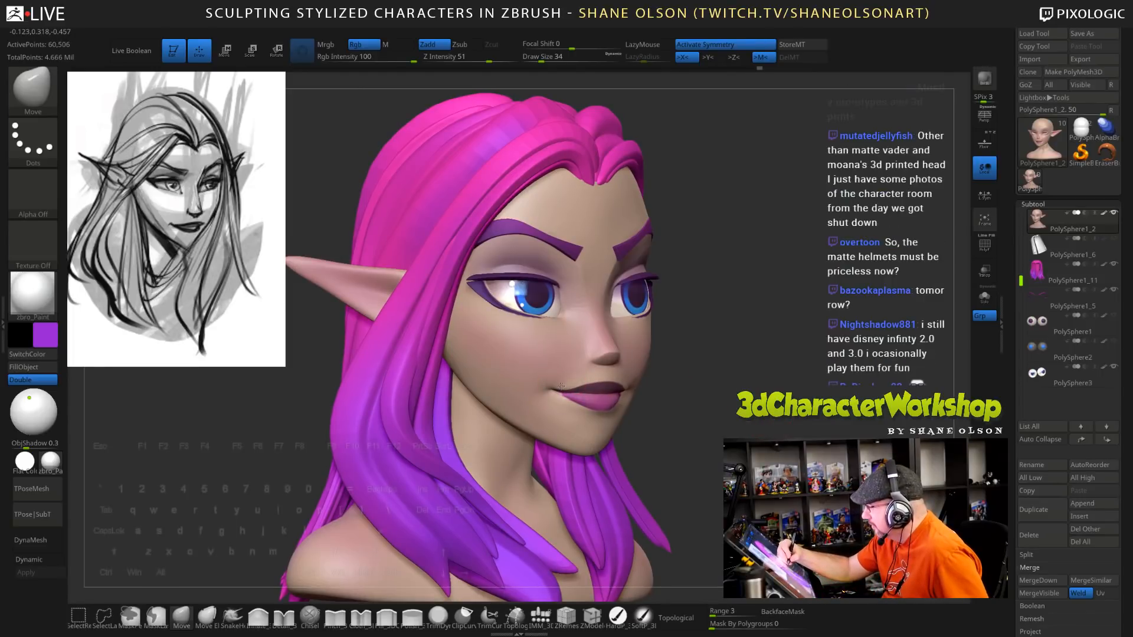
pyautogui.moveTo(779, 277); pyautogui.dragTo(760, 278, button='right')
pyautogui.moveTo(721, 449); pyautogui.dragTo(739, 450)
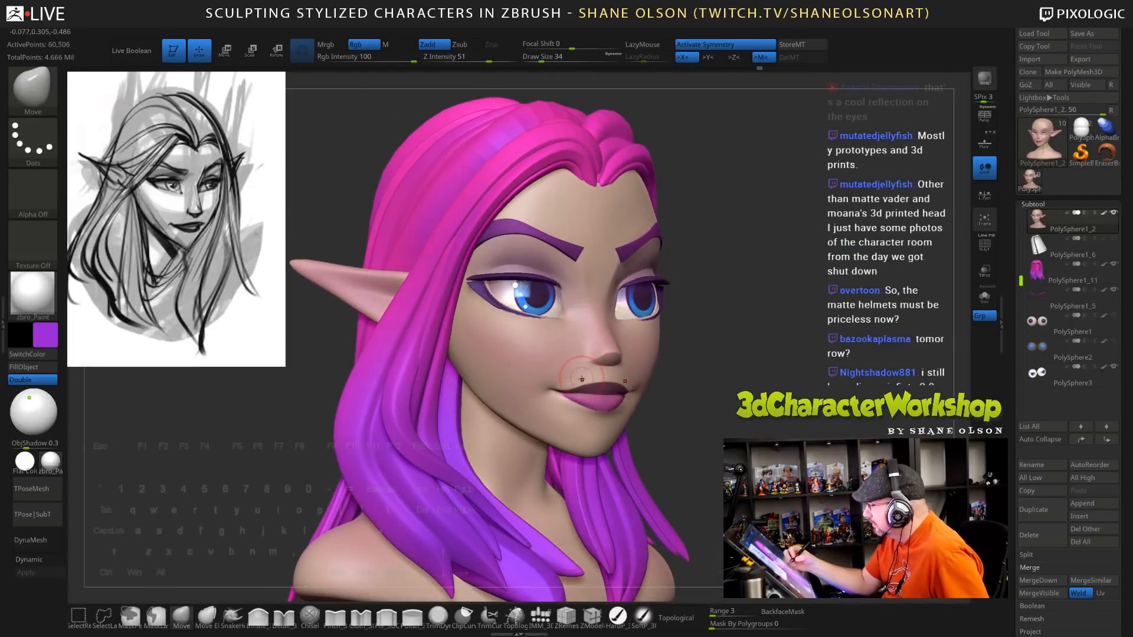
# Examine the mouth and overall face shape from several three-quarter angles
pyautogui.keyDown('alt'); pyautogui.moveTo(729, 448); pyautogui.dragTo(749, 402, button='right'); pyautogui.keyUp('alt')
pyautogui.rightClick(749, 398)
pyautogui.moveTo(749, 396); pyautogui.dragTo(774, 385)
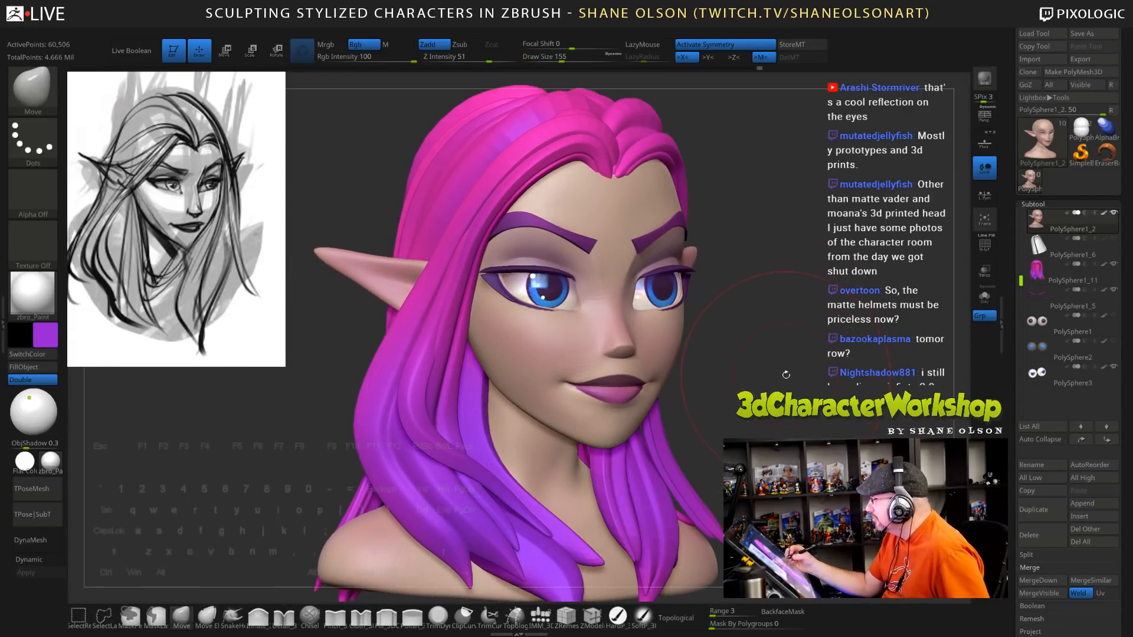
pyautogui.press('s')
pyautogui.click(769, 375)
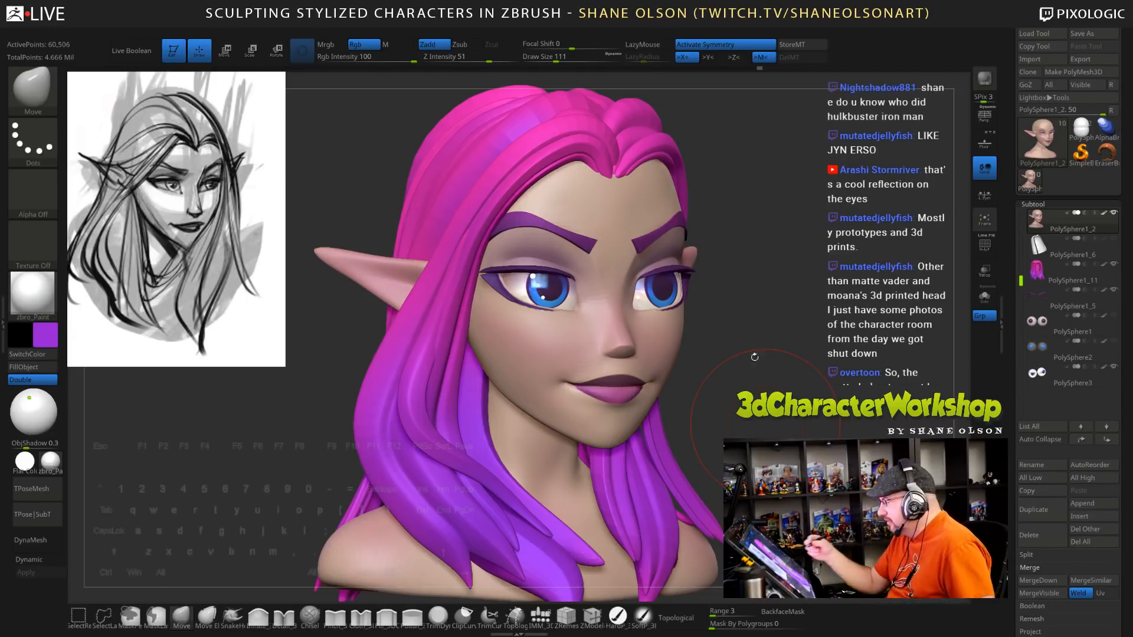
pyautogui.moveTo(755, 357)
pyautogui.mouseDown()
pyautogui.moveTo(774, 367)
pyautogui.moveTo(763, 365)
pyautogui.mouseUp()
pyautogui.press('s')
pyautogui.click(757, 330)
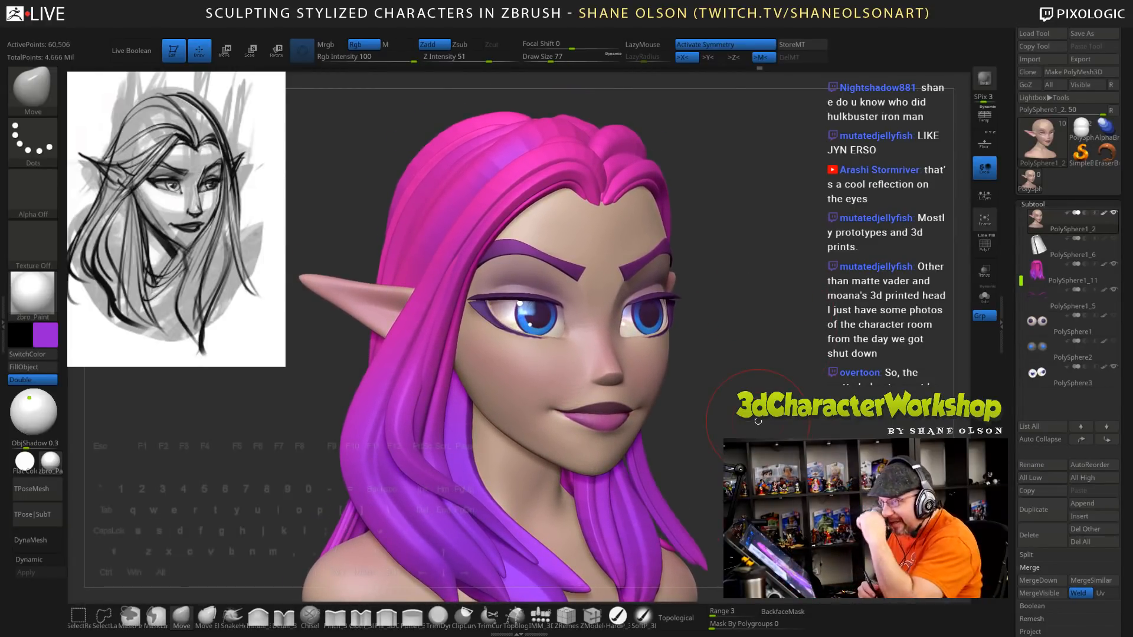
pyautogui.moveTo(759, 372)
pyautogui.mouseDown()
pyautogui.moveTo(730, 327)
pyautogui.moveTo(736, 344)
pyautogui.moveTo(750, 341)
pyautogui.mouseUp()
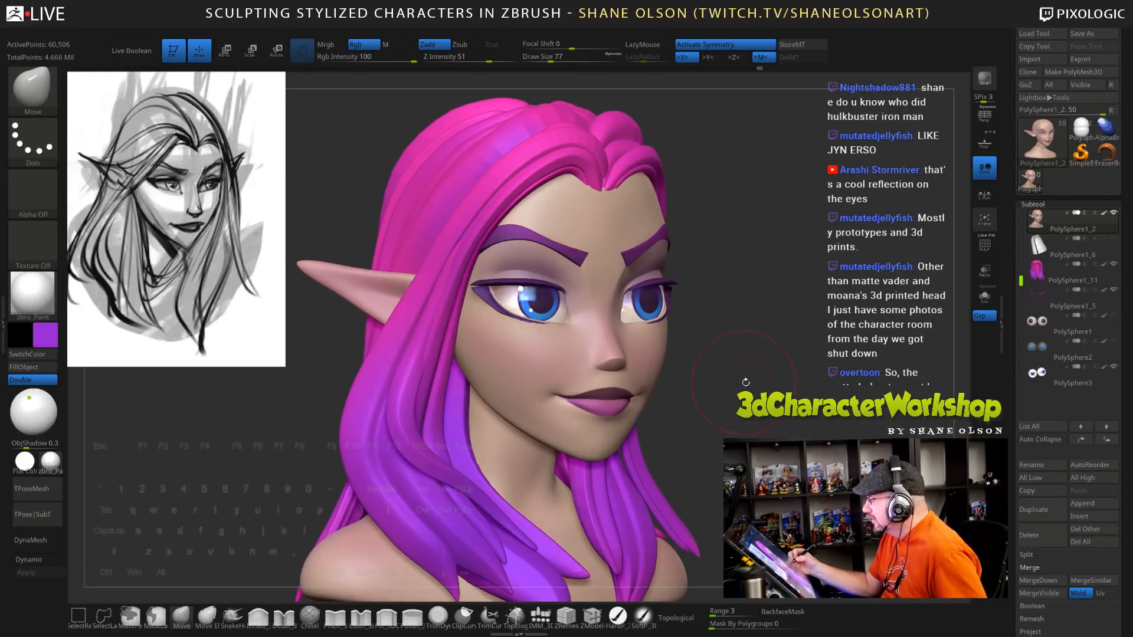
# Shift the mouth area slightly downward with the Move brush at draw size 224, judging the whole bust from a distance
pyautogui.moveTo(746, 384)
pyautogui.keyDown('alt'); pyautogui.mouseDown()
pyautogui.moveTo(729, 366)
pyautogui.moveTo(665, 417)
pyautogui.mouseUp(); pyautogui.keyUp('alt')
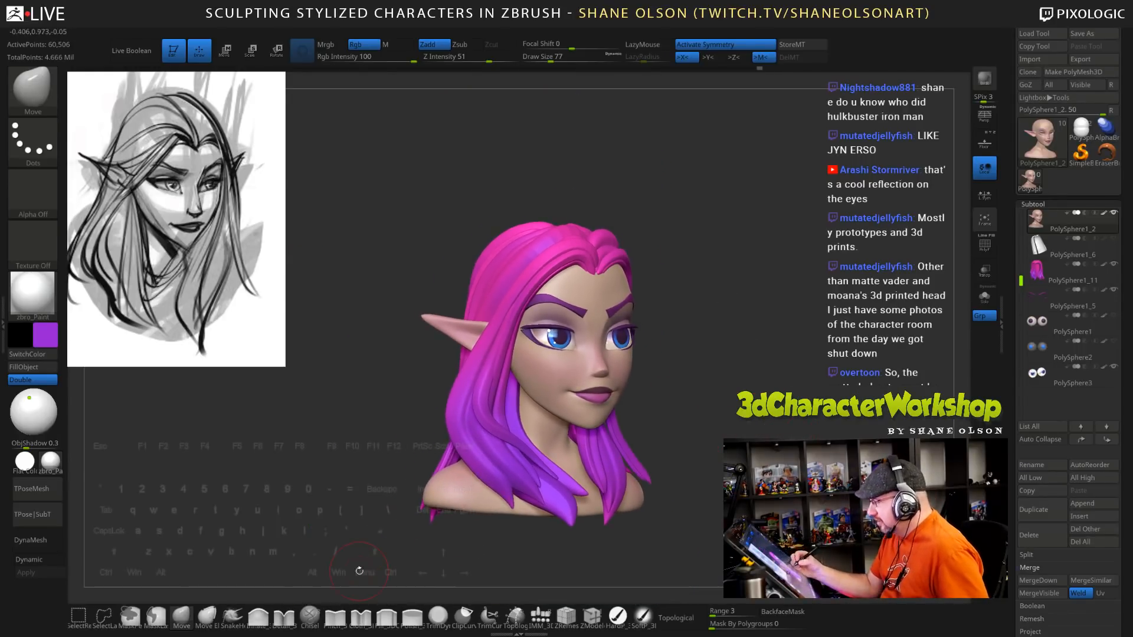
pyautogui.press('s')
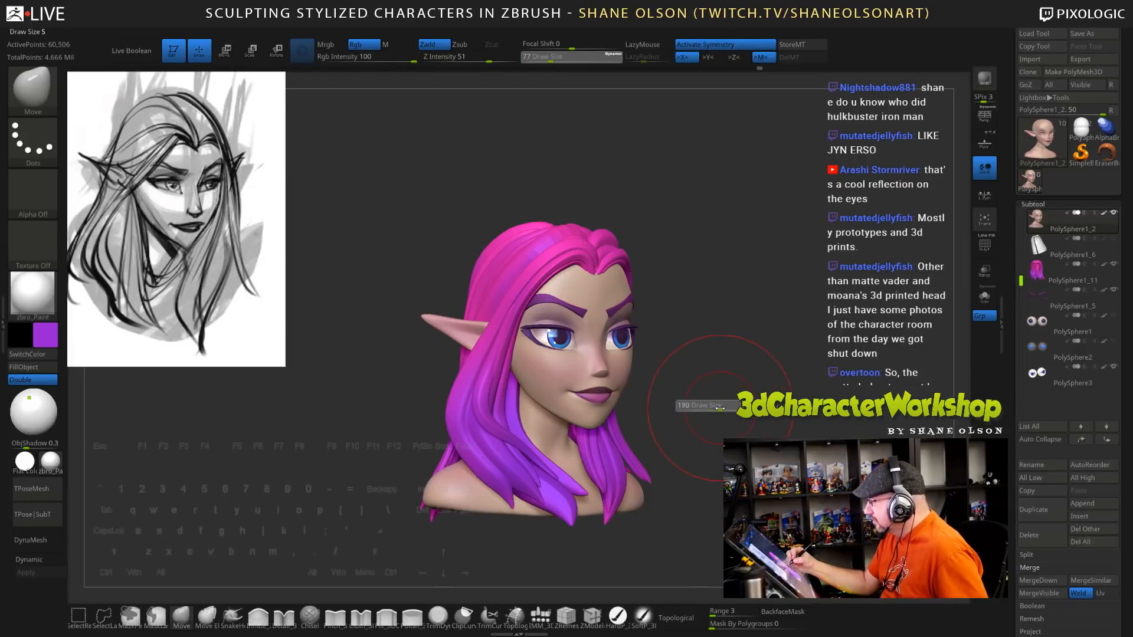
pyautogui.moveTo(720, 408); pyautogui.dragTo(730, 408)
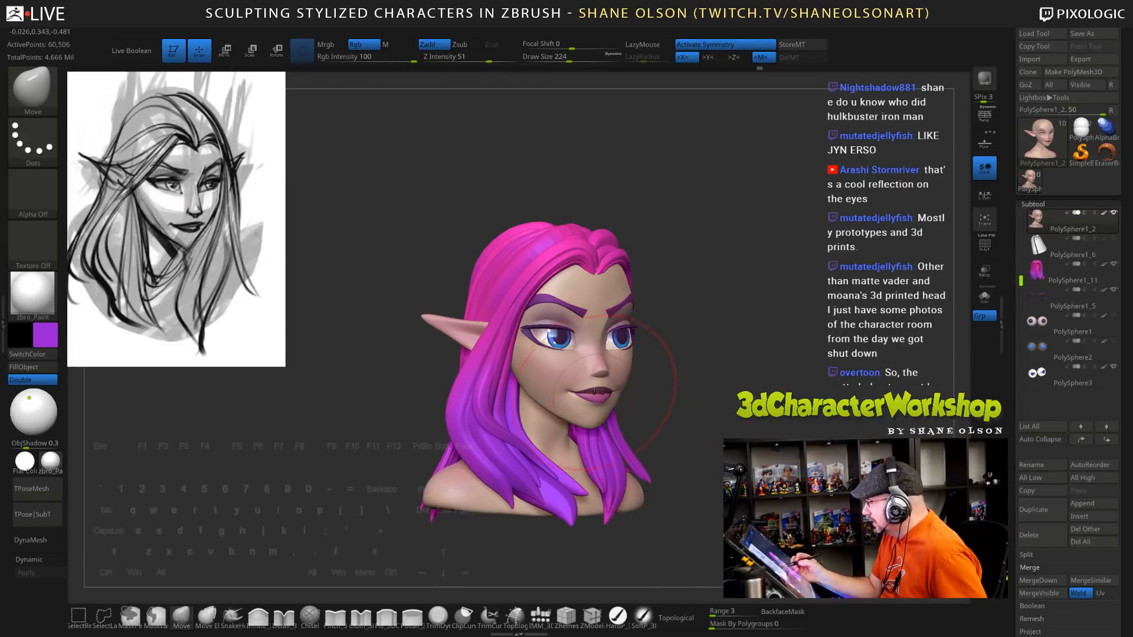
pyautogui.moveTo(595, 392); pyautogui.dragTo(595, 397)
pyautogui.moveTo(729, 407)
pyautogui.mouseDown()
pyautogui.moveTo(745, 407)
pyautogui.moveTo(622, 409)
pyautogui.moveTo(702, 422)
pyautogui.moveTo(752, 449)
pyautogui.mouseUp()
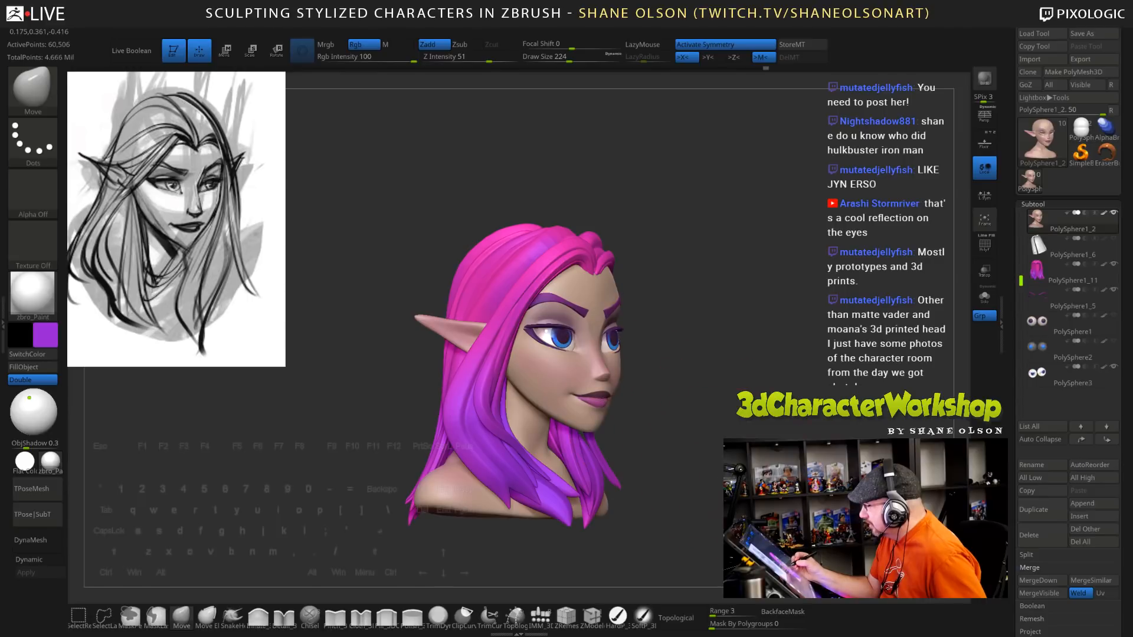
pyautogui.moveTo(811, 406)
pyautogui.mouseDown()
pyautogui.moveTo(756, 396)
pyautogui.moveTo(766, 385)
pyautogui.moveTo(670, 379)
pyautogui.moveTo(686, 381)
pyautogui.moveTo(719, 444)
pyautogui.moveTo(734, 427)
pyautogui.moveTo(725, 430)
pyautogui.mouseUp()
# Set the draw size to 93 and save the tool in the Twitch folder under a new name beginning with JoshHead05Pos
pyautogui.press('s')
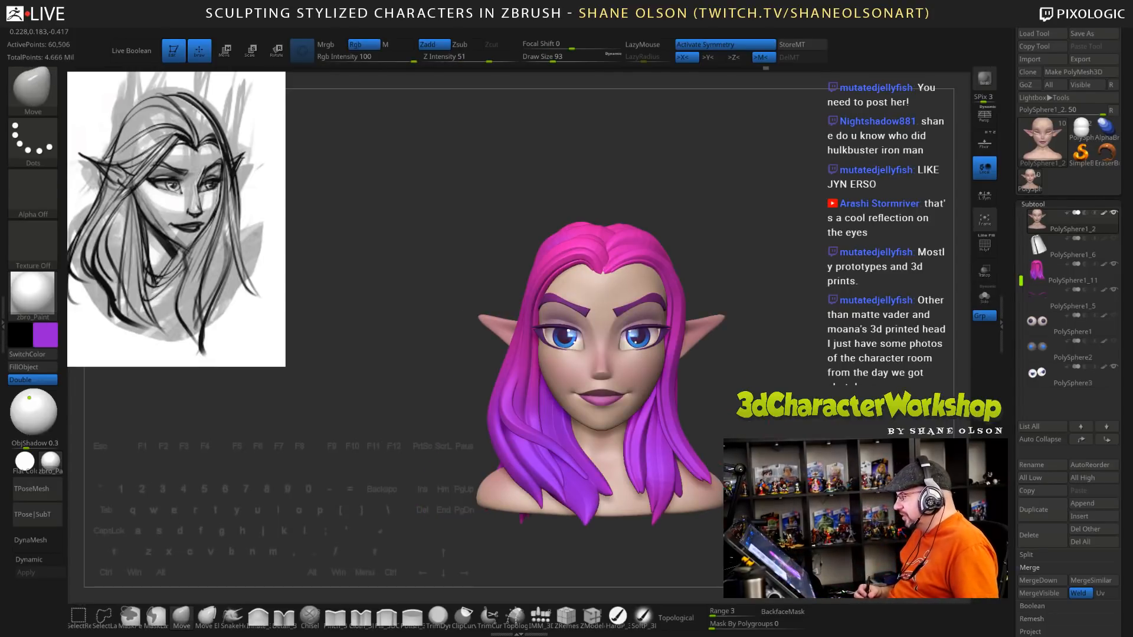
pyautogui.keyDown('alt'); pyautogui.moveTo(802, 449); pyautogui.dragTo(754, 427); pyautogui.keyUp('alt')
pyautogui.click(1094, 34)
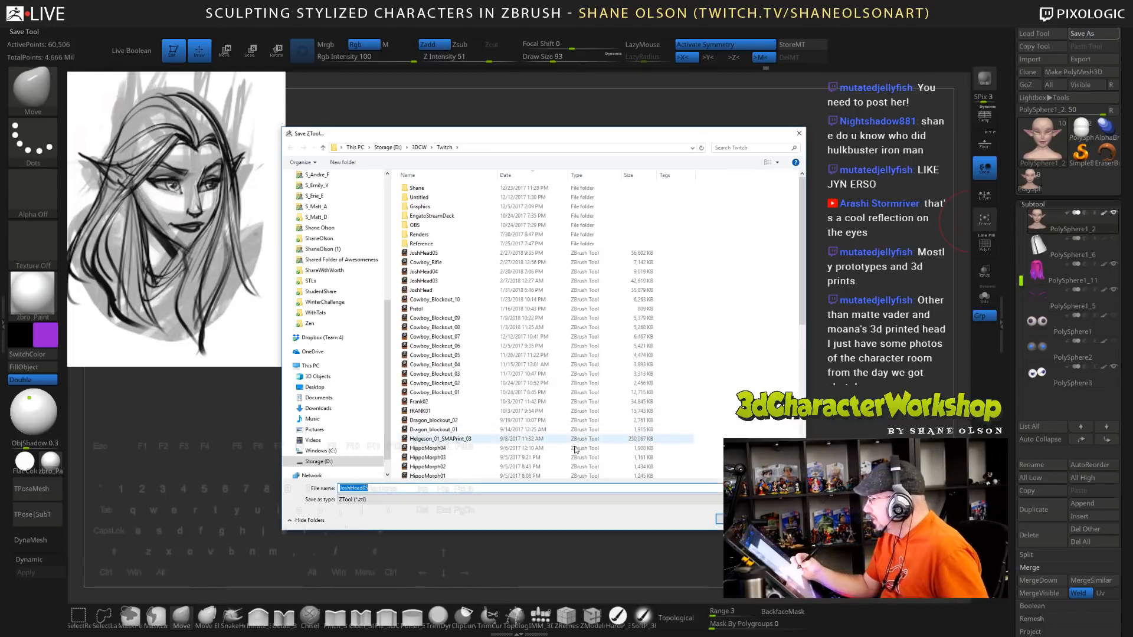
pyautogui.click(382, 490)
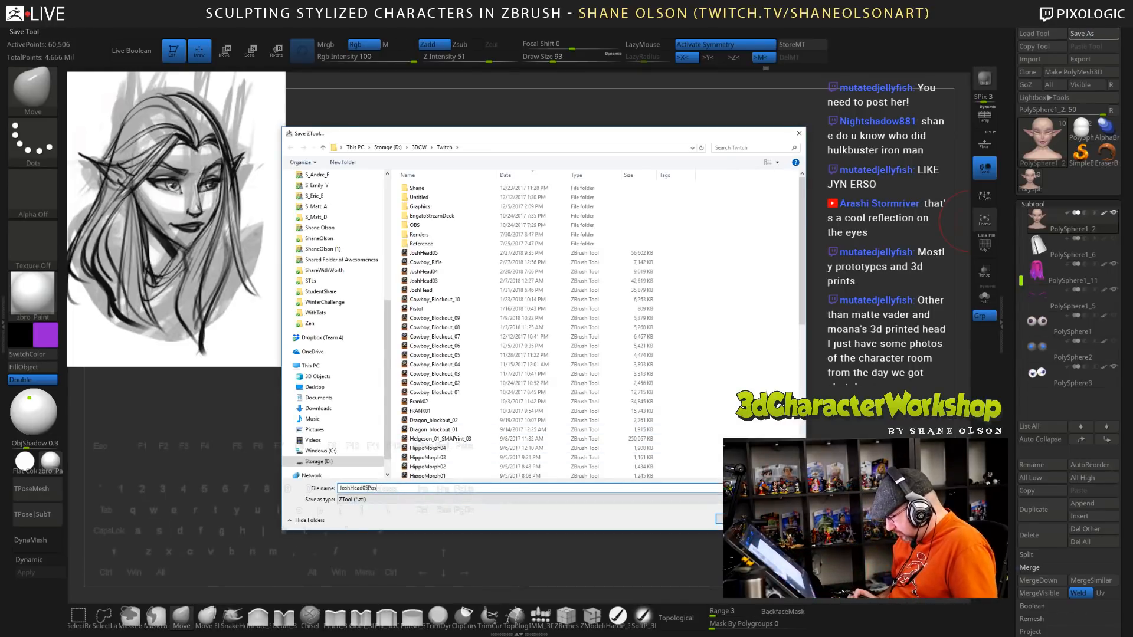
pyautogui.press('Return')
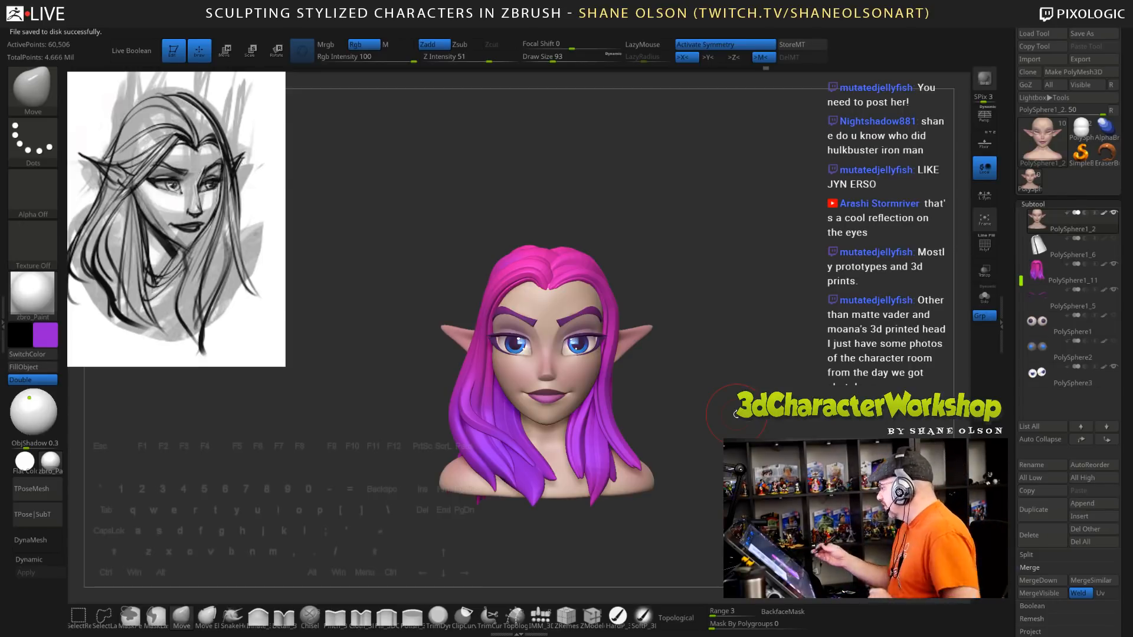
# Select the hair subtool PolySphere1_11, sample its pink as the active color and switch to the soft paint brush
pyautogui.moveTo(763, 321)
pyautogui.mouseDown()
pyautogui.moveTo(775, 334)
pyautogui.moveTo(673, 301)
pyautogui.mouseUp()
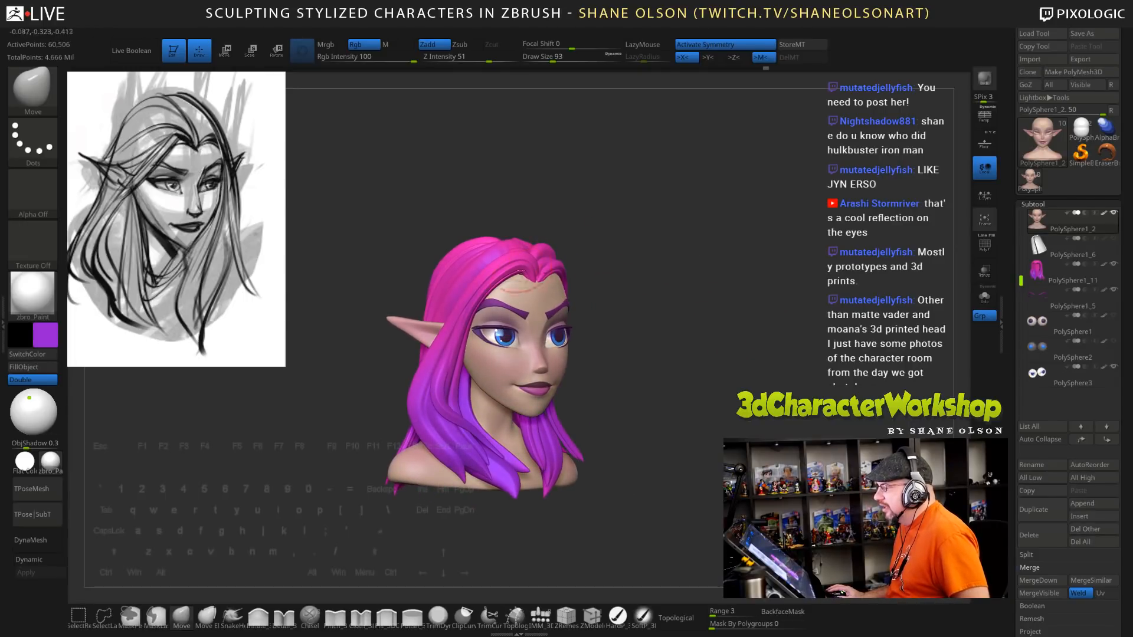
pyautogui.keyDown('alt'); pyautogui.click(521, 261); pyautogui.keyUp('alt')
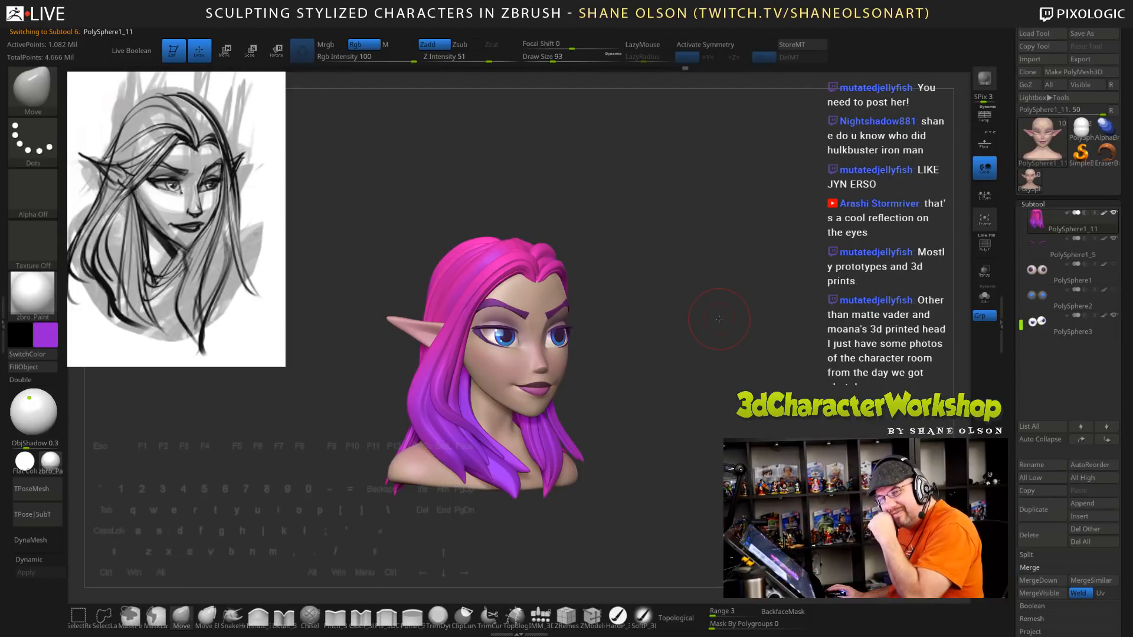
pyautogui.moveTo(719, 319); pyautogui.dragTo(677, 356)
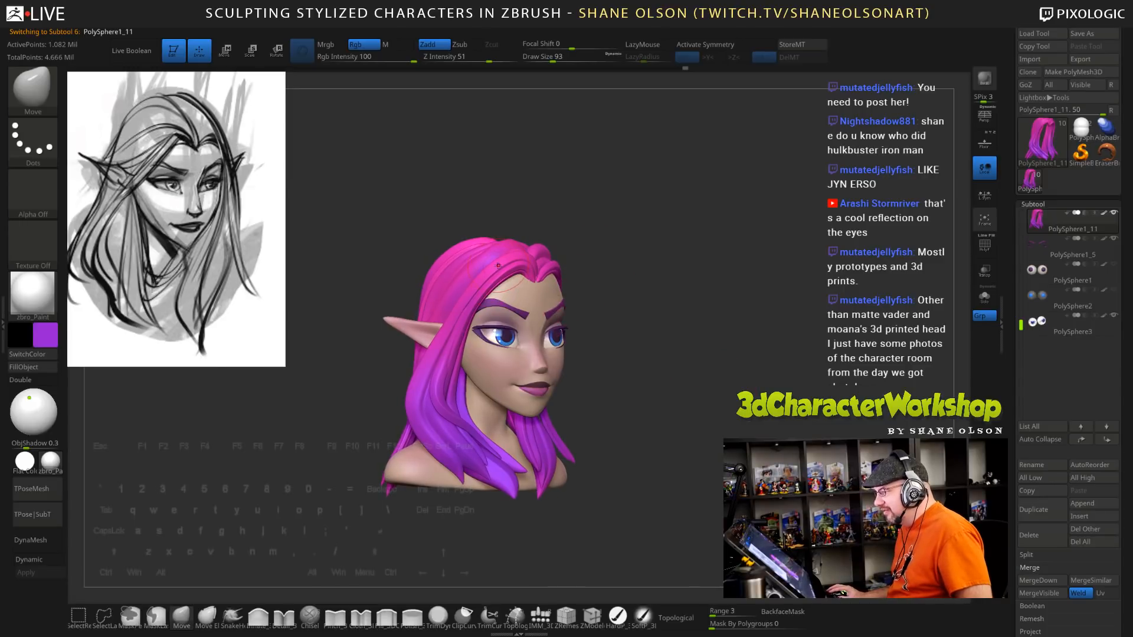
pyautogui.moveTo(746, 288); pyautogui.dragTo(731, 283)
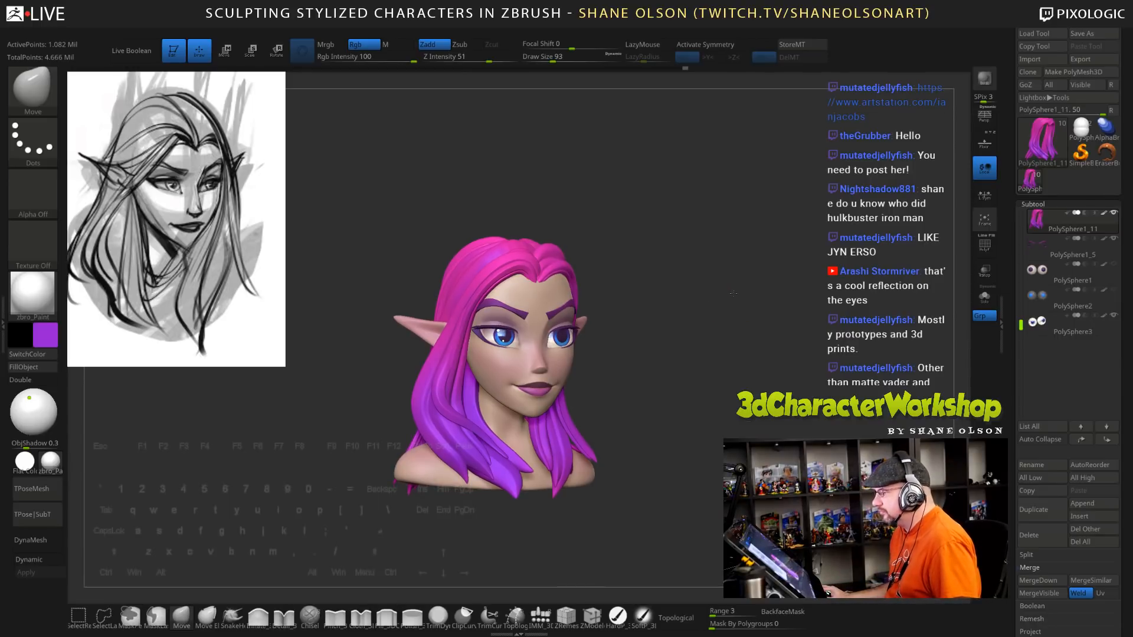
pyautogui.moveTo(734, 290); pyautogui.dragTo(596, 288)
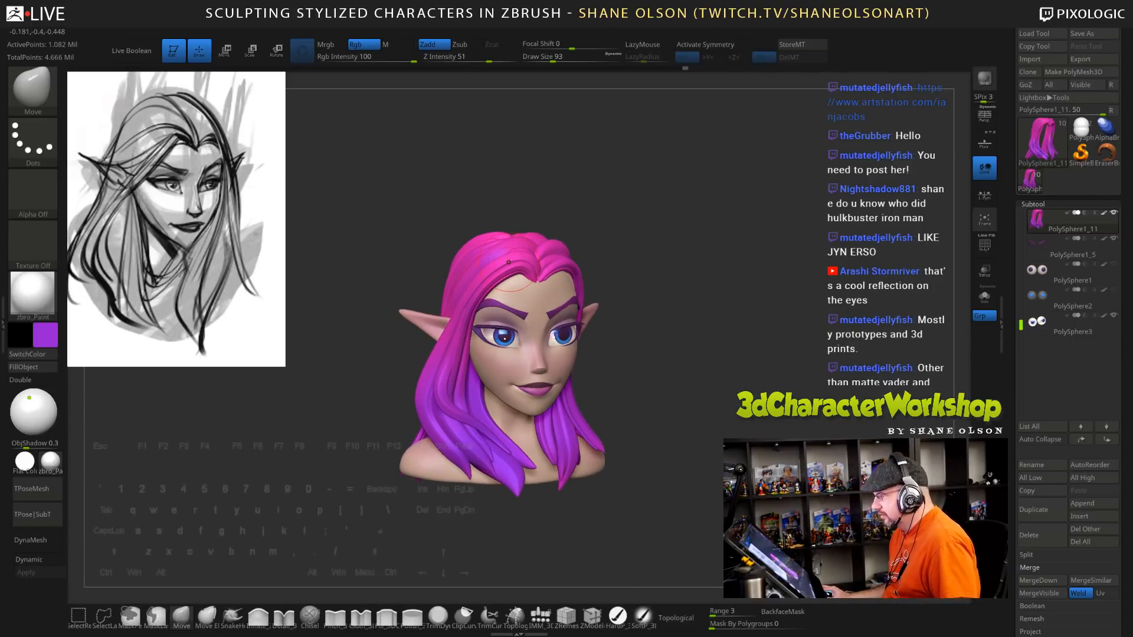
pyautogui.press('c')
pyautogui.click(649, 620)
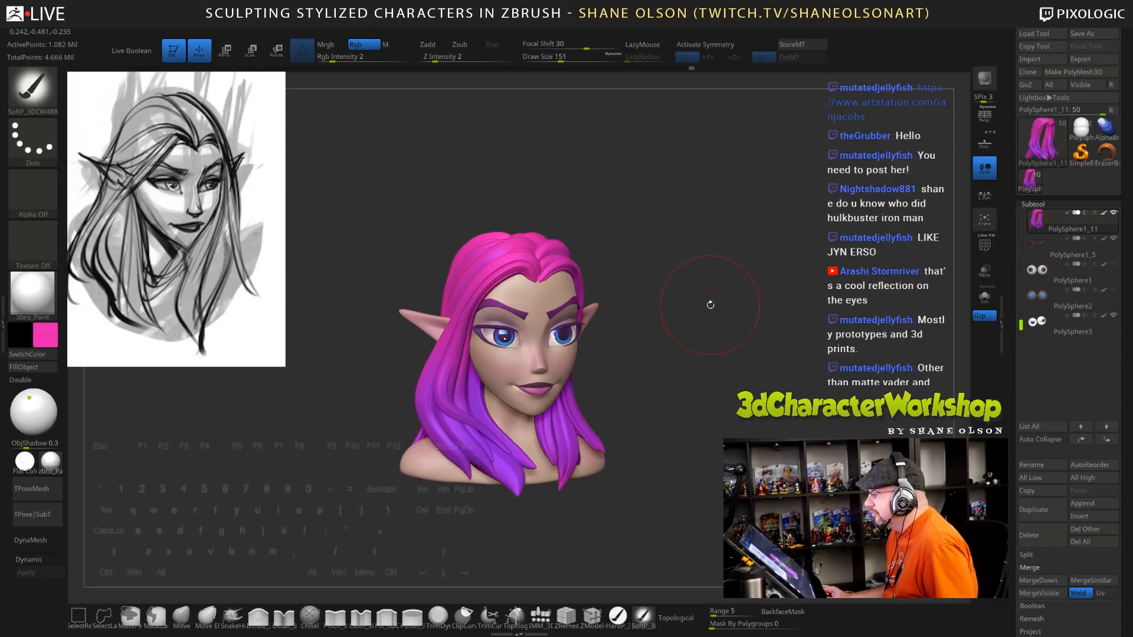
pyautogui.keyDown('alt'); pyautogui.moveTo(804, 265); pyautogui.dragTo(817, 264); pyautogui.keyUp('alt')
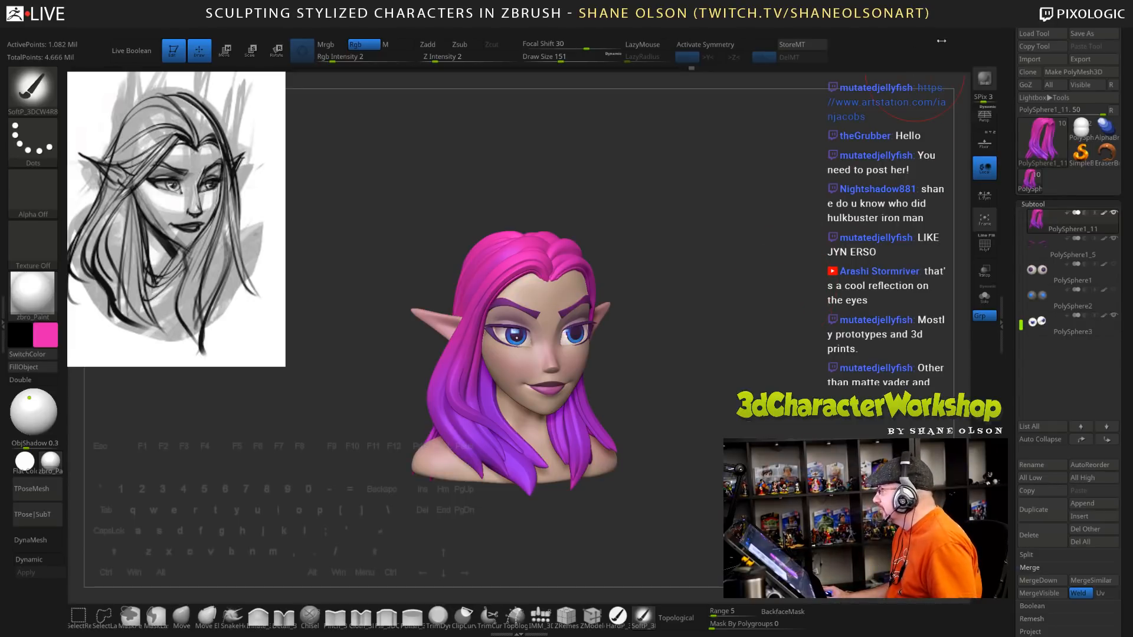
# Load the posed Jyn figure as a tool from the My Passport (E:) drive
pyautogui.click(1049, 37)
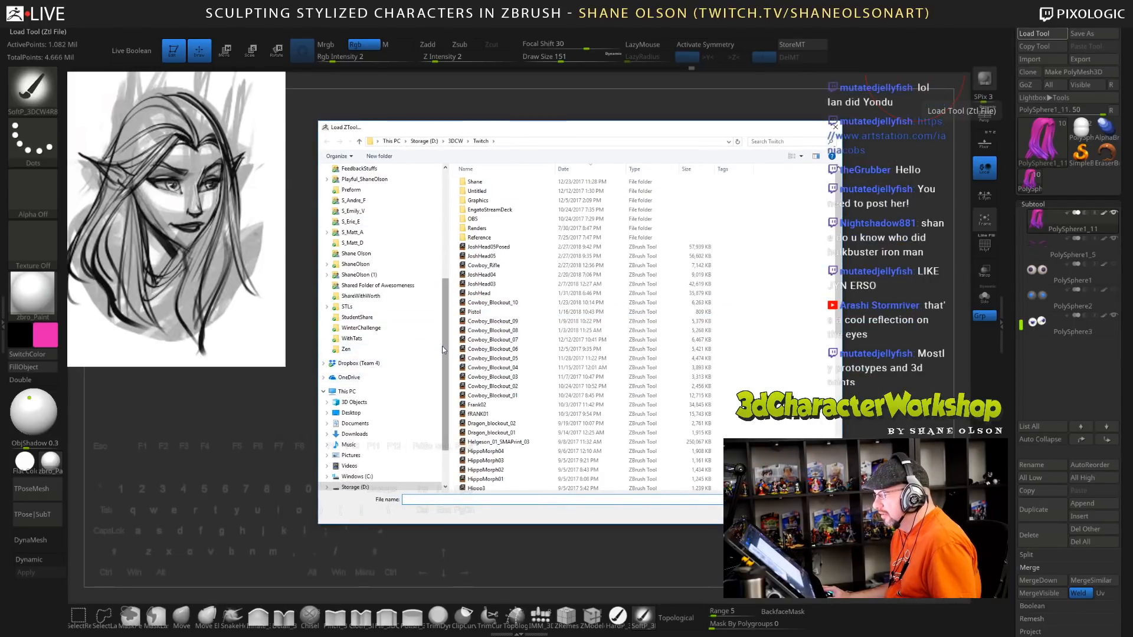
pyautogui.scroll(-2, 441, 346)
pyautogui.click(382, 434)
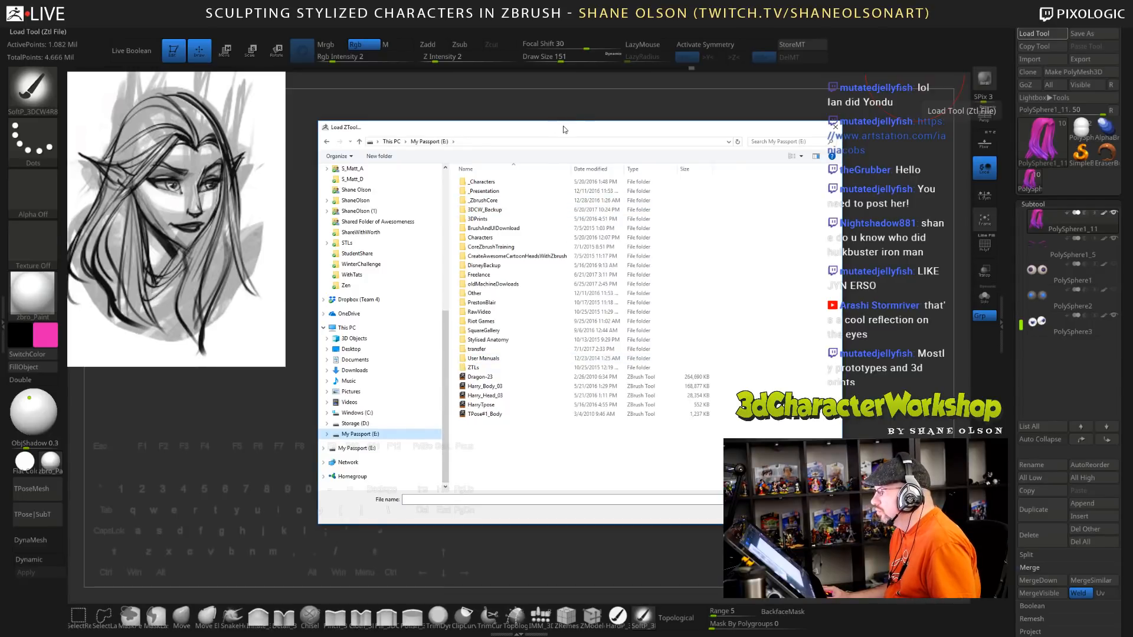
pyautogui.moveTo(564, 129); pyautogui.dragTo(572, 0)
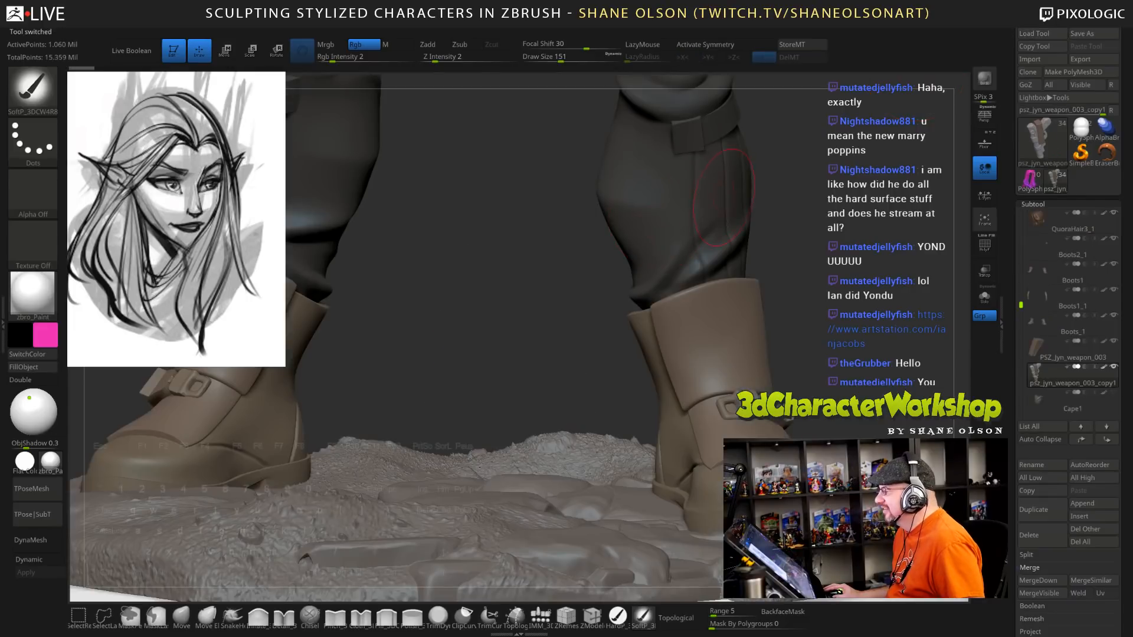
# Frame the whole Jyn figure, turn on perspective and inspect its pose from the front, side and three-quarter angles
pyautogui.keyDown('alt'); pyautogui.moveTo(574, 263); pyautogui.dragTo(571, 182); pyautogui.keyUp('alt')
pyautogui.hotkey('shift', 'z')
pyautogui.moveTo(769, 275)
pyautogui.mouseDown()
pyautogui.moveTo(734, 169)
pyautogui.moveTo(726, 295)
pyautogui.moveTo(793, 287)
pyautogui.mouseUp()
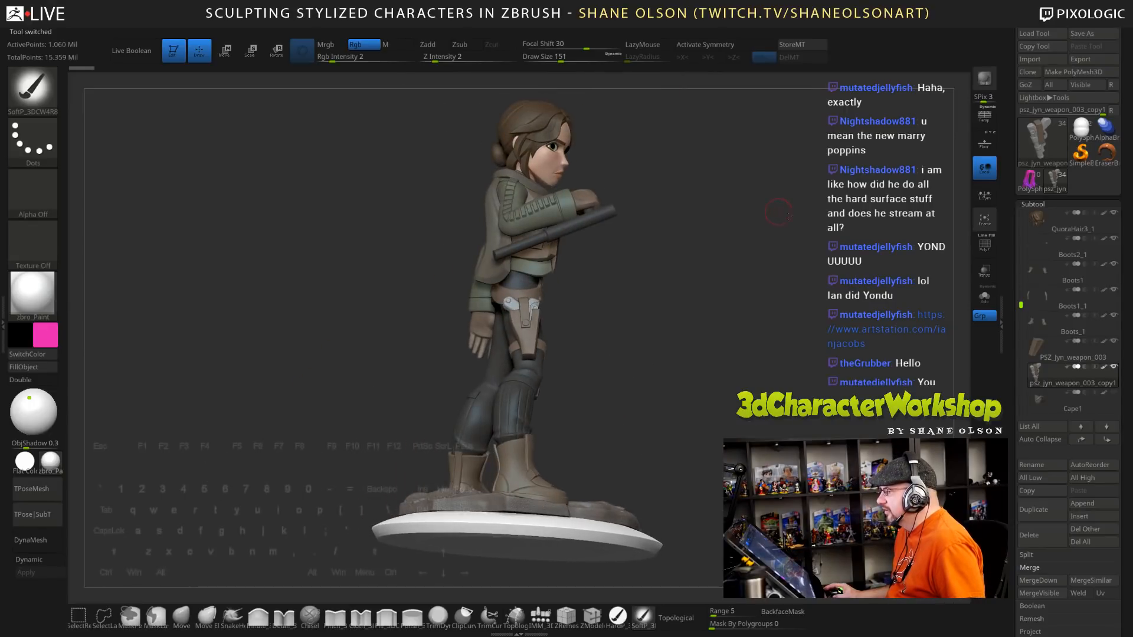
pyautogui.moveTo(792, 202)
pyautogui.mouseDown()
pyautogui.moveTo(840, 211)
pyautogui.moveTo(764, 238)
pyautogui.moveTo(715, 294)
pyautogui.moveTo(705, 347)
pyautogui.mouseUp()
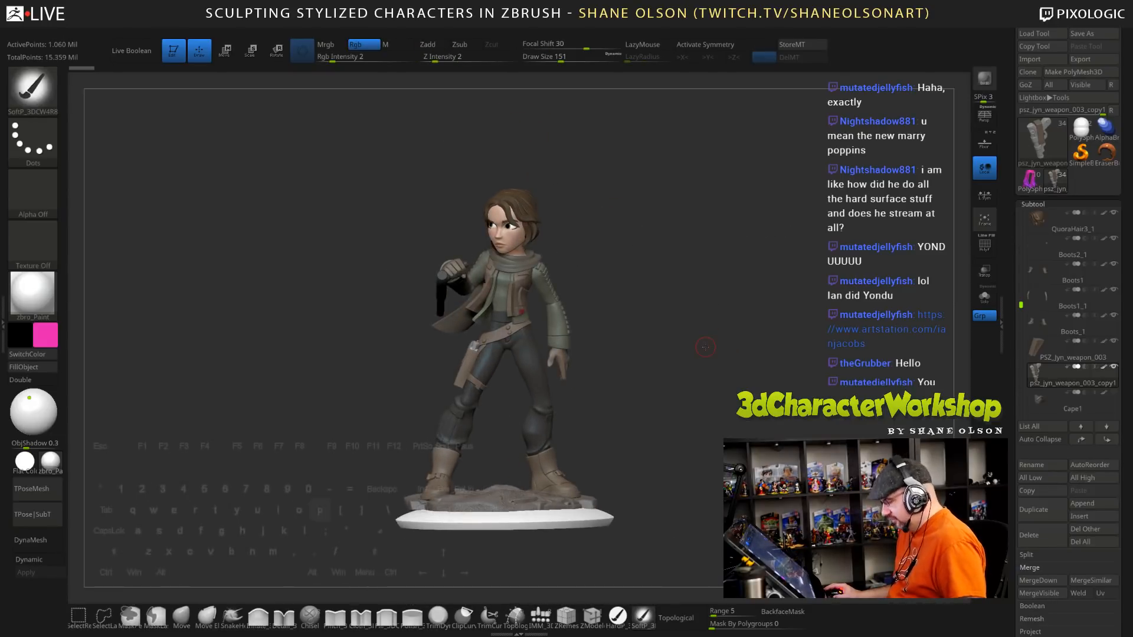
pyautogui.press('p')
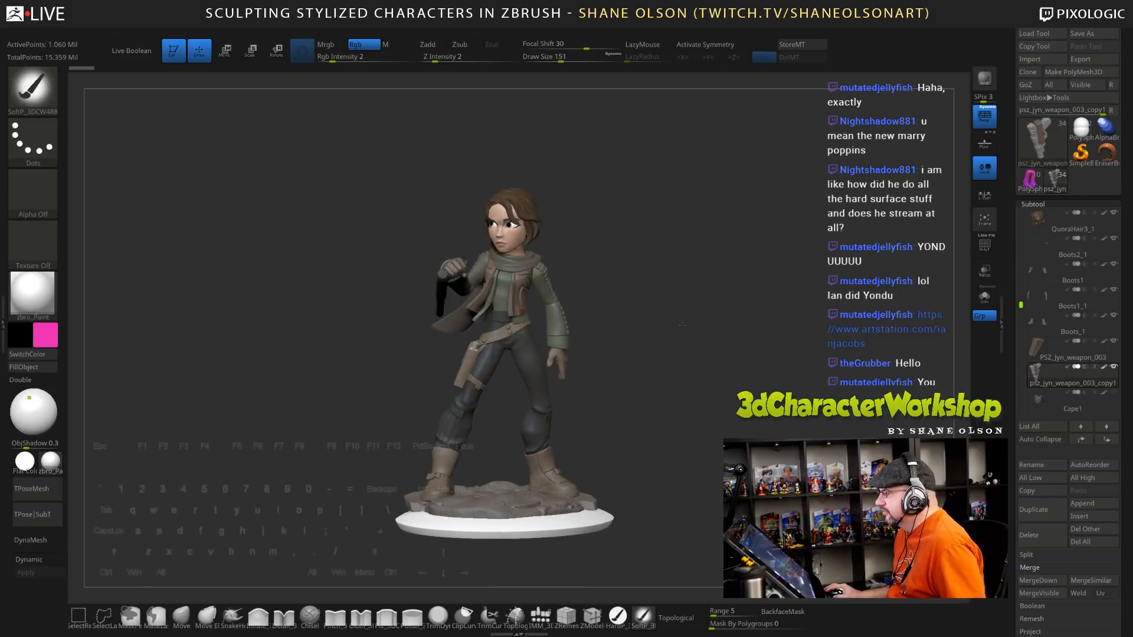
pyautogui.moveTo(682, 324)
pyautogui.mouseDown()
pyautogui.moveTo(544, 336)
pyautogui.moveTo(661, 270)
pyautogui.mouseUp()
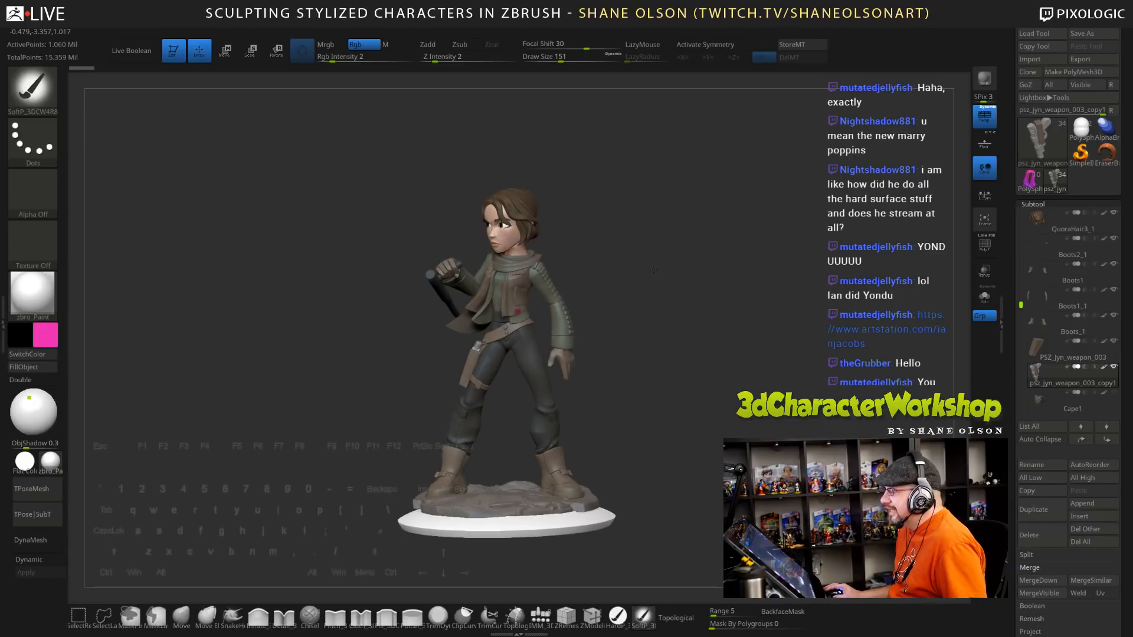
pyautogui.moveTo(674, 270); pyautogui.dragTo(658, 232)
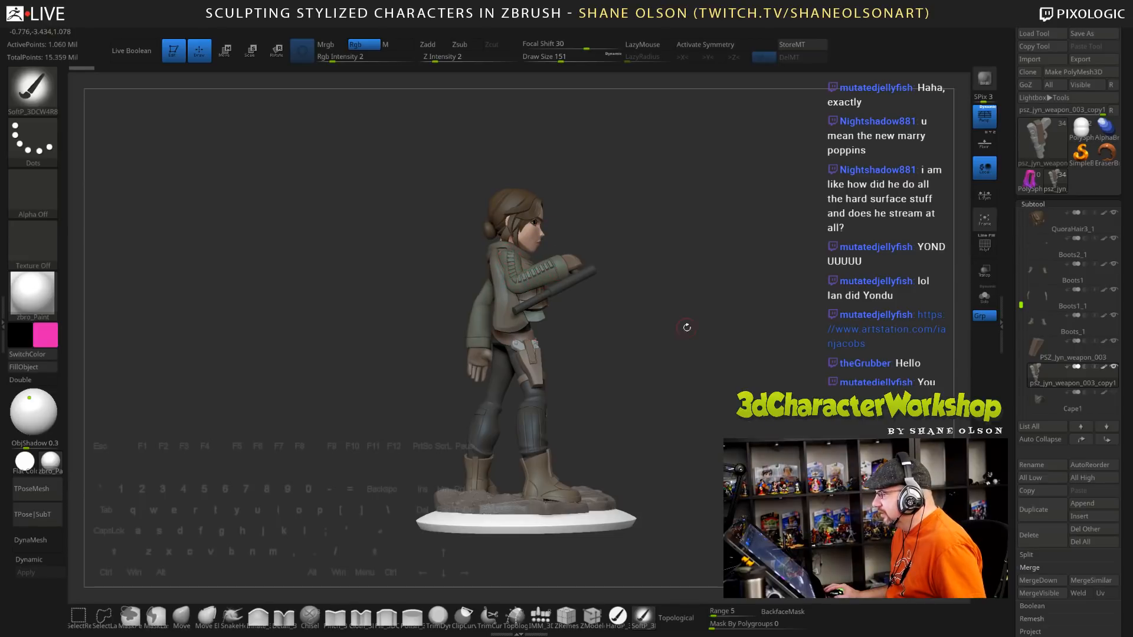
pyautogui.moveTo(685, 324)
pyautogui.mouseDown()
pyautogui.moveTo(732, 326)
pyautogui.moveTo(692, 359)
pyautogui.moveTo(623, 294)
pyautogui.moveTo(640, 293)
pyautogui.moveTo(570, 301)
pyautogui.moveTo(614, 359)
pyautogui.moveTo(637, 339)
pyautogui.moveTo(644, 308)
pyautogui.moveTo(632, 285)
pyautogui.moveTo(654, 276)
pyautogui.moveTo(627, 267)
pyautogui.moveTo(645, 247)
pyautogui.mouseUp()
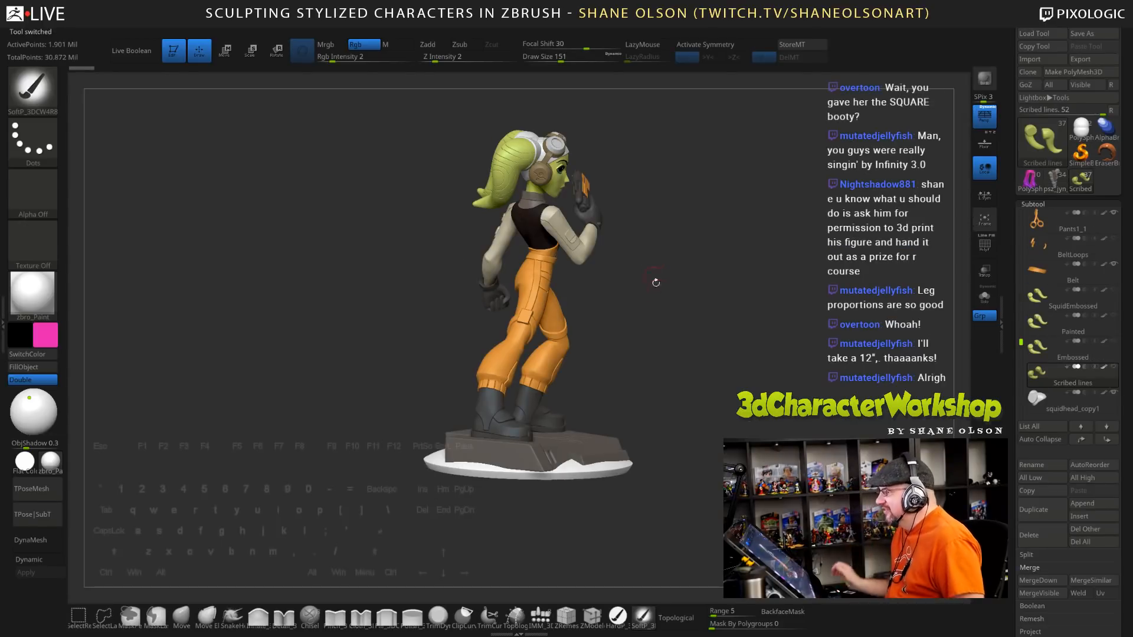
# Examine the green-skinned pilot figure in orange trousers from the front, side and back
pyautogui.moveTo(655, 283); pyautogui.dragTo(687, 295)
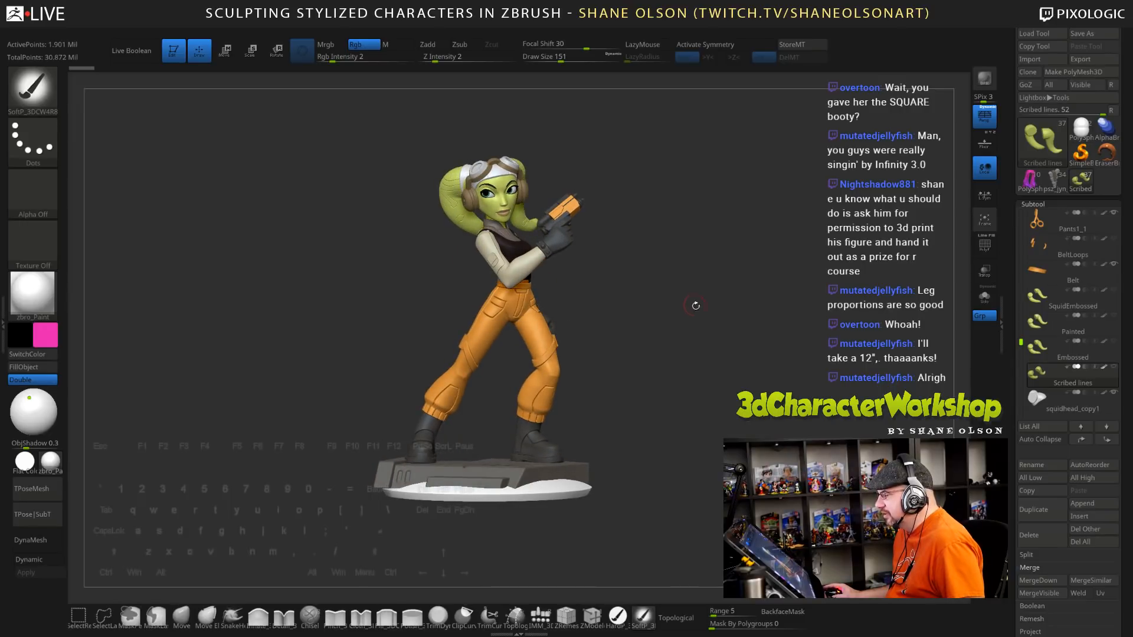
pyautogui.moveTo(761, 240); pyautogui.dragTo(679, 301)
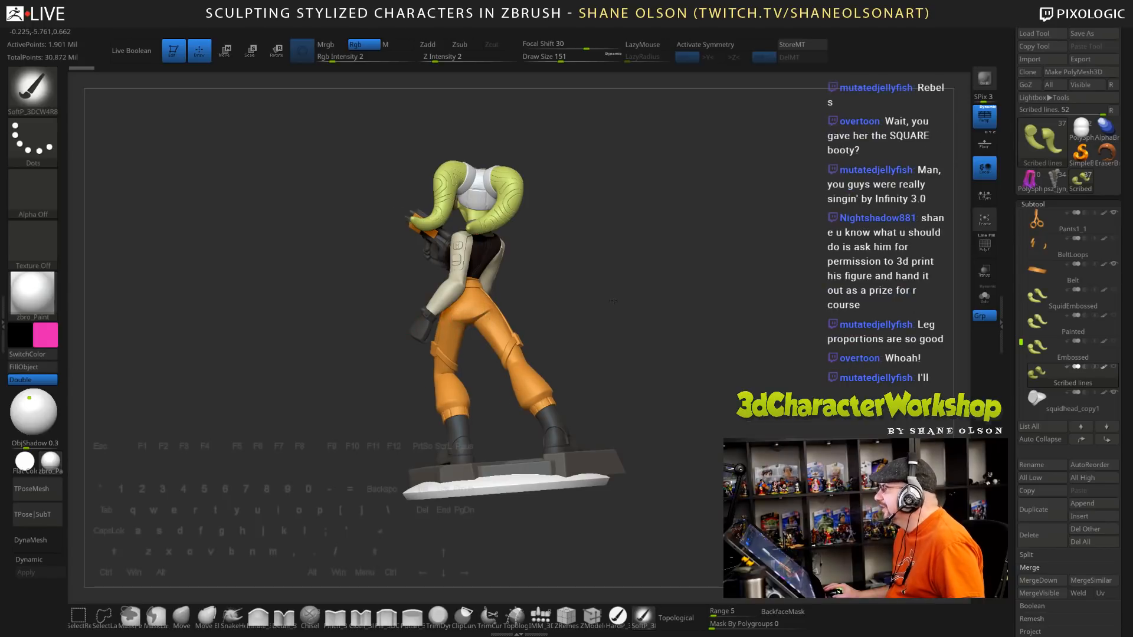
pyautogui.moveTo(614, 301)
pyautogui.mouseDown()
pyautogui.moveTo(622, 291)
pyautogui.moveTo(599, 295)
pyautogui.mouseUp()
pyautogui.moveTo(619, 281)
pyautogui.mouseDown()
pyautogui.moveTo(706, 267)
pyautogui.moveTo(654, 298)
pyautogui.mouseUp()
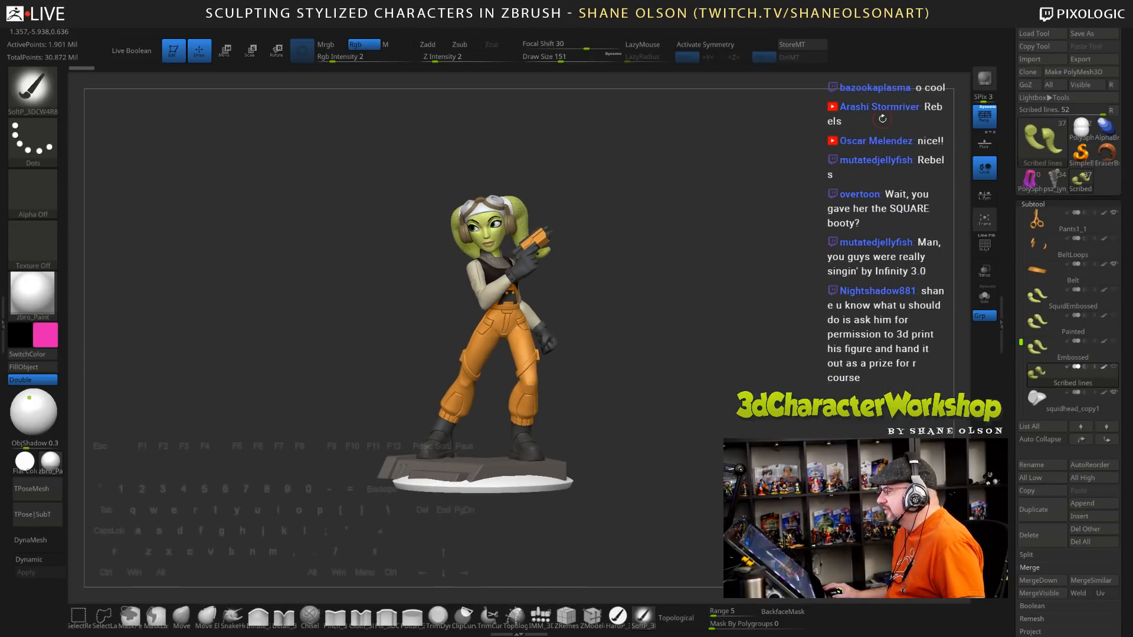
# Load the hooded figure holding the red crossguard saber on a stone base and examine it from several sides
pyautogui.click(978, 112)
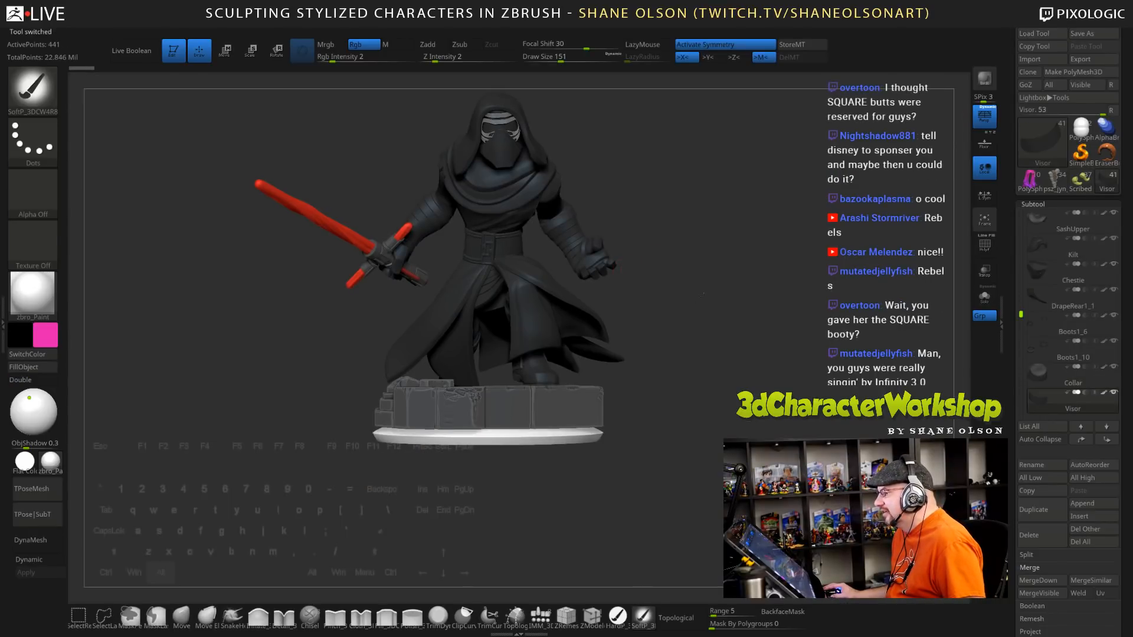
pyautogui.keyDown('alt'); pyautogui.moveTo(697, 263); pyautogui.dragTo(255, 191); pyautogui.keyUp('alt')
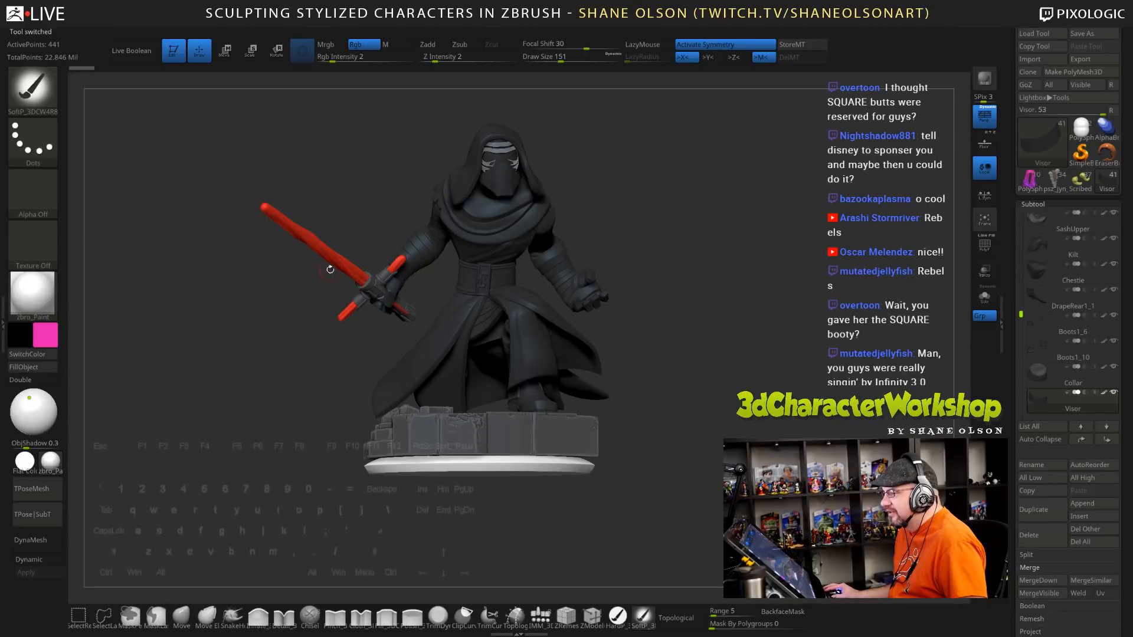
pyautogui.moveTo(635, 265); pyautogui.dragTo(409, 299)
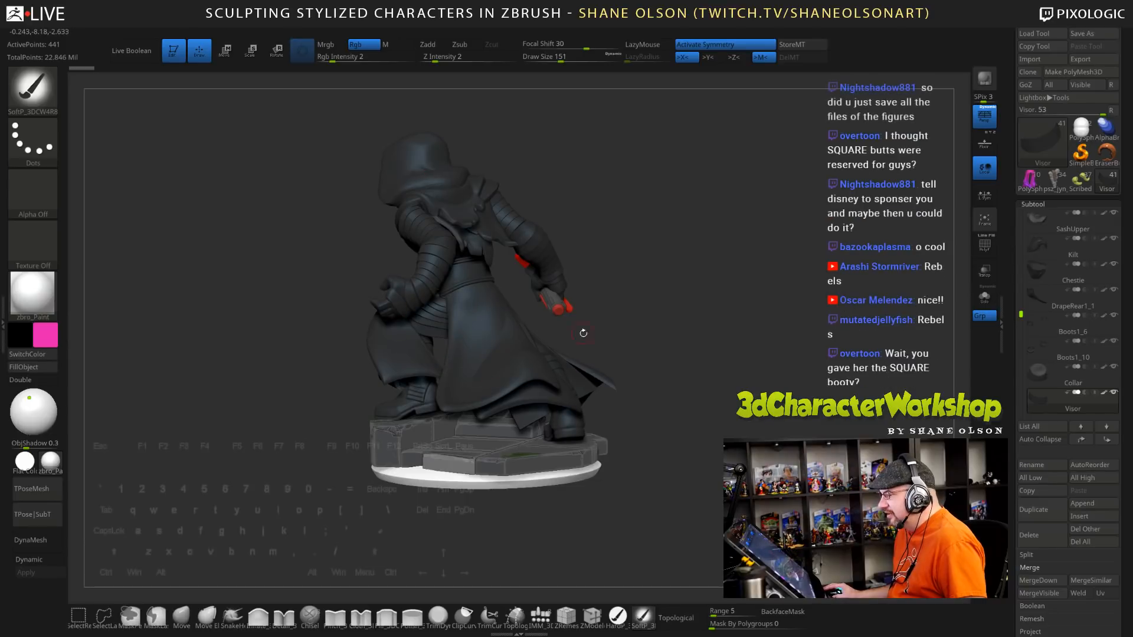
pyautogui.moveTo(717, 376); pyautogui.dragTo(785, 230)
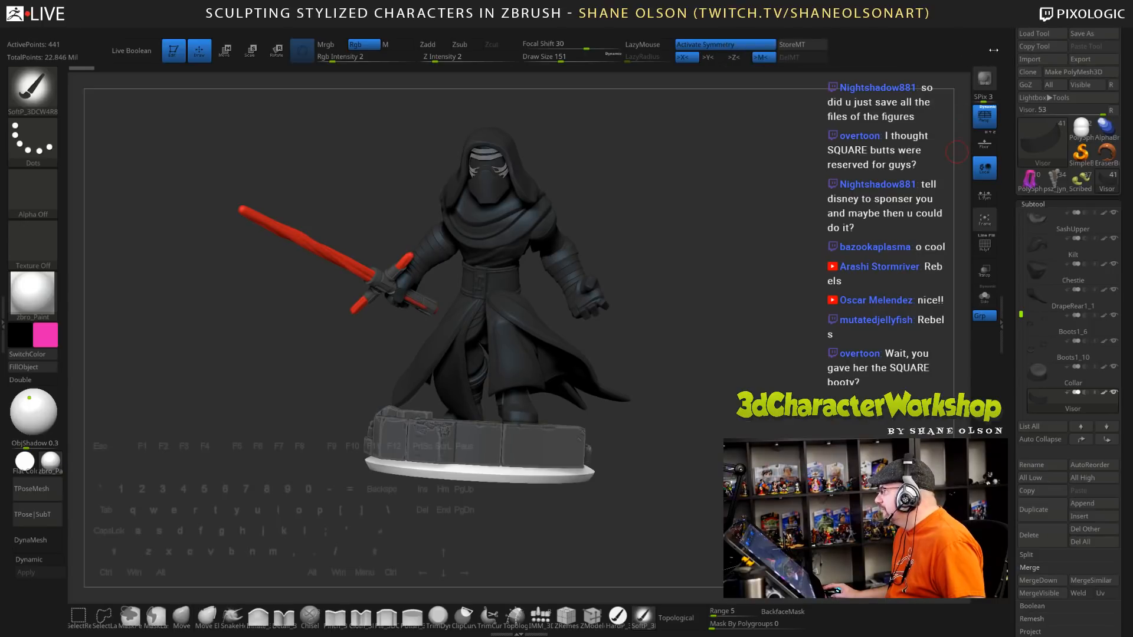
# Load the second hooded saber figure with its raised hand and examine its pose from several angles
pyautogui.click(1033, 36)
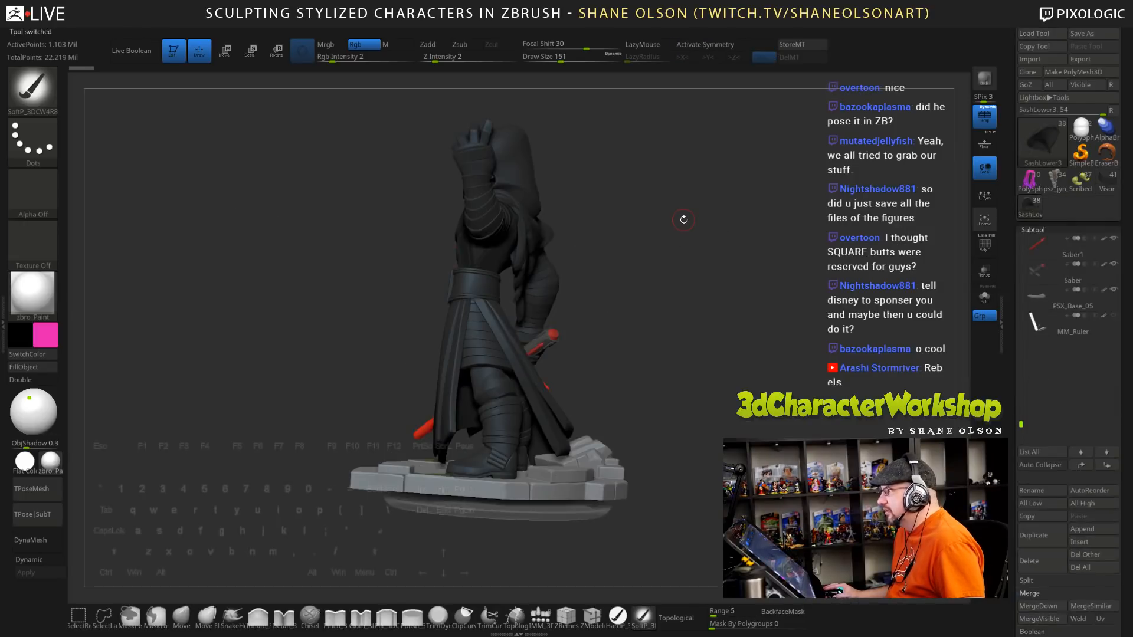
pyautogui.moveTo(668, 248); pyautogui.dragTo(782, 279)
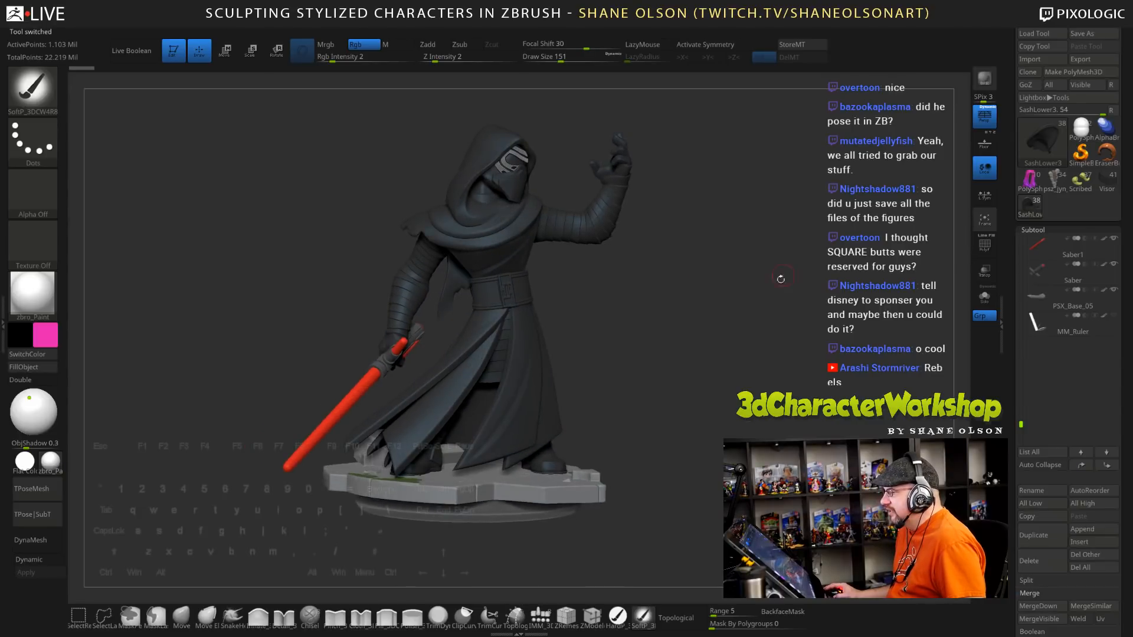
pyautogui.moveTo(728, 356); pyautogui.dragTo(534, 362)
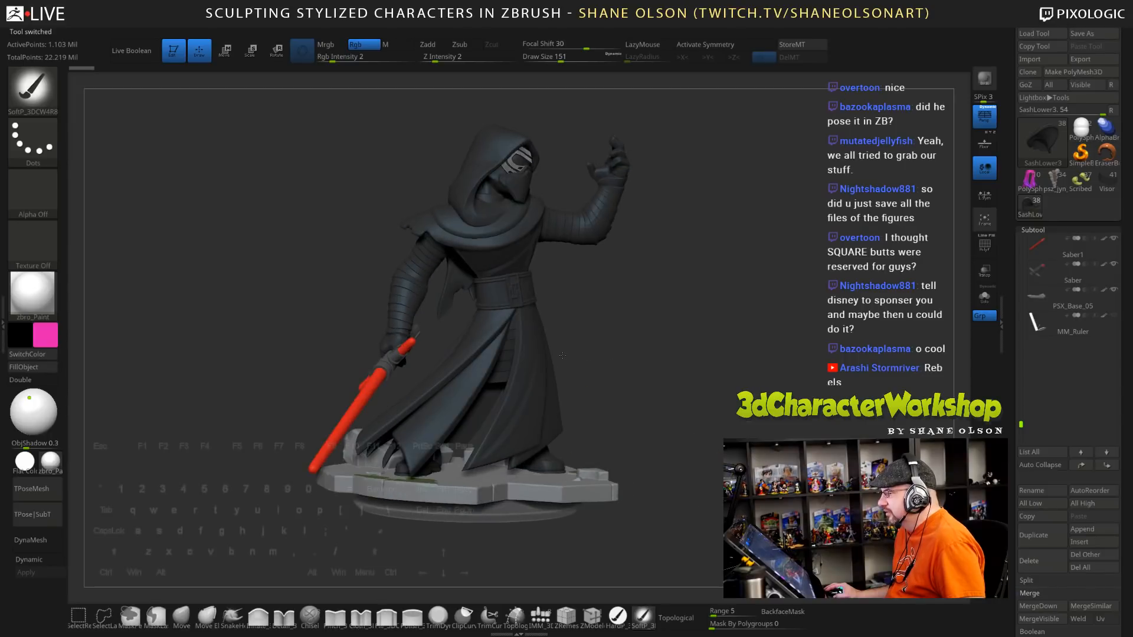
pyautogui.moveTo(782, 291); pyautogui.dragTo(647, 326)
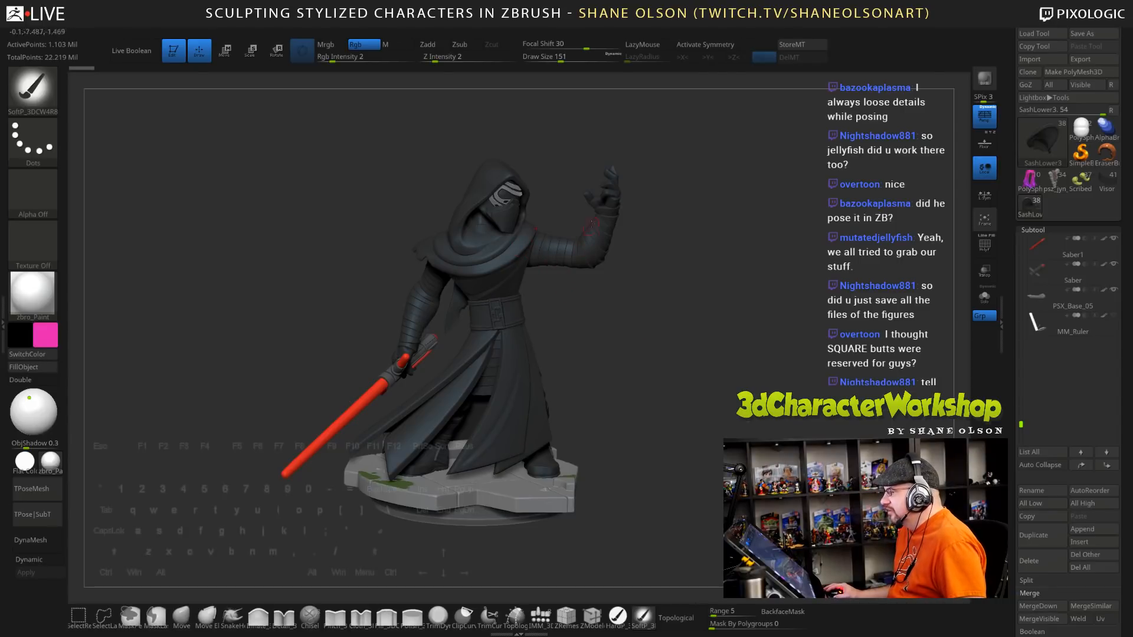
# Select the NewSleeve subtool, examine the wrapped sleeves up close with PolyFrame on, and turn PolyFrame off again
pyautogui.keyDown('alt'); pyautogui.click(555, 234); pyautogui.keyUp('alt')
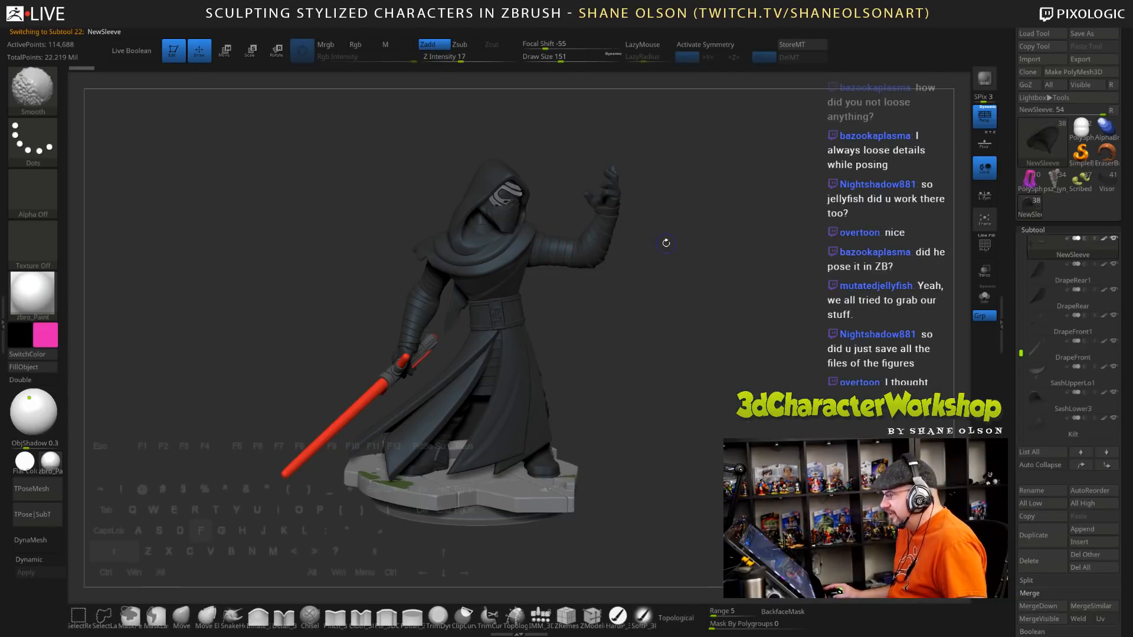
pyautogui.hotkey('shift', 'f')
pyautogui.keyDown('alt'); pyautogui.moveTo(657, 254); pyautogui.dragTo(551, 275); pyautogui.keyUp('alt')
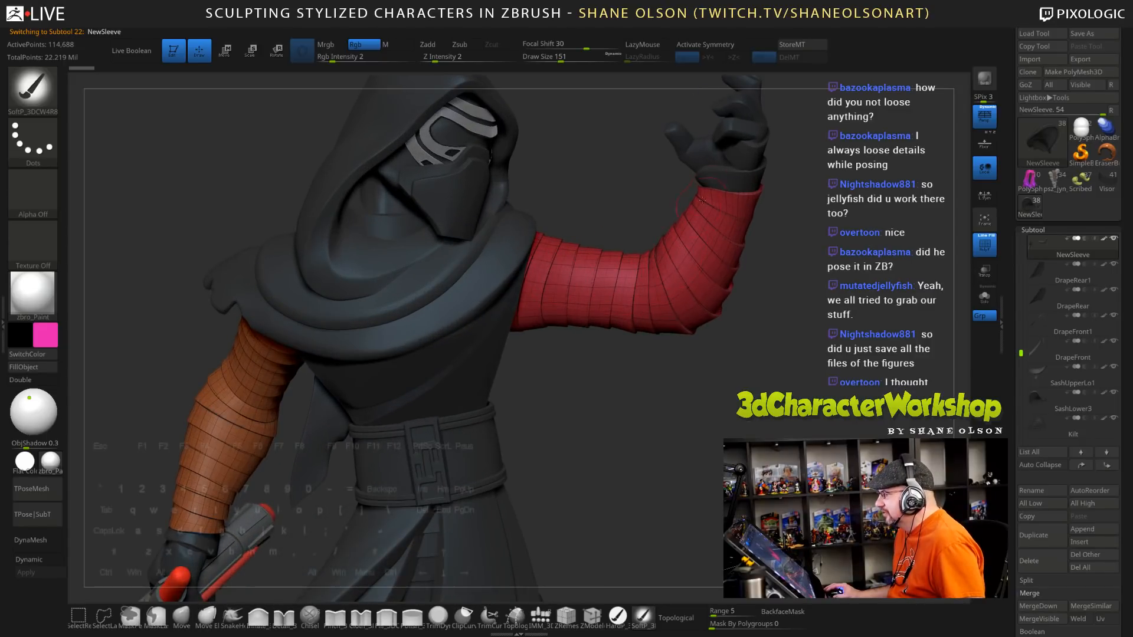
pyautogui.keyDown('alt'); pyautogui.moveTo(760, 321); pyautogui.dragTo(398, 341); pyautogui.keyUp('alt')
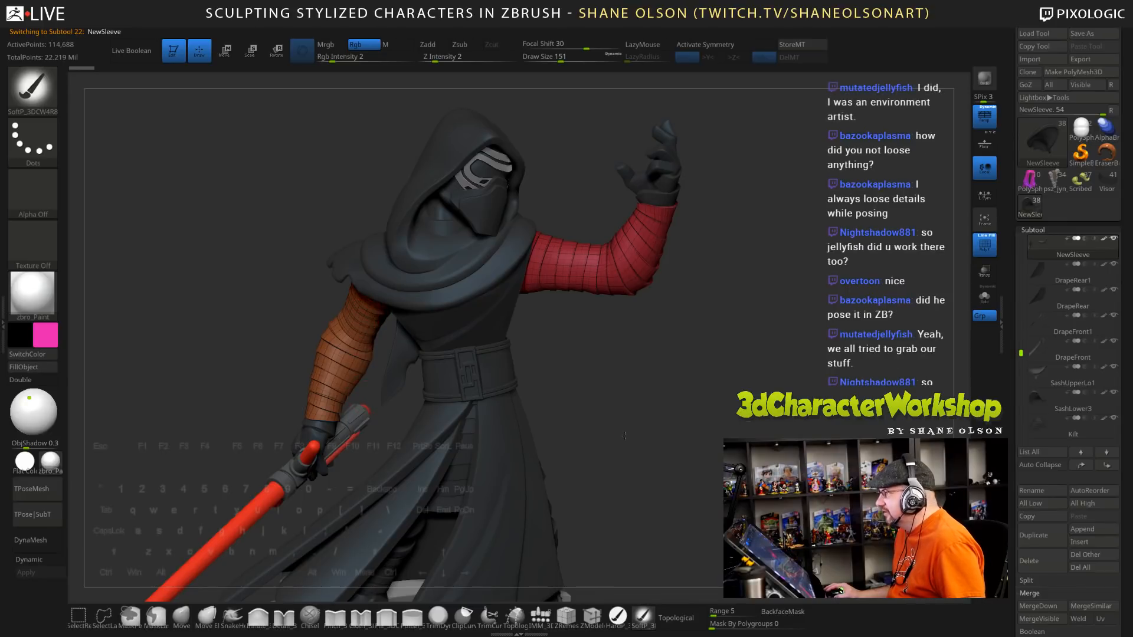
pyautogui.keyDown('alt'); pyautogui.moveTo(625, 436); pyautogui.dragTo(637, 372); pyautogui.keyUp('alt')
pyautogui.press('f')
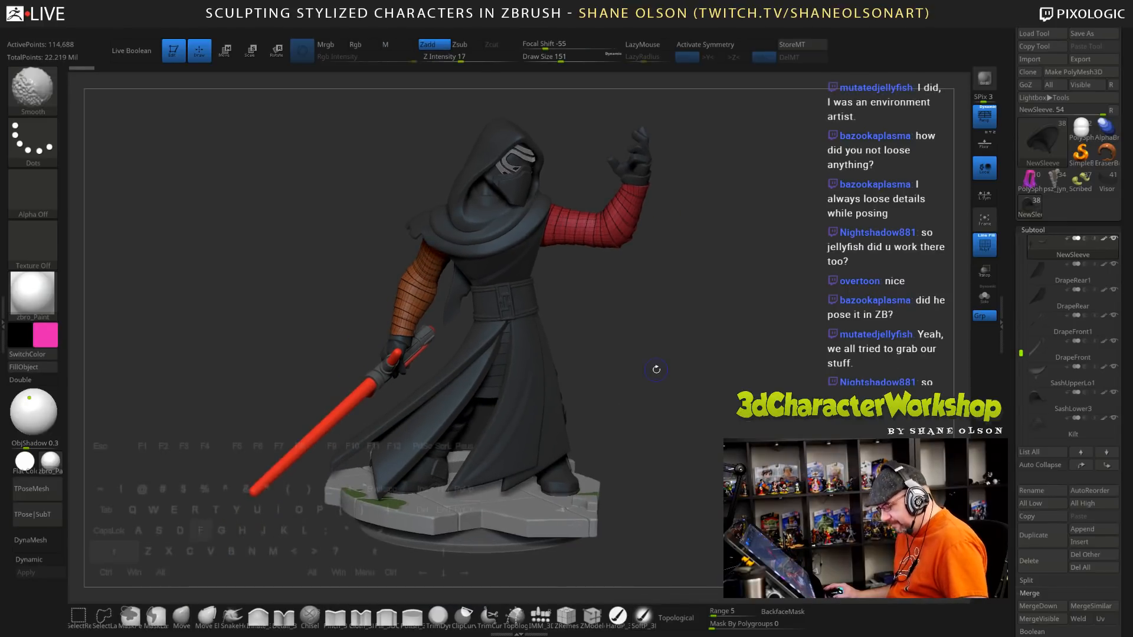
pyautogui.hotkey('shift', 'f')
# Examine the raised-hand figure from behind and the side, and switch back to the other hooded figure's Visor tool
pyautogui.moveTo(666, 337)
pyautogui.mouseDown()
pyautogui.moveTo(639, 334)
pyautogui.moveTo(661, 335)
pyautogui.moveTo(580, 368)
pyautogui.moveTo(511, 365)
pyautogui.moveTo(543, 361)
pyautogui.mouseUp()
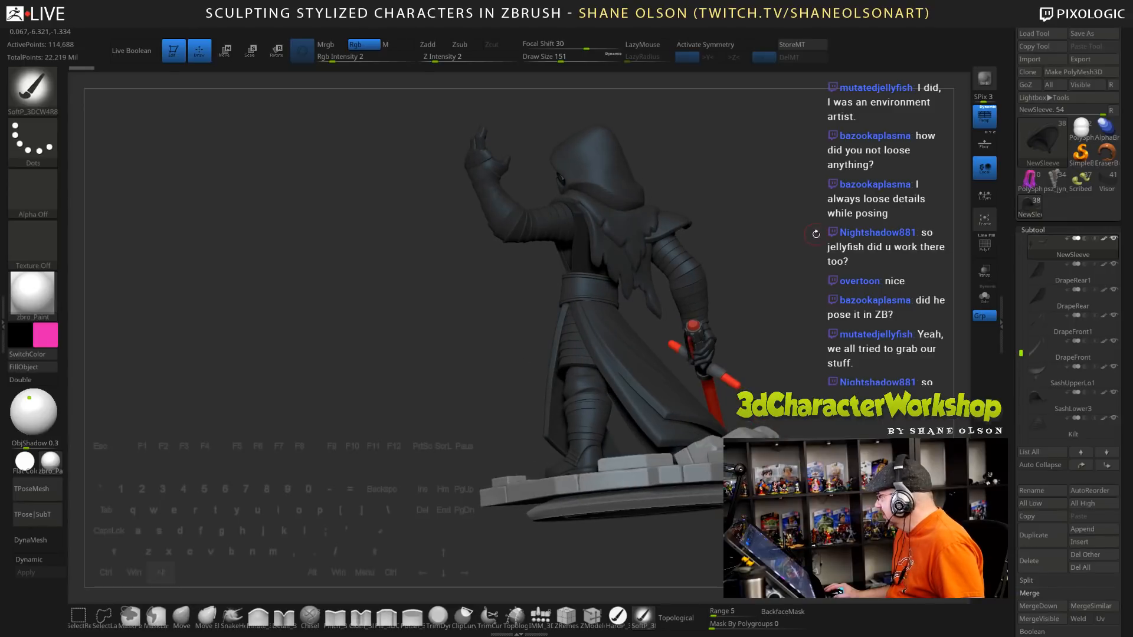
pyautogui.keyDown('alt'); pyautogui.moveTo(816, 262); pyautogui.dragTo(628, 310); pyautogui.keyUp('alt')
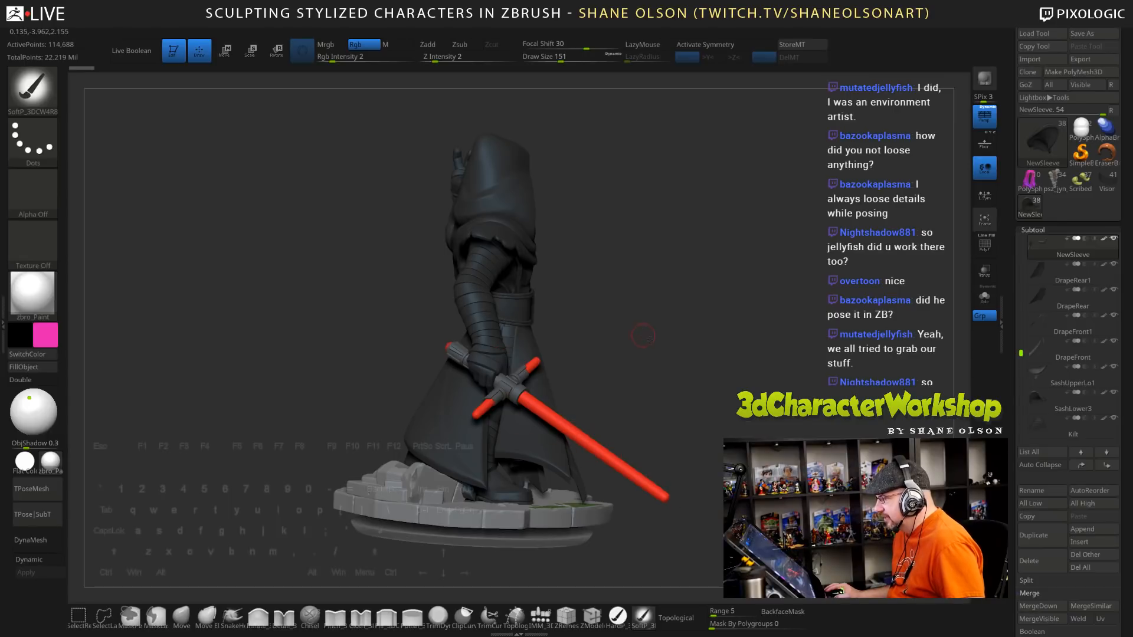
pyautogui.moveTo(640, 333); pyautogui.dragTo(418, 380)
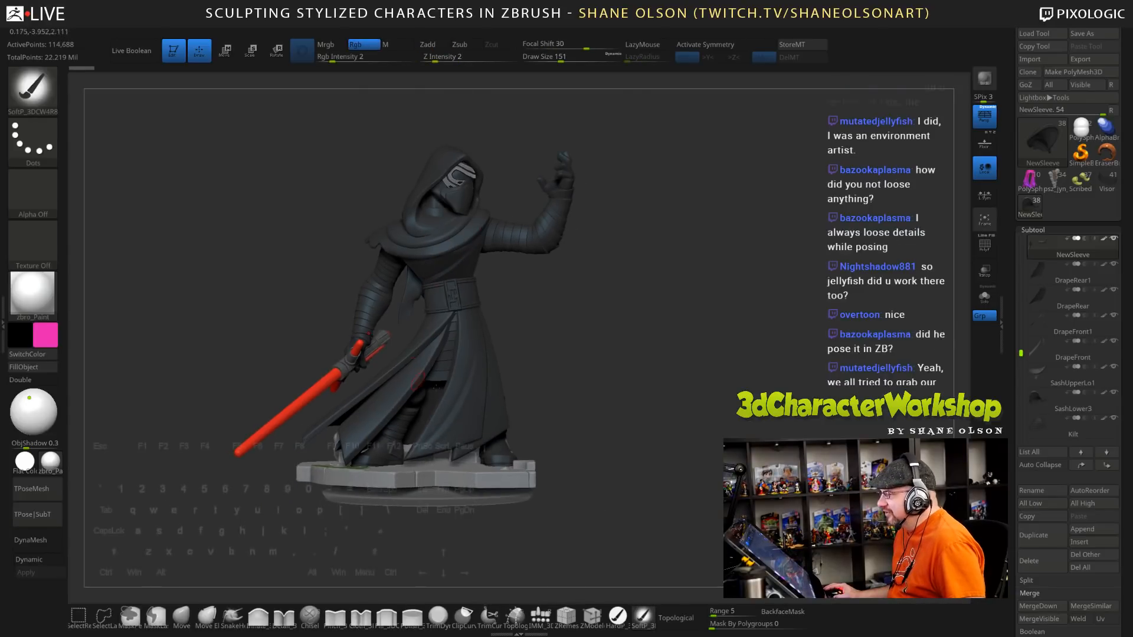
pyautogui.click(1107, 183)
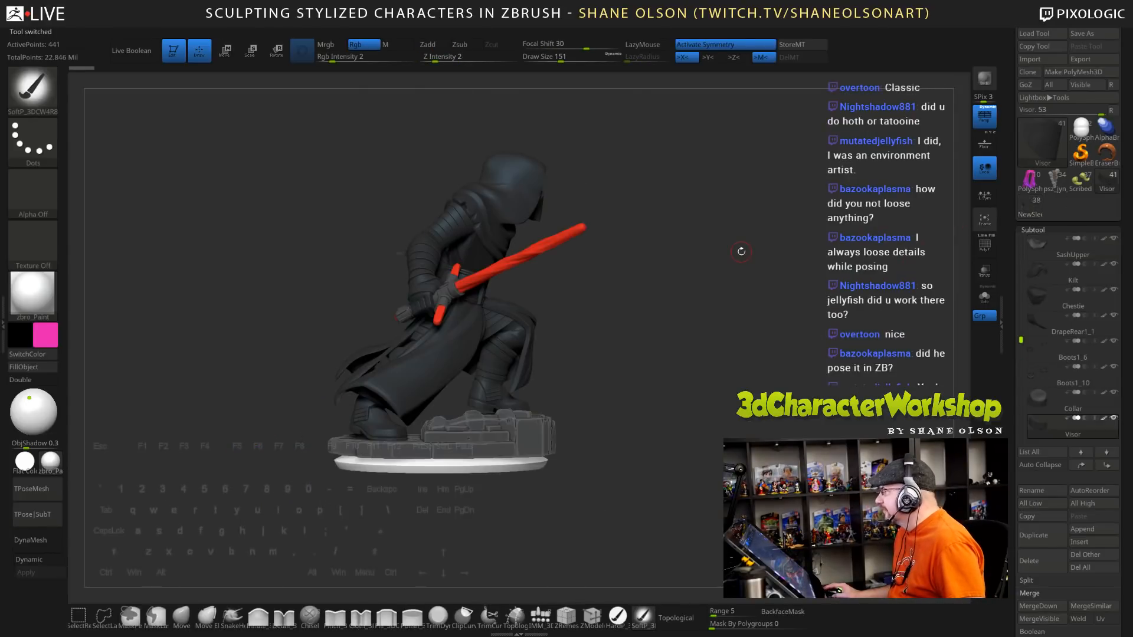
# Examine the hooded crossguard-saber figure's pose and robes from the front, back and sides
pyautogui.moveTo(682, 299); pyautogui.dragTo(659, 301)
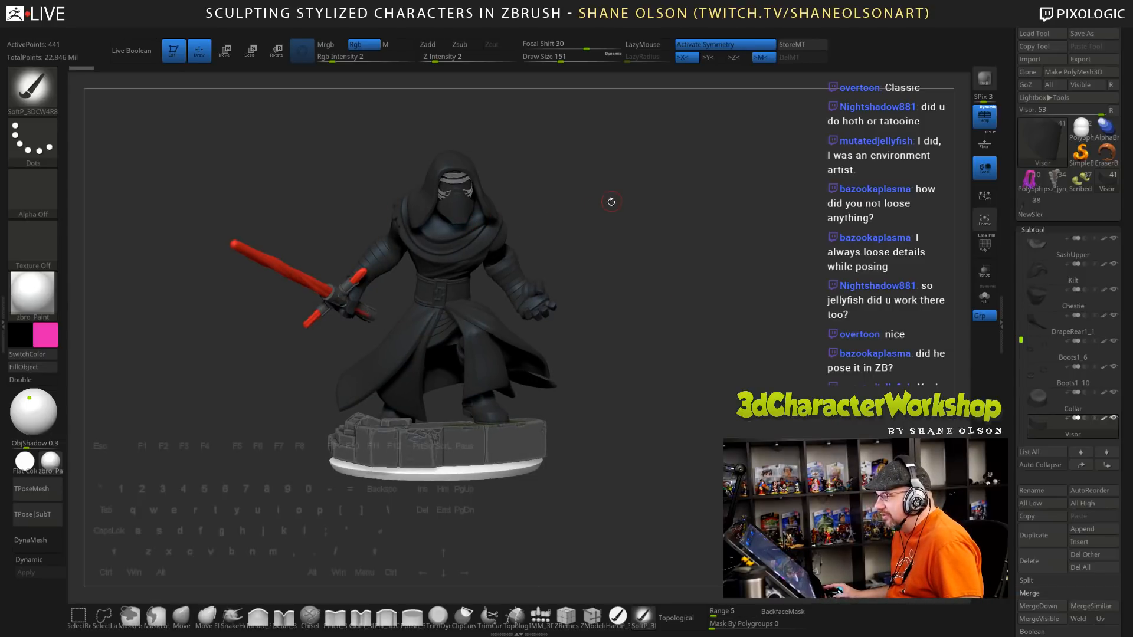
pyautogui.moveTo(627, 256); pyautogui.dragTo(505, 259)
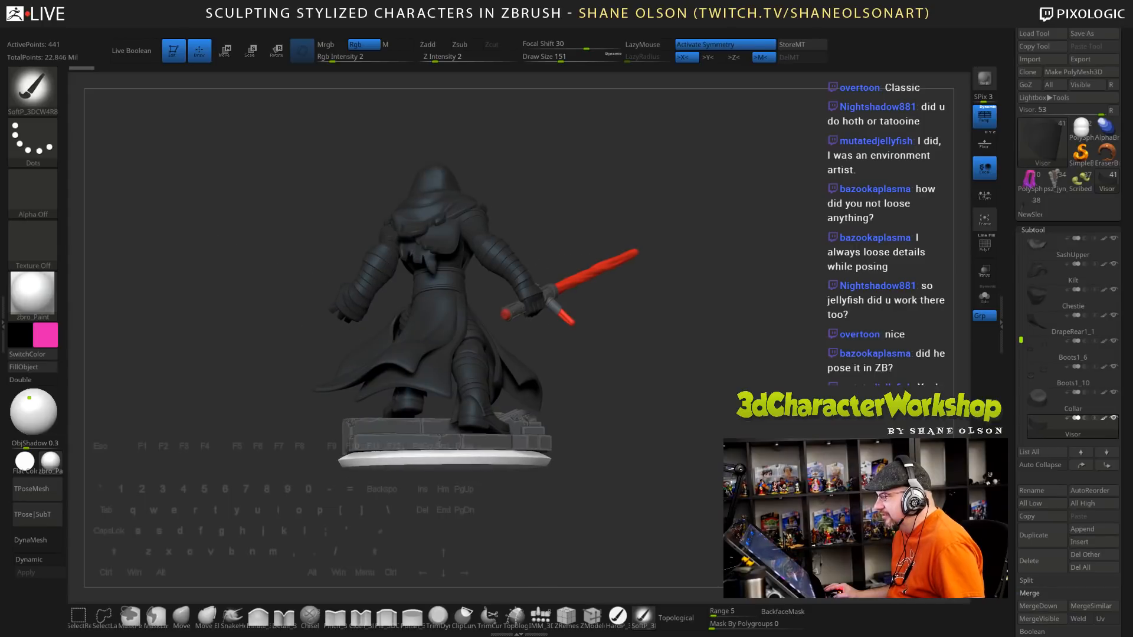
pyautogui.moveTo(787, 304); pyautogui.dragTo(876, 284)
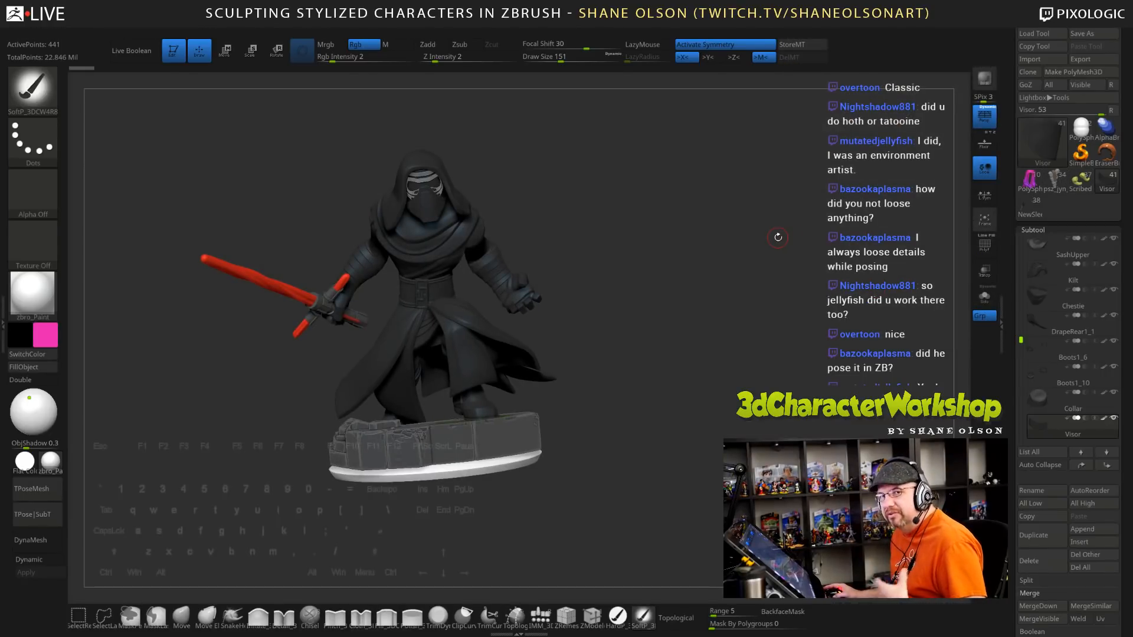
pyautogui.moveTo(741, 236); pyautogui.dragTo(750, 265)
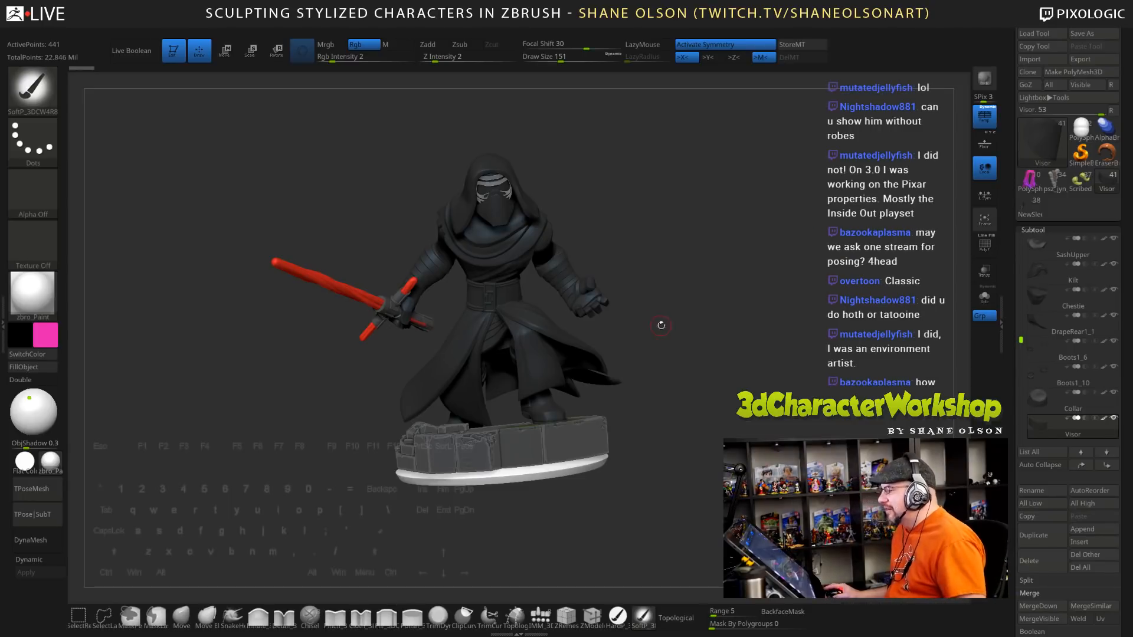
pyautogui.moveTo(660, 321); pyautogui.dragTo(643, 334)
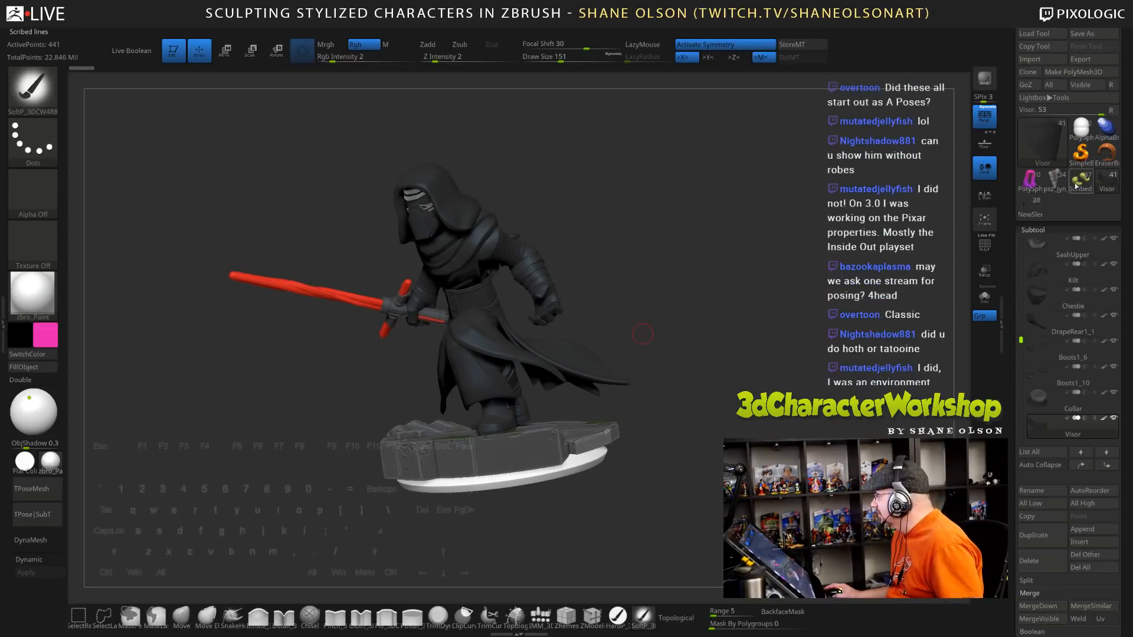
# Switch to the raised-hand hooded figure and hide its DrapeFront and DrapeFront1 subtools to expose the kilt and legs
pyautogui.click(1042, 208)
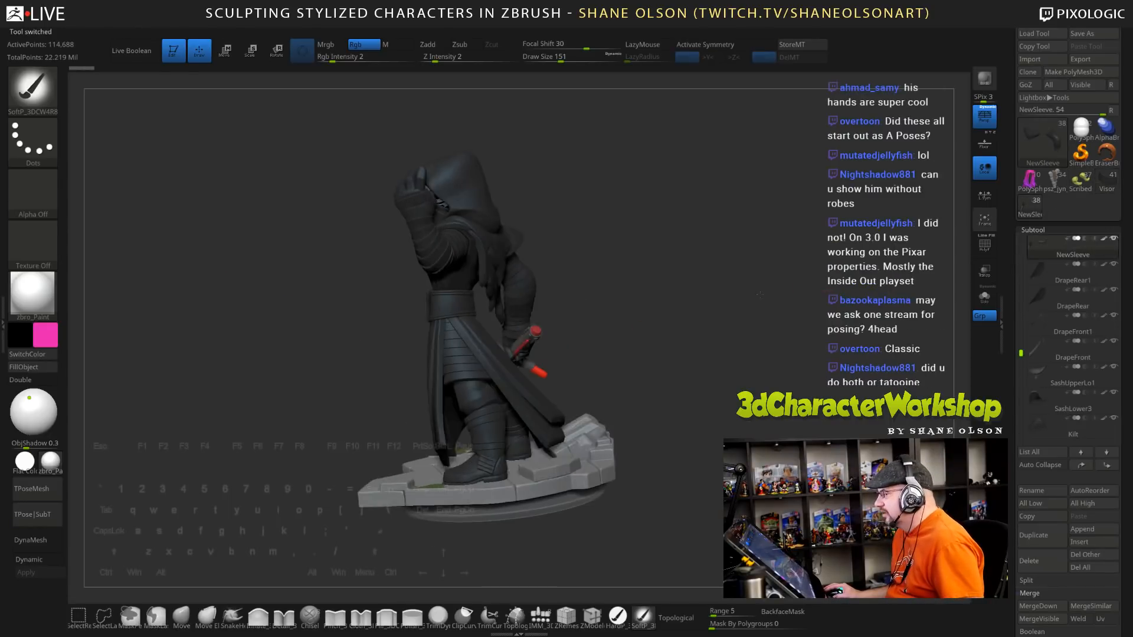
pyautogui.keyDown('alt'); pyautogui.click(423, 351); pyautogui.keyUp('alt')
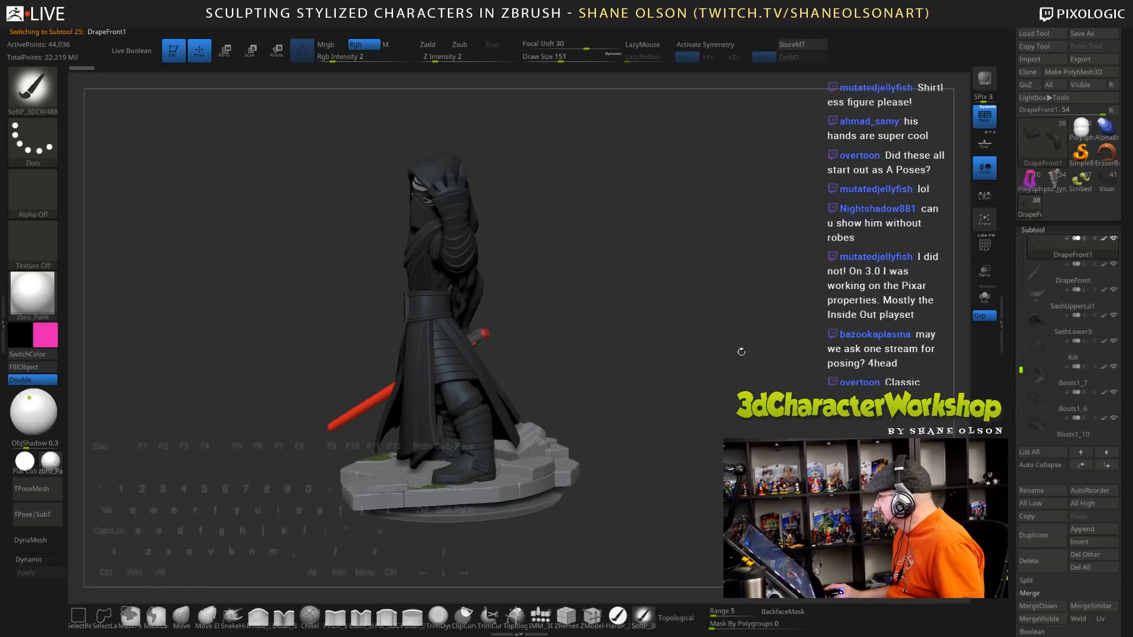
pyautogui.click(1036, 304)
pyautogui.click(1116, 265)
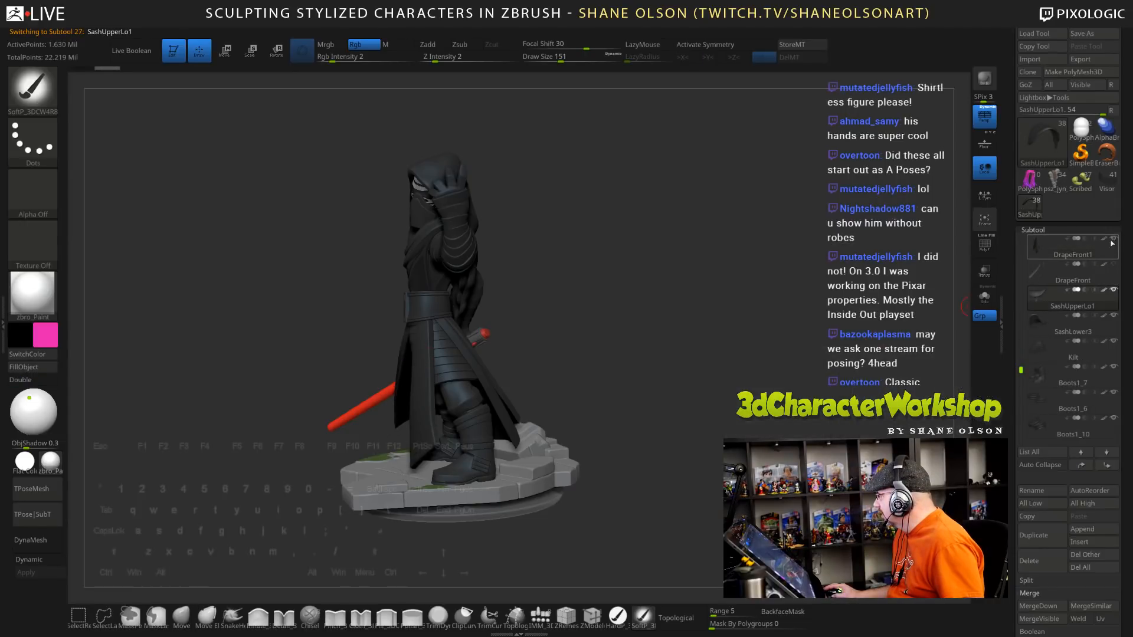
pyautogui.click(1113, 241)
pyautogui.moveTo(674, 286); pyautogui.dragTo(703, 278)
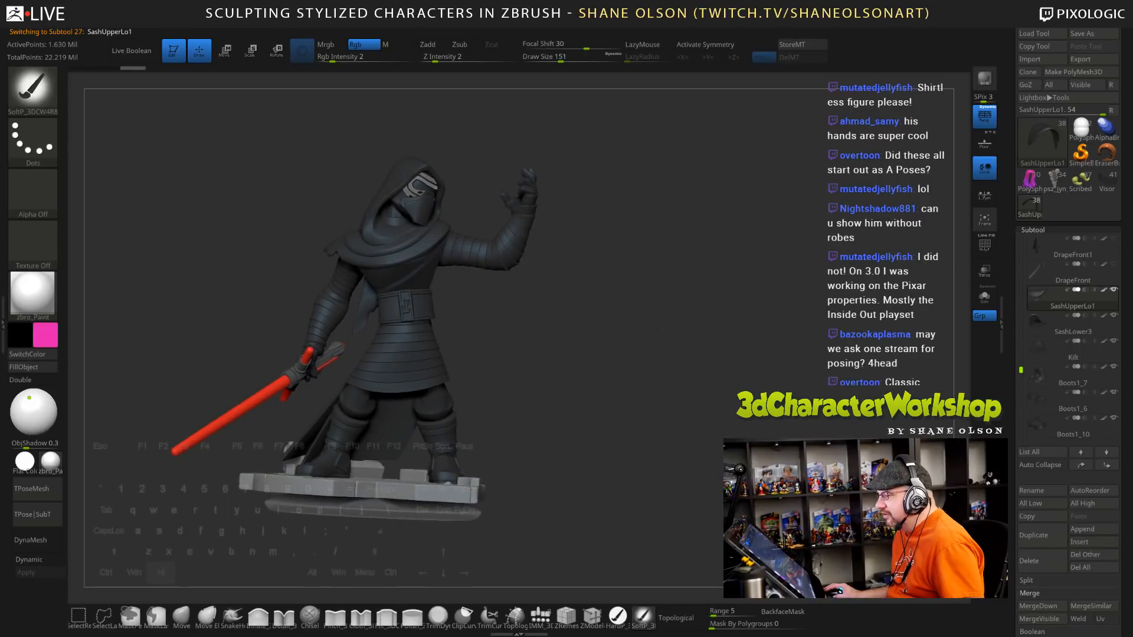
pyautogui.keyDown('alt'); pyautogui.moveTo(581, 321); pyautogui.dragTo(668, 335); pyautogui.keyUp('alt')
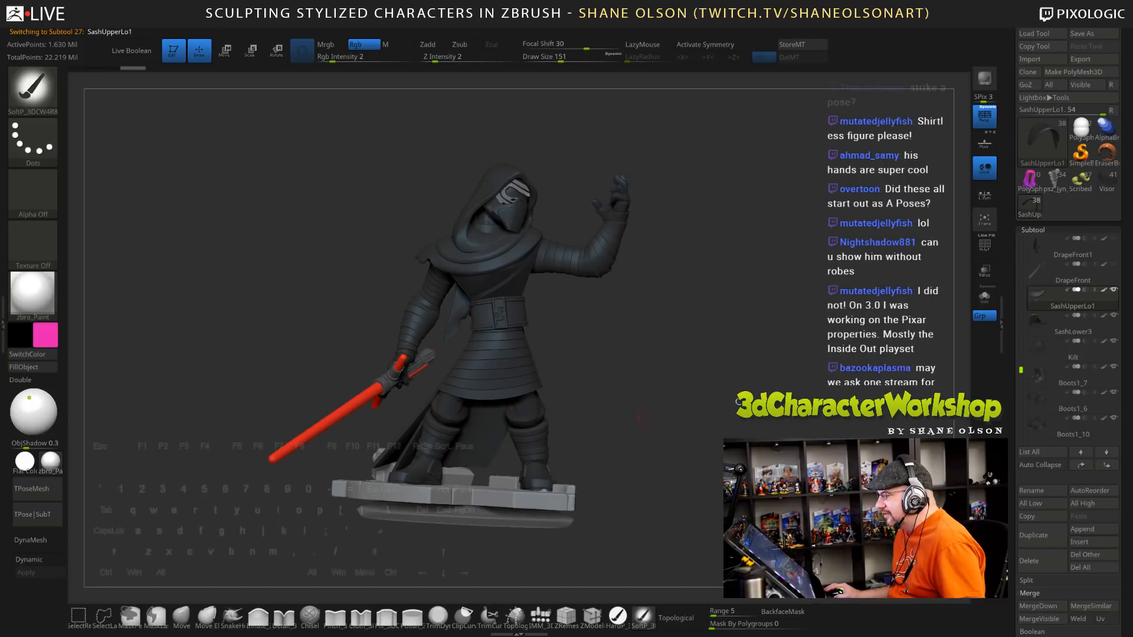
# Show the two front drapes again and inspect how they hang over the kilt from the front and side
pyautogui.click(1114, 265)
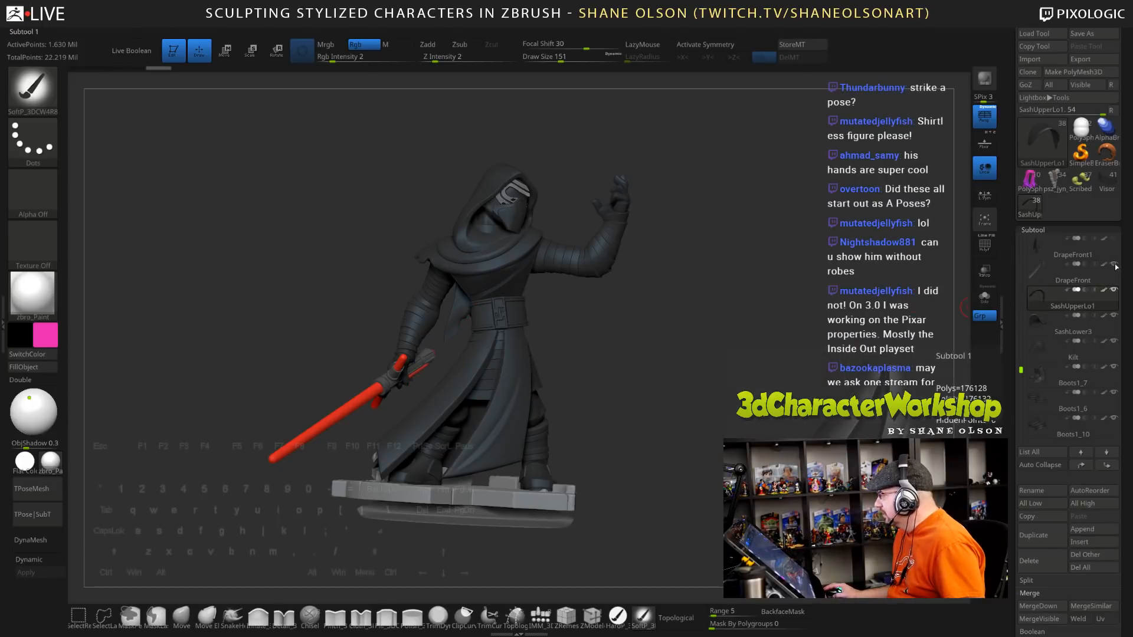
pyautogui.click(1114, 240)
pyautogui.click(1115, 240)
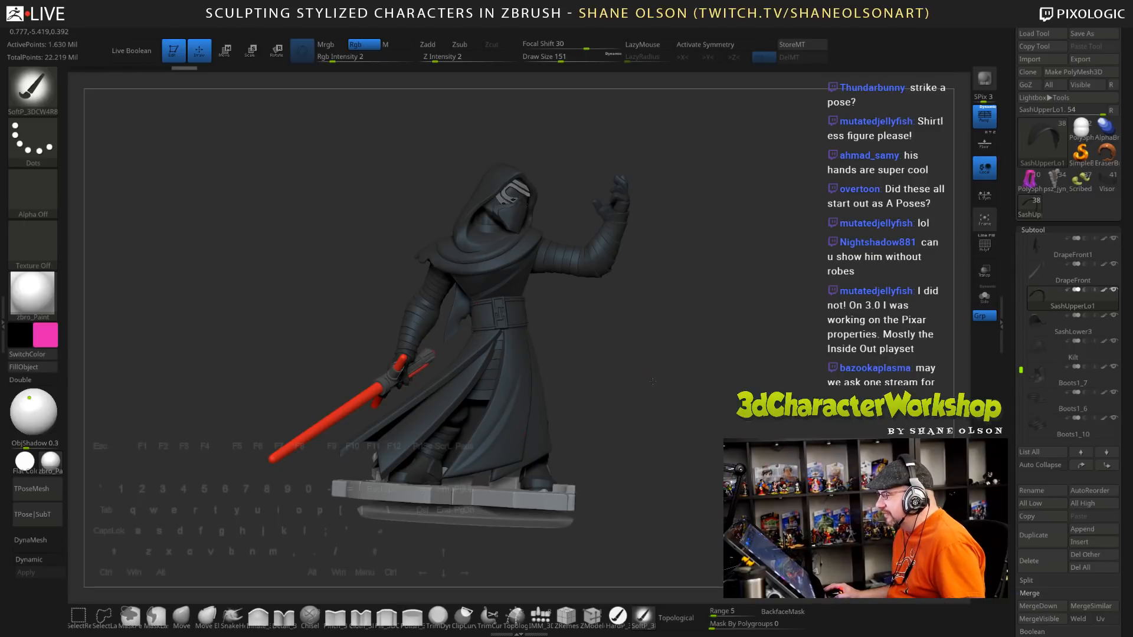
pyautogui.moveTo(653, 382); pyautogui.dragTo(511, 385)
pyautogui.moveTo(697, 365); pyautogui.dragTo(625, 366)
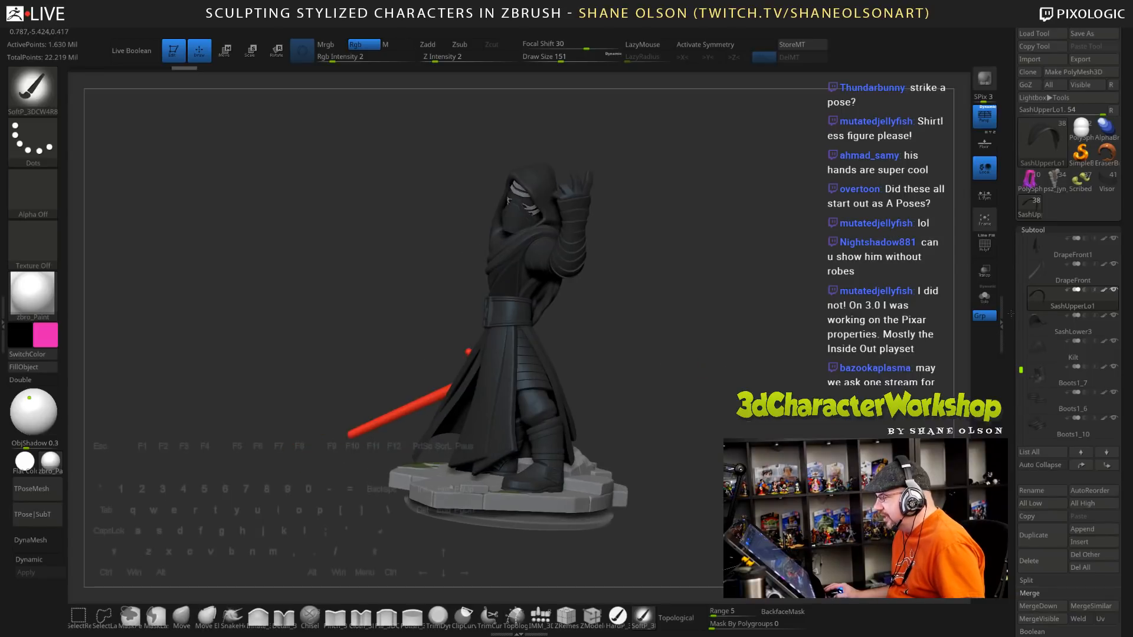
# Hide both front drapes and examine the belt, banded kilt and legs up close from the side, front and back
pyautogui.click(1115, 265)
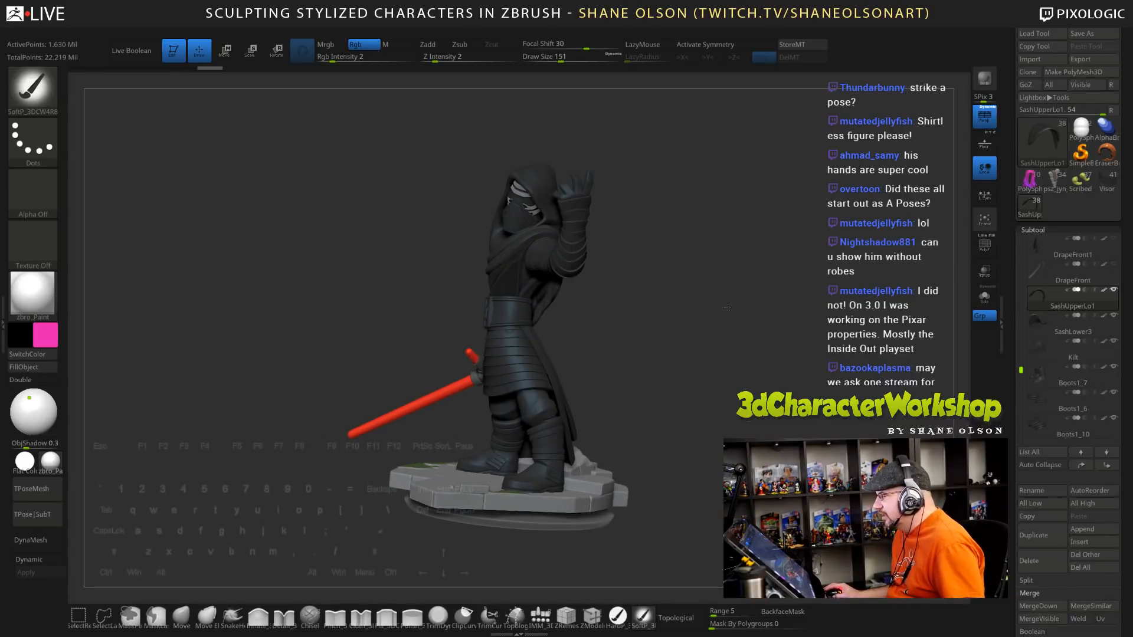
pyautogui.keyDown('alt'); pyautogui.moveTo(728, 307); pyautogui.dragTo(511, 475); pyautogui.keyUp('alt')
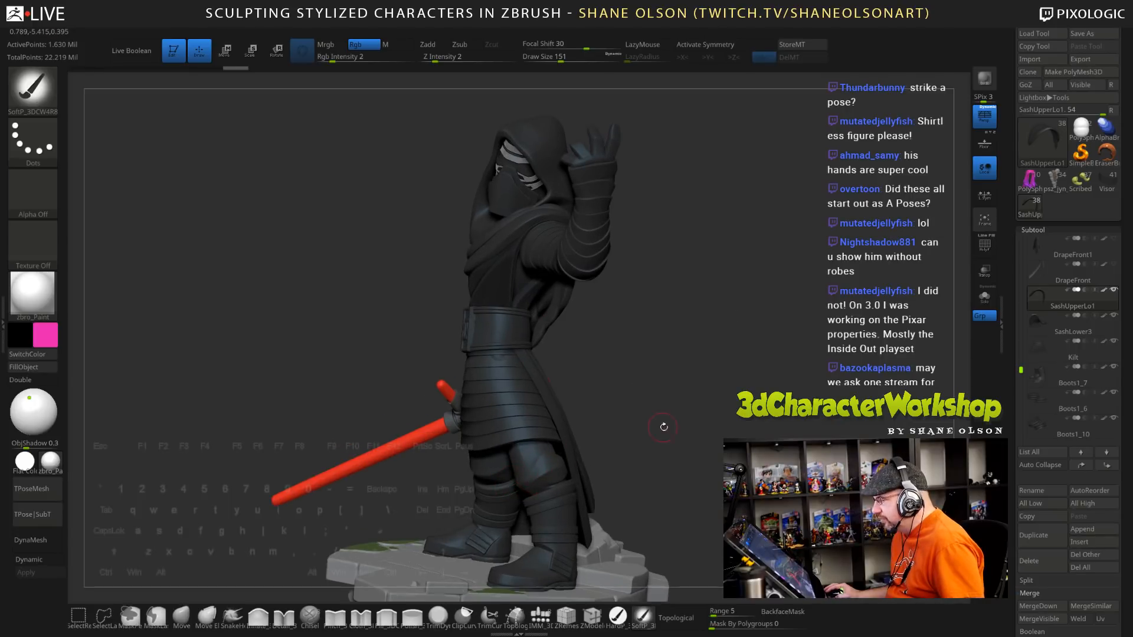
pyautogui.moveTo(663, 426); pyautogui.dragTo(408, 488)
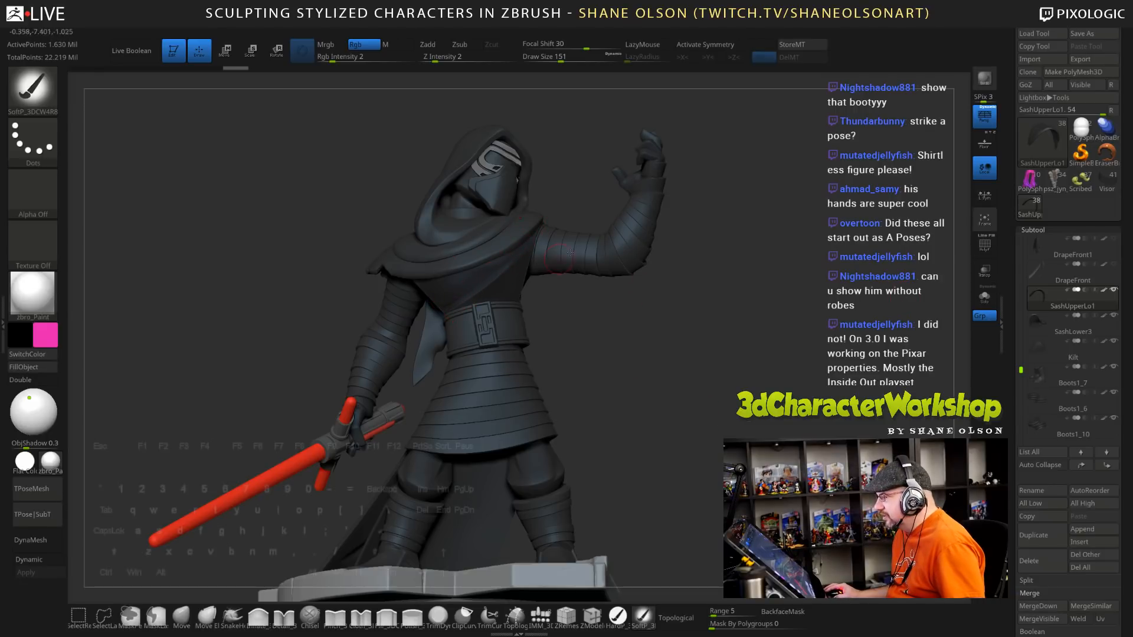
pyautogui.moveTo(635, 355)
pyautogui.mouseDown()
pyautogui.moveTo(565, 355)
pyautogui.moveTo(637, 361)
pyautogui.mouseUp()
pyautogui.moveTo(620, 298); pyautogui.dragTo(676, 316)
pyautogui.press('shift')
pyautogui.moveTo(723, 350)
pyautogui.keyDown('alt'); pyautogui.mouseDown()
pyautogui.moveTo(716, 324)
pyautogui.moveTo(741, 387)
pyautogui.mouseUp(); pyautogui.keyUp('alt')
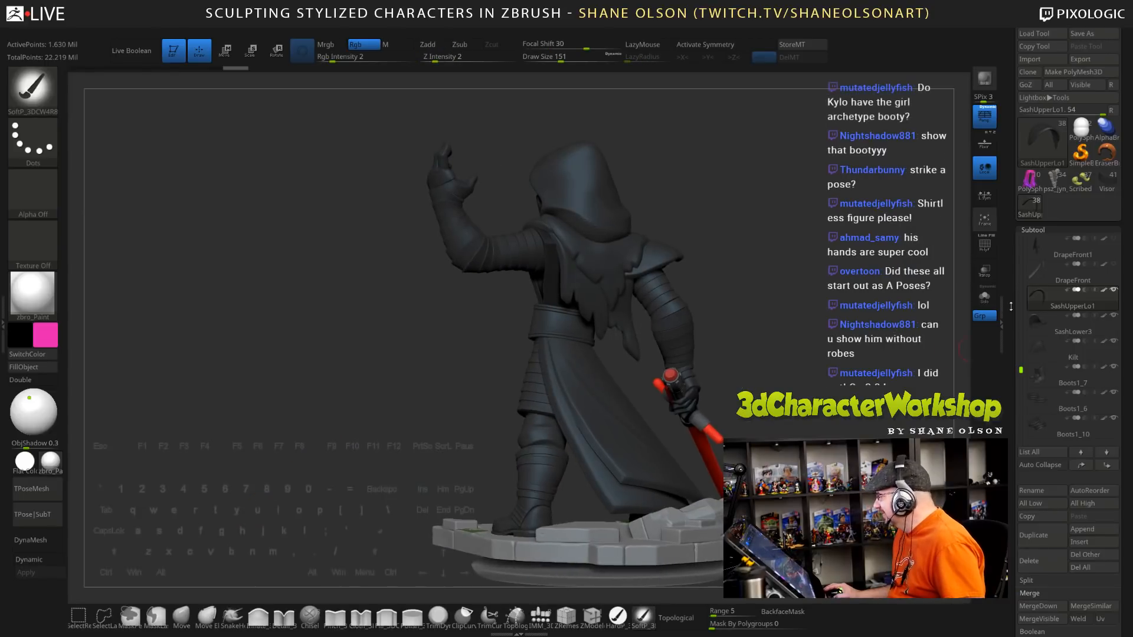
# Hide the DrapeRear and DrapeRear1 subtools so the back of the kilt and legs is exposed
pyautogui.keyDown('alt'); pyautogui.click(589, 423); pyautogui.keyUp('alt')
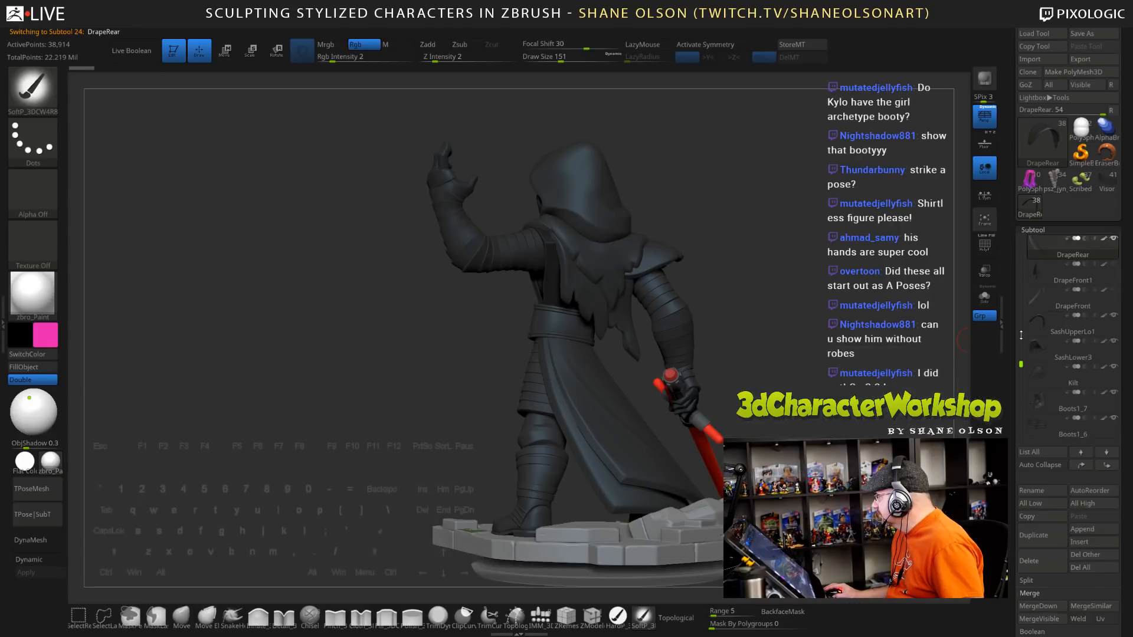
pyautogui.scroll(3, 1117, 290)
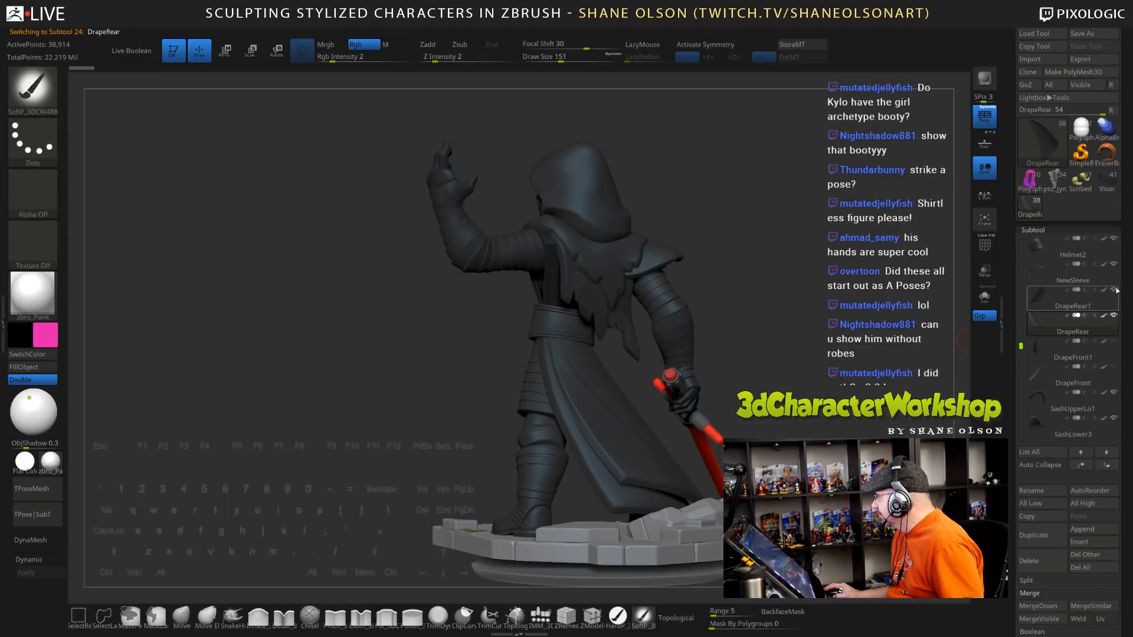
pyautogui.click(1115, 315)
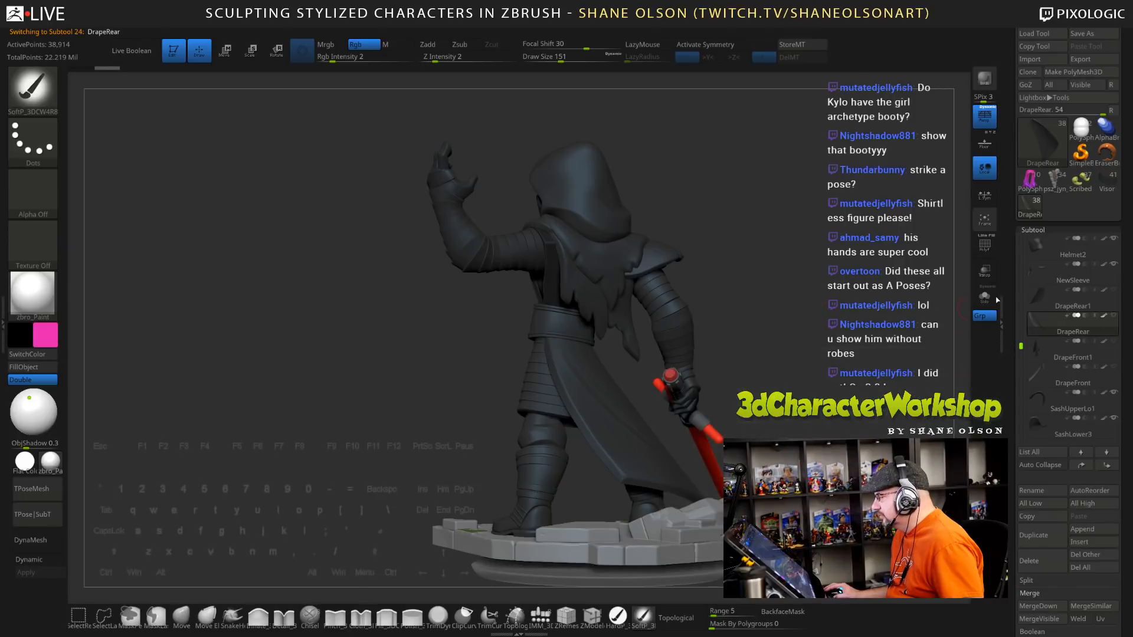
pyautogui.click(1062, 272)
pyautogui.moveTo(798, 324); pyautogui.dragTo(809, 334)
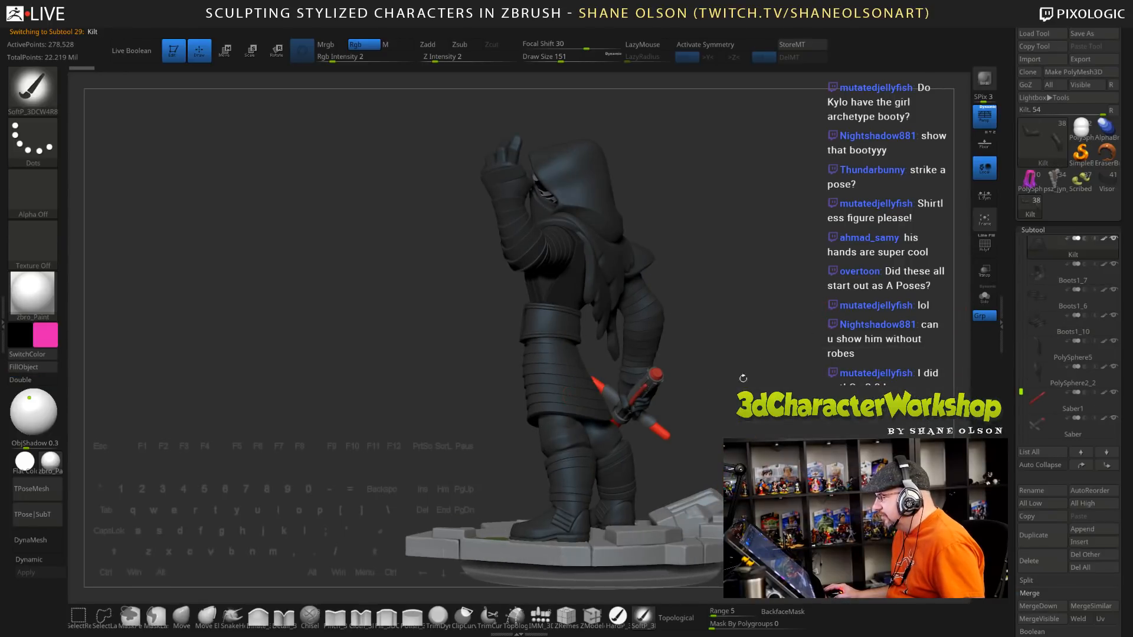
# Hide the Kilt subtool, examine the bare hips and legs from behind and in front, and show the kilt again
pyautogui.click(1038, 280)
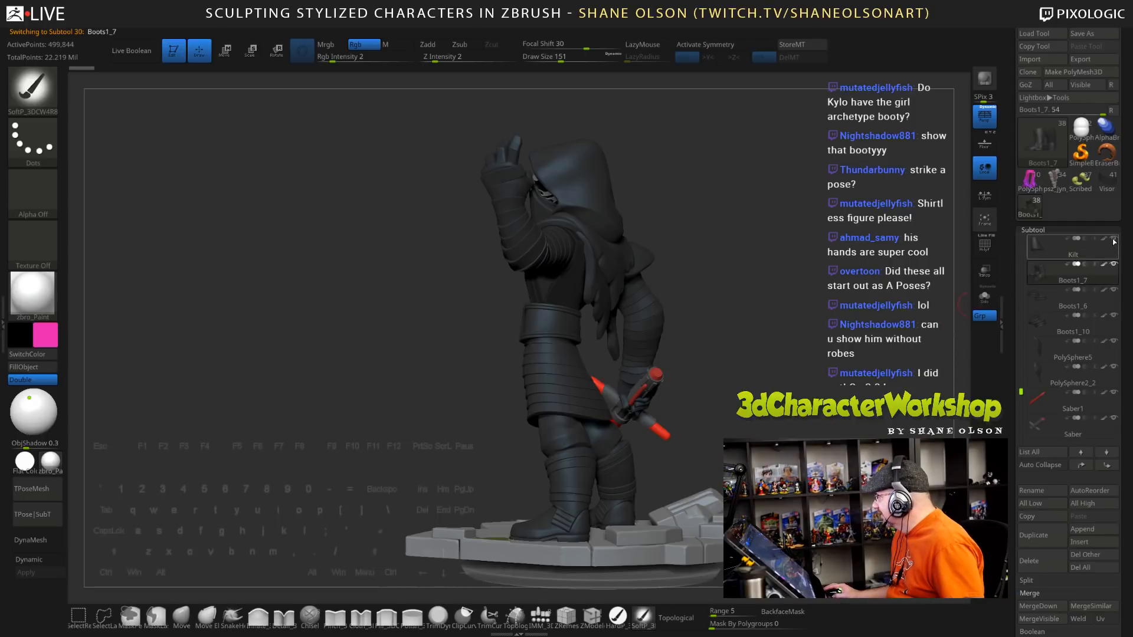
pyautogui.click(1114, 239)
pyautogui.moveTo(800, 281); pyautogui.dragTo(763, 281)
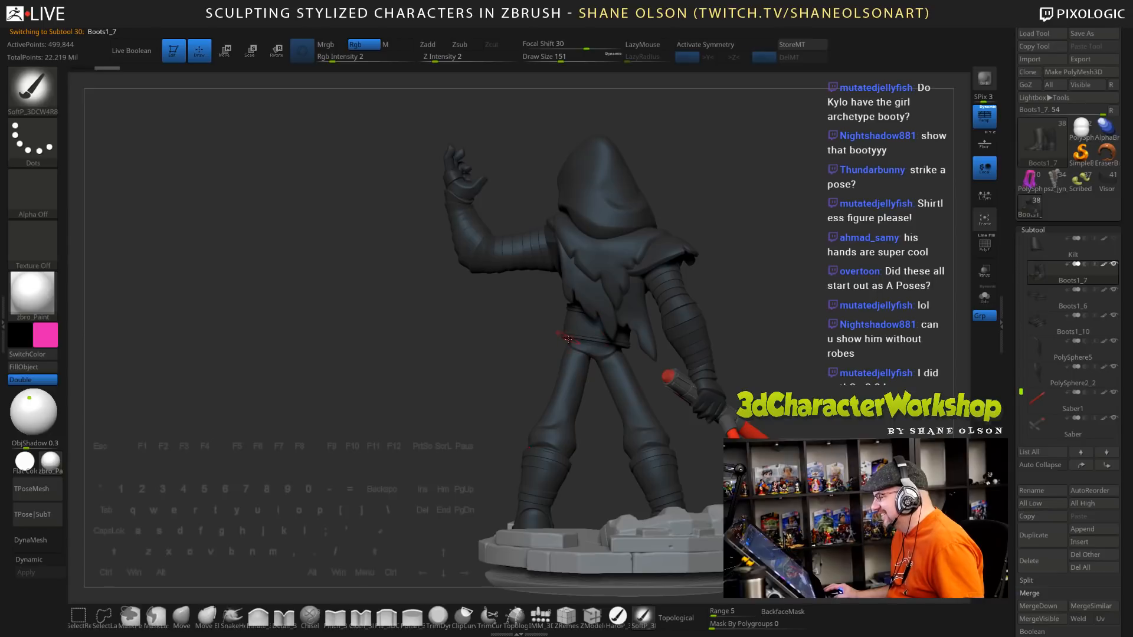
pyautogui.moveTo(454, 360); pyautogui.dragTo(553, 354)
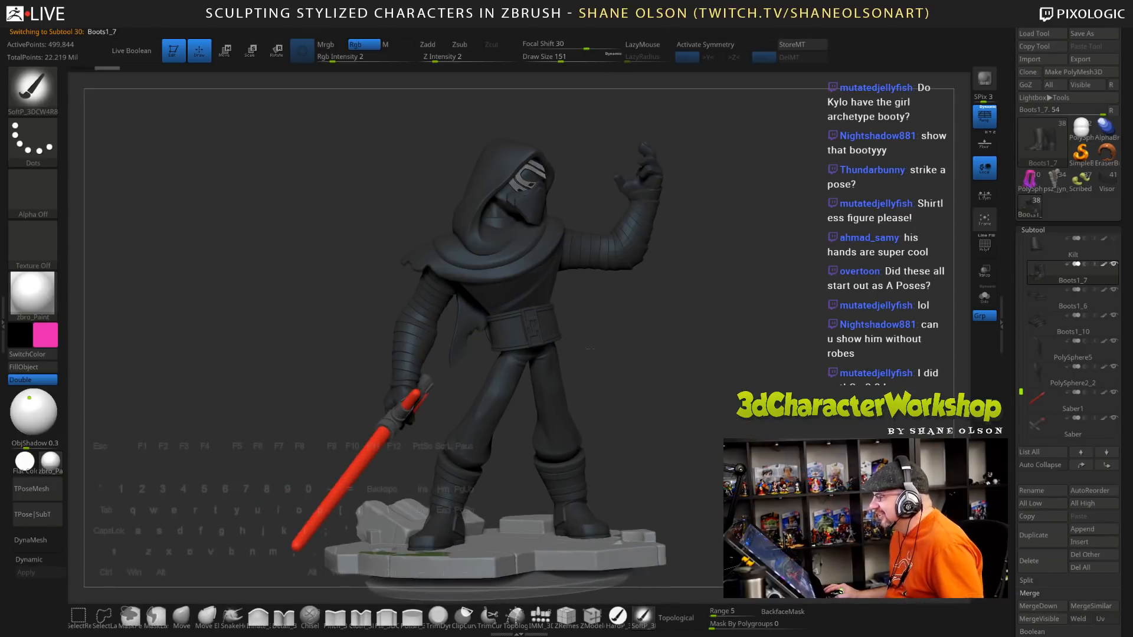
pyautogui.click(1115, 240)
pyautogui.keyDown('alt'); pyautogui.moveTo(793, 310); pyautogui.dragTo(750, 300); pyautogui.keyUp('alt')
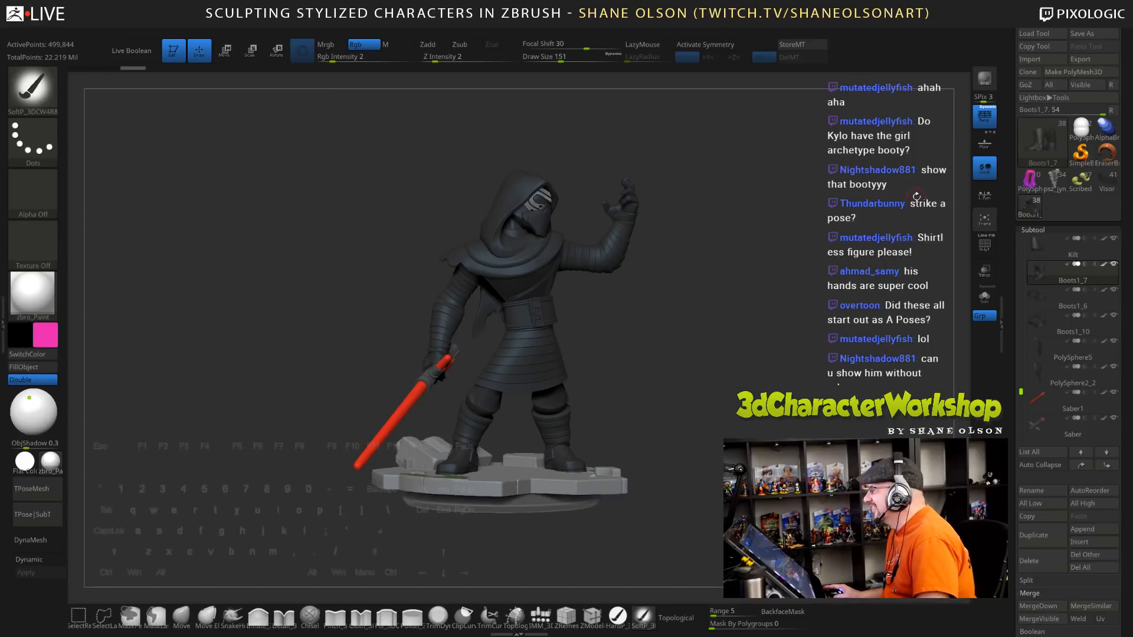
# Switch back to the pink-haired elf bust, examine it from the front and three-quarter views, and set the Draw Size to 90
pyautogui.click(1030, 180)
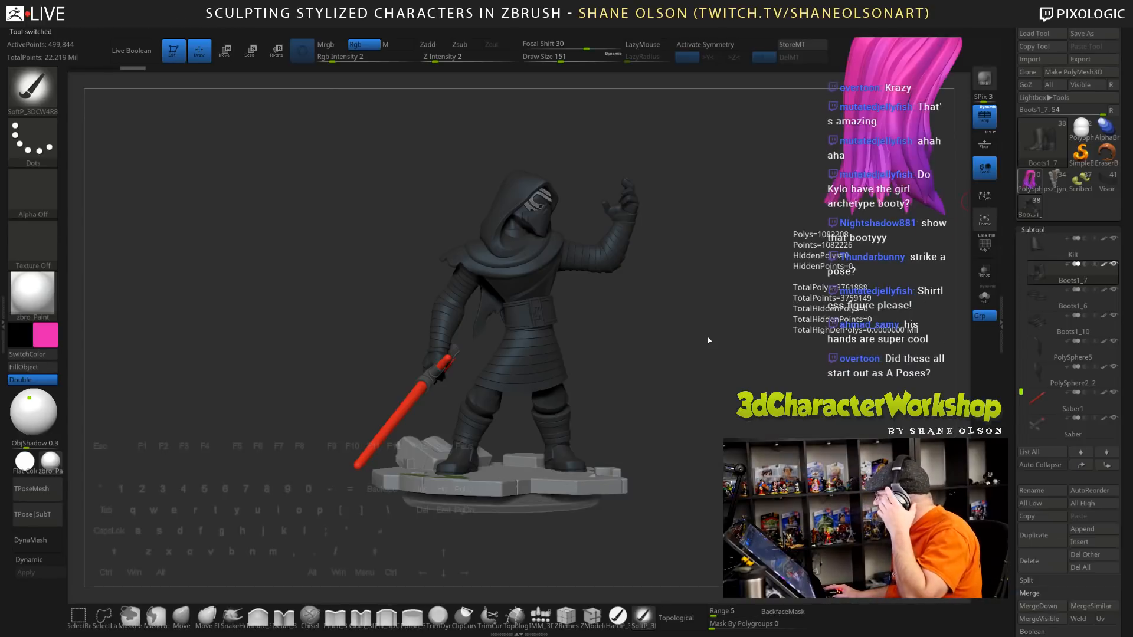
pyautogui.moveTo(653, 375)
pyautogui.keyDown('alt'); pyautogui.mouseDown()
pyautogui.moveTo(634, 291)
pyautogui.moveTo(640, 330)
pyautogui.moveTo(685, 362)
pyautogui.moveTo(721, 417)
pyautogui.moveTo(660, 328)
pyautogui.moveTo(664, 380)
pyautogui.mouseUp(); pyautogui.keyUp('alt')
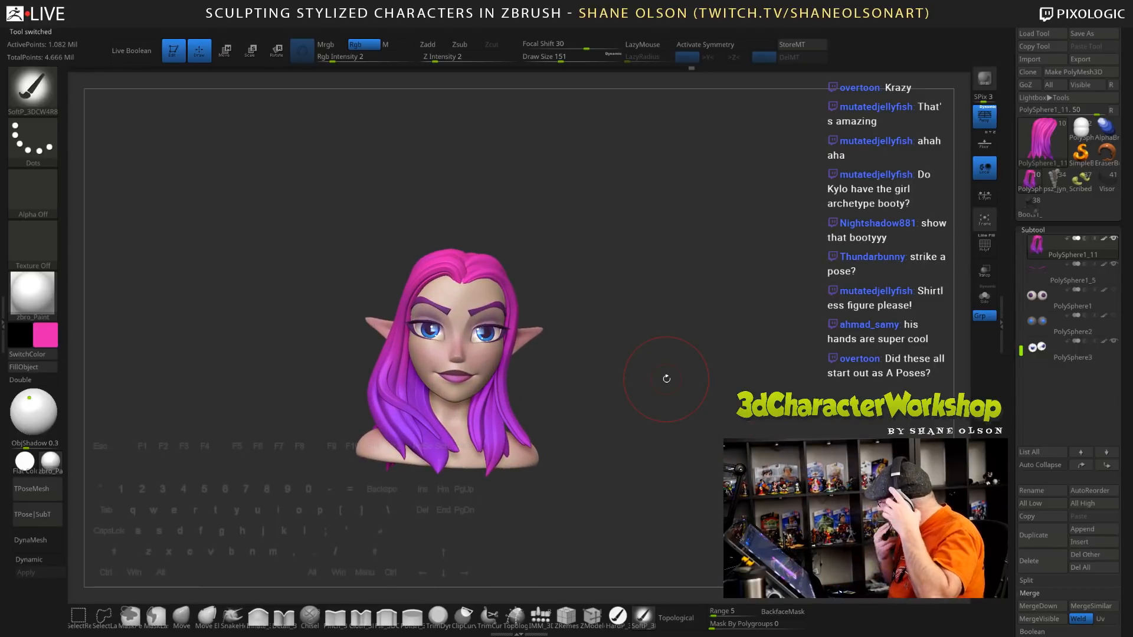
pyautogui.moveTo(667, 379)
pyautogui.mouseDown()
pyautogui.moveTo(716, 359)
pyautogui.moveTo(615, 364)
pyautogui.moveTo(688, 365)
pyautogui.moveTo(696, 303)
pyautogui.moveTo(710, 297)
pyautogui.moveTo(688, 289)
pyautogui.mouseUp()
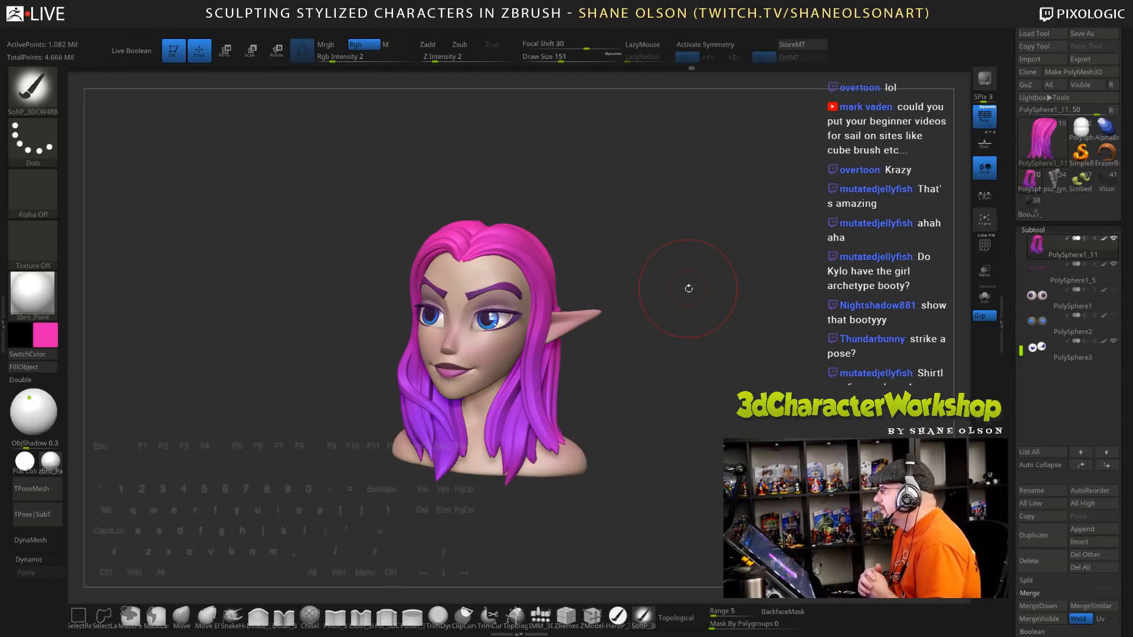
pyautogui.moveTo(688, 305)
pyautogui.mouseDown()
pyautogui.moveTo(700, 307)
pyautogui.moveTo(687, 316)
pyautogui.moveTo(699, 310)
pyautogui.moveTo(706, 257)
pyautogui.mouseUp()
pyautogui.press('s')
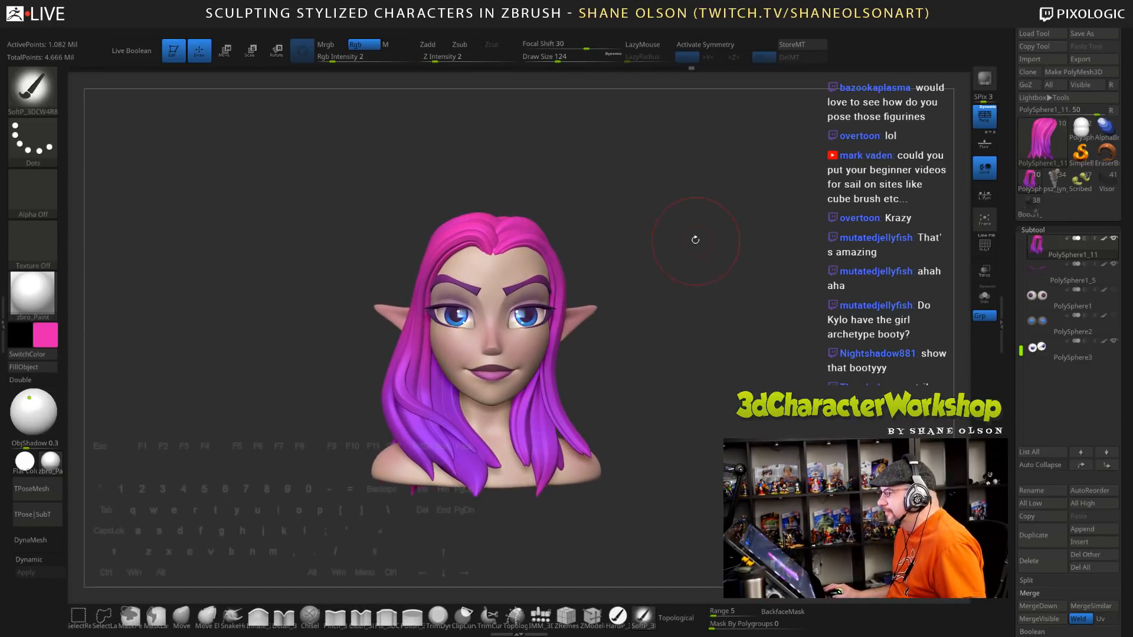
pyautogui.moveTo(695, 182)
pyautogui.mouseDown()
pyautogui.moveTo(665, 186)
pyautogui.moveTo(716, 189)
pyautogui.moveTo(723, 210)
pyautogui.mouseUp()
pyautogui.press('s')
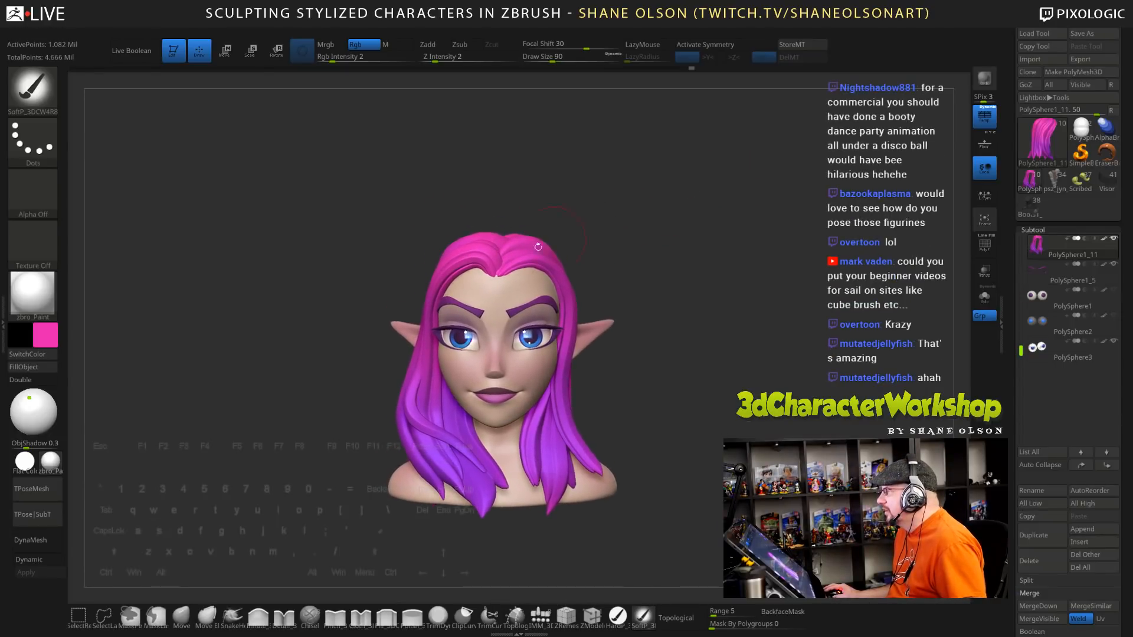
# Adjust the silhouette of the pink hair around the crown using the Move brush at Draw Size 96
pyautogui.click(181, 617)
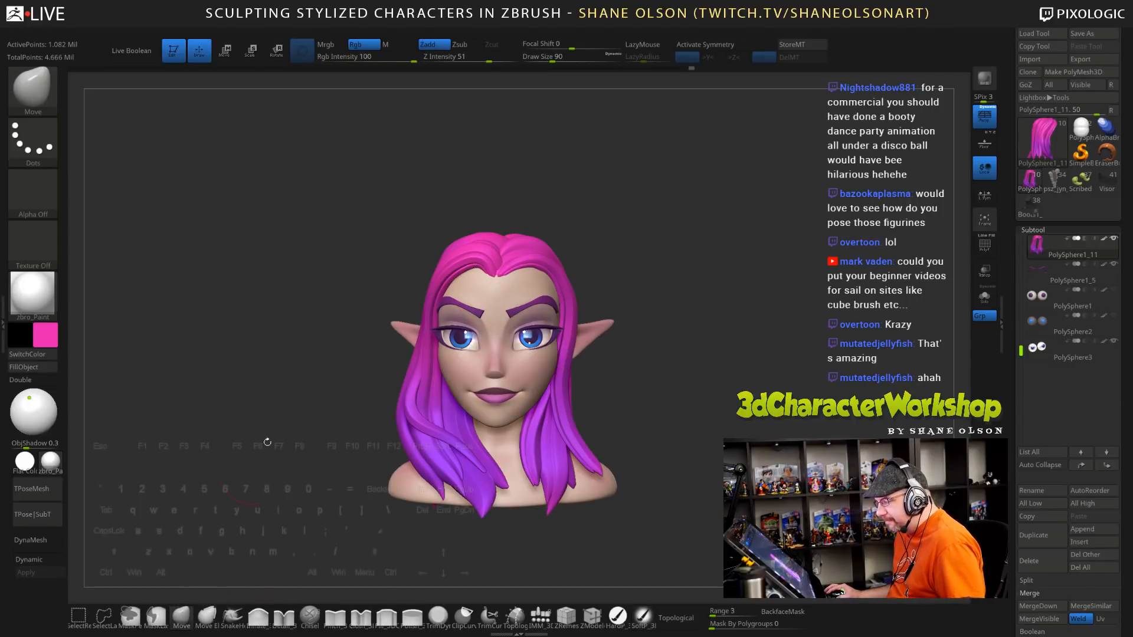
pyautogui.moveTo(317, 332); pyautogui.dragTo(392, 263)
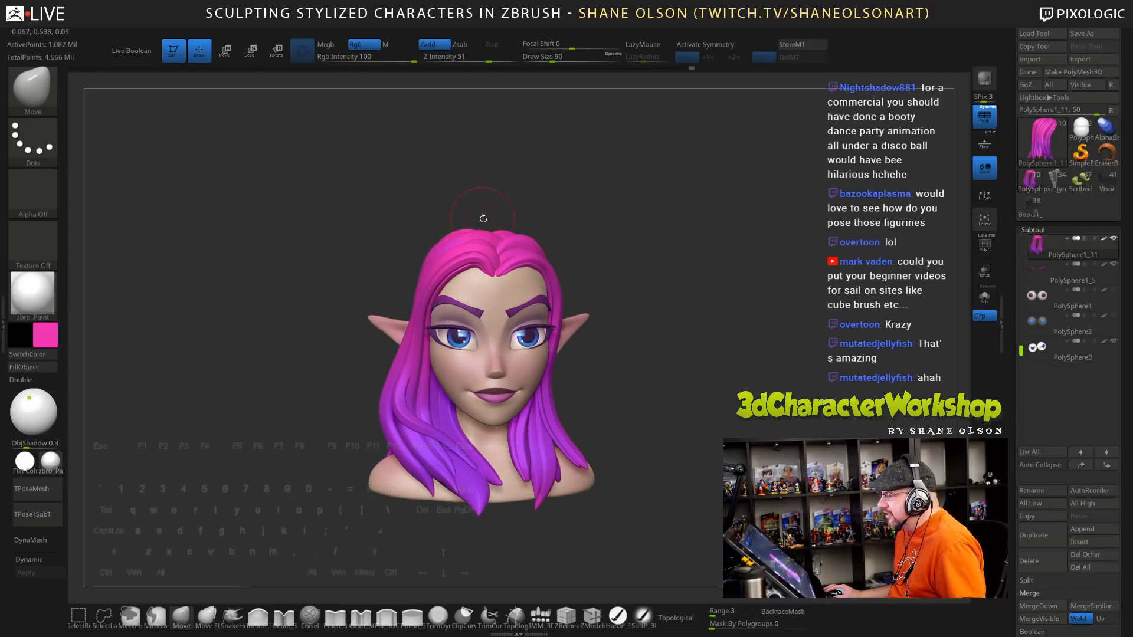
pyautogui.press('s')
pyautogui.moveTo(483, 218); pyautogui.dragTo(484, 219)
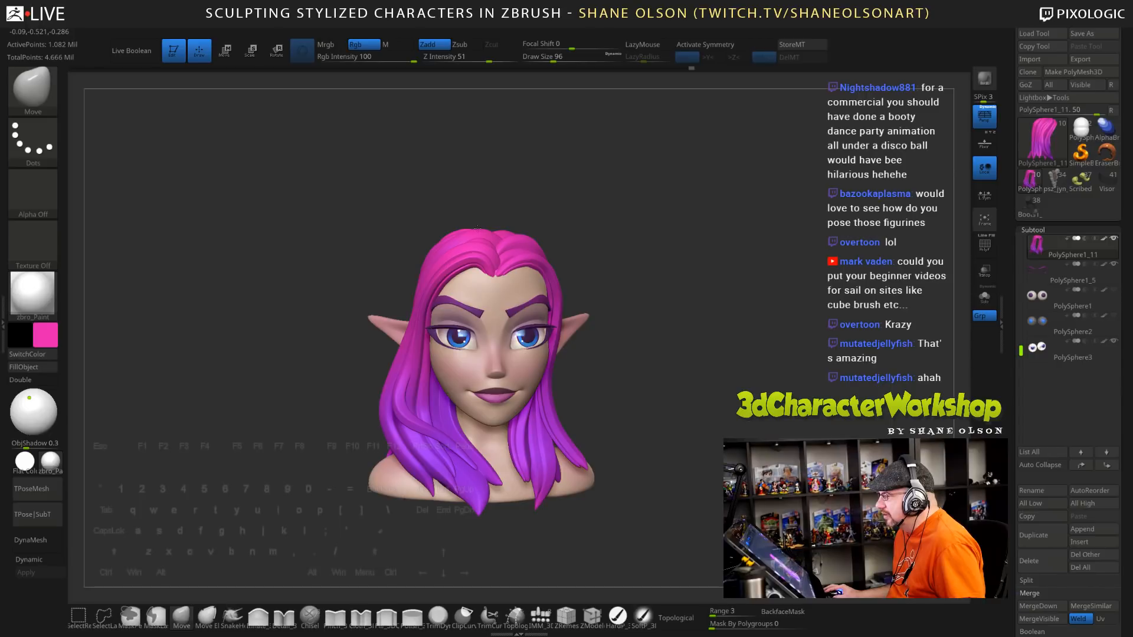
pyautogui.moveTo(675, 222); pyautogui.dragTo(602, 226)
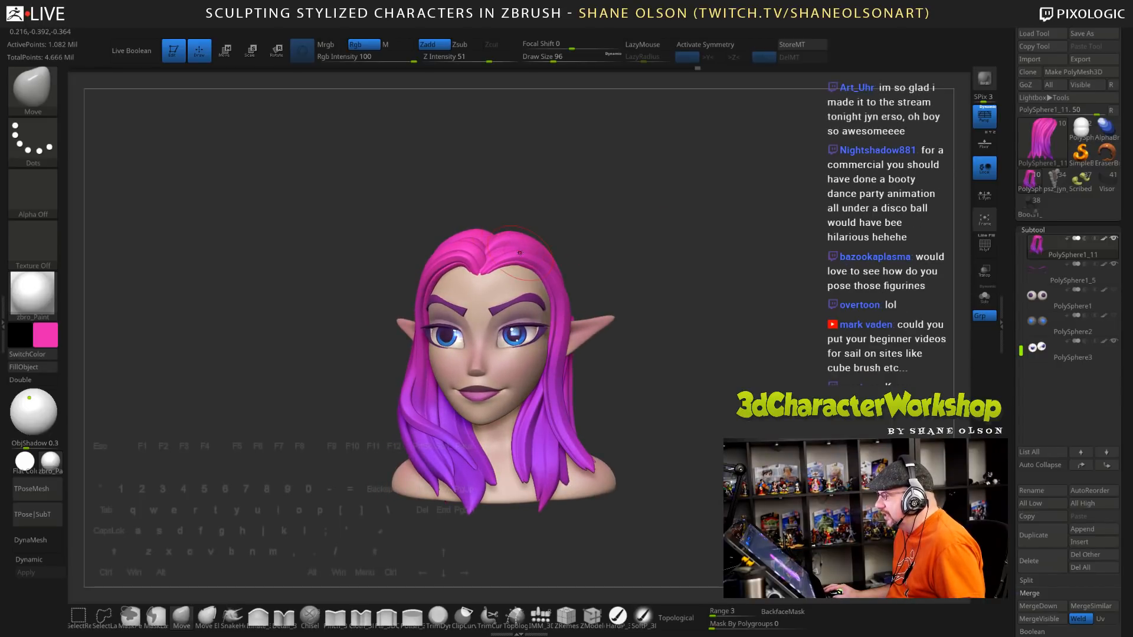
pyautogui.moveTo(684, 239); pyautogui.dragTo(596, 244)
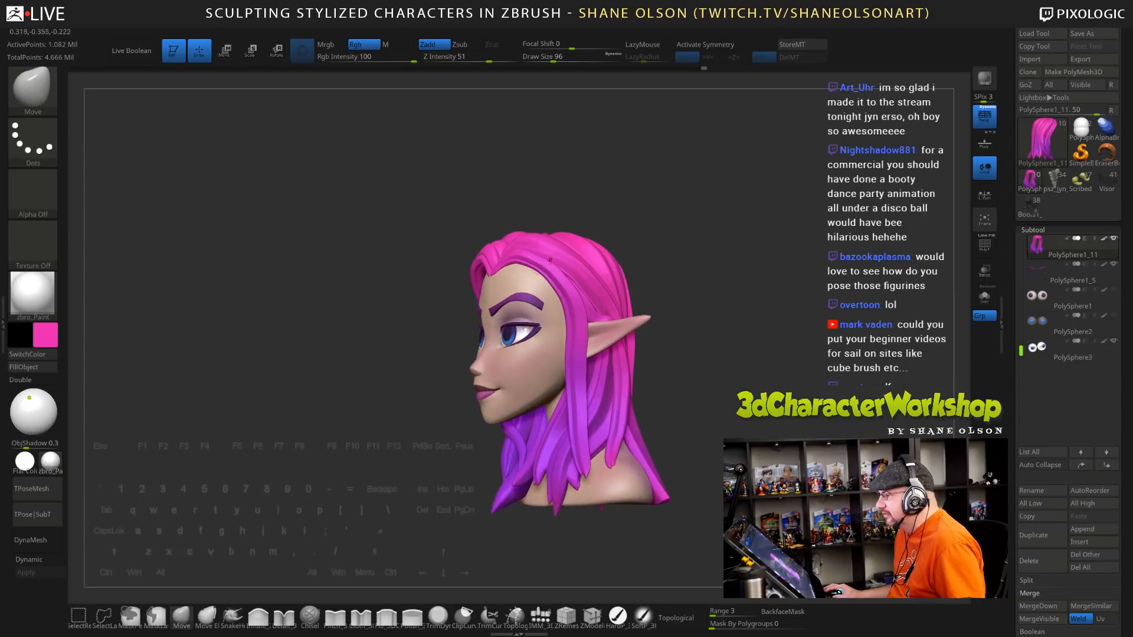
pyautogui.moveTo(714, 241); pyautogui.dragTo(655, 200)
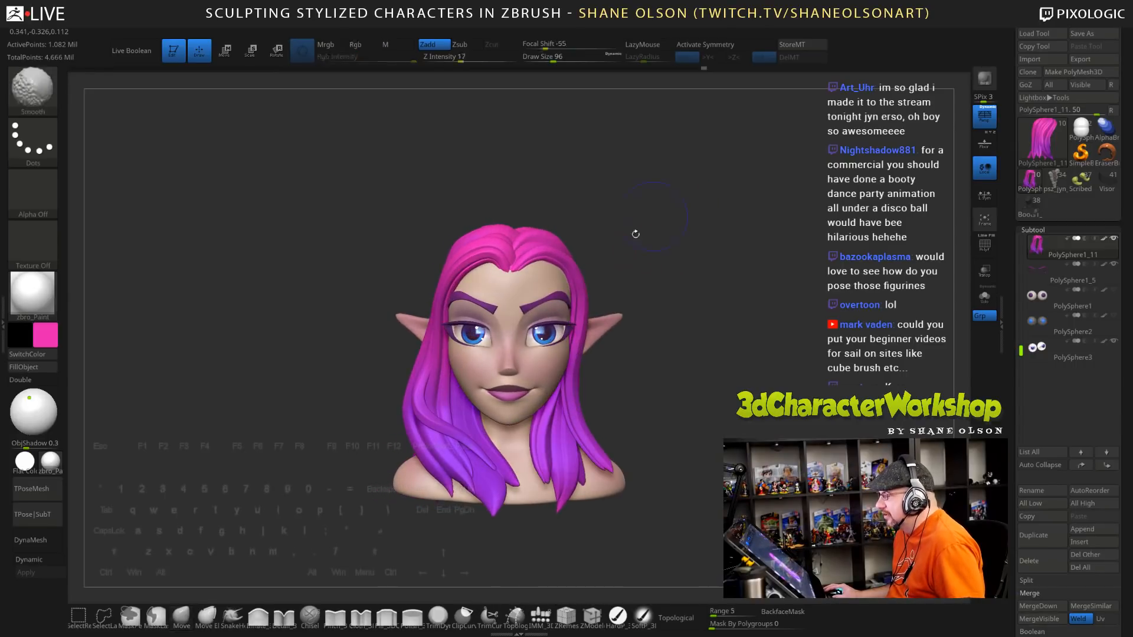
pyautogui.moveTo(696, 271); pyautogui.dragTo(713, 280)
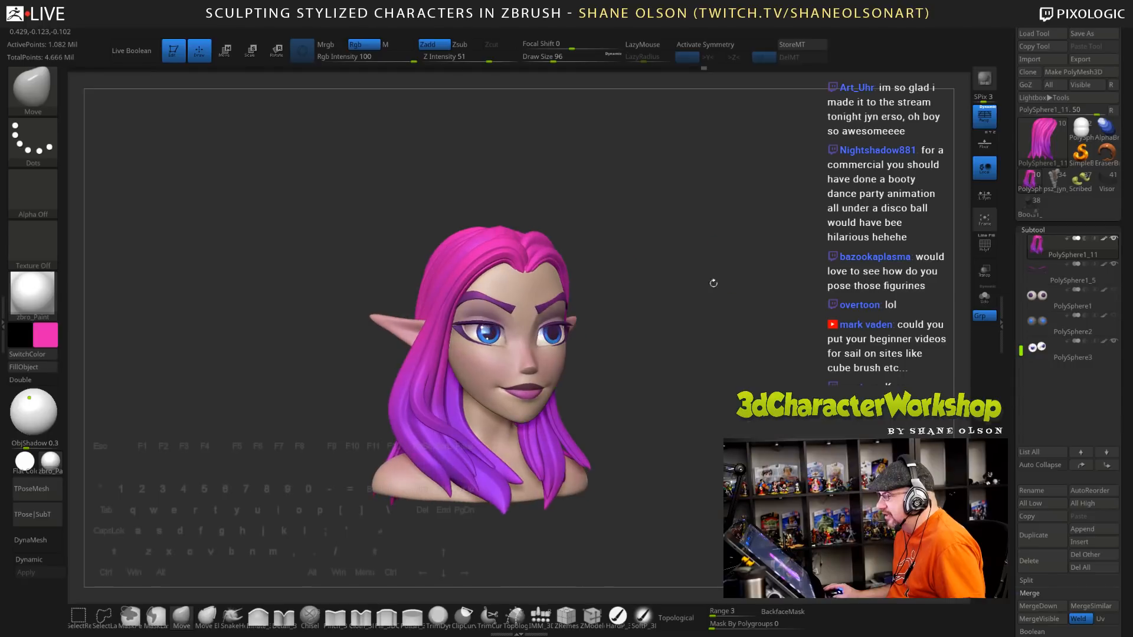
pyautogui.moveTo(644, 360); pyautogui.dragTo(673, 366)
# Set Mask By Polygroups to 100 and reshape the hair on the character's right side with Draw Size 159
pyautogui.moveTo(731, 625); pyautogui.dragTo(811, 636)
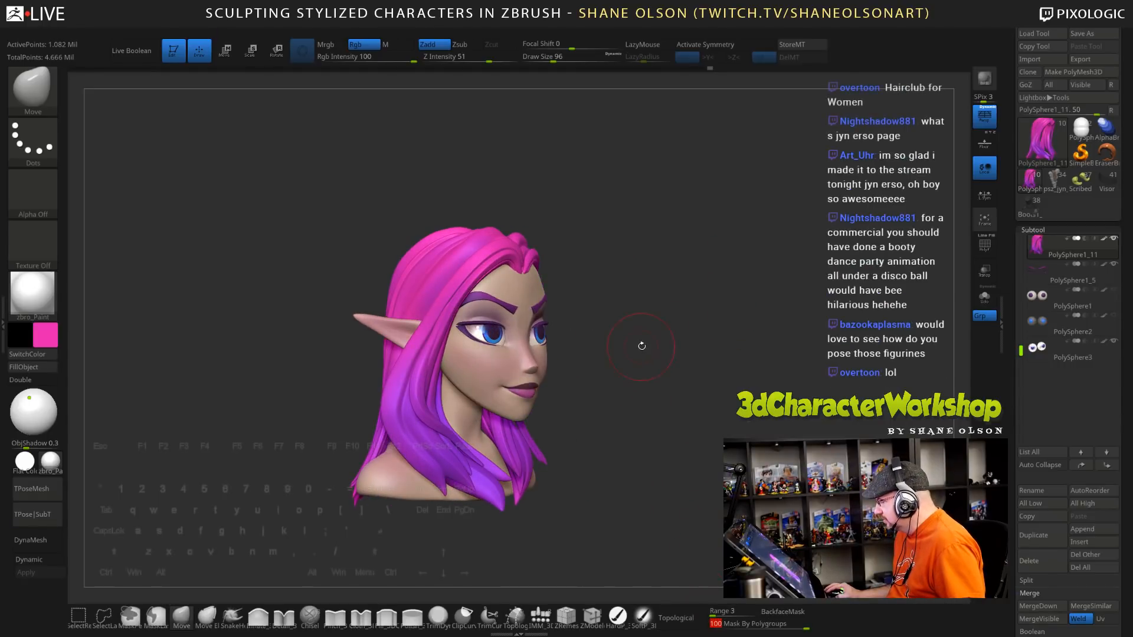
pyautogui.press('s')
pyautogui.moveTo(641, 347); pyautogui.dragTo(670, 349)
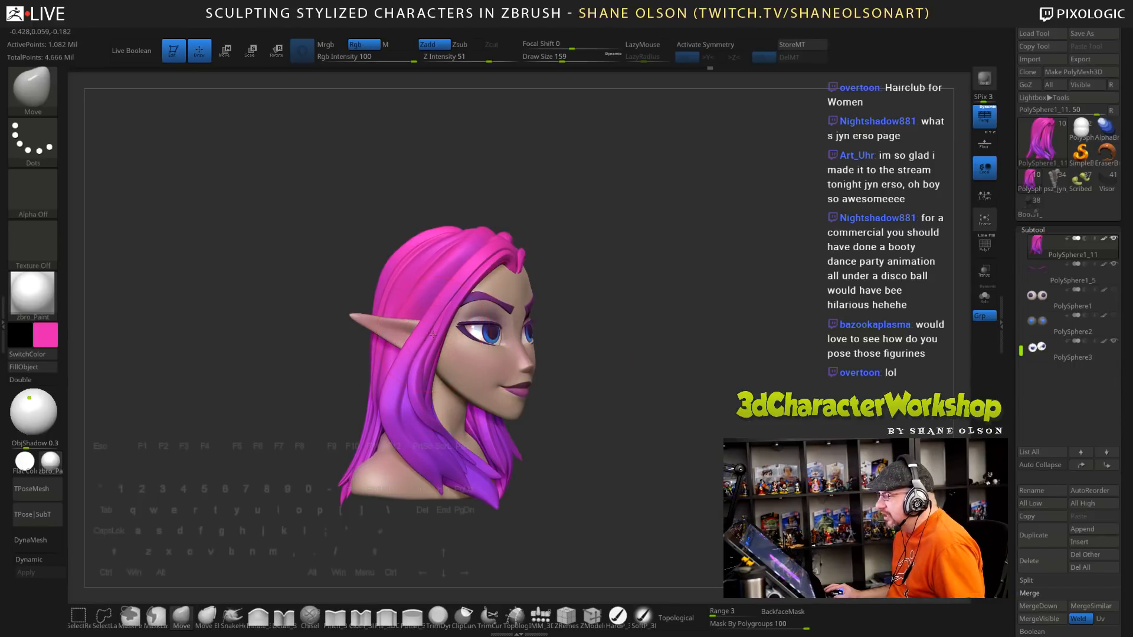
pyautogui.moveTo(721, 303); pyautogui.dragTo(373, 406)
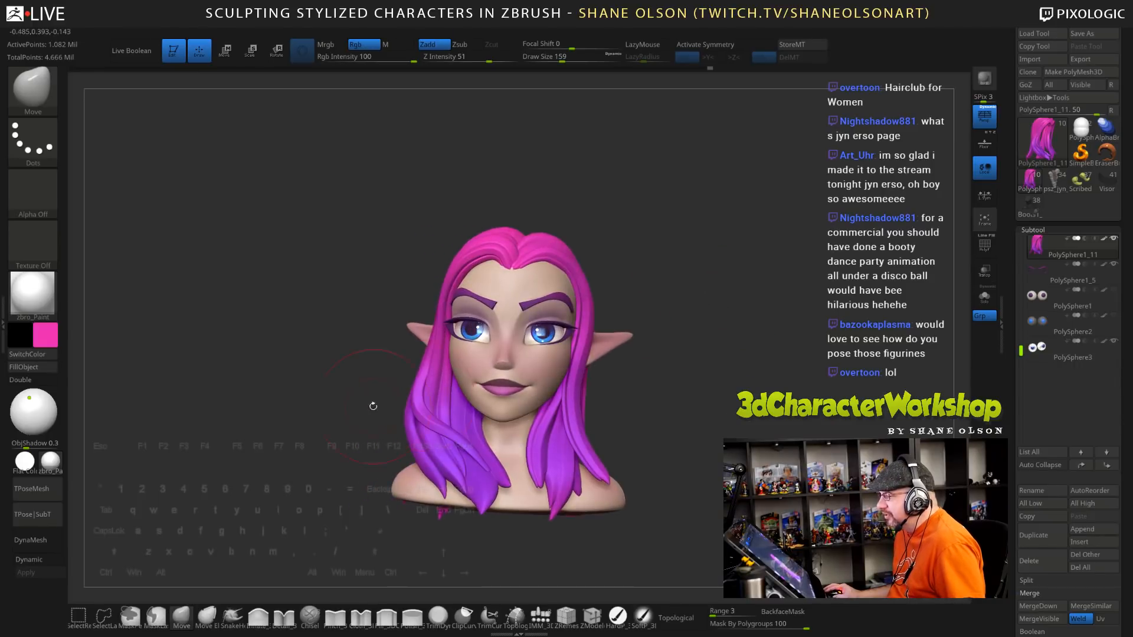
pyautogui.moveTo(682, 279); pyautogui.dragTo(703, 276)
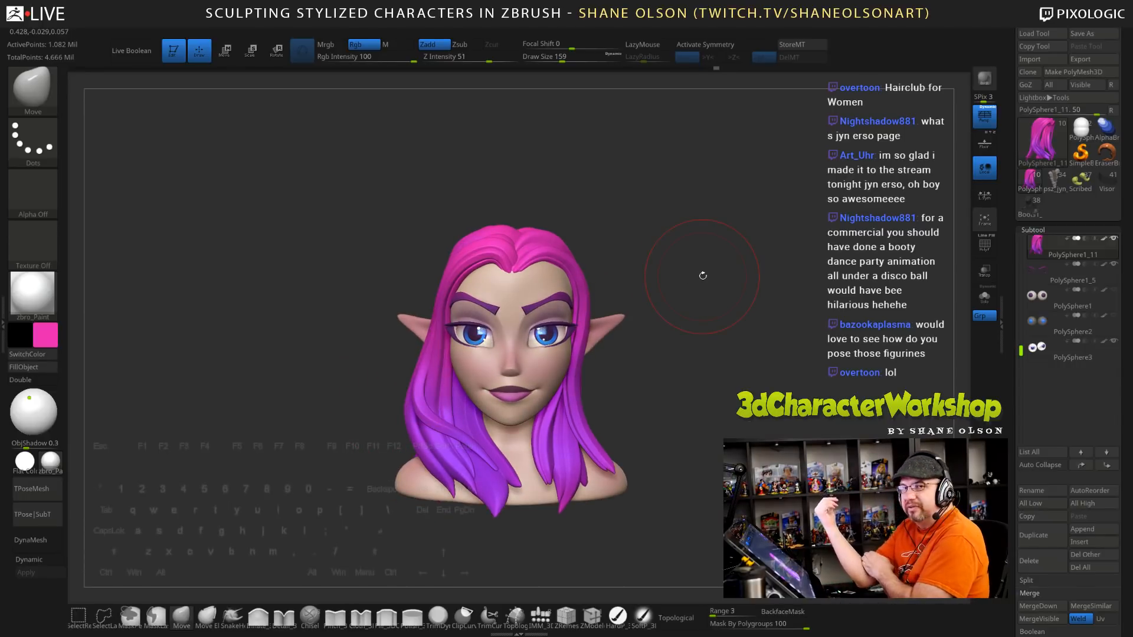
# Nudge the thin hair strand in front of the character's left ear, using Draw Size 85 and then 96
pyautogui.press('s')
pyautogui.moveTo(685, 270)
pyautogui.mouseDown()
pyautogui.moveTo(675, 271)
pyautogui.moveTo(711, 230)
pyautogui.moveTo(727, 234)
pyautogui.moveTo(728, 214)
pyautogui.moveTo(717, 217)
pyautogui.mouseUp()
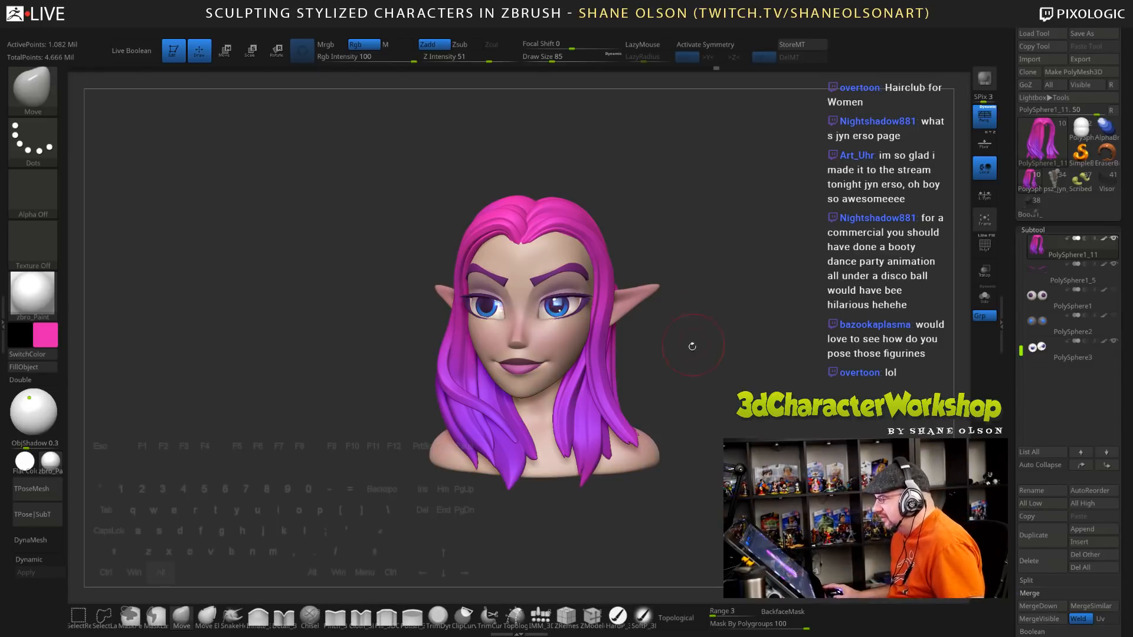
pyautogui.moveTo(693, 347); pyautogui.dragTo(691, 353)
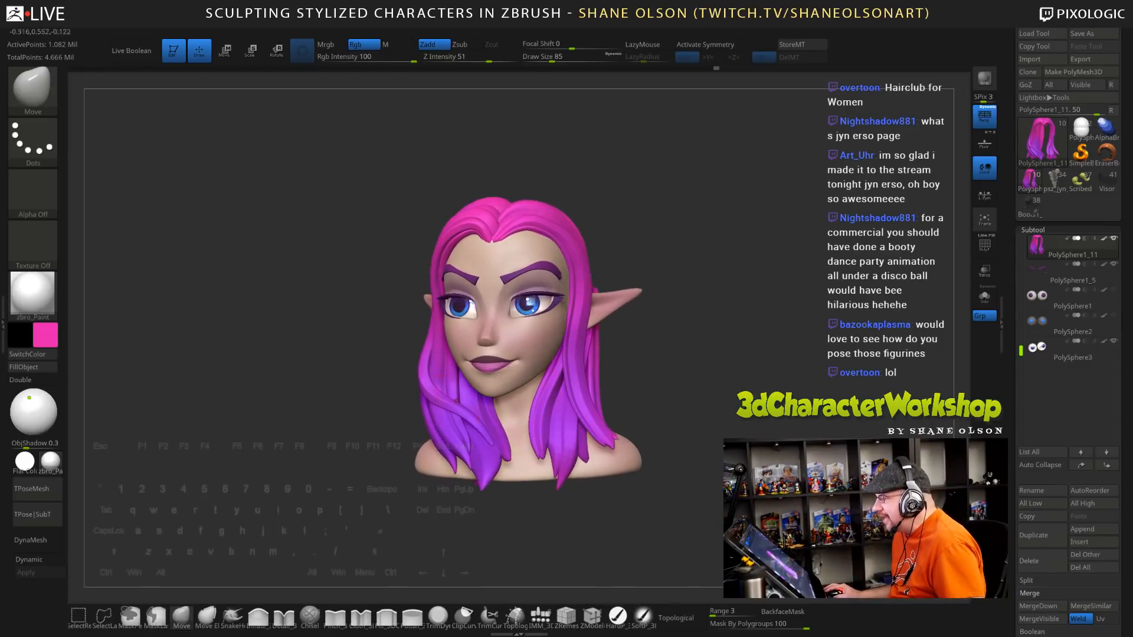
pyautogui.moveTo(363, 388)
pyautogui.mouseDown()
pyautogui.moveTo(310, 396)
pyautogui.moveTo(267, 370)
pyautogui.moveTo(277, 372)
pyautogui.mouseUp()
pyautogui.press(']')
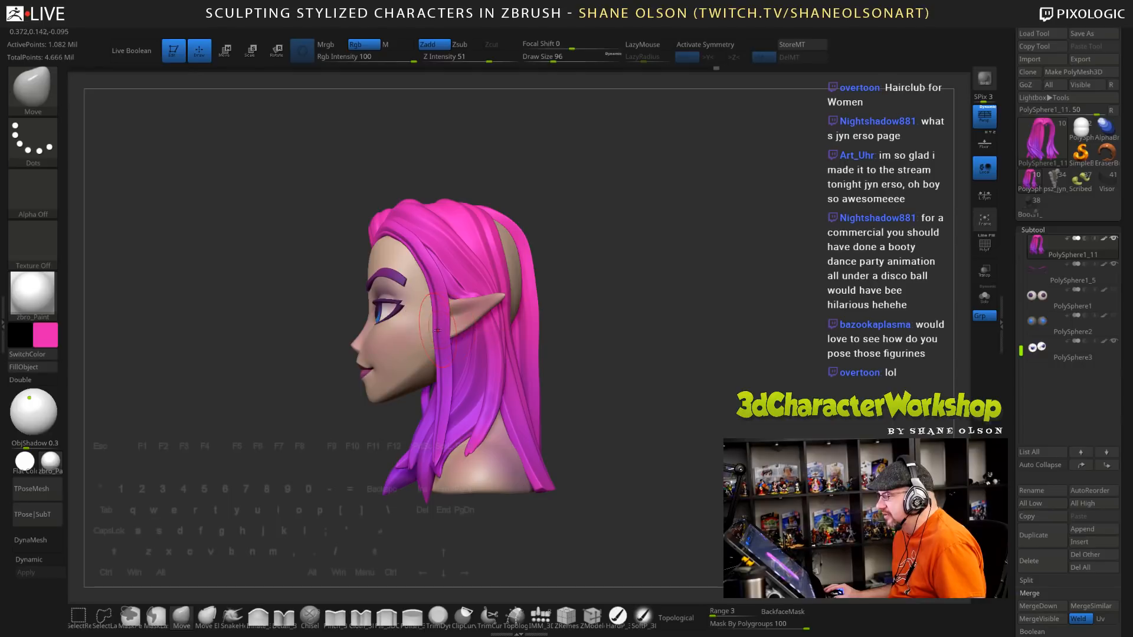
pyautogui.moveTo(439, 333); pyautogui.dragTo(441, 334)
pyautogui.moveTo(441, 333); pyautogui.dragTo(464, 333, button='right')
pyautogui.moveTo(525, 353); pyautogui.dragTo(499, 351)
# Reshape the larger hair masses around the character's left ear, using Draw Size 215 and then 331
pyautogui.press('s')
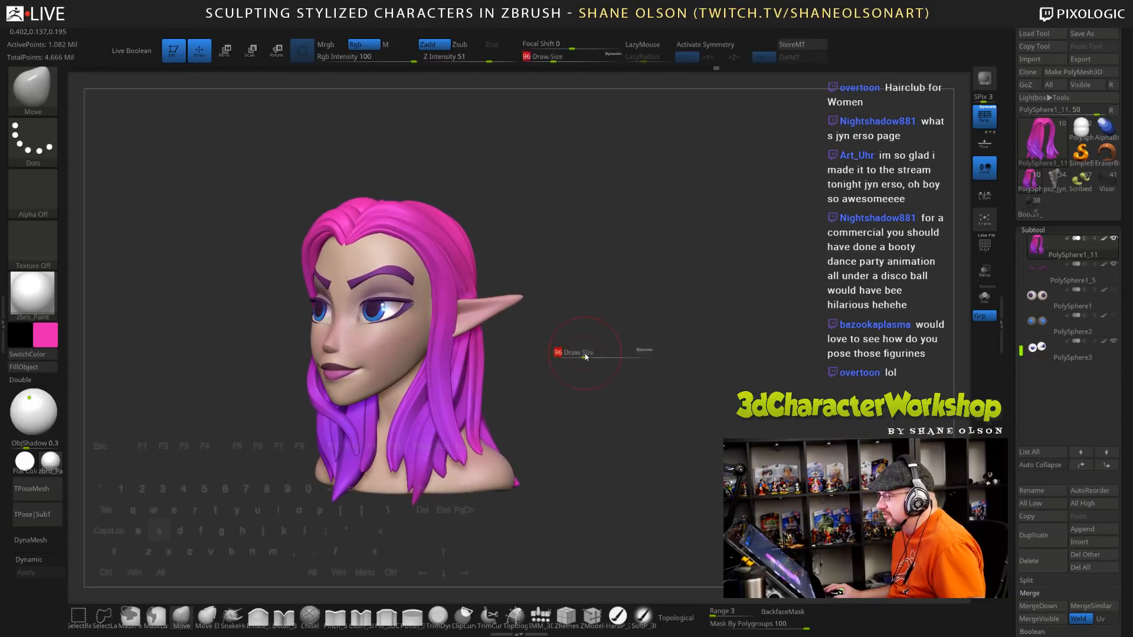
pyautogui.moveTo(585, 356)
pyautogui.mouseDown()
pyautogui.moveTo(600, 356)
pyautogui.moveTo(564, 348)
pyautogui.mouseUp()
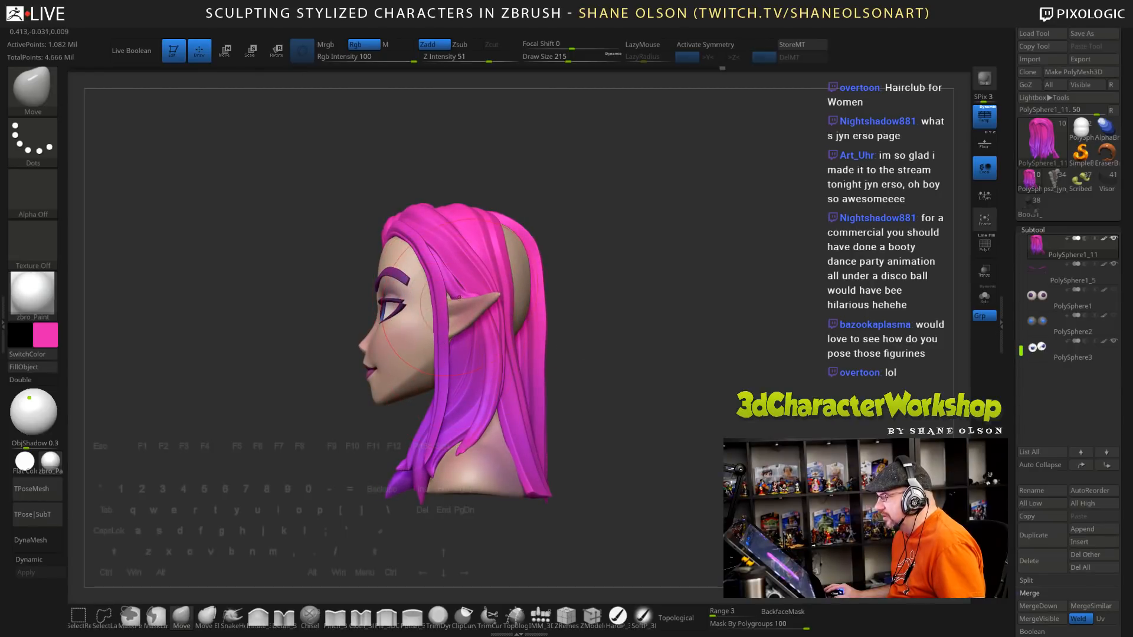
pyautogui.moveTo(482, 302); pyautogui.dragTo(457, 291, button='right')
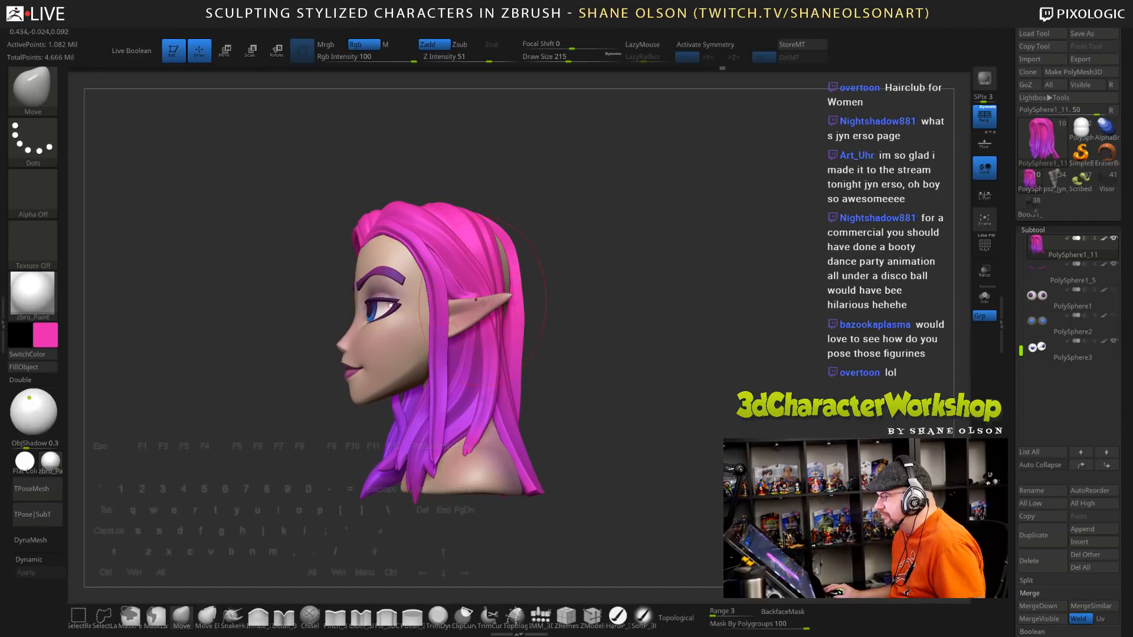
pyautogui.moveTo(584, 423)
pyautogui.mouseDown(button='right')
pyautogui.moveTo(614, 413)
pyautogui.moveTo(566, 407)
pyautogui.moveTo(579, 377)
pyautogui.mouseUp(button='right')
pyautogui.press('s')
pyautogui.moveTo(579, 377); pyautogui.dragTo(576, 382)
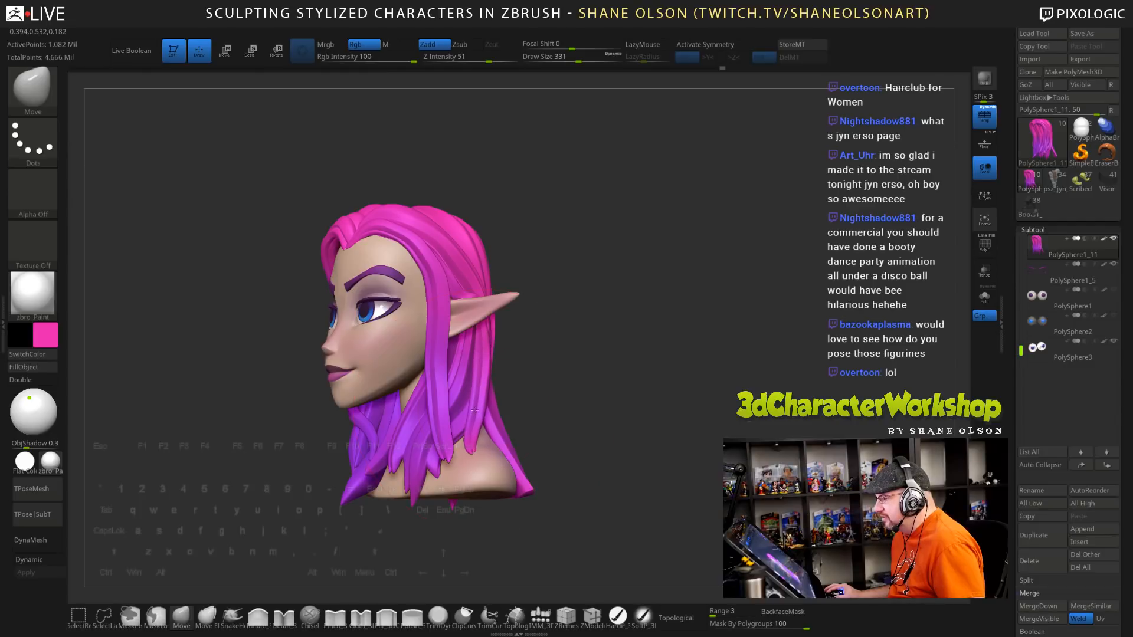
pyautogui.moveTo(592, 404); pyautogui.dragTo(493, 326, button='right')
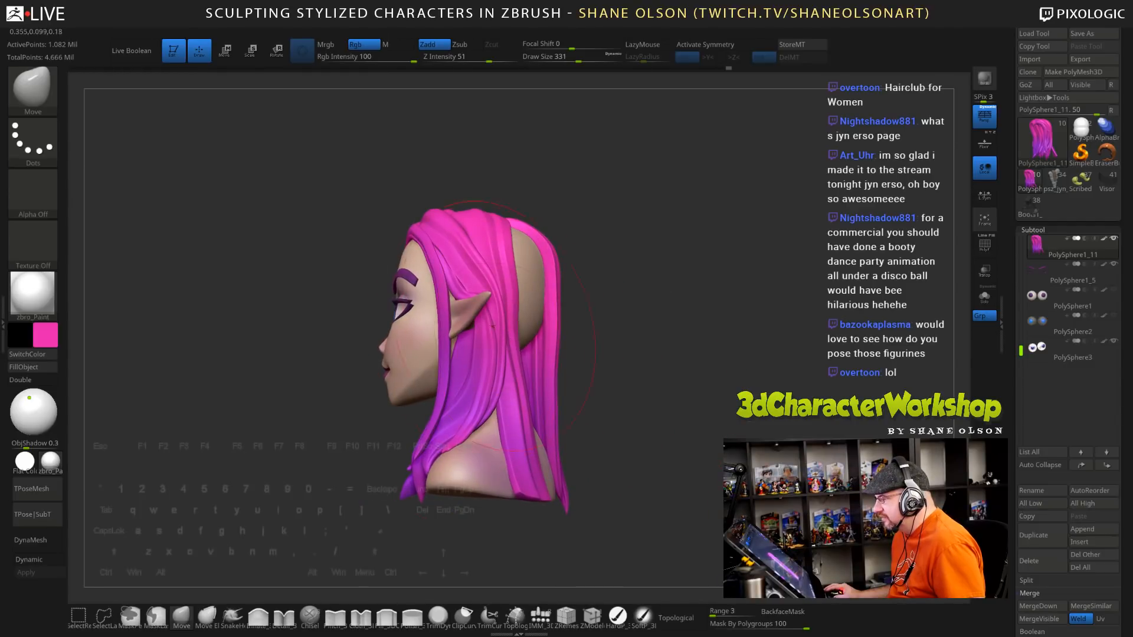
pyautogui.moveTo(628, 319)
pyautogui.mouseDown(button='right')
pyautogui.moveTo(564, 319)
pyautogui.moveTo(695, 296)
pyautogui.mouseUp(button='right')
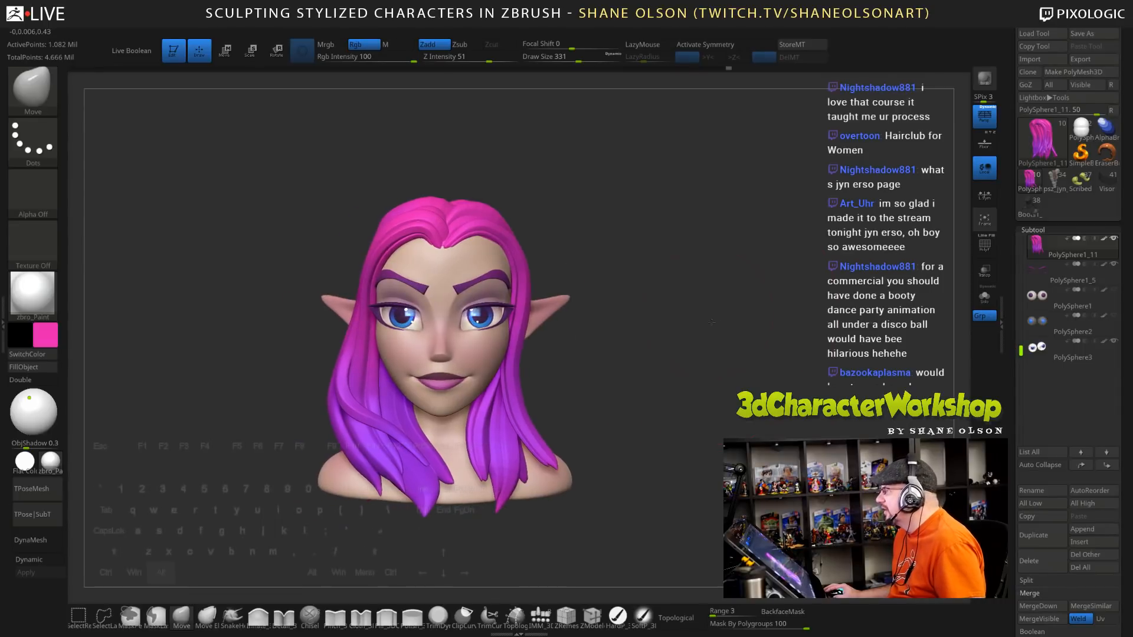
# Refine the hair beside the left ear and over the crown with the Move brush at Draw Size 174
pyautogui.press('s')
pyautogui.moveTo(698, 290)
pyautogui.mouseDown()
pyautogui.moveTo(710, 278)
pyautogui.moveTo(708, 296)
pyautogui.moveTo(668, 312)
pyautogui.mouseUp()
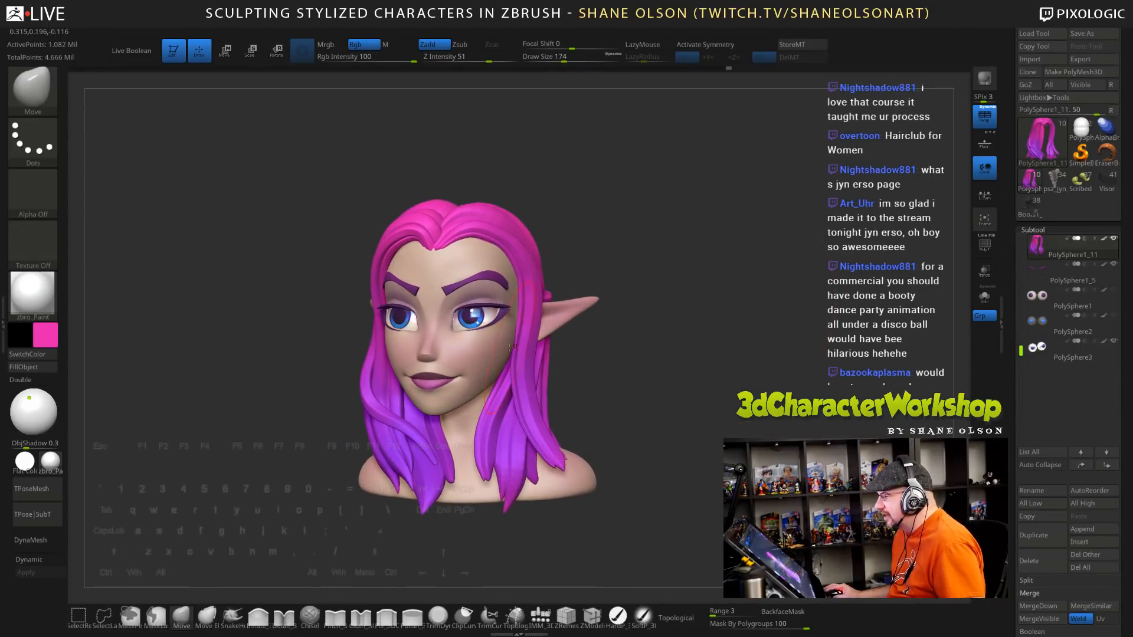
pyautogui.moveTo(557, 369); pyautogui.dragTo(582, 365)
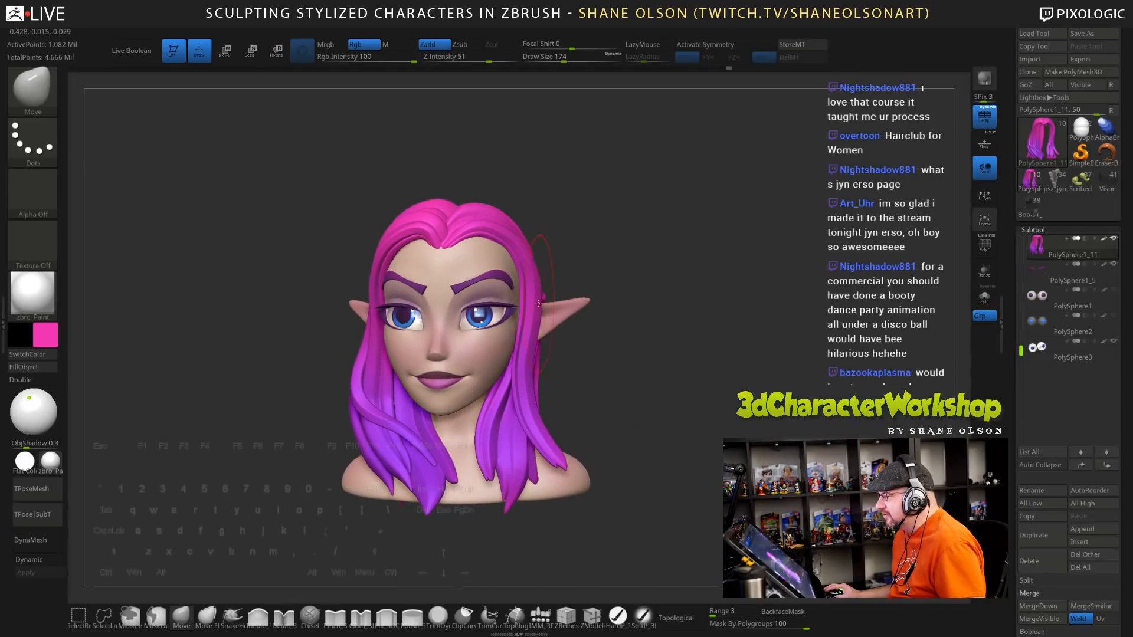
pyautogui.moveTo(658, 260); pyautogui.dragTo(678, 252)
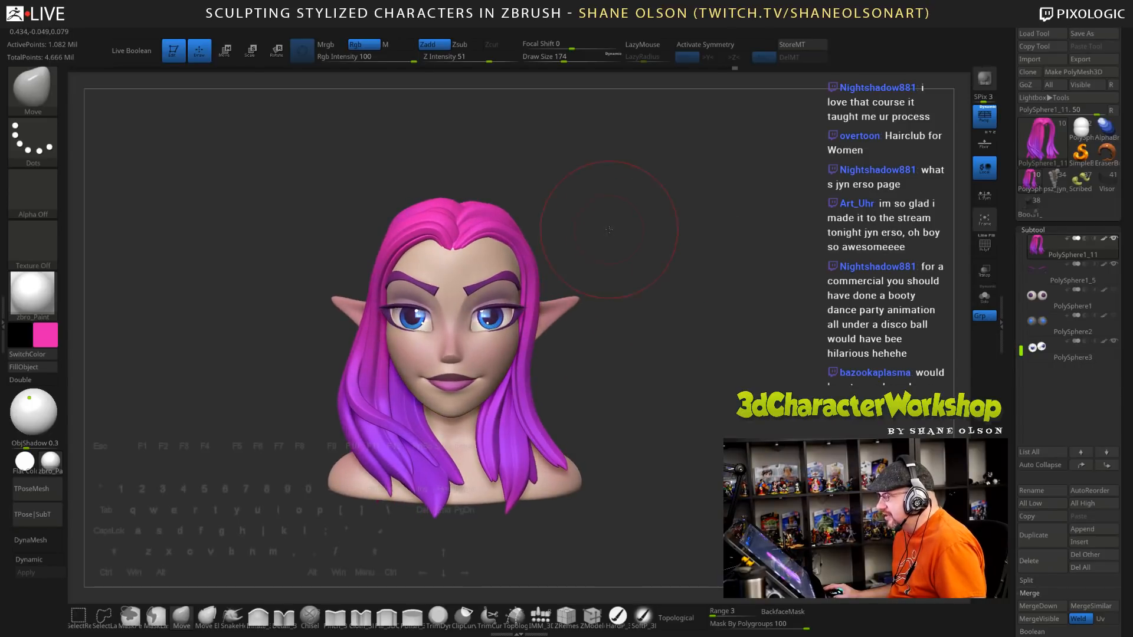
pyautogui.moveTo(609, 229); pyautogui.dragTo(523, 230)
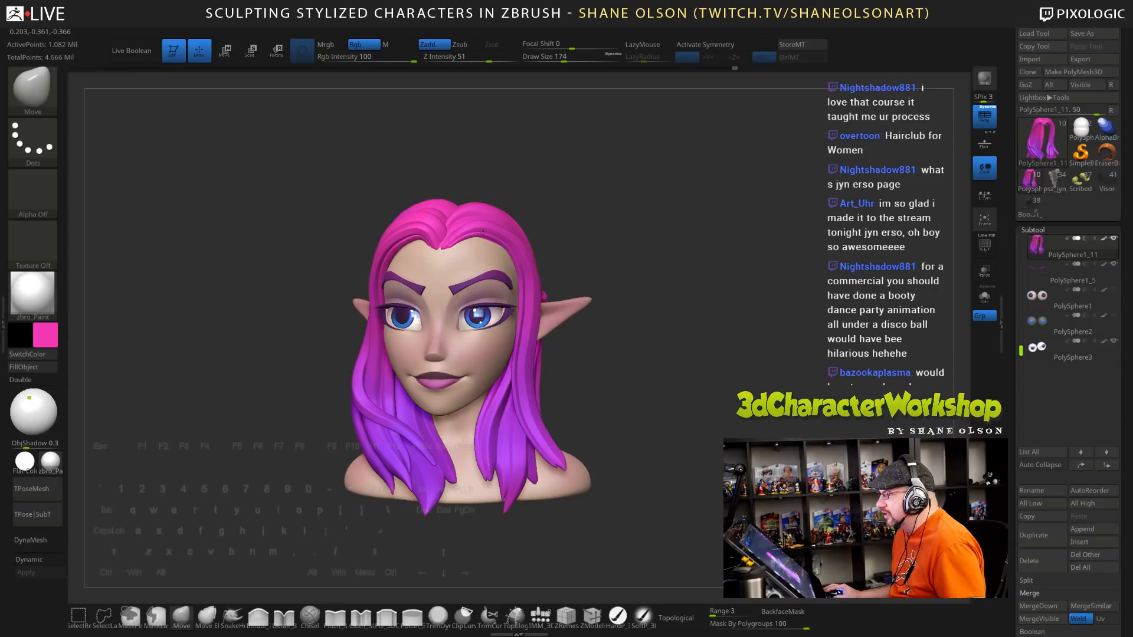
pyautogui.moveTo(614, 254)
pyautogui.mouseDown()
pyautogui.moveTo(675, 321)
pyautogui.moveTo(666, 314)
pyautogui.mouseUp()
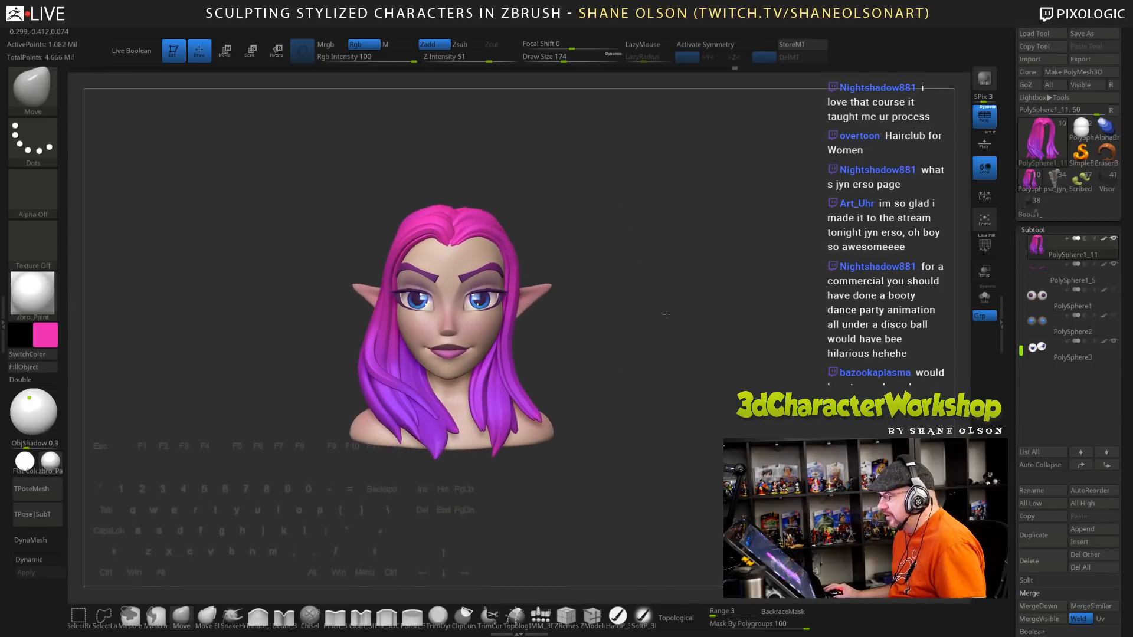
pyautogui.moveTo(696, 384)
pyautogui.mouseDown()
pyautogui.moveTo(714, 383)
pyautogui.moveTo(686, 371)
pyautogui.moveTo(672, 337)
pyautogui.moveTo(661, 292)
pyautogui.moveTo(671, 279)
pyautogui.mouseUp()
# Adjust the hair lock in front of the character's right ear, reducing Draw Size to 144 and then 90
pyautogui.press('s')
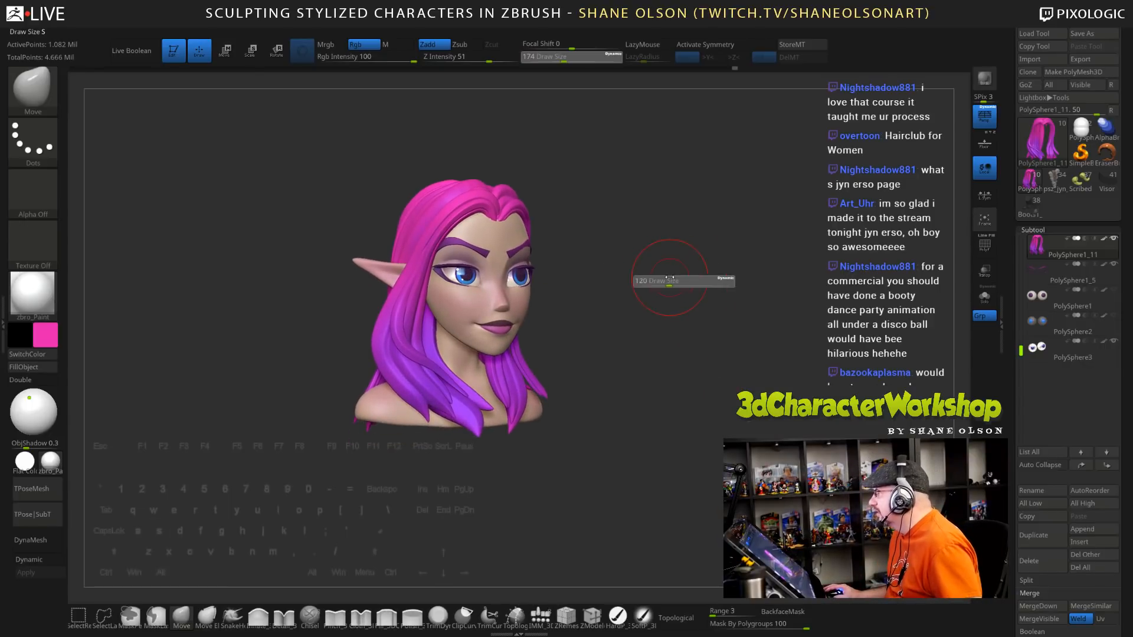
pyautogui.moveTo(638, 239)
pyautogui.keyDown('alt'); pyautogui.mouseDown()
pyautogui.moveTo(646, 244)
pyautogui.moveTo(619, 273)
pyautogui.moveTo(643, 280)
pyautogui.mouseUp(); pyautogui.keyUp('alt')
pyautogui.press('s')
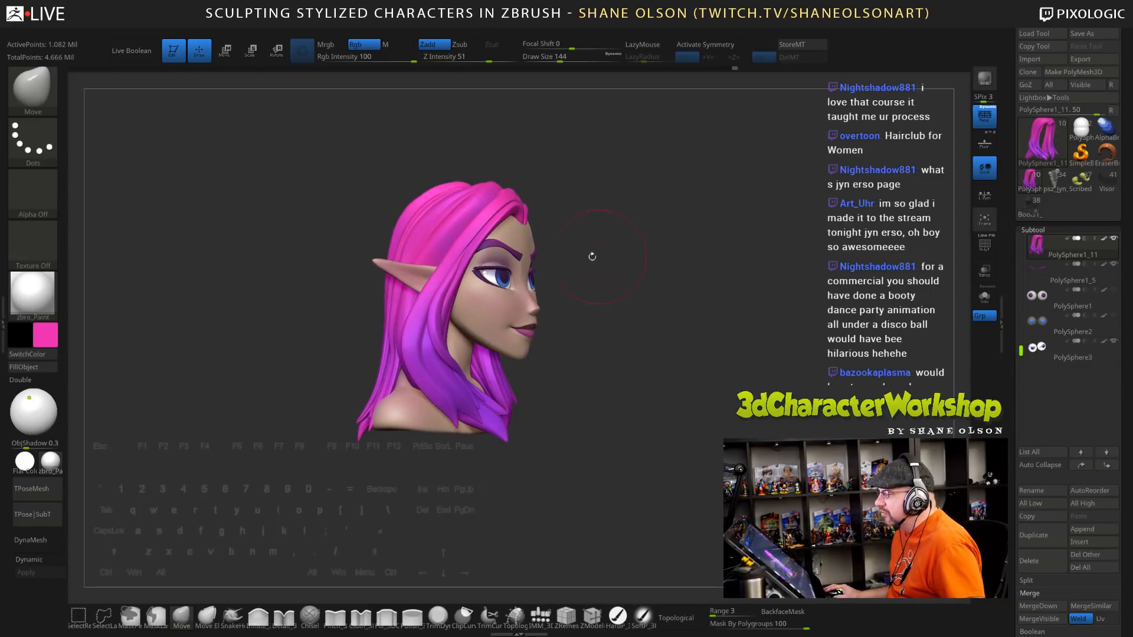
pyautogui.moveTo(605, 232); pyautogui.dragTo(597, 238)
pyautogui.press('s')
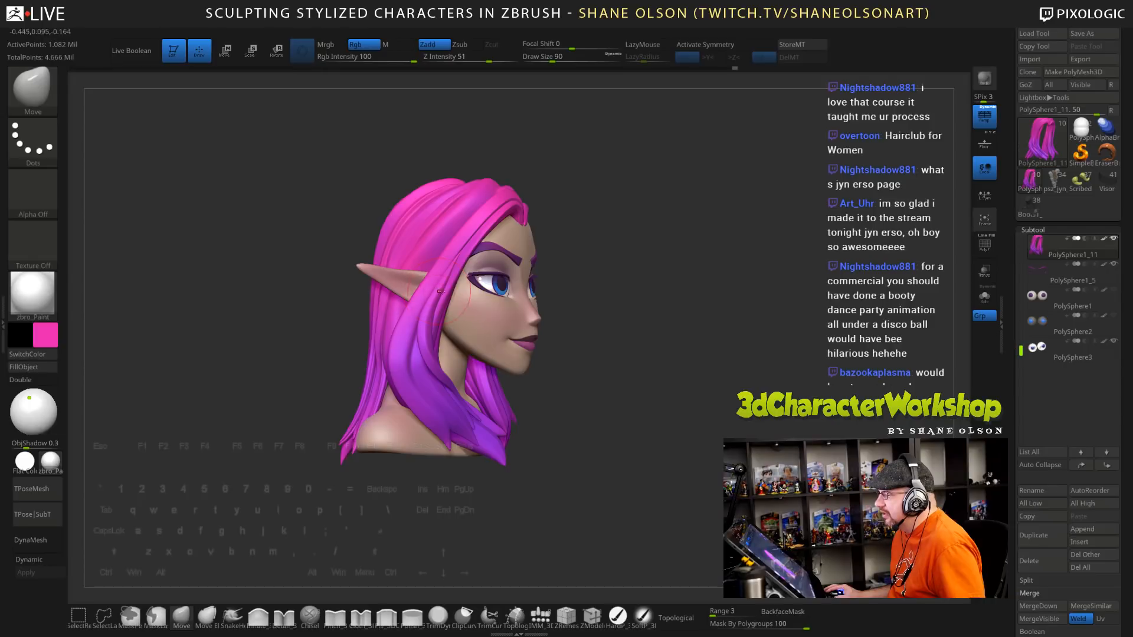
# Shift the long front strand below the character's left ear with the Move brush at Draw Size 224
pyautogui.moveTo(601, 289)
pyautogui.mouseDown()
pyautogui.moveTo(657, 278)
pyautogui.moveTo(684, 301)
pyautogui.moveTo(699, 331)
pyautogui.moveTo(665, 328)
pyautogui.moveTo(669, 350)
pyautogui.mouseUp()
pyautogui.press('s')
pyautogui.press('s')
pyautogui.moveTo(515, 432); pyautogui.dragTo(510, 427)
pyautogui.moveTo(512, 376); pyautogui.dragTo(508, 375)
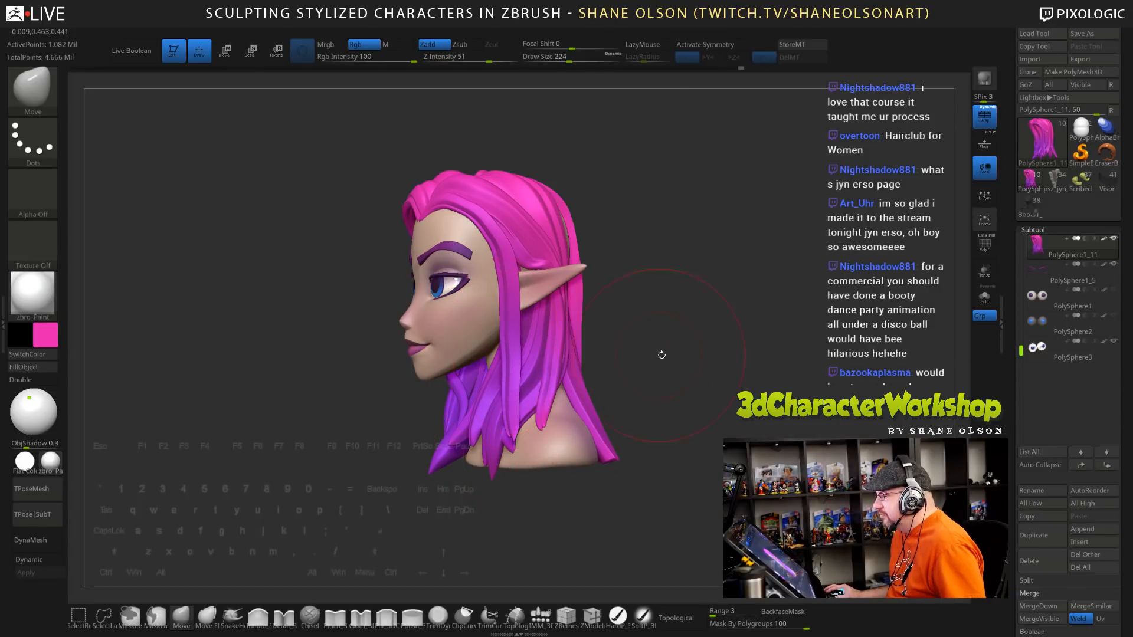
# Select the PolySphere3 eyes subtool, display its polygroups, and give each eye its own polygroup with Auto Groups
pyautogui.moveTo(660, 355); pyautogui.dragTo(817, 352)
pyautogui.keyDown('alt'); pyautogui.moveTo(695, 349); pyautogui.dragTo(651, 327); pyautogui.keyUp('alt')
pyautogui.keyDown('alt'); pyautogui.click(476, 303); pyautogui.keyUp('alt')
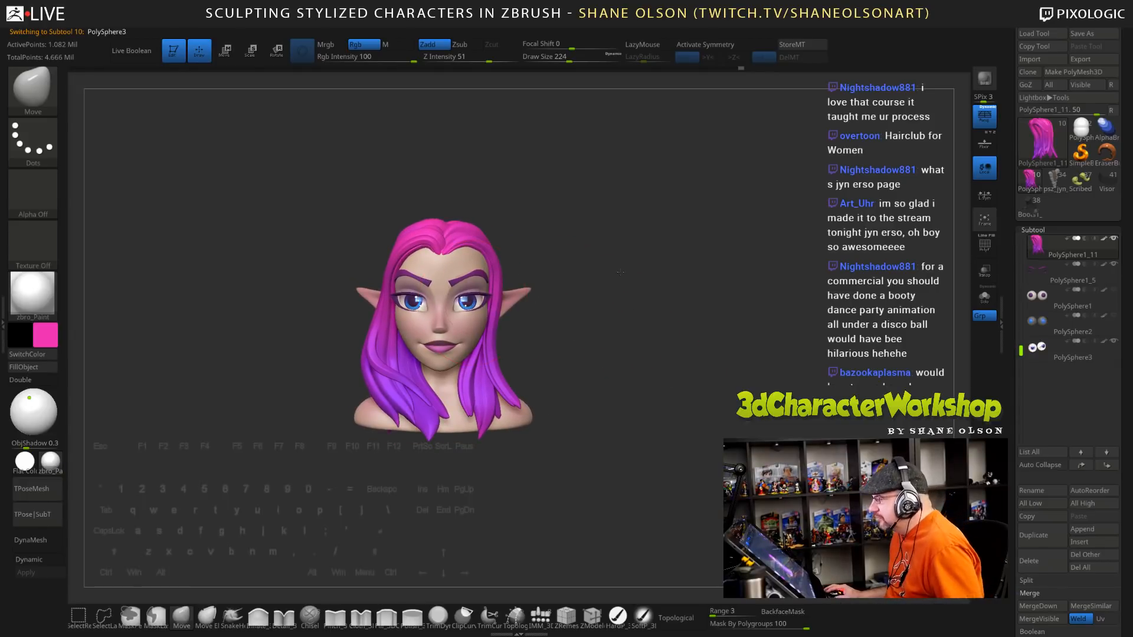
pyautogui.keyDown('alt'); pyautogui.moveTo(766, 304); pyautogui.dragTo(778, 331); pyautogui.keyUp('alt')
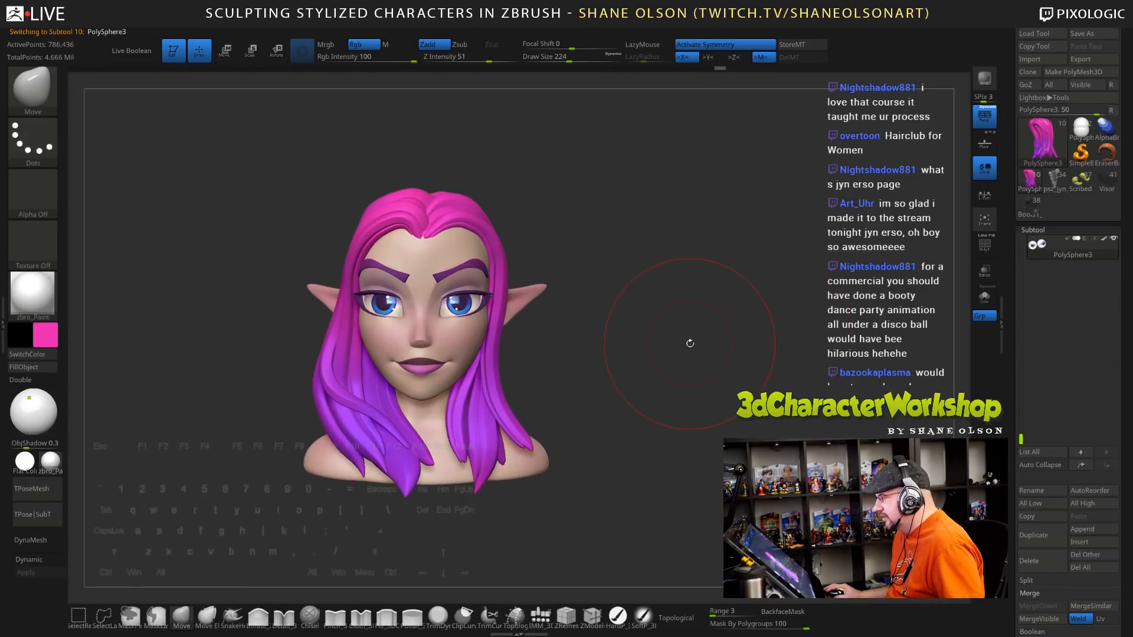
pyautogui.keyDown('alt'); pyautogui.moveTo(677, 286); pyautogui.dragTo(684, 308); pyautogui.keyUp('alt')
pyautogui.hotkey('shift', 'f')
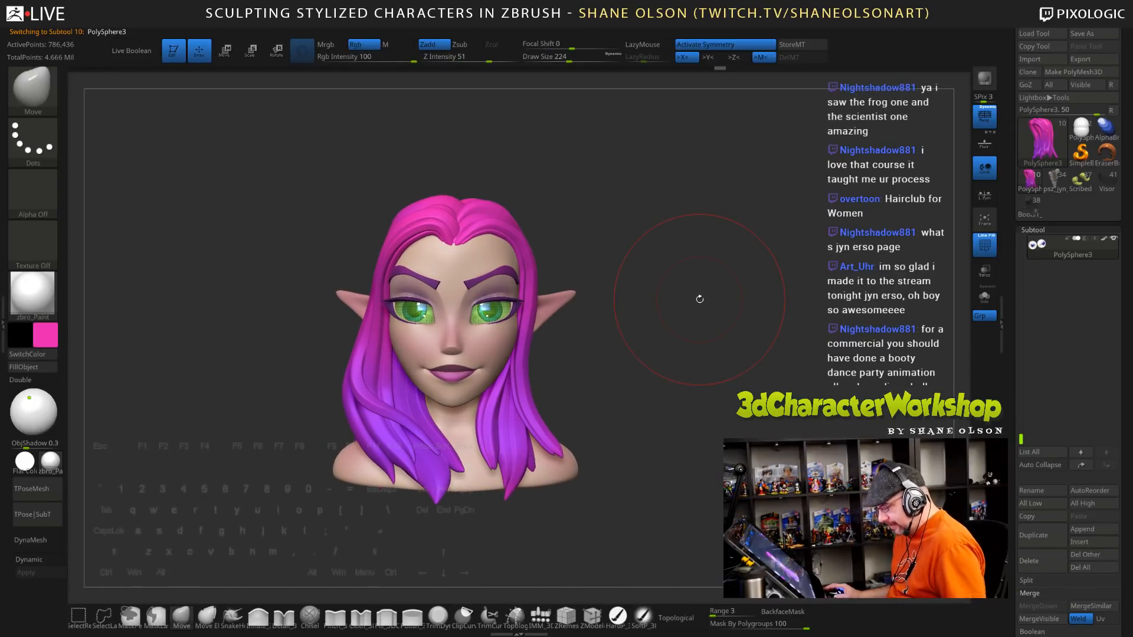
pyautogui.press('space')
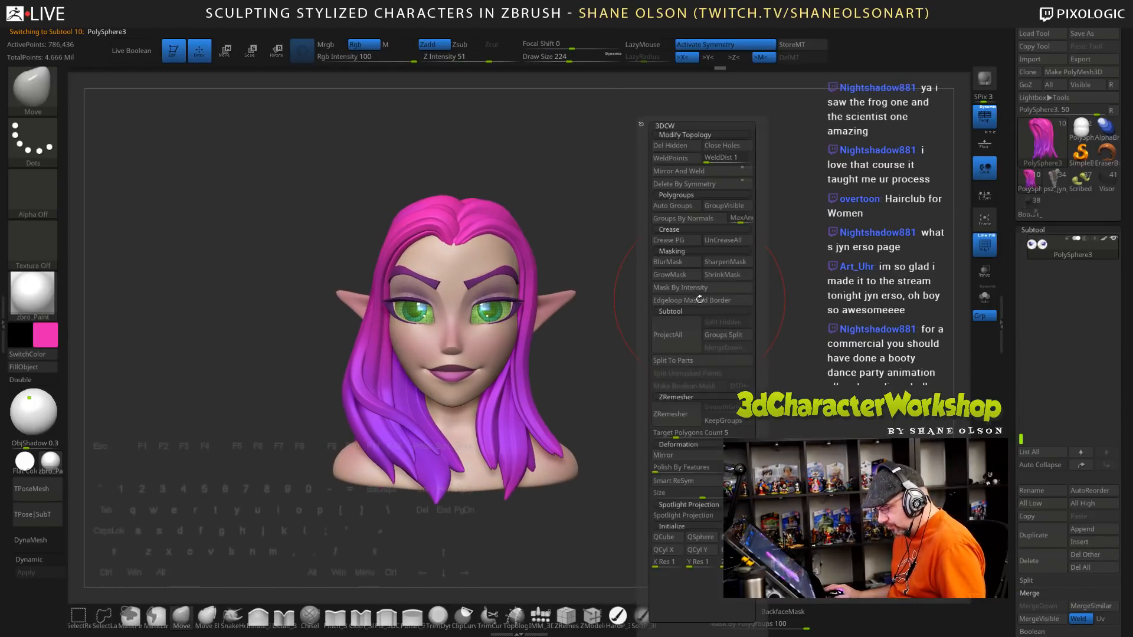
pyautogui.click(661, 211)
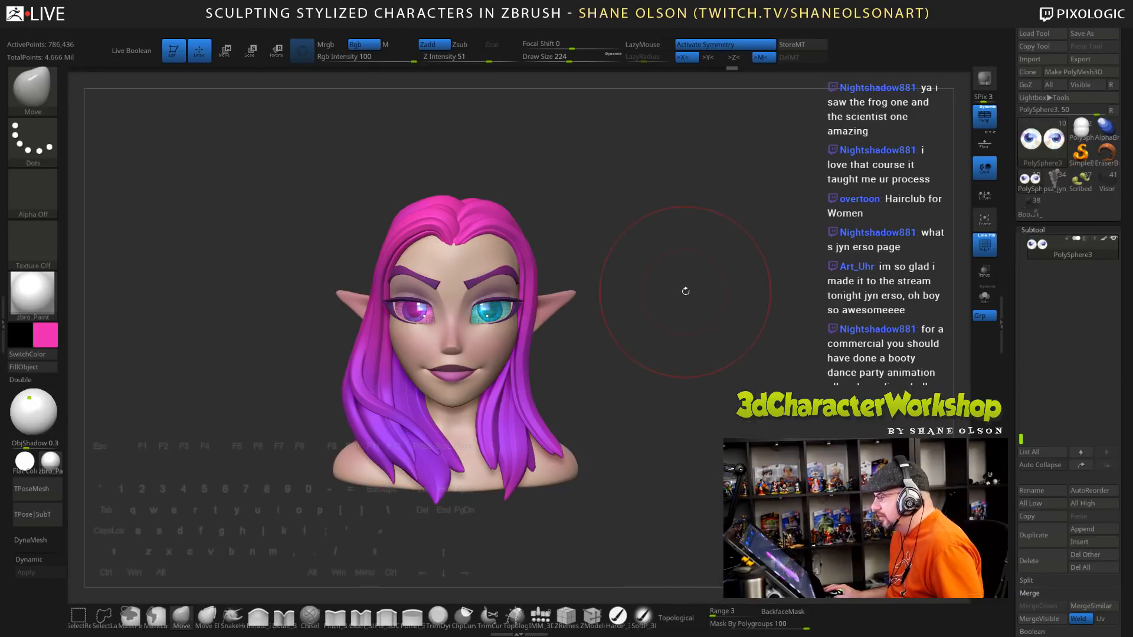
# Display the transform gizmo for the eyes subtool at Draw Size 141 and turn off symmetry
pyautogui.press('s')
pyautogui.moveTo(686, 291); pyautogui.dragTo(670, 291)
pyautogui.press('w')
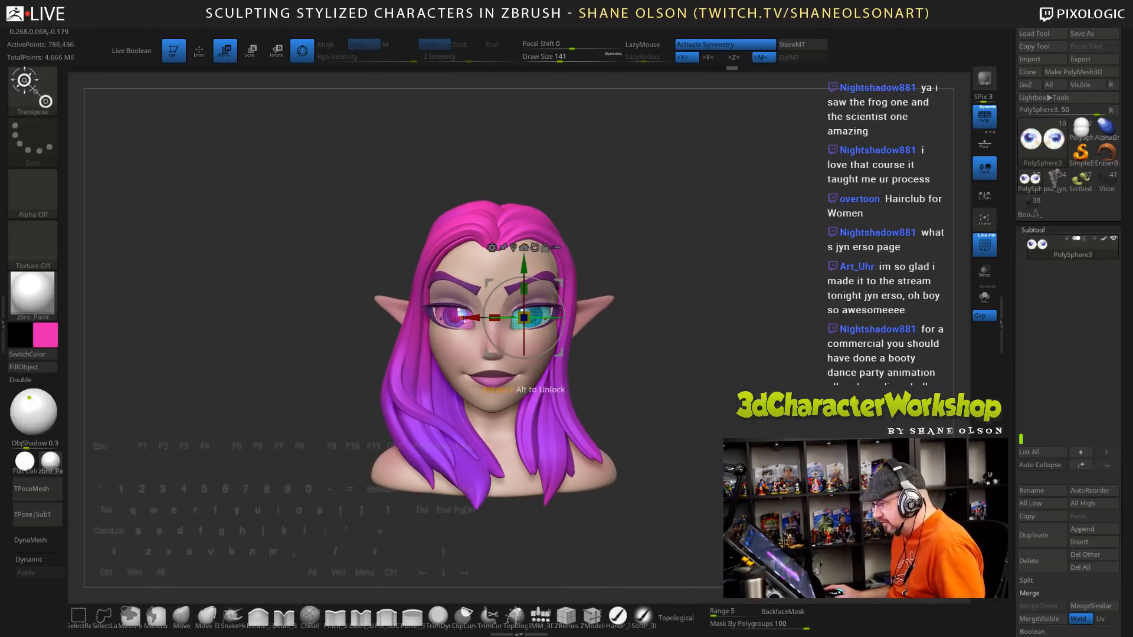
pyautogui.keyDown('alt'); pyautogui.moveTo(524, 318); pyautogui.dragTo(616, 227); pyautogui.keyUp('alt')
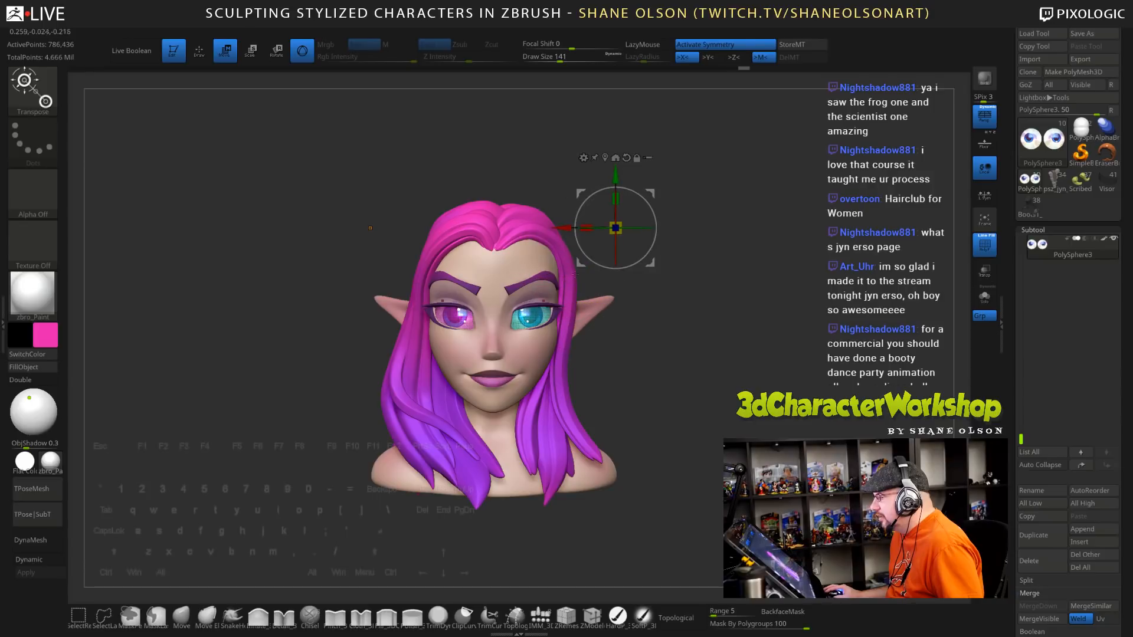
pyautogui.press('x')
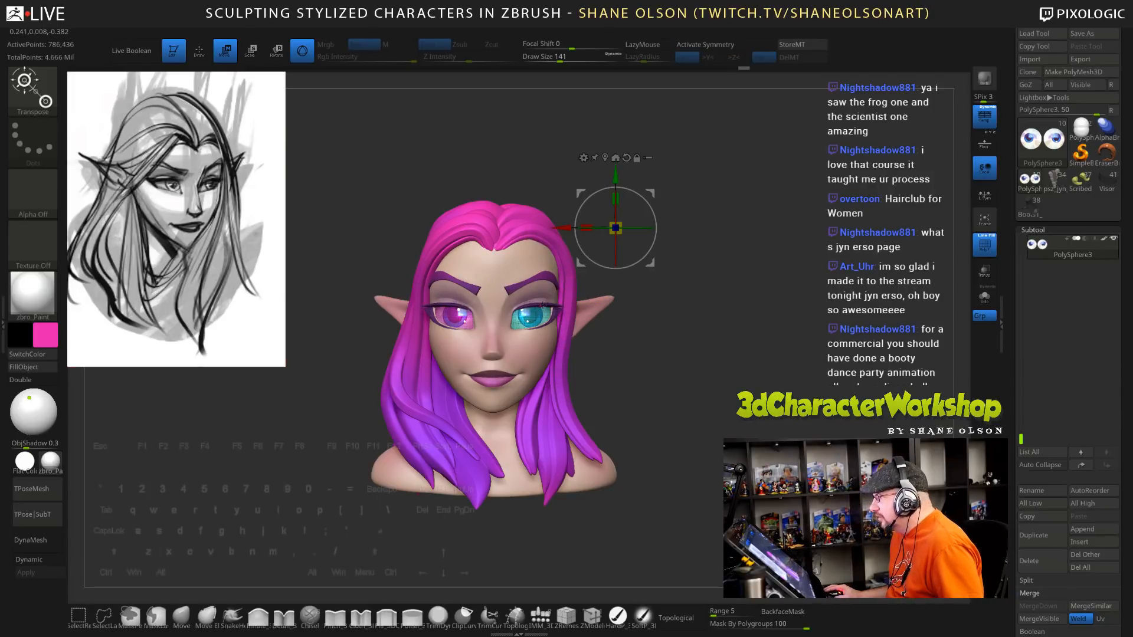
pyautogui.hotkey('shift', 'z')
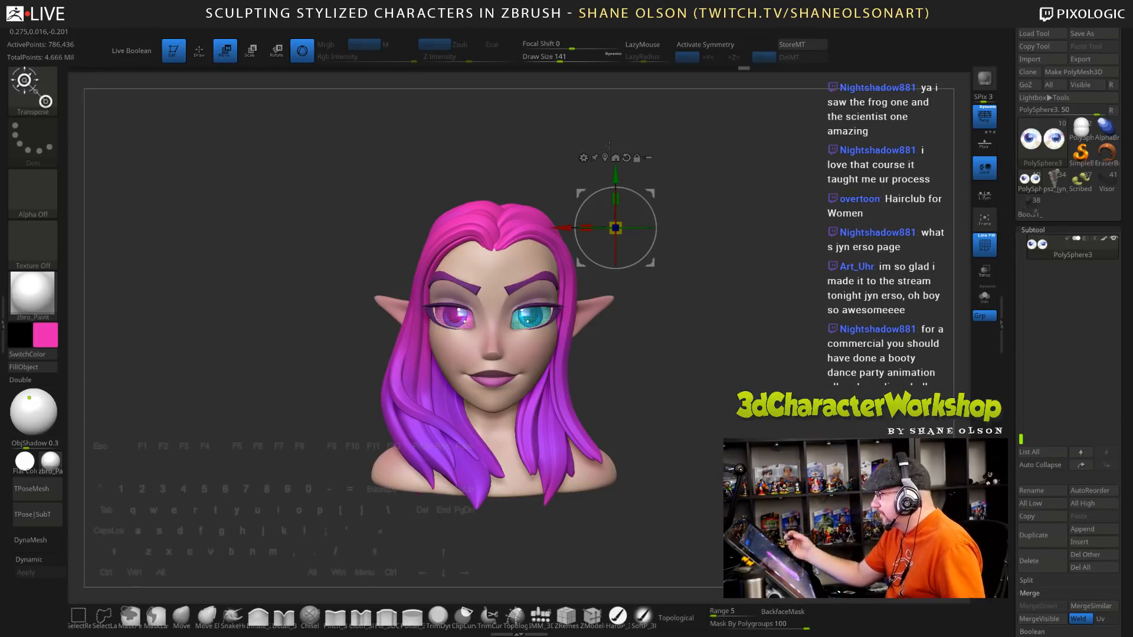
# Mask the character's right eye and center the gizmo on the unmasked left eye
pyautogui.click(531, 318)
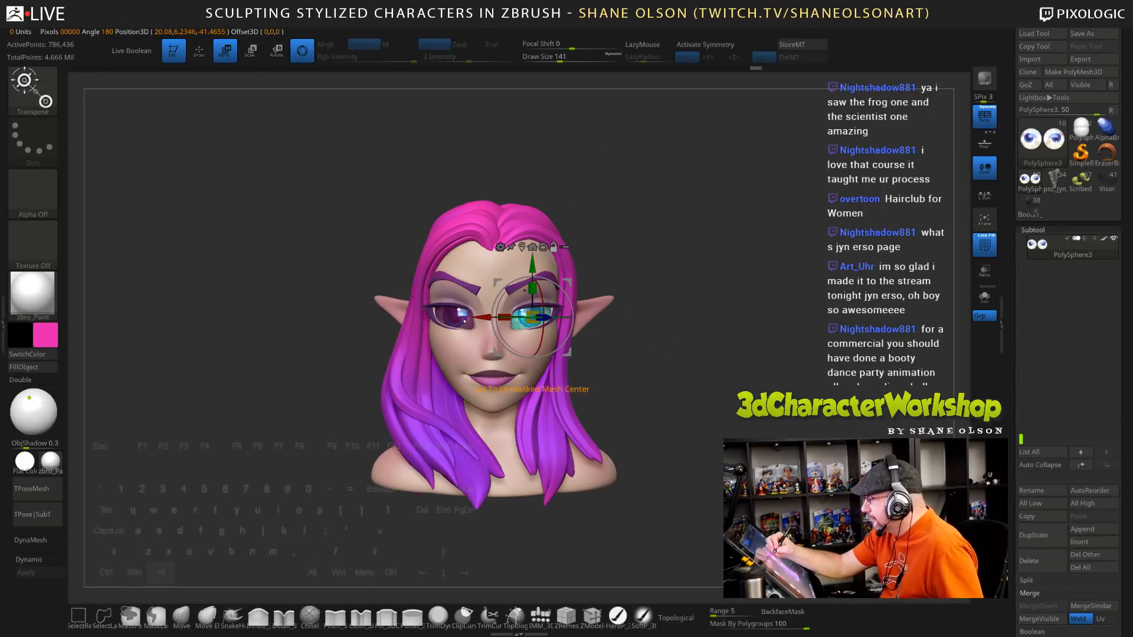
pyautogui.keyDown('alt'); pyautogui.click(522, 247); pyautogui.keyUp('alt')
pyautogui.keyDown('alt'); pyautogui.moveTo(692, 295); pyautogui.dragTo(710, 402); pyautogui.keyUp('alt')
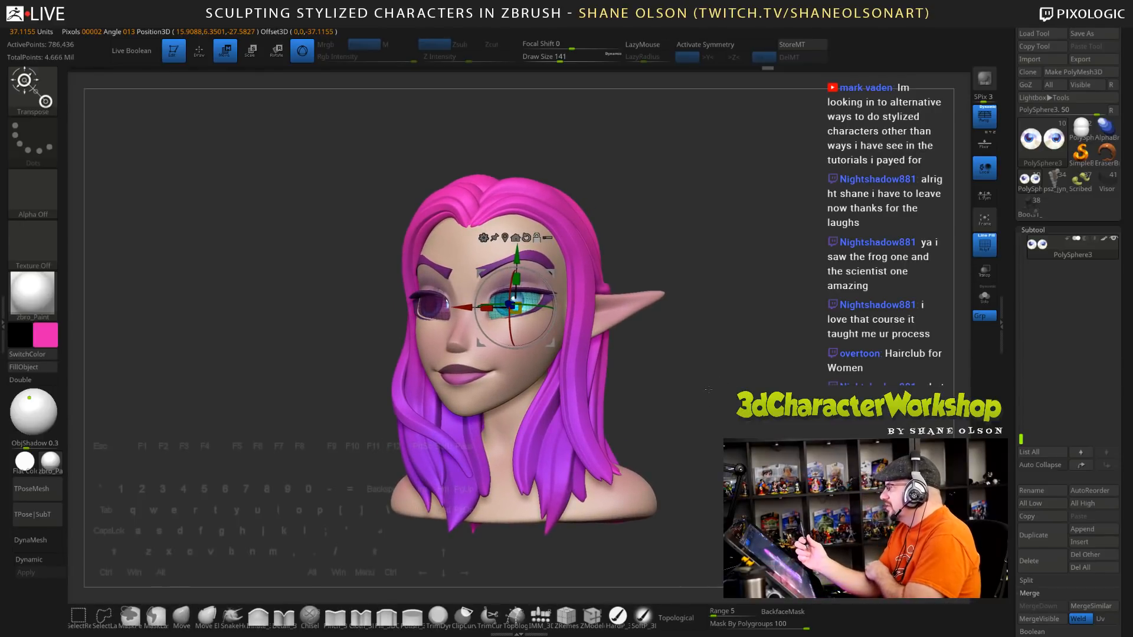
pyautogui.moveTo(708, 377); pyautogui.dragTo(678, 269)
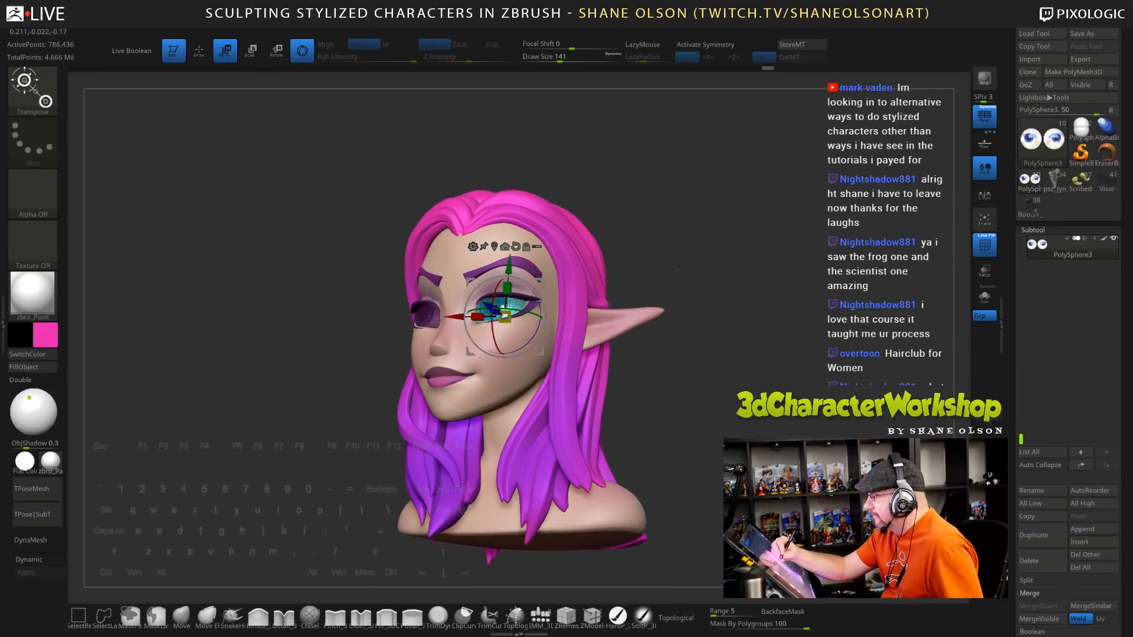
# Hide the polygroup display and rotate the character's left eye so its gaze turns toward her left side
pyautogui.hotkey('shift', 'f')
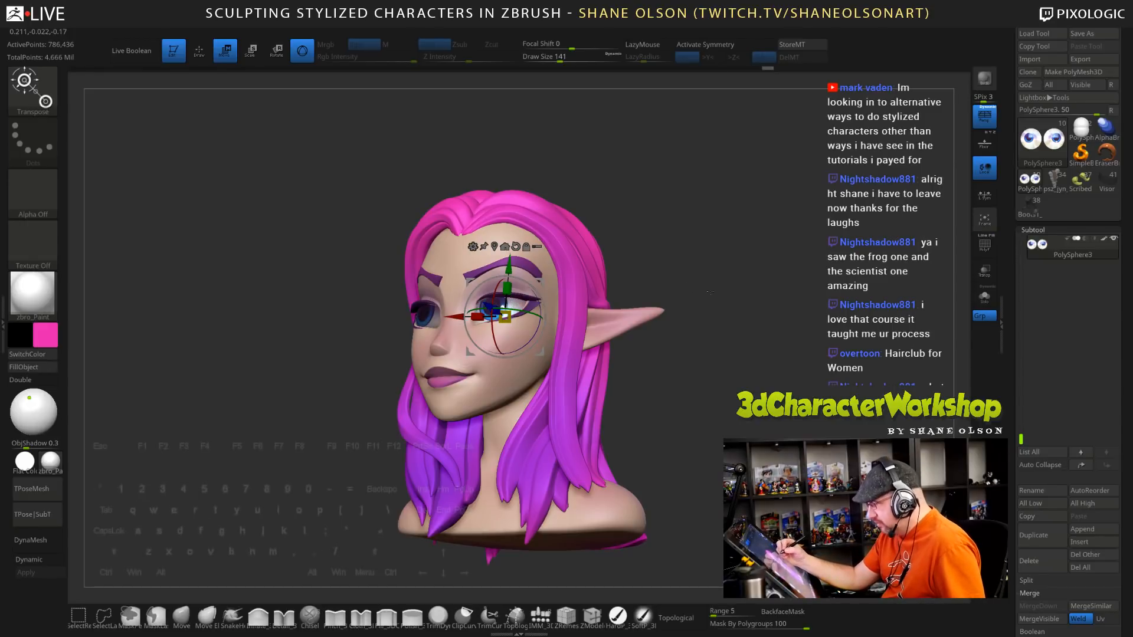
pyautogui.moveTo(707, 300); pyautogui.dragTo(707, 266)
pyautogui.moveTo(524, 305); pyautogui.dragTo(539, 307)
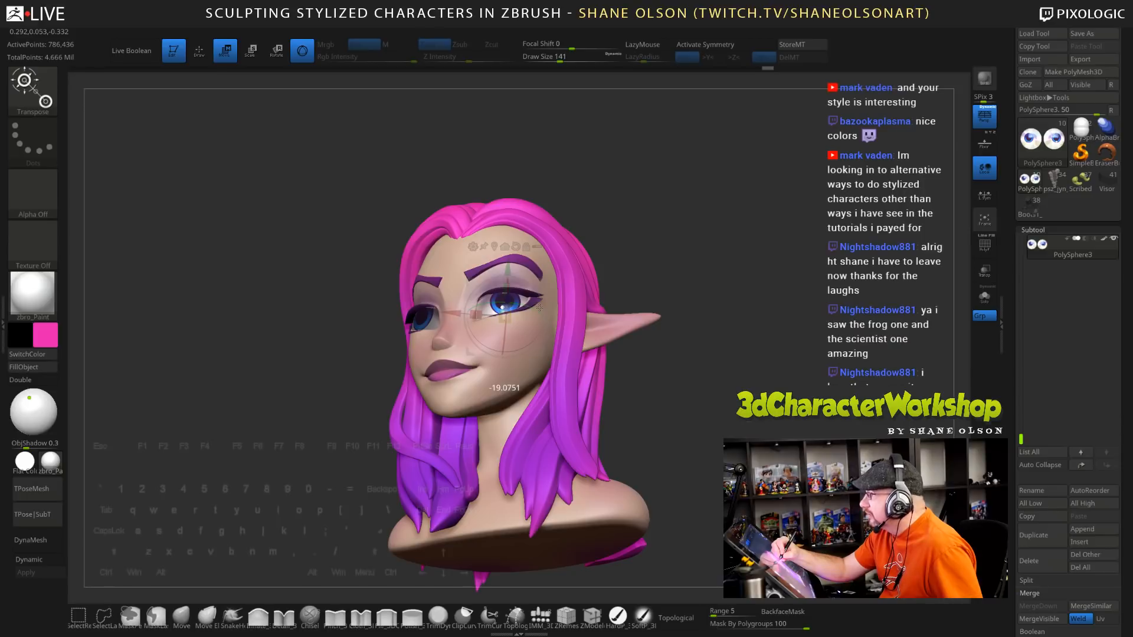
pyautogui.keyDown('alt'); pyautogui.moveTo(699, 268); pyautogui.dragTo(687, 301); pyautogui.keyUp('alt')
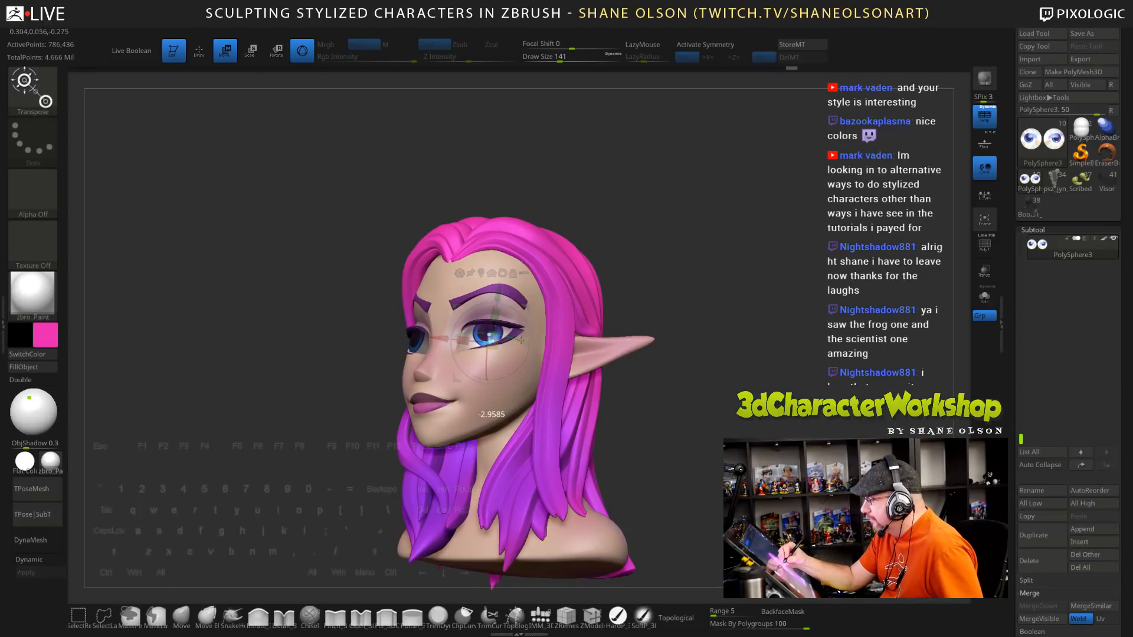
# Switch the mask to free the character's right eye, center the gizmo on it, and rotate it to match the left eye's gaze
pyautogui.moveTo(646, 314); pyautogui.dragTo(696, 344)
pyautogui.keyDown('ctrl'); pyautogui.click(661, 300); pyautogui.keyUp('ctrl')
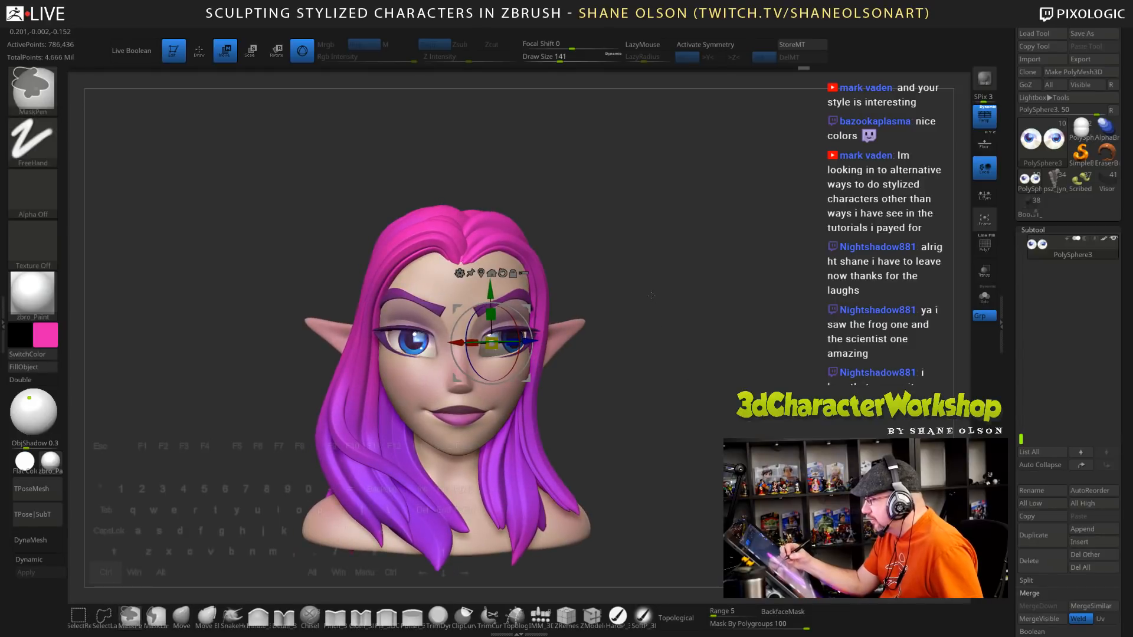
pyautogui.click(481, 274)
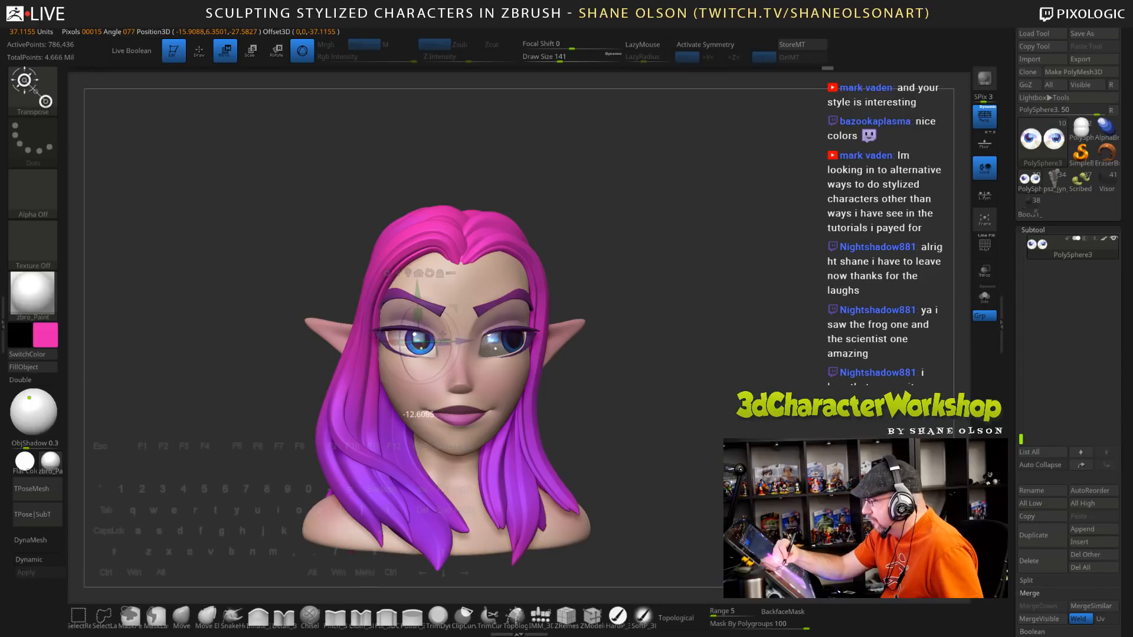
pyautogui.moveTo(454, 322); pyautogui.dragTo(450, 328)
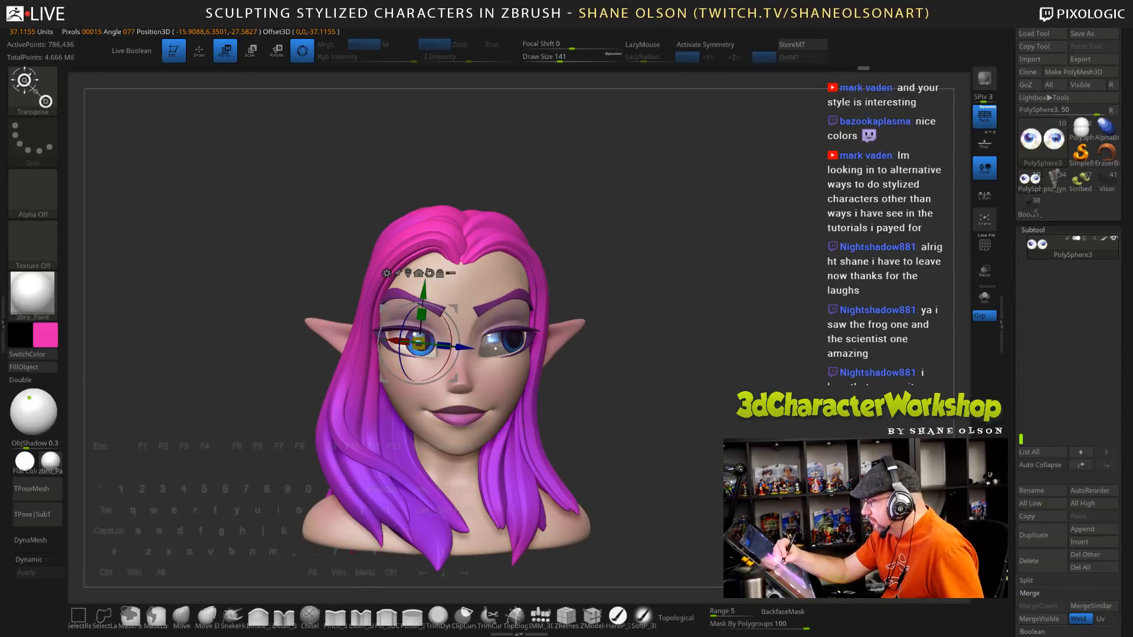
pyautogui.moveTo(640, 438); pyautogui.dragTo(614, 442)
pyautogui.moveTo(437, 345); pyautogui.dragTo(438, 348)
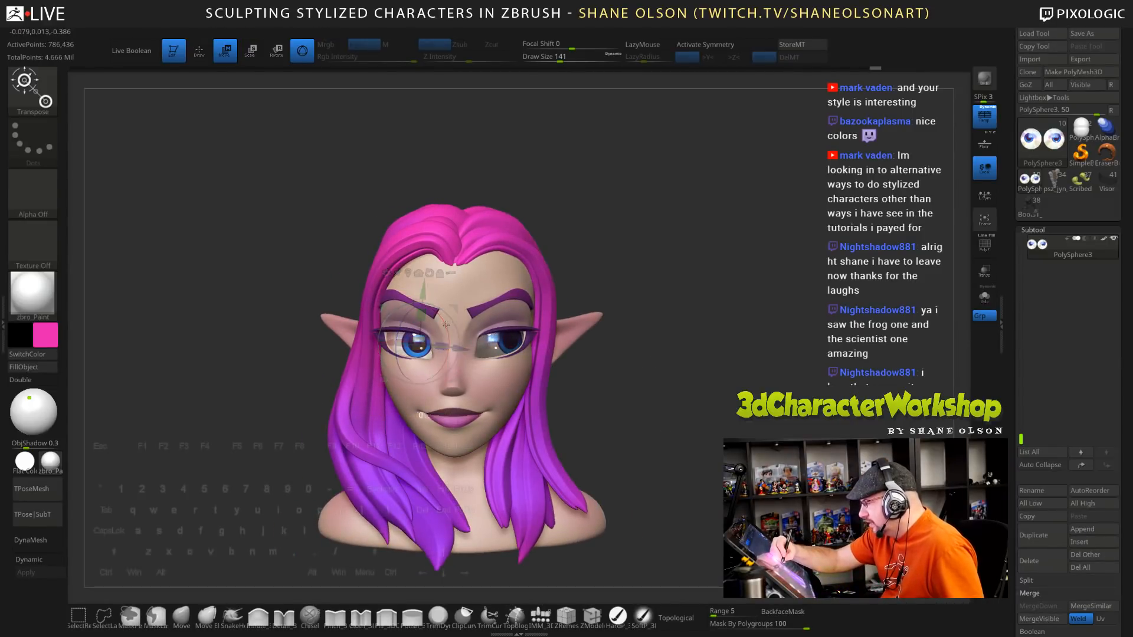
pyautogui.moveTo(708, 439)
pyautogui.keyDown('alt'); pyautogui.mouseDown()
pyautogui.moveTo(709, 457)
pyautogui.moveTo(690, 458)
pyautogui.moveTo(697, 442)
pyautogui.mouseUp(); pyautogui.keyUp('alt')
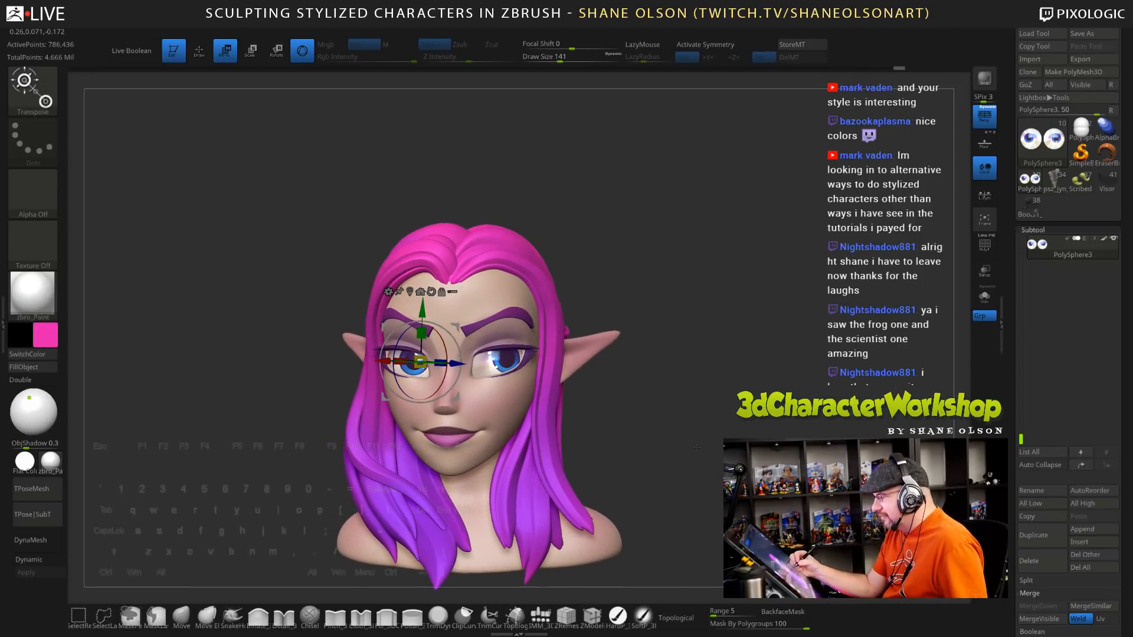
# Mask the character's right eye again and center the gizmo back on the left eye
pyautogui.press('ctrl')
pyautogui.keyDown('ctrl'); pyautogui.click(700, 456); pyautogui.keyUp('ctrl')
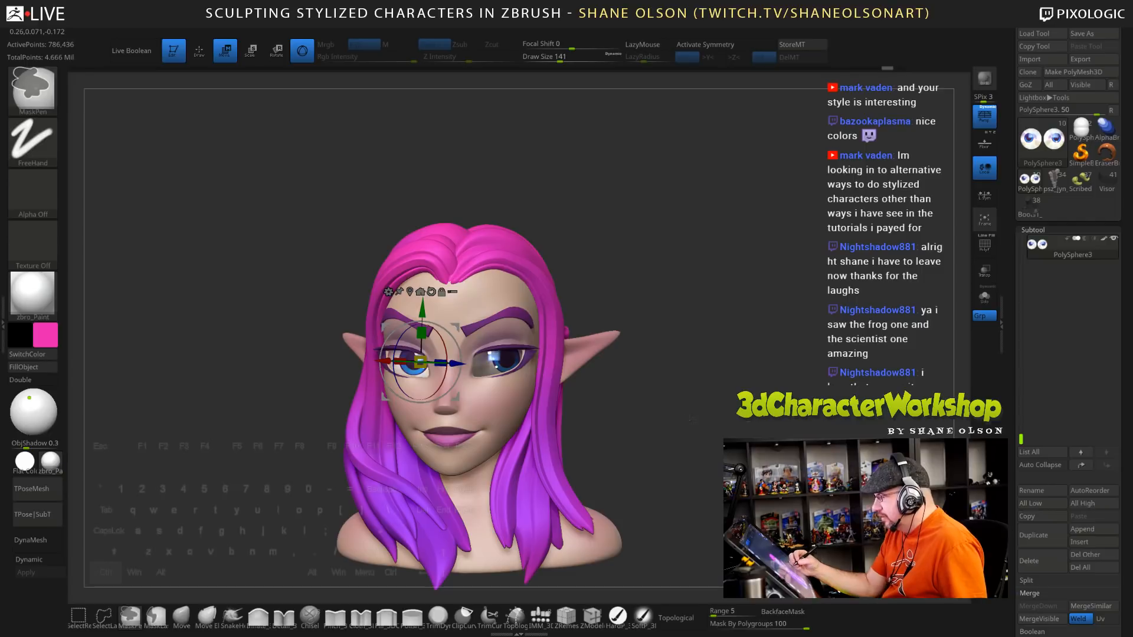
pyautogui.keyDown('ctrl'); pyautogui.click(695, 421); pyautogui.keyUp('ctrl')
pyautogui.keyDown('alt'); pyautogui.moveTo(655, 363); pyautogui.dragTo(652, 341); pyautogui.keyUp('alt')
pyautogui.click(418, 269)
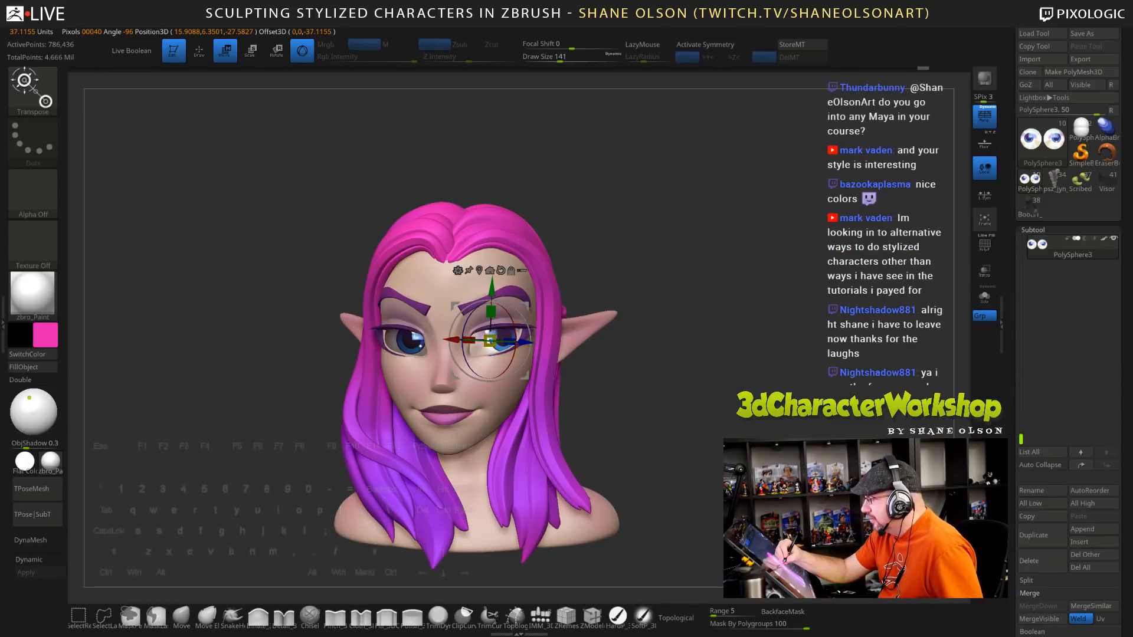
pyautogui.keyDown('alt'); pyautogui.moveTo(714, 391); pyautogui.dragTo(695, 378); pyautogui.keyUp('alt')
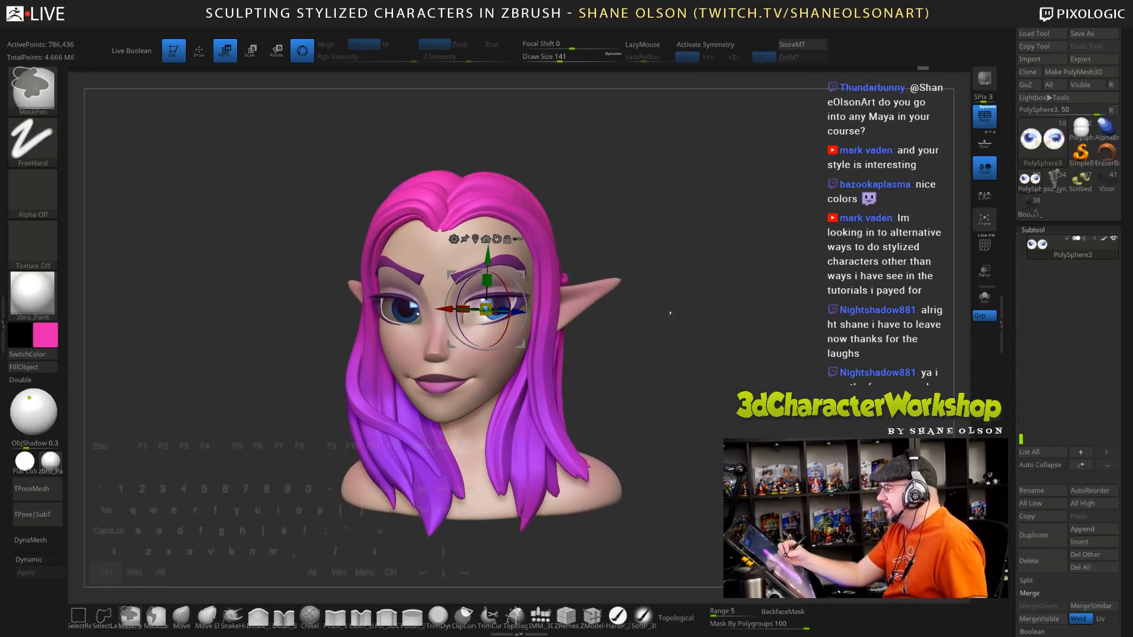
# Undo the last two changes and fine-tune the left eye's rotation slightly back toward the nose
pyautogui.press('q')
pyautogui.hotkey('ctrl', 'z')
pyautogui.hotkey('ctrl', 'z')
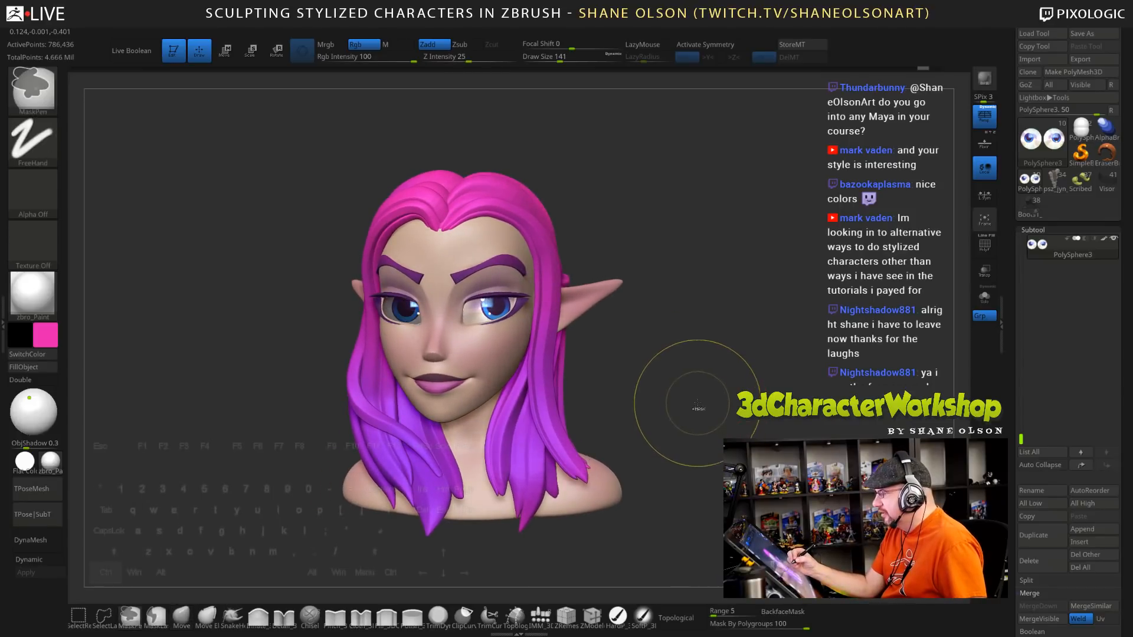
pyautogui.press('w')
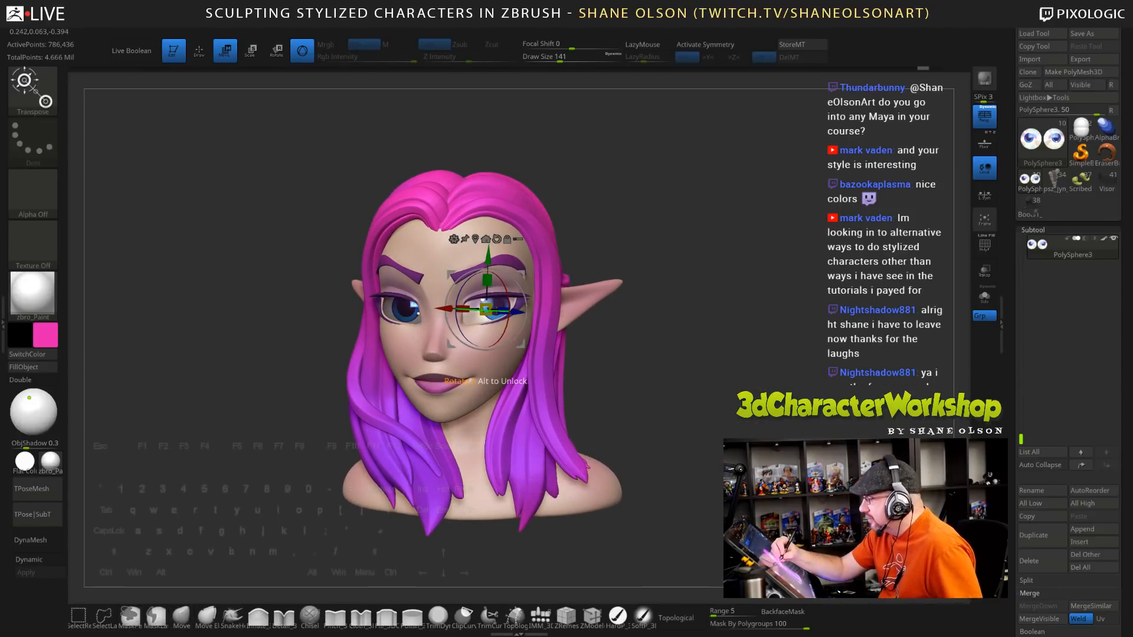
pyautogui.moveTo(497, 311); pyautogui.dragTo(489, 310)
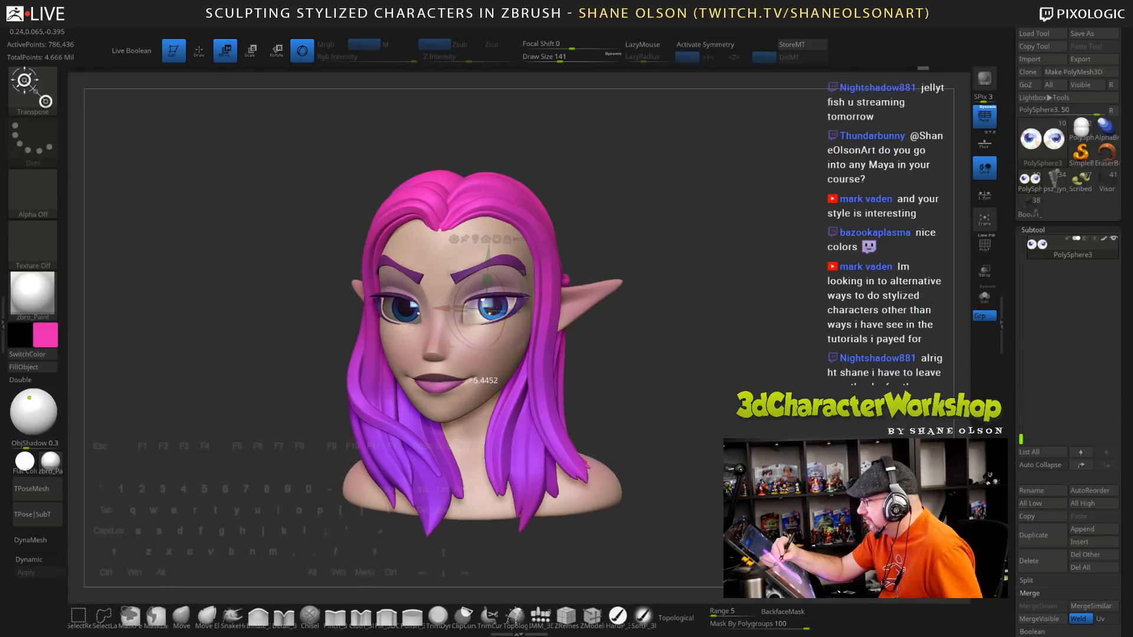
pyautogui.moveTo(753, 437); pyautogui.dragTo(694, 445)
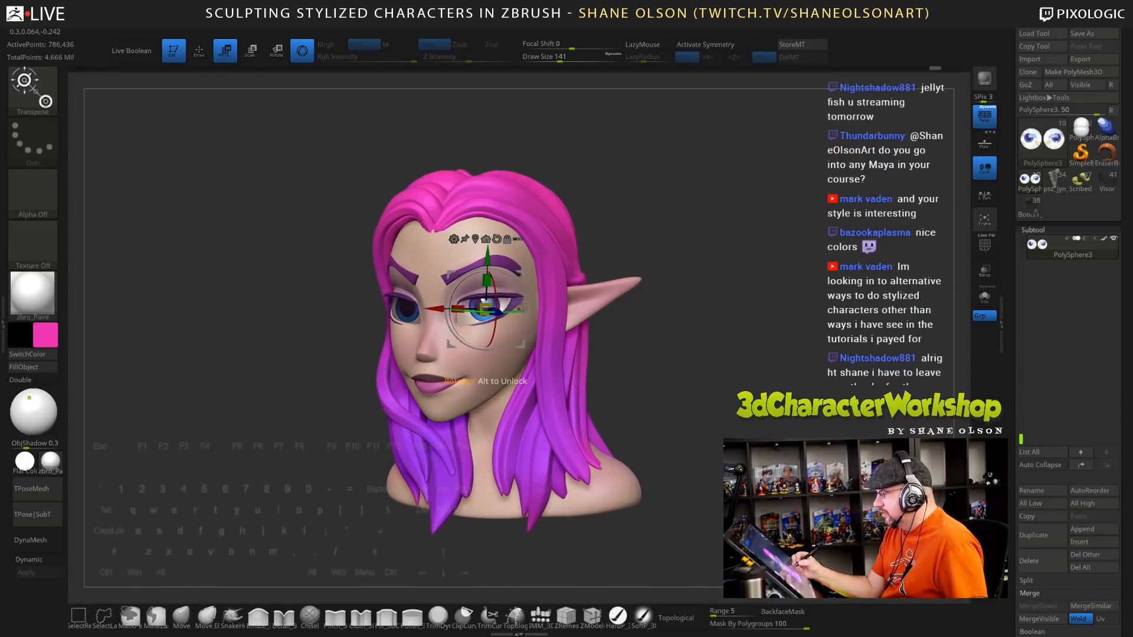
pyautogui.moveTo(519, 311); pyautogui.dragTo(517, 310)
pyautogui.moveTo(689, 396); pyautogui.dragTo(707, 385)
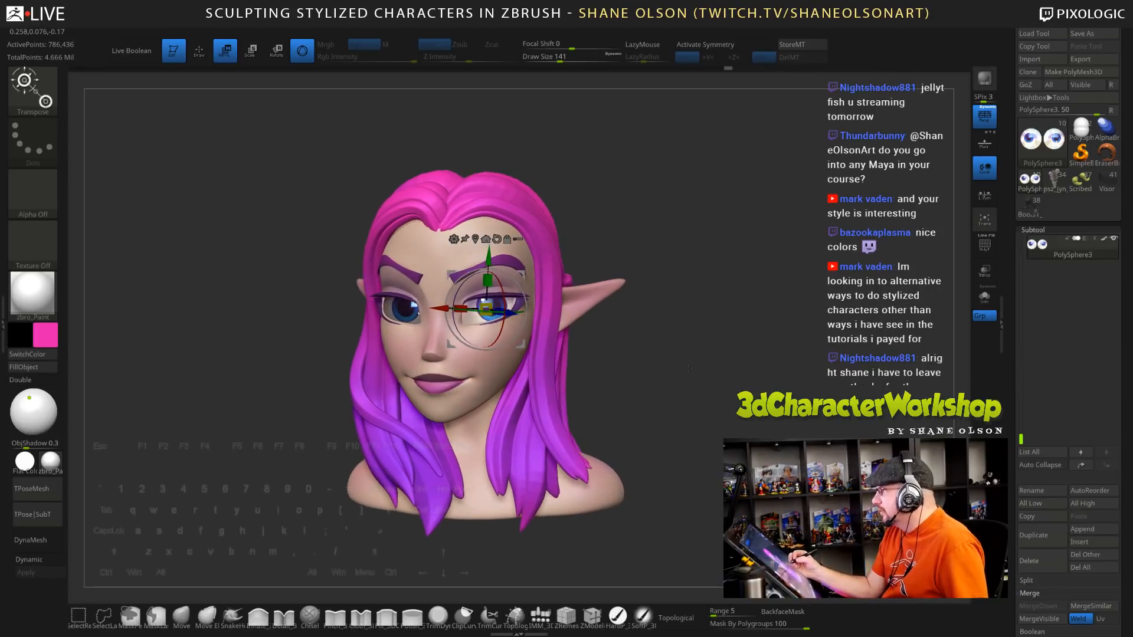
pyautogui.press('q')
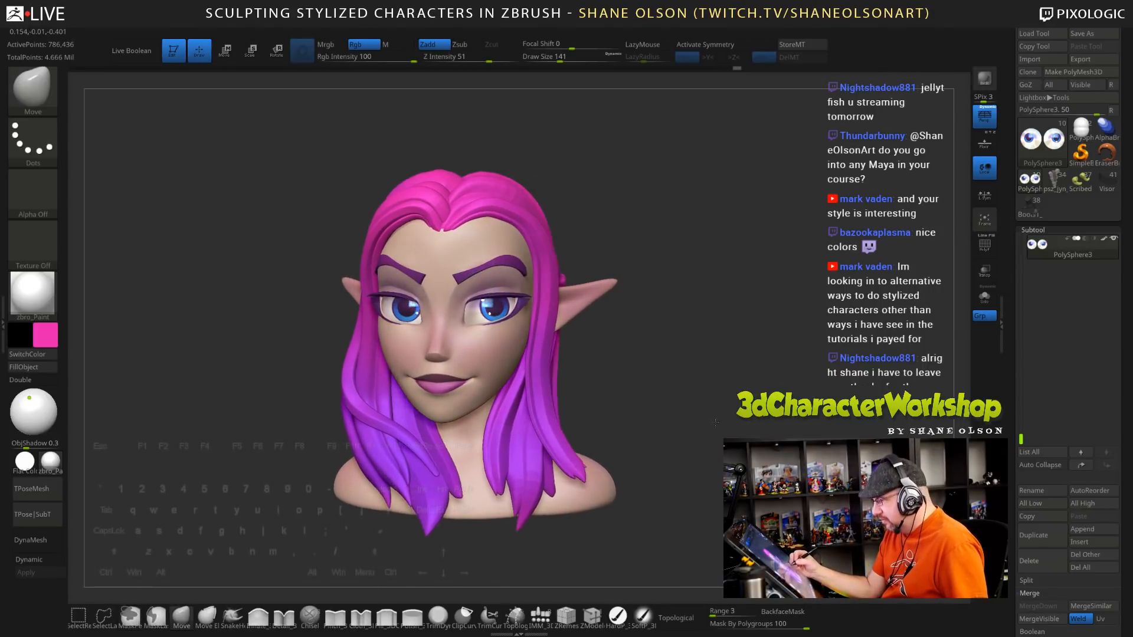
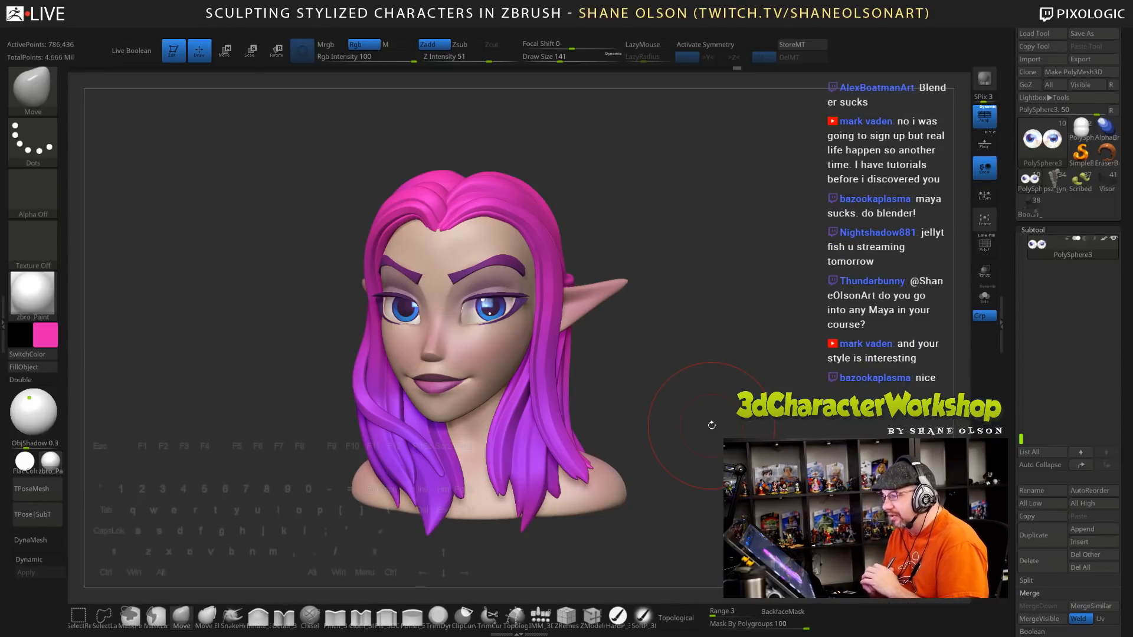
# Restore the right eye's mask, rotate the left eye slightly more, and clear the mask
pyautogui.hotkey('ctrl', 'z')
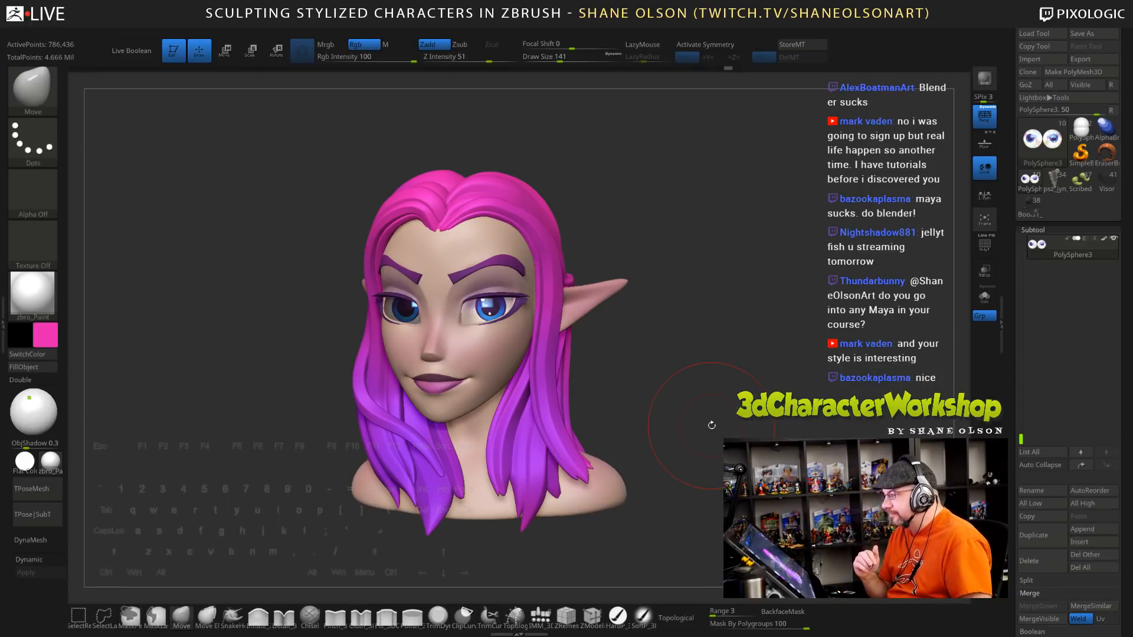
pyautogui.press('w')
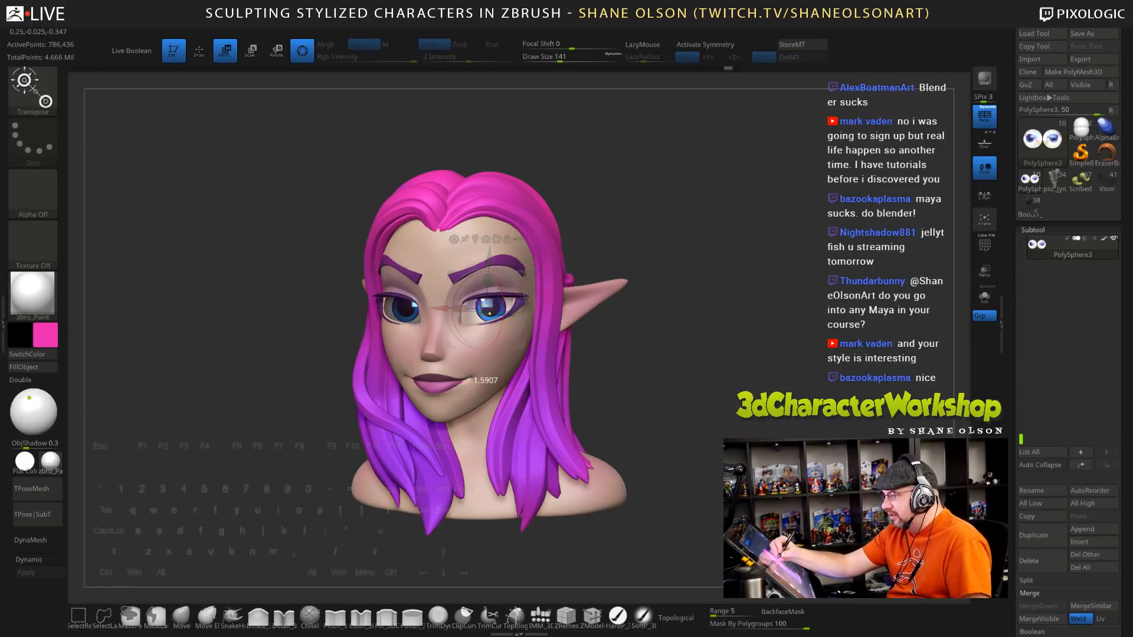
pyautogui.click(501, 285)
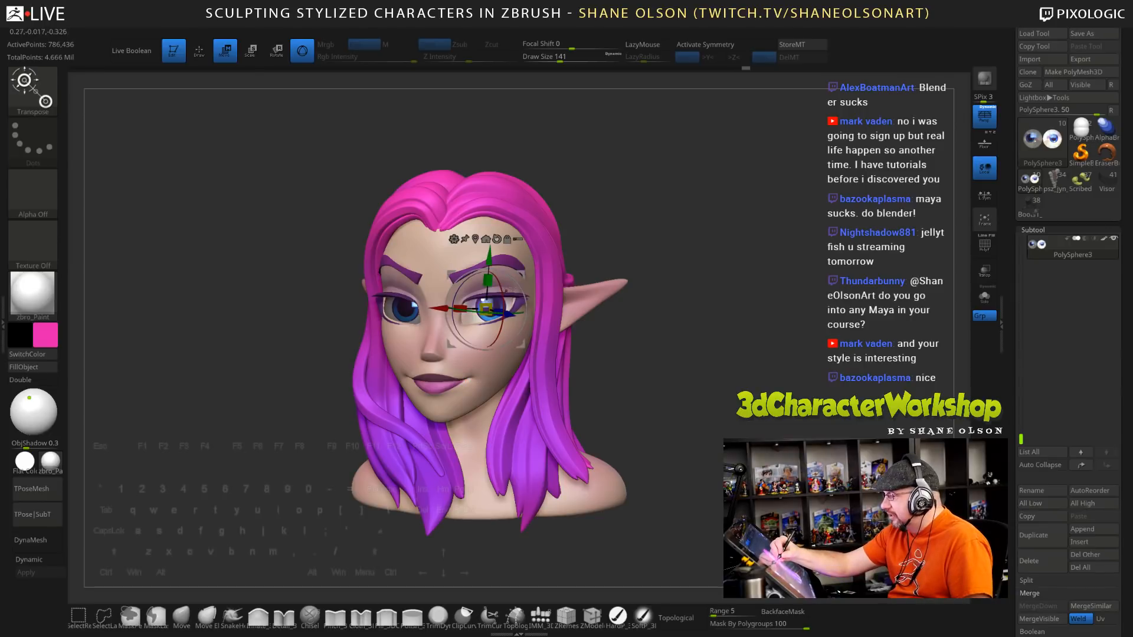
pyautogui.keyDown('ctrl'); pyautogui.moveTo(665, 284); pyautogui.dragTo(690, 291); pyautogui.keyUp('ctrl')
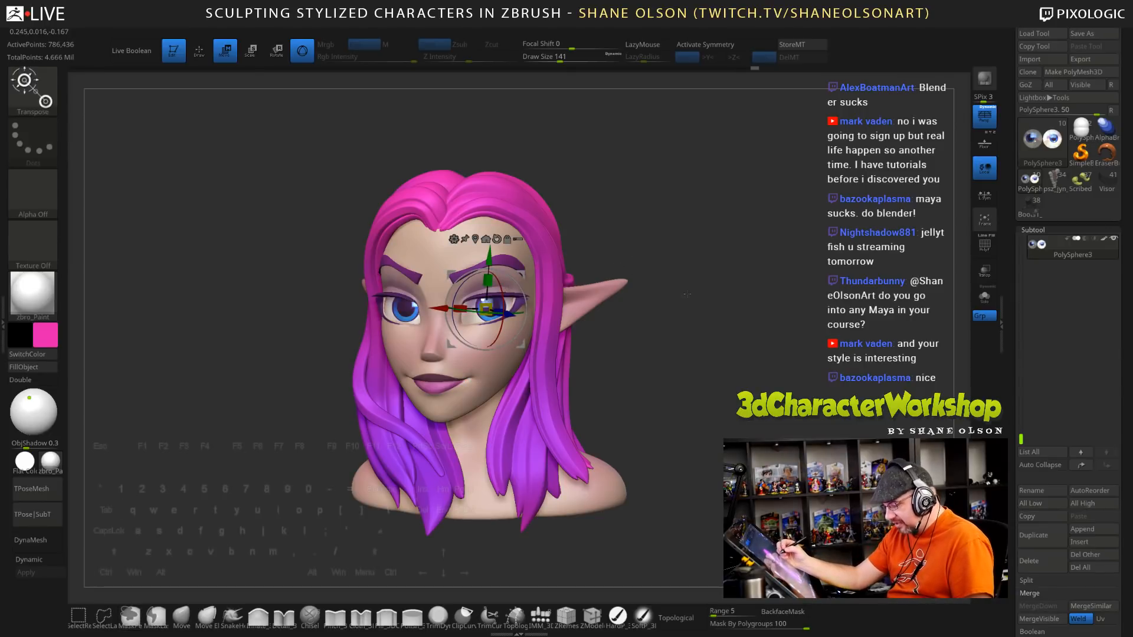
pyautogui.press('q')
pyautogui.moveTo(702, 354)
pyautogui.mouseDown()
pyautogui.moveTo(655, 358)
pyautogui.moveTo(704, 359)
pyautogui.moveTo(717, 383)
pyautogui.moveTo(728, 409)
pyautogui.moveTo(720, 439)
pyautogui.moveTo(690, 437)
pyautogui.moveTo(692, 471)
pyautogui.moveTo(719, 461)
pyautogui.moveTo(704, 465)
pyautogui.mouseUp()
# Select the head and shoulders subtool and mask the neck and shoulders with the MaskLasso brush
pyautogui.keyDown('alt'); pyautogui.click(496, 373); pyautogui.keyUp('alt')
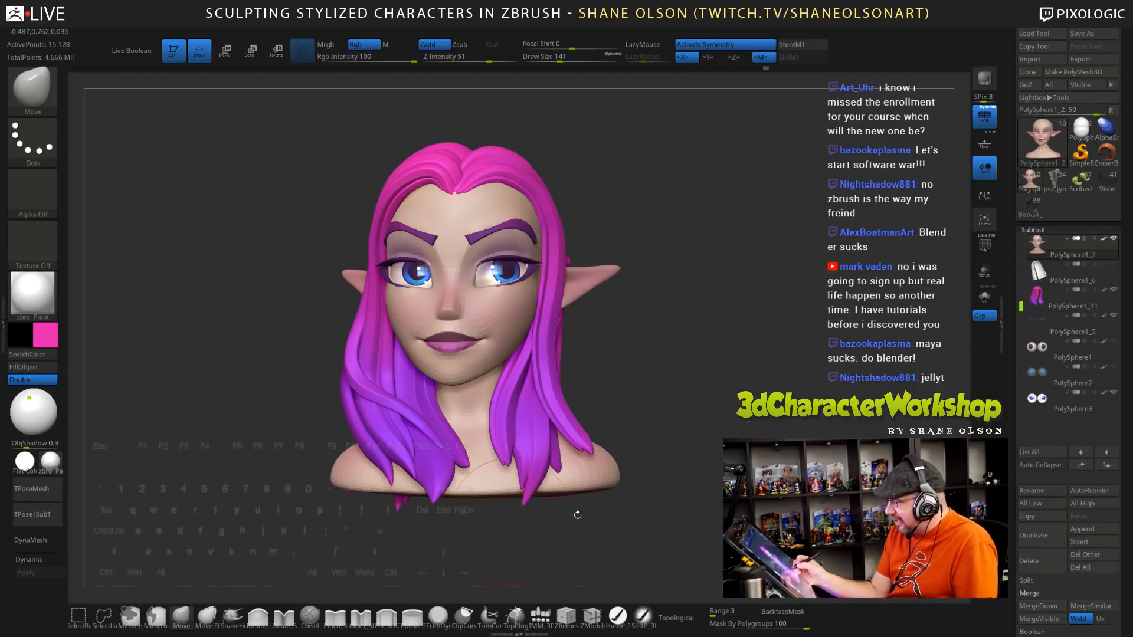
pyautogui.click(157, 617)
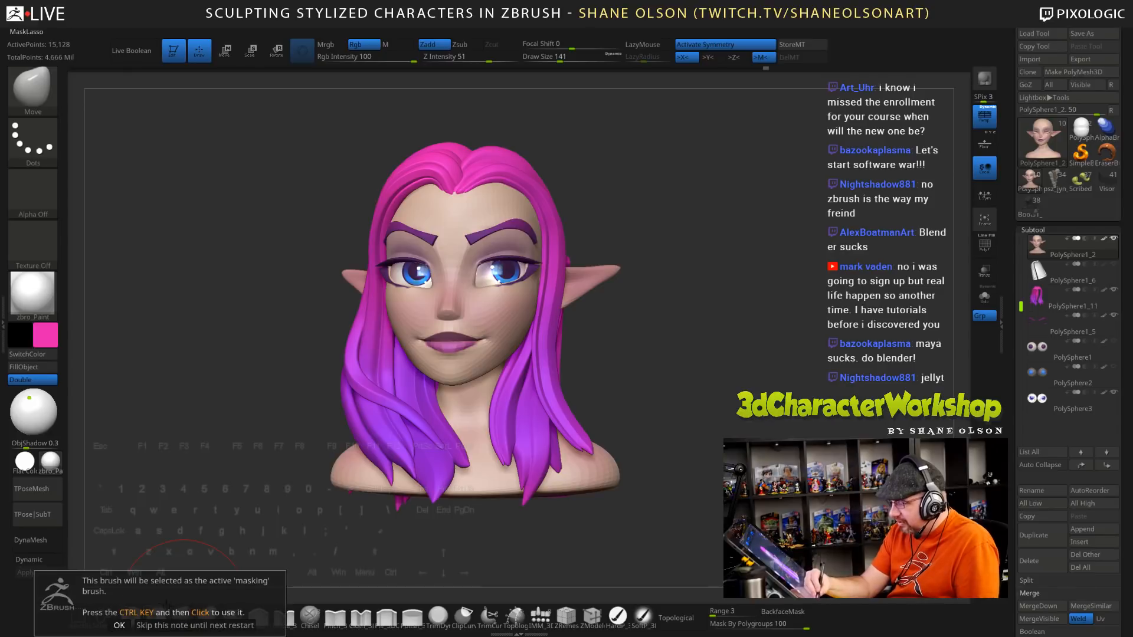
pyautogui.moveTo(317, 413)
pyautogui.keyDown('ctrl'); pyautogui.mouseDown()
pyautogui.moveTo(260, 472)
pyautogui.moveTo(666, 525)
pyautogui.moveTo(708, 405)
pyautogui.mouseUp(); pyautogui.keyUp('ctrl')
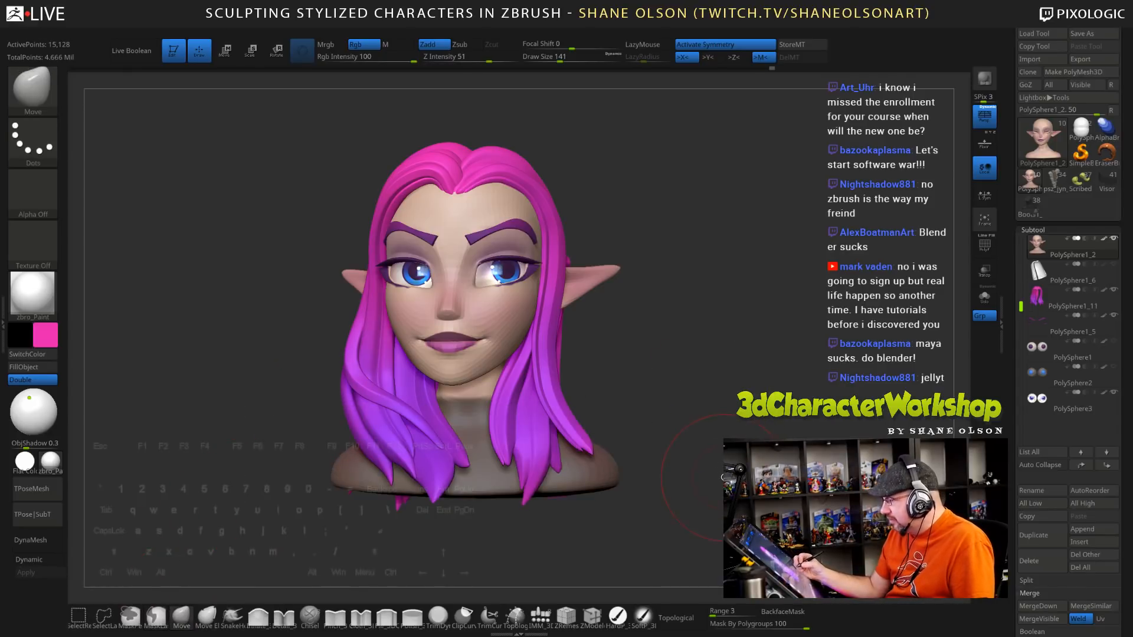
# Soften the mask's edge at the neck and invert it so the head is masked instead of the shoulders
pyautogui.keyDown('ctrl'); pyautogui.click(485, 459); pyautogui.keyUp('ctrl')
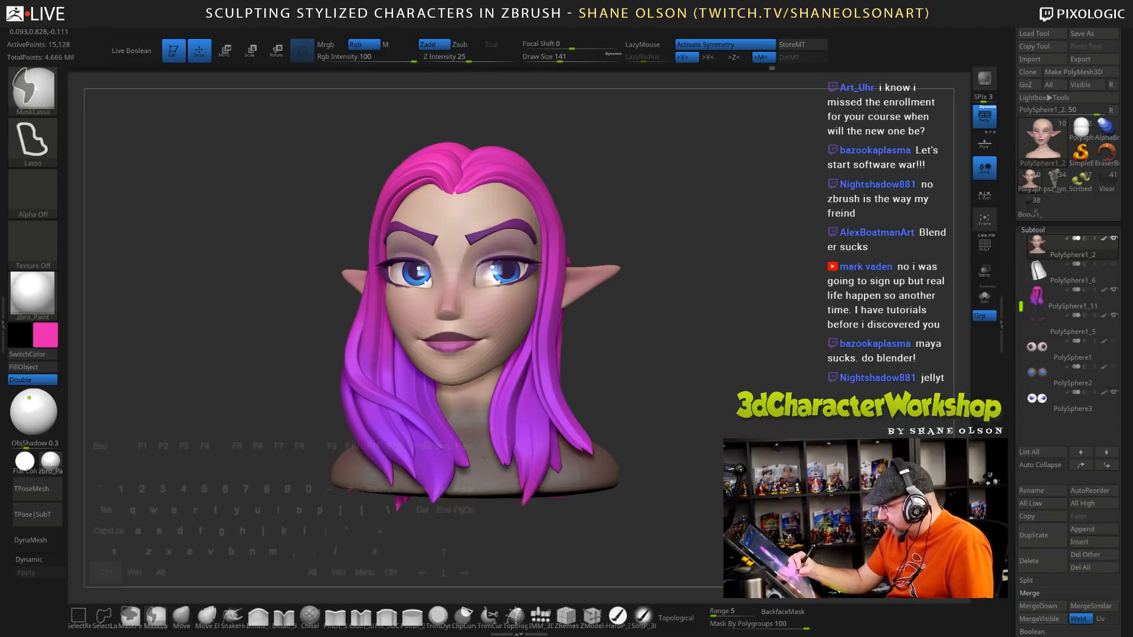
pyautogui.keyDown('ctrl'); pyautogui.click(490, 463); pyautogui.keyUp('ctrl')
pyautogui.keyDown('ctrl'); pyautogui.click(662, 330); pyautogui.keyUp('ctrl')
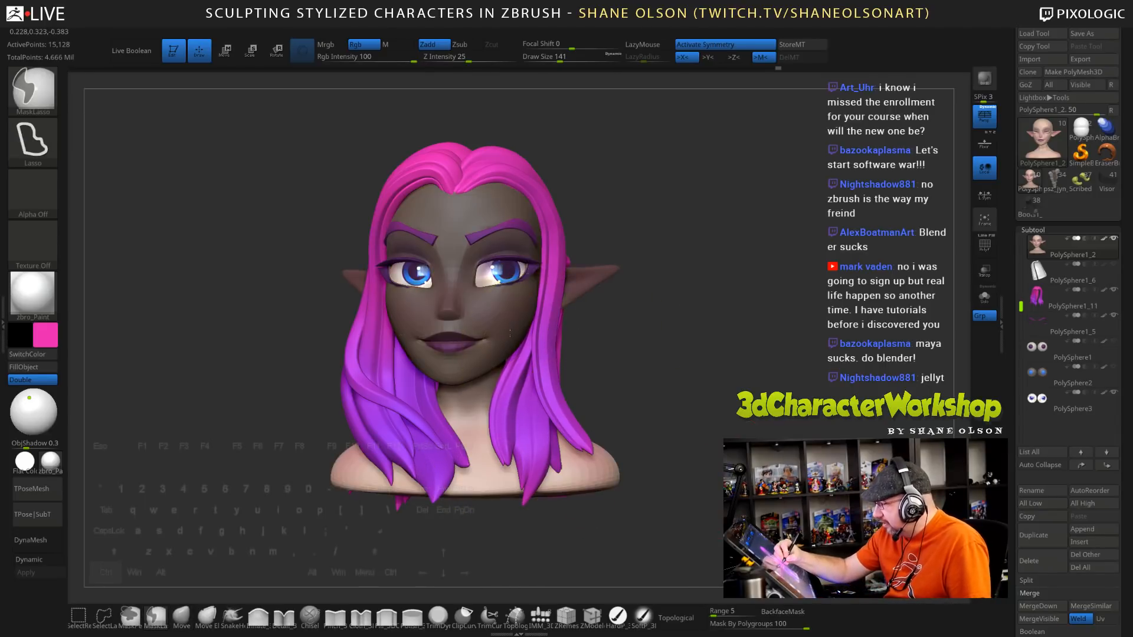
pyautogui.keyDown('ctrl'); pyautogui.click(645, 416); pyautogui.keyUp('ctrl')
pyautogui.keyDown('ctrl'); pyautogui.click(729, 483); pyautogui.keyUp('ctrl')
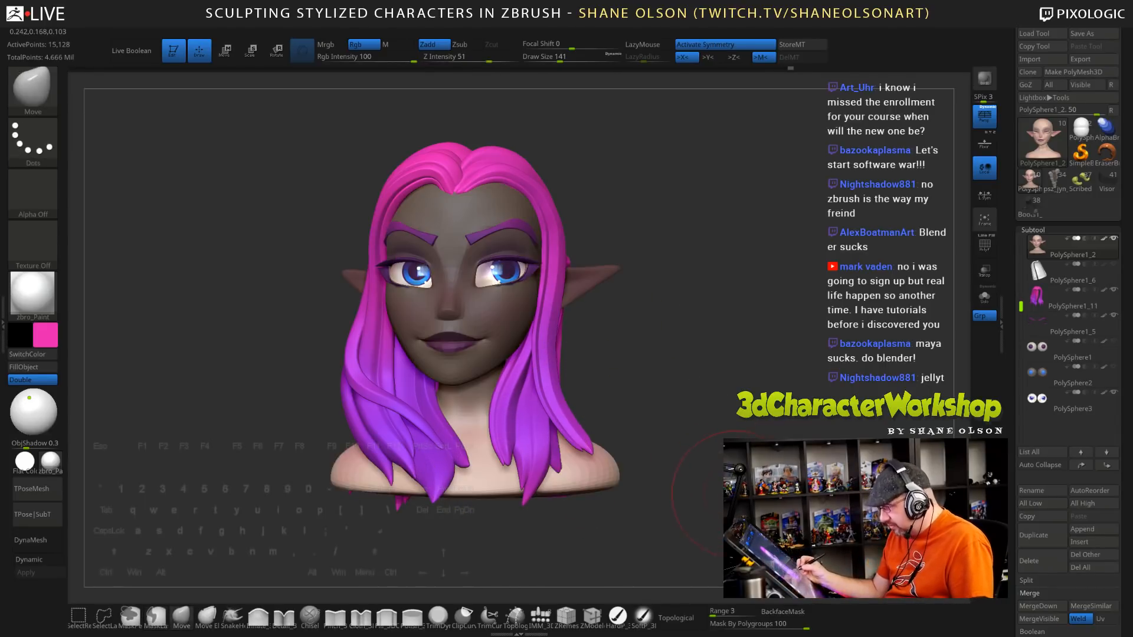
# Place the transform gizmo at the base of the neck and turn off symmetry for the head and shoulders subtool
pyautogui.press('e')
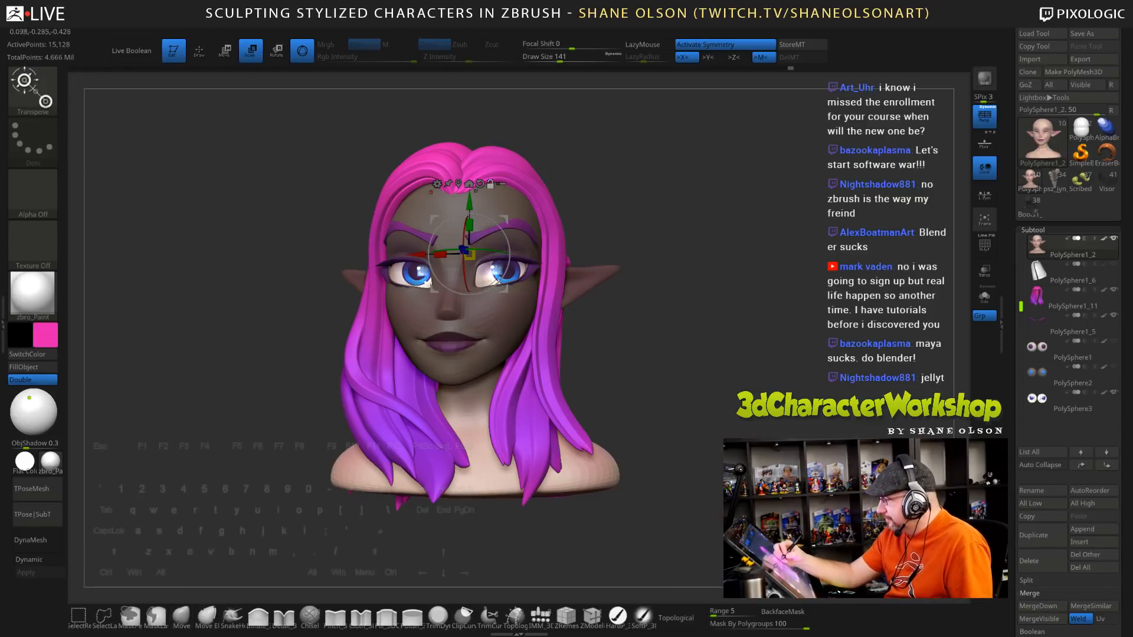
pyautogui.click(502, 472)
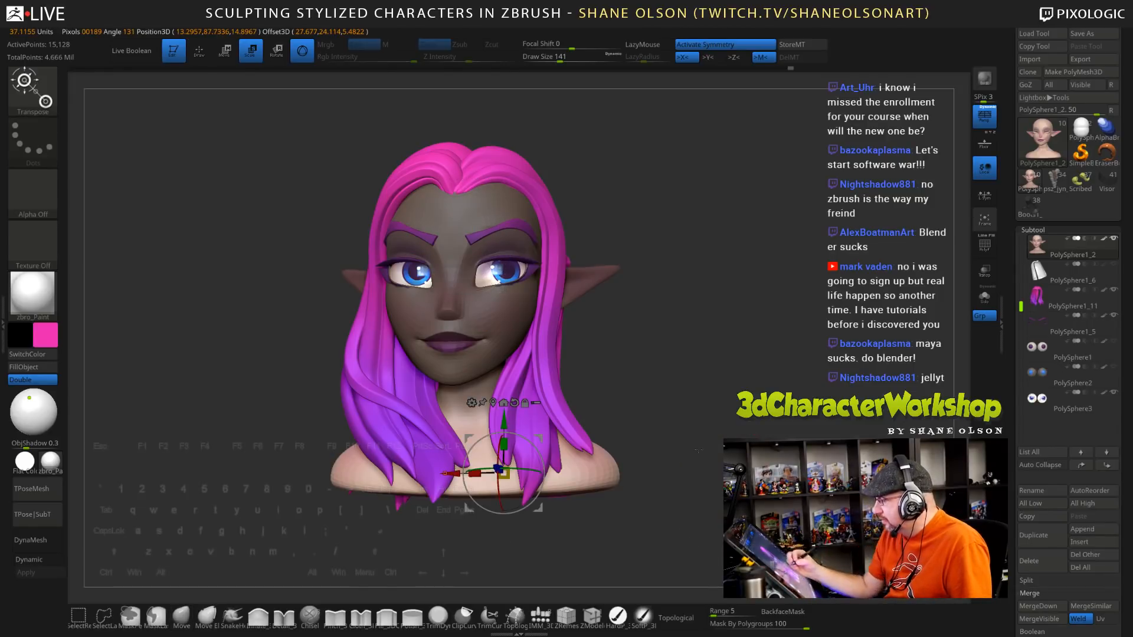
pyautogui.moveTo(698, 451); pyautogui.dragTo(659, 468)
pyautogui.keyDown('alt'); pyautogui.moveTo(540, 438); pyautogui.dragTo(540, 361); pyautogui.keyUp('alt')
pyautogui.moveTo(677, 438); pyautogui.dragTo(712, 438)
pyautogui.keyDown('alt'); pyautogui.moveTo(539, 360); pyautogui.dragTo(516, 360); pyautogui.keyUp('alt')
pyautogui.press('x')
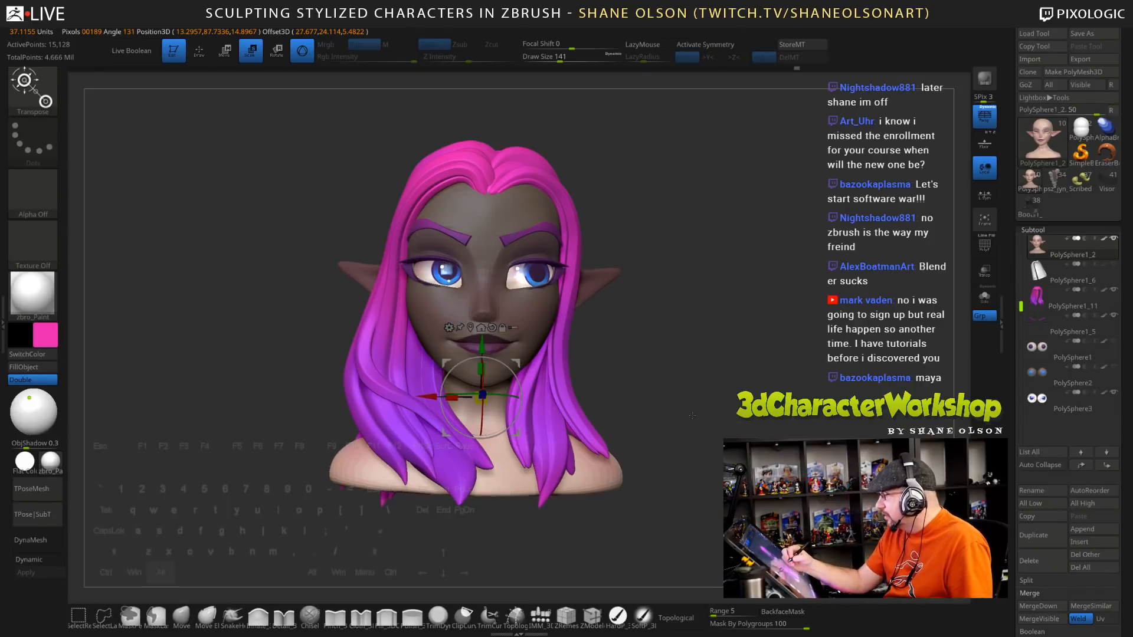
pyautogui.moveTo(692, 416)
pyautogui.keyDown('alt'); pyautogui.mouseDown()
pyautogui.moveTo(708, 421)
pyautogui.moveTo(661, 356)
pyautogui.moveTo(655, 386)
pyautogui.mouseUp(); pyautogui.keyUp('alt')
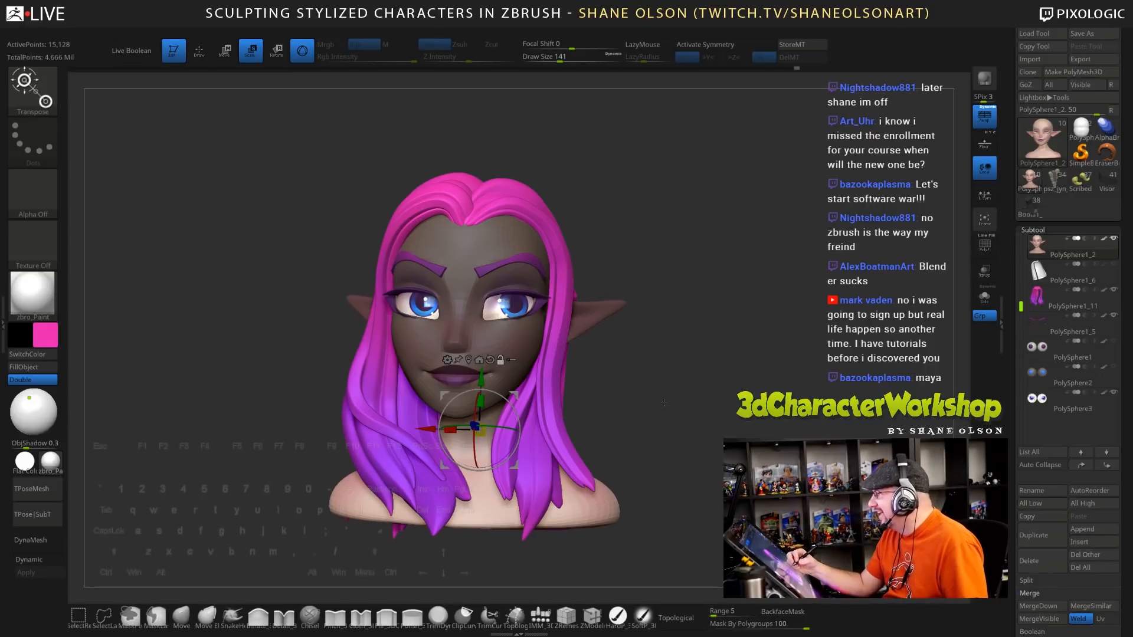
pyautogui.moveTo(667, 402)
pyautogui.mouseDown()
pyautogui.moveTo(656, 403)
pyautogui.moveTo(660, 423)
pyautogui.moveTo(659, 388)
pyautogui.mouseUp()
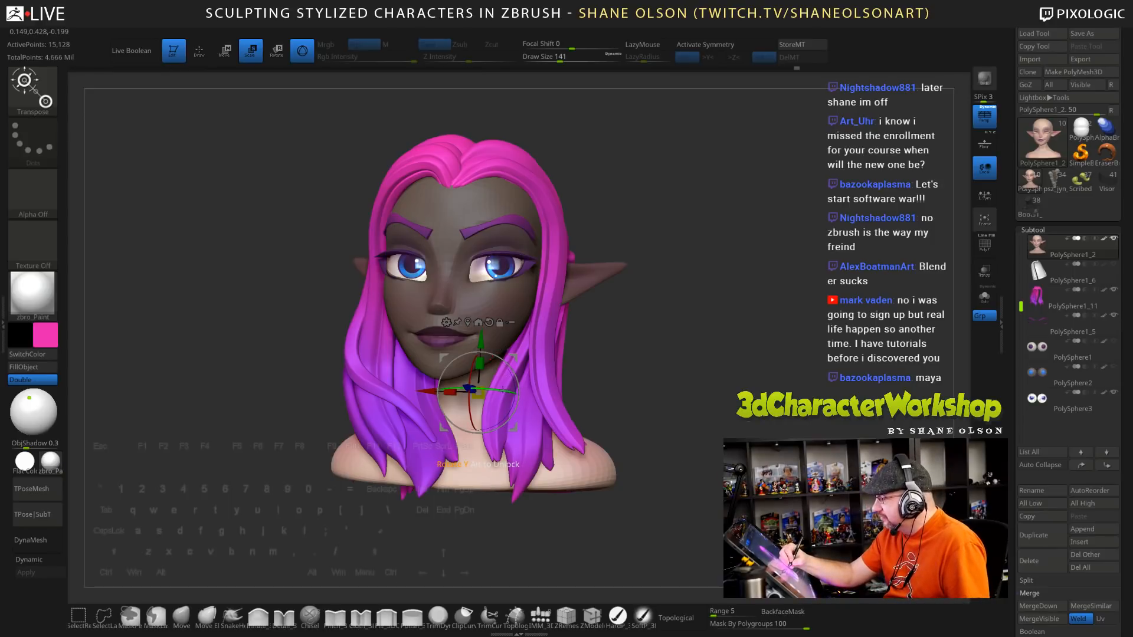
# Rotate the unmasked shoulders around the neck pivot so they turn and tilt relative to the head
pyautogui.moveTo(498, 389); pyautogui.dragTo(508, 399)
pyautogui.moveTo(675, 450); pyautogui.dragTo(651, 436)
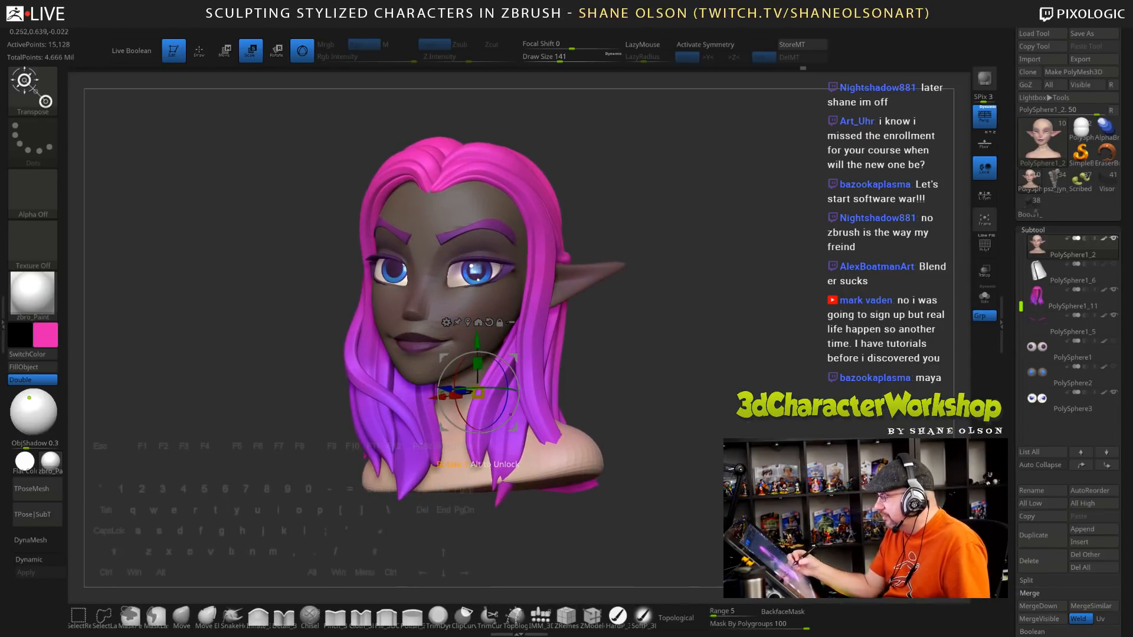
pyautogui.moveTo(502, 390); pyautogui.dragTo(515, 378)
pyautogui.moveTo(627, 413)
pyautogui.mouseDown()
pyautogui.moveTo(726, 425)
pyautogui.moveTo(689, 429)
pyautogui.moveTo(695, 416)
pyautogui.moveTo(614, 401)
pyautogui.moveTo(520, 418)
pyautogui.mouseUp()
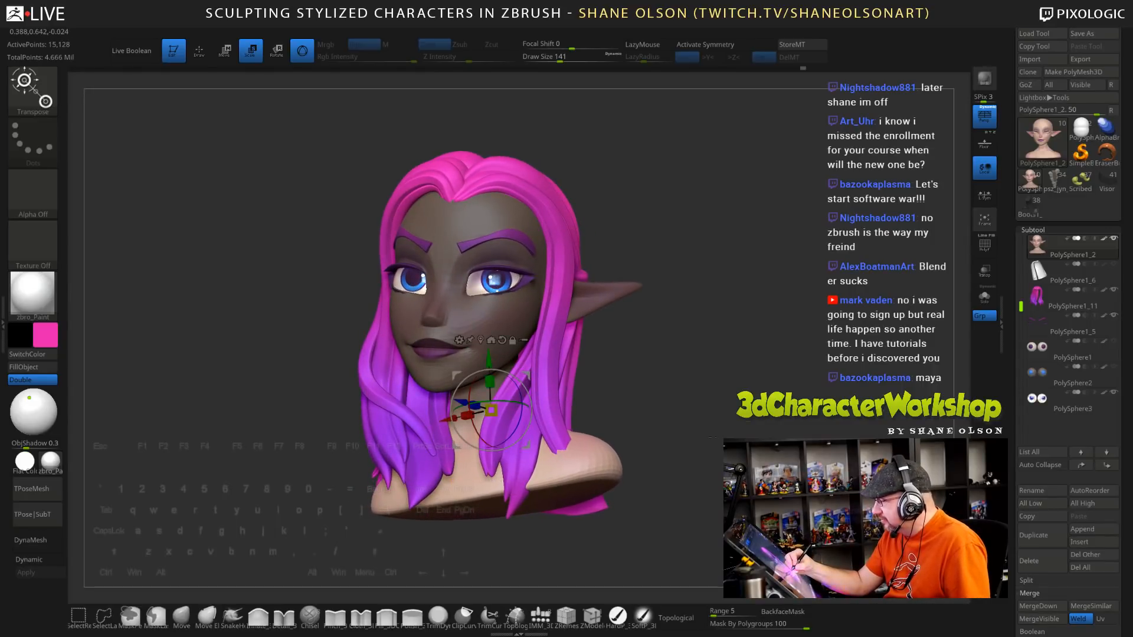
# Fine-tune the placement of the tilted shoulders beneath the head with the gizmo
pyautogui.moveTo(711, 438)
pyautogui.mouseDown()
pyautogui.moveTo(830, 443)
pyautogui.moveTo(689, 451)
pyautogui.mouseUp()
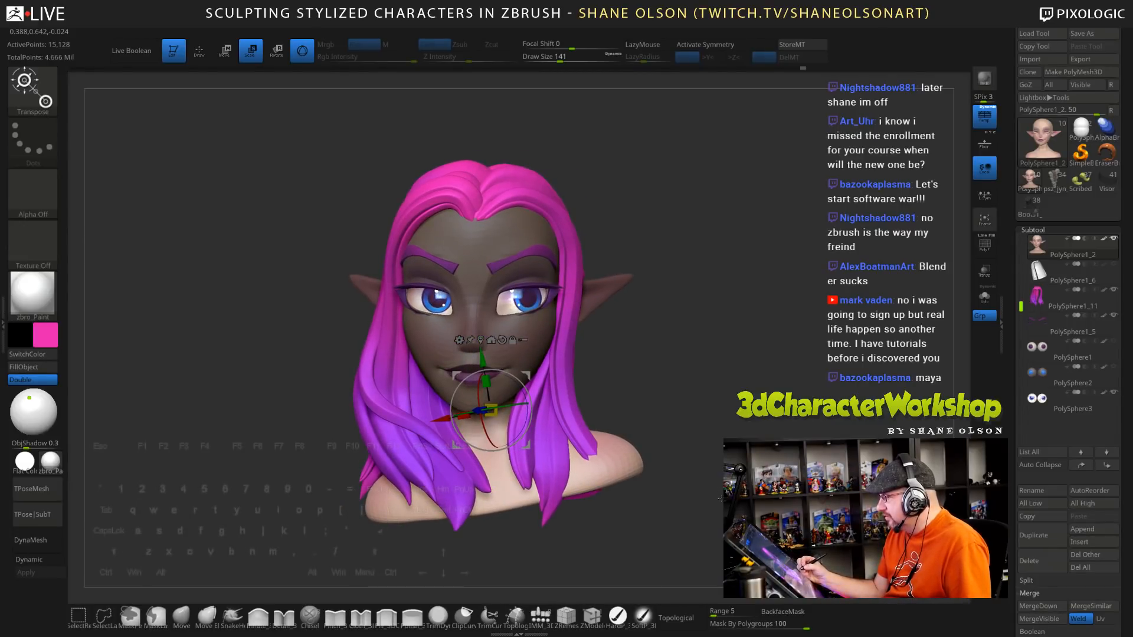
pyautogui.moveTo(720, 499); pyautogui.dragTo(717, 498)
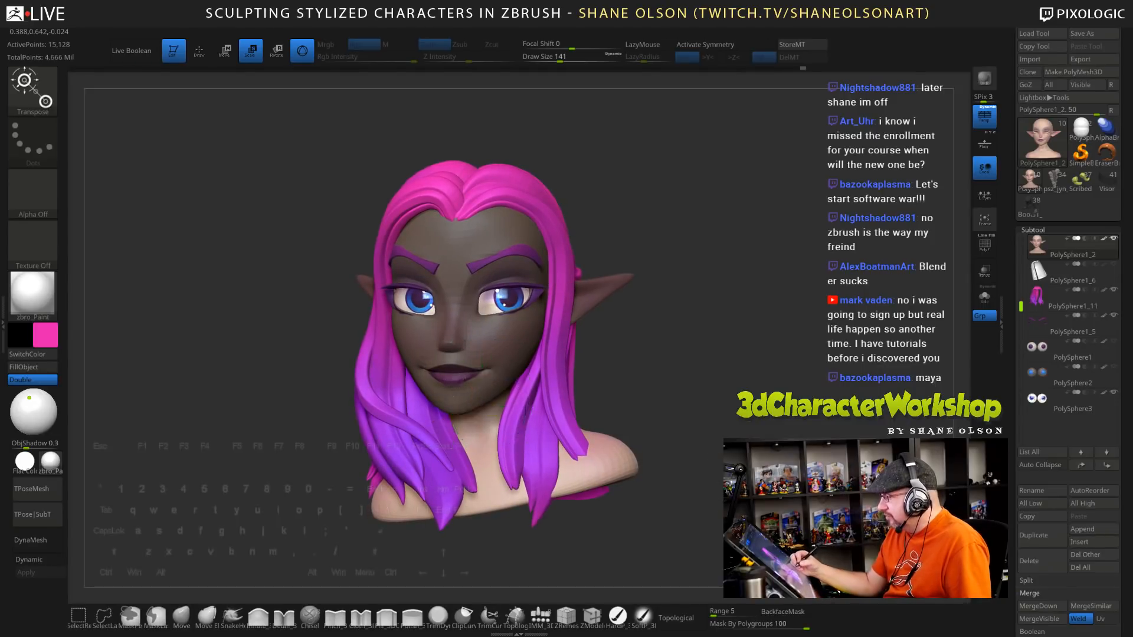
pyautogui.moveTo(608, 438)
pyautogui.mouseDown()
pyautogui.moveTo(664, 435)
pyautogui.moveTo(631, 436)
pyautogui.mouseUp()
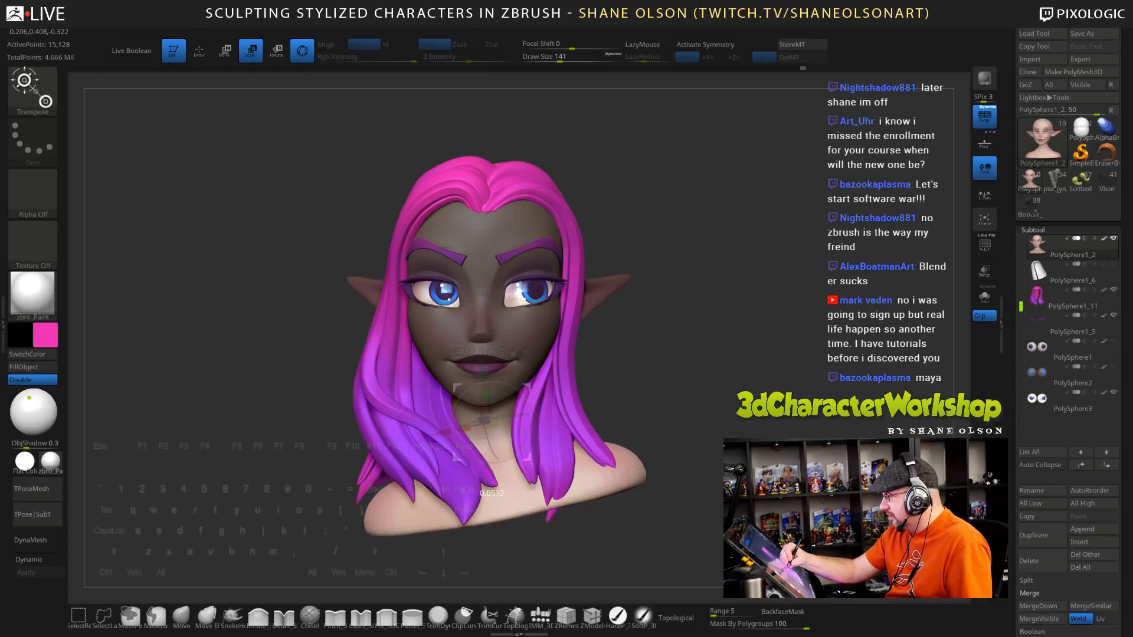
pyautogui.moveTo(661, 437)
pyautogui.mouseDown()
pyautogui.moveTo(617, 437)
pyautogui.moveTo(714, 438)
pyautogui.moveTo(543, 438)
pyautogui.moveTo(678, 438)
pyautogui.moveTo(693, 452)
pyautogui.moveTo(675, 413)
pyautogui.mouseUp()
# Select the hair subtool and reshape the locks around the shoulders with the SnakeHook brush at draw size 251
pyautogui.press('q')
pyautogui.keyDown('alt'); pyautogui.click(550, 435); pyautogui.keyUp('alt')
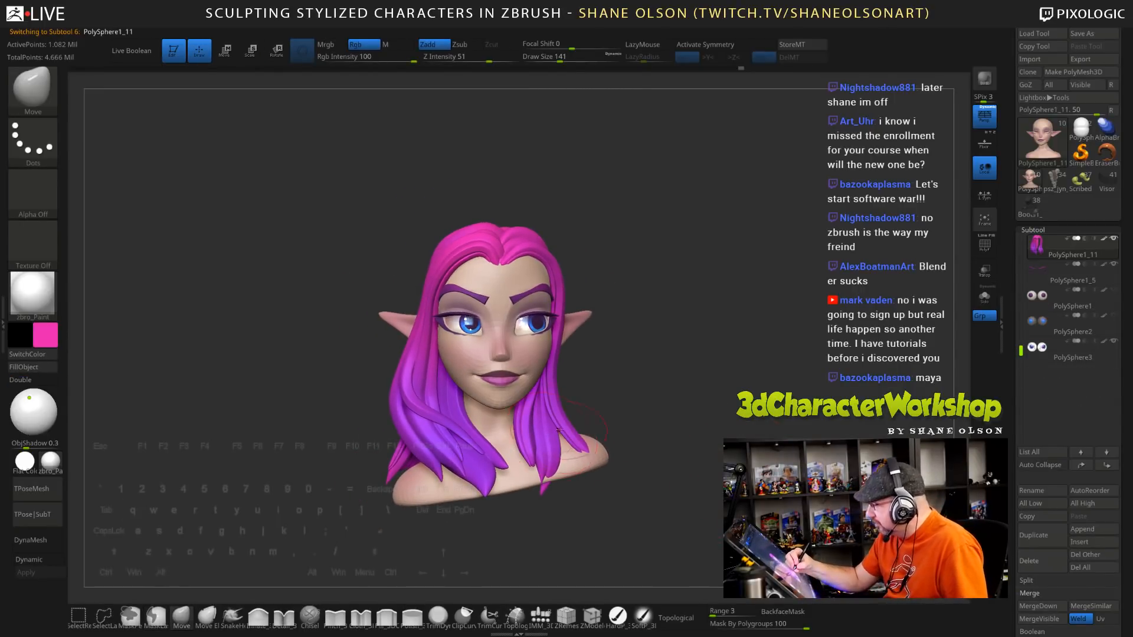
pyautogui.moveTo(645, 501); pyautogui.dragTo(655, 488)
pyautogui.moveTo(594, 518)
pyautogui.mouseDown()
pyautogui.moveTo(641, 479)
pyautogui.moveTo(621, 495)
pyautogui.mouseUp()
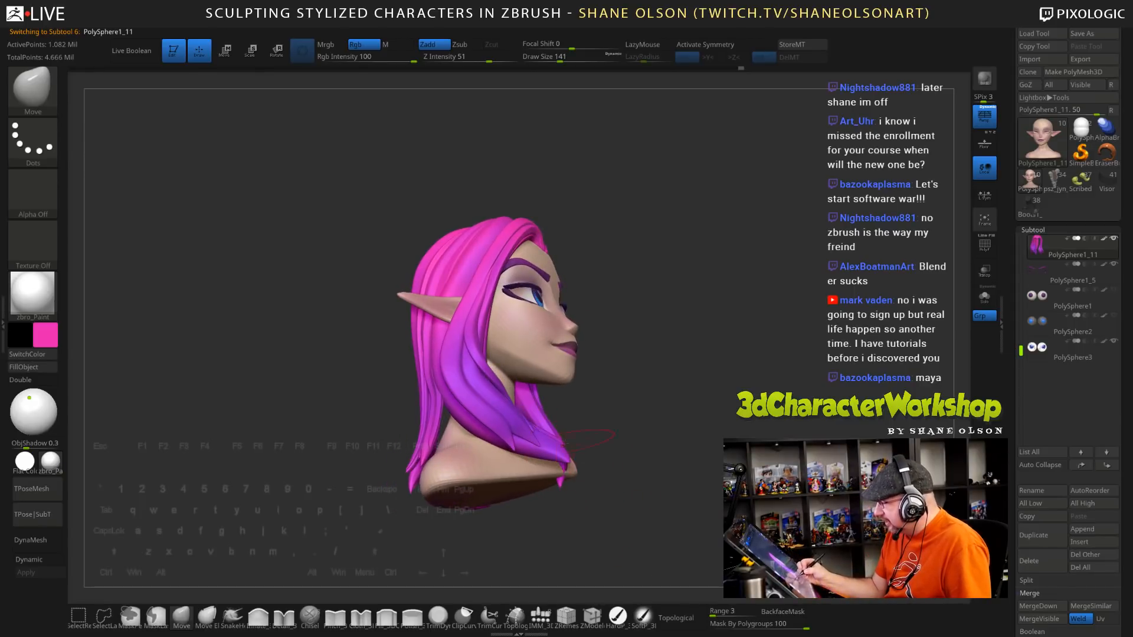
pyautogui.click(233, 617)
pyautogui.press('s')
pyautogui.moveTo(620, 523); pyautogui.dragTo(622, 523)
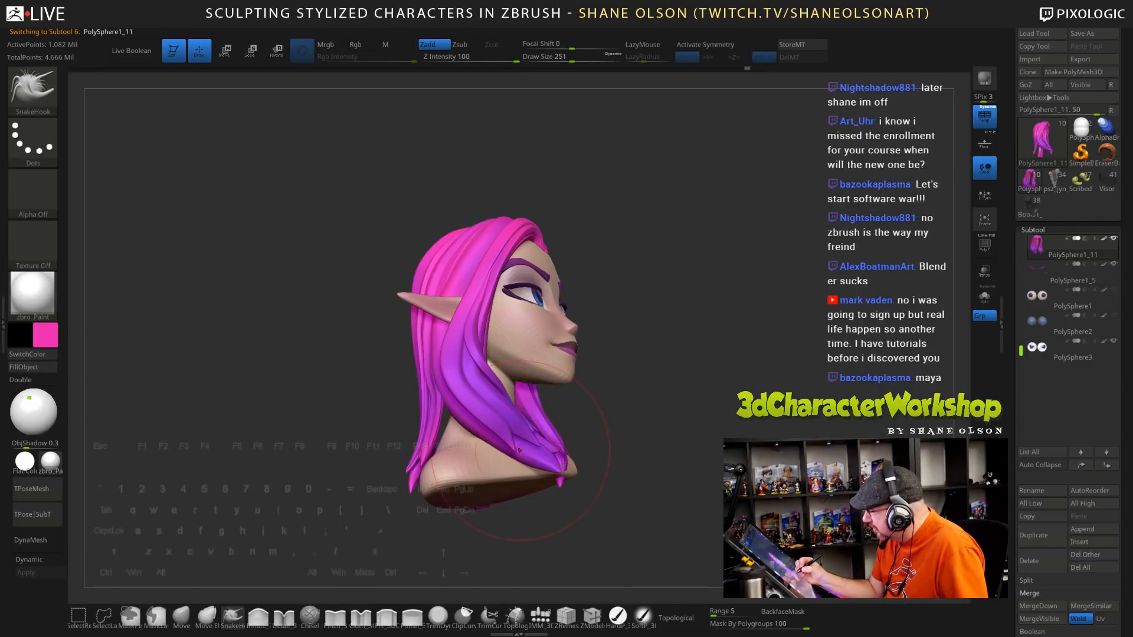
pyautogui.moveTo(647, 452)
pyautogui.mouseDown()
pyautogui.moveTo(605, 485)
pyautogui.moveTo(620, 470)
pyautogui.moveTo(716, 504)
pyautogui.moveTo(649, 466)
pyautogui.mouseUp()
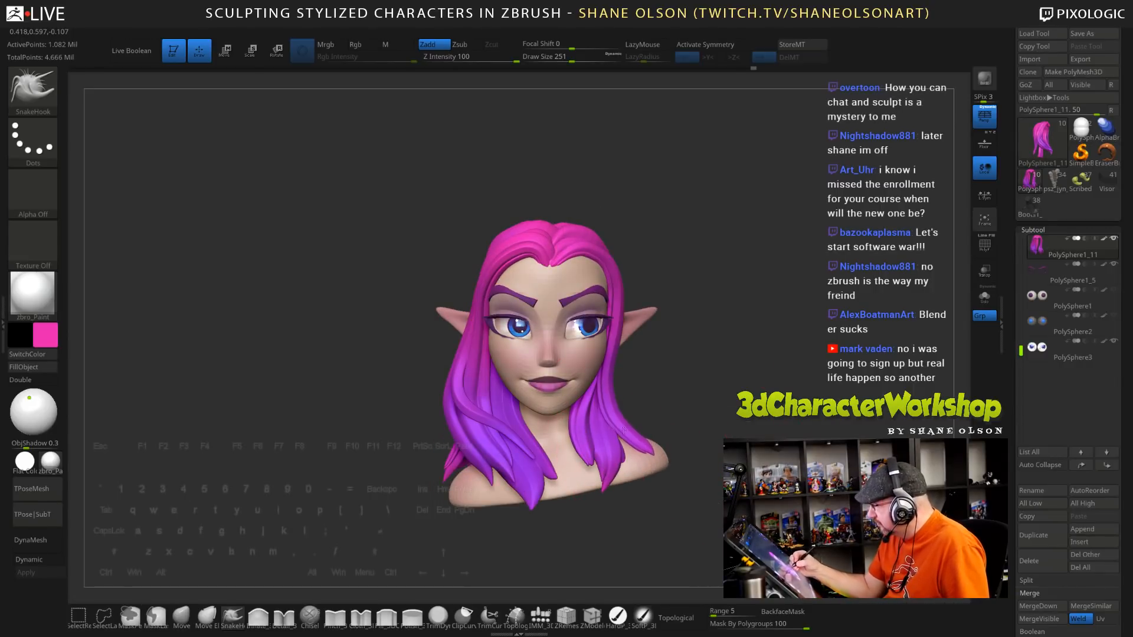
pyautogui.moveTo(638, 440); pyautogui.dragTo(645, 433)
pyautogui.moveTo(782, 490); pyautogui.dragTo(714, 494)
pyautogui.keyDown('alt'); pyautogui.moveTo(729, 355); pyautogui.dragTo(707, 355); pyautogui.keyUp('alt')
# Select the head and shoulders subtool, raise its subdivision level, and touch up the shoulder with brush draw size 186
pyautogui.press('s')
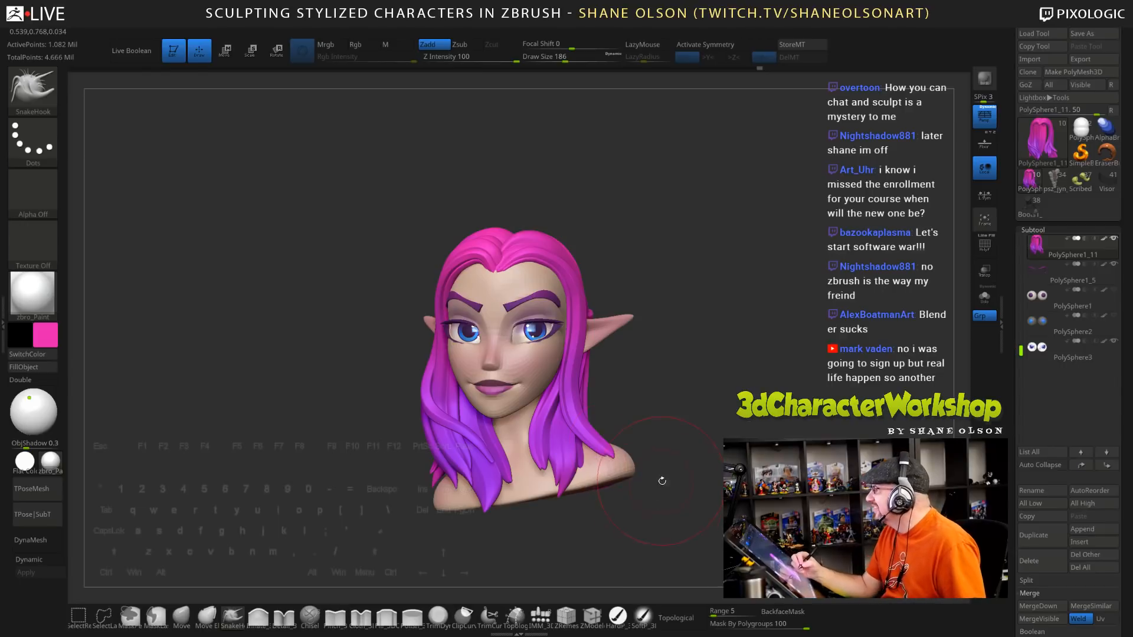
pyautogui.keyDown('alt'); pyautogui.moveTo(662, 481); pyautogui.dragTo(641, 480); pyautogui.keyUp('alt')
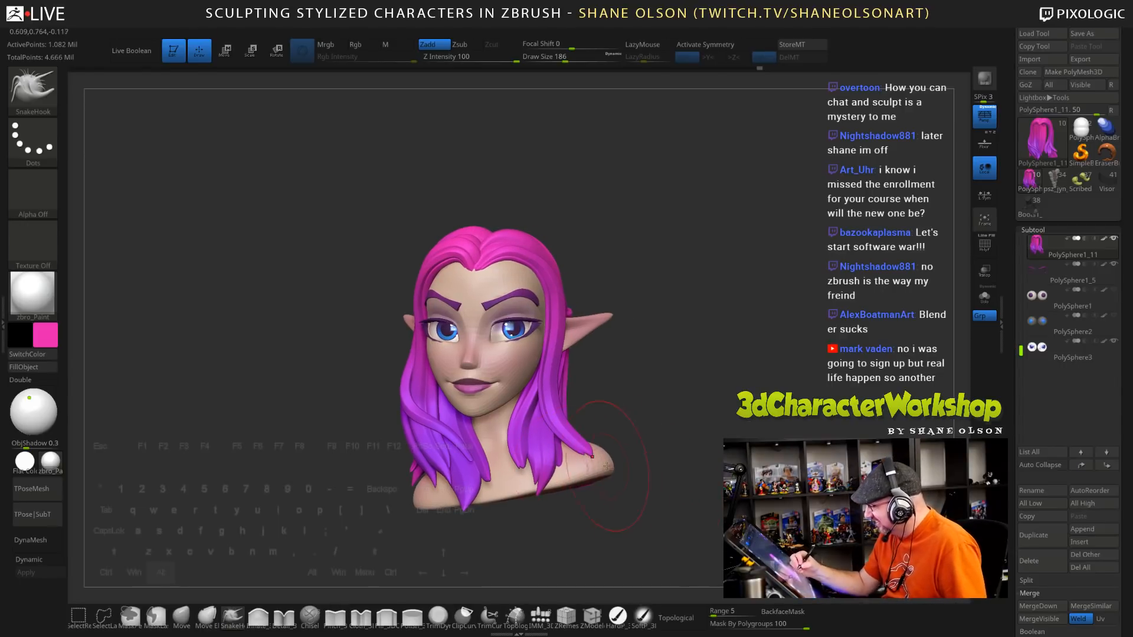
pyautogui.keyDown('alt'); pyautogui.click(611, 466); pyautogui.keyUp('alt')
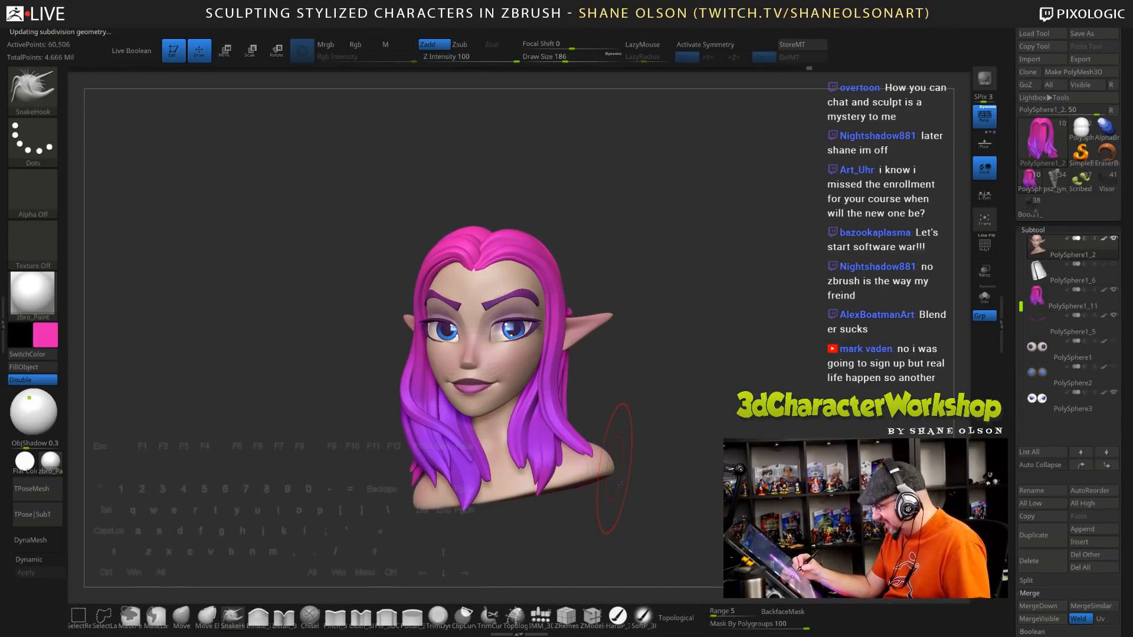
pyautogui.moveTo(645, 491)
pyautogui.keyDown('shift'); pyautogui.mouseDown()
pyautogui.moveTo(672, 506)
pyautogui.moveTo(697, 497)
pyautogui.moveTo(644, 532)
pyautogui.moveTo(652, 522)
pyautogui.moveTo(635, 525)
pyautogui.mouseUp(); pyautogui.keyUp('shift')
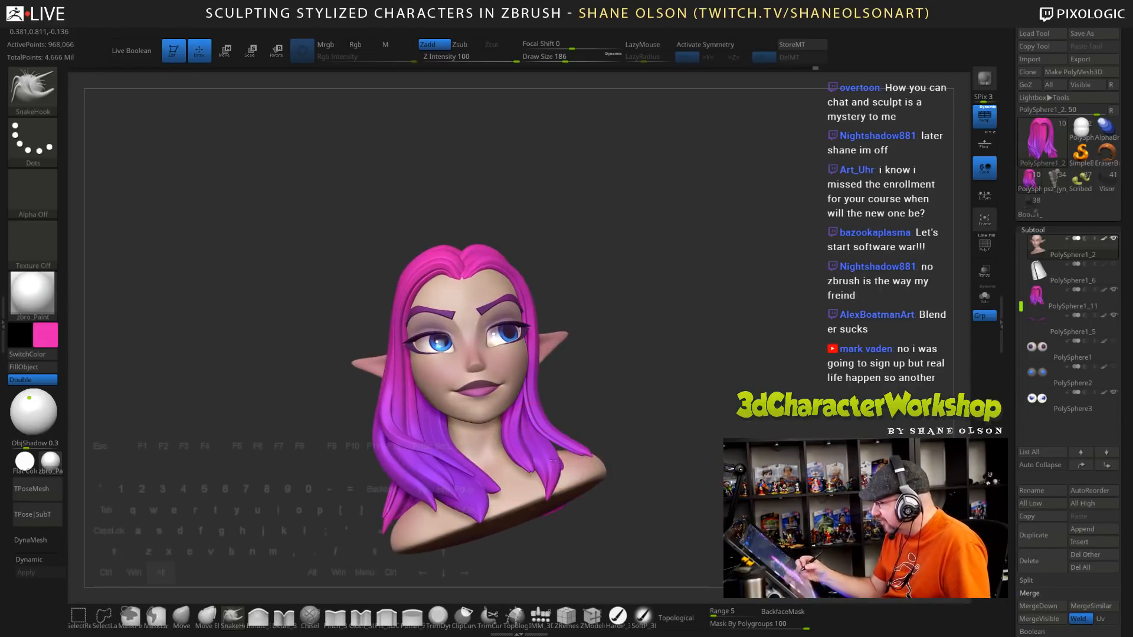
# Reselect the hair subtool and pull the side and back locks over the tilted shoulders with SnakeHook at draw size 141
pyautogui.keyDown('alt'); pyautogui.click(566, 443); pyautogui.keyUp('alt')
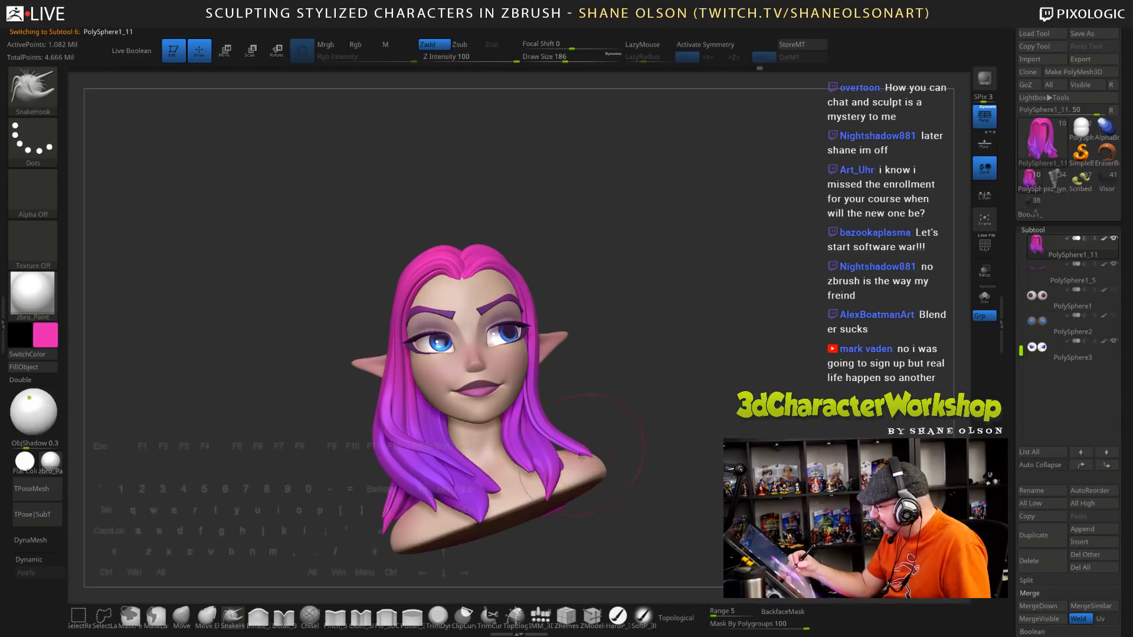
pyautogui.moveTo(639, 527)
pyautogui.mouseDown()
pyautogui.moveTo(664, 515)
pyautogui.moveTo(605, 481)
pyautogui.mouseUp()
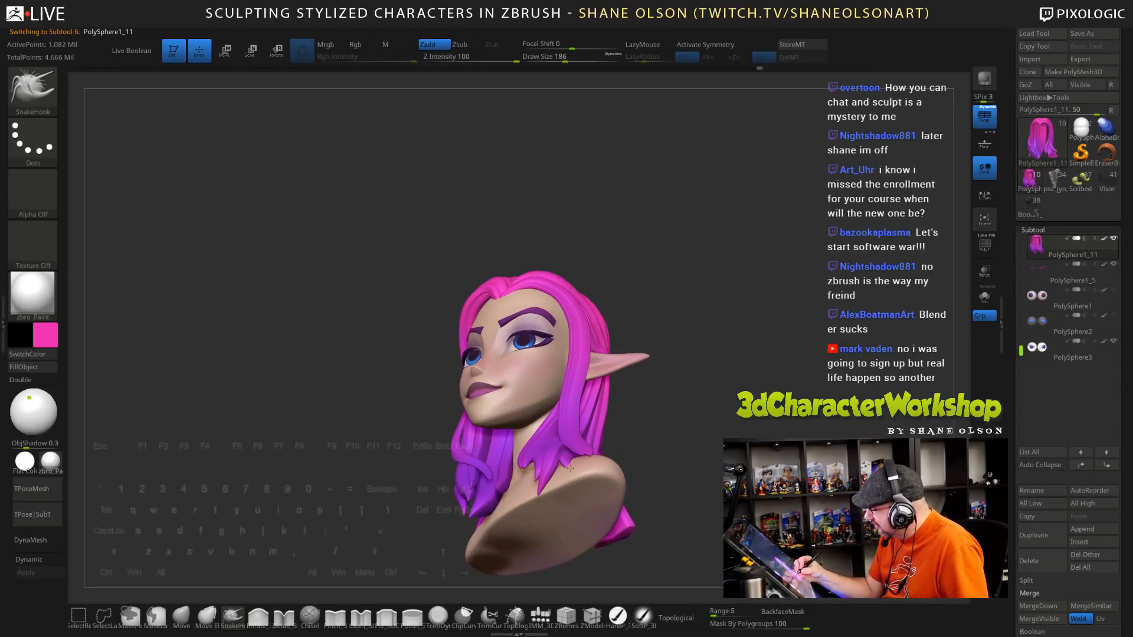
pyautogui.press('s')
pyautogui.moveTo(631, 418)
pyautogui.mouseDown()
pyautogui.moveTo(614, 453)
pyautogui.moveTo(564, 463)
pyautogui.mouseUp()
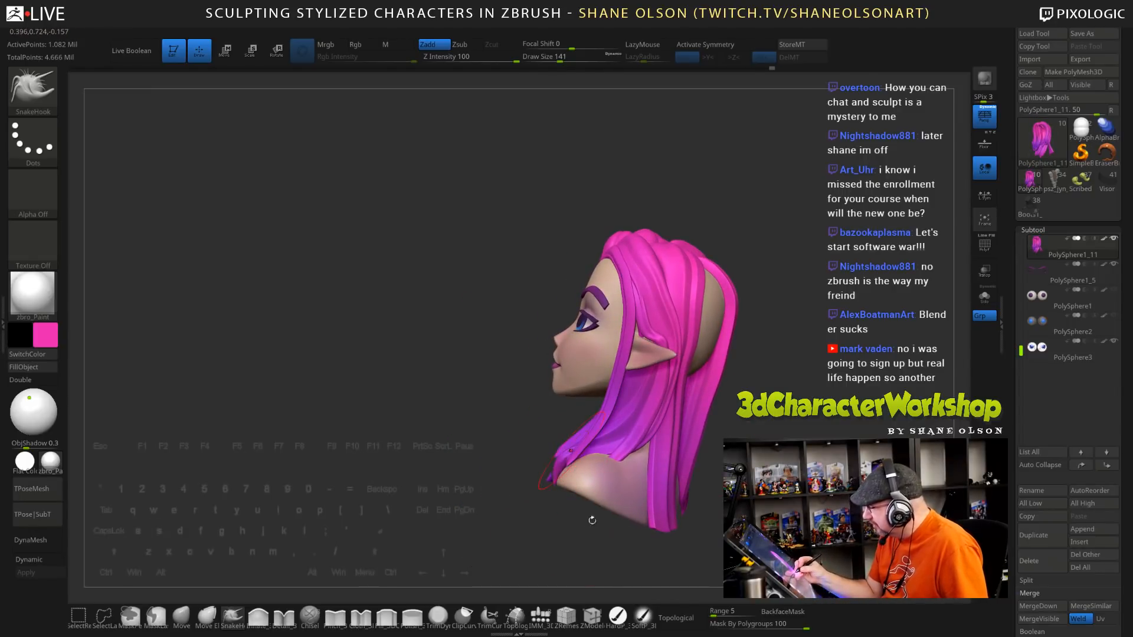
pyautogui.moveTo(592, 519); pyautogui.dragTo(629, 516)
pyautogui.moveTo(612, 466)
pyautogui.mouseDown()
pyautogui.moveTo(631, 468)
pyautogui.moveTo(671, 423)
pyautogui.mouseUp()
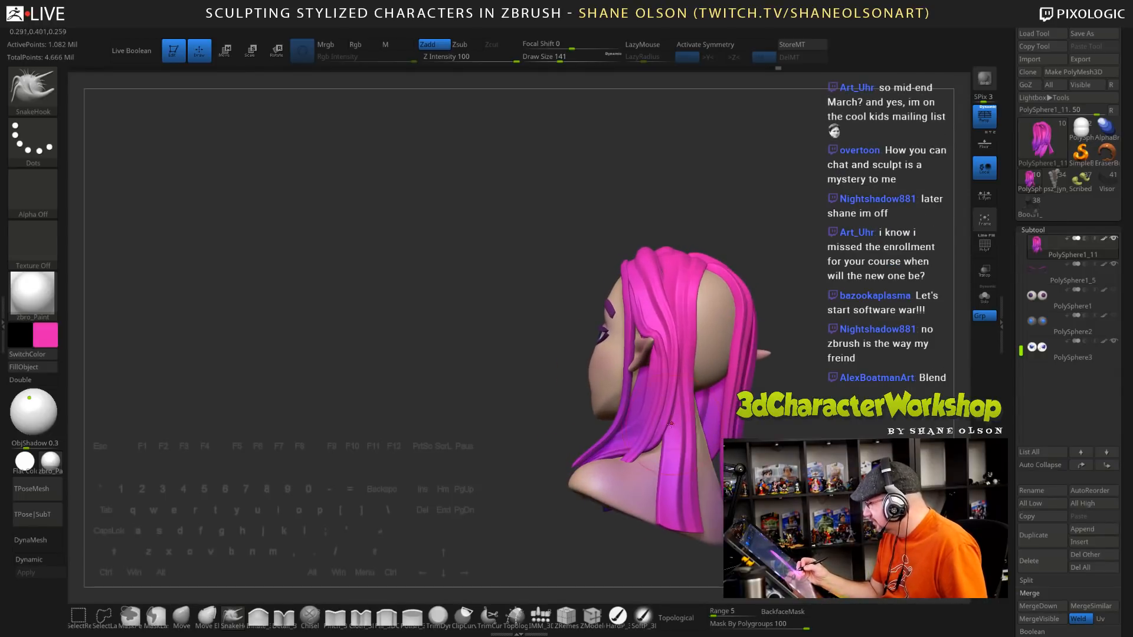
pyautogui.moveTo(601, 475)
pyautogui.mouseDown()
pyautogui.moveTo(673, 479)
pyautogui.moveTo(587, 468)
pyautogui.mouseUp()
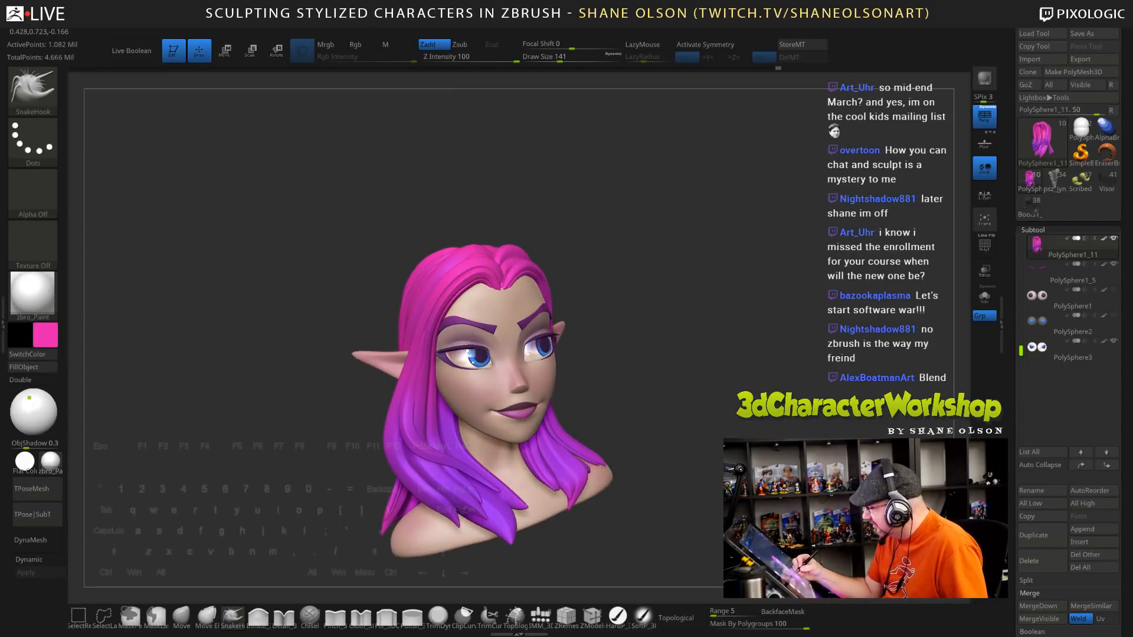
pyautogui.moveTo(686, 496)
pyautogui.mouseDown()
pyautogui.moveTo(581, 454)
pyautogui.moveTo(620, 427)
pyautogui.moveTo(621, 413)
pyautogui.moveTo(572, 421)
pyautogui.mouseUp()
pyautogui.moveTo(576, 383); pyautogui.dragTo(579, 386)
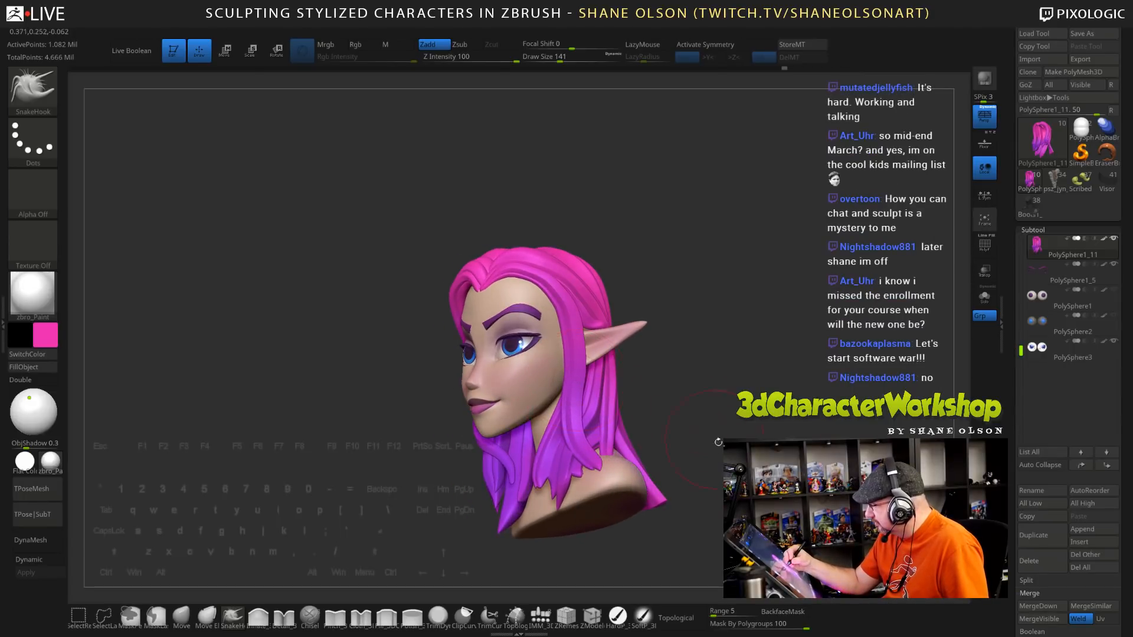
# Set the SnakeHook draw size to 99, check the hair around the shoulders, and save the project
pyautogui.moveTo(718, 442)
pyautogui.mouseDown()
pyautogui.moveTo(773, 478)
pyautogui.moveTo(718, 465)
pyautogui.moveTo(732, 457)
pyautogui.mouseUp()
pyautogui.moveTo(697, 392)
pyautogui.keyDown('alt'); pyautogui.mouseDown()
pyautogui.moveTo(724, 383)
pyautogui.moveTo(688, 378)
pyautogui.moveTo(700, 337)
pyautogui.mouseUp(); pyautogui.keyUp('alt')
pyautogui.press('s')
pyautogui.click(685, 305)
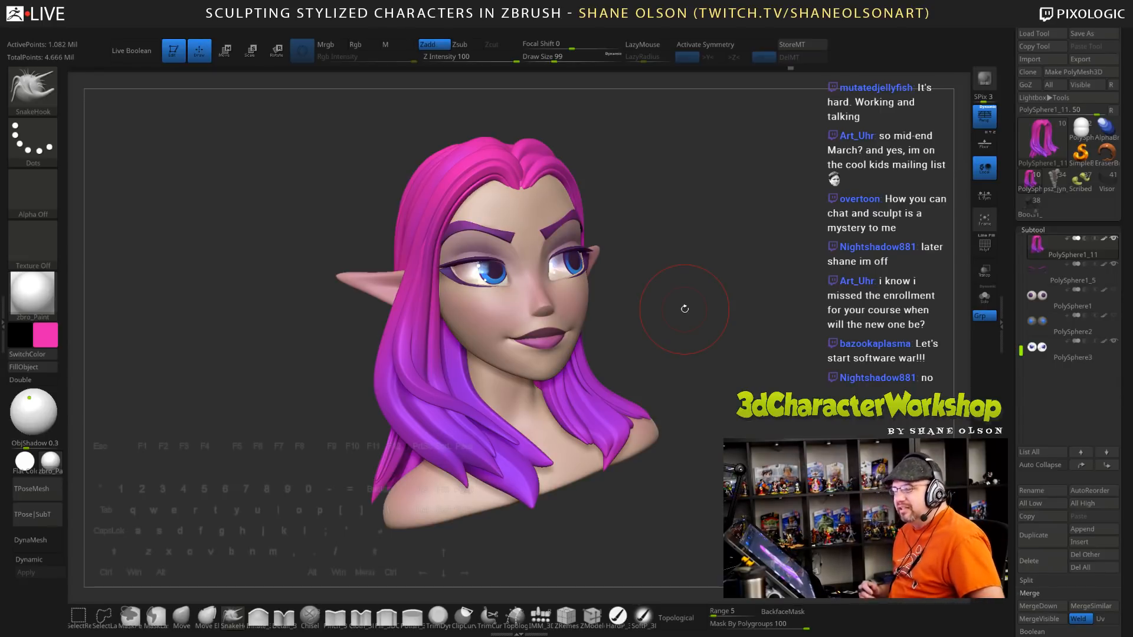
pyautogui.moveTo(684, 309)
pyautogui.mouseDown()
pyautogui.moveTo(731, 378)
pyautogui.moveTo(755, 379)
pyautogui.moveTo(737, 383)
pyautogui.mouseUp()
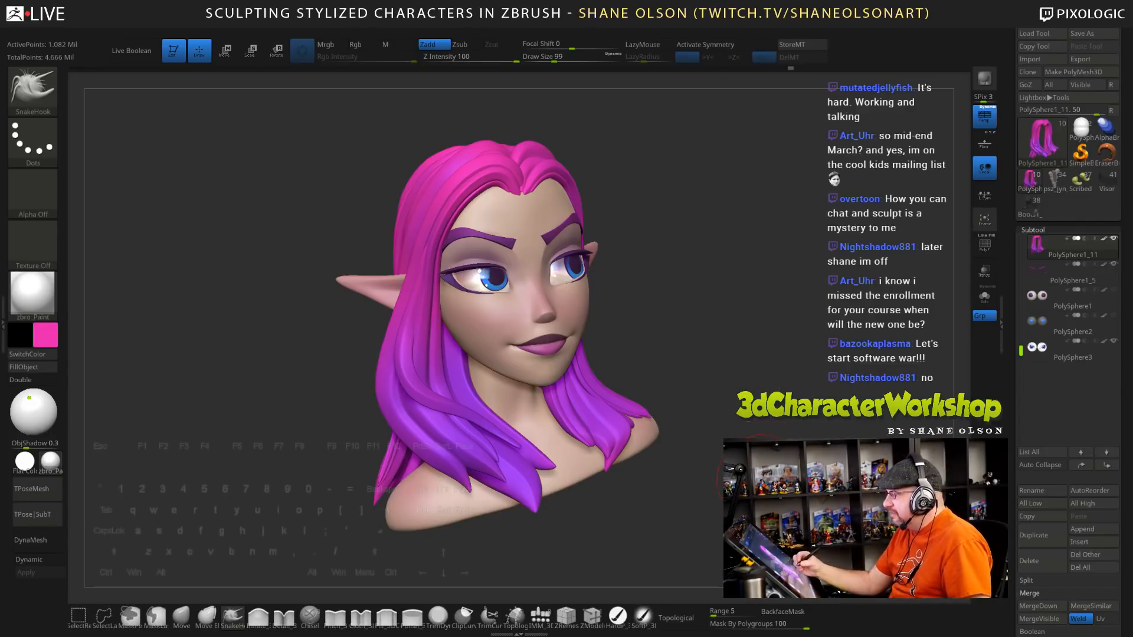
pyautogui.moveTo(736, 378); pyautogui.dragTo(779, 384)
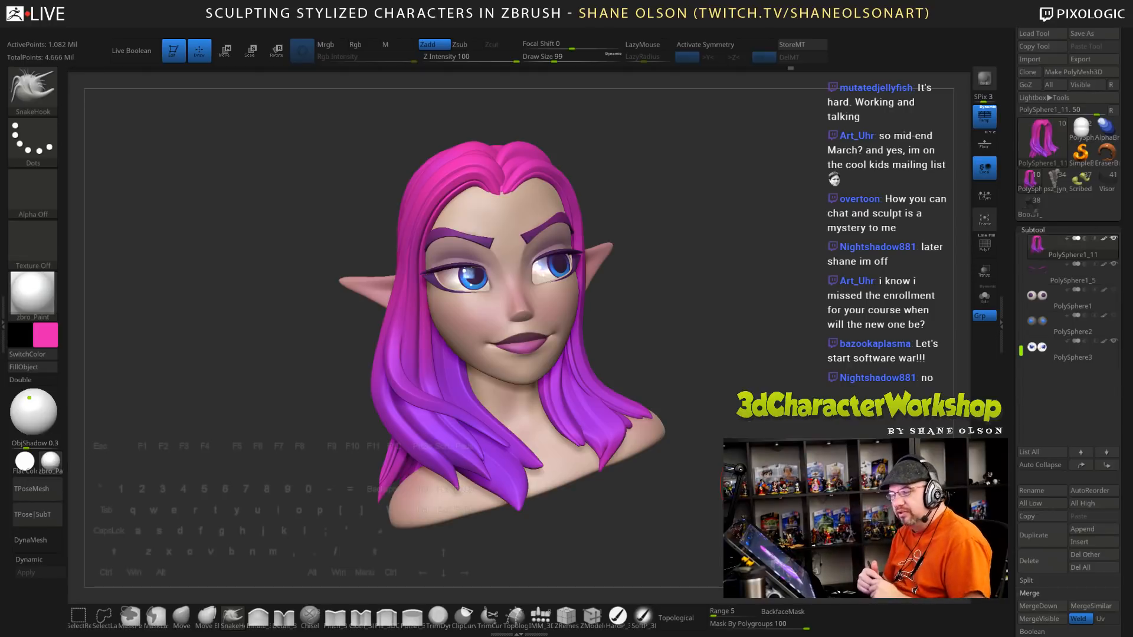
pyautogui.hotkey('ctrl', 's')
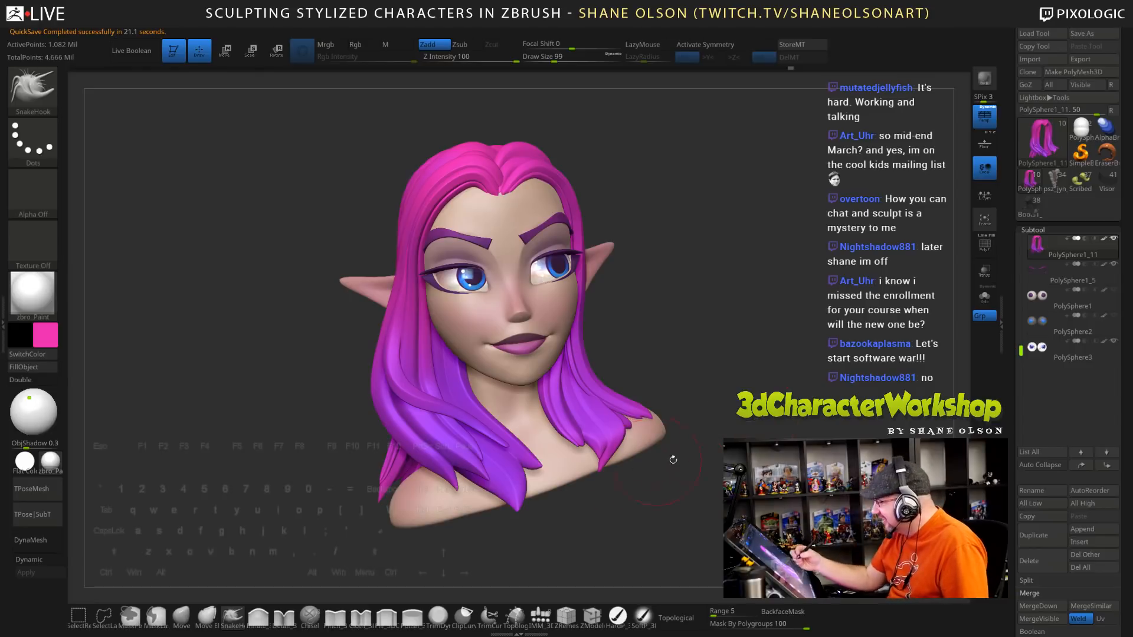
# Lower the hair's subdivision level and adjust the front lock tips with SnakeHook at draw size 74
pyautogui.moveTo(688, 493); pyautogui.dragTo(613, 457)
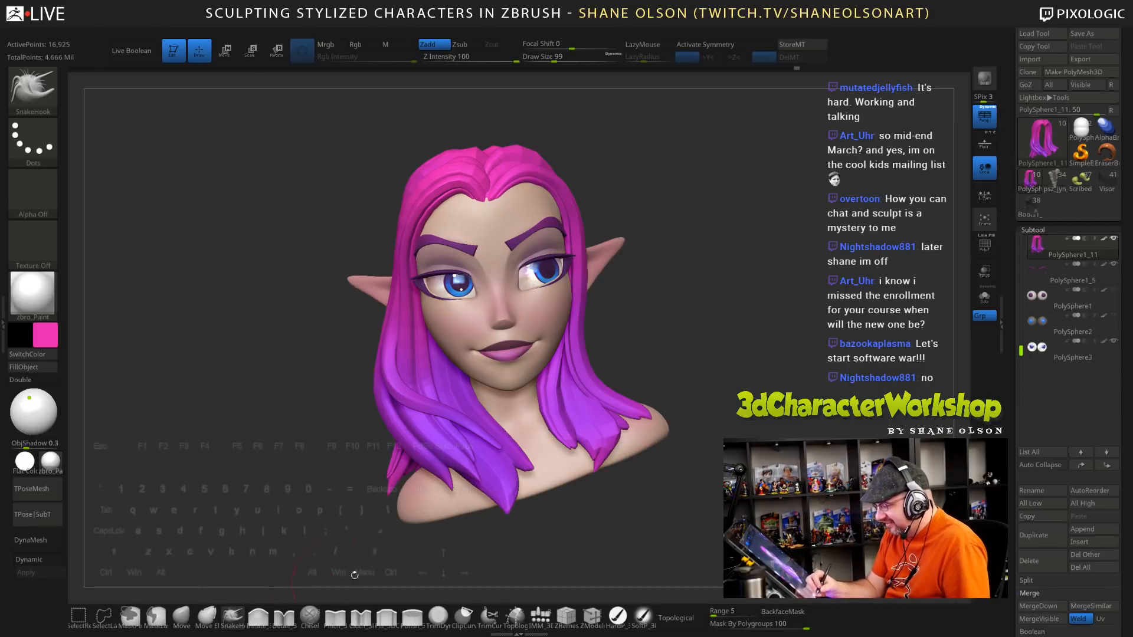
pyautogui.press('s')
pyautogui.moveTo(644, 493); pyautogui.dragTo(625, 492)
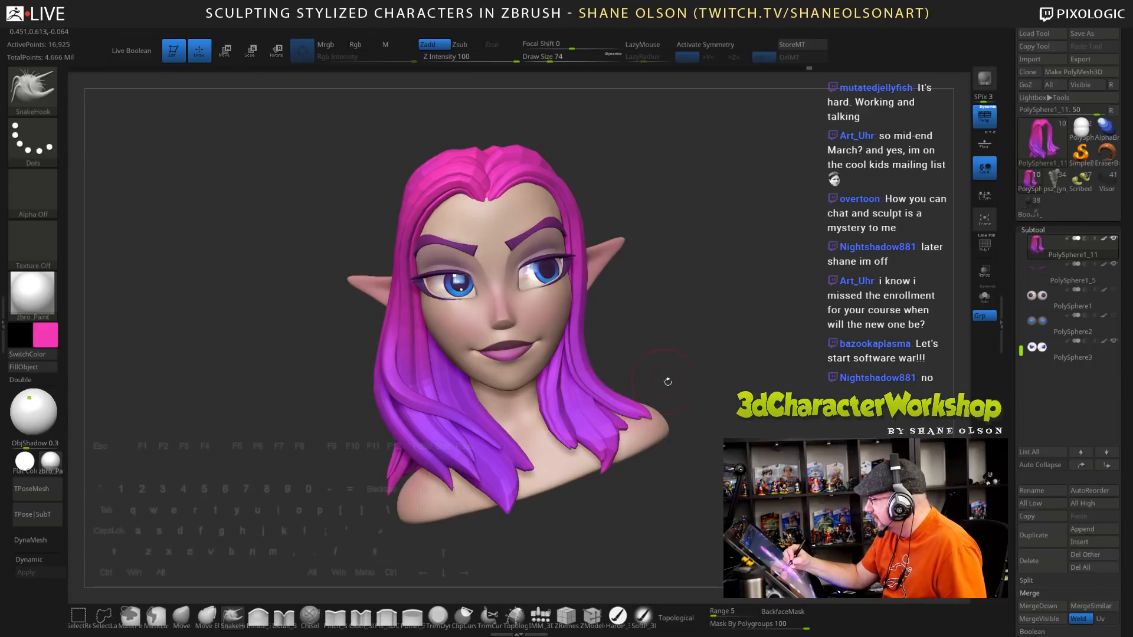
# Reshape the hair strand beside the cheek and temple with SnakeHook at draw size 108
pyautogui.moveTo(874, 384); pyautogui.dragTo(754, 377)
pyautogui.press('s')
pyautogui.moveTo(753, 375); pyautogui.dragTo(760, 375)
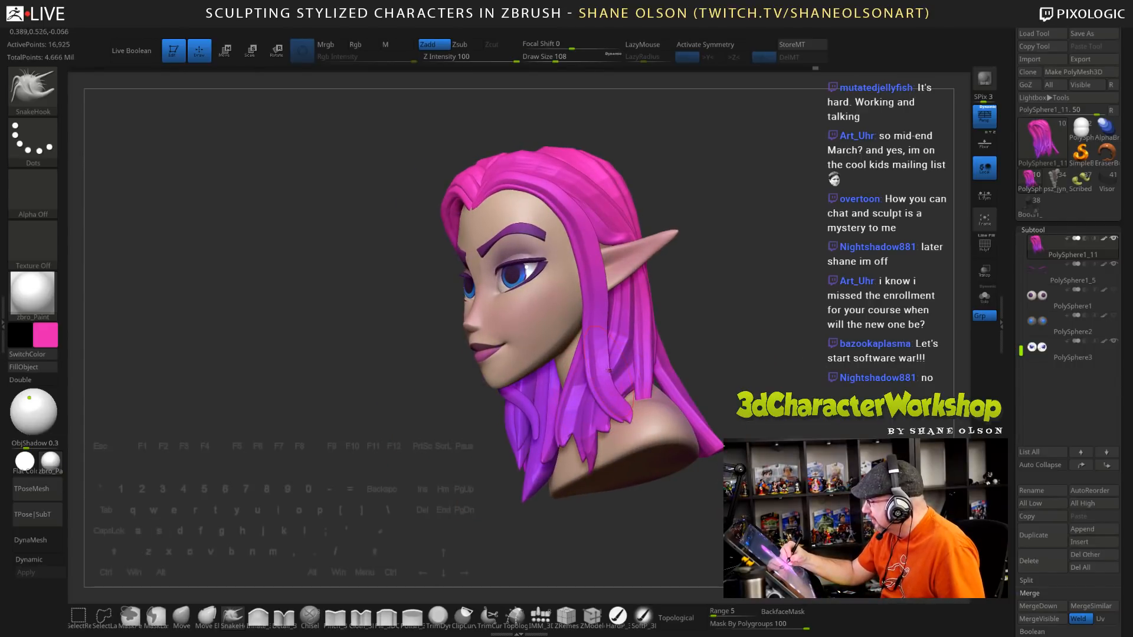
pyautogui.moveTo(591, 378)
pyautogui.mouseDown()
pyautogui.moveTo(582, 350)
pyautogui.moveTo(563, 413)
pyautogui.moveTo(572, 330)
pyautogui.mouseUp()
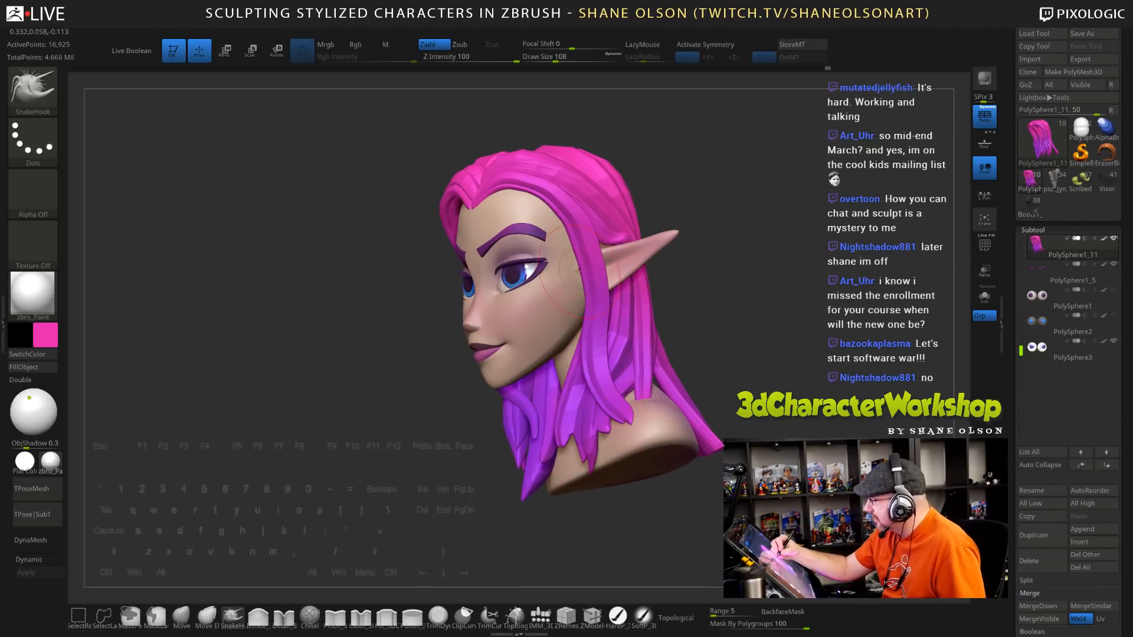
pyautogui.moveTo(578, 270); pyautogui.dragTo(572, 241)
pyautogui.moveTo(759, 401); pyautogui.dragTo(782, 392)
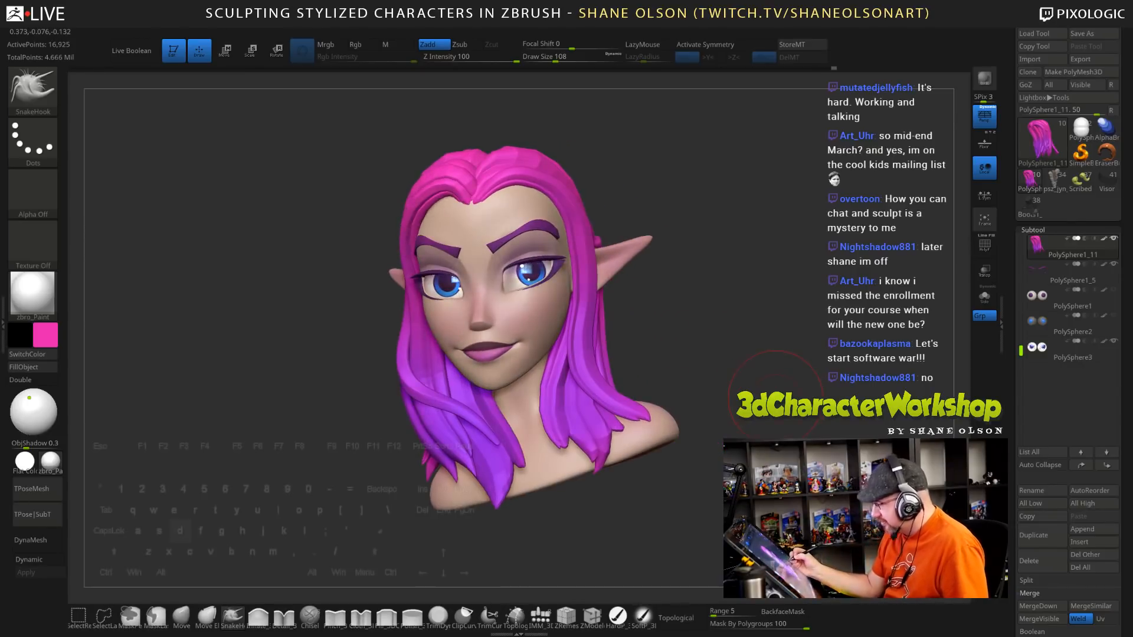
# Raise the hair's subdivision by two levels and nudge the front lock ends above the shoulder
pyautogui.press('d')
pyautogui.press('d')
pyautogui.moveTo(755, 458); pyautogui.dragTo(726, 464)
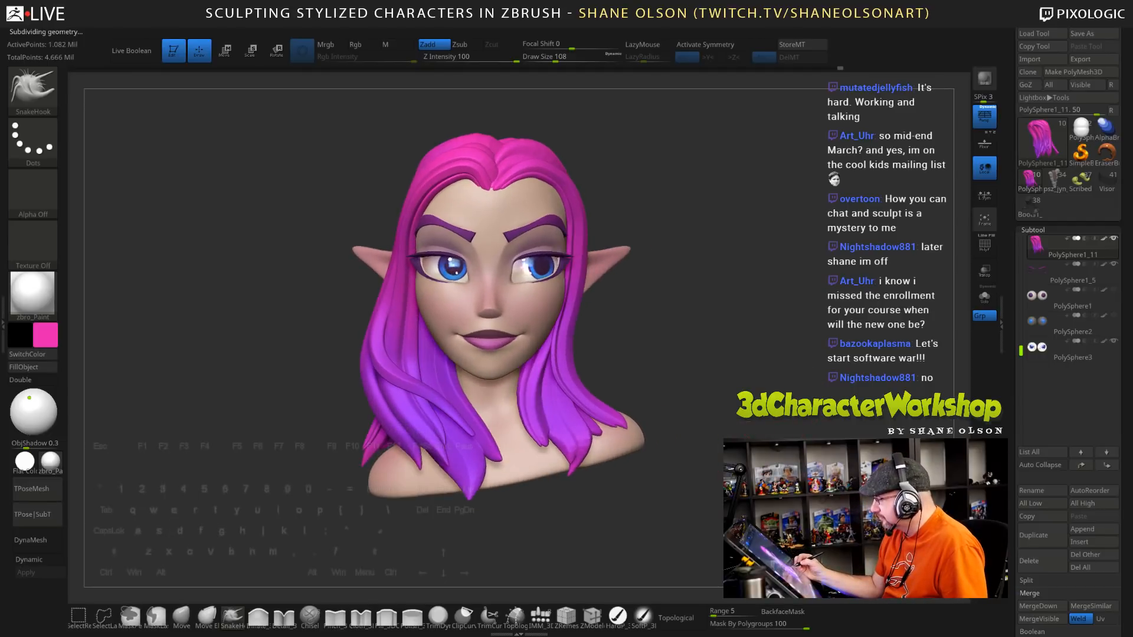
pyautogui.moveTo(570, 472); pyautogui.dragTo(571, 473)
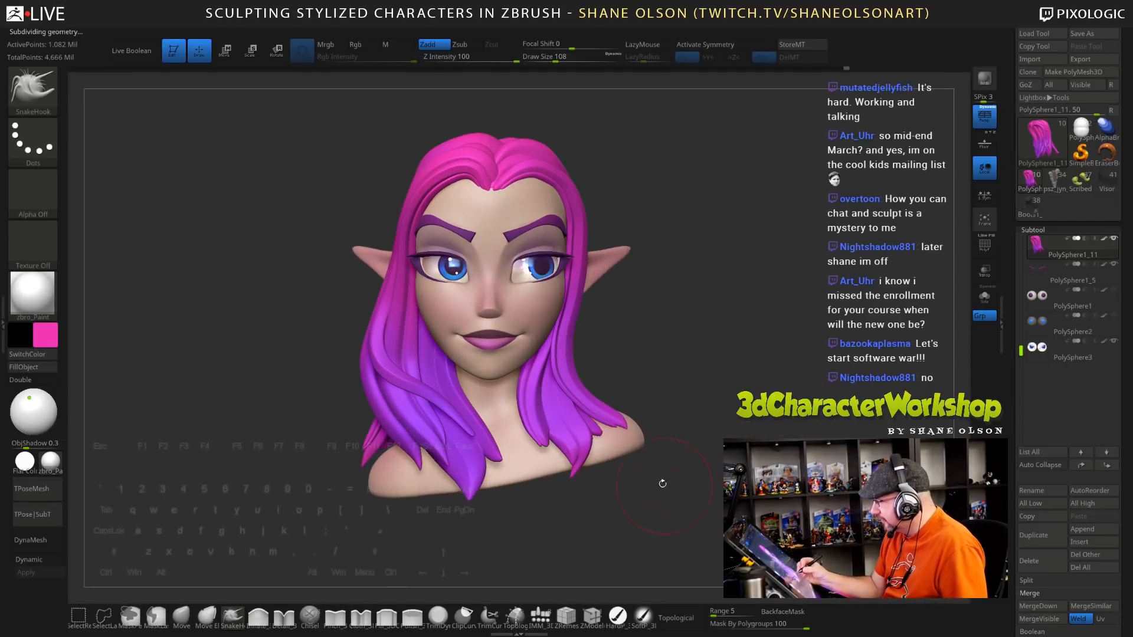
# Refine the front lock tip above her left shoulder with SnakeHook at draw size 74
pyautogui.press('s')
pyautogui.click(596, 490)
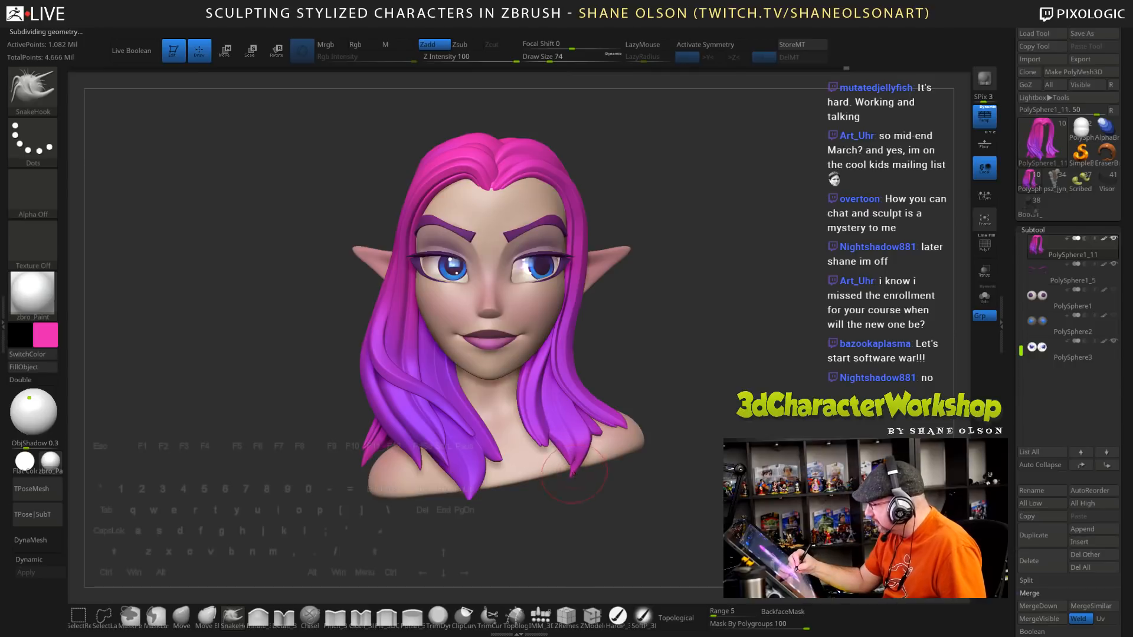
pyautogui.moveTo(674, 496)
pyautogui.mouseDown()
pyautogui.moveTo(650, 463)
pyautogui.moveTo(637, 477)
pyautogui.moveTo(706, 532)
pyautogui.moveTo(720, 529)
pyautogui.moveTo(684, 526)
pyautogui.mouseUp()
pyautogui.press('s')
pyautogui.moveTo(706, 375)
pyautogui.keyDown('alt'); pyautogui.mouseDown()
pyautogui.moveTo(697, 431)
pyautogui.moveTo(681, 392)
pyautogui.moveTo(721, 416)
pyautogui.mouseUp(); pyautogui.keyUp('alt')
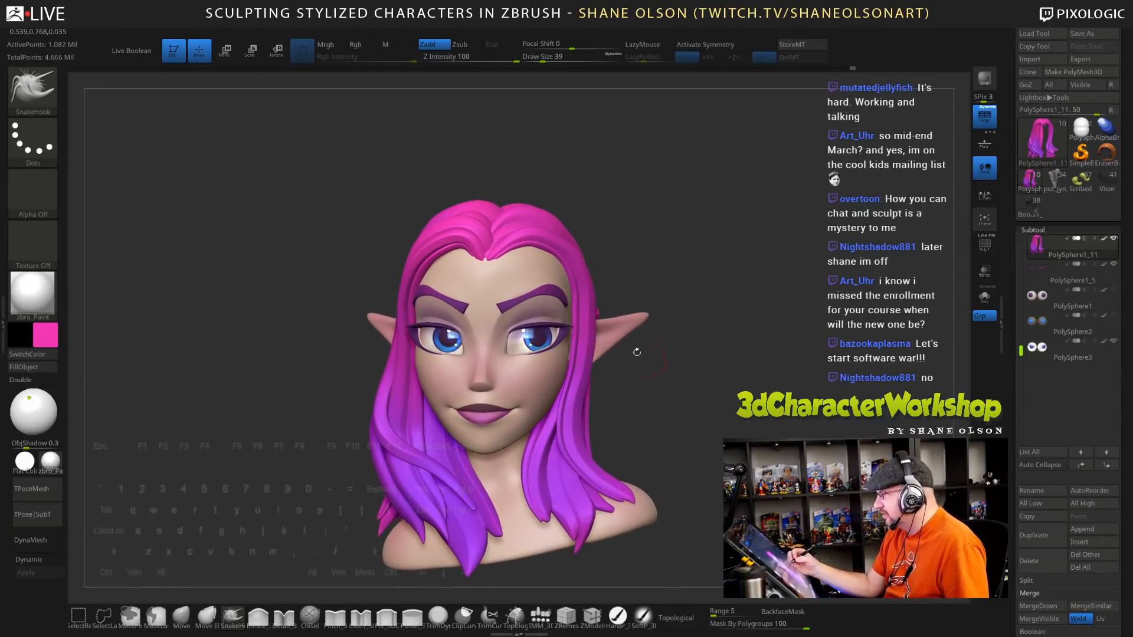
# Select the eyebrows, turn off symmetry, and set SnakeHook to draw size 105 with topological masking on and Mask By Polygroups at 0
pyautogui.keyDown('alt'); pyautogui.click(531, 292); pyautogui.keyUp('alt')
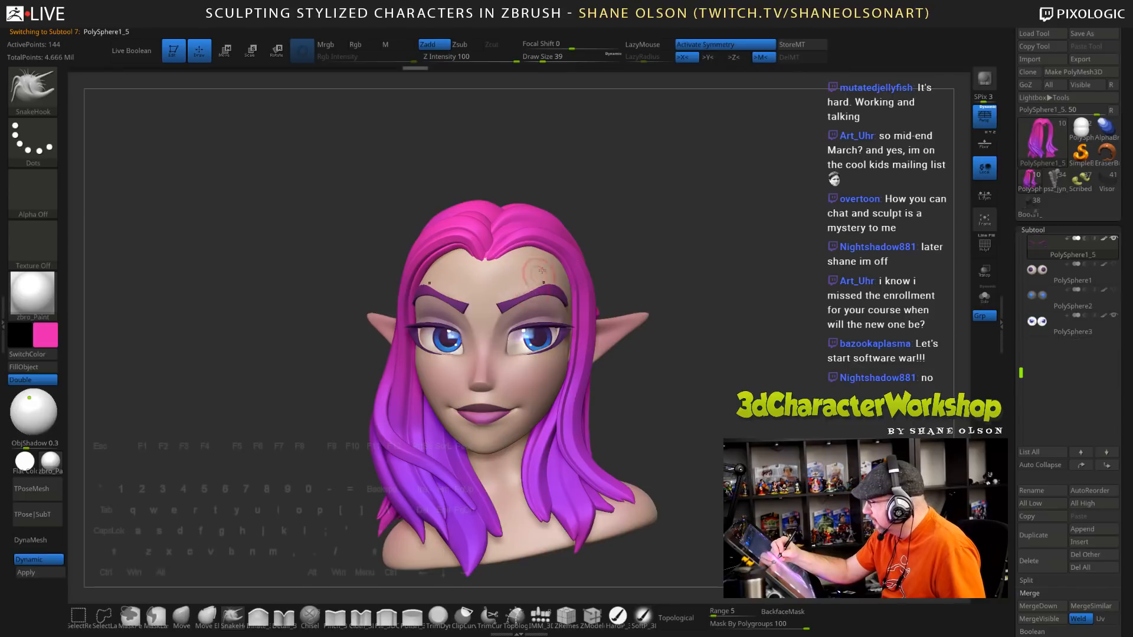
pyautogui.press('s')
pyautogui.moveTo(662, 389); pyautogui.dragTo(661, 391)
pyautogui.press('x')
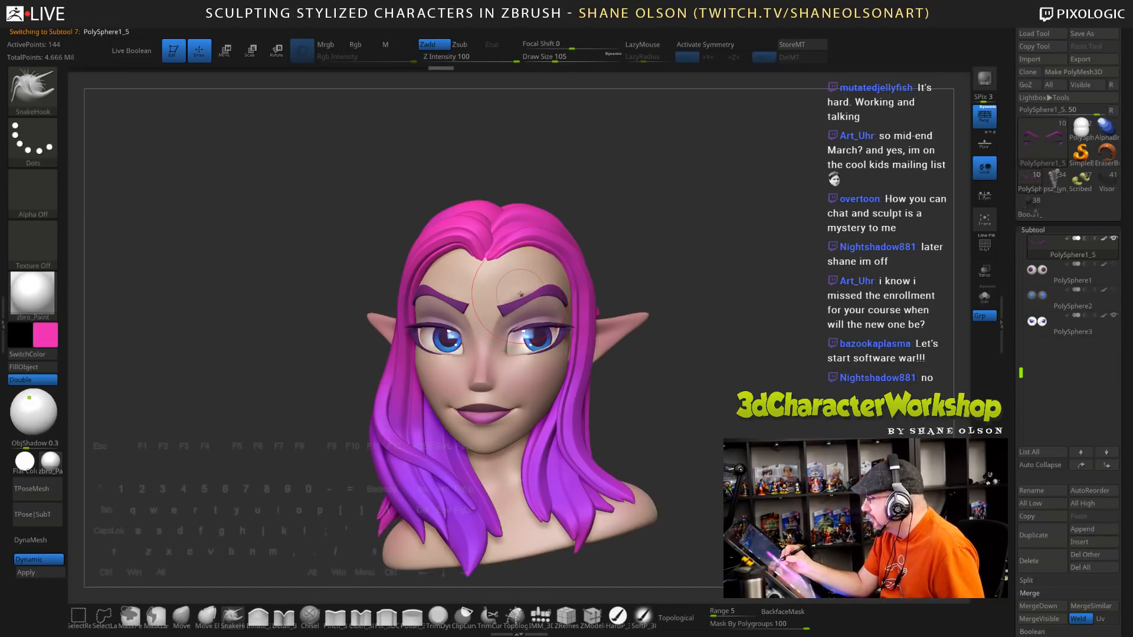
pyautogui.click(682, 618)
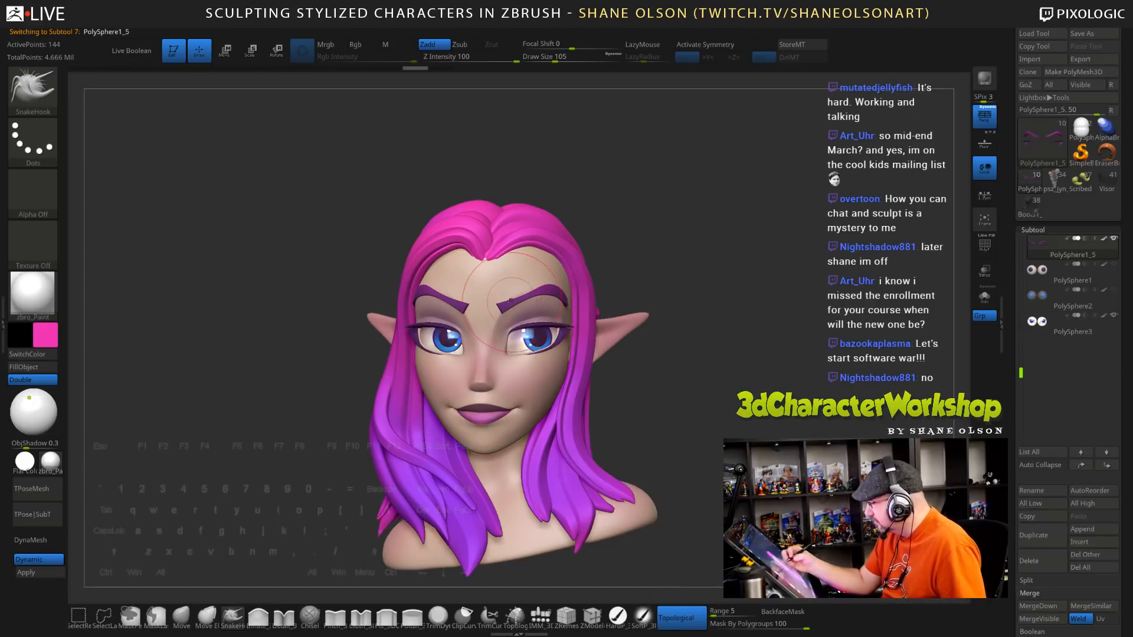
pyautogui.moveTo(696, 408); pyautogui.dragTo(683, 407)
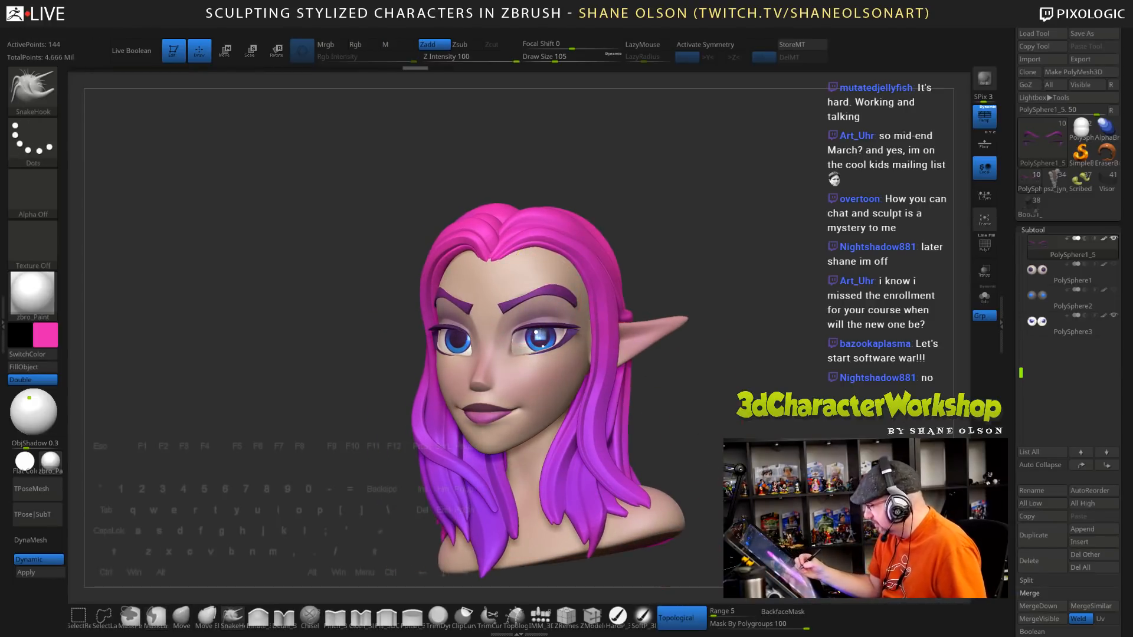
pyautogui.moveTo(767, 627); pyautogui.dragTo(710, 627)
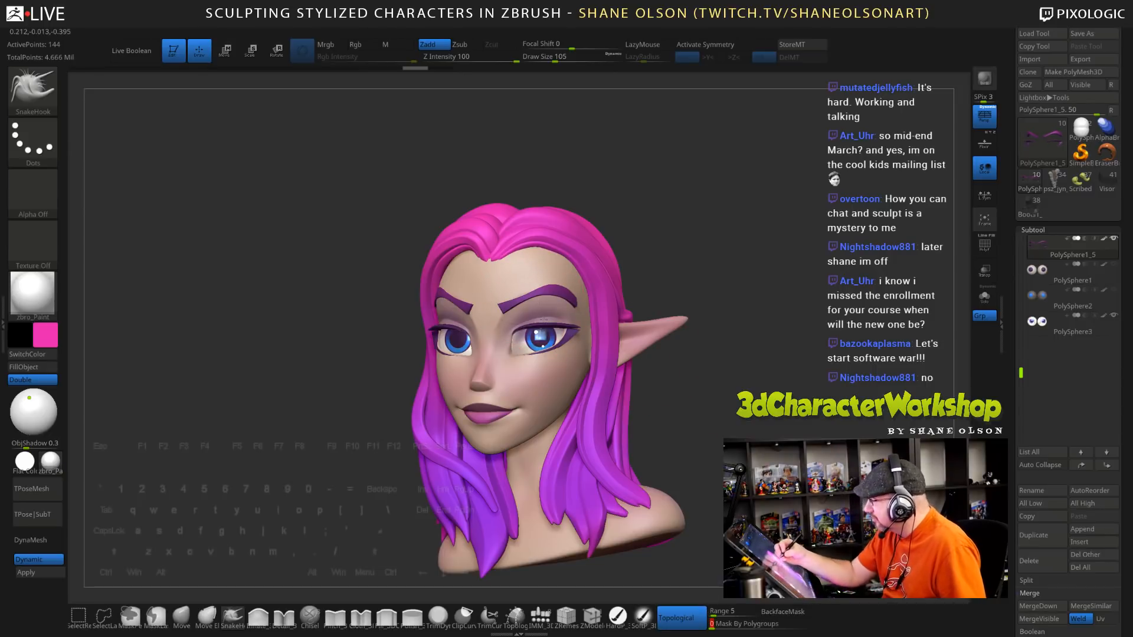
# Reshape her left eyebrow with SnakeHook for a more asymmetric expression
pyautogui.moveTo(543, 320); pyautogui.dragTo(525, 308, button='right')
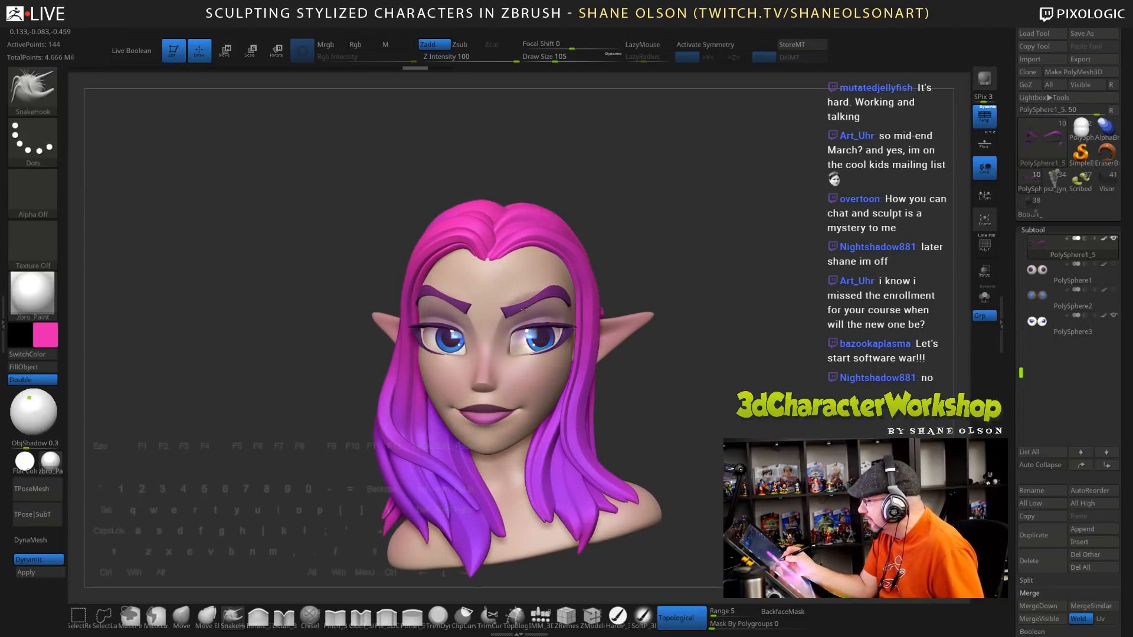
pyautogui.moveTo(525, 310)
pyautogui.mouseDown(button='right')
pyautogui.moveTo(469, 283)
pyautogui.moveTo(433, 289)
pyautogui.moveTo(548, 297)
pyautogui.mouseUp(button='right')
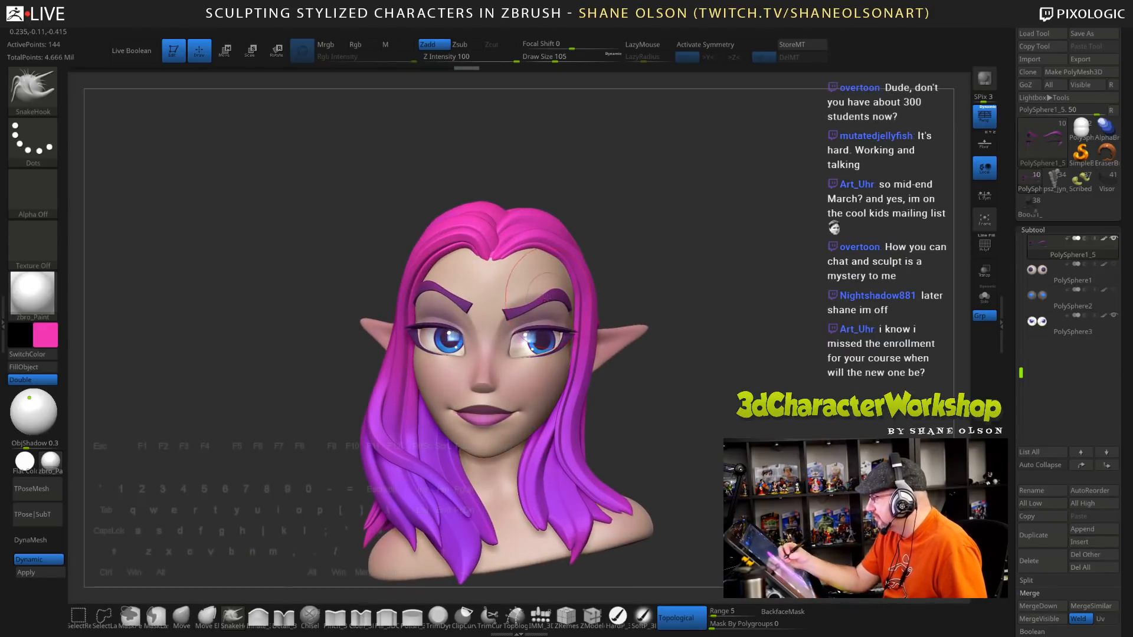
pyautogui.moveTo(662, 374); pyautogui.dragTo(652, 349)
pyautogui.moveTo(602, 282)
pyautogui.mouseDown()
pyautogui.moveTo(577, 313)
pyautogui.moveTo(597, 319)
pyautogui.mouseUp()
# Reshape the head's brow area around the eyebrows with SnakeHook at draw size 105, and touch up her left eyebrow
pyautogui.keyDown('alt'); pyautogui.click(555, 290); pyautogui.keyUp('alt')
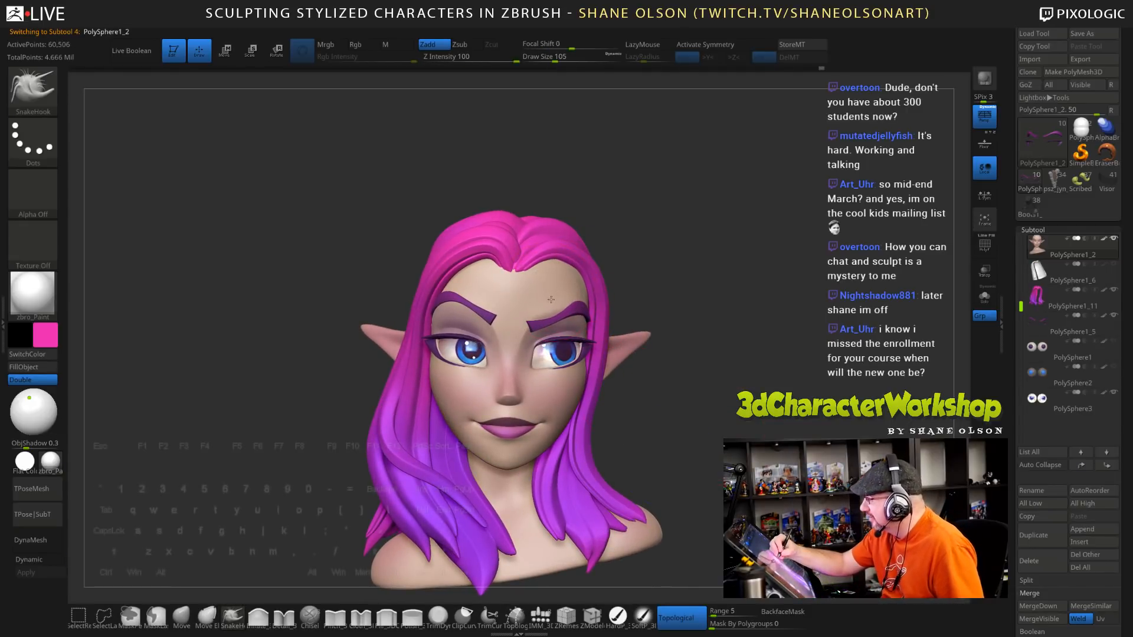
pyautogui.moveTo(649, 350); pyautogui.dragTo(571, 289)
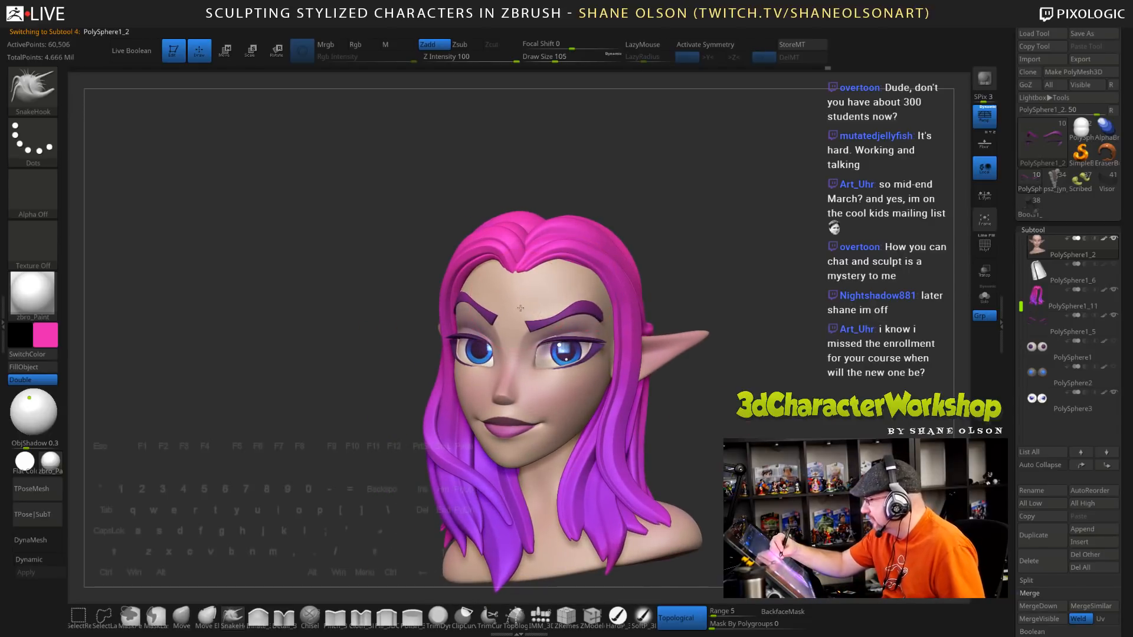
pyautogui.moveTo(714, 404); pyautogui.dragTo(460, 309)
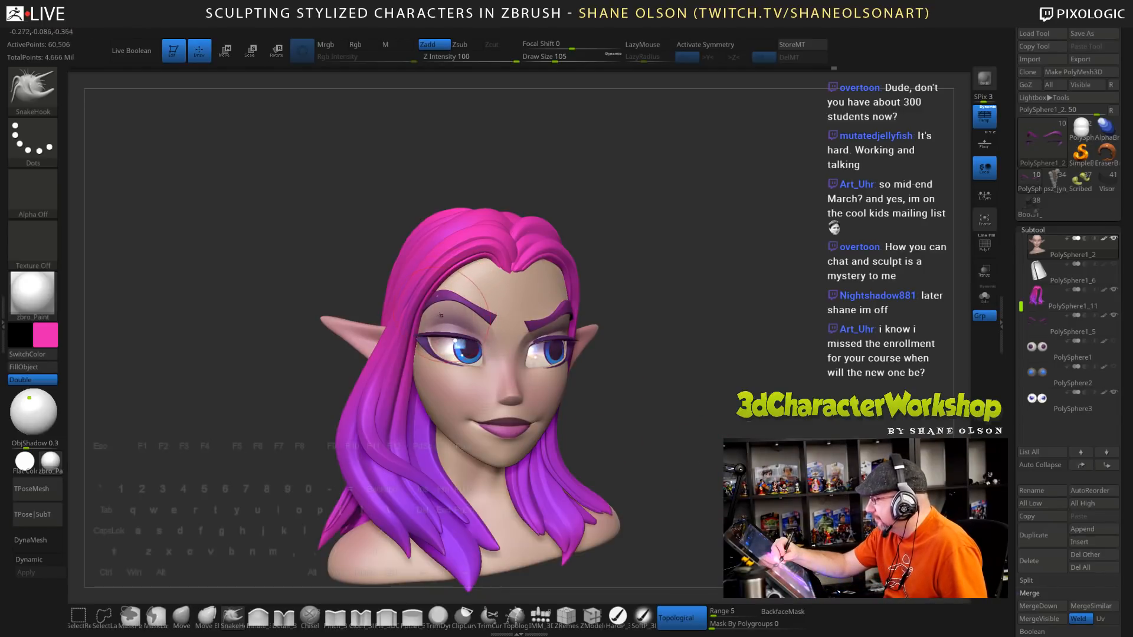
pyautogui.moveTo(714, 378); pyautogui.dragTo(575, 379)
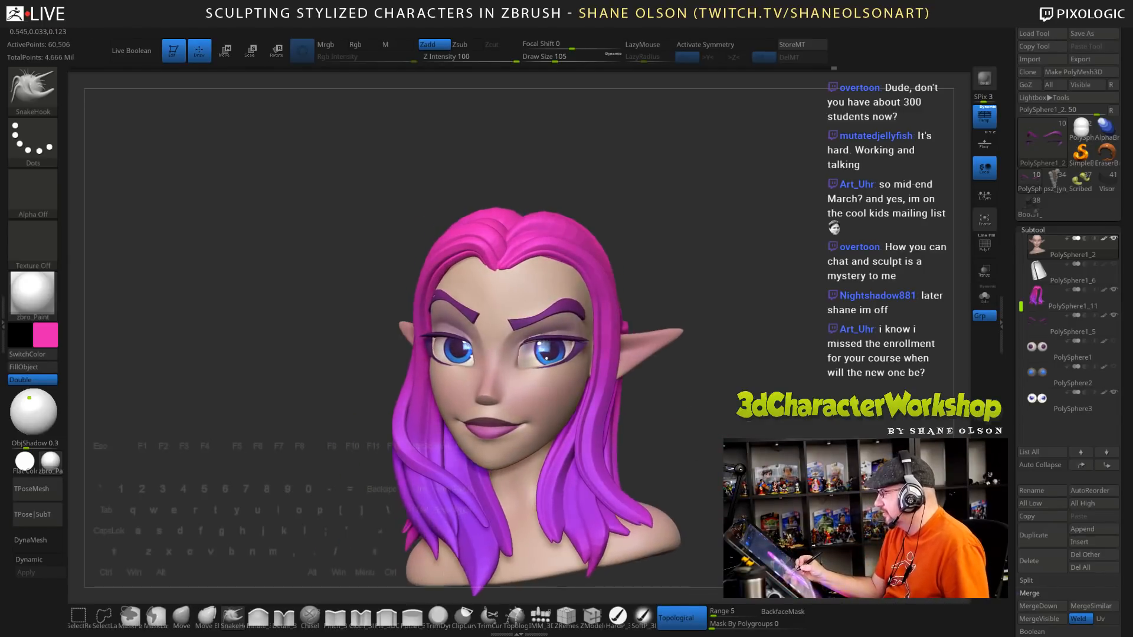
pyautogui.moveTo(671, 392); pyautogui.dragTo(545, 345)
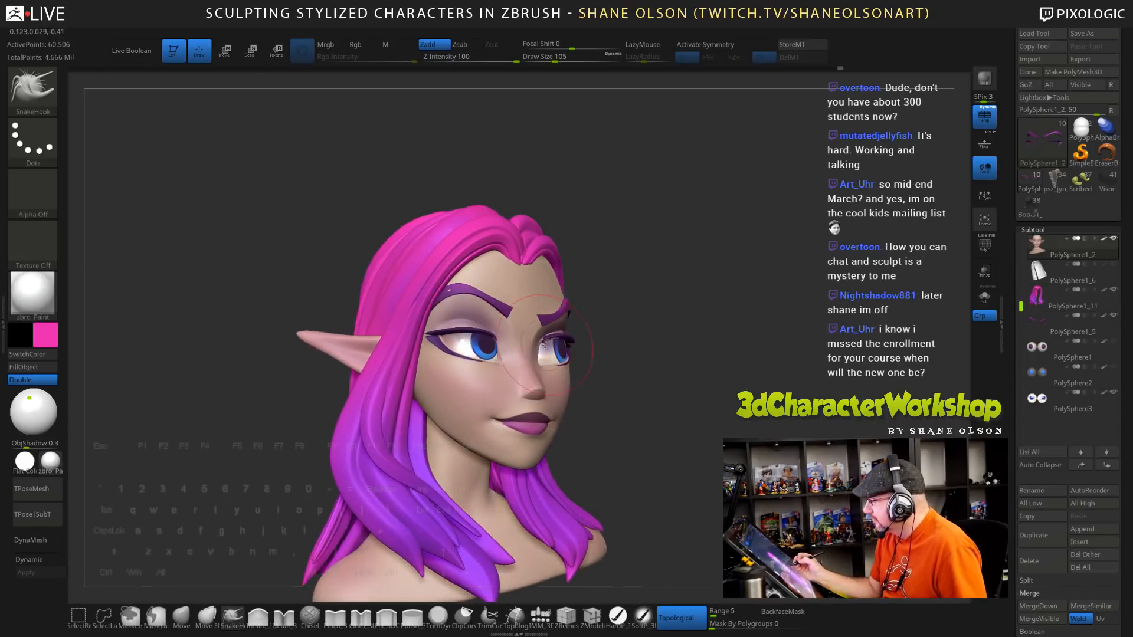
pyautogui.moveTo(647, 387); pyautogui.dragTo(678, 462)
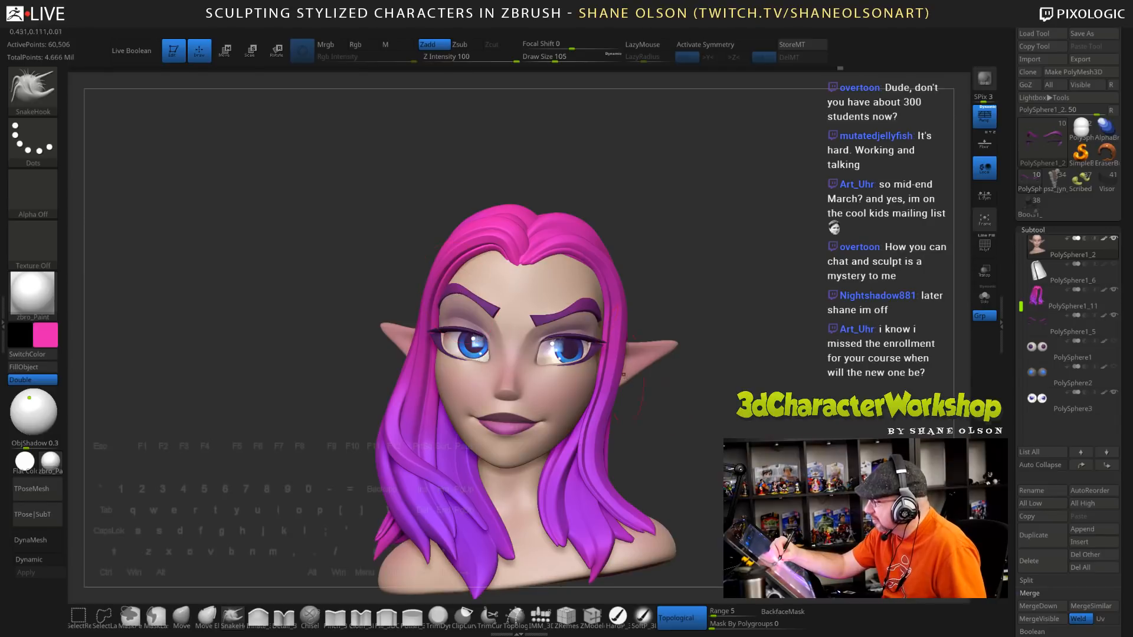
pyautogui.moveTo(688, 422); pyautogui.dragTo(625, 354)
pyautogui.keyDown('alt'); pyautogui.click(571, 295); pyautogui.keyUp('alt')
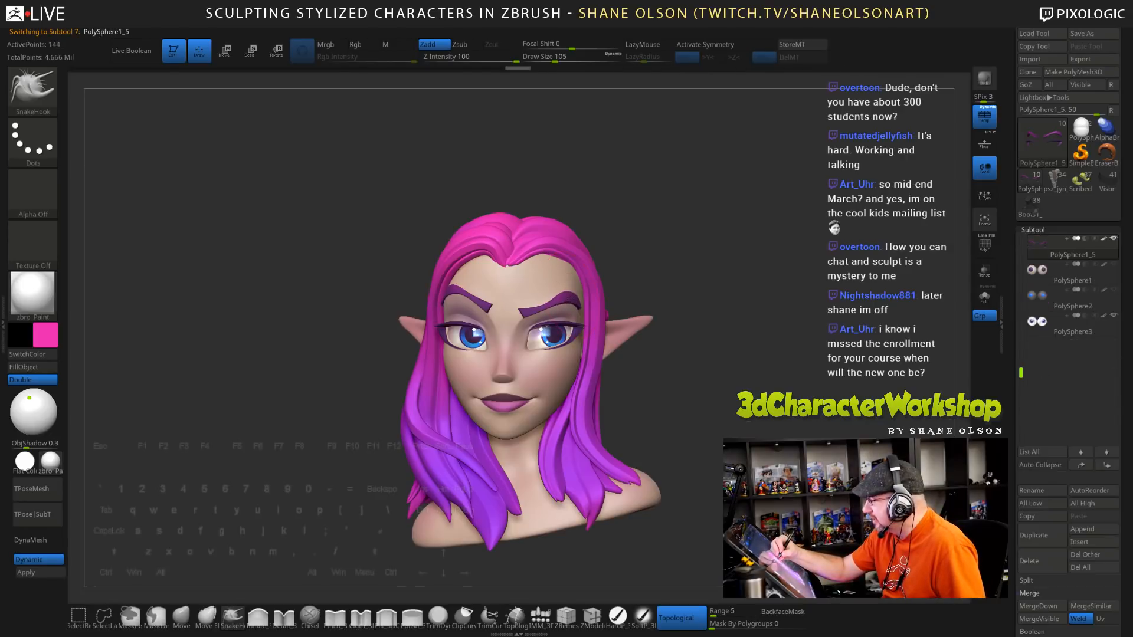
pyautogui.moveTo(697, 397)
pyautogui.mouseDown()
pyautogui.moveTo(722, 458)
pyautogui.moveTo(673, 419)
pyautogui.moveTo(539, 398)
pyautogui.mouseUp()
# Adjust her left mouth corner into a smirk on the head mesh with SnakeHook at draw sizes 88 and 108
pyautogui.keyDown('alt'); pyautogui.click(549, 391); pyautogui.keyUp('alt')
pyautogui.press('s')
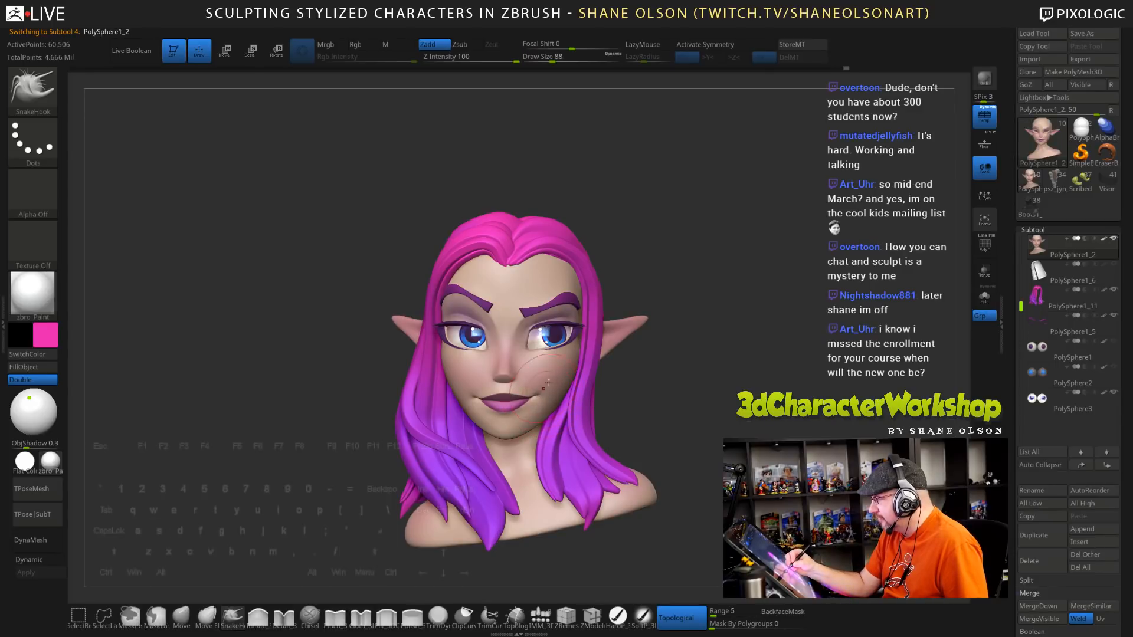
pyautogui.moveTo(657, 420); pyautogui.dragTo(536, 402)
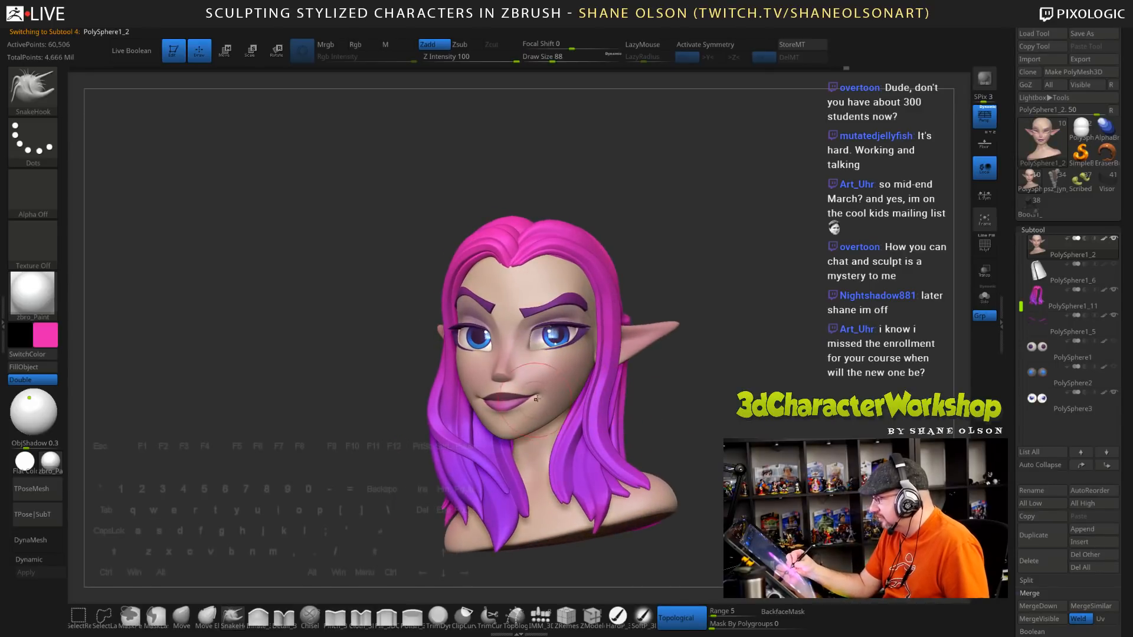
pyautogui.press('s')
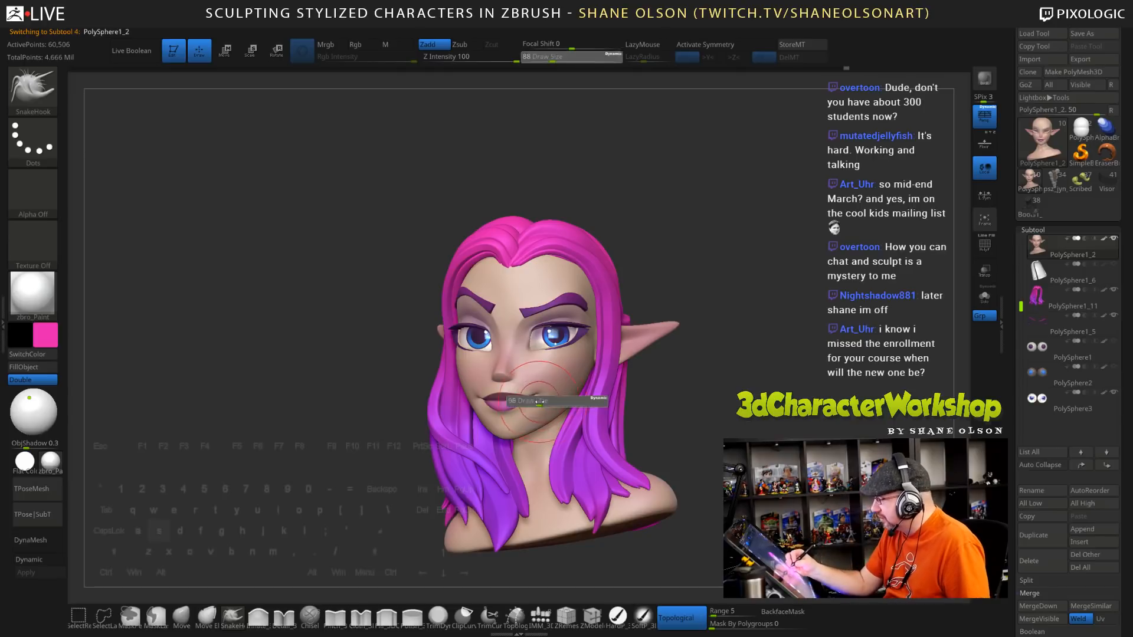
pyautogui.moveTo(530, 399); pyautogui.dragTo(534, 400)
pyautogui.moveTo(646, 390)
pyautogui.mouseDown()
pyautogui.moveTo(626, 396)
pyautogui.moveTo(655, 401)
pyautogui.moveTo(643, 408)
pyautogui.mouseUp()
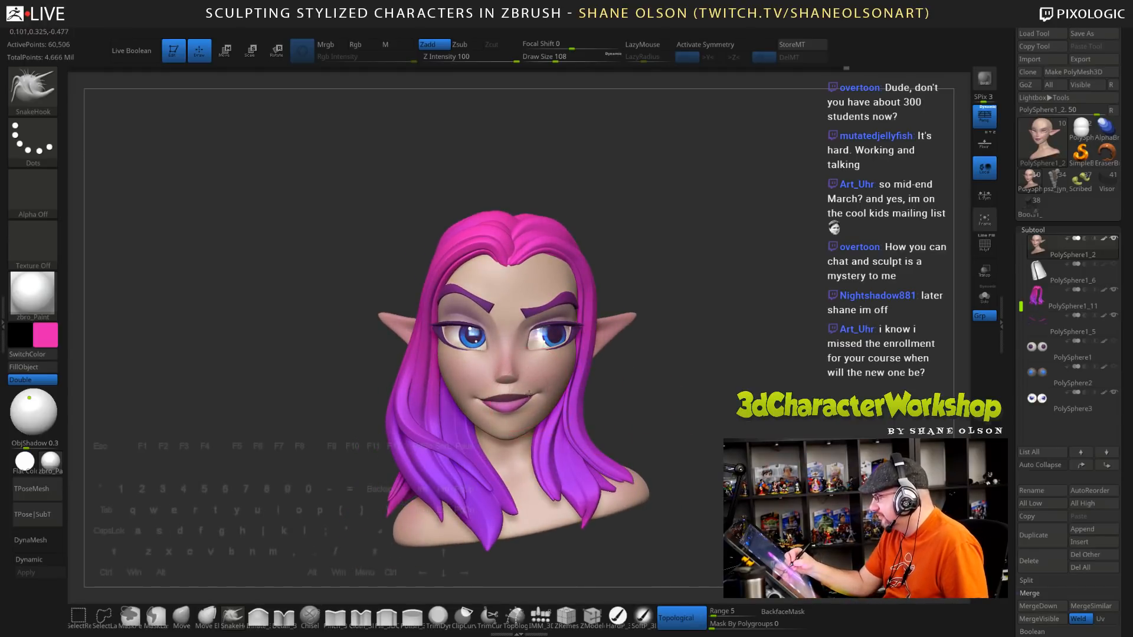
pyautogui.moveTo(709, 433); pyautogui.dragTo(702, 420)
# Adjust her right mouth corner with SnakeHook at draw size 77, checking the lips from above
pyautogui.press('s')
pyautogui.moveTo(704, 409)
pyautogui.mouseDown()
pyautogui.moveTo(693, 422)
pyautogui.moveTo(652, 423)
pyautogui.moveTo(638, 443)
pyautogui.moveTo(607, 442)
pyautogui.moveTo(687, 440)
pyautogui.moveTo(661, 442)
pyautogui.moveTo(679, 453)
pyautogui.mouseUp()
pyautogui.press('ctrl')
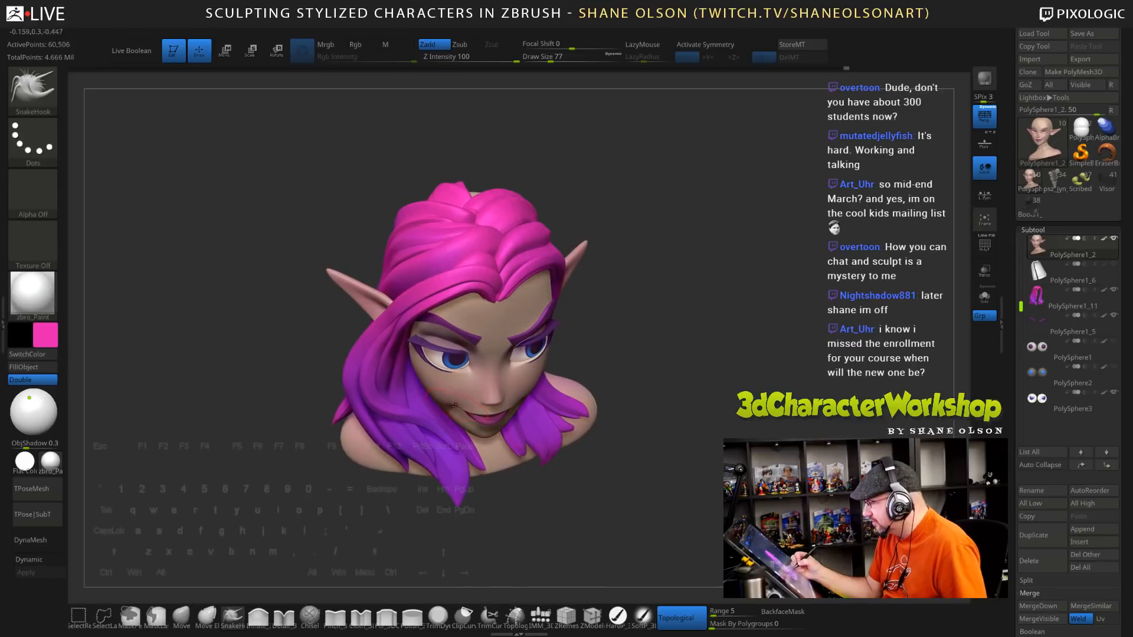
pyautogui.moveTo(459, 407); pyautogui.dragTo(455, 404)
pyautogui.moveTo(676, 446)
pyautogui.mouseDown()
pyautogui.moveTo(635, 444)
pyautogui.moveTo(689, 429)
pyautogui.moveTo(717, 398)
pyautogui.moveTo(731, 426)
pyautogui.moveTo(653, 395)
pyautogui.moveTo(728, 396)
pyautogui.moveTo(710, 407)
pyautogui.mouseUp()
# Shape the cheeks beneath both eyes with SnakeHook at draw size 105
pyautogui.press('s')
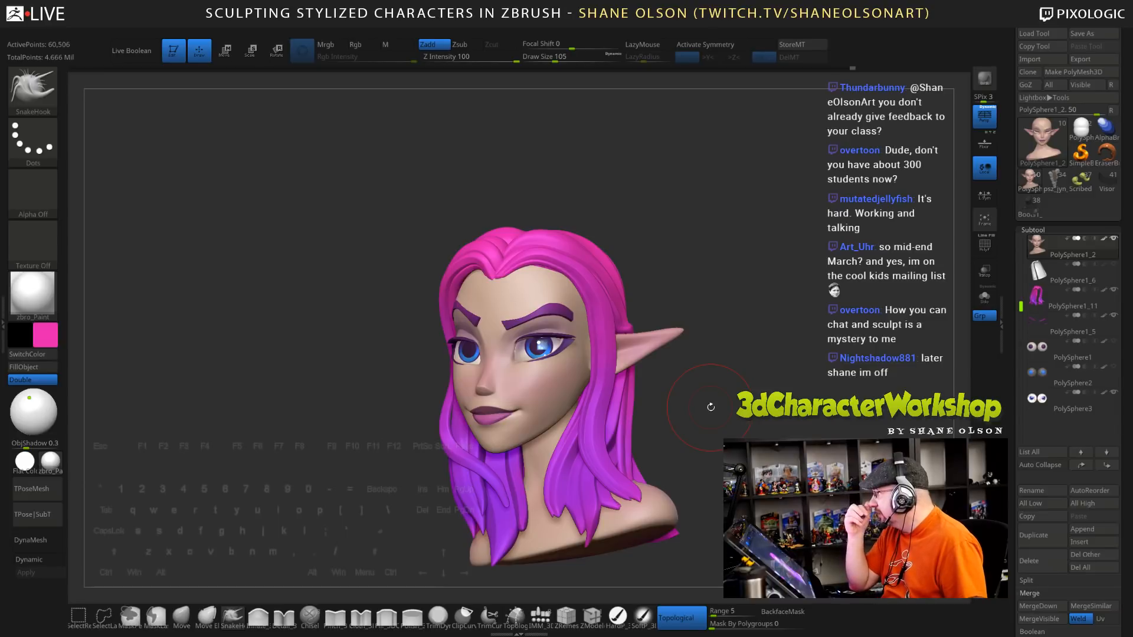
pyautogui.moveTo(729, 430); pyautogui.dragTo(722, 461)
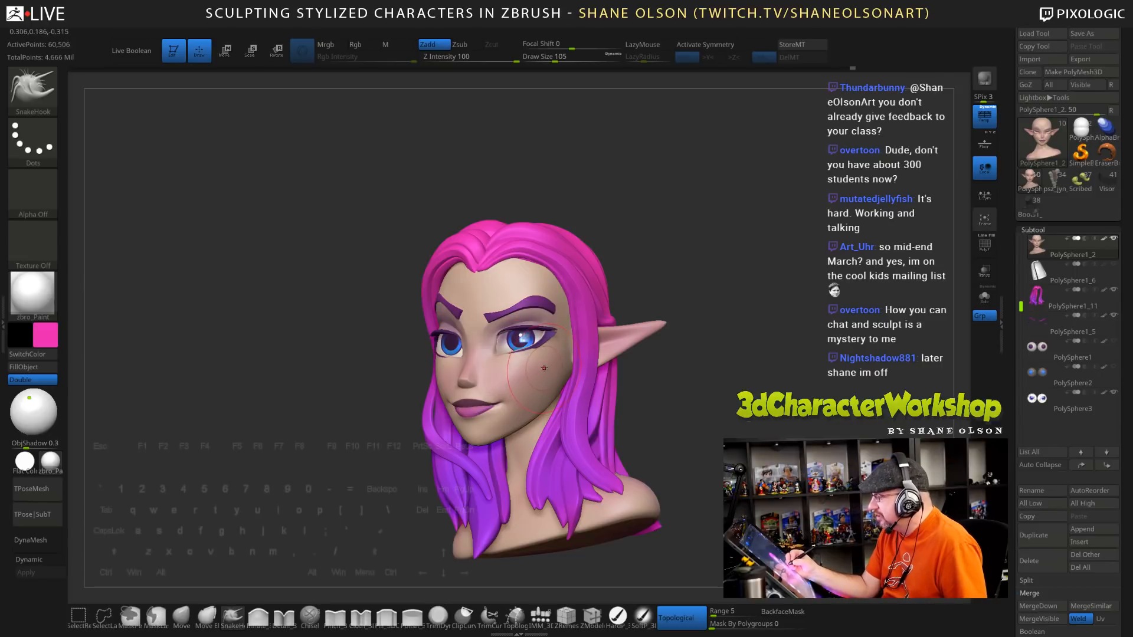
pyautogui.moveTo(544, 359); pyautogui.dragTo(626, 364, button='right')
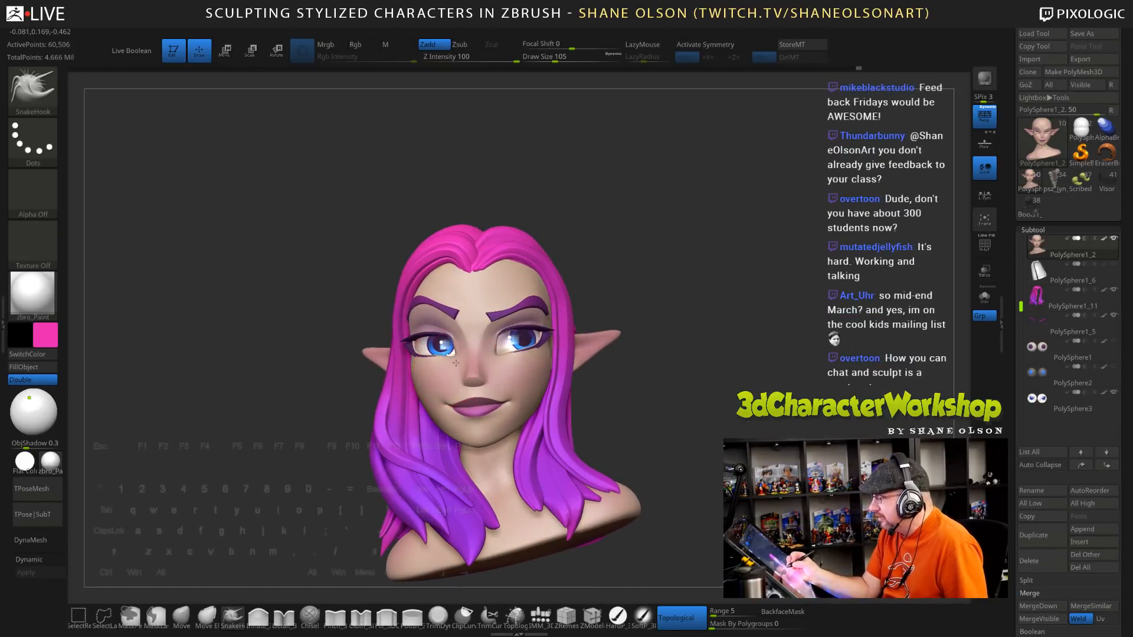
pyautogui.moveTo(703, 405); pyautogui.dragTo(782, 400)
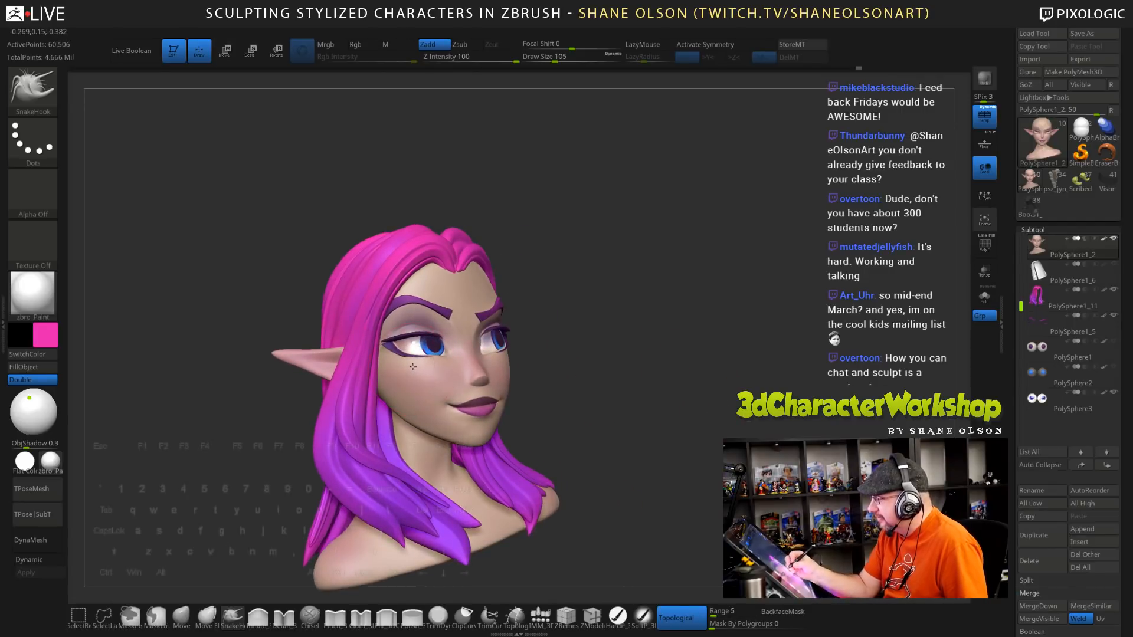
# Refine the lower eyelid area with SnakeHook at draw size 74, checking it from both sides
pyautogui.moveTo(688, 368)
pyautogui.mouseDown()
pyautogui.moveTo(613, 354)
pyautogui.moveTo(685, 385)
pyautogui.mouseUp()
pyautogui.press('s')
pyautogui.moveTo(680, 380); pyautogui.dragTo(675, 379)
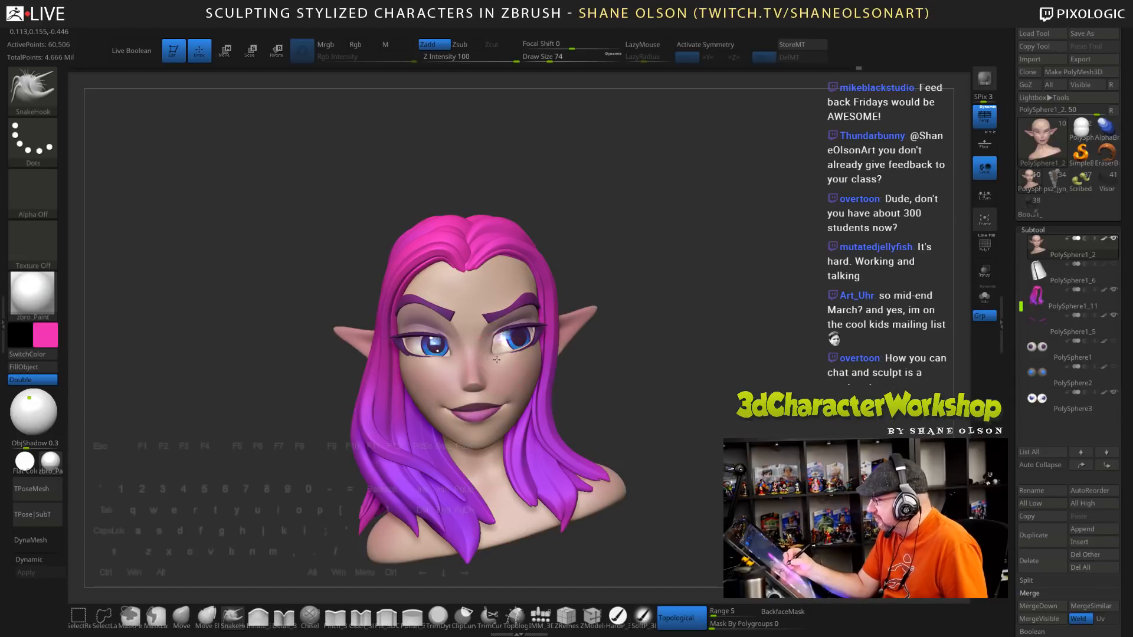
pyautogui.moveTo(571, 382); pyautogui.dragTo(501, 360)
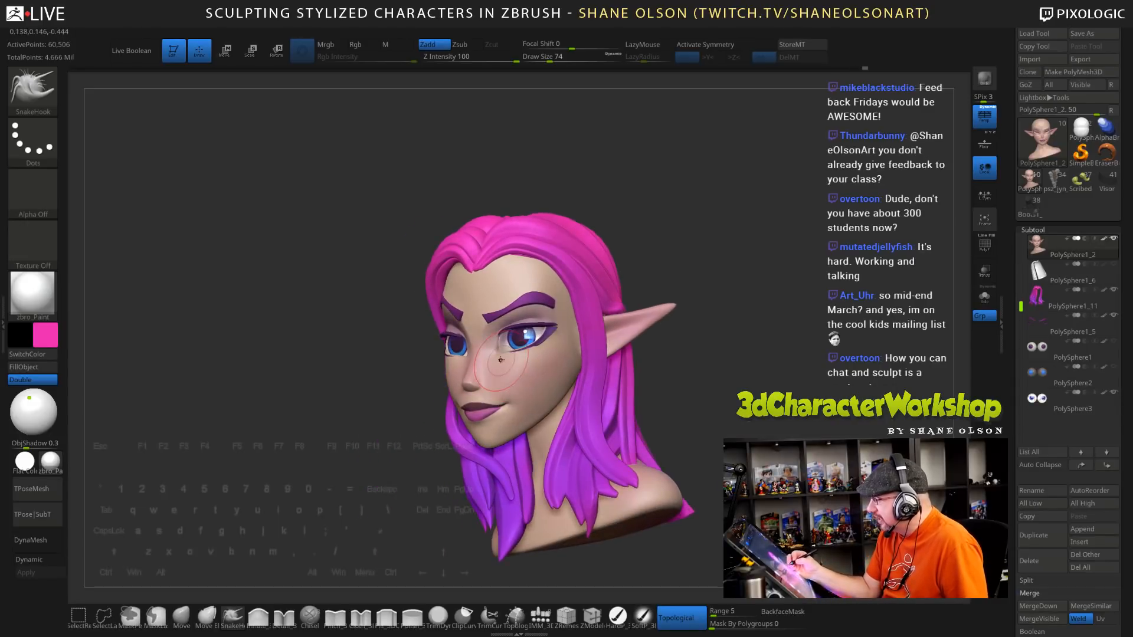
pyautogui.moveTo(677, 371); pyautogui.dragTo(647, 387)
pyautogui.moveTo(599, 353); pyautogui.dragTo(615, 344)
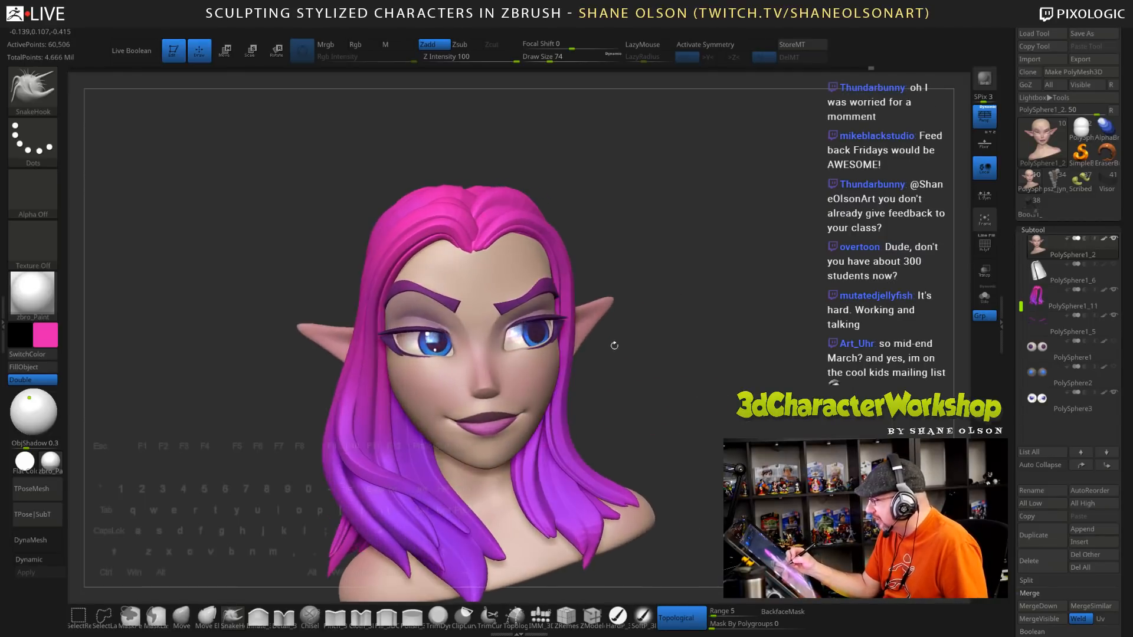
# Select the eyebrow and lash subtool and fit the lash lines to the reshaped eyelids with SnakeHook
pyautogui.keyDown('alt'); pyautogui.click(554, 338); pyautogui.keyUp('alt')
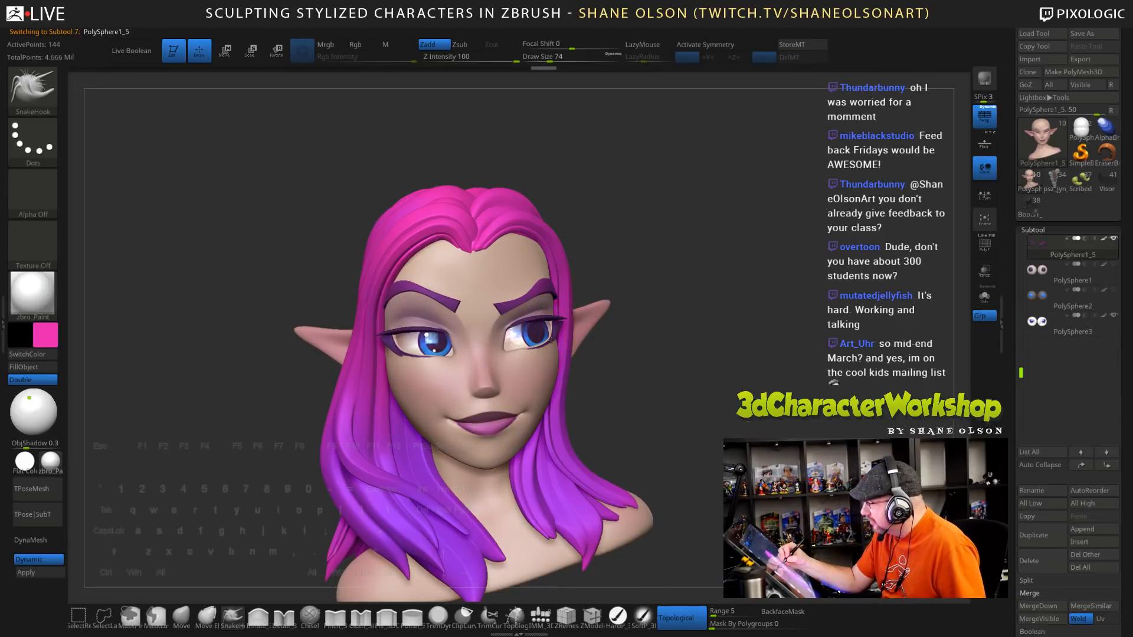
pyautogui.moveTo(693, 425); pyautogui.dragTo(661, 401)
pyautogui.moveTo(587, 362); pyautogui.dragTo(410, 357)
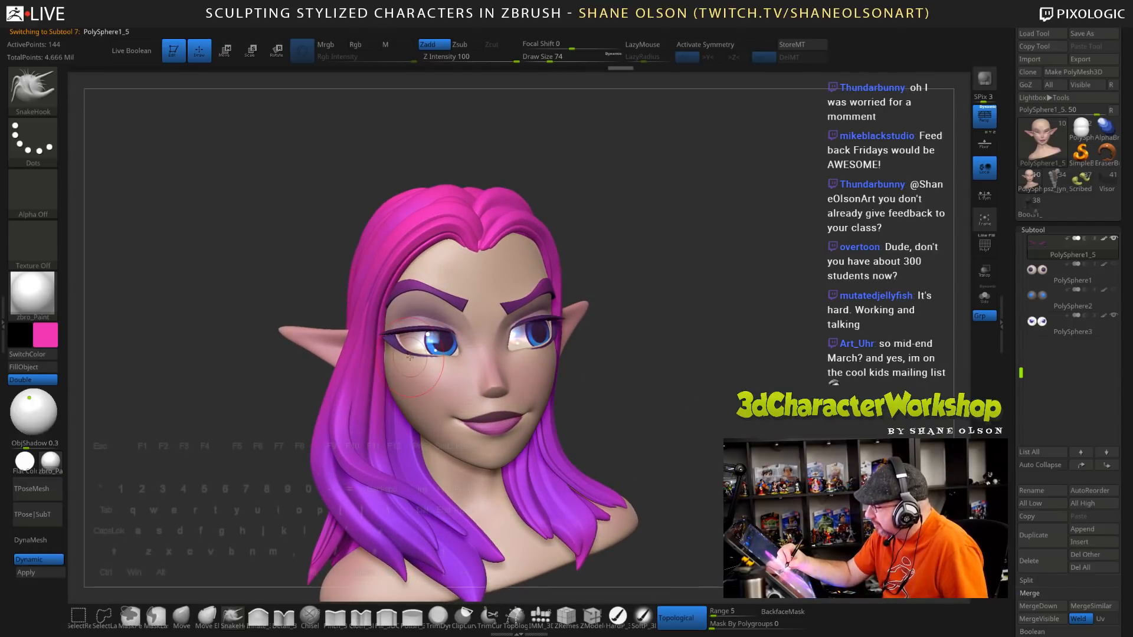
pyautogui.moveTo(693, 422)
pyautogui.mouseDown()
pyautogui.moveTo(698, 454)
pyautogui.moveTo(683, 453)
pyautogui.moveTo(688, 411)
pyautogui.mouseUp()
pyautogui.moveTo(668, 391)
pyautogui.mouseDown()
pyautogui.moveTo(663, 410)
pyautogui.moveTo(665, 392)
pyautogui.mouseUp()
# Reselect the head and refine her right mouth corner and cheek with SnakeHook at draw size 82
pyautogui.keyDown('alt'); pyautogui.click(511, 392); pyautogui.keyUp('alt')
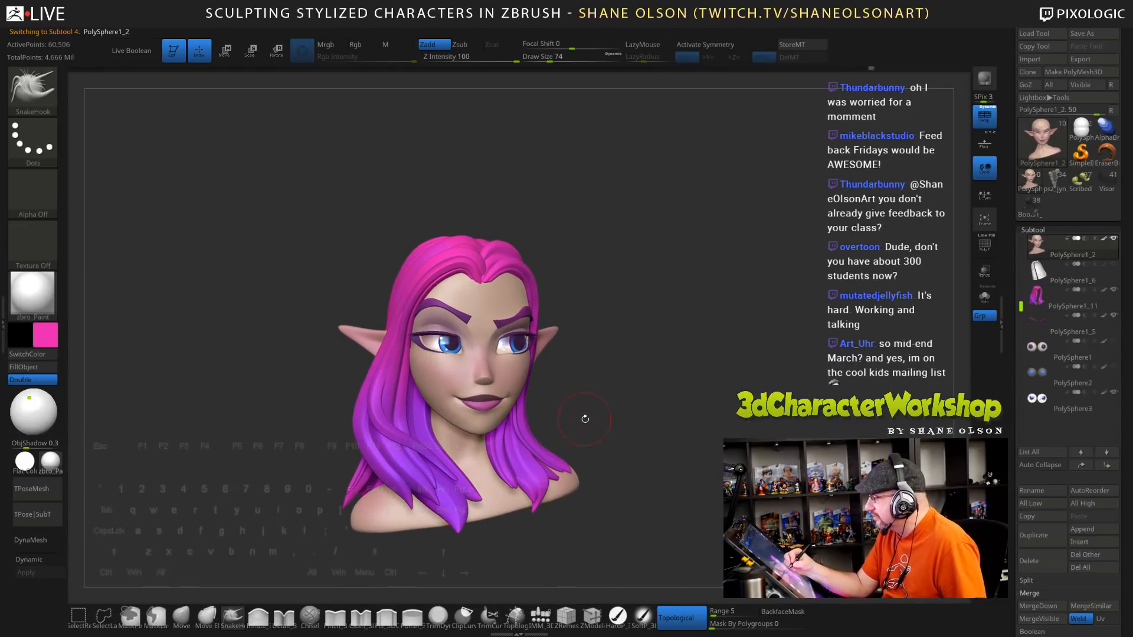
pyautogui.press('s')
pyautogui.moveTo(557, 392); pyautogui.dragTo(567, 391)
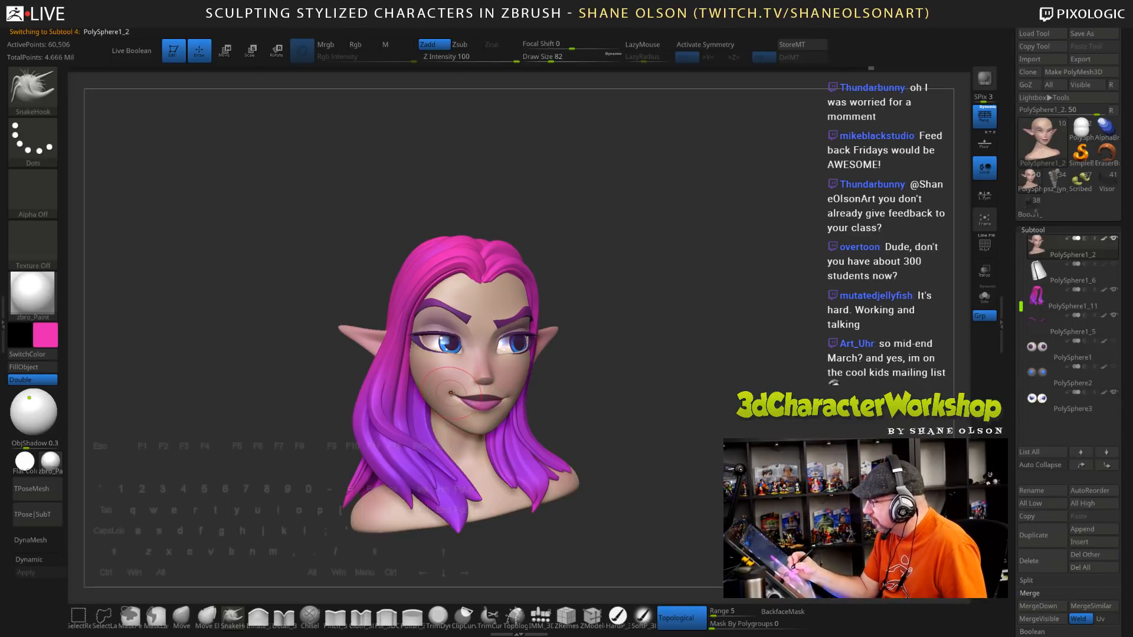
pyautogui.moveTo(652, 443)
pyautogui.mouseDown()
pyautogui.moveTo(645, 430)
pyautogui.moveTo(626, 437)
pyautogui.moveTo(659, 458)
pyautogui.moveTo(723, 466)
pyautogui.moveTo(681, 470)
pyautogui.moveTo(590, 432)
pyautogui.mouseUp()
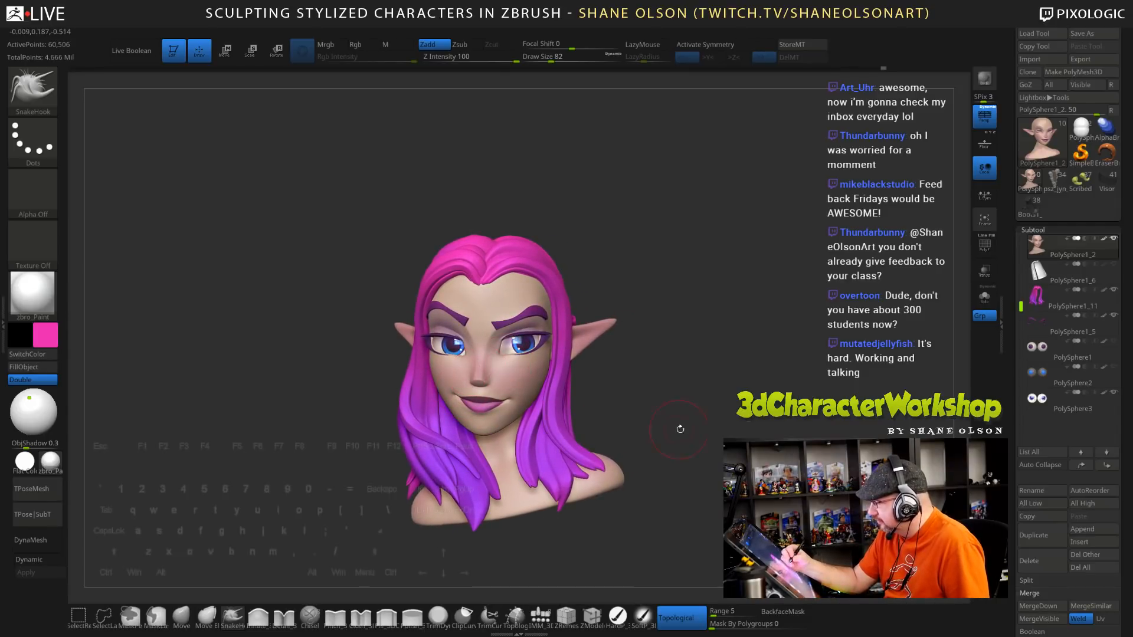
# Adjust the chin and jaw shape with SnakeHook at draw size 170
pyautogui.moveTo(680, 429)
pyautogui.mouseDown()
pyautogui.moveTo(652, 413)
pyautogui.moveTo(679, 417)
pyautogui.mouseUp()
pyautogui.press('s')
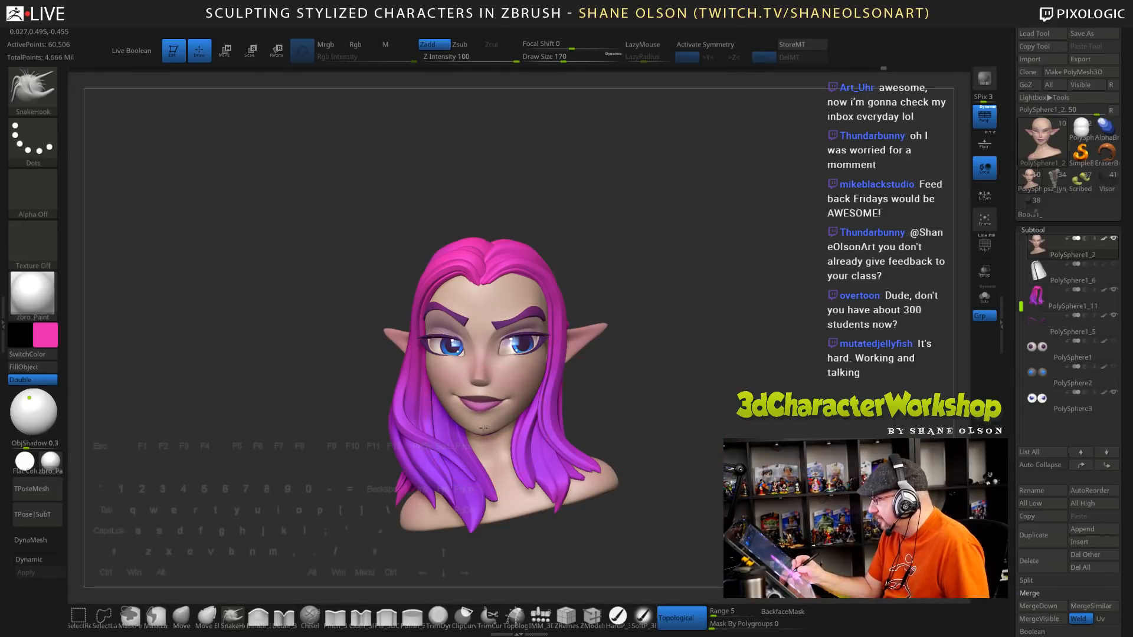
pyautogui.moveTo(697, 416); pyautogui.dragTo(714, 399)
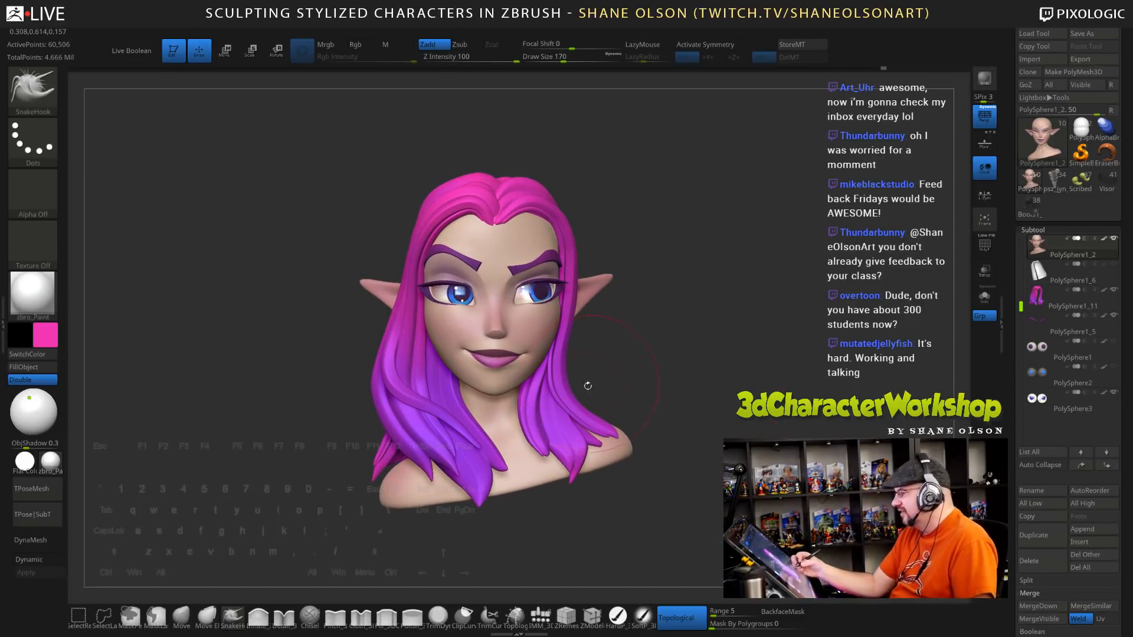
# Reselect the head and adjust the brow area above her right eye with SnakeHook at draw size 85
pyautogui.keyDown('alt'); pyautogui.click(569, 383); pyautogui.keyUp('alt')
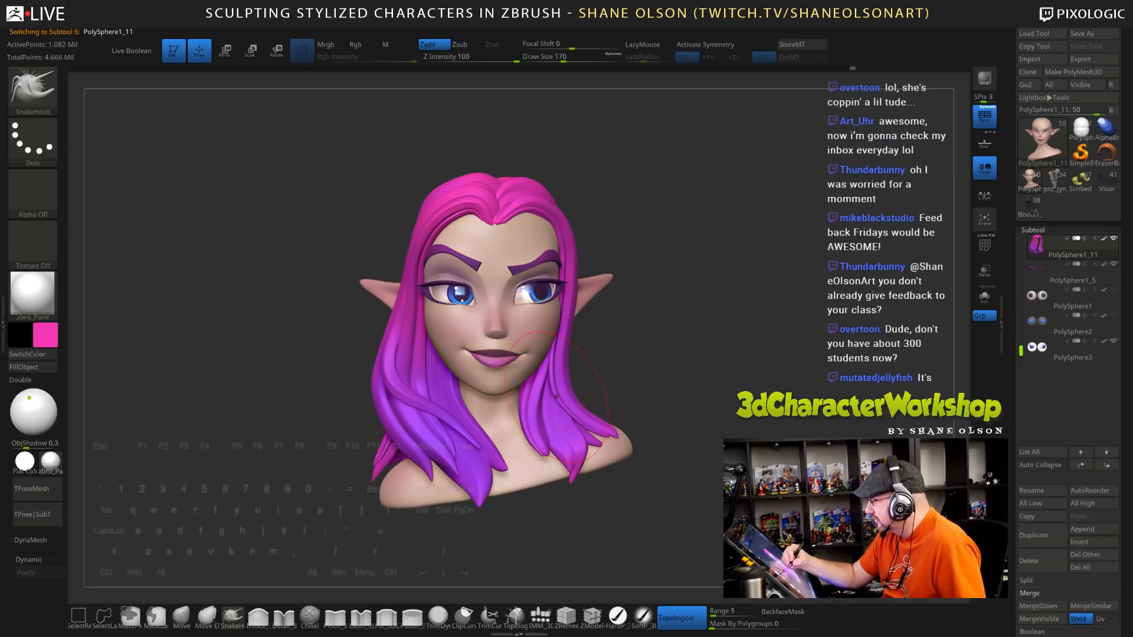
pyautogui.moveTo(717, 463)
pyautogui.mouseDown()
pyautogui.moveTo(720, 452)
pyautogui.moveTo(698, 453)
pyautogui.moveTo(648, 345)
pyautogui.mouseUp()
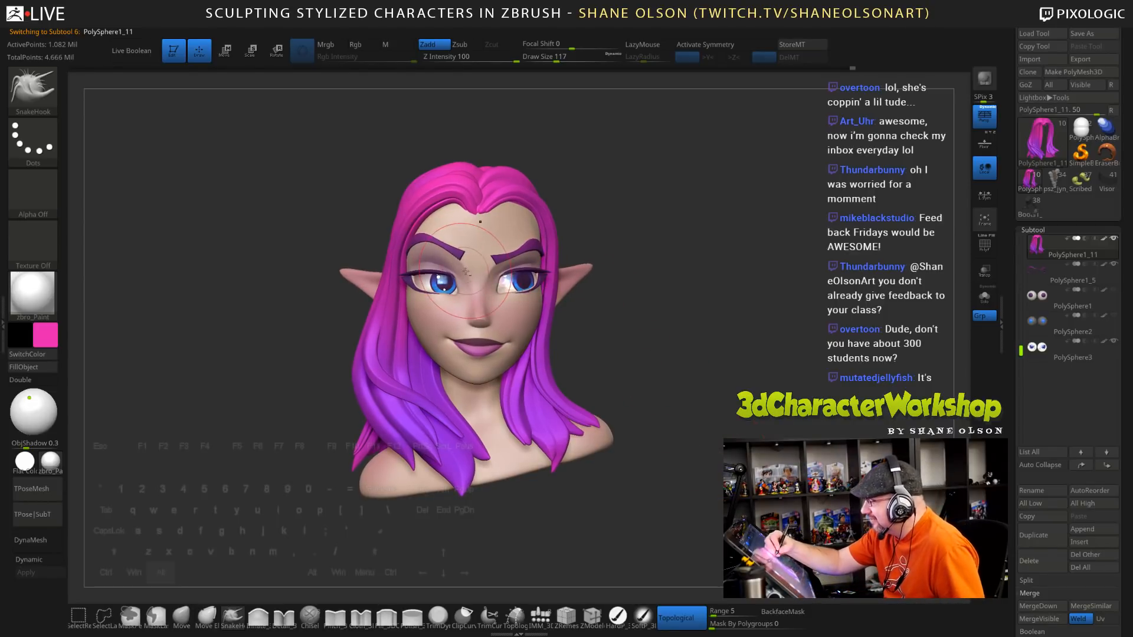
pyautogui.keyDown('alt'); pyautogui.click(469, 239); pyautogui.keyUp('alt')
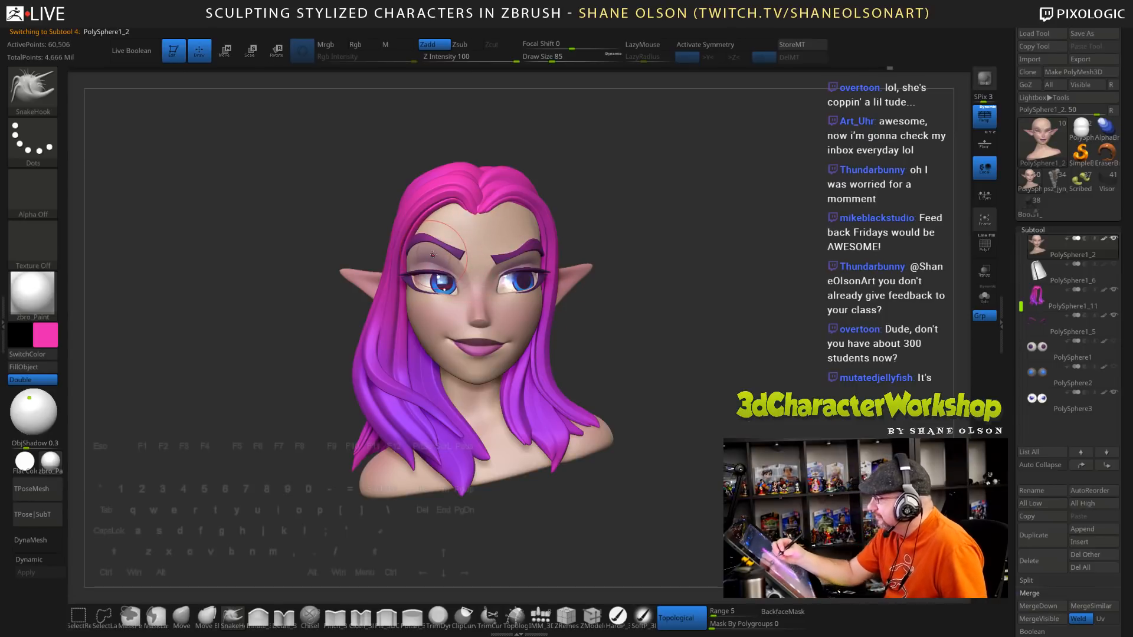
pyautogui.moveTo(643, 366)
pyautogui.mouseDown()
pyautogui.moveTo(714, 432)
pyautogui.moveTo(735, 431)
pyautogui.mouseUp()
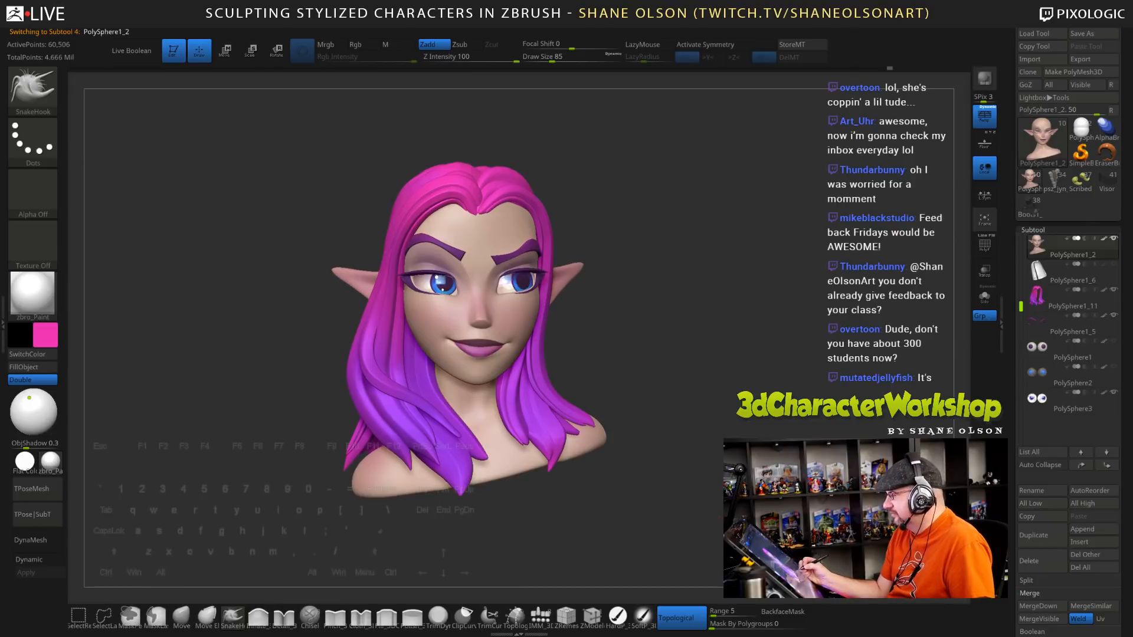
pyautogui.press('space')
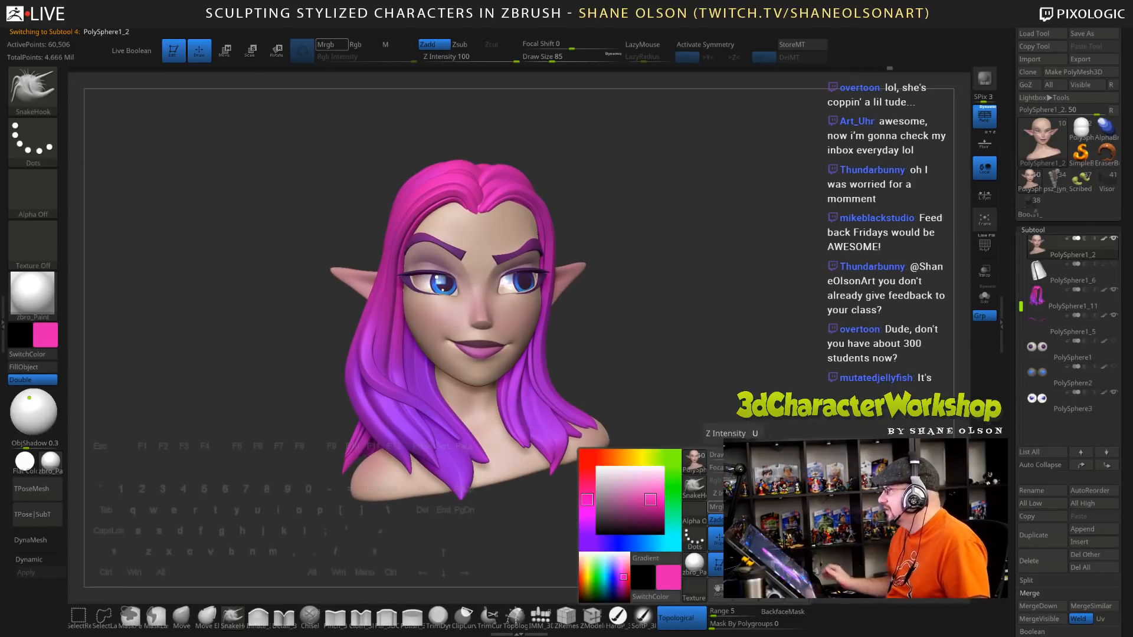
# Refine the lower face and shoulder from the side and front with SnakeHook, using draw sizes 174 and 242
pyautogui.moveTo(766, 321)
pyautogui.mouseDown()
pyautogui.moveTo(761, 352)
pyautogui.moveTo(728, 364)
pyautogui.moveTo(526, 354)
pyautogui.mouseUp()
pyautogui.press('s')
pyautogui.click(534, 354)
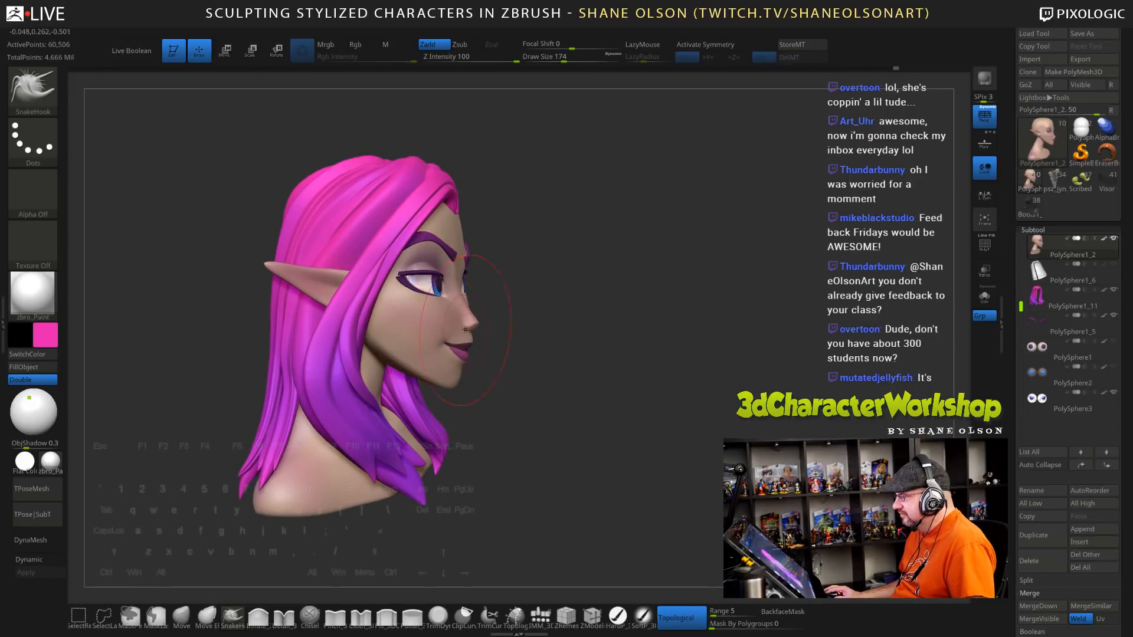
pyautogui.moveTo(631, 339)
pyautogui.mouseDown()
pyautogui.moveTo(584, 341)
pyautogui.moveTo(657, 341)
pyautogui.moveTo(617, 438)
pyautogui.moveTo(732, 304)
pyautogui.moveTo(763, 336)
pyautogui.moveTo(645, 422)
pyautogui.mouseUp()
pyautogui.press('s')
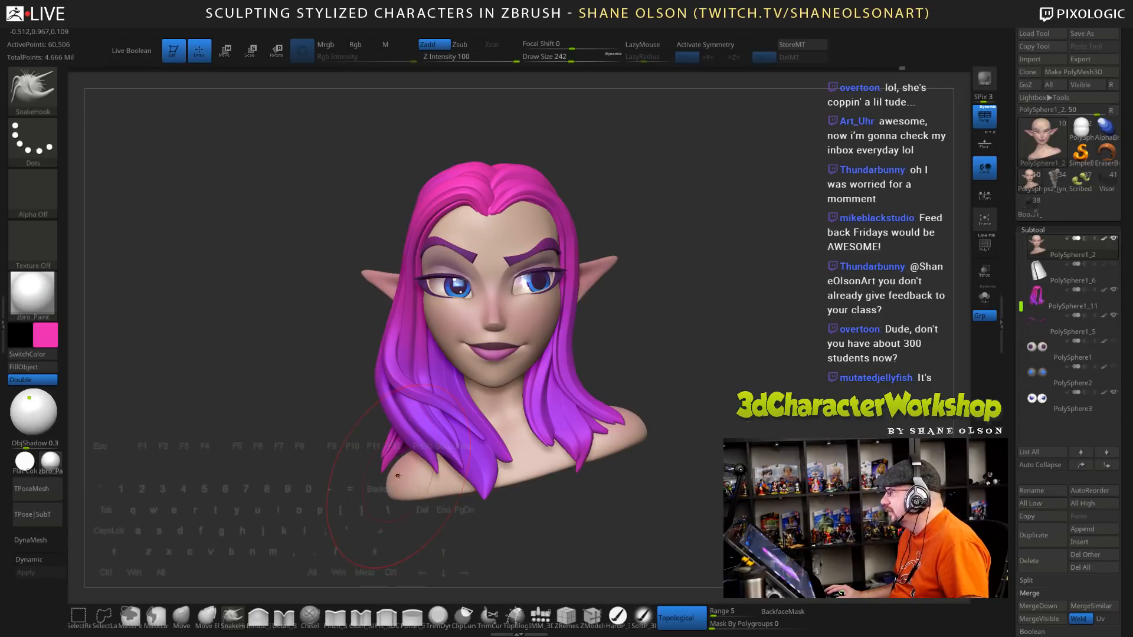
# Select the hair and reshape the strands at the back of the head with SnakeHook at draw size 166
pyautogui.moveTo(732, 361)
pyautogui.mouseDown()
pyautogui.moveTo(703, 342)
pyautogui.moveTo(742, 339)
pyautogui.moveTo(715, 339)
pyautogui.moveTo(520, 390)
pyautogui.moveTo(399, 403)
pyautogui.mouseUp()
pyautogui.press('s')
pyautogui.keyDown('alt'); pyautogui.click(399, 404); pyautogui.keyUp('alt')
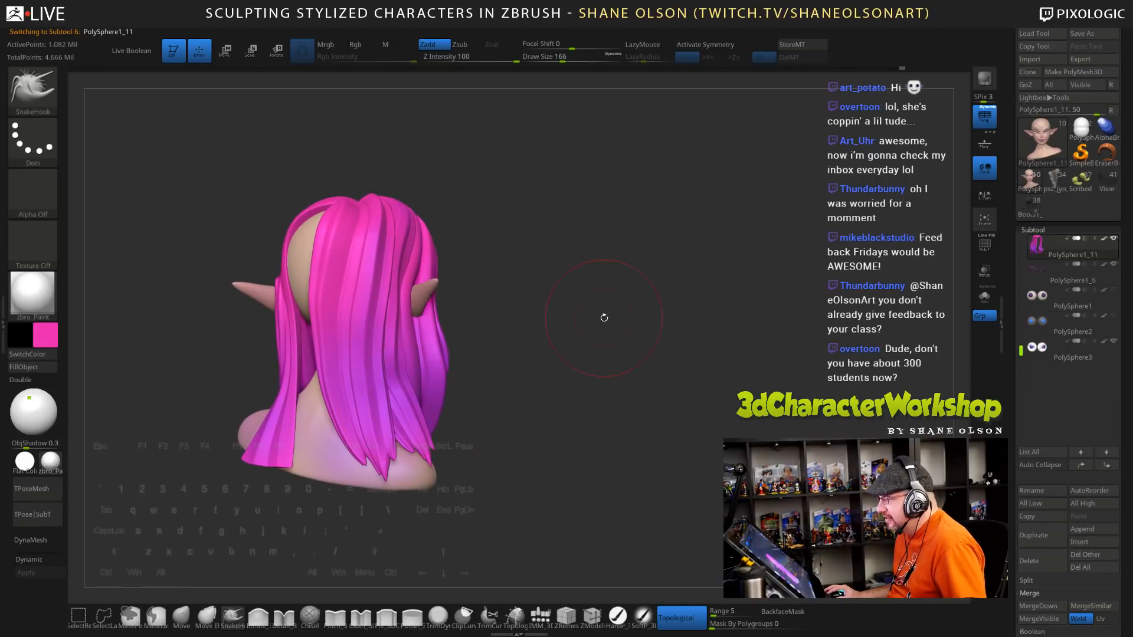
pyautogui.moveTo(602, 316)
pyautogui.mouseDown()
pyautogui.moveTo(402, 403)
pyautogui.moveTo(394, 422)
pyautogui.mouseUp()
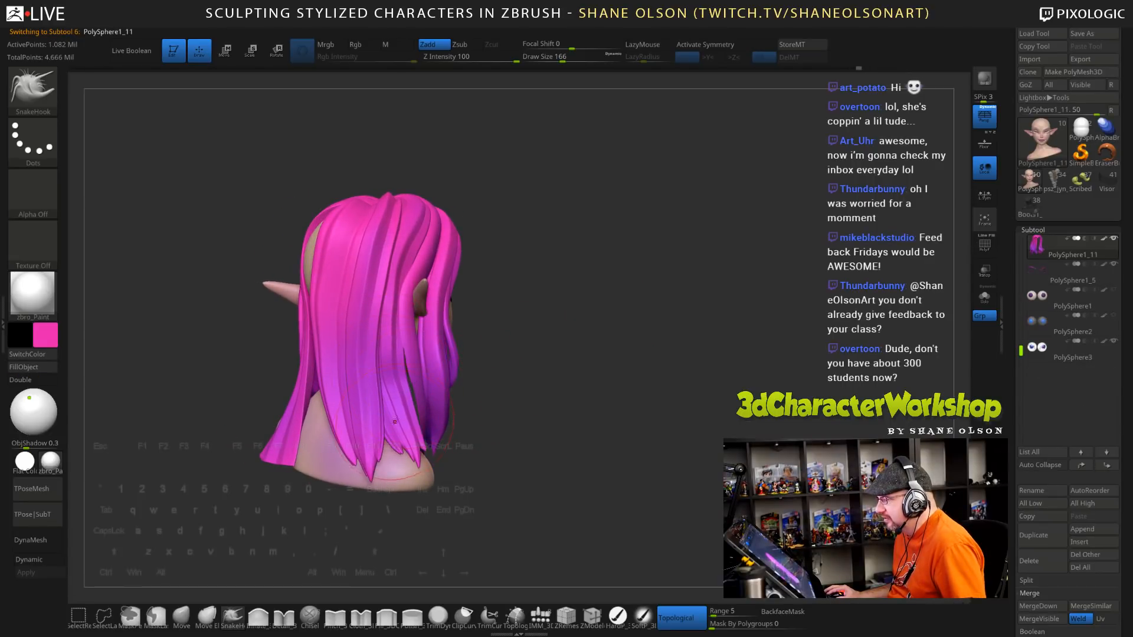
pyautogui.moveTo(391, 380); pyautogui.dragTo(398, 395)
pyautogui.moveTo(555, 378); pyautogui.dragTo(435, 396)
pyautogui.moveTo(306, 239)
pyautogui.mouseDown()
pyautogui.moveTo(440, 232)
pyautogui.moveTo(425, 229)
pyautogui.mouseUp()
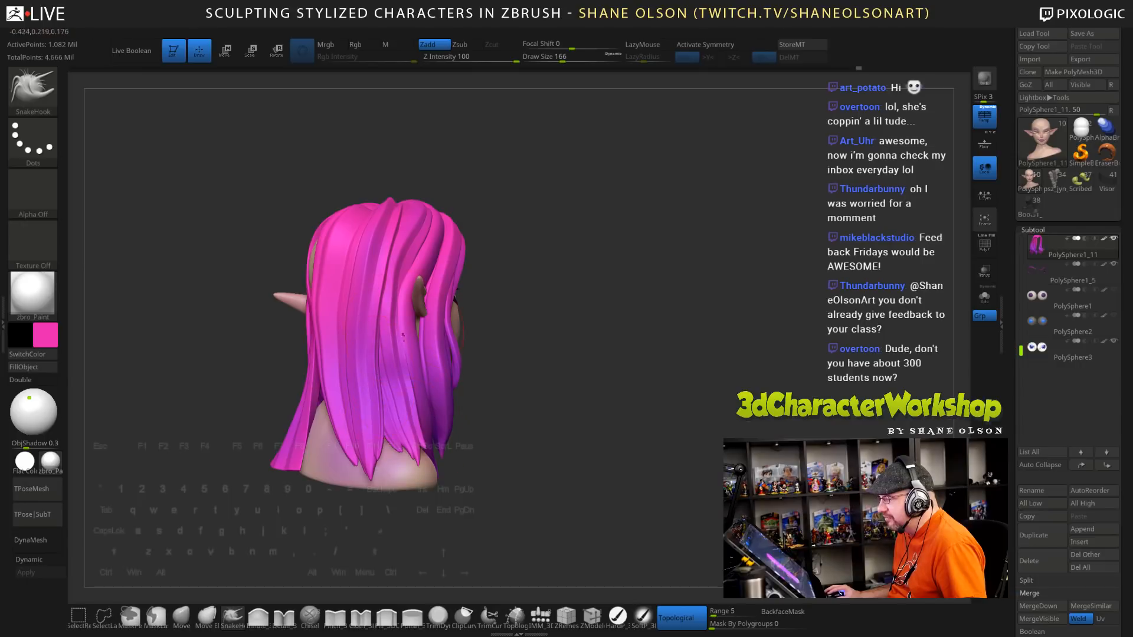
pyautogui.moveTo(543, 360); pyautogui.dragTo(401, 348)
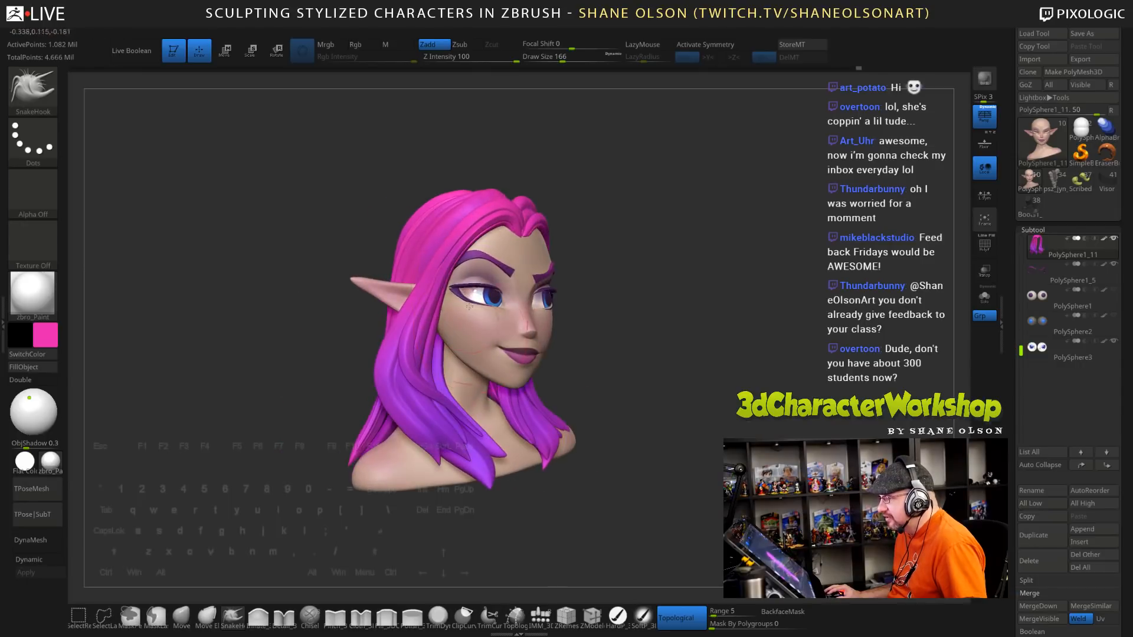
pyautogui.moveTo(638, 417)
pyautogui.mouseDown()
pyautogui.moveTo(615, 387)
pyautogui.moveTo(691, 363)
pyautogui.moveTo(707, 378)
pyautogui.moveTo(704, 416)
pyautogui.moveTo(794, 345)
pyautogui.moveTo(789, 292)
pyautogui.moveTo(777, 345)
pyautogui.moveTo(751, 367)
pyautogui.moveTo(701, 370)
pyautogui.mouseUp()
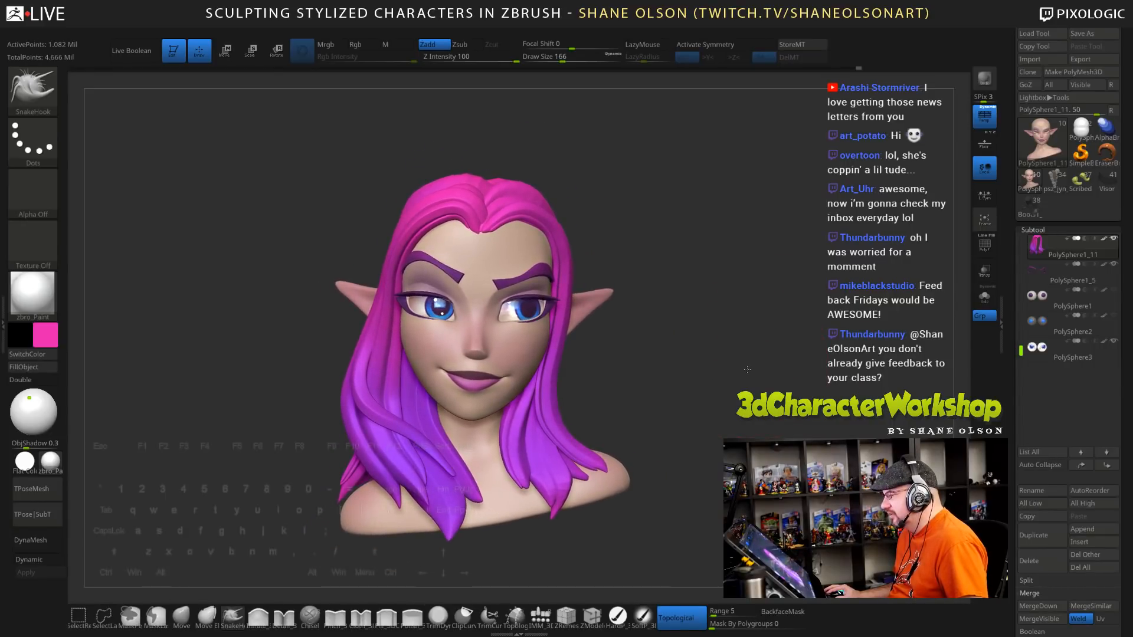
# Nudge the hair edge above her right shoulder inward with SnakeHook, and reduce the draw size to 151
pyautogui.moveTo(350, 488); pyautogui.dragTo(369, 487)
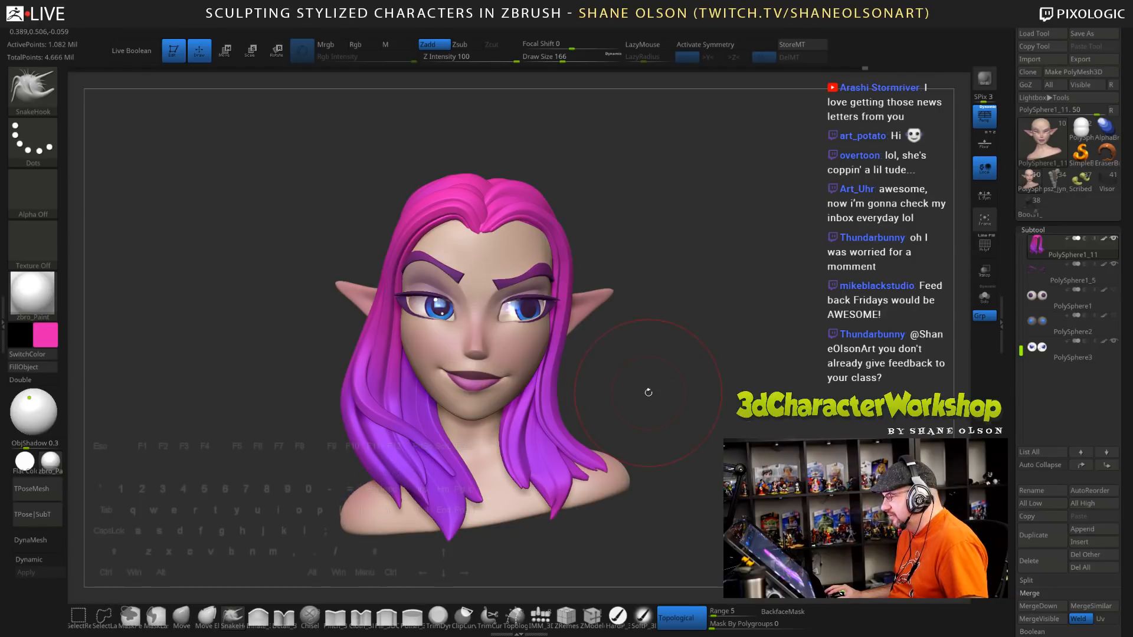
pyautogui.press('s')
pyautogui.moveTo(654, 395); pyautogui.dragTo(650, 396)
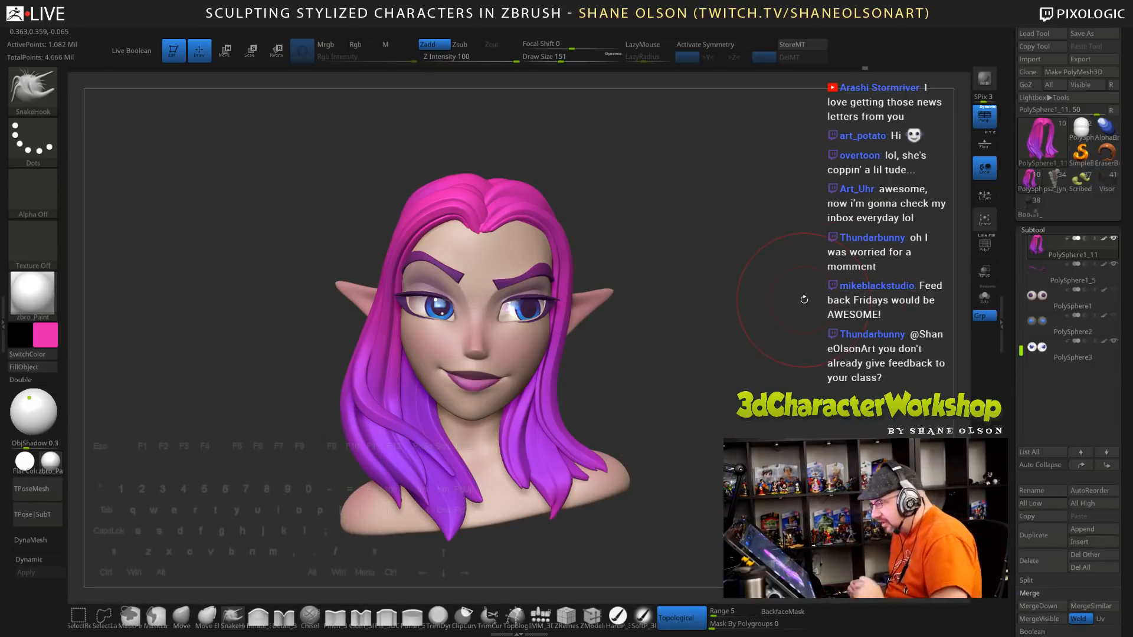
# Turn off topological masking and push out the outer hair silhouette on her right side with SnakeHook at draw size 178
pyautogui.click(679, 618)
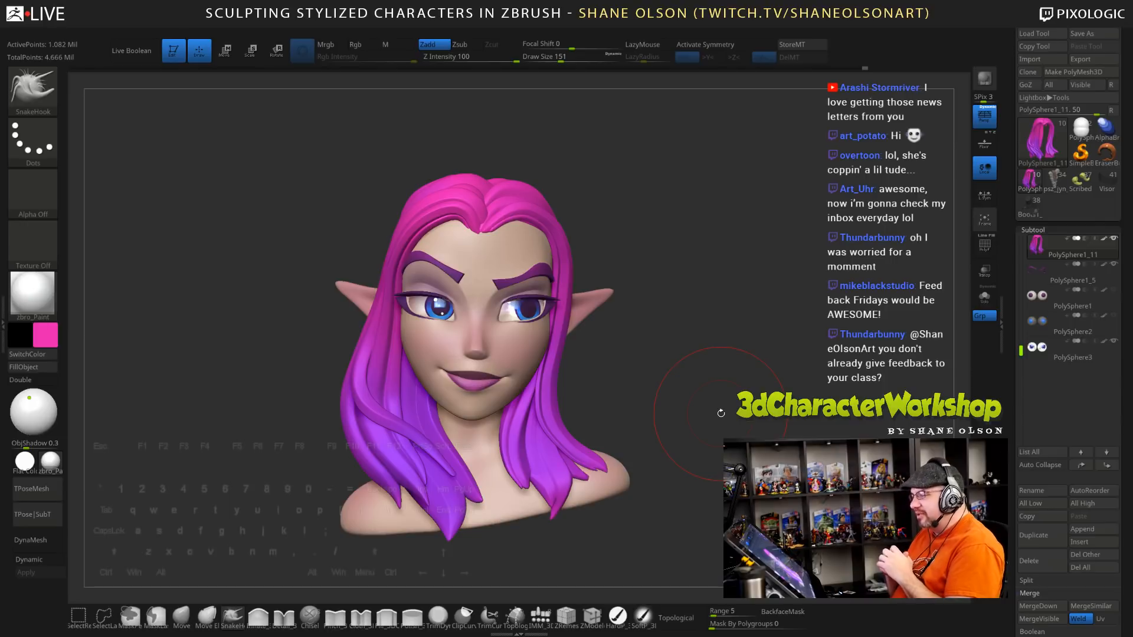
pyautogui.moveTo(721, 336)
pyautogui.mouseDown()
pyautogui.moveTo(595, 357)
pyautogui.moveTo(653, 356)
pyautogui.mouseUp()
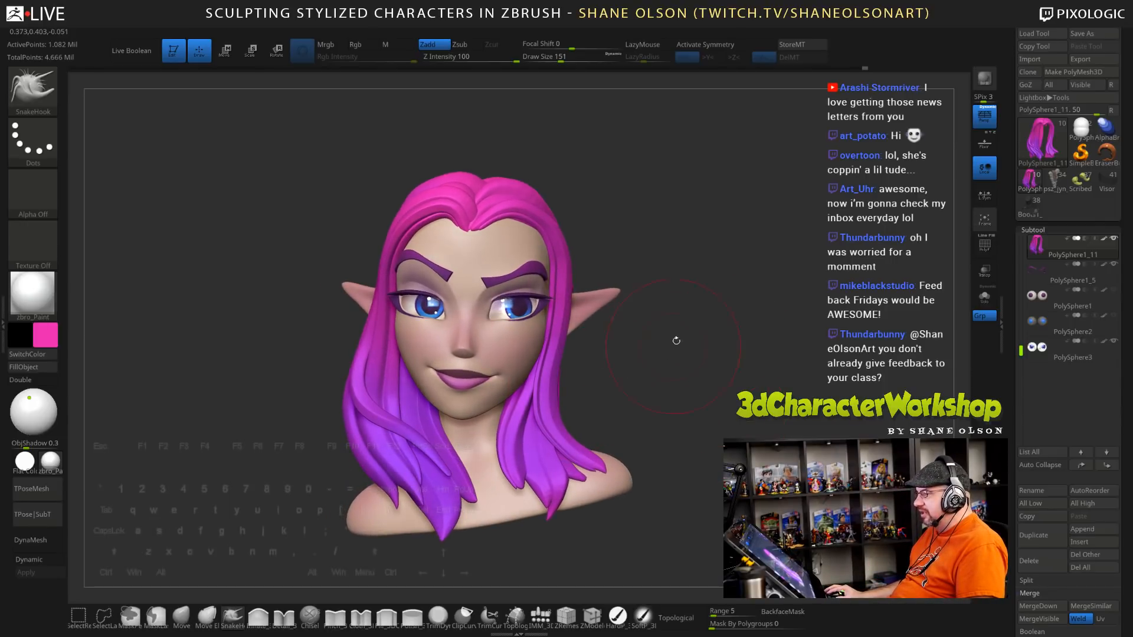
pyautogui.press('s')
pyautogui.moveTo(690, 232); pyautogui.dragTo(695, 231)
pyautogui.moveTo(568, 256); pyautogui.dragTo(568, 256)
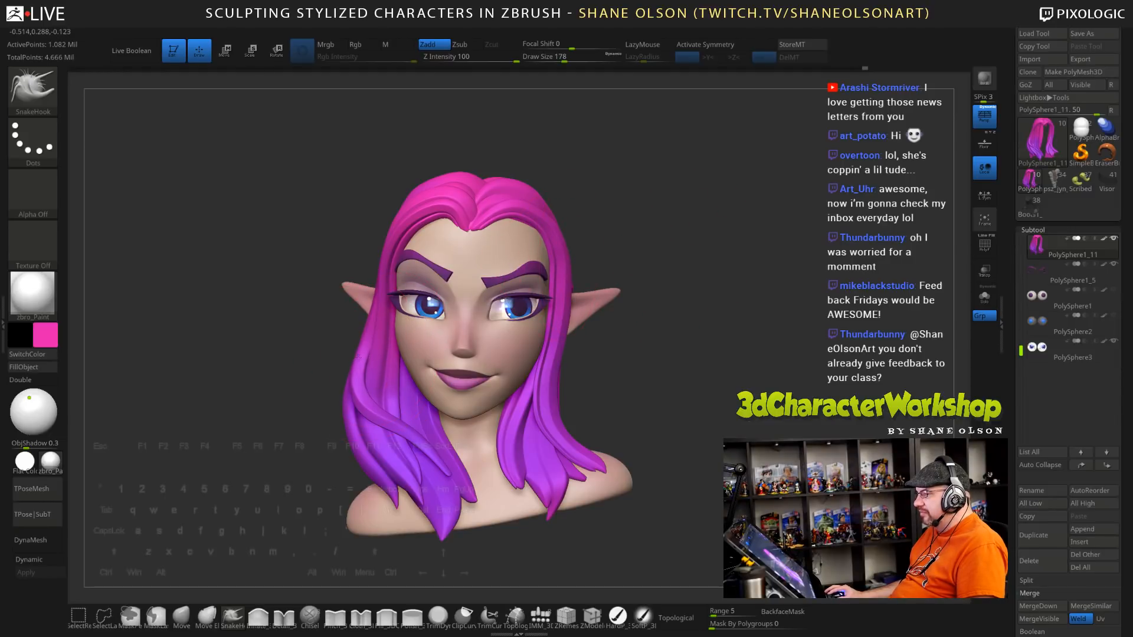
pyautogui.moveTo(358, 357); pyautogui.dragTo(354, 366)
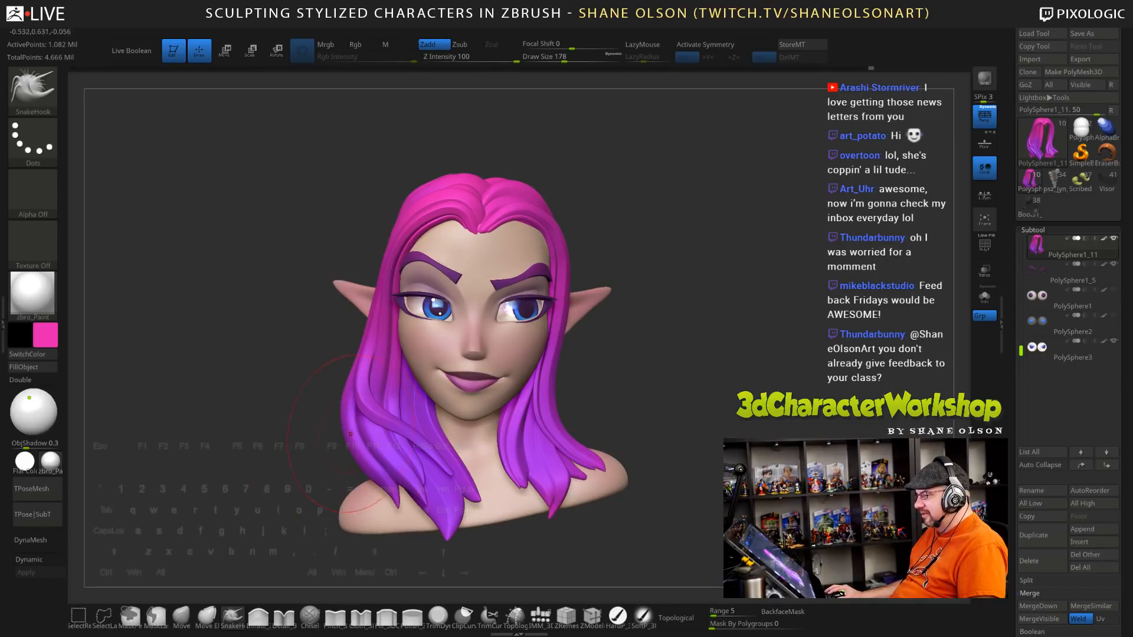
pyautogui.moveTo(350, 446); pyautogui.dragTo(342, 452)
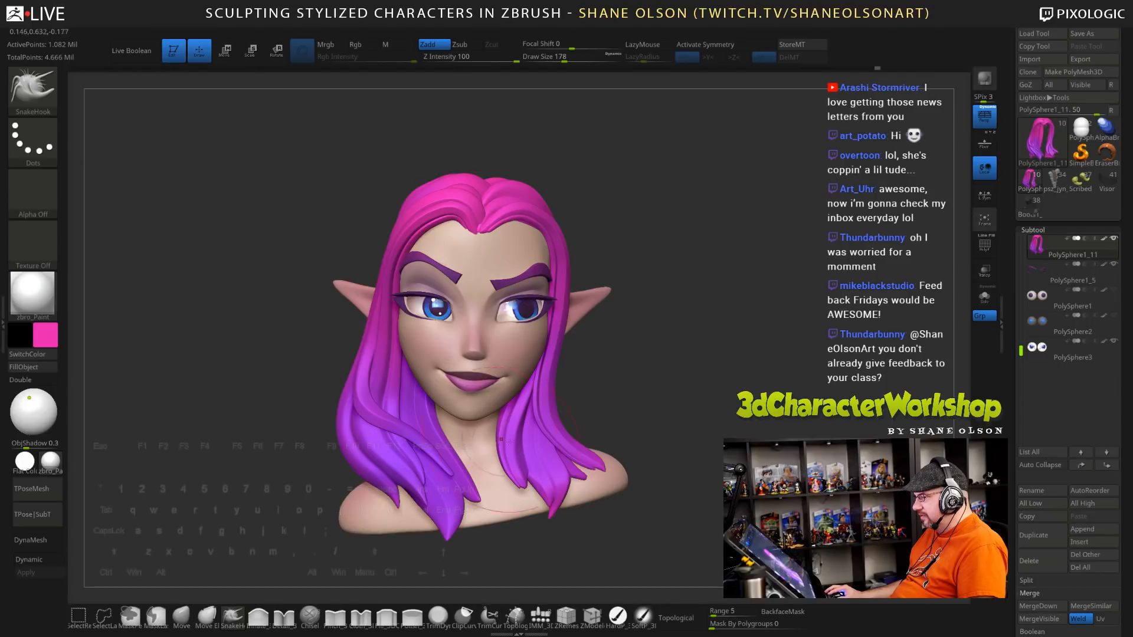
# Reshape the top of the hair on her right side with SnakeHook at draw size 124
pyautogui.keyDown('alt'); pyautogui.moveTo(704, 376); pyautogui.dragTo(744, 355); pyautogui.keyUp('alt')
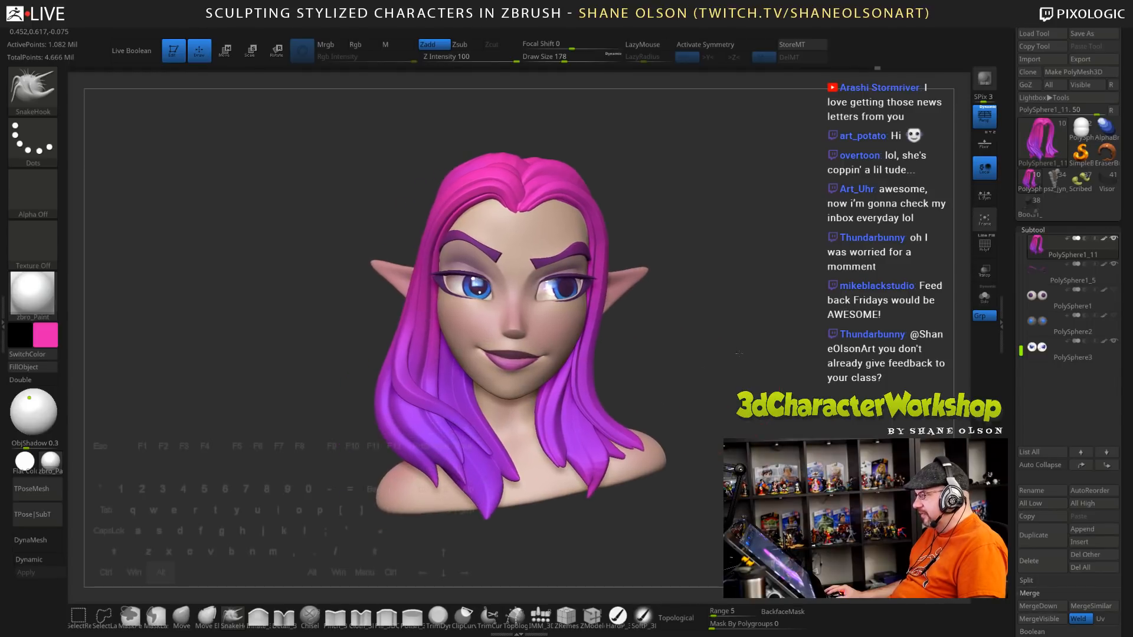
pyautogui.press('s')
pyautogui.moveTo(674, 172); pyautogui.dragTo(664, 172)
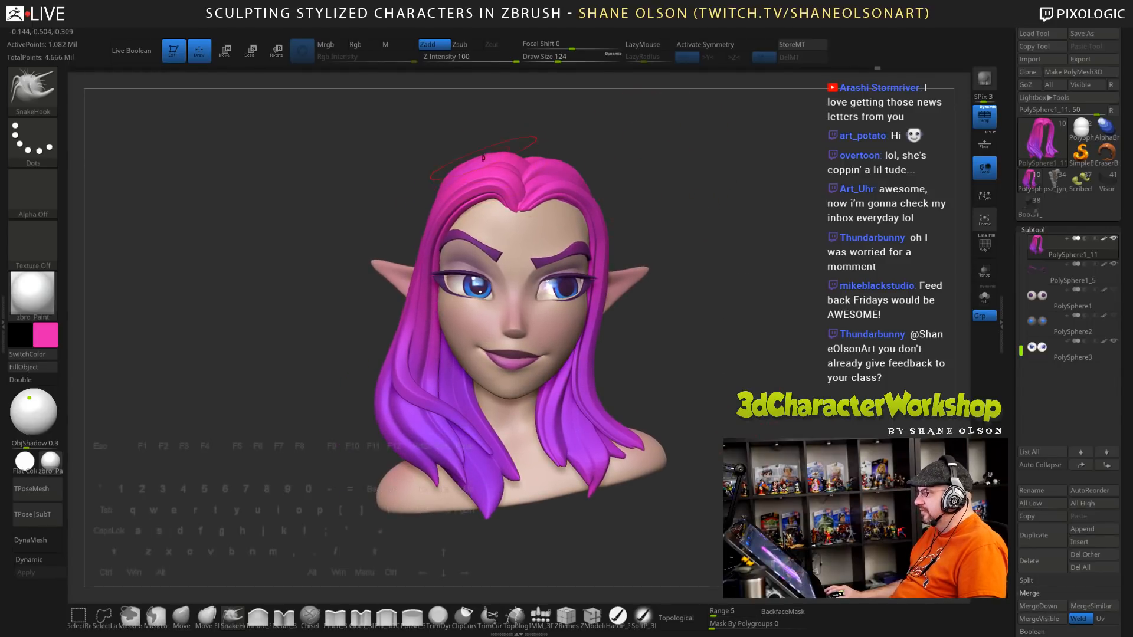
pyautogui.moveTo(479, 156); pyautogui.dragTo(502, 157)
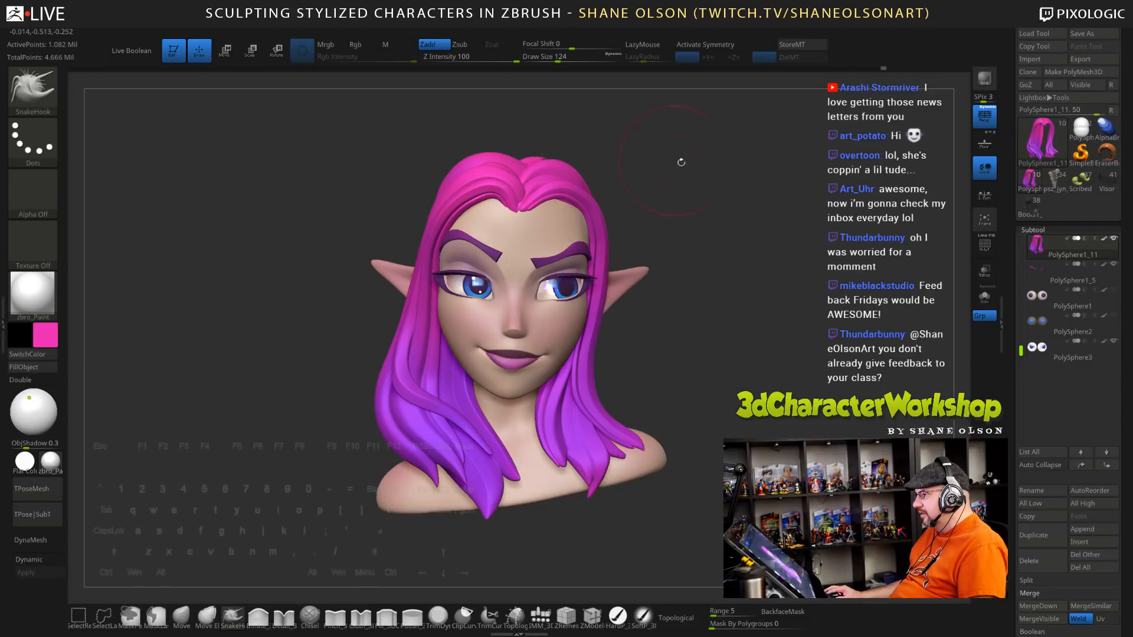
pyautogui.press('s')
pyautogui.moveTo(802, 225); pyautogui.dragTo(795, 225)
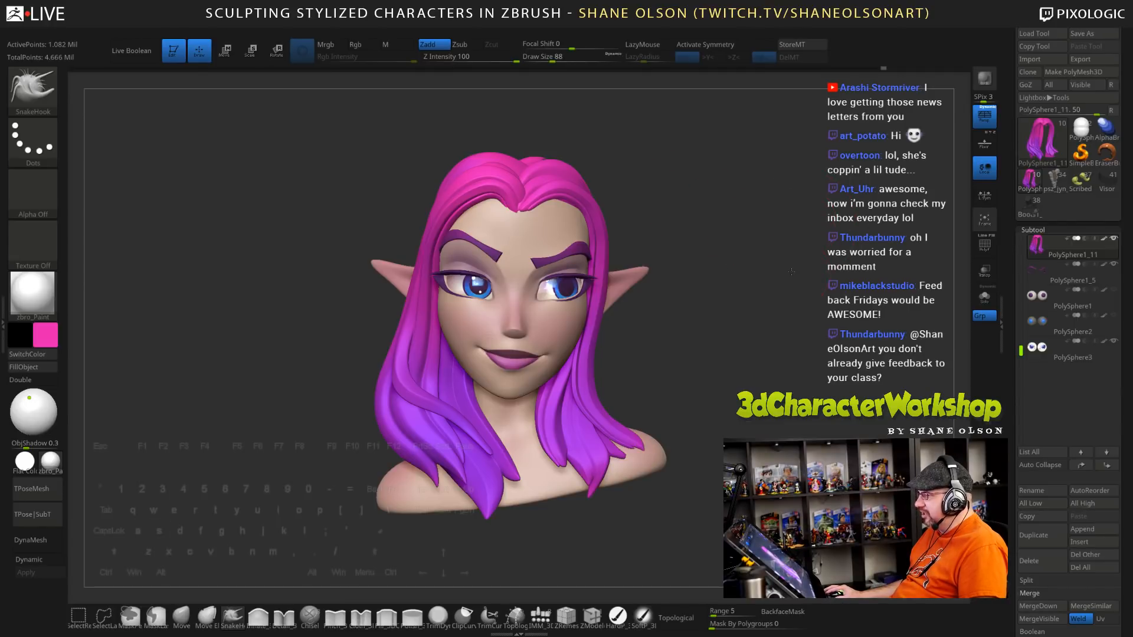
# Examine the whole bust from front and three-quarter views to judge the hair silhouette and facial expression
pyautogui.moveTo(789, 271)
pyautogui.mouseDown()
pyautogui.moveTo(784, 286)
pyautogui.moveTo(800, 234)
pyautogui.moveTo(802, 248)
pyautogui.moveTo(759, 254)
pyautogui.moveTo(754, 237)
pyautogui.mouseUp()
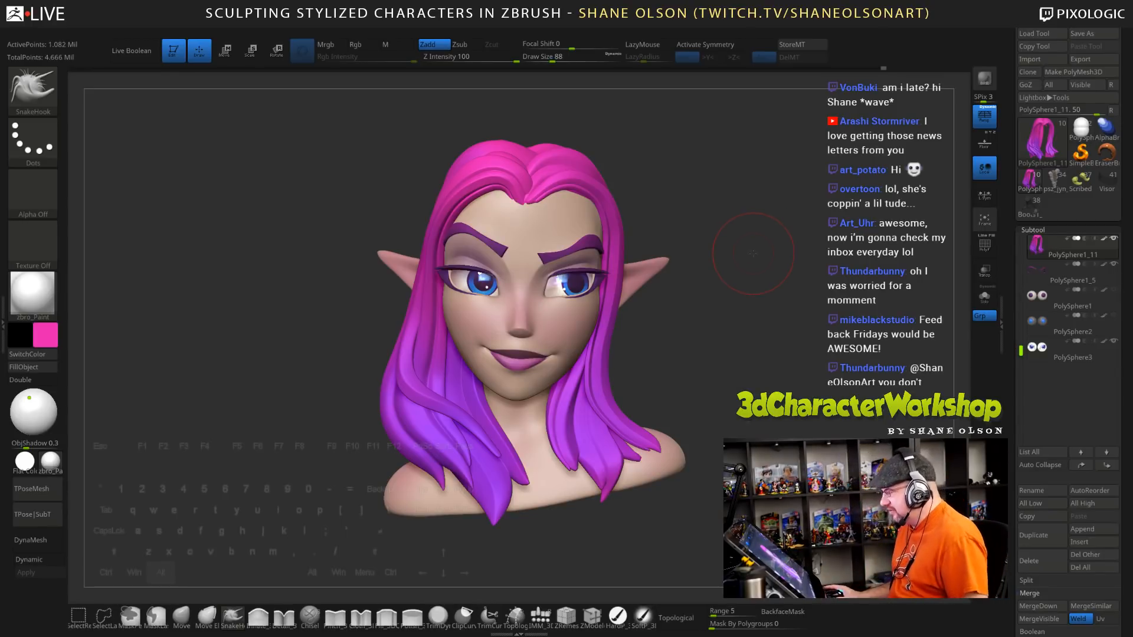
pyautogui.moveTo(753, 253)
pyautogui.mouseDown()
pyautogui.moveTo(740, 252)
pyautogui.moveTo(790, 268)
pyautogui.moveTo(779, 260)
pyautogui.mouseUp()
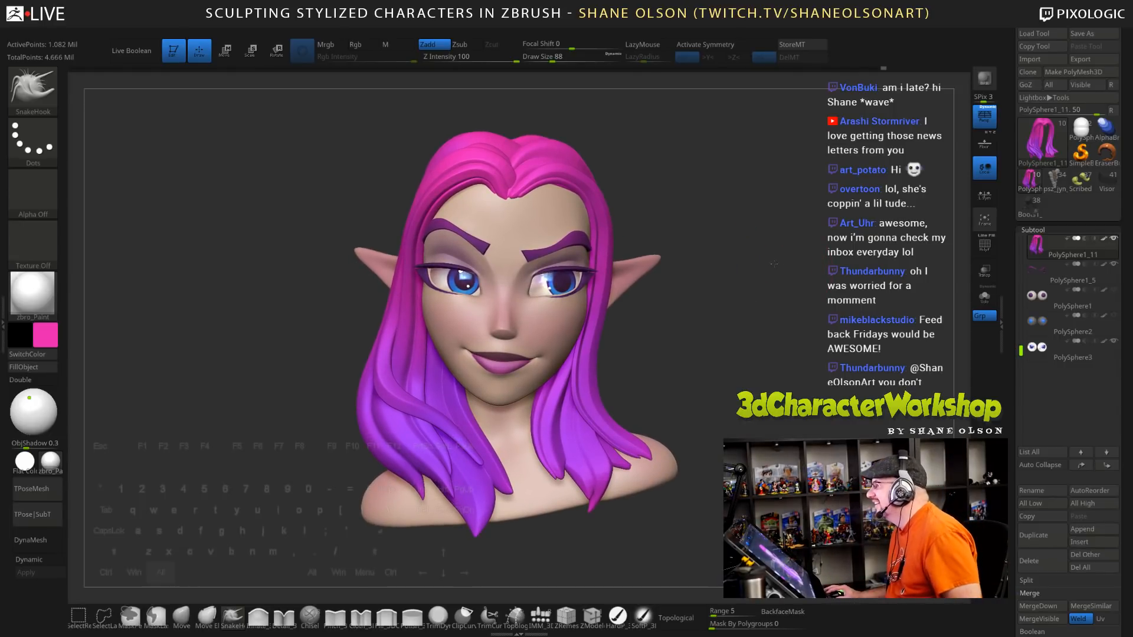
pyautogui.moveTo(774, 265); pyautogui.dragTo(802, 266)
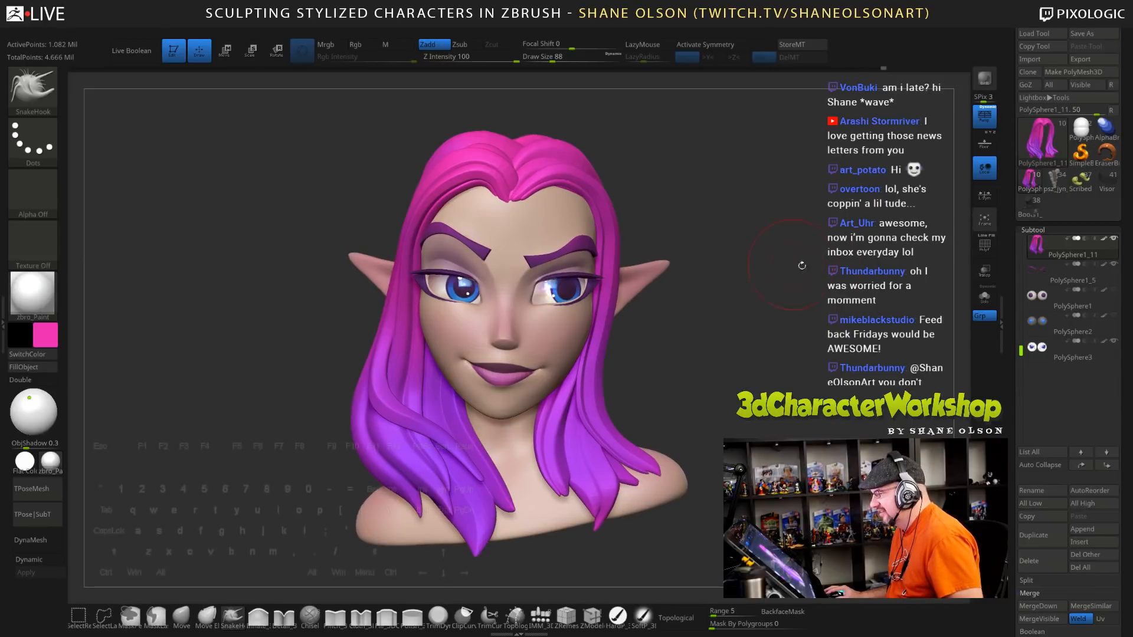
pyautogui.press('s')
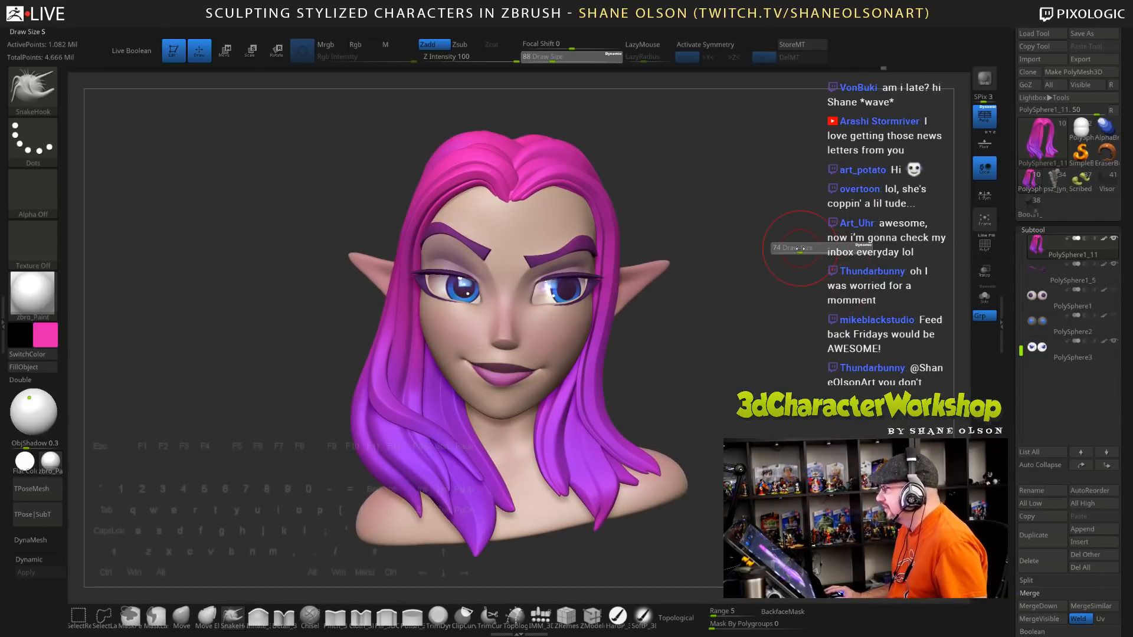
pyautogui.click(800, 248)
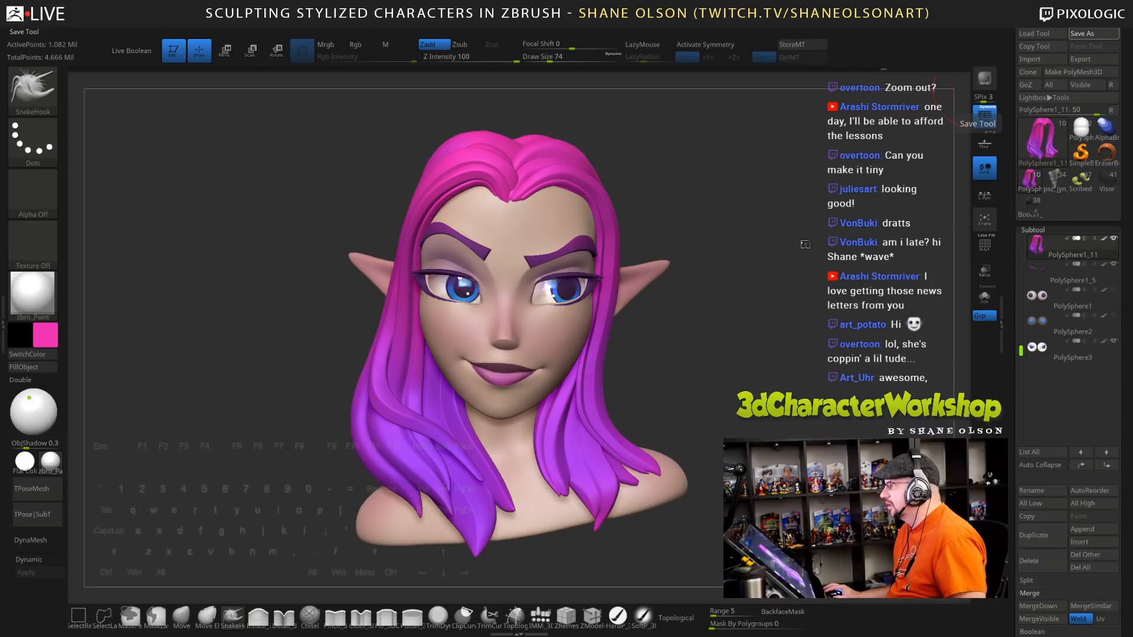
pyautogui.moveTo(769, 300)
pyautogui.keyDown('alt'); pyautogui.mouseDown()
pyautogui.moveTo(693, 122)
pyautogui.moveTo(703, 266)
pyautogui.moveTo(754, 313)
pyautogui.moveTo(727, 284)
pyautogui.moveTo(711, 309)
pyautogui.moveTo(725, 312)
pyautogui.moveTo(698, 312)
pyautogui.moveTo(701, 351)
pyautogui.moveTo(671, 324)
pyautogui.moveTo(725, 322)
pyautogui.moveTo(702, 323)
pyautogui.moveTo(683, 265)
pyautogui.moveTo(698, 339)
pyautogui.moveTo(703, 324)
pyautogui.moveTo(716, 329)
pyautogui.moveTo(705, 289)
pyautogui.moveTo(713, 324)
pyautogui.moveTo(716, 270)
pyautogui.moveTo(685, 210)
pyautogui.moveTo(685, 160)
pyautogui.moveTo(772, 319)
pyautogui.moveTo(769, 357)
pyautogui.moveTo(742, 285)
pyautogui.moveTo(748, 294)
pyautogui.moveTo(755, 209)
pyautogui.mouseUp(); pyautogui.keyUp('alt')
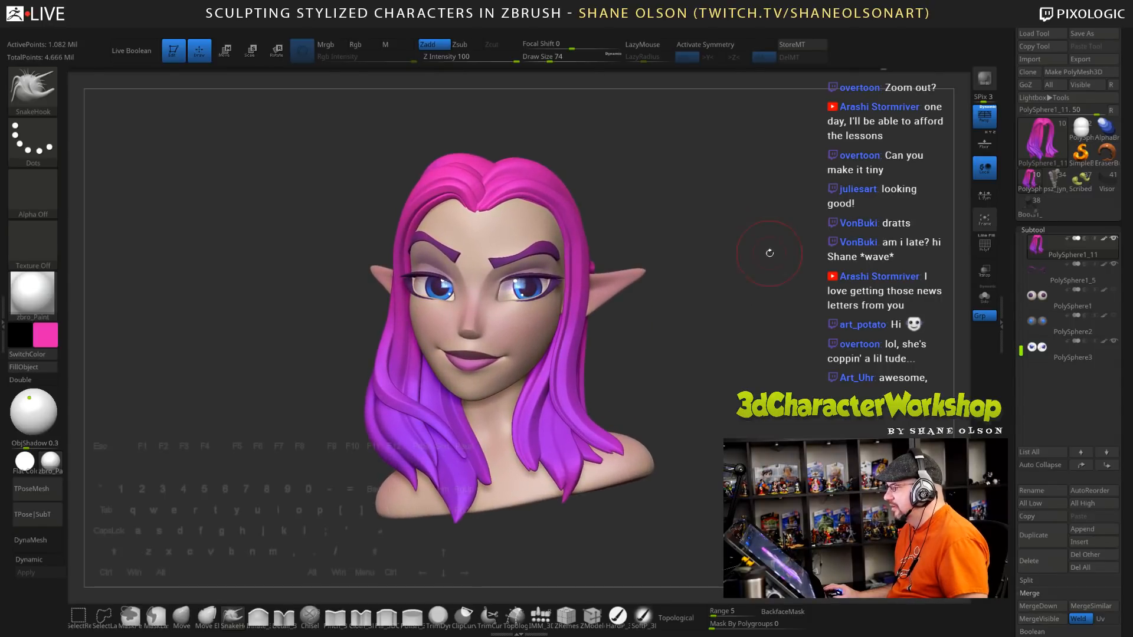
pyautogui.keyDown('alt'); pyautogui.moveTo(767, 253); pyautogui.dragTo(780, 260); pyautogui.keyUp('alt')
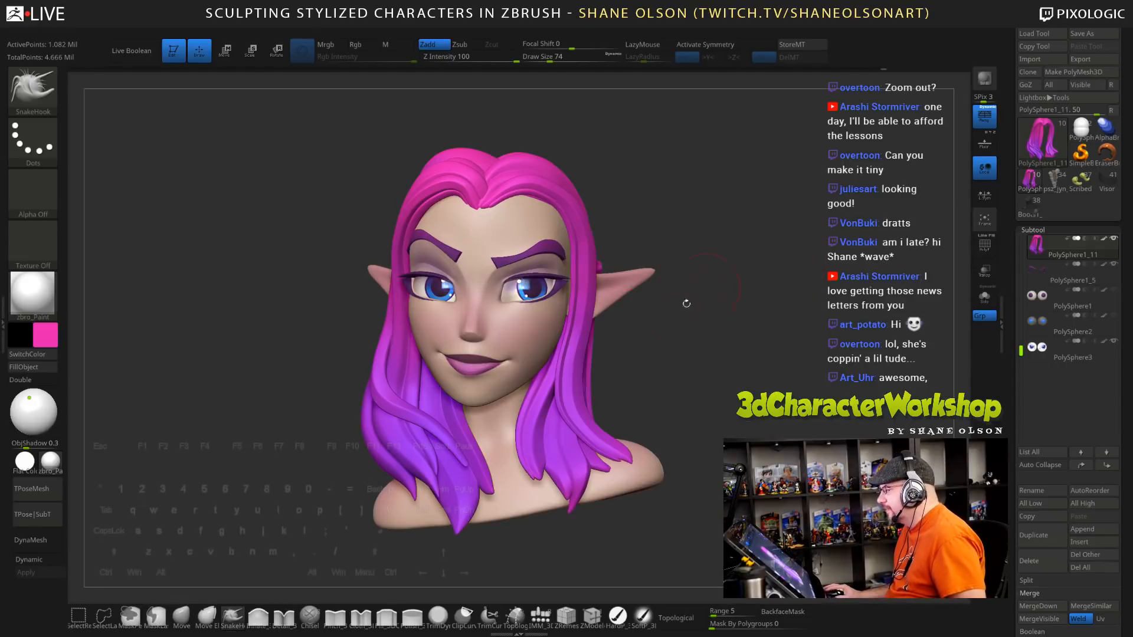
# Select the head, set the draw size to 58, and show the reference sketch beside the bust
pyautogui.keyDown('alt'); pyautogui.click(489, 383); pyautogui.keyUp('alt')
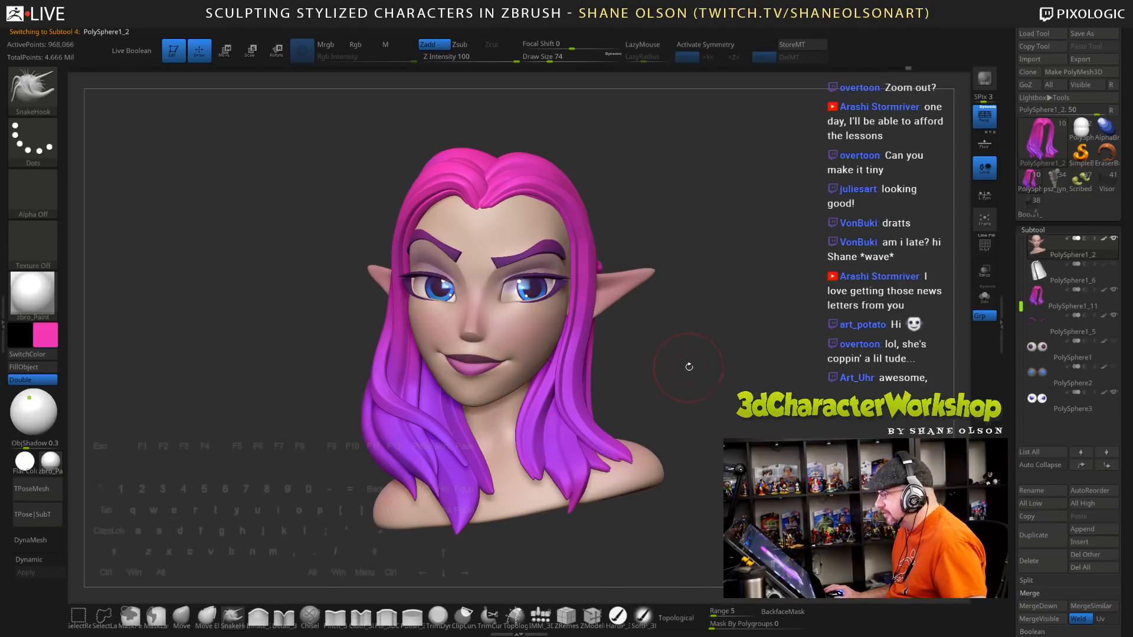
pyautogui.press('s')
pyautogui.moveTo(685, 369); pyautogui.dragTo(682, 368)
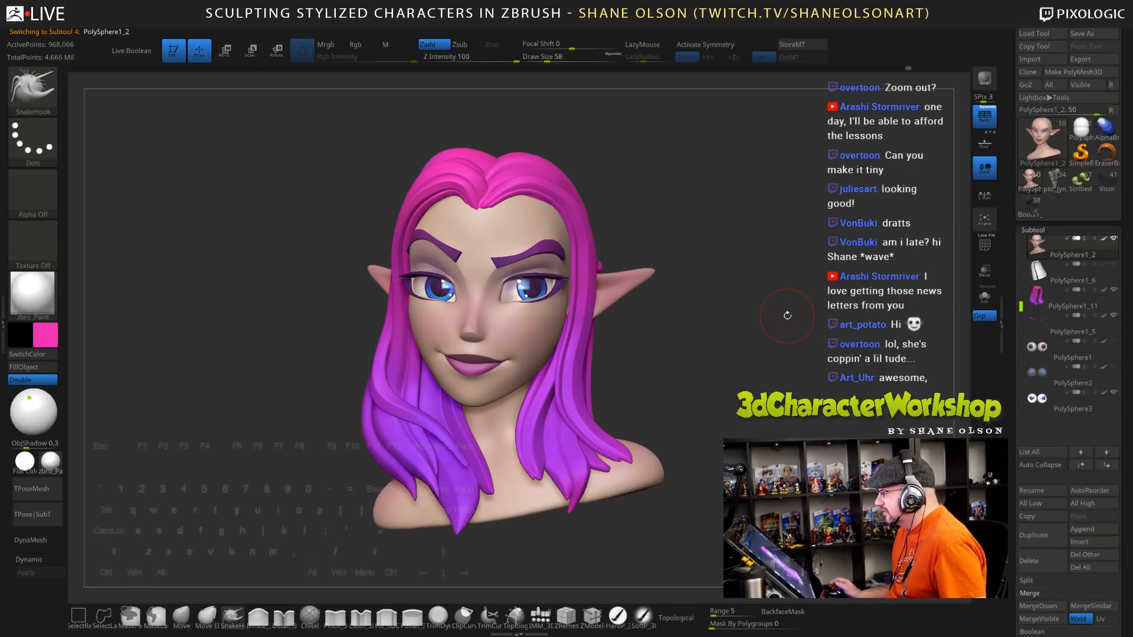
pyautogui.hotkey('shift', 'z')
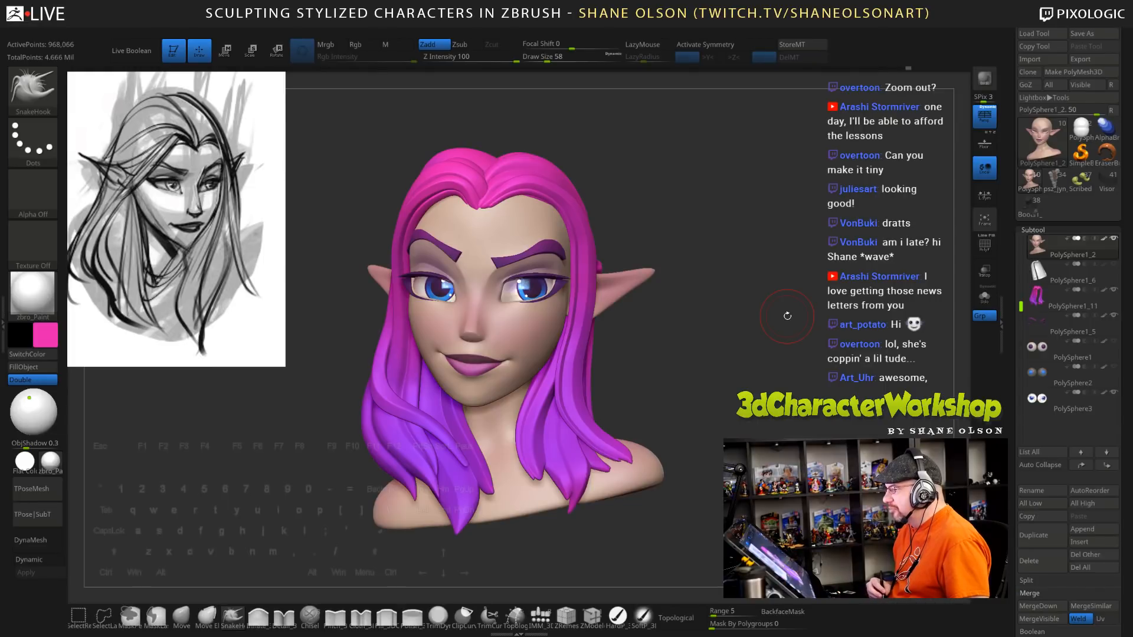
# Switch to the Move brush, select the hair, and adjust the crown silhouette at draw size 141
pyautogui.press('s')
pyautogui.moveTo(662, 186); pyautogui.dragTo(672, 186)
pyautogui.press('b')
pyautogui.press('m')
pyautogui.press('v')
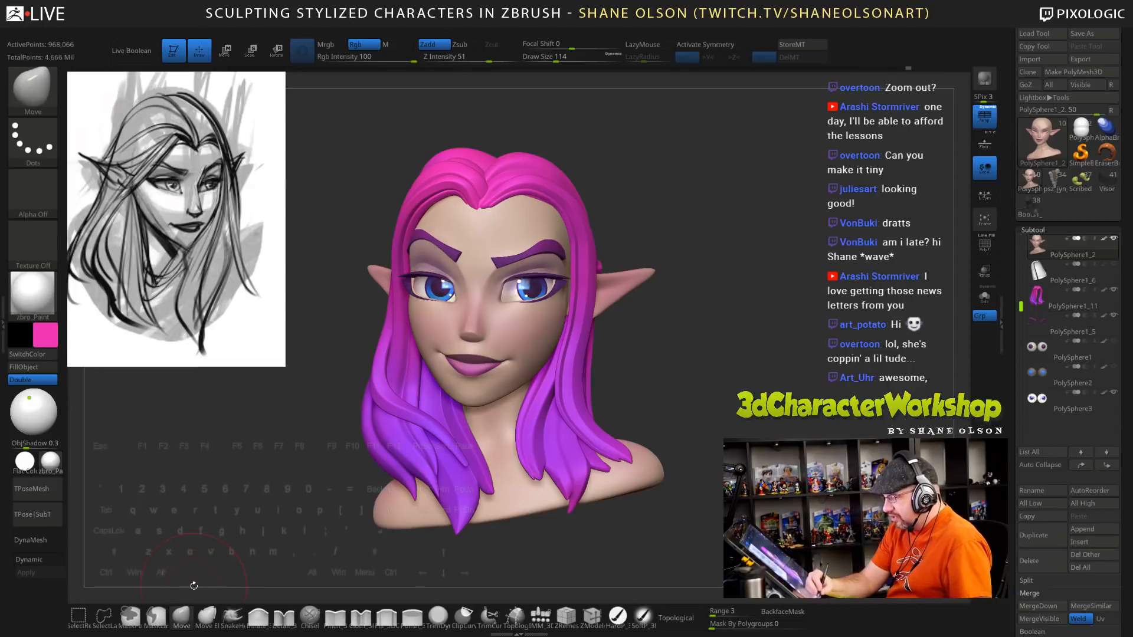
pyautogui.keyDown('alt'); pyautogui.click(458, 186); pyautogui.keyUp('alt')
pyautogui.press('s')
pyautogui.moveTo(463, 124); pyautogui.dragTo(472, 124)
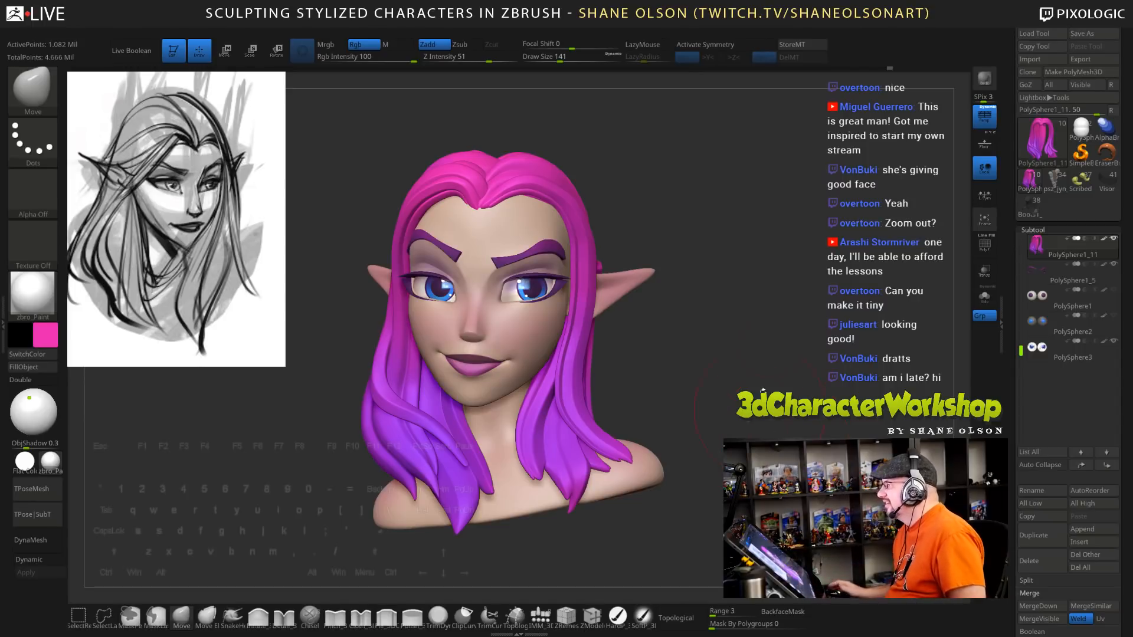
# Hide the reference sketch so only the elf bust fills the canvas
pyautogui.hotkey('shift', 'z')
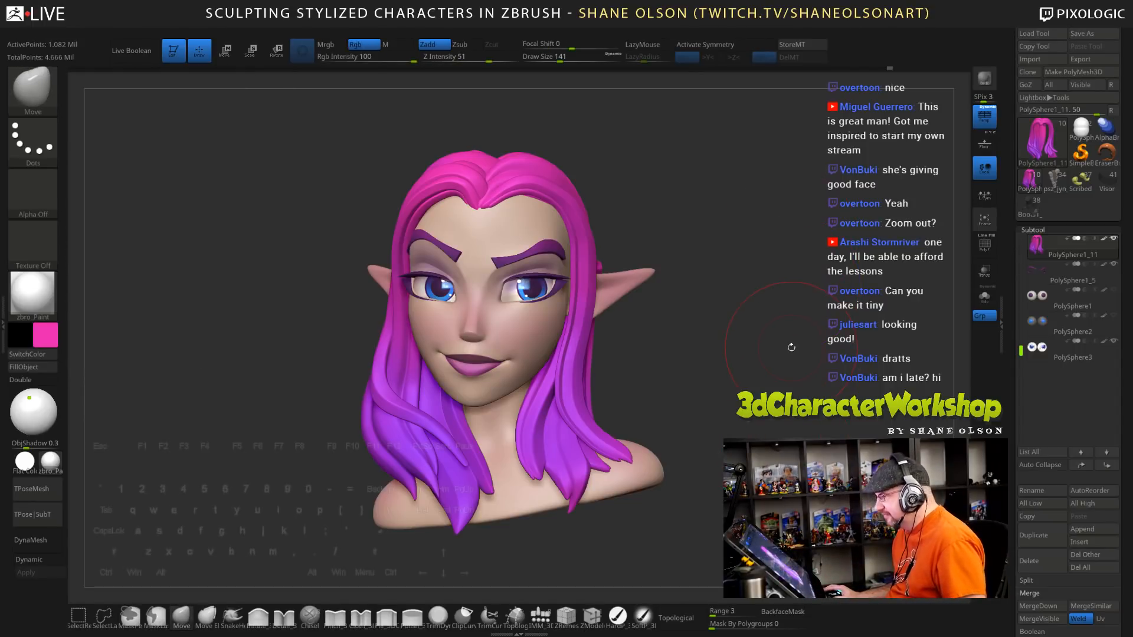
pyautogui.press('s')
pyautogui.moveTo(824, 332); pyautogui.dragTo(816, 332)
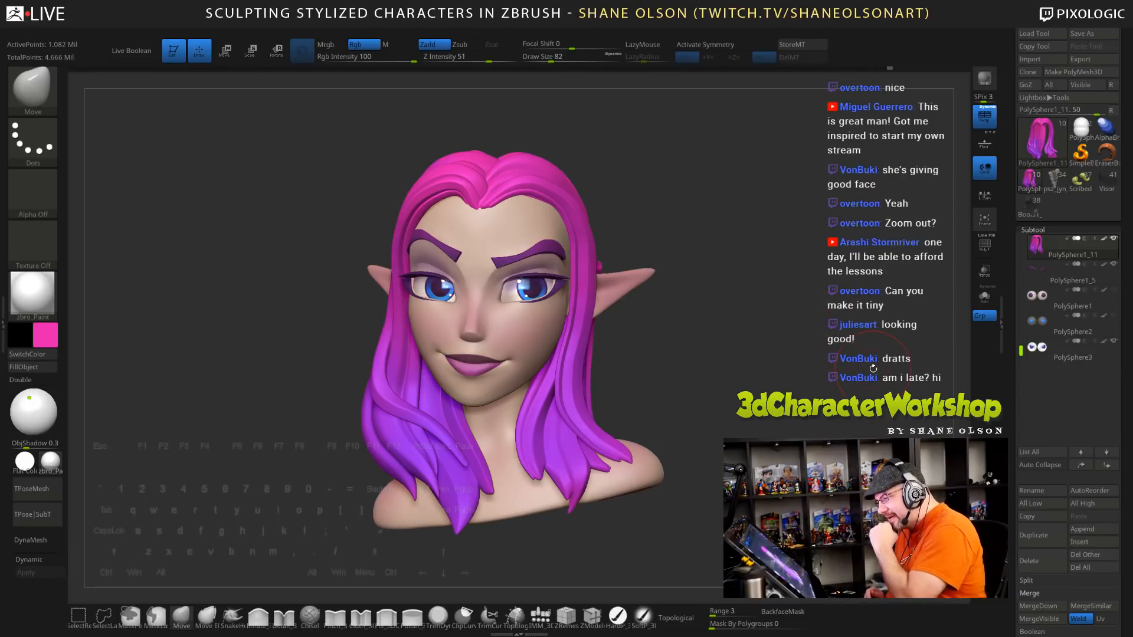
pyautogui.press('s')
pyautogui.moveTo(741, 316); pyautogui.dragTo(737, 315)
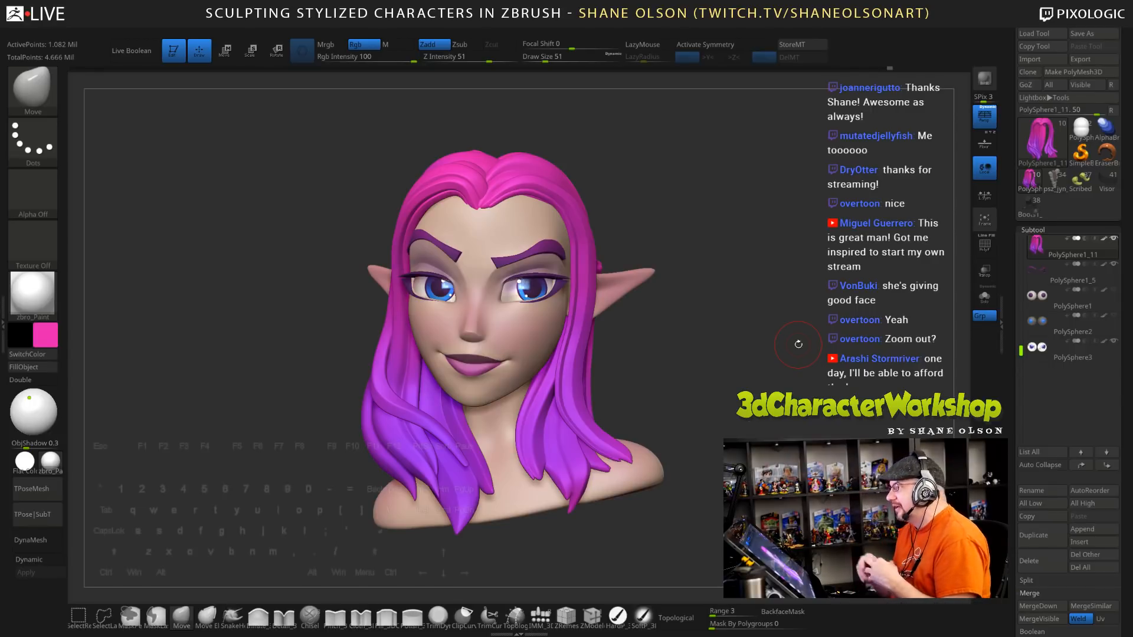
pyautogui.press('s')
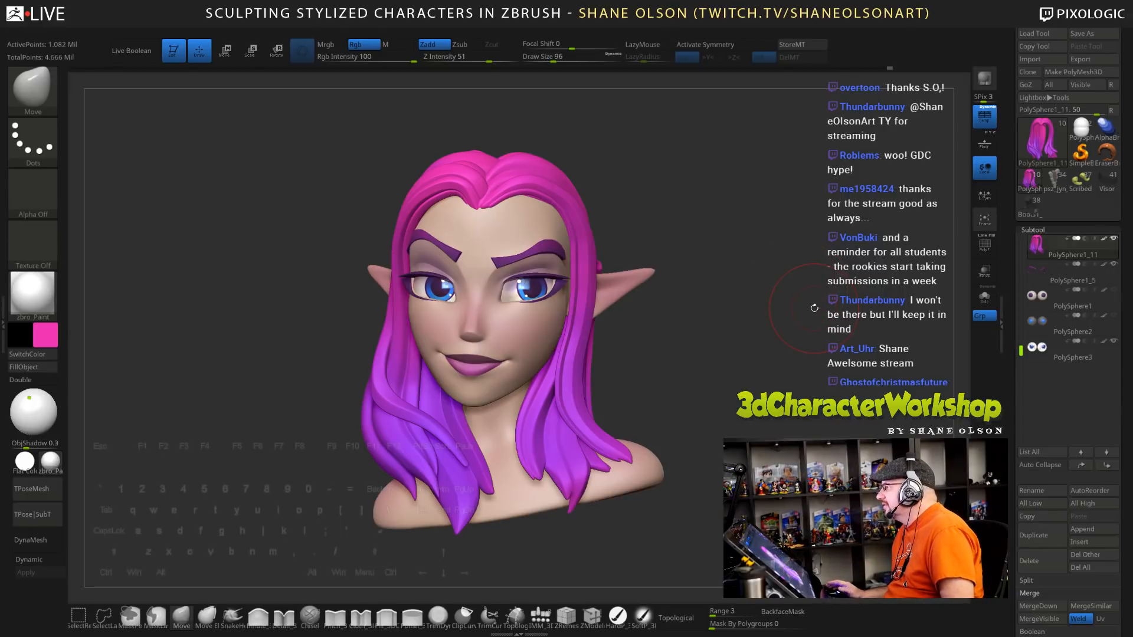
pyautogui.press('s')
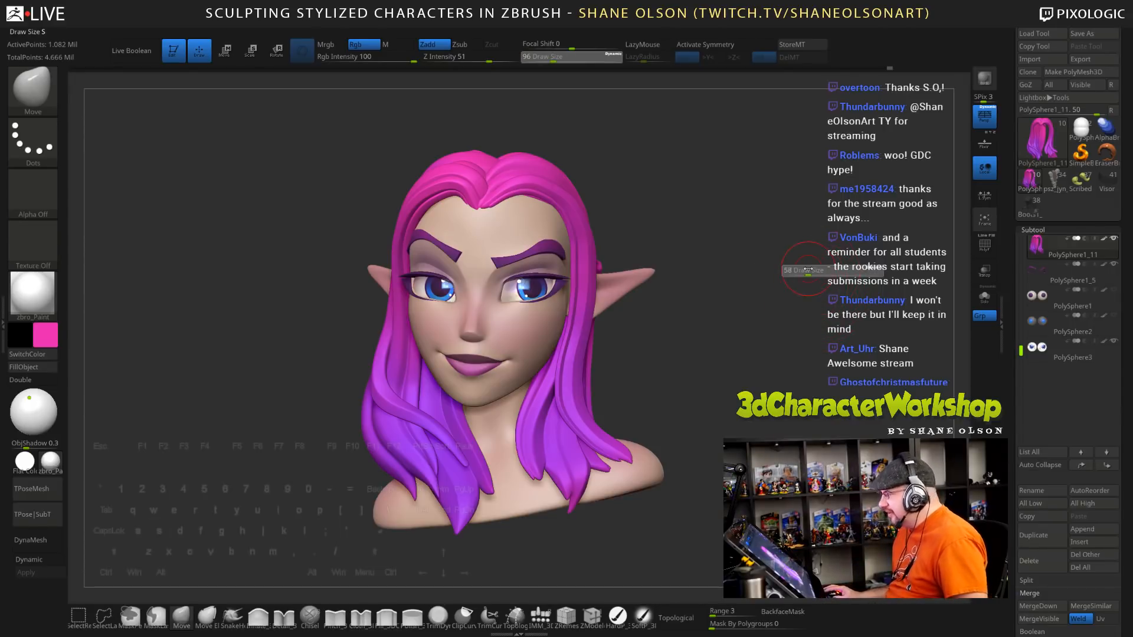
pyautogui.click(808, 270)
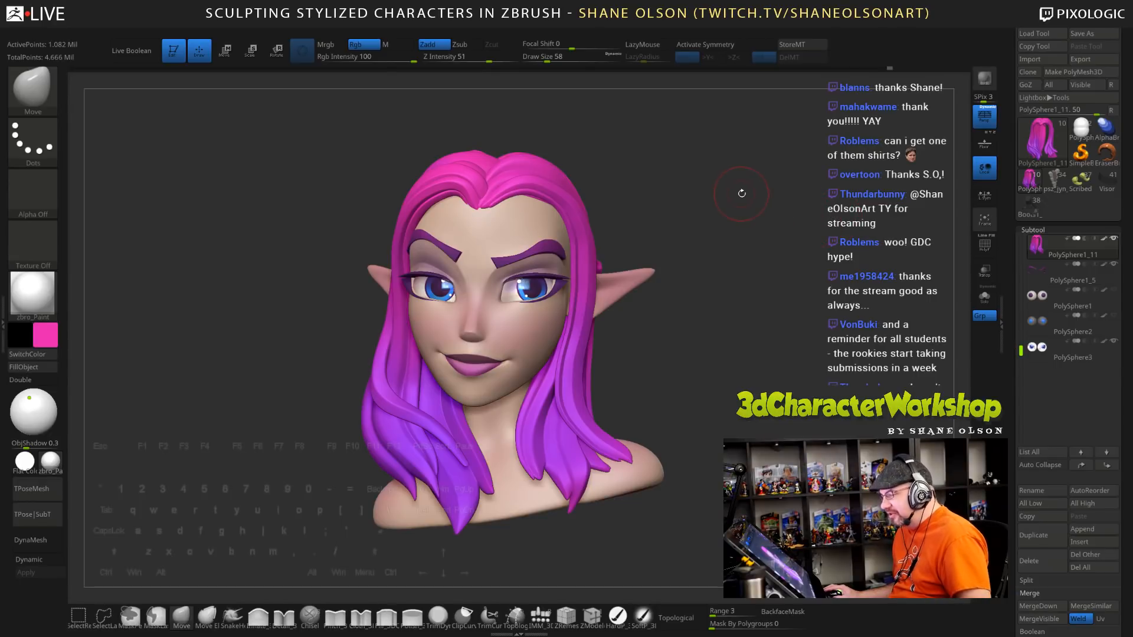
pyautogui.press('s')
pyautogui.moveTo(747, 172); pyautogui.dragTo(753, 172)
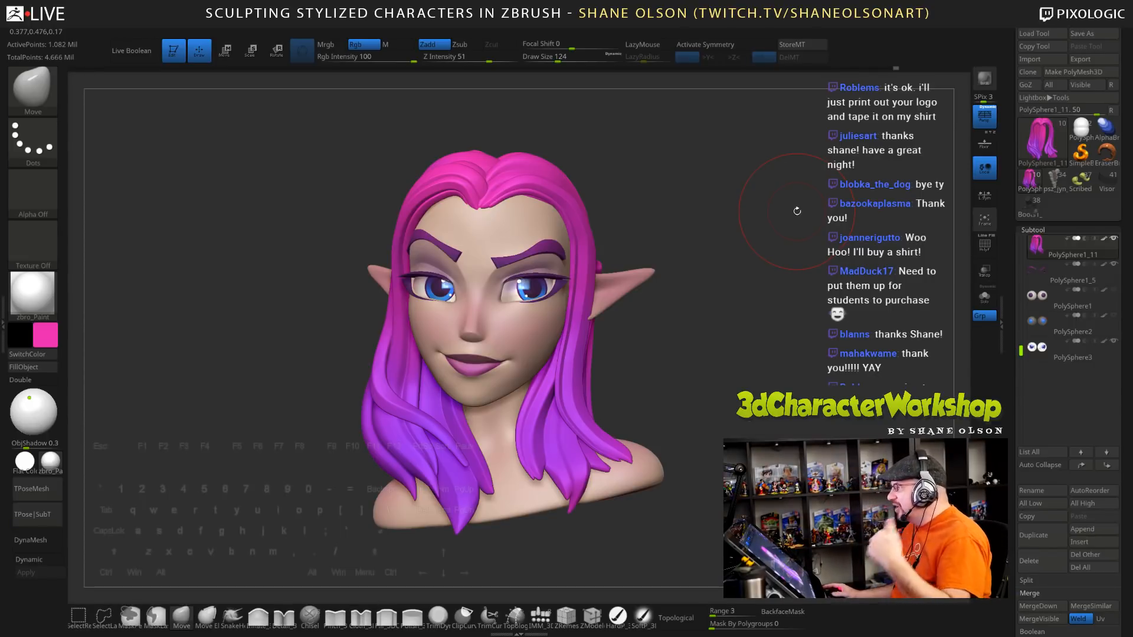
# Nudge the hair below her left ear forward with the Move brush at draw size 141 and return to a front view
pyautogui.moveTo(802, 239)
pyautogui.mouseDown()
pyautogui.moveTo(779, 239)
pyautogui.moveTo(714, 299)
pyautogui.mouseUp()
pyautogui.press(']')
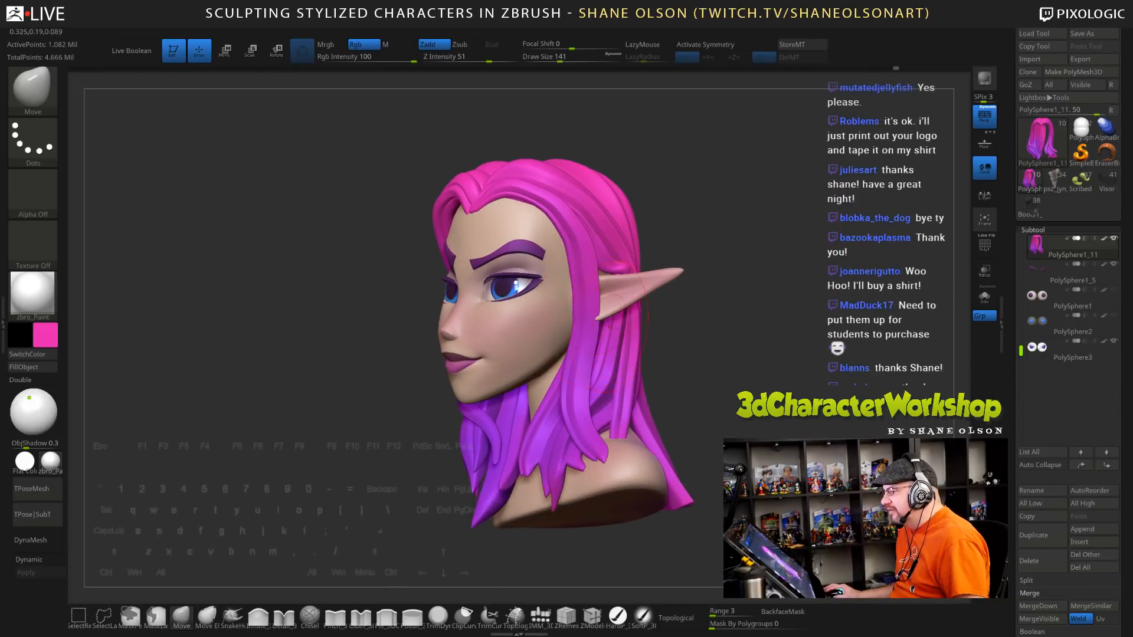
pyautogui.moveTo(614, 331); pyautogui.dragTo(587, 328)
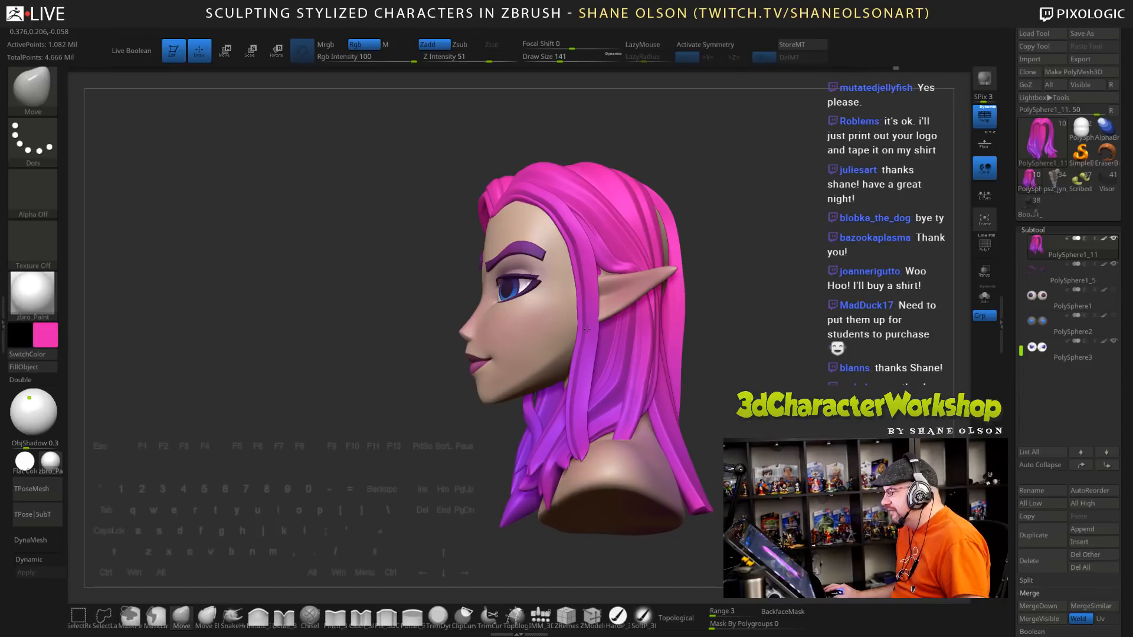
pyautogui.moveTo(702, 318)
pyautogui.mouseDown()
pyautogui.moveTo(786, 304)
pyautogui.moveTo(765, 305)
pyautogui.mouseUp()
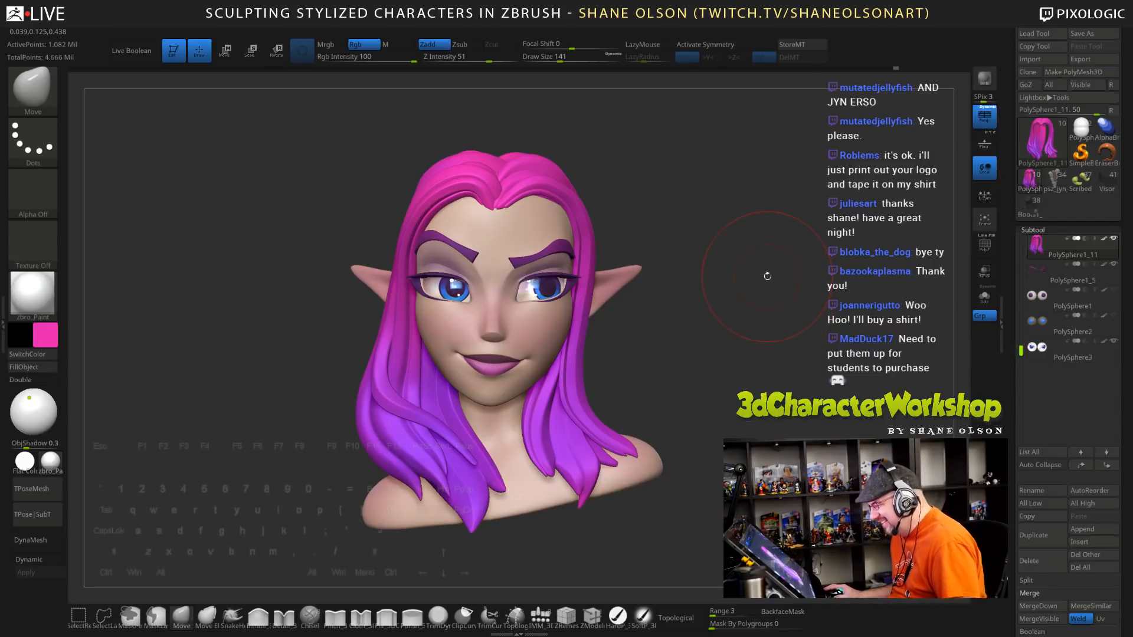
pyautogui.keyDown('alt'); pyautogui.moveTo(760, 255); pyautogui.dragTo(779, 286); pyautogui.keyUp('alt')
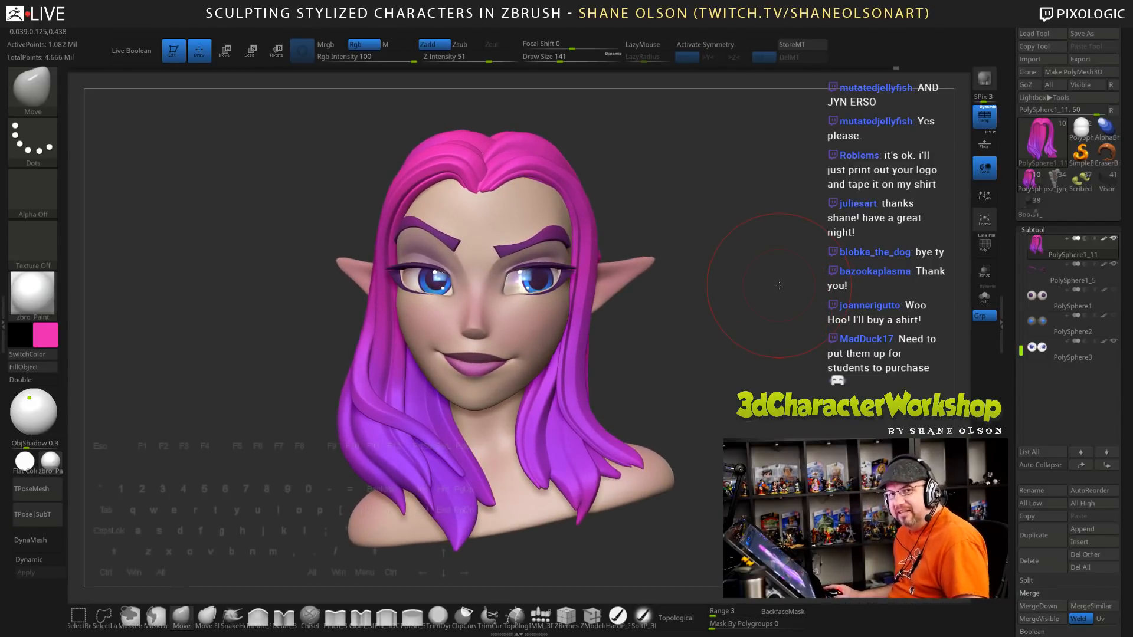